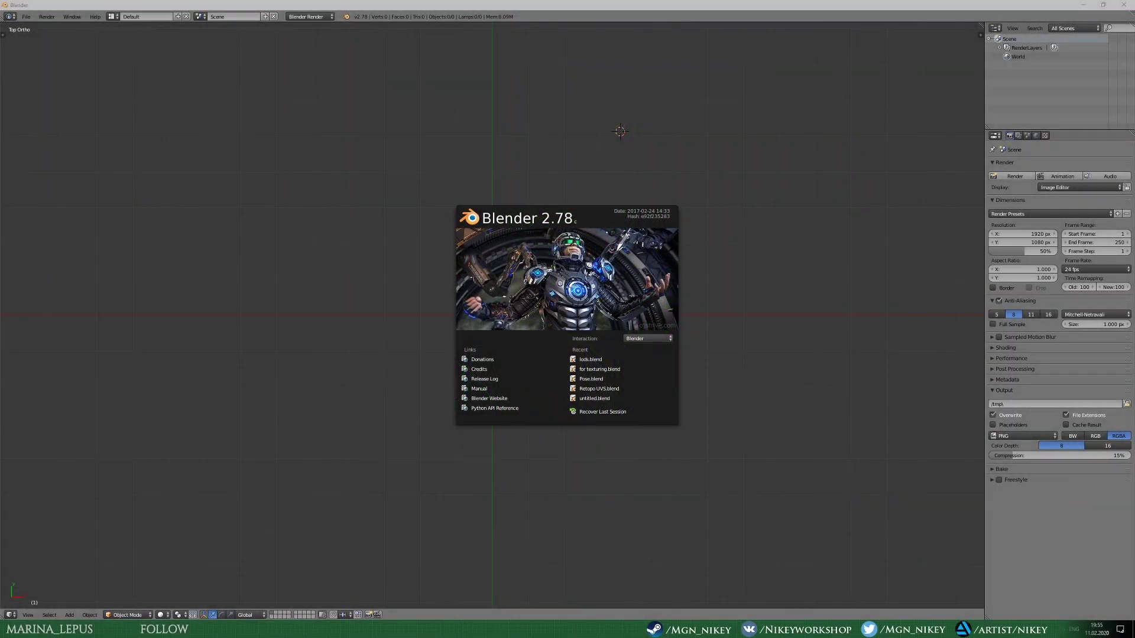
Step: Dismiss the splash screen and import the antimage_econ FBX with its armature
click(26, 17)
click(36, 40)
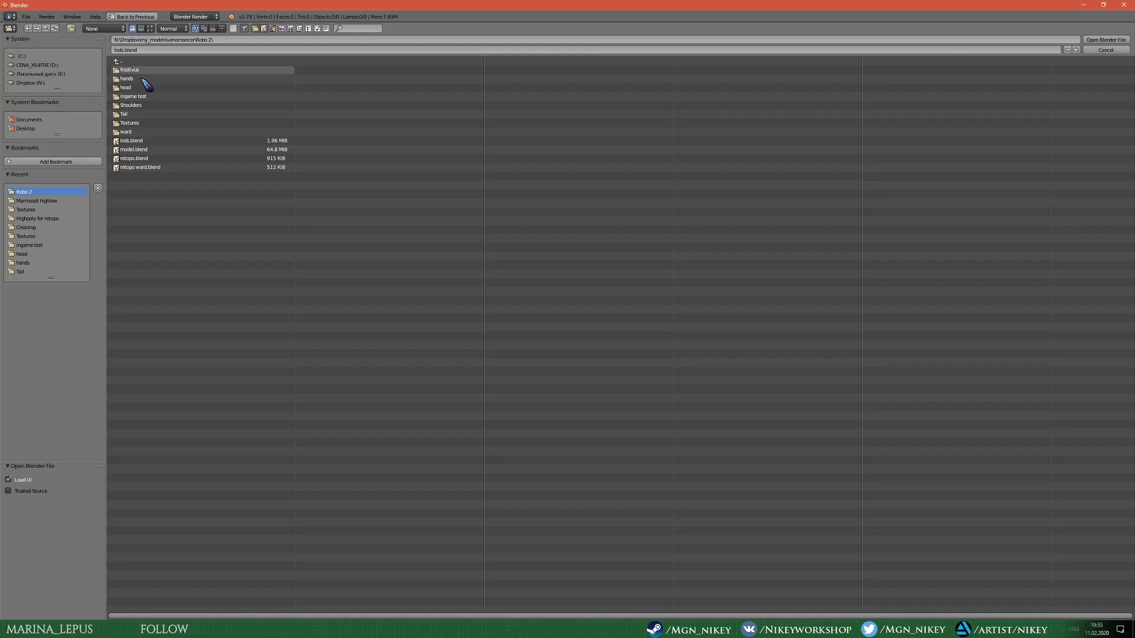
key(Escape)
click(26, 17)
mouse_move(41, 175)
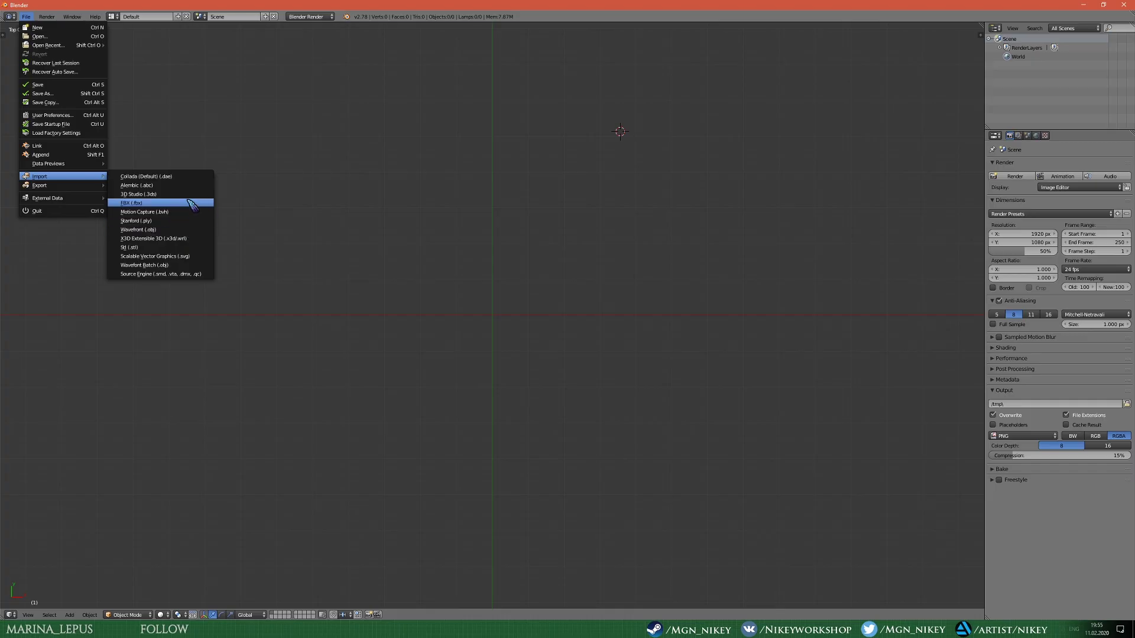
click(160, 205)
double_click(139, 74)
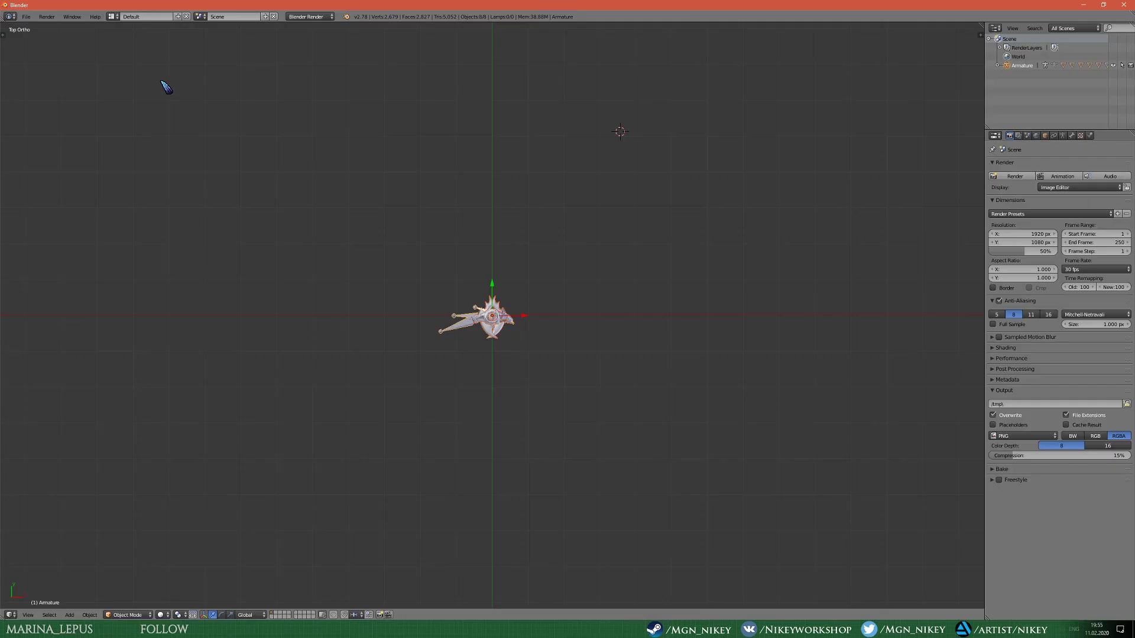
Step: Import the character's DMX mesh parts via the Source Engine importer
click(26, 16)
click(222, 262)
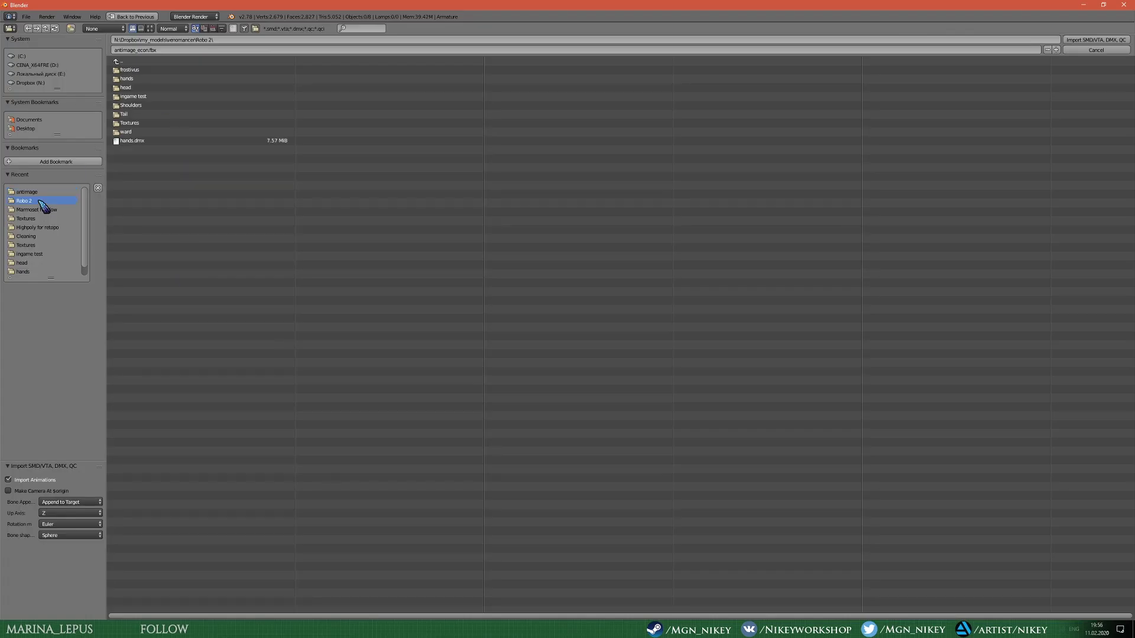
double_click(142, 123)
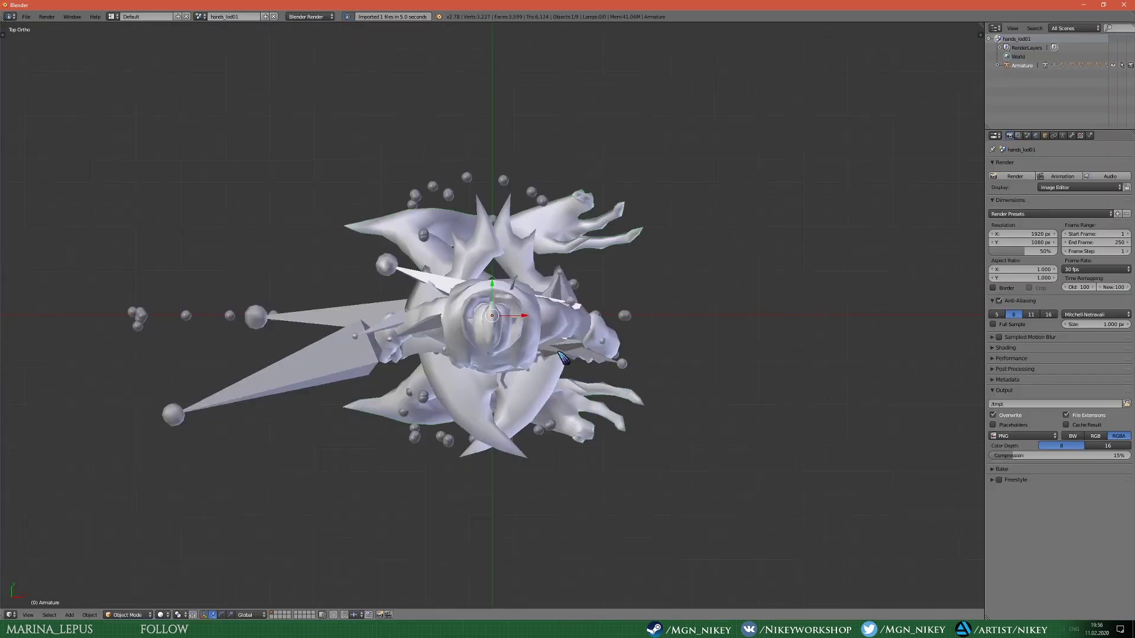
middle_drag(583, 279, 526, 355)
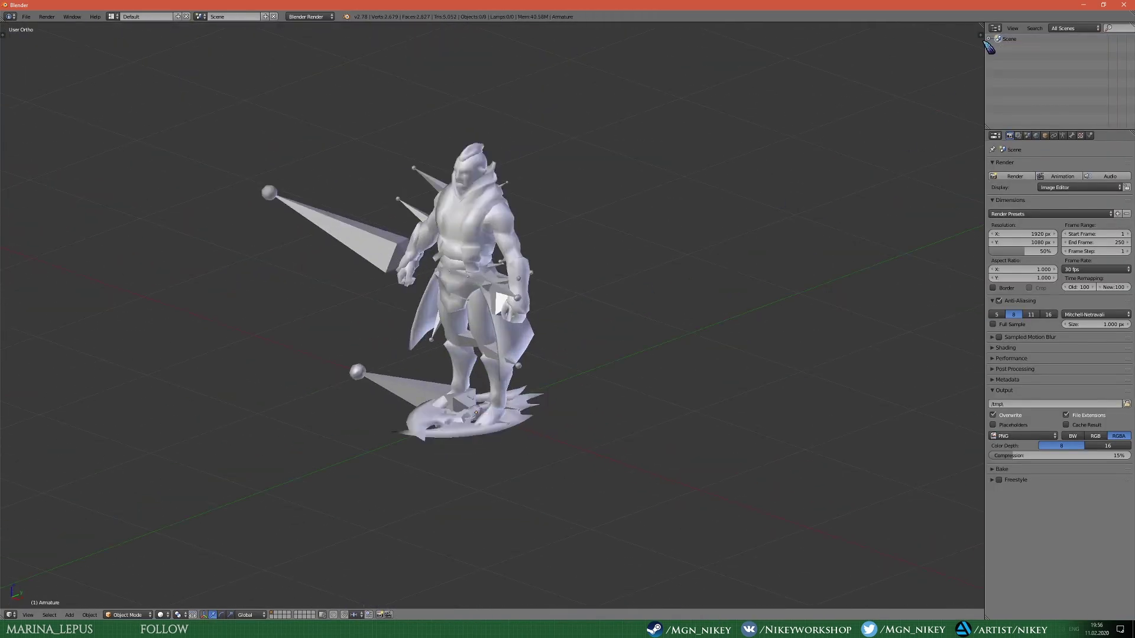
middle_drag(524, 228, 600, 271)
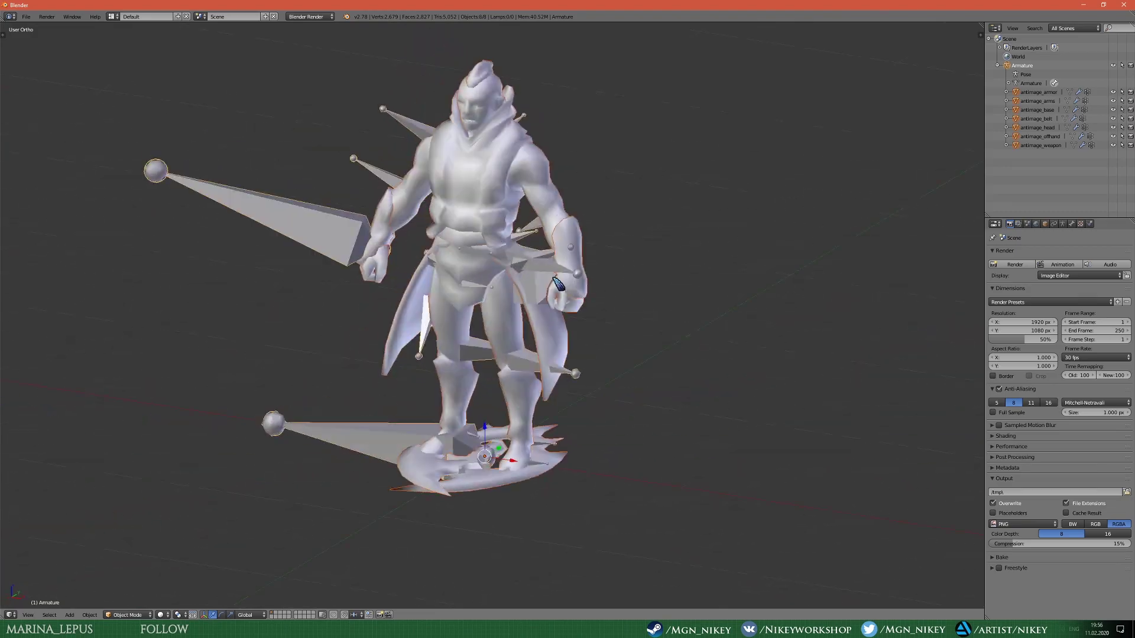
scroll(599, 271, down, 5)
Step: Inspect the imported character from several angles and select all seven mesh parts
key(a)
scroll(600, 271, up, 10)
scroll(600, 271, down, 5)
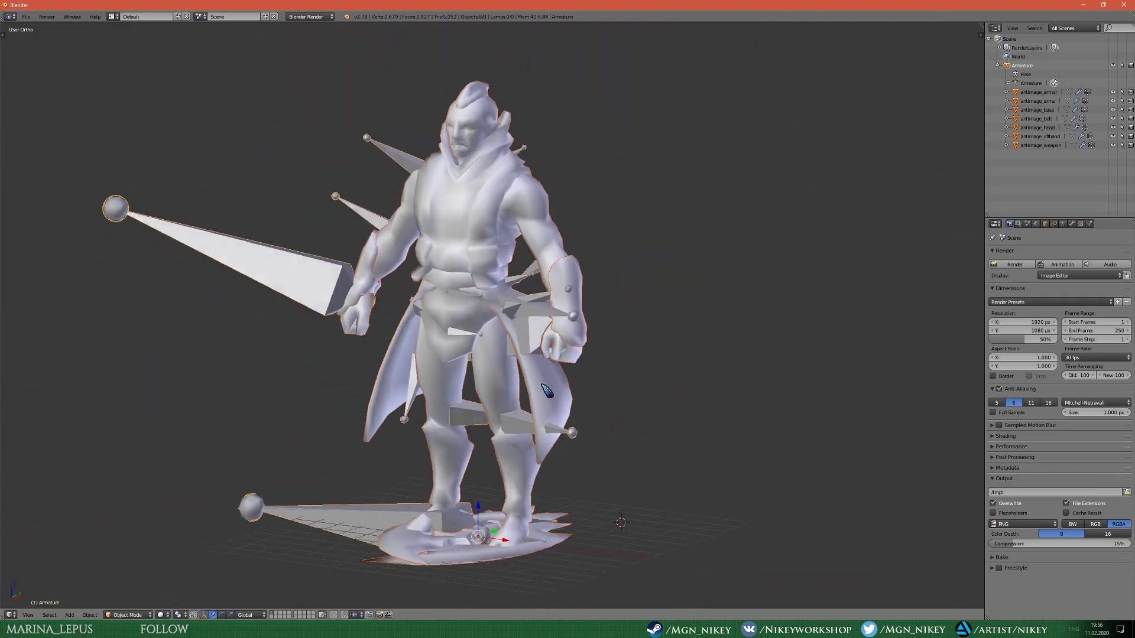
scroll(543, 394, down, 6)
scroll(542, 394, up, 6)
middle_drag(543, 394, 414, 284)
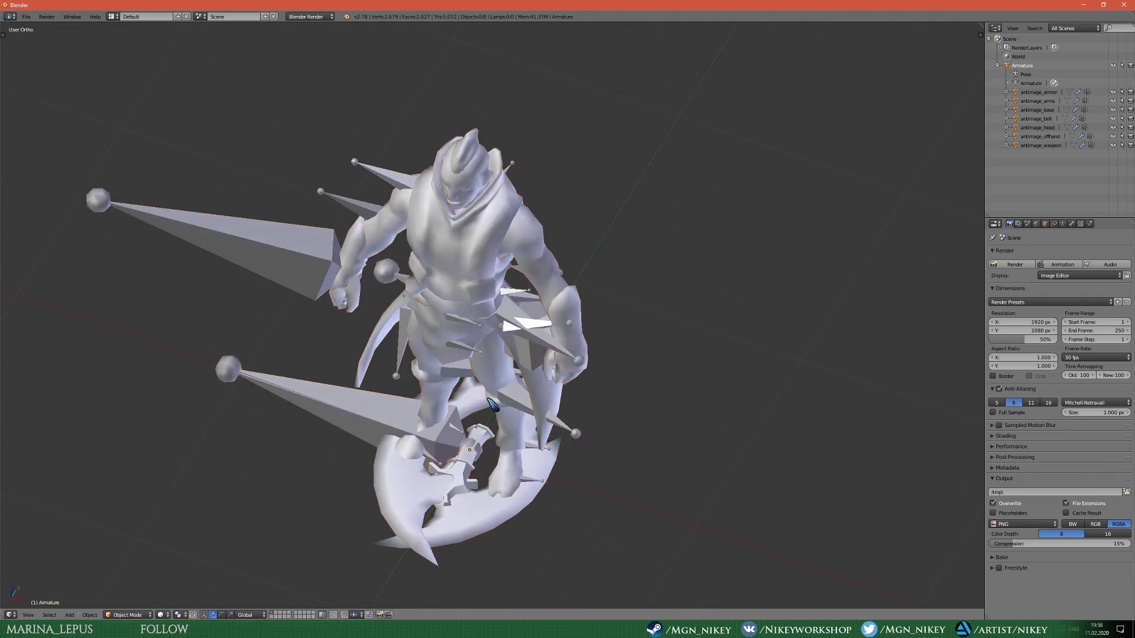
key(a)
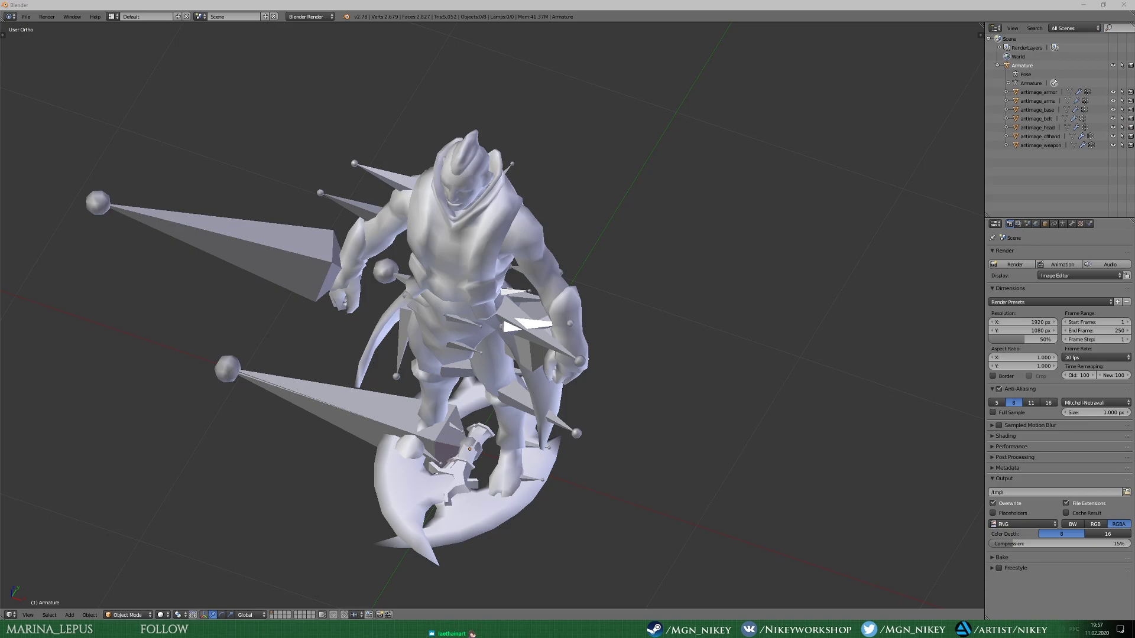
middle_drag(768, 266, 851, 324)
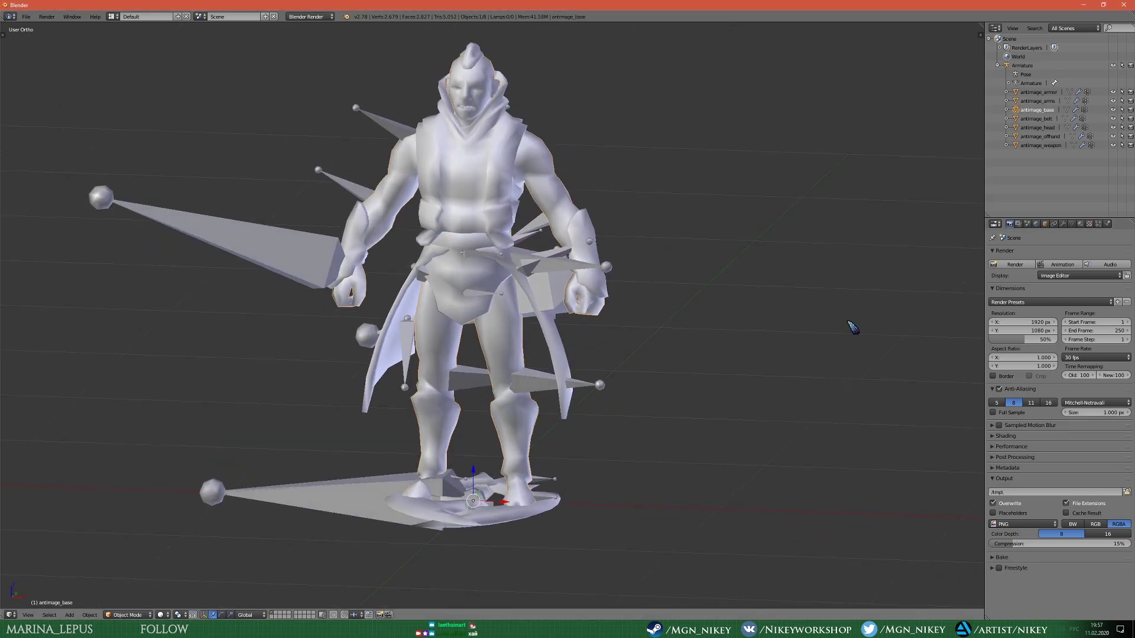
click(26, 17)
key(a)
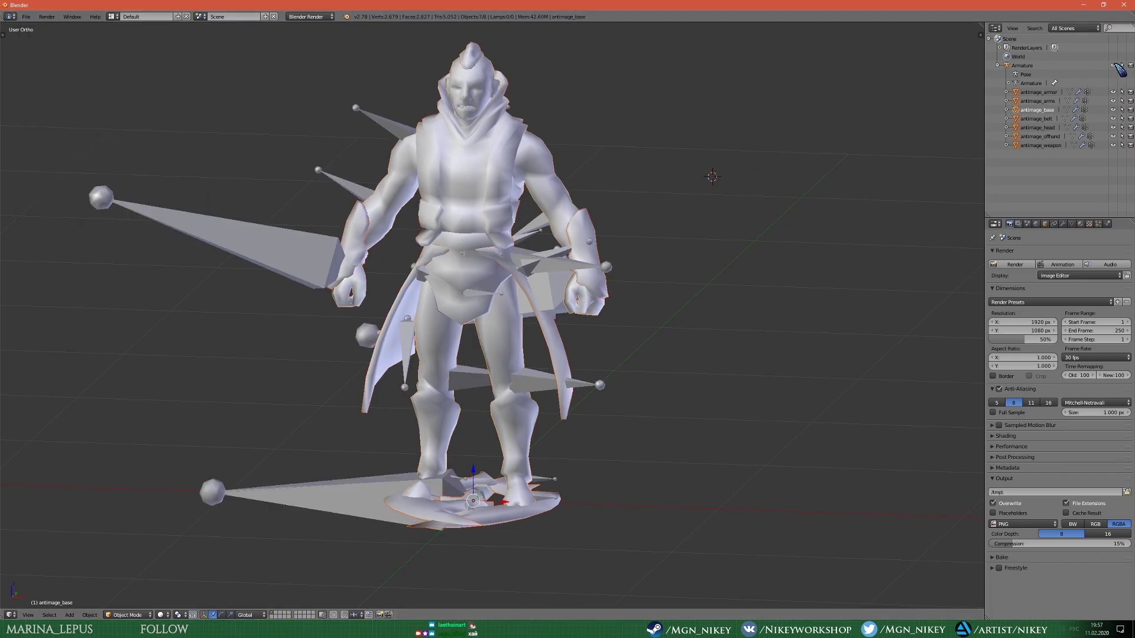
click(1026, 224)
Step: Set the Source Engine export path and export all seven parts as DMX files
scroll(1052, 502, down, 3)
click(1118, 535)
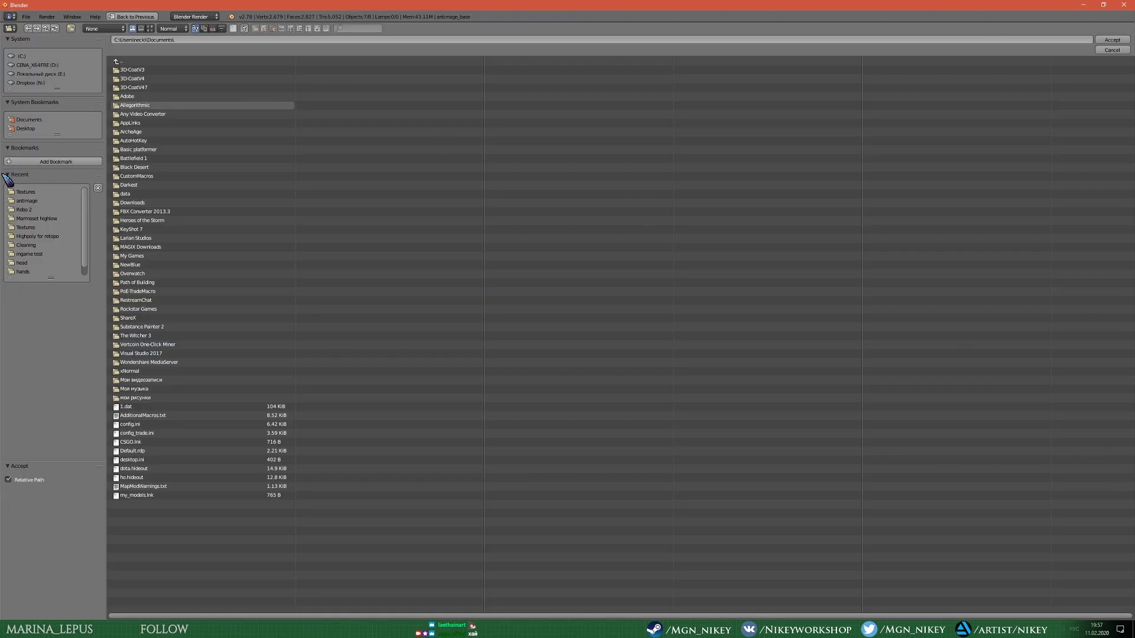
click(1112, 39)
click(1055, 480)
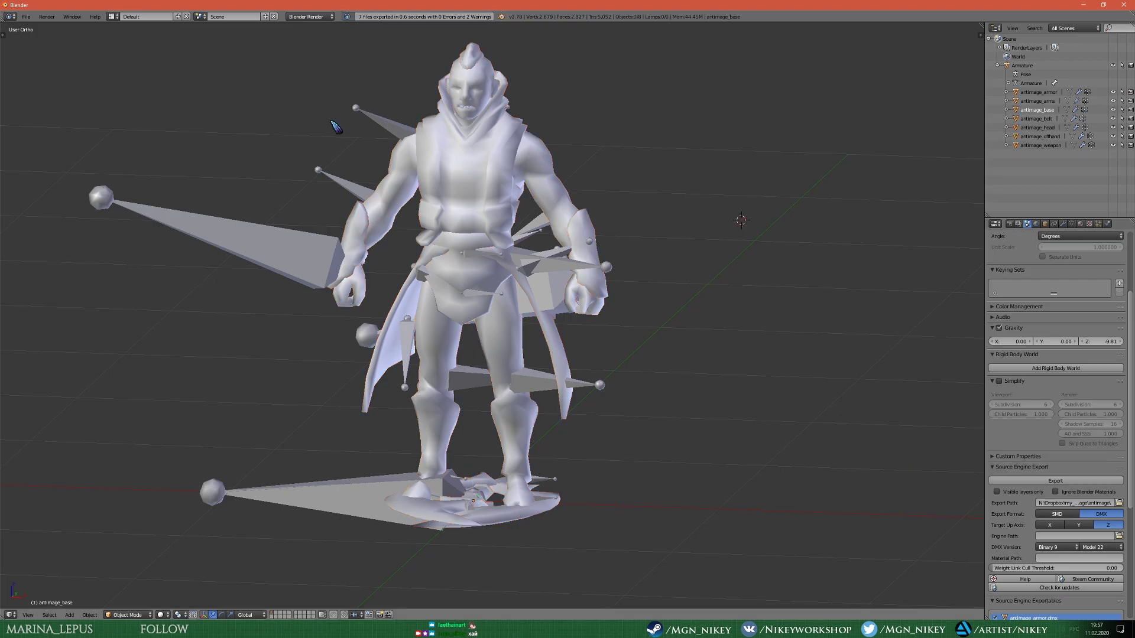
Step: Export the whole model as a Wavefront OBJ and open the antimage folder in Explorer
click(26, 17)
mouse_move(53, 51)
click(152, 235)
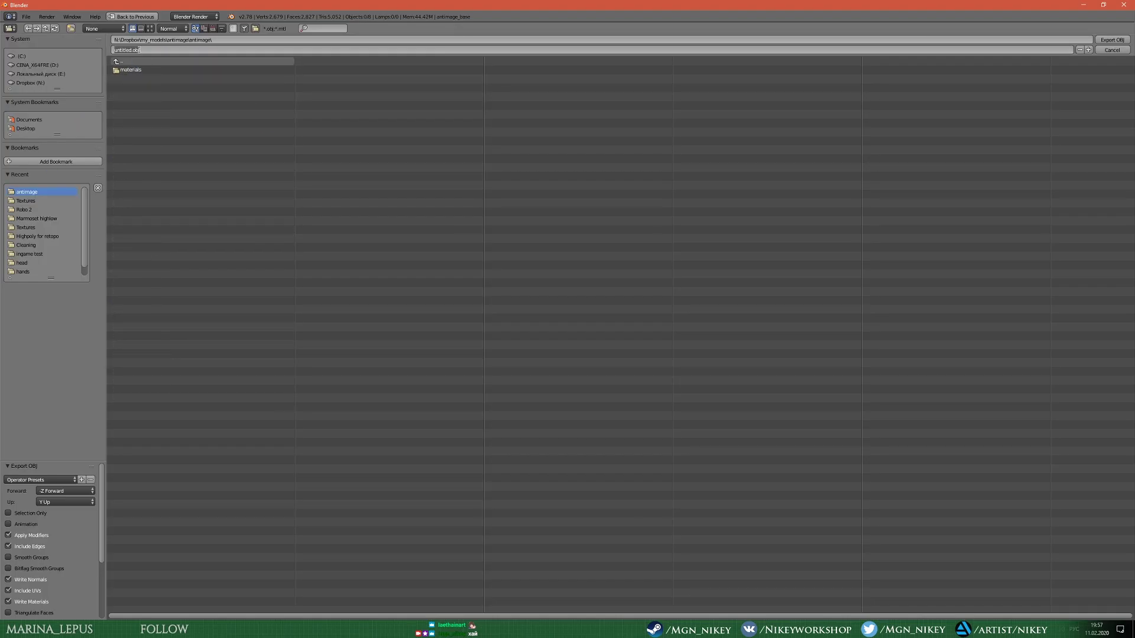
key(Return)
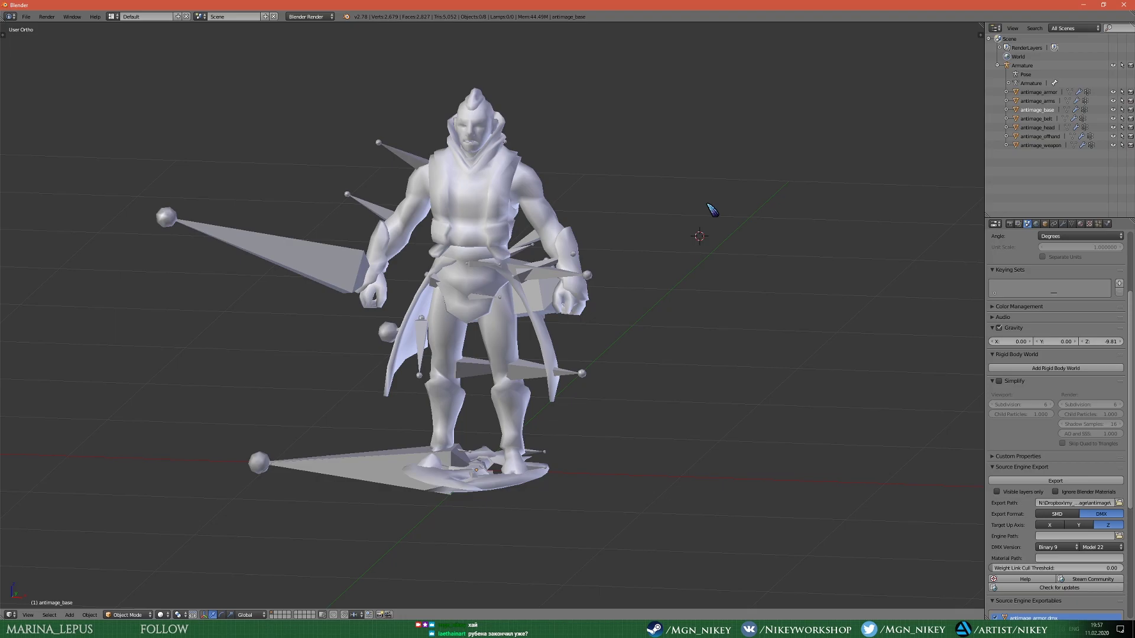
click(656, 210)
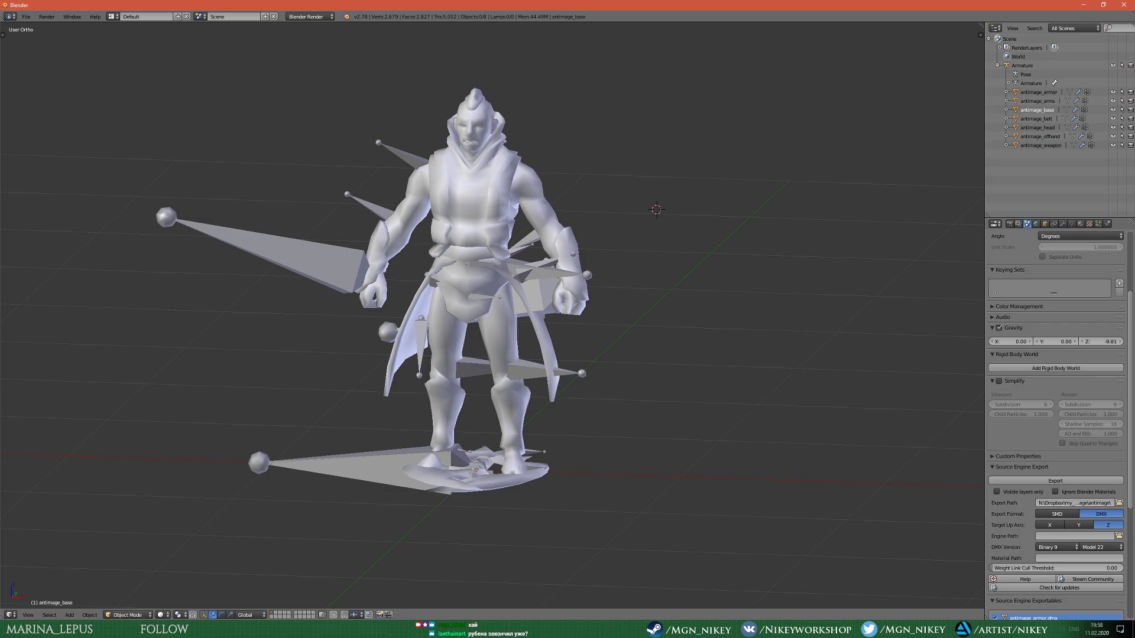
click(664, 304)
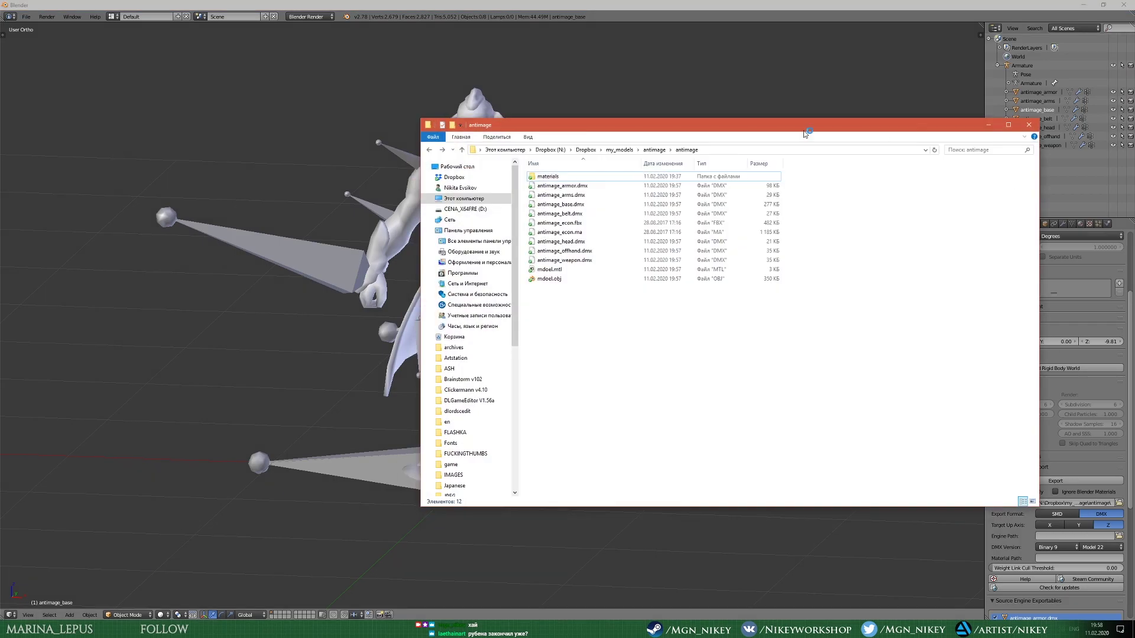
Step: In ZBrush, draw a Cylinder3D, make it a PolyMesh3D and import the exported model OBJ
key(alt+Tab)
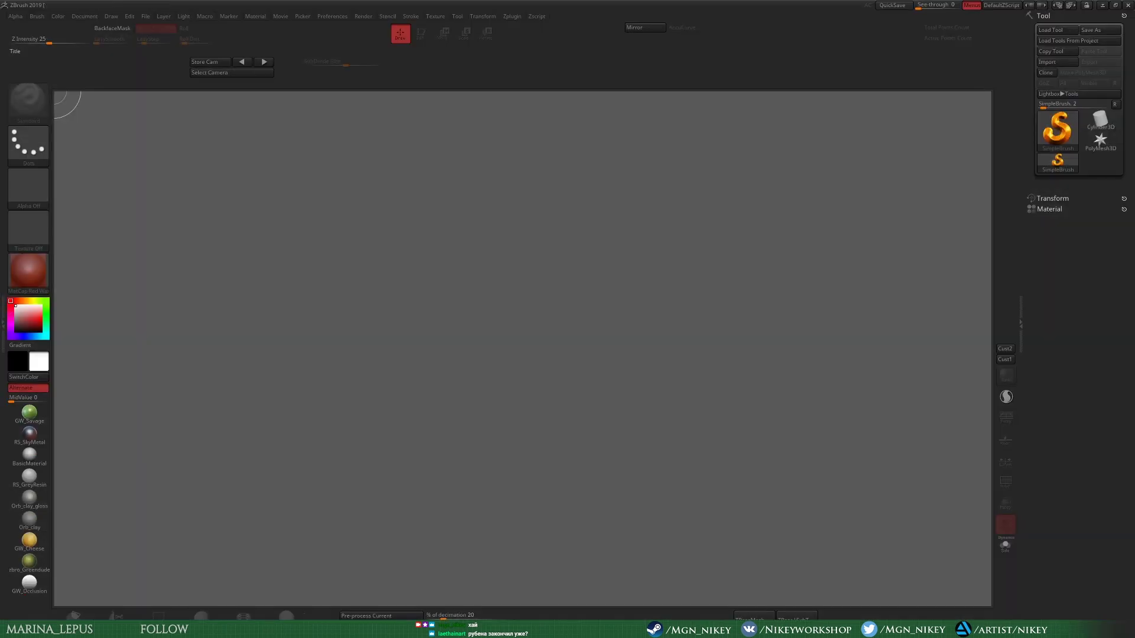
click(1106, 129)
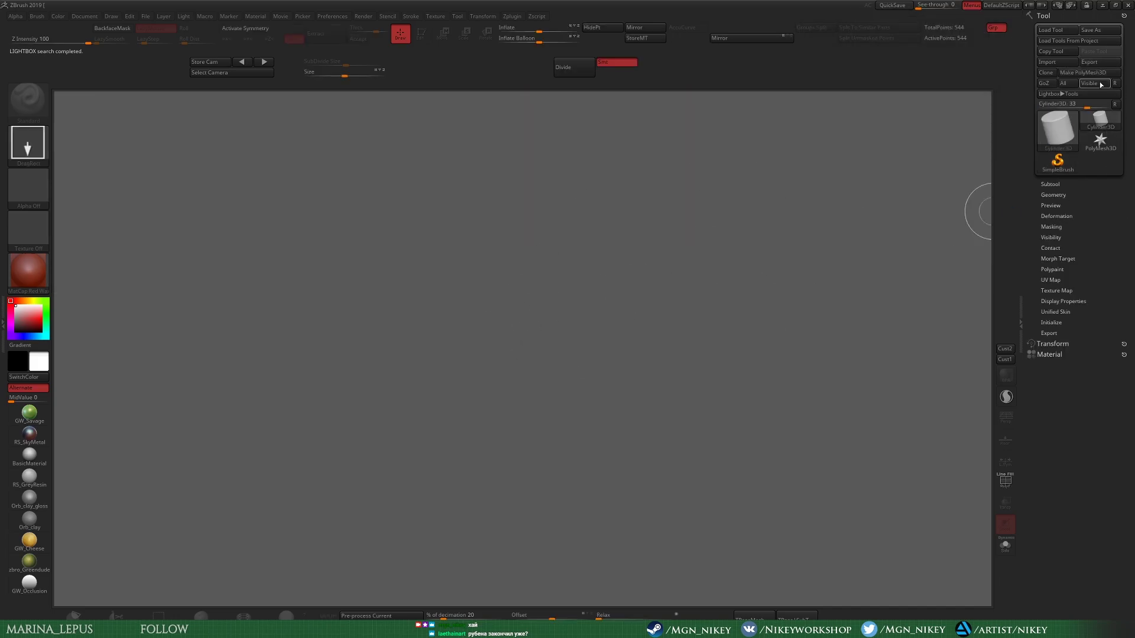
mouse_move(570, 358)
mouse_down()
mouse_move(702, 349)
mouse_move(704, 372)
mouse_up()
click(28, 270)
click(1055, 62)
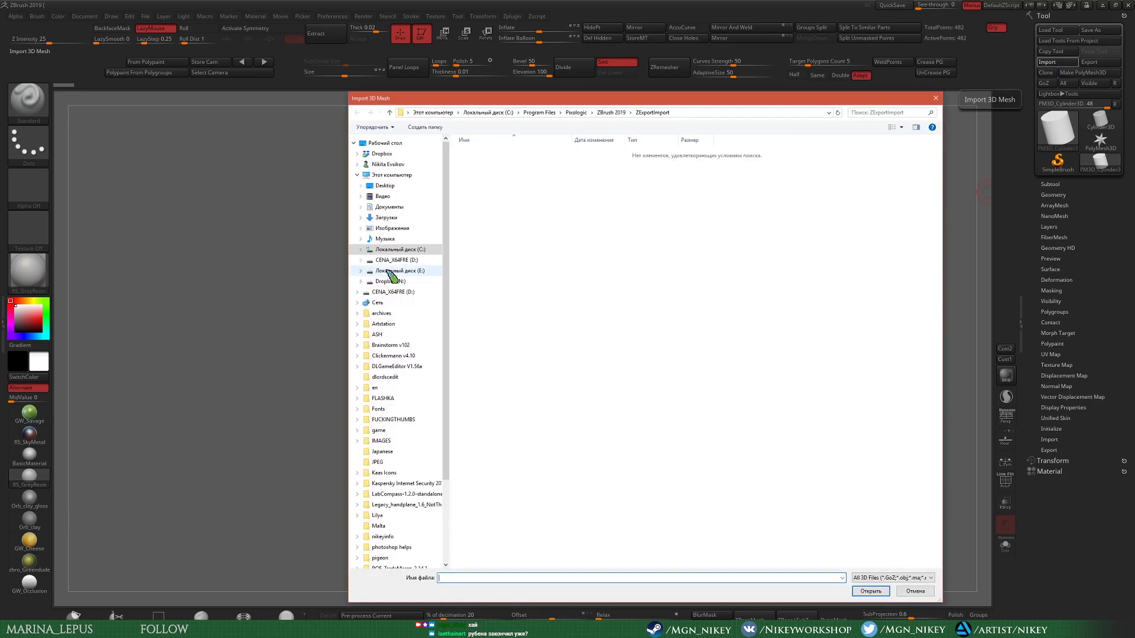
double_click(494, 170)
double_click(526, 180)
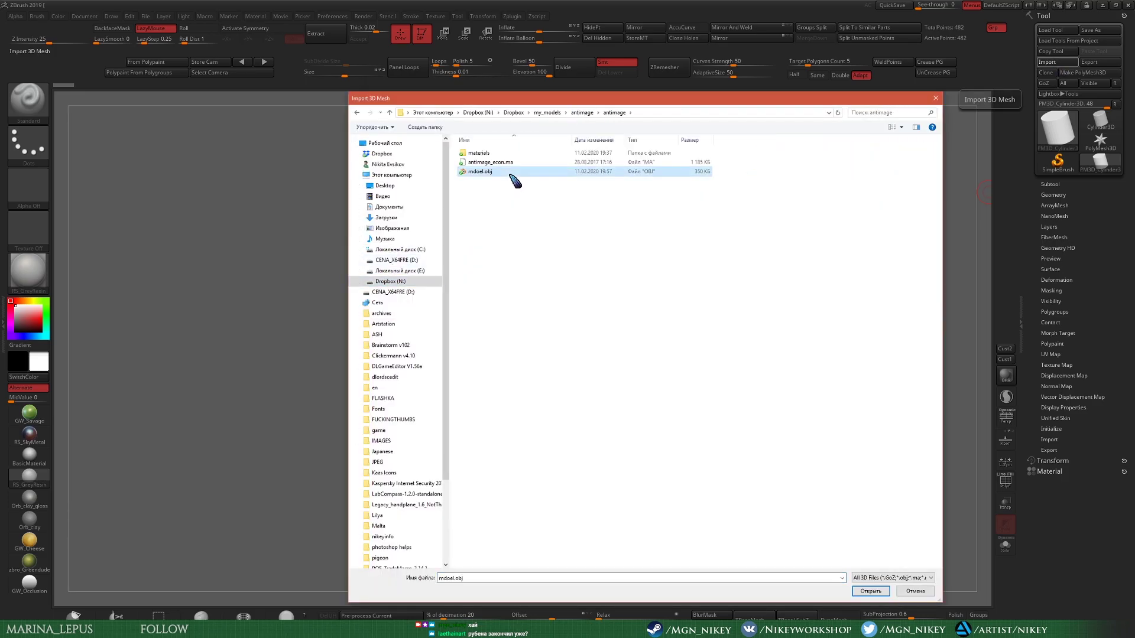
Step: Frame and orbit the imported character, then turn on Polyframe to check its polygroups
key(f)
scroll(726, 341, up, 5)
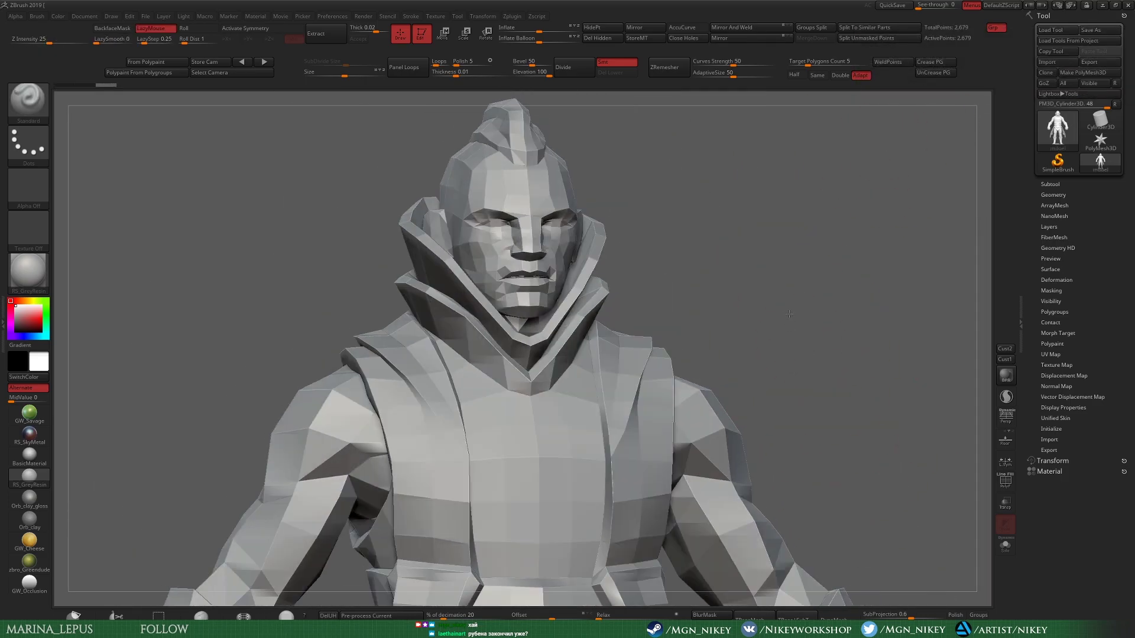
mouse_move(778, 314)
alt+right_down()
mouse_move(756, 313)
mouse_move(751, 369)
alt+right_up()
scroll(756, 314, down, 2)
scroll(751, 369, down, 3)
scroll(752, 369, down, 2)
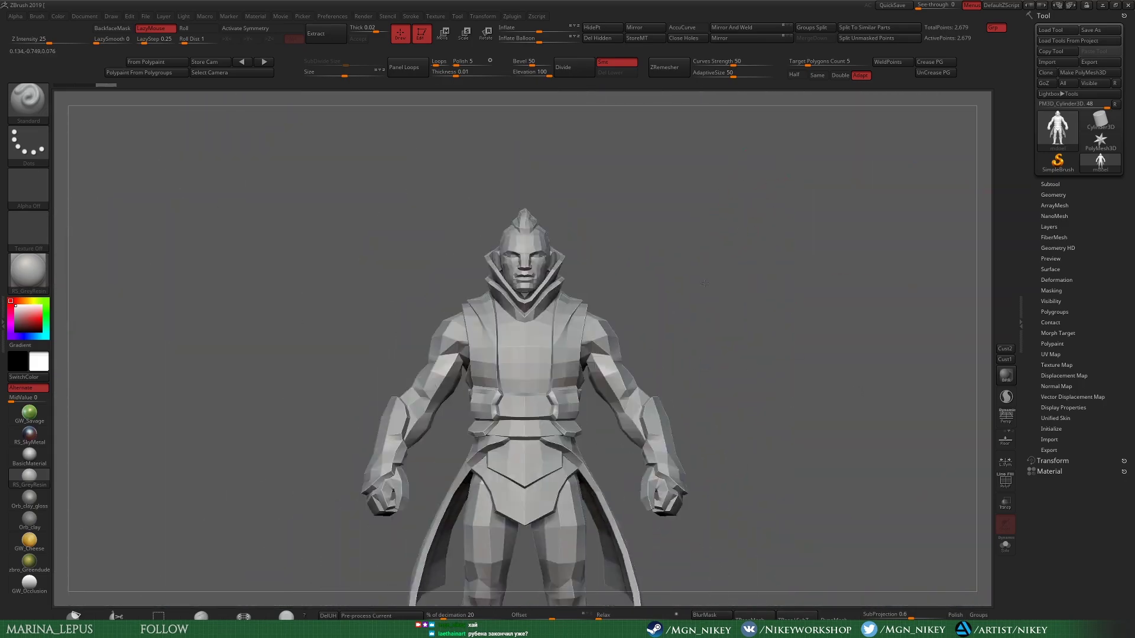
scroll(827, 337, up, 8)
scroll(547, 379, down, 2)
scroll(651, 373, down, 2)
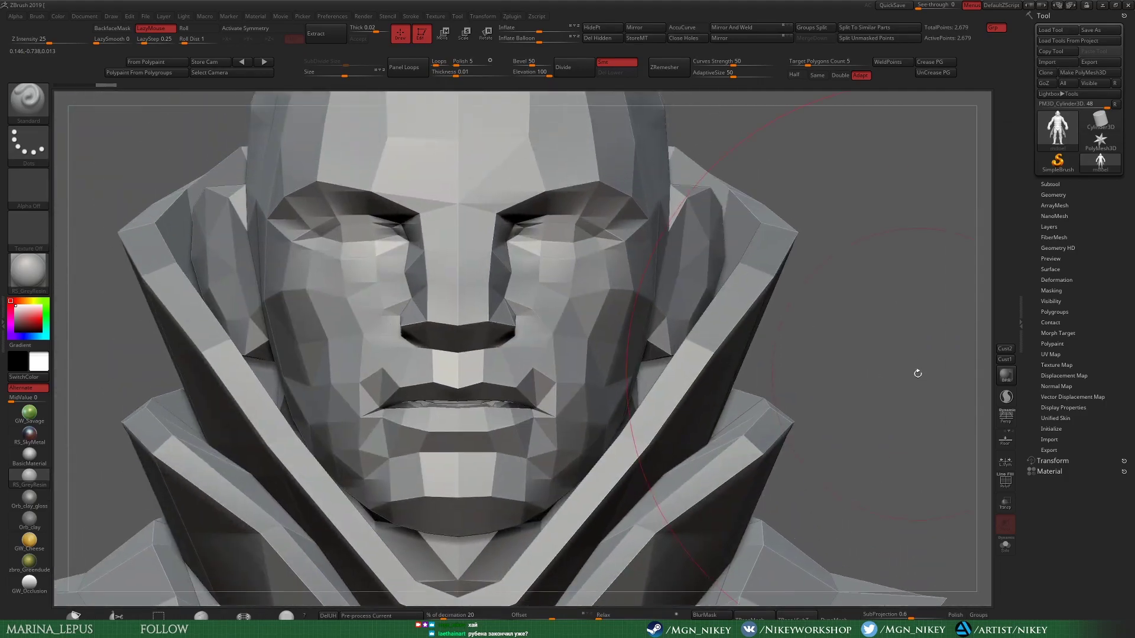
scroll(768, 364, down, 2)
scroll(806, 358, down, 2)
right_drag(807, 359, 792, 374)
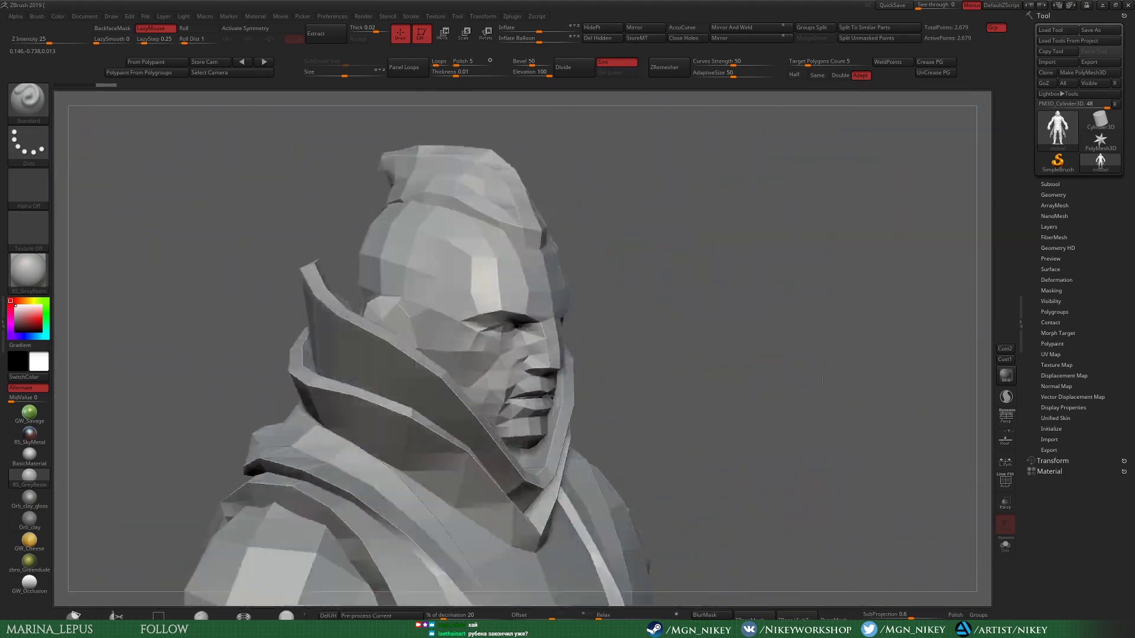
scroll(788, 378, down, 3)
key(shift+f)
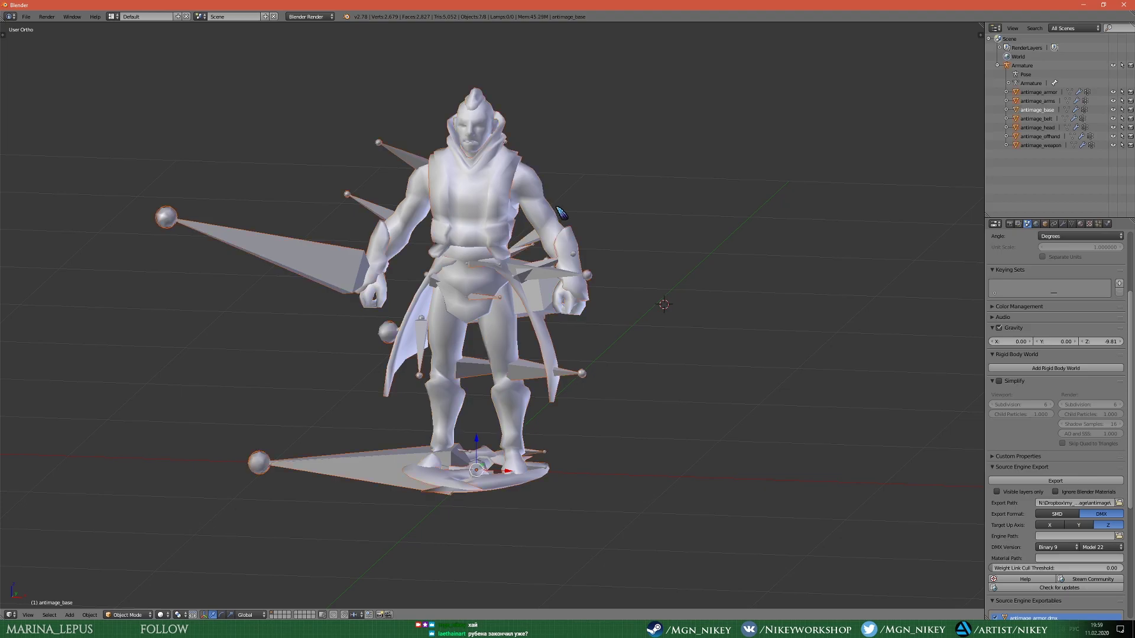
Step: In Blender, isolate antimage_base in front ortho view, enter Edit Mode and select it all
key(shift+h)
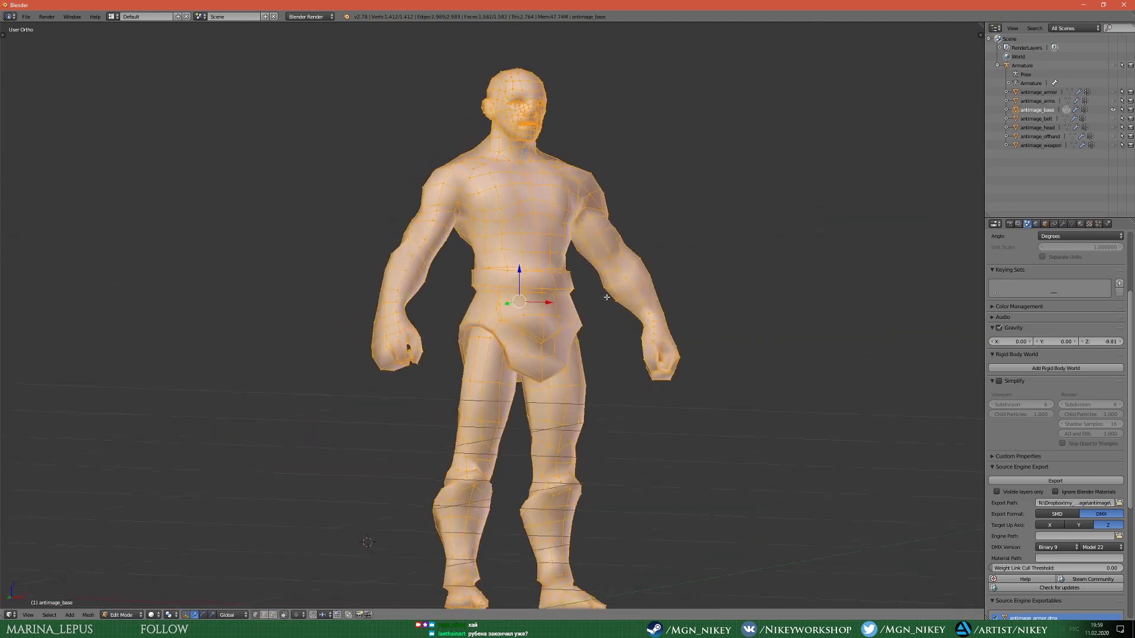
middle_drag(603, 300, 588, 260)
key(Tab)
key(KP_1)
key(l)
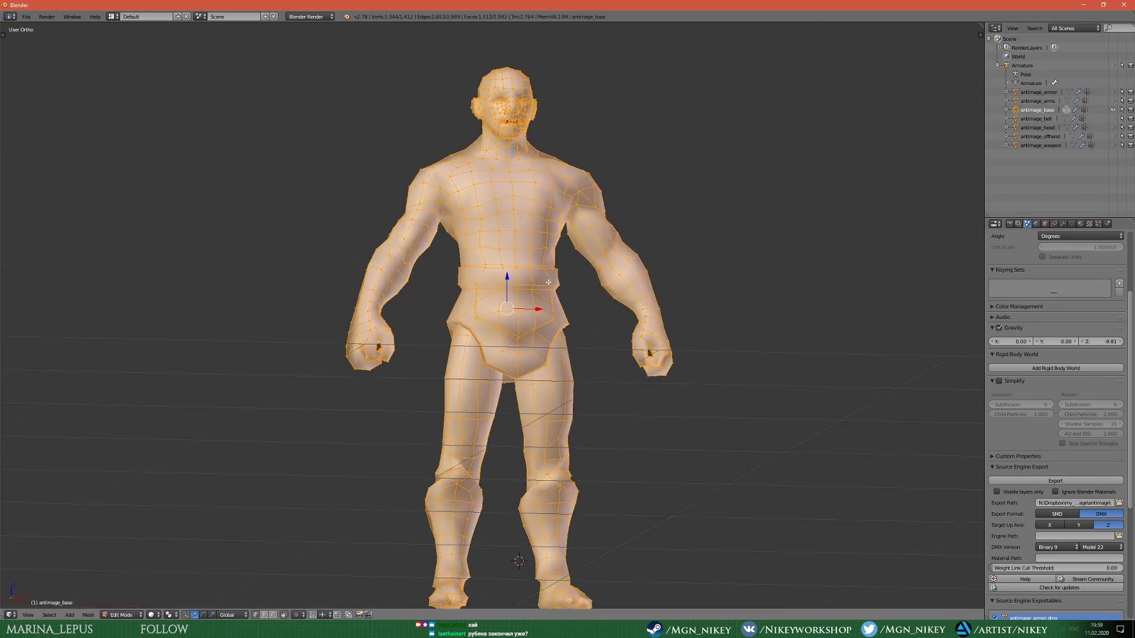
key(alt+Tab)
Step: Isolate the vest, coat, forearms and hair polygroups on the model
ctrl+shift+click(597, 248)
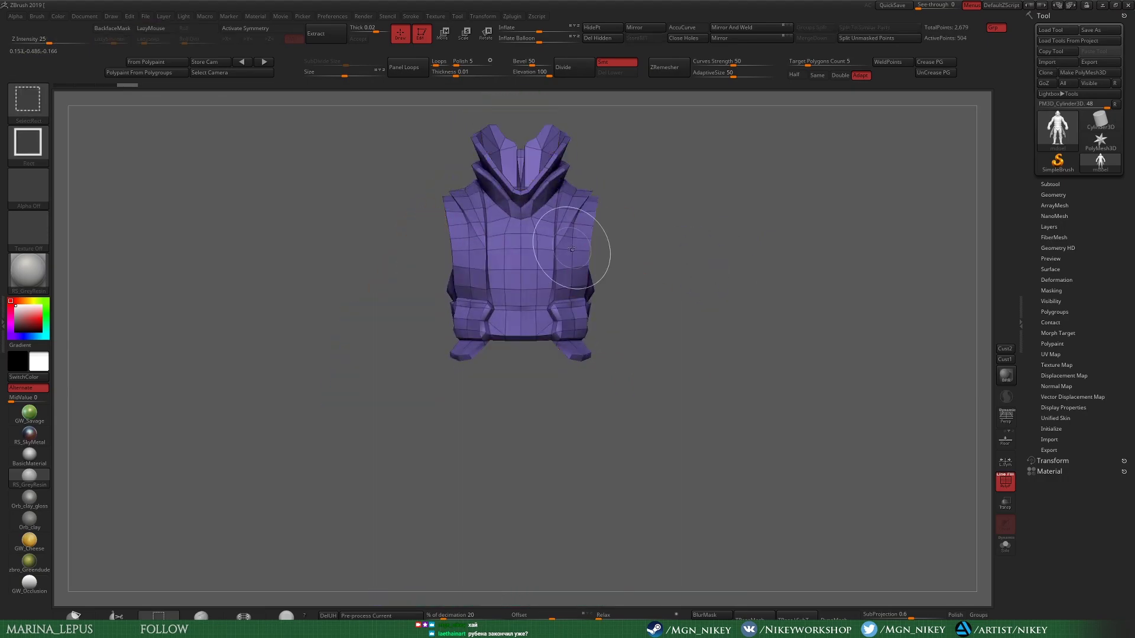
ctrl+shift+click(384, 532)
mouse_move(408, 378)
alt+mouse_down()
mouse_move(404, 303)
mouse_move(696, 321)
mouse_move(697, 261)
alt+mouse_up()
ctrl+shift+click(687, 319)
key(ctrl+w)
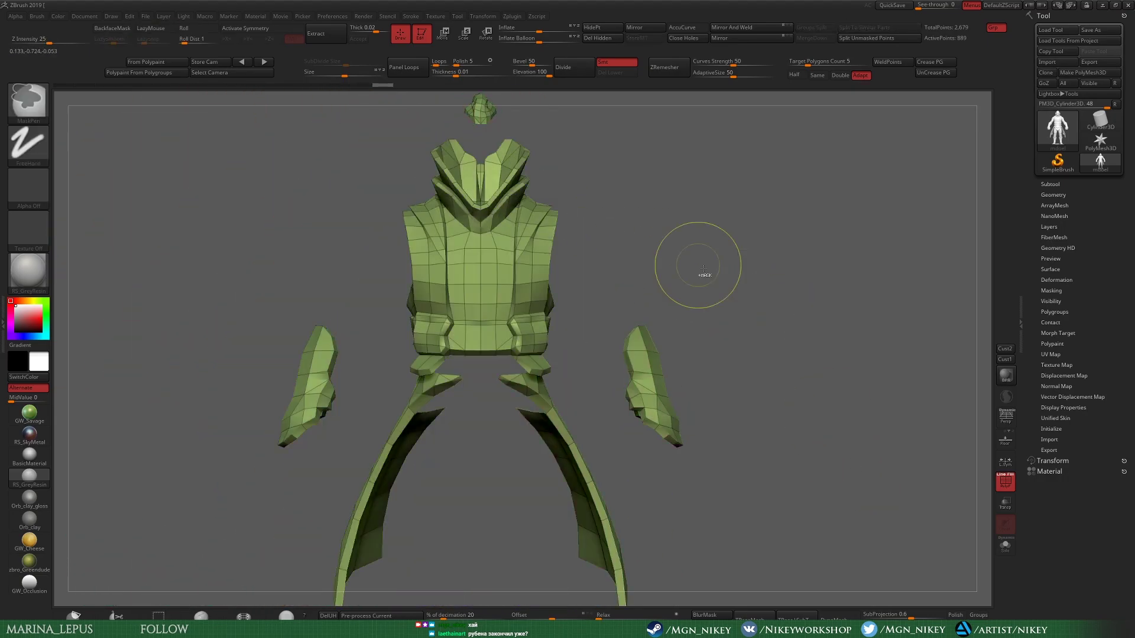
ctrl+shift+click(788, 296)
Step: Split the vest, coat and forearms into a new subtool with Split To Similar Parts and hide it
click(1057, 184)
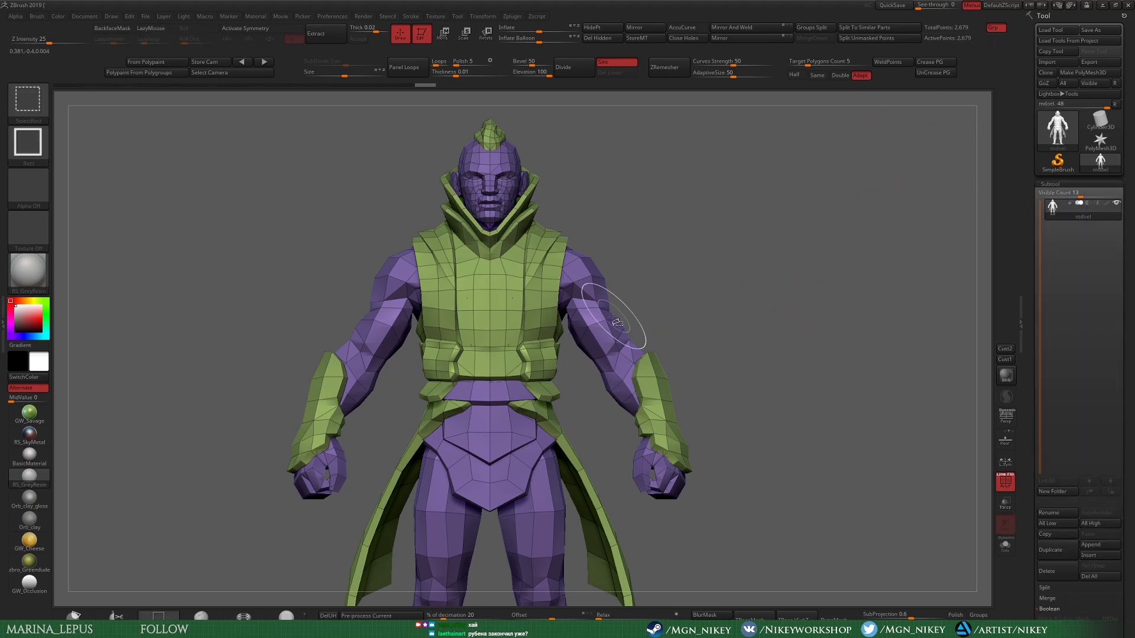
click(812, 27)
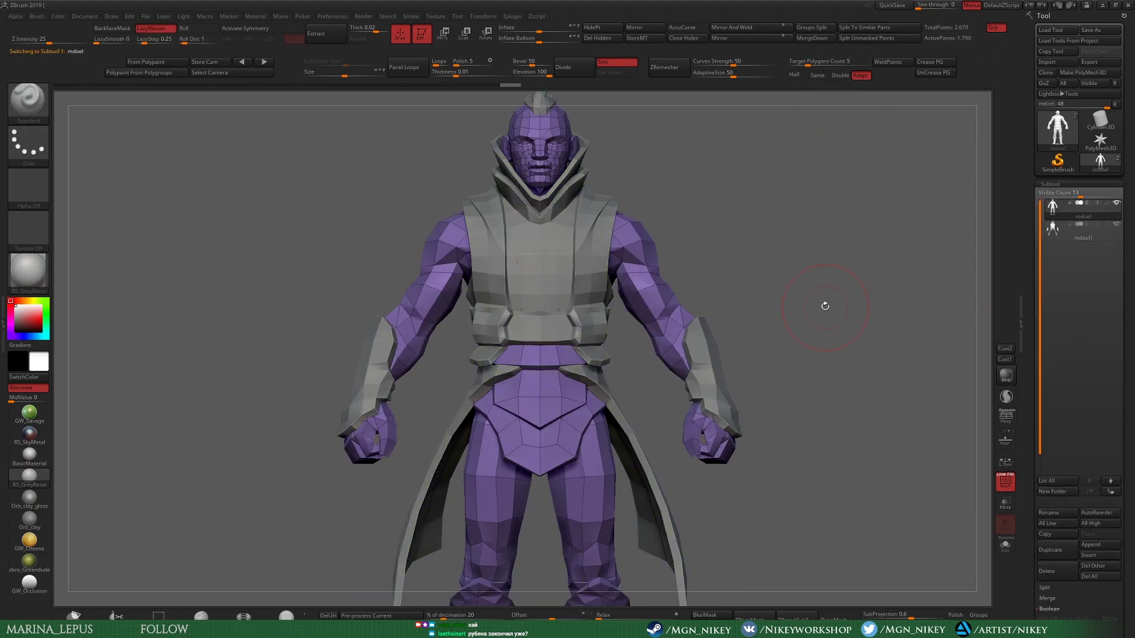
click(1116, 225)
drag(958, 248, 887, 254)
key(alt+Tab)
key(Escape)
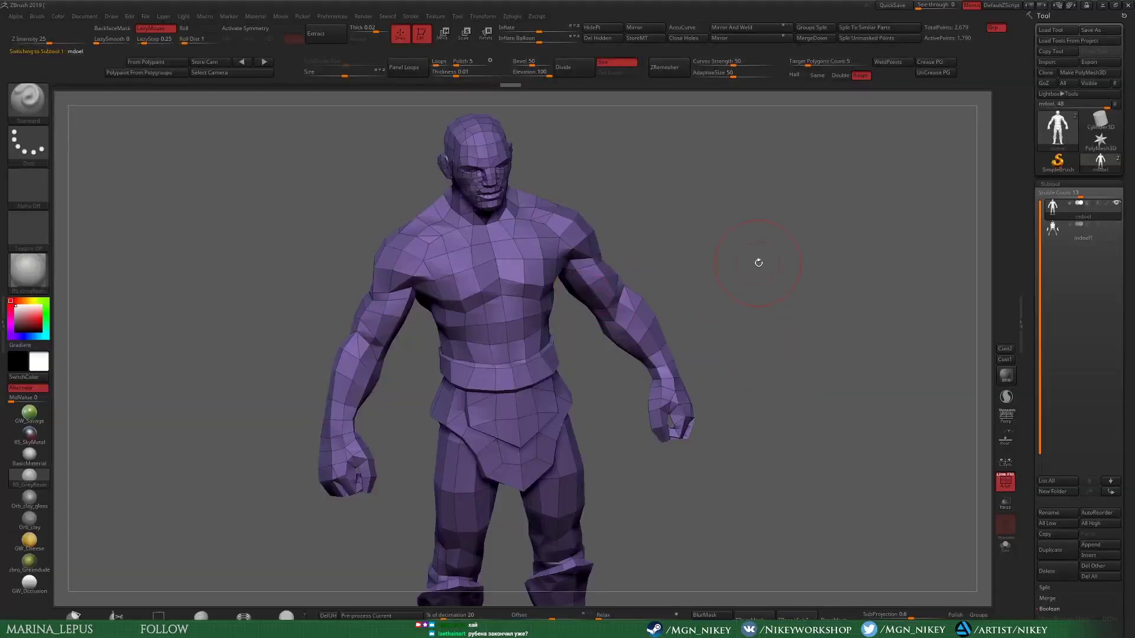
drag(757, 258, 709, 260)
alt+drag(757, 494, 810, 324)
Step: Check the legs and weapon polygroups, then turn polygroup display off
key(ctrl+shift)
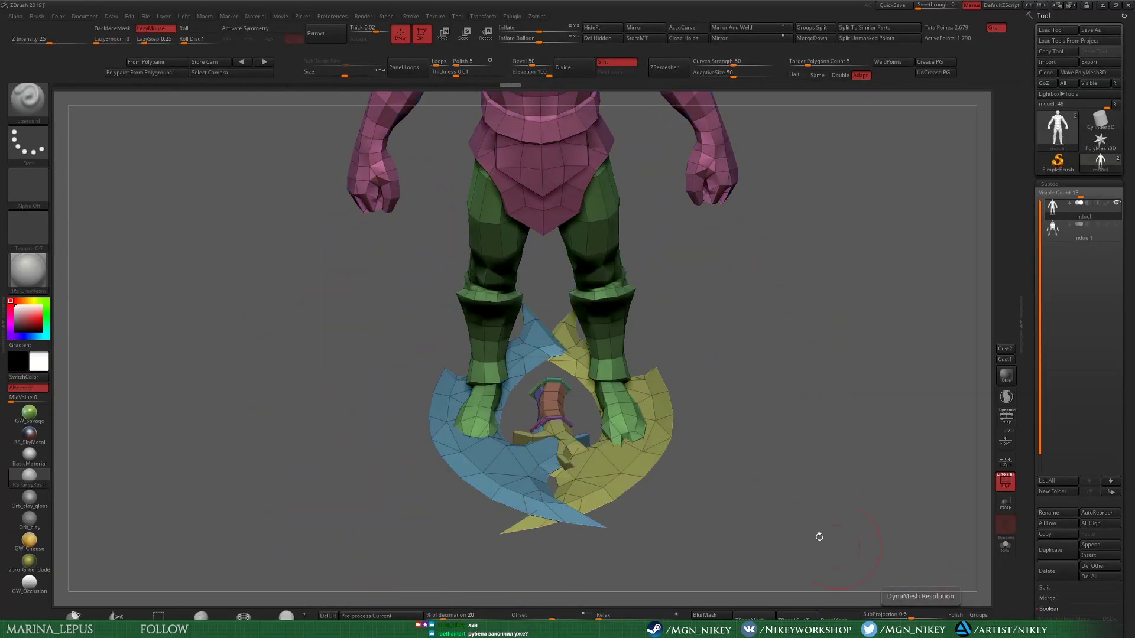
ctrl+shift+click(555, 421)
ctrl+shift+drag(578, 464, 663, 337)
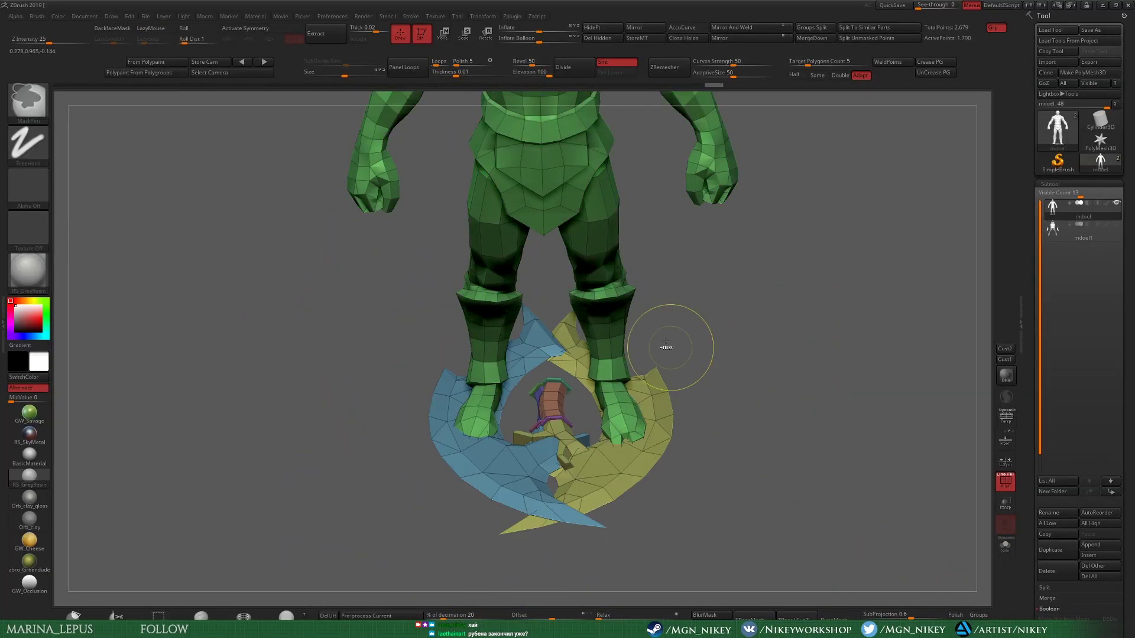
key(shift+f)
mouse_move(740, 322)
mouse_down()
mouse_move(760, 357)
mouse_move(826, 220)
mouse_up()
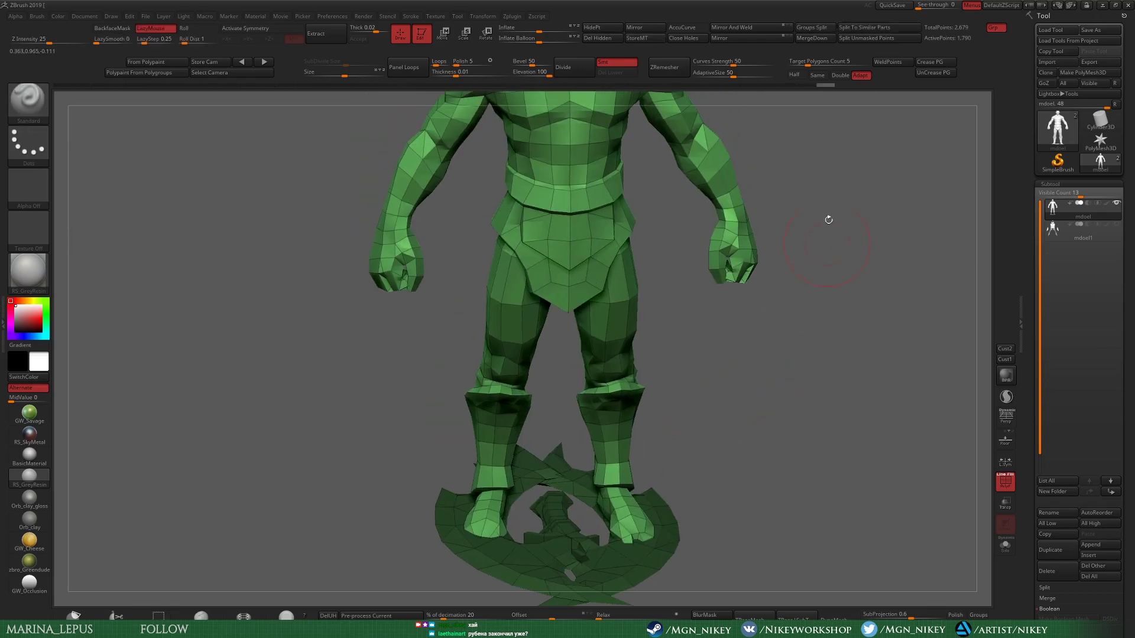
Step: Create a subtool folder named 'unused' and make the body the active subtool
click(1067, 491)
text(unused)
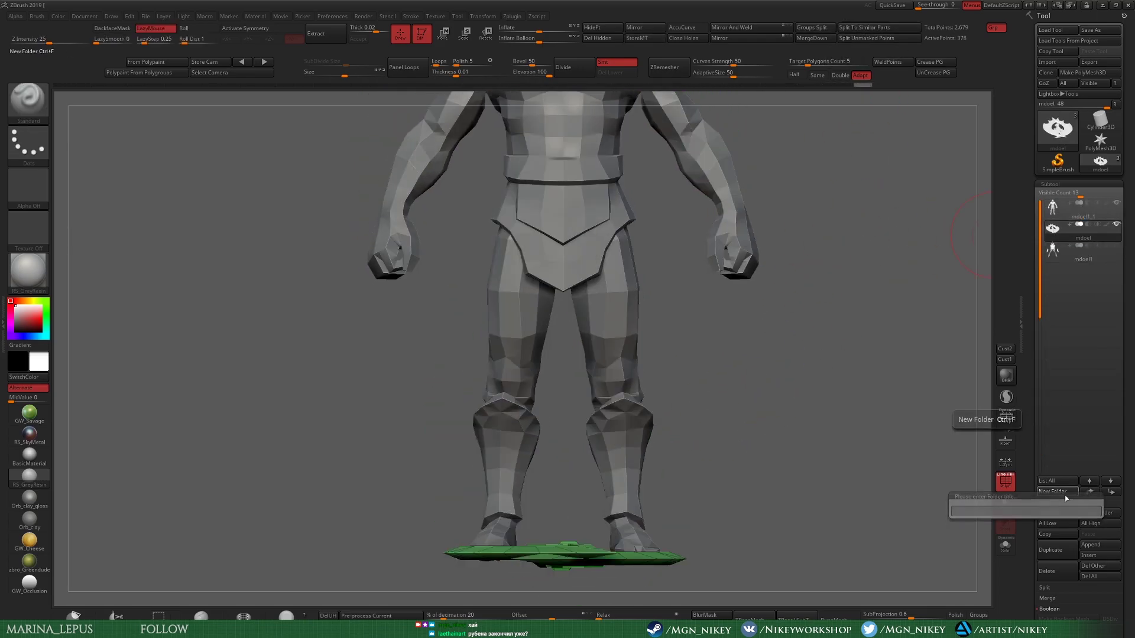
key(Return)
key(Up)
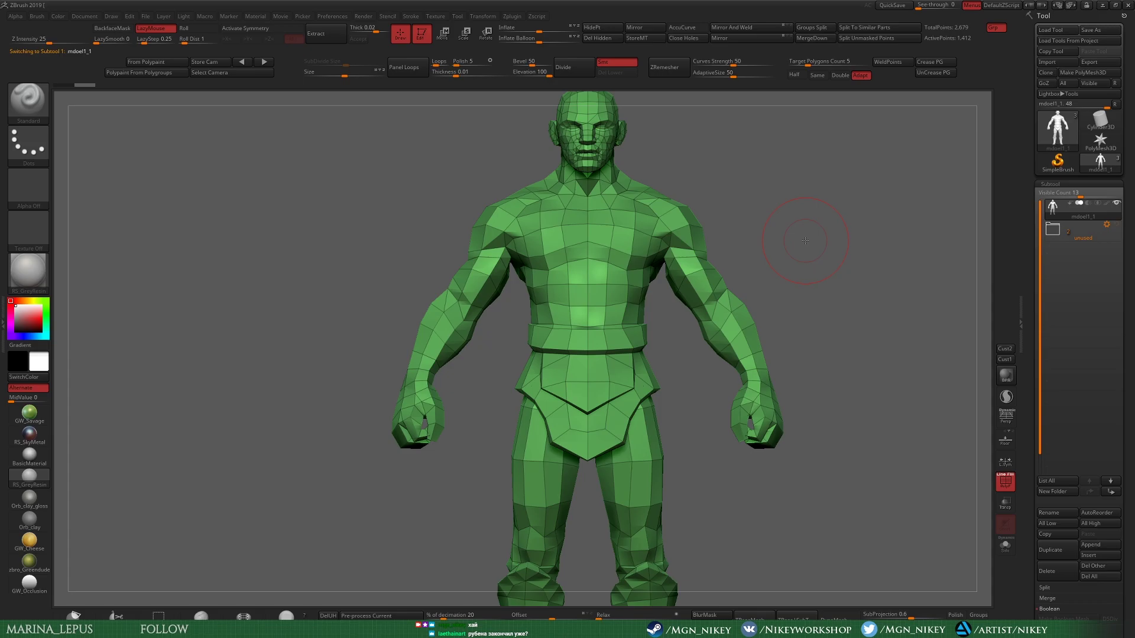
Step: Bring the concept art viewer to the front and enlarge it
key(alt+Tab)
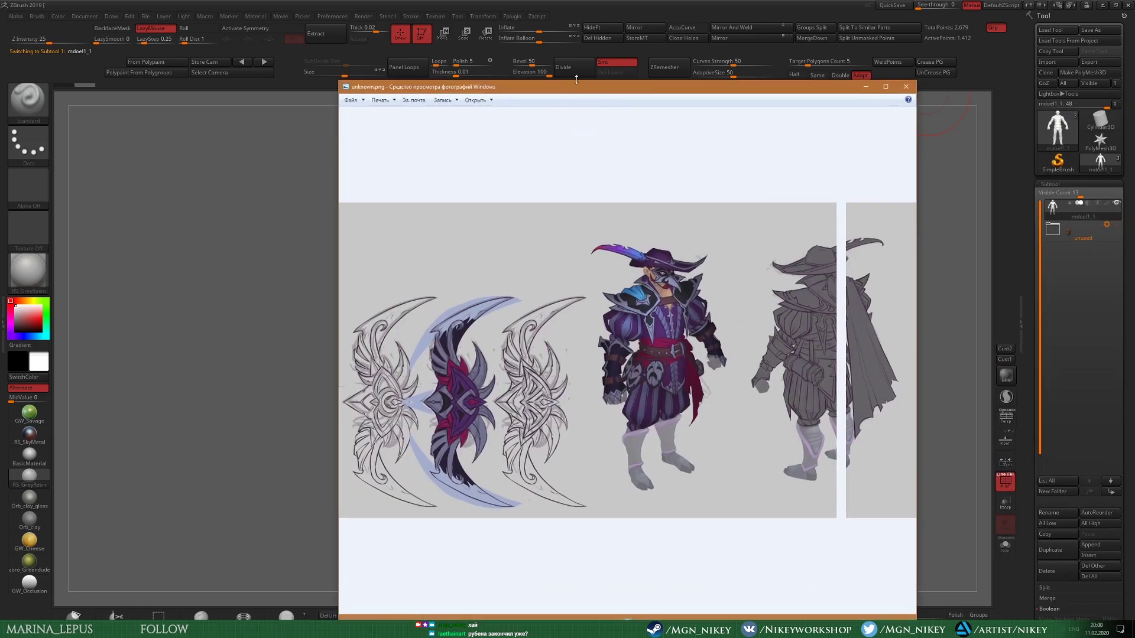
key(alt+Tab)
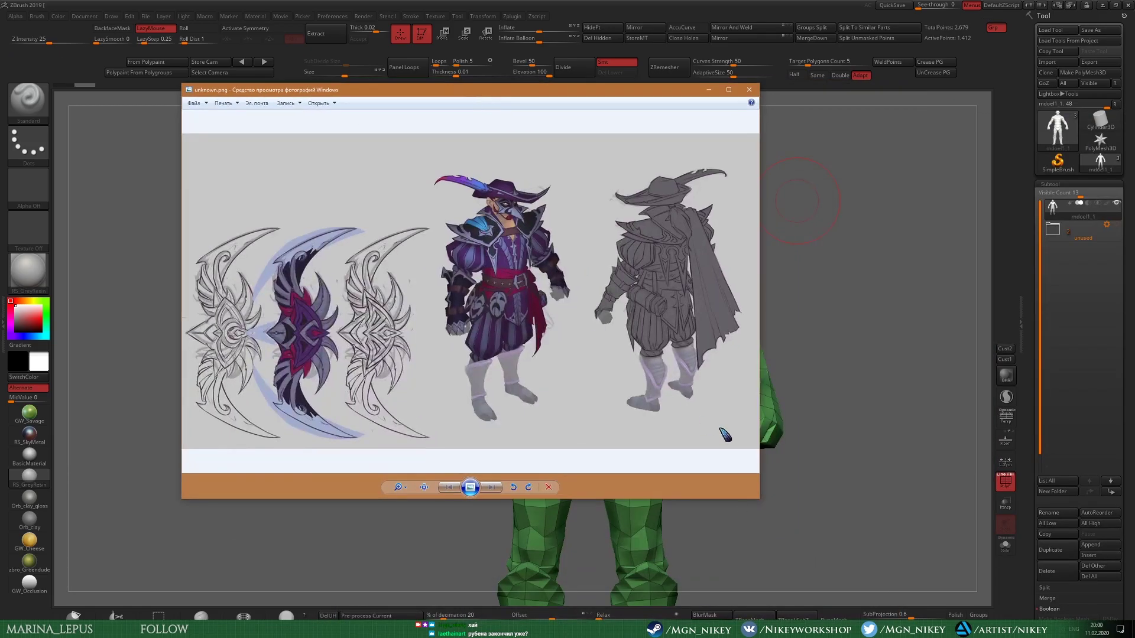
drag(759, 498, 917, 619)
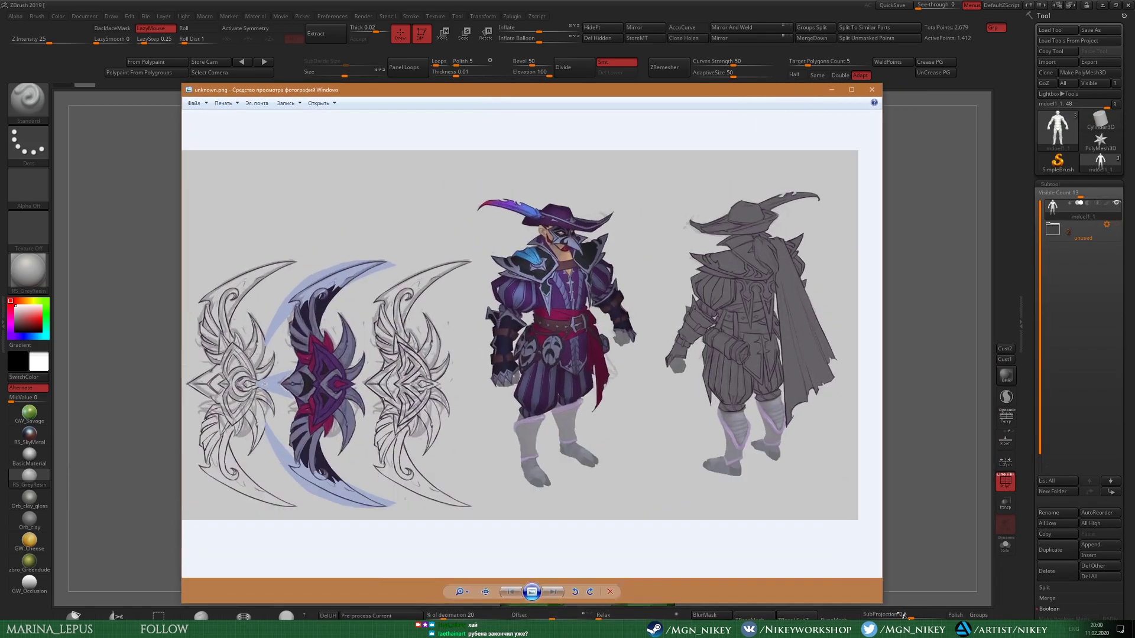
scroll(549, 351, up, 3)
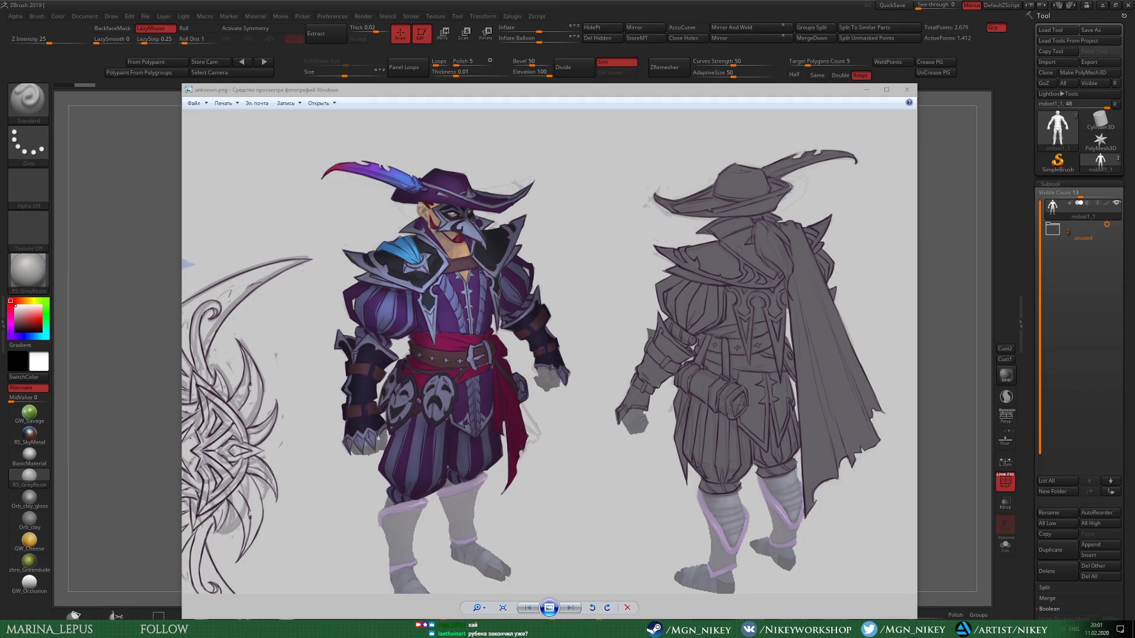
Step: Save the project as ZBrushProject in Dropbox > my_models > antimage > antimage
key(alt+Tab)
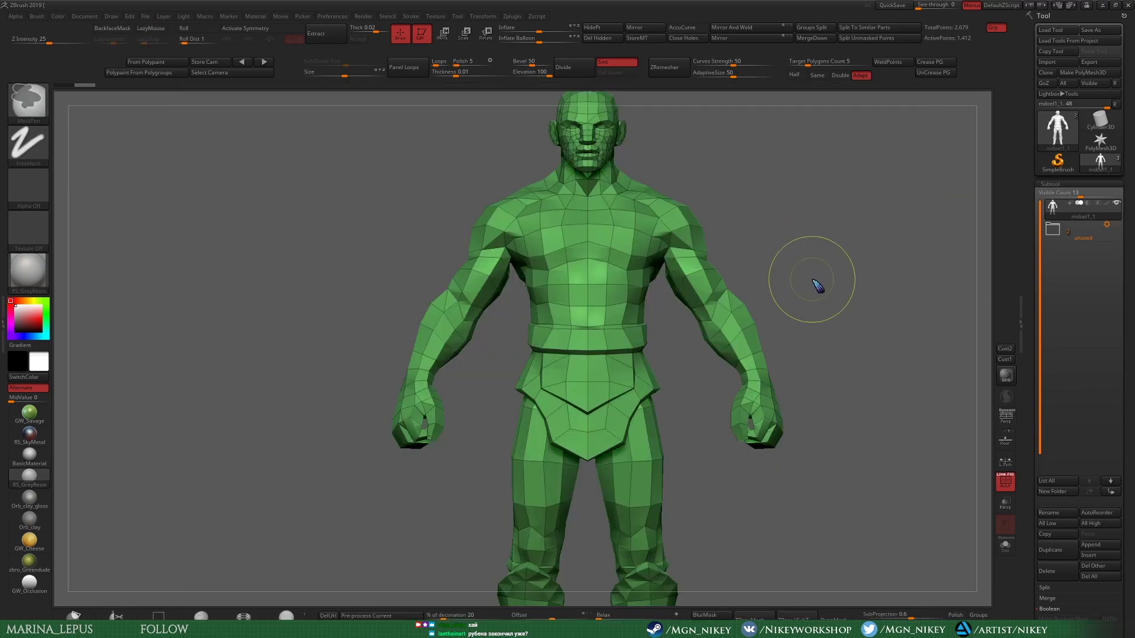
key(ctrl+s)
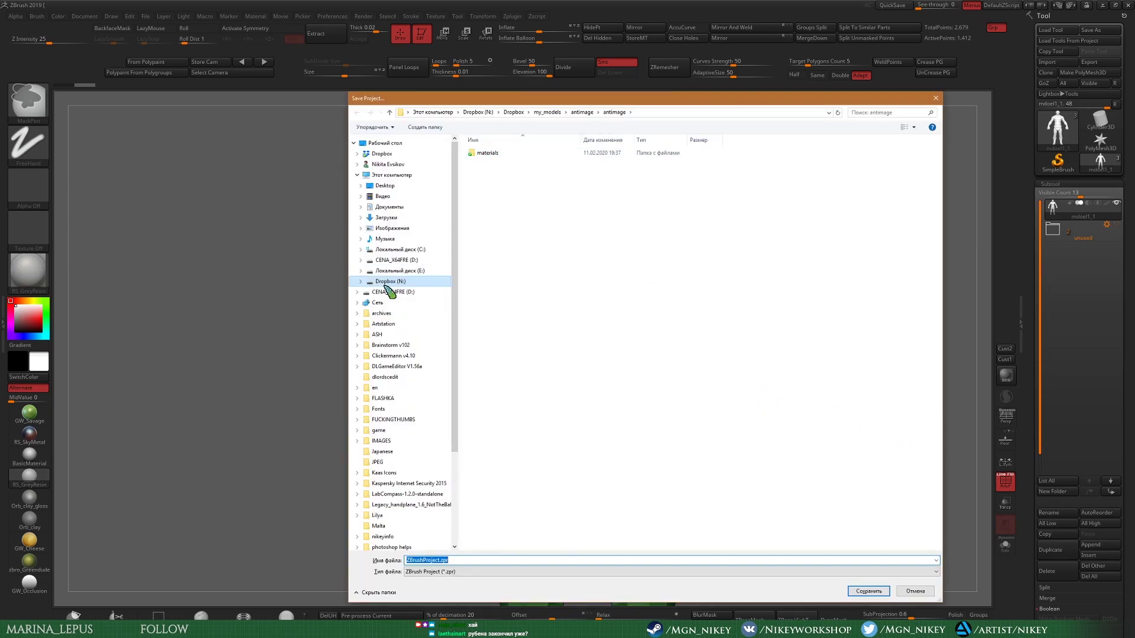
click(386, 283)
double_click(473, 164)
key(Return)
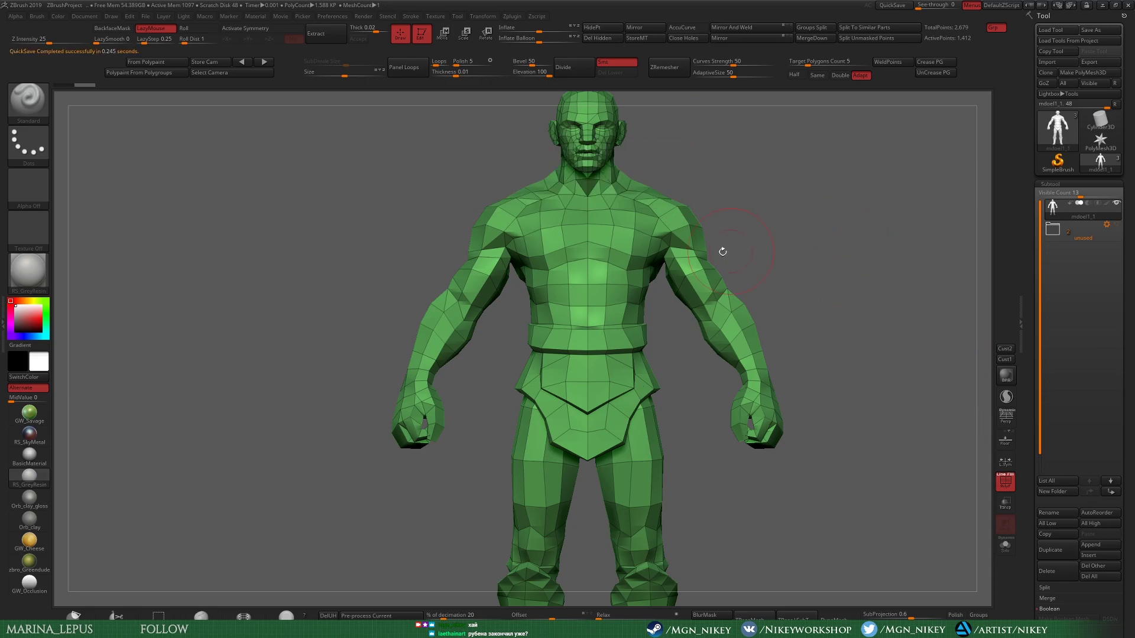
mouse_move(722, 252)
mouse_down()
mouse_move(747, 272)
mouse_move(732, 266)
mouse_move(749, 263)
mouse_move(770, 193)
mouse_up()
Step: Enable X symmetry, zoom to the shoulders and select the InsertSphere brush
key(x)
alt+drag(785, 241, 800, 157)
key(f)
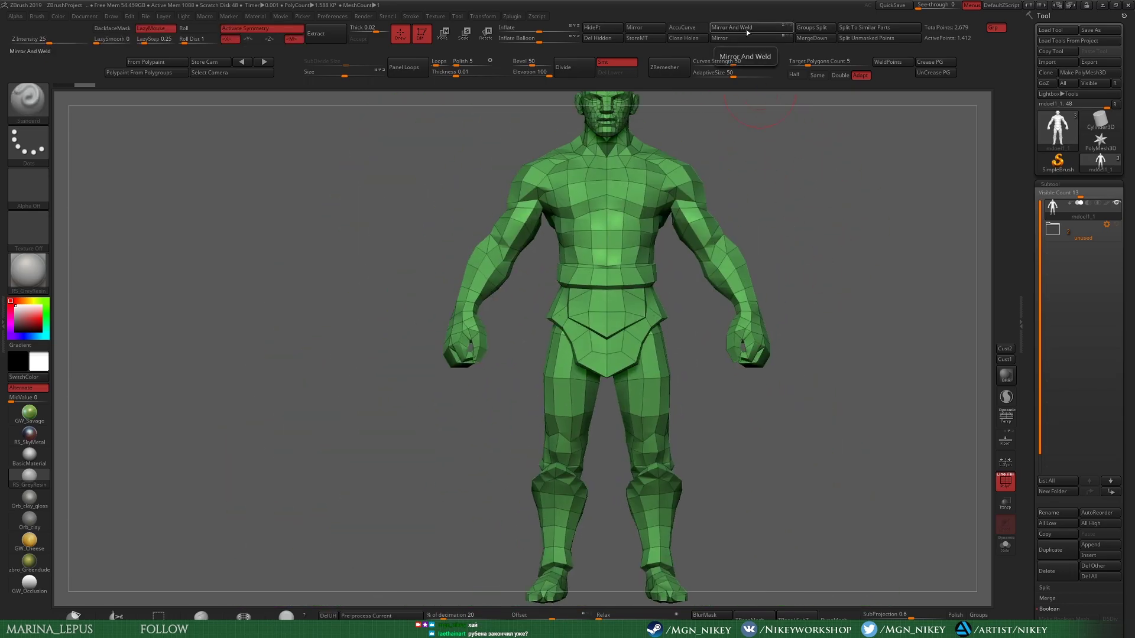
mouse_move(869, 331)
alt+mouse_down()
mouse_move(872, 367)
mouse_move(786, 177)
alt+mouse_up()
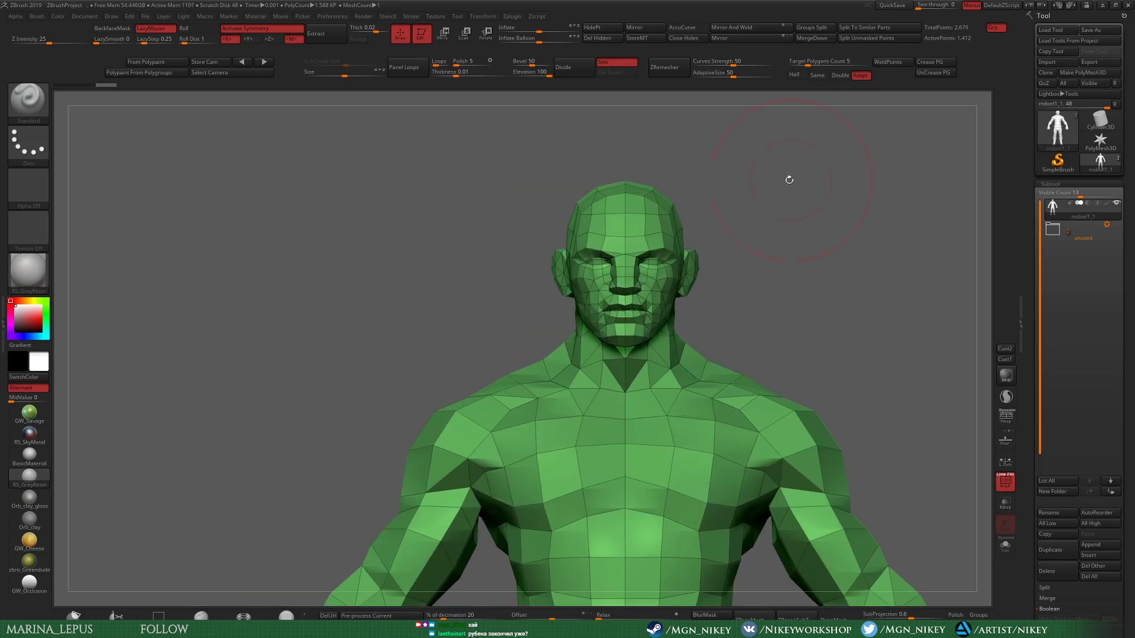
key(b)
key(s)
key(m)
key(Return)
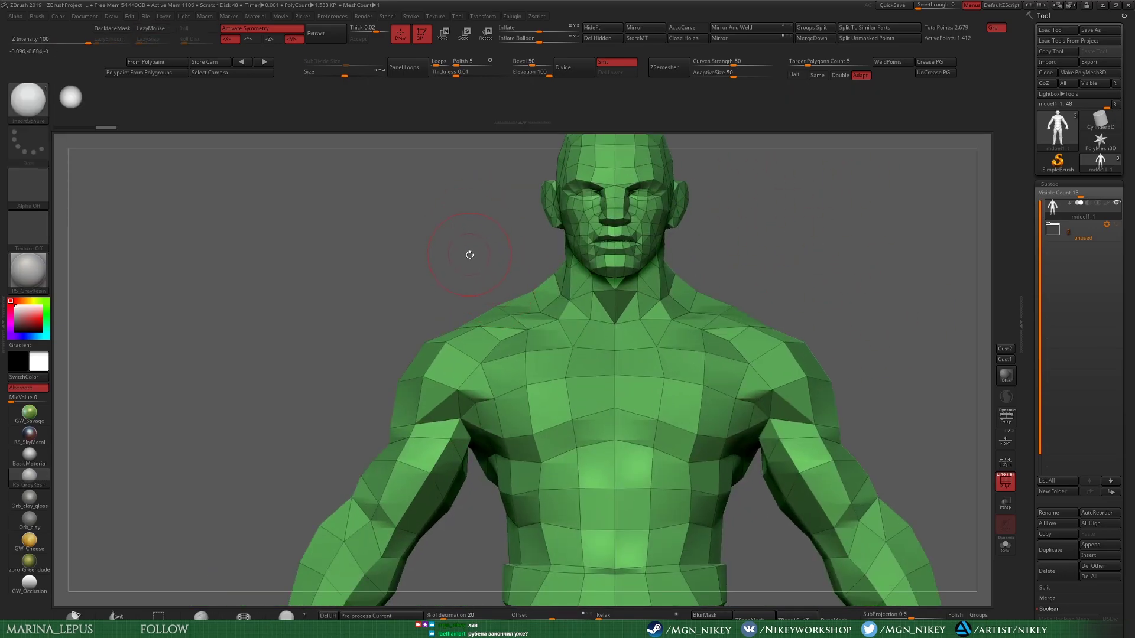
Step: Insert mirrored spheres on both shoulders and split them into their own subtool
drag(457, 248, 471, 285)
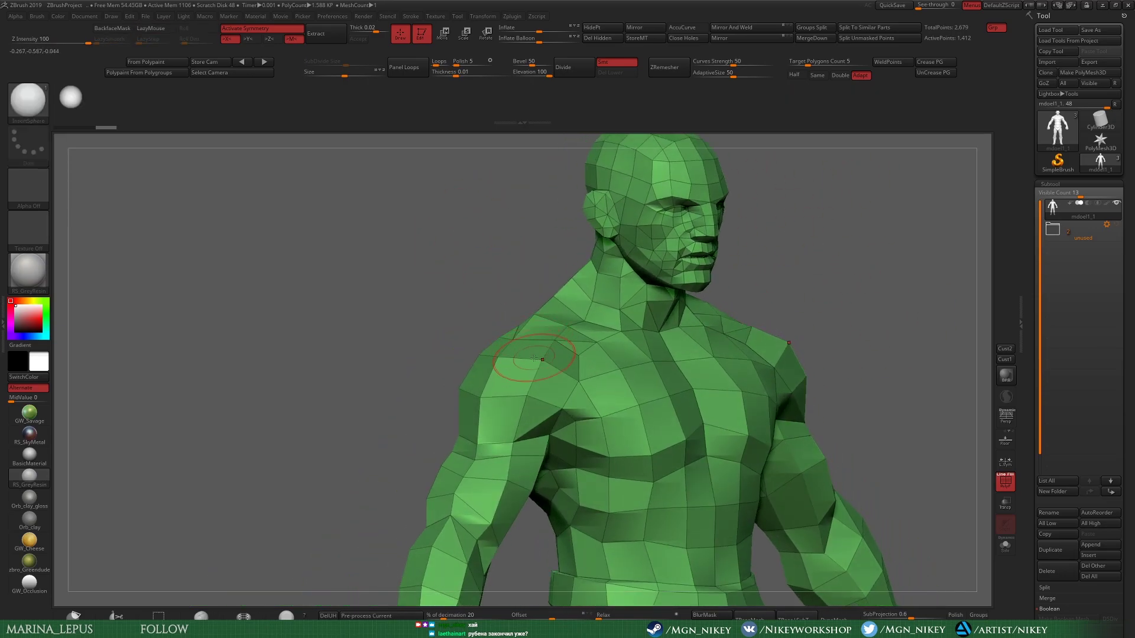
drag(499, 359, 585, 357)
shift+drag(768, 178, 835, 156)
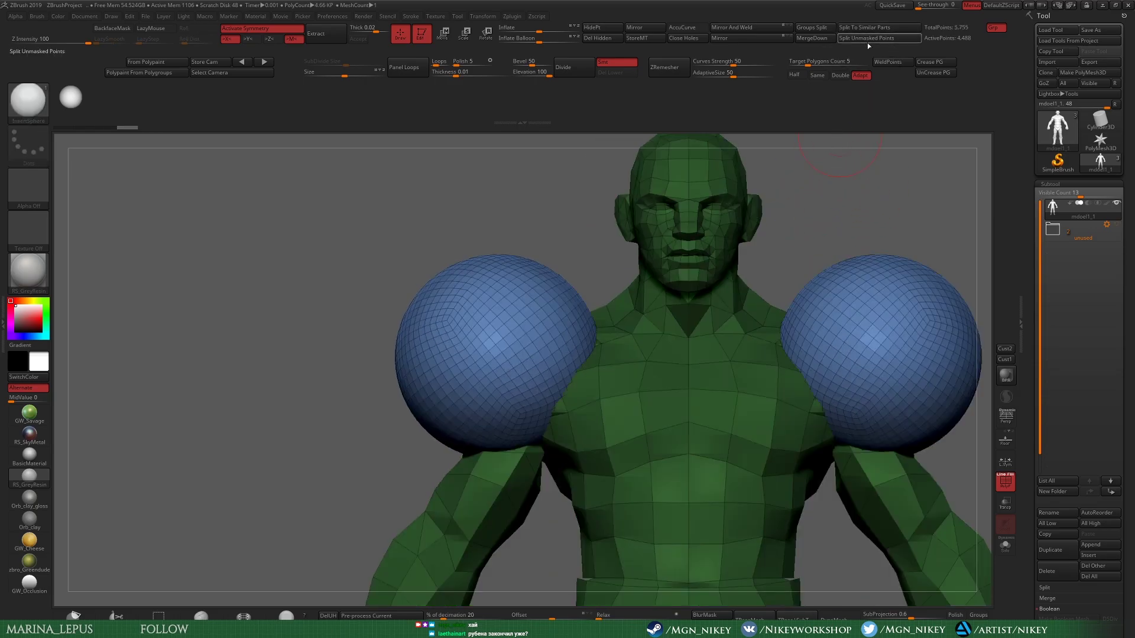
click(868, 41)
Step: Select the Move brush and try DynaMesh on the spheres, then undo it
key(b)
key(m)
key(v)
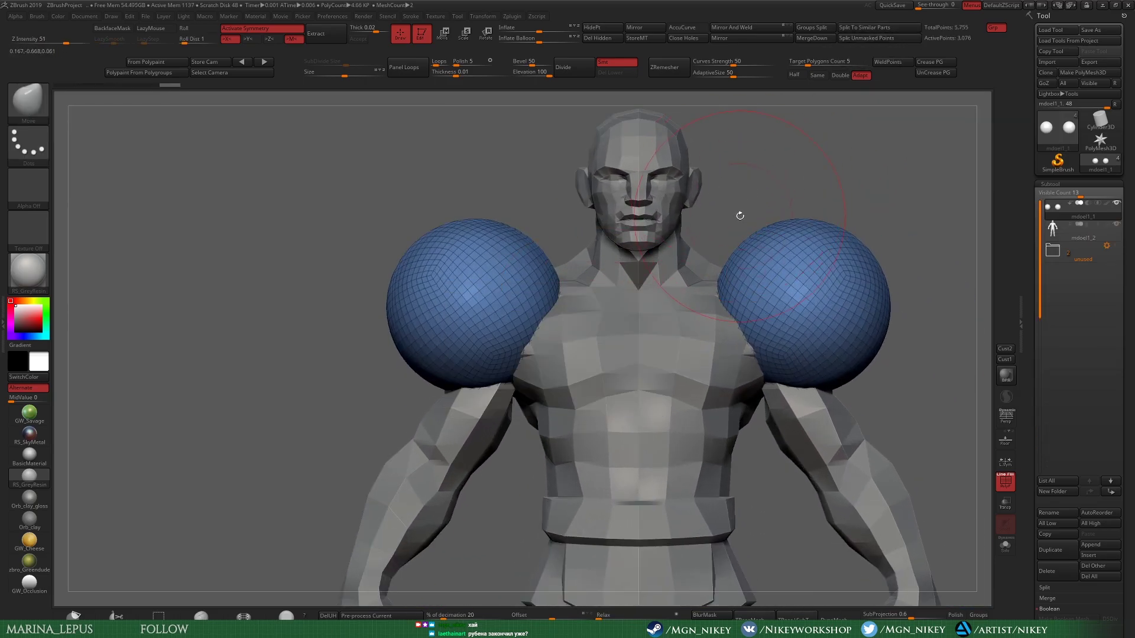
click(835, 616)
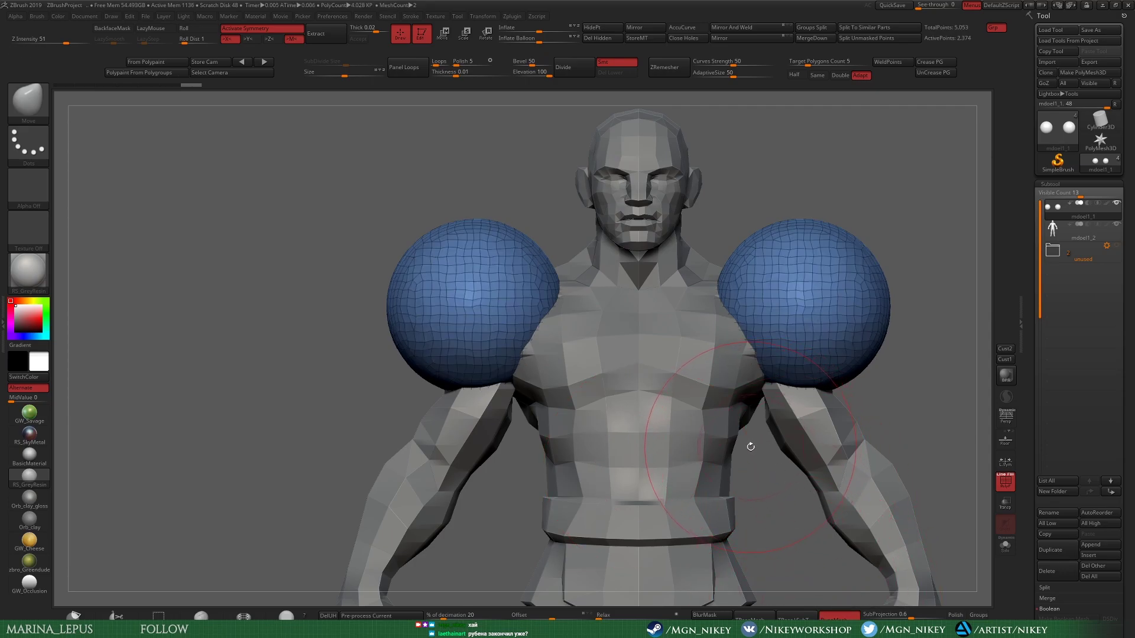
key(ctrl+z)
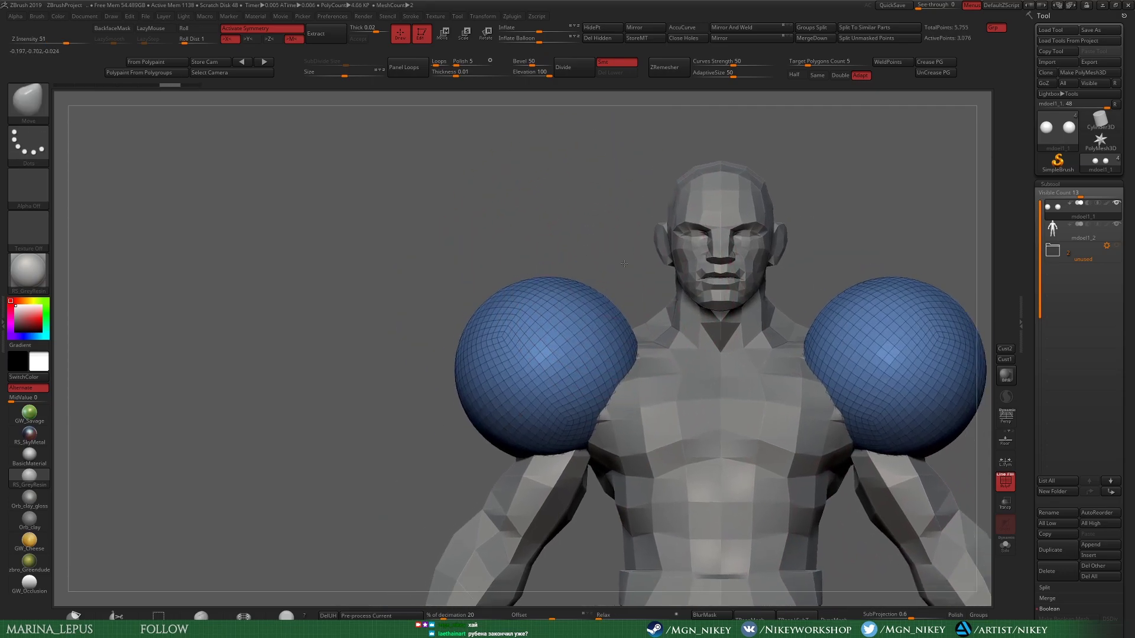
Step: Lasso-mask and delete, keeping only a curved patch of each shoulder sphere
click(29, 145)
click(157, 170)
ctrl+drag(405, 404, 463, 357)
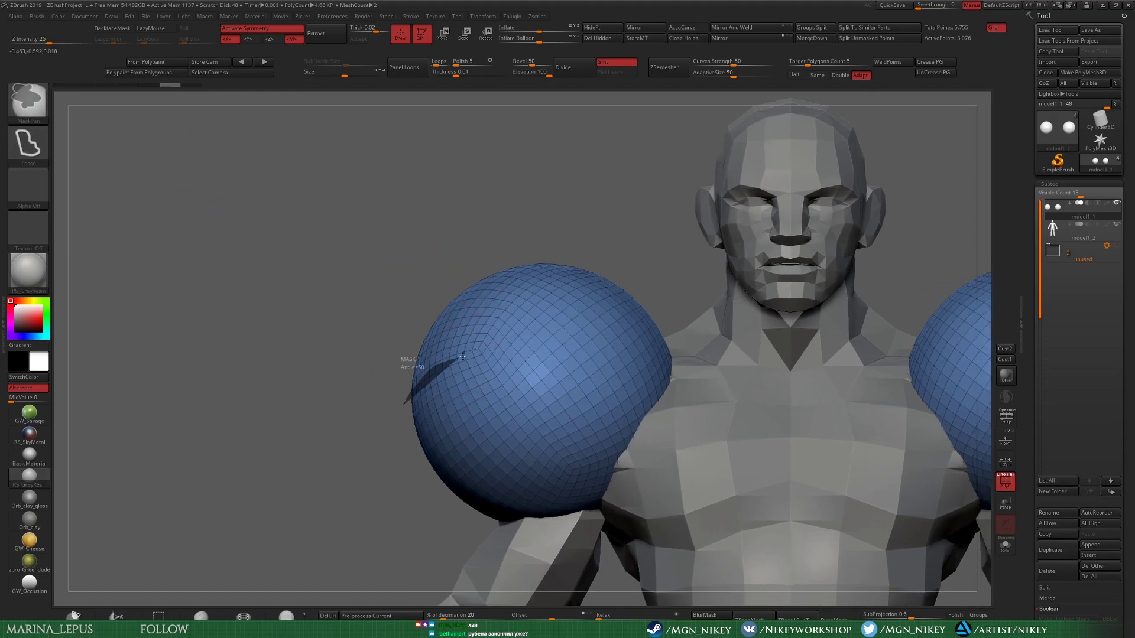
mouse_move(566, 273)
ctrl+mouse_down()
mouse_move(337, 329)
mouse_move(660, 308)
mouse_move(542, 422)
ctrl+mouse_up()
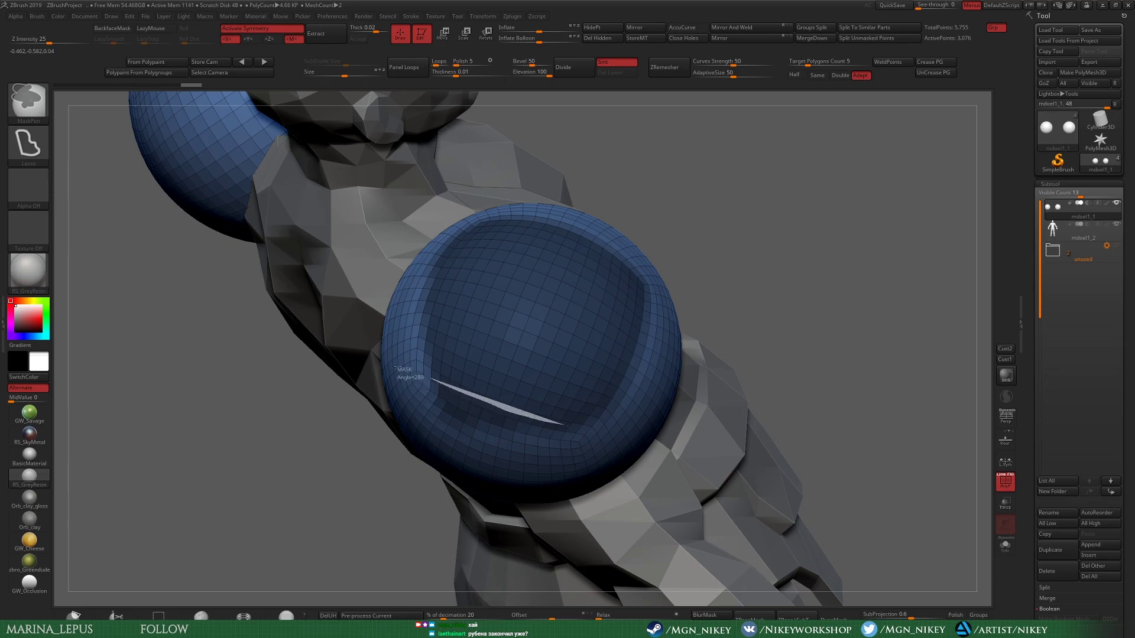
drag(738, 414, 709, 295)
ctrl+drag(431, 378, 449, 195)
mouse_move(739, 355)
mouse_down()
mouse_move(704, 233)
mouse_move(776, 311)
mouse_move(433, 437)
mouse_up()
key(f)
mouse_move(533, 428)
ctrl+mouse_down()
mouse_move(473, 508)
mouse_move(699, 87)
ctrl+mouse_up()
Step: DynaMesh the shoulder patch, then ZRemesh it with Half into a coarser grid
click(664, 67)
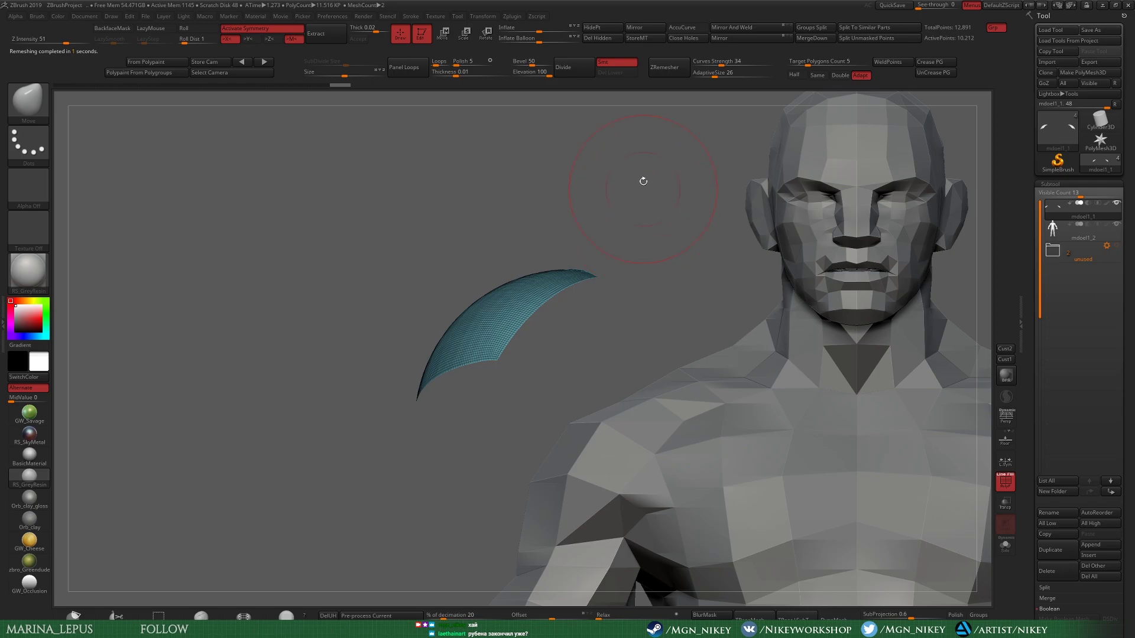
drag(643, 180, 616, 185)
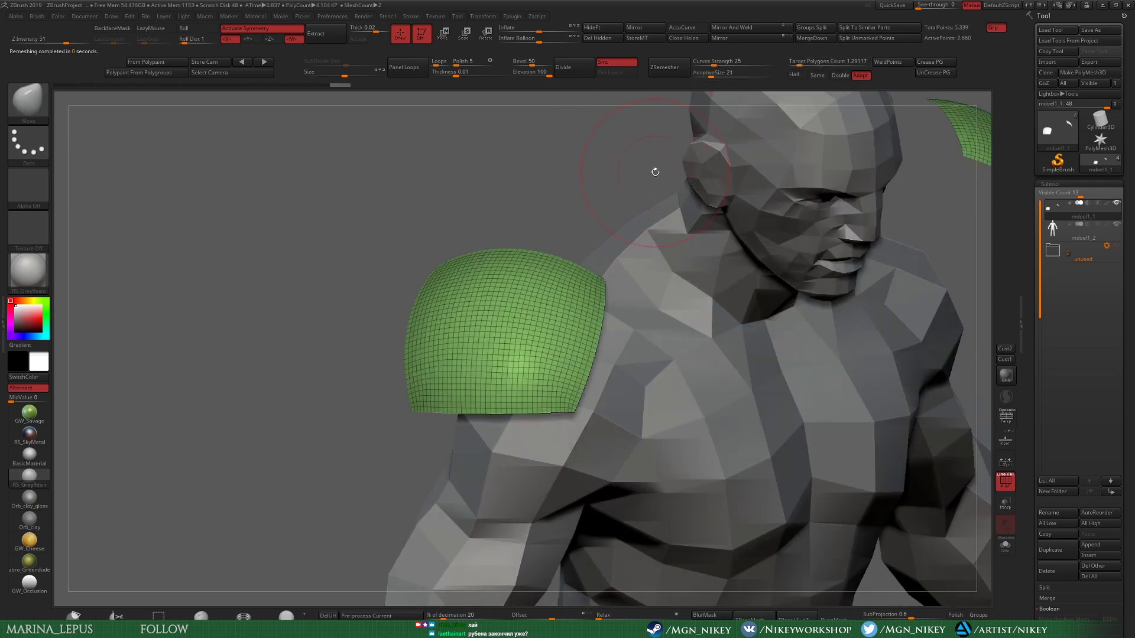
click(669, 71)
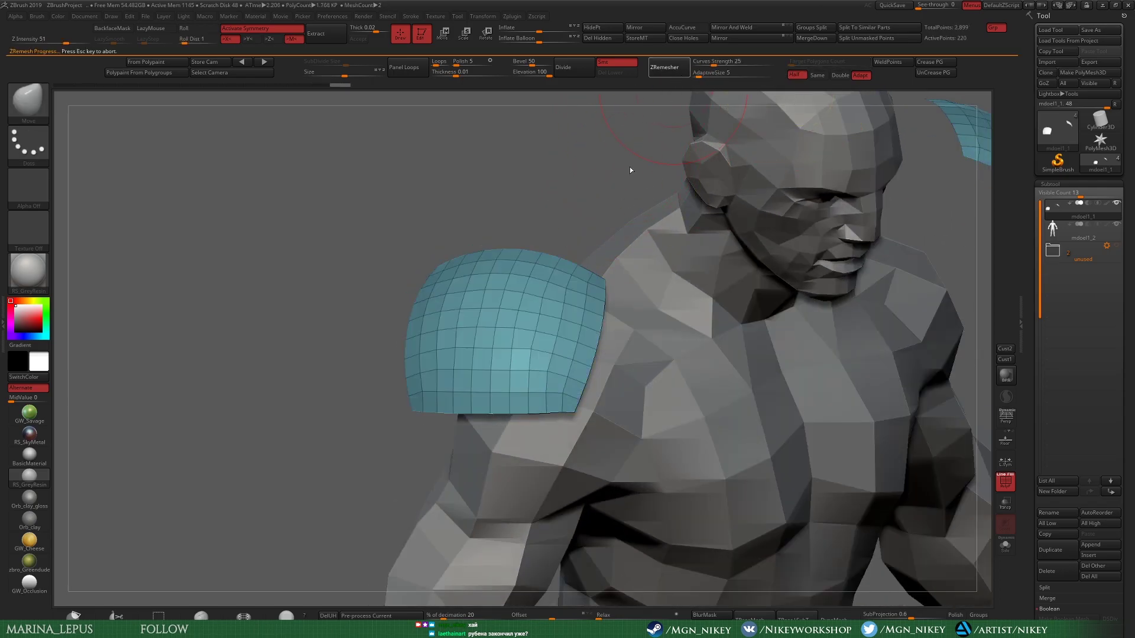
mouse_move(602, 174)
mouse_down()
mouse_move(714, 380)
mouse_move(648, 221)
mouse_move(591, 432)
mouse_move(535, 208)
mouse_move(630, 332)
mouse_move(419, 208)
mouse_move(353, 286)
mouse_up()
Step: Adjust the shoulder patch with Move, then step back through the undo history
key(w)
key(y)
key(q)
drag(428, 86, 278, 86)
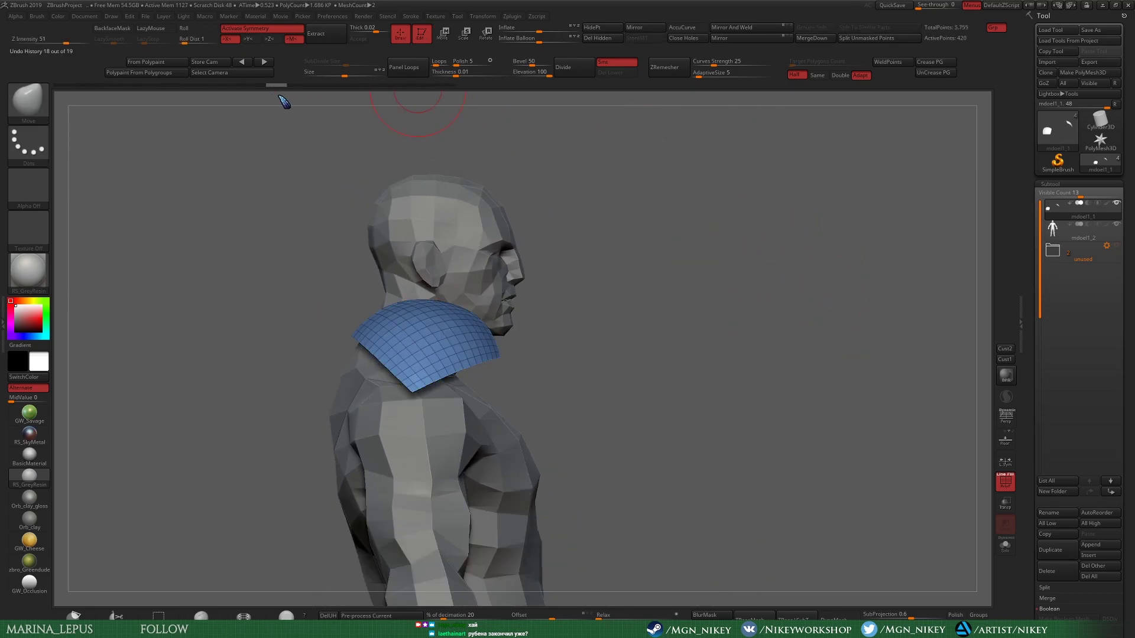
Step: Restore the flattened shoulder discs and reposition one with a Transpose line
key(ctrl+shift+z)
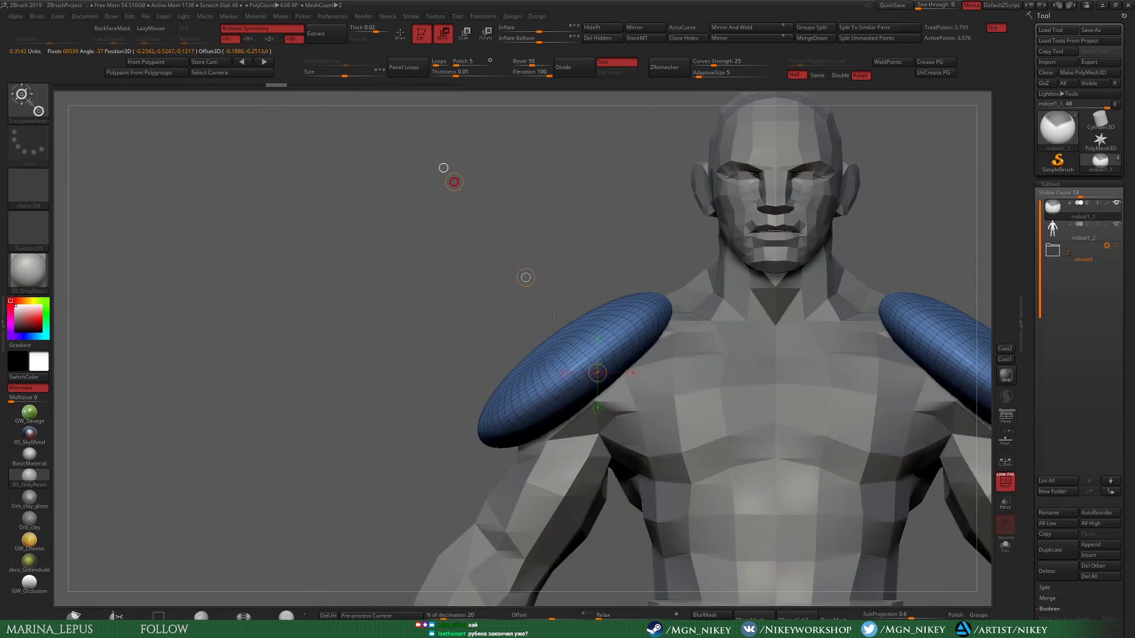
key(ctrl+shift+z)
key(ctrl+shift+z)
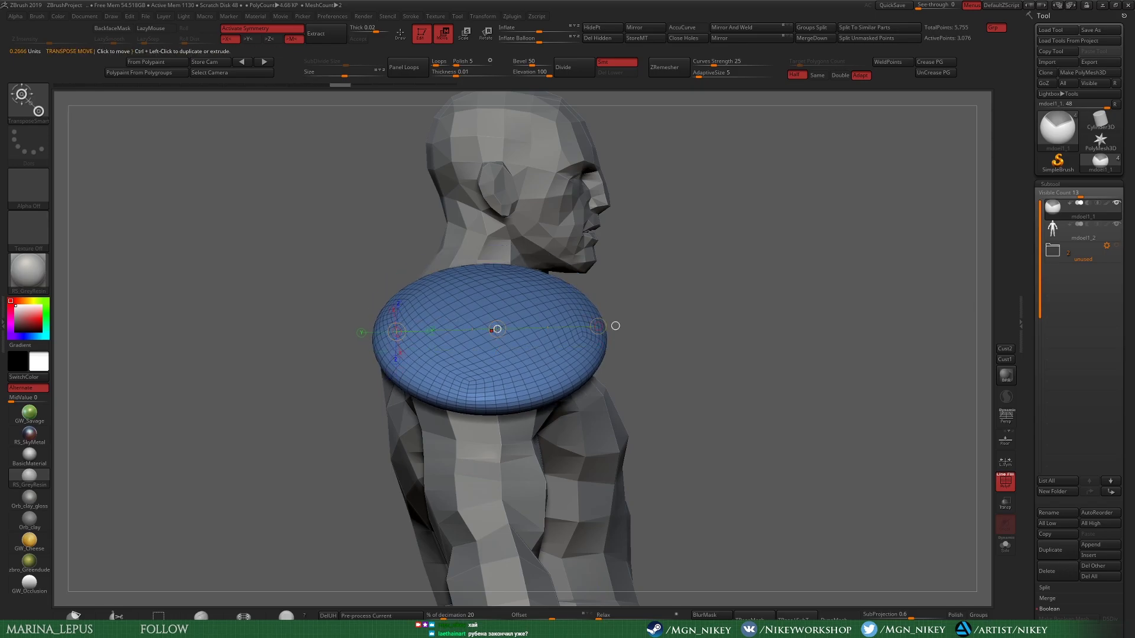
key(ctrl+shift+z)
key(ctrl+shift+z)
drag(296, 348, 297, 347)
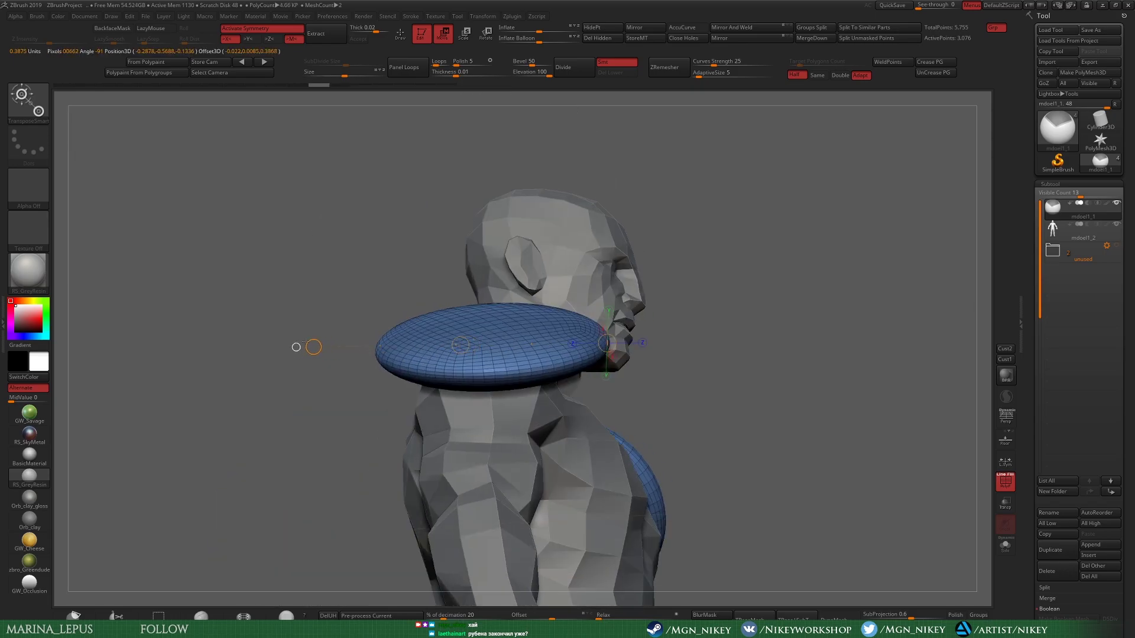
click(296, 343)
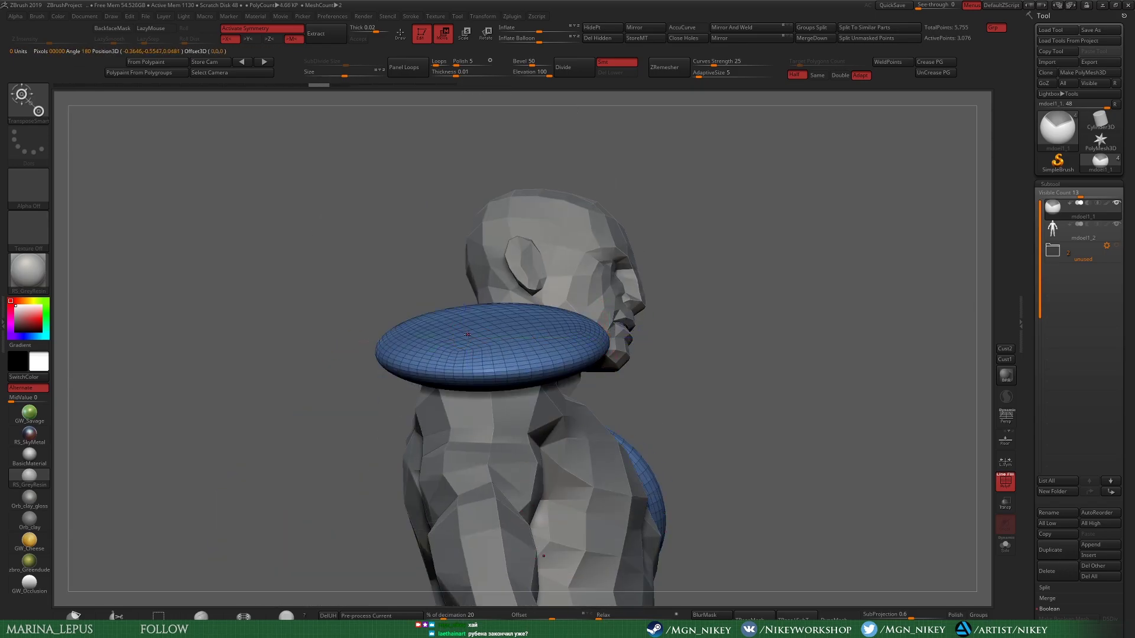
drag(468, 335, 385, 335)
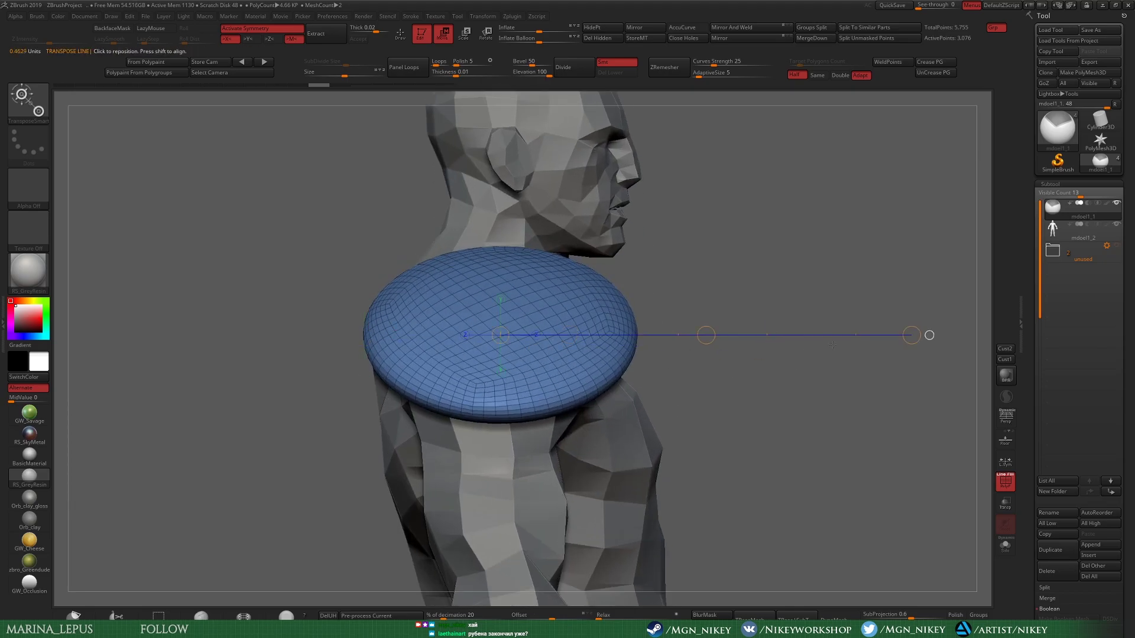
key(q)
Step: Pull the mirrored shoulder discs up into sloped pads, checking them from back and front
drag(728, 319, 507, 312)
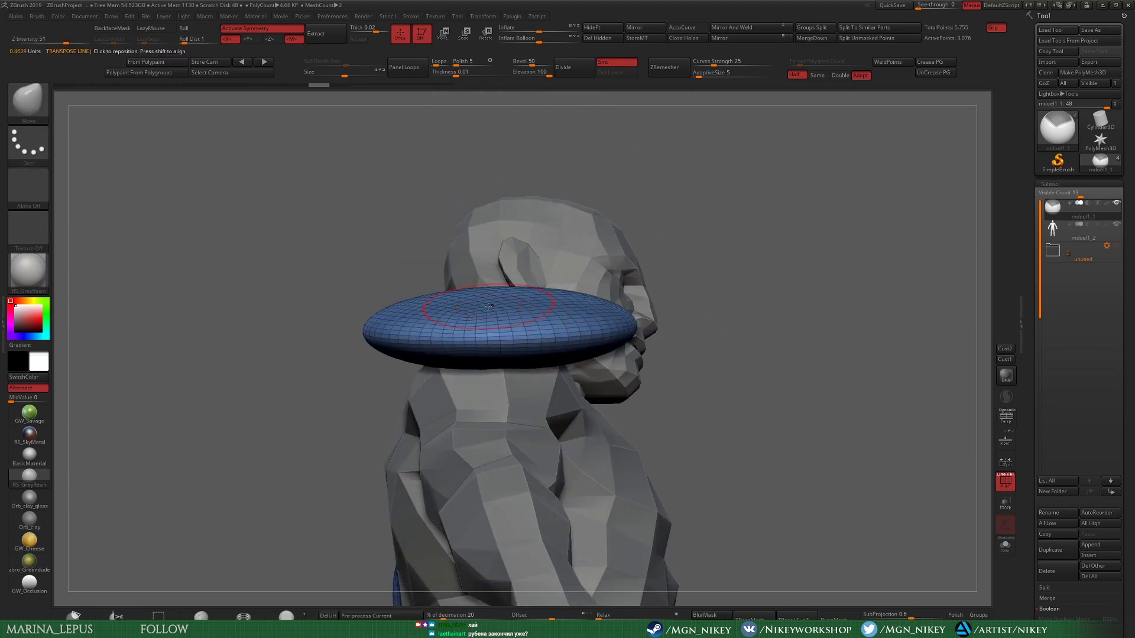
mouse_move(726, 311)
mouse_down()
mouse_move(754, 274)
mouse_move(699, 336)
mouse_move(777, 203)
mouse_move(791, 351)
mouse_up()
key(q)
key(w)
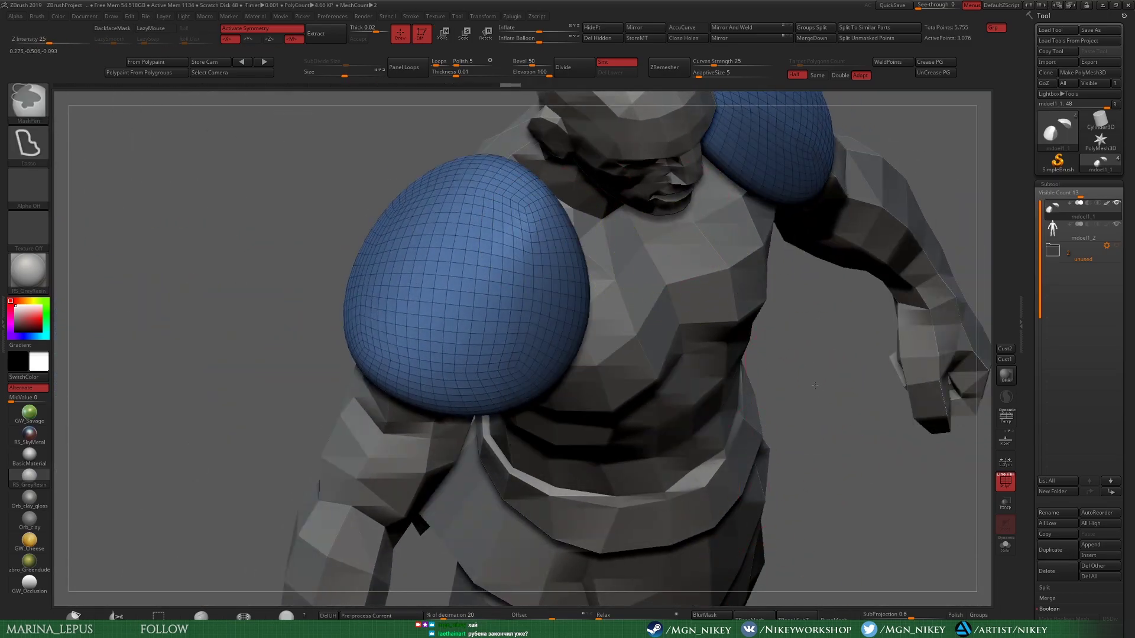
mouse_move(762, 603)
mouse_down()
mouse_move(708, 253)
mouse_move(507, 539)
mouse_up()
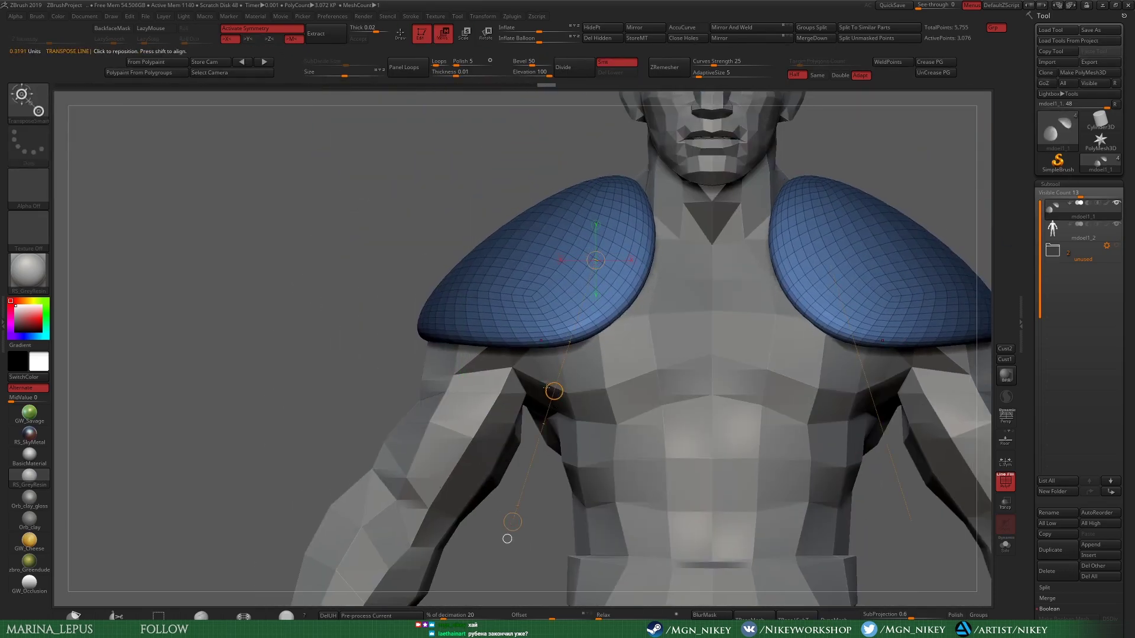
key(ctrl+z)
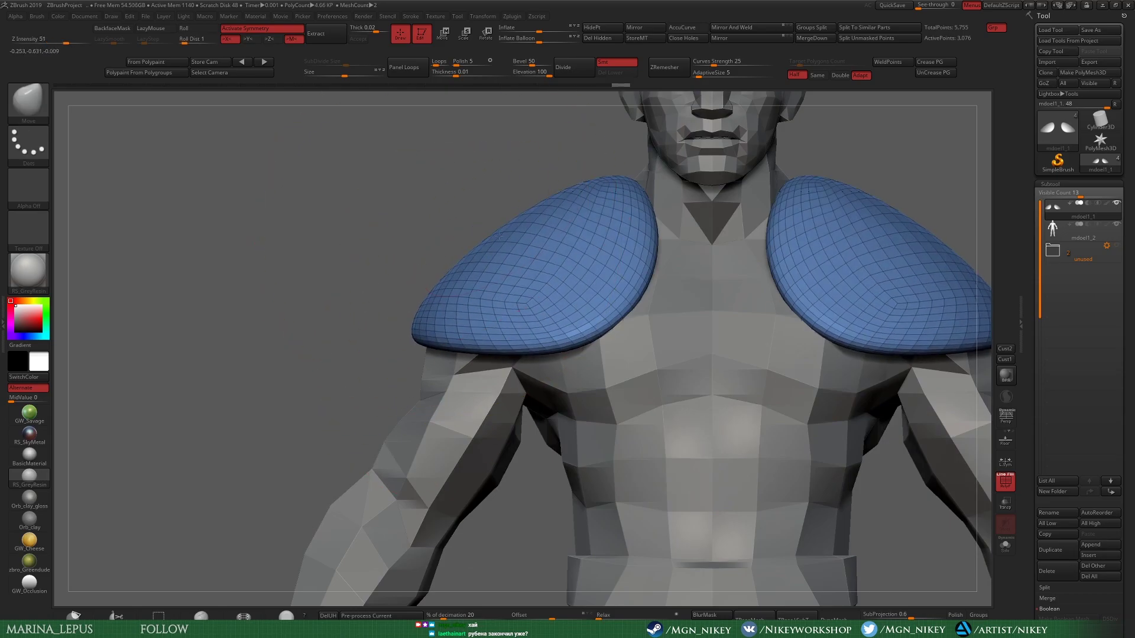
drag(425, 323, 454, 237)
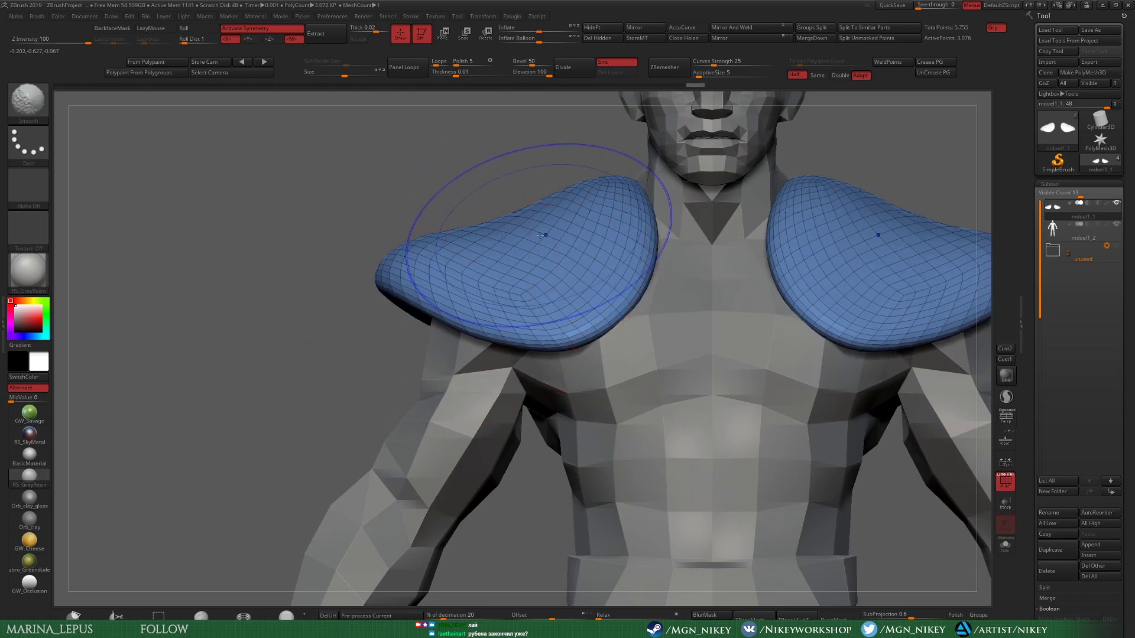
mouse_move(541, 235)
mouse_down()
mouse_move(728, 342)
mouse_move(786, 414)
mouse_move(845, 325)
mouse_up()
mouse_move(743, 397)
mouse_down()
mouse_move(750, 228)
mouse_move(814, 257)
mouse_move(648, 405)
mouse_move(746, 433)
mouse_move(591, 354)
mouse_move(386, 399)
mouse_move(372, 363)
mouse_move(709, 211)
mouse_move(861, 532)
mouse_move(850, 585)
mouse_move(633, 288)
mouse_move(550, 263)
mouse_up()
key(w)
key(q)
Step: Curve-clip the shoulder pads' right and lower edges, with brush strength at 51
key(b)
key(m)
key(v)
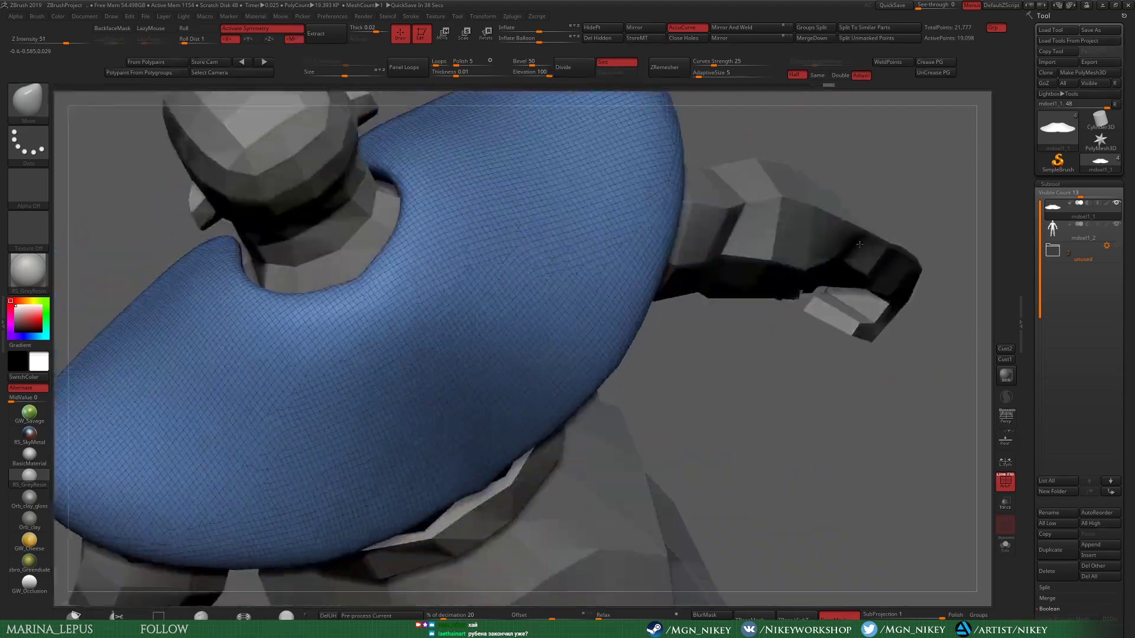
mouse_move(603, 379)
mouse_down()
mouse_move(818, 197)
mouse_move(693, 119)
mouse_up()
ctrl+shift+drag(693, 119, 694, 240)
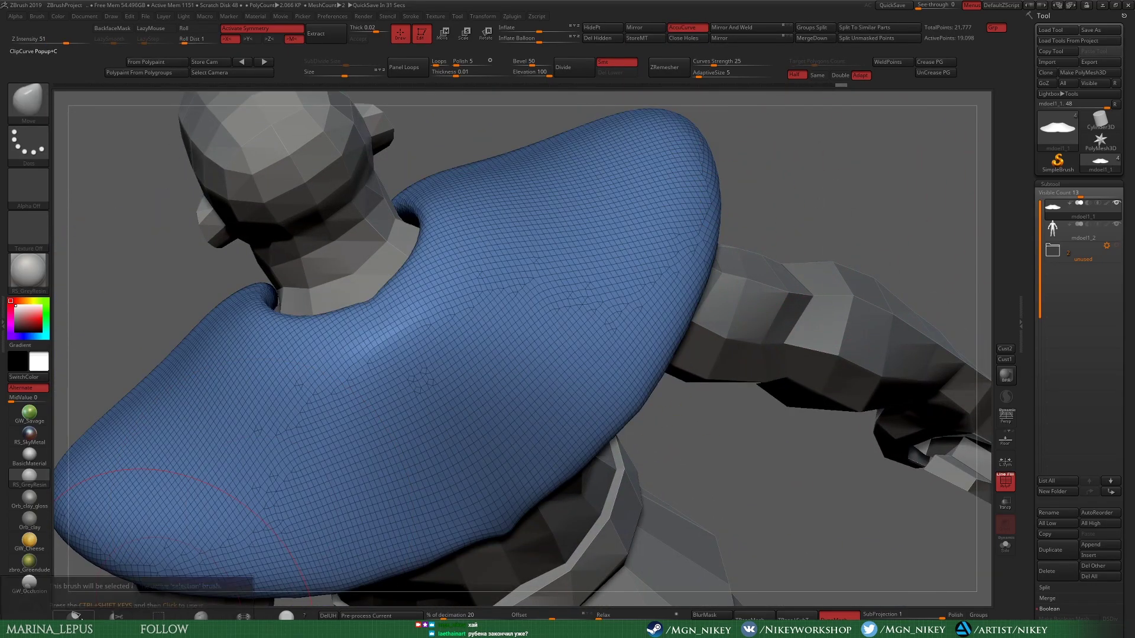
mouse_move(576, 464)
ctrl+shift+mouse_down()
mouse_move(721, 463)
mouse_move(769, 414)
mouse_move(849, 228)
mouse_move(785, 304)
ctrl+shift+mouse_up()
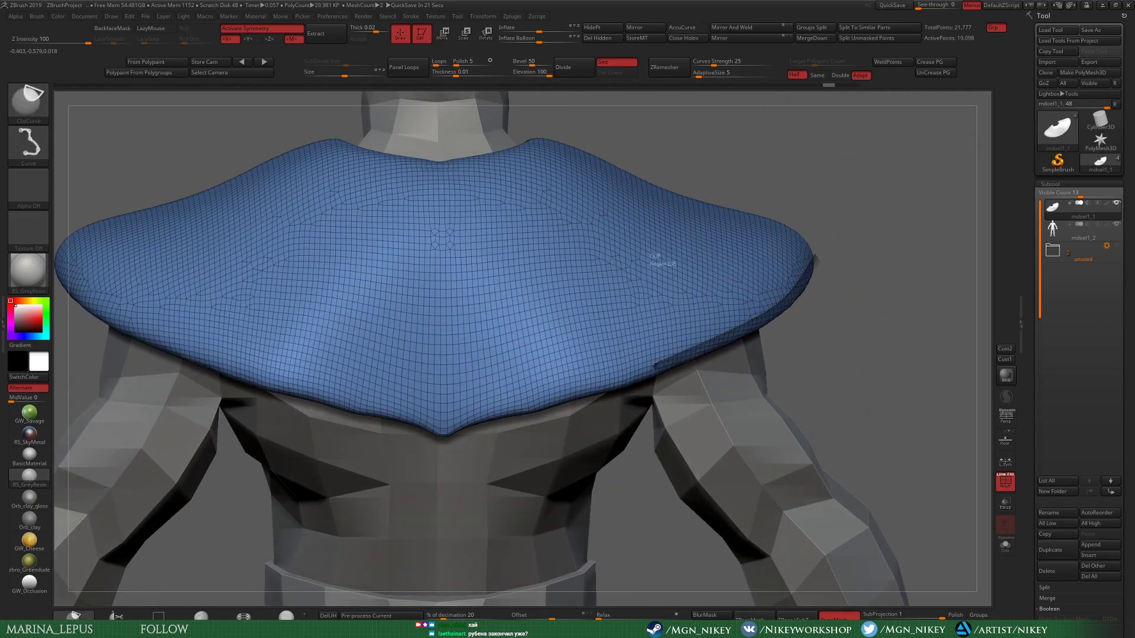
ctrl+shift+drag(418, 440, 444, 436)
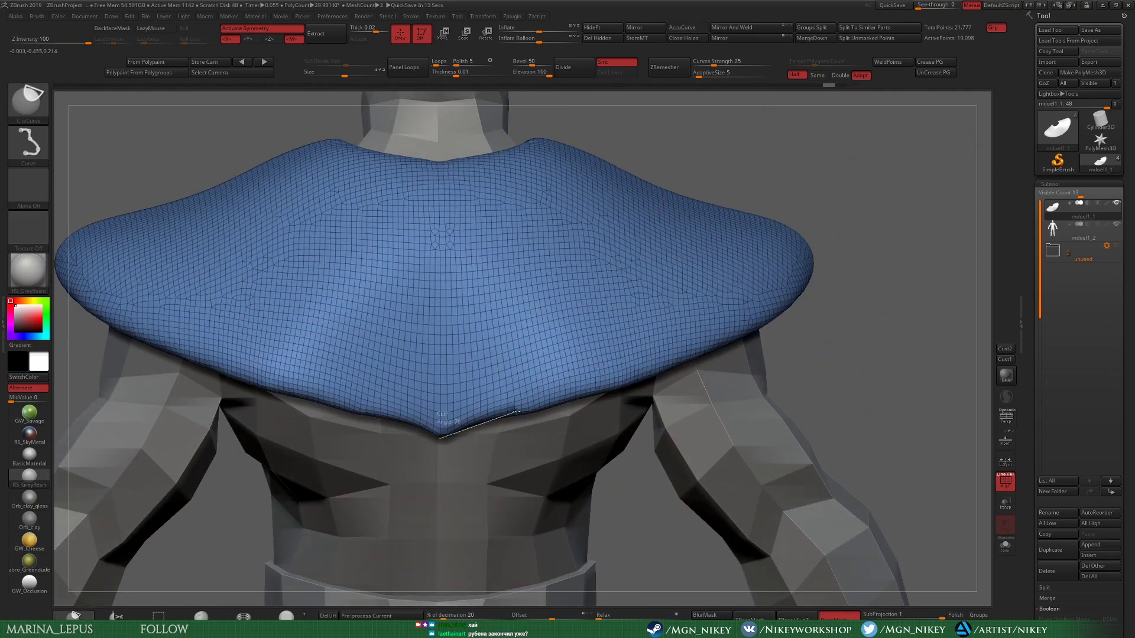
ctrl+shift+drag(516, 411, 516, 411)
drag(857, 354, 916, 355)
ctrl+shift+drag(421, 373, 530, 408)
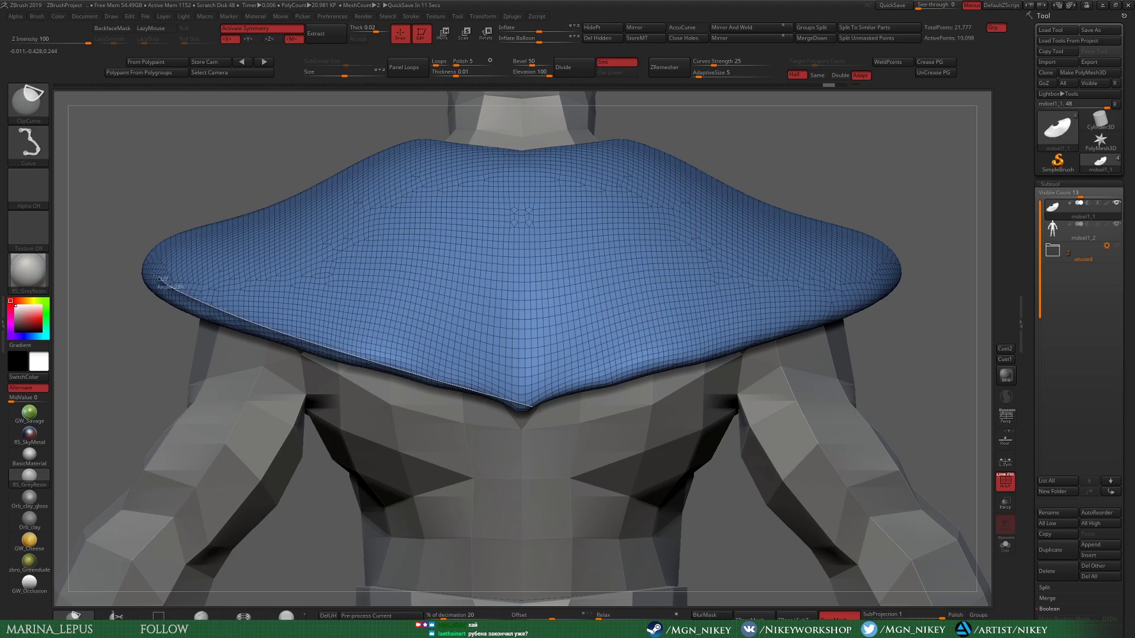
ctrl+shift+drag(153, 273, 155, 273)
Step: Pull the pad edges out into a wider slope and trim their inner edges near the neck
mouse_move(939, 176)
mouse_down()
mouse_move(815, 322)
mouse_move(790, 243)
mouse_move(845, 273)
mouse_up()
mouse_move(945, 473)
mouse_down()
mouse_move(798, 467)
mouse_move(650, 266)
mouse_up()
key(b)
key(m)
key(v)
drag(608, 212, 579, 201)
mouse_move(502, 225)
mouse_down()
mouse_move(482, 219)
mouse_move(387, 324)
mouse_up()
drag(355, 249, 612, 212)
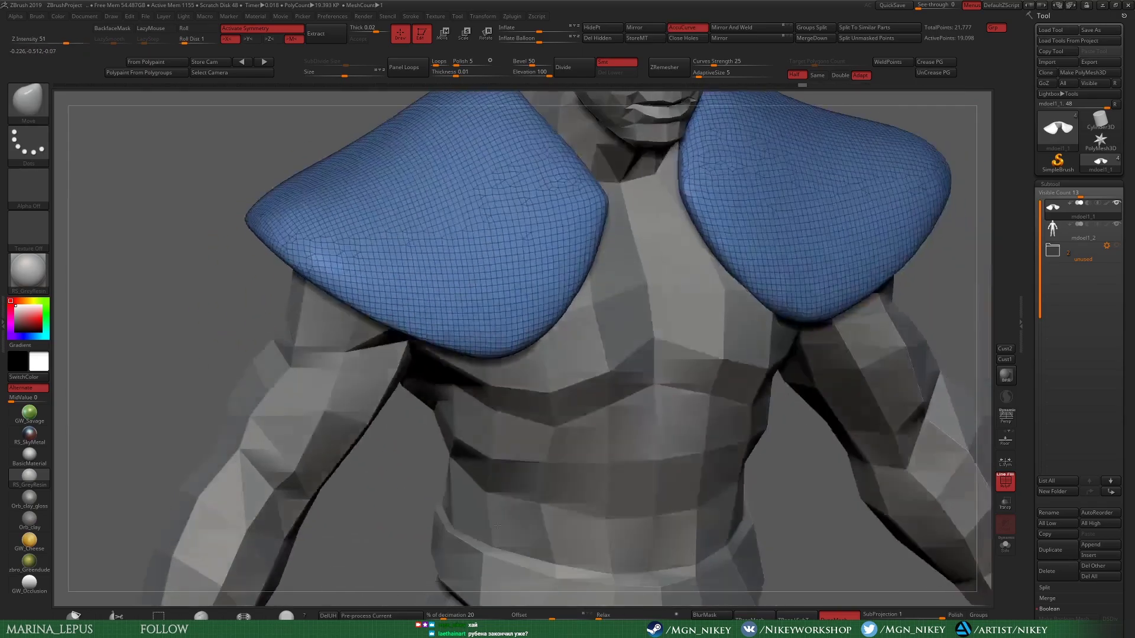
drag(454, 385, 650, 296)
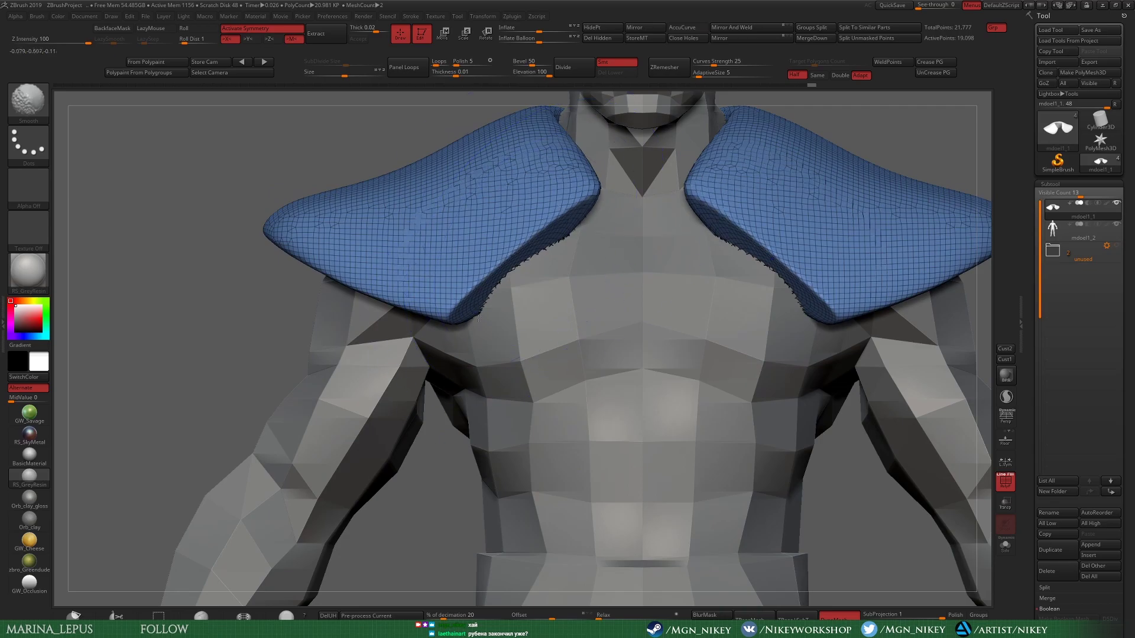
mouse_move(769, 236)
mouse_down()
mouse_move(807, 201)
mouse_move(785, 185)
mouse_move(376, 388)
mouse_up()
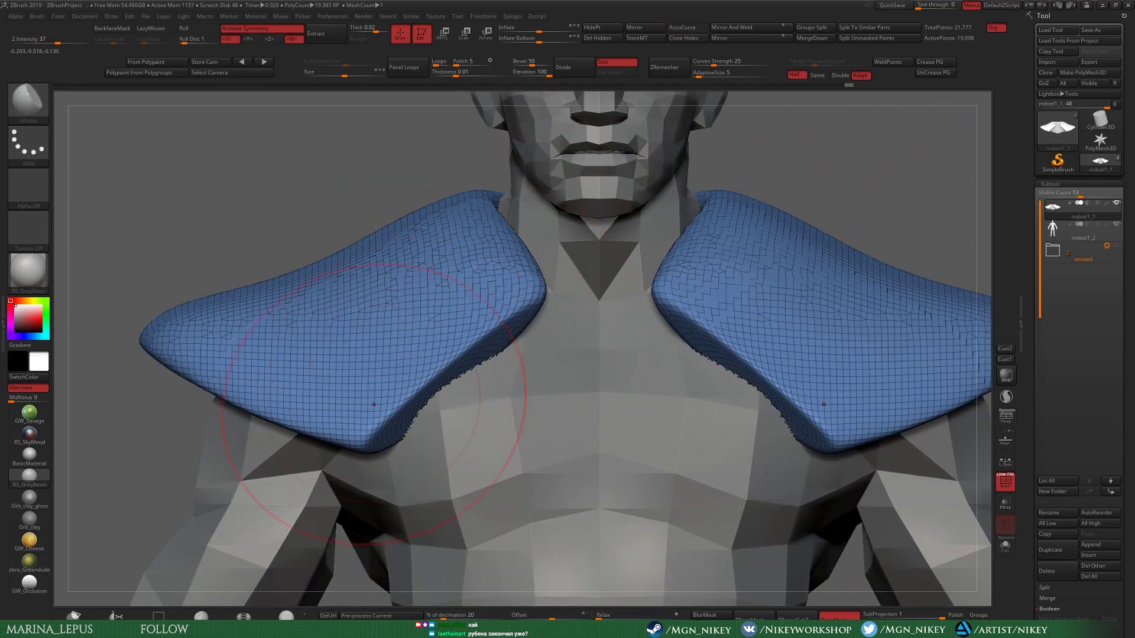
key(f)
mouse_move(274, 195)
mouse_down()
mouse_move(636, 372)
mouse_move(411, 418)
mouse_move(562, 170)
mouse_move(742, 241)
mouse_move(524, 278)
mouse_up()
Step: Refine the pad surfaces from back and top close-up views at lower brush strength
key(b)
key(m)
key(v)
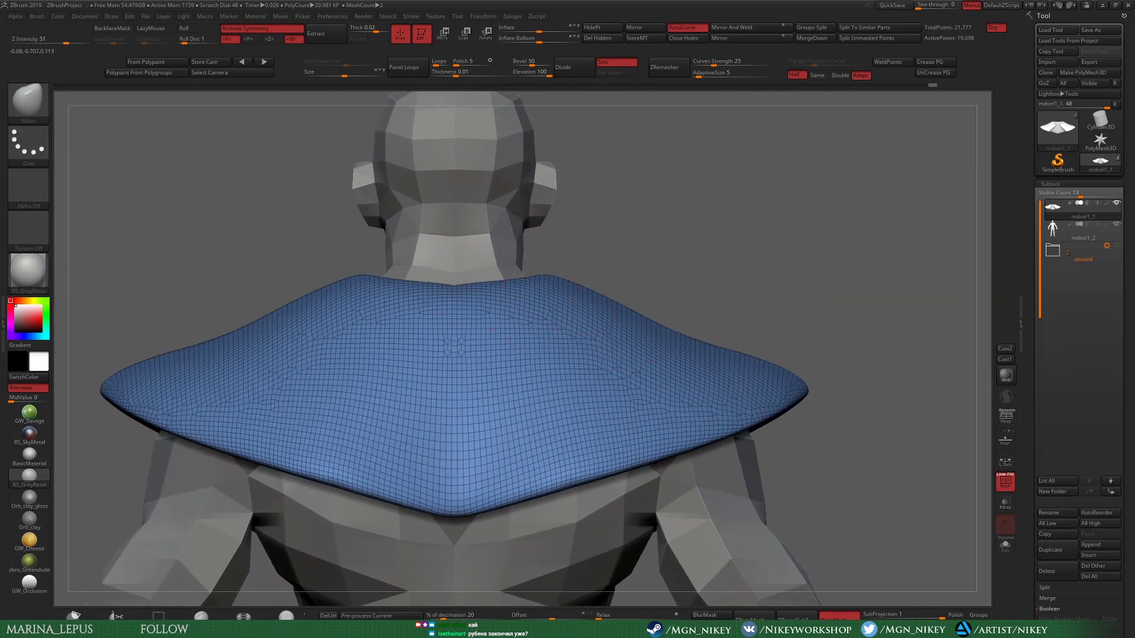
right_drag(413, 291, 560, 292)
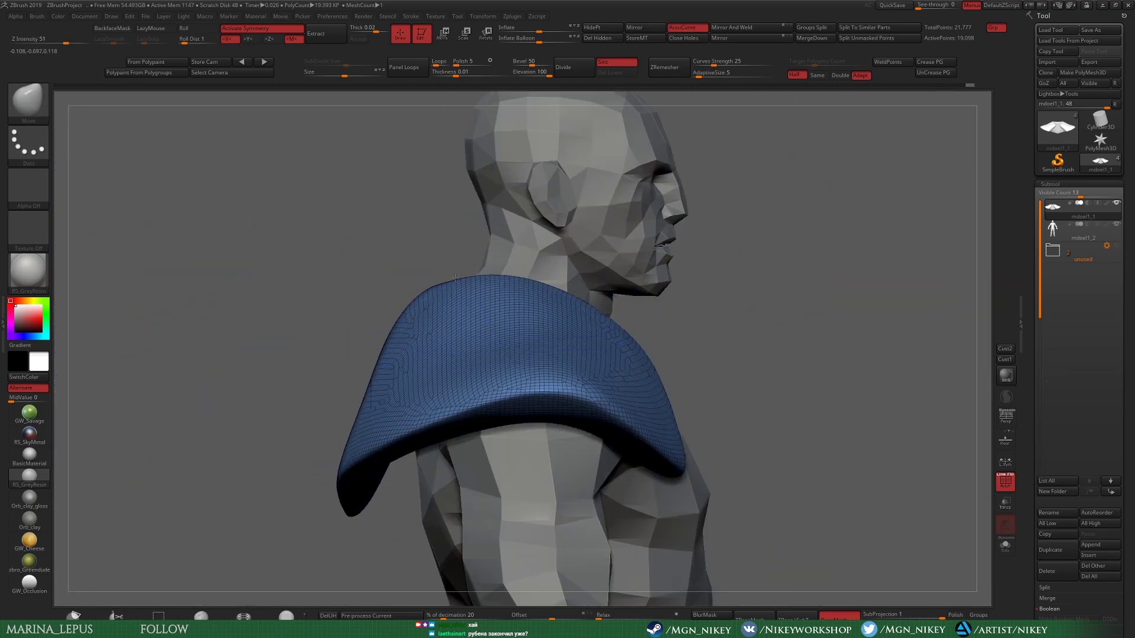
mouse_move(690, 344)
right_down()
mouse_move(329, 367)
mouse_move(515, 283)
right_up()
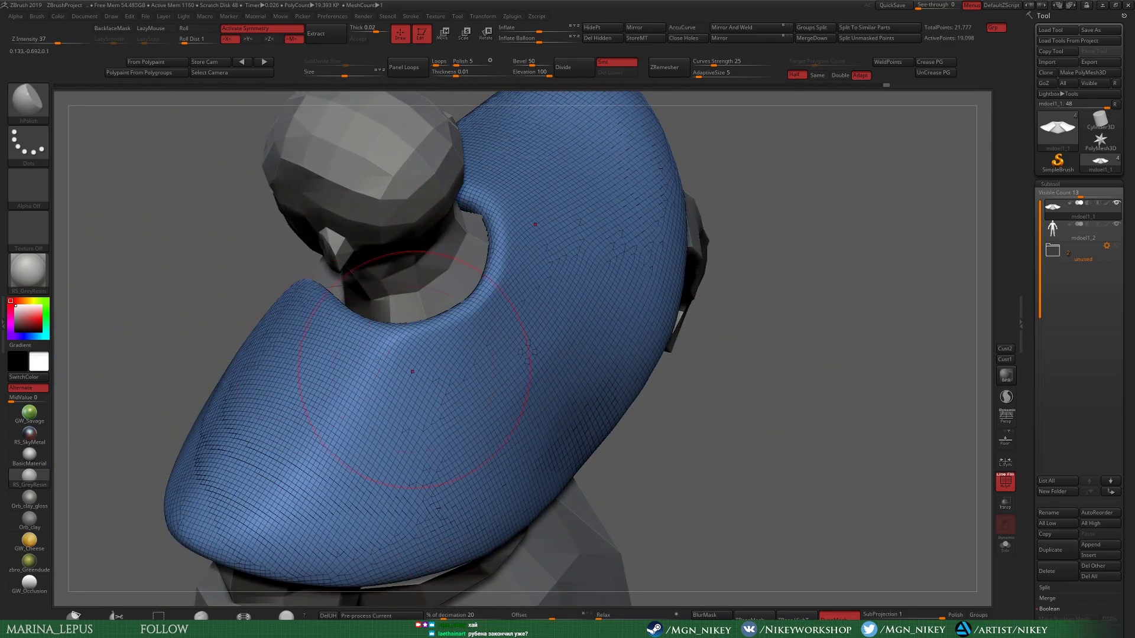
mouse_move(761, 410)
right_down()
mouse_move(650, 296)
mouse_move(780, 172)
mouse_move(514, 309)
right_up()
key(b)
key(m)
key(v)
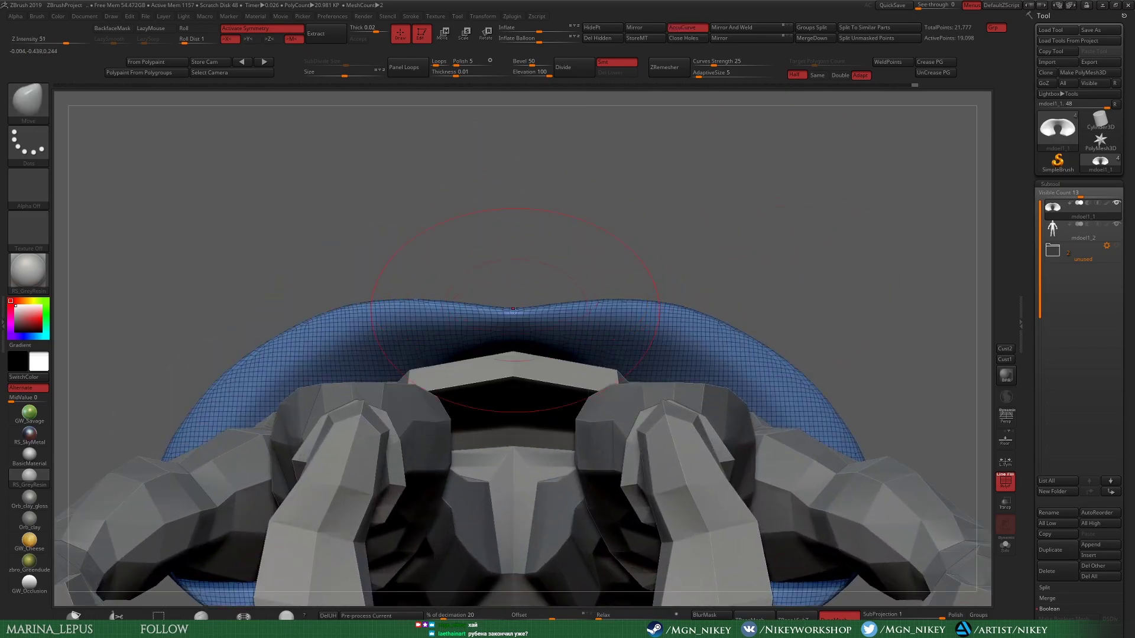
mouse_move(752, 358)
right_down()
mouse_move(650, 331)
mouse_move(768, 331)
mouse_move(805, 318)
right_up()
Step: Turn off the polygon wireframe and review the smoothed pads from the front
key(shift+f)
key(space)
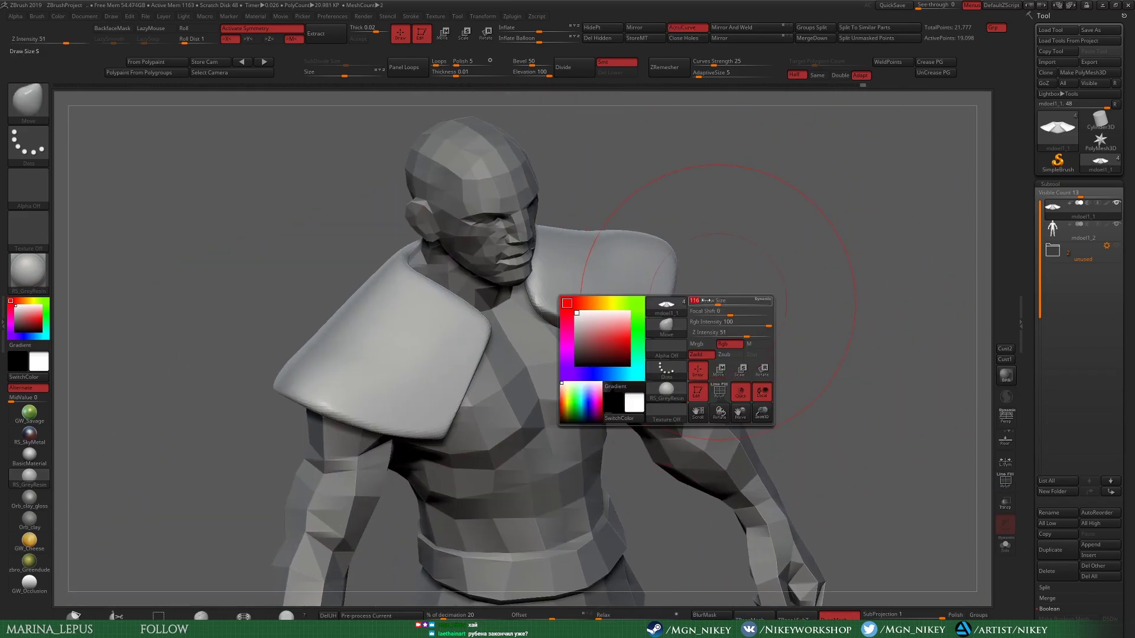
shift+right_drag(759, 277, 346, 406)
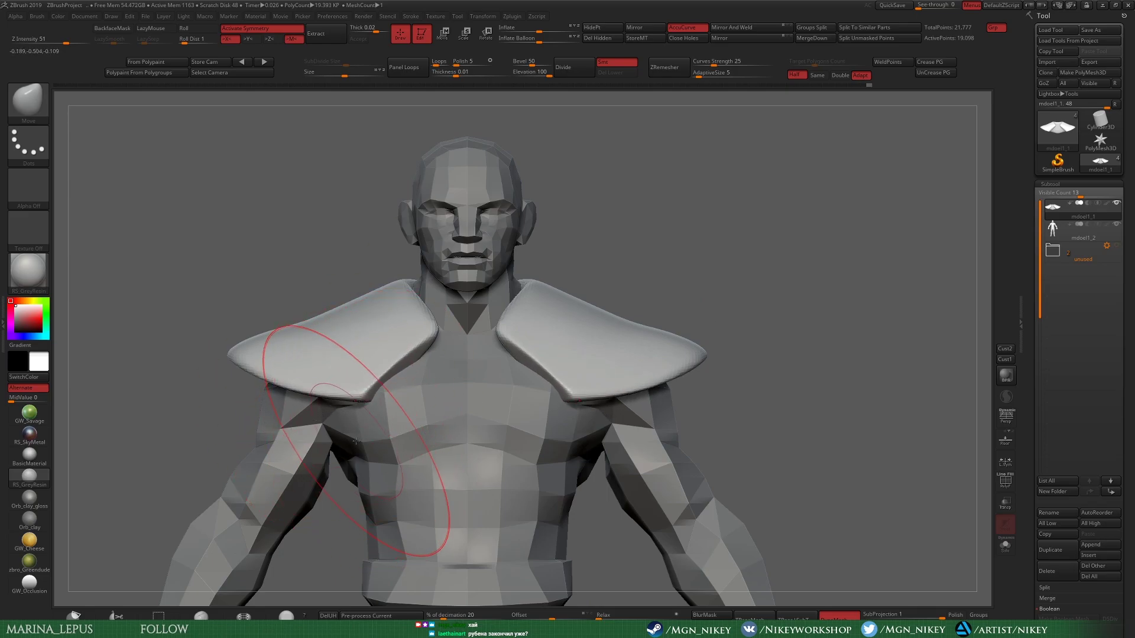
alt+right_drag(740, 208, 750, 229)
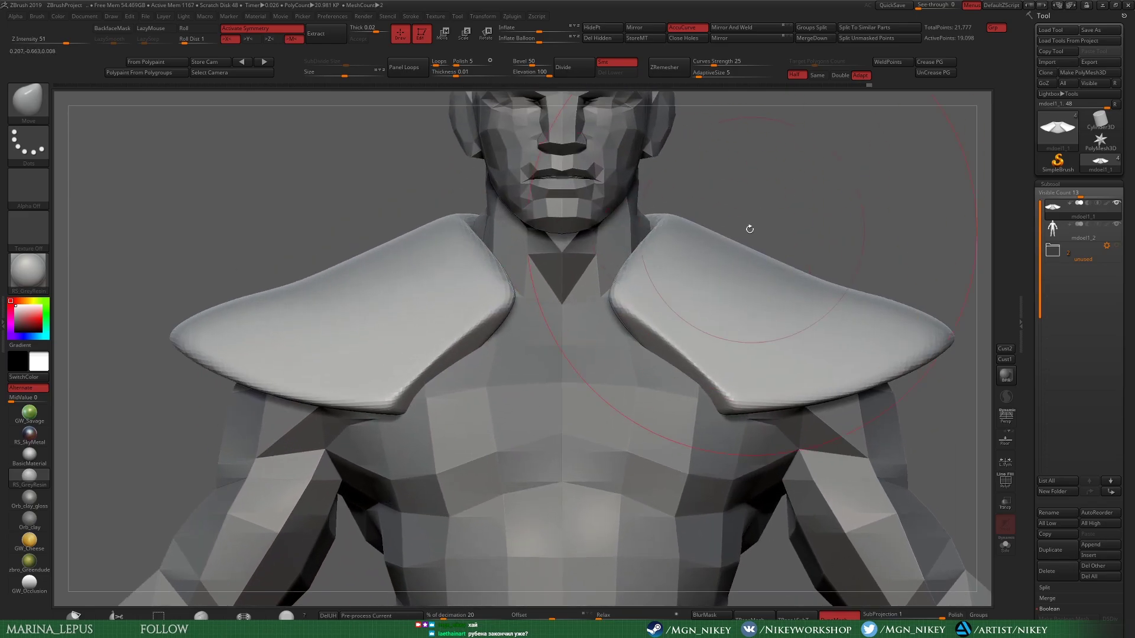
mouse_move(656, 267)
right_down()
mouse_move(646, 241)
mouse_move(684, 237)
mouse_move(704, 255)
mouse_move(607, 189)
mouse_move(819, 143)
right_up()
key(space)
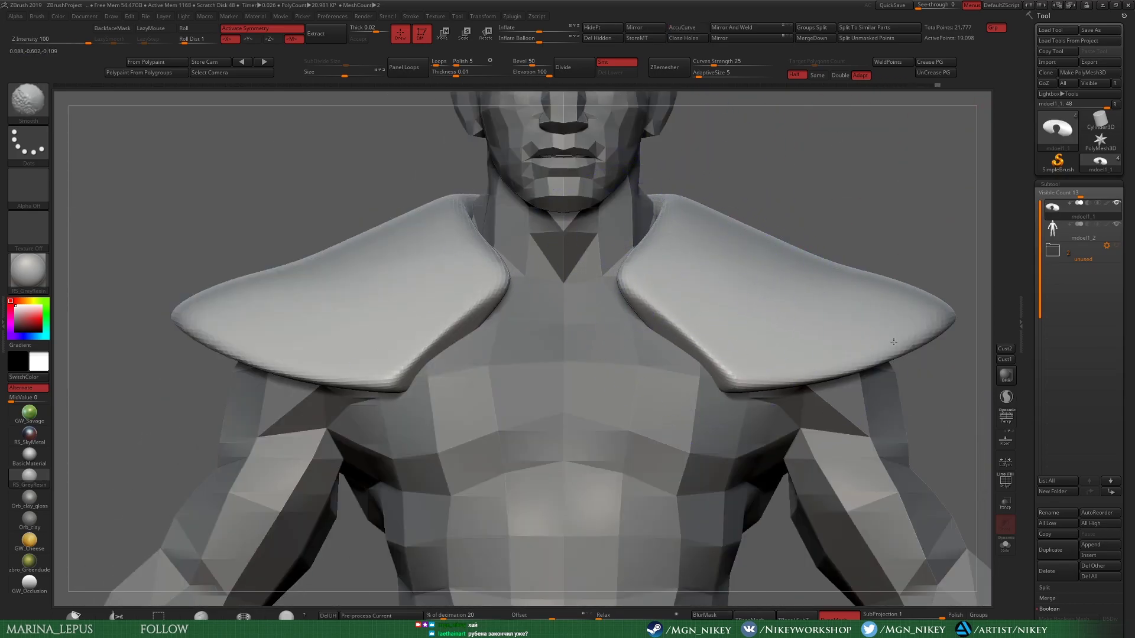
mouse_move(894, 342)
alt+right_down()
mouse_move(801, 233)
mouse_move(537, 358)
mouse_move(533, 342)
mouse_move(567, 295)
mouse_move(636, 279)
mouse_move(591, 308)
mouse_move(679, 413)
mouse_move(449, 226)
alt+right_up()
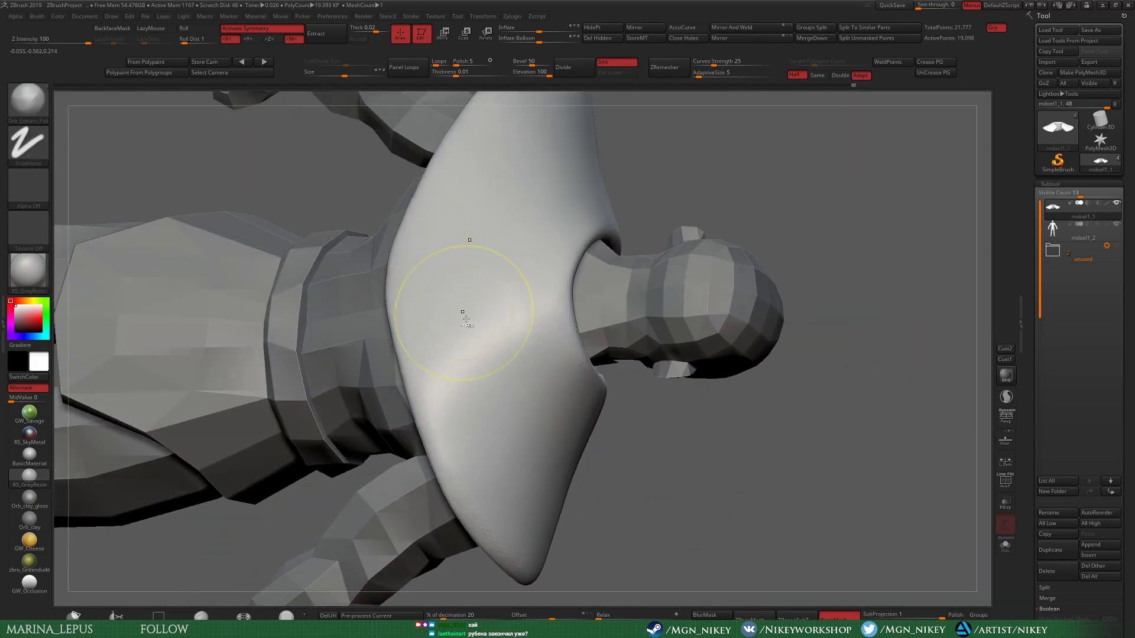
mouse_move(453, 331)
right_down()
mouse_move(650, 355)
mouse_move(845, 327)
mouse_move(658, 234)
mouse_move(591, 331)
mouse_move(444, 380)
right_up()
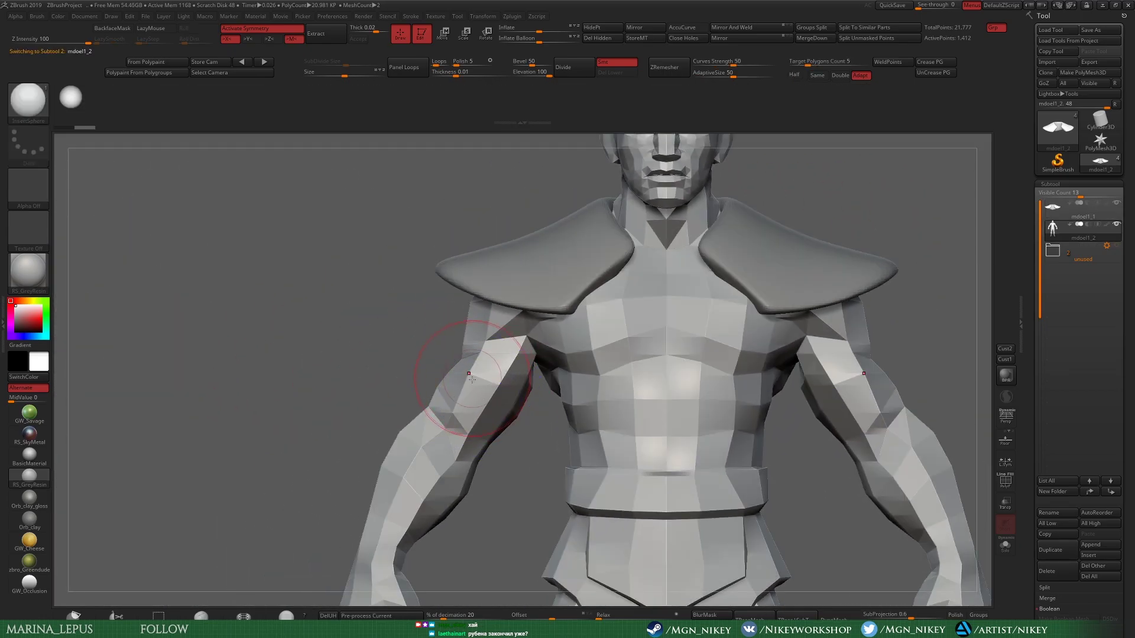
Step: Select the mdoel1_2 part and mask the lower half of the shoulder sphere
alt+click(390, 414)
right_drag(390, 414, 380, 421)
key(w)
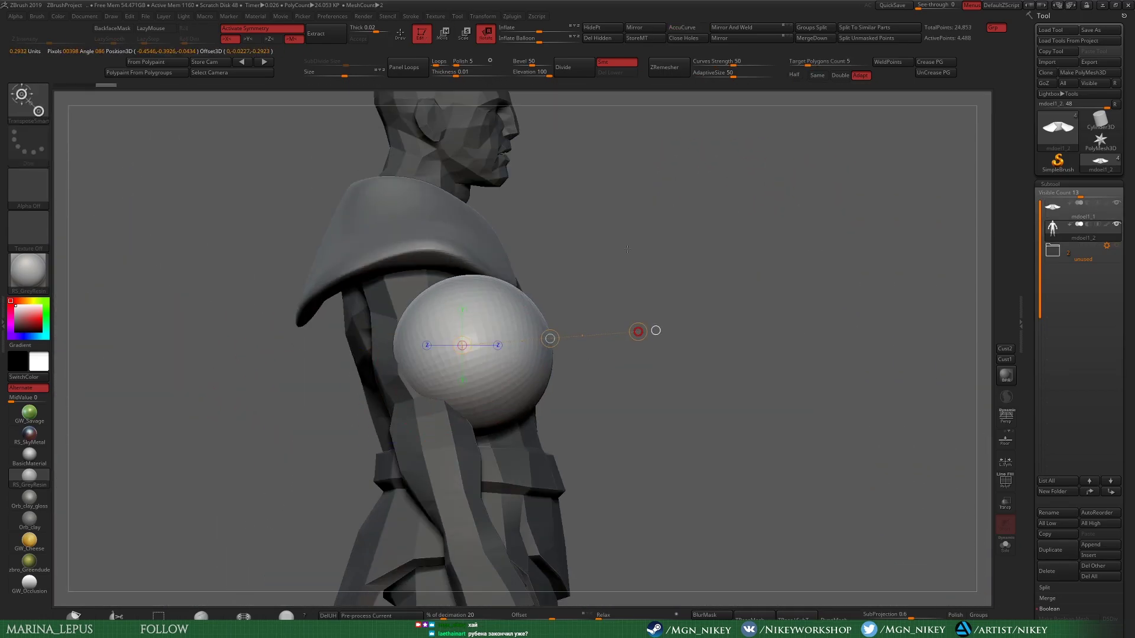
shift+right_drag(655, 330, 552, 364)
right_drag(604, 406, 652, 269)
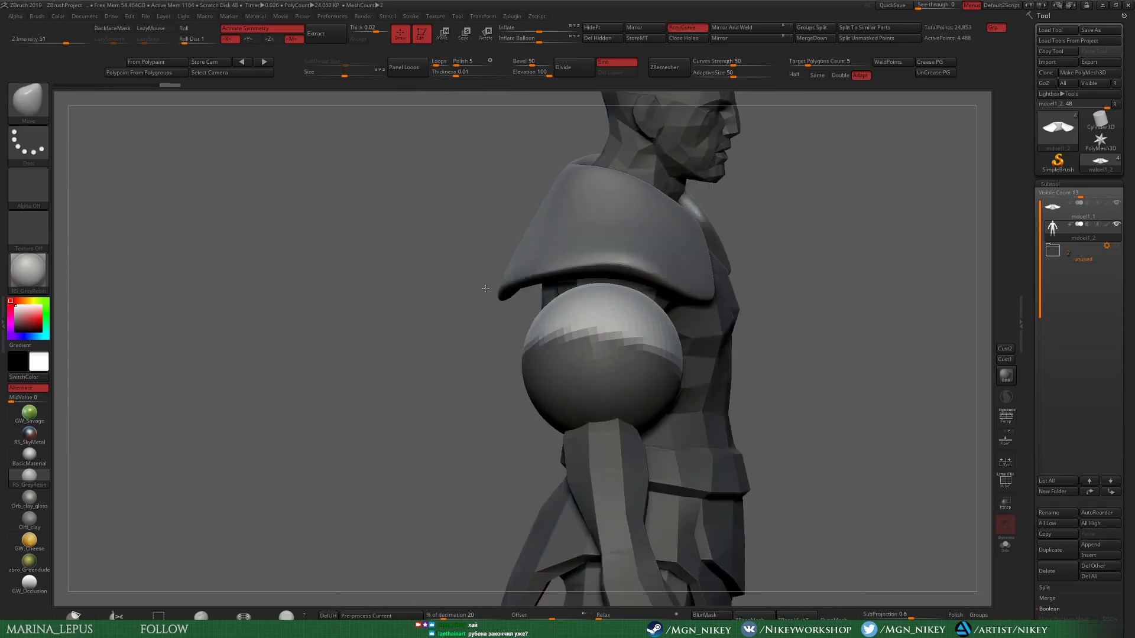
mouse_move(445, 425)
right_down()
mouse_move(692, 371)
mouse_move(595, 456)
right_up()
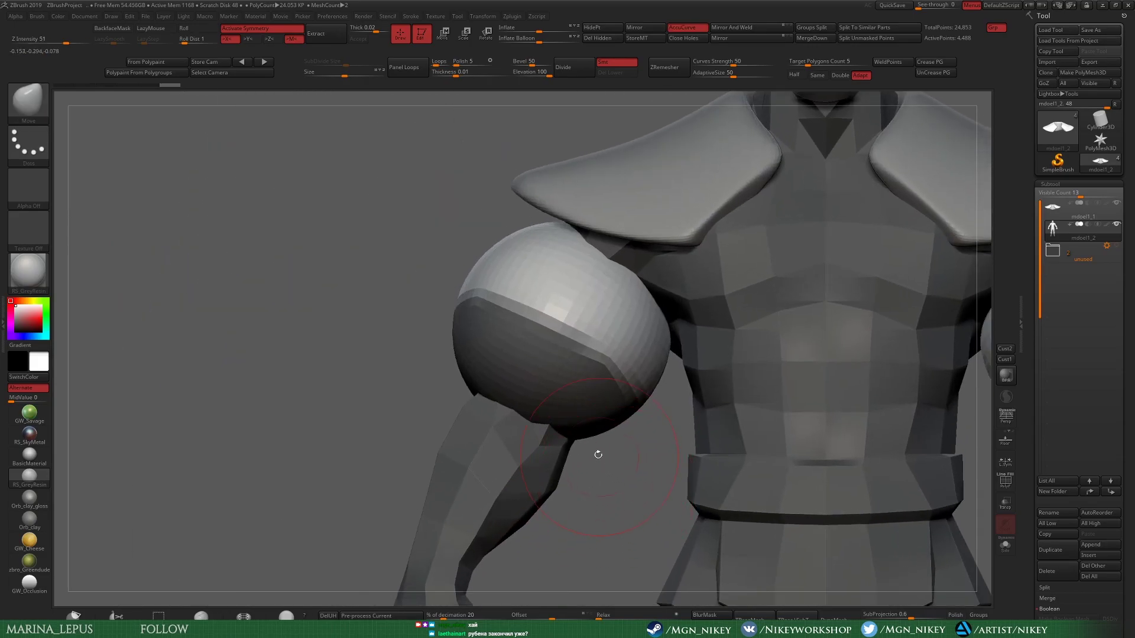
click(1005, 545)
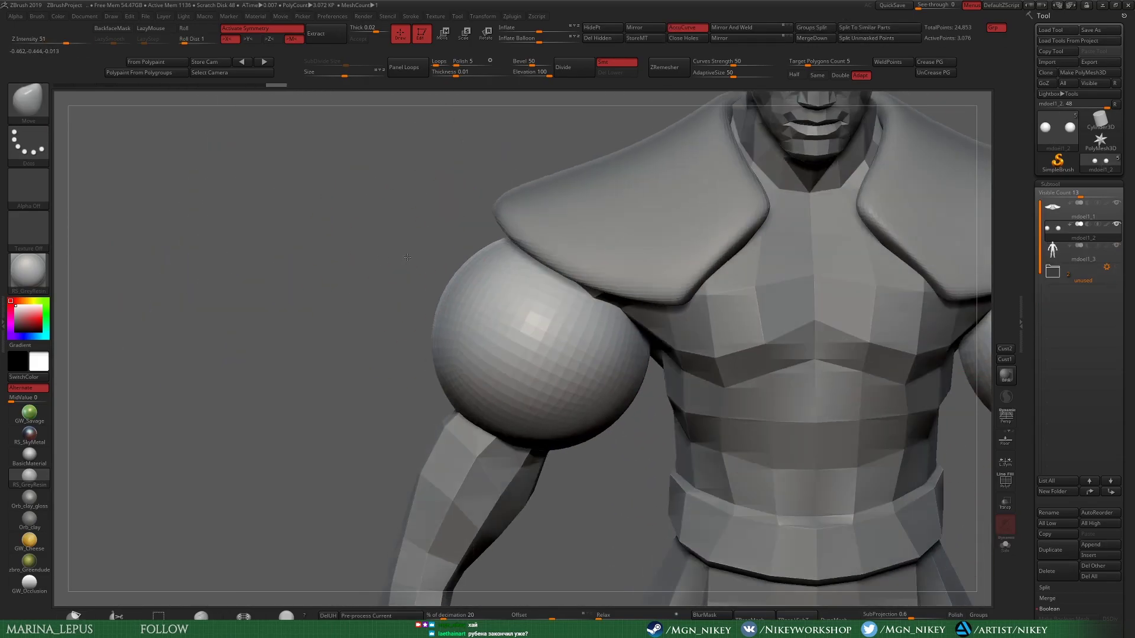
ctrl+drag(491, 390, 378, 296)
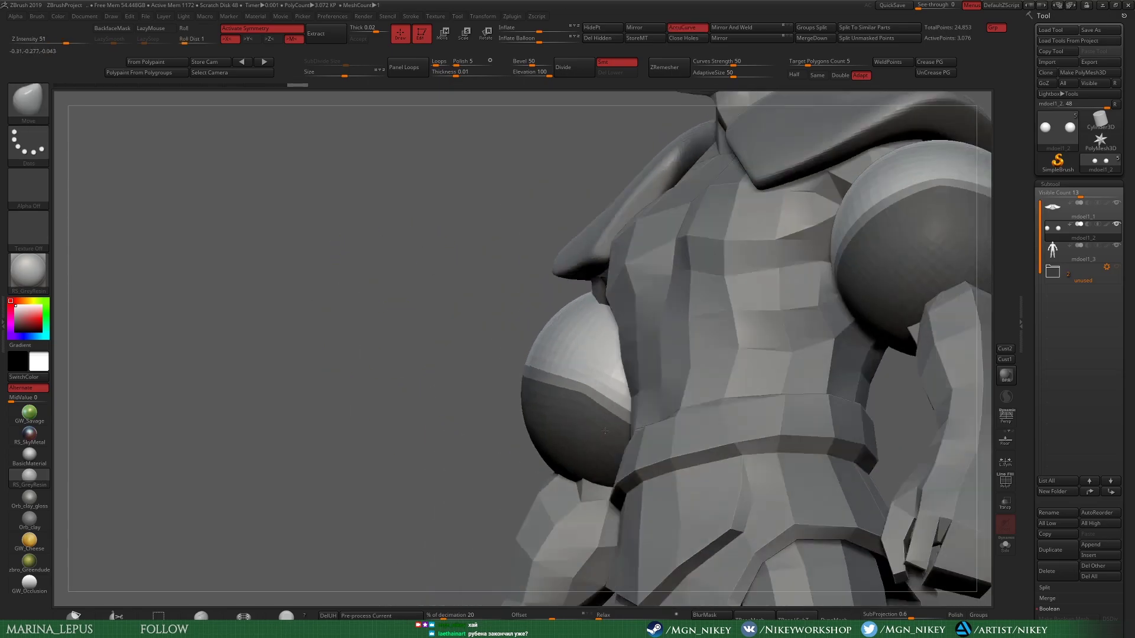
Step: Solo the sphere and stretch its unmasked top into a bulb with Transpose
mouse_move(532, 295)
right_down()
mouse_move(830, 309)
mouse_move(727, 175)
right_up()
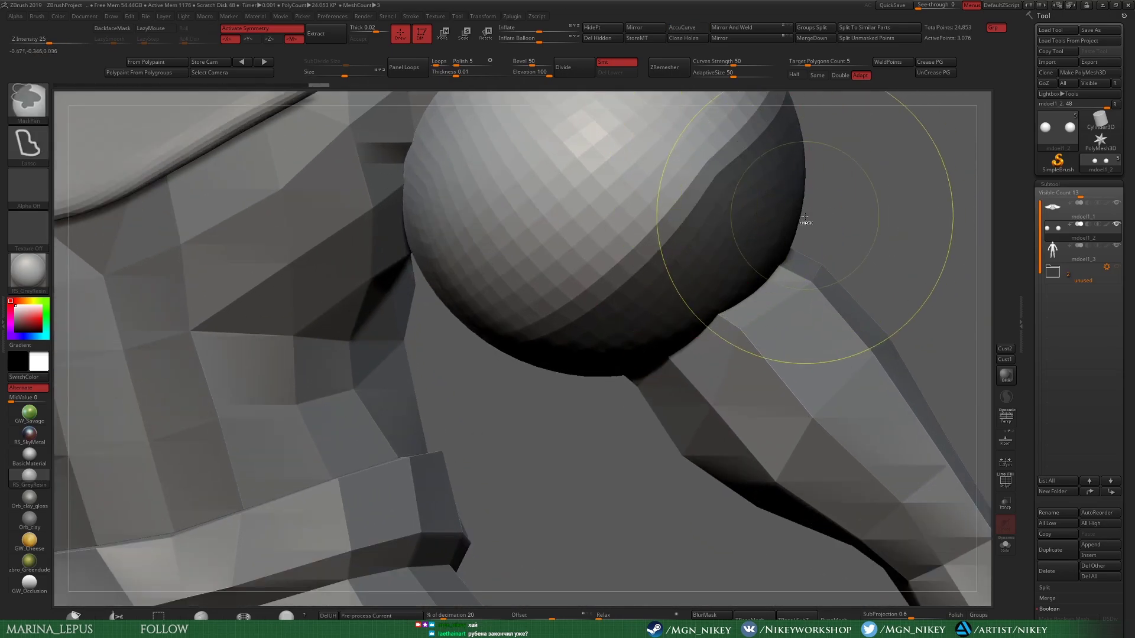
mouse_move(805, 220)
right_down()
mouse_move(595, 261)
mouse_move(793, 185)
mouse_move(343, 380)
mouse_move(656, 467)
mouse_move(464, 335)
mouse_move(438, 261)
mouse_move(621, 431)
right_up()
key(w)
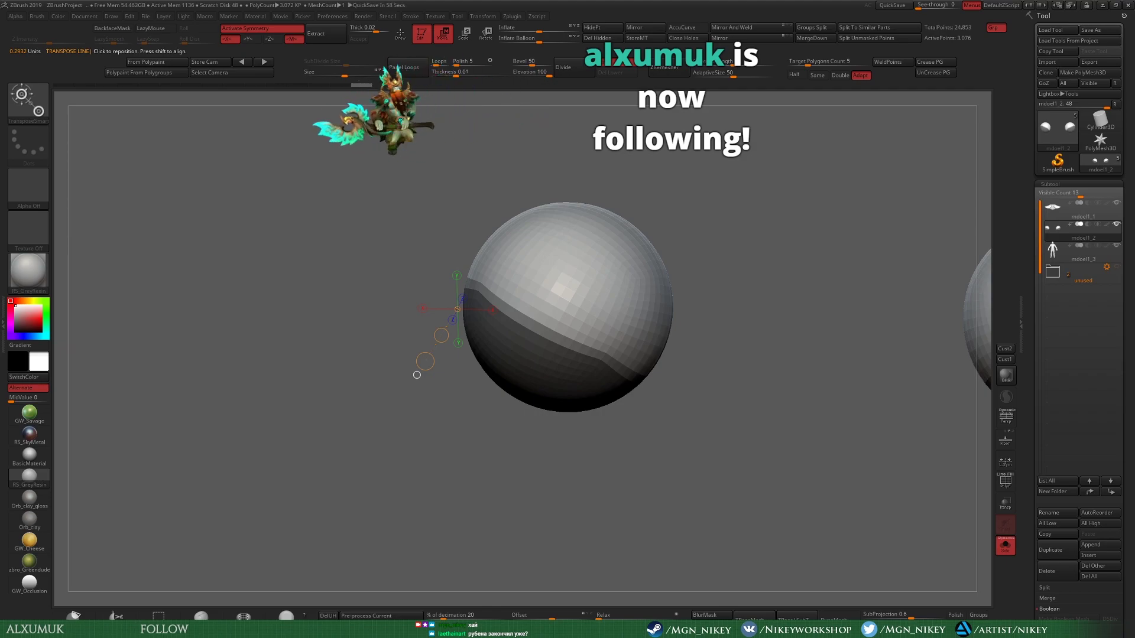
mouse_move(593, 239)
mouse_down()
mouse_move(651, 138)
mouse_move(643, 152)
mouse_up()
key(e)
key(w)
key(ctrl+z)
key(e)
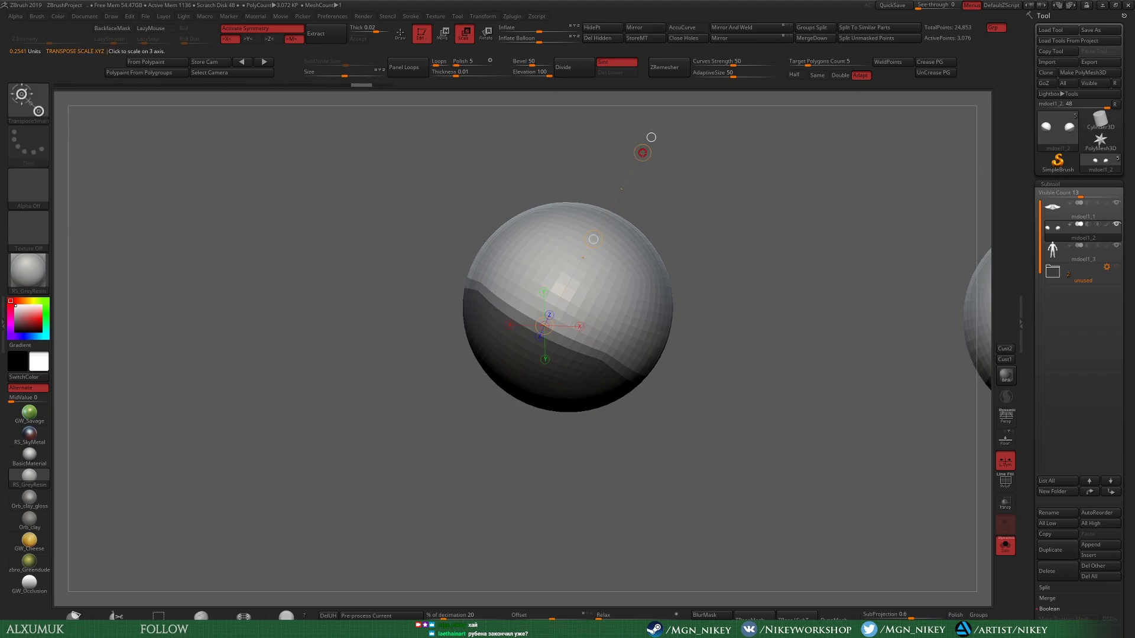
key(w)
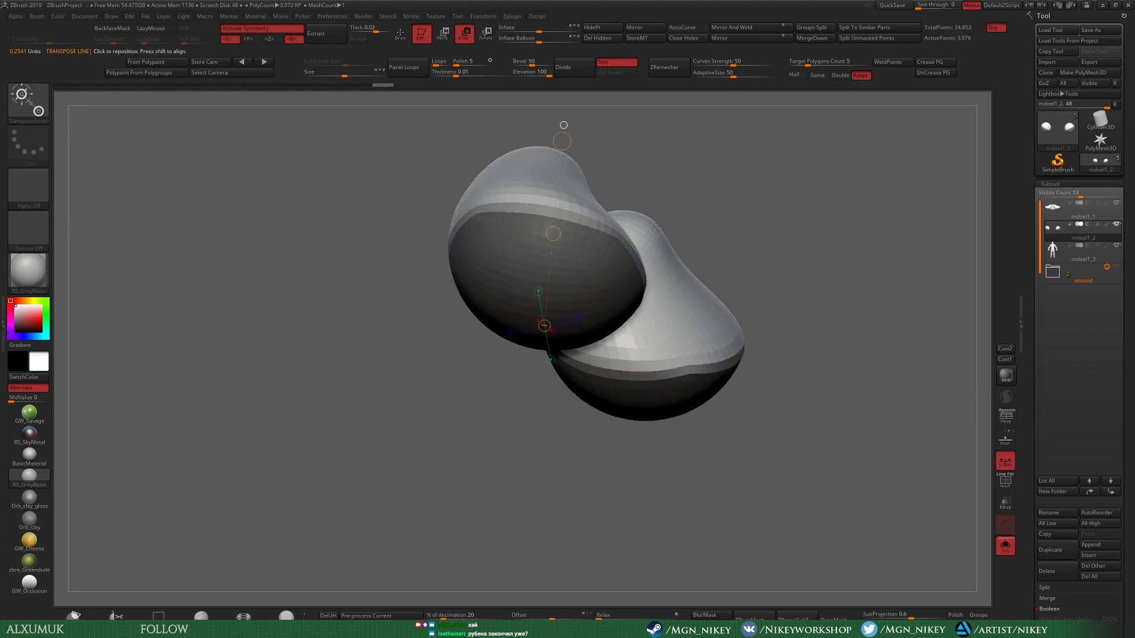
right_drag(587, 253, 600, 235)
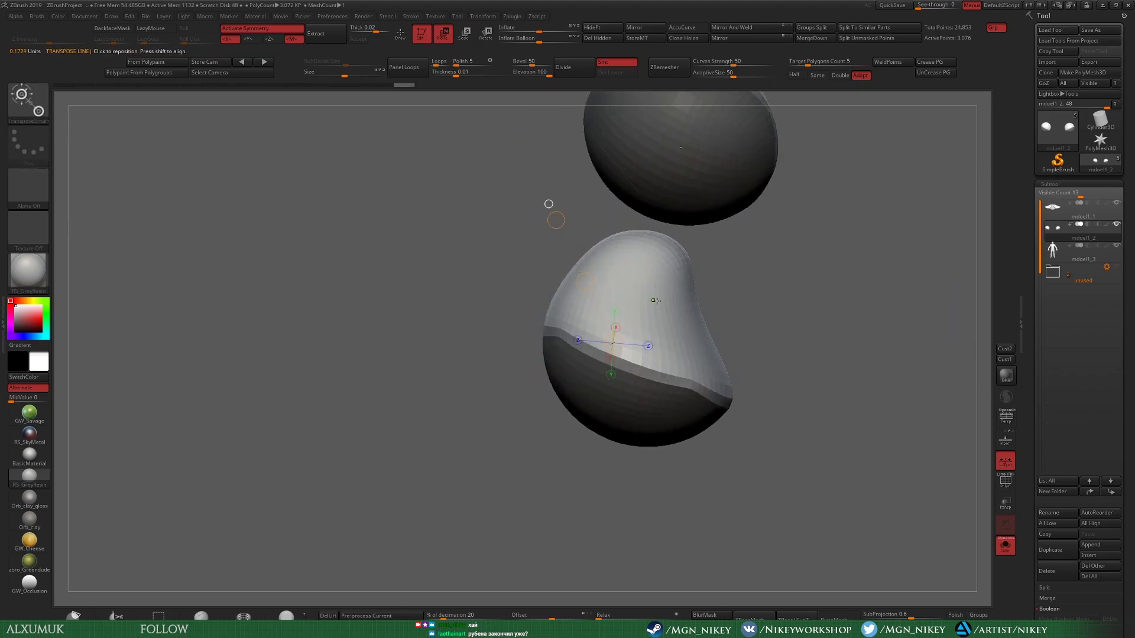
mouse_move(697, 230)
right_down()
mouse_move(722, 219)
mouse_move(714, 129)
mouse_move(621, 435)
mouse_move(734, 332)
mouse_move(796, 251)
mouse_move(453, 264)
right_up()
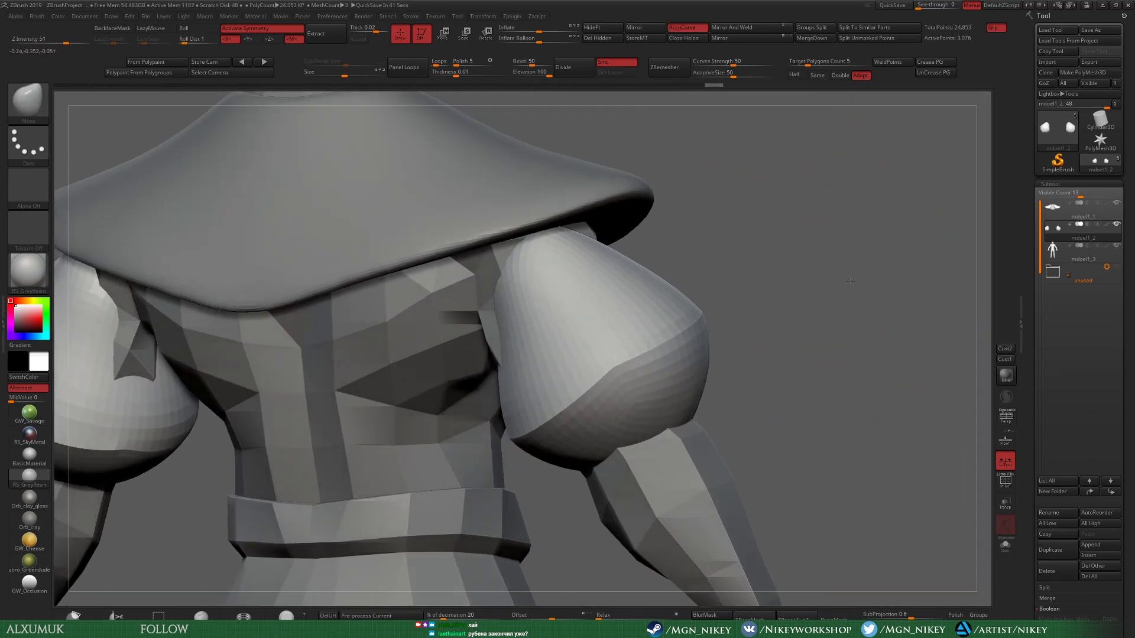
Step: Turn on transparency and inspect the puffy sleeve from several sides
key(b)
key(c)
key(b)
click(1005, 502)
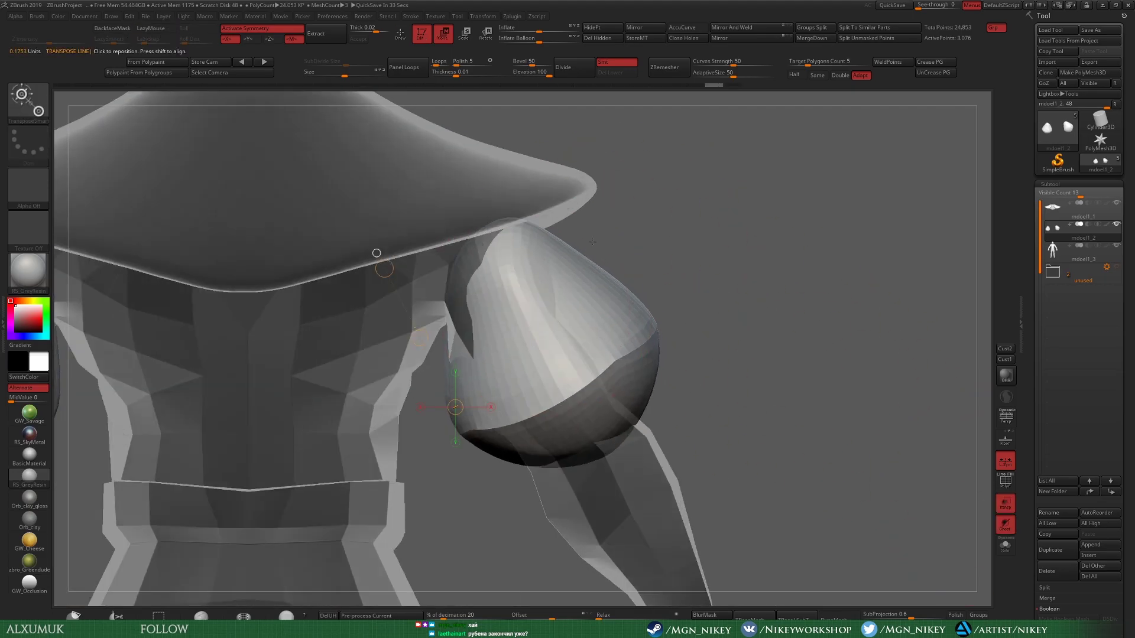
key(w)
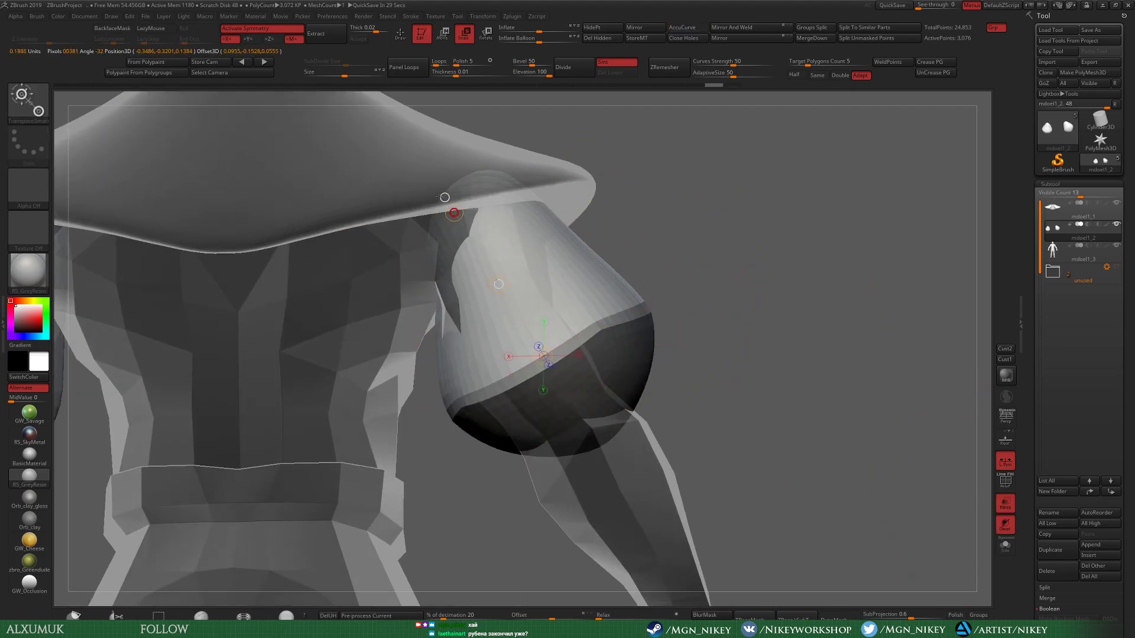
key(q)
mouse_move(444, 196)
right_down()
mouse_move(727, 361)
mouse_move(715, 348)
right_up()
right_drag(625, 246, 748, 298)
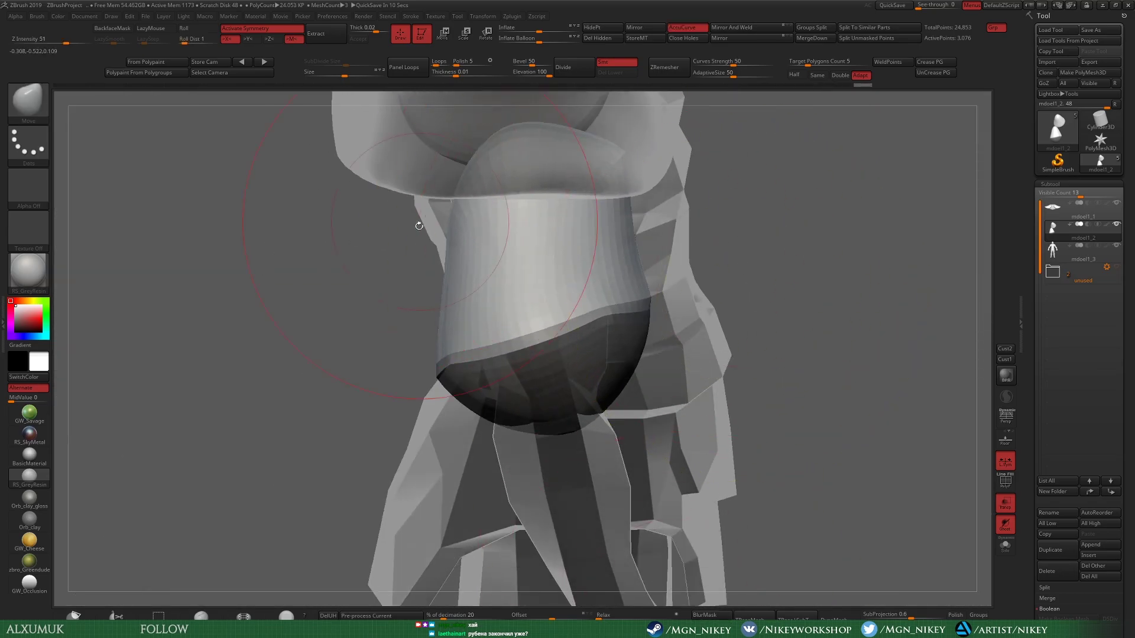
right_drag(419, 226, 427, 216)
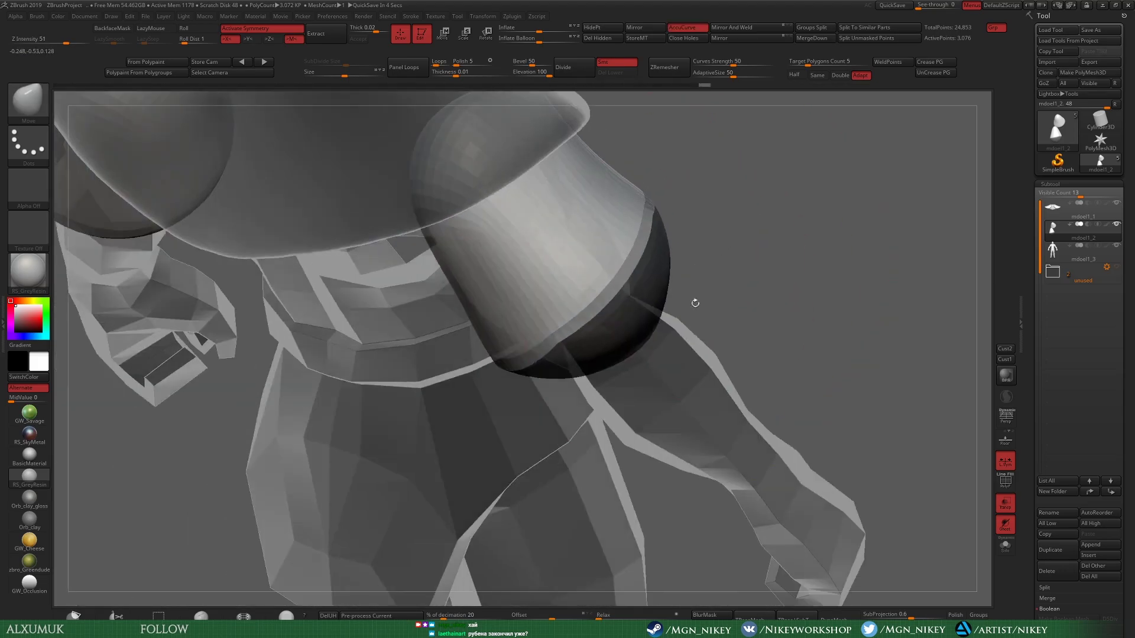
right_drag(496, 269, 627, 232)
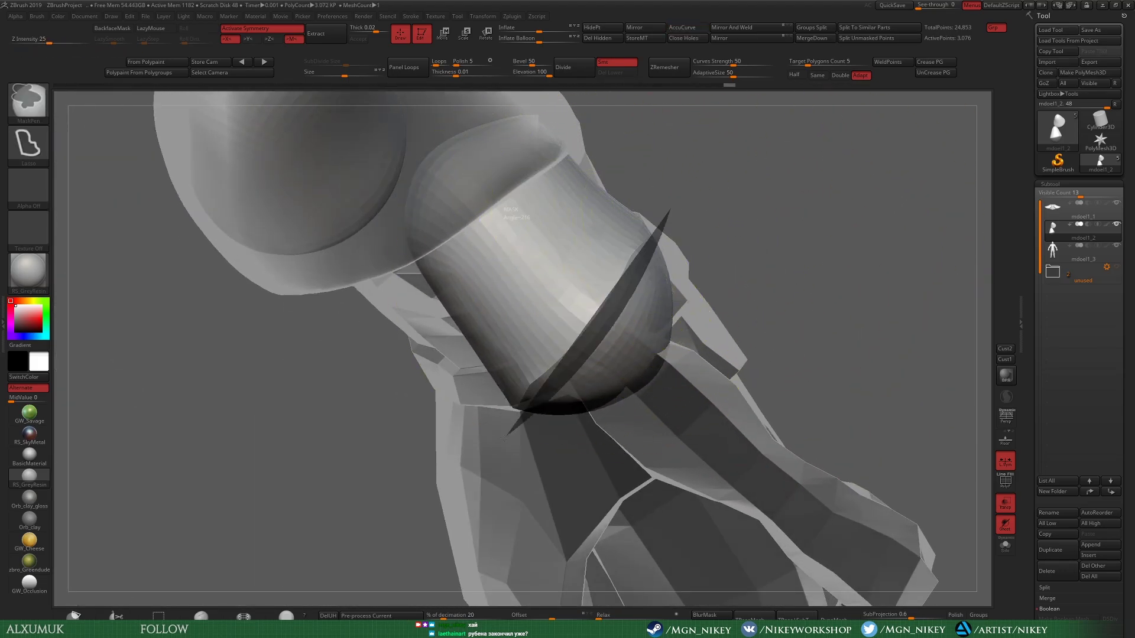
Step: Slice the sleeve's bottom off at an angle and DynaMesh it into even polygons
mouse_move(513, 350)
right_down()
mouse_move(760, 260)
mouse_move(625, 391)
right_up()
key(w)
right_drag(793, 174, 825, 293)
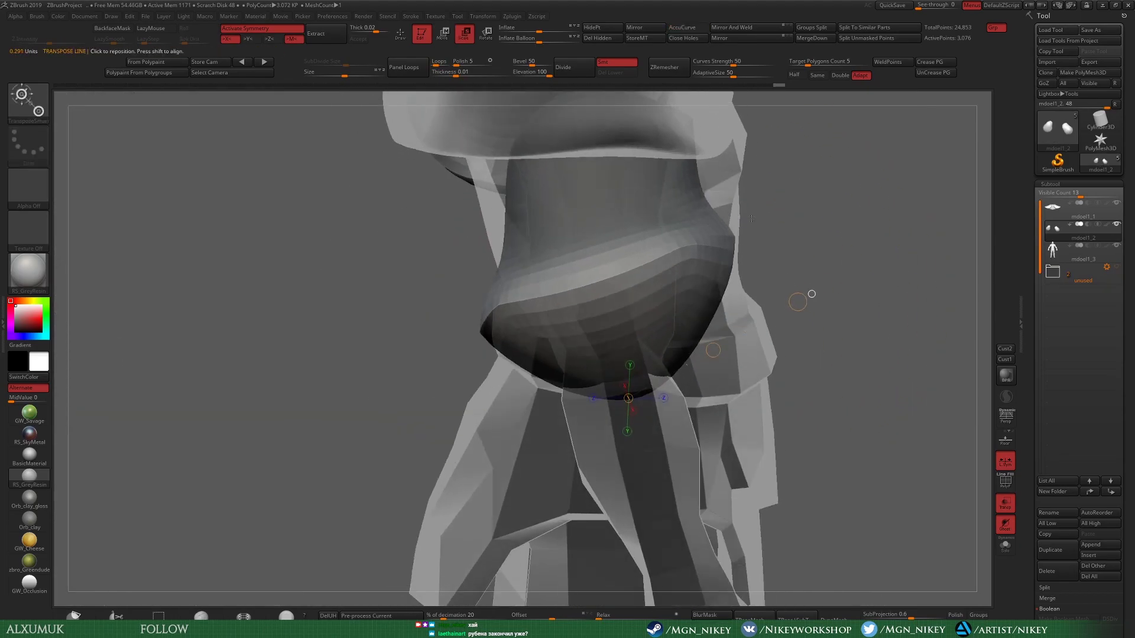
key(q)
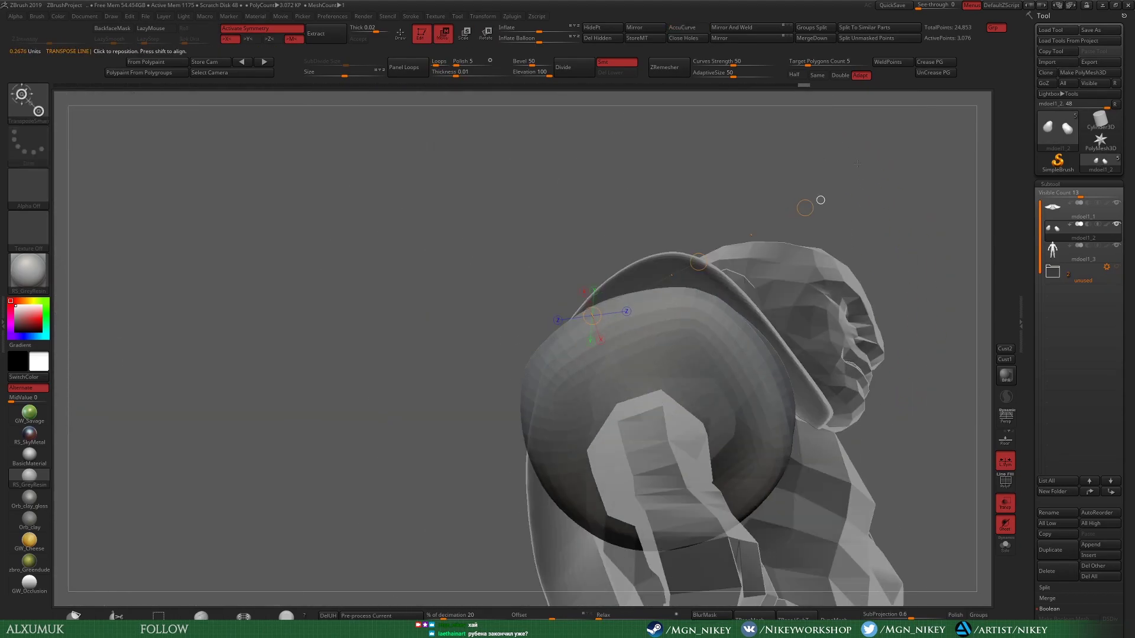
mouse_move(817, 193)
right_down()
mouse_move(499, 193)
mouse_move(643, 95)
right_up()
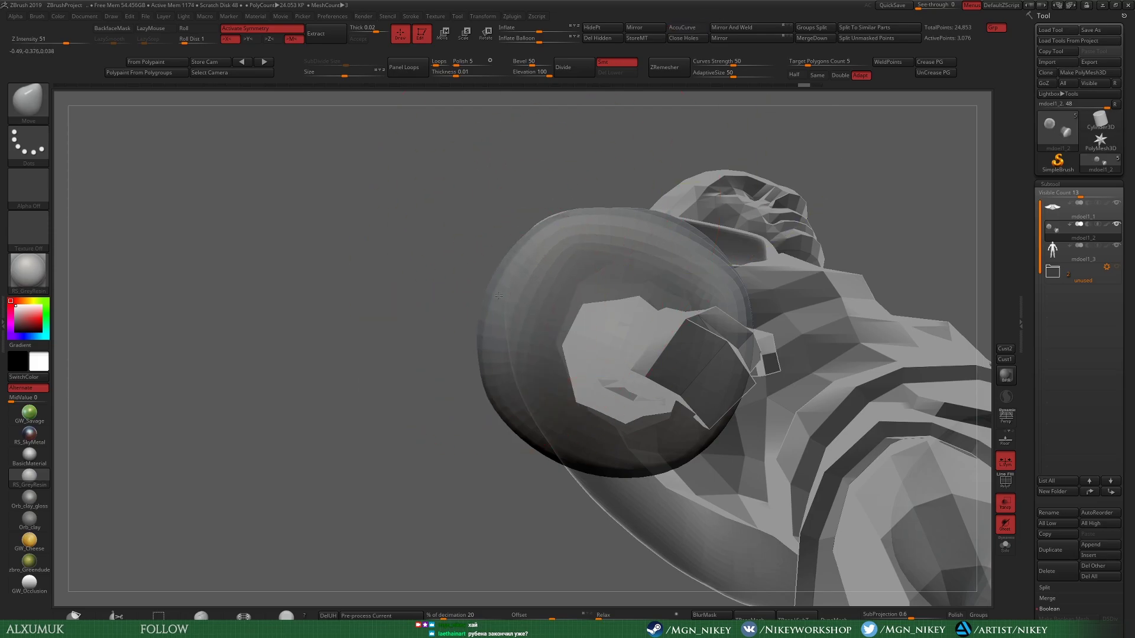
right_drag(692, 254, 692, 311)
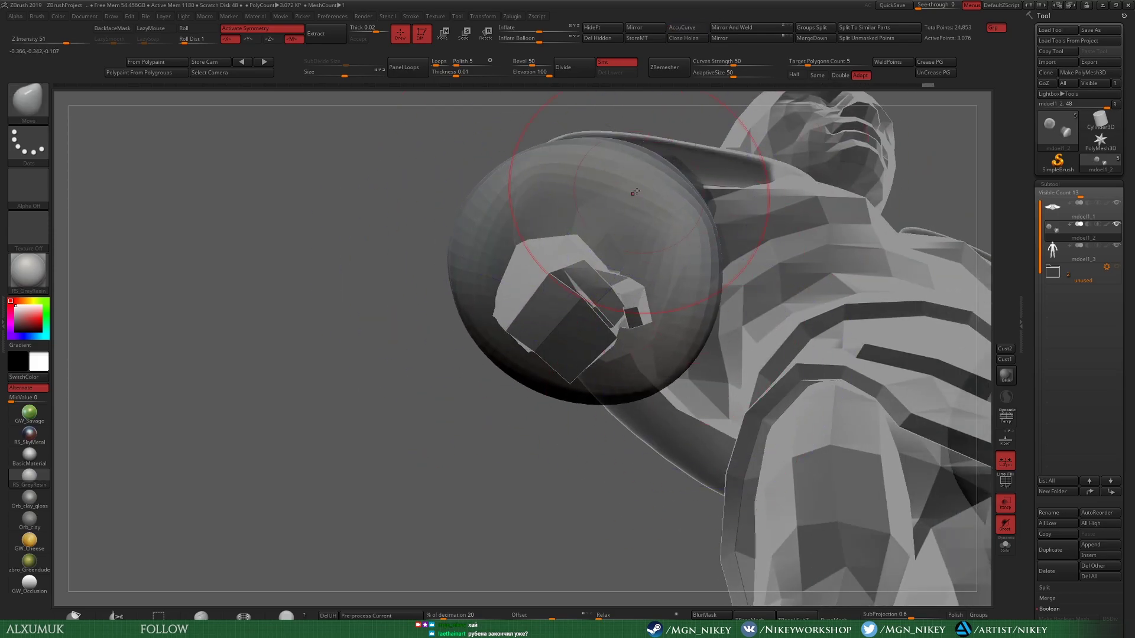
mouse_move(618, 431)
right_down()
mouse_move(587, 435)
mouse_move(503, 329)
right_up()
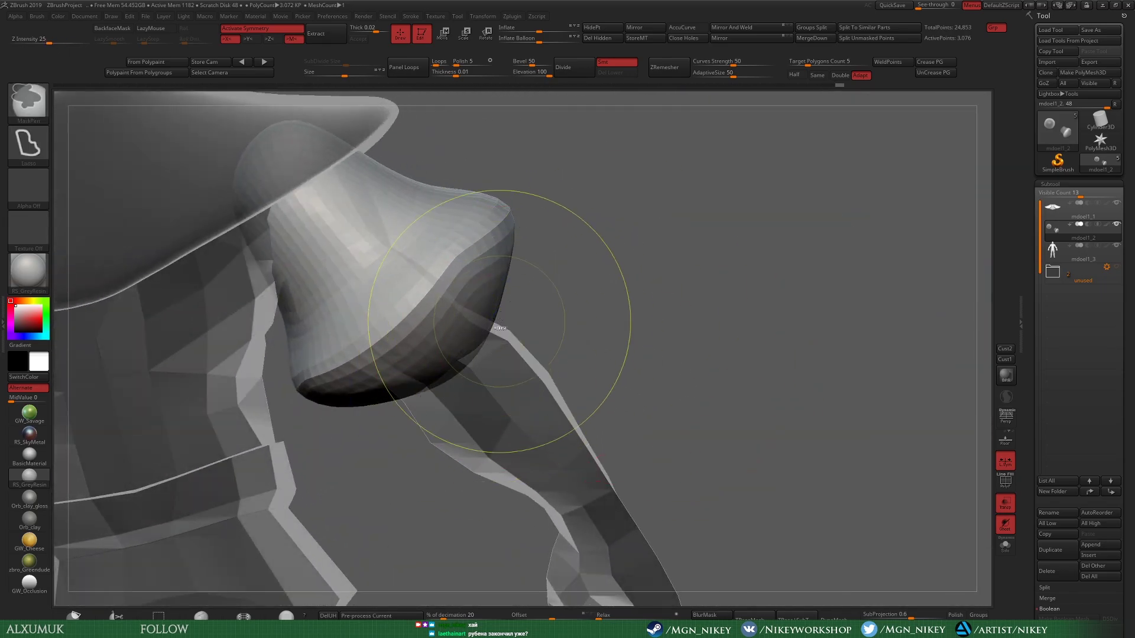
click(839, 615)
mouse_move(600, 301)
right_down()
mouse_move(665, 550)
mouse_move(692, 285)
right_up()
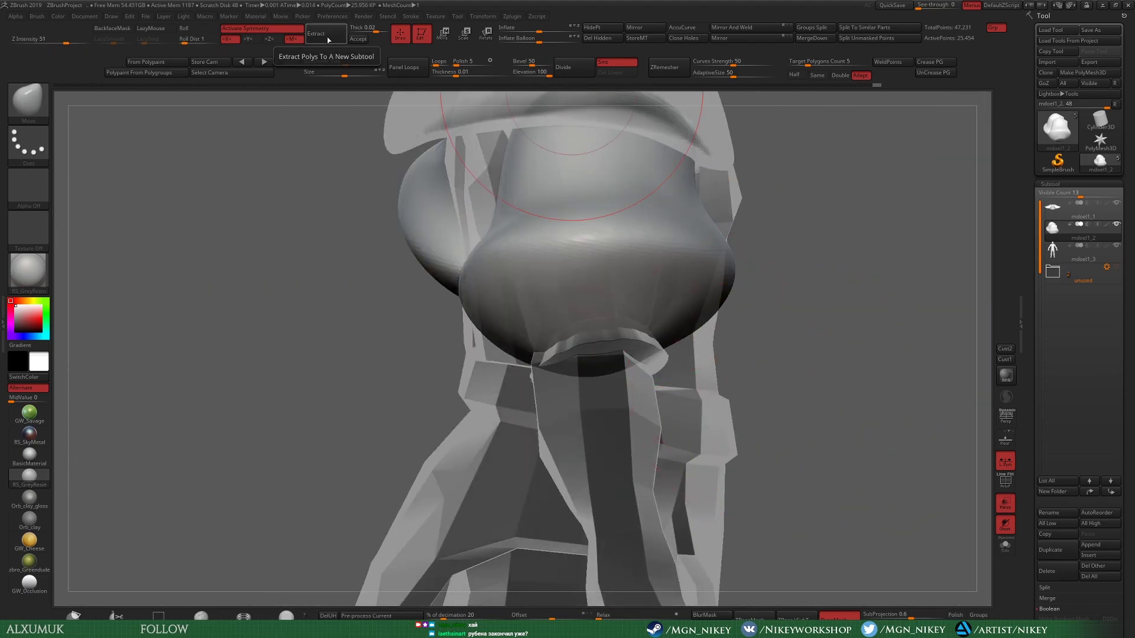
Step: Accept the extracted band as Extract0, solo it and preview Dynamic Subdivision
click(357, 38)
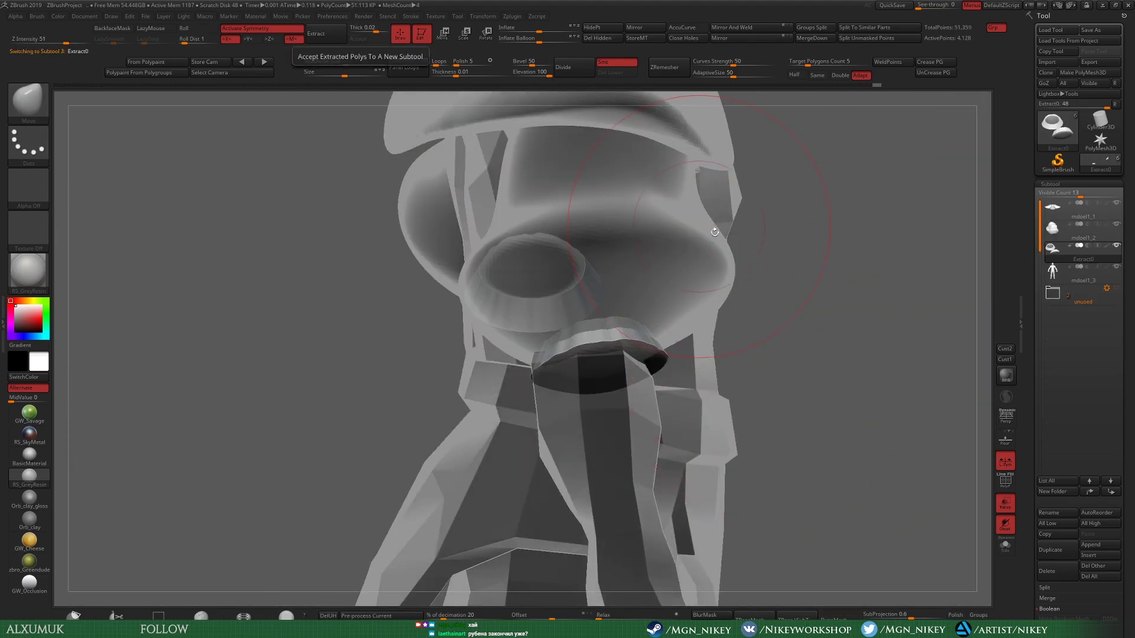
mouse_move(793, 271)
right_down()
mouse_move(620, 354)
mouse_move(738, 362)
right_up()
key(alt+s)
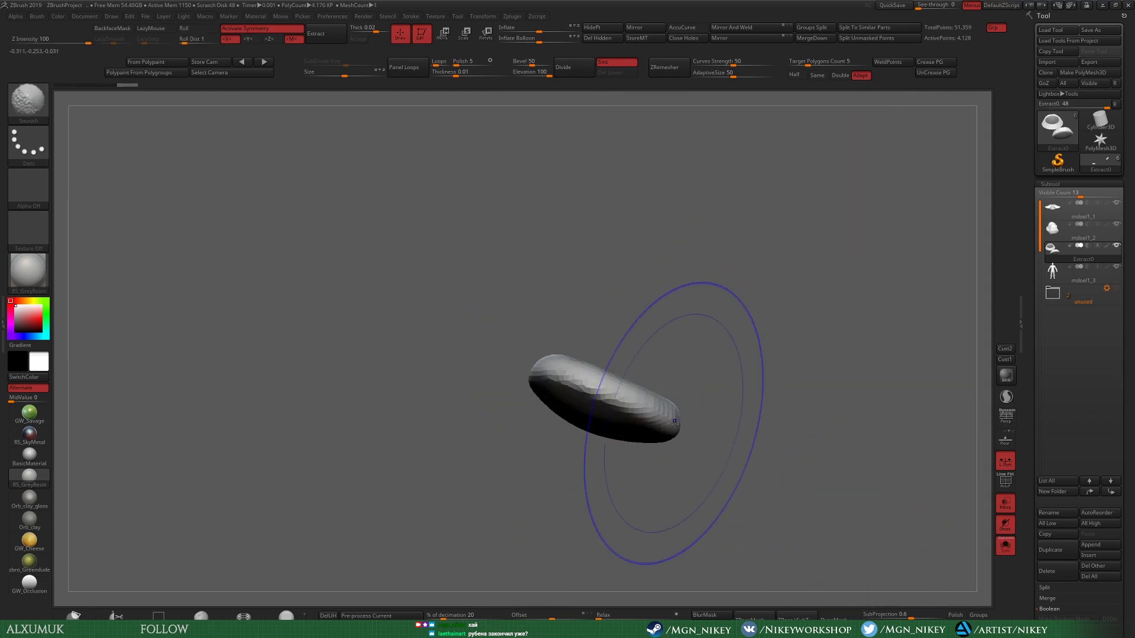
key(d)
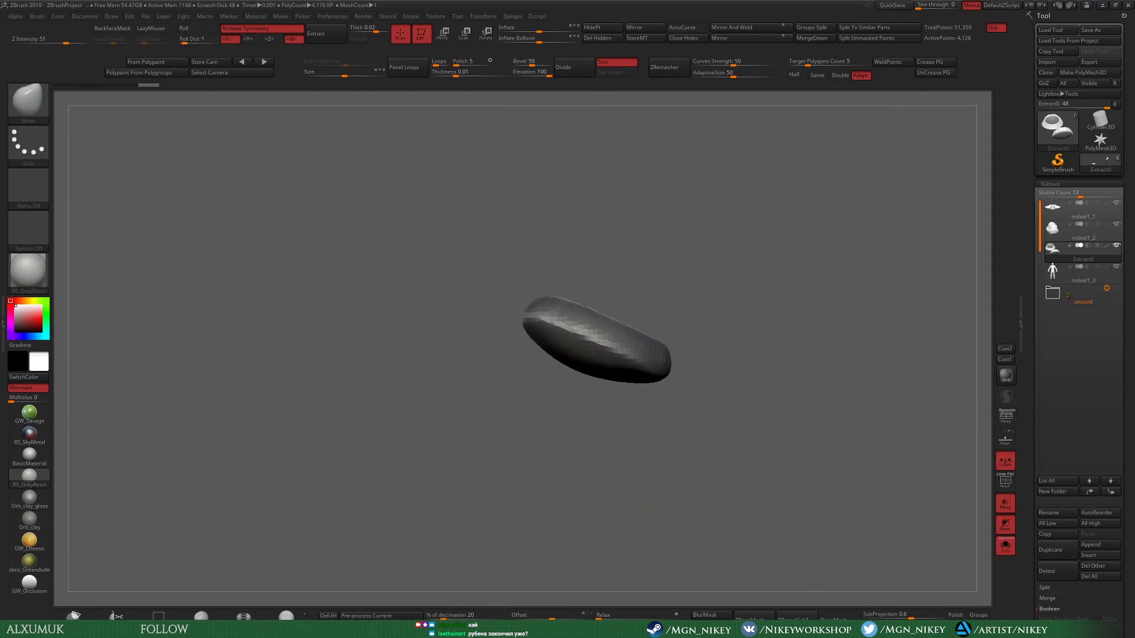
mouse_move(673, 275)
right_down()
mouse_move(677, 358)
mouse_move(765, 306)
right_up()
mouse_move(693, 304)
right_down()
mouse_move(703, 345)
mouse_move(685, 319)
right_up()
mouse_move(636, 406)
right_down()
mouse_move(511, 377)
mouse_move(588, 398)
mouse_move(527, 311)
mouse_move(336, 412)
mouse_move(452, 397)
right_up()
Step: Sculpt Extract0 into a cuff ring and check it on the full character
key(1)
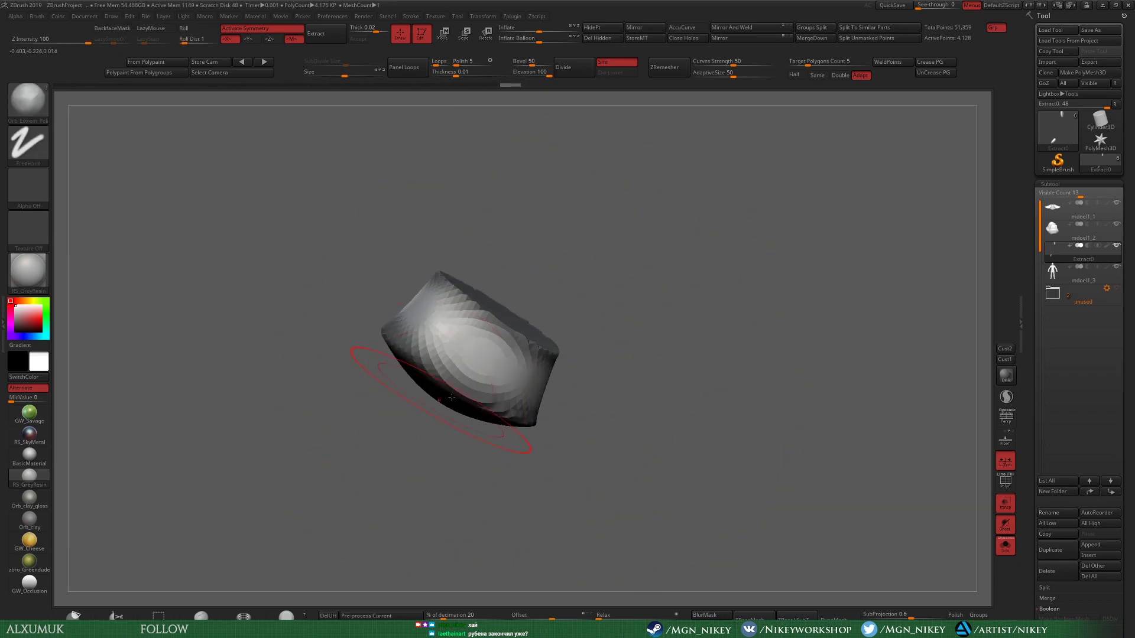
right_drag(654, 355, 698, 376)
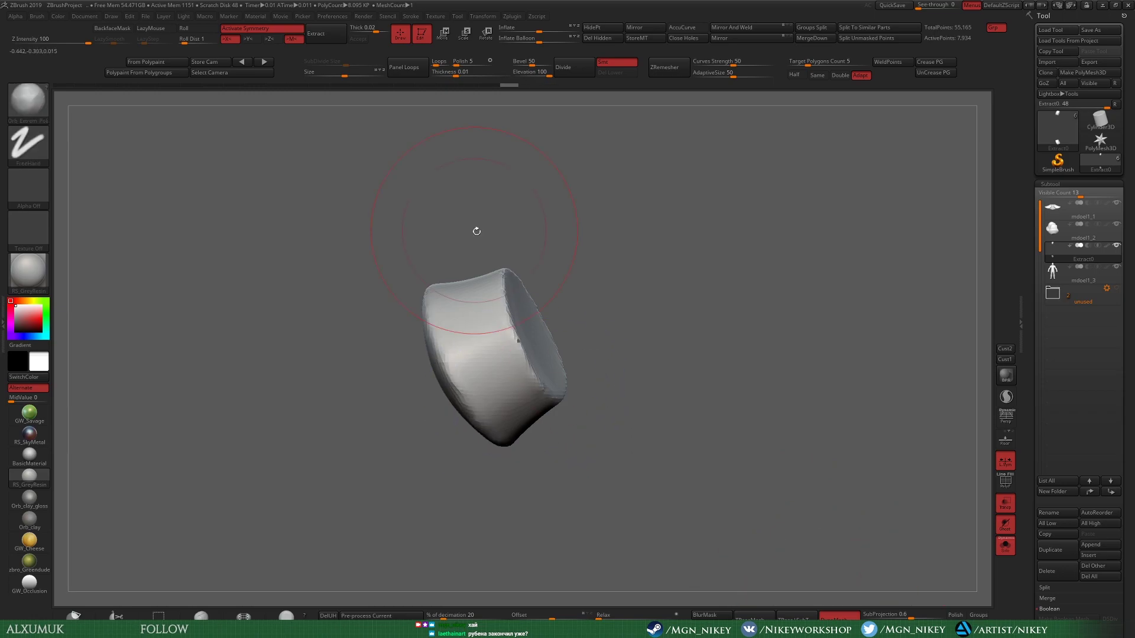
right_drag(476, 231, 575, 356)
key(w)
key(q)
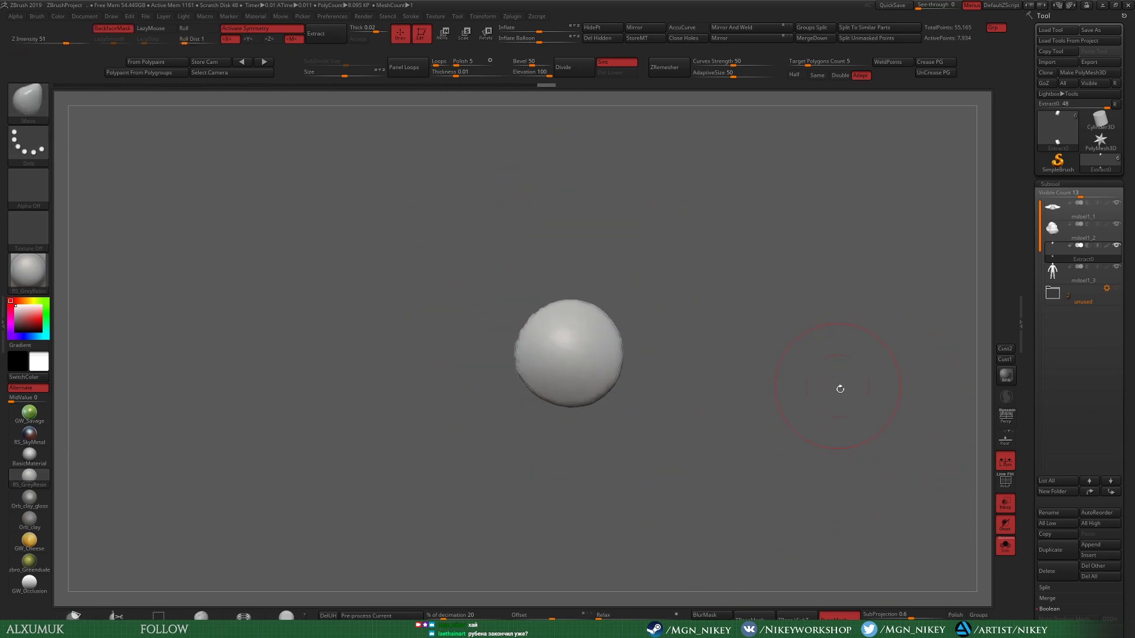
mouse_move(827, 420)
right_down()
mouse_move(688, 420)
mouse_move(723, 416)
mouse_move(555, 266)
mouse_move(638, 373)
right_up()
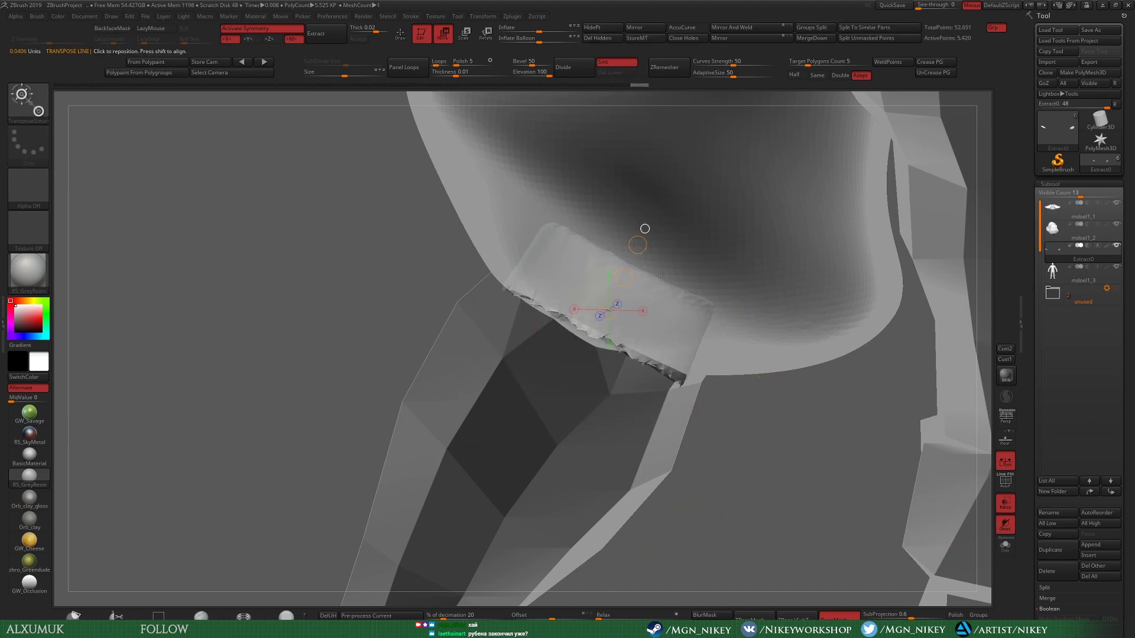
Step: Inspect the cuff on the arm and briefly select the sleeve piece
key(q)
right_drag(661, 275, 754, 601)
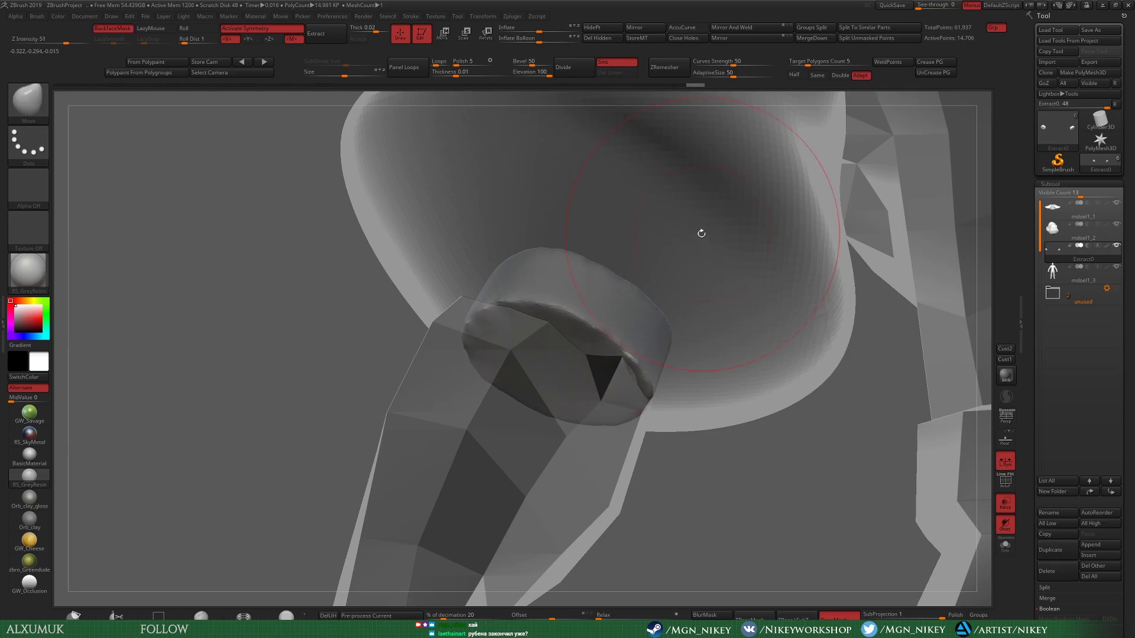
key(w)
mouse_move(701, 233)
right_down()
mouse_move(634, 168)
mouse_move(653, 361)
mouse_move(591, 354)
mouse_move(650, 473)
right_up()
key(q)
key(b)
key(m)
key(v)
alt+click(700, 502)
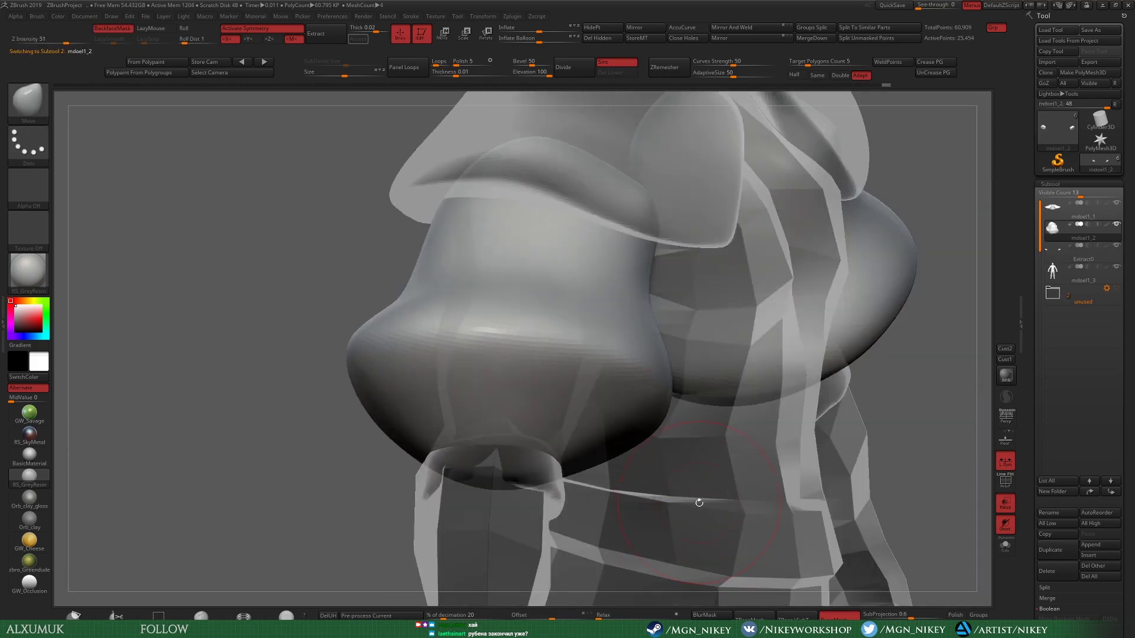
key(w)
mouse_move(699, 502)
right_down()
mouse_move(591, 413)
mouse_move(563, 477)
mouse_move(615, 557)
mouse_move(598, 437)
mouse_move(638, 433)
right_up()
key(q)
Step: Slice the cuff band straight, then scale and tilt it to fit the arm
alt+click(588, 454)
key(w)
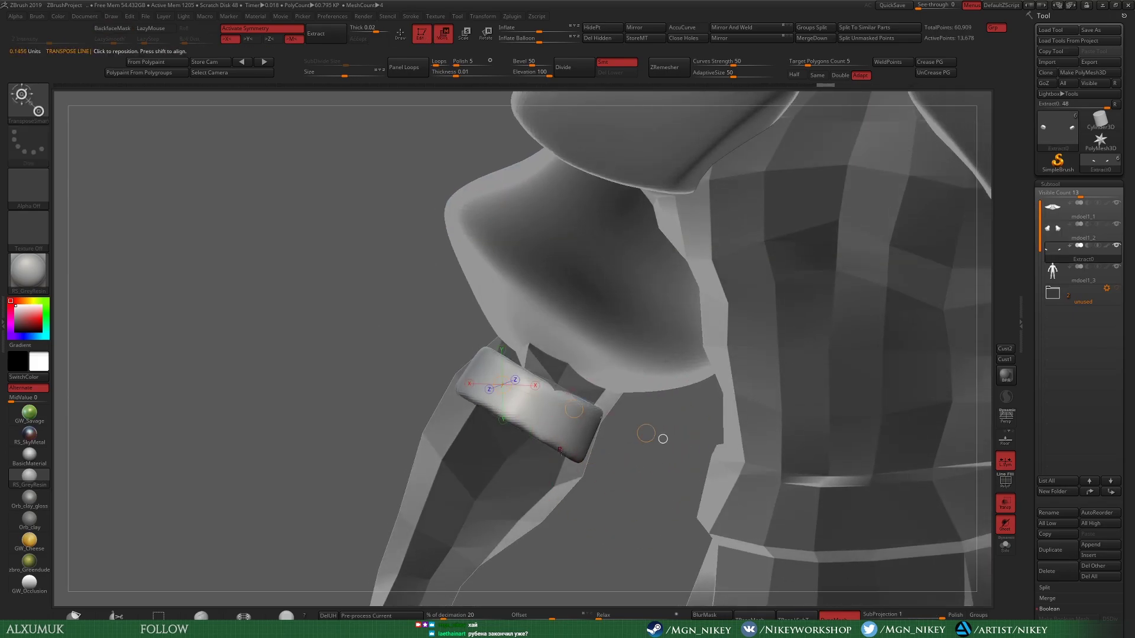
ctrl+shift+drag(614, 472, 452, 388)
ctrl+shift+drag(541, 376, 542, 378)
mouse_move(651, 468)
right_down()
mouse_move(506, 367)
mouse_move(608, 452)
mouse_move(615, 433)
right_up()
key(e)
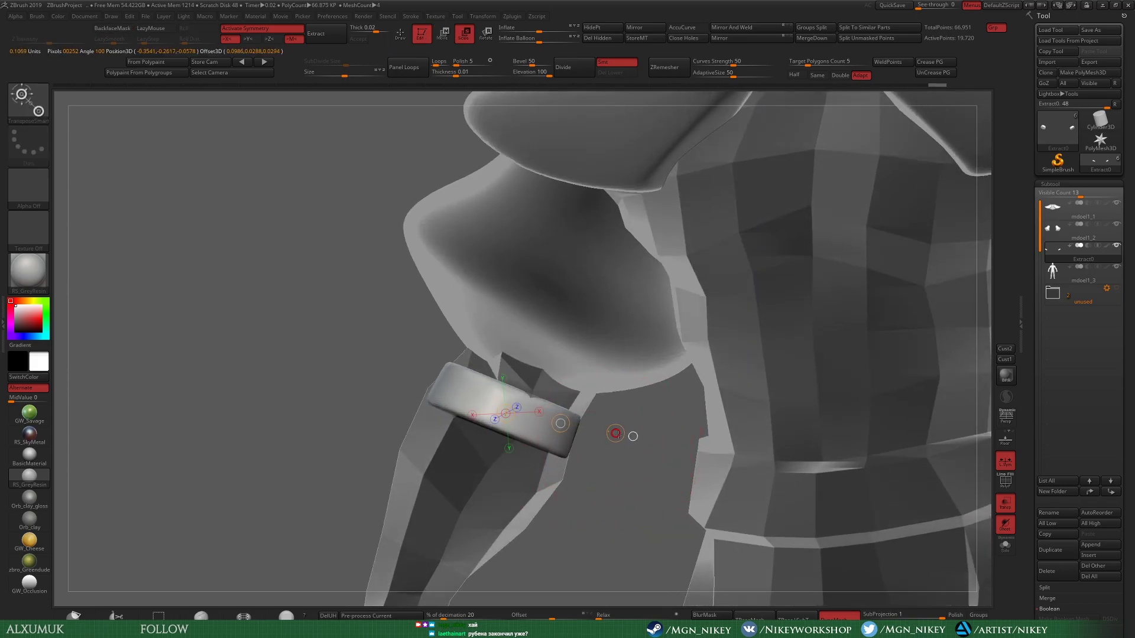
mouse_move(579, 399)
right_down()
mouse_move(565, 398)
mouse_move(666, 329)
mouse_move(371, 320)
mouse_move(519, 431)
mouse_move(493, 228)
mouse_move(548, 332)
right_up()
key(q)
key(r)
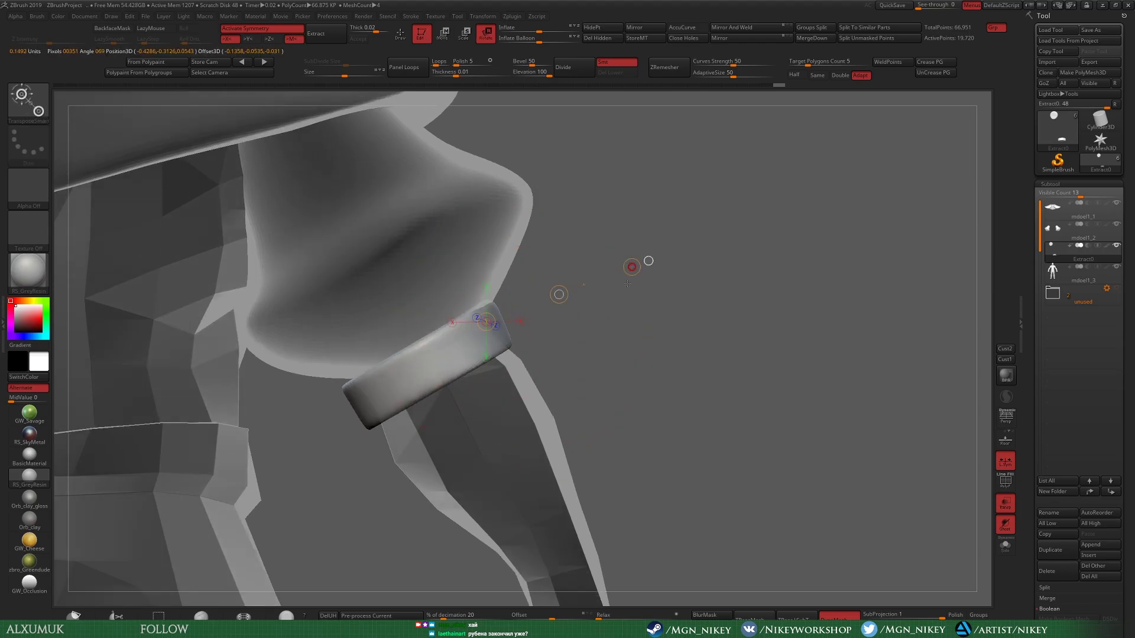
mouse_move(627, 284)
right_down()
mouse_move(636, 266)
mouse_move(595, 467)
mouse_move(532, 354)
mouse_move(497, 322)
right_up()
key(q)
Step: Place a transform line on the puffy sleeve and make it the active part
key(f)
key(w)
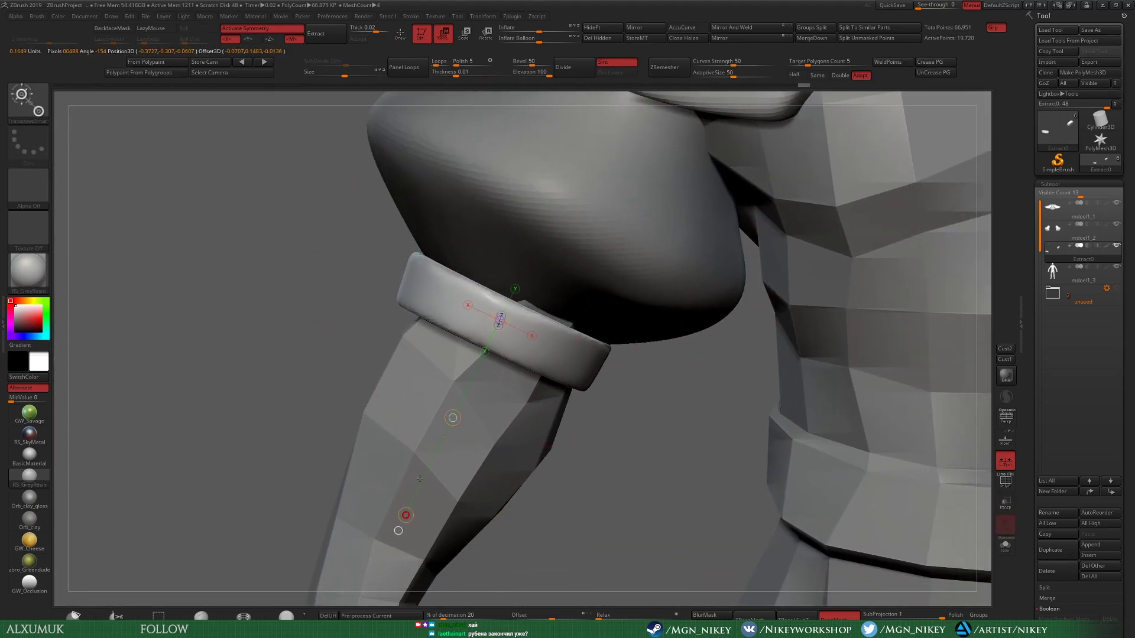
key(q)
right_drag(633, 358, 552, 246)
alt+click(552, 246)
Step: Solo the puffy sleeve and build up clay on it with ClayBuildup and lazy mouse
key(w)
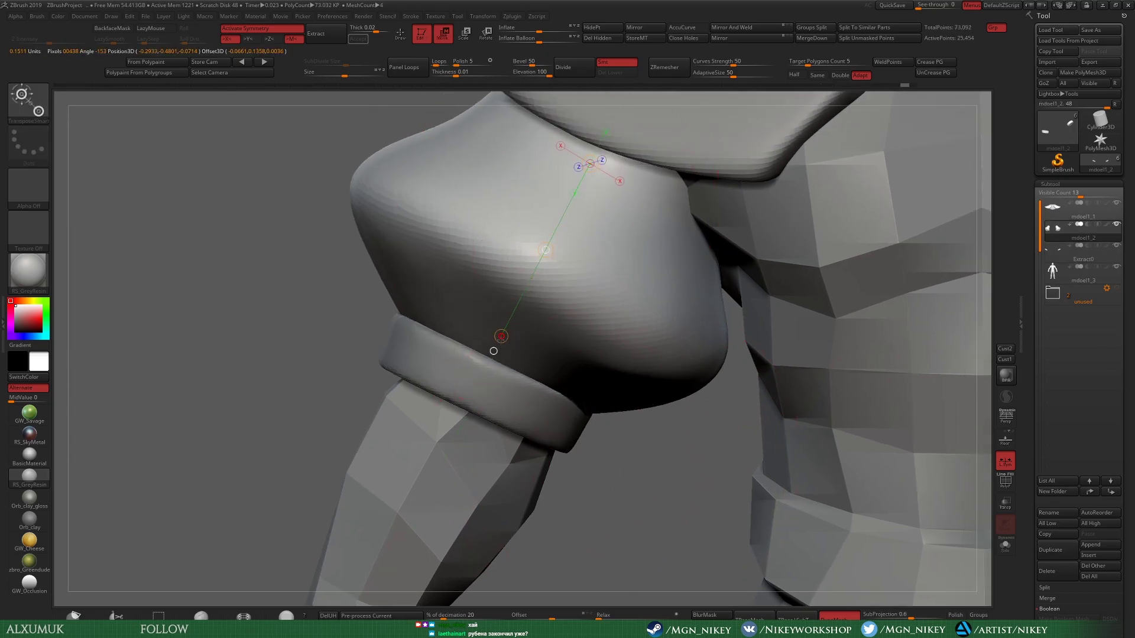
key(q)
mouse_move(494, 351)
right_down()
mouse_move(814, 437)
mouse_move(784, 394)
mouse_move(591, 295)
right_up()
key(shift+s)
key(b)
key(c)
key(b)
drag(355, 331, 502, 237)
drag(366, 354, 520, 248)
mouse_move(520, 249)
right_down()
mouse_move(466, 251)
mouse_move(473, 449)
right_up()
Step: Smooth the rough clay texture off both sides of the sleeve blob
key(ctrl+z)
key(ctrl+z)
right_drag(474, 280, 441, 191)
shift+drag(501, 209, 371, 348)
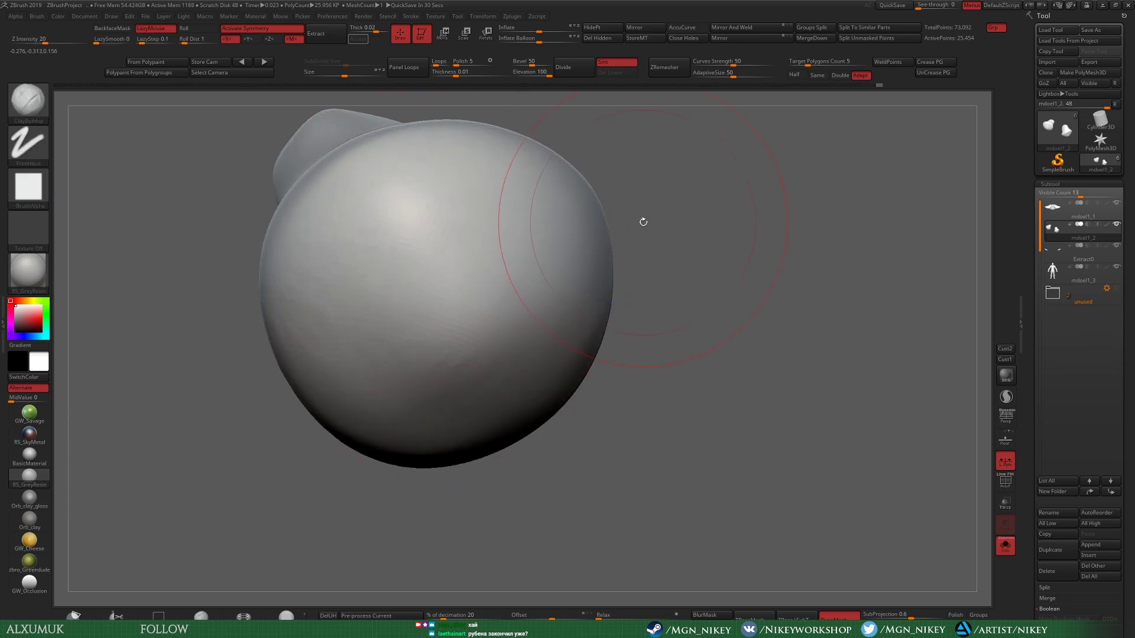
shift+drag(643, 222, 363, 193)
Step: With the Move brush active, inspect the sleeve blob from several sides
key(b)
key(m)
key(v)
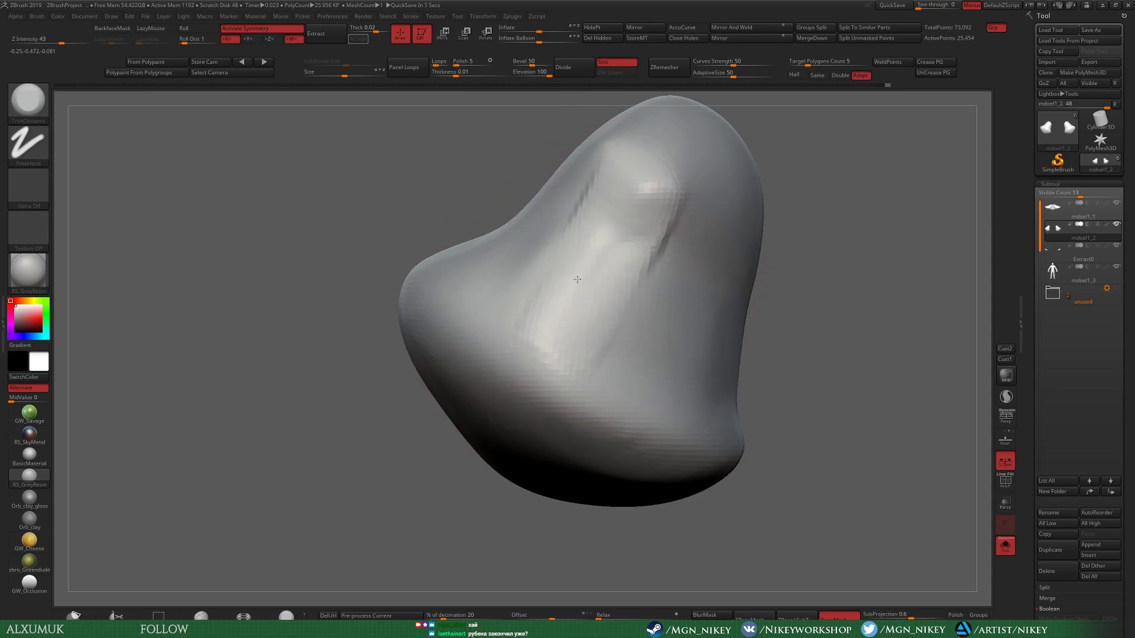
mouse_move(596, 280)
right_down()
mouse_move(390, 138)
mouse_move(514, 277)
right_up()
right_drag(462, 251, 586, 374)
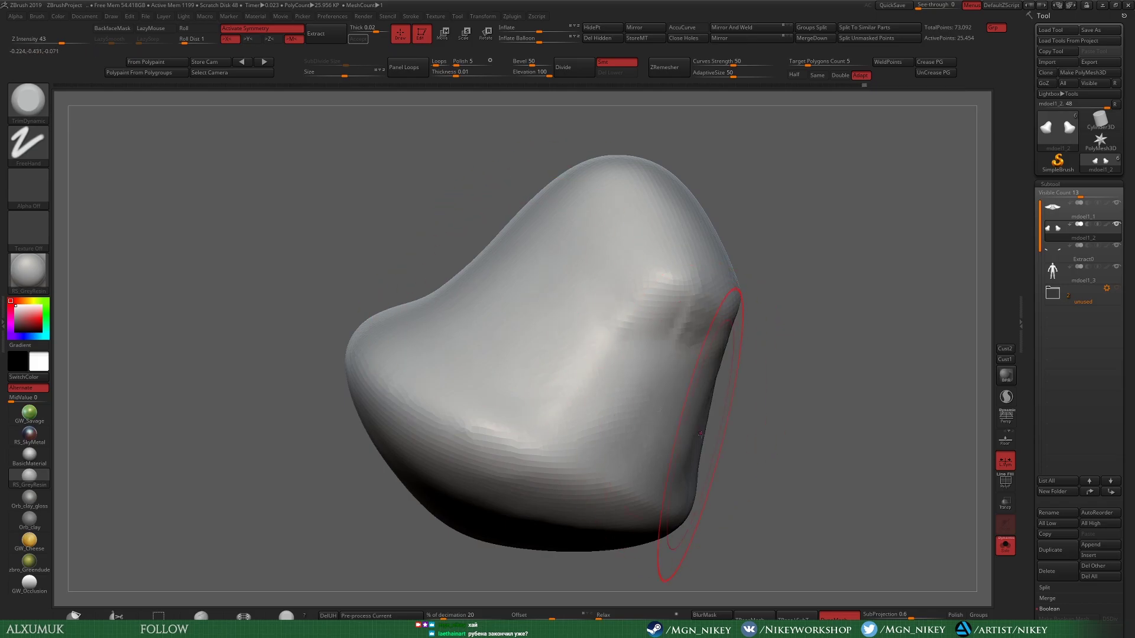
mouse_move(700, 434)
right_down()
mouse_move(608, 355)
mouse_move(712, 309)
mouse_move(506, 380)
mouse_move(512, 201)
mouse_move(736, 177)
right_up()
right_drag(445, 402, 447, 308)
Step: Check both sleeve blobs from the front, then turn Solo off to show the whole character
mouse_move(487, 260)
right_down()
mouse_move(664, 314)
mouse_move(734, 202)
mouse_move(468, 295)
right_up()
mouse_move(505, 259)
right_down()
mouse_move(417, 321)
mouse_move(545, 286)
mouse_move(390, 299)
mouse_move(471, 295)
right_up()
mouse_move(392, 248)
right_down()
mouse_move(757, 362)
mouse_move(405, 261)
mouse_move(413, 183)
mouse_move(596, 243)
mouse_move(456, 259)
mouse_move(519, 226)
right_up()
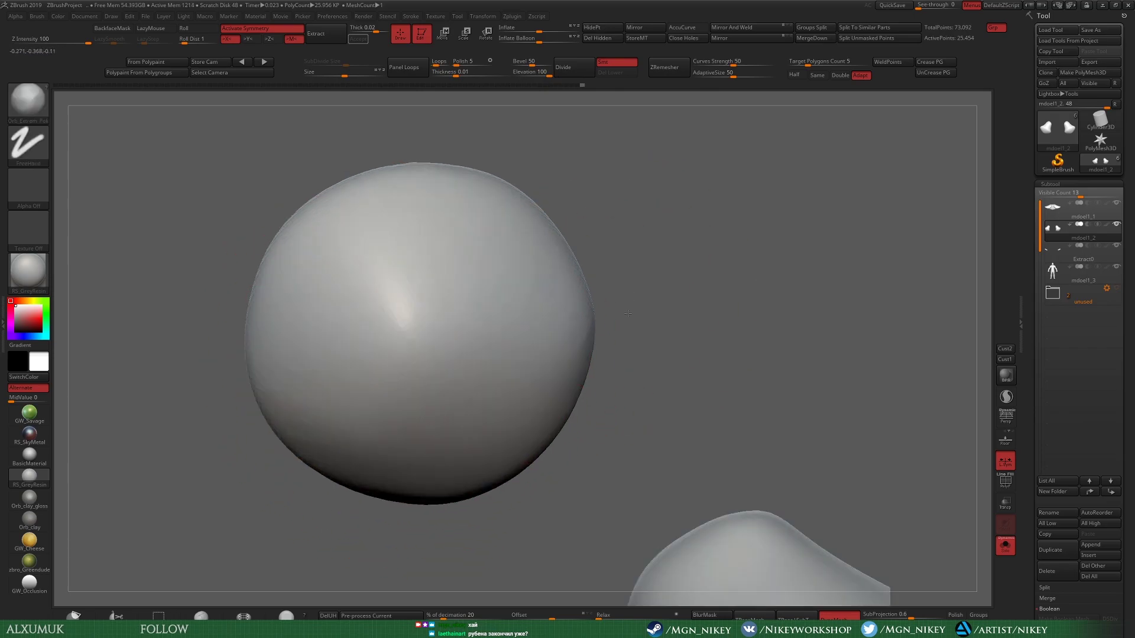
right_drag(508, 363, 884, 474)
key(shift+s)
mouse_move(896, 521)
right_down()
mouse_move(650, 384)
mouse_move(378, 271)
right_up()
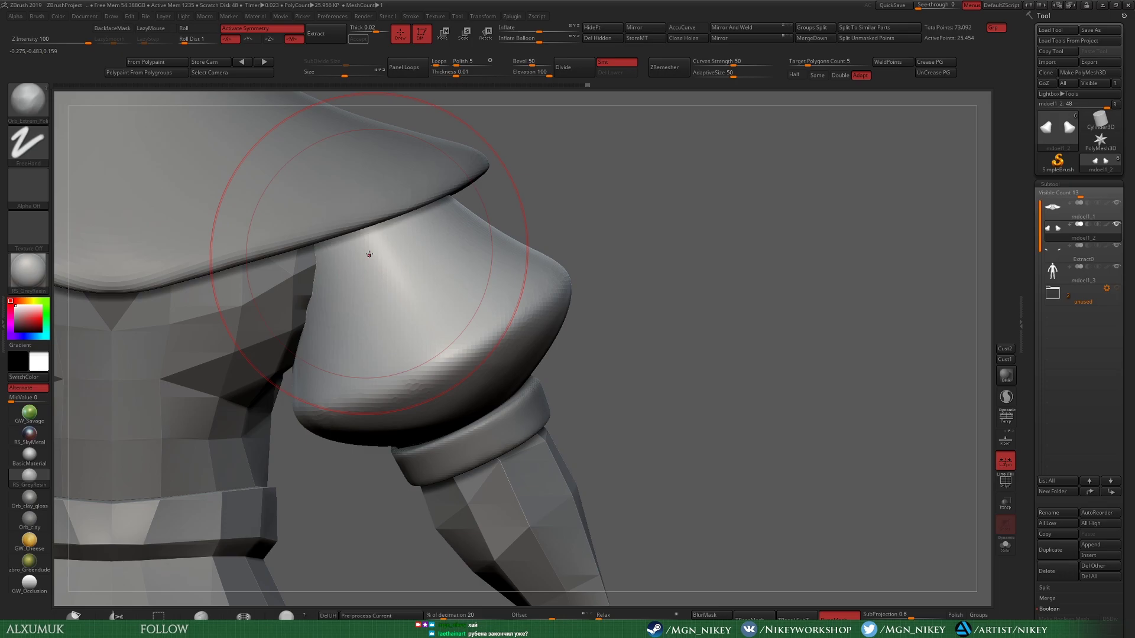
Step: Frame the figure and, with the Move brush, view the shoulder and upper arm from the side
key(f)
mouse_move(568, 243)
right_down()
mouse_move(639, 268)
mouse_move(671, 352)
mouse_move(823, 276)
mouse_move(798, 284)
right_up()
key(b)
key(m)
key(v)
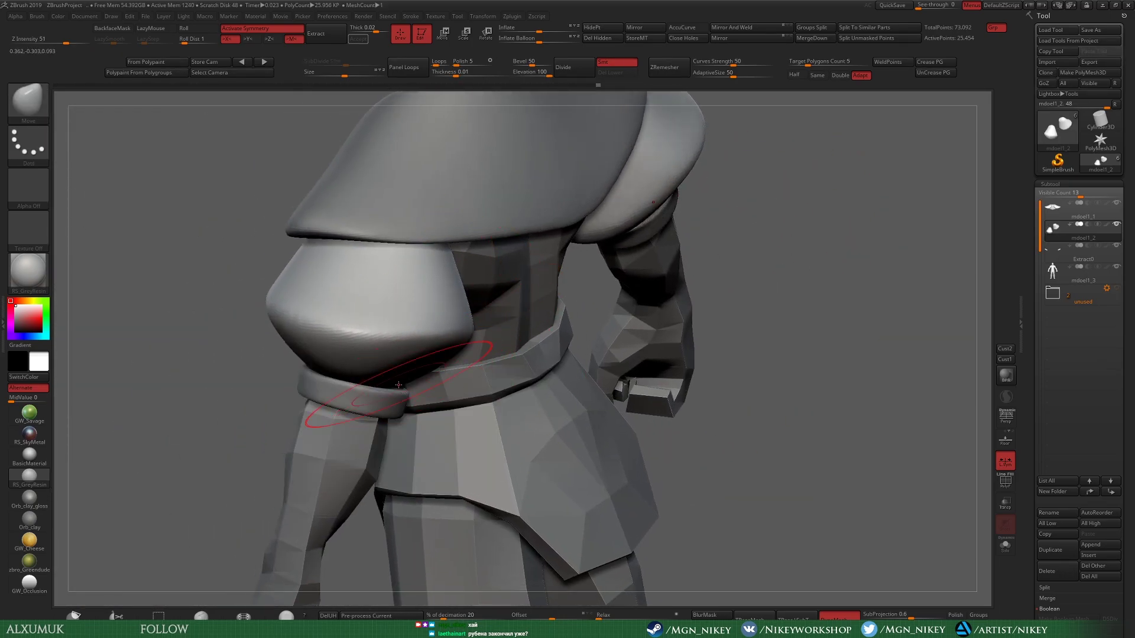
mouse_move(398, 385)
right_down()
mouse_move(431, 342)
mouse_move(405, 278)
mouse_move(434, 411)
mouse_move(490, 462)
mouse_move(457, 279)
mouse_move(355, 278)
mouse_move(573, 339)
mouse_move(676, 295)
mouse_move(545, 251)
mouse_move(503, 260)
mouse_move(449, 277)
mouse_move(414, 323)
mouse_move(410, 361)
mouse_move(499, 127)
mouse_move(501, 423)
mouse_move(472, 355)
mouse_move(431, 309)
mouse_move(498, 352)
mouse_move(721, 322)
mouse_move(622, 253)
right_up()
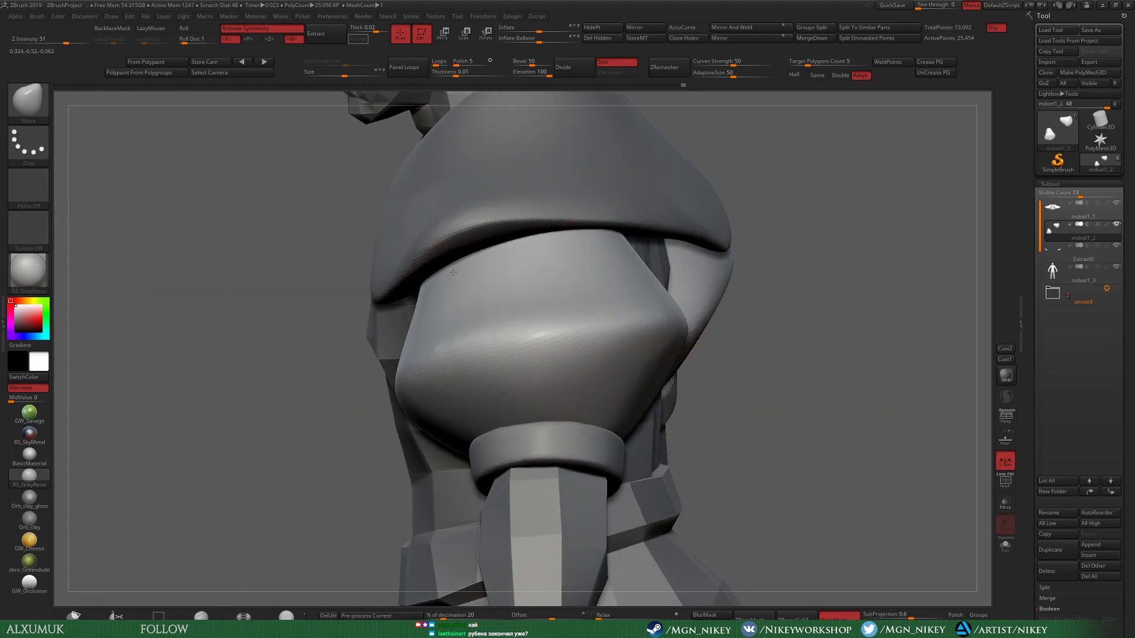
Step: Reframe the shoulders in a three-quarter view and select the shoulder-pad subtool
mouse_move(658, 319)
right_down()
mouse_move(630, 329)
mouse_move(624, 307)
right_up()
key(f)
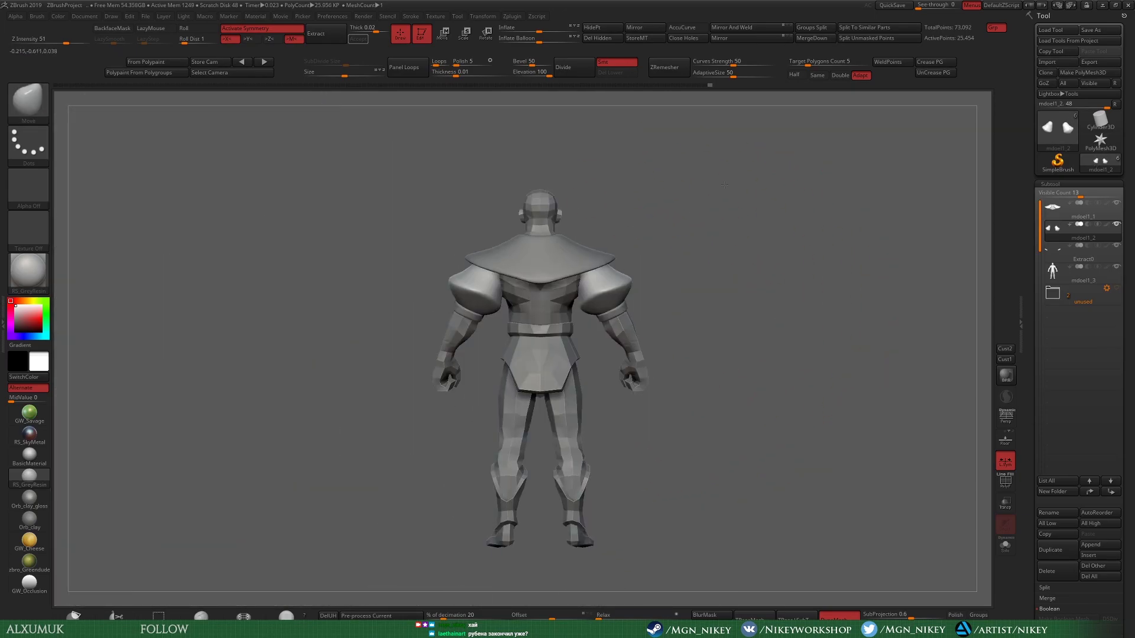
mouse_move(724, 314)
ctrl+right_down()
mouse_move(530, 322)
mouse_move(486, 313)
mouse_move(445, 288)
ctrl+right_up()
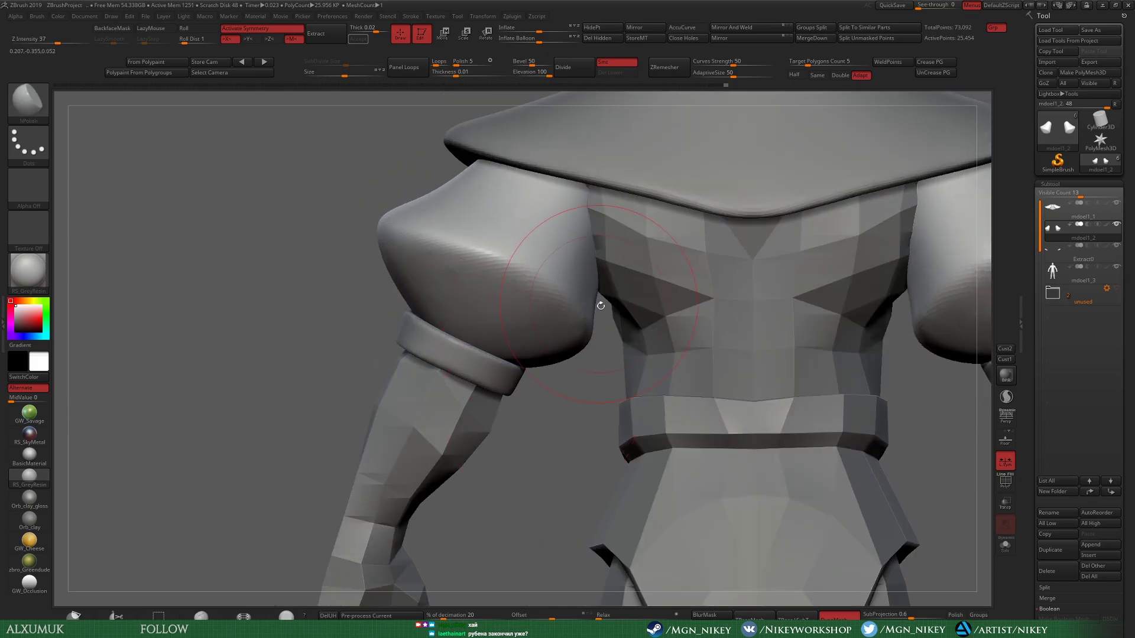
key(alt+Tab)
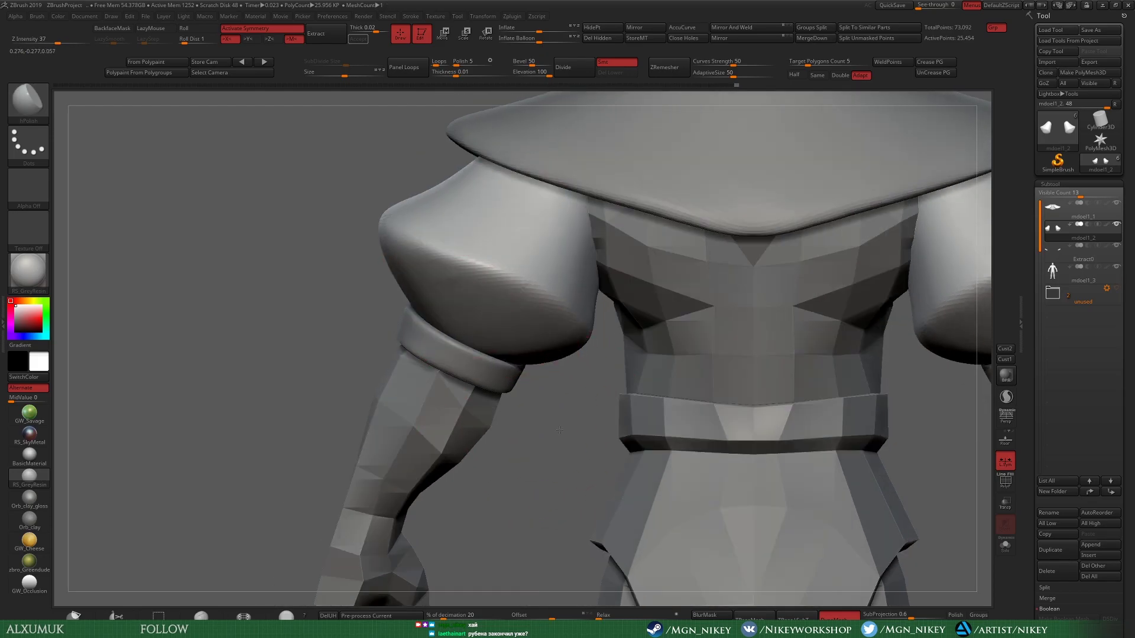
mouse_move(496, 385)
right_down()
mouse_move(790, 270)
mouse_move(329, 292)
mouse_move(322, 178)
right_up()
alt+click(324, 286)
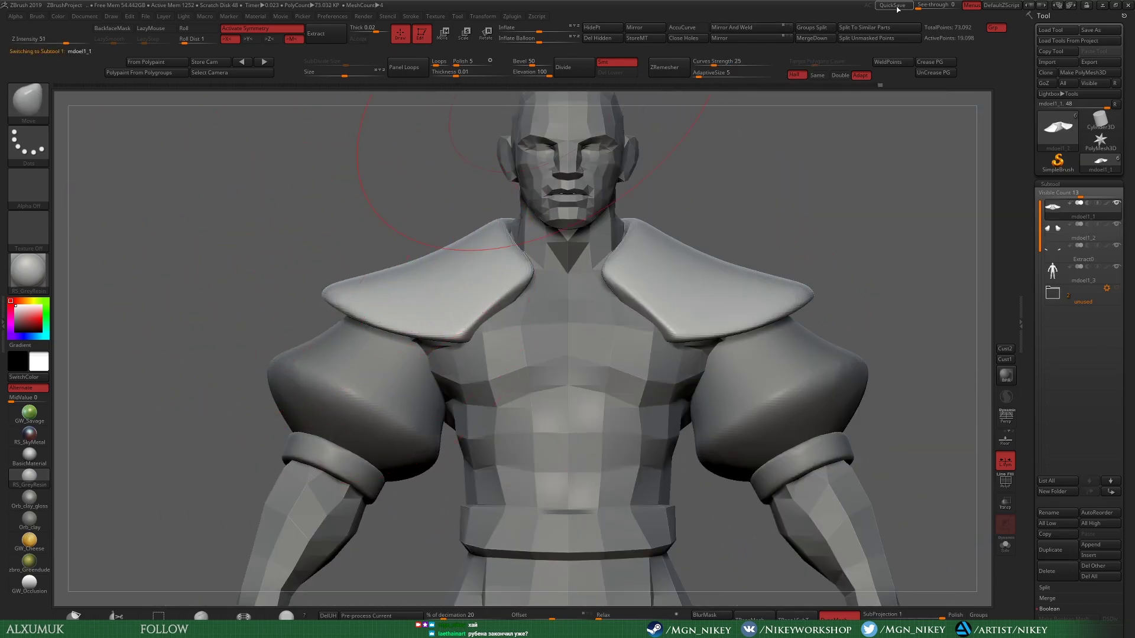
Step: Pull the shoulder pad tips up and outward and reshape their lower inner edges
drag(330, 287, 281, 254)
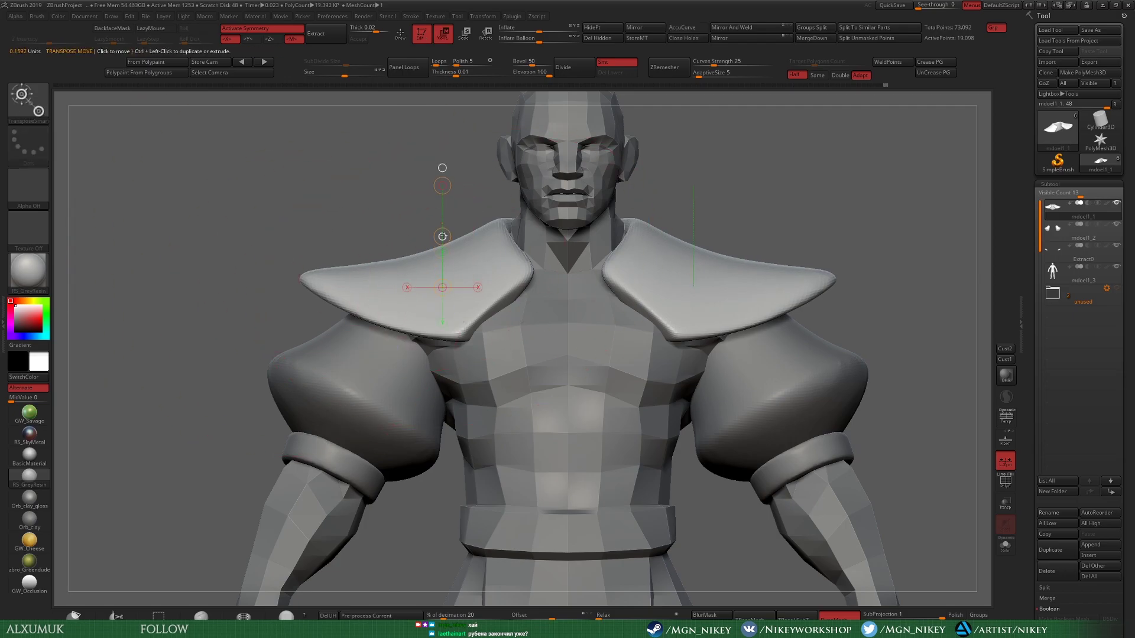
drag(438, 279, 449, 313)
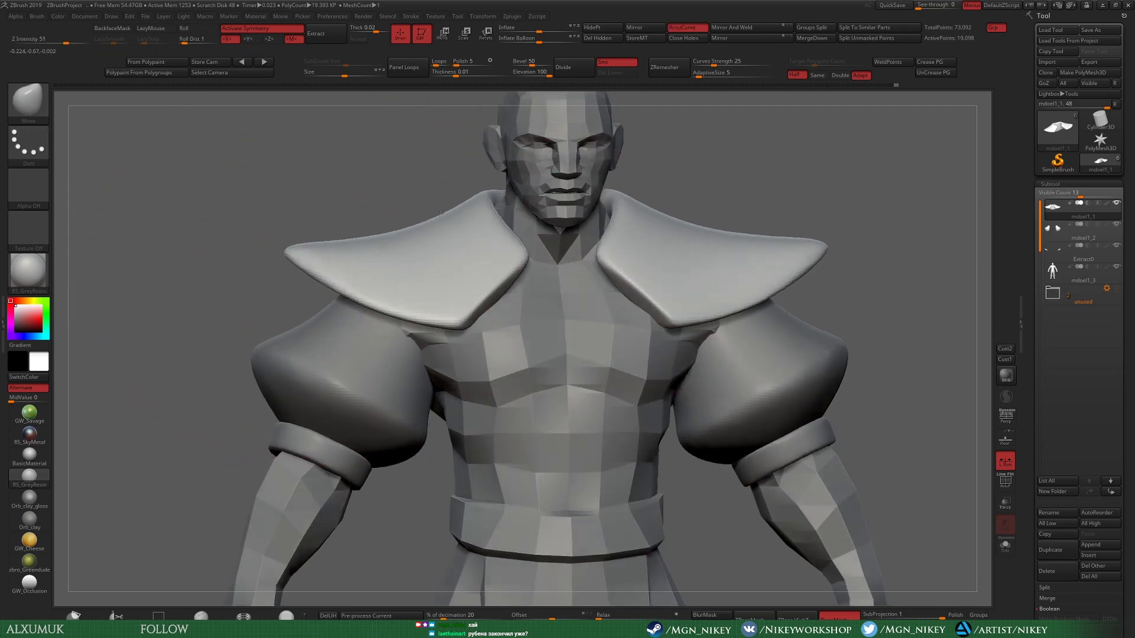
mouse_move(450, 313)
right_down()
mouse_move(375, 182)
mouse_move(532, 296)
mouse_move(578, 252)
right_up()
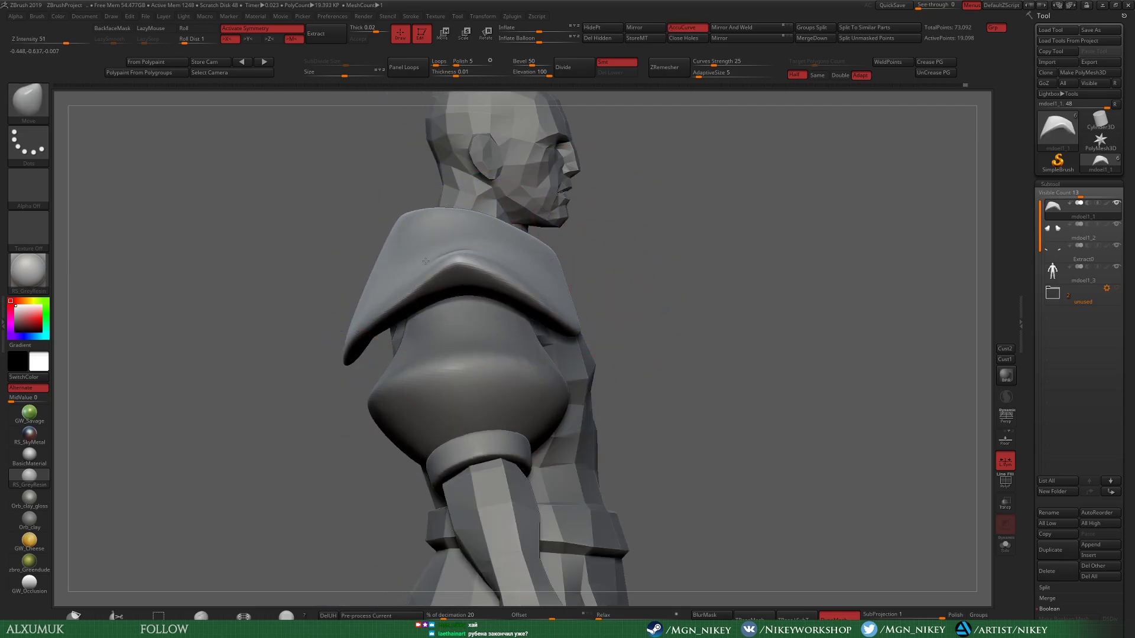
mouse_move(582, 273)
right_down()
mouse_move(694, 306)
mouse_move(650, 414)
right_up()
Step: Check the pads from three-quarter and straight back views, then reselect the shoulder-pad subtool
alt+click(614, 520)
alt+right_drag(614, 520, 530, 290)
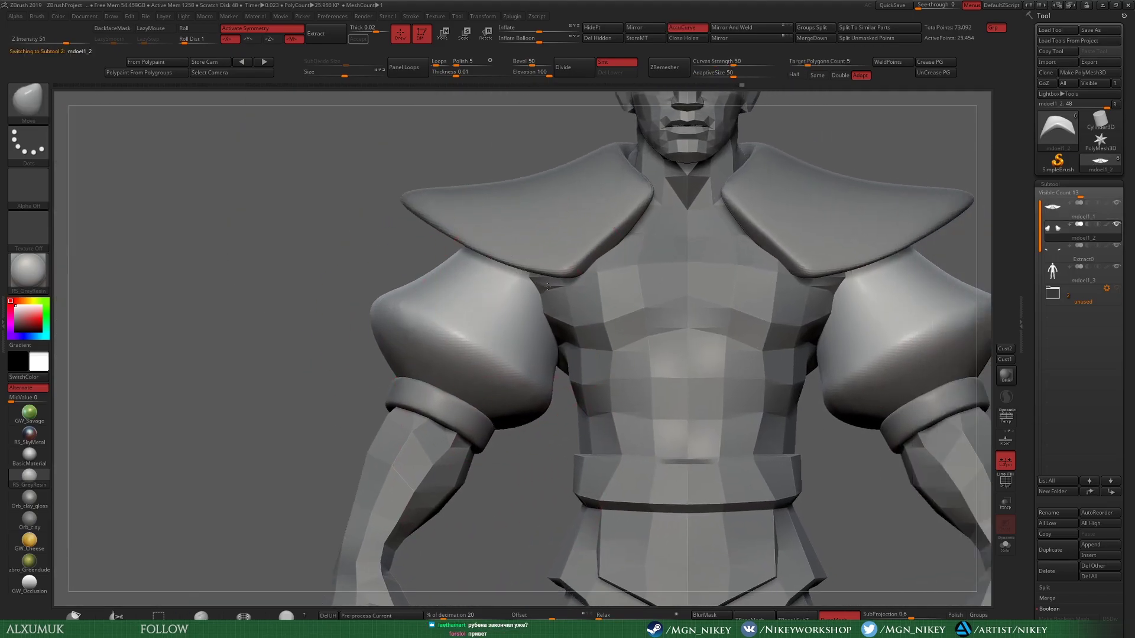
right_drag(515, 486, 459, 273)
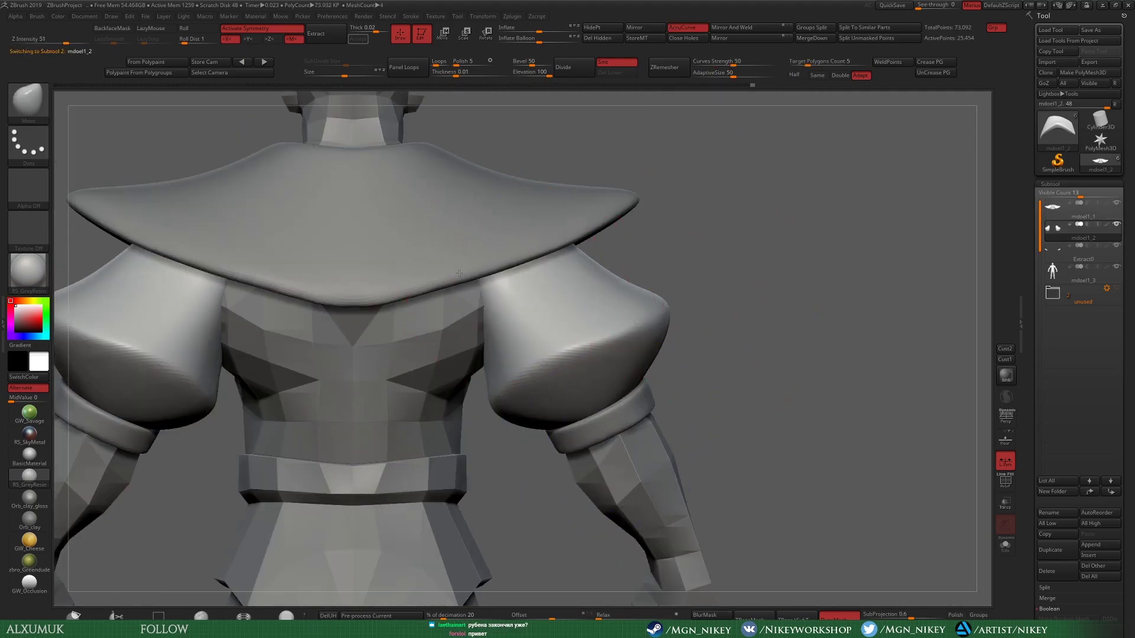
mouse_move(768, 271)
right_down()
mouse_move(755, 254)
mouse_move(409, 343)
right_up()
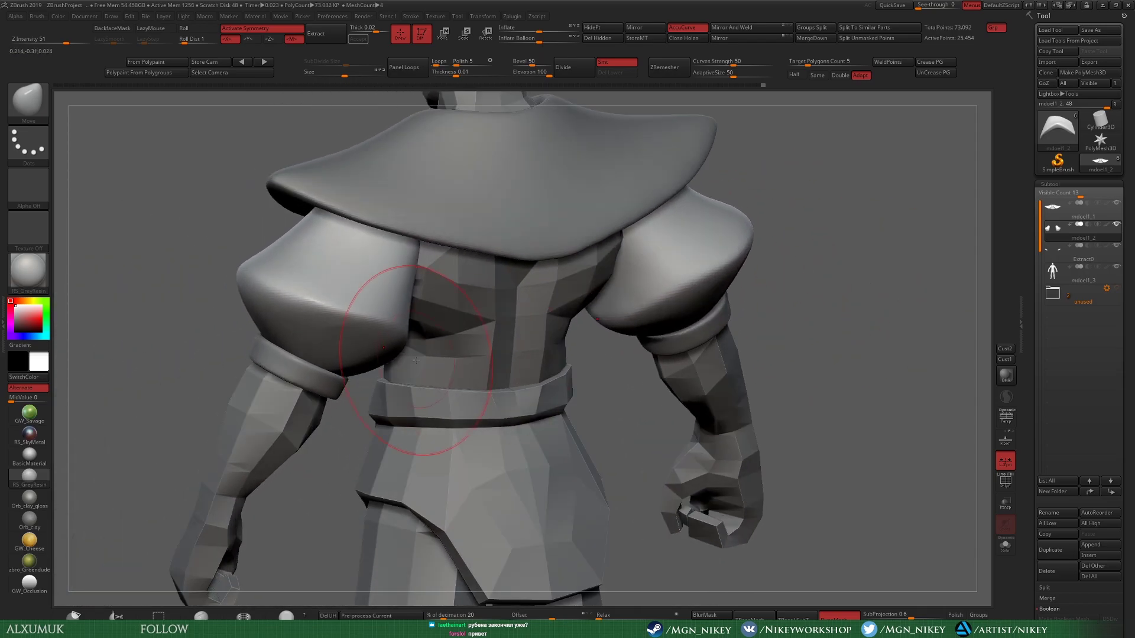
ctrl+drag(409, 342, 432, 313)
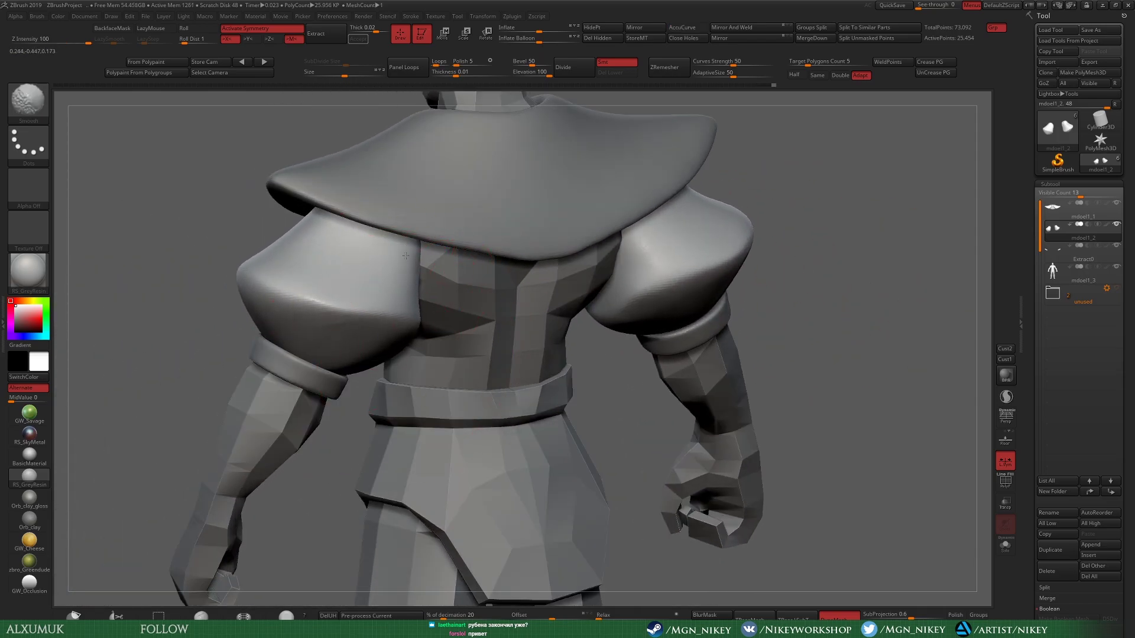
right_drag(394, 312, 316, 300)
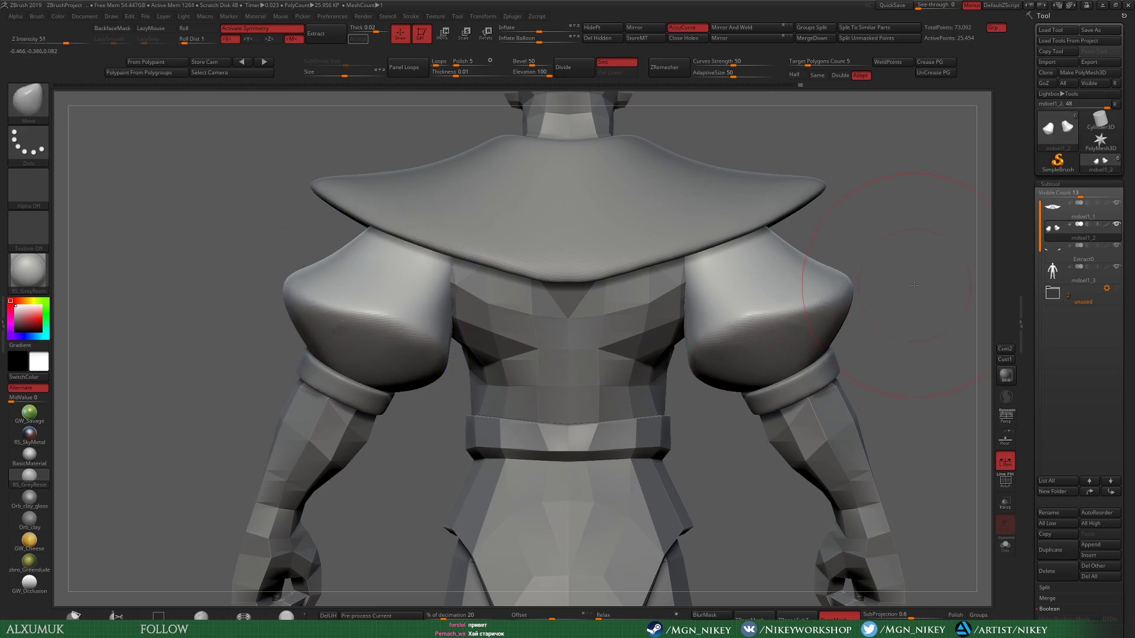
alt+right_drag(914, 285, 565, 325)
alt+click(565, 325)
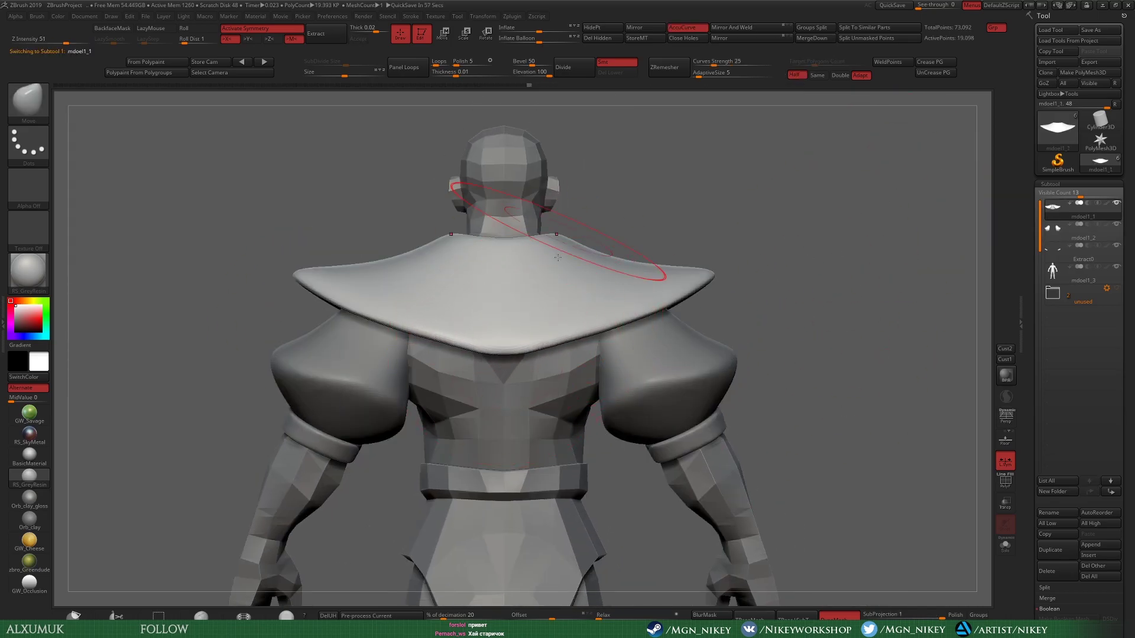
Step: Inspect the shoulder pads from back, side and front, then Alt-click to select the mdoel1_3 body
right_drag(781, 297, 793, 227)
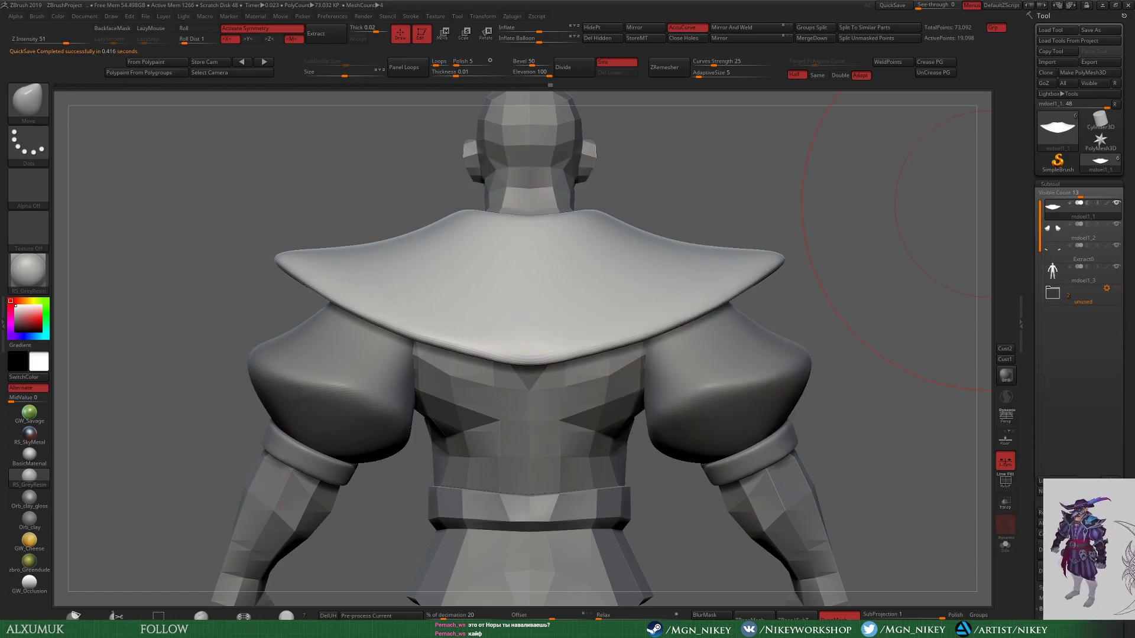
drag(867, 211, 480, 308)
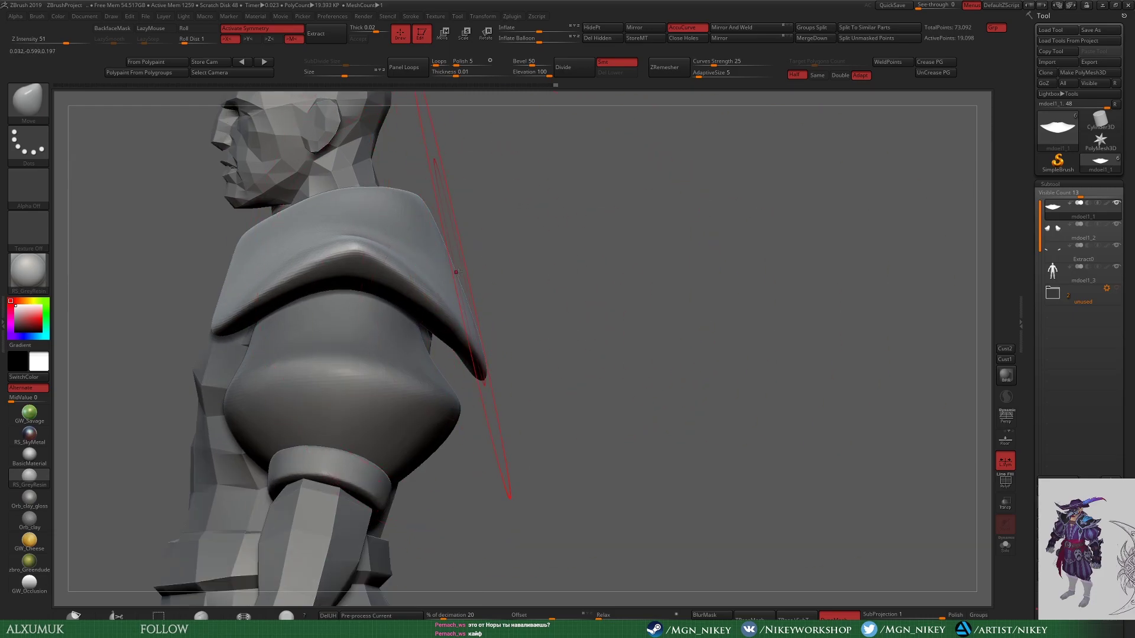
mouse_move(404, 200)
mouse_down()
mouse_move(481, 317)
mouse_move(654, 317)
mouse_move(765, 400)
mouse_move(796, 318)
mouse_up()
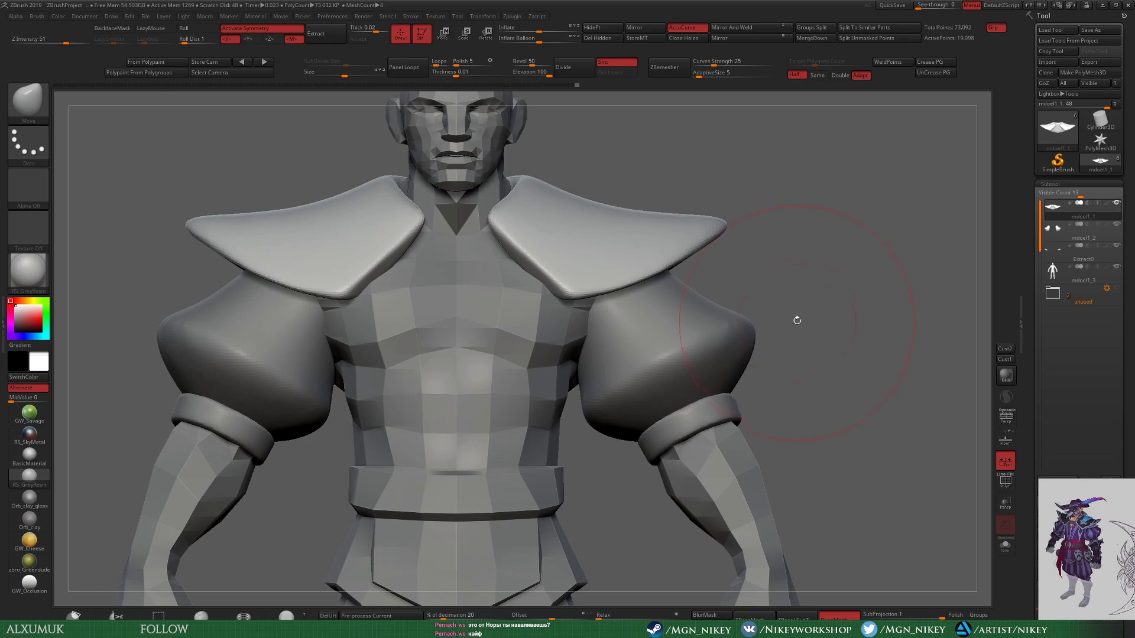
alt+click(532, 378)
mouse_move(532, 379)
alt+mouse_down()
mouse_move(597, 471)
mouse_move(600, 357)
alt+mouse_up()
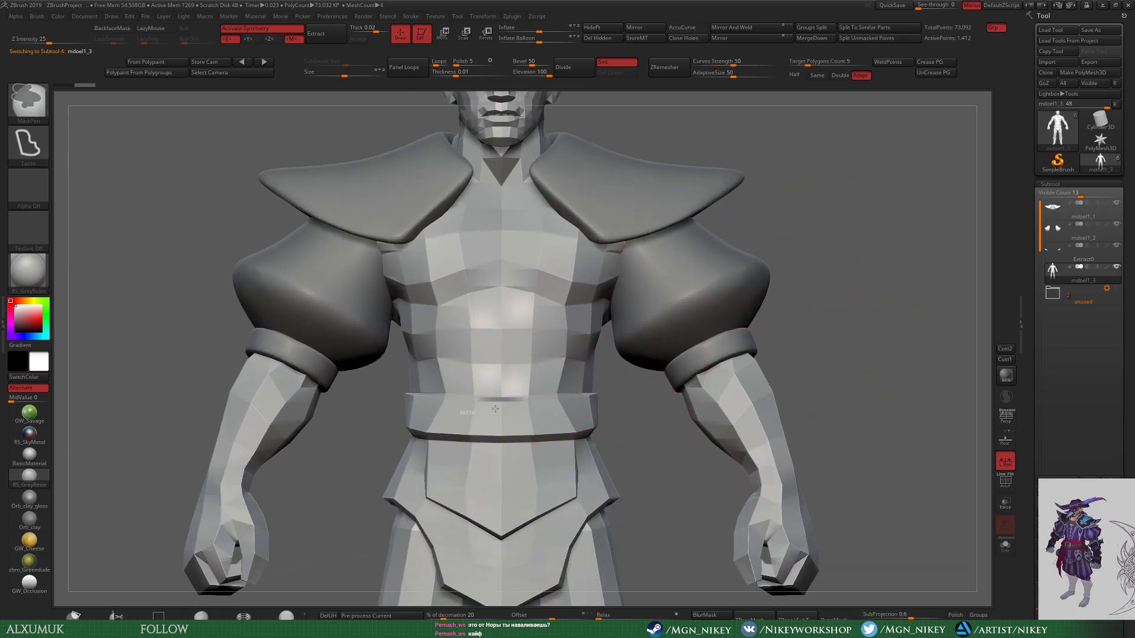
Step: Mask the chest and shoulders, extract a thin Extract2 vest shell, and view it with Polyframe
mouse_move(495, 409)
alt+mouse_down()
mouse_move(616, 393)
mouse_move(626, 378)
mouse_move(650, 390)
mouse_move(532, 284)
alt+mouse_up()
key(alt+s)
mouse_move(798, 260)
mouse_down()
mouse_move(625, 262)
mouse_move(770, 236)
mouse_move(673, 367)
mouse_up()
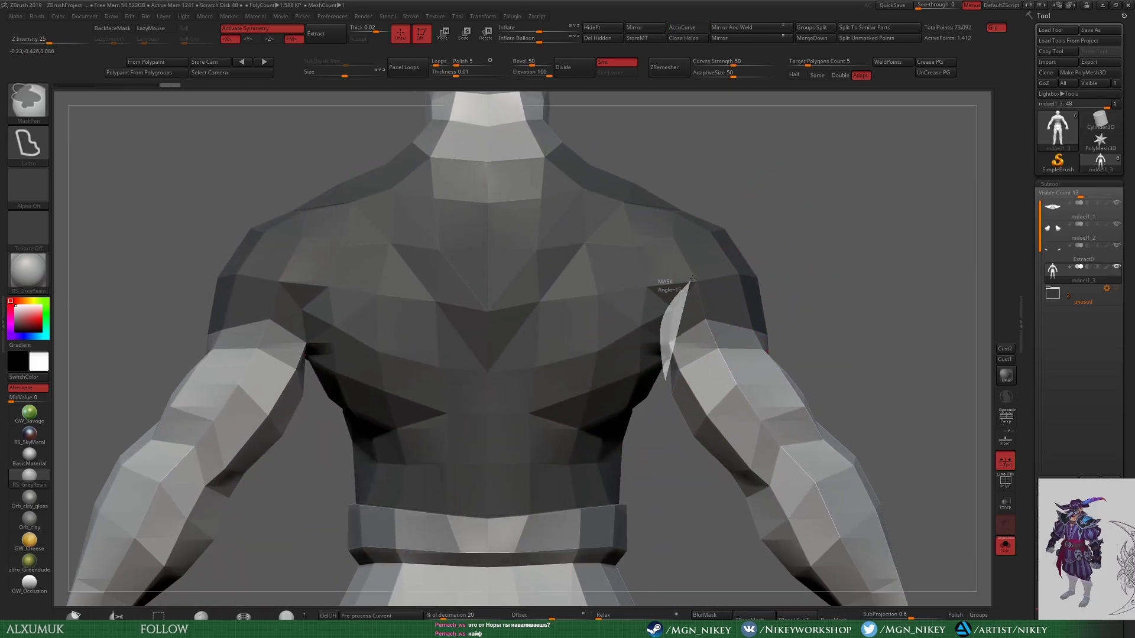
click(331, 34)
drag(377, 31, 376, 32)
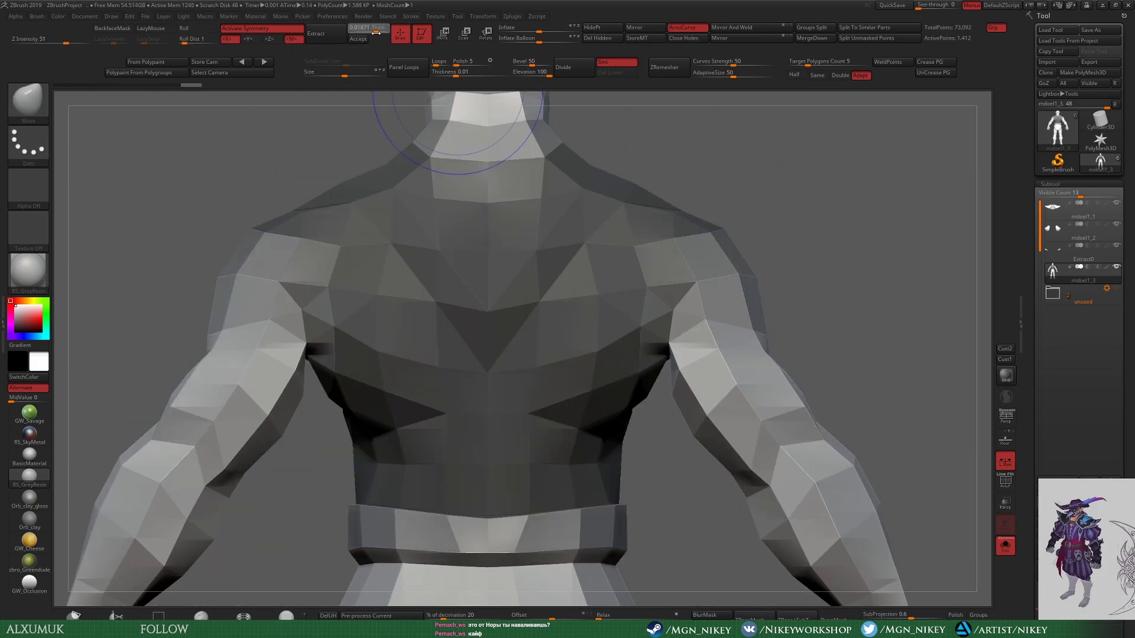
click(358, 37)
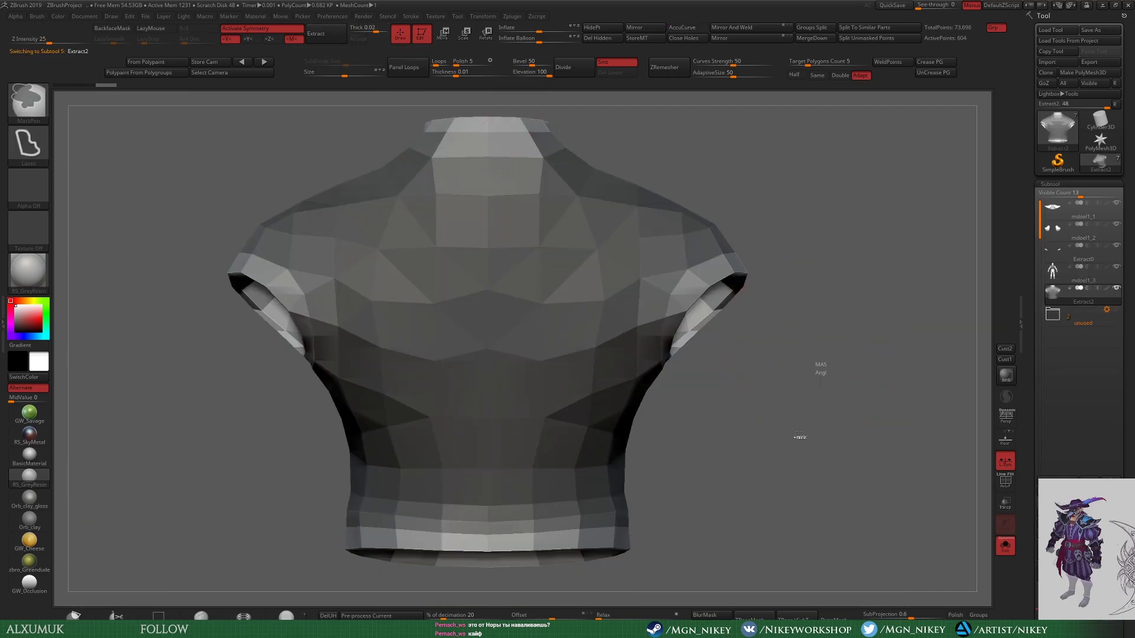
key(shift+f)
mouse_move(613, 337)
mouse_down()
mouse_move(831, 317)
mouse_move(518, 101)
mouse_up()
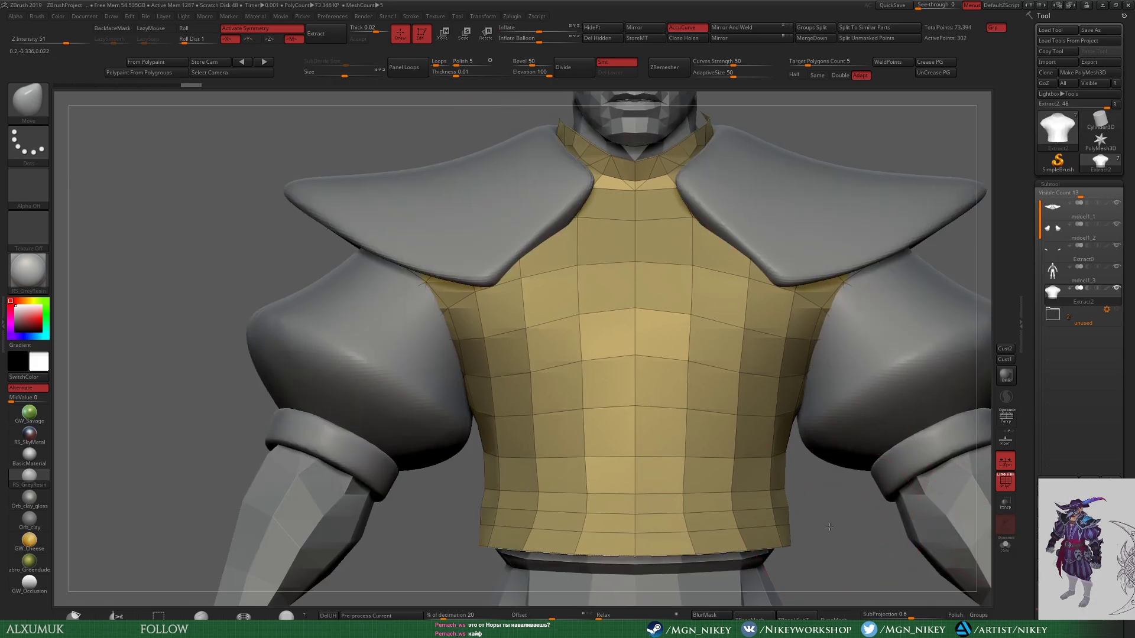
Step: Subdivide Extract2 to high resolution with Ctrl+D and turn Polyframe off
key(f)
ctrl+right_drag(829, 527, 743, 480)
key(ctrl+d)
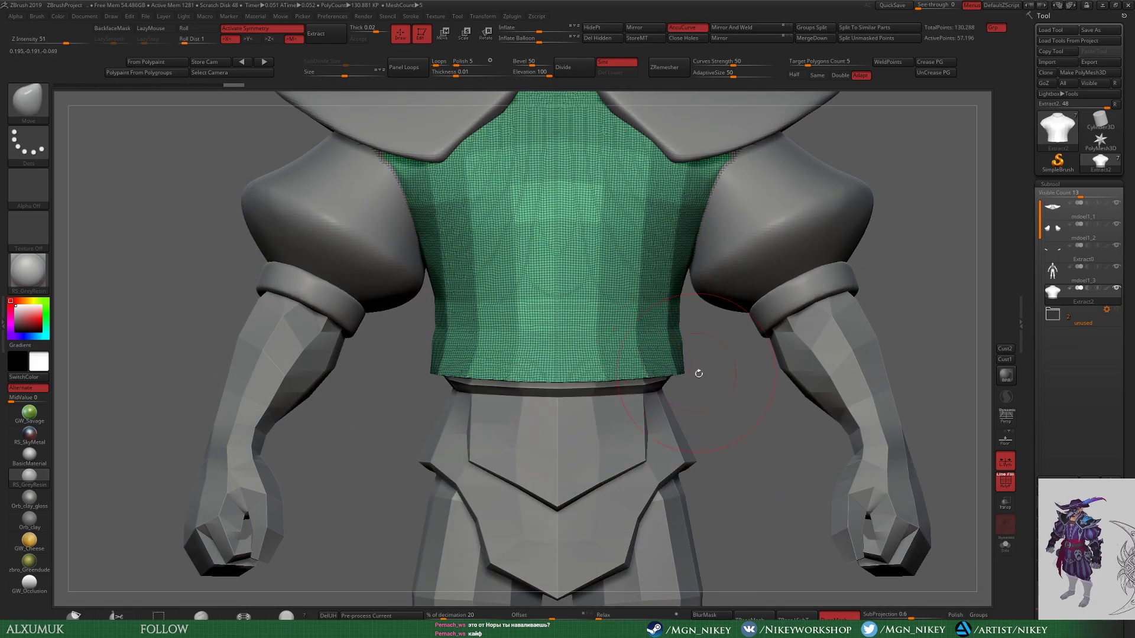
ctrl+right_drag(699, 373, 710, 525)
key(ctrl+z)
key(ctrl+d)
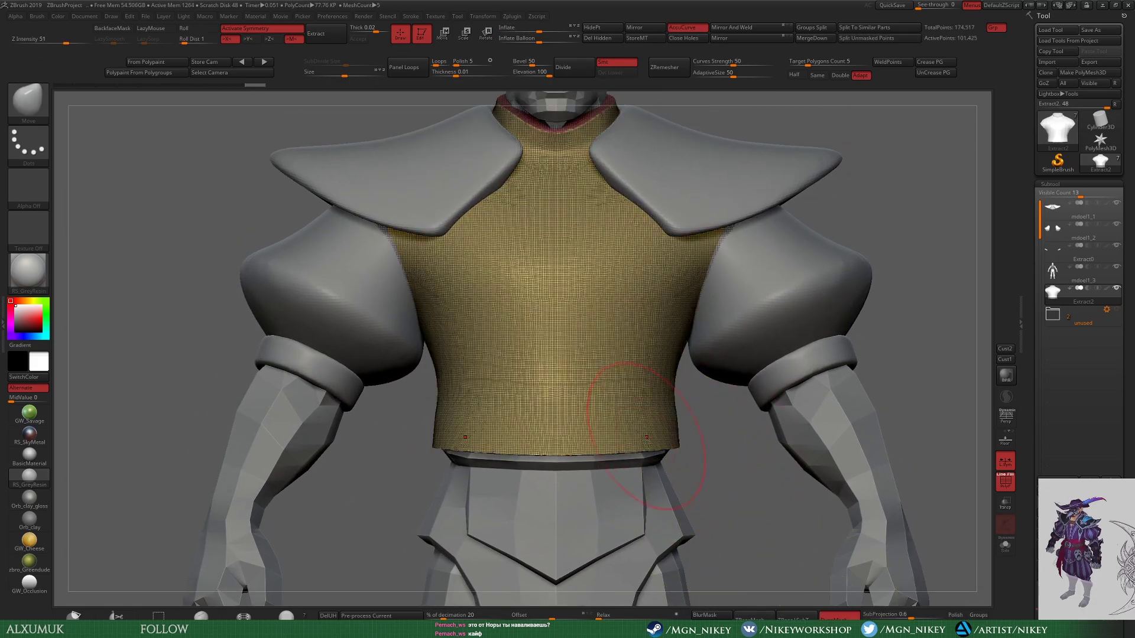
key(shift+f)
key(shift+f)
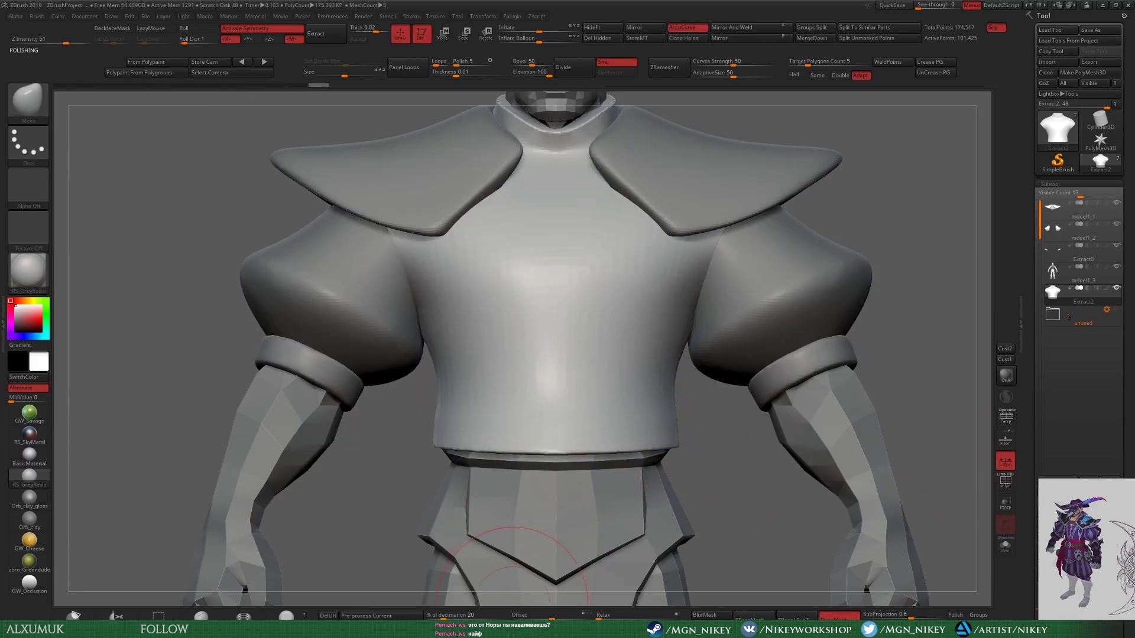
Step: Toggle Solo on the vest shell and inspect it around the shoulder and arm
ctrl+right_drag(513, 591, 691, 294)
key(ctrl+shift+s)
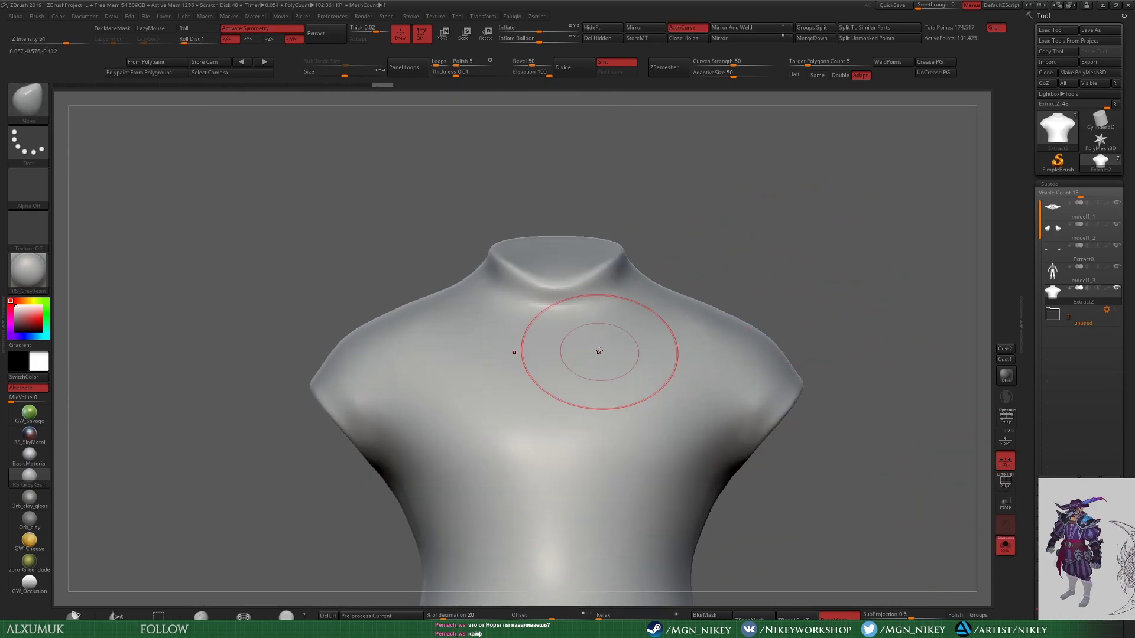
key(ctrl+shift+s)
right_drag(676, 296, 703, 440)
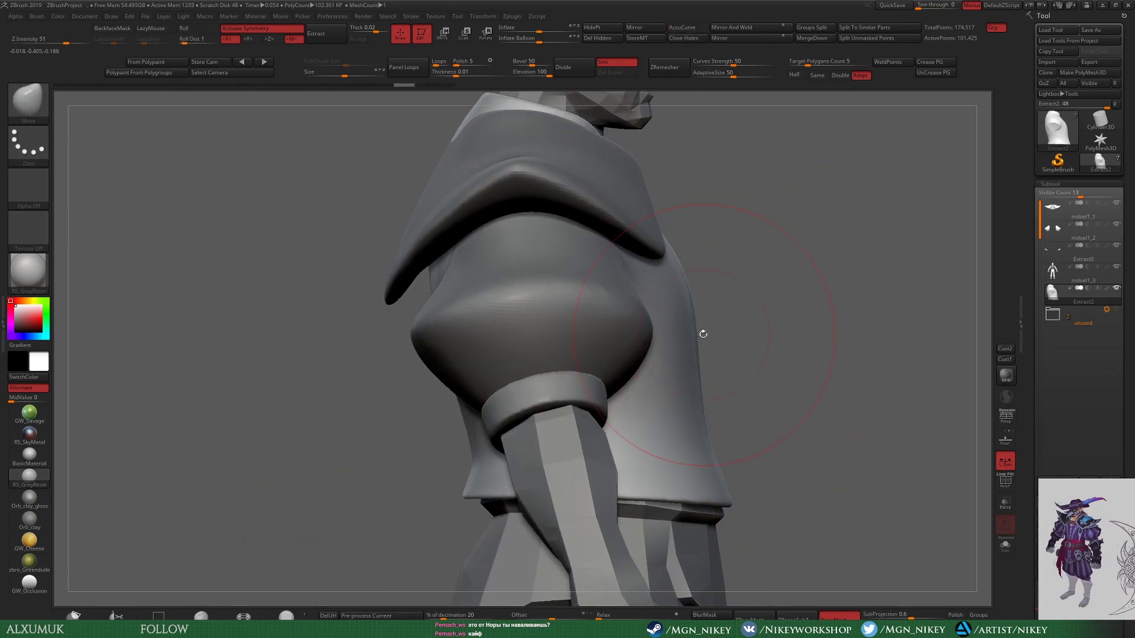
right_drag(695, 340, 695, 371)
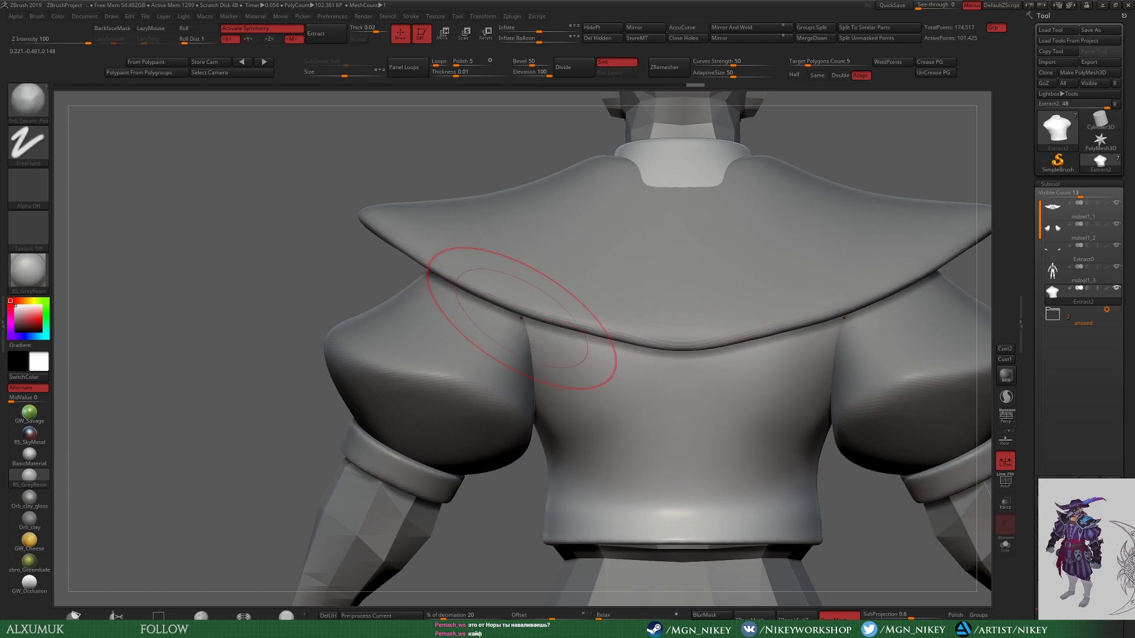
Step: Restore the figure, hide two other pieces, and inspect the torso from front, back and side
right_drag(452, 297, 532, 307)
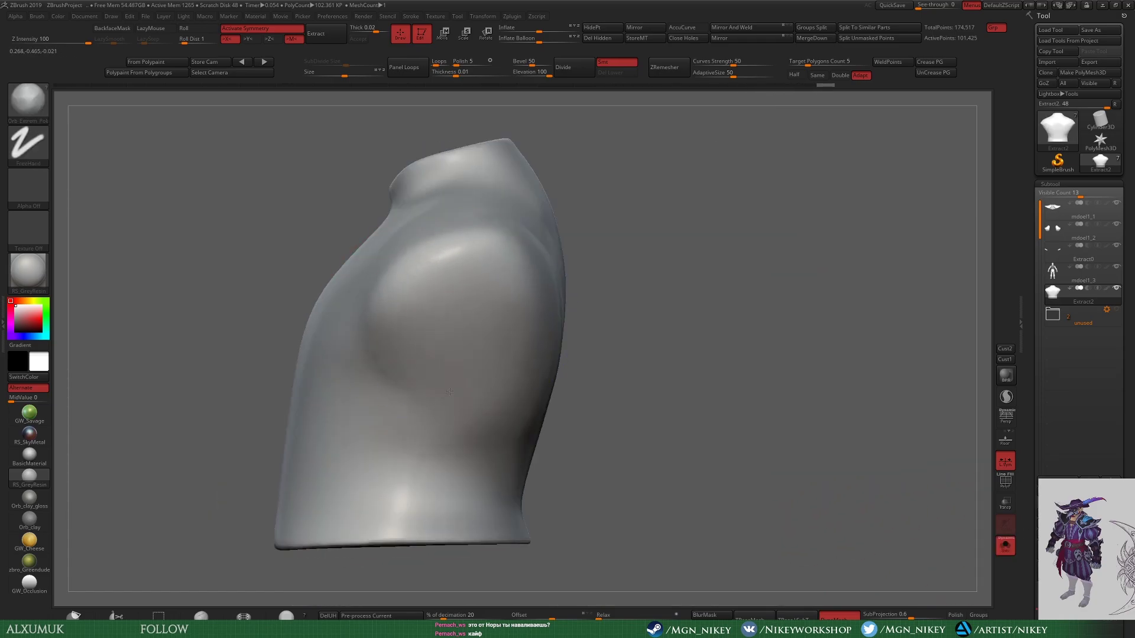
click(1005, 545)
click(1116, 224)
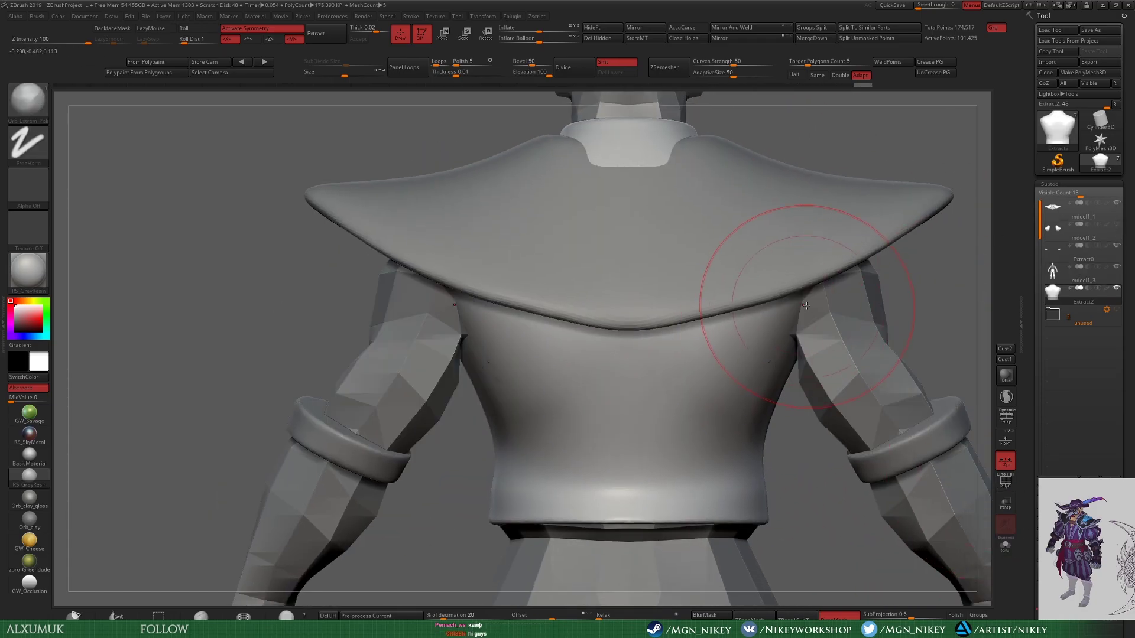
click(1115, 203)
right_drag(532, 307, 739, 331)
key(space)
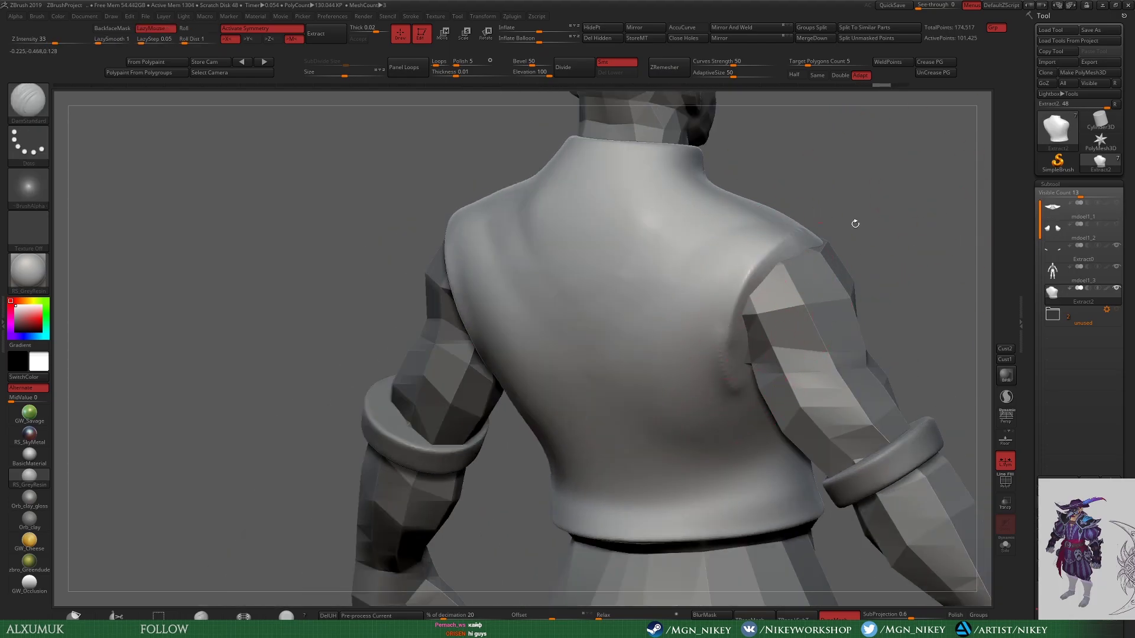
mouse_move(853, 221)
right_down()
mouse_move(738, 303)
mouse_move(753, 291)
mouse_move(722, 355)
right_up()
mouse_move(793, 393)
right_down()
mouse_move(707, 297)
mouse_move(623, 335)
right_up()
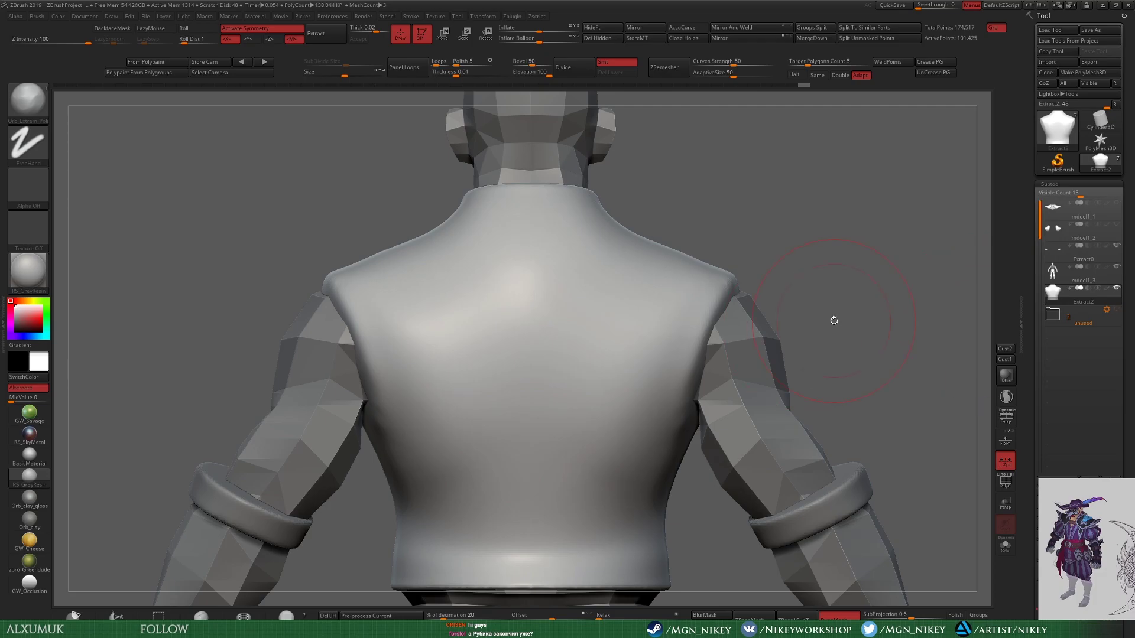
mouse_move(834, 320)
mouse_down()
mouse_move(816, 302)
mouse_move(782, 357)
mouse_move(975, 358)
mouse_up()
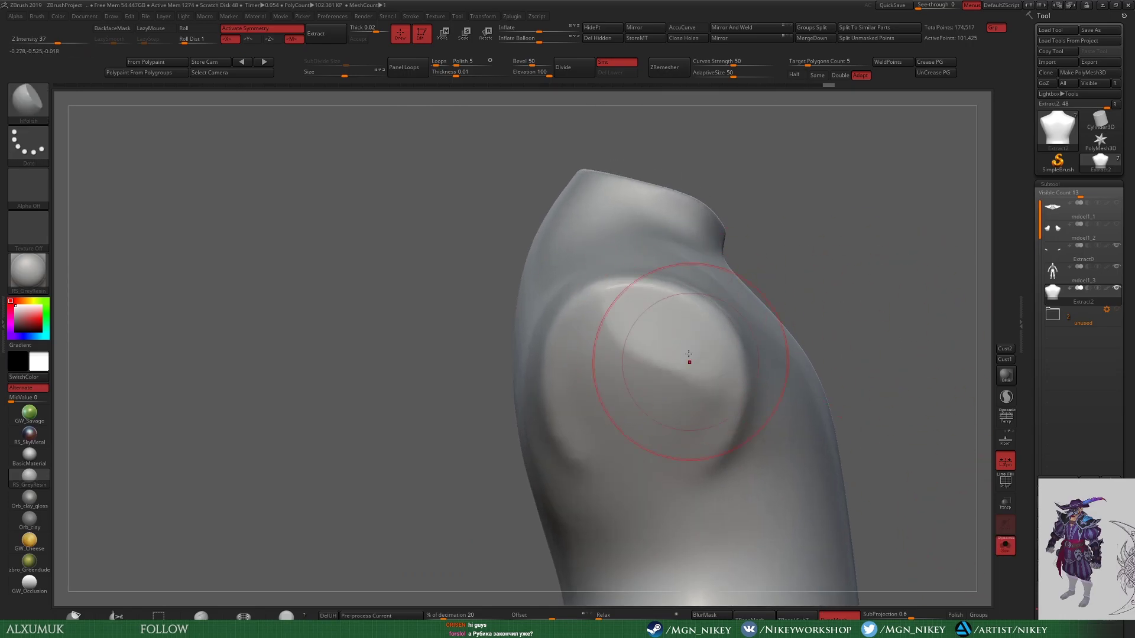
Step: Polish the shoulder bulge, select the shoulder pads with the Move brush, and check the chest
drag(692, 364, 638, 385)
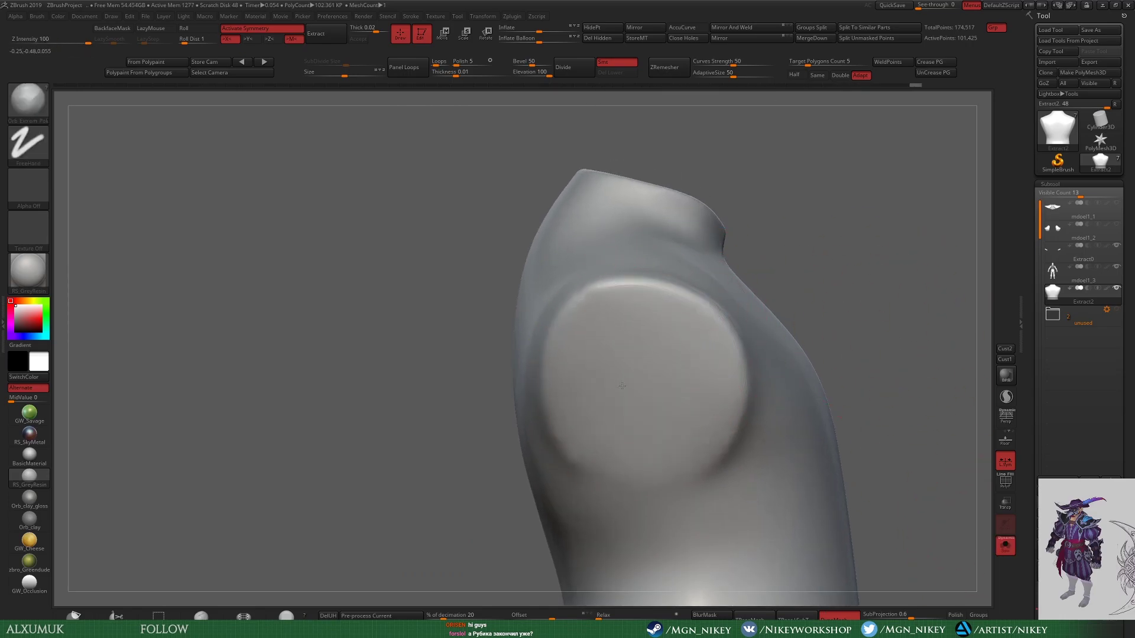
key(f)
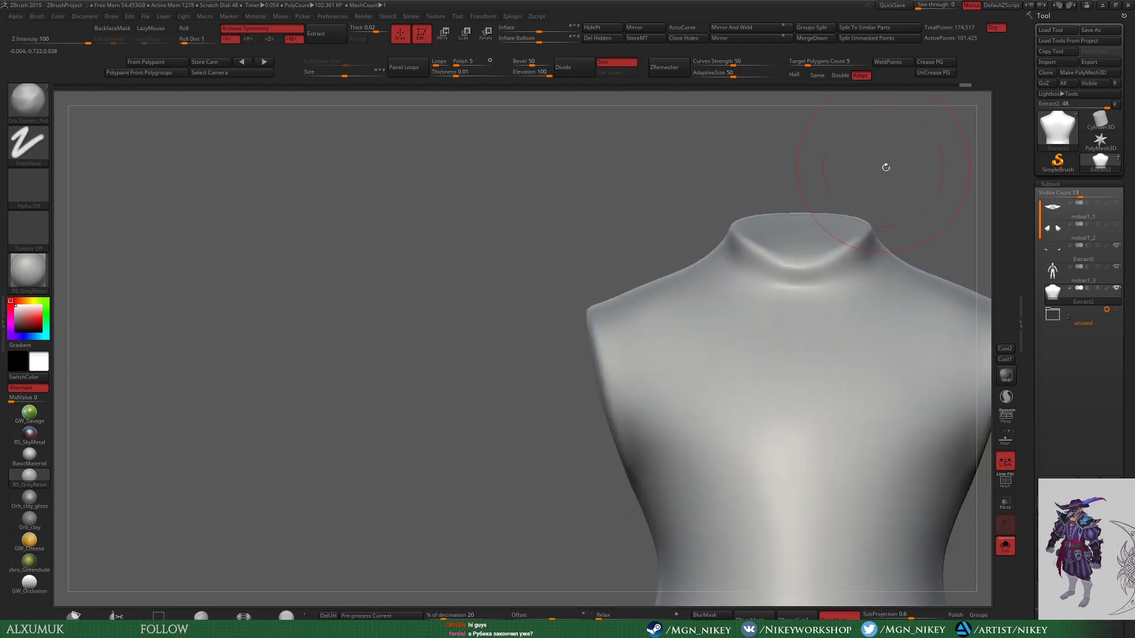
alt+drag(884, 167, 901, 226)
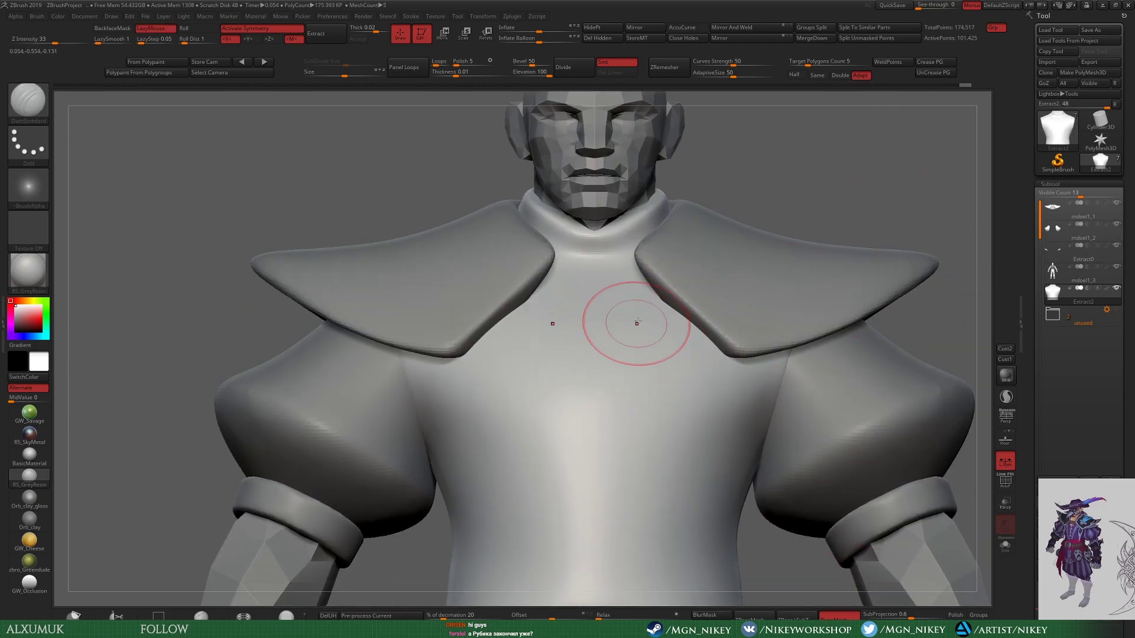
alt+click(645, 278)
key(b)
key(m)
key(v)
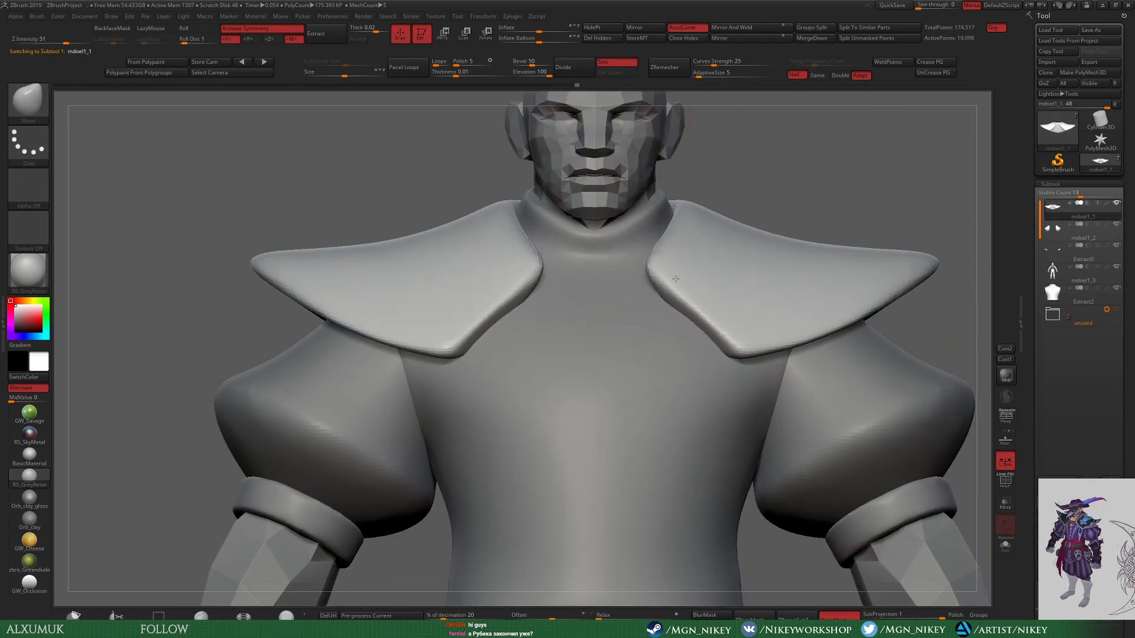
drag(659, 258, 786, 240)
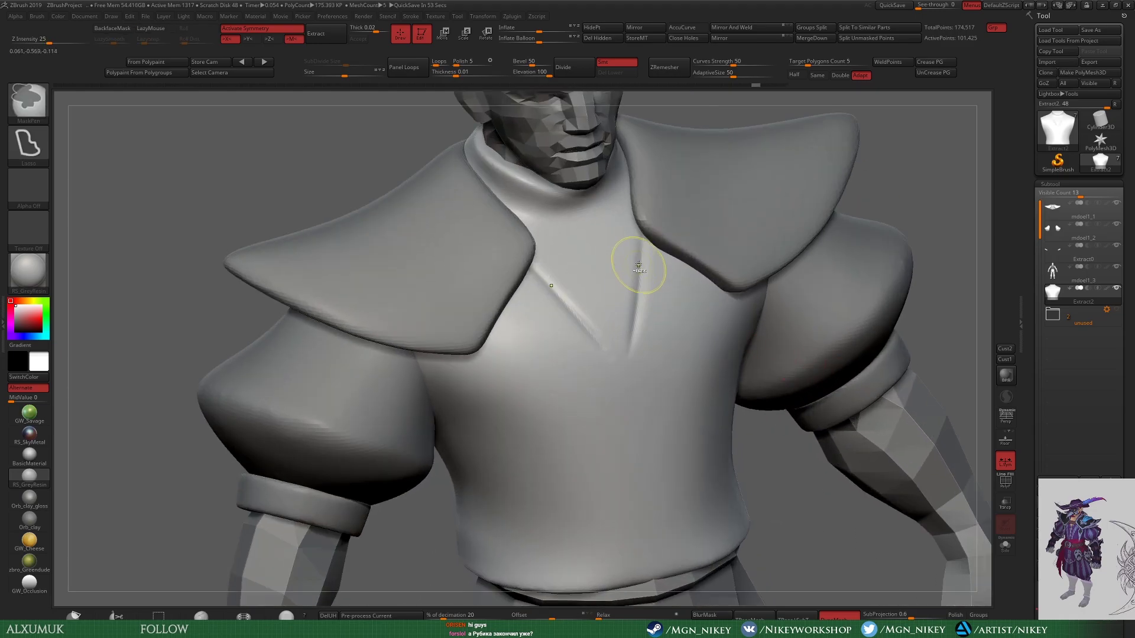
shift+right_drag(638, 243, 648, 305)
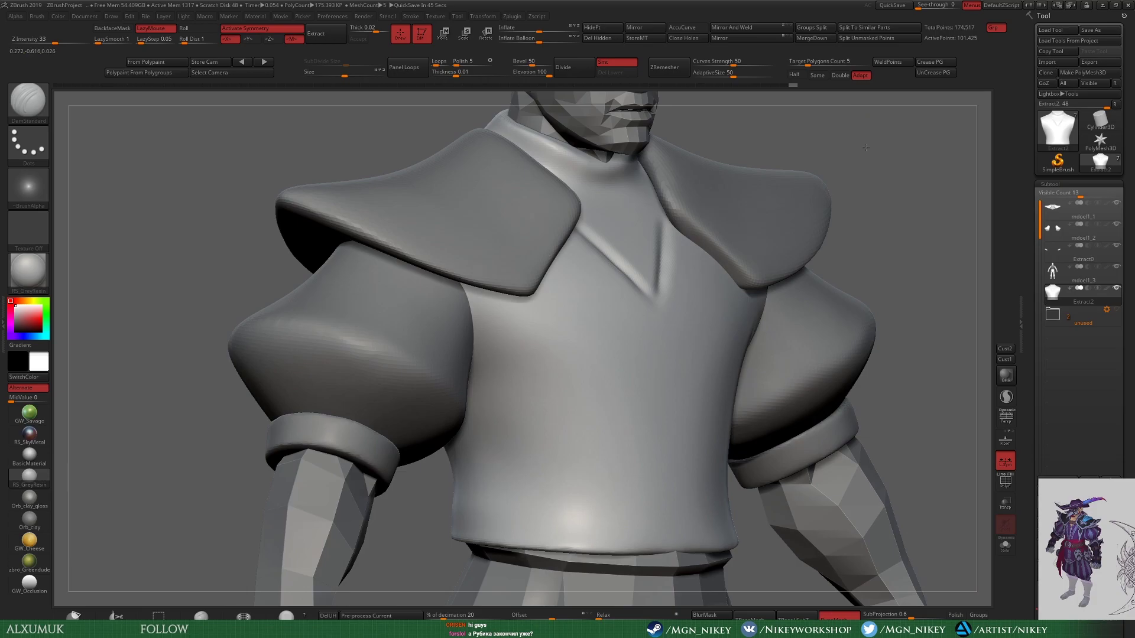
mouse_move(815, 220)
right_down()
mouse_move(698, 329)
mouse_move(842, 161)
mouse_move(628, 342)
right_up()
Step: Mask and invert the neck area of the shell, checking the V-neck from several angles
mouse_move(532, 177)
ctrl+mouse_down()
mouse_move(624, 362)
mouse_move(680, 266)
ctrl+mouse_up()
key(ctrl+i)
key(w)
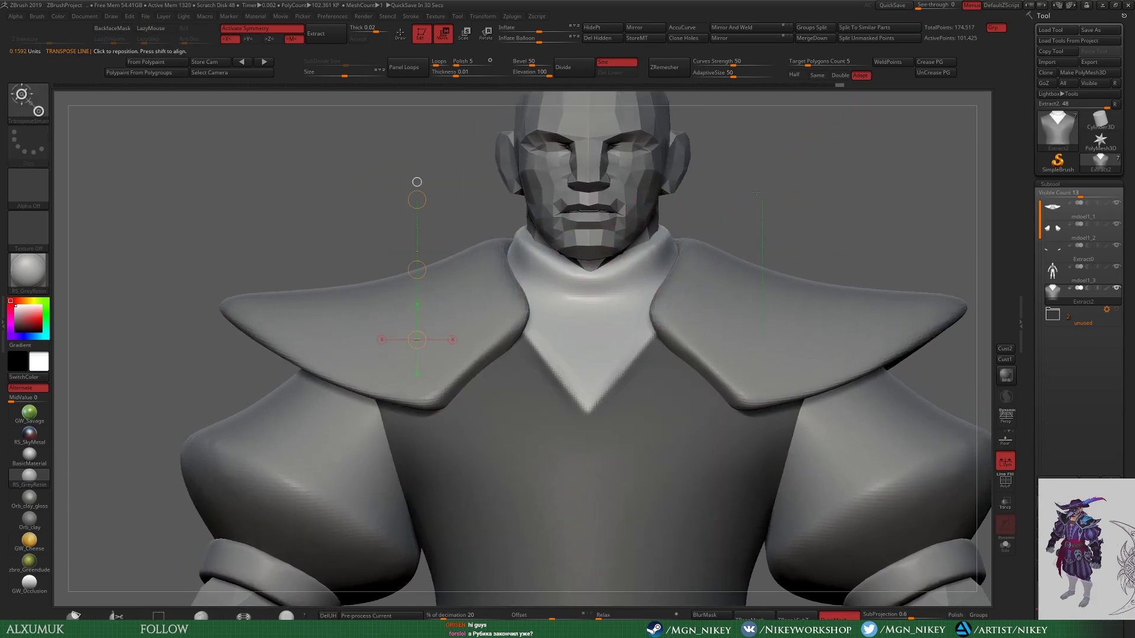
key(q)
mouse_move(756, 192)
right_down()
mouse_move(532, 248)
mouse_move(400, 316)
right_up()
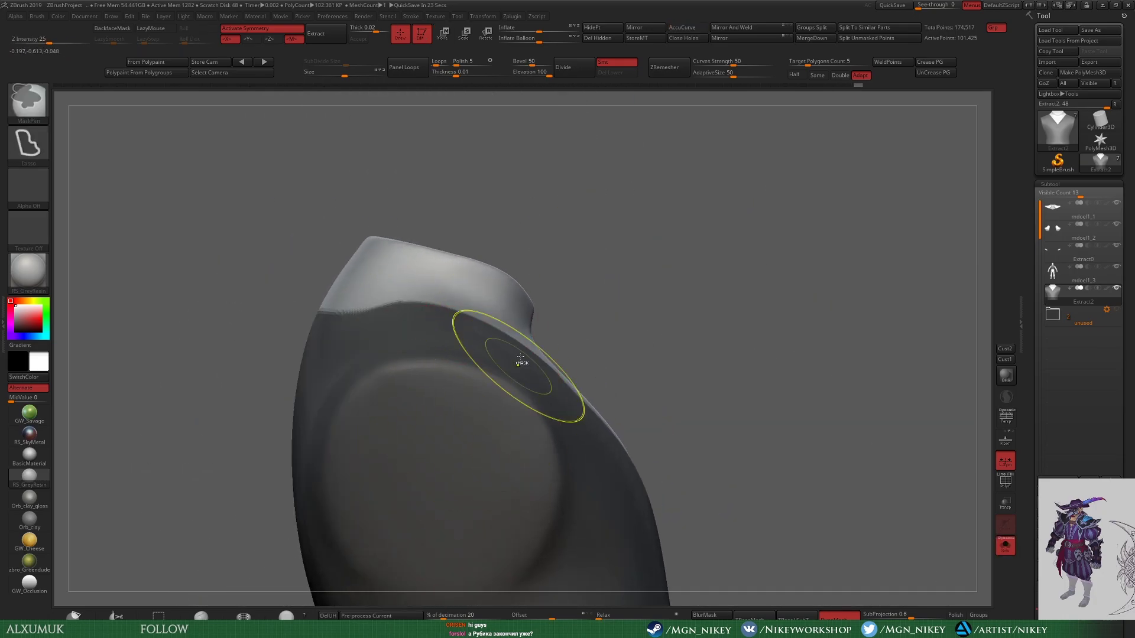
right_drag(555, 239, 484, 218)
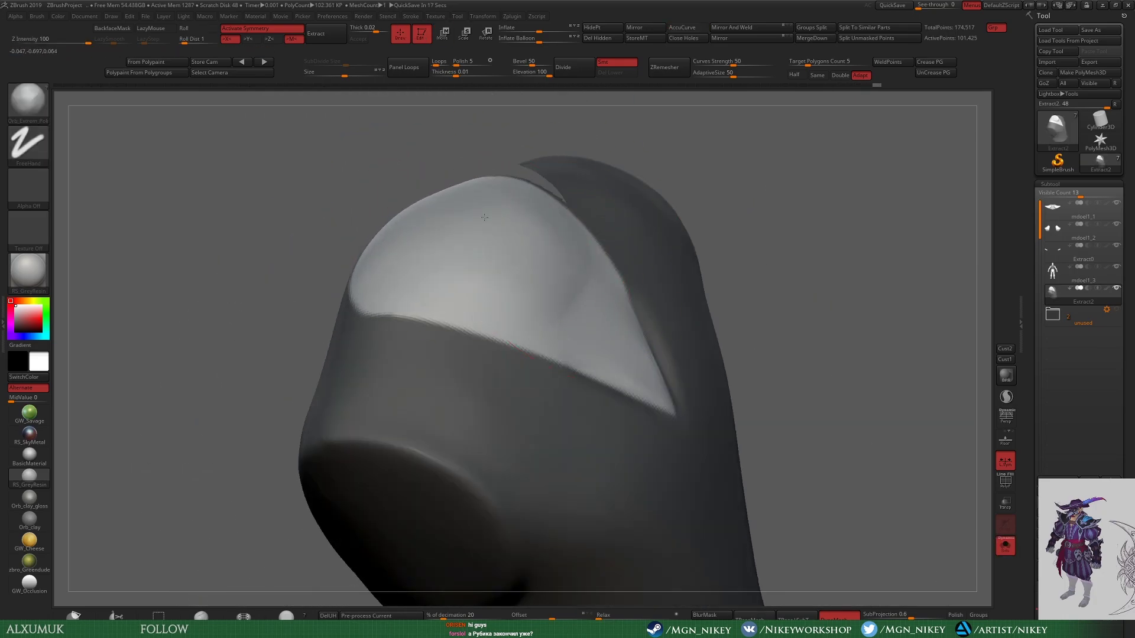
key(w)
right_drag(728, 304, 488, 320)
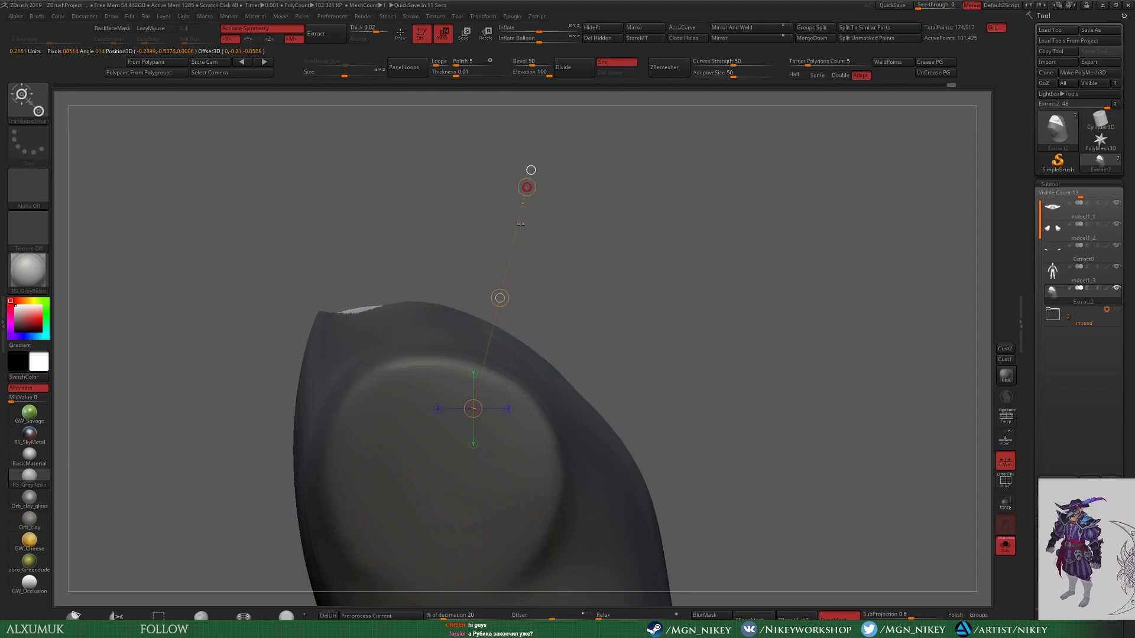
right_drag(520, 225, 609, 301)
right_drag(918, 302, 861, 211)
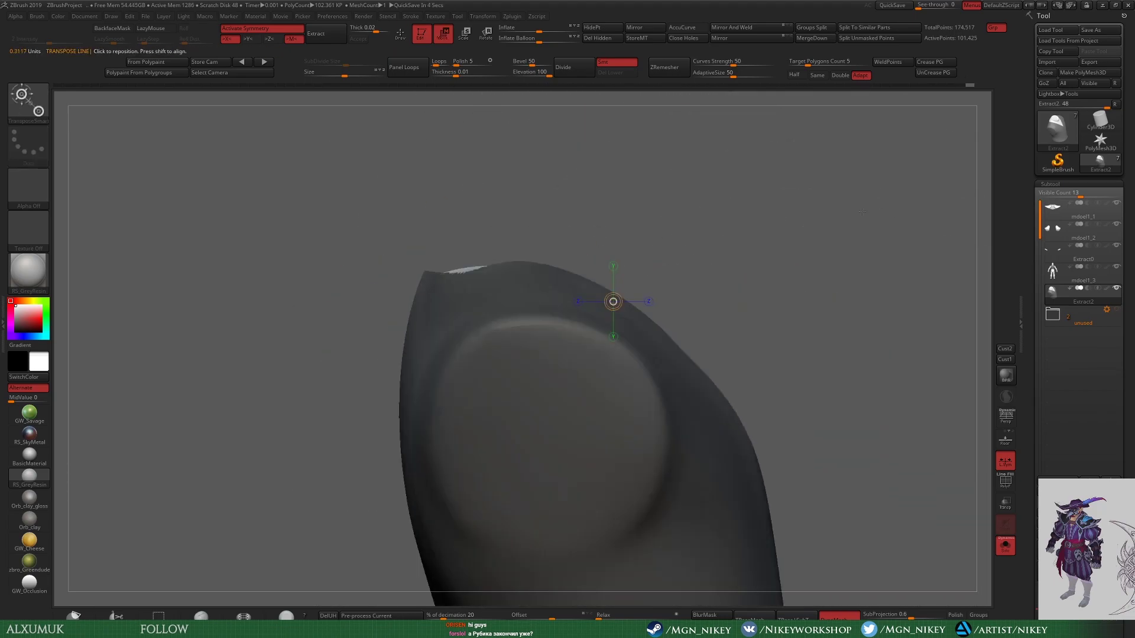
right_drag(803, 295, 595, 123)
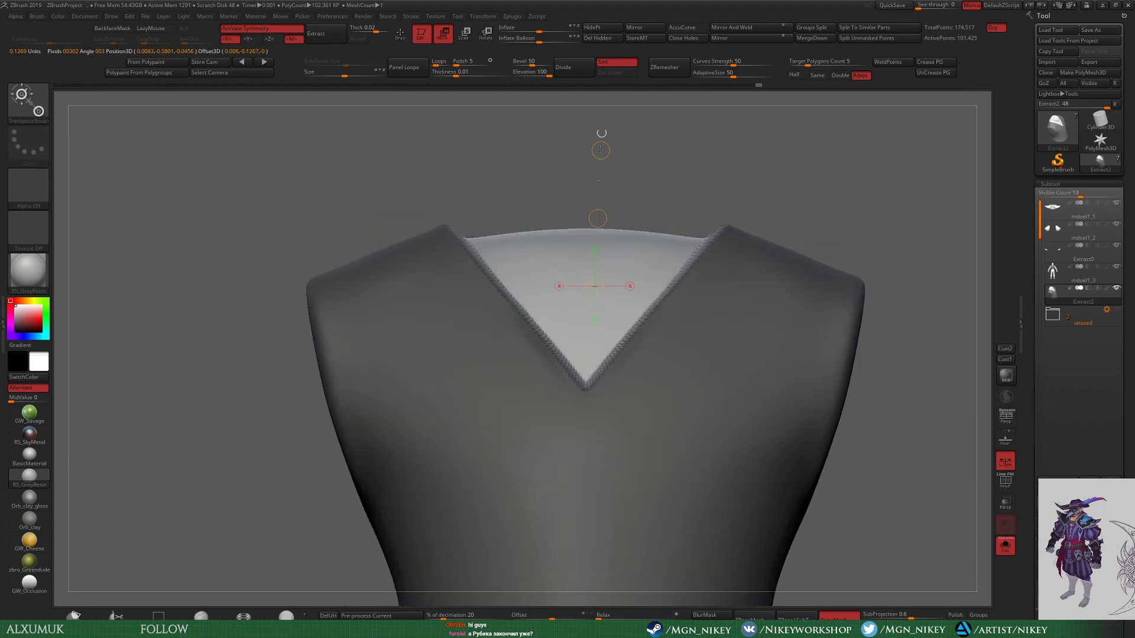
key(q)
Step: Try a low-strength hPolish brush, then return to Move at strength 51 and solo the vest
right_drag(594, 224, 664, 240)
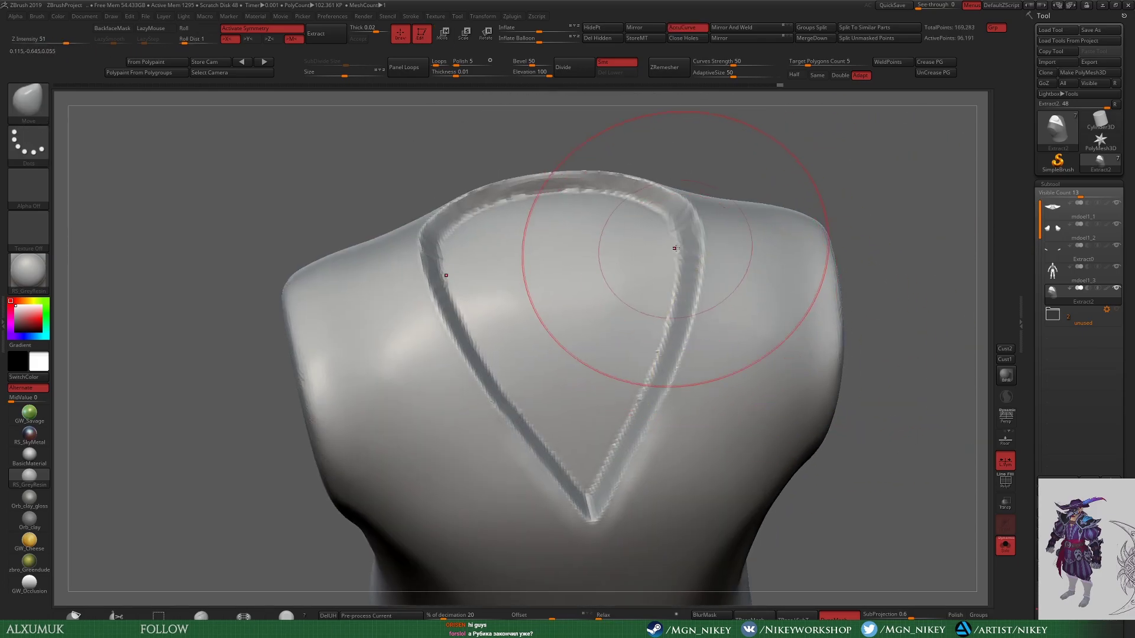
key(b)
key(h)
key(p)
right_drag(747, 266, 574, 474)
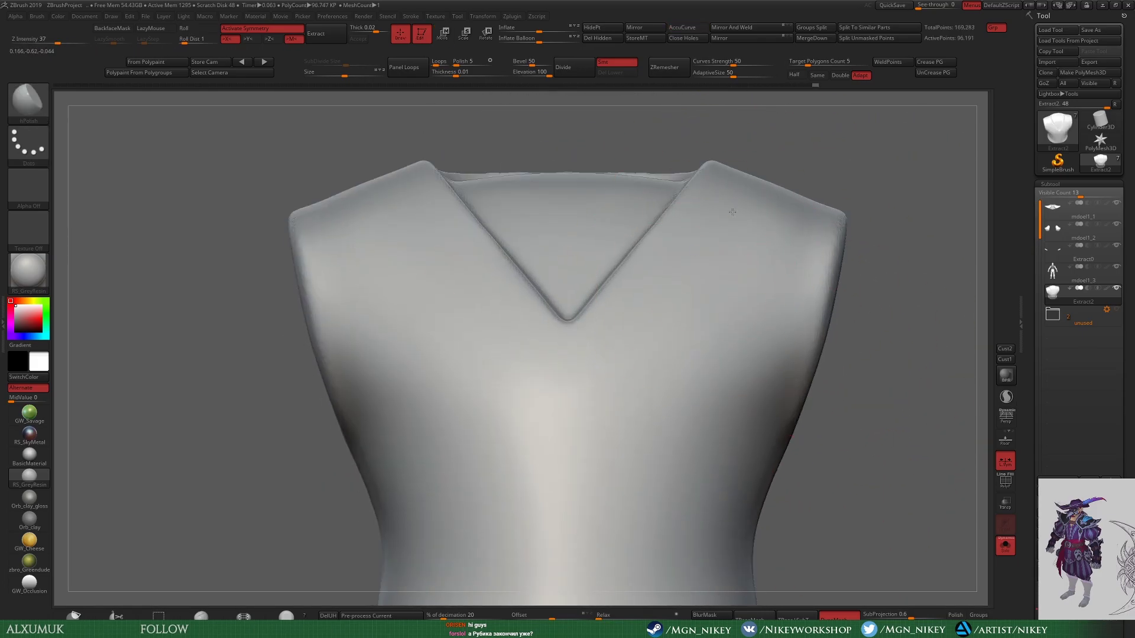
right_drag(671, 541, 807, 378)
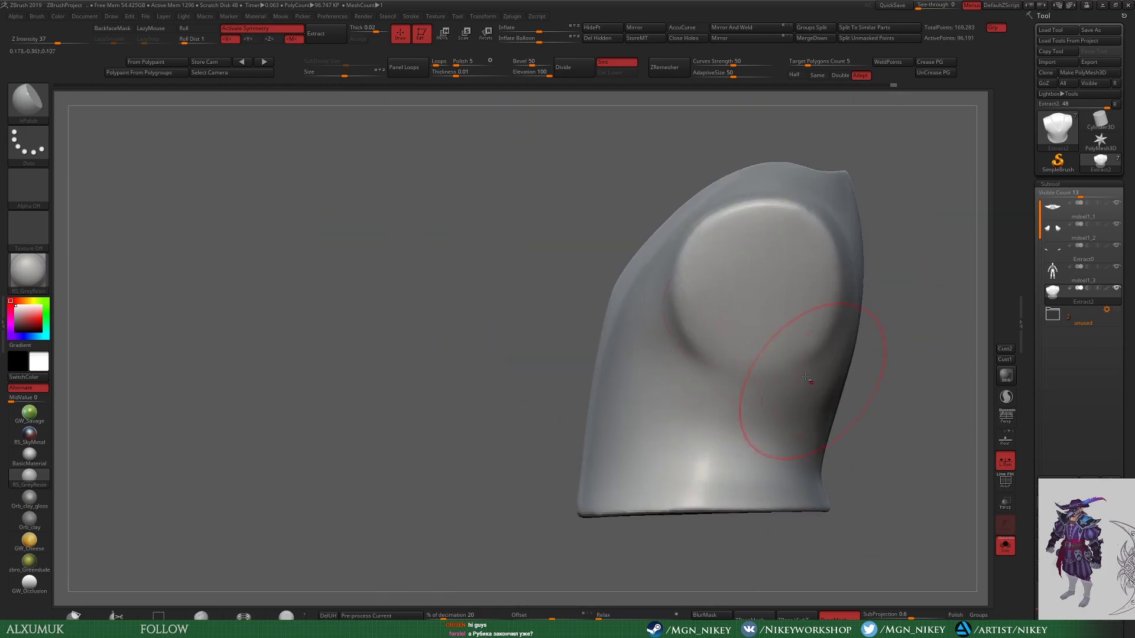
mouse_move(709, 308)
shift+right_down()
mouse_move(679, 354)
mouse_move(709, 266)
shift+right_up()
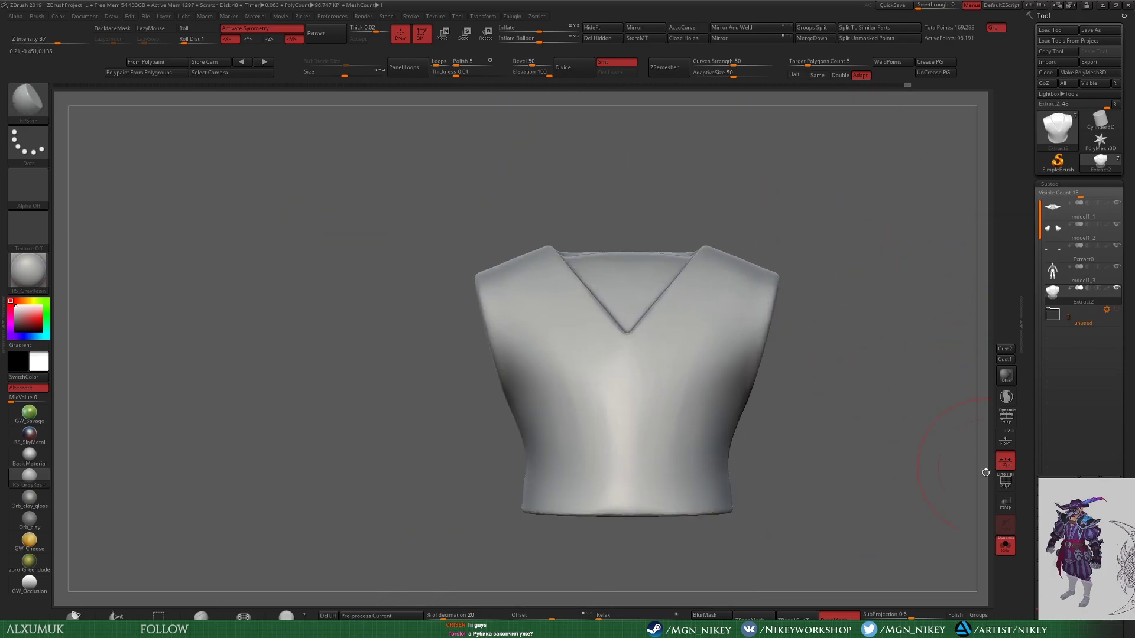
key(b)
key(m)
key(v)
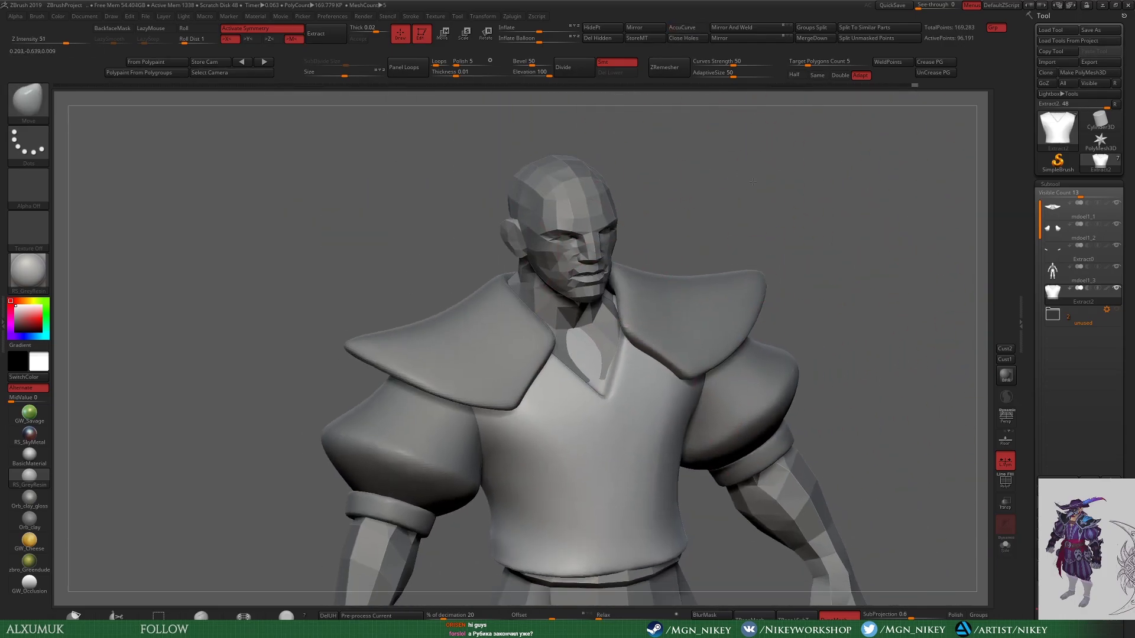
click(1004, 545)
right_drag(680, 355, 591, 265)
Step: Smooth along the DamStandard V-groove into a wider channel, then unsolo and view the side
key(b)
key(d)
key(s)
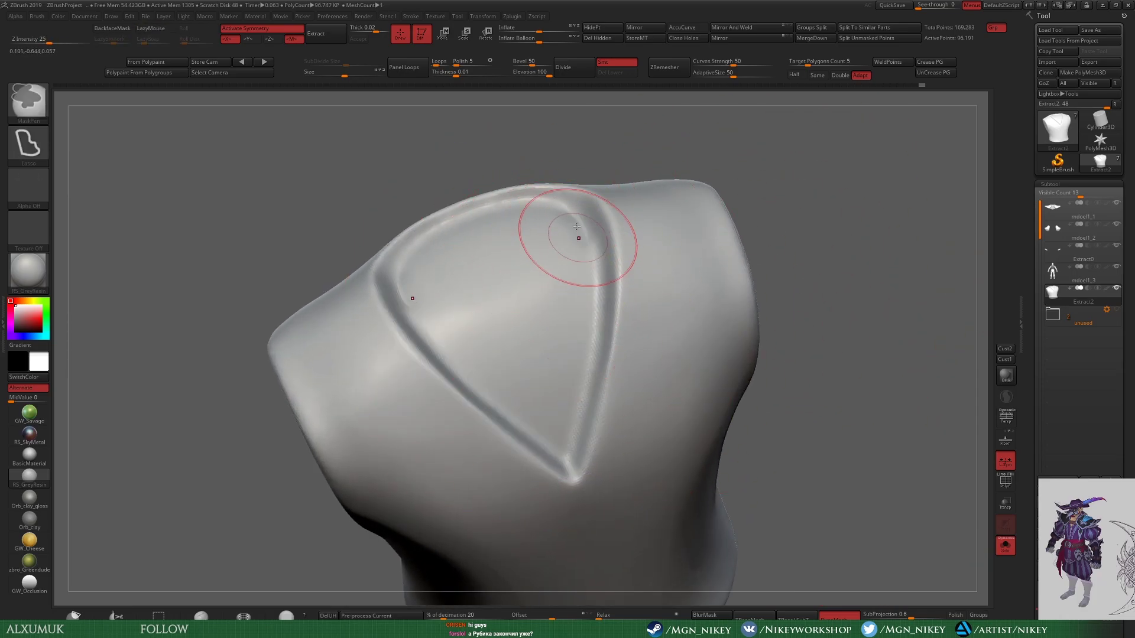
shift+drag(576, 233, 568, 461)
right_drag(567, 461, 467, 241)
shift+drag(467, 241, 405, 317)
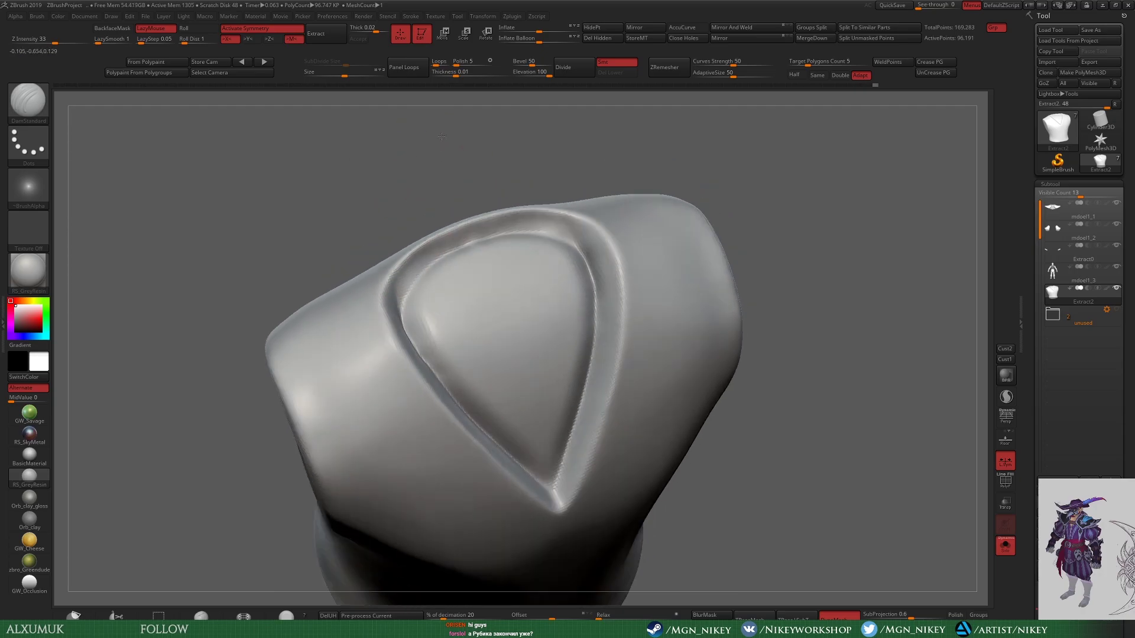
mouse_move(410, 334)
right_down()
mouse_move(479, 335)
mouse_move(513, 473)
right_up()
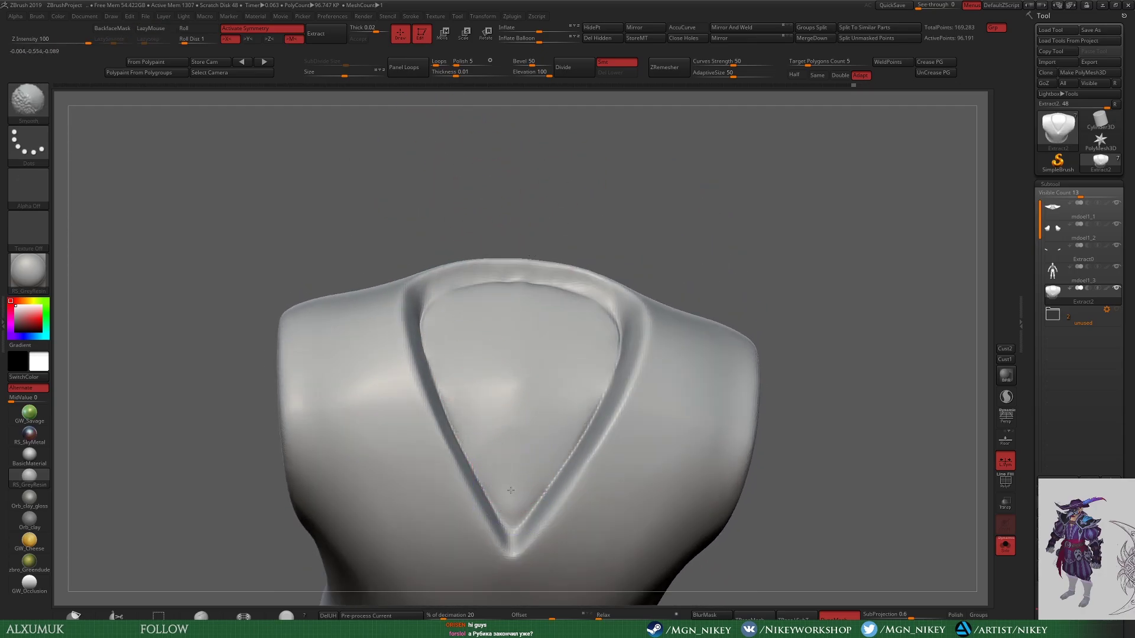
shift+right_drag(510, 490, 633, 215)
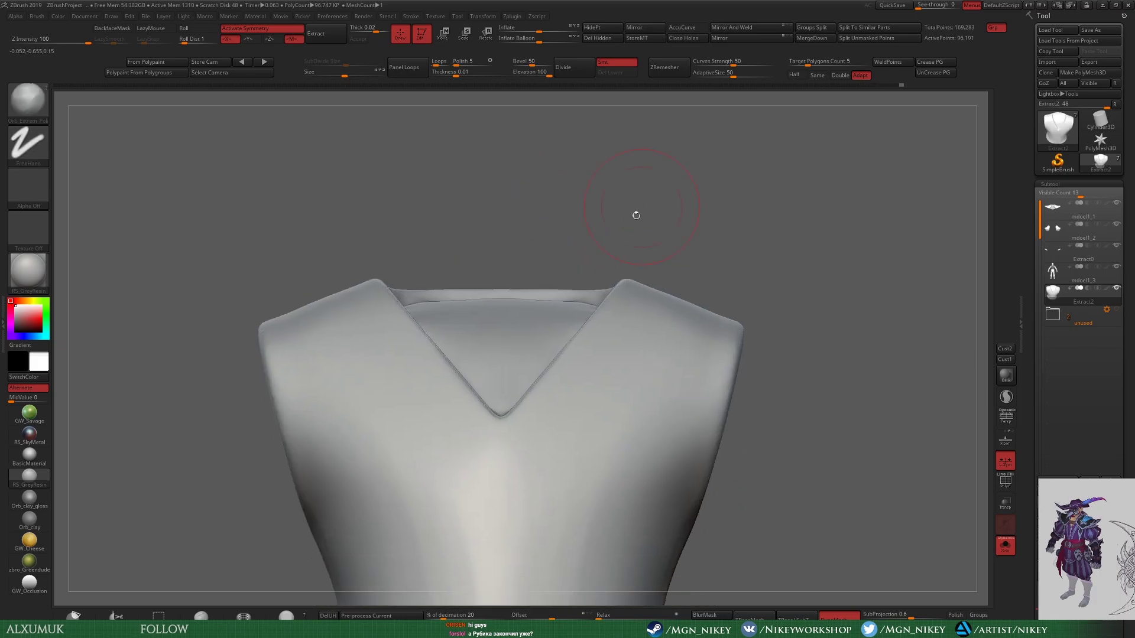
key(ctrl+shift+s)
right_drag(836, 299, 755, 275)
key(alt+Tab)
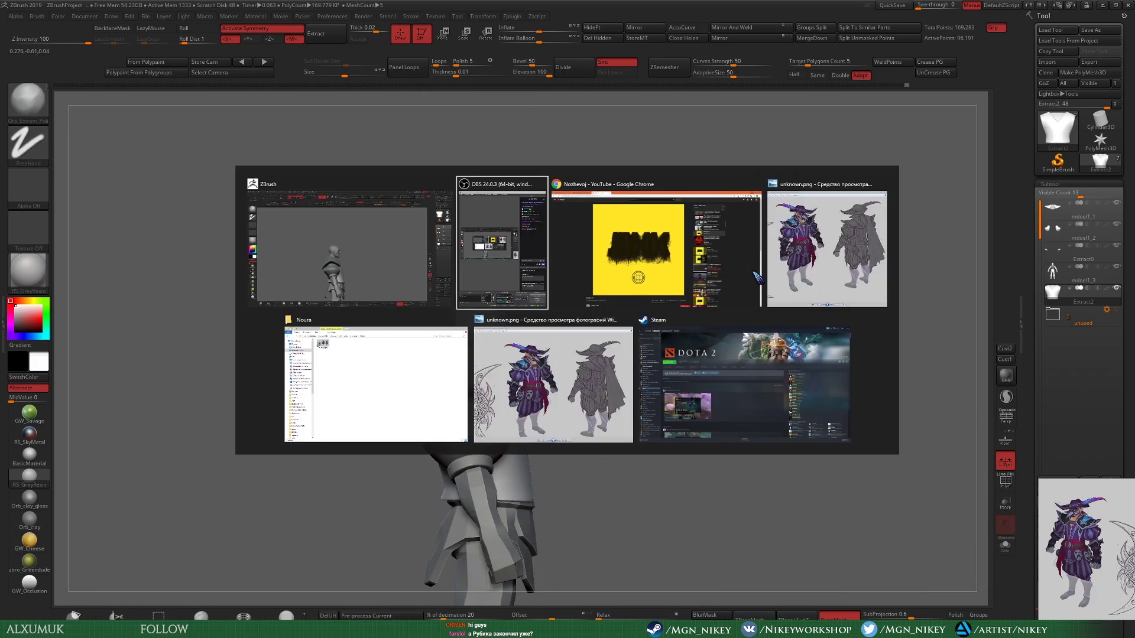
ctrl+right_drag(754, 386, 772, 372)
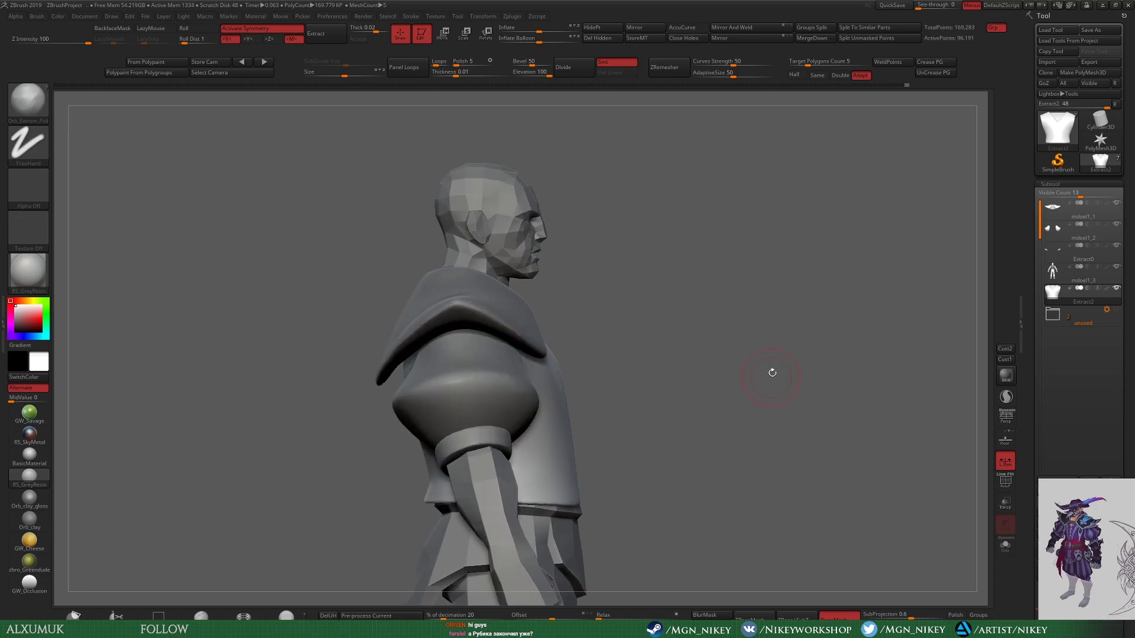
alt+click(474, 324)
key(w)
key(q)
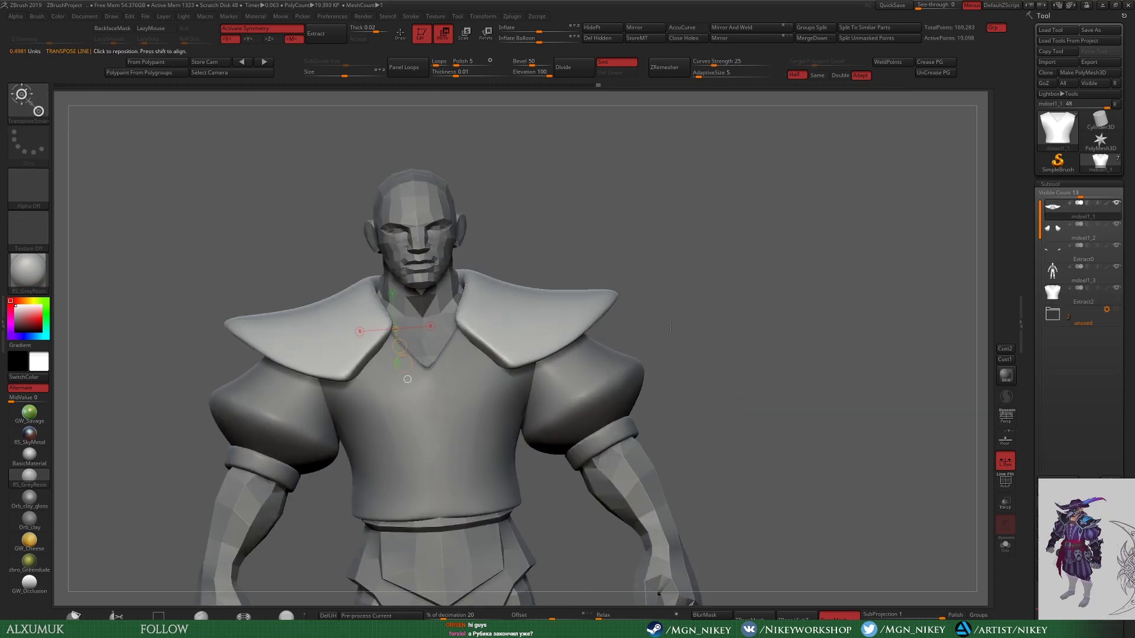
right_drag(643, 346, 715, 374)
key(space)
right_drag(615, 304, 607, 253)
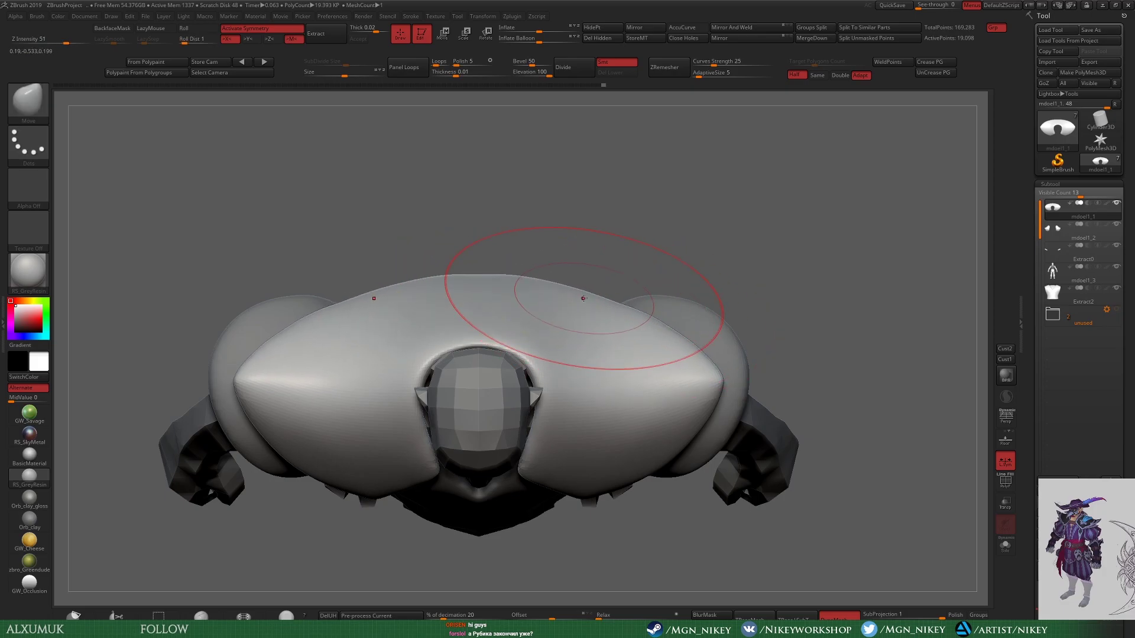
right_drag(650, 323, 669, 416)
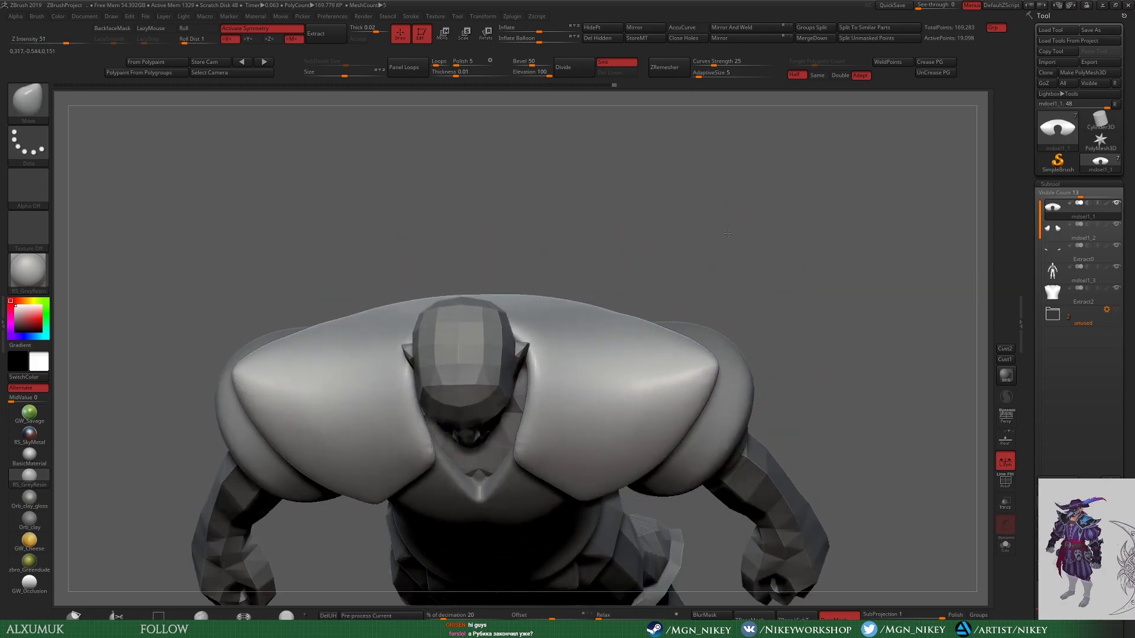
ctrl+shift+click(635, 425)
ctrl+shift+click(721, 378)
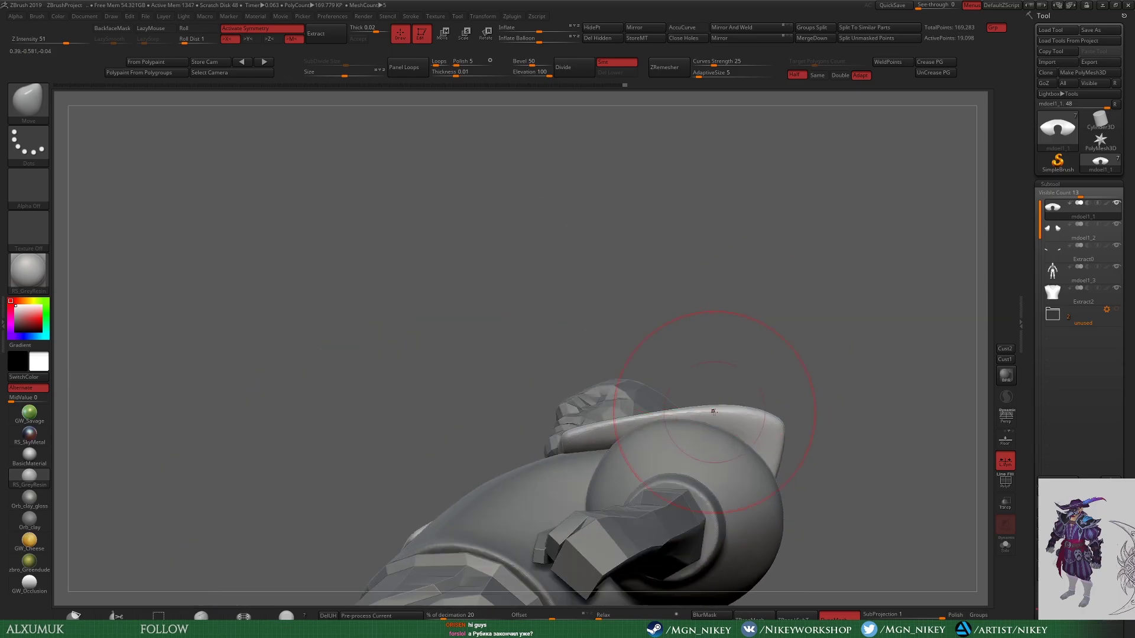
mouse_move(734, 405)
right_down()
mouse_move(695, 441)
mouse_move(760, 396)
mouse_move(622, 434)
right_up()
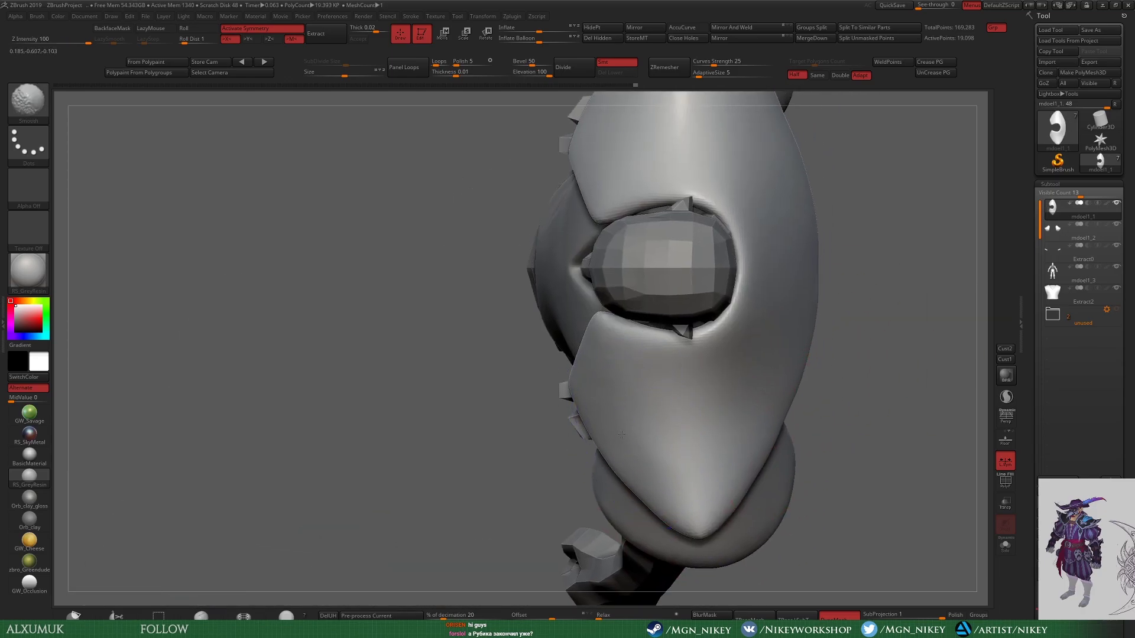
ctrl+shift+click(777, 271)
mouse_move(776, 271)
right_down()
mouse_move(809, 497)
mouse_move(659, 316)
right_up()
key(b)
Step: Carve a straight vertical DamStandard groove down the centre of the chest
key(d)
key(s)
drag(605, 251, 608, 352)
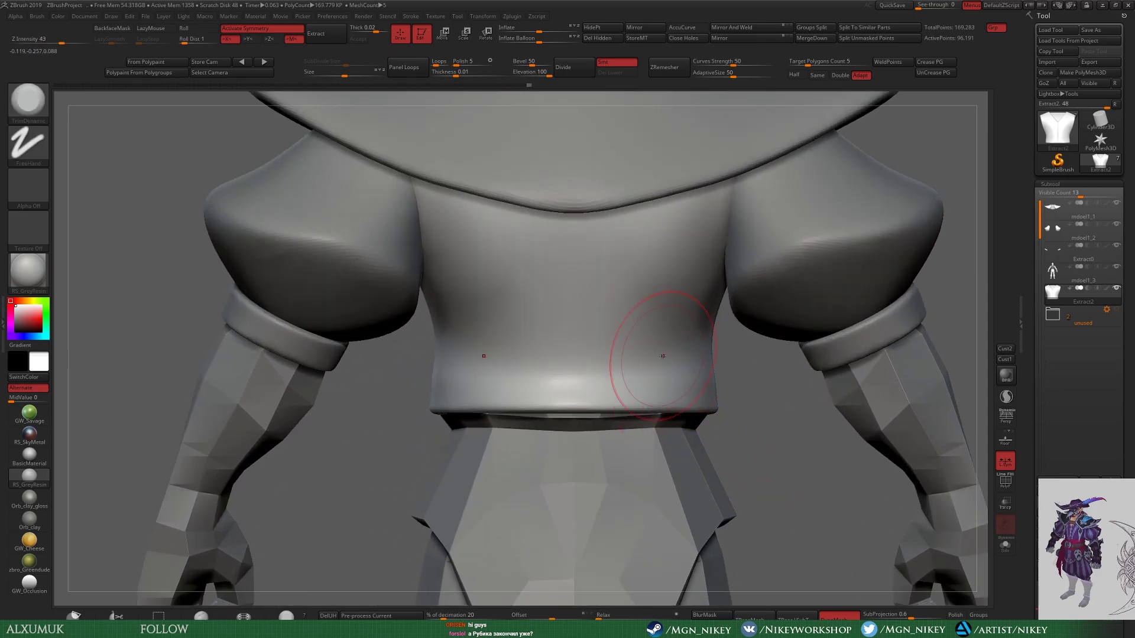
Step: Solo the vest and mask a broad band around its lower hem
key(ctrl+shift+s)
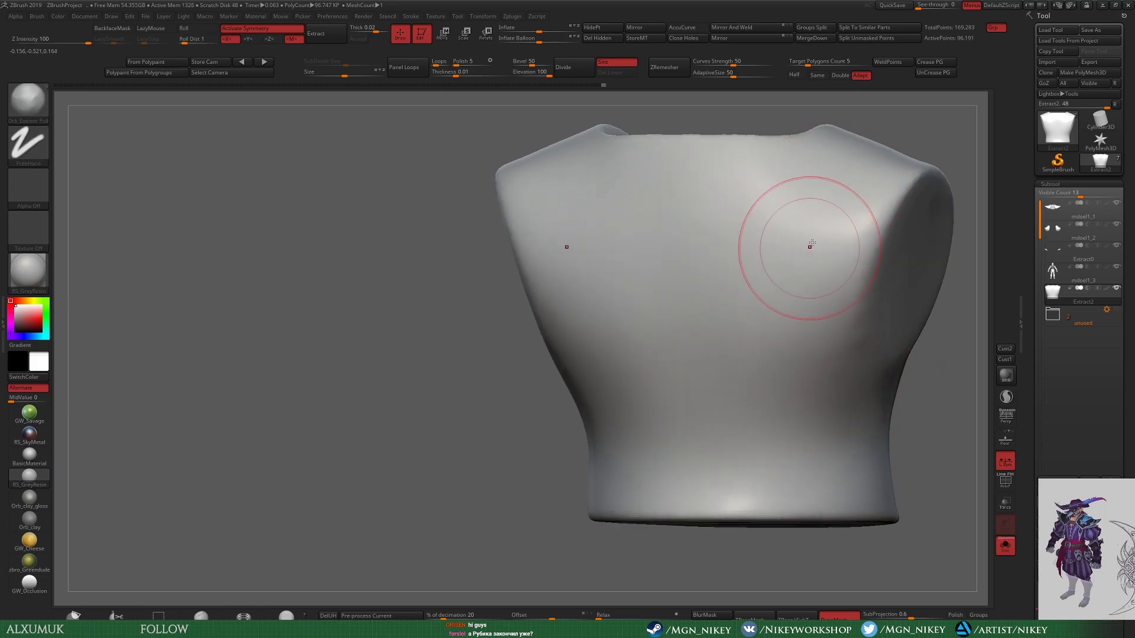
right_drag(776, 180, 670, 279)
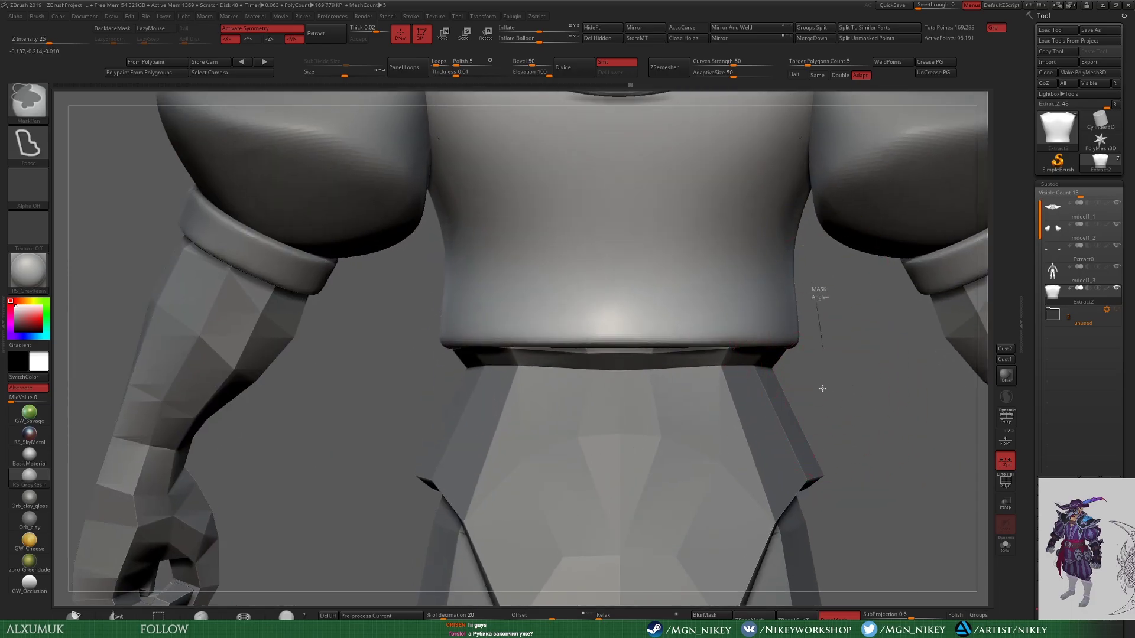
ctrl+drag(822, 388, 384, 278)
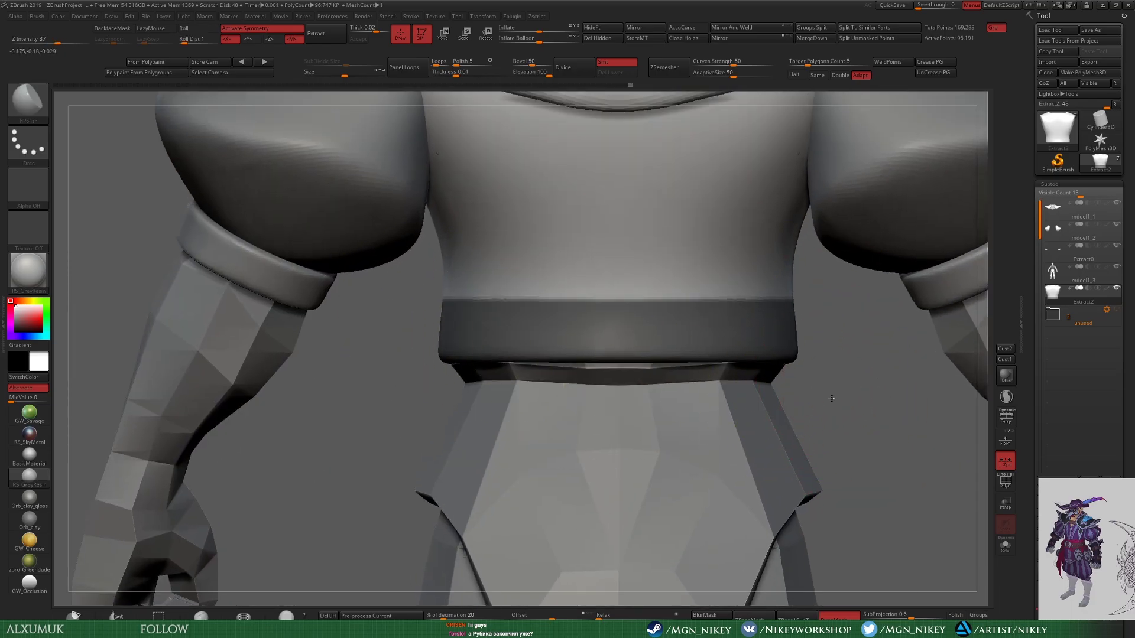
Step: Extract the band as a 0.02-thick belt ring and inspect it soloed from the side
text(0.02)
key(Return)
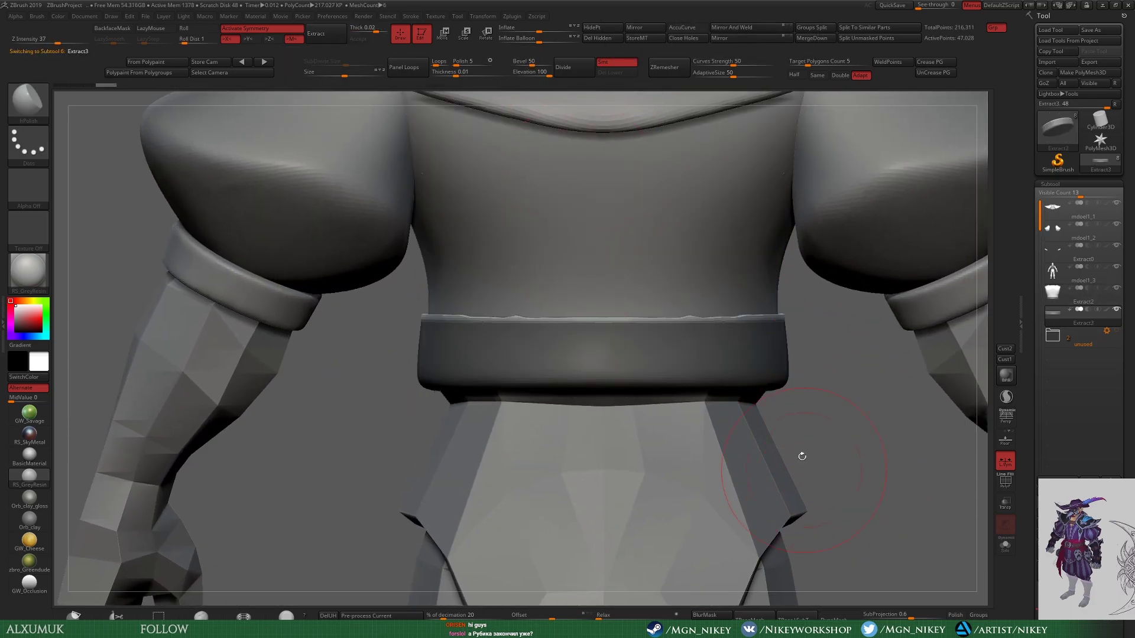
click(1006, 545)
drag(827, 502, 722, 367)
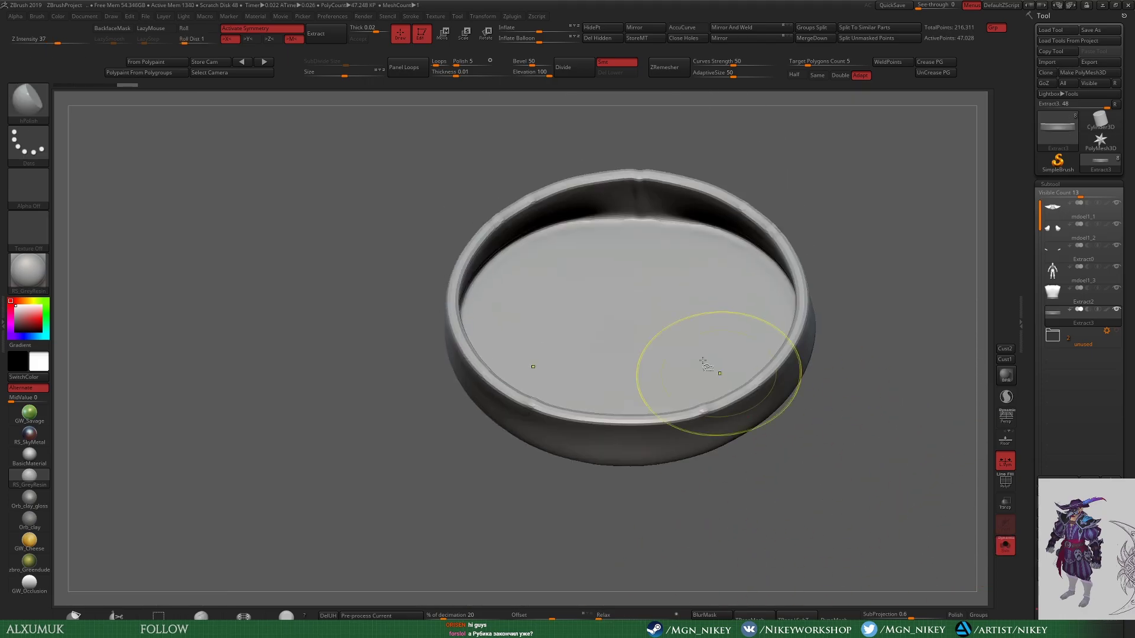
mouse_move(840, 177)
shift+mouse_down()
mouse_move(908, 276)
mouse_move(903, 249)
mouse_move(789, 273)
mouse_move(893, 394)
mouse_move(828, 366)
mouse_move(747, 431)
mouse_move(798, 426)
mouse_move(879, 307)
mouse_move(975, 290)
mouse_move(753, 370)
mouse_move(864, 240)
mouse_move(825, 327)
mouse_move(877, 235)
mouse_move(863, 268)
mouse_move(633, 468)
mouse_move(755, 334)
shift+mouse_up()
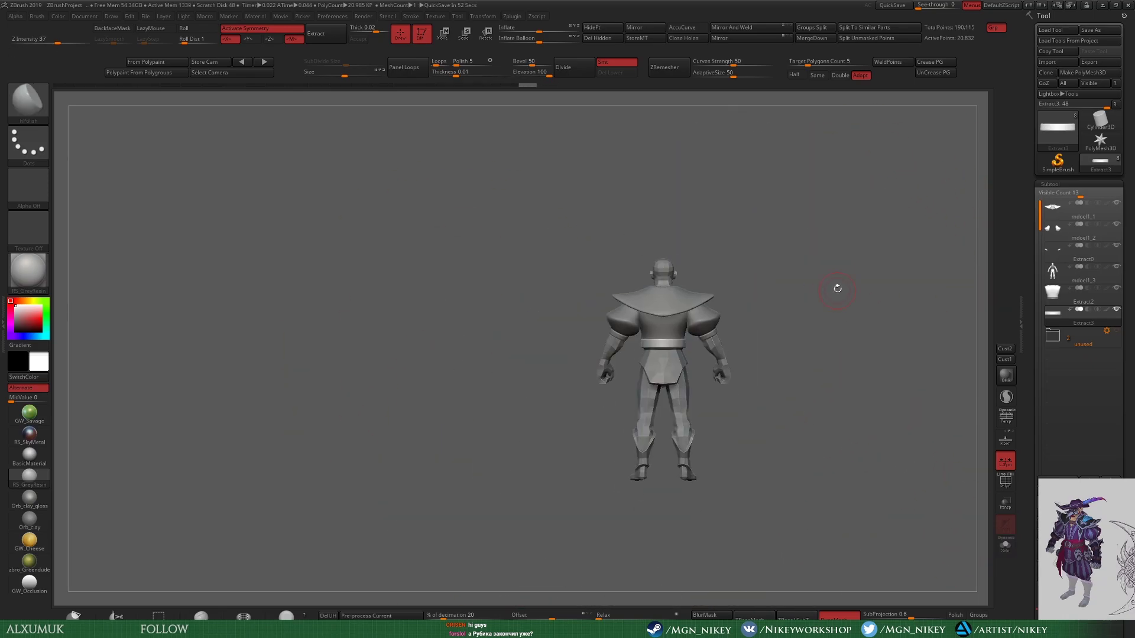
Step: Move the belt ring into place around the waist
mouse_move(836, 291)
alt+mouse_down()
mouse_move(837, 419)
mouse_move(857, 378)
alt+mouse_up()
key(w)
mouse_move(664, 378)
mouse_down()
mouse_move(888, 378)
mouse_move(794, 466)
mouse_up()
Step: Scale the belt ring wider so it wraps the waist
key(e)
drag(869, 337, 817, 400)
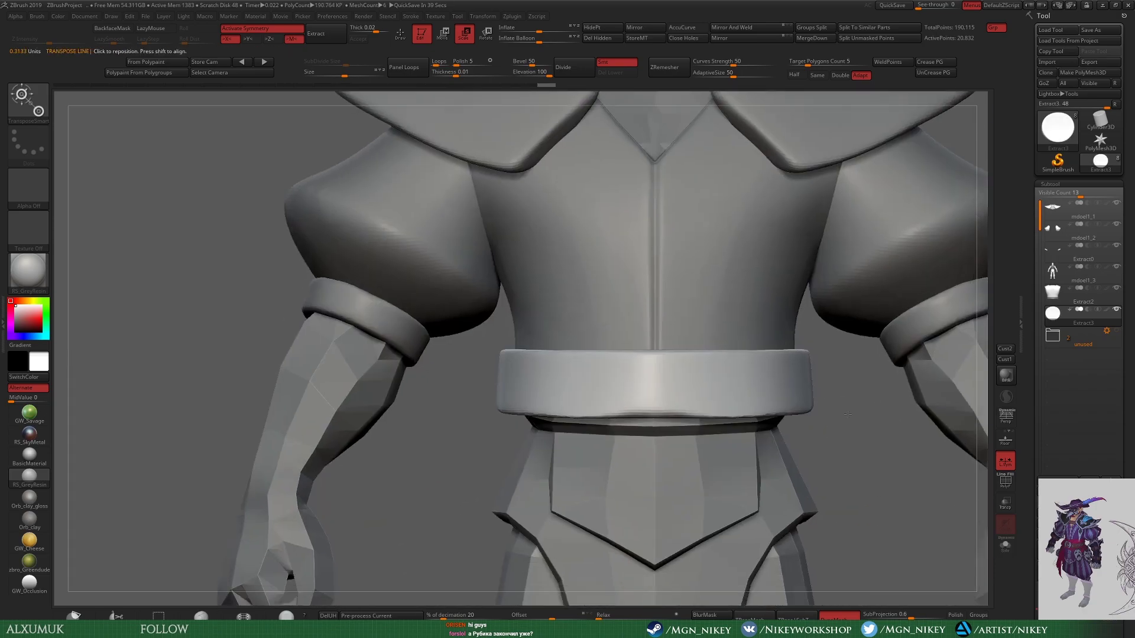
key(q)
Step: Mask a vest band above the belt, extract it as a new ring, and inspect it soloed
alt+click(710, 323)
ctrl+drag(814, 334, 772, 469)
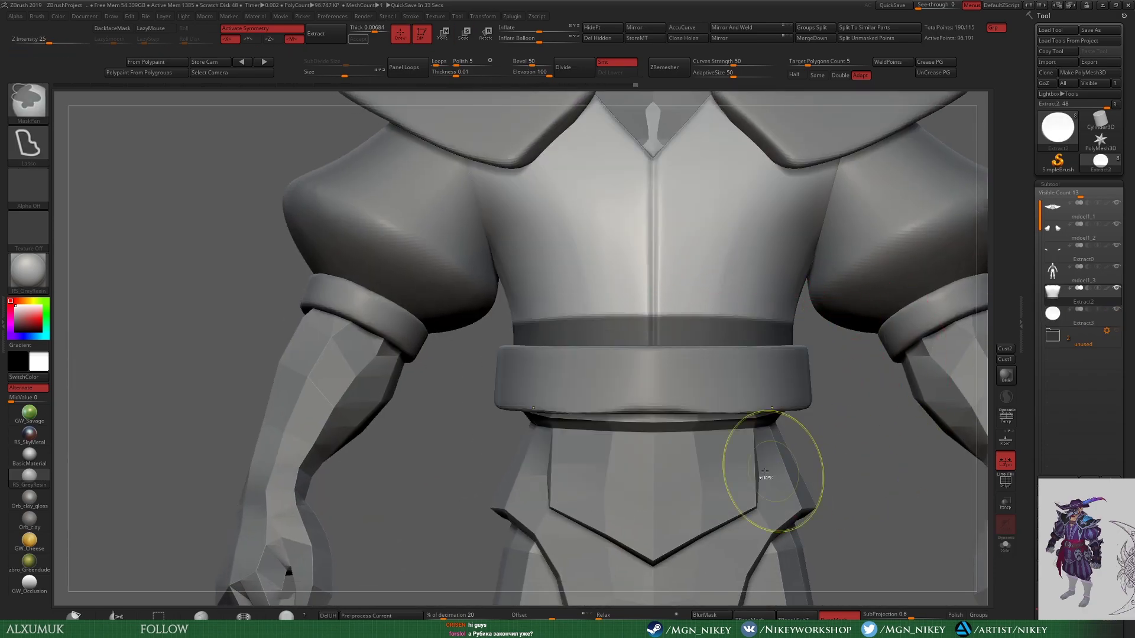
click(315, 33)
click(358, 38)
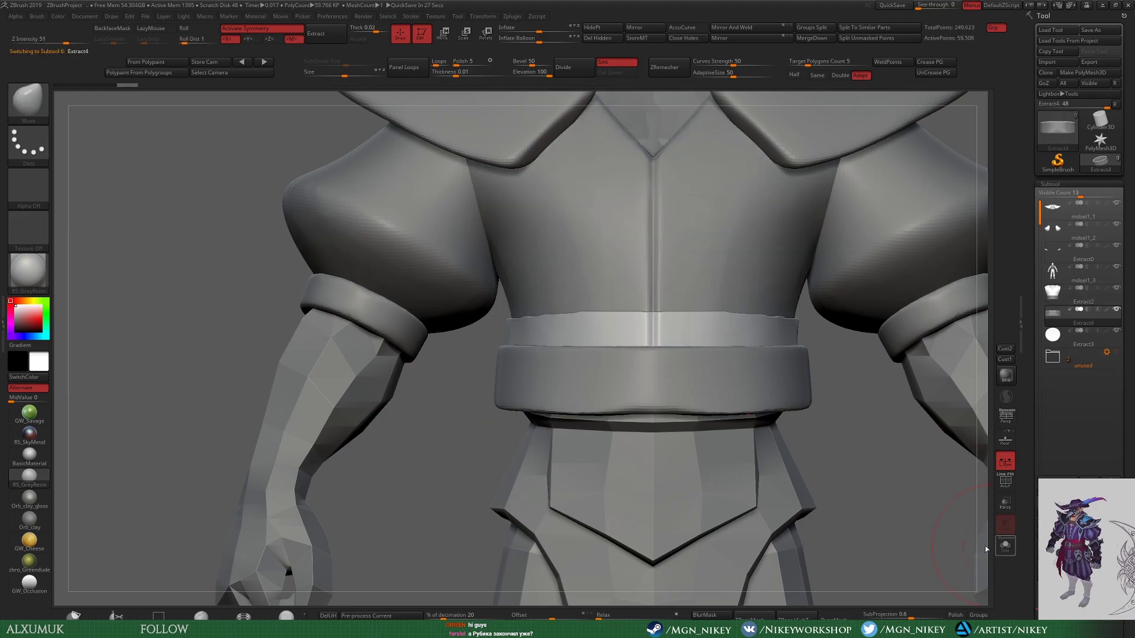
click(1005, 545)
mouse_move(637, 88)
shift+mouse_down()
mouse_move(713, 311)
mouse_move(884, 503)
shift+mouse_up()
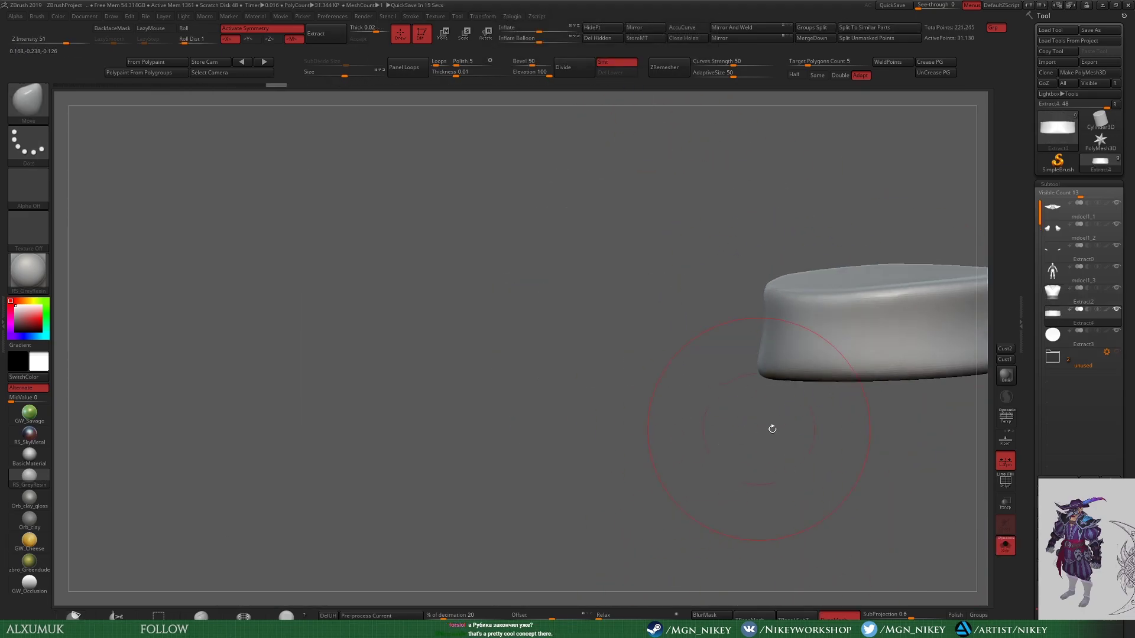
click(1005, 545)
Step: Turn off symmetry and pull the upper belt band upward near the centre
key(w)
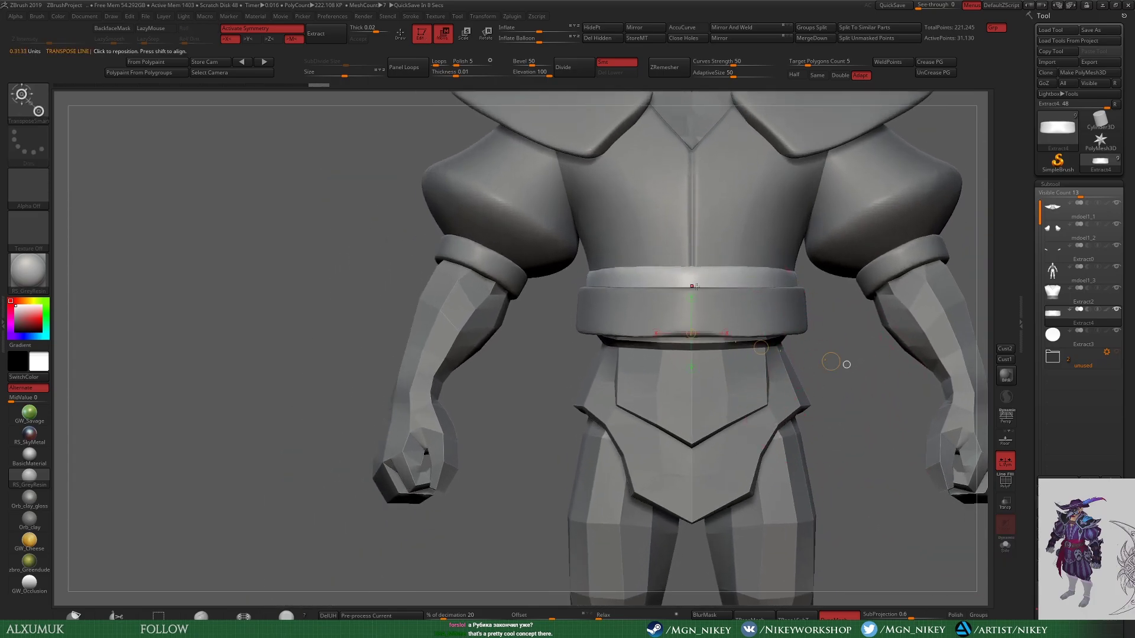
key(q)
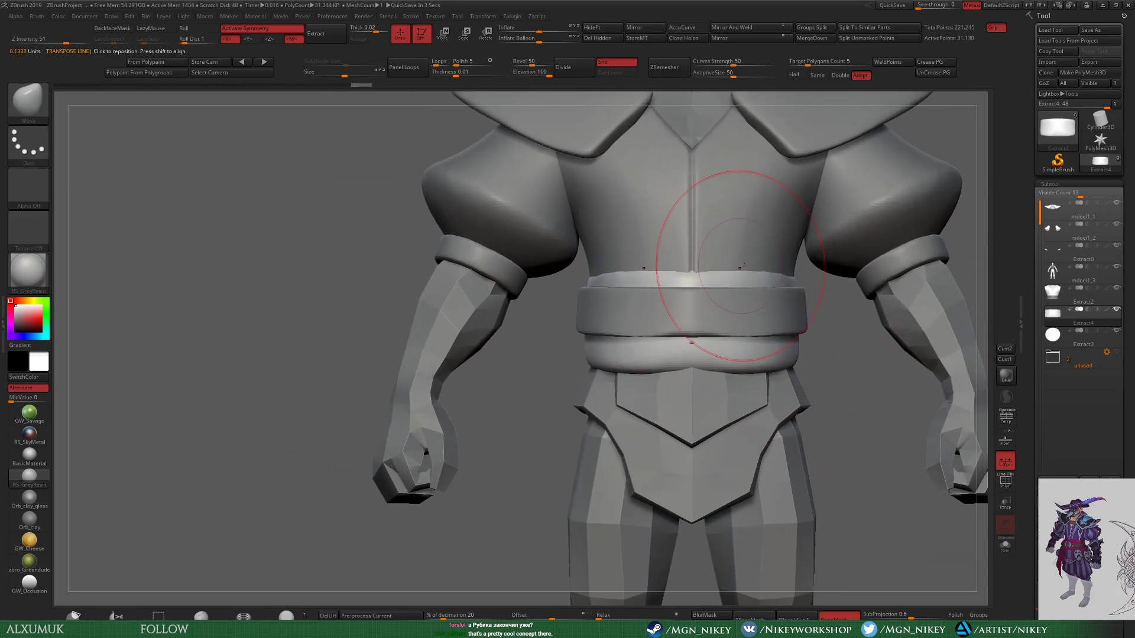
mouse_move(722, 241)
ctrl+right_down()
mouse_move(816, 437)
mouse_move(663, 369)
ctrl+right_up()
key(x)
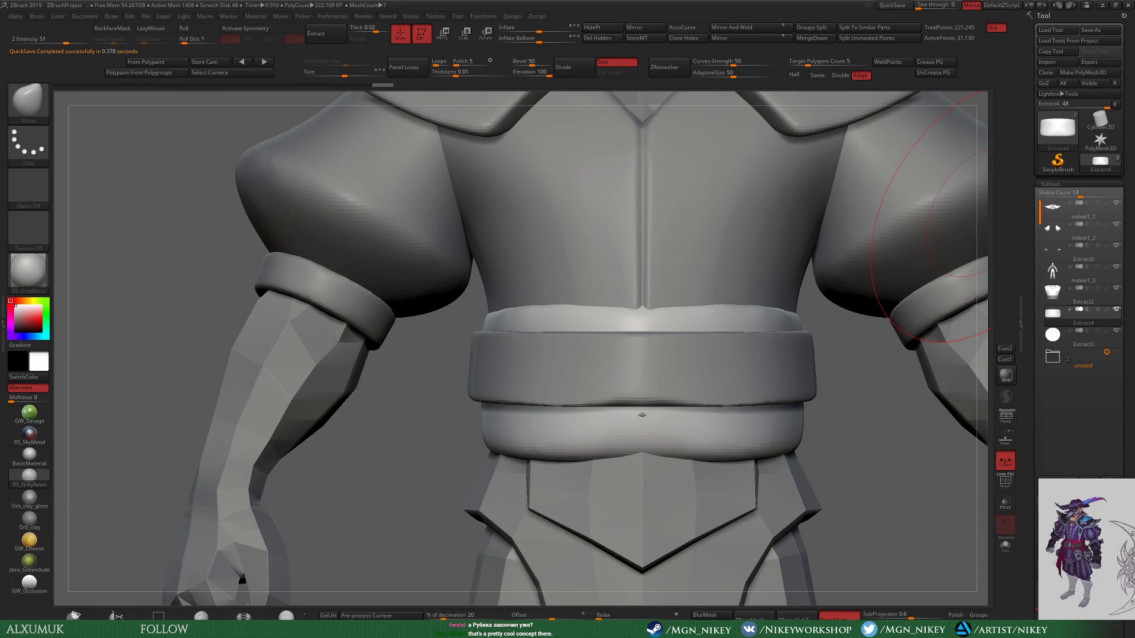
ctrl+right_drag(829, 296, 592, 284)
mouse_move(585, 322)
mouse_down()
mouse_move(592, 293)
mouse_move(718, 310)
mouse_up()
Step: Undo the belt crease edits and return to the Move brush
key(b)
key(d)
key(s)
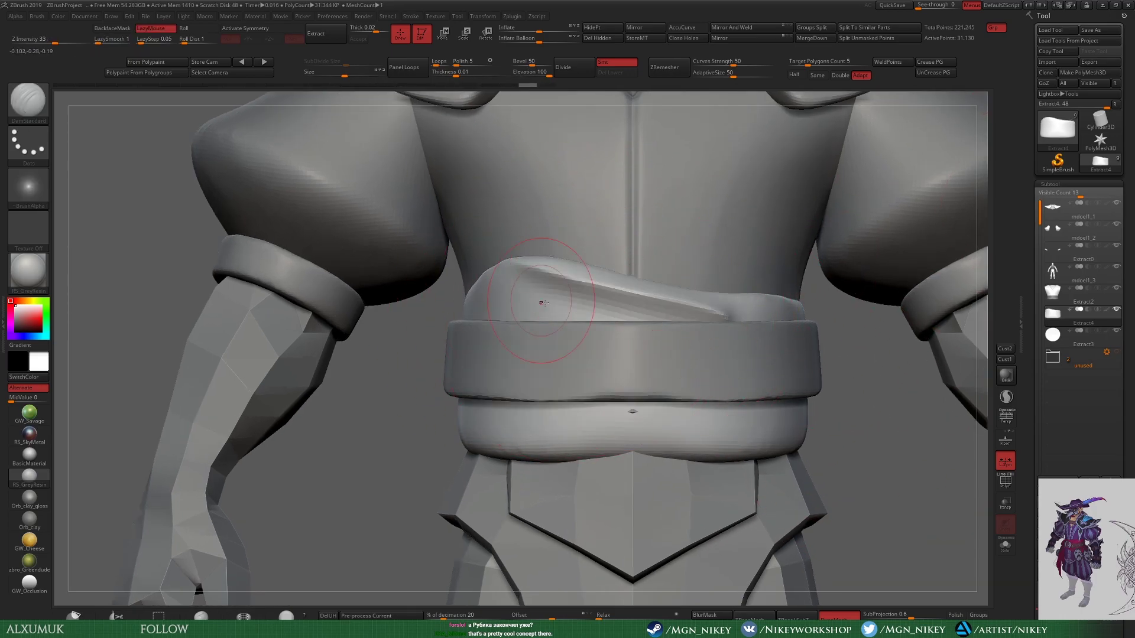
key(ctrl+z)
key(ctrl+z)
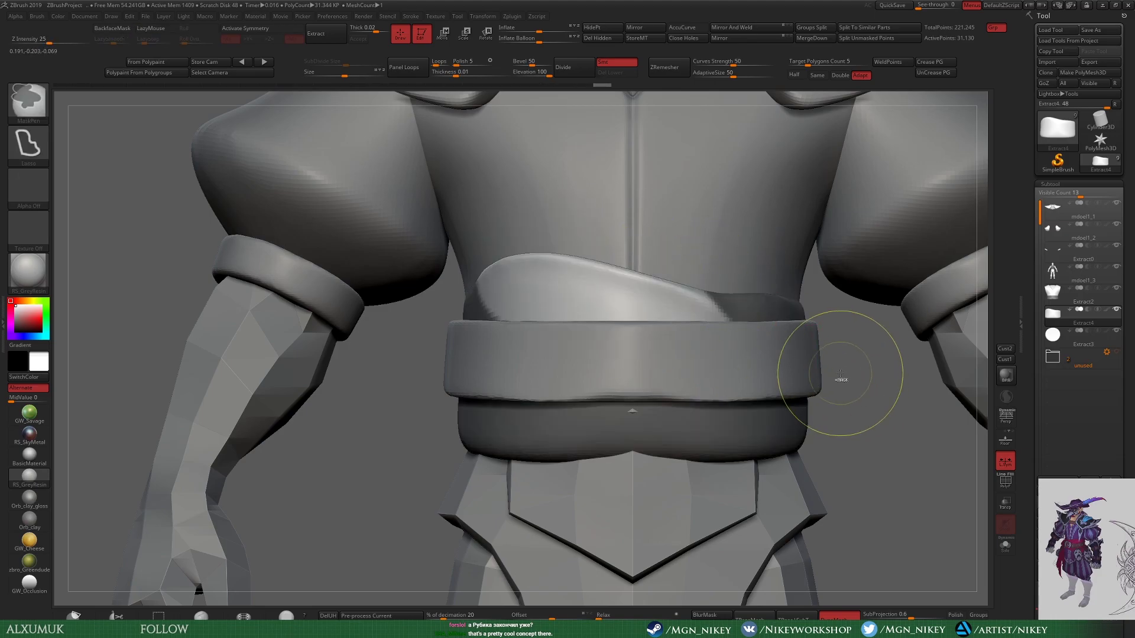
key(ctrl+z)
key(b)
key(m)
key(v)
Step: Reshape the bottom edge of the lower band with the Move brush
mouse_move(747, 308)
right_down()
mouse_move(728, 309)
mouse_move(683, 254)
right_up()
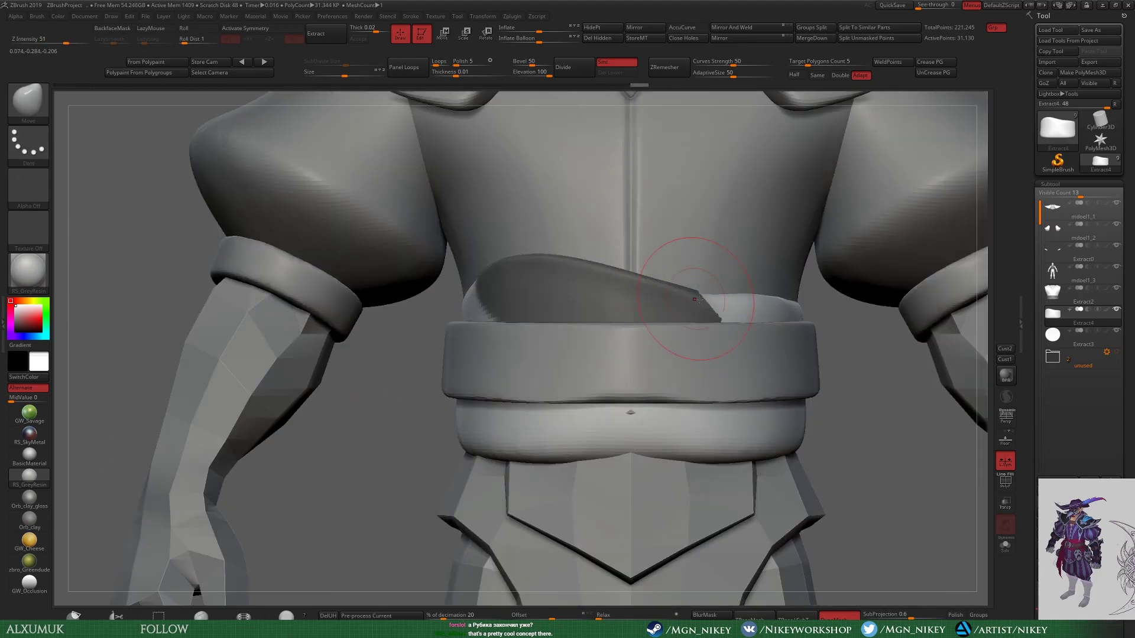
drag(562, 284, 565, 263)
right_drag(857, 431, 860, 322)
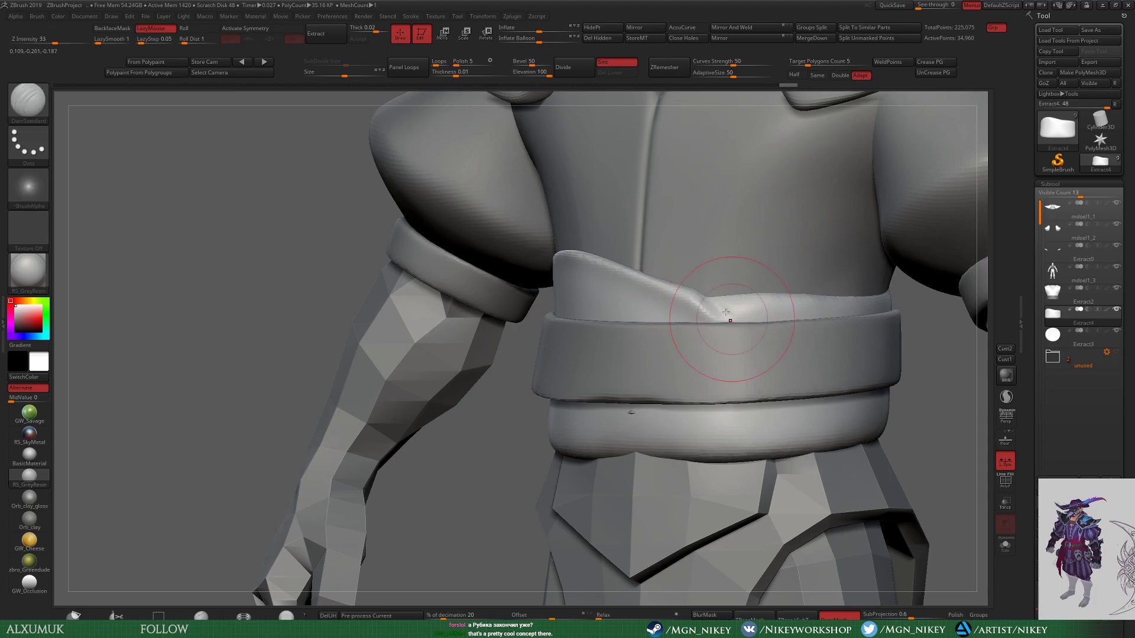
mouse_move(921, 437)
shift+right_down()
mouse_move(874, 473)
mouse_move(763, 341)
shift+right_up()
key(b)
key(m)
key(v)
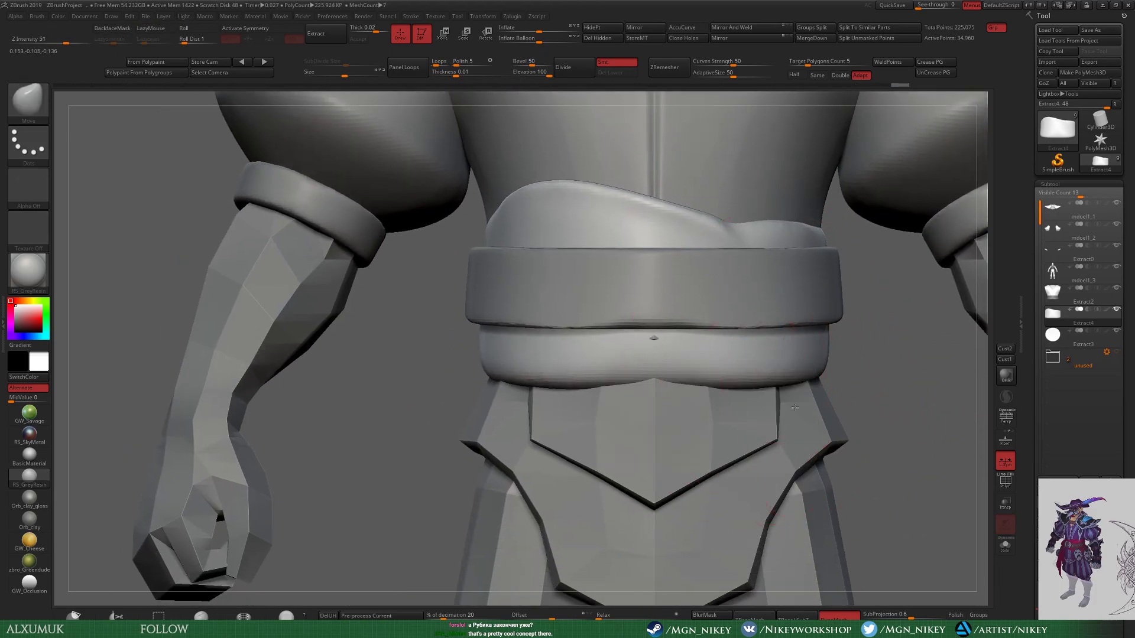
drag(762, 341, 751, 394)
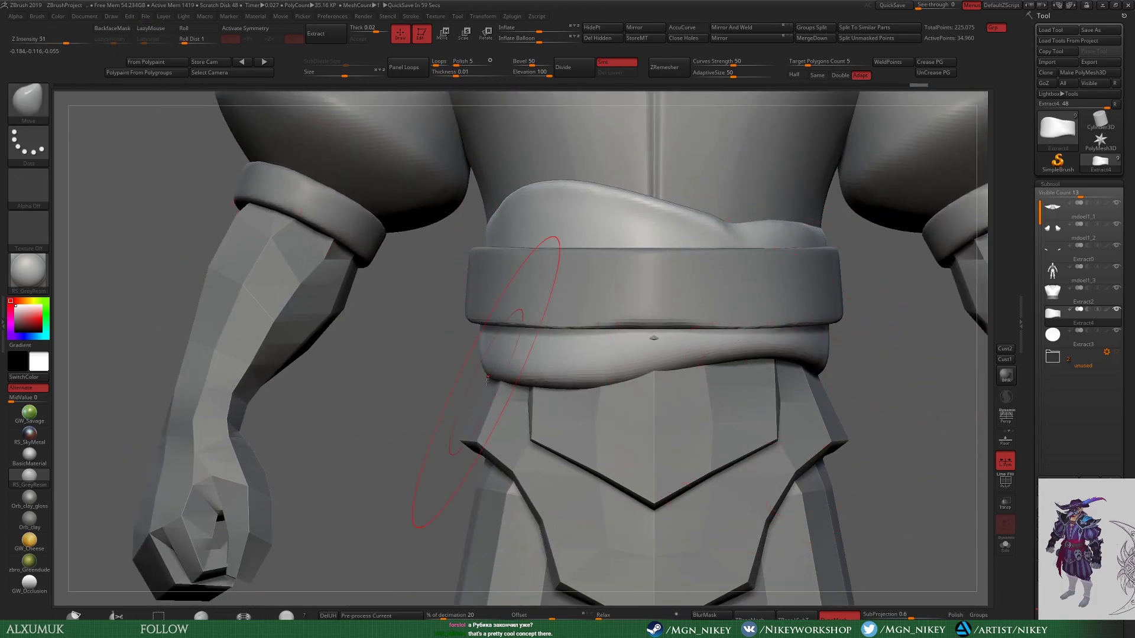
Step: Pull the under-belt band down into a drooping diagonal V-shaped flap
ctrl+right_drag(487, 382, 490, 471)
drag(576, 363, 546, 431)
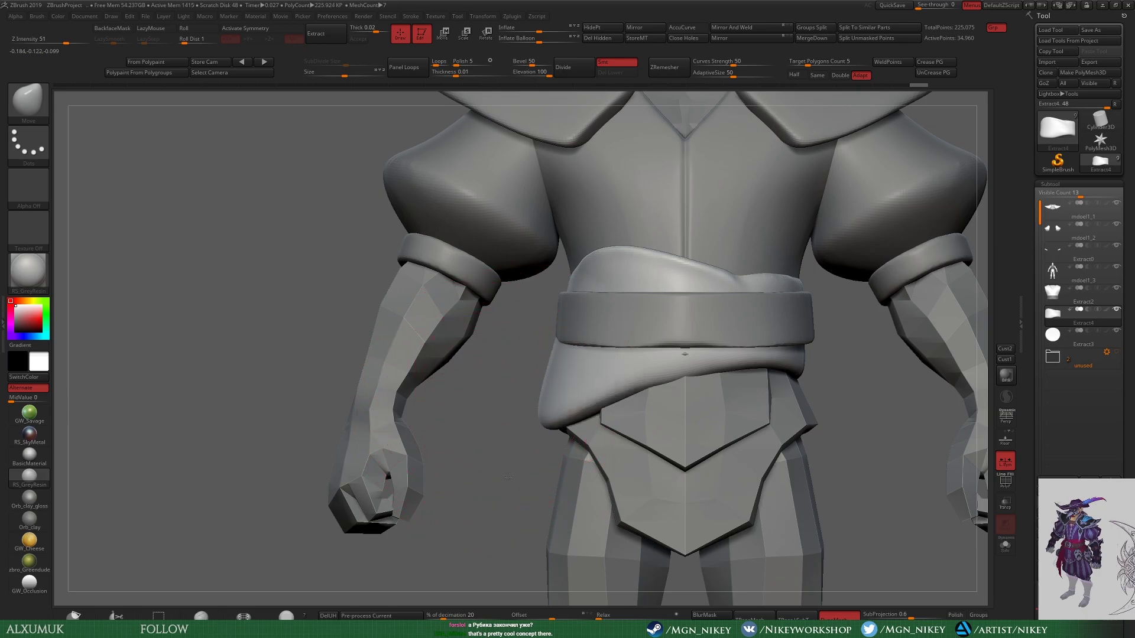
ctrl+right_drag(576, 303, 621, 369)
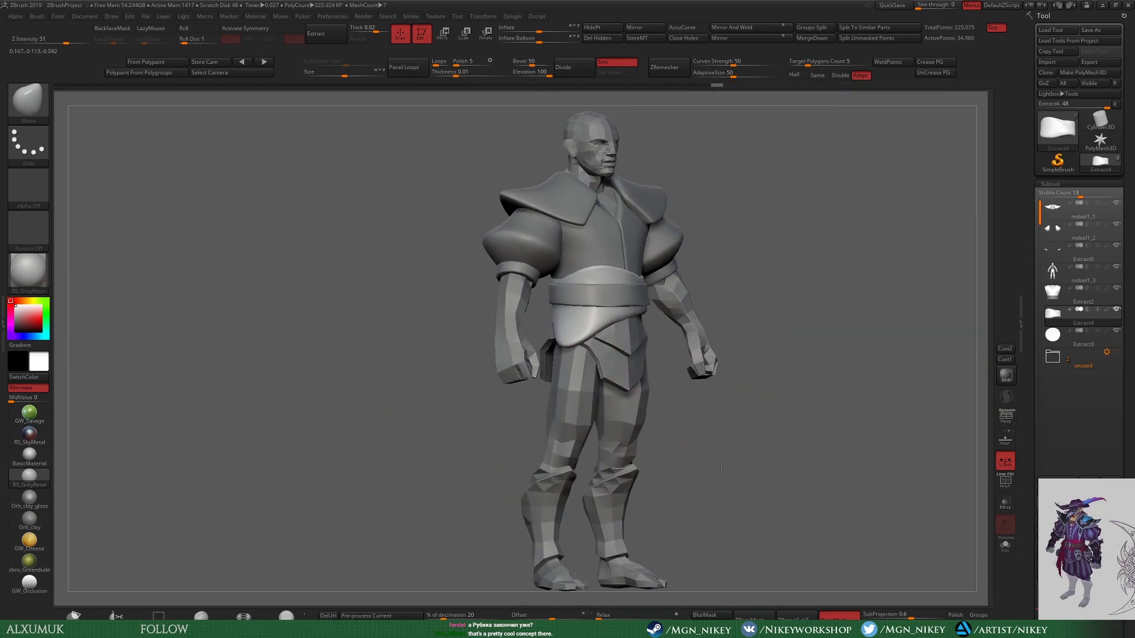
right_drag(609, 329, 764, 351)
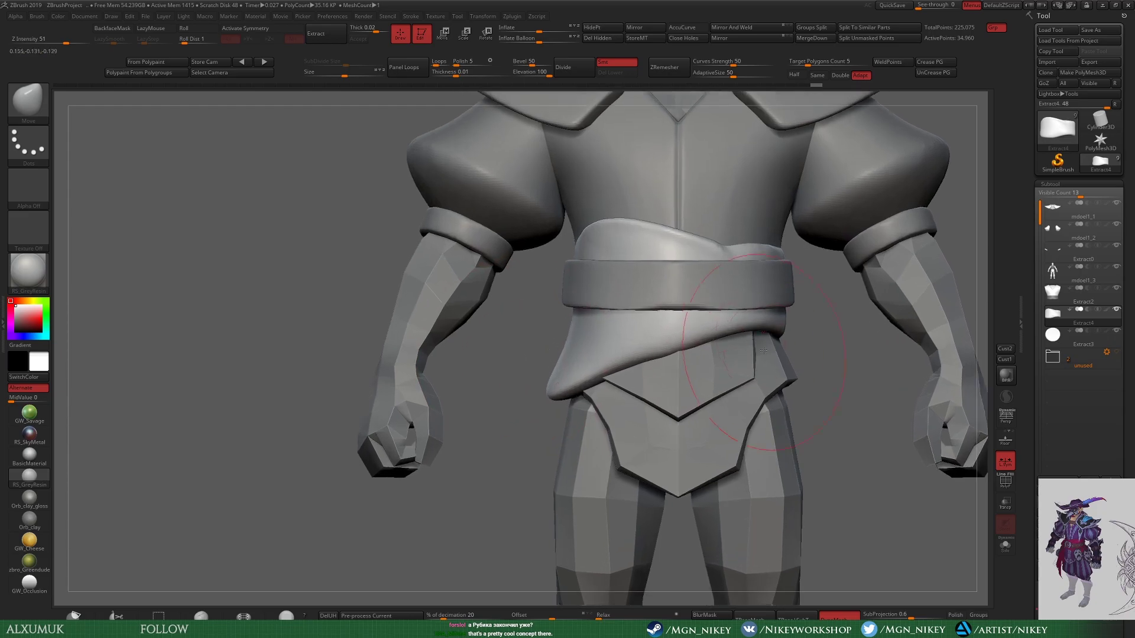
drag(564, 367, 545, 402)
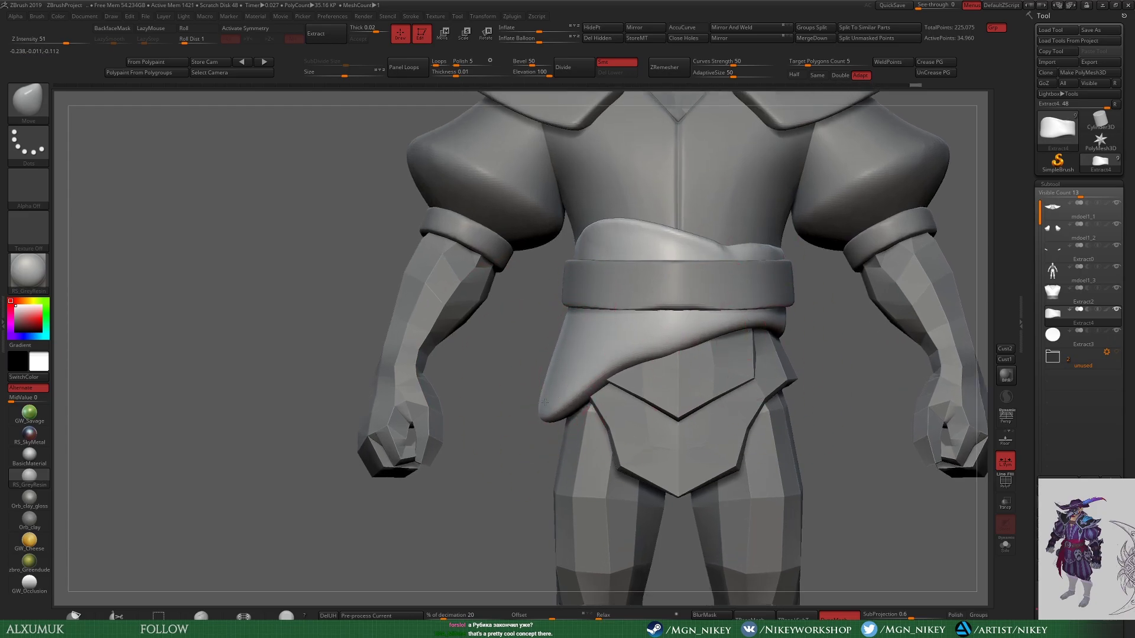
key(ctrl+z)
mouse_move(573, 309)
right_down()
mouse_move(525, 322)
mouse_move(656, 325)
right_up()
drag(656, 328, 647, 381)
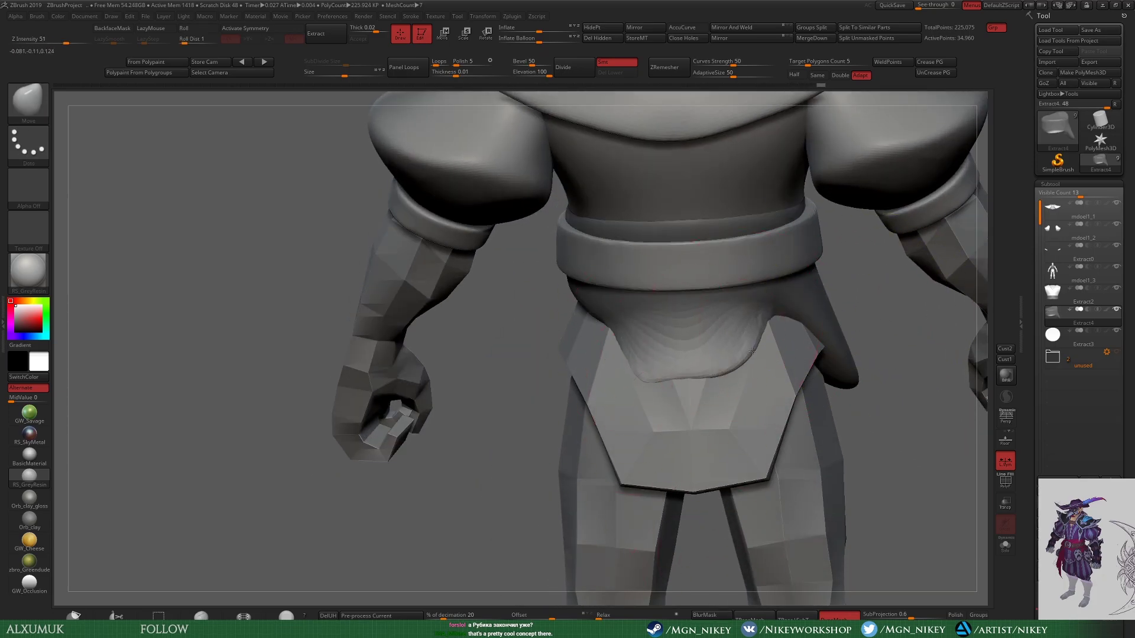
mouse_move(751, 352)
ctrl+right_down()
mouse_move(920, 314)
mouse_move(778, 385)
mouse_move(717, 354)
ctrl+right_up()
Step: Select the Extract4 flap subtool over the hip armour
alt+click(919, 314)
key(x)
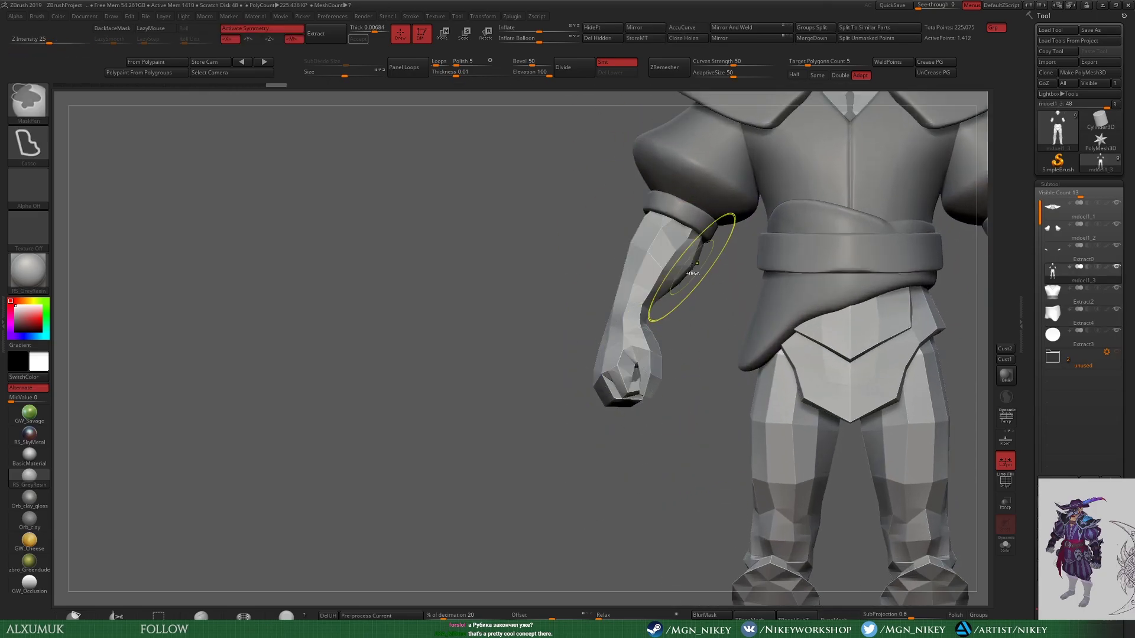
key(x)
right_drag(734, 304, 607, 350)
alt+click(607, 350)
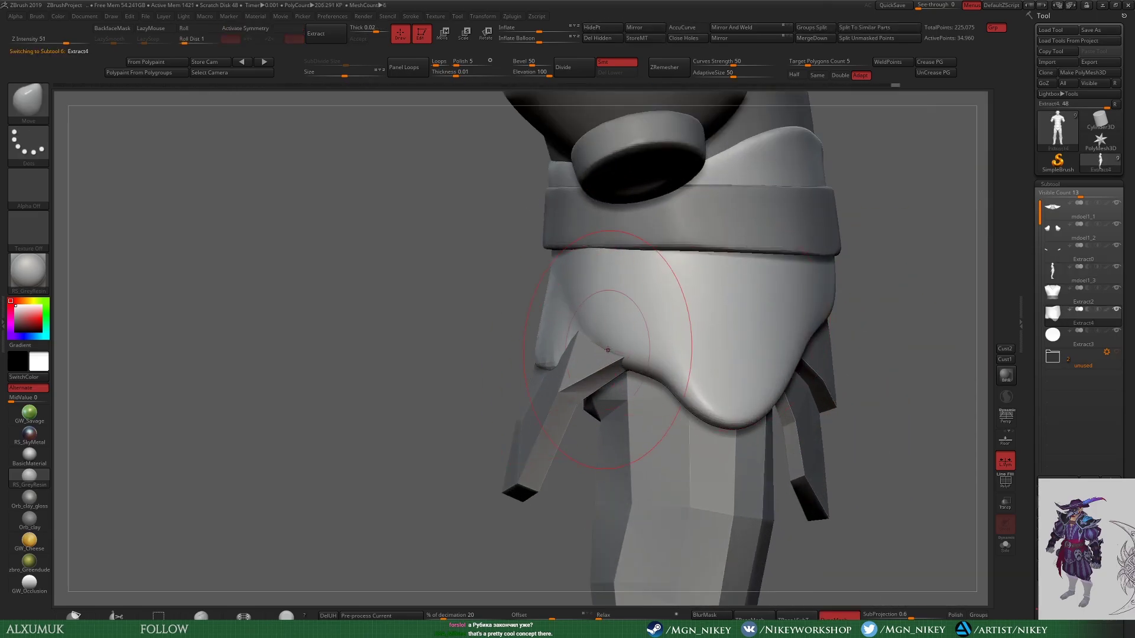
mouse_move(699, 375)
right_down()
mouse_move(664, 342)
mouse_move(566, 419)
mouse_move(798, 301)
mouse_move(688, 267)
right_up()
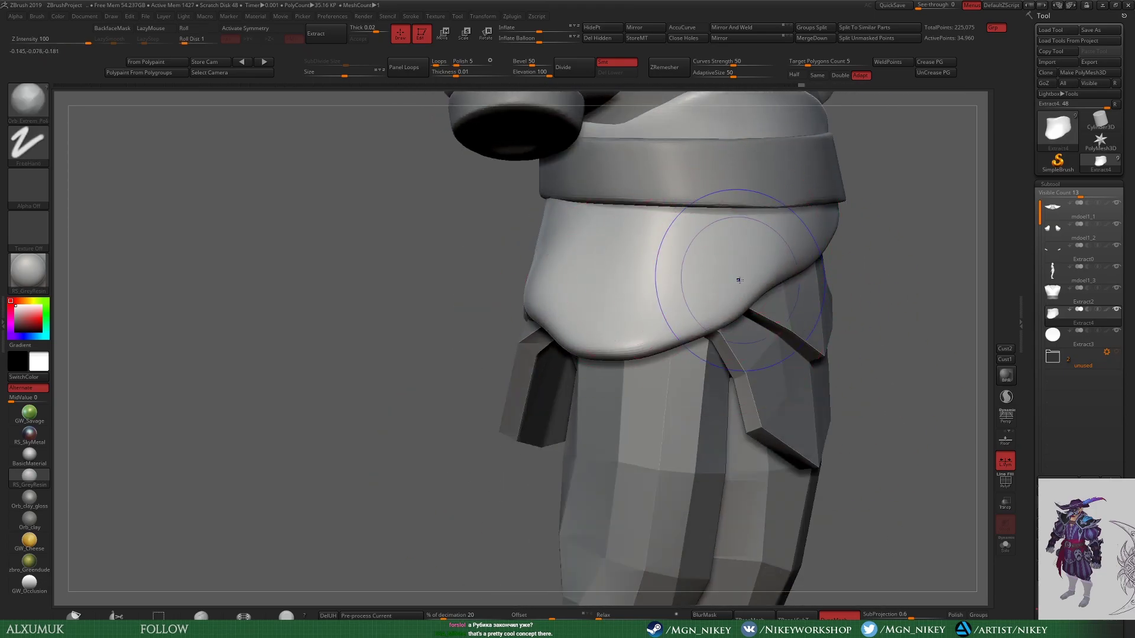
shift+right_drag(776, 284, 885, 247)
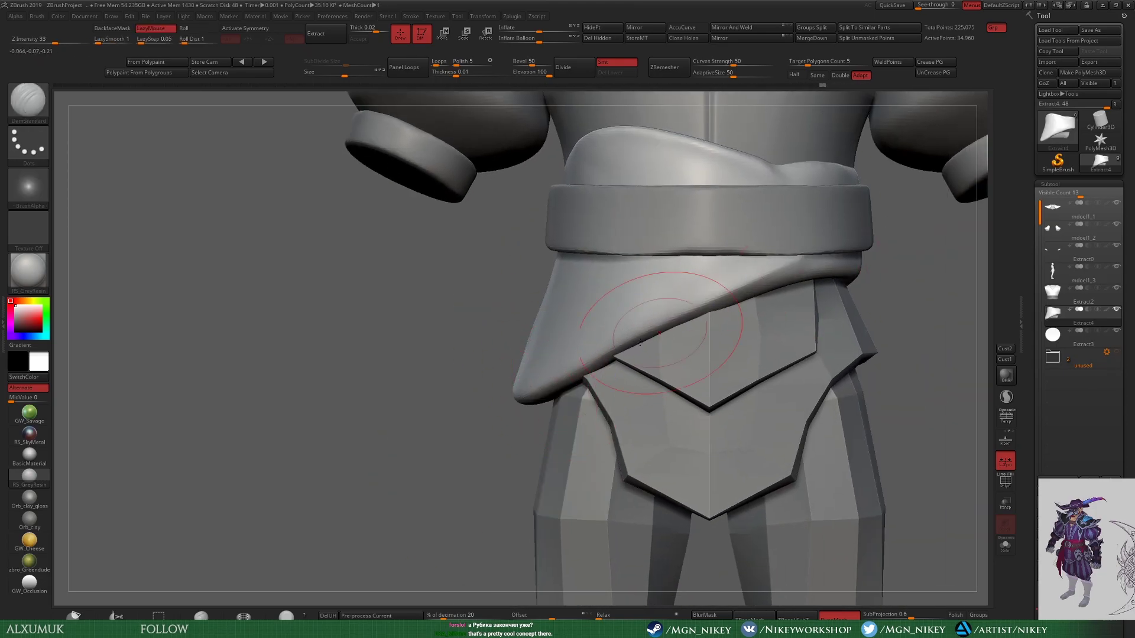
Step: Trim the sash edge with a ClipCurve cut and show the sash alone in Solo
key(b)
key(m)
key(v)
mouse_move(557, 377)
right_down()
mouse_move(738, 310)
mouse_move(829, 335)
right_up()
key(space)
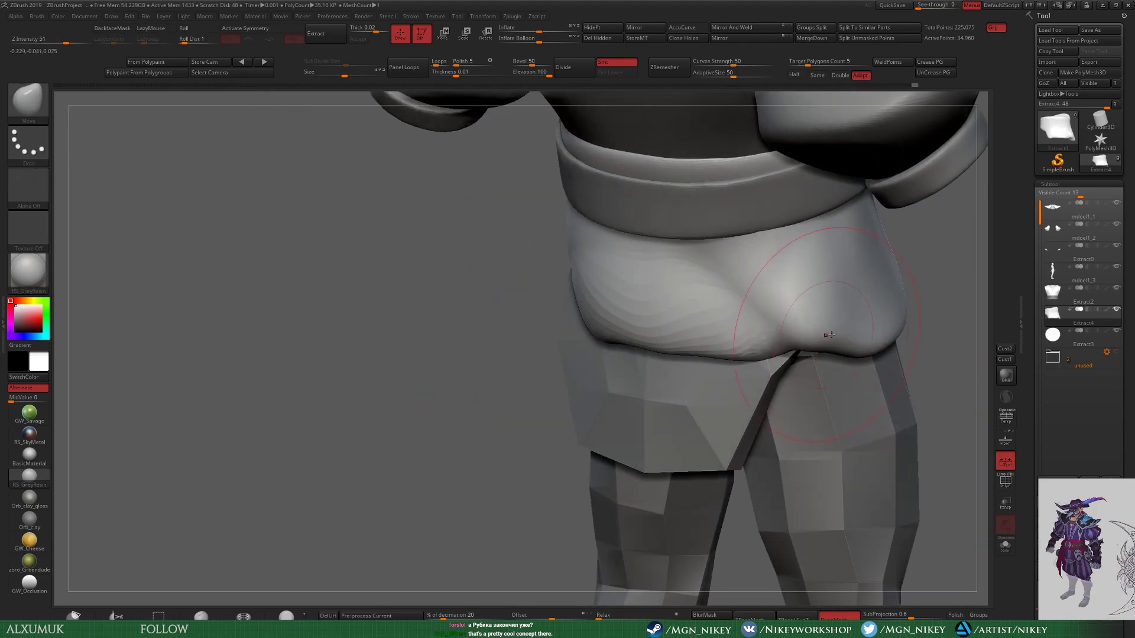
ctrl+shift+drag(584, 253, 583, 253)
right_drag(520, 279, 484, 283)
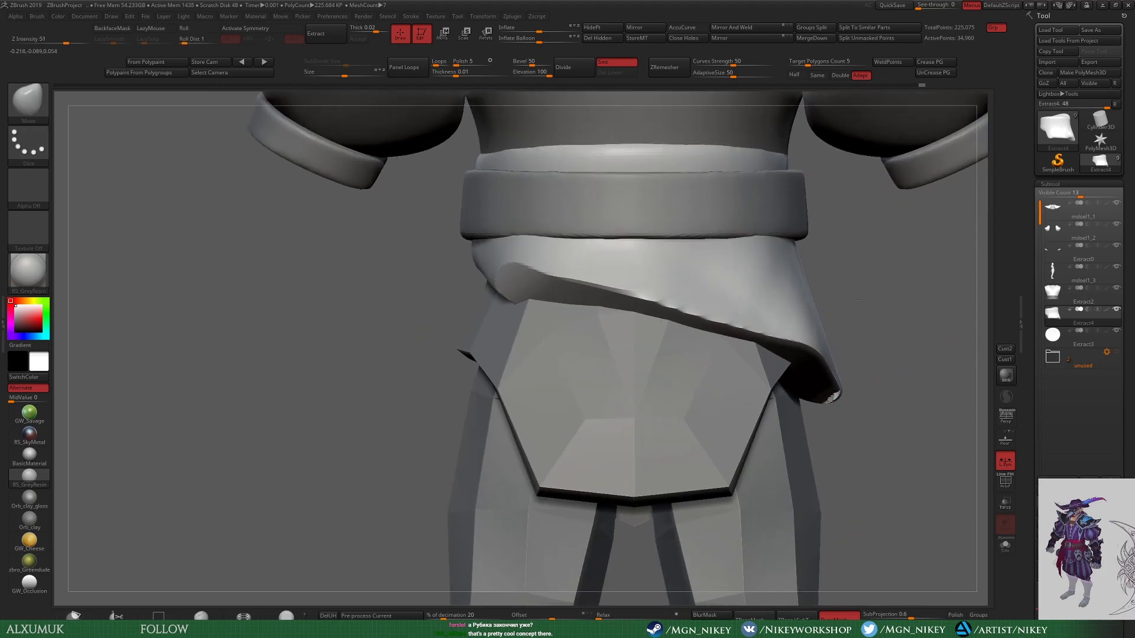
shift+right_drag(539, 225, 793, 335)
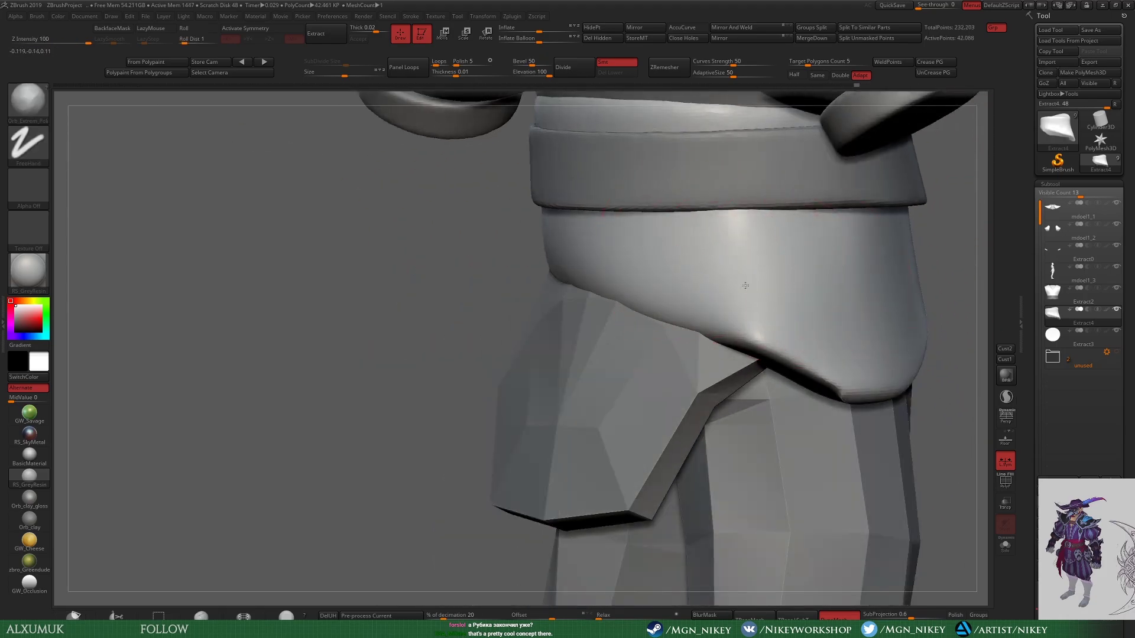
shift+right_drag(731, 365, 628, 354)
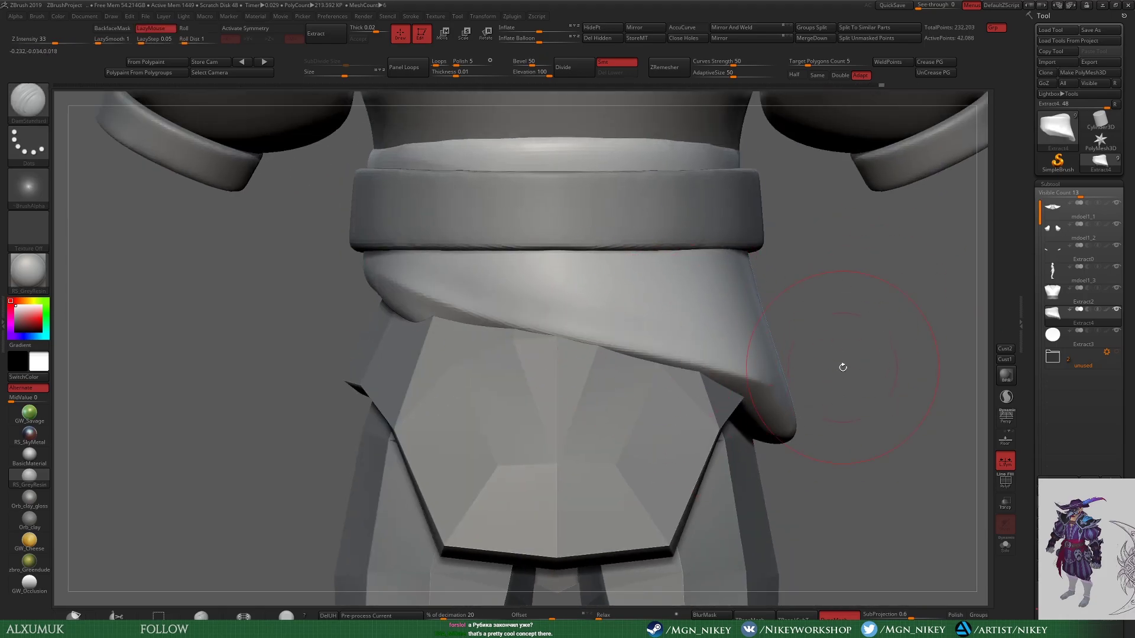
key(shift+s)
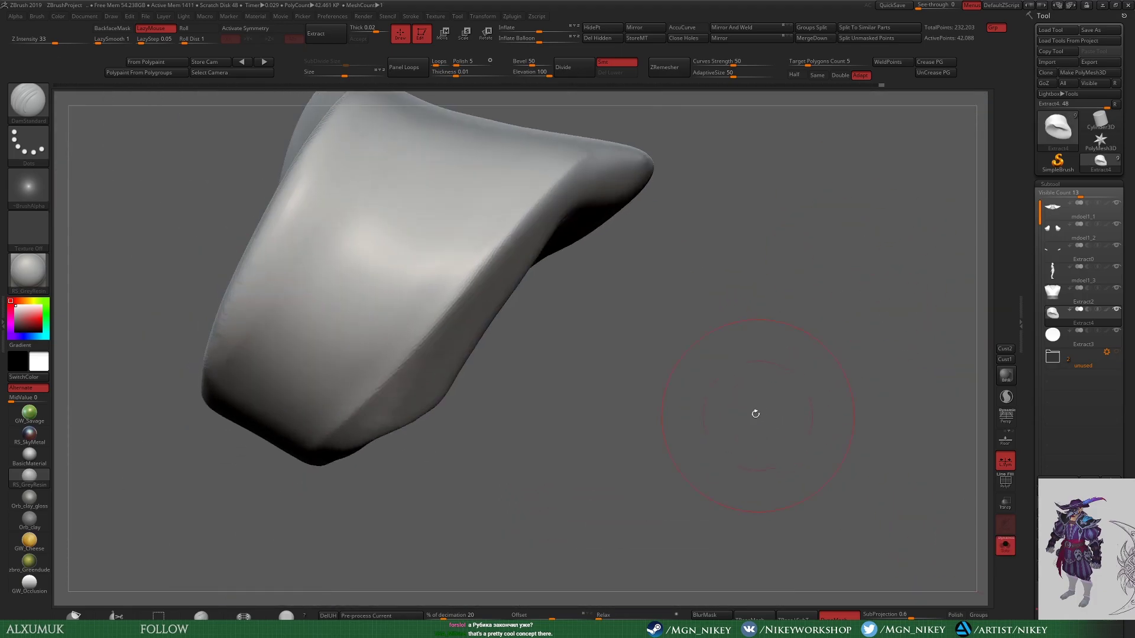
Step: Zoom in on the isolated sash and refine its fold with the Move brush
mouse_move(643, 412)
right_down()
mouse_move(760, 362)
mouse_move(586, 274)
mouse_move(495, 447)
right_up()
key(b)
key(m)
key(v)
right_drag(620, 411, 618, 189)
right_drag(500, 222, 542, 204)
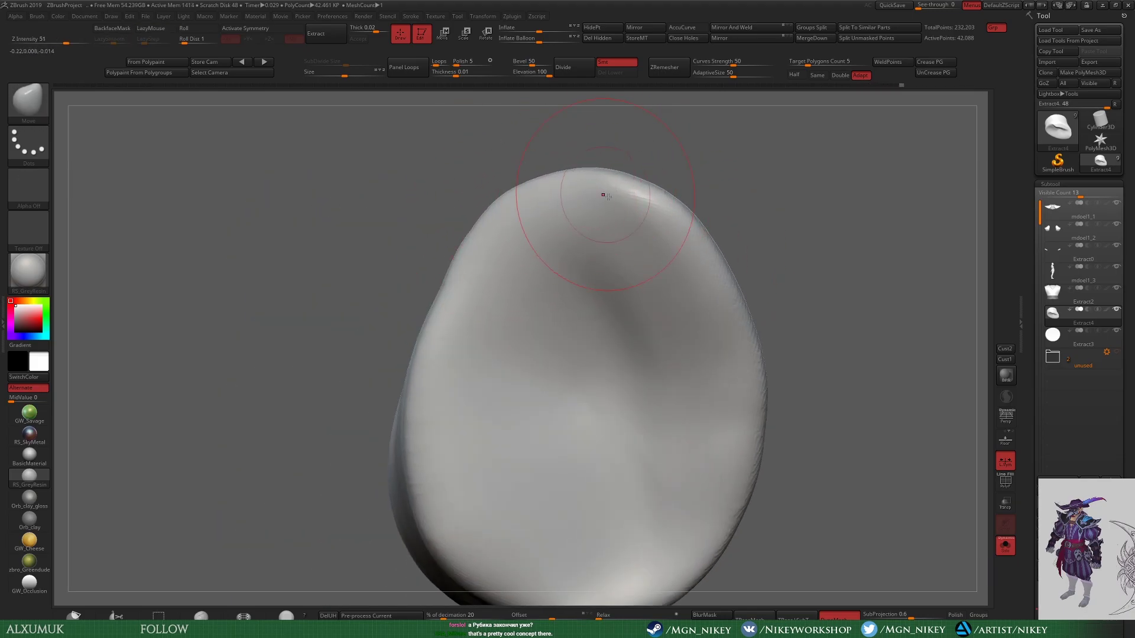
mouse_move(625, 284)
right_down()
mouse_move(488, 423)
mouse_move(540, 281)
right_up()
Step: Polish the sash's rolled lower fold with the hPolish brush from several angles
key(b)
key(h)
key(p)
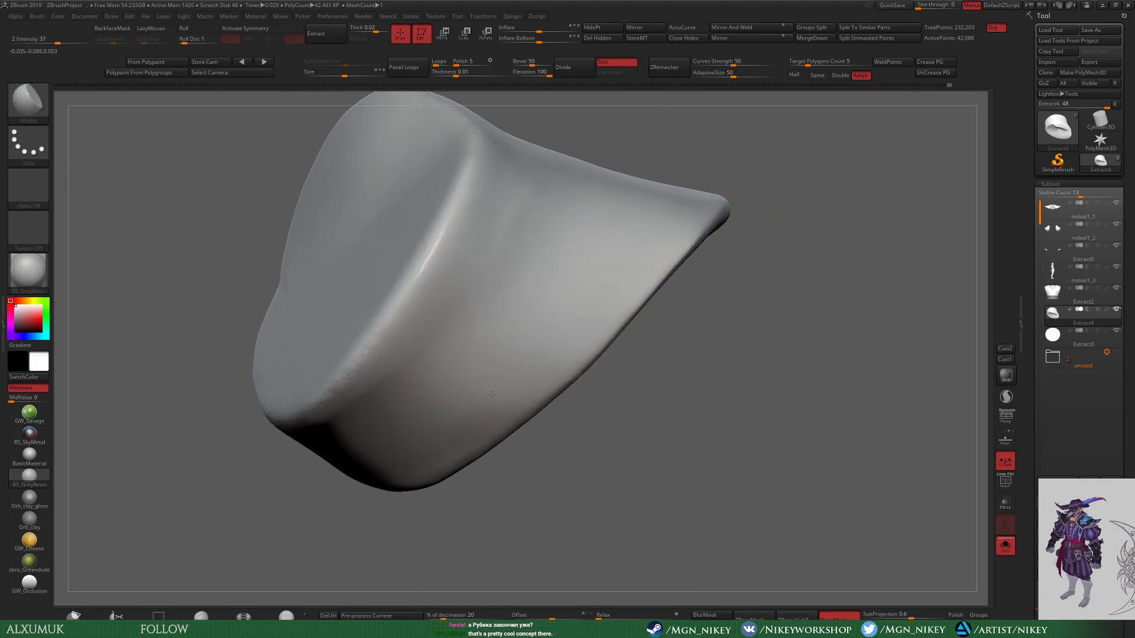
mouse_move(697, 128)
right_down()
mouse_move(638, 236)
mouse_move(760, 324)
mouse_move(558, 423)
right_up()
mouse_move(575, 291)
right_down()
mouse_move(654, 175)
mouse_move(662, 227)
mouse_move(645, 259)
right_up()
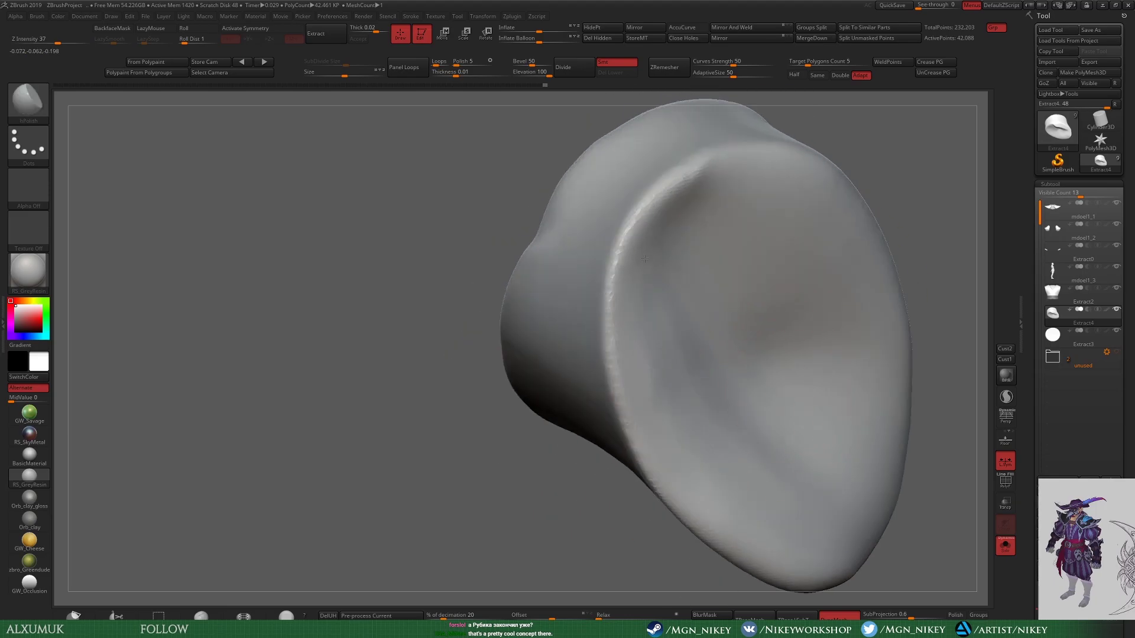
right_drag(821, 288, 673, 328)
mouse_move(798, 205)
right_down()
mouse_move(794, 239)
mouse_move(858, 327)
mouse_move(867, 271)
mouse_move(813, 172)
right_up()
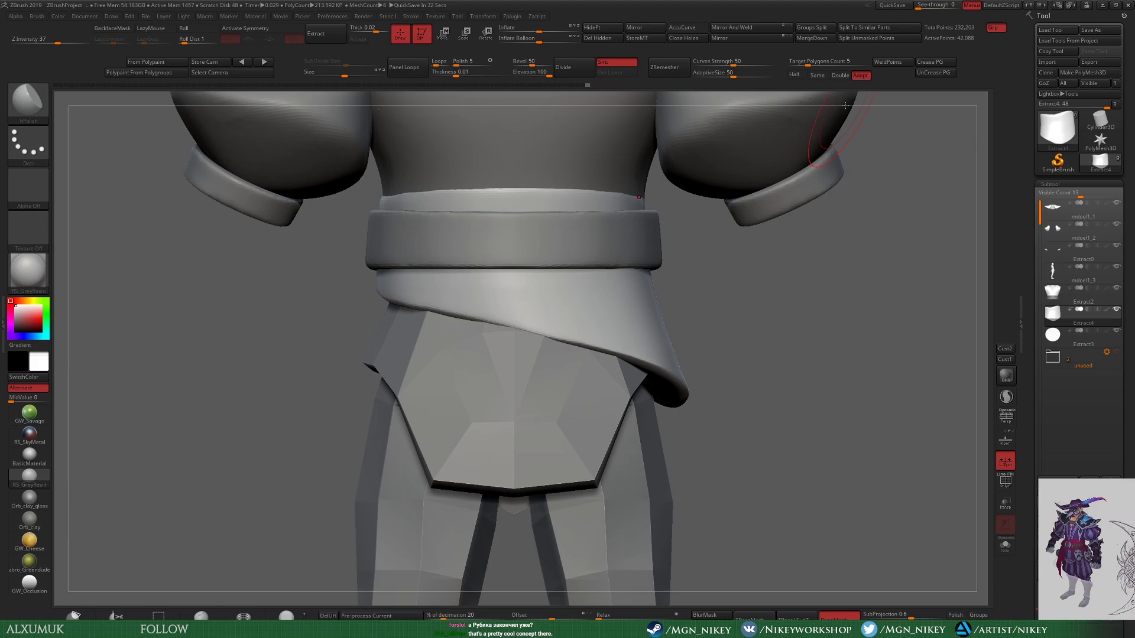
key(ctrl+z)
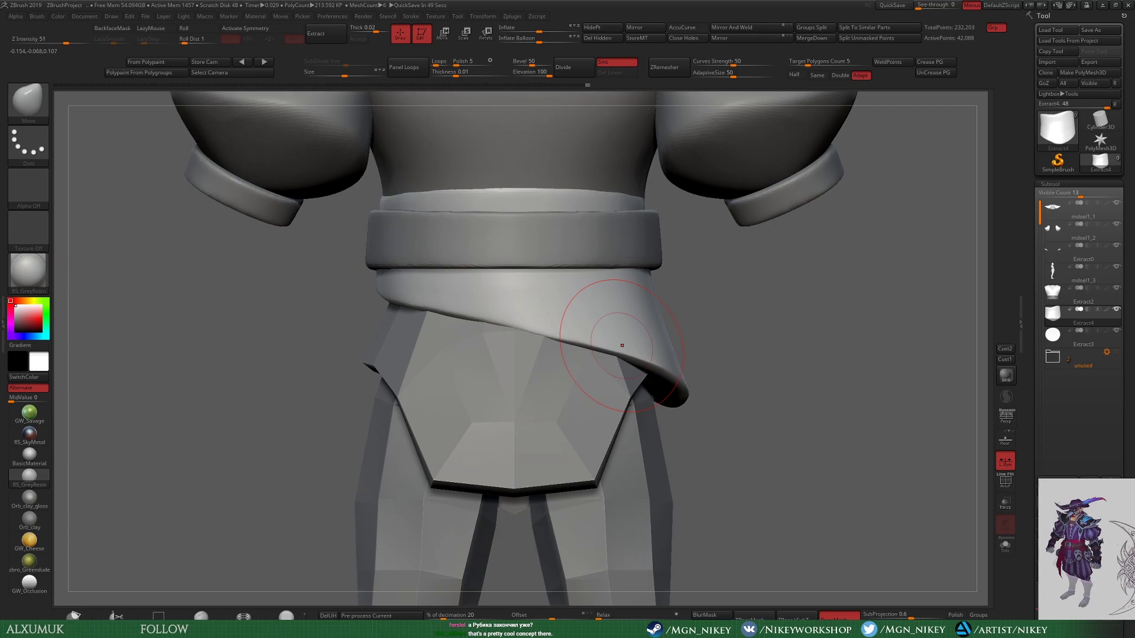
Step: Orbit around the belt and waist, then switch to the DamStandard brush
drag(767, 243, 768, 349)
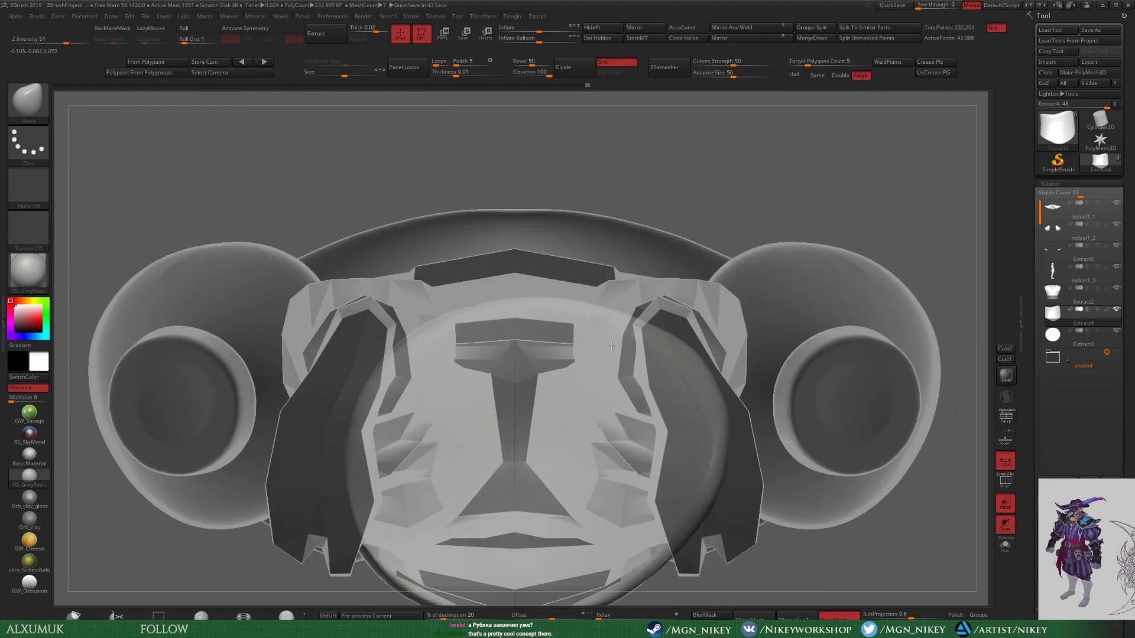
drag(611, 345, 650, 373)
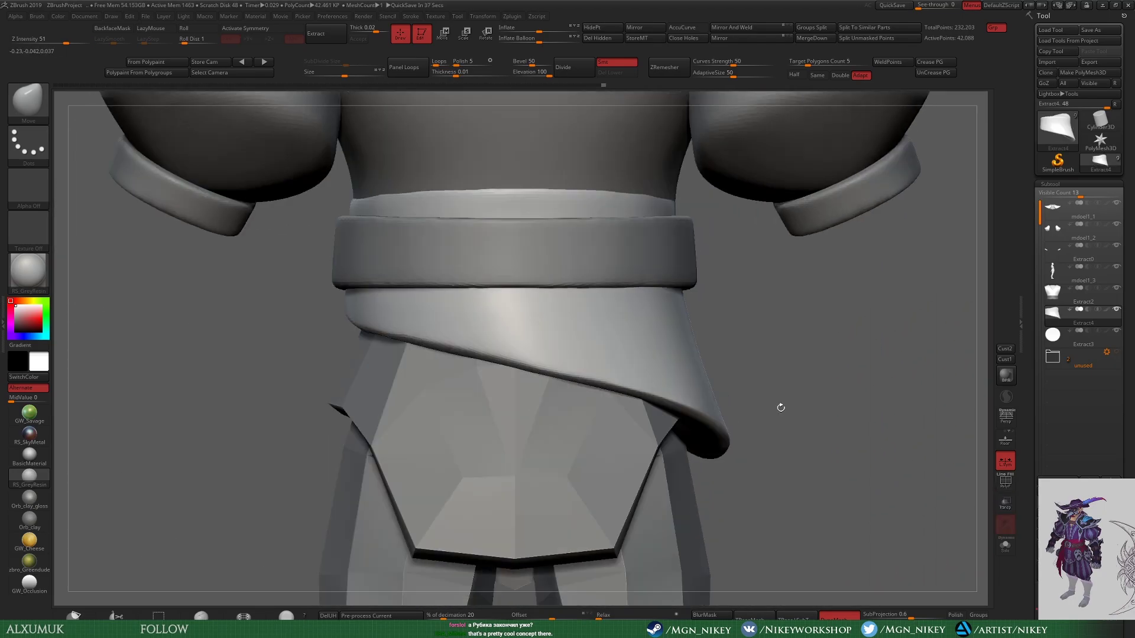
drag(780, 408, 631, 332)
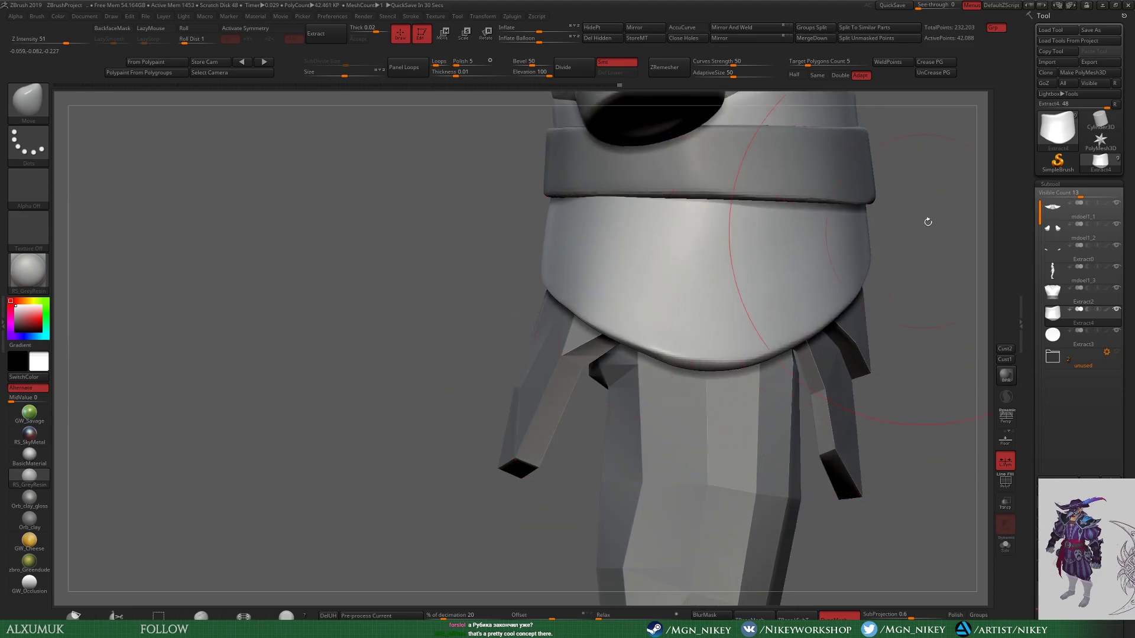
mouse_move(928, 221)
mouse_down()
mouse_move(861, 296)
mouse_move(838, 257)
mouse_up()
key(space)
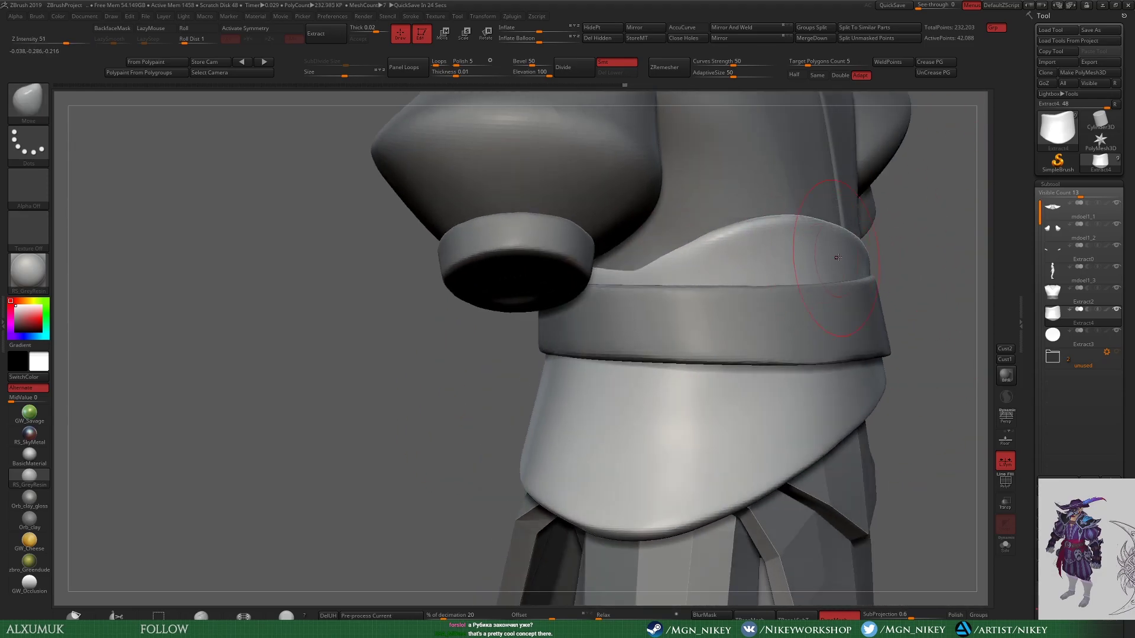
key(b)
key(d)
key(s)
drag(921, 248, 897, 299)
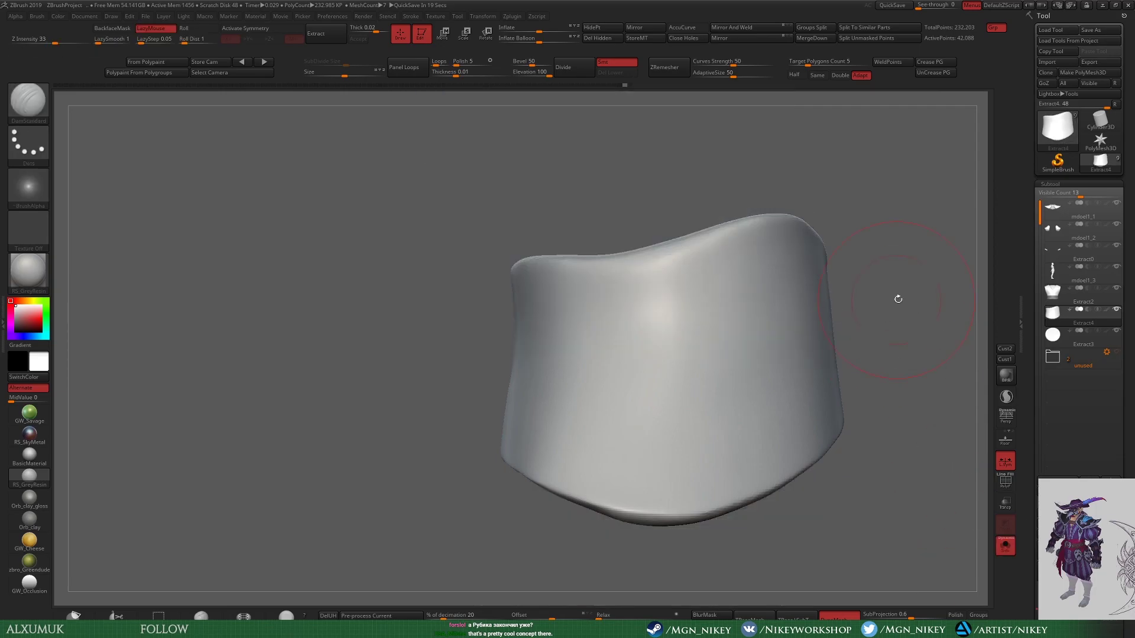
Step: Pull the sash's upper part to the left with the Move brush, then unhide the full character
key(b)
key(m)
key(v)
drag(699, 256, 499, 256)
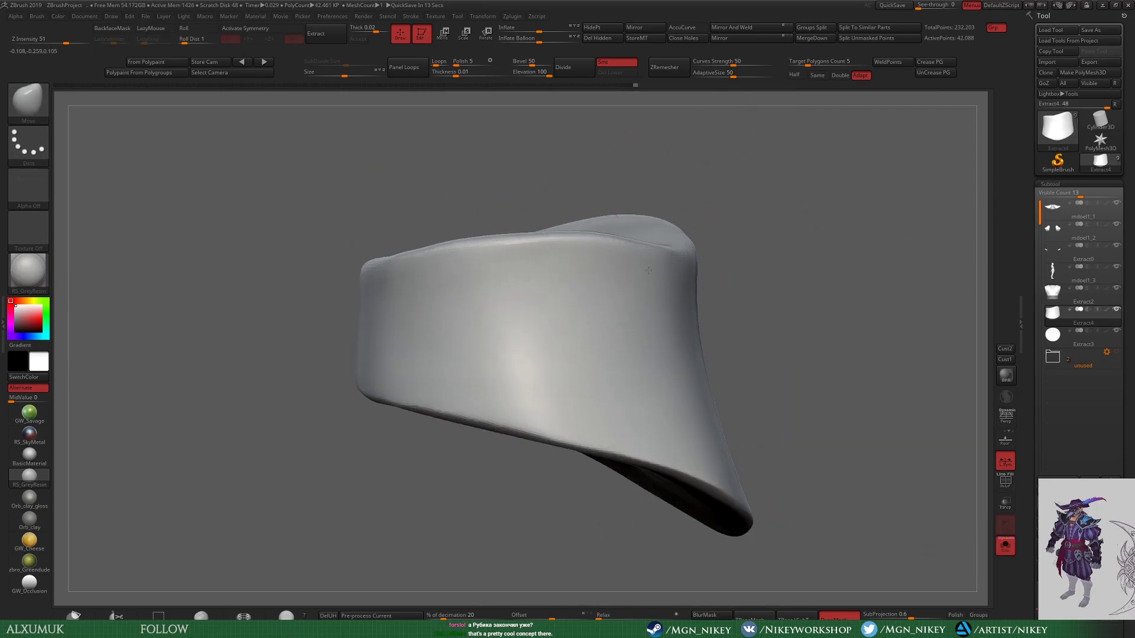
drag(648, 270, 875, 307)
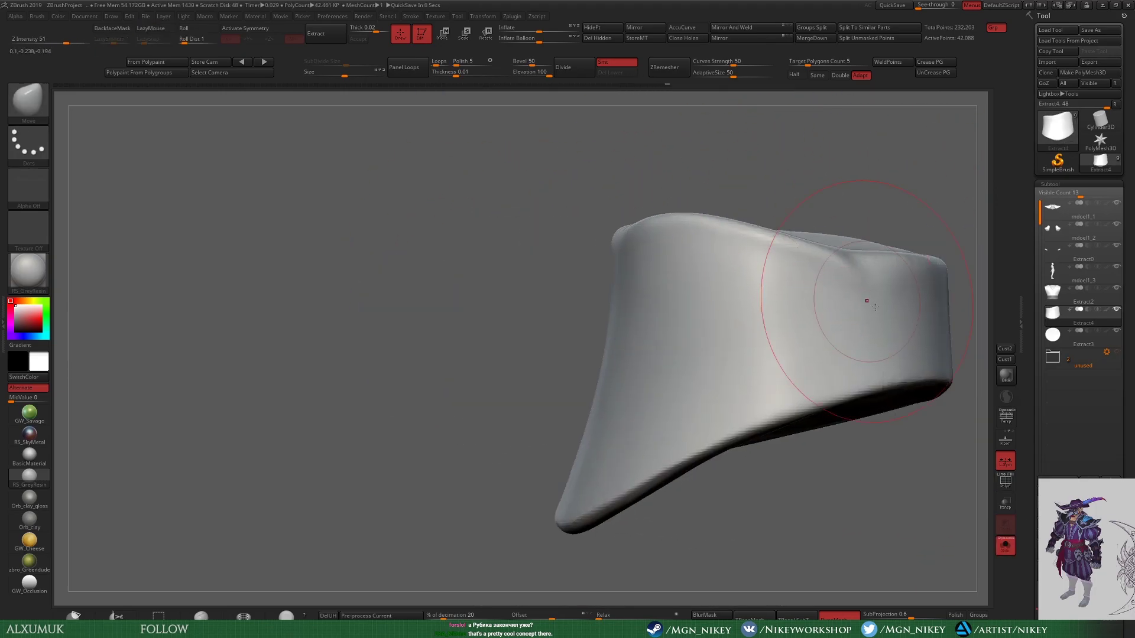
key(shift+s)
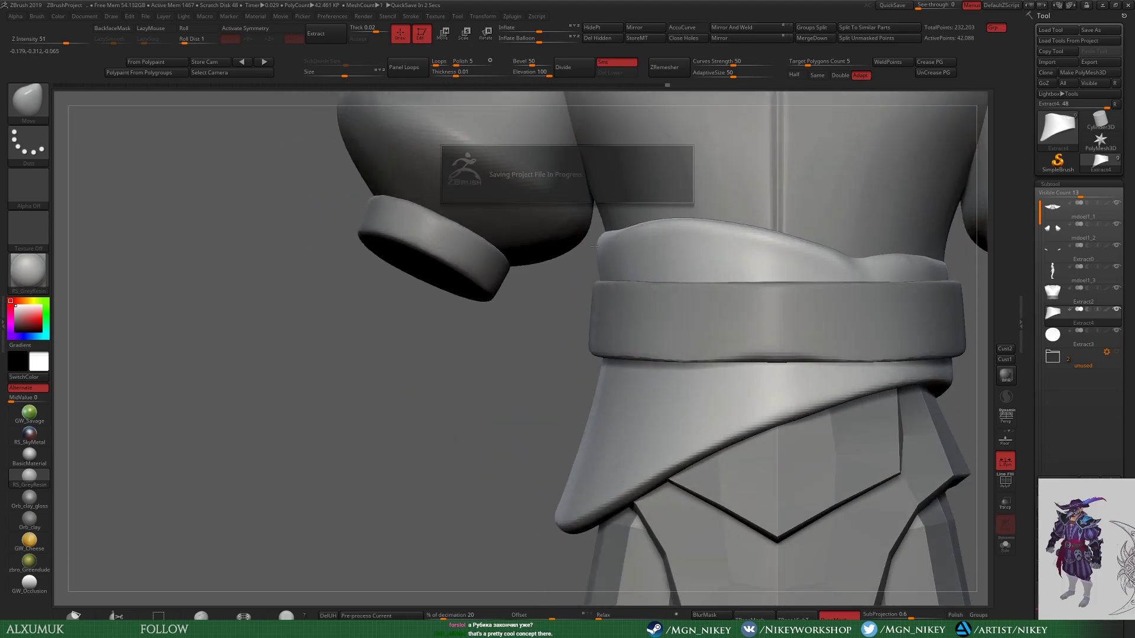
Step: Review the torso and belt, then make the Extract4 sash the active subtool
drag(672, 224, 610, 252)
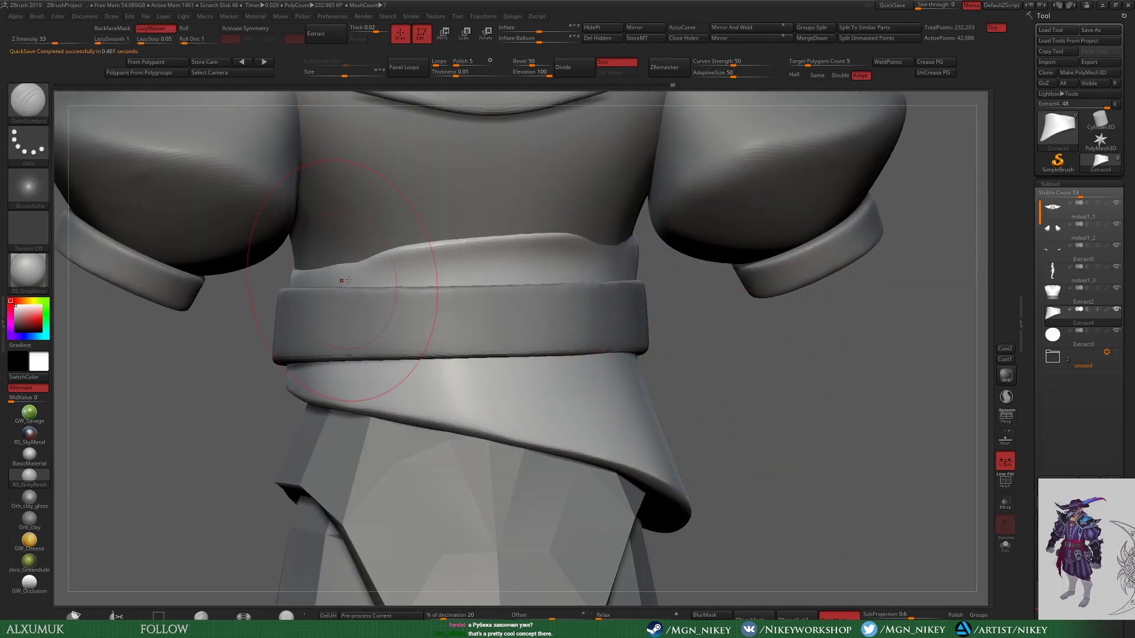
drag(346, 280, 981, 289)
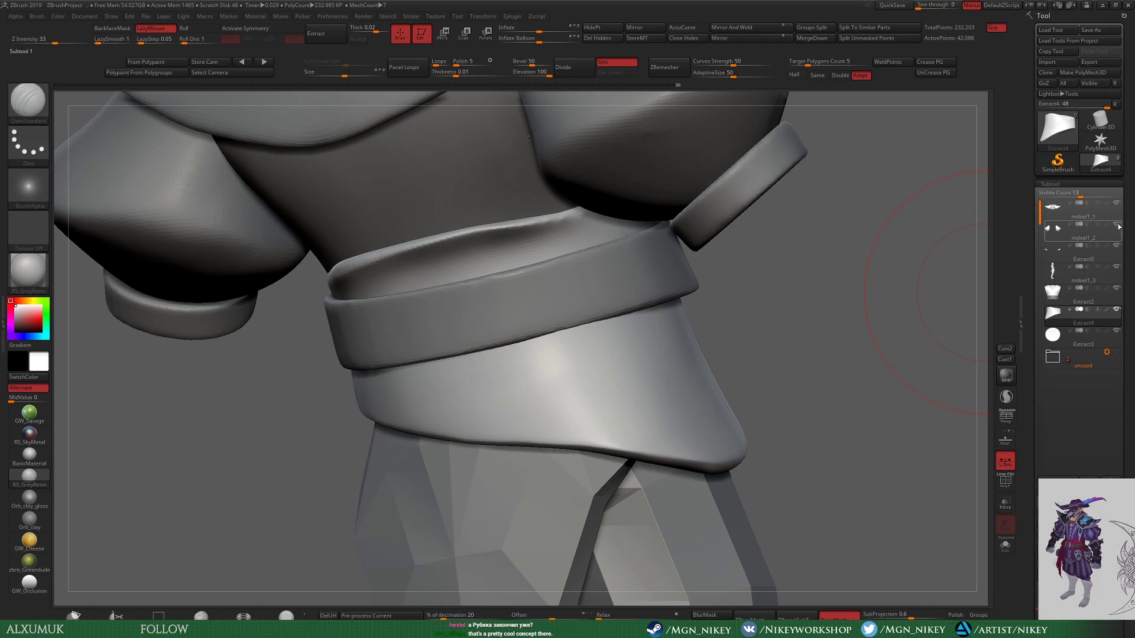
drag(887, 414, 628, 333)
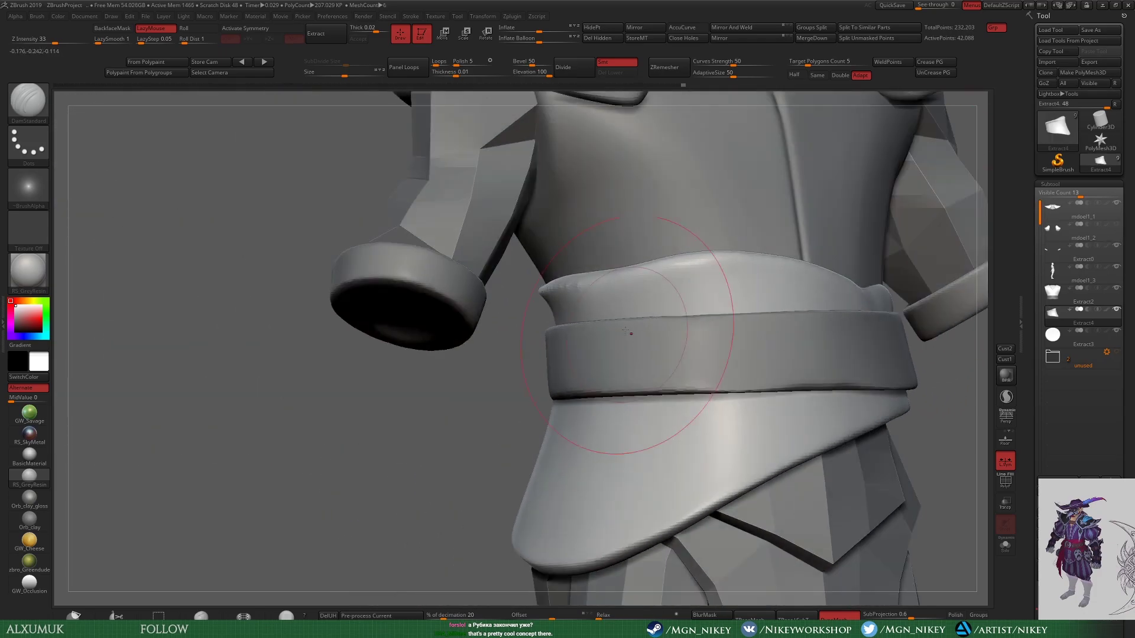
right_drag(627, 331, 524, 373)
alt+click(625, 284)
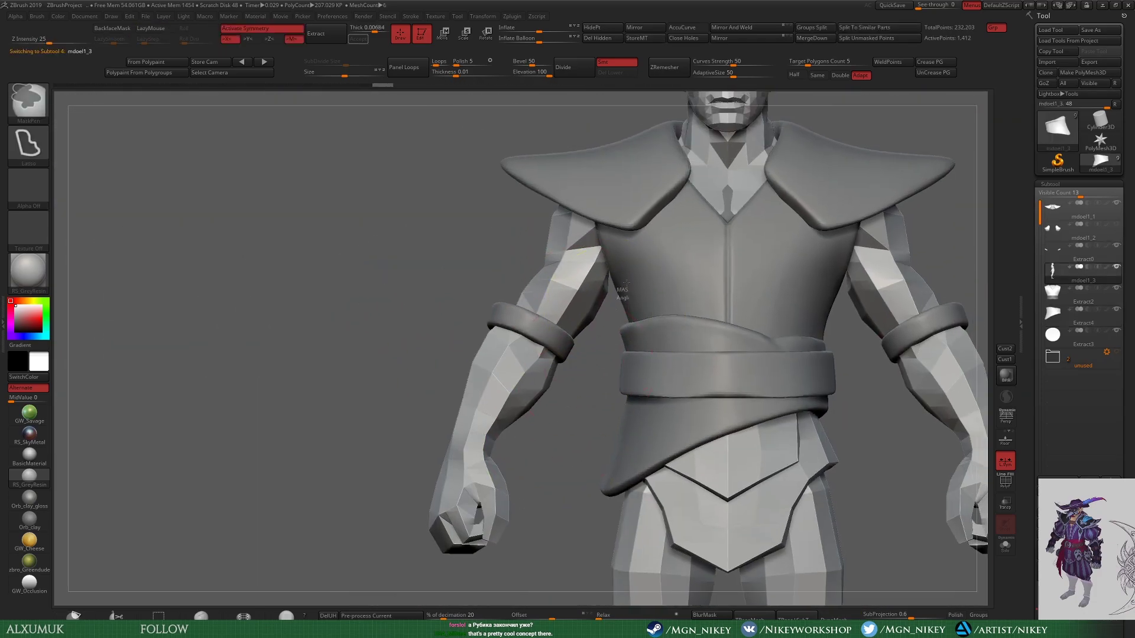
alt+click(608, 166)
mouse_move(609, 165)
right_down()
mouse_move(958, 295)
mouse_move(946, 239)
right_up()
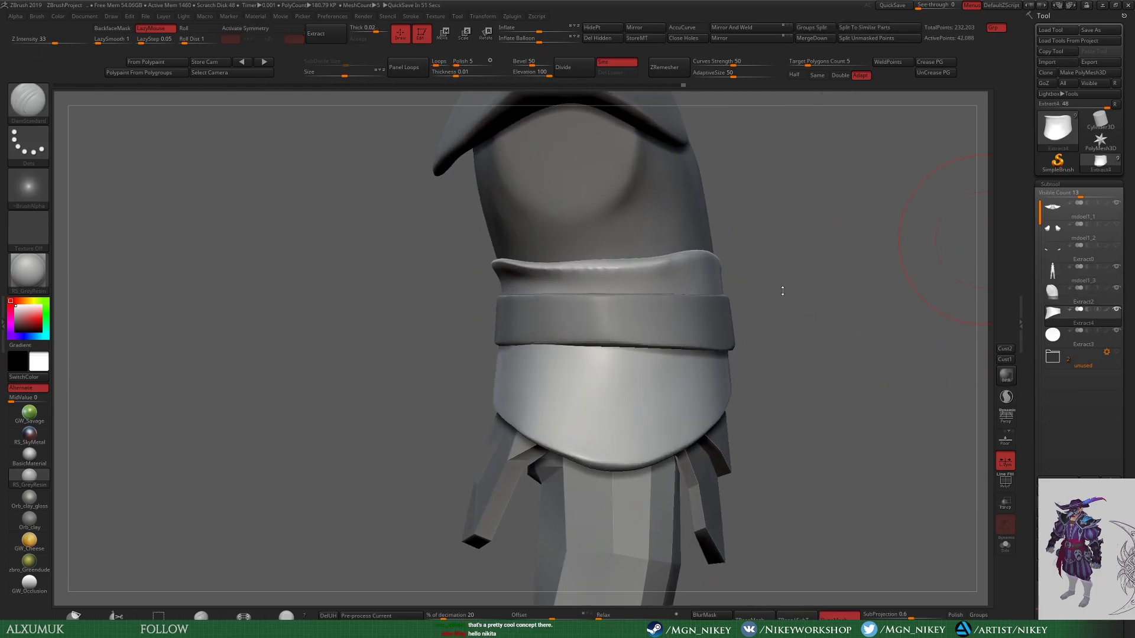
mouse_move(783, 291)
right_down()
mouse_move(813, 294)
mouse_move(466, 419)
right_up()
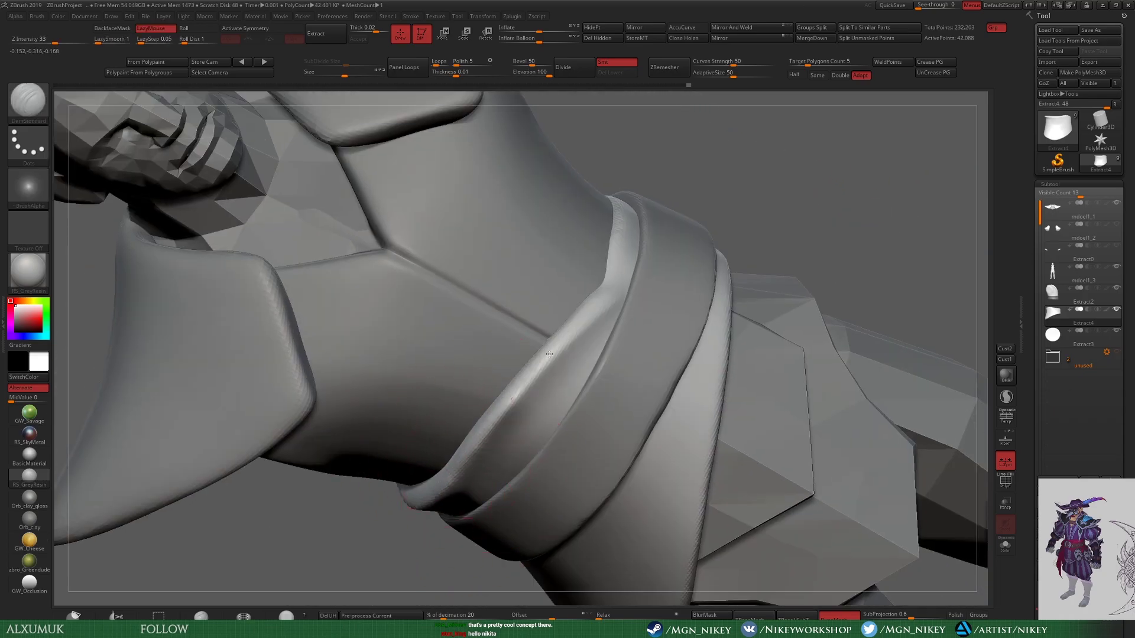
right_drag(549, 354, 530, 355)
mouse_move(596, 246)
right_down()
mouse_move(477, 459)
mouse_move(895, 154)
mouse_move(658, 306)
mouse_move(475, 295)
right_up()
Step: Smooth the rolled top edge of the sash fold
key(b)
key(d)
key(s)
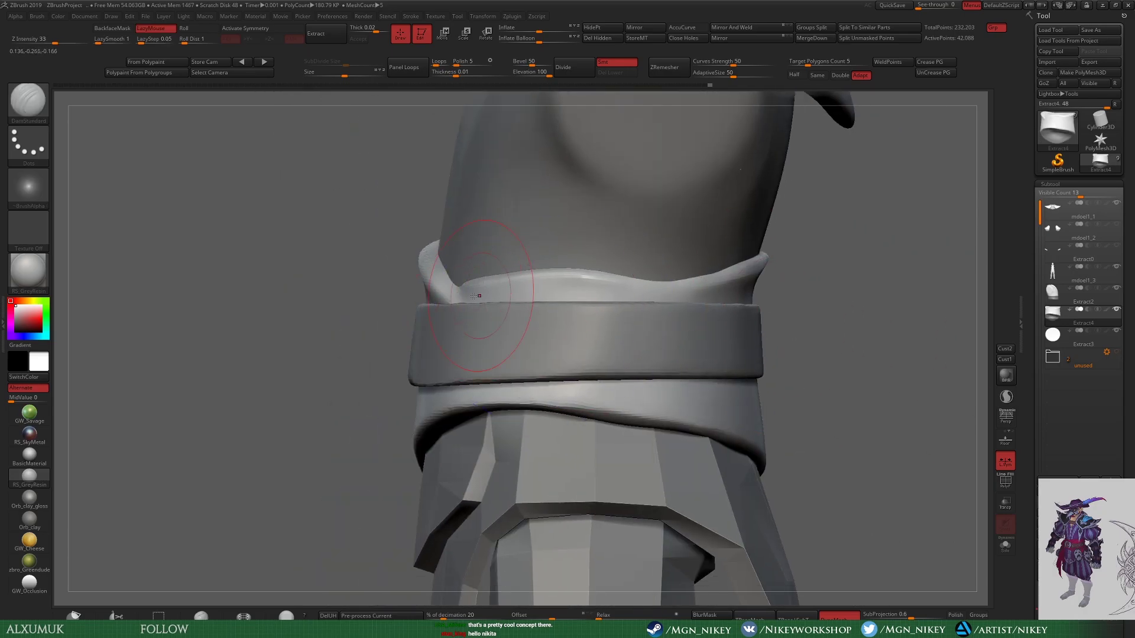
right_drag(747, 292, 423, 299)
right_drag(865, 291, 749, 308)
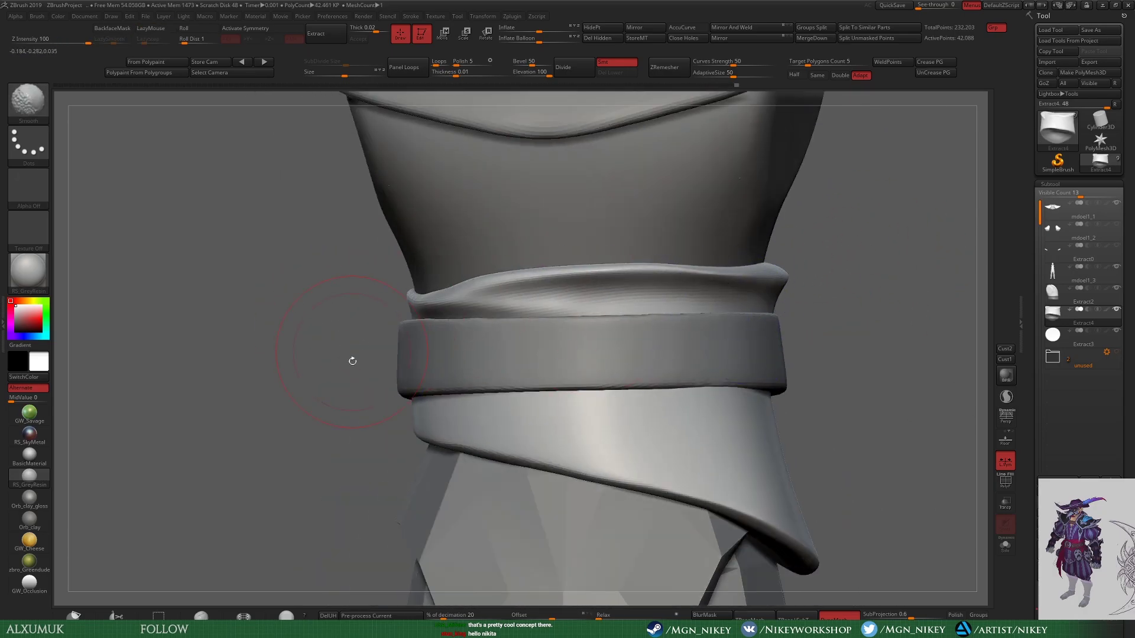
mouse_move(353, 360)
right_down()
mouse_move(823, 332)
mouse_move(827, 266)
right_up()
Step: Inspect the soloed sash with see-through surroundings, then frame the whole character
key(ctrl+shift+s)
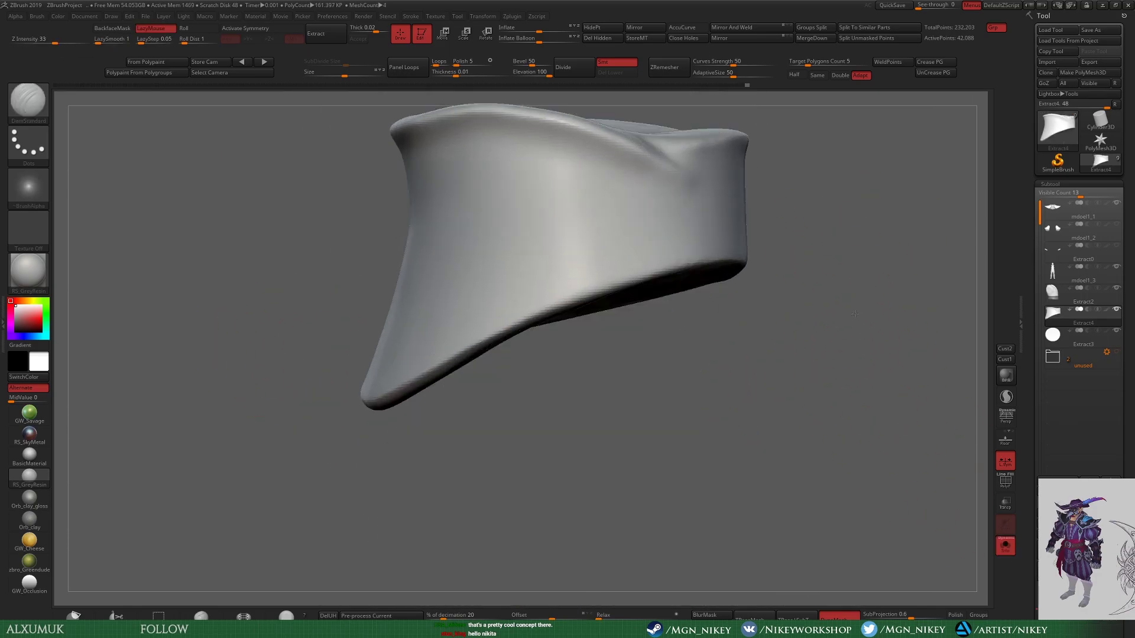
right_drag(854, 314, 820, 291)
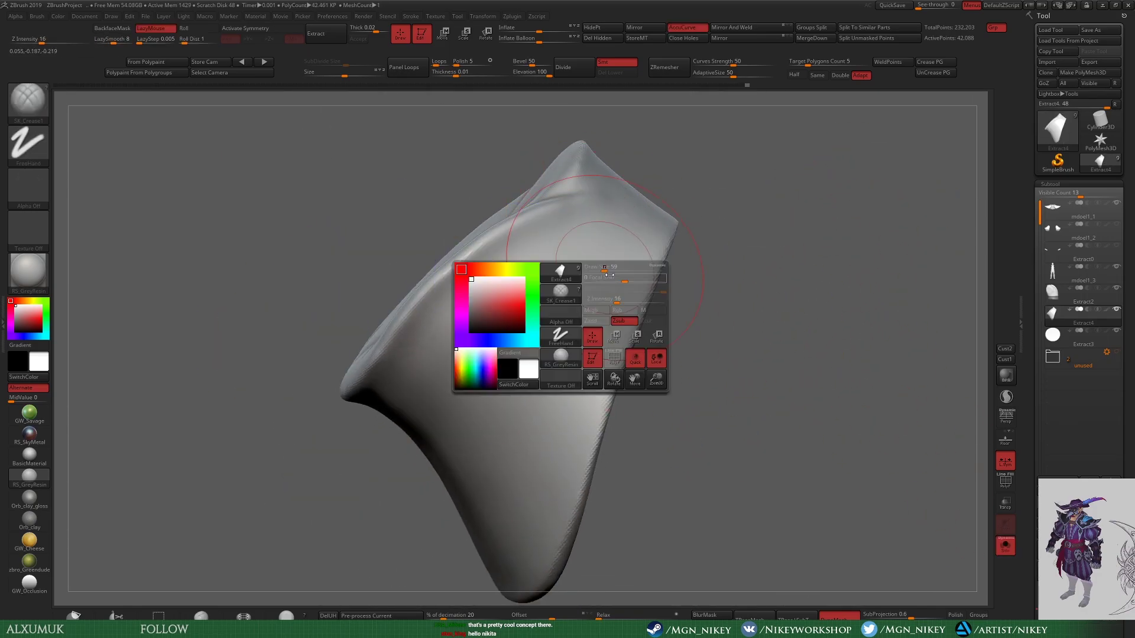
key(ctrl+shift+s)
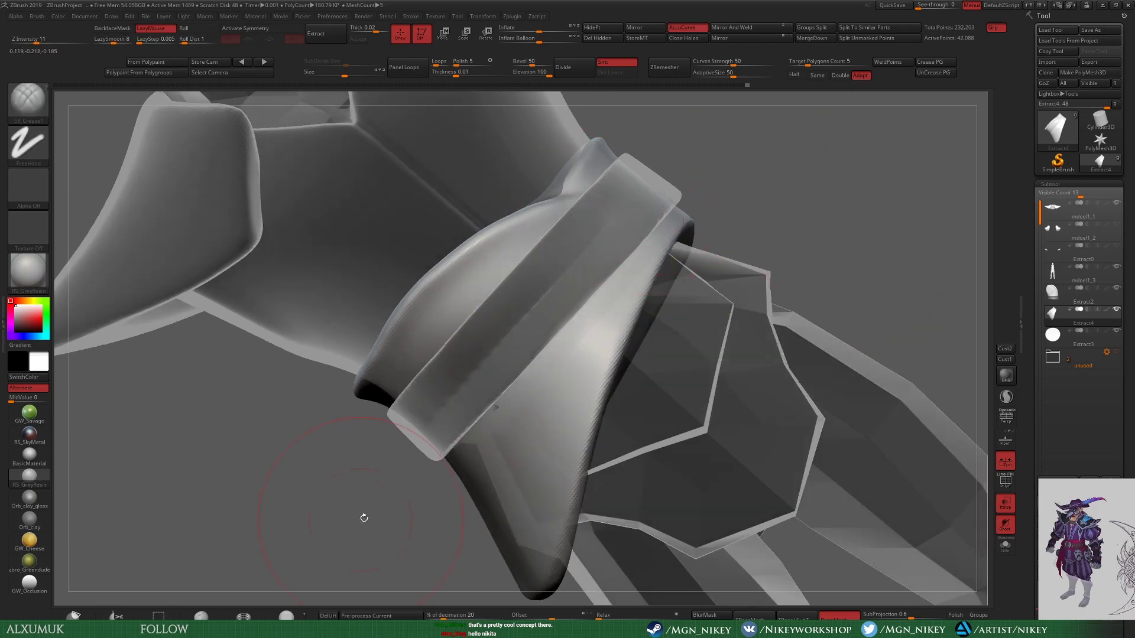
mouse_move(364, 518)
right_down()
mouse_move(331, 372)
mouse_move(384, 334)
right_up()
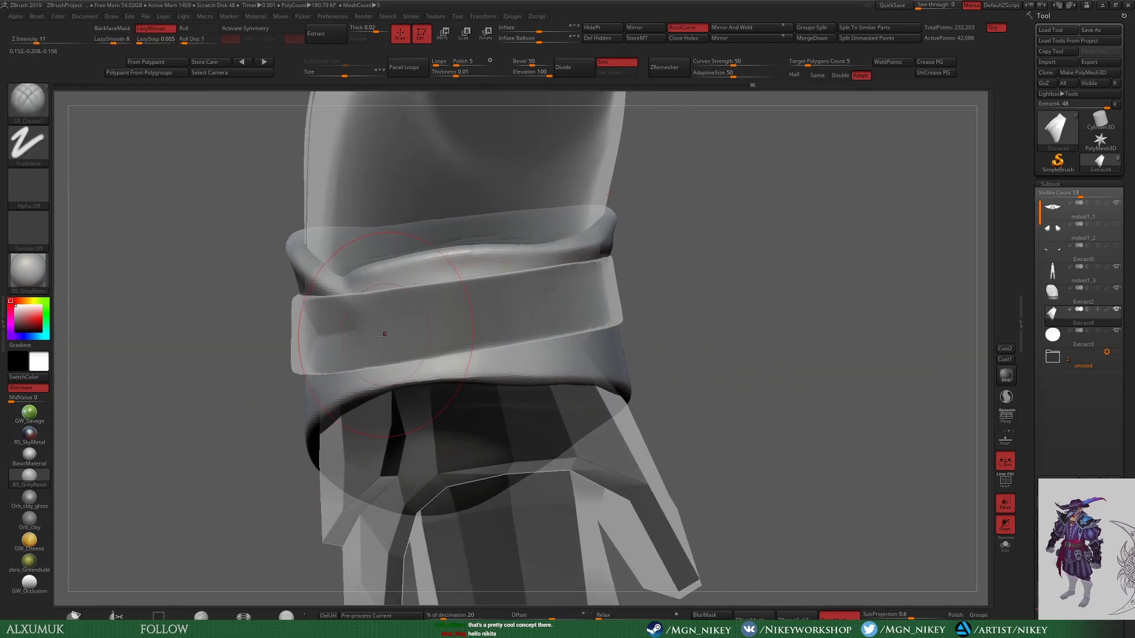
mouse_move(716, 261)
right_down()
mouse_move(669, 261)
mouse_move(692, 260)
mouse_move(641, 319)
mouse_move(815, 314)
mouse_move(821, 297)
mouse_move(398, 295)
right_up()
key(space)
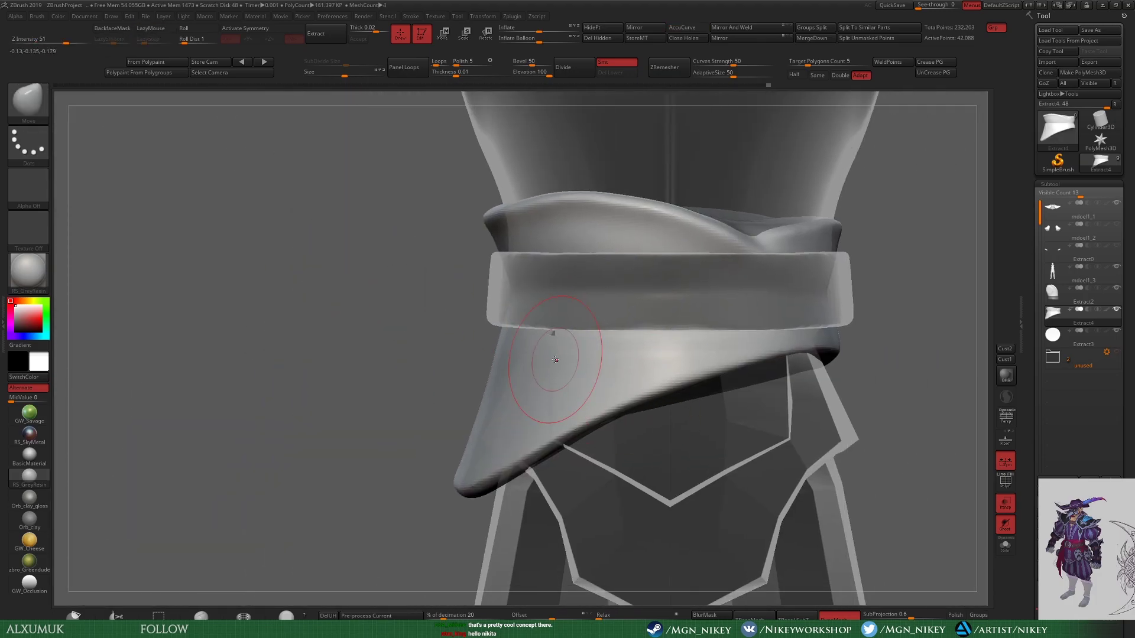
alt+right_drag(555, 360, 555, 426)
click(1005, 502)
key(f)
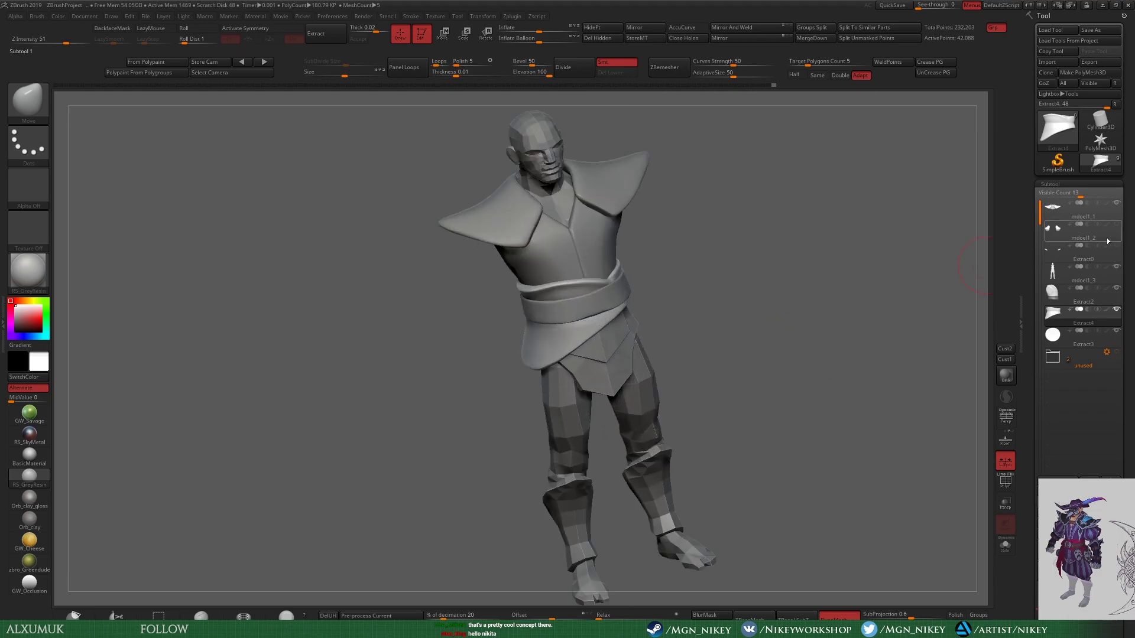
Step: Unhide the arm cuffs and place move lines across the front of the belt band
click(1109, 242)
alt+right_drag(701, 355, 701, 223)
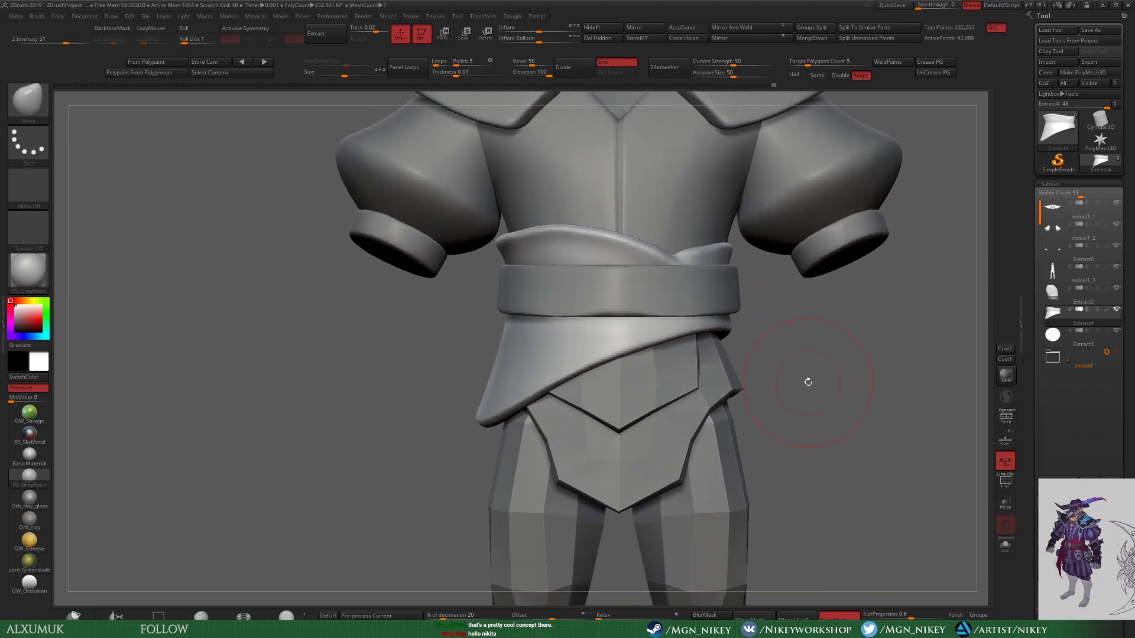
alt+click(721, 294)
key(w)
drag(596, 351, 831, 352)
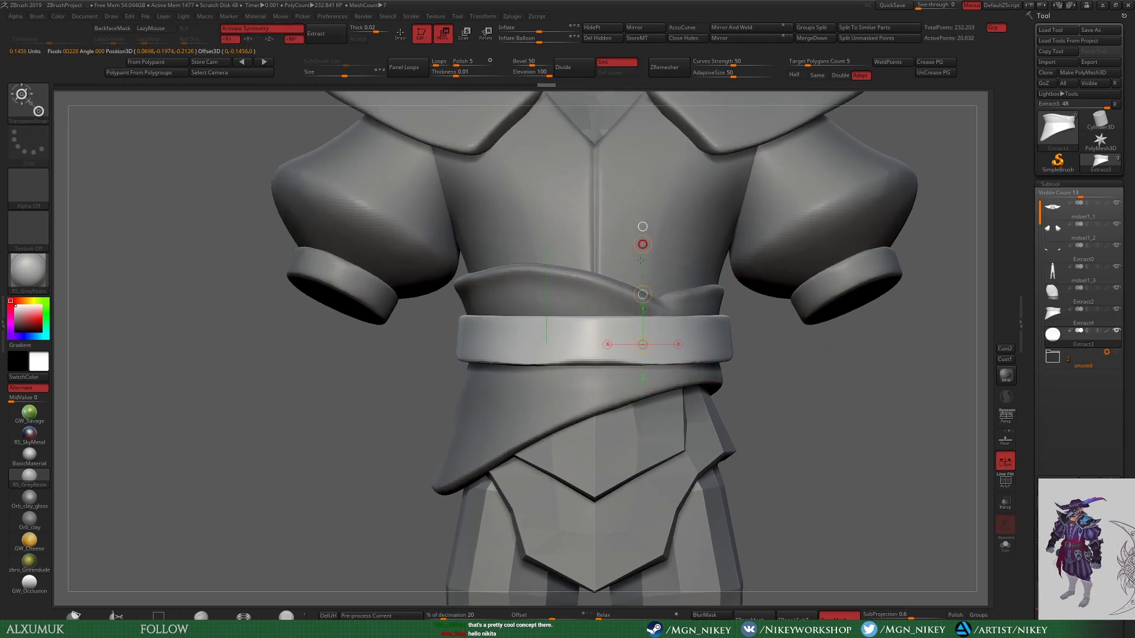
drag(641, 260, 544, 260)
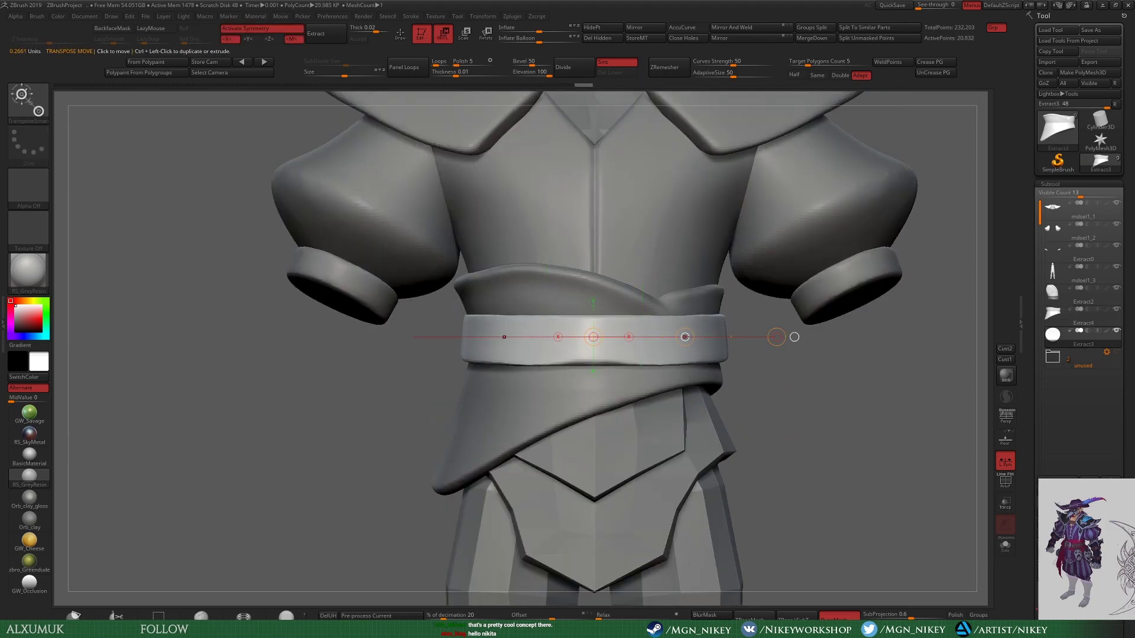
Step: Make Extract3 the active belt band and move it using a side-view move line
alt+click(702, 305)
mouse_move(827, 414)
mouse_down()
mouse_move(761, 492)
mouse_move(735, 380)
mouse_up()
key(w)
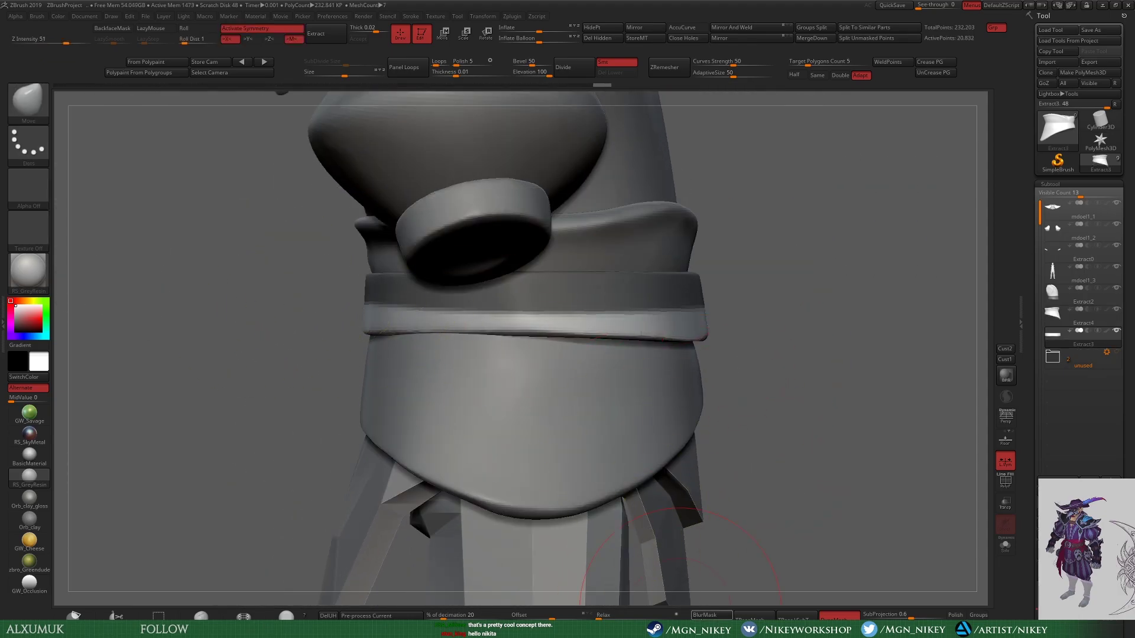
drag(572, 289, 572, 368)
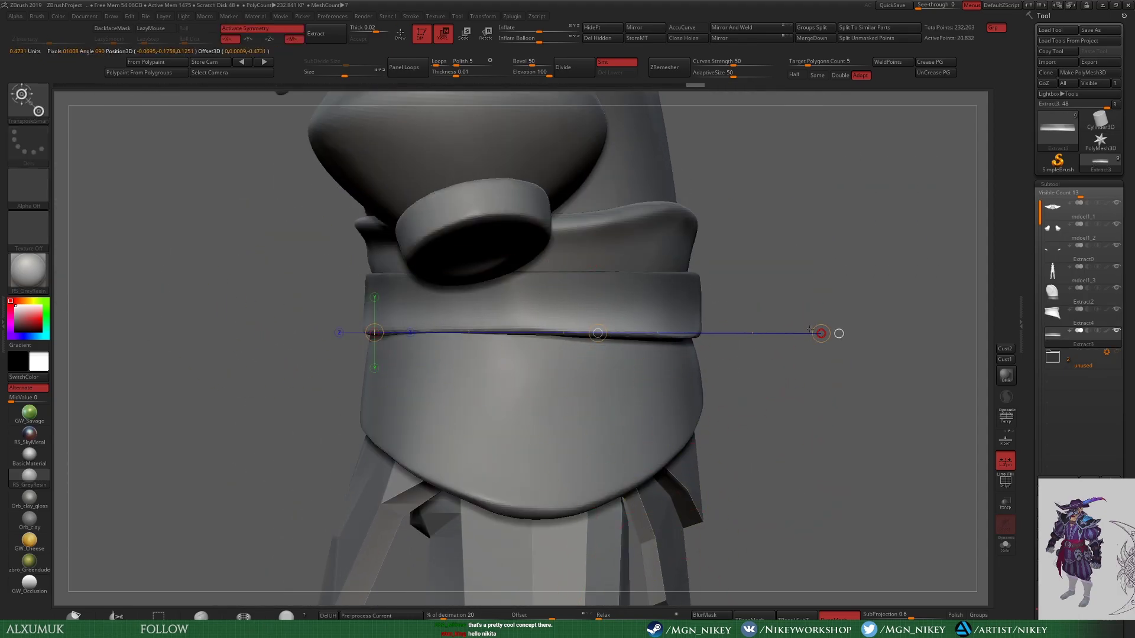
key(q)
drag(752, 355, 650, 319)
alt+click(628, 309)
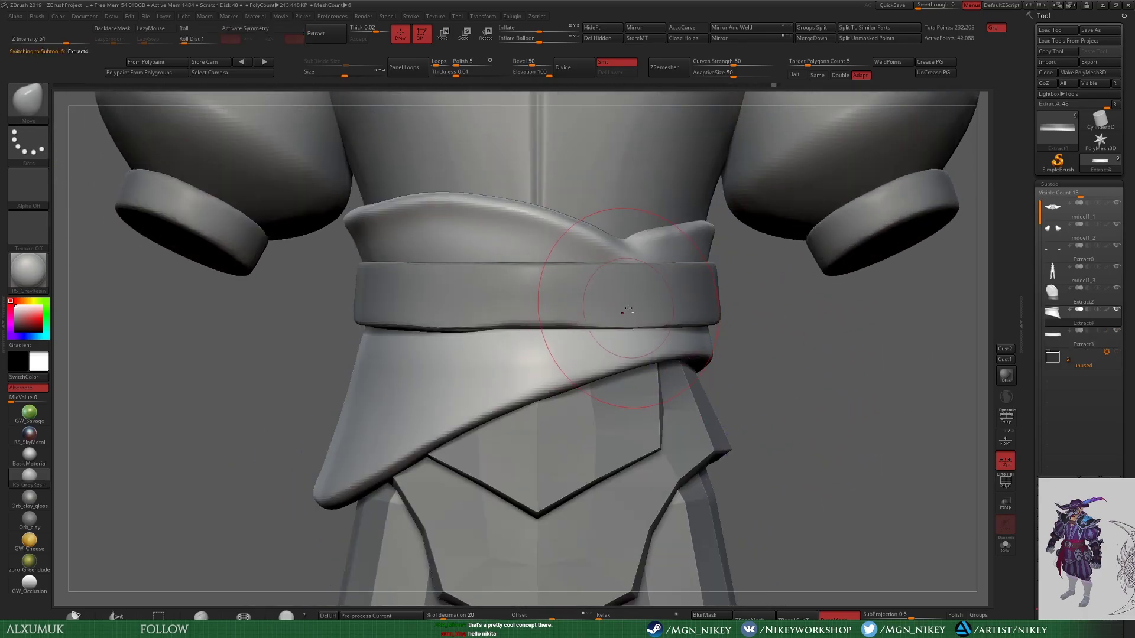
alt+click(709, 319)
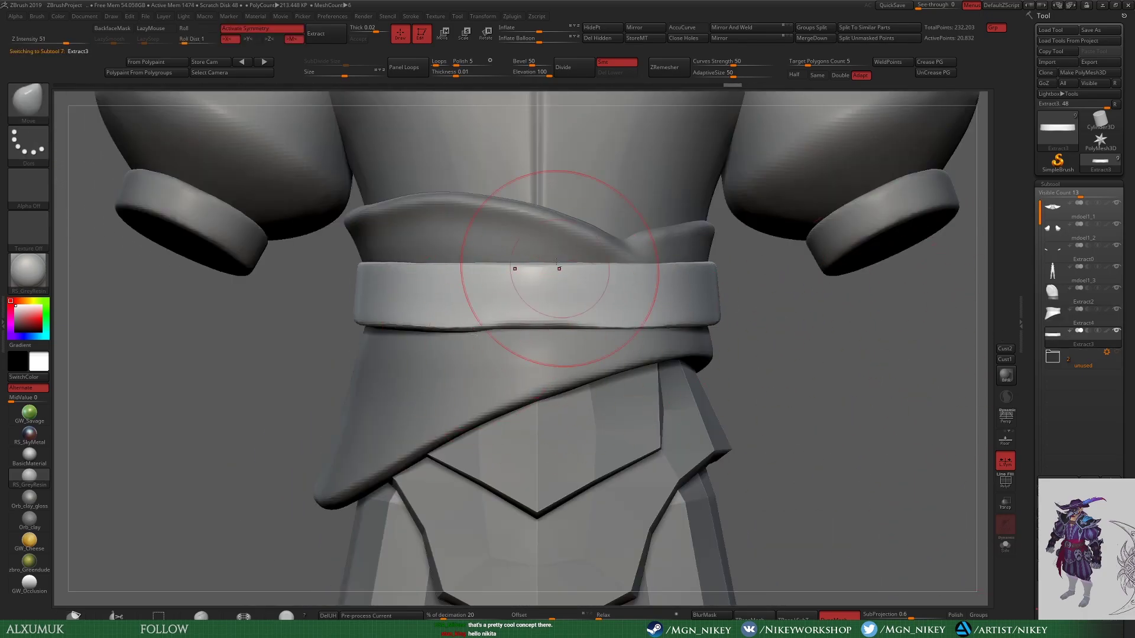
Step: Soften the mask edge on the Extract3 belt band and return to the Move brush
alt+click(532, 231)
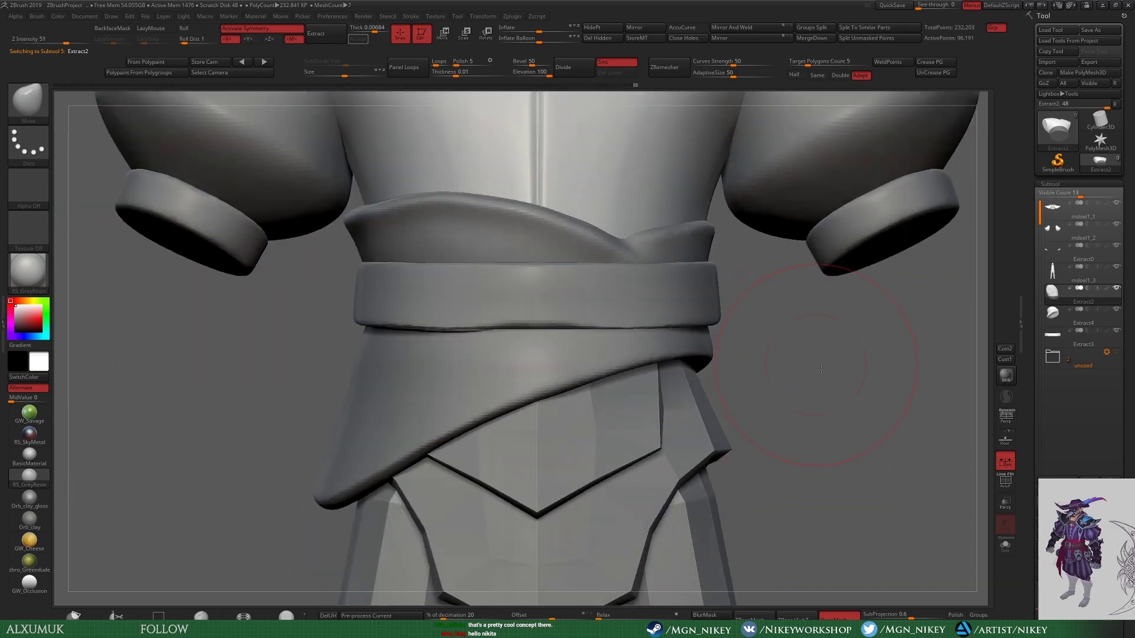
drag(528, 342, 366, 344)
alt+click(364, 350)
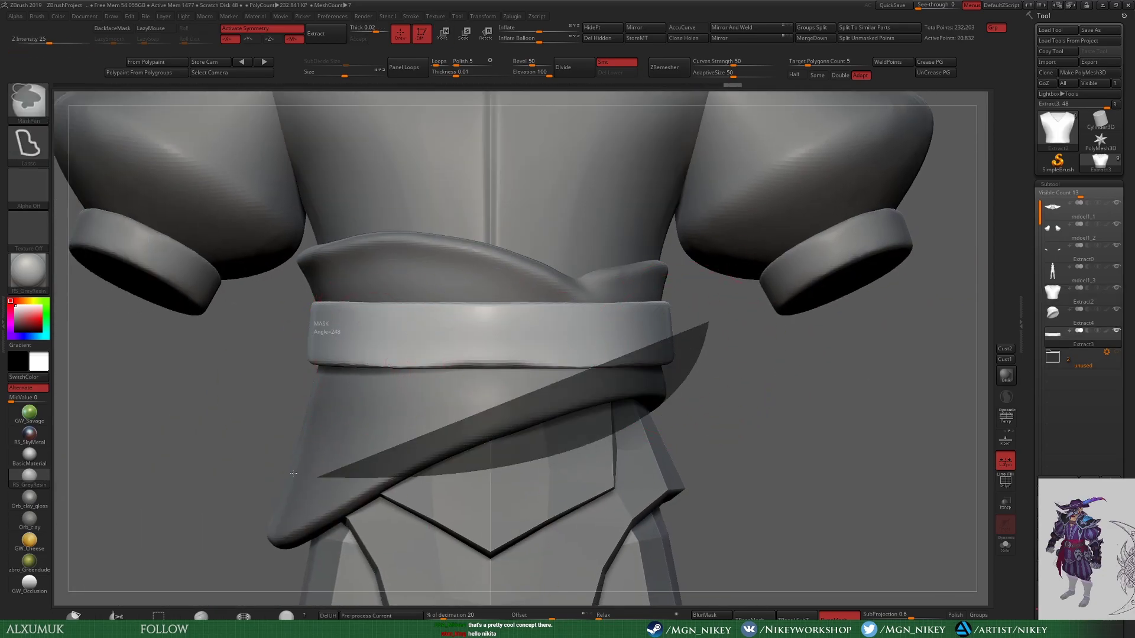
click(708, 615)
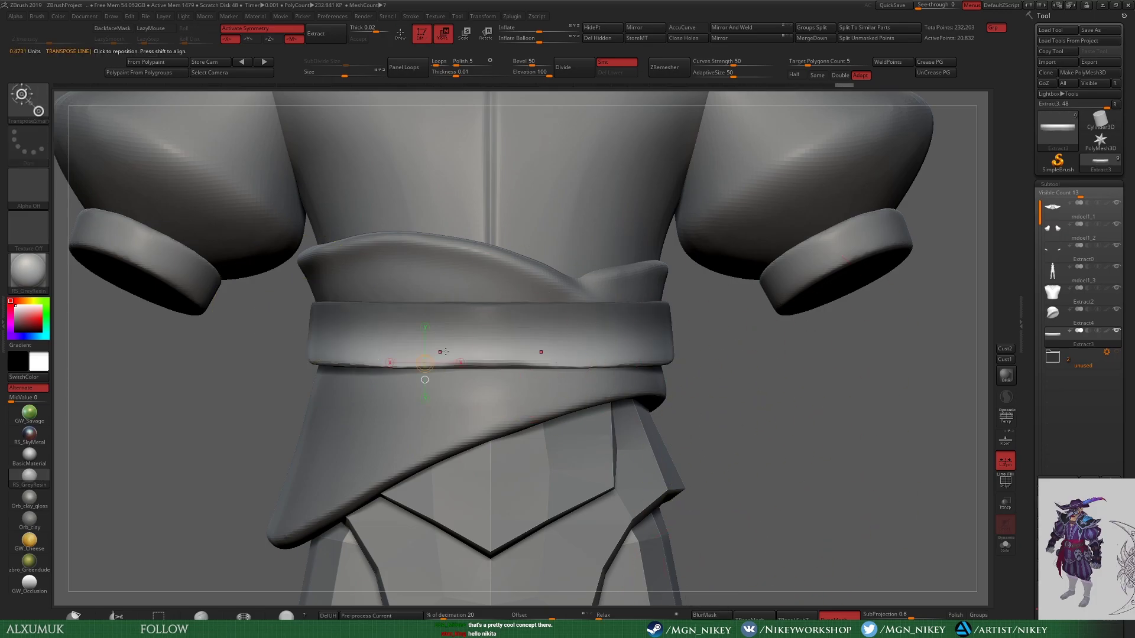
key(q)
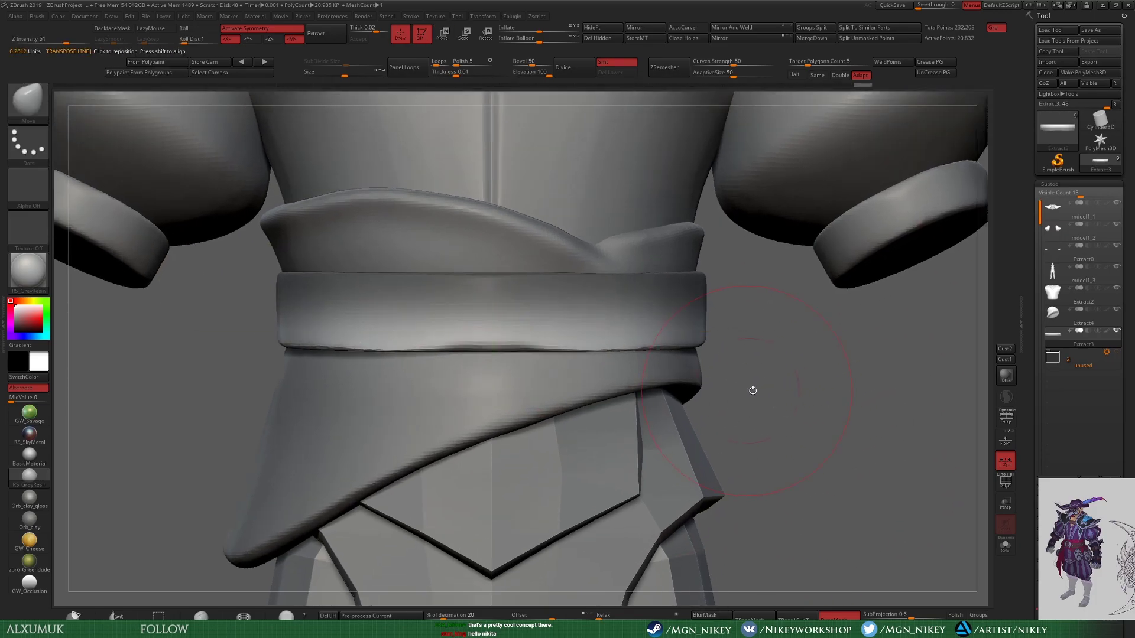
mouse_move(750, 390)
mouse_down()
mouse_move(962, 332)
mouse_move(252, 349)
mouse_move(769, 286)
mouse_up()
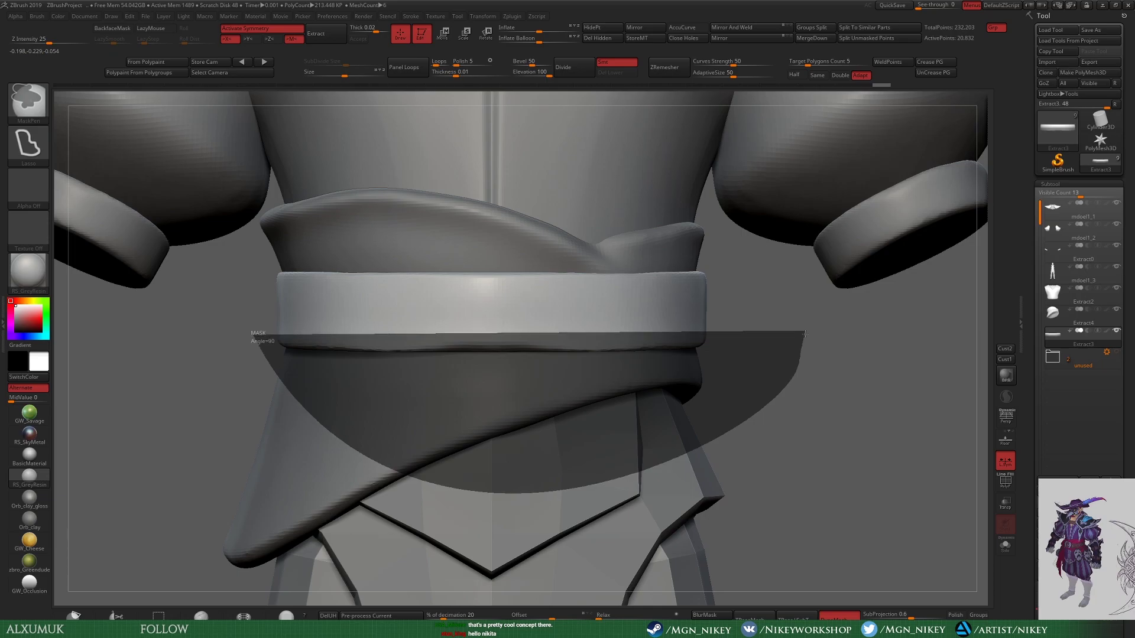
key(b)
key(m)
key(v)
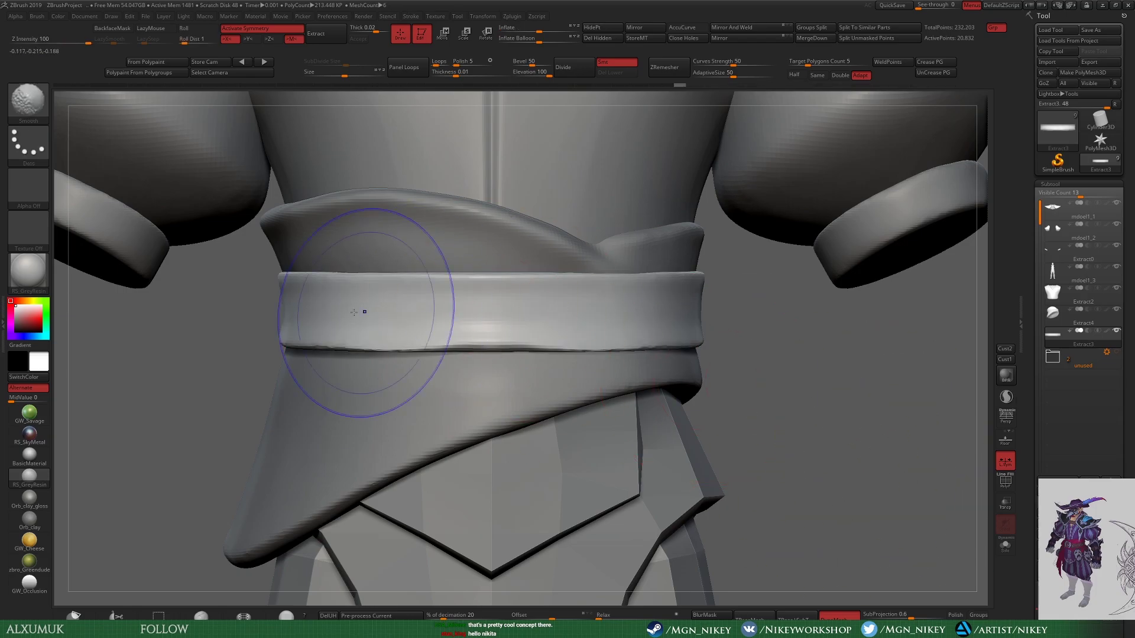
drag(704, 378, 758, 368)
Step: Smooth the Extract4 sash surface below the belt, then frame the character facing front
key(f)
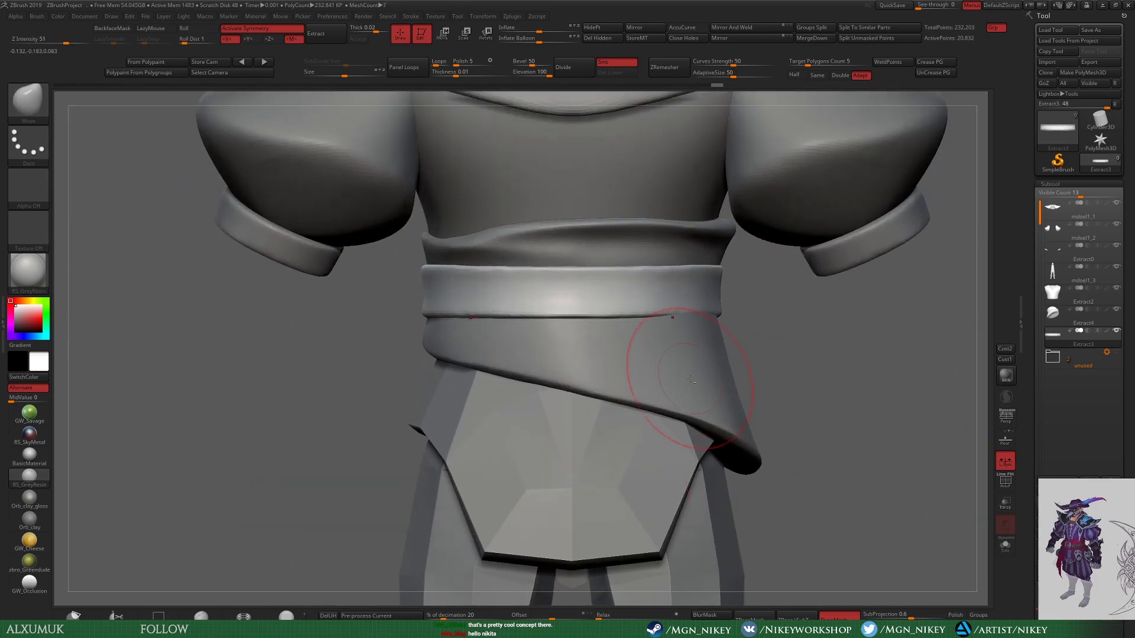
alt+click(594, 312)
right_drag(594, 311, 650, 318)
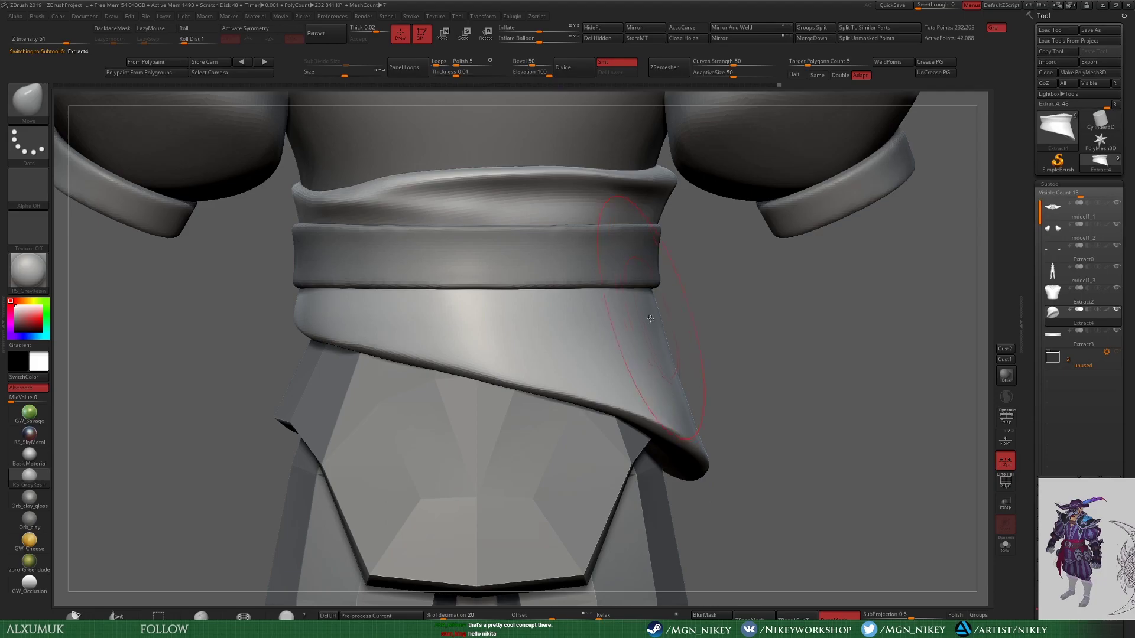
shift+right_drag(675, 371, 689, 380)
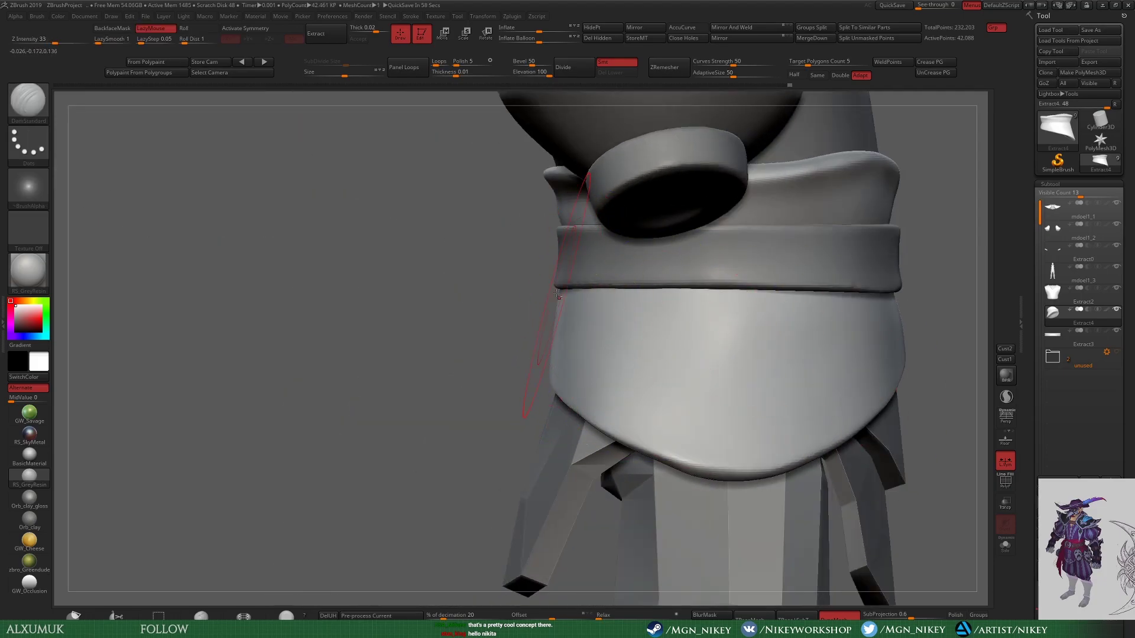
shift+drag(596, 325, 719, 357)
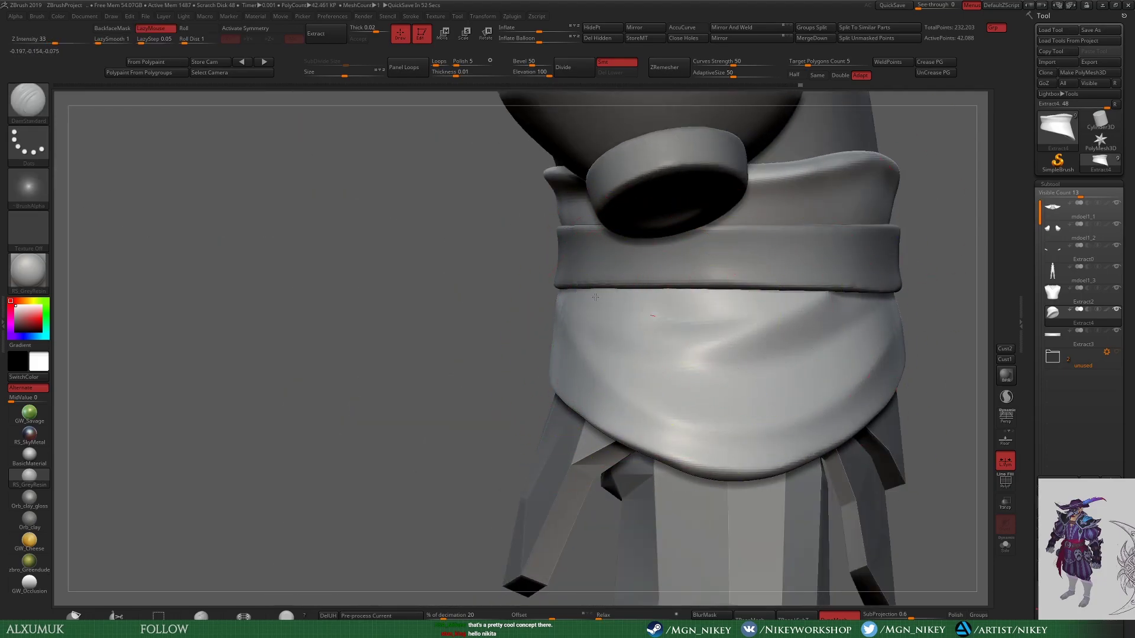
mouse_move(595, 297)
right_down()
mouse_move(481, 375)
mouse_move(549, 383)
mouse_move(415, 375)
right_up()
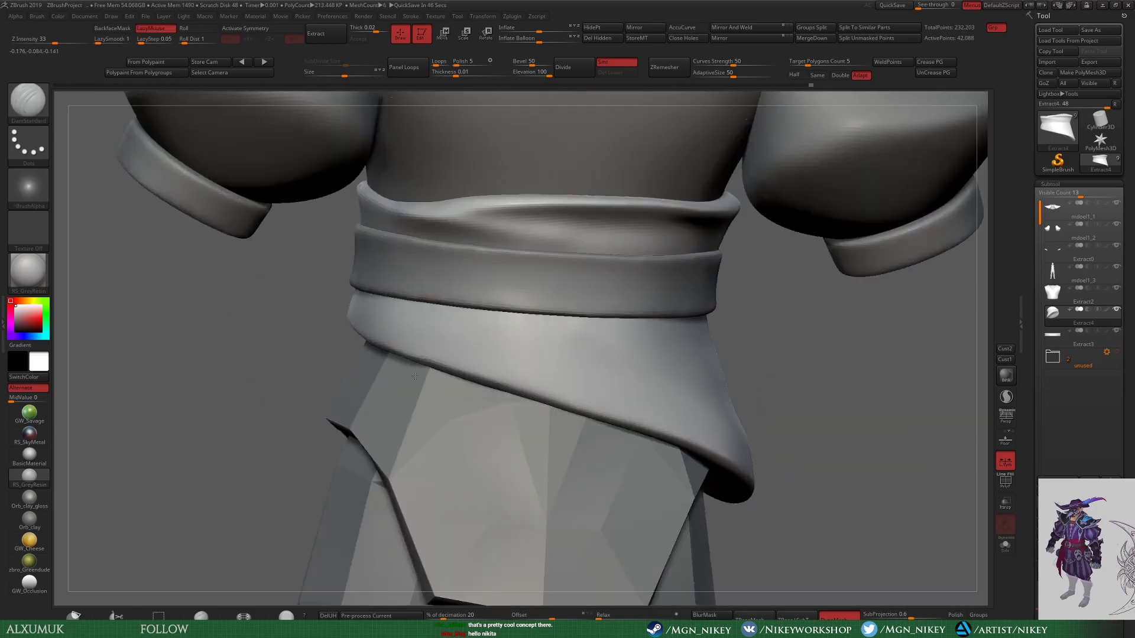
key(f)
right_drag(805, 398, 697, 353)
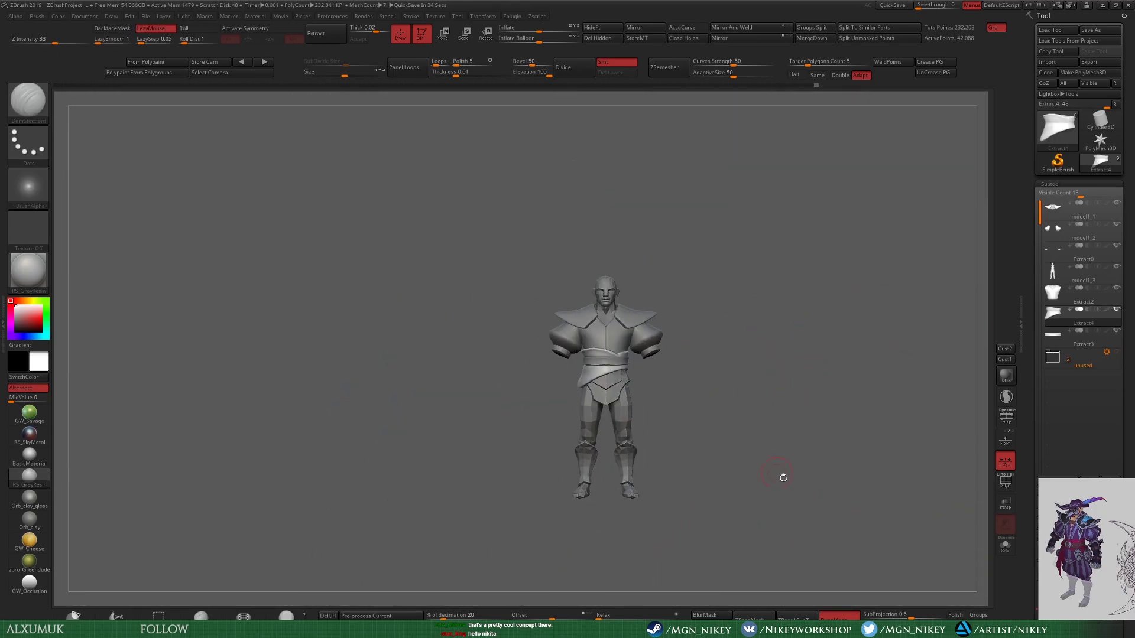
Step: Solo the sleeve subtool and paint freehand mask strips along both sides
ctrl+right_drag(783, 476, 533, 412)
alt+click(533, 412)
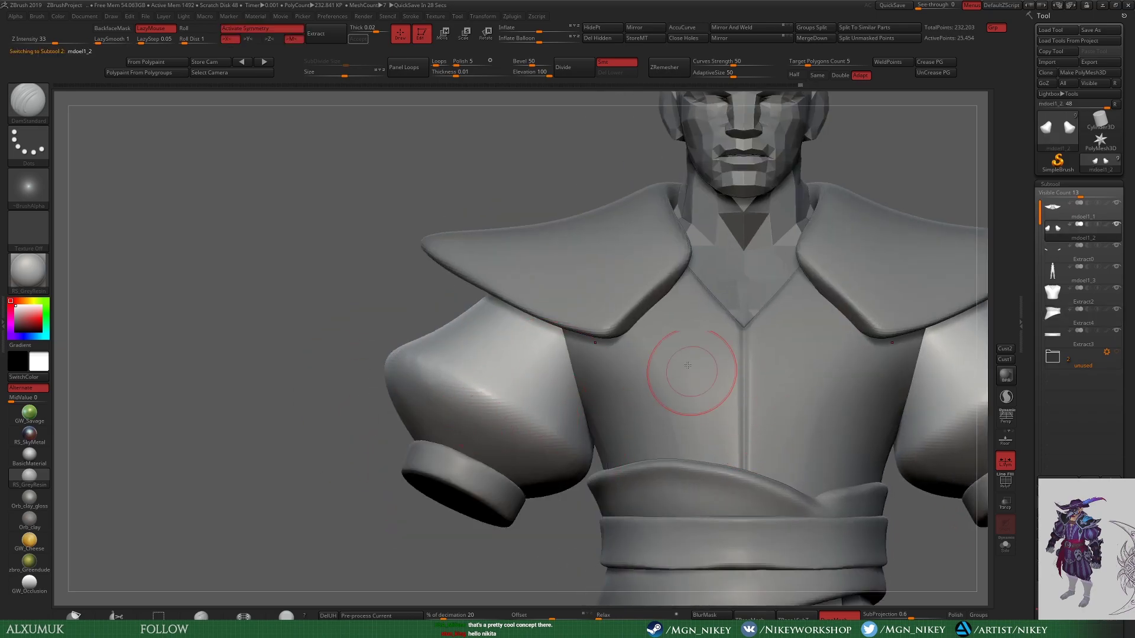
key(ctrl+shift+s)
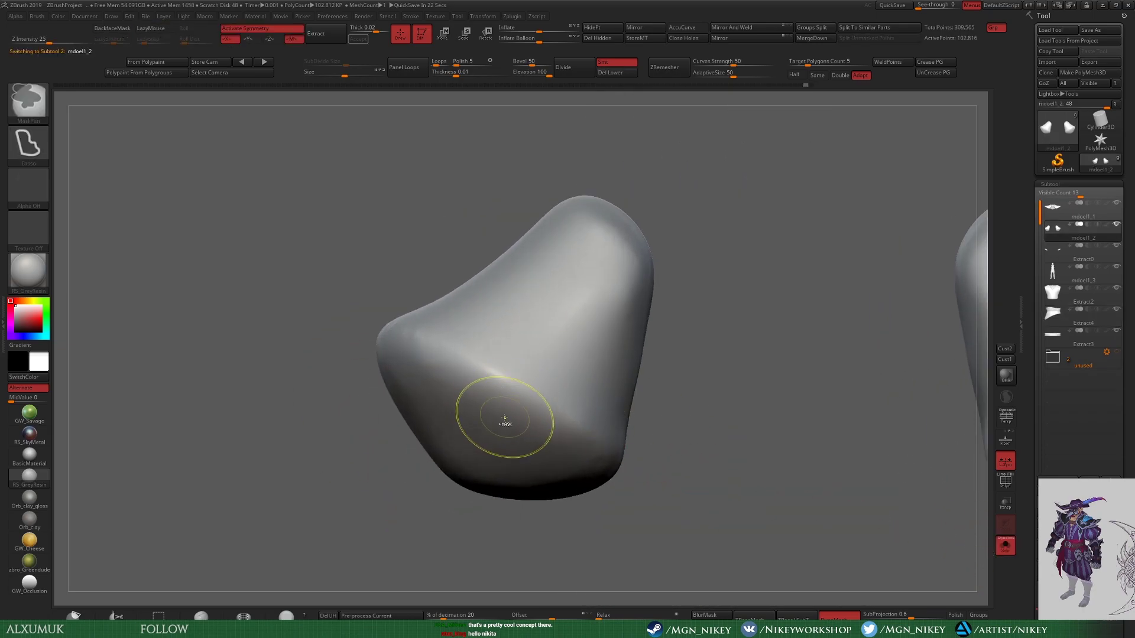
click(28, 143)
click(84, 152)
ctrl+drag(583, 266, 464, 401)
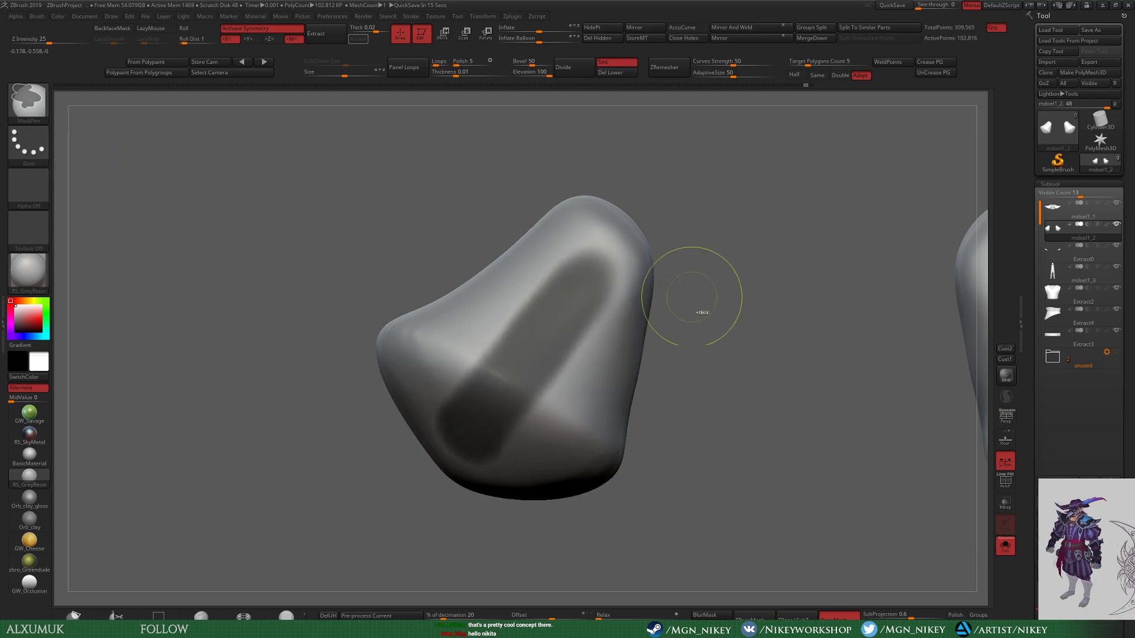
drag(700, 309, 739, 331)
mouse_move(520, 413)
ctrl+mouse_down()
mouse_move(536, 460)
mouse_move(650, 307)
ctrl+mouse_up()
mouse_move(739, 331)
mouse_down()
mouse_move(586, 231)
mouse_move(816, 366)
mouse_move(591, 502)
mouse_move(615, 414)
mouse_move(738, 291)
mouse_up()
drag(874, 236, 768, 354)
Step: Inflate the unmasked sleeve areas into puffy folds, then turn Solo off
mouse_move(680, 414)
ctrl+mouse_down()
mouse_move(790, 381)
mouse_move(750, 332)
mouse_move(854, 381)
mouse_move(860, 400)
mouse_move(768, 198)
mouse_move(839, 197)
mouse_move(727, 268)
mouse_move(784, 427)
mouse_move(782, 508)
ctrl+mouse_up()
key(f)
key(ctrl+z)
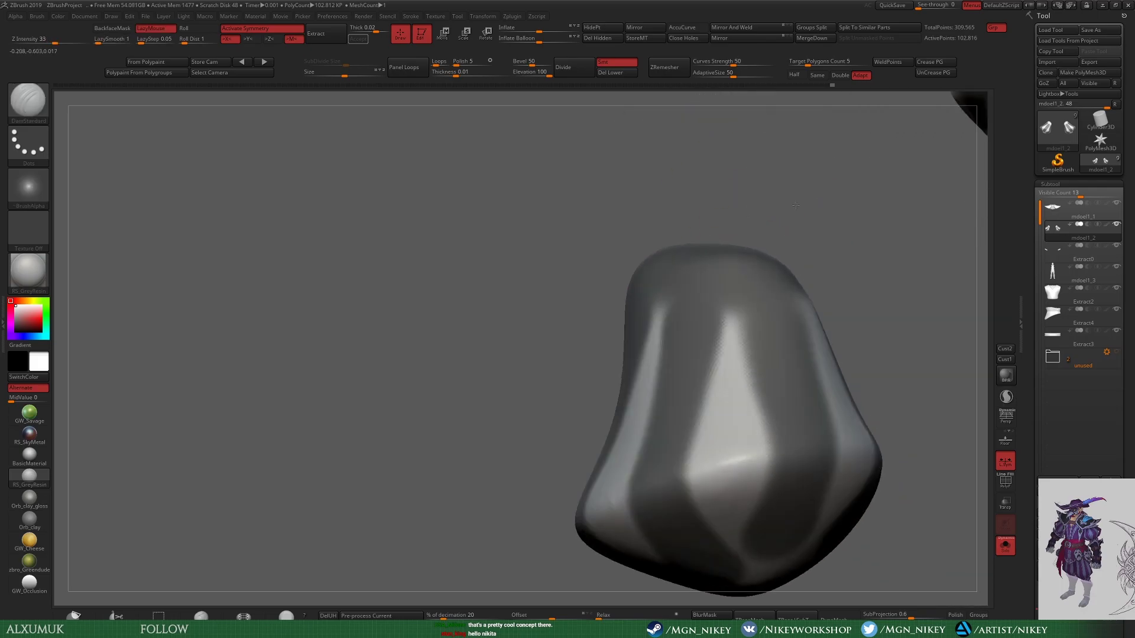
key(f)
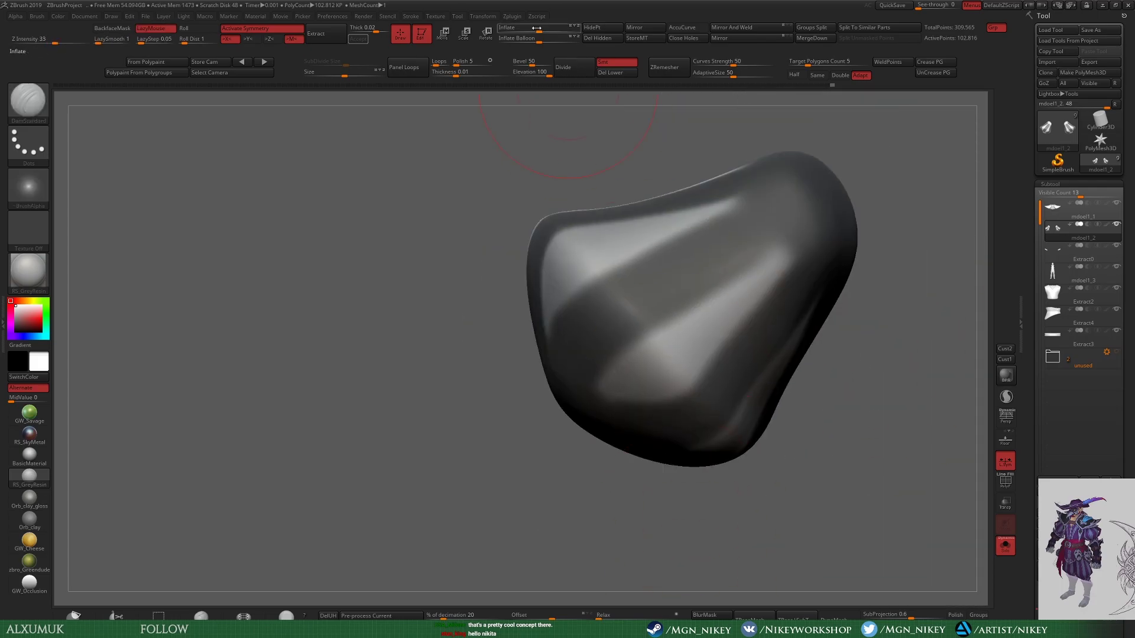
mouse_move(623, 152)
mouse_down()
mouse_move(868, 417)
mouse_move(887, 471)
mouse_move(634, 503)
mouse_move(839, 418)
mouse_up()
key(ctrl+shift+s)
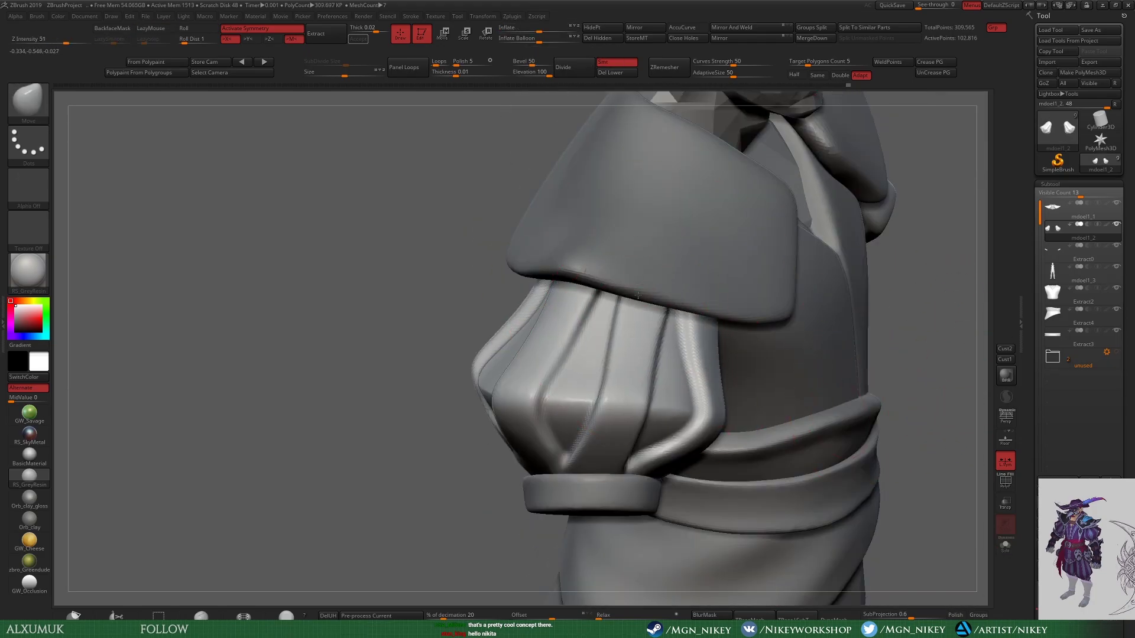
Step: Inspect the sleeve cuffs, then make the leg mesh the active subtool
mouse_move(637, 294)
mouse_down()
mouse_move(852, 190)
mouse_move(818, 288)
mouse_up()
mouse_move(584, 337)
mouse_down()
mouse_move(620, 291)
mouse_move(655, 352)
mouse_move(552, 231)
mouse_move(885, 433)
mouse_move(833, 418)
mouse_up()
key(f)
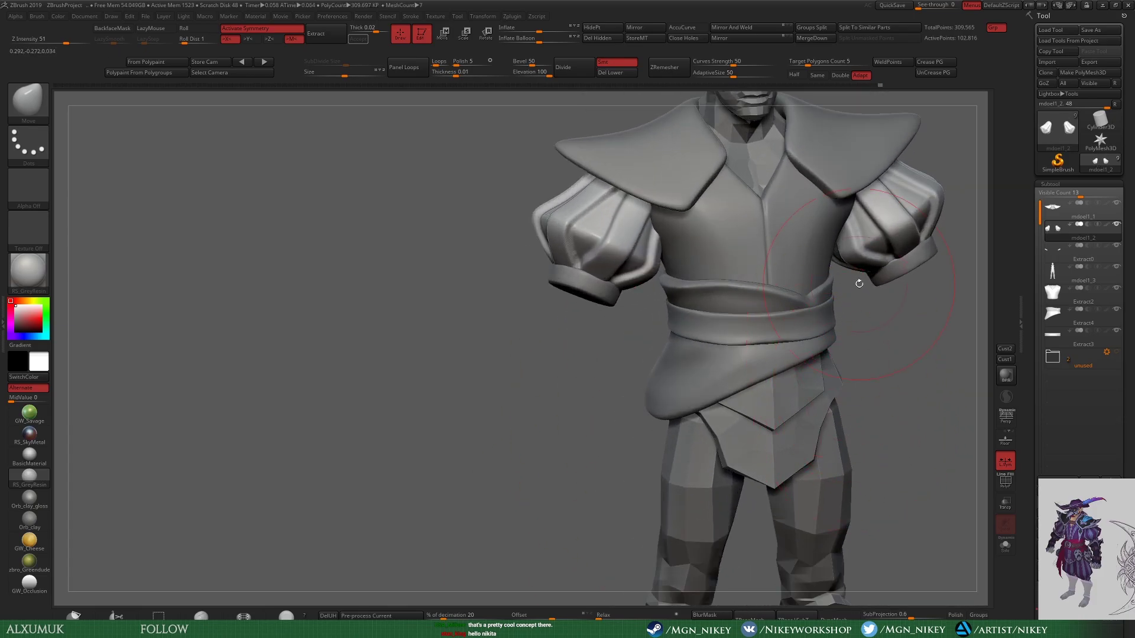
drag(914, 377, 924, 404)
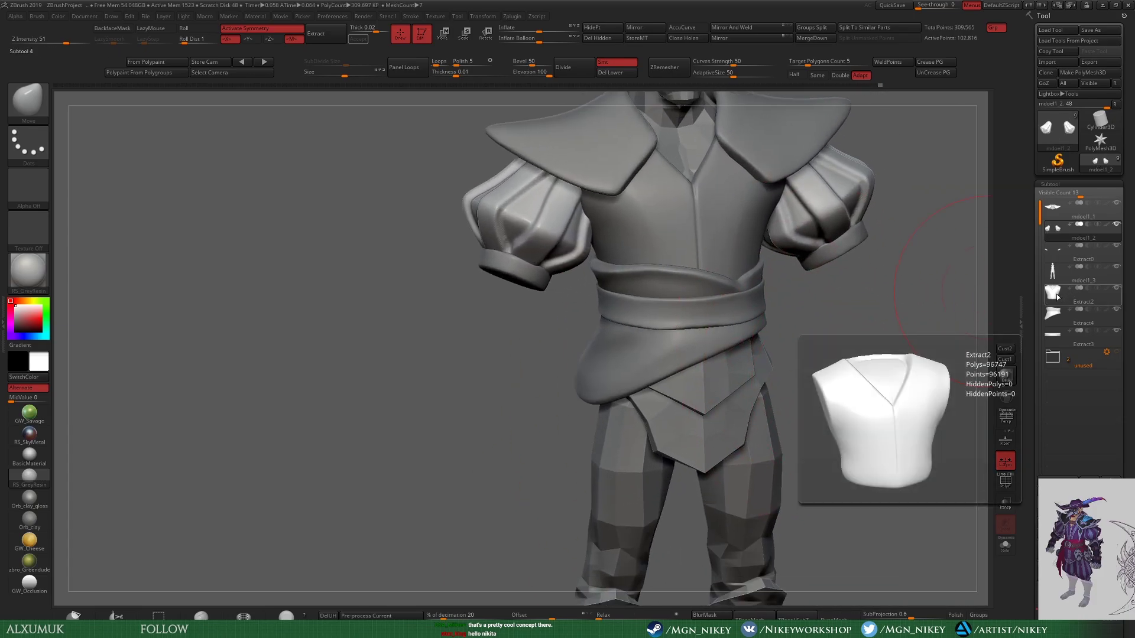
alt+click(632, 467)
alt+drag(632, 467, 658, 385)
Step: Isolate and mask both legs, then extract and accept them as a new pants subtool
click(26, 118)
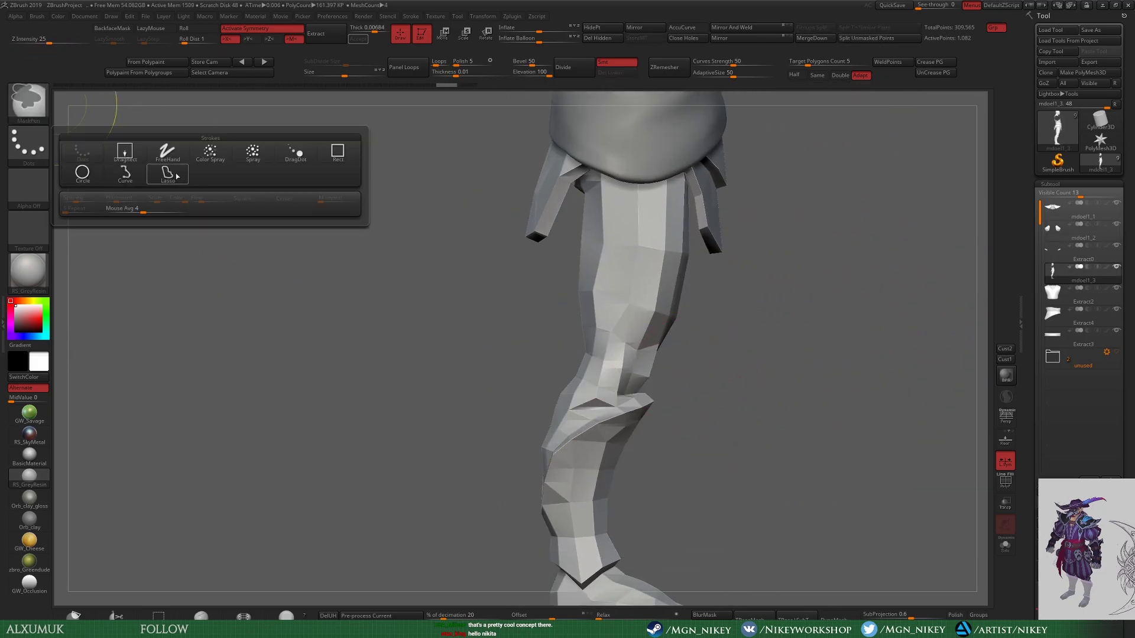
key(m)
key(v)
drag(981, 466, 984, 525)
ctrl+alt+shift+click(662, 405)
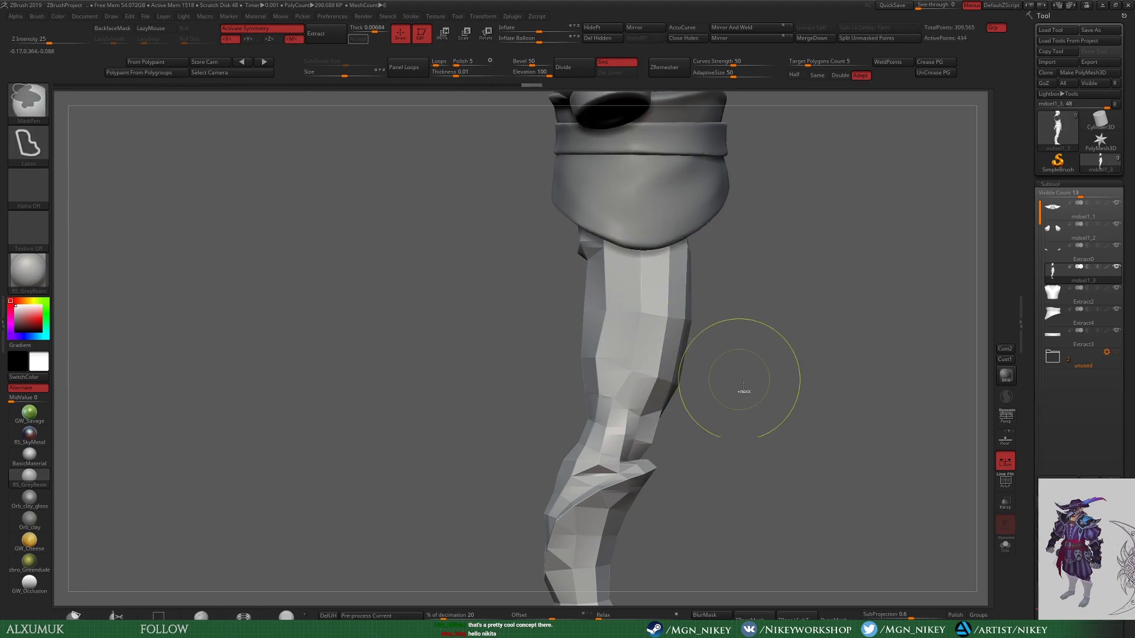
ctrl+shift+click(705, 230)
shift+drag(678, 446, 679, 335)
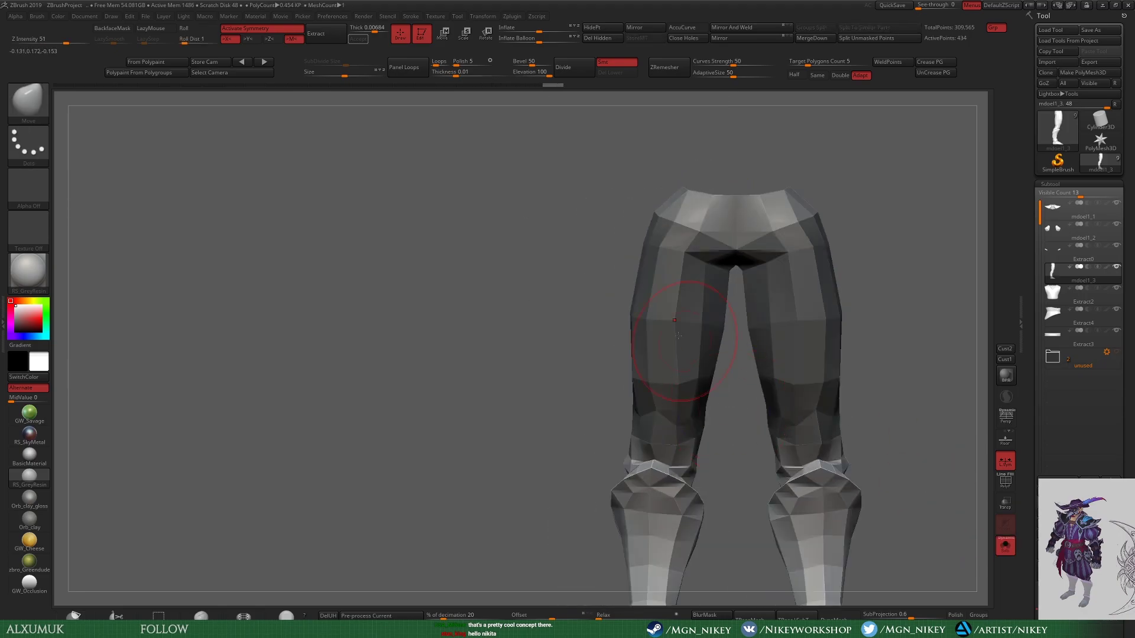
click(316, 33)
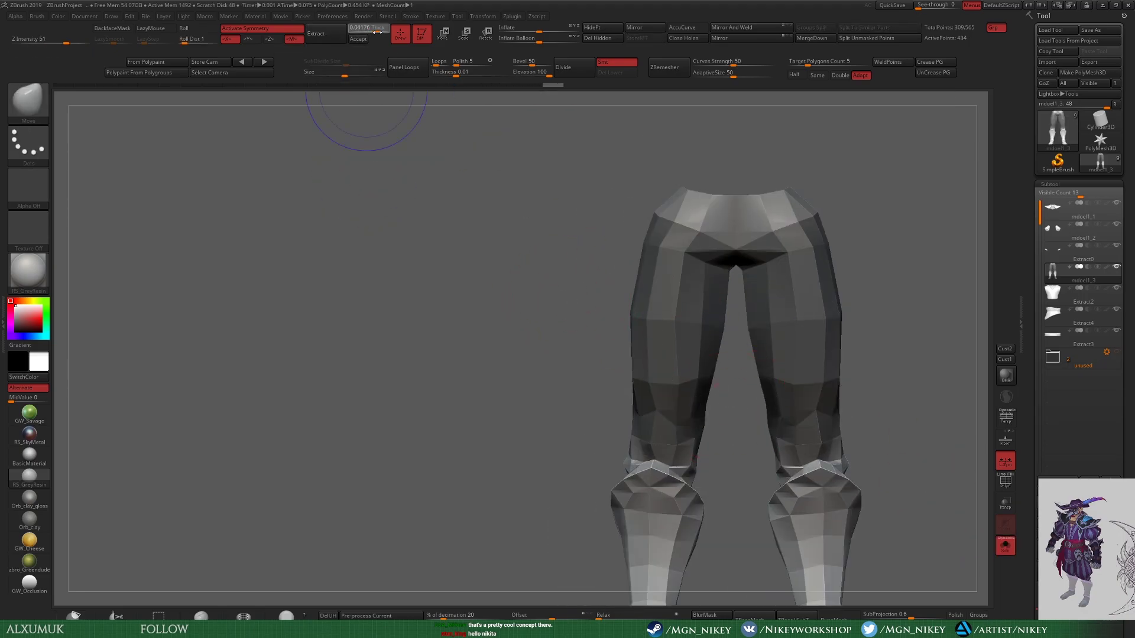
click(358, 39)
Step: Unhide the belt and boots and subdivide the pants three times
mouse_move(741, 148)
mouse_down()
mouse_move(741, 223)
mouse_move(735, 190)
mouse_move(891, 299)
mouse_up()
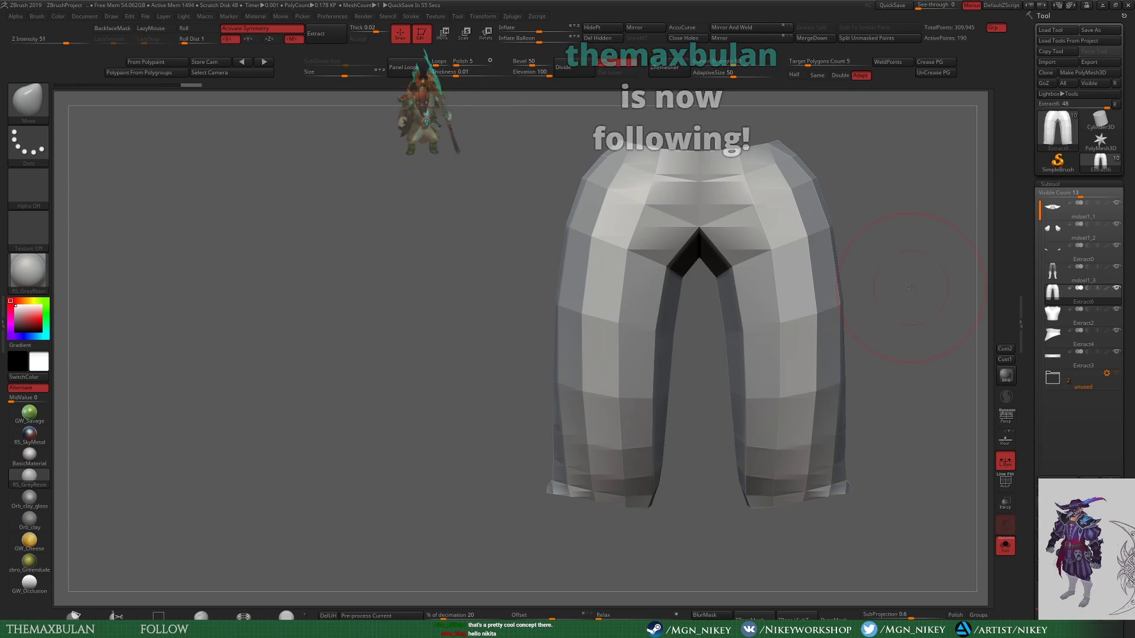
key(shift+s)
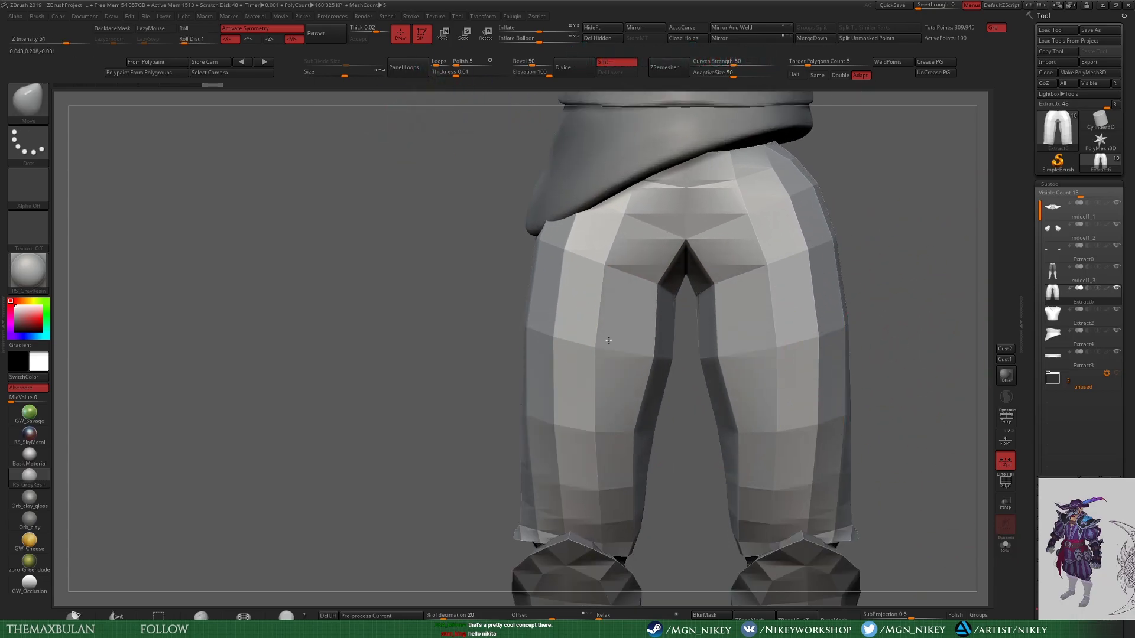
key(ctrl+d)
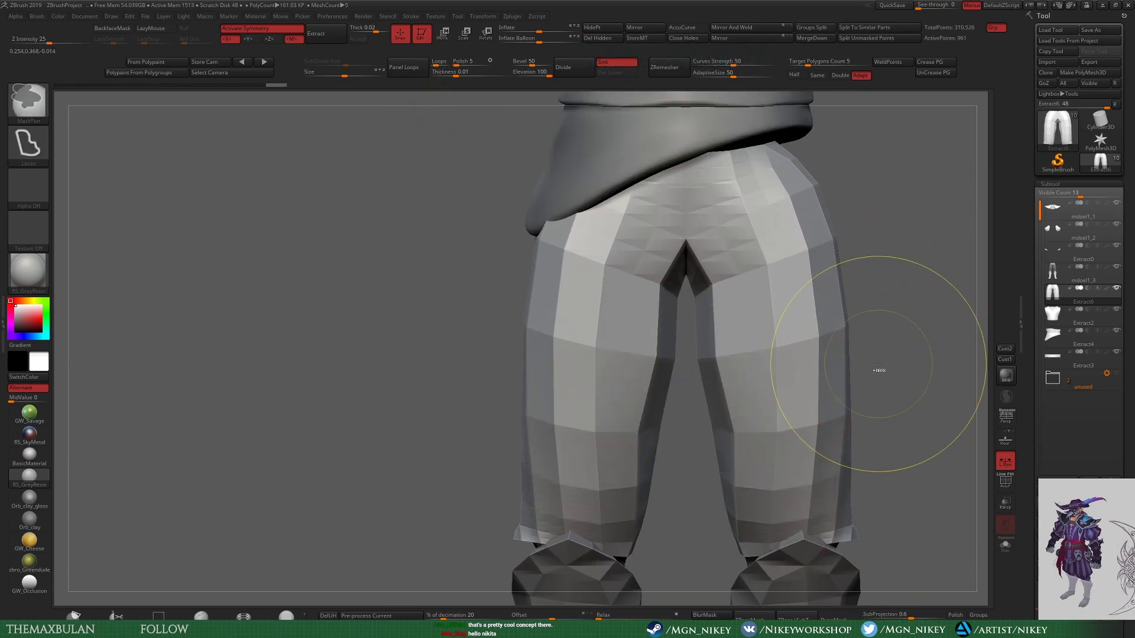
key(ctrl+d)
mouse_move(882, 357)
alt+mouse_down()
mouse_move(895, 600)
mouse_move(689, 317)
mouse_move(747, 274)
mouse_move(853, 334)
mouse_move(732, 218)
alt+mouse_up()
key(ctrl+d)
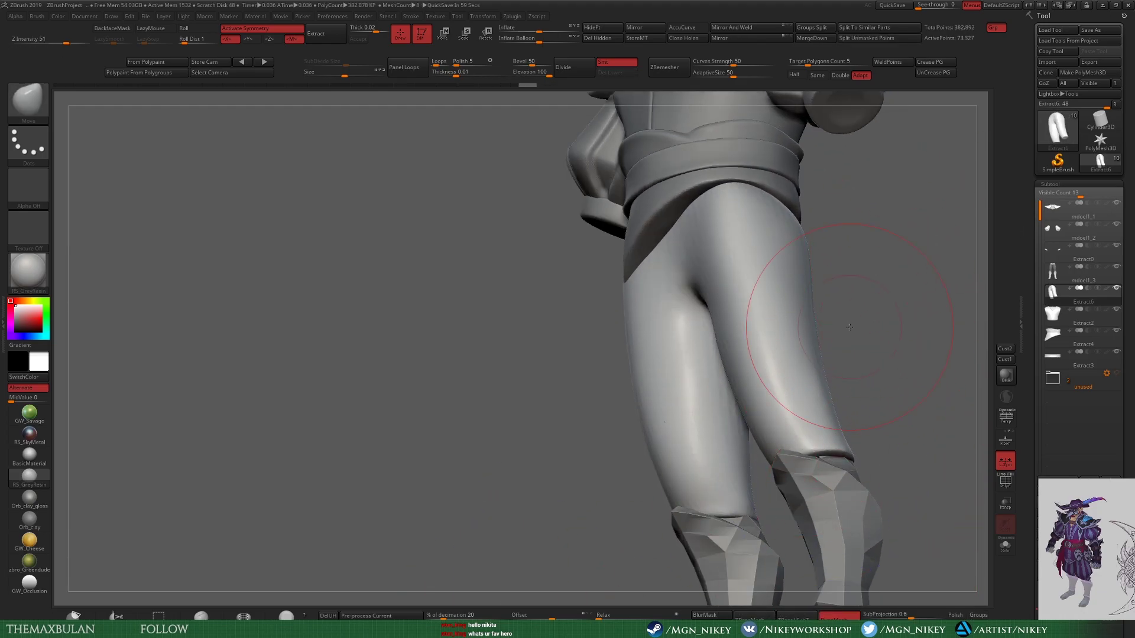
Step: Push the pant-leg silhouette outward and smooth the inner legs into baggy trousers
mouse_move(849, 326)
mouse_down()
mouse_move(861, 294)
mouse_move(991, 225)
mouse_move(987, 310)
mouse_up()
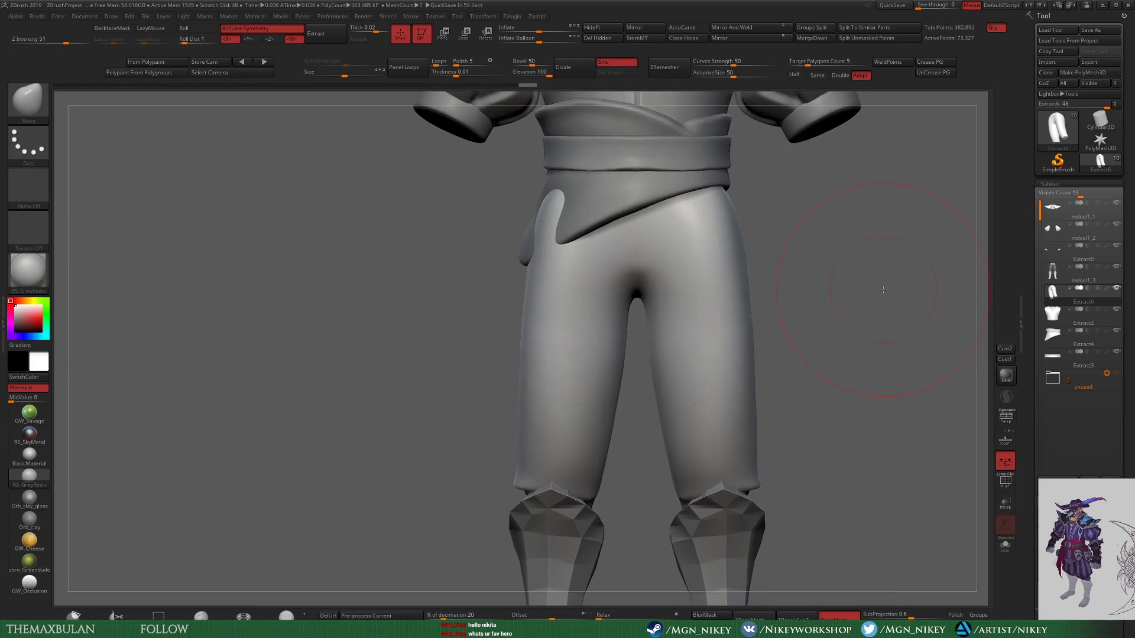
mouse_move(883, 290)
mouse_down()
mouse_move(697, 493)
mouse_move(544, 384)
mouse_up()
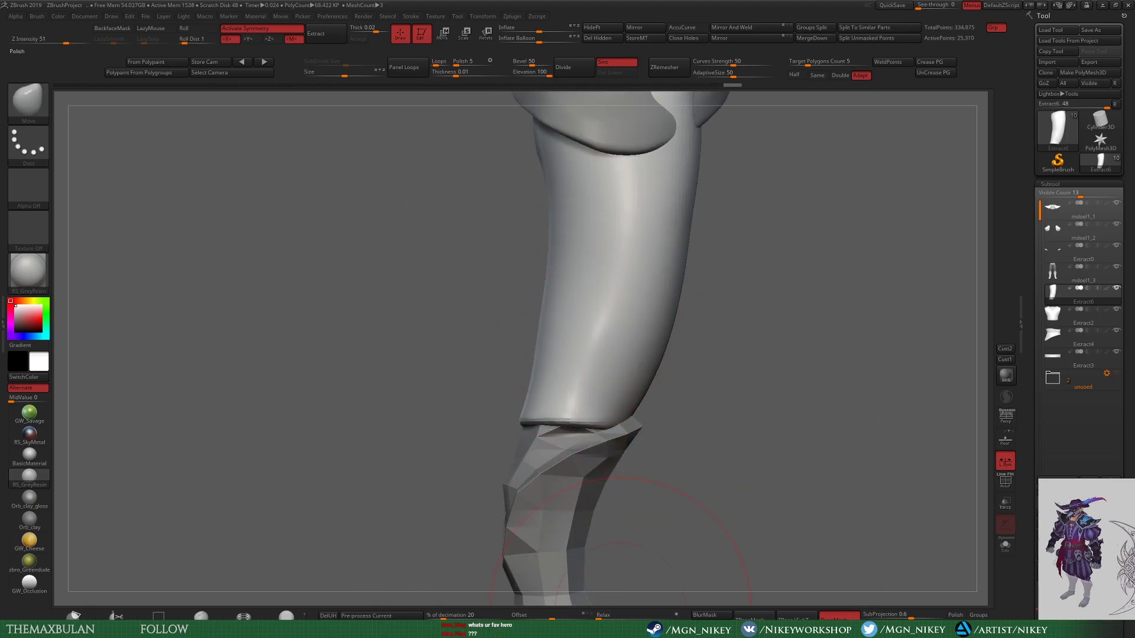
mouse_move(818, 535)
mouse_down()
mouse_move(562, 393)
mouse_move(765, 382)
mouse_up()
key(b)
key(s)
key(k)
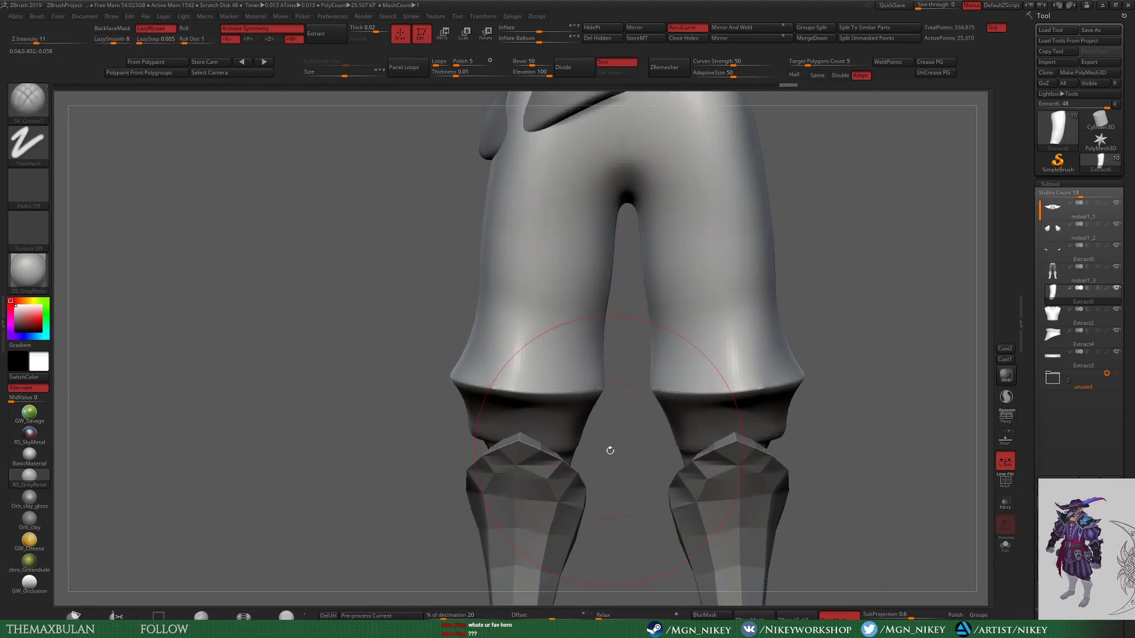
mouse_move(482, 380)
mouse_down()
mouse_move(433, 406)
mouse_move(571, 384)
mouse_move(684, 258)
mouse_move(428, 432)
mouse_move(471, 317)
mouse_move(583, 307)
mouse_up()
mouse_move(679, 330)
mouse_down()
mouse_move(705, 444)
mouse_move(684, 451)
mouse_up()
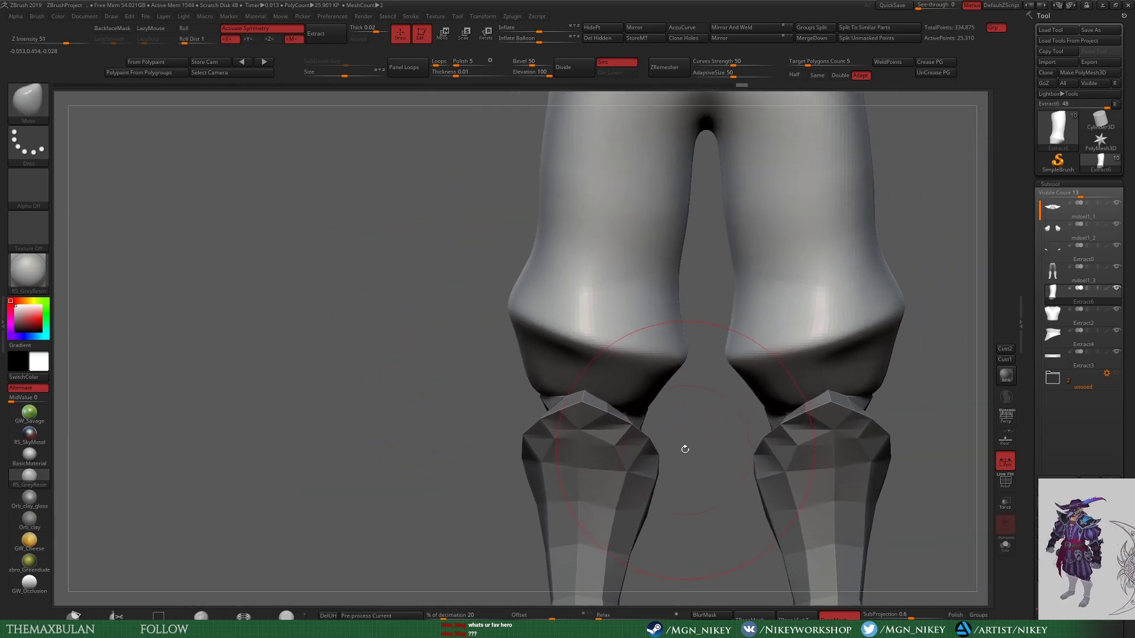
shift+drag(631, 218, 637, 345)
mouse_move(684, 451)
mouse_down()
mouse_move(679, 253)
mouse_move(662, 309)
mouse_move(650, 272)
mouse_up()
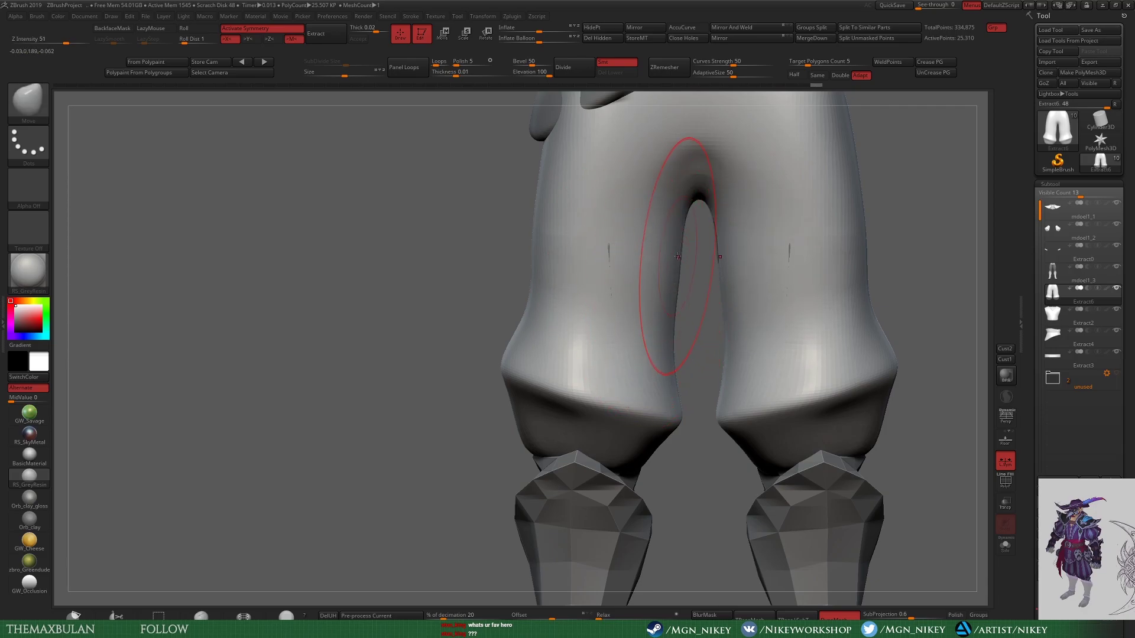
mouse_move(697, 331)
mouse_down()
mouse_move(868, 295)
mouse_move(586, 383)
mouse_move(544, 376)
mouse_up()
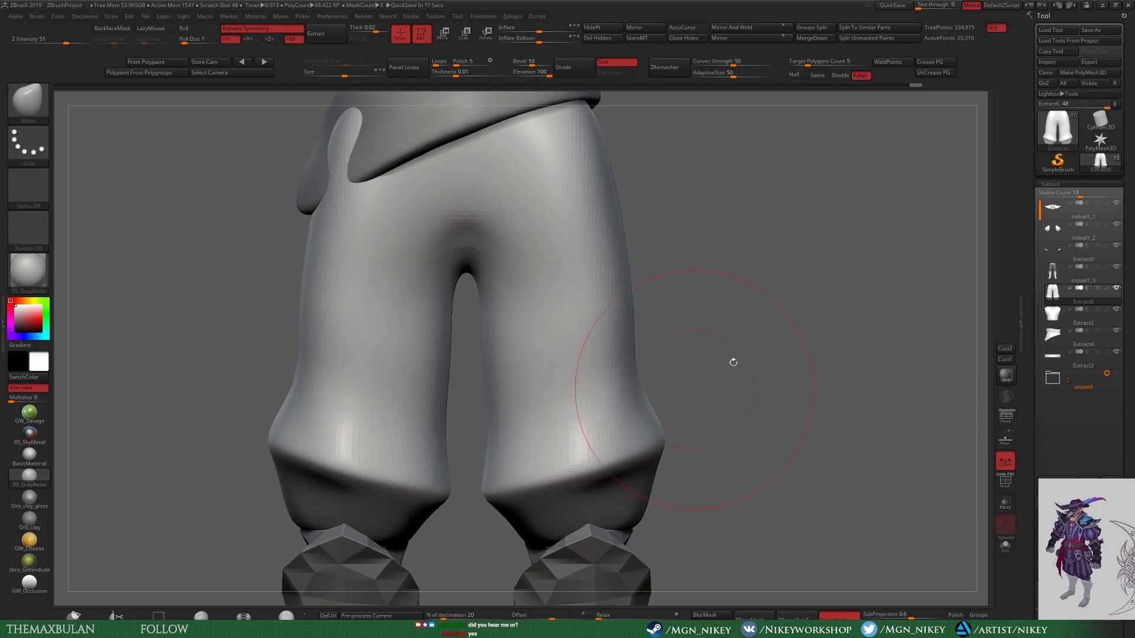
Step: Smooth the pant leg surfaces and build up clay near the pant crease
mouse_move(733, 363)
mouse_down()
mouse_move(641, 392)
mouse_move(739, 354)
mouse_up()
shift+drag(680, 331, 710, 358)
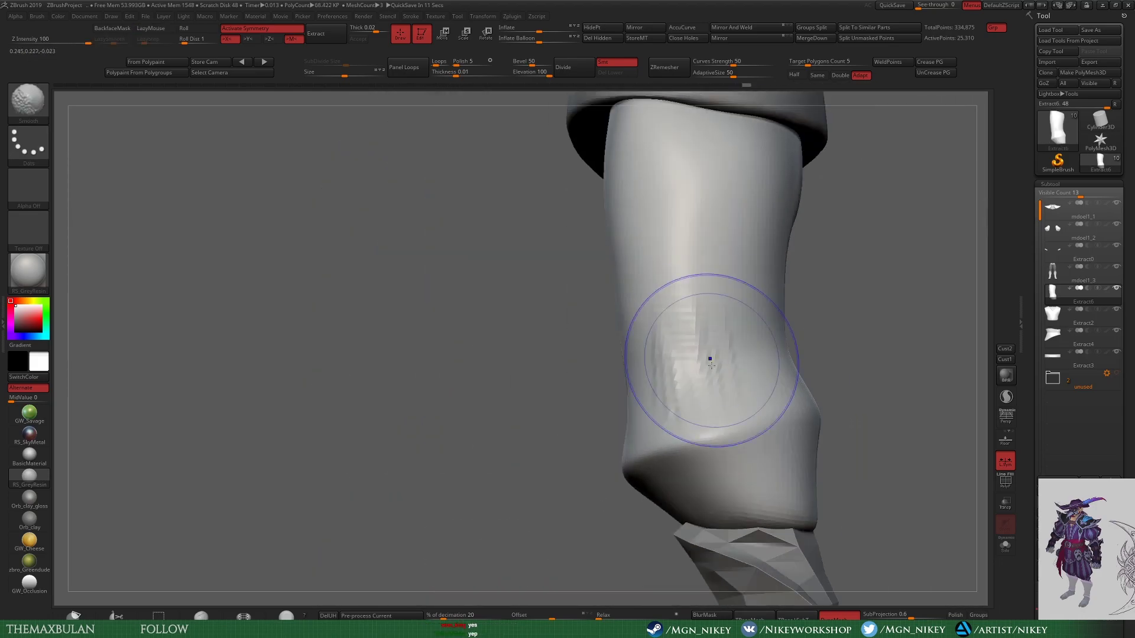
drag(887, 354, 805, 354)
drag(910, 367, 910, 406)
mouse_move(845, 331)
mouse_down()
mouse_move(858, 403)
mouse_move(926, 263)
mouse_up()
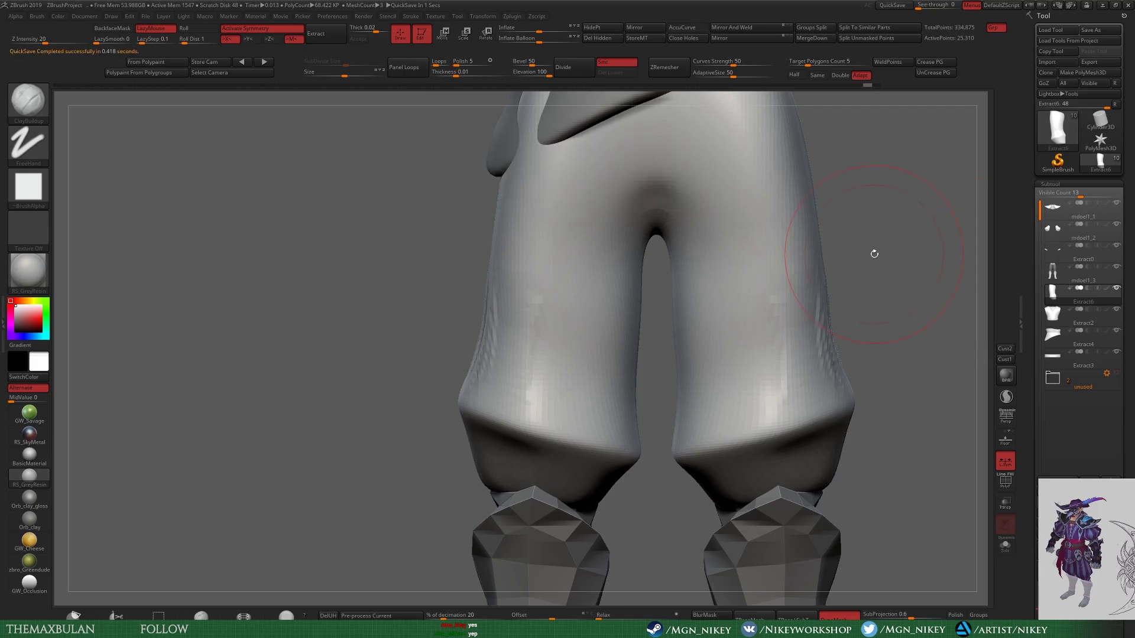
shift+drag(824, 287, 830, 335)
Step: Switch to the Move brush and check the pant legs from front and side views
drag(680, 298, 791, 341)
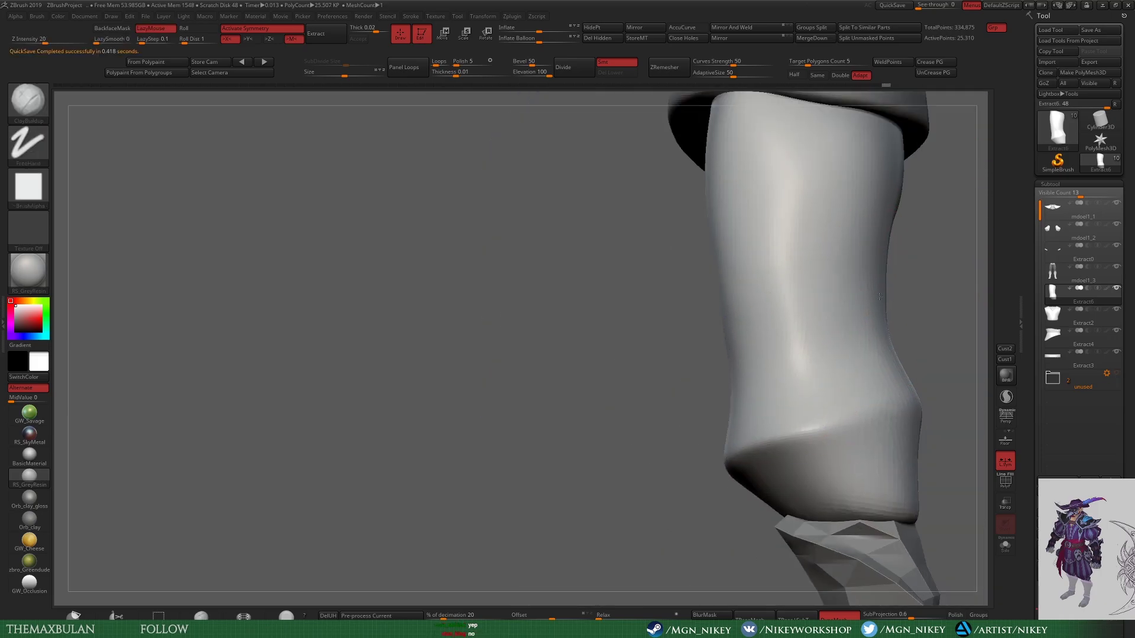
key(b)
key(m)
key(v)
right_click(758, 414)
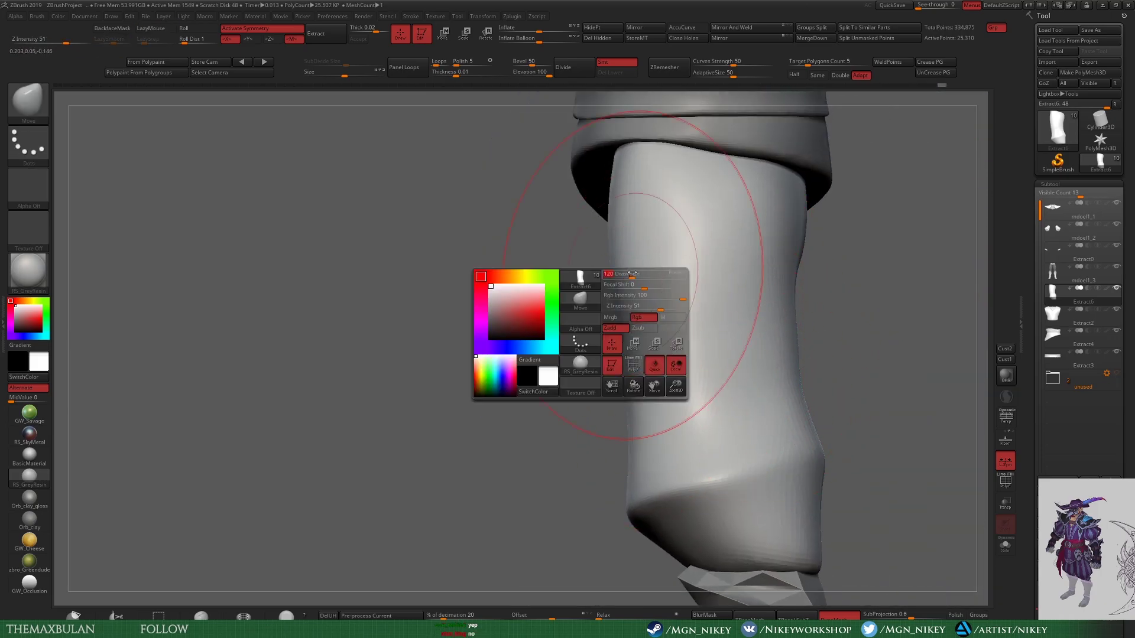
shift+drag(621, 190, 621, 343)
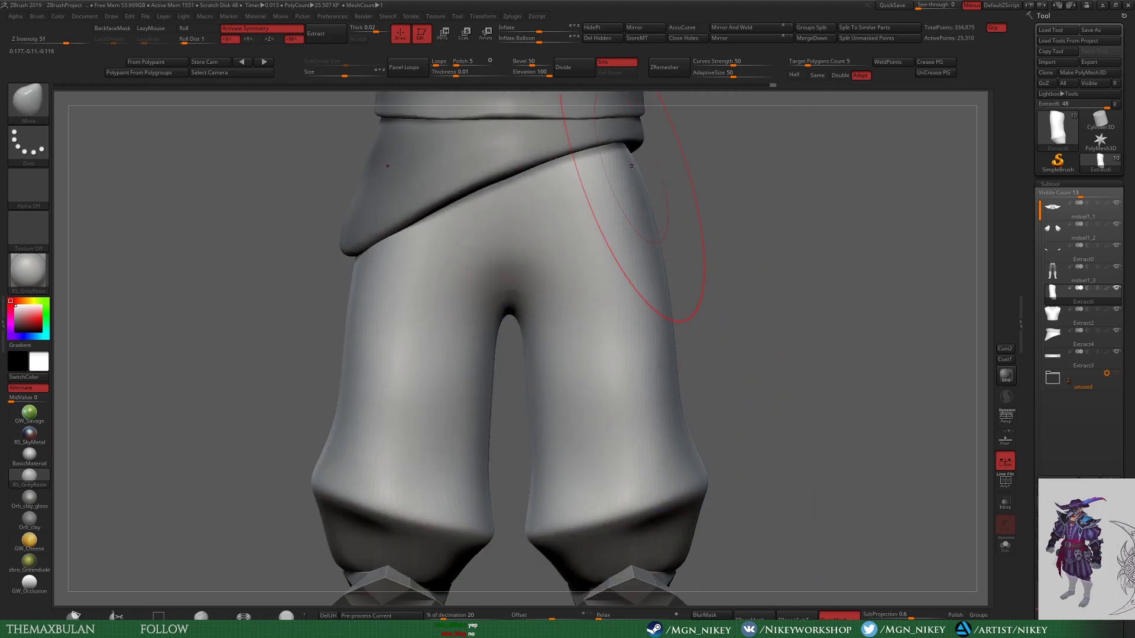
drag(768, 354, 631, 235)
right_click(631, 235)
mouse_move(768, 248)
mouse_down()
mouse_move(853, 216)
mouse_move(563, 237)
mouse_up()
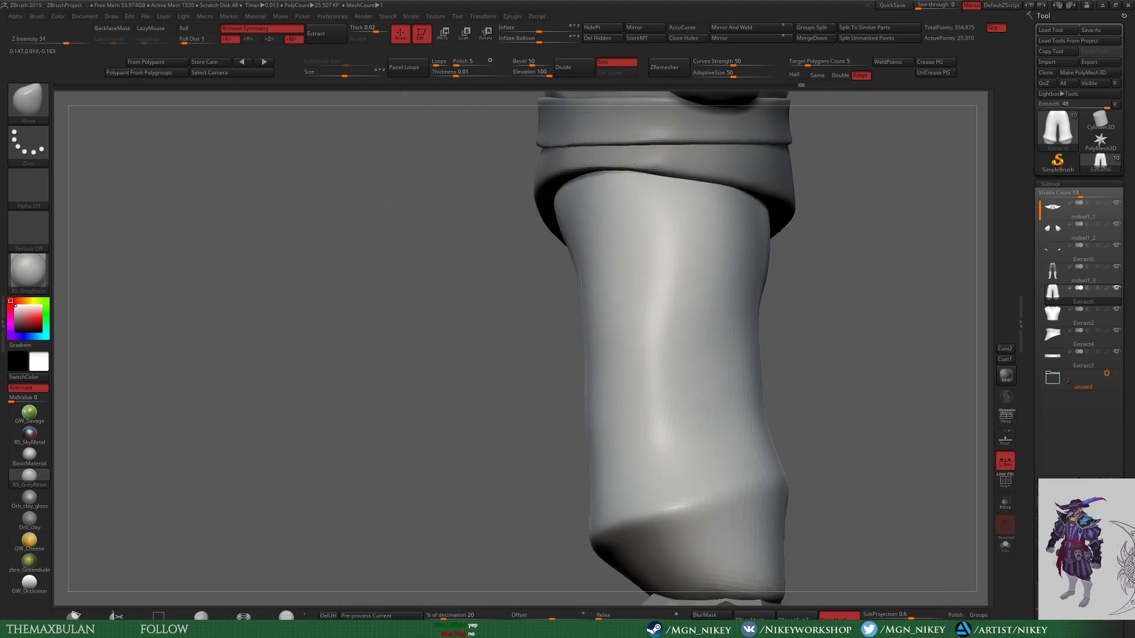
Step: Crease both knee areas with a mirrored SK_Crease1 stroke, then switch to the Chrome reference
key(f)
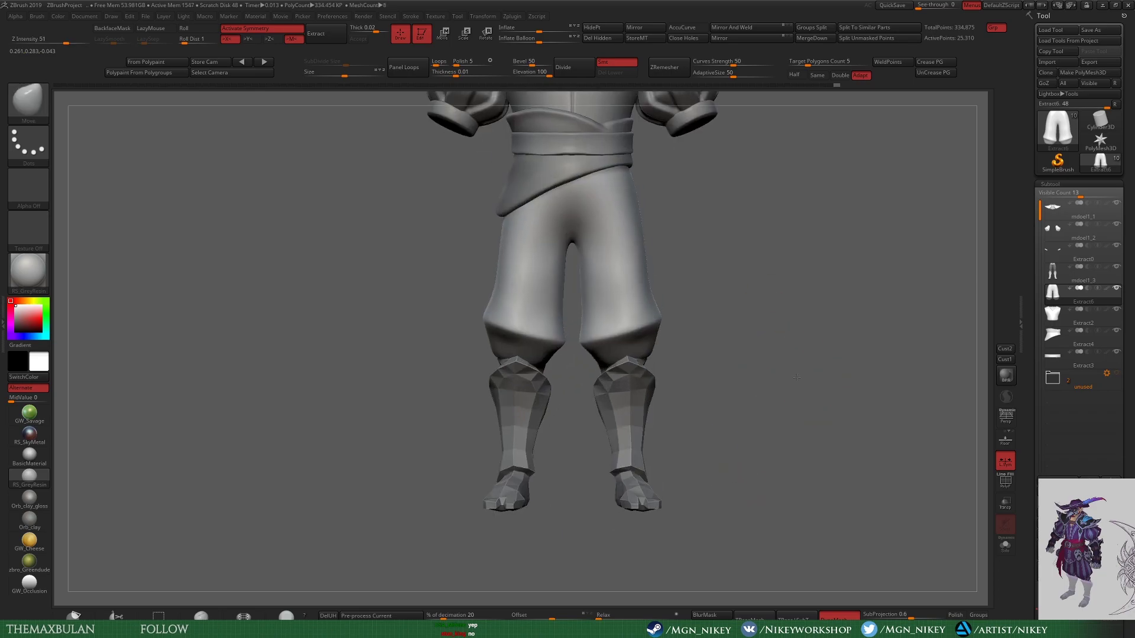
drag(676, 256, 755, 446)
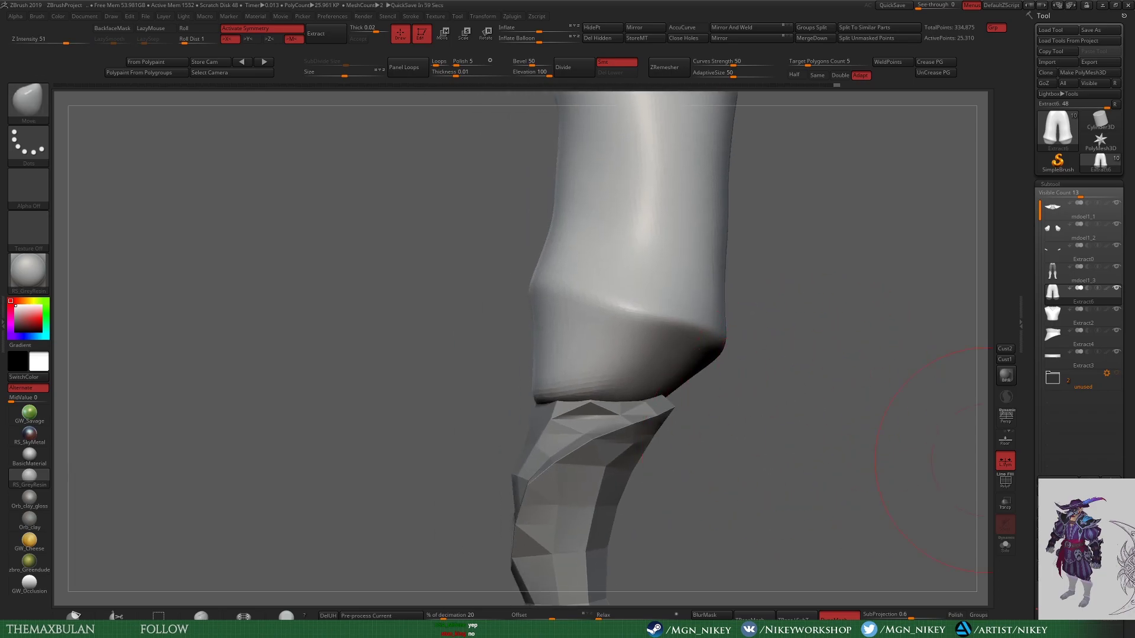
drag(724, 395, 754, 320)
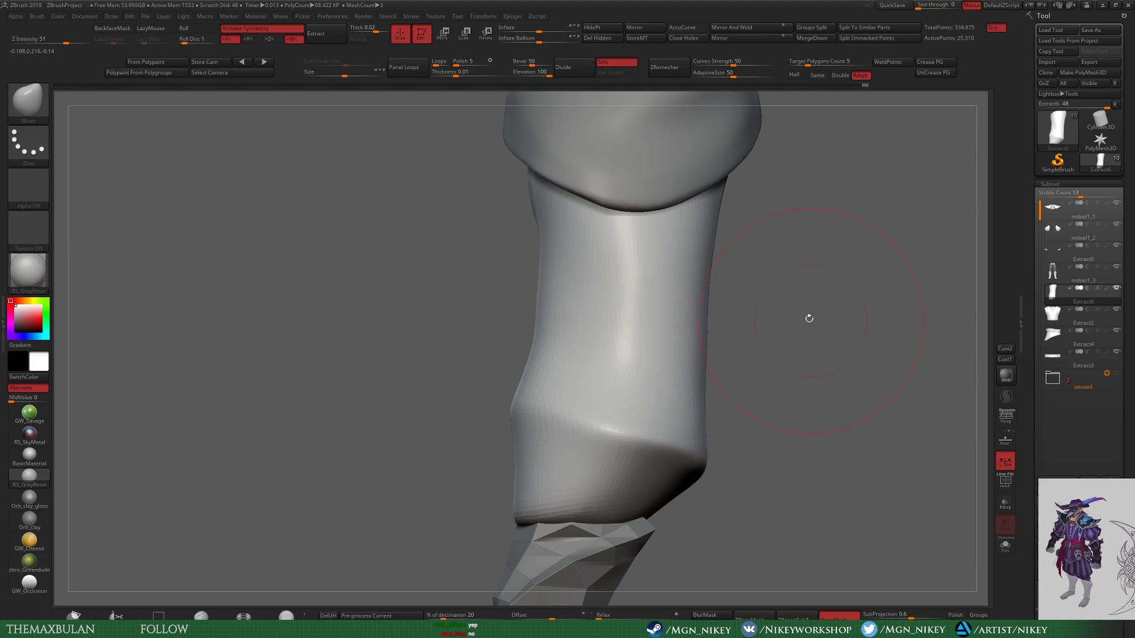
mouse_move(537, 337)
mouse_down()
mouse_move(836, 357)
mouse_move(482, 451)
mouse_move(614, 414)
mouse_up()
mouse_move(738, 295)
mouse_down()
mouse_move(787, 425)
mouse_move(801, 372)
mouse_up()
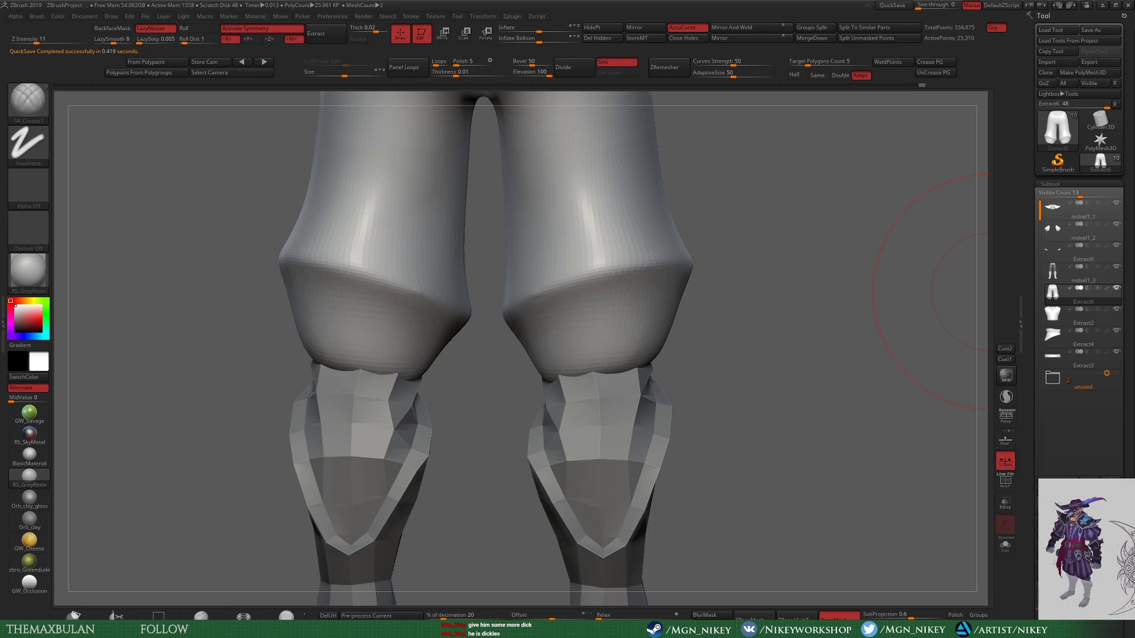
key(alt+Tab)
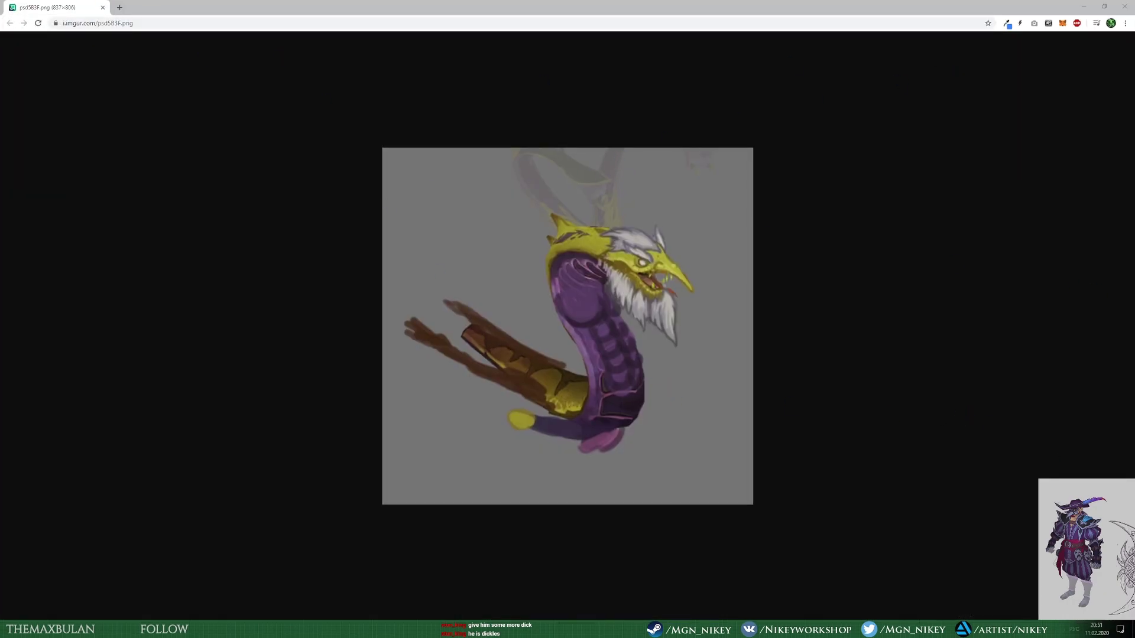
Step: Minimize Chrome to get back to the ZBrush pant sculpt
click(1090, 7)
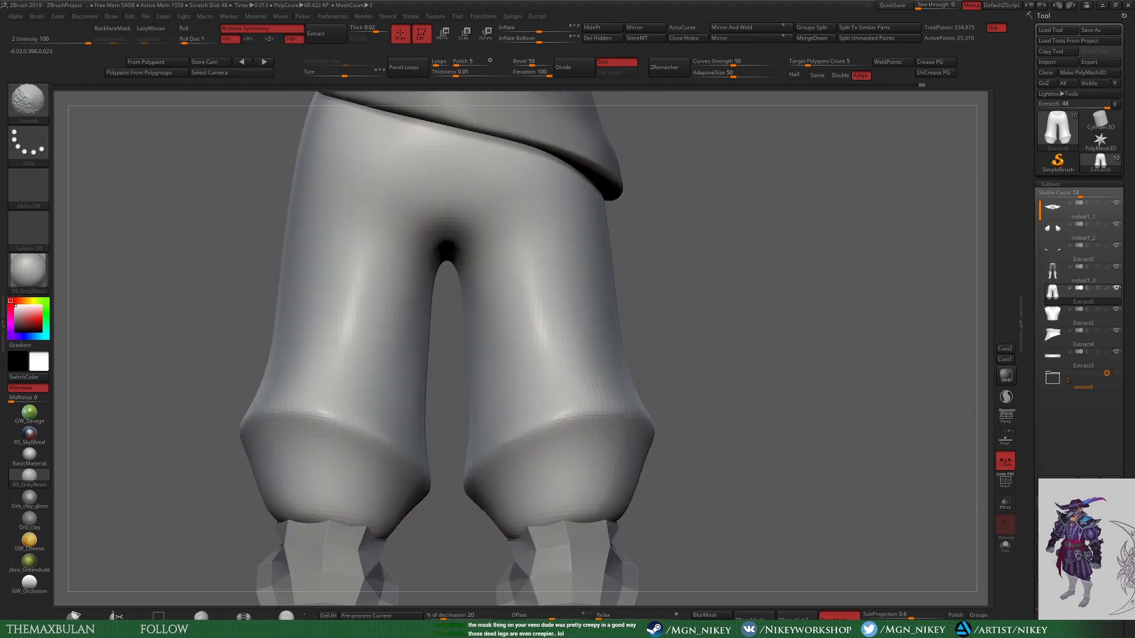
Step: Mask the bottom band of each pant leg and extract it as new pieces
mouse_move(813, 354)
mouse_down()
mouse_move(686, 413)
mouse_move(486, 434)
mouse_move(686, 414)
mouse_up()
drag(710, 413, 760, 380)
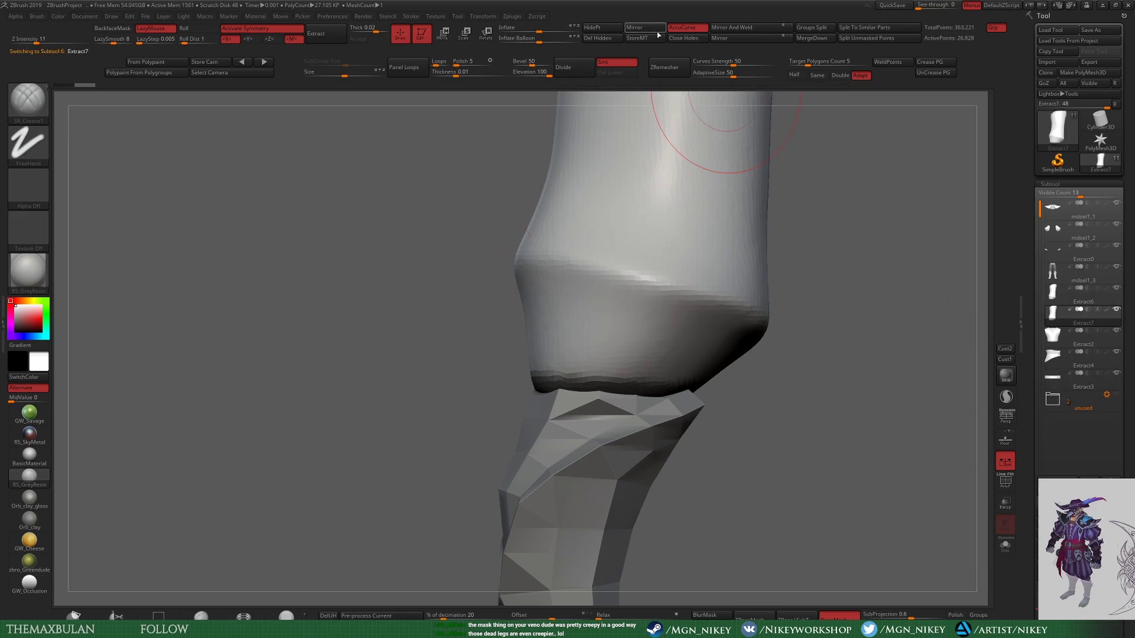
key(w)
shift+drag(827, 296, 827, 384)
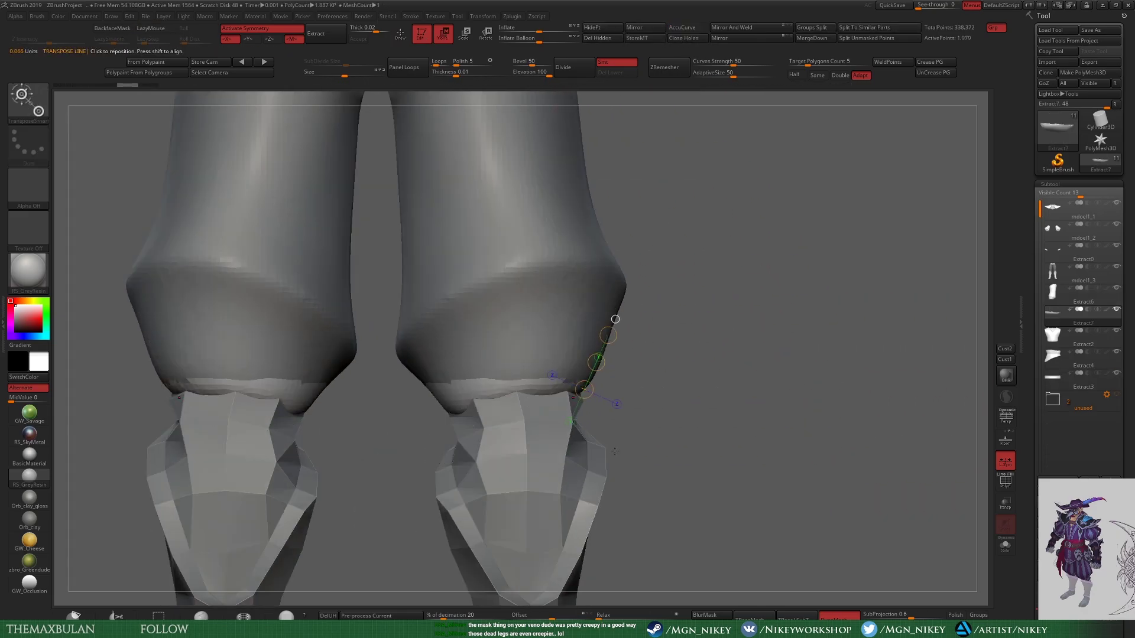
Step: Isolate the Extract7 pieces with Solo and DynaMesh them into smooth bands
click(1006, 544)
mouse_move(506, 503)
mouse_down()
mouse_move(506, 469)
mouse_move(609, 378)
mouse_move(851, 603)
mouse_move(845, 585)
mouse_up()
key(q)
mouse_move(846, 585)
shift+mouse_down()
mouse_move(671, 418)
mouse_move(783, 381)
shift+mouse_up()
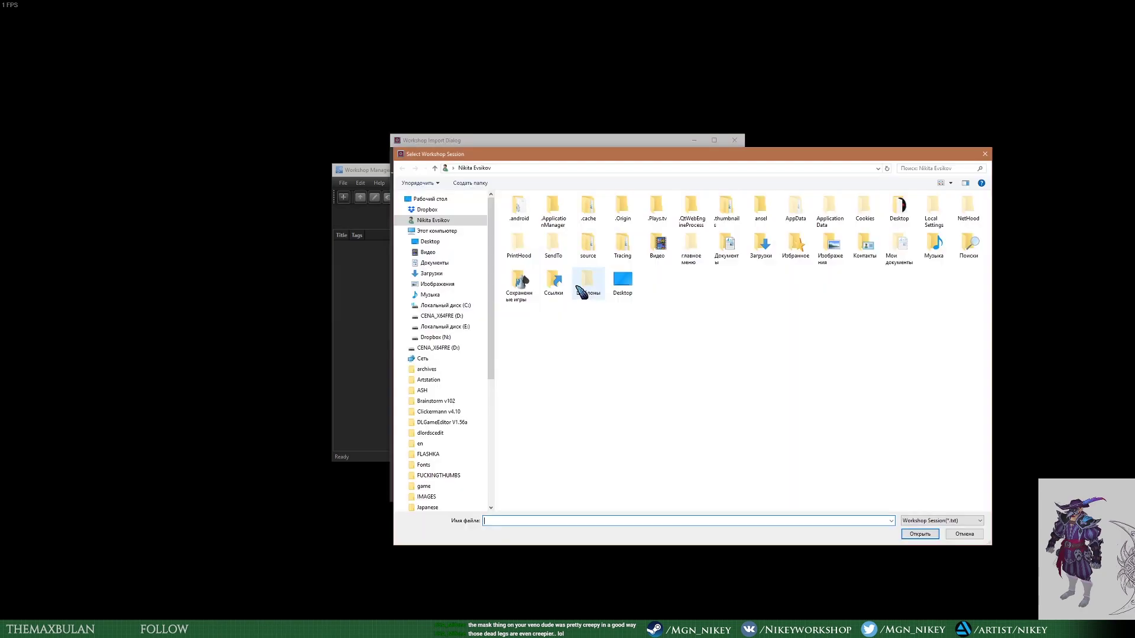
Step: Load the Venomancer head.txt workshop session from Dropbox, preview the demo, then quit Dota 2
double_click(582, 284)
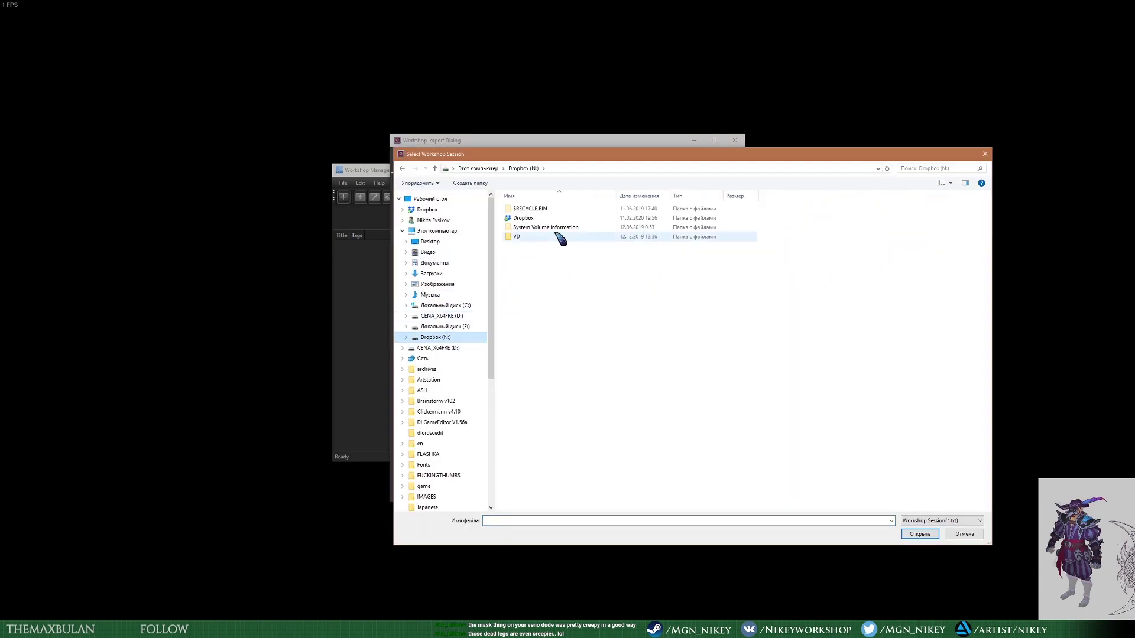
double_click(524, 232)
double_click(623, 219)
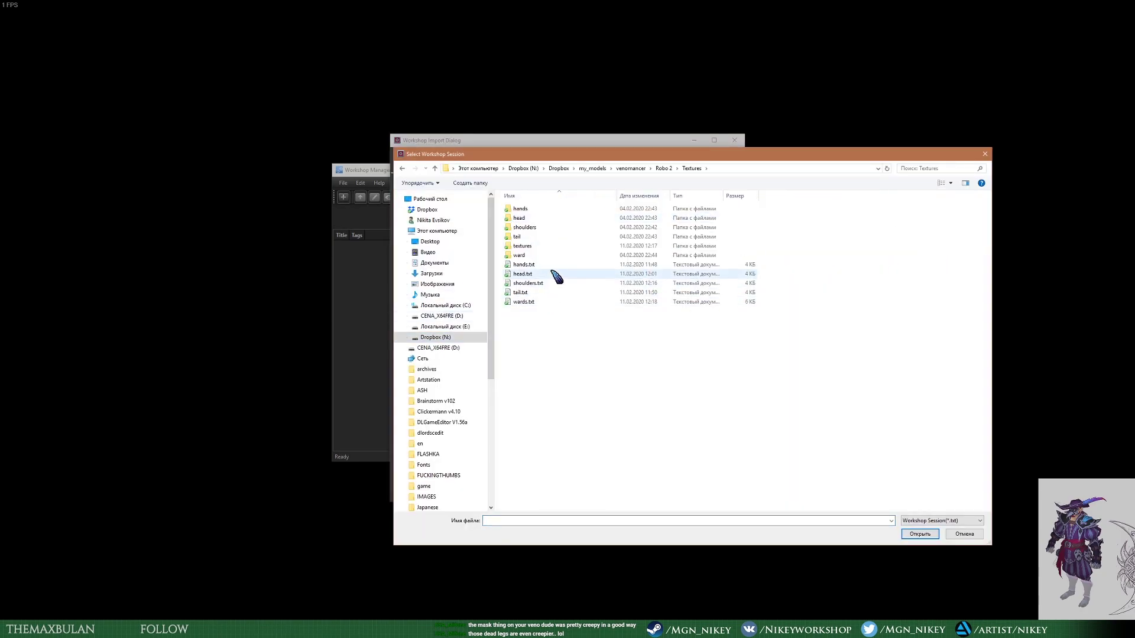
double_click(552, 277)
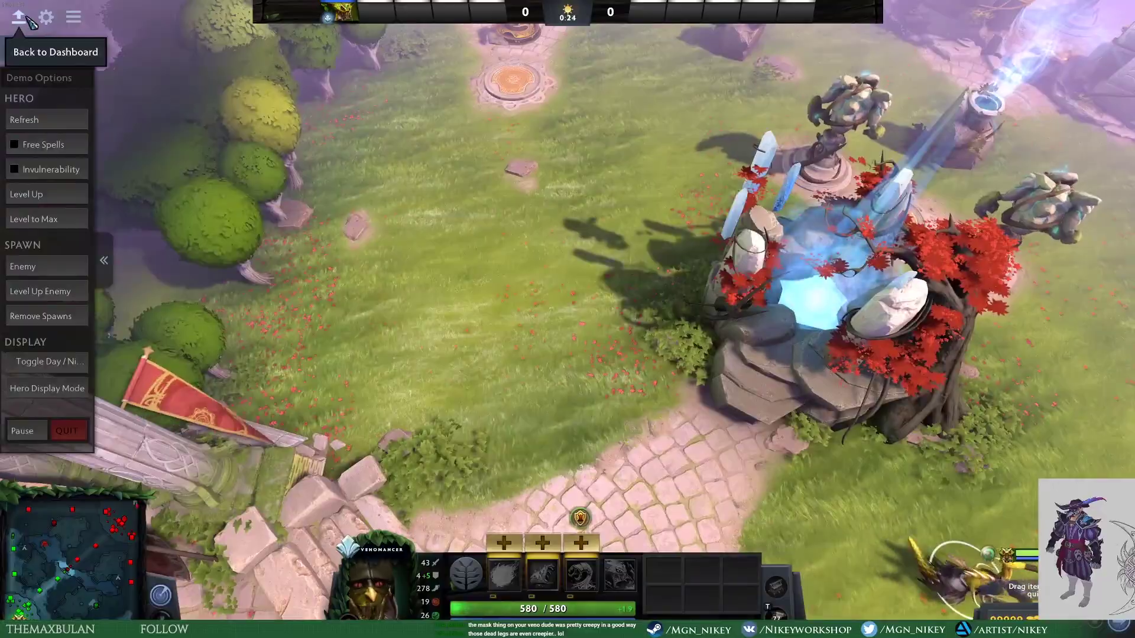
click(19, 17)
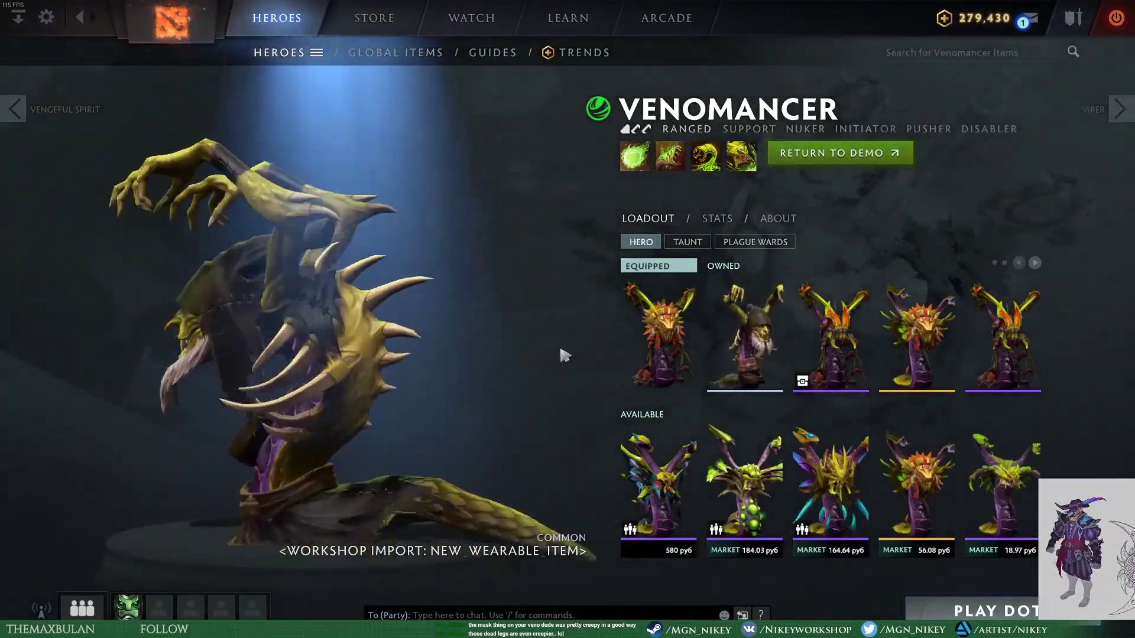
click(1116, 18)
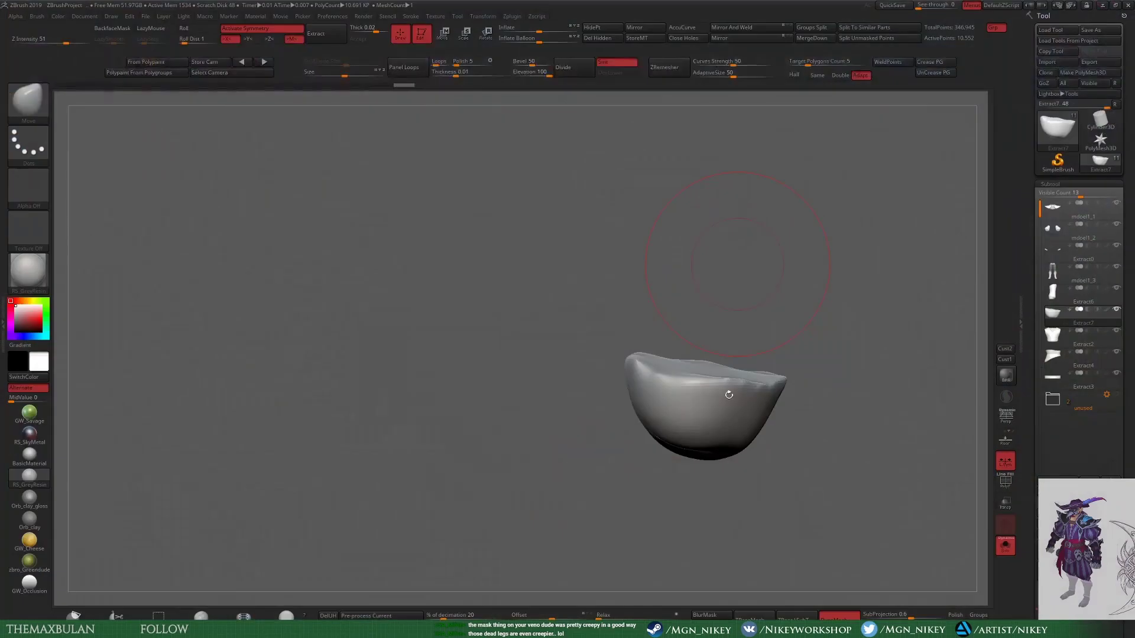
Step: Inspect the new ring piece from several angles, then show the full character again
key(w)
mouse_move(800, 435)
shift+mouse_down()
mouse_move(715, 401)
mouse_move(715, 341)
shift+mouse_up()
key(q)
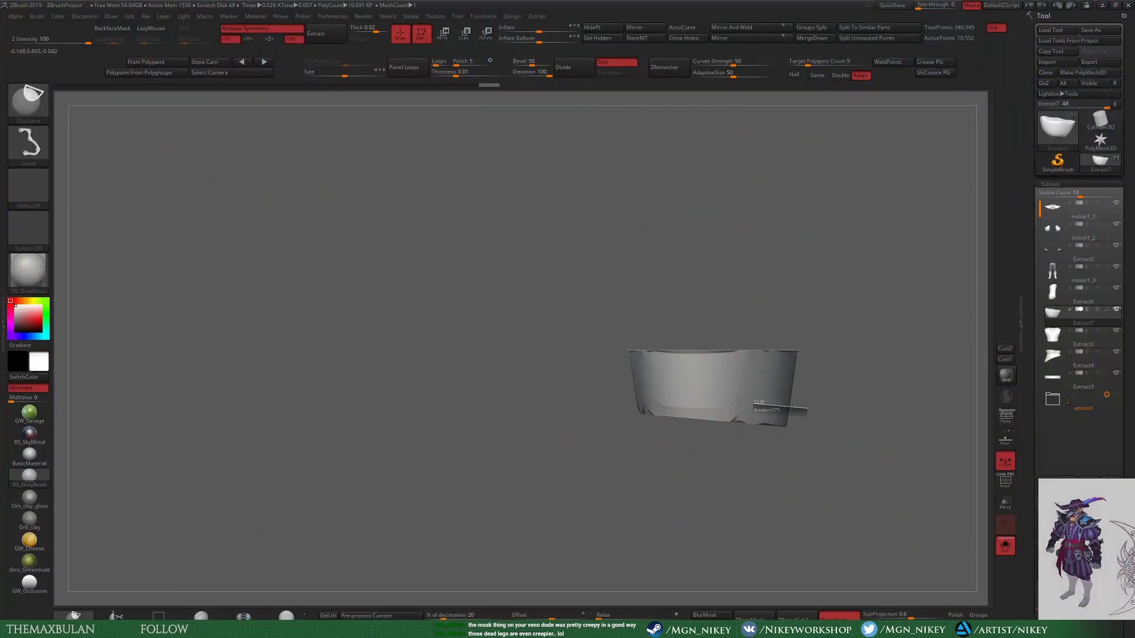
drag(829, 481, 839, 459)
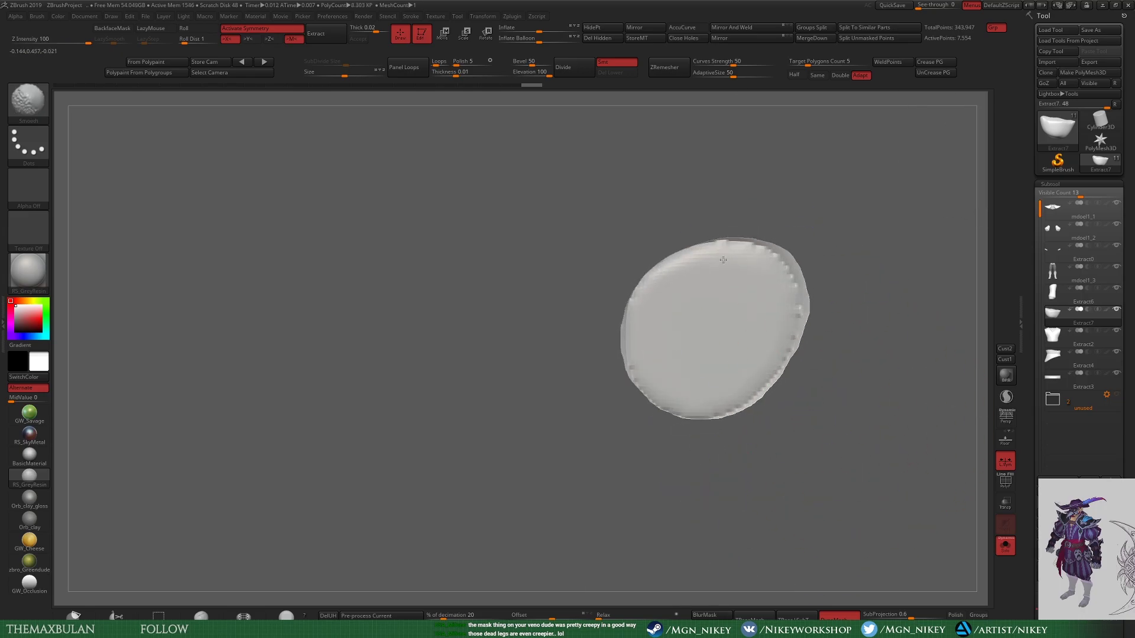
key(shift)
mouse_move(656, 325)
shift+mouse_down()
mouse_move(838, 391)
mouse_move(834, 355)
shift+mouse_up()
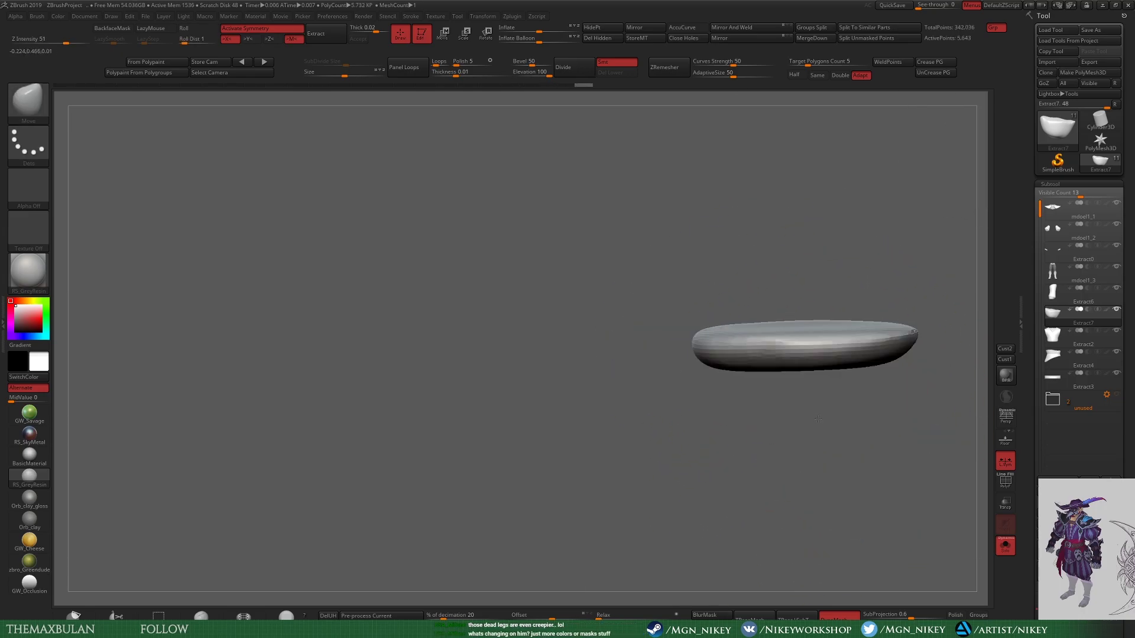
key(w)
click(1005, 545)
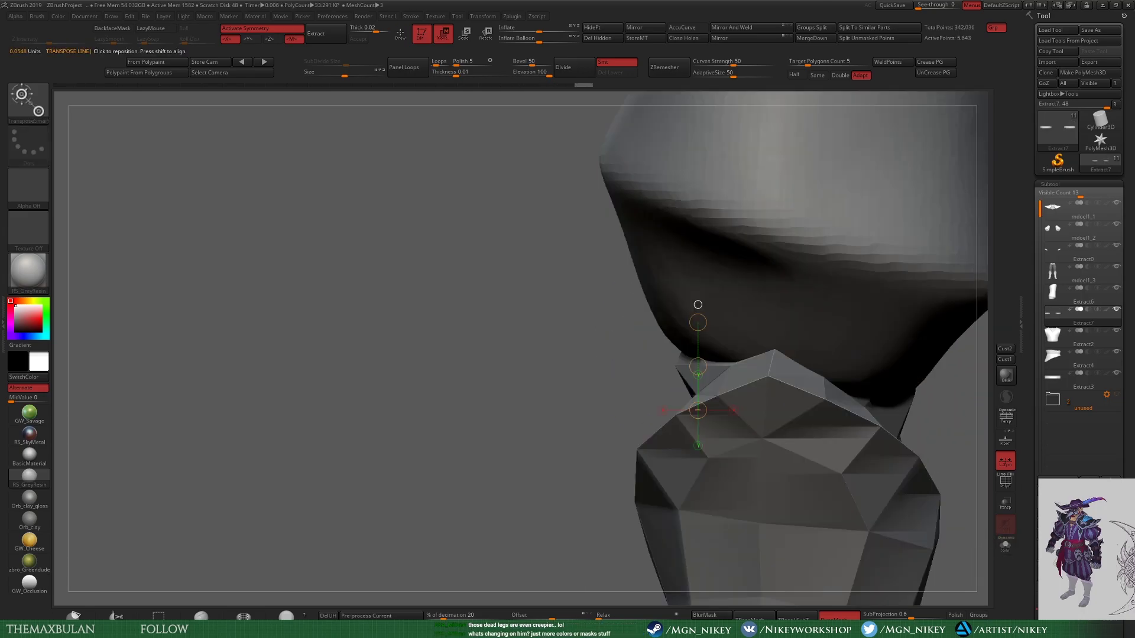
Step: Lay a Transpose action line across the ring and stretch it taller
mouse_move(546, 331)
shift+mouse_down()
mouse_move(697, 333)
mouse_move(789, 394)
mouse_move(847, 283)
shift+mouse_up()
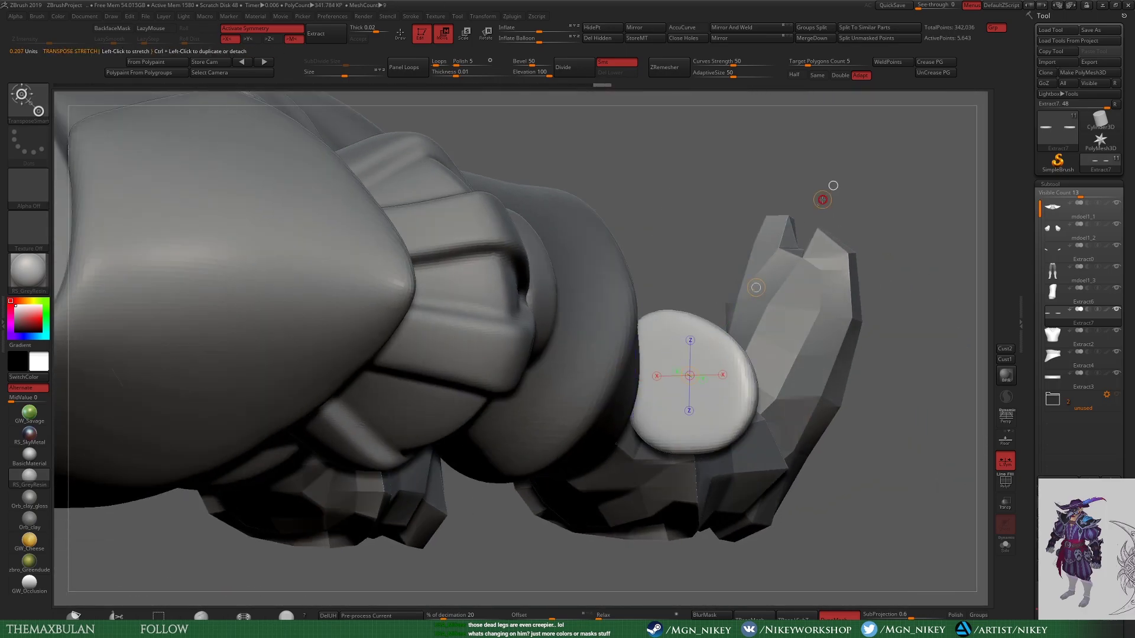
mouse_move(822, 200)
shift+mouse_down()
mouse_move(755, 410)
mouse_move(863, 387)
shift+mouse_up()
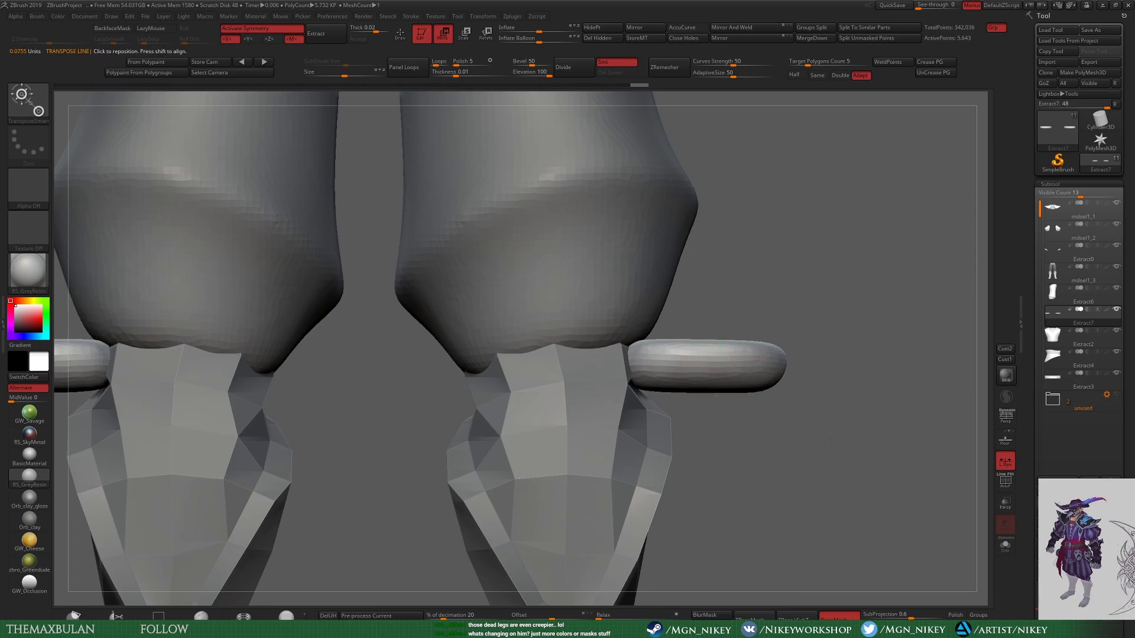
mouse_move(828, 441)
mouse_down()
mouse_move(833, 396)
mouse_move(684, 456)
mouse_up()
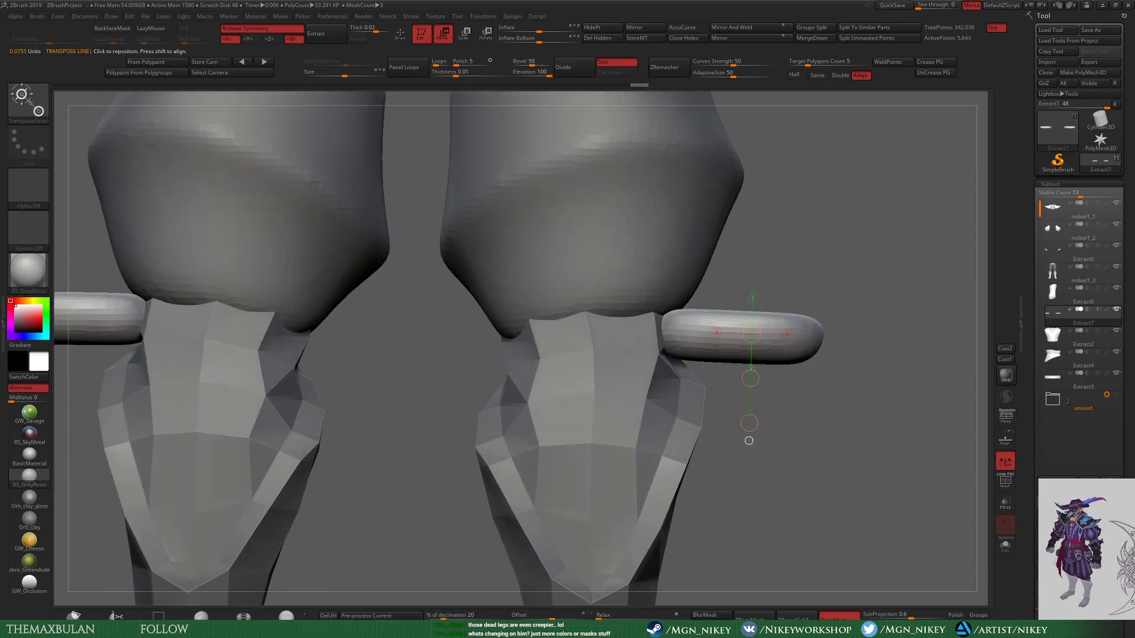
drag(736, 348, 948, 348)
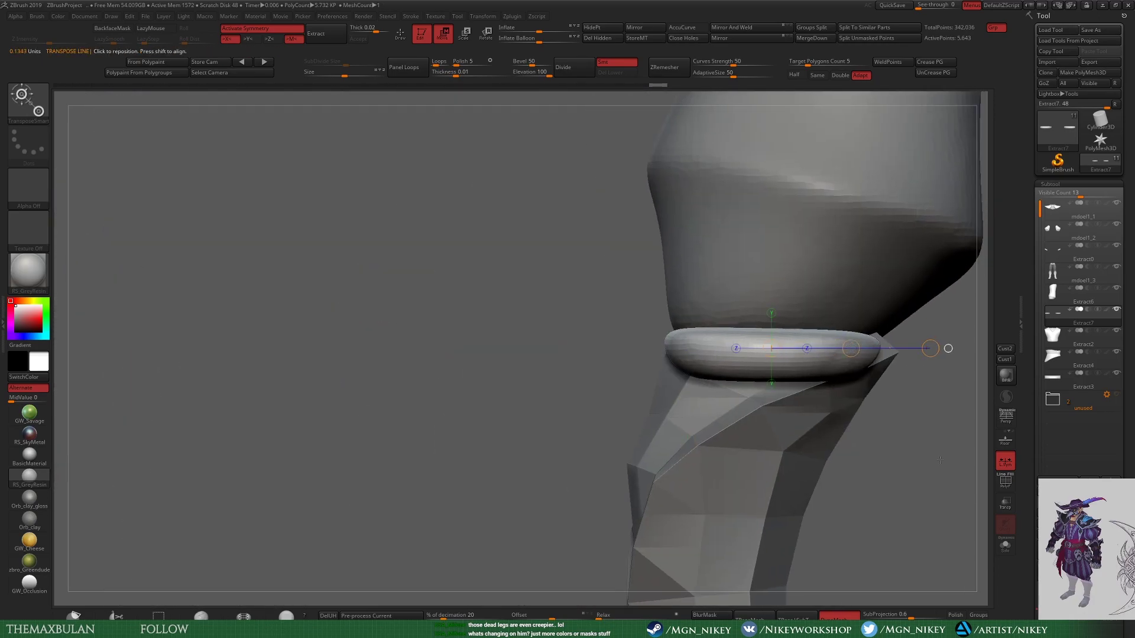
shift+drag(939, 460, 857, 414)
drag(686, 350, 818, 350)
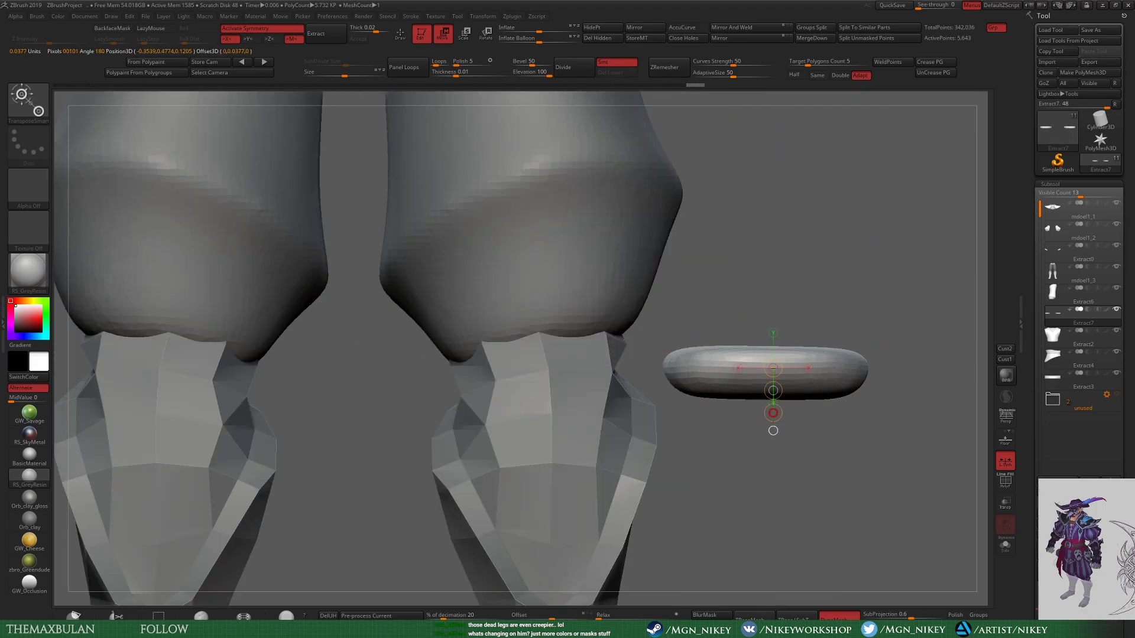
drag(773, 413, 773, 473)
Step: Compare the taller version with undo/redo and keep the thin flat band
key(q)
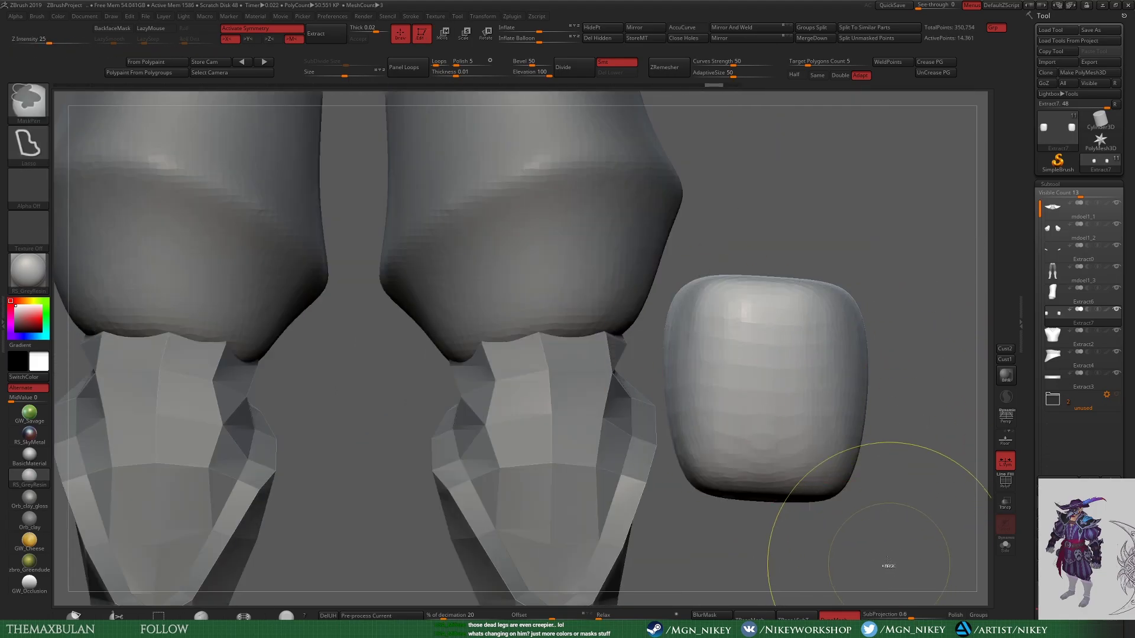
key(ctrl+z)
key(ctrl+shift+z)
key(ctrl+z)
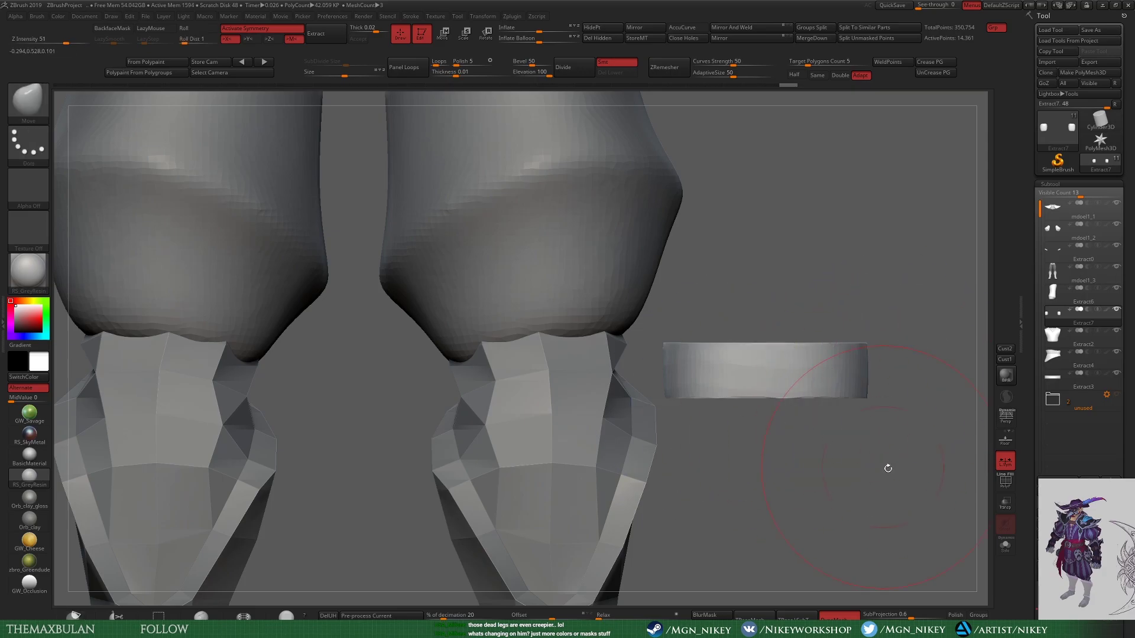
key(ctrl+z)
Step: Position the ring bands on the legs below the knees and subdivide them with Ctrl+D
key(ctrl+z)
key(ctrl+z)
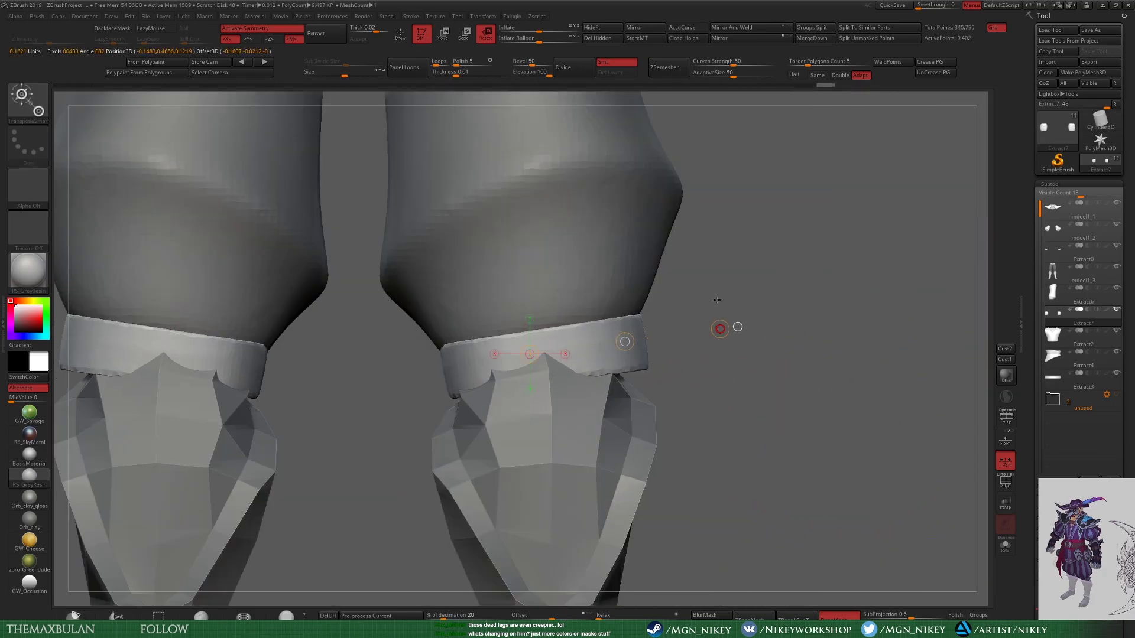
key(w)
key(ctrl+z)
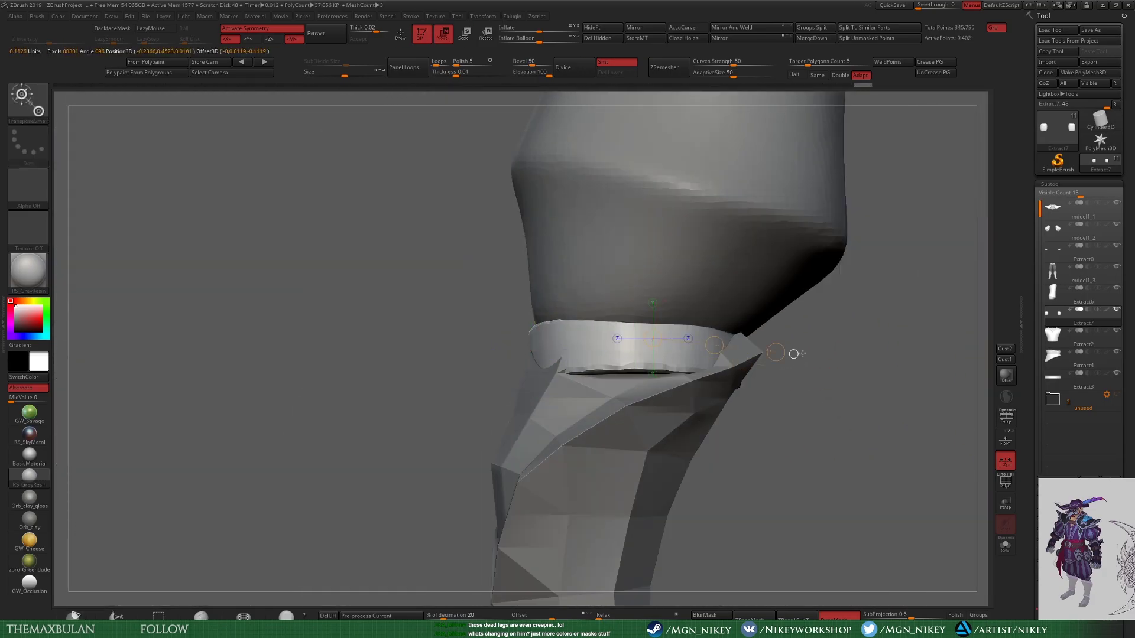
mouse_move(794, 353)
mouse_down()
mouse_move(816, 345)
mouse_move(892, 410)
mouse_up()
key(q)
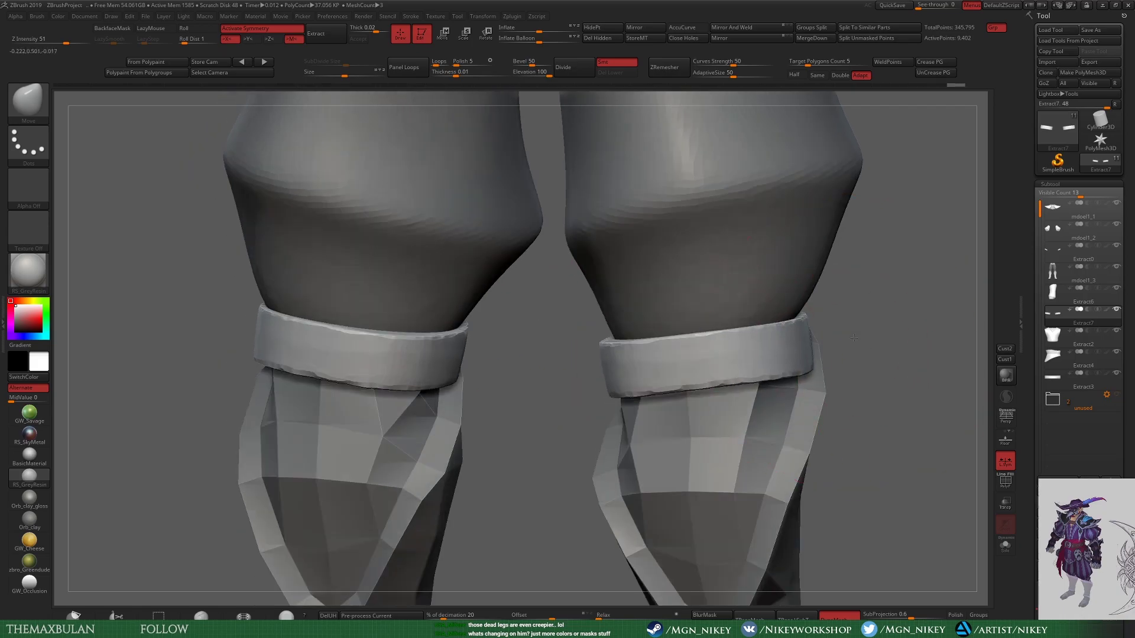
drag(685, 380, 864, 366)
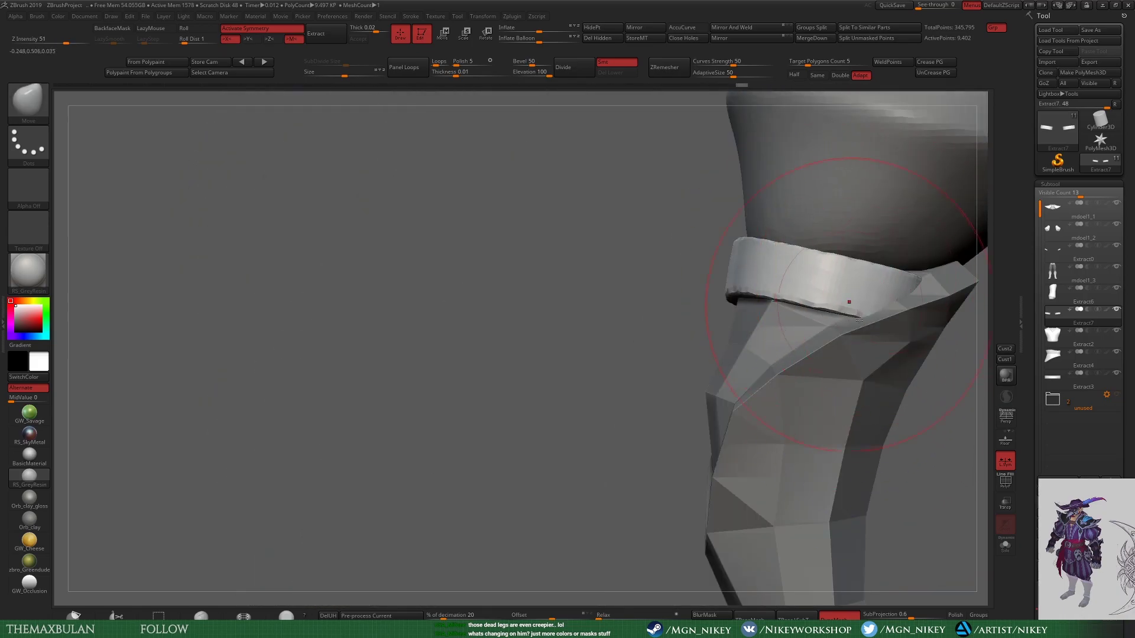
key(ctrl+d)
mouse_move(849, 302)
mouse_down()
mouse_move(925, 498)
mouse_move(887, 532)
mouse_move(827, 395)
mouse_move(924, 418)
mouse_move(912, 444)
mouse_move(629, 360)
mouse_move(735, 362)
mouse_move(720, 362)
mouse_move(887, 436)
mouse_move(840, 413)
mouse_move(784, 341)
mouse_move(543, 427)
mouse_up()
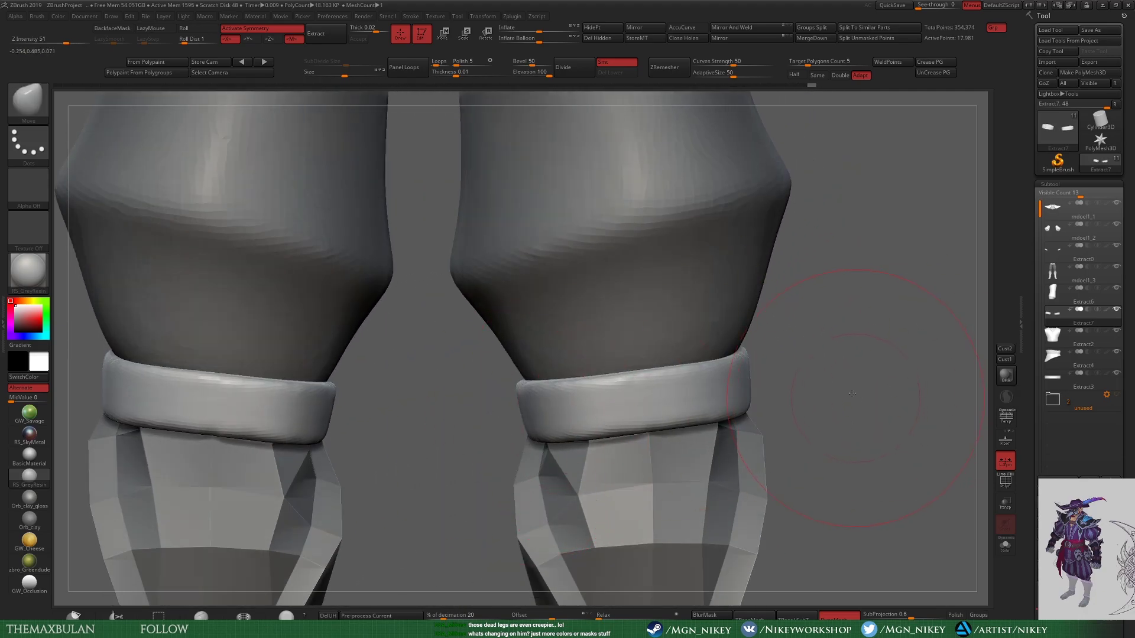
drag(747, 366, 773, 412)
alt+click(740, 387)
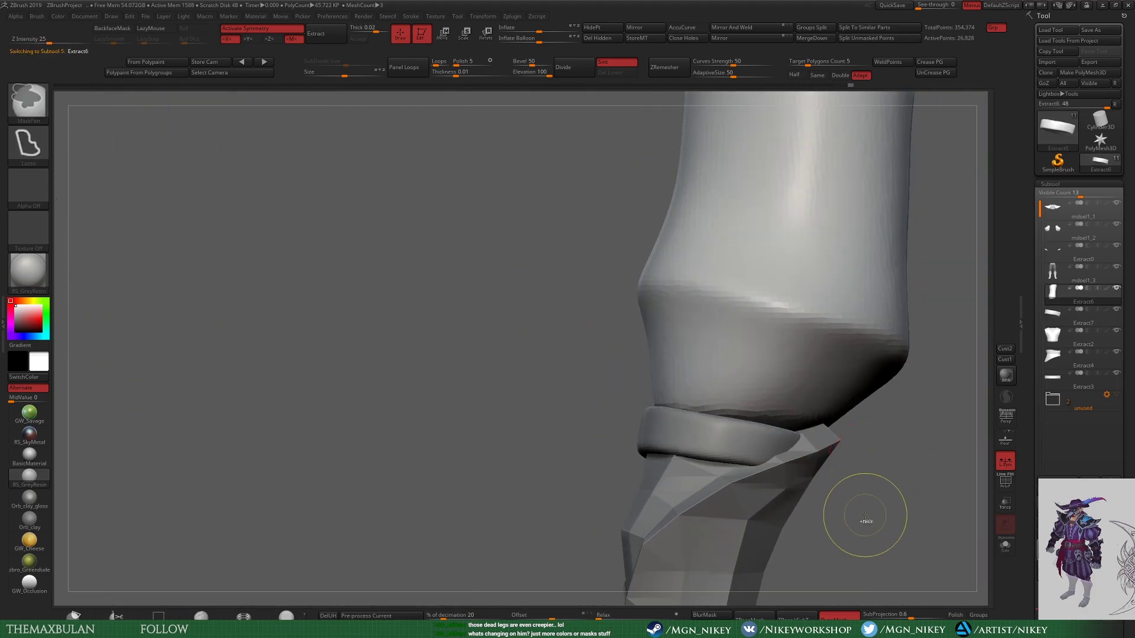
key(w)
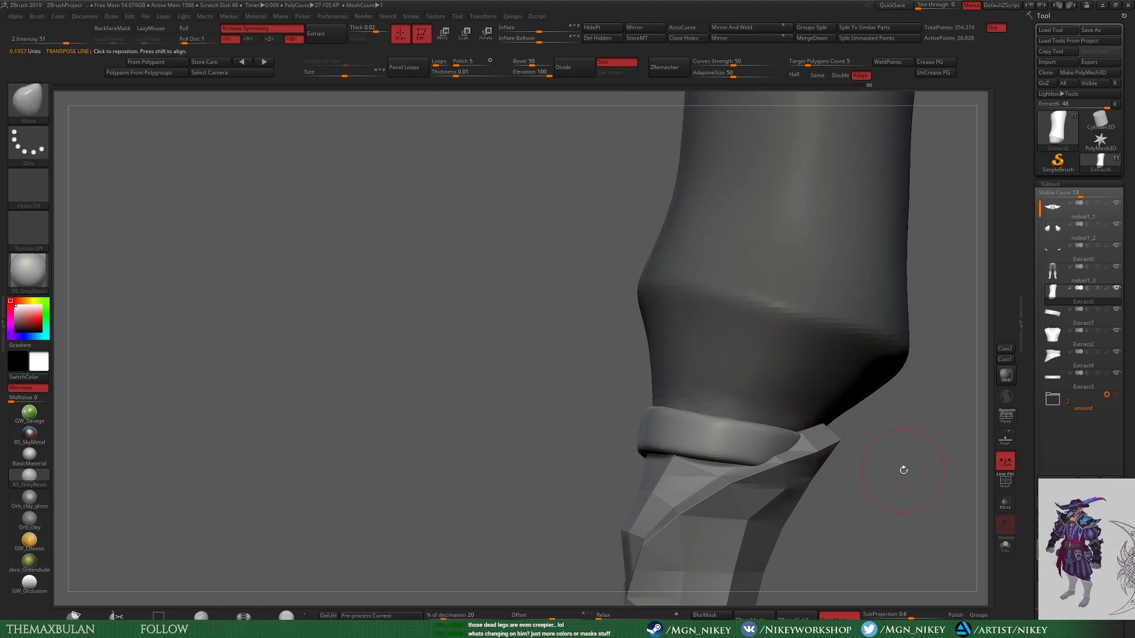
drag(900, 469, 904, 423)
key(q)
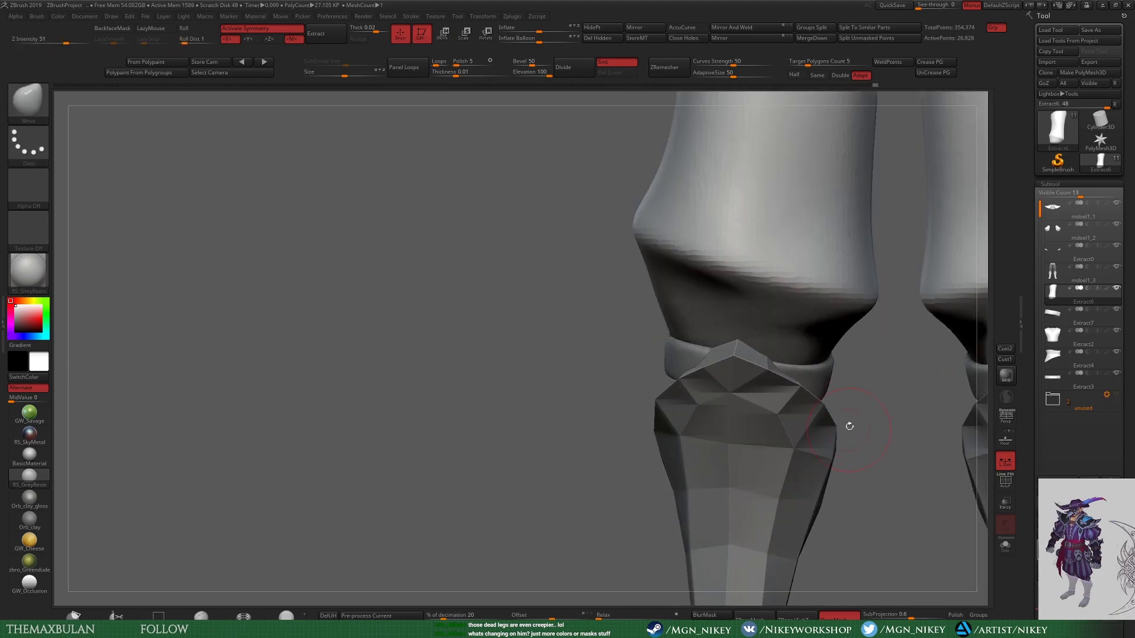
key(f)
mouse_move(936, 430)
alt+mouse_down()
mouse_move(930, 444)
mouse_move(881, 323)
alt+mouse_up()
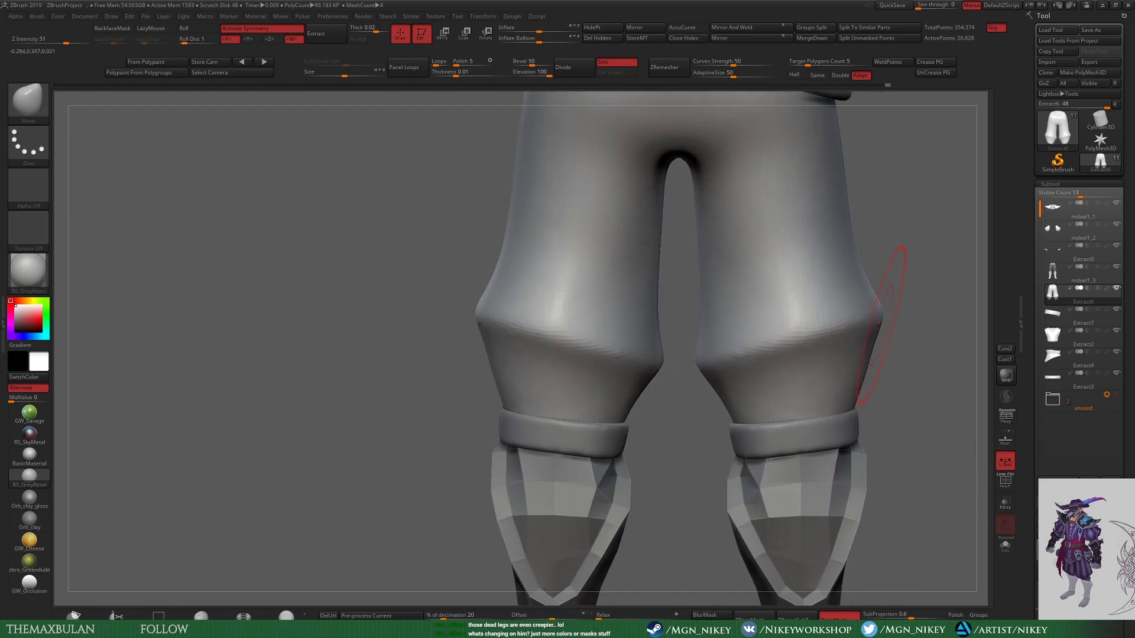
shift+drag(854, 400, 880, 291)
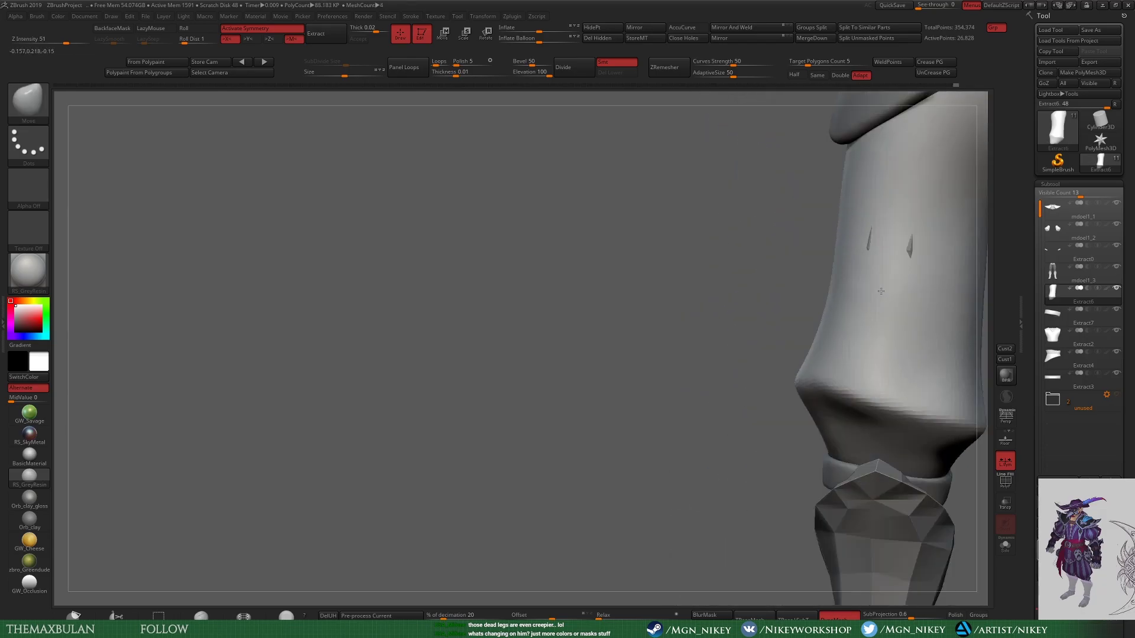
drag(778, 287, 877, 325)
mouse_move(883, 218)
mouse_down()
mouse_move(780, 357)
mouse_move(721, 348)
mouse_up()
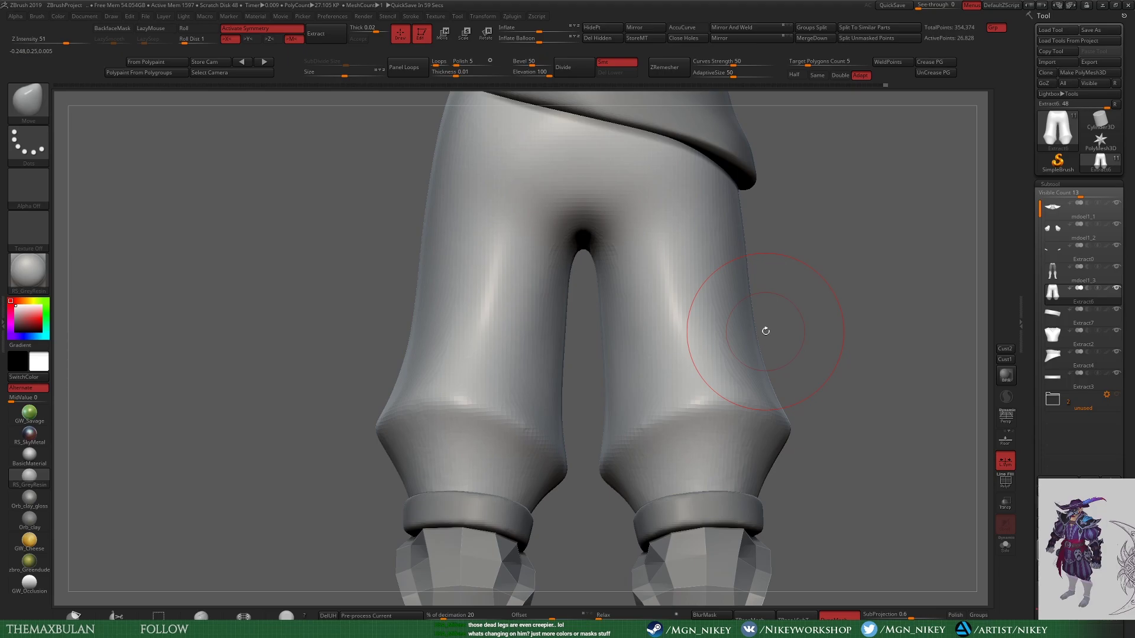
key(f)
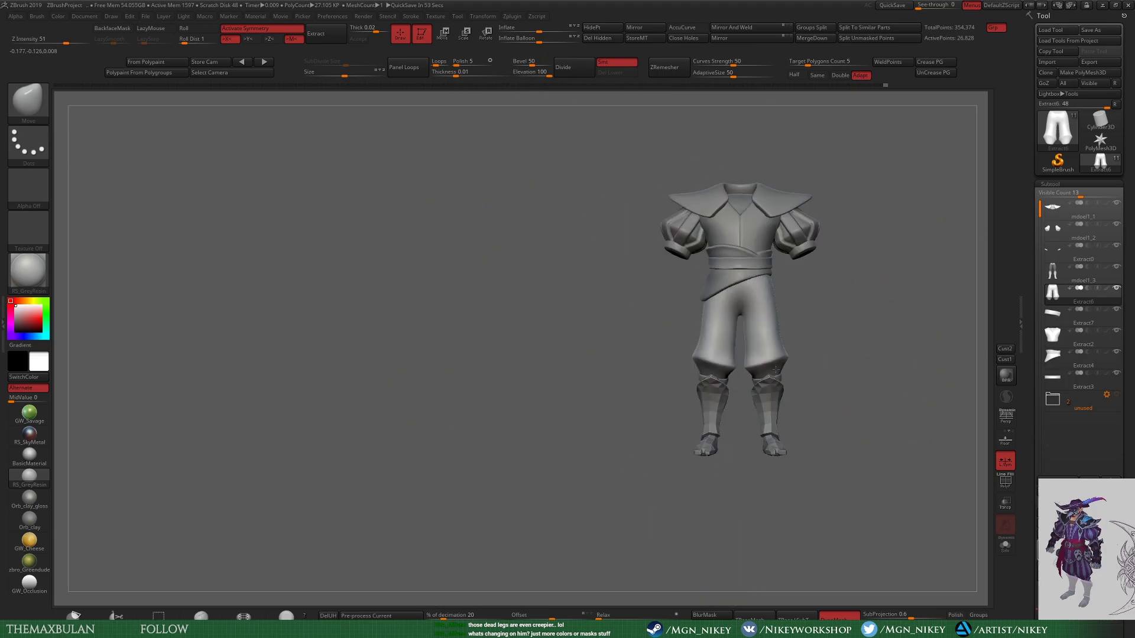
mouse_move(798, 358)
alt+mouse_down()
mouse_move(852, 529)
mouse_move(702, 407)
alt+mouse_up()
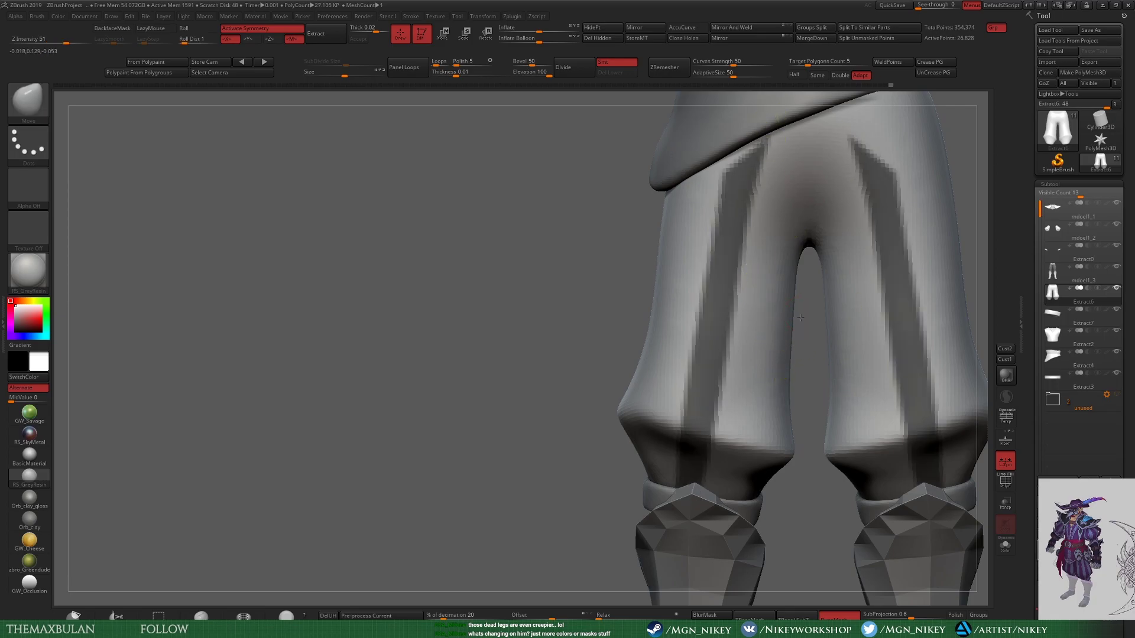
Step: Mask vertical stripes down the trouser legs and blur the mask edges
mouse_move(800, 318)
alt+mouse_down()
mouse_move(755, 185)
mouse_move(797, 175)
mouse_move(765, 163)
alt+mouse_up()
drag(643, 324, 686, 353)
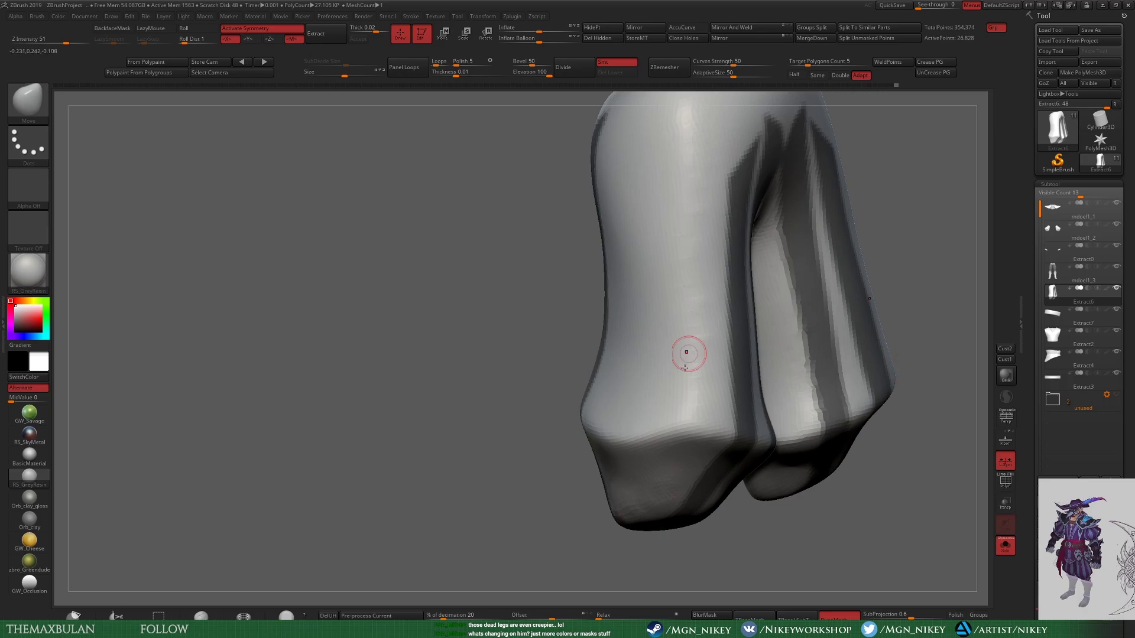
mouse_move(667, 515)
ctrl+mouse_down()
mouse_move(683, 504)
mouse_move(698, 564)
mouse_move(721, 578)
ctrl+mouse_up()
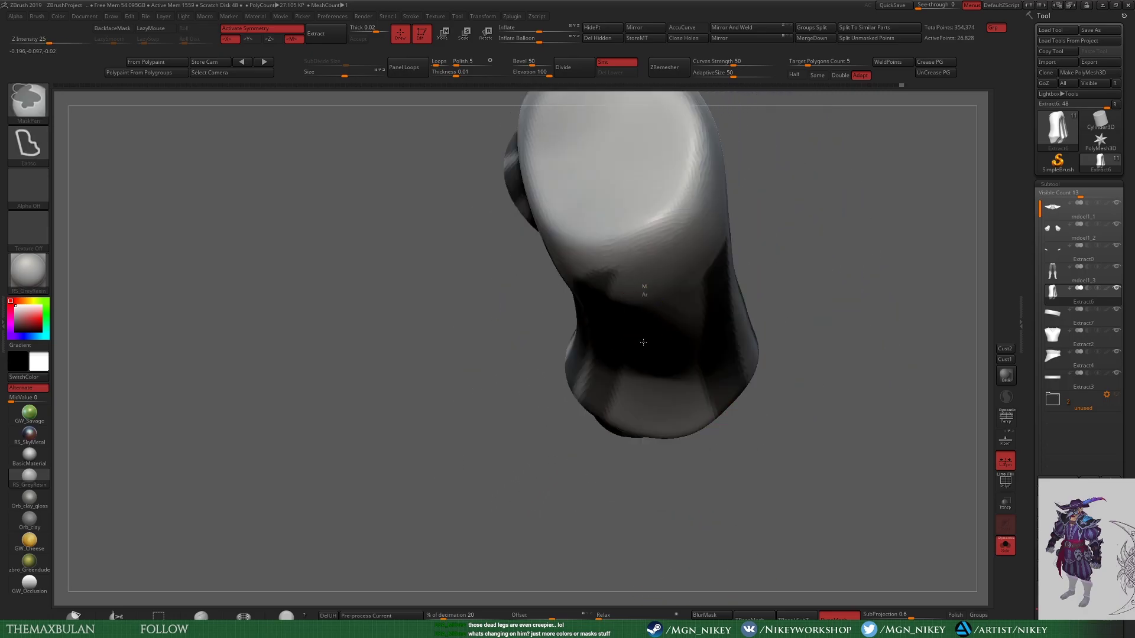
drag(709, 357, 904, 337)
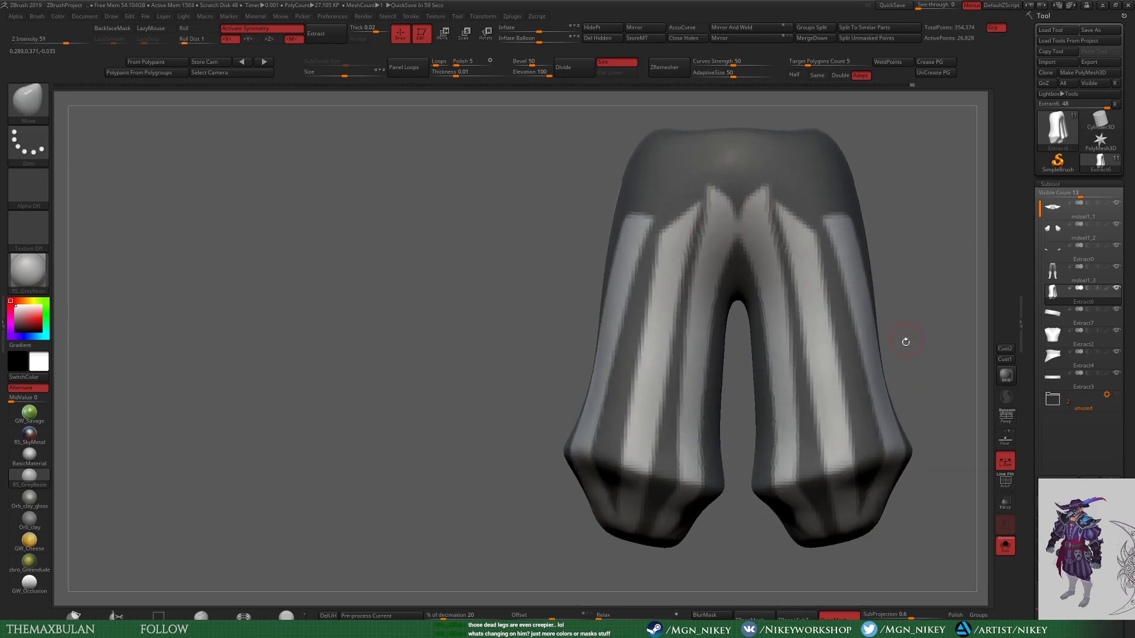
click(701, 616)
ctrl+click(649, 329)
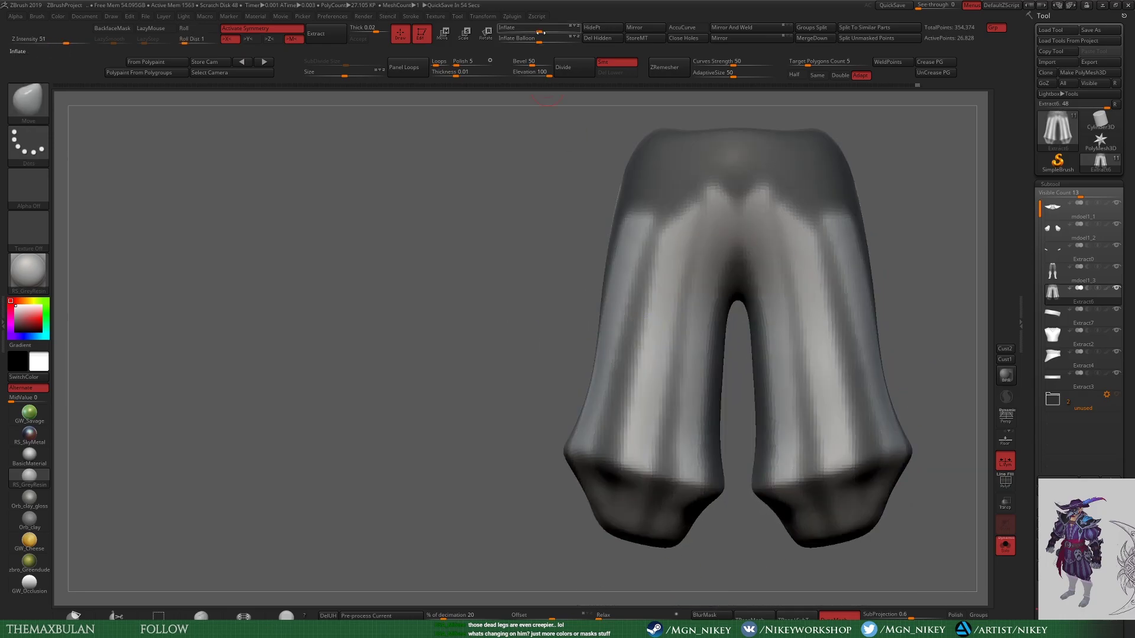
Step: Protect the waistband, invert the mask and Inflate the stripes into raised pleats
ctrl+drag(596, 236, 691, 162)
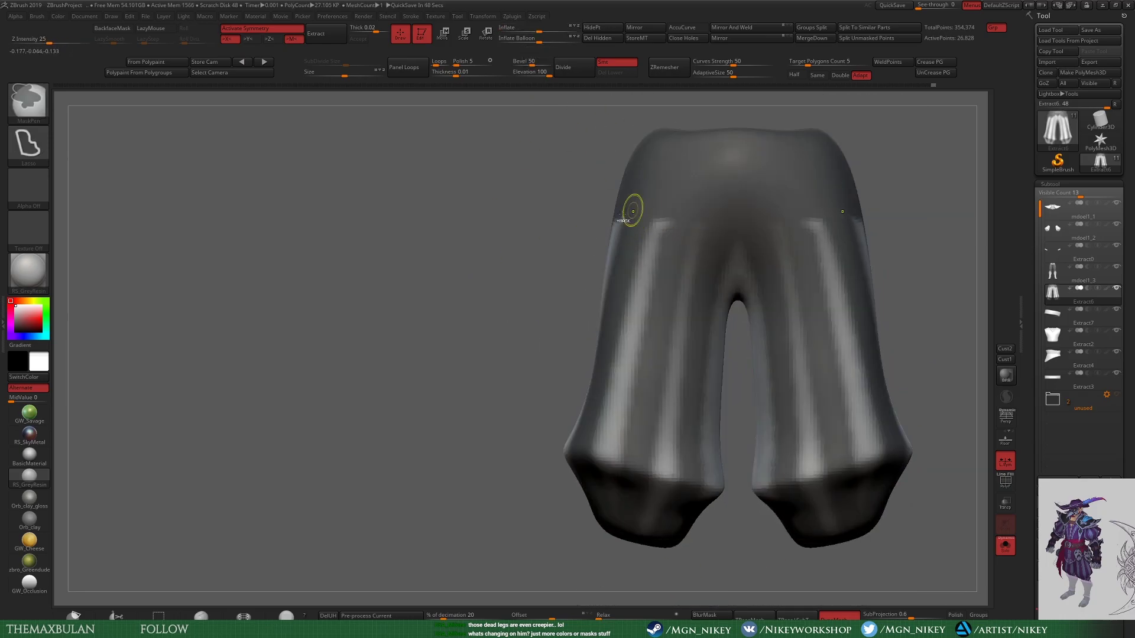
drag(627, 212, 658, 232)
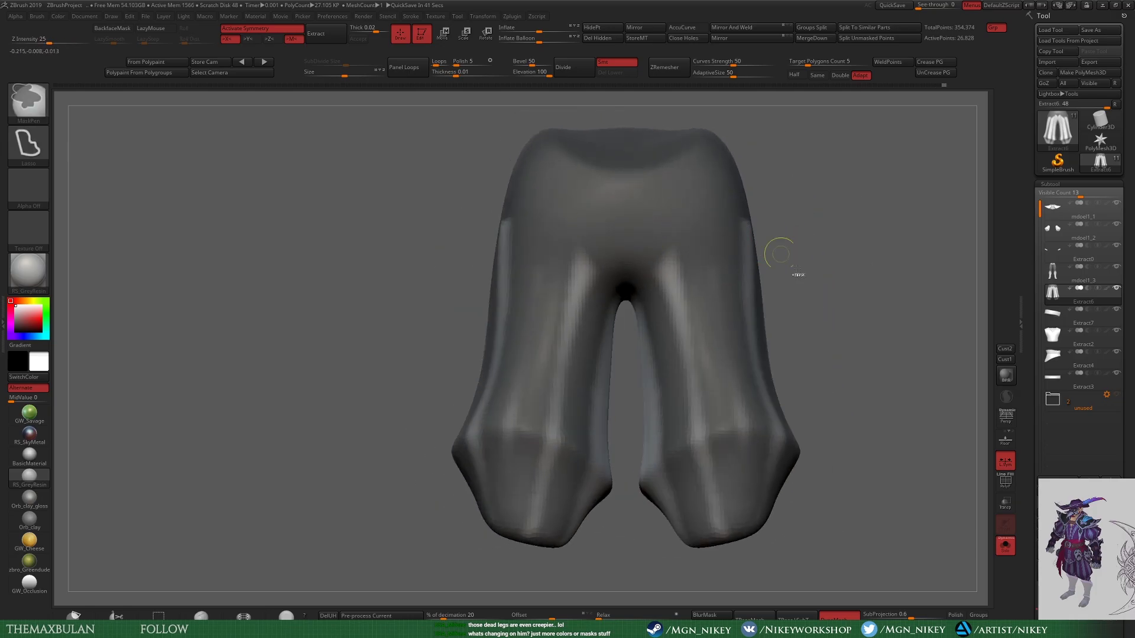
drag(780, 253, 653, 297)
drag(540, 31, 555, 31)
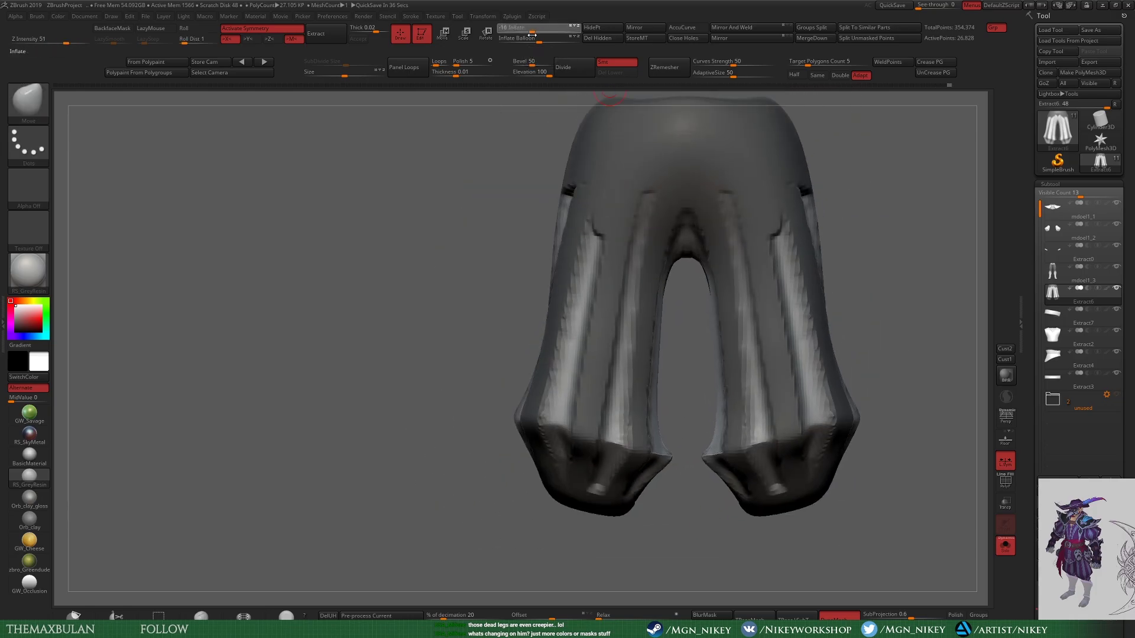
ctrl+click(476, 202)
key(ctrl+z)
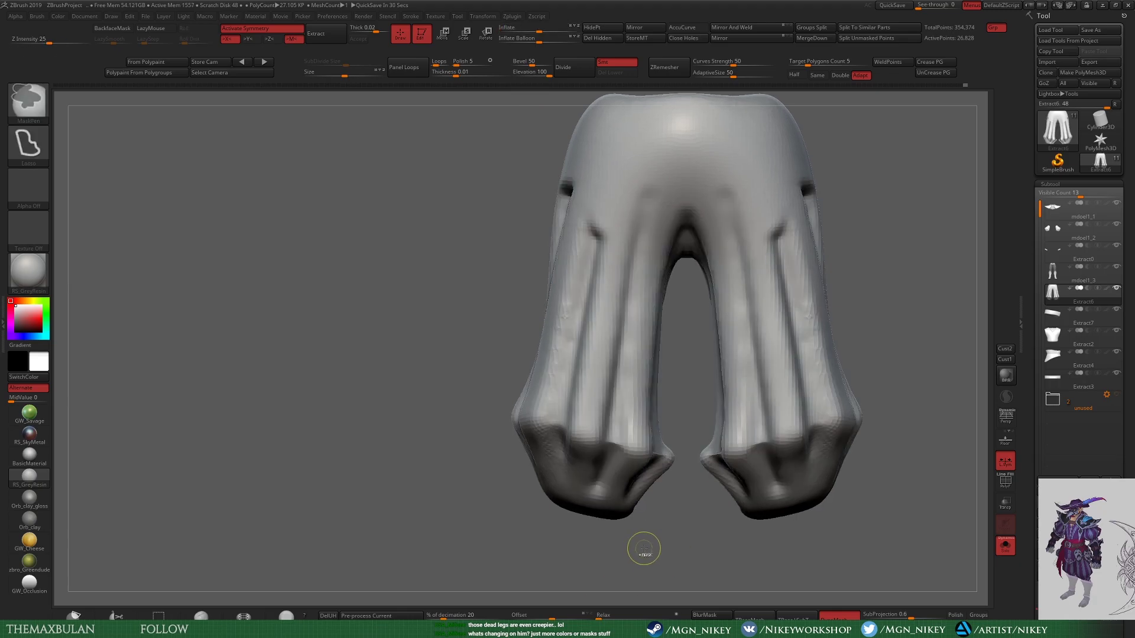
key(ctrl+shift+z)
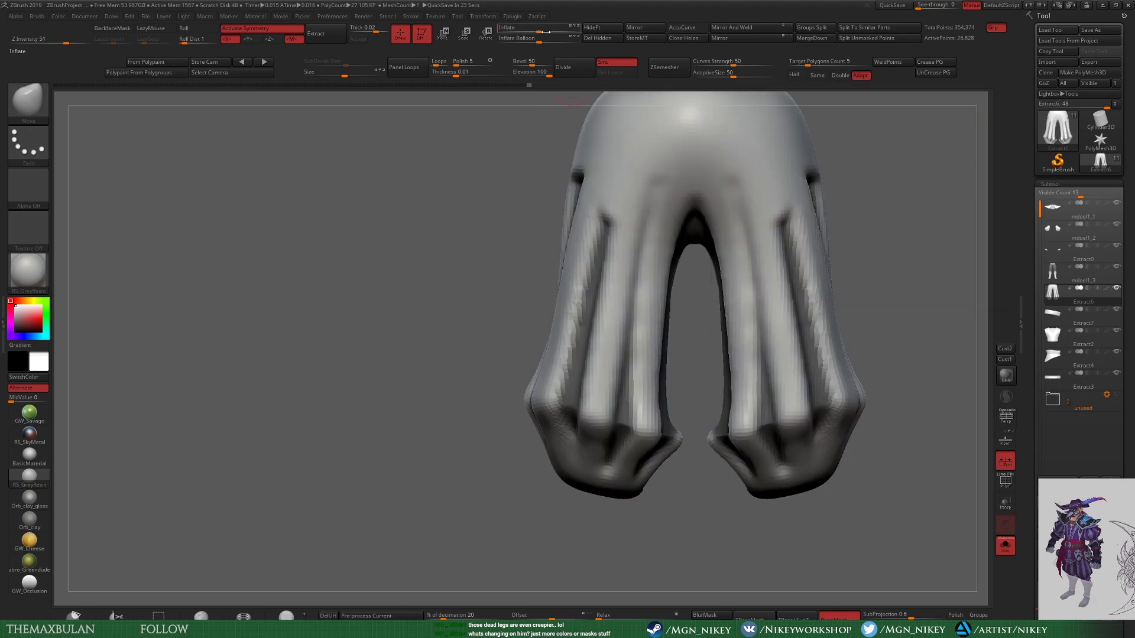
Step: Clear the mask, show the full character, and reapply the pleat Inflate with a new amount
drag(666, 511, 532, 507)
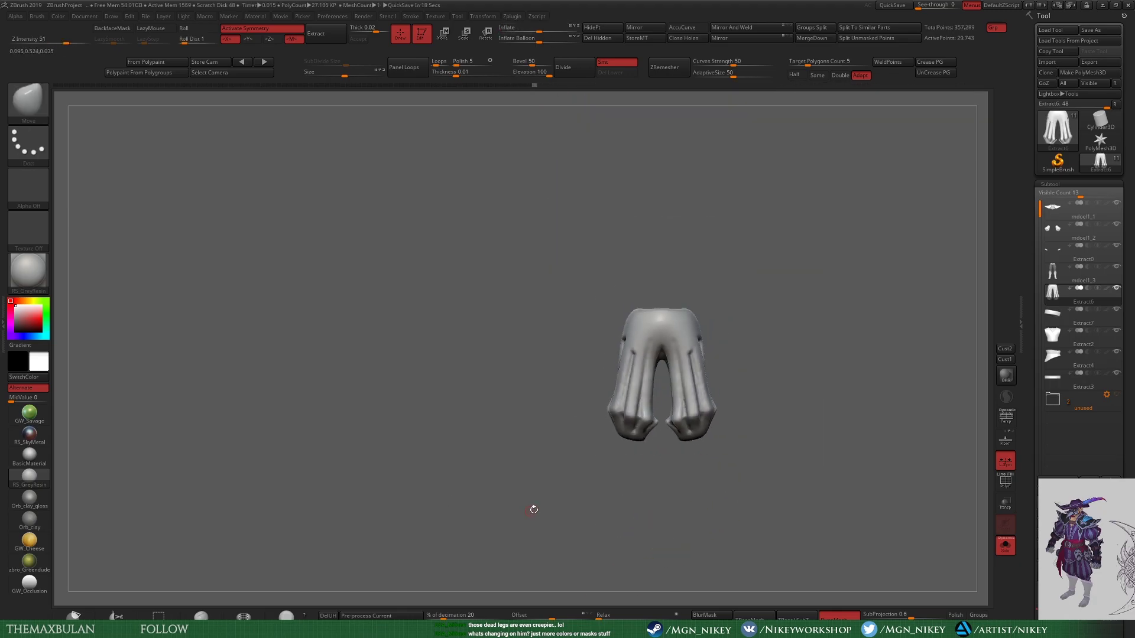
click(1005, 544)
mouse_move(650, 355)
mouse_down()
mouse_move(672, 314)
mouse_move(671, 356)
mouse_up()
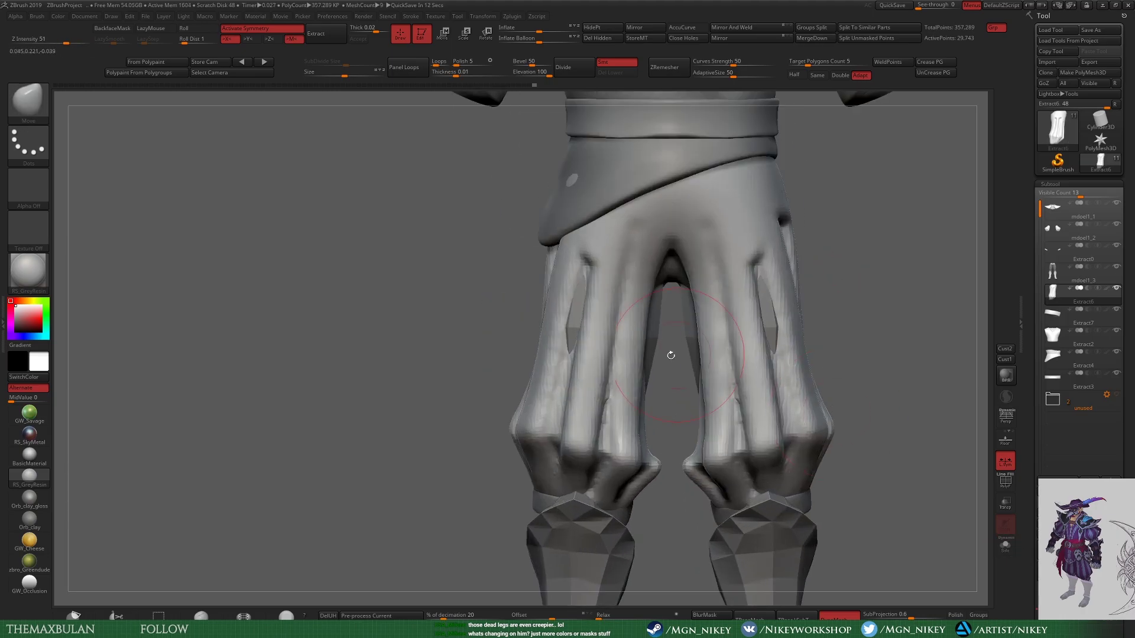
key(ctrl+z)
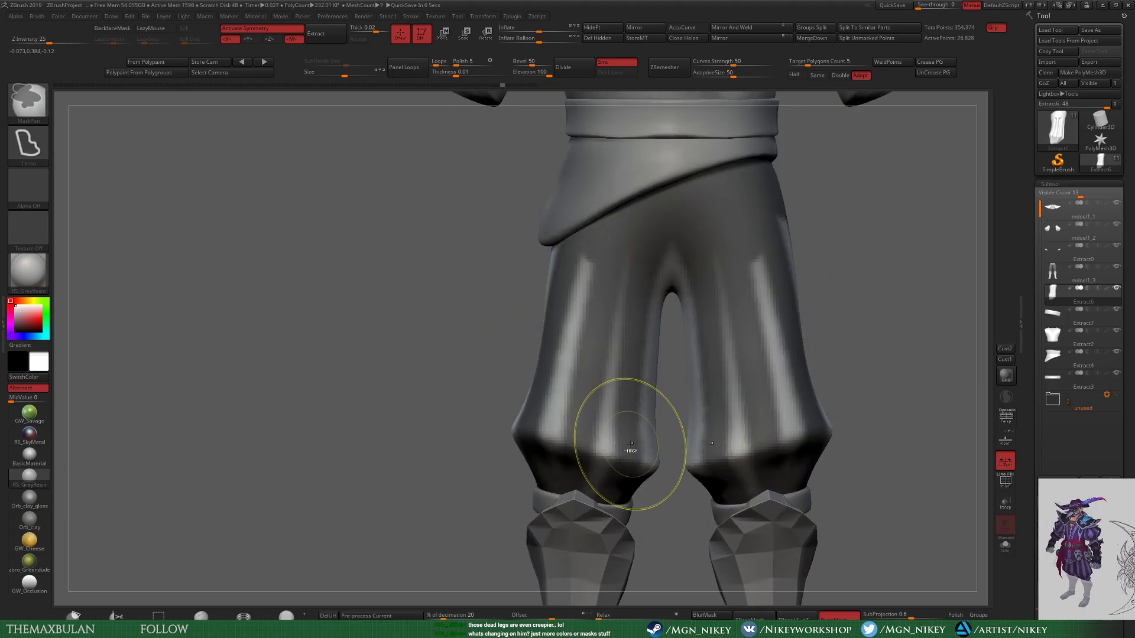
drag(538, 31, 542, 29)
key(ctrl+z)
Step: Smooth the jagged inner edge of the left trouser leg
drag(514, 352, 493, 357)
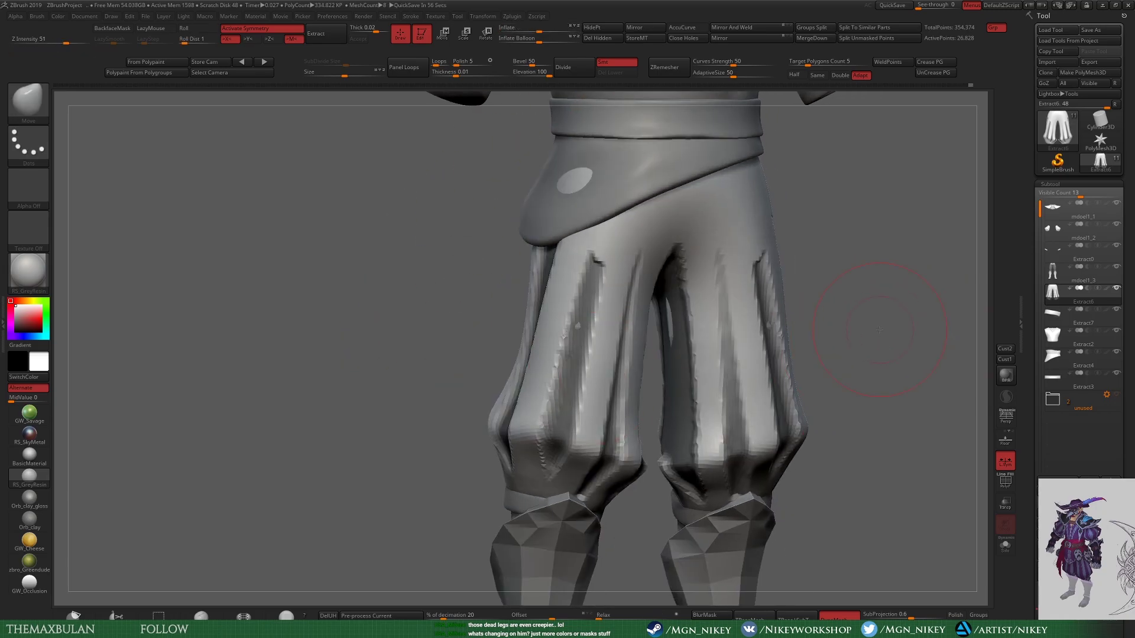
drag(879, 330, 835, 316)
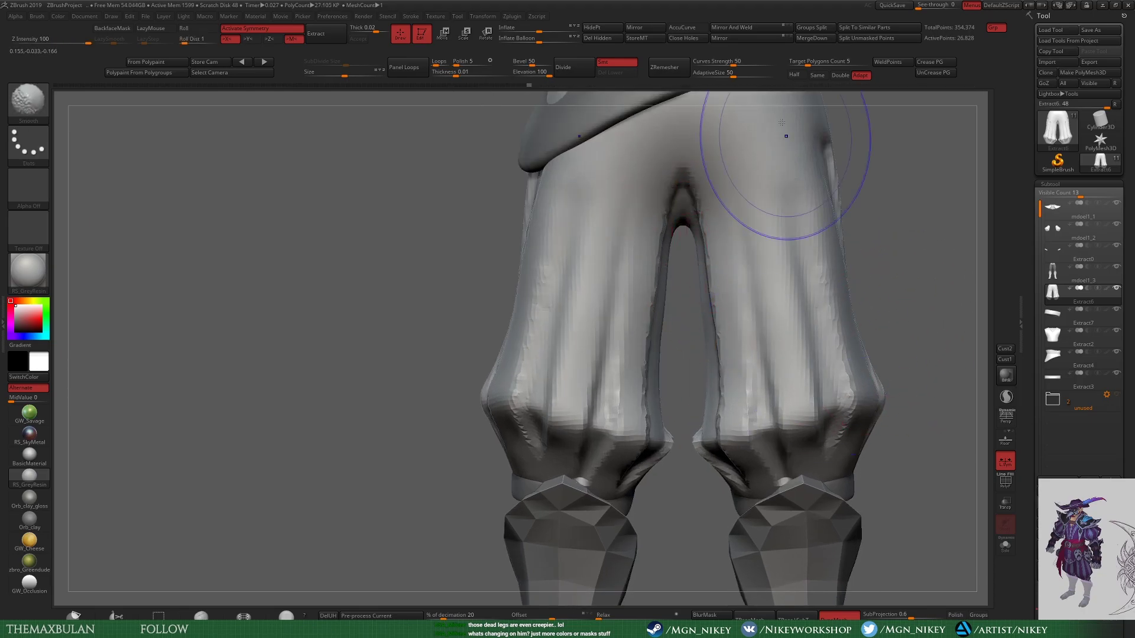
shift+drag(659, 219, 654, 450)
mouse_move(438, 382)
mouse_down()
mouse_move(613, 393)
mouse_move(795, 233)
mouse_up()
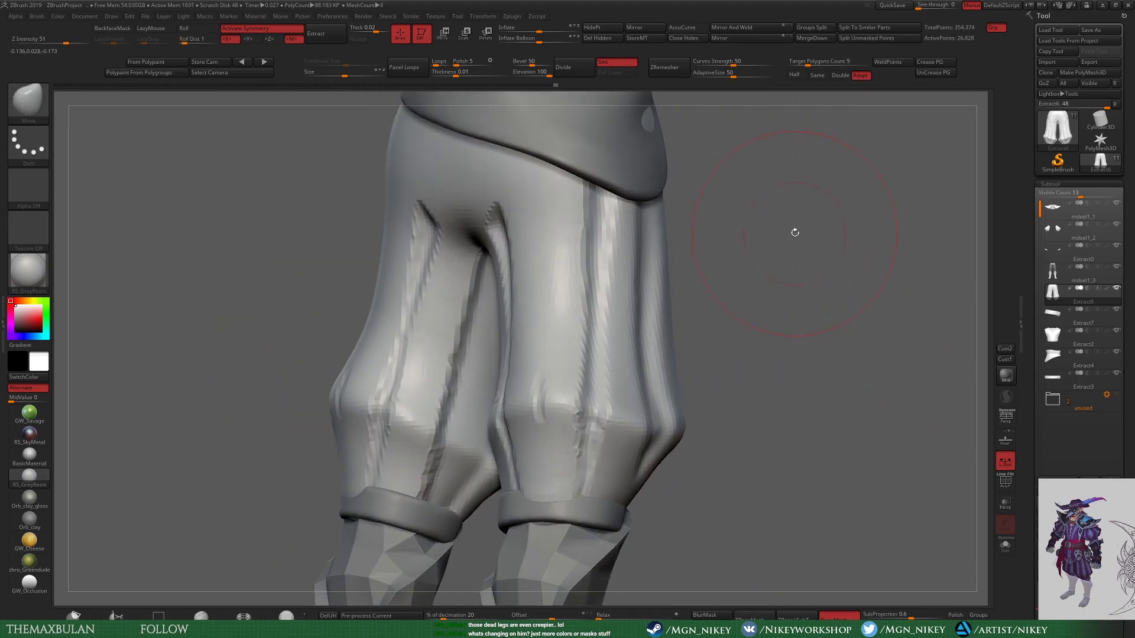
drag(714, 222, 527, 356)
Step: Carve extra vertical DamStandard creases down both trouser legs
drag(473, 177, 507, 355)
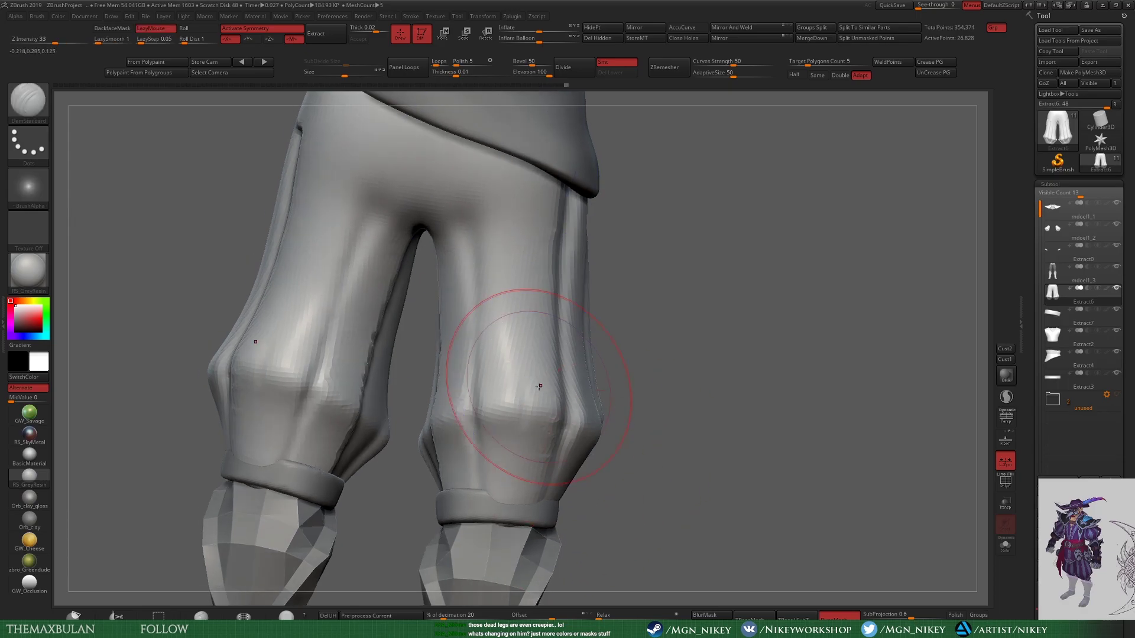
drag(507, 198, 531, 411)
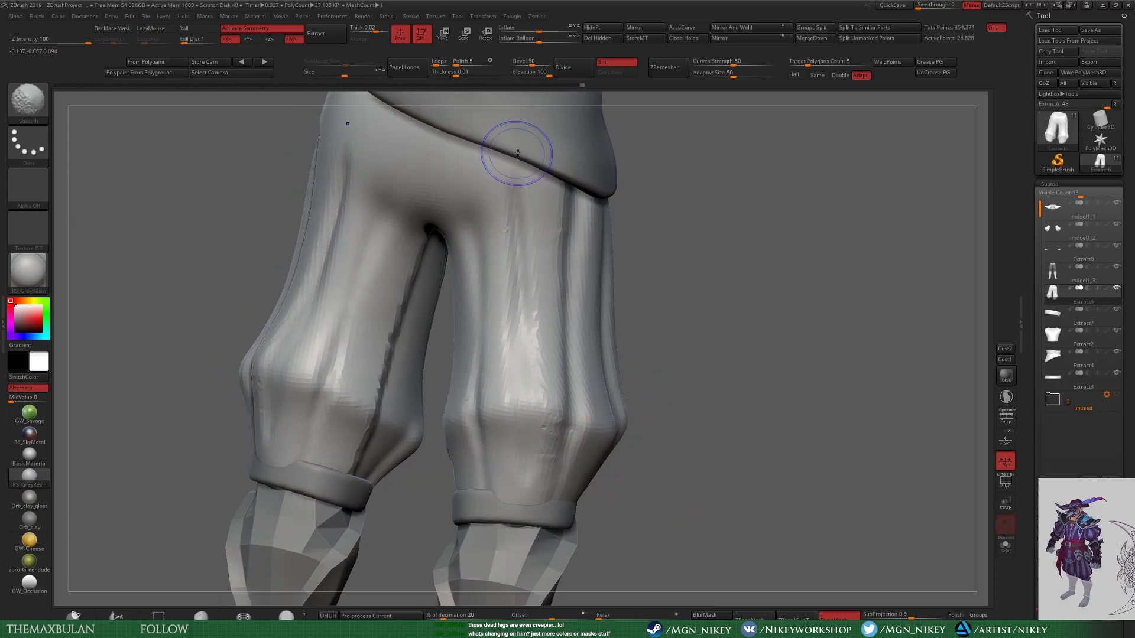
key(f)
drag(768, 355, 589, 420)
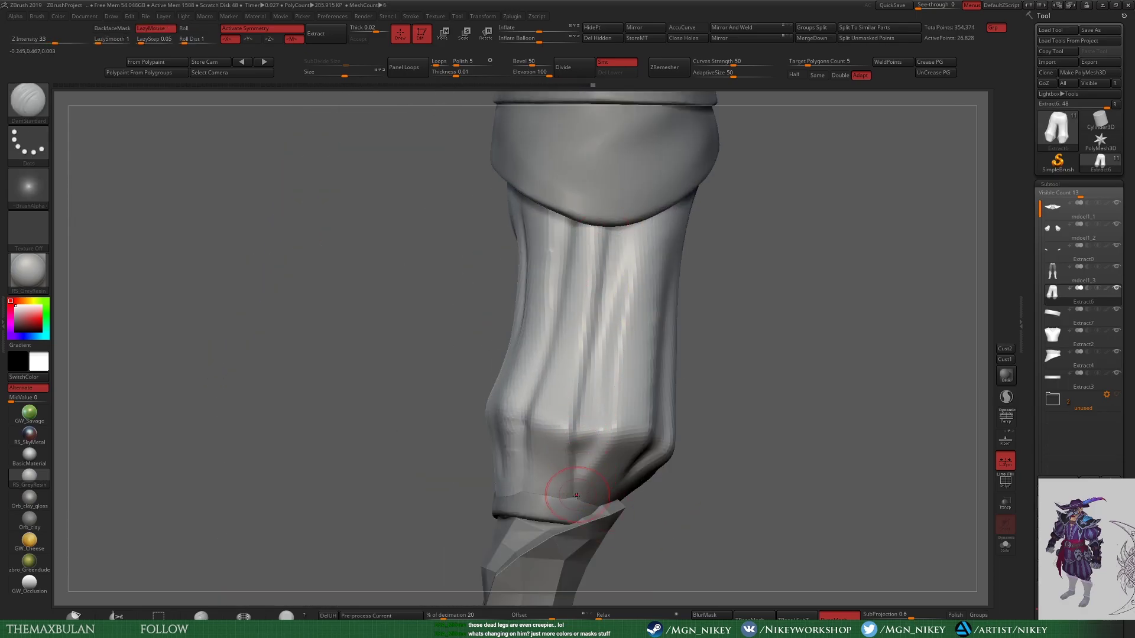
mouse_move(576, 495)
mouse_down()
mouse_move(671, 380)
mouse_move(658, 253)
mouse_up()
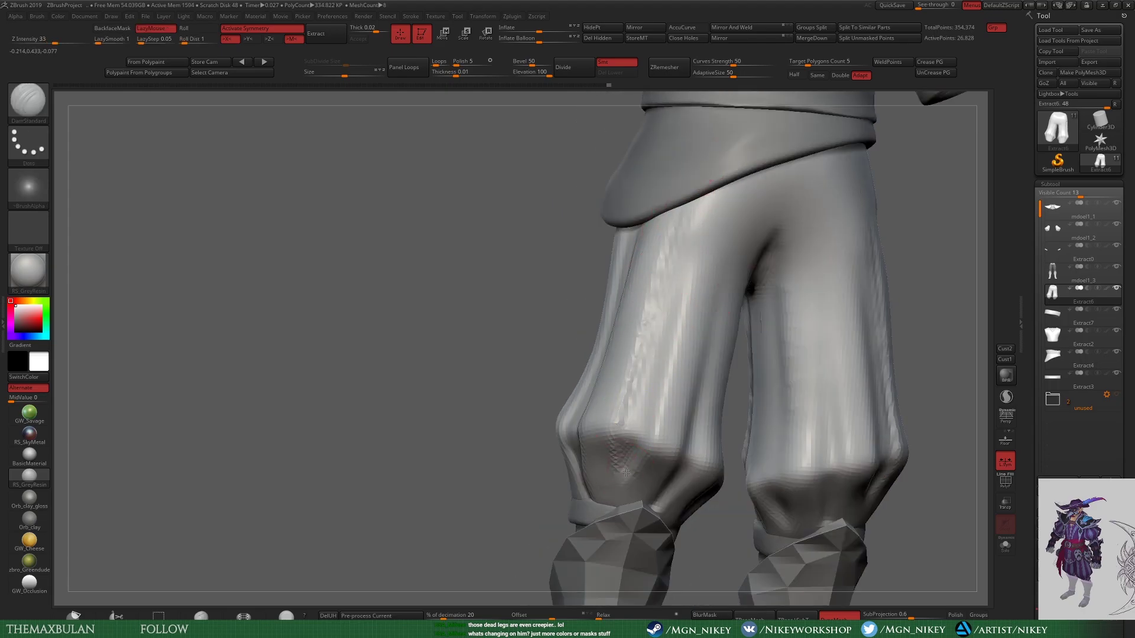
mouse_move(649, 445)
mouse_down()
mouse_move(697, 278)
mouse_move(685, 489)
mouse_move(943, 342)
mouse_move(827, 414)
mouse_move(967, 510)
mouse_move(1004, 461)
mouse_up()
key(f)
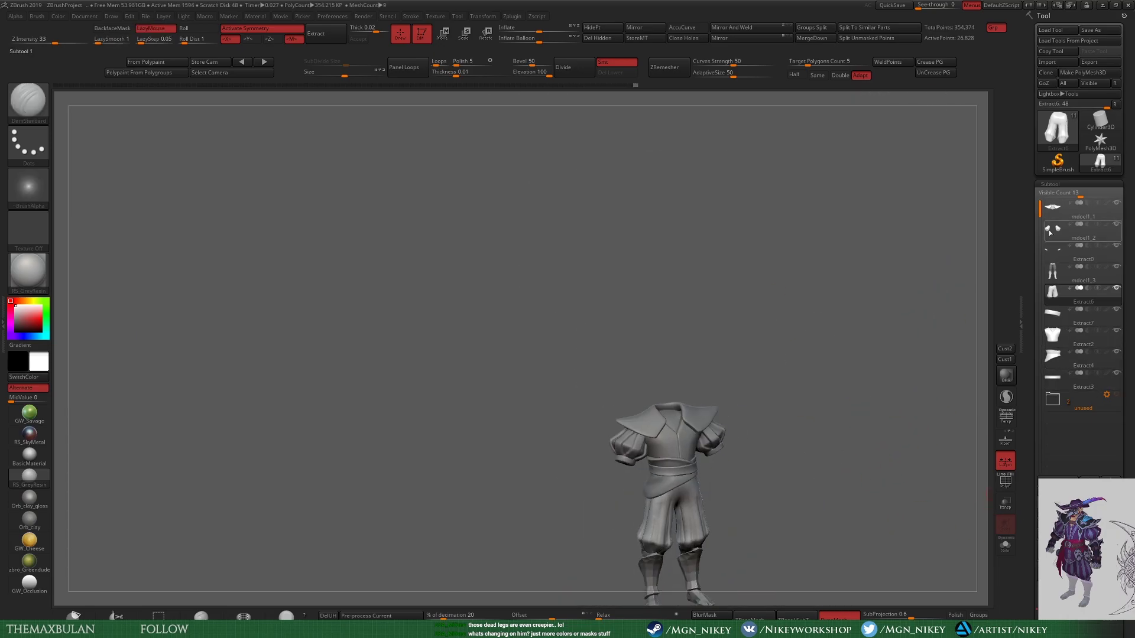
Step: Select the Extract2 torso subtool and turn on Solo to show it alone
key(f)
alt+click(767, 459)
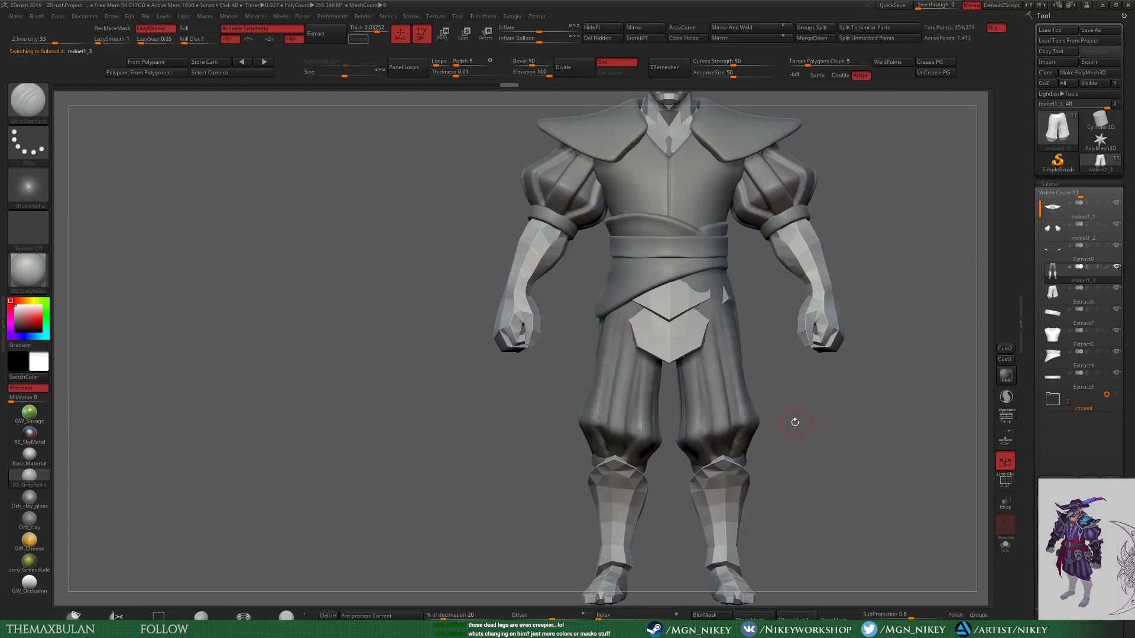
alt+click(739, 407)
alt+drag(739, 407, 843, 442)
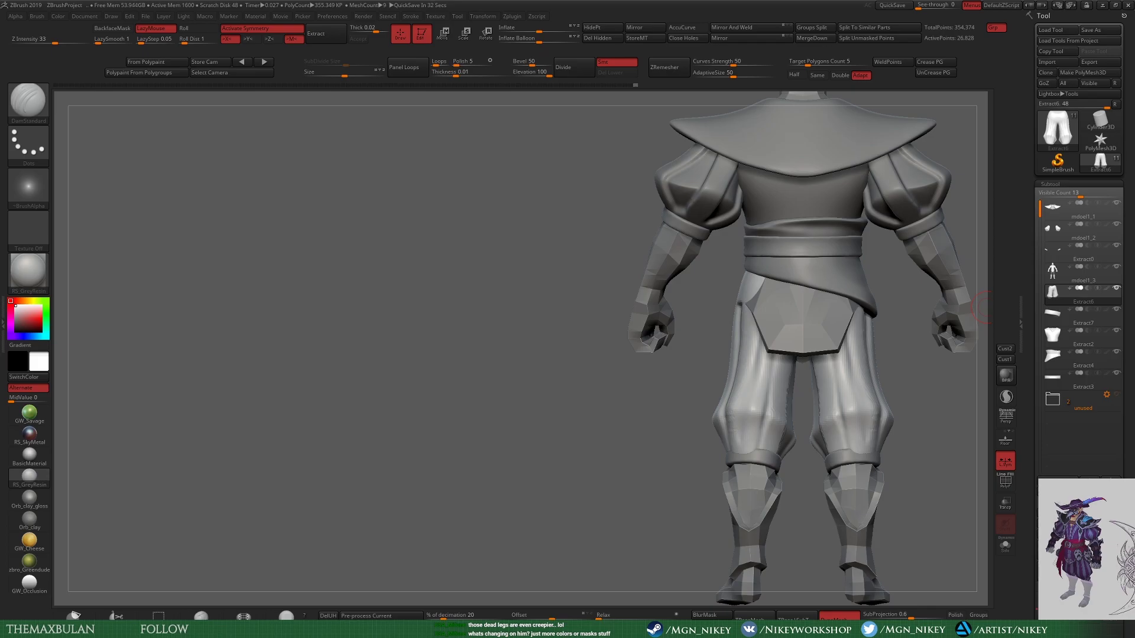
key(f)
mouse_move(842, 308)
mouse_down()
mouse_move(815, 284)
mouse_move(830, 207)
mouse_up()
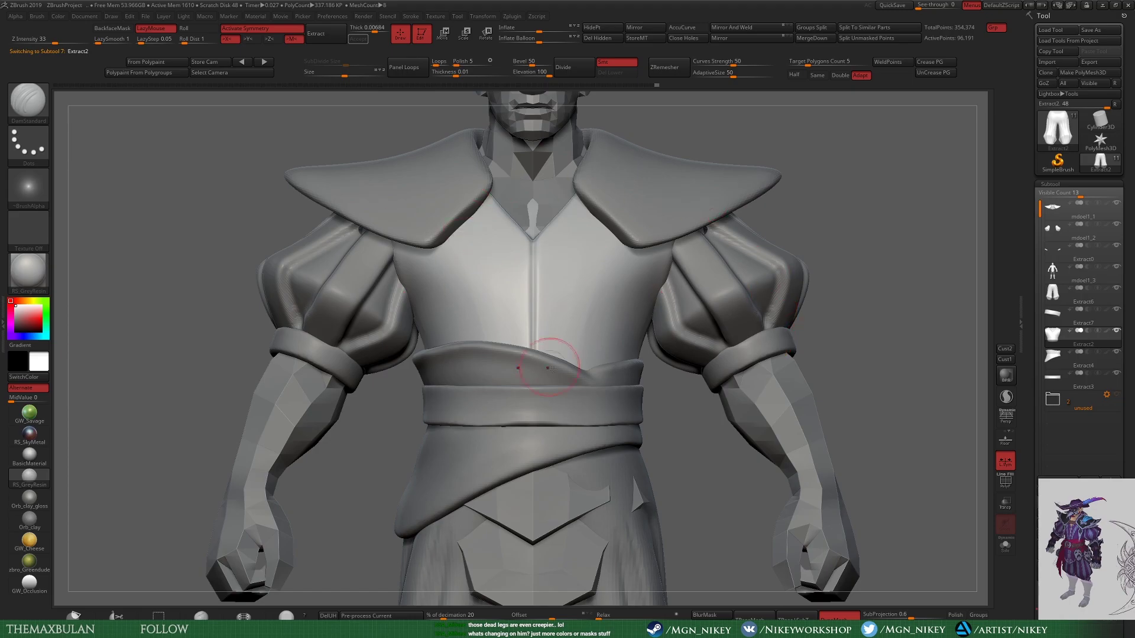
alt+drag(550, 369, 693, 406)
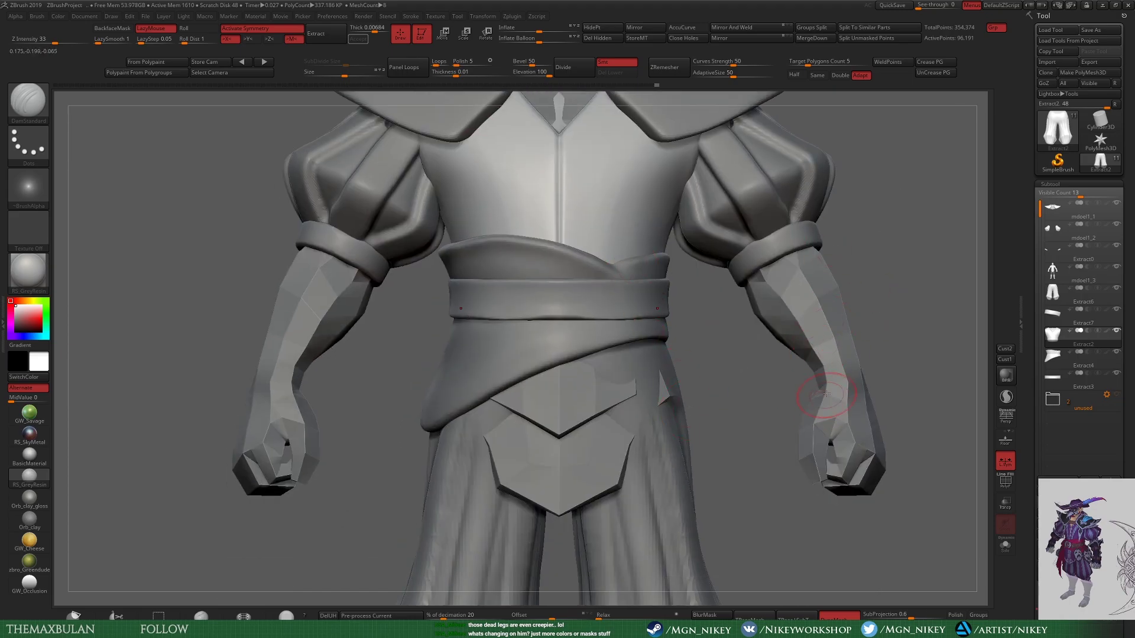
click(1004, 545)
Step: Extract a flap from the torso's masked lower edge, pull it down and tilt it against the legs
click(1004, 545)
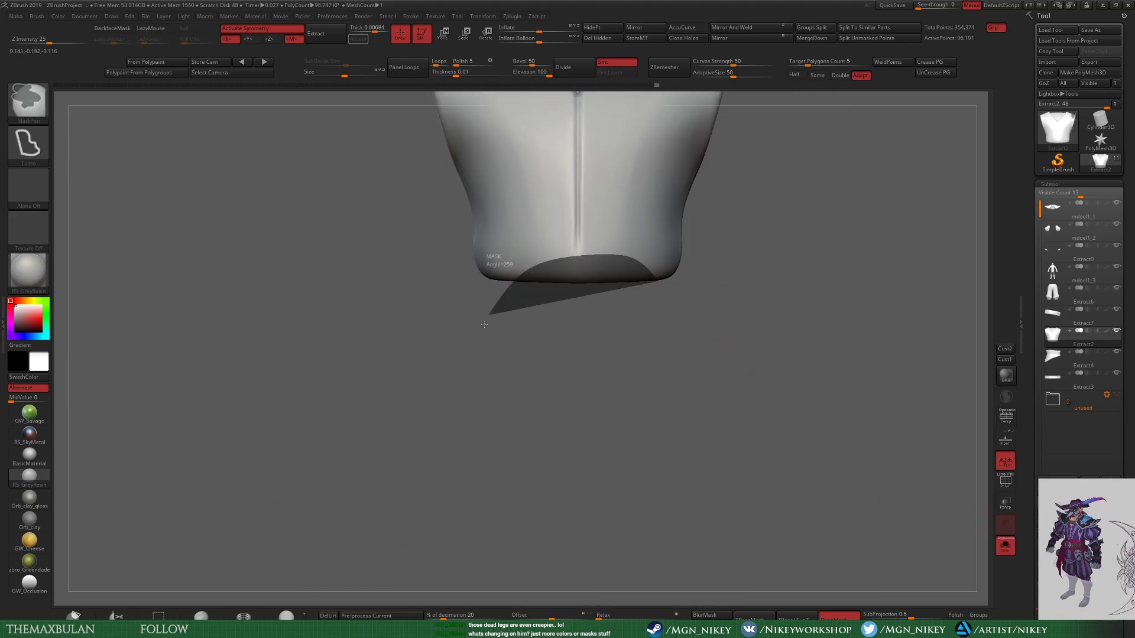
mouse_move(494, 263)
ctrl+mouse_down()
mouse_move(650, 249)
mouse_move(585, 364)
ctrl+mouse_up()
key(w)
drag(586, 365, 564, 560)
click(1004, 545)
drag(886, 413, 709, 414)
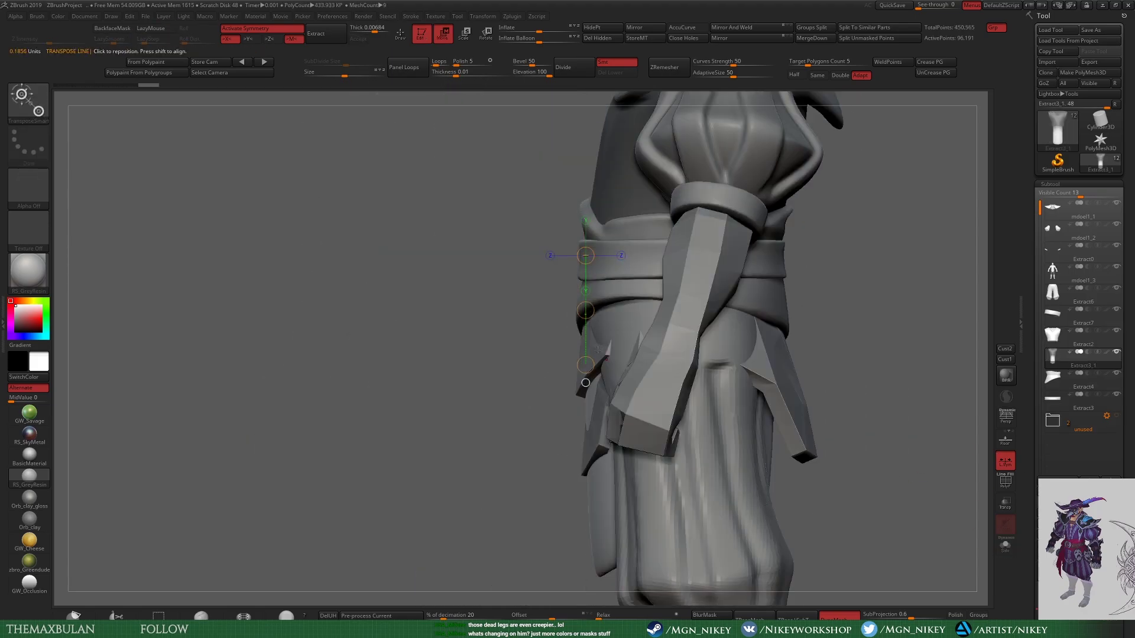
key(r)
drag(523, 356, 476, 461)
Step: Mask part of the flap and rotate it to a better angle against the legs
key(q)
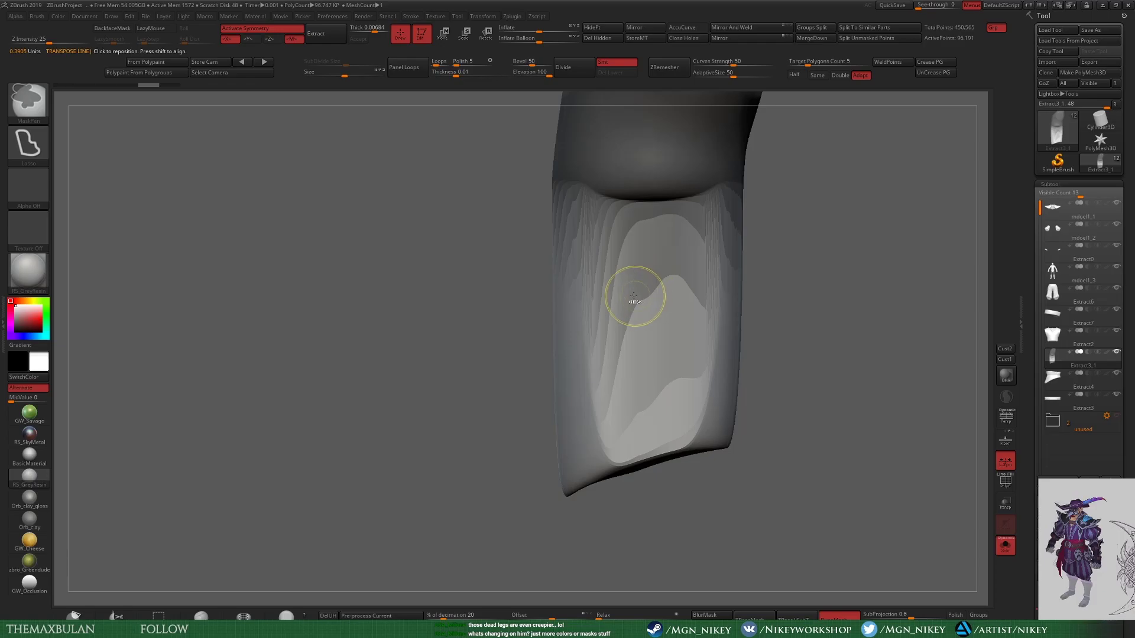
drag(615, 296, 838, 308)
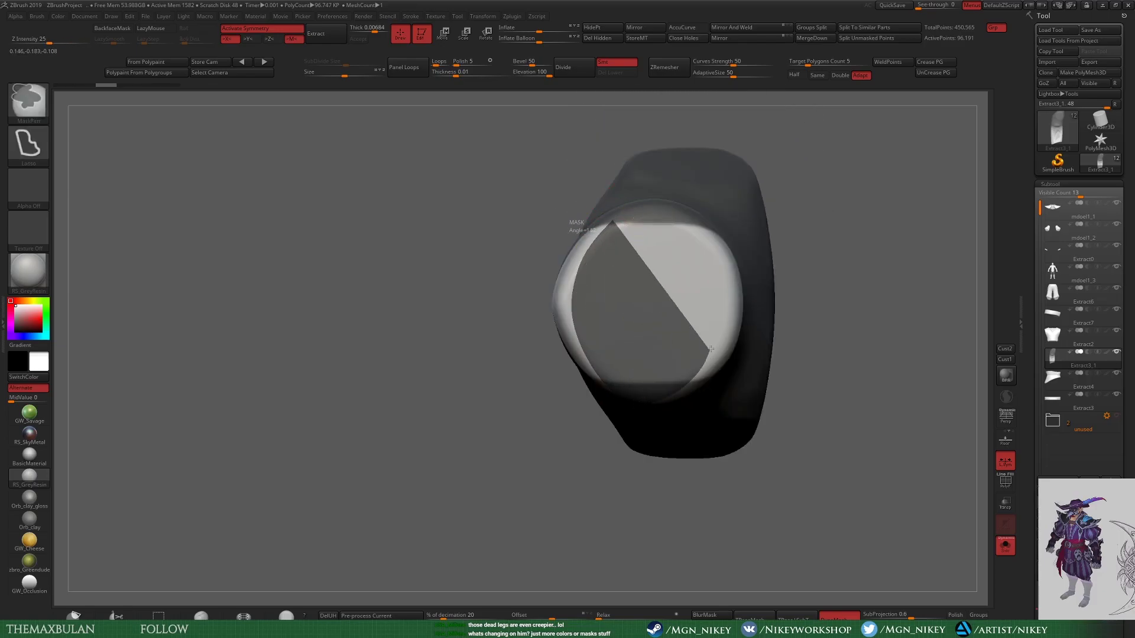
drag(790, 420, 644, 319)
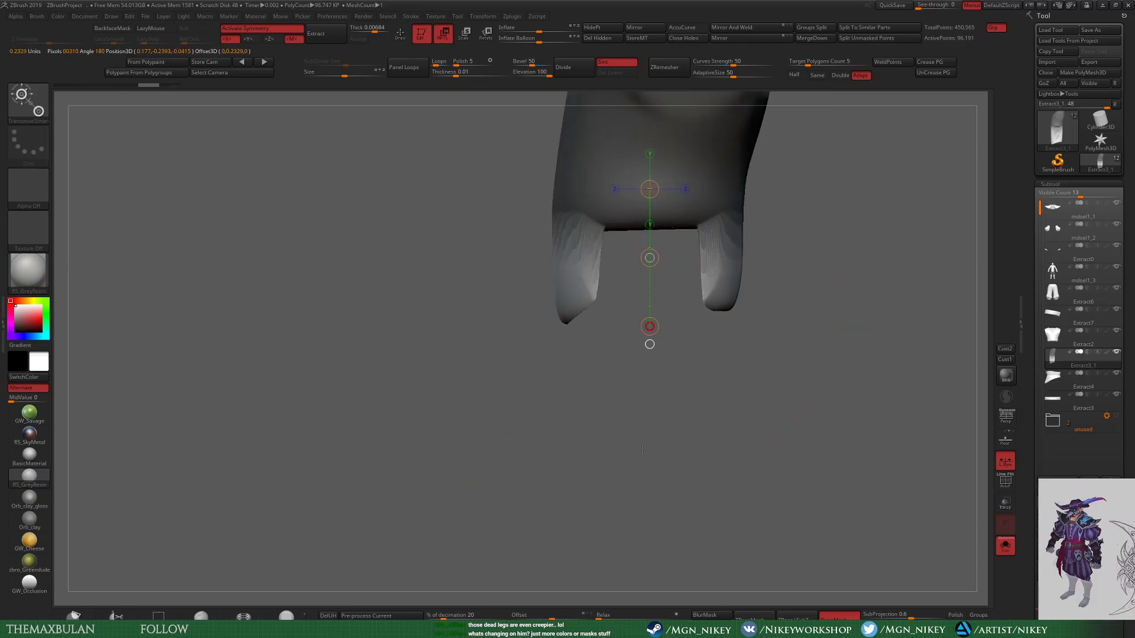
key(r)
click(1005, 547)
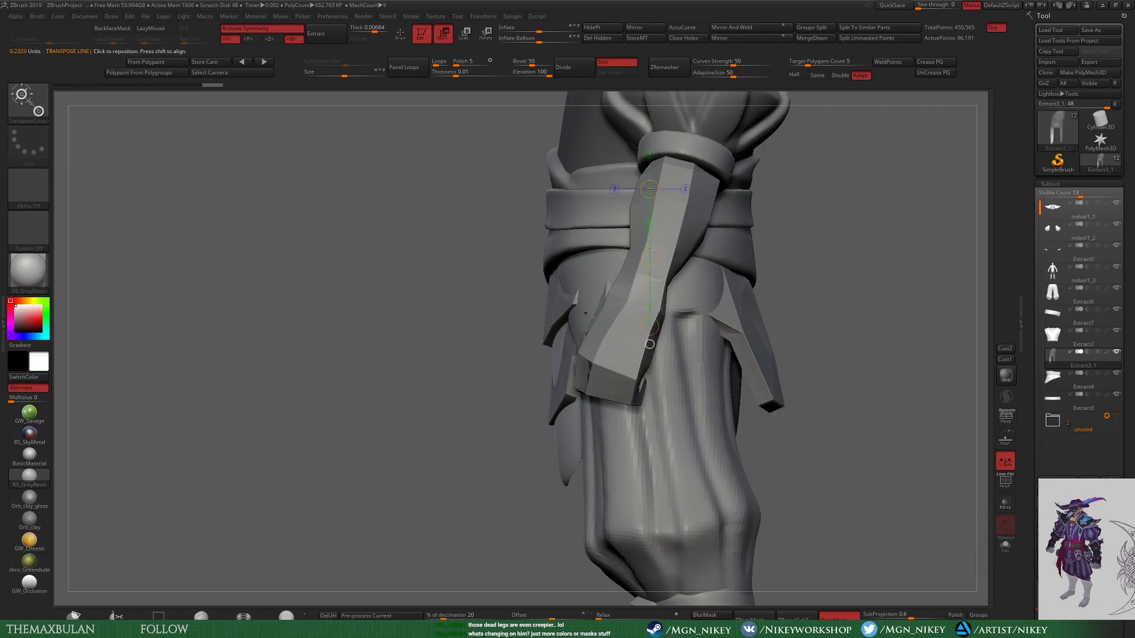
drag(484, 520, 722, 389)
key(q)
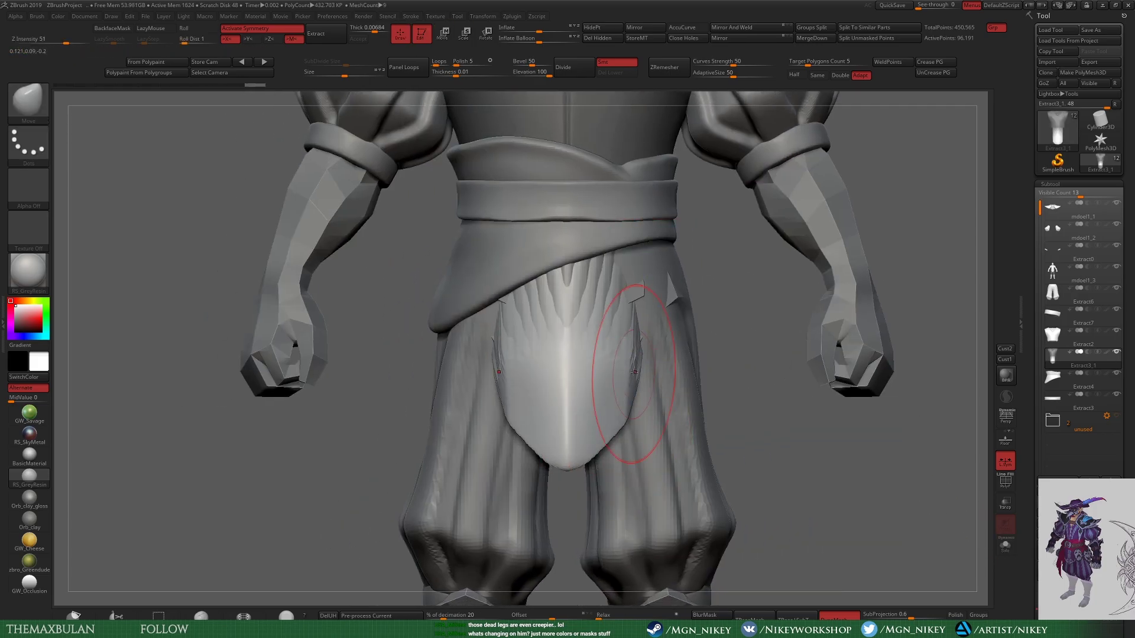
Step: Pull the flap's bottom edge down and its sides in to a rounded point
right_drag(614, 284, 823, 342)
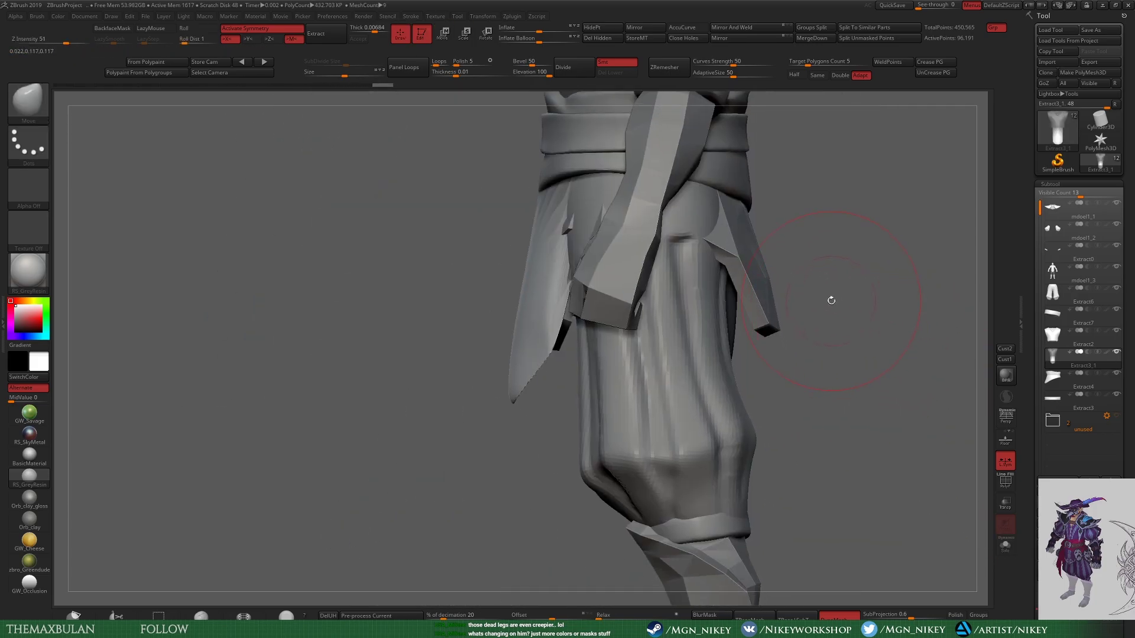
key(ctrl+shift+s)
ctrl+click(743, 288)
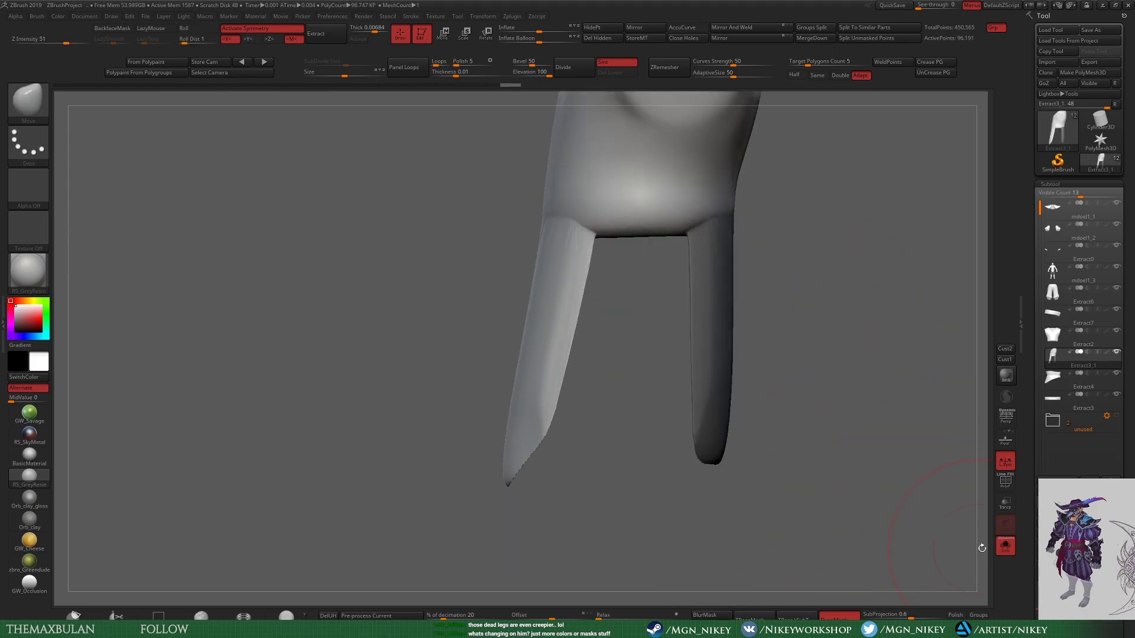
click(1006, 545)
shift+right_drag(753, 530, 712, 358)
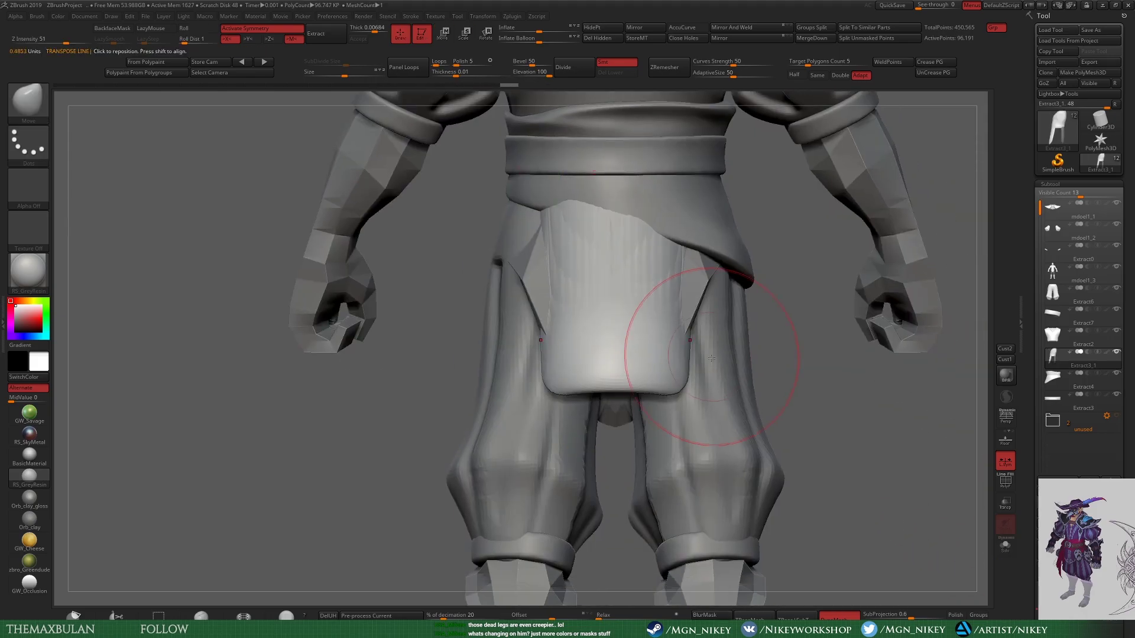
drag(662, 396, 662, 461)
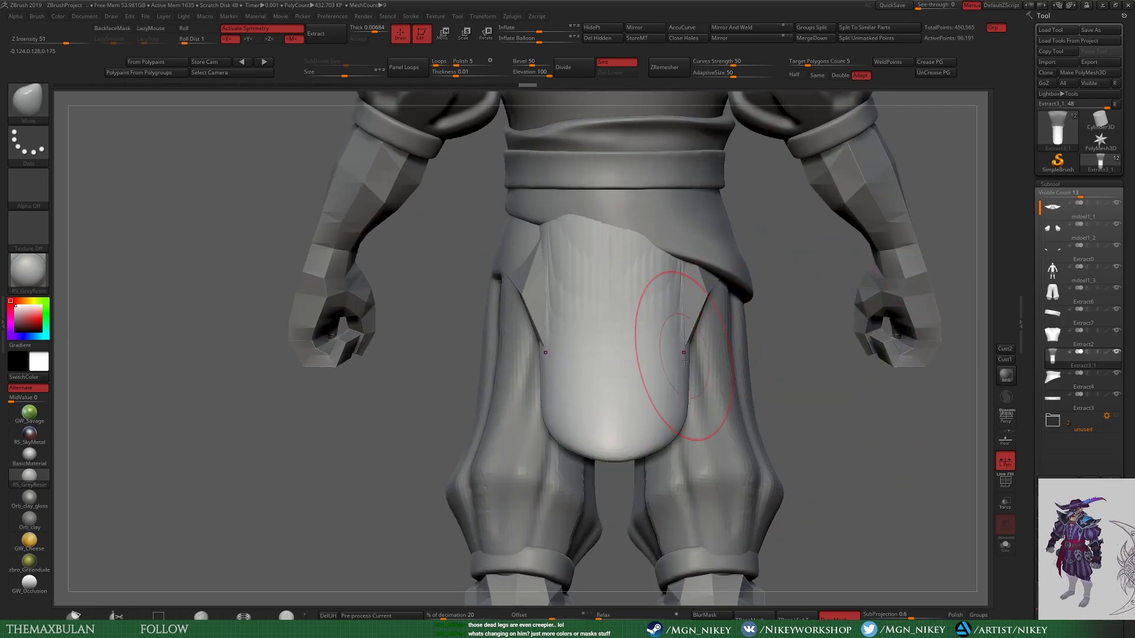
drag(684, 361, 696, 327)
shift+right_drag(787, 378, 1006, 402)
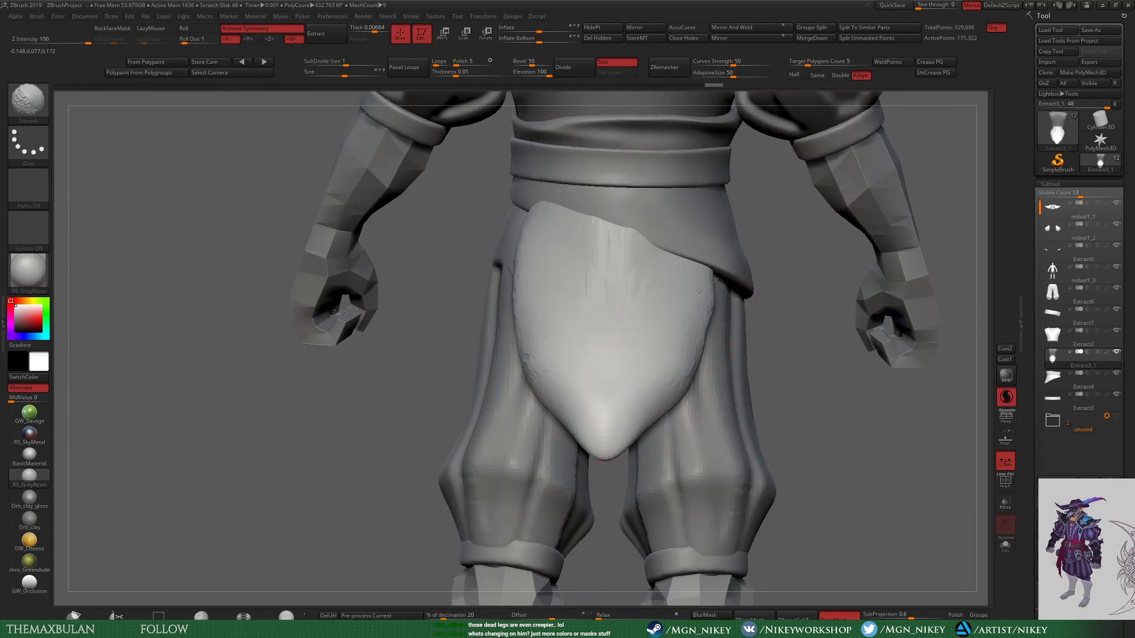
Step: Check the front flap from the sides and smooth its surface
mouse_move(645, 425)
right_down()
mouse_move(743, 323)
mouse_move(696, 281)
mouse_move(764, 456)
right_up()
shift+drag(532, 384, 620, 406)
right_drag(620, 405, 630, 252)
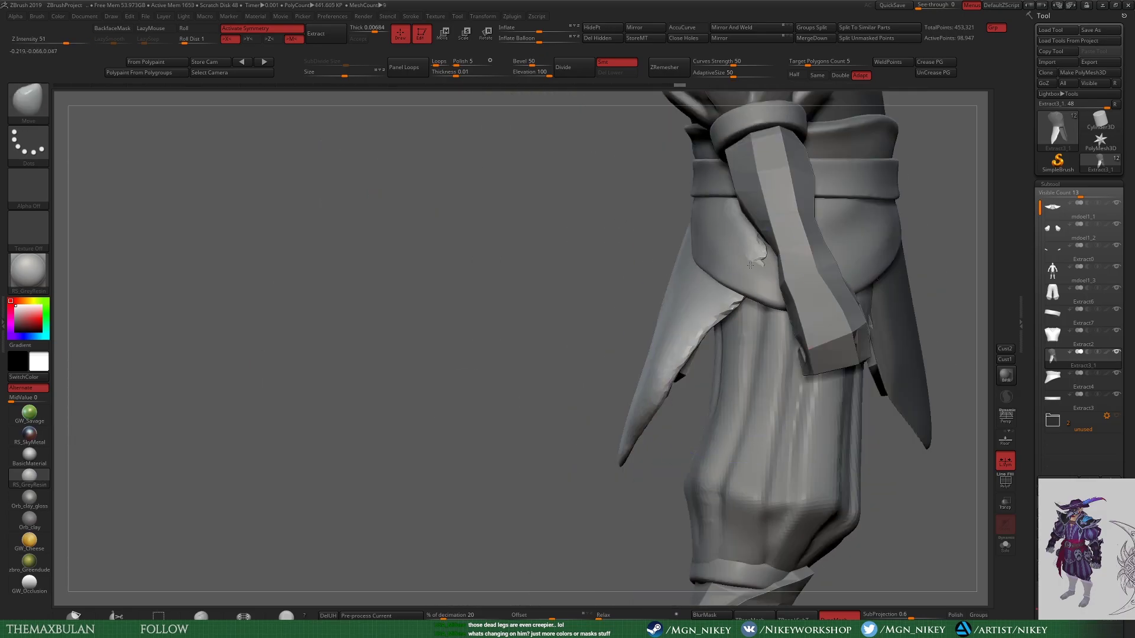
Step: Isolate the tabard and delete its front panel, keeping the two side flaps
key(alt+s)
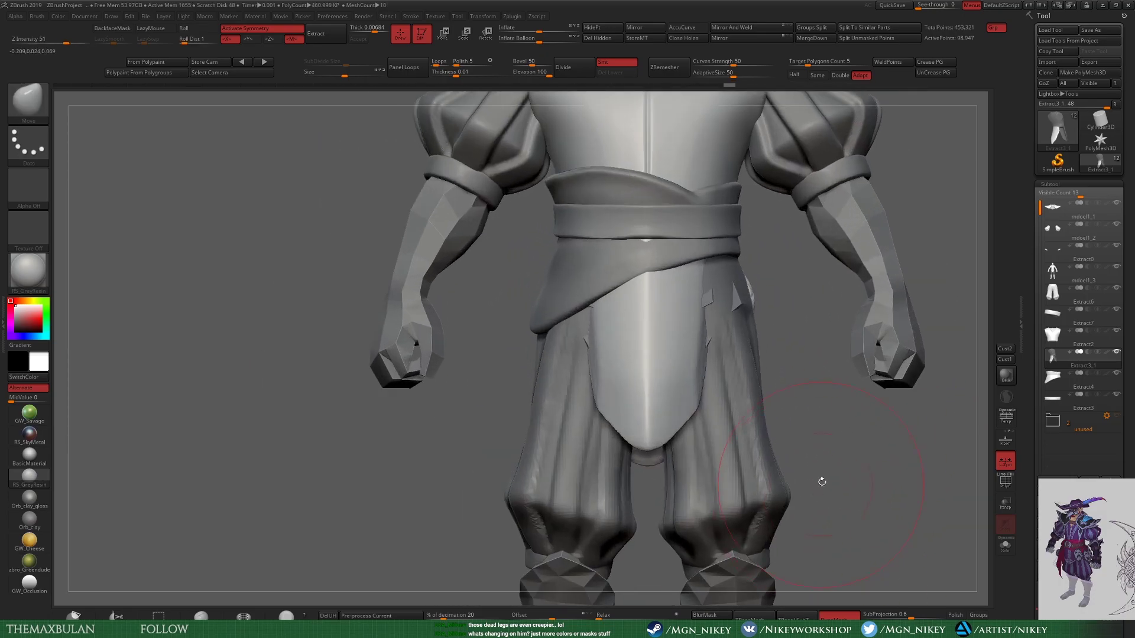
right_drag(845, 392, 717, 291)
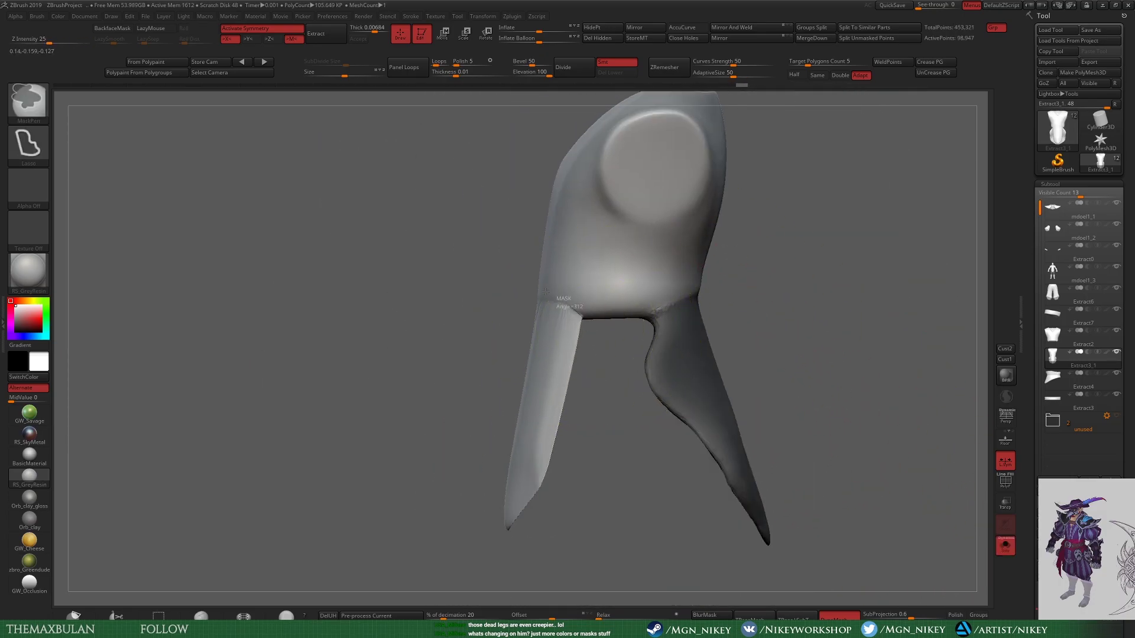
ctrl+shift+click(738, 366)
click(599, 40)
Step: Add a raised band along the flap's lower edge and reshape that edge at the side
mouse_move(680, 354)
right_down()
mouse_move(838, 402)
mouse_move(261, 94)
right_up()
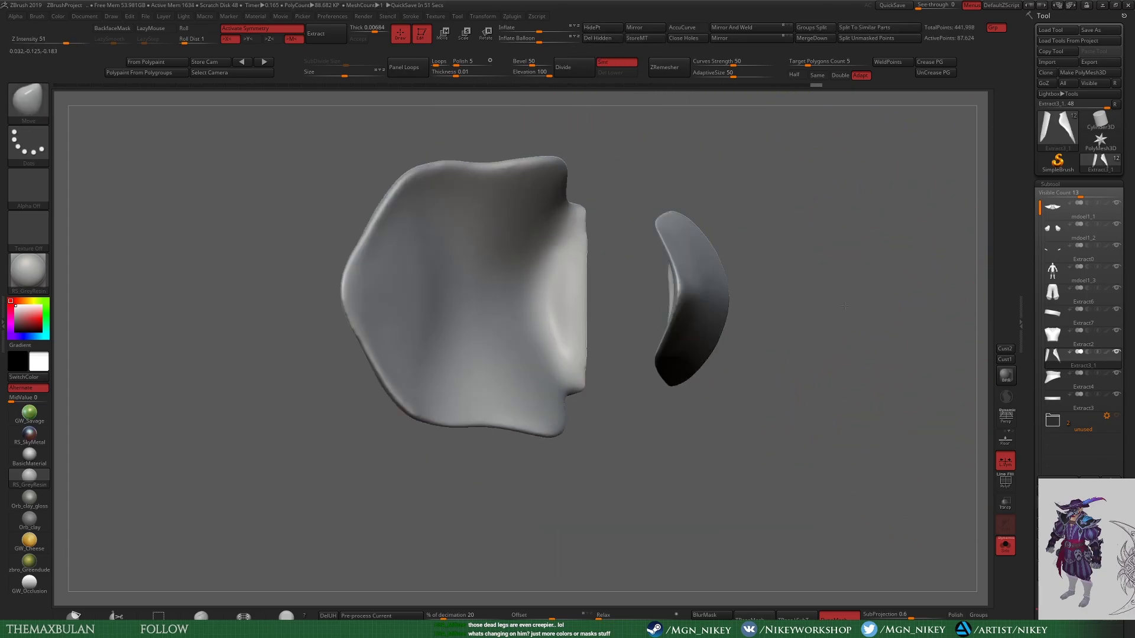
mouse_move(698, 270)
right_down()
mouse_move(620, 239)
mouse_move(761, 186)
mouse_move(783, 230)
mouse_move(703, 394)
right_up()
mouse_move(601, 240)
shift+right_down()
mouse_move(797, 349)
mouse_move(721, 296)
shift+right_up()
drag(449, 378, 697, 450)
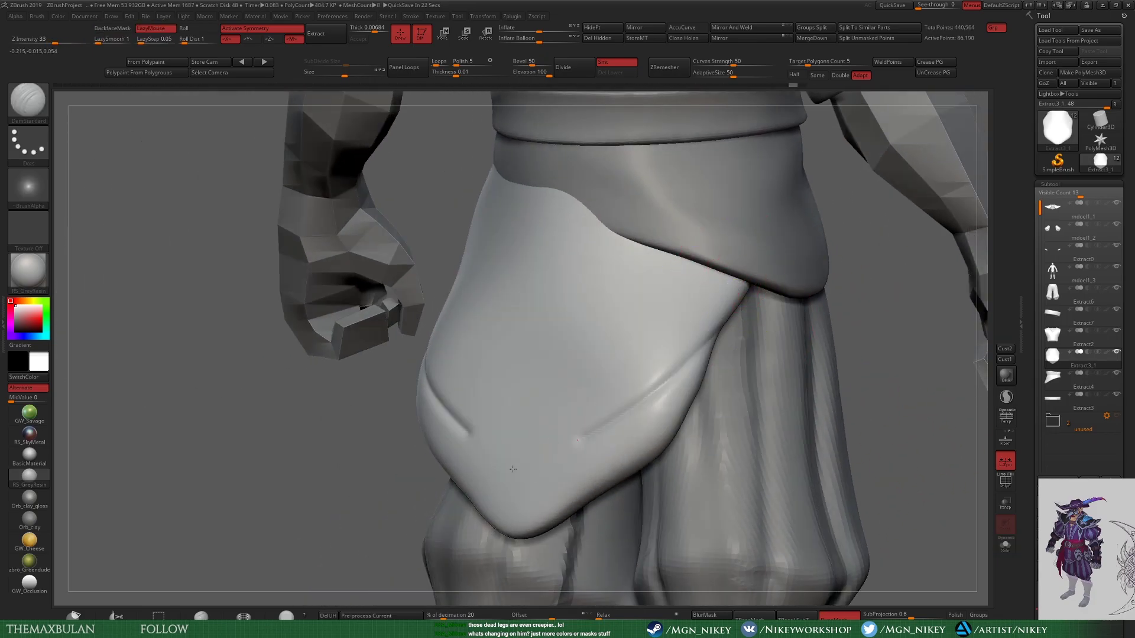
right_drag(698, 449, 727, 379)
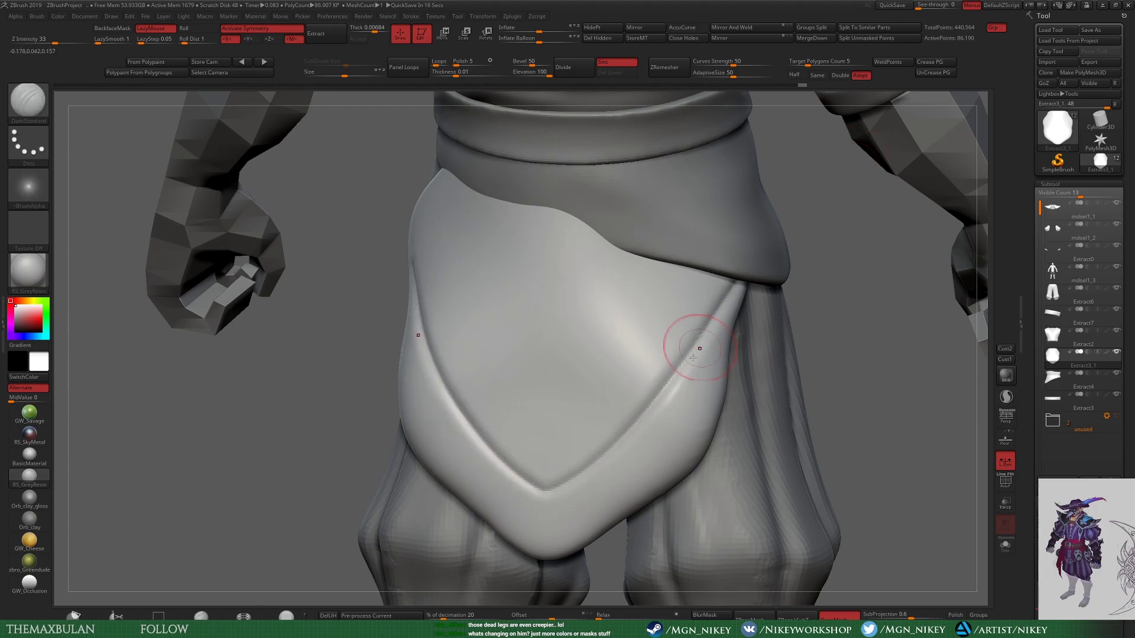
key(space)
mouse_move(828, 319)
right_down()
mouse_move(728, 307)
mouse_move(707, 284)
mouse_move(726, 285)
right_up()
drag(726, 285, 718, 337)
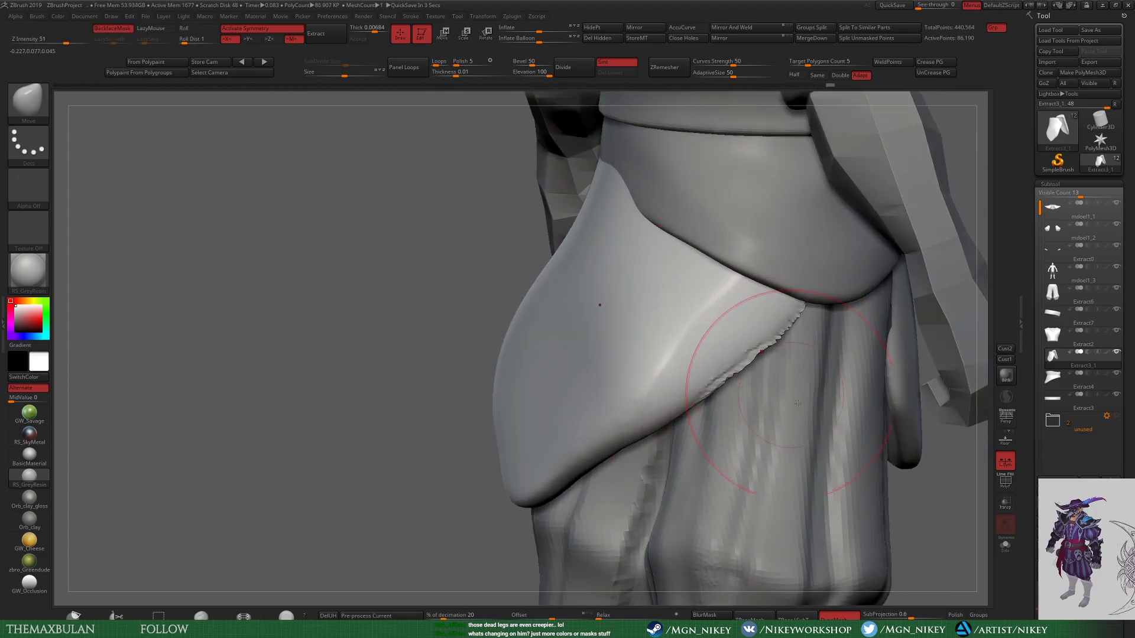
right_drag(722, 343, 687, 341)
Step: Set up the DamStandard brush with Dots stroke and LazyMouse, facing the flap
shift+right_drag(760, 297, 737, 294)
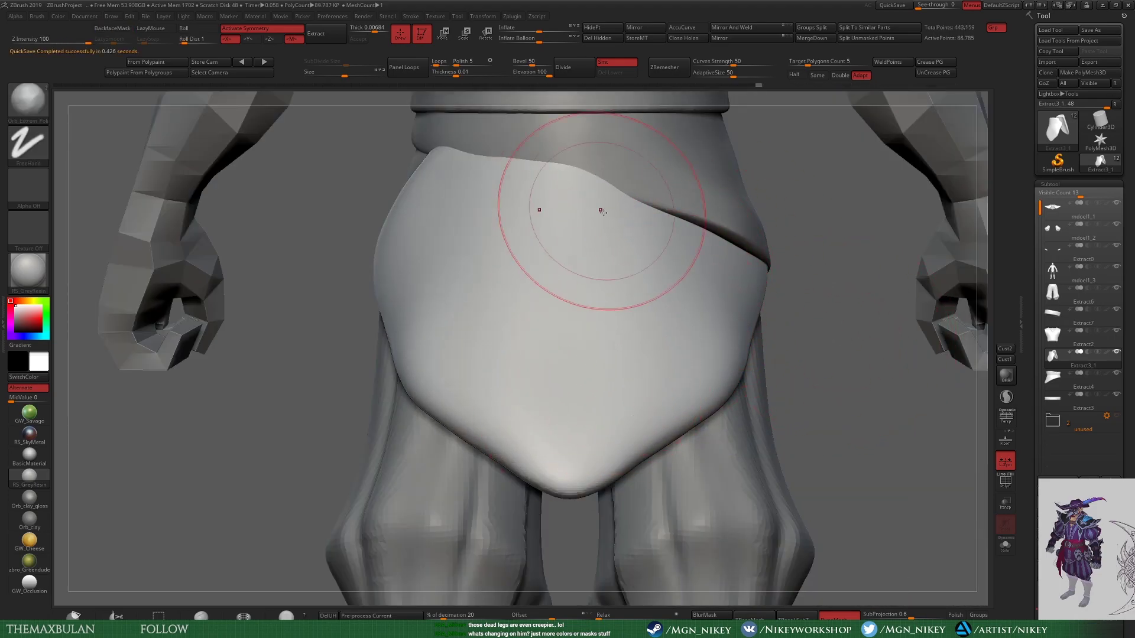
key(b)
key(d)
key(s)
mouse_move(671, 355)
right_down()
mouse_move(785, 316)
mouse_move(817, 259)
mouse_move(816, 418)
mouse_move(800, 449)
right_up()
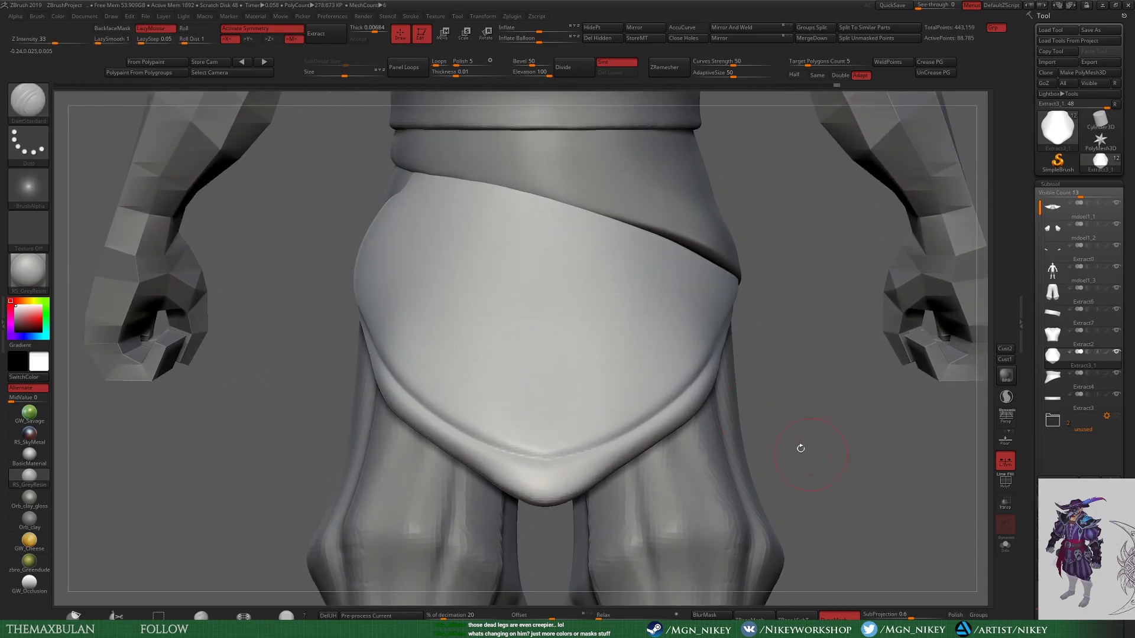
Step: Carve a vertical groove down the flap's centre and V-shaped grooves across it
drag(547, 182, 551, 340)
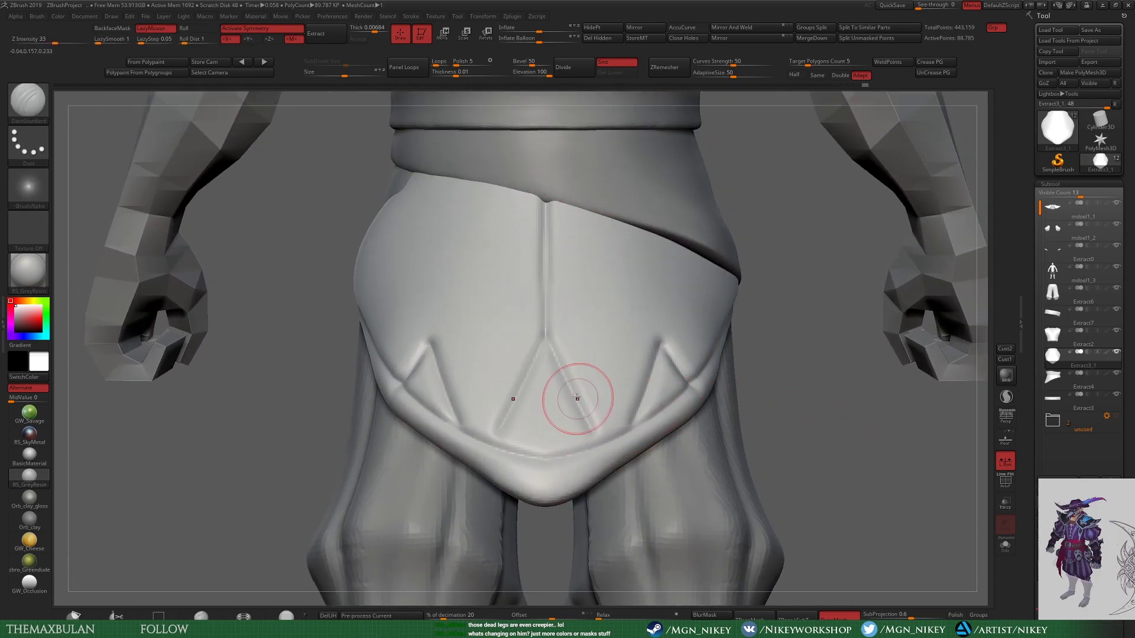
mouse_move(551, 296)
mouse_down()
mouse_move(514, 432)
mouse_move(591, 432)
mouse_up()
mouse_move(769, 366)
right_down()
mouse_move(809, 356)
mouse_move(617, 359)
right_up()
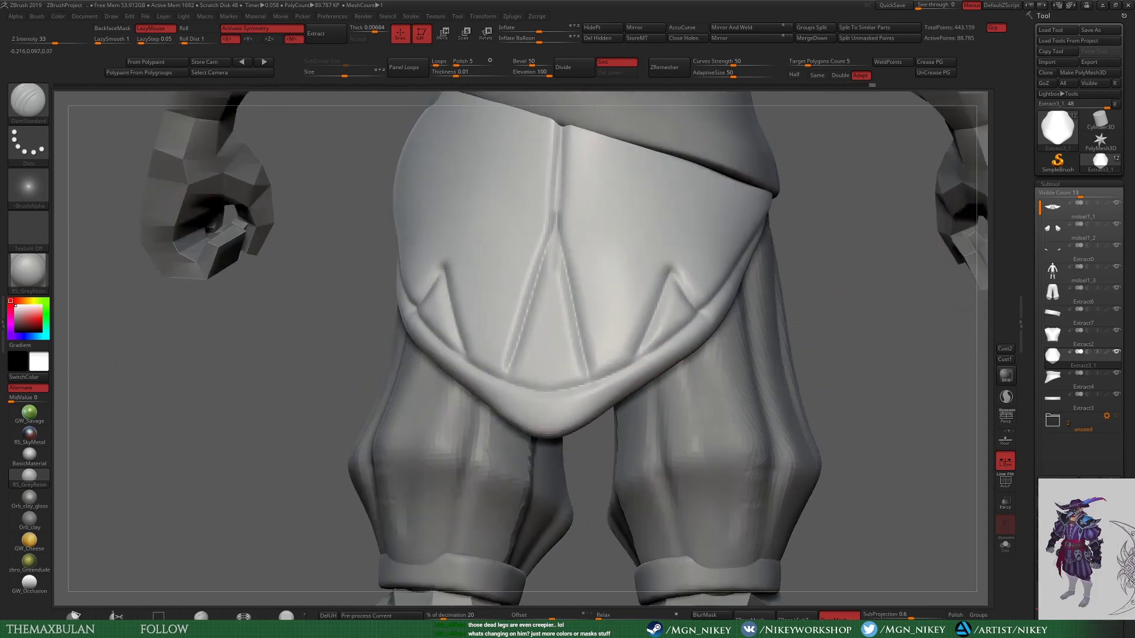
right_drag(759, 310, 731, 269)
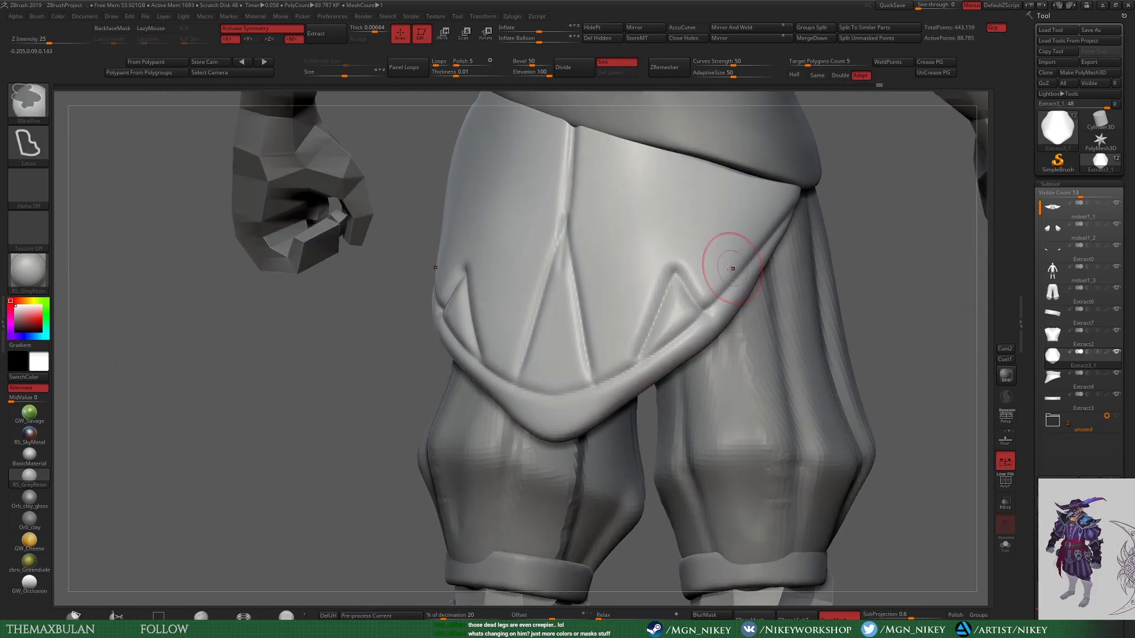
right_drag(666, 291, 608, 365)
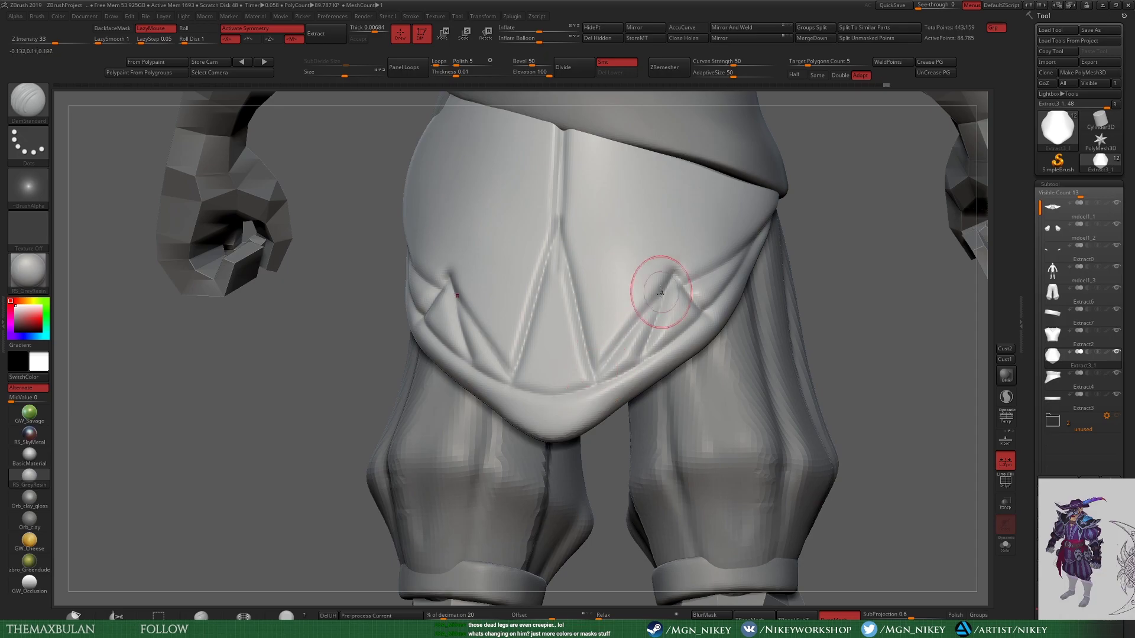
right_drag(648, 302, 801, 370)
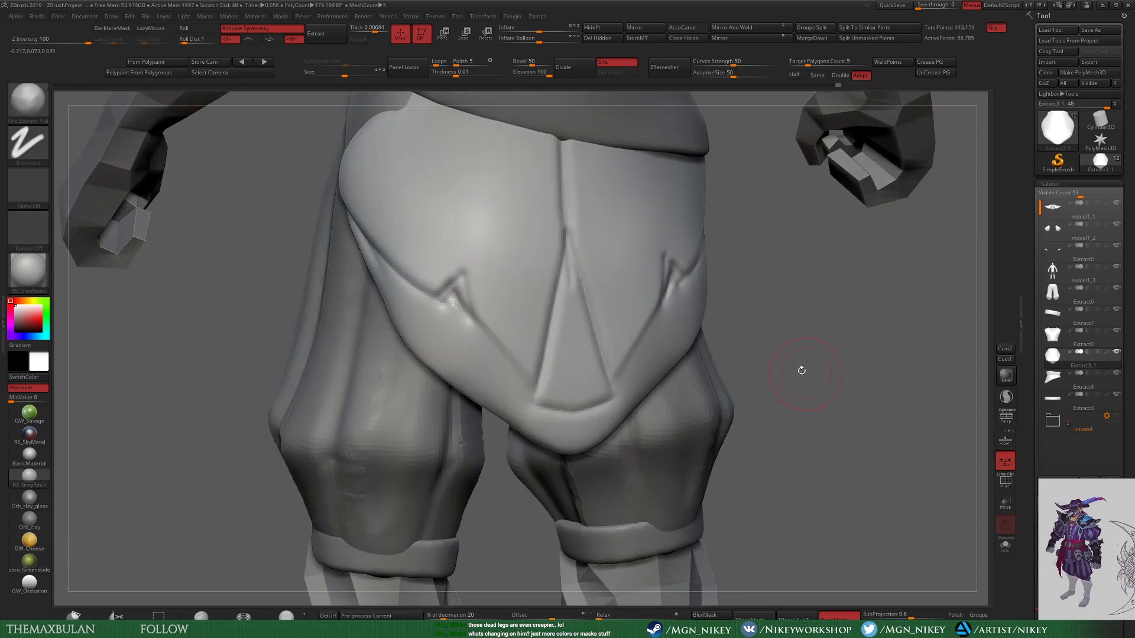
Step: Mask the flap's central and side triangles above the carved pattern
key(f)
alt+right_drag(609, 296, 608, 405)
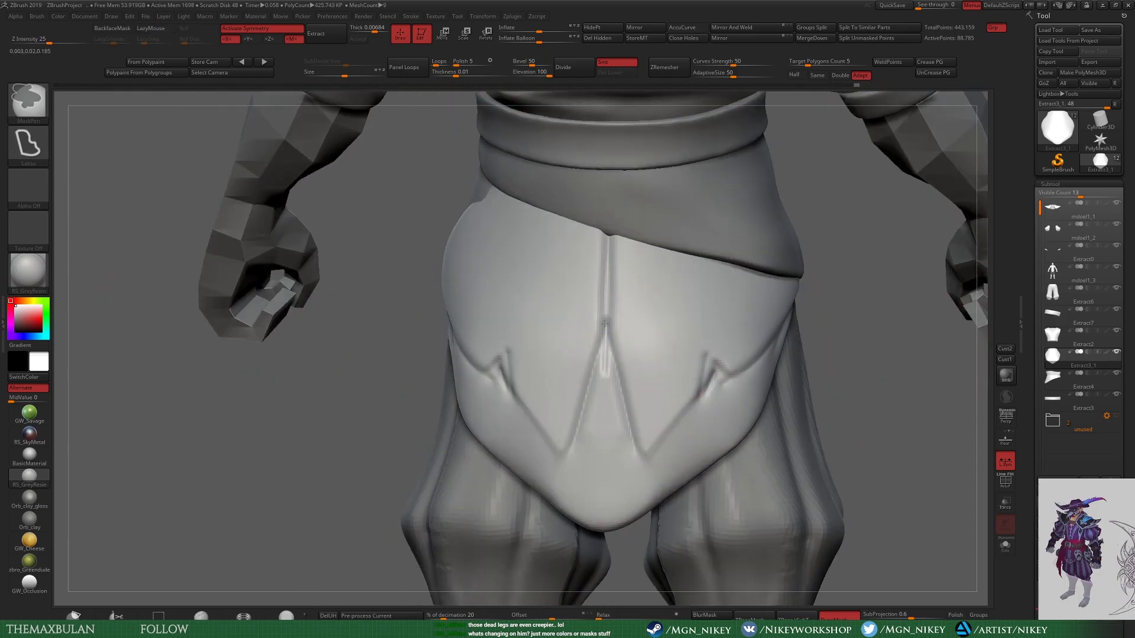
mouse_move(606, 323)
ctrl+mouse_down()
mouse_move(641, 464)
mouse_move(690, 405)
ctrl+mouse_up()
right_drag(689, 405, 696, 291)
right_drag(755, 329, 786, 360)
Step: Clear the mask and use the Move brush to pull the flap's sides straight and inward
key(f)
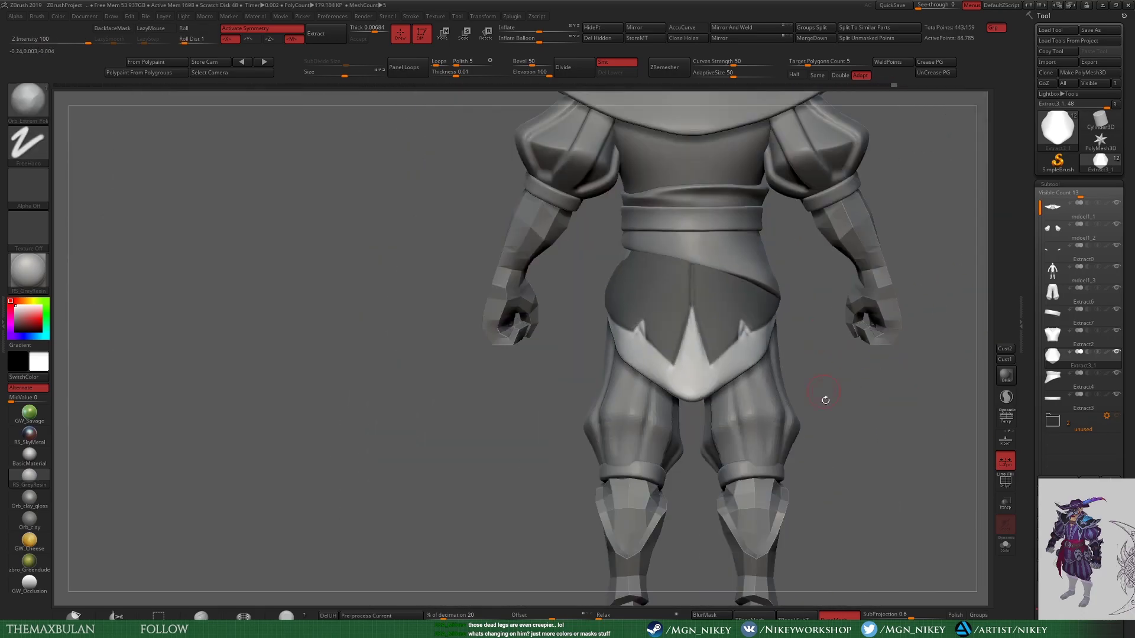
right_drag(823, 397, 895, 336)
right_drag(514, 481, 794, 418)
key(b)
key(m)
key(v)
key(ctrl+i)
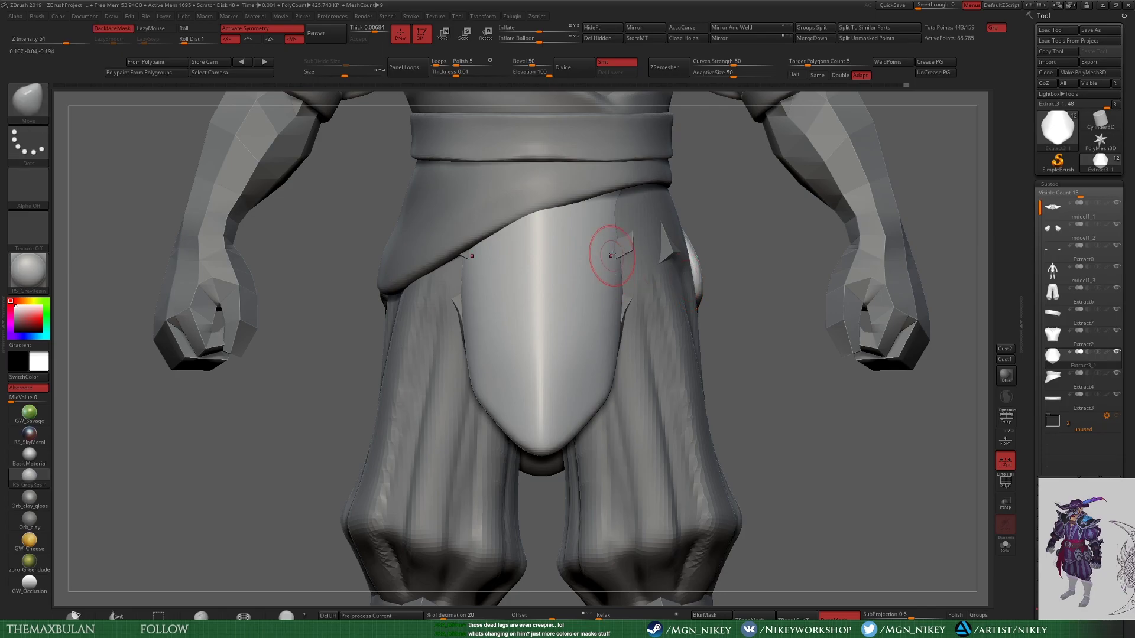
drag(618, 284, 628, 295)
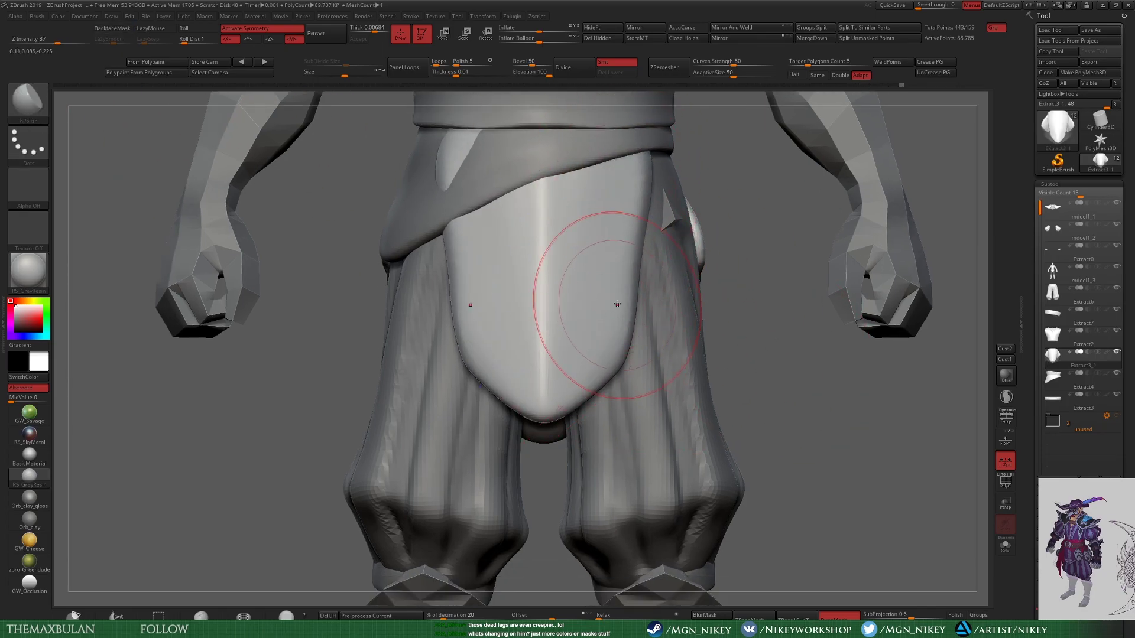
drag(615, 374, 615, 335)
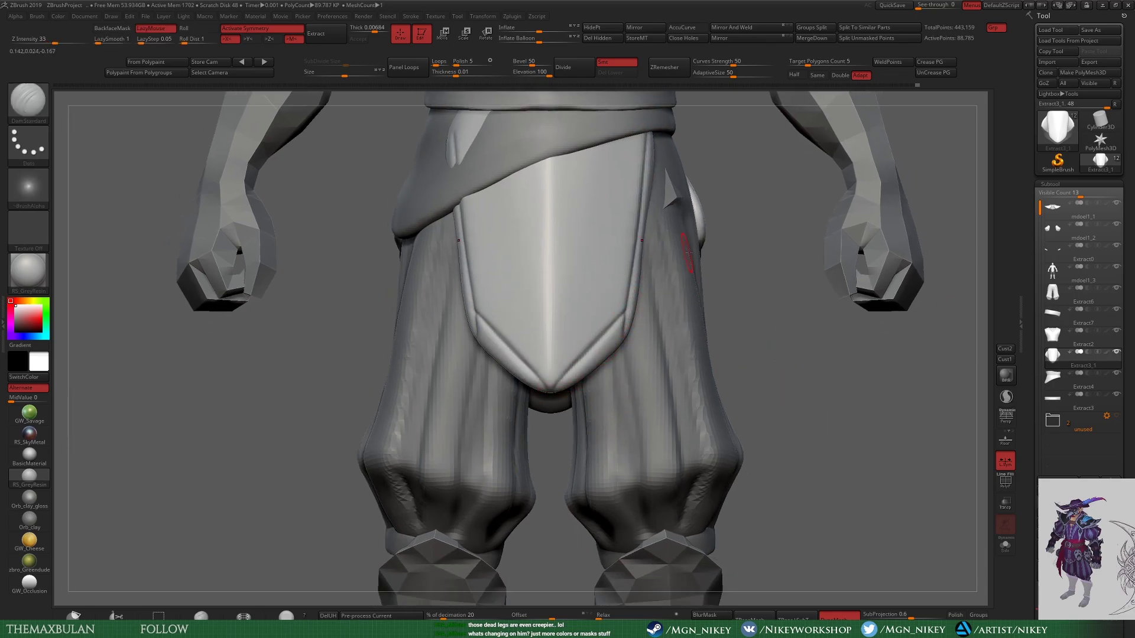
Step: Isolate the skirt piece and turn it to inspect the side panels up close
drag(689, 252, 780, 373)
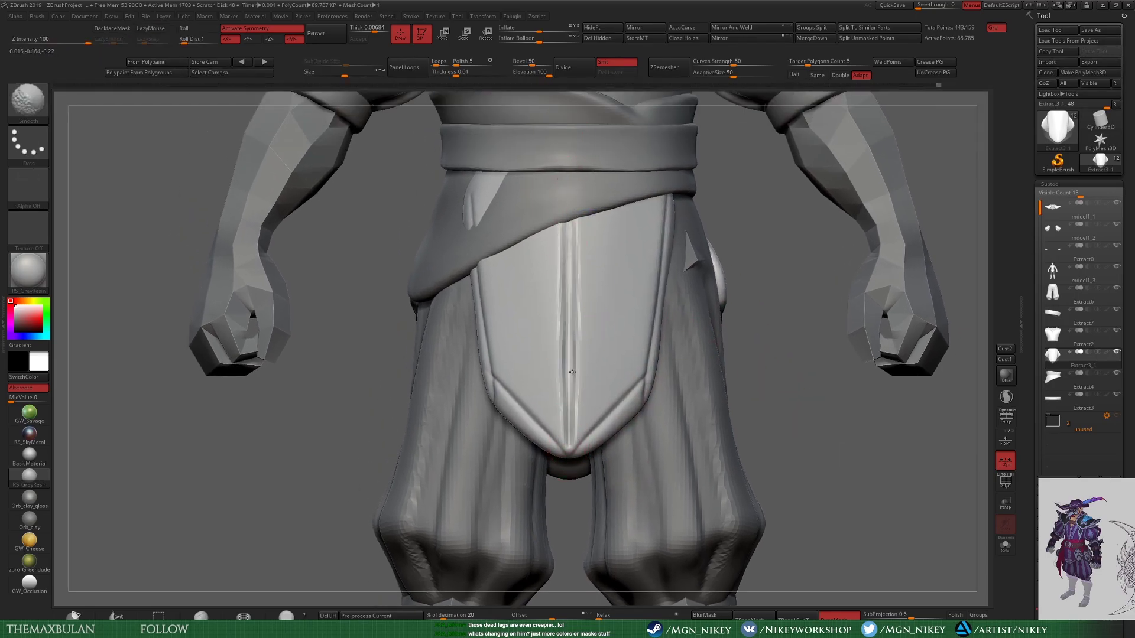
key(f)
mouse_move(848, 376)
mouse_down()
mouse_move(567, 358)
mouse_move(542, 324)
mouse_move(640, 304)
mouse_move(739, 440)
mouse_move(669, 443)
mouse_move(814, 247)
mouse_up()
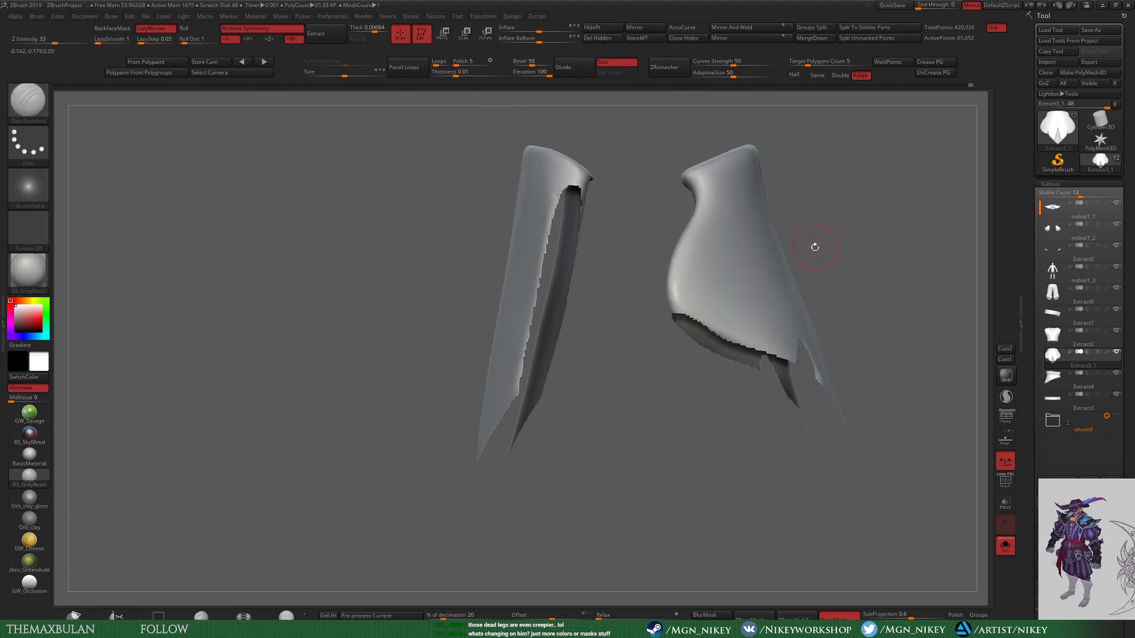
Step: Clip the rounded top off the right skirt panel, then inspect both panels from several angles
ctrl+drag(590, 156, 640, 235)
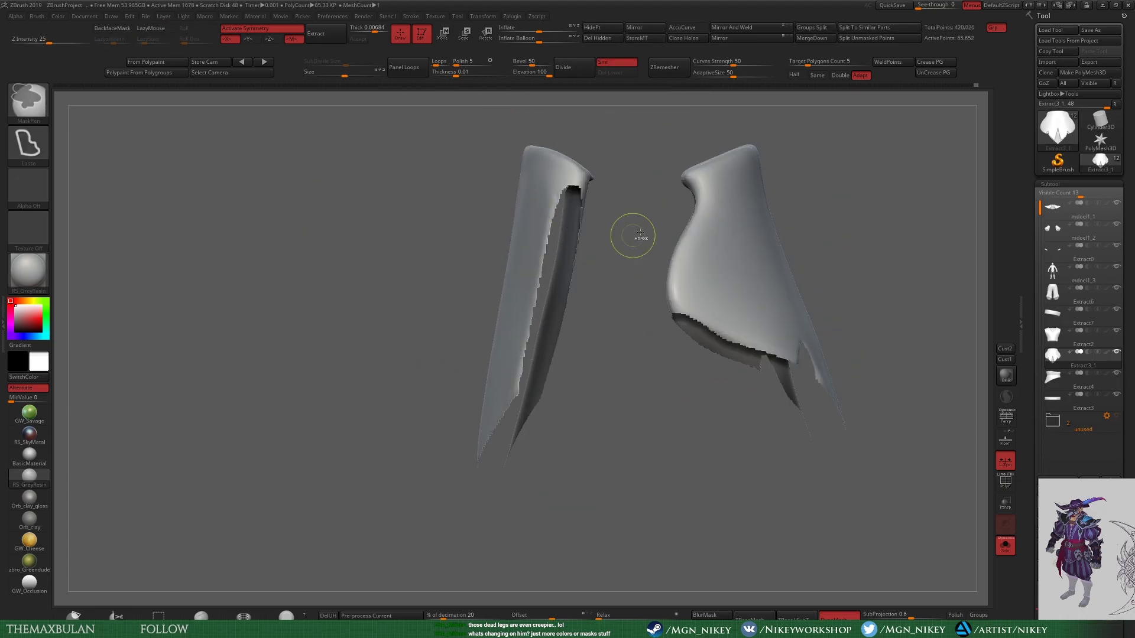
right_drag(679, 189, 679, 213)
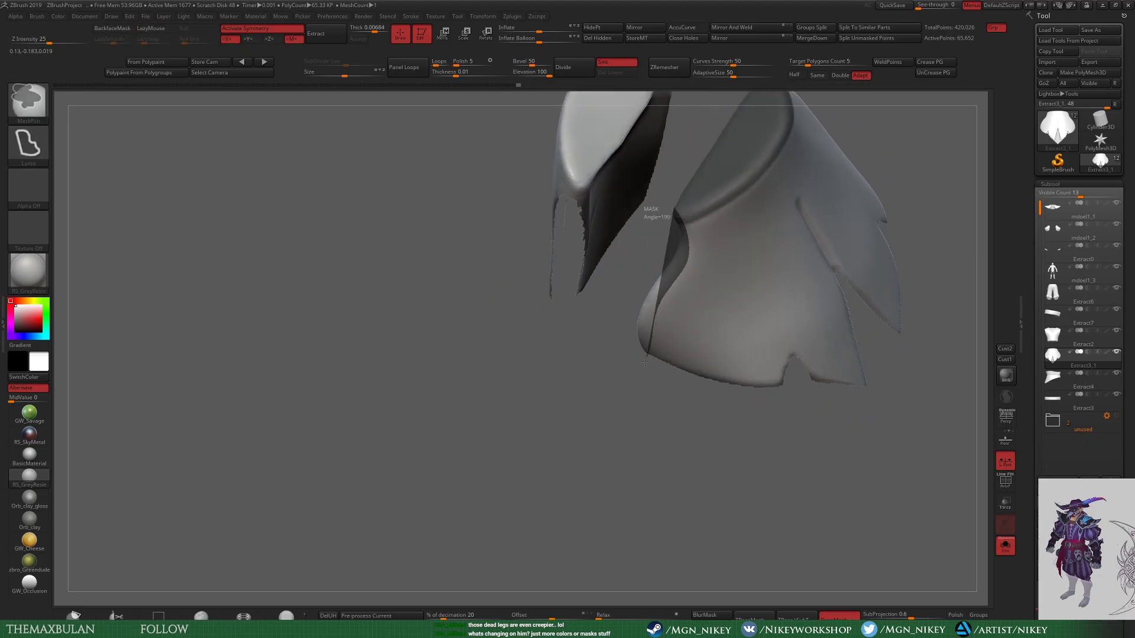
ctrl+shift+drag(679, 213, 616, 192)
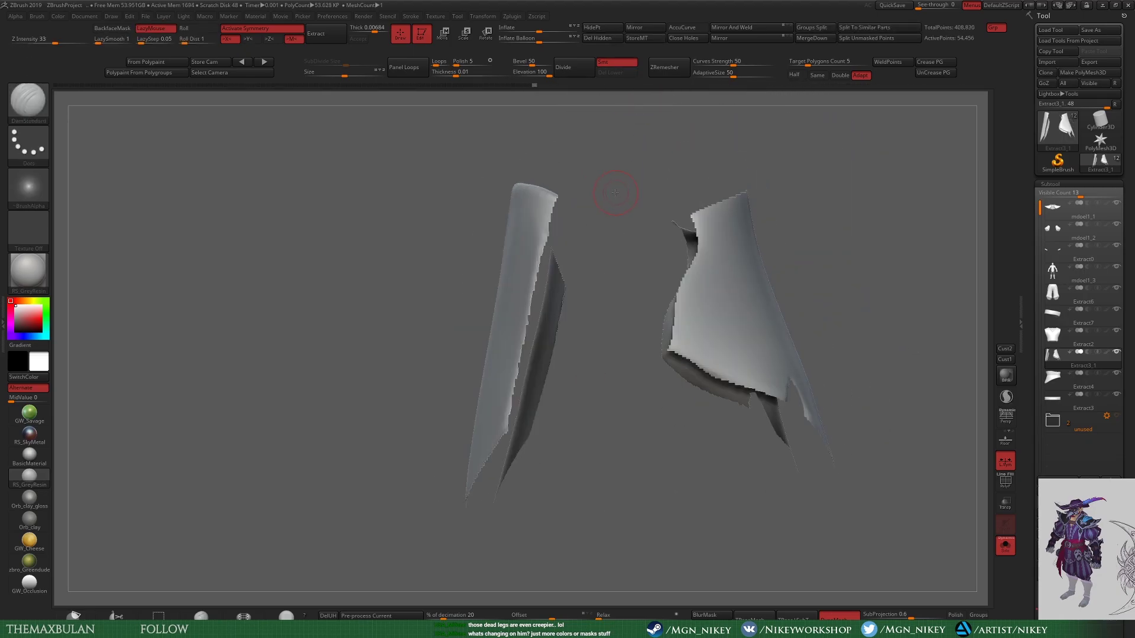
ctrl+shift+click(783, 335)
ctrl+shift+click(539, 304)
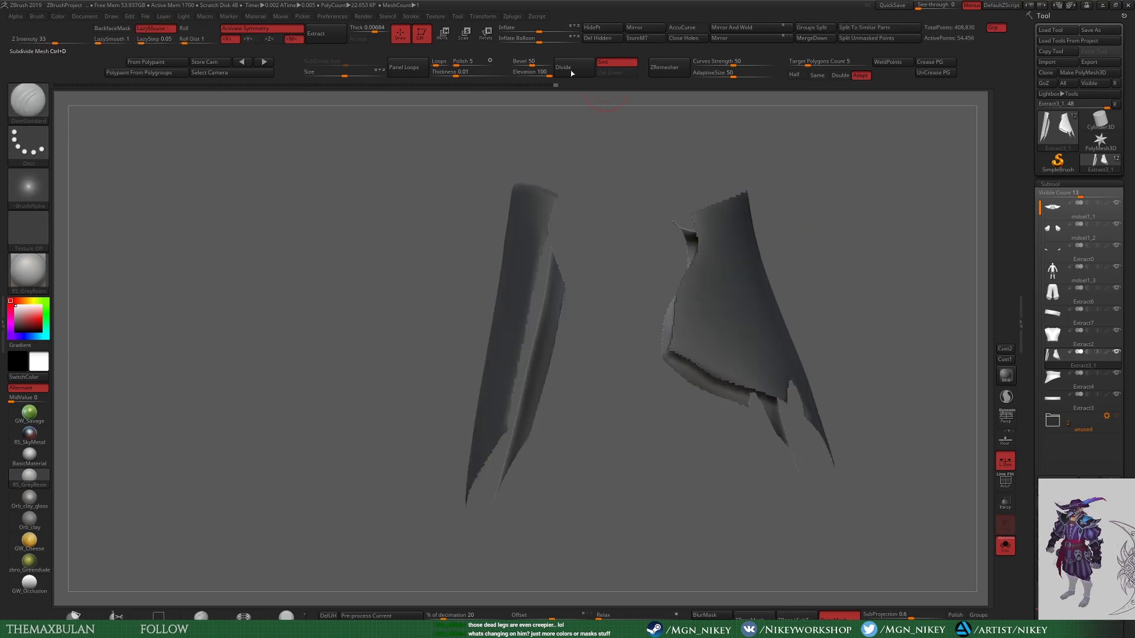
key(ctrl+shift+d)
mouse_move(588, 155)
mouse_down()
mouse_move(601, 409)
mouse_move(544, 577)
mouse_move(646, 375)
mouse_move(530, 393)
mouse_move(802, 325)
mouse_move(607, 227)
mouse_up()
mouse_move(749, 466)
mouse_down()
mouse_move(659, 202)
mouse_move(660, 167)
mouse_move(615, 416)
mouse_up()
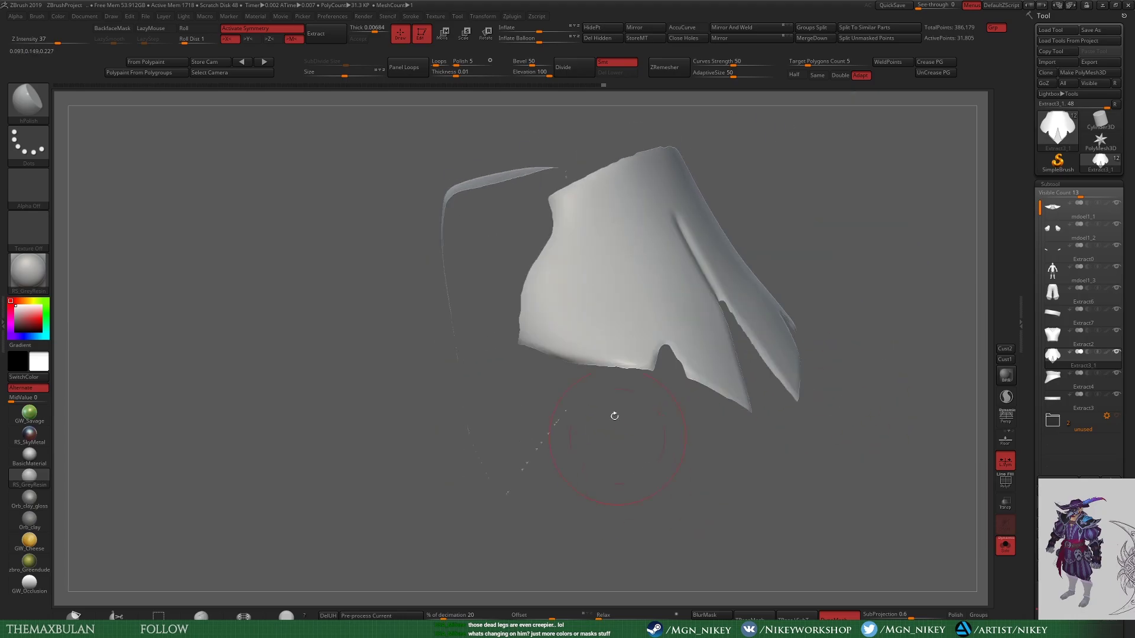
drag(685, 422, 708, 386)
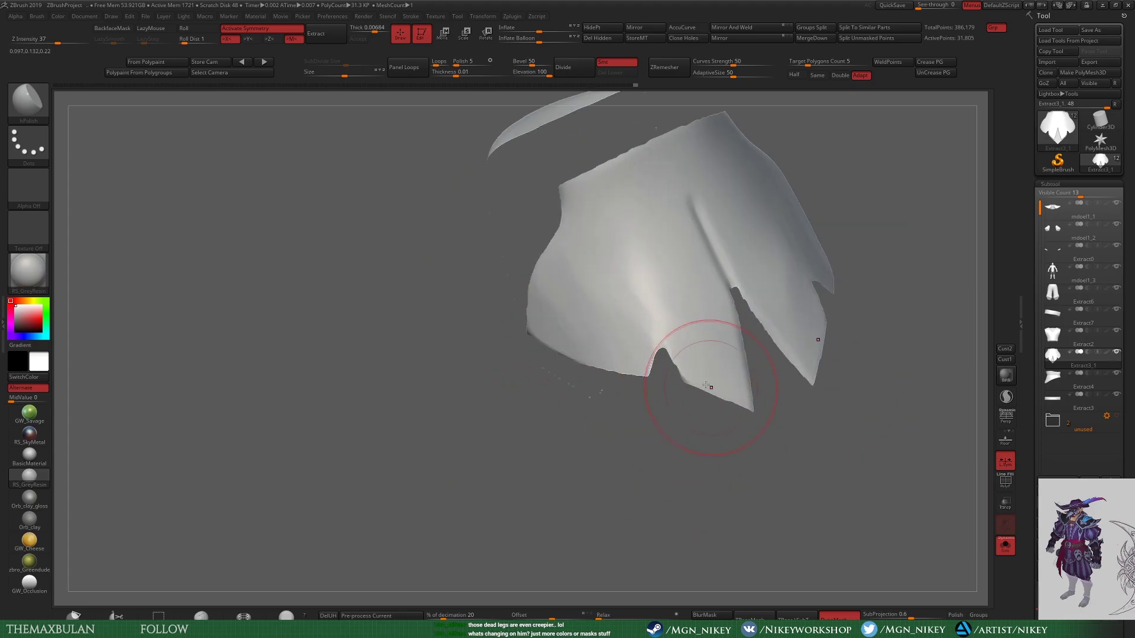
mouse_move(708, 142)
mouse_down()
mouse_move(737, 362)
mouse_move(667, 428)
mouse_up()
mouse_move(589, 517)
mouse_down()
mouse_move(480, 88)
mouse_move(459, 72)
mouse_up()
Step: Give both skirt panels solid thickness with Panel Loops and push their edges with Move
click(404, 67)
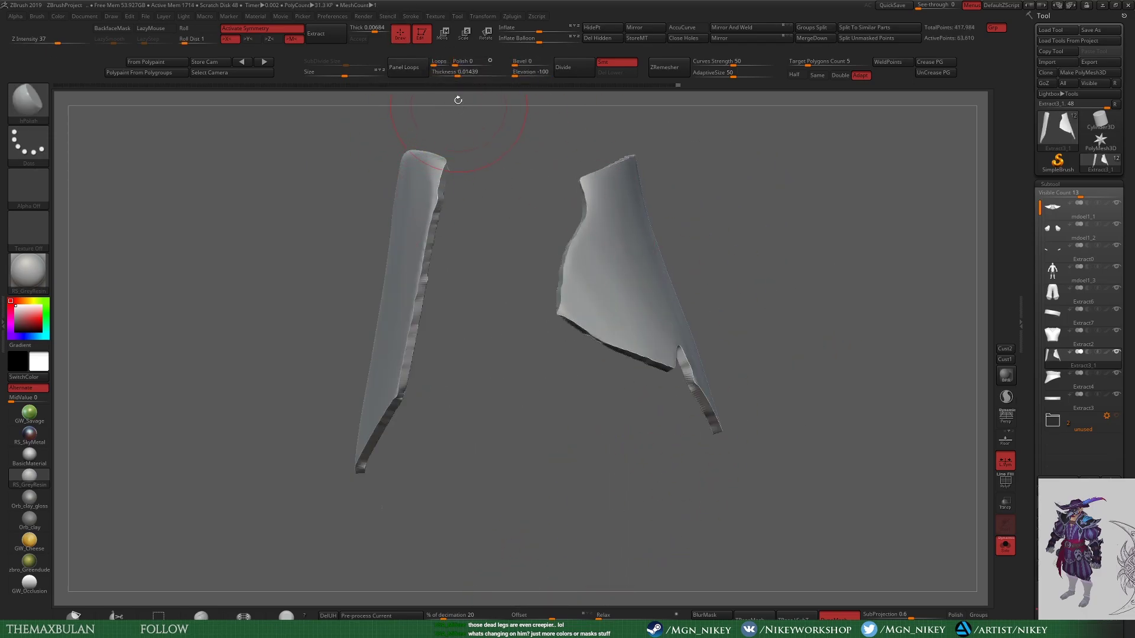
mouse_move(599, 597)
mouse_down()
mouse_move(532, 473)
mouse_move(591, 295)
mouse_move(632, 112)
mouse_up()
key(b)
key(m)
key(v)
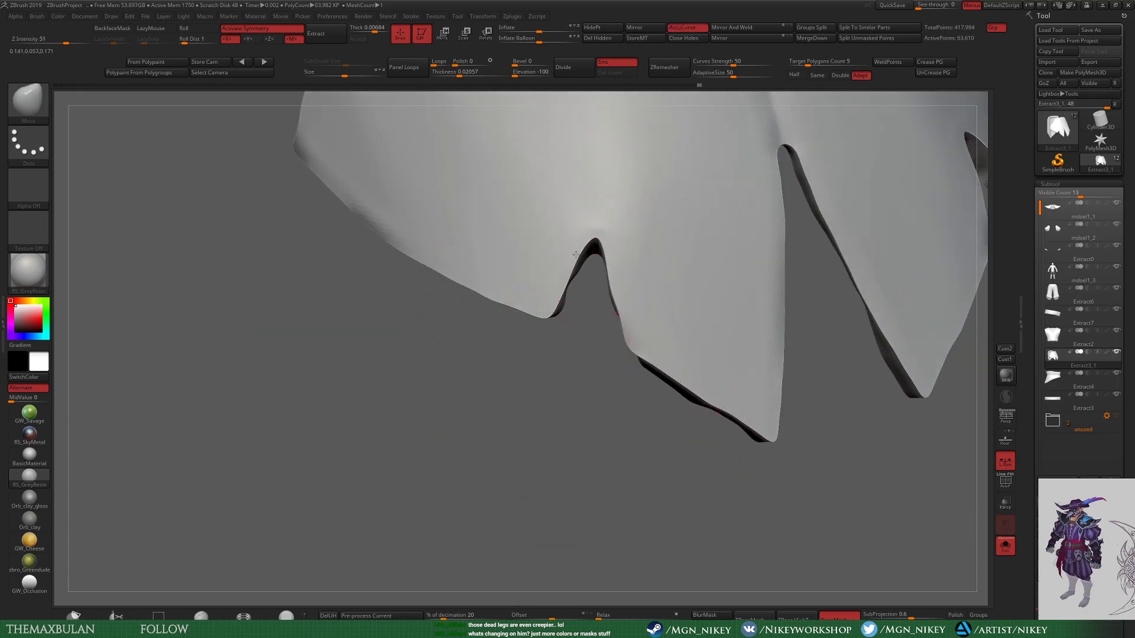
mouse_move(626, 319)
mouse_down()
mouse_move(621, 187)
mouse_move(639, 303)
mouse_move(591, 354)
mouse_move(650, 237)
mouse_move(656, 357)
mouse_move(713, 266)
mouse_move(659, 455)
mouse_move(580, 502)
mouse_move(783, 466)
mouse_move(487, 400)
mouse_move(716, 563)
mouse_move(650, 472)
mouse_move(504, 486)
mouse_move(592, 379)
mouse_up()
Step: Flatten the panel rims with a low-strength hPolish brush, then refine edges with Move
key(f)
key(b)
key(h)
key(p)
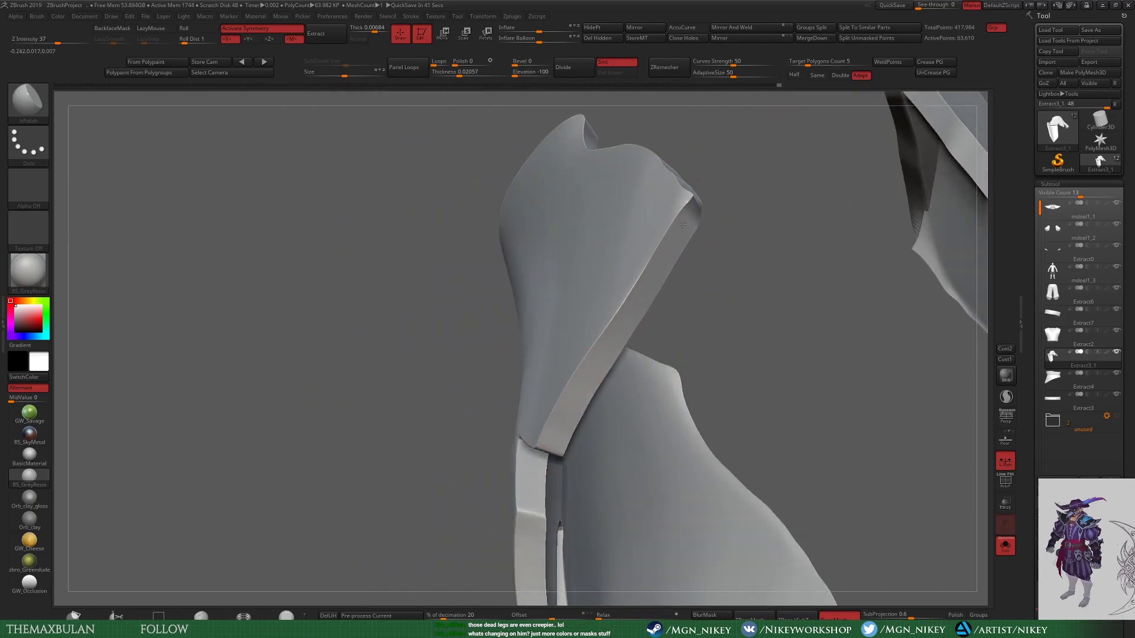
mouse_move(683, 225)
mouse_down()
mouse_move(645, 475)
mouse_move(608, 215)
mouse_move(790, 258)
mouse_move(788, 271)
mouse_move(755, 314)
mouse_move(496, 325)
mouse_move(644, 312)
mouse_move(589, 387)
mouse_move(650, 418)
mouse_move(589, 389)
mouse_up()
key(b)
key(m)
key(v)
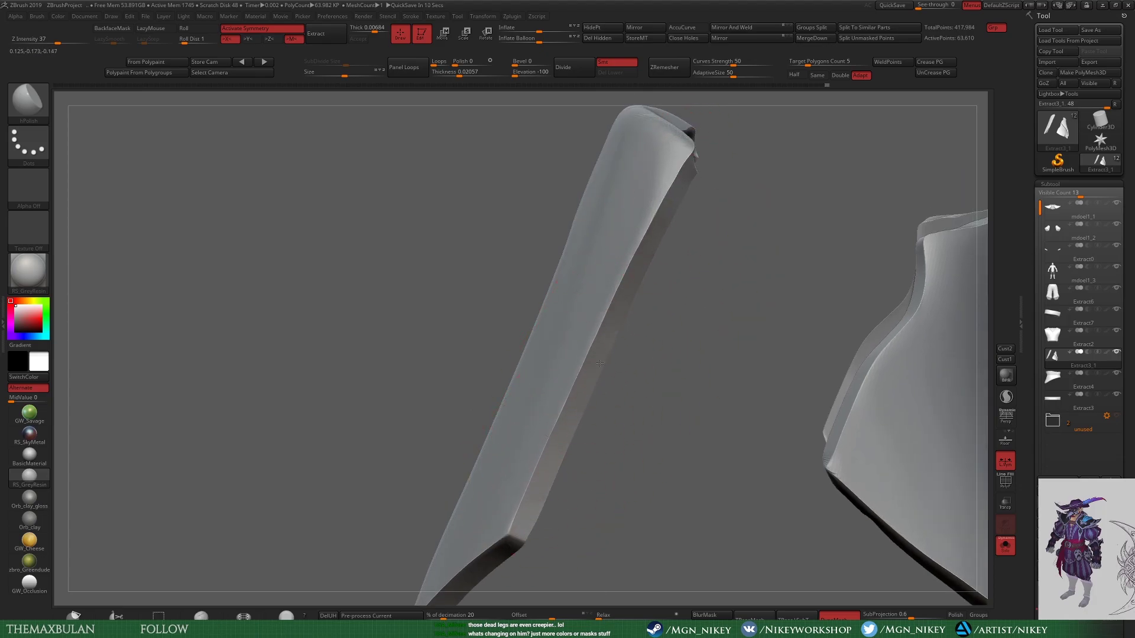
key(f)
key(f)
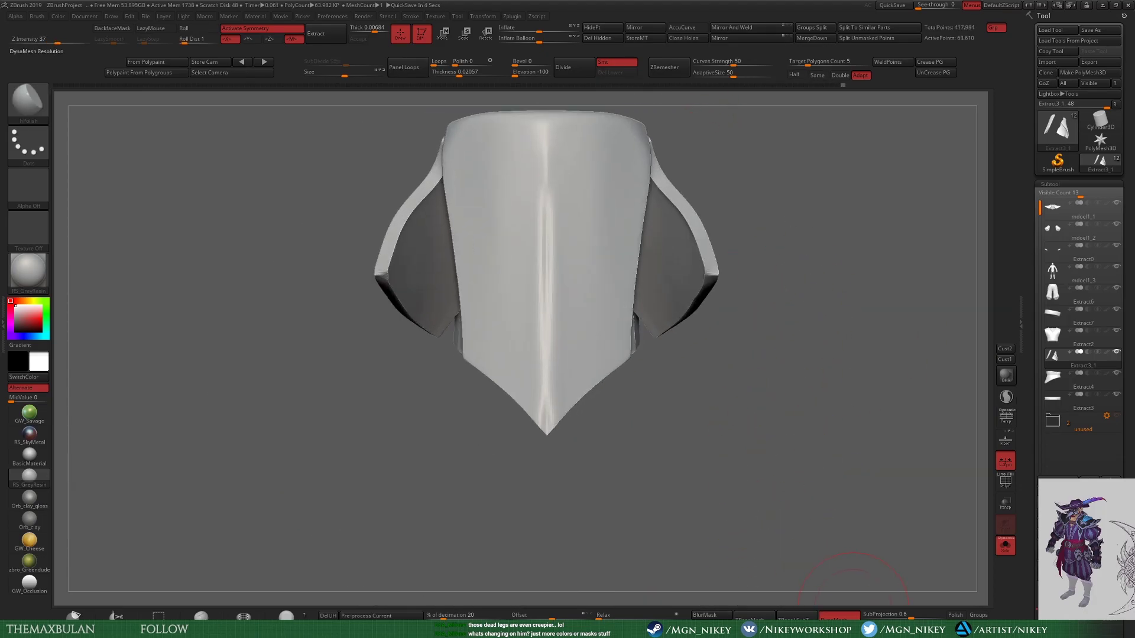
Step: Remesh the skirt armour into an even mesh and show the whole character again
click(839, 617)
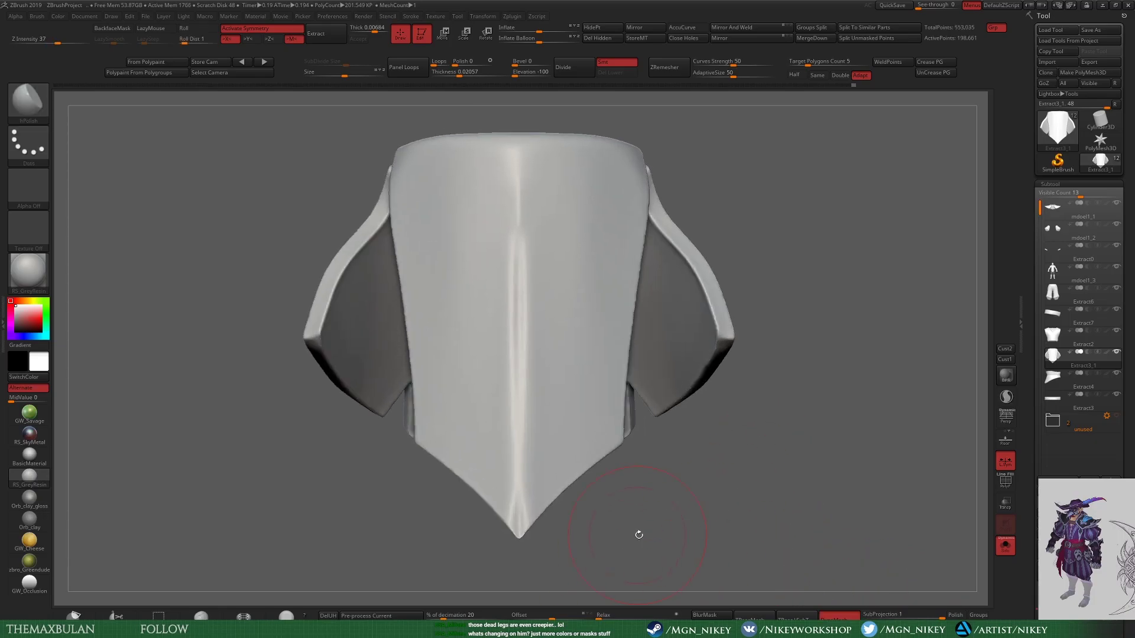
click(1006, 547)
mouse_move(887, 378)
mouse_down()
mouse_move(854, 354)
mouse_move(825, 372)
mouse_move(797, 356)
mouse_move(833, 364)
mouse_up()
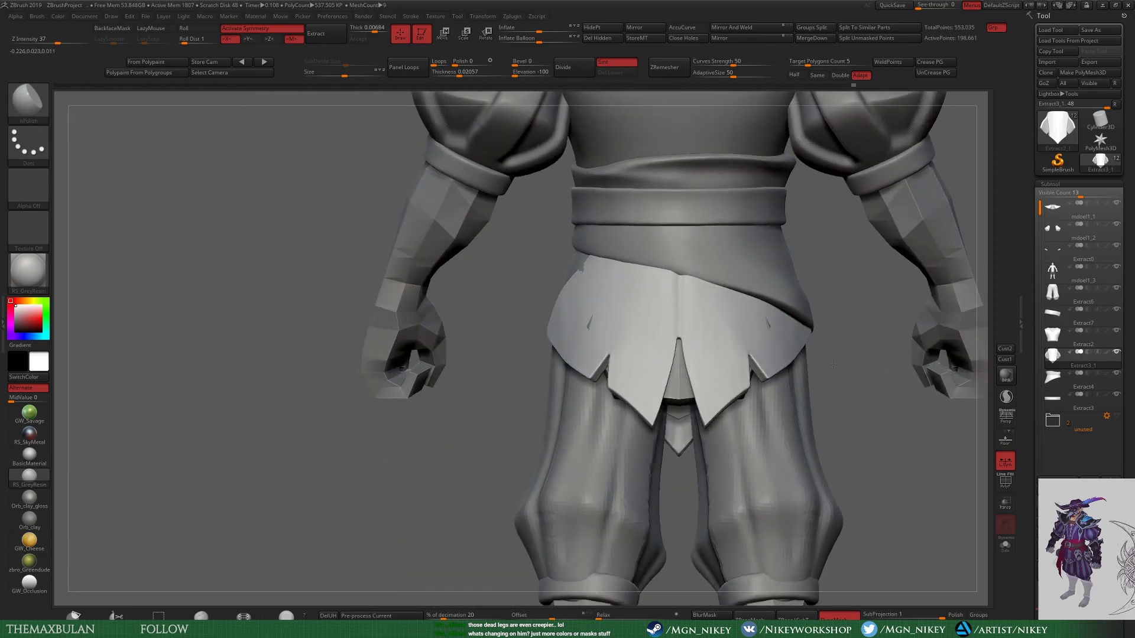
key(alt+Tab)
Step: Smooth the crease at the skirt panel's centre and return to a full front view
key(space)
alt+drag(641, 325, 812, 279)
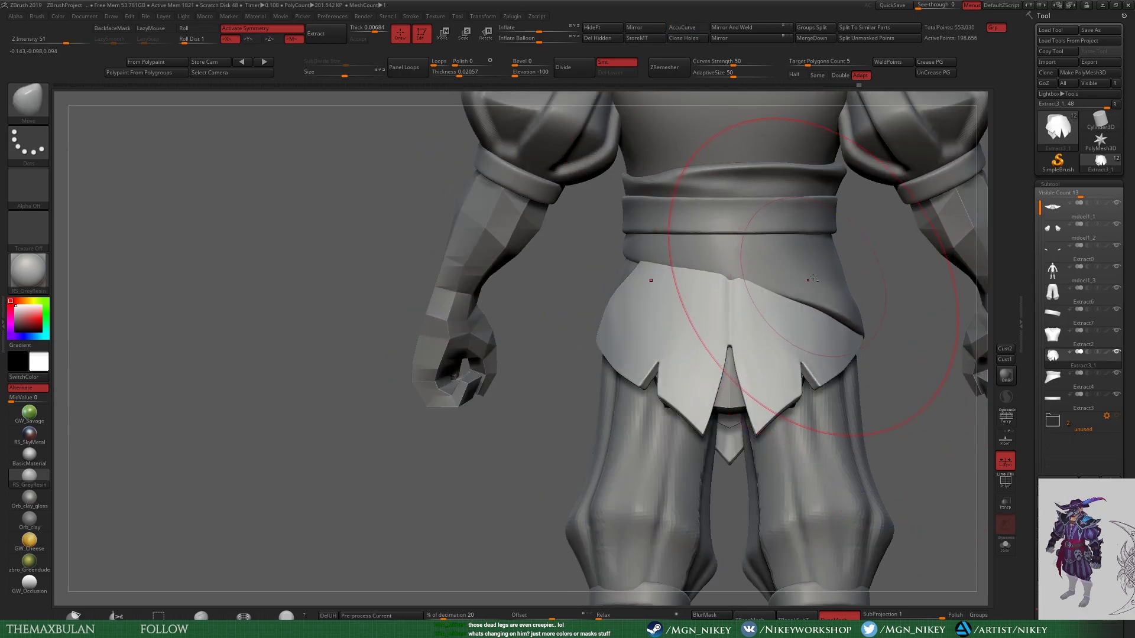
mouse_move(898, 424)
mouse_down()
mouse_move(702, 399)
mouse_move(708, 381)
mouse_move(650, 413)
mouse_up()
key(space)
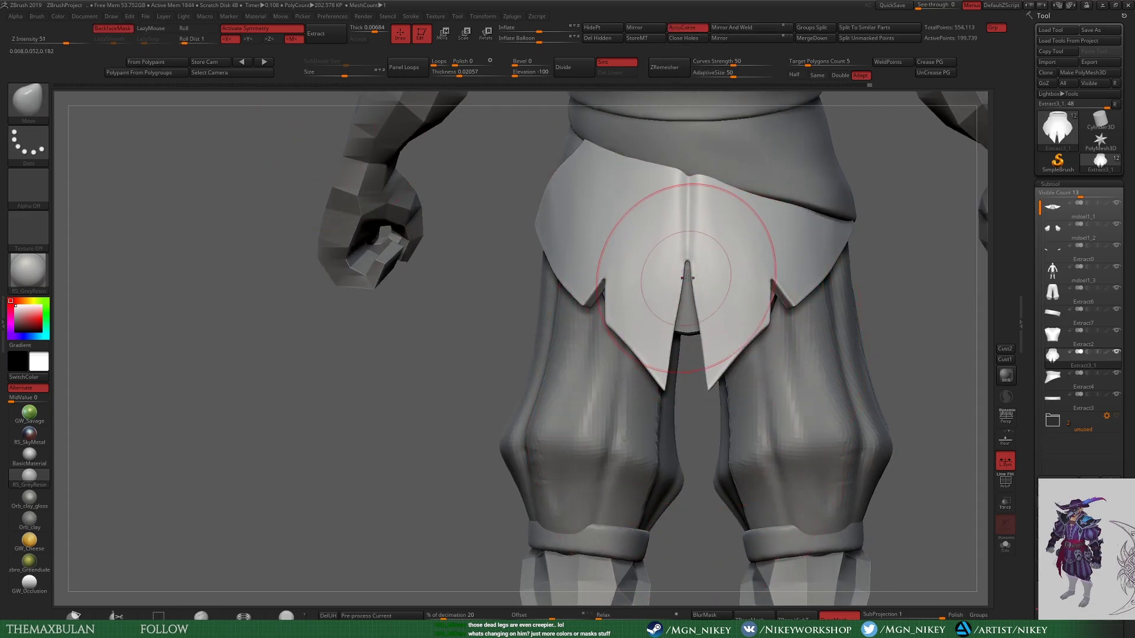
shift+drag(687, 277, 695, 253)
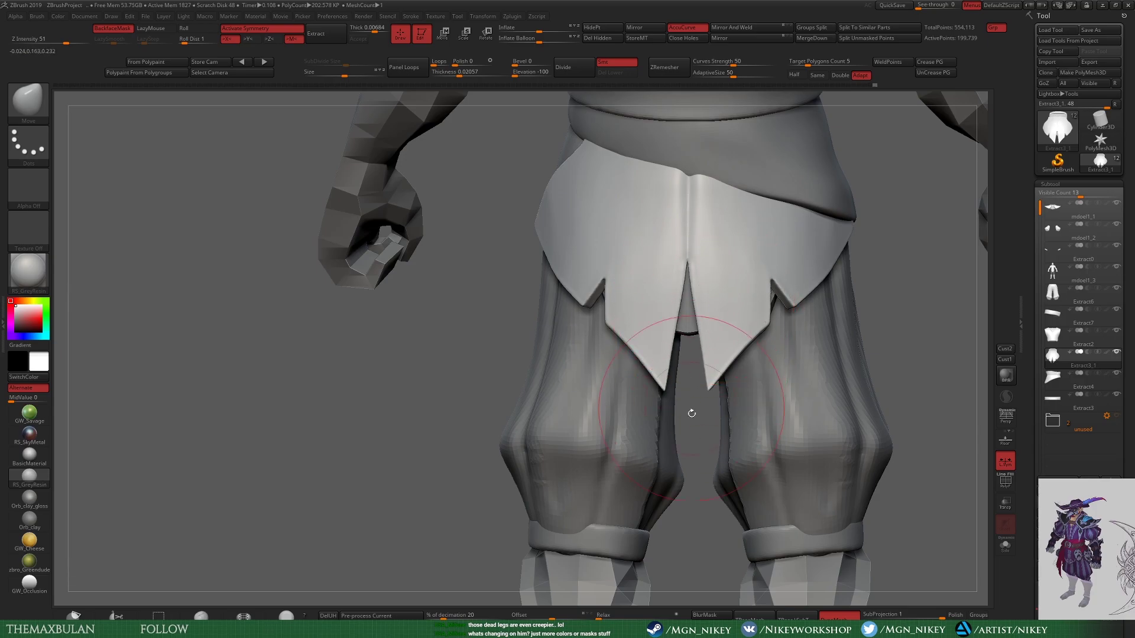
drag(691, 413, 684, 355)
drag(861, 360, 719, 327)
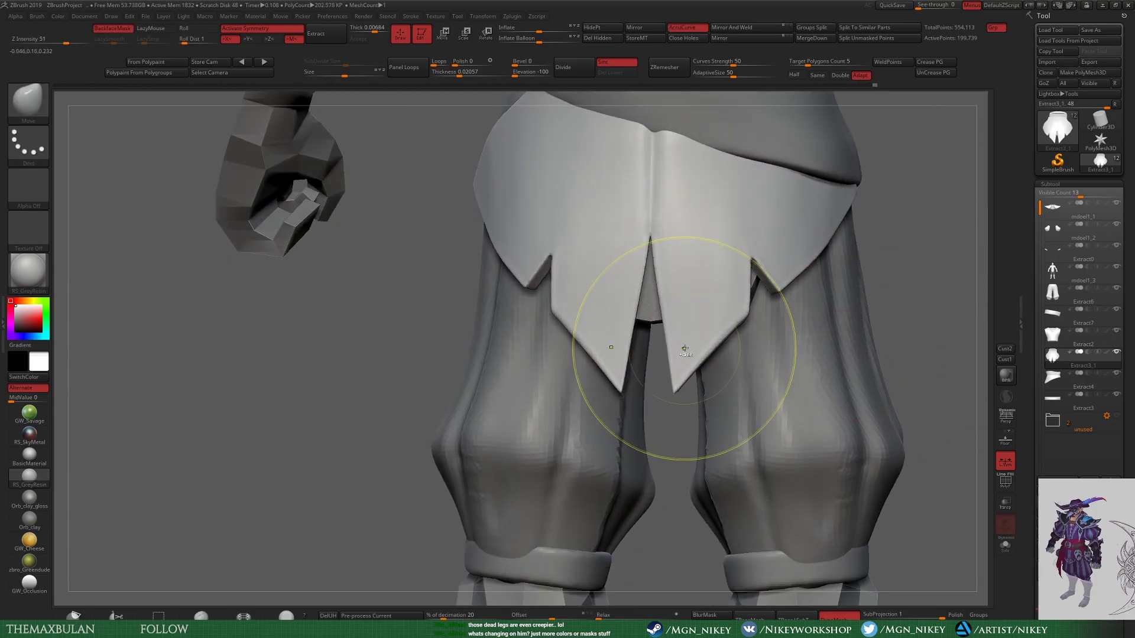
drag(969, 520, 821, 373)
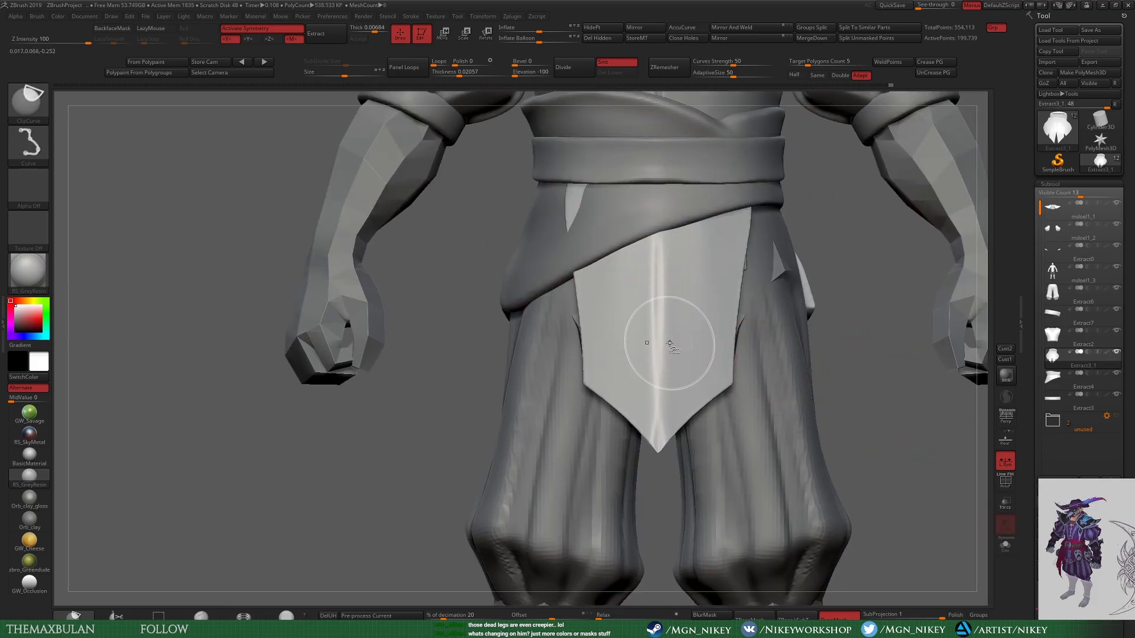
Step: Reposition the front flap with the Transpose gizmo and view it straight from the front
key(w)
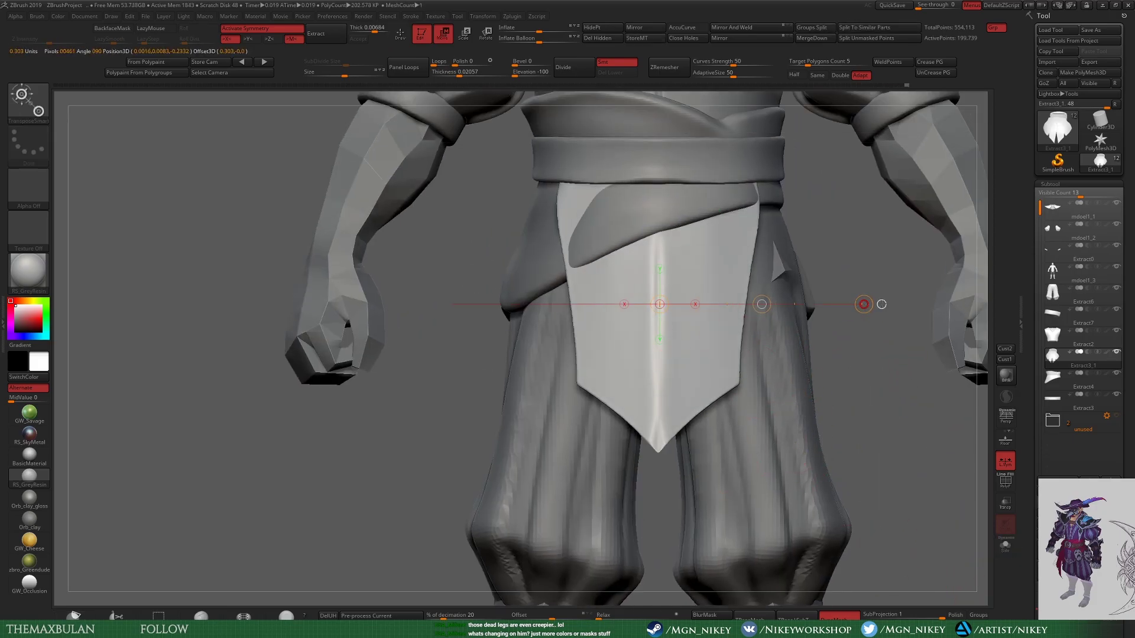
drag(883, 351, 734, 305)
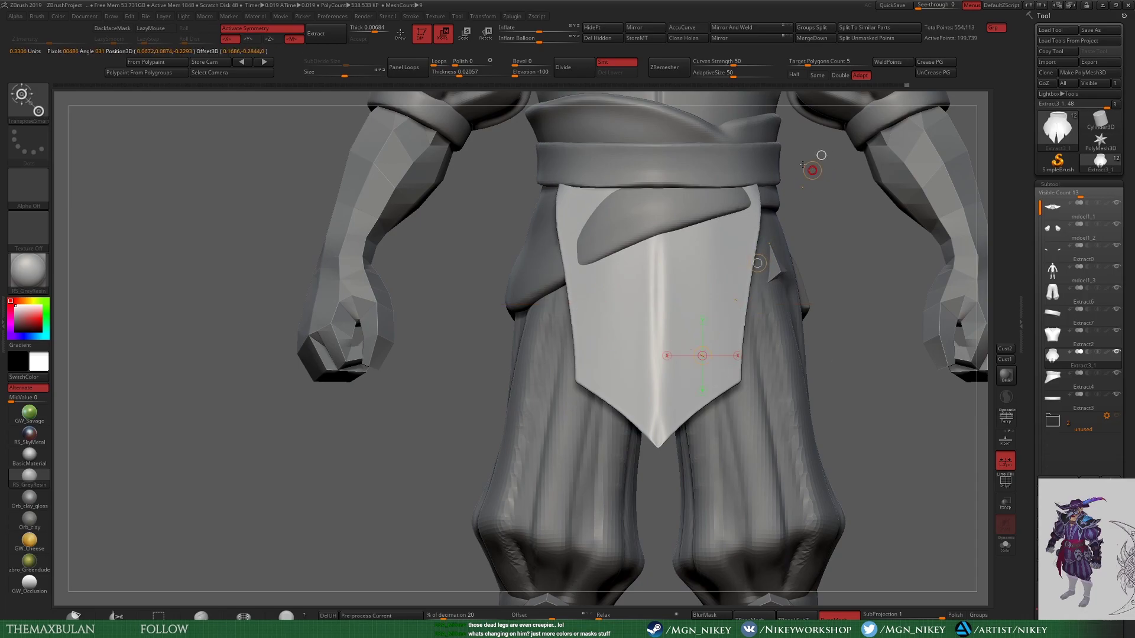
key(q)
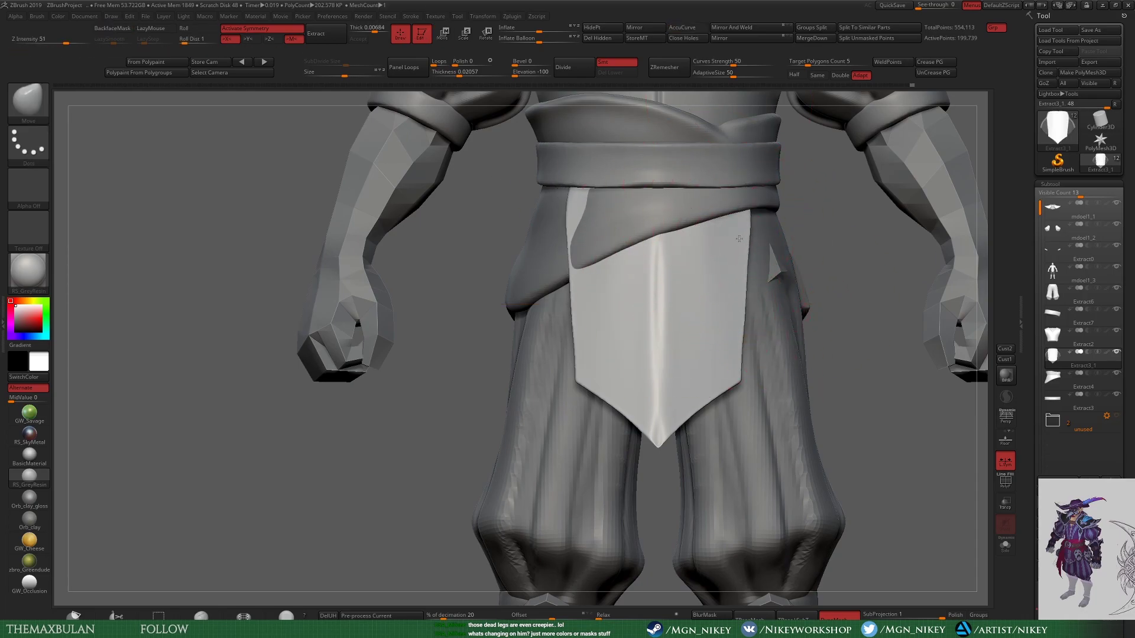
drag(716, 340, 722, 342)
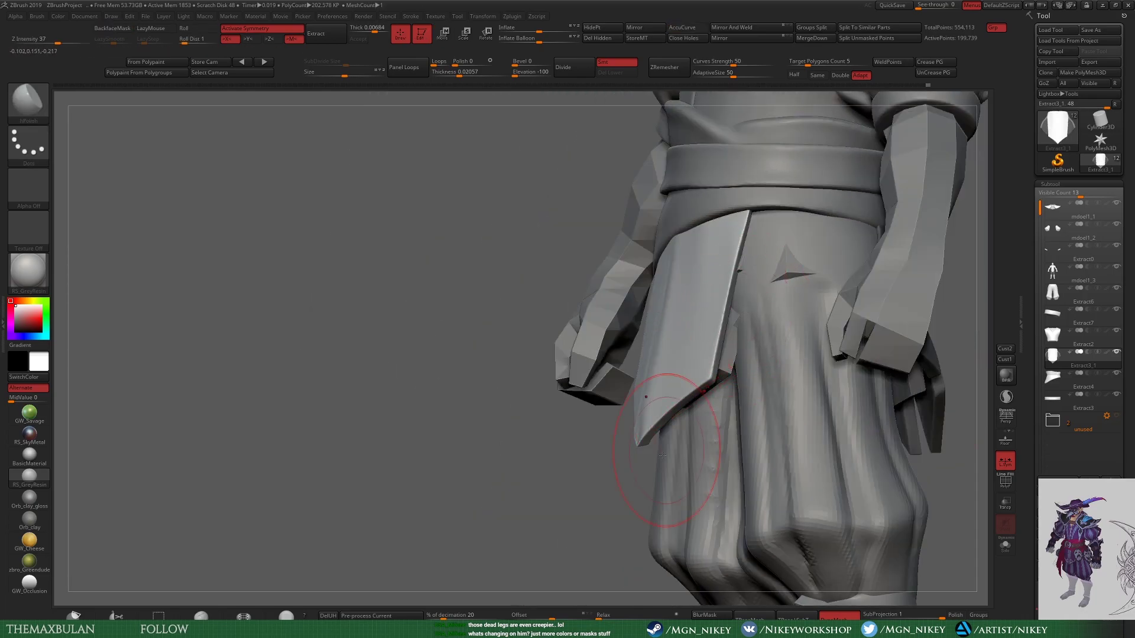
shift+drag(662, 456, 663, 194)
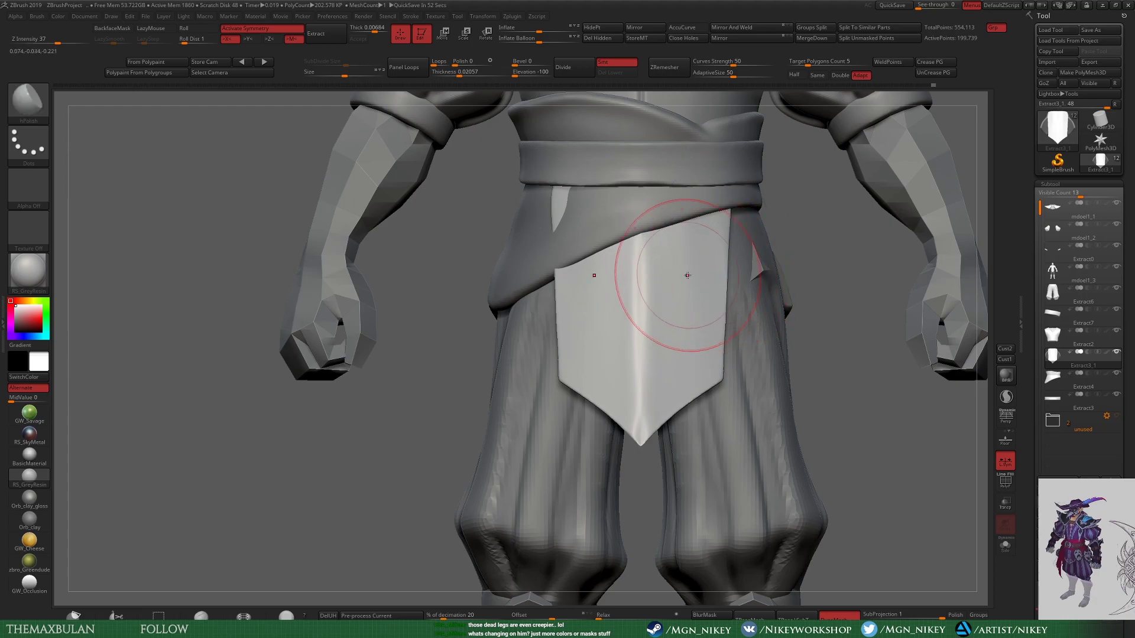
alt+drag(890, 392, 668, 352)
Step: Refine the flap's shape with the Move brush, checking it from the side
key(b)
key(m)
key(v)
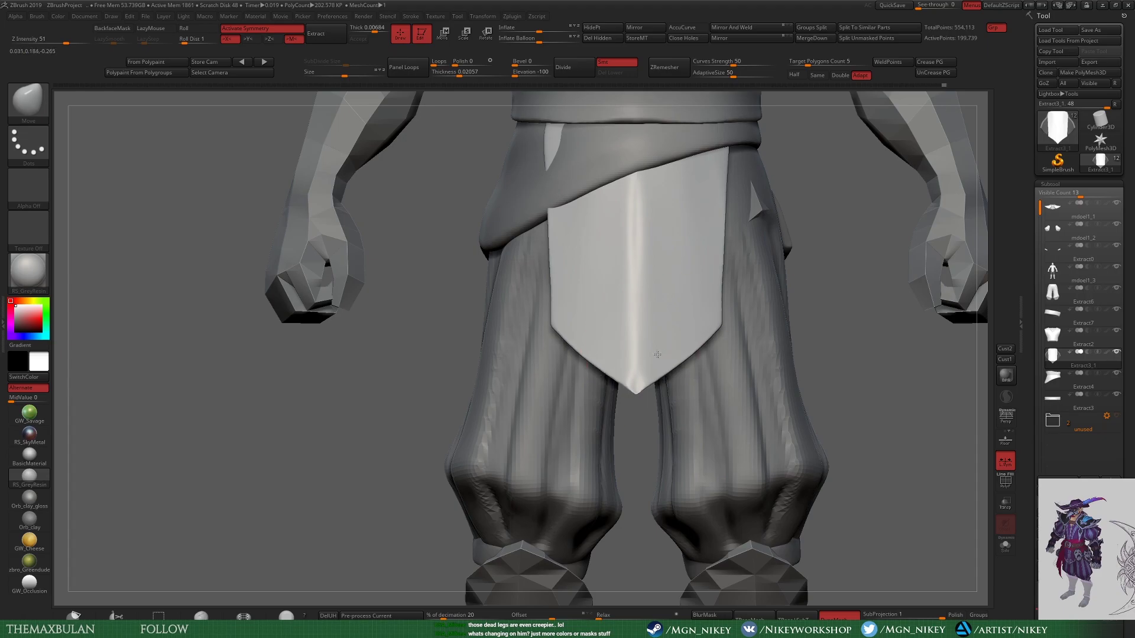
key(f)
alt+drag(818, 415, 763, 86)
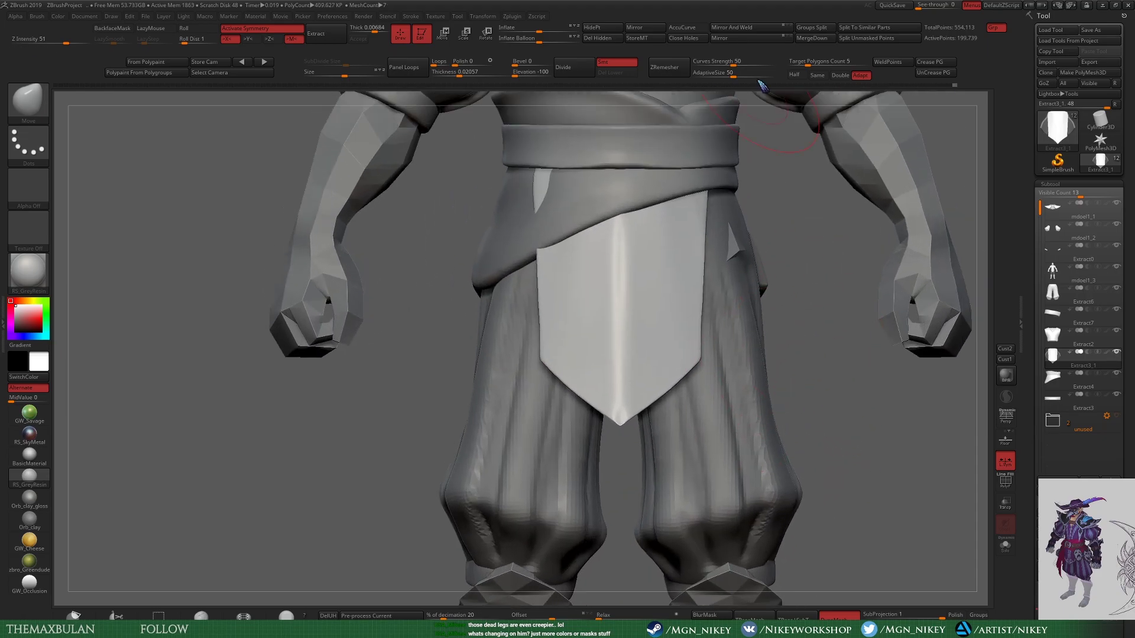
mouse_move(697, 358)
right_down()
mouse_move(700, 328)
mouse_move(768, 355)
right_up()
alt+drag(768, 355, 857, 380)
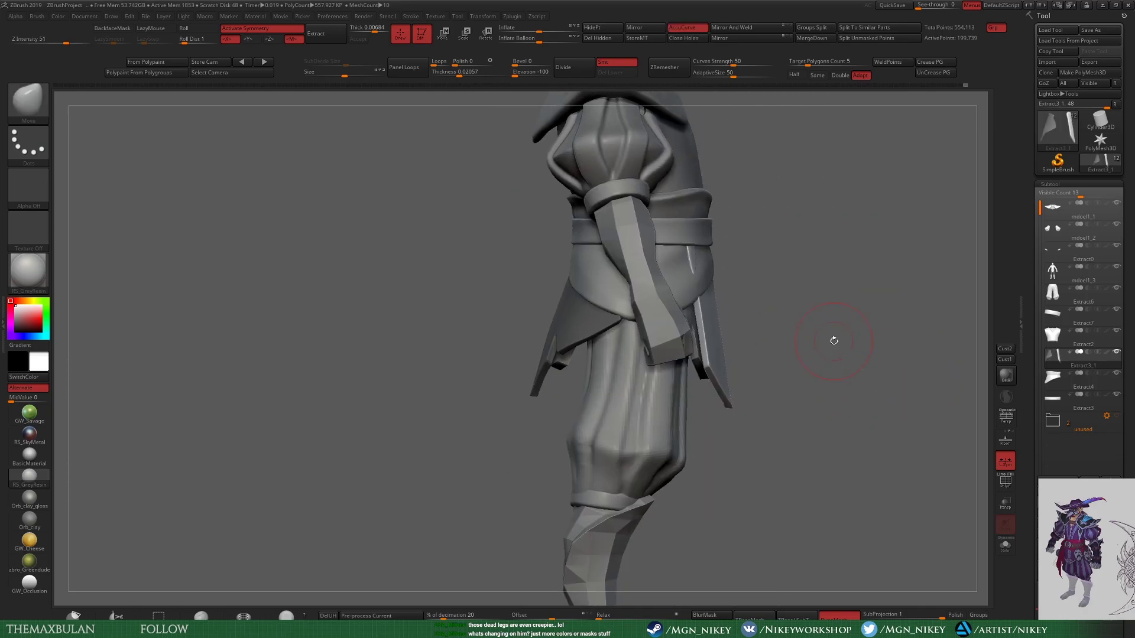
Step: Solo the Extract6 skirt piece, then move to the Extract3_1 side panels
mouse_move(845, 314)
shift+right_down()
mouse_move(599, 264)
mouse_move(680, 384)
shift+right_up()
alt+click(680, 414)
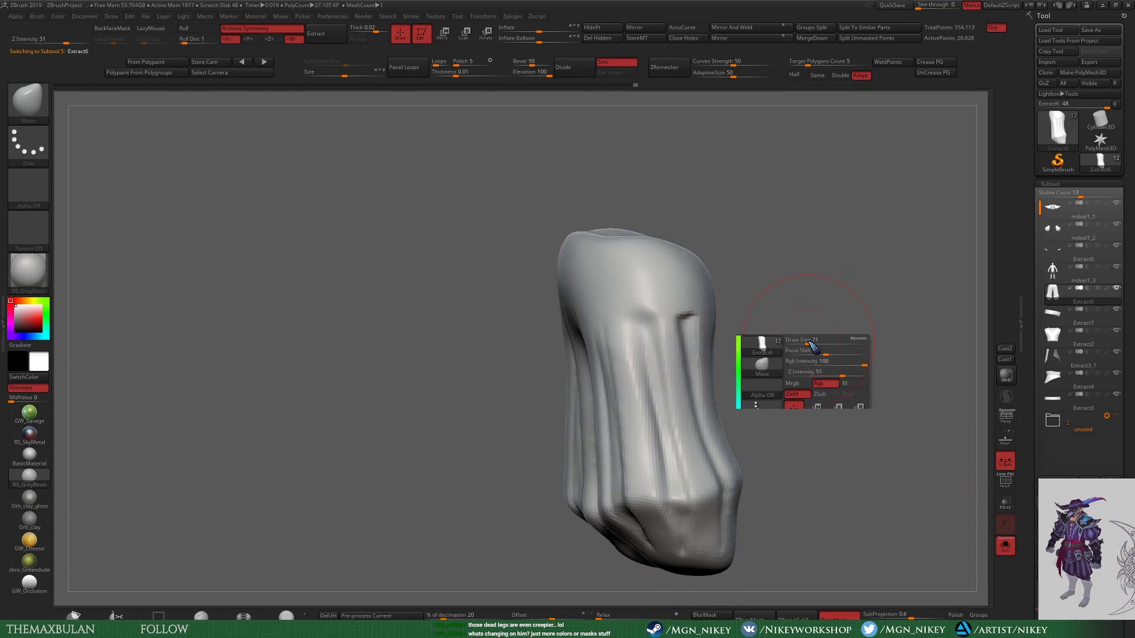
mouse_move(793, 380)
right_down()
mouse_move(978, 535)
mouse_move(891, 369)
right_up()
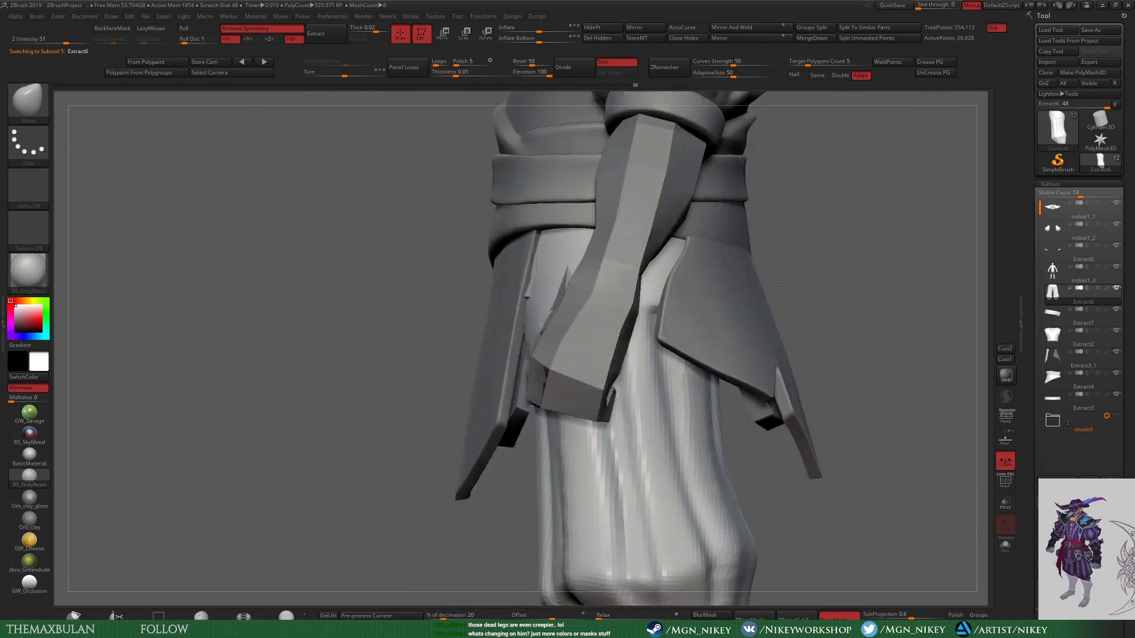
click(1005, 545)
key(Down)
key(Down)
key(Down)
mouse_move(912, 367)
right_down()
mouse_move(593, 370)
mouse_move(584, 392)
mouse_move(638, 449)
right_up()
Step: Mask part of the two side panels and remesh them, inspecting the result from below
ctrl+drag(639, 449, 674, 368)
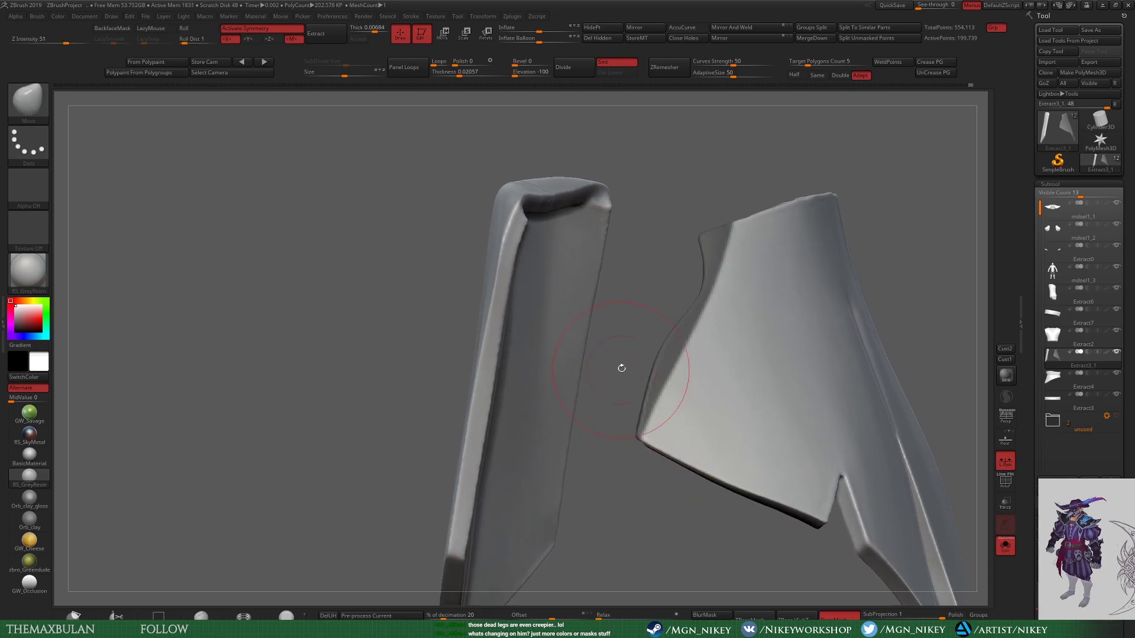
mouse_move(621, 368)
right_down()
mouse_move(658, 260)
mouse_move(675, 344)
mouse_move(638, 352)
mouse_move(652, 263)
mouse_move(896, 239)
right_up()
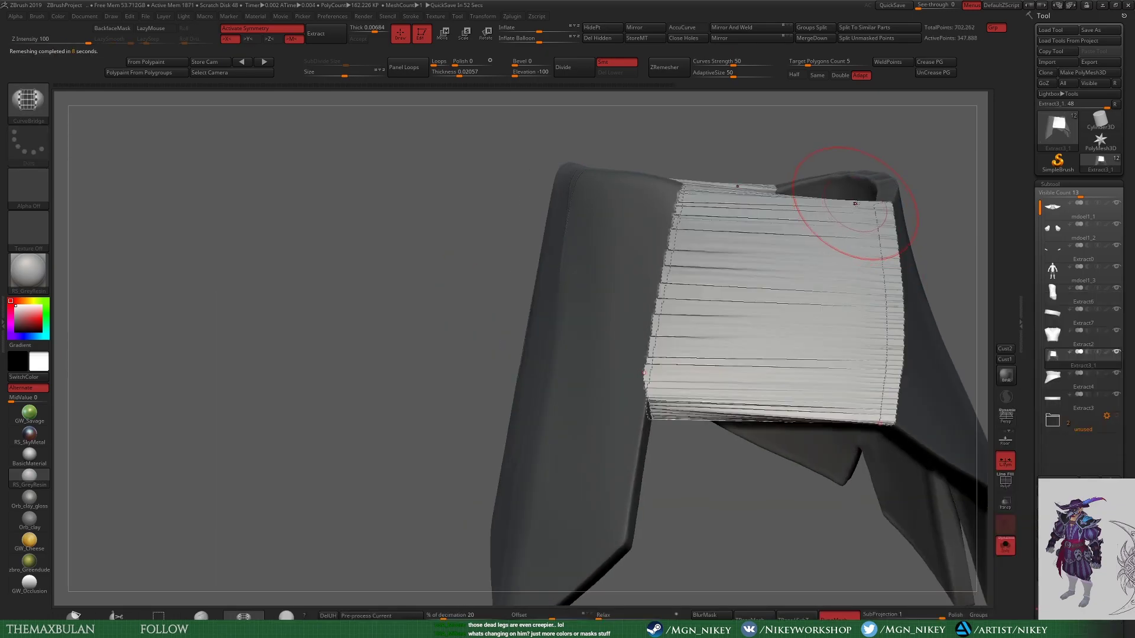
right_drag(836, 203, 671, 305)
key(space)
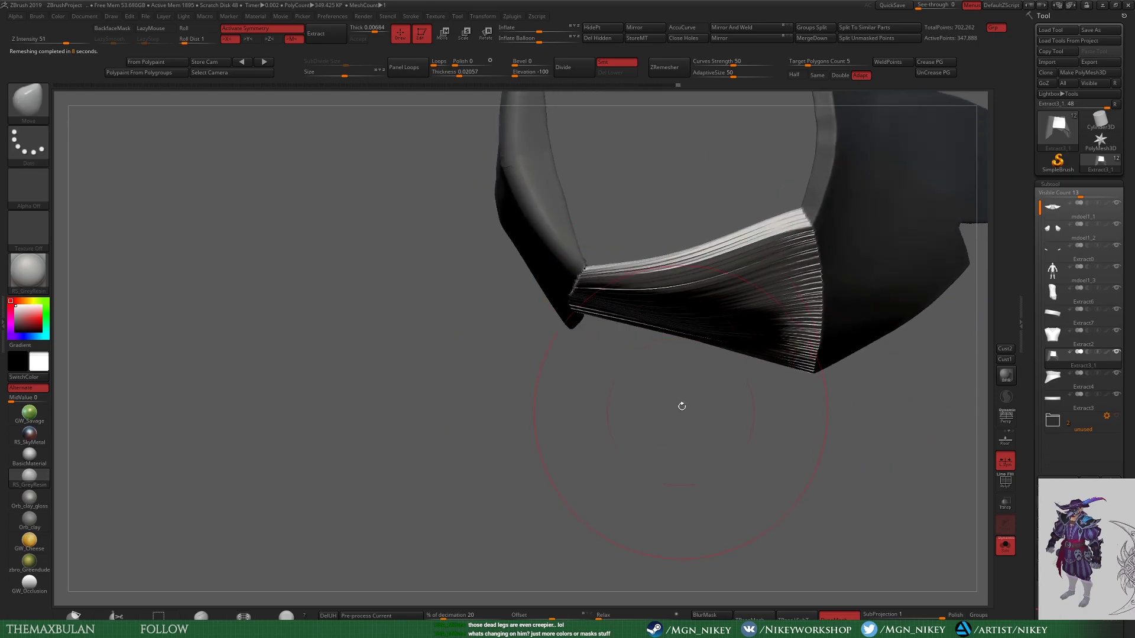
right_drag(678, 405, 666, 302)
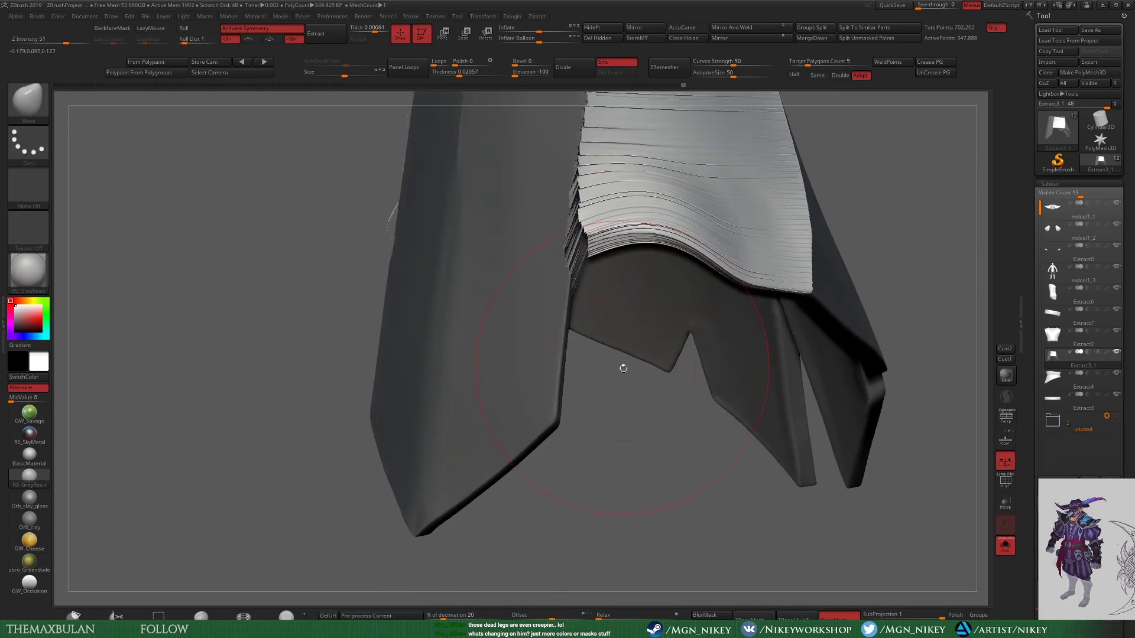
mouse_move(621, 367)
right_down()
mouse_move(653, 452)
mouse_move(795, 357)
mouse_move(792, 433)
right_up()
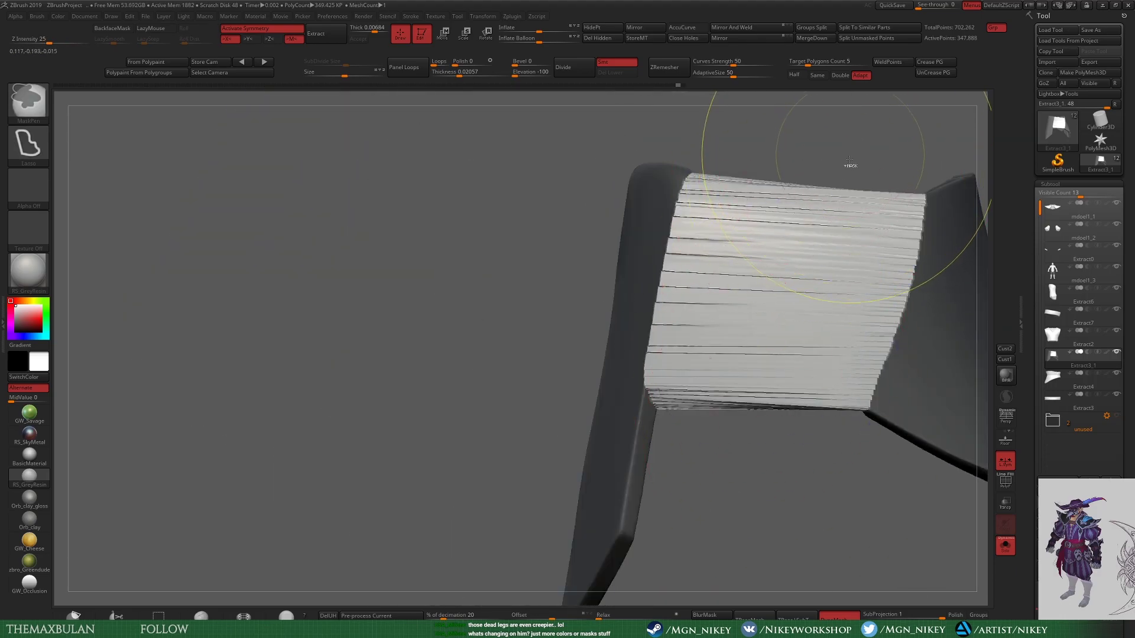
Step: Inspect the panels' green and blue polygroups with Polyframe shown, then hide it
key(shift+f)
right_drag(850, 163, 741, 453)
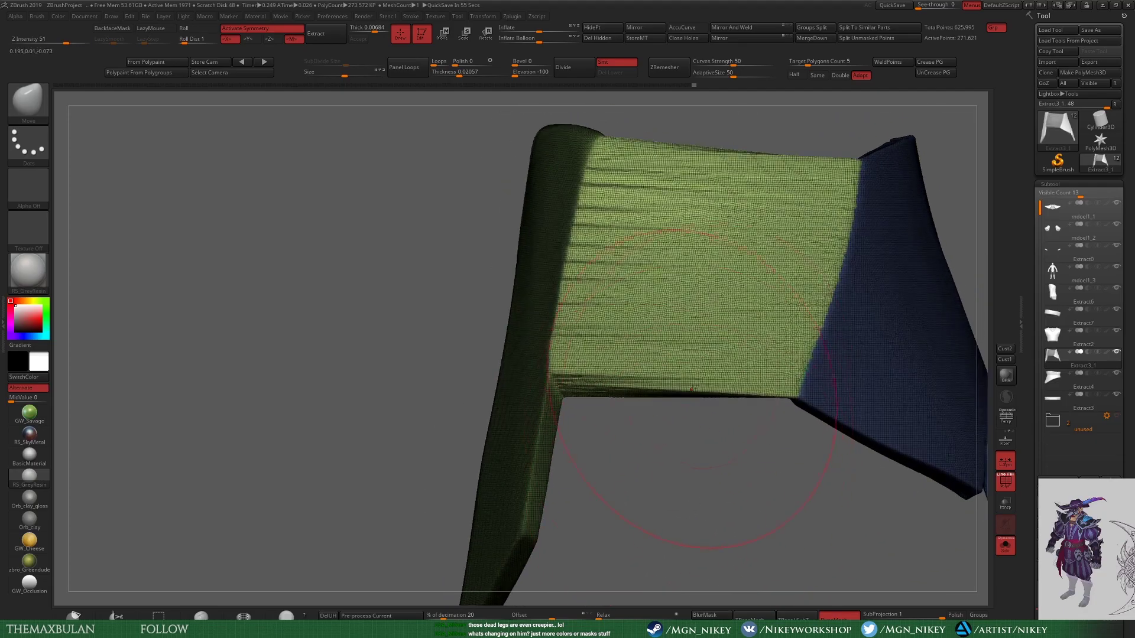
right_drag(633, 481, 774, 228)
key(alt+Tab)
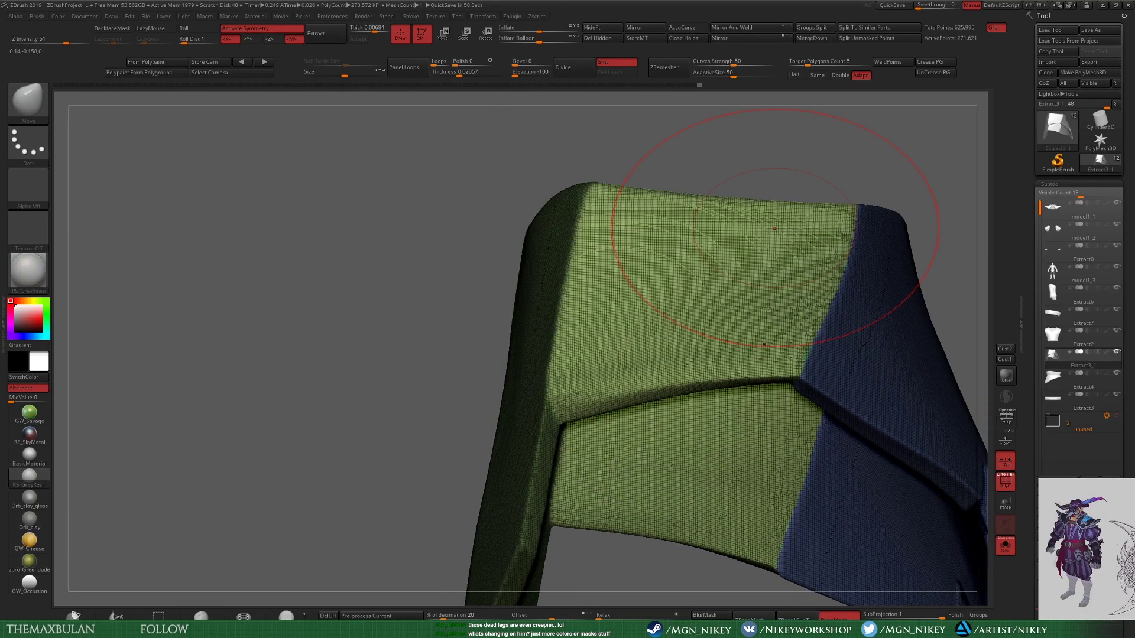
mouse_move(849, 127)
right_down()
mouse_move(768, 295)
mouse_move(892, 321)
mouse_move(836, 408)
mouse_move(869, 363)
mouse_move(639, 344)
mouse_move(692, 386)
mouse_move(771, 365)
mouse_move(654, 228)
mouse_move(558, 253)
right_up()
key(shift+f)
Step: Adjust the green strap's edges with the Move brush, then select the base body
key(b)
key(m)
key(v)
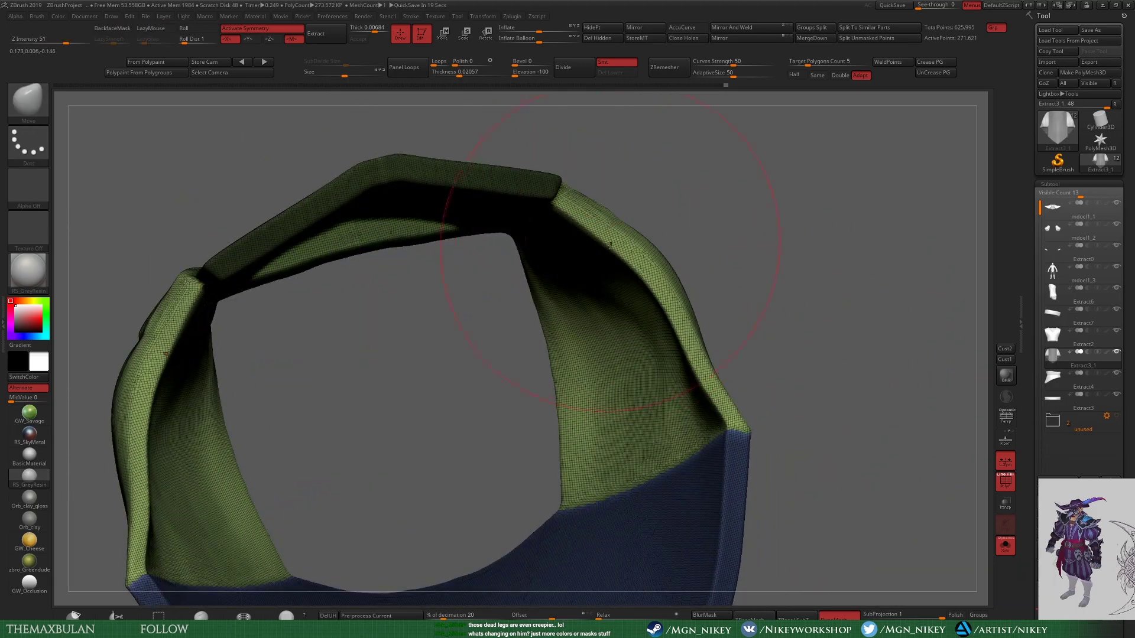
mouse_move(722, 304)
right_down()
mouse_move(818, 323)
mouse_move(696, 228)
mouse_move(861, 324)
mouse_move(750, 385)
mouse_move(770, 377)
mouse_move(762, 331)
mouse_move(815, 353)
right_up()
alt+click(762, 331)
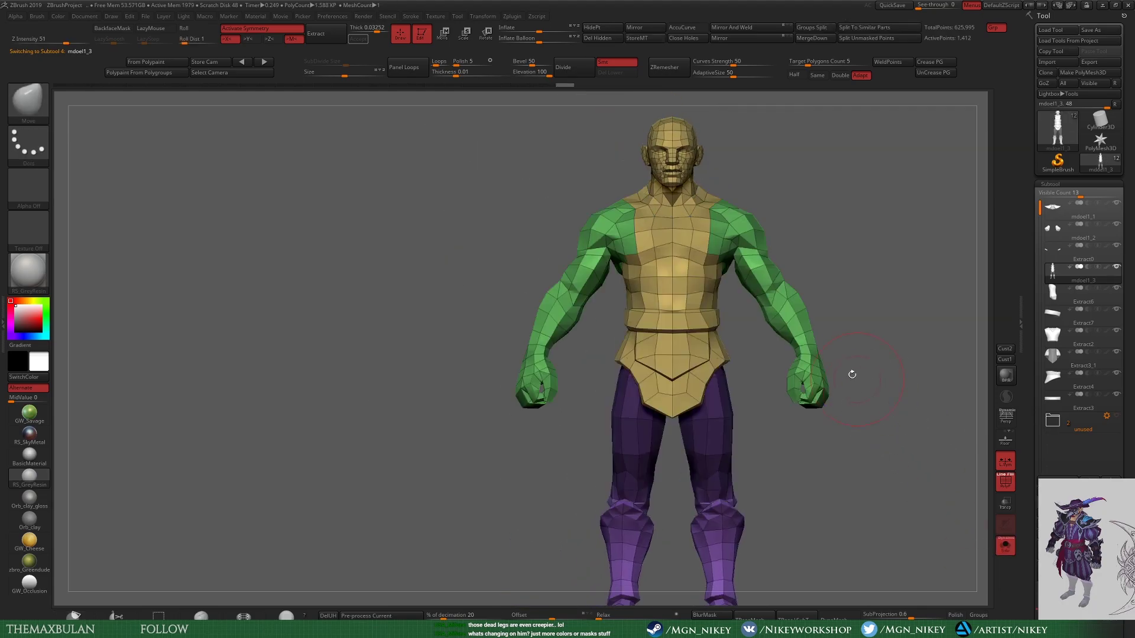
Step: Turn Solo off and look over the green and blue flaps from both sides
click(1003, 550)
alt+click(528, 323)
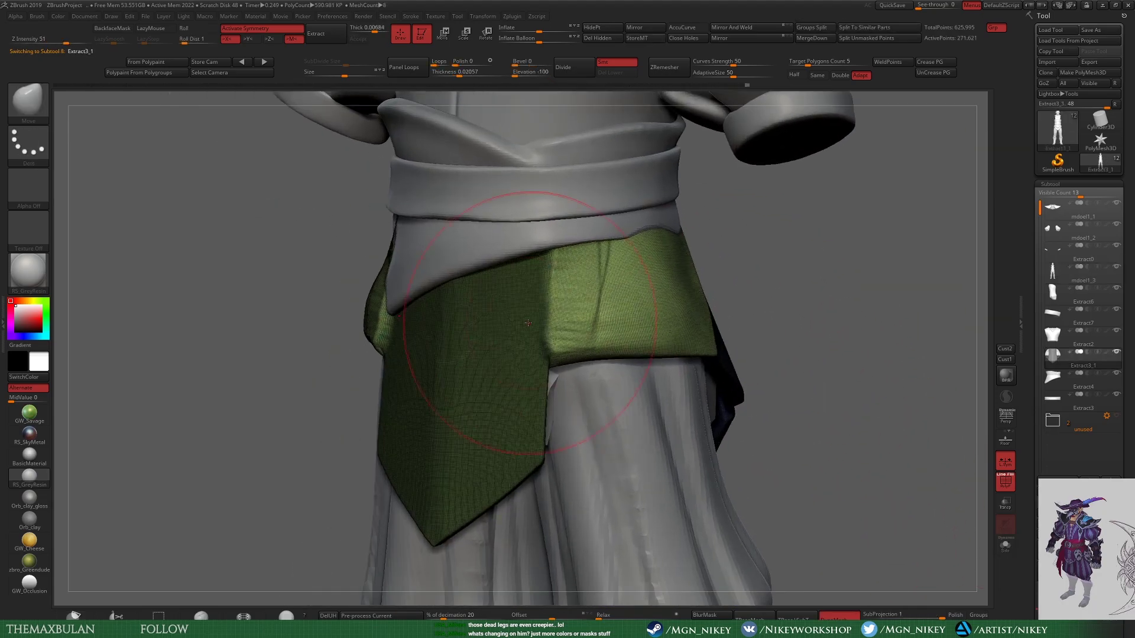
mouse_move(378, 318)
right_down()
mouse_move(585, 277)
mouse_move(807, 283)
mouse_move(853, 312)
mouse_move(418, 240)
right_up()
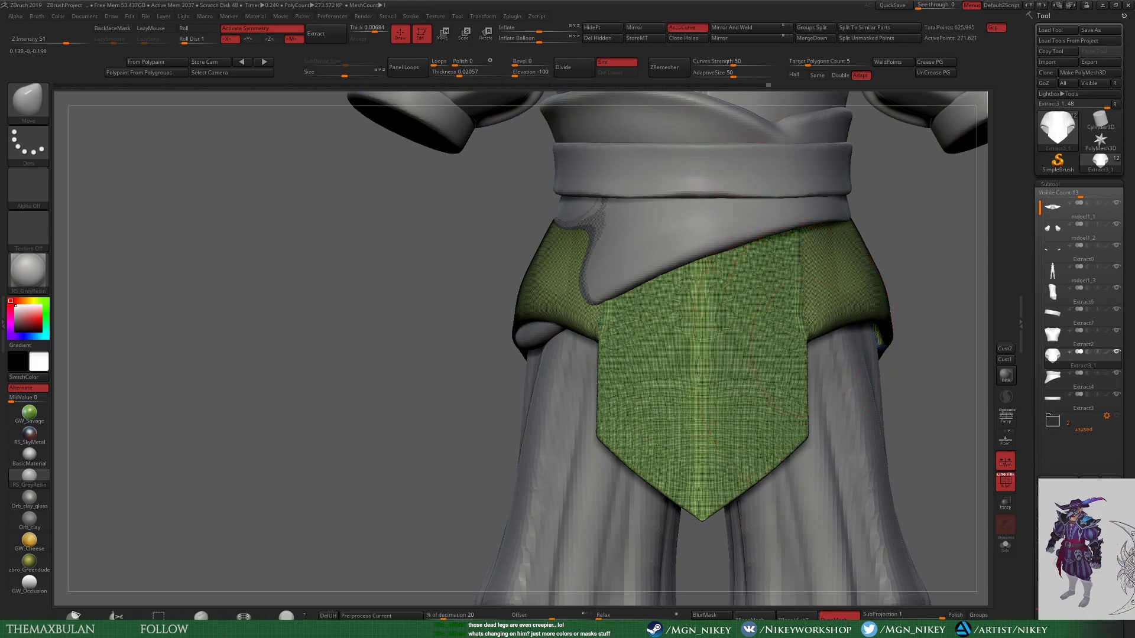
right_drag(798, 260, 946, 256)
right_drag(790, 302, 525, 295)
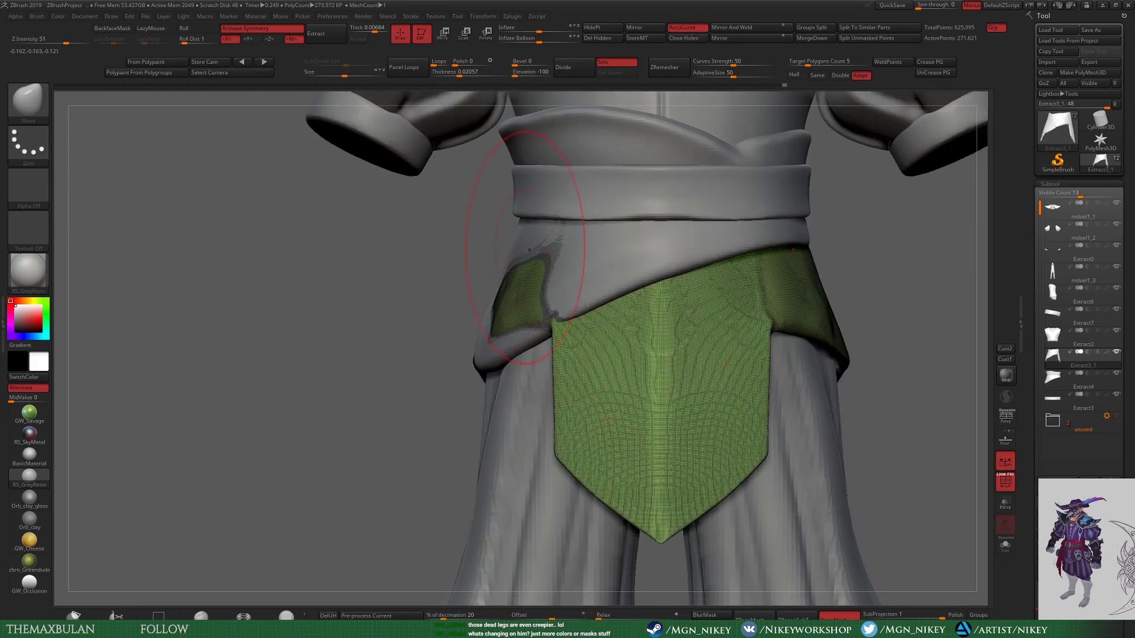
alt+click(634, 271)
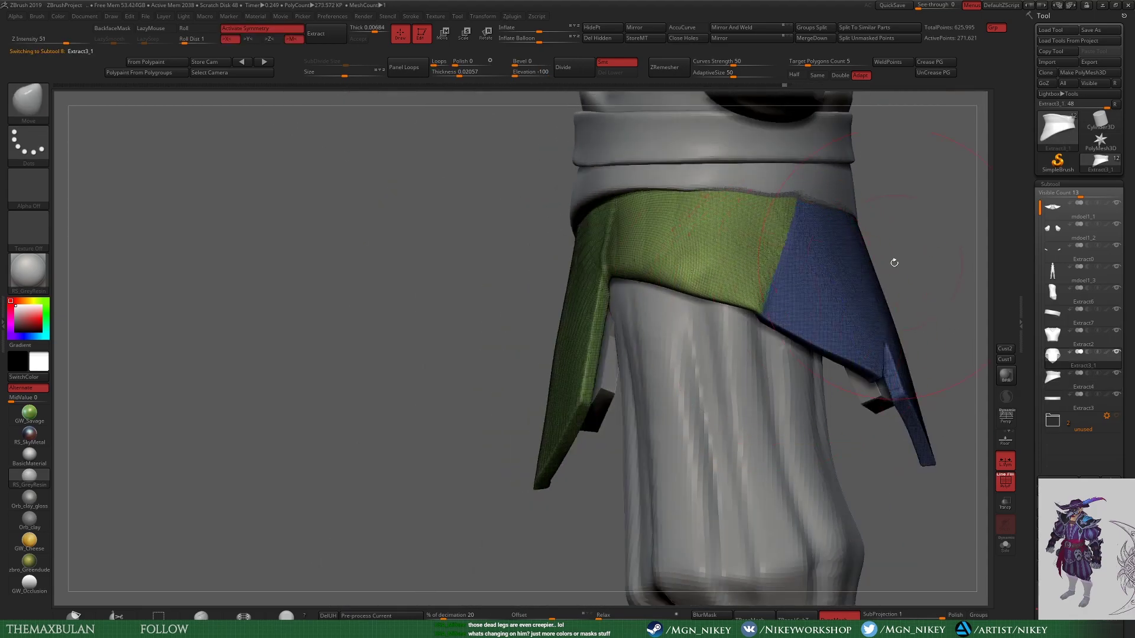
Step: Slice off the green panel's edge with a straight ClipCurve line
right_drag(892, 259, 709, 314)
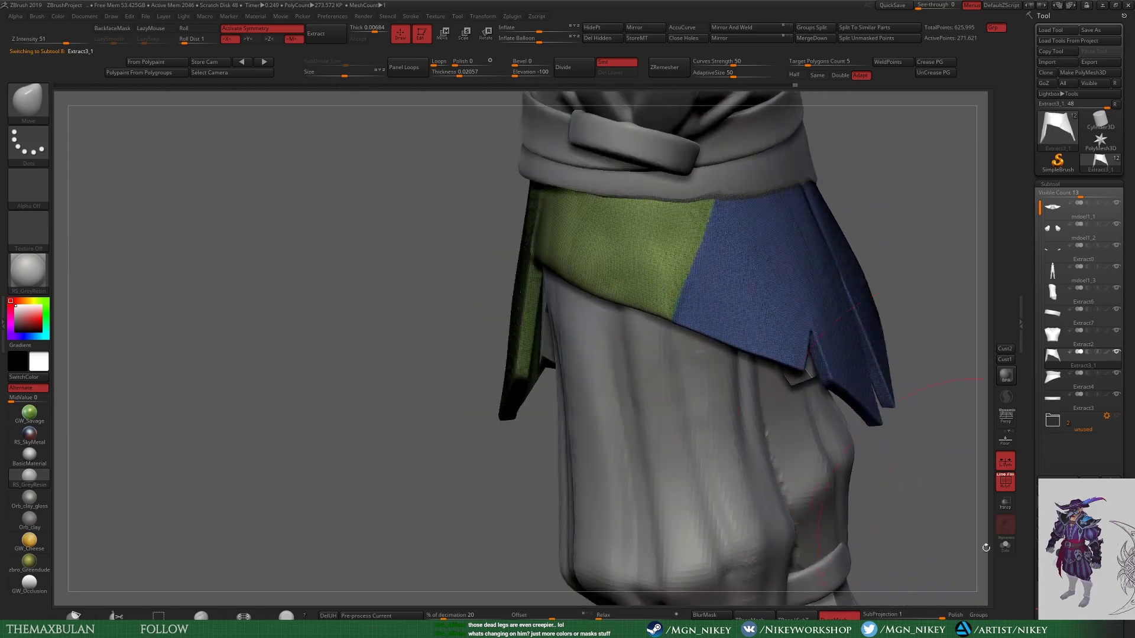
mouse_move(861, 277)
right_down()
mouse_move(747, 421)
mouse_move(475, 437)
mouse_move(506, 519)
mouse_move(801, 391)
right_up()
drag(793, 357, 694, 168)
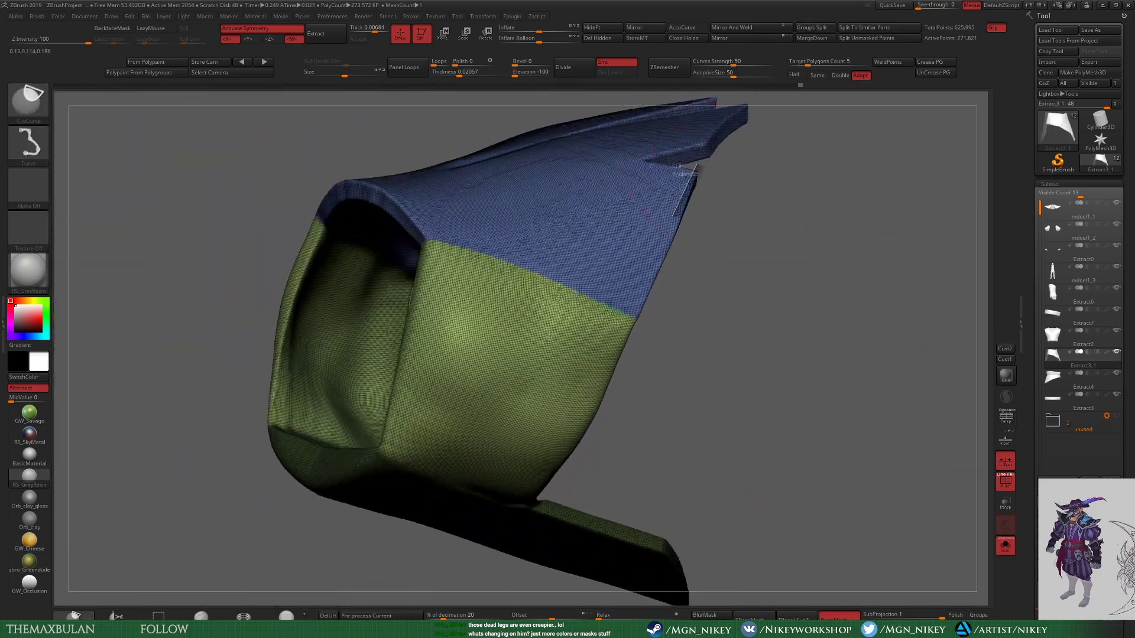
mouse_move(680, 441)
mouse_down()
mouse_move(816, 448)
mouse_move(679, 476)
mouse_up()
Step: Clear the mask from the collar piece and polish its surface with hPolish
key(shift+f)
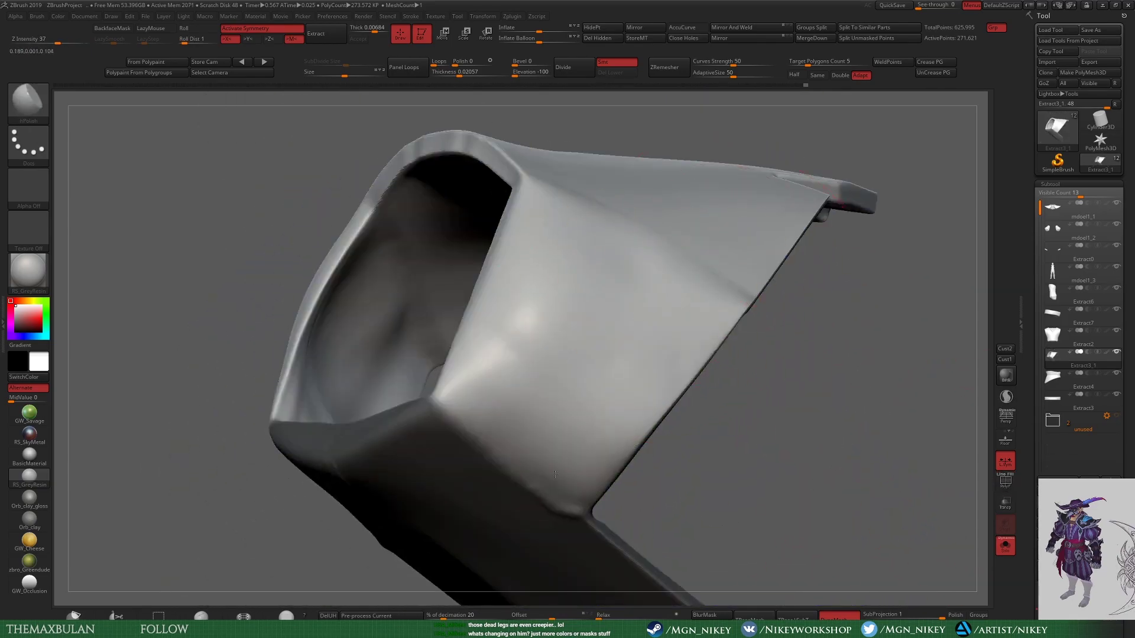
ctrl+drag(790, 539, 819, 553)
shift+drag(717, 304, 594, 265)
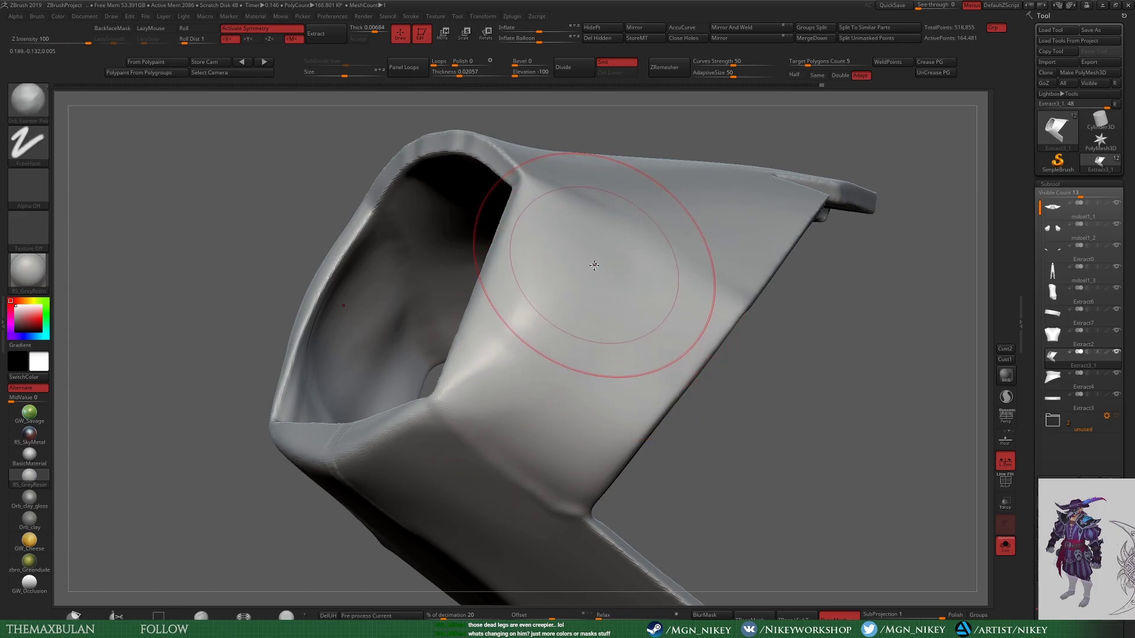
mouse_move(611, 222)
alt+mouse_down()
mouse_move(835, 368)
mouse_move(526, 170)
alt+mouse_up()
Step: Pull the collar's inner rim into shape on both sides with symmetrical Move
mouse_move(747, 409)
mouse_down()
mouse_move(731, 286)
mouse_move(266, 90)
mouse_up()
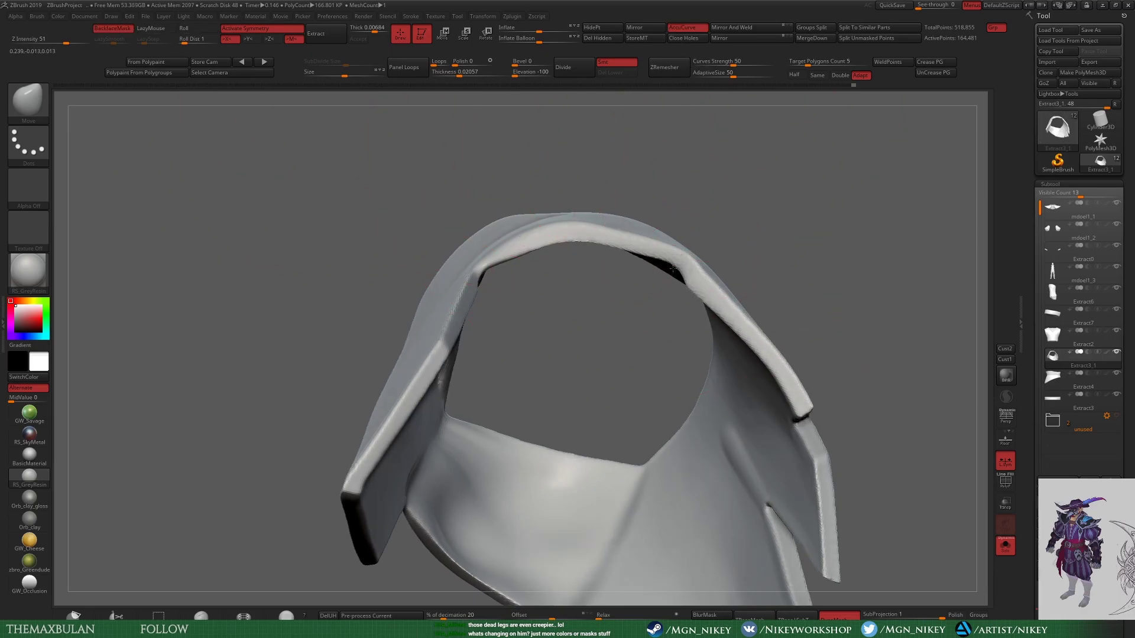
drag(672, 268, 611, 295)
drag(516, 275, 786, 315)
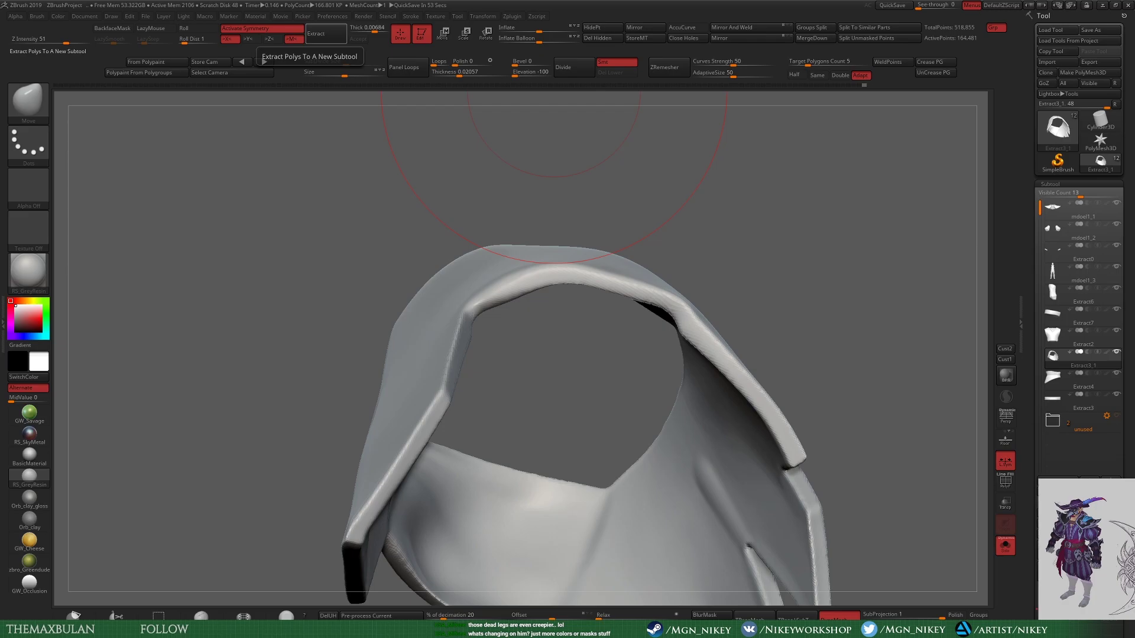
mouse_move(862, 270)
mouse_down()
mouse_move(740, 270)
mouse_move(757, 347)
mouse_move(519, 299)
mouse_move(550, 272)
mouse_up()
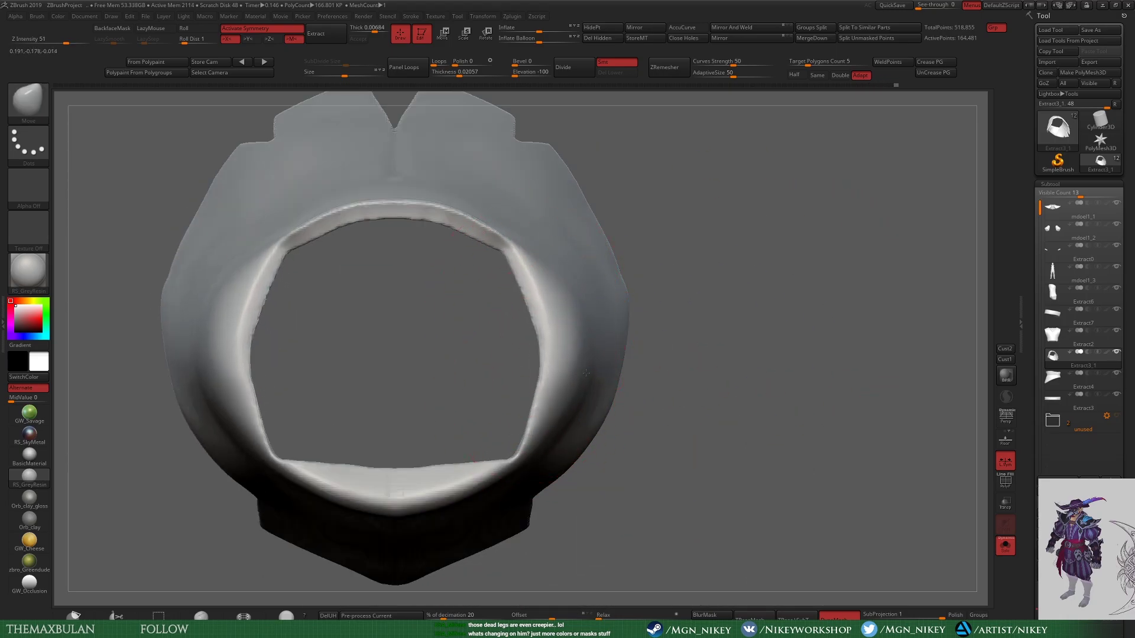
mouse_move(679, 295)
mouse_down()
mouse_move(599, 336)
mouse_move(684, 417)
mouse_up()
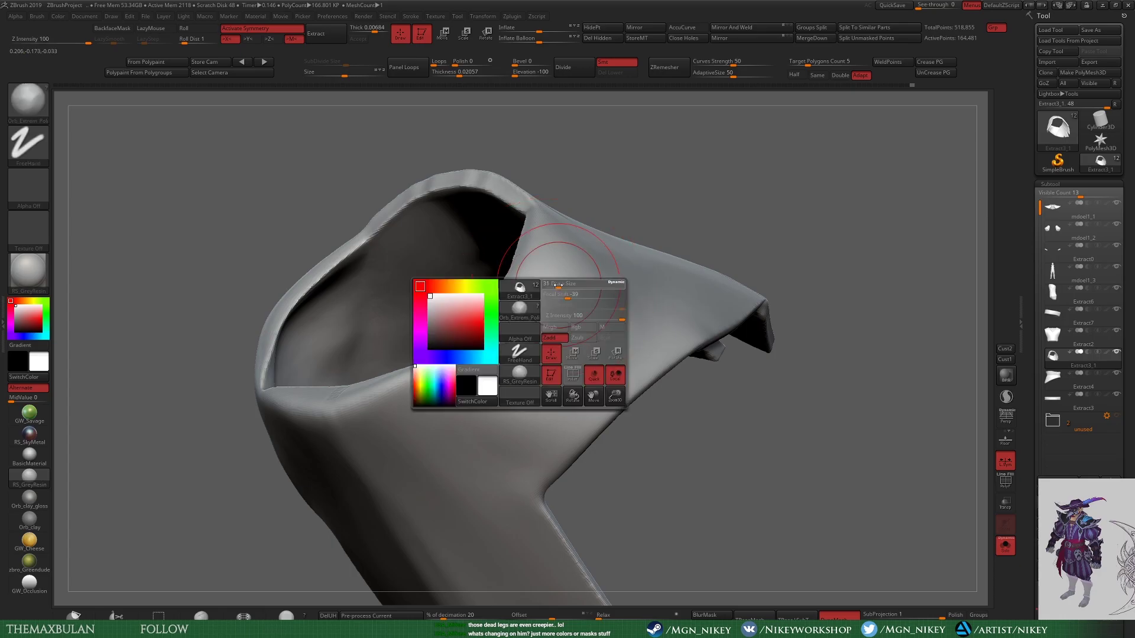
Step: Turn Solo off and frame the whole character at the front belt flap
mouse_move(516, 459)
mouse_down()
mouse_move(747, 236)
mouse_move(579, 331)
mouse_up()
mouse_move(601, 224)
mouse_down()
mouse_move(699, 527)
mouse_move(628, 362)
mouse_move(735, 342)
mouse_move(784, 369)
mouse_move(686, 346)
mouse_up()
click(1005, 545)
key(f)
Step: Isolate the hip skirt piece with Solo and view it from below
key(b)
key(m)
key(v)
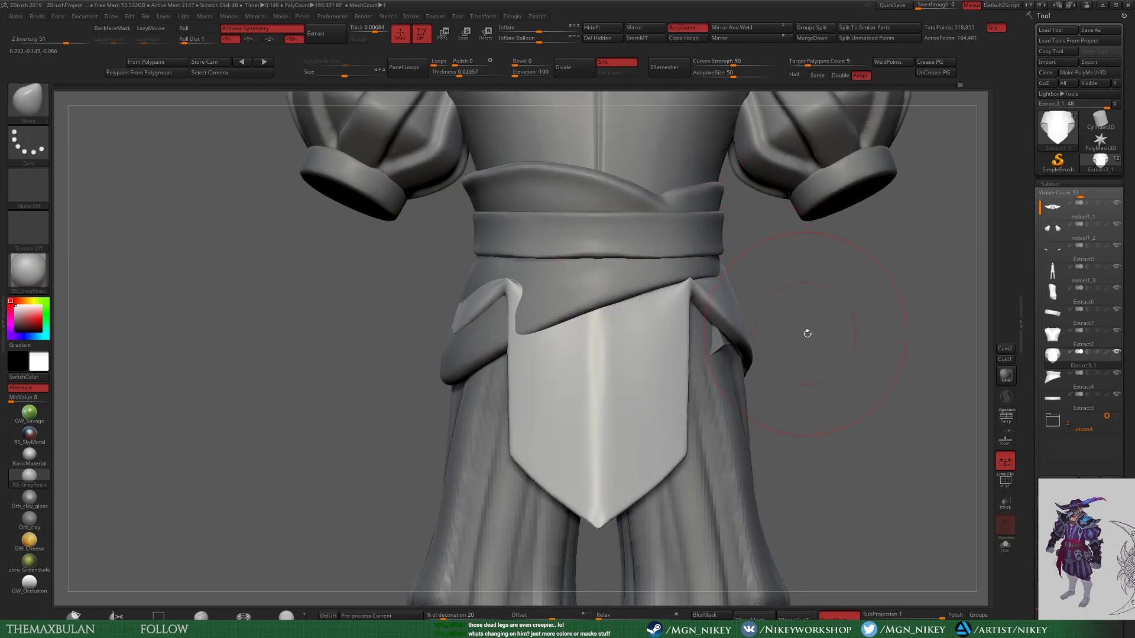
drag(807, 334, 696, 341)
mouse_move(533, 412)
shift+mouse_down()
mouse_move(692, 311)
mouse_move(753, 390)
shift+mouse_up()
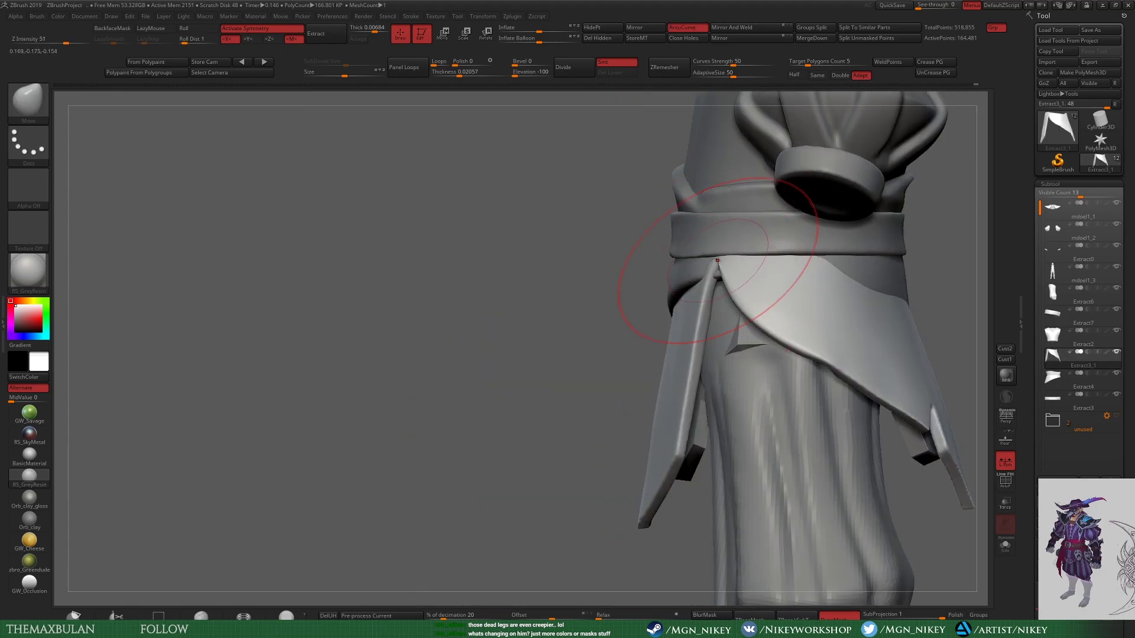
mouse_move(717, 260)
shift+mouse_down()
mouse_move(707, 286)
mouse_move(684, 253)
mouse_move(615, 290)
shift+mouse_up()
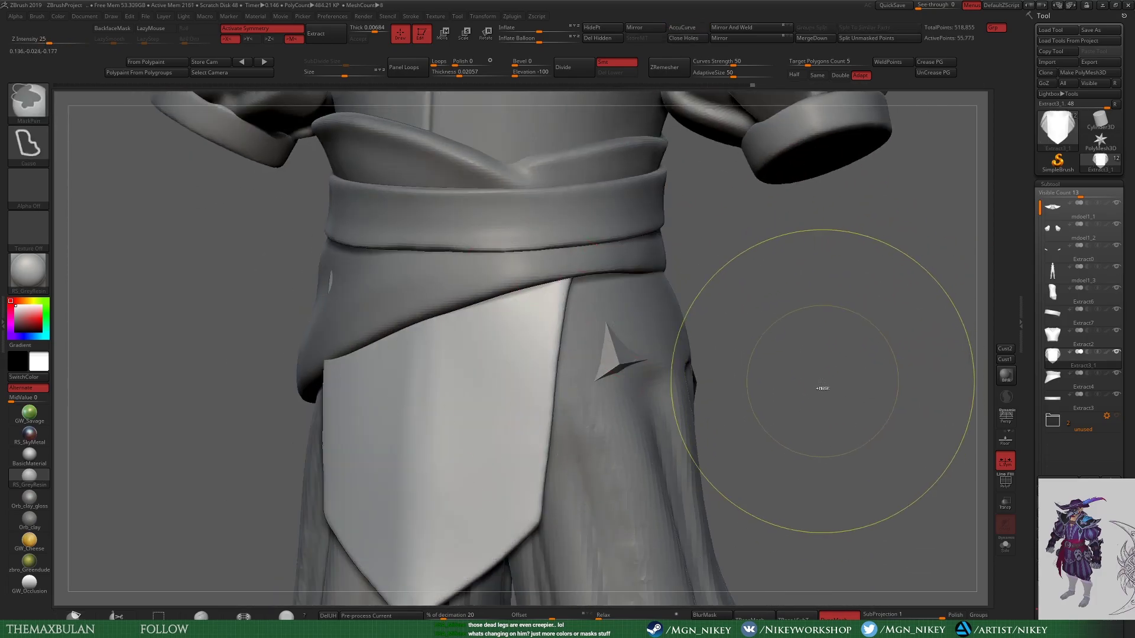
mouse_move(818, 392)
mouse_down()
mouse_move(758, 524)
mouse_move(646, 335)
mouse_move(908, 493)
mouse_move(761, 430)
mouse_up()
Step: Trim the skirt piece with ClipCurve, smooth and polish it, then show the other pieces
ctrl+shift+drag(571, 237, 571, 239)
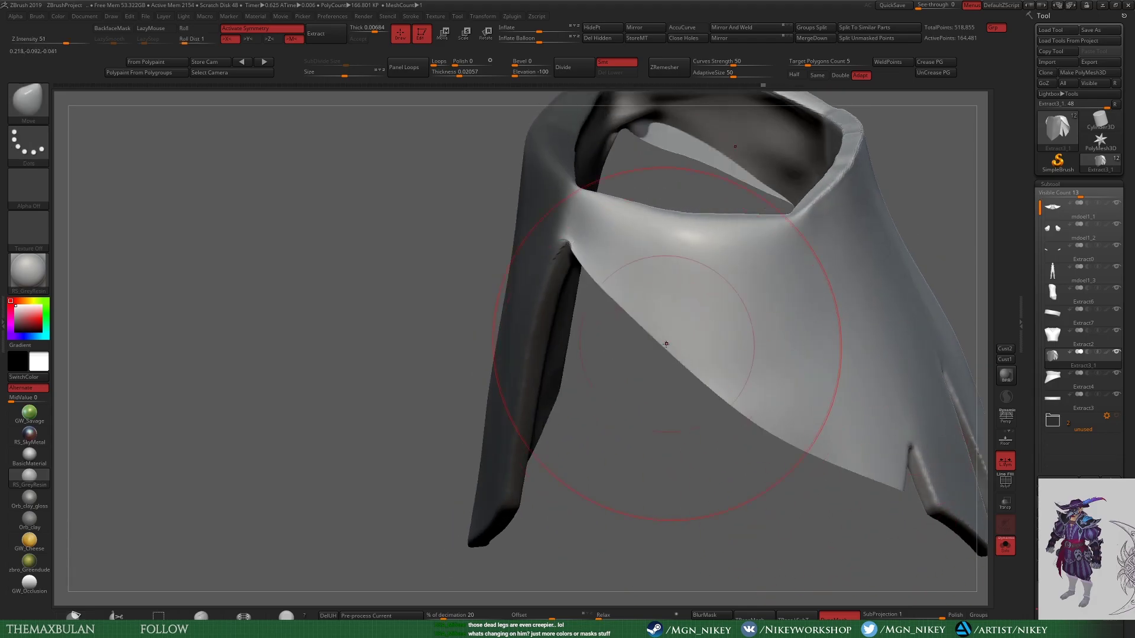
mouse_move(893, 463)
mouse_down()
mouse_move(626, 290)
mouse_move(650, 295)
mouse_up()
mouse_move(857, 207)
mouse_down()
mouse_move(795, 364)
mouse_move(658, 427)
mouse_move(782, 308)
mouse_up()
key(b)
key(h)
key(p)
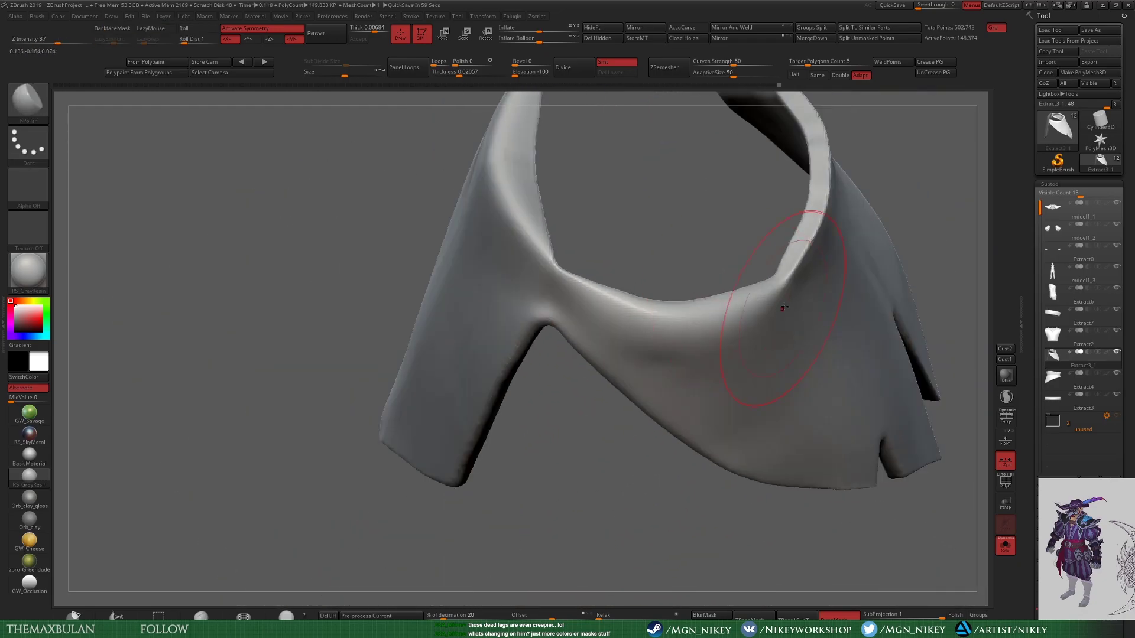
key(alt+s)
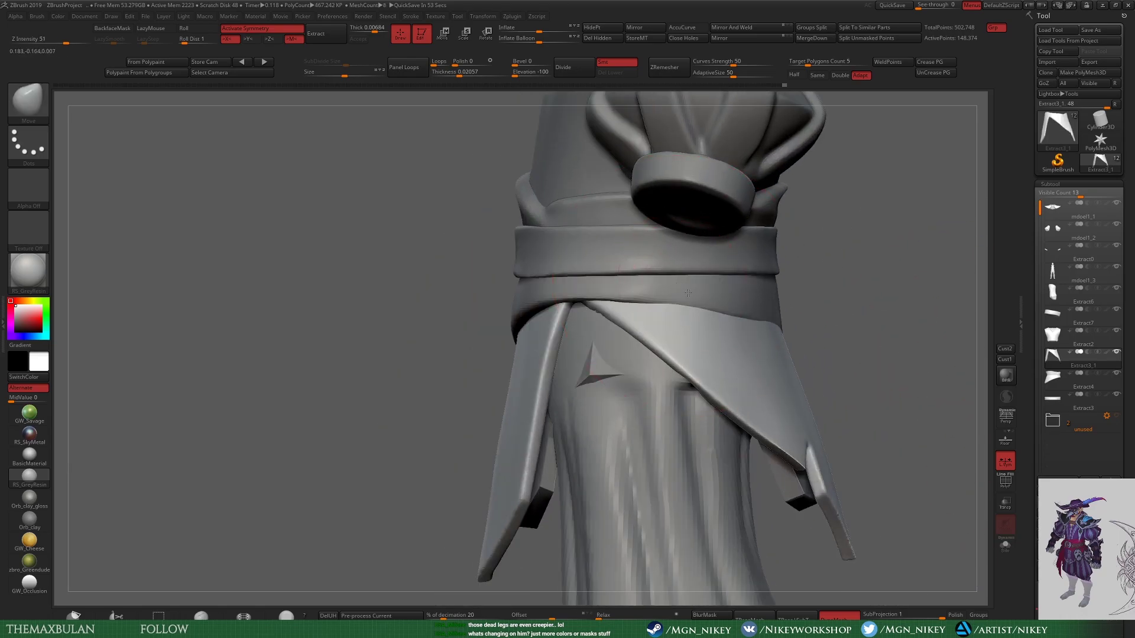
alt+click(608, 331)
Step: Set a transpose line across the front skirt flap at the hip
mouse_move(609, 331)
alt+mouse_down()
mouse_move(862, 334)
mouse_move(707, 331)
alt+mouse_up()
key(b)
key(d)
key(s)
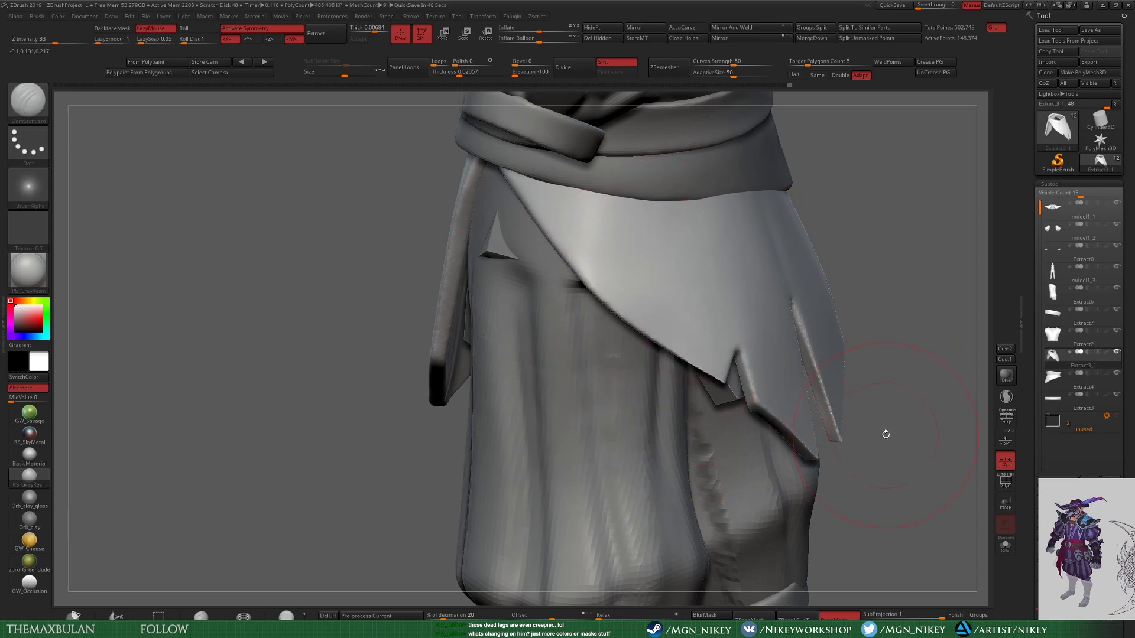
drag(885, 434, 921, 421)
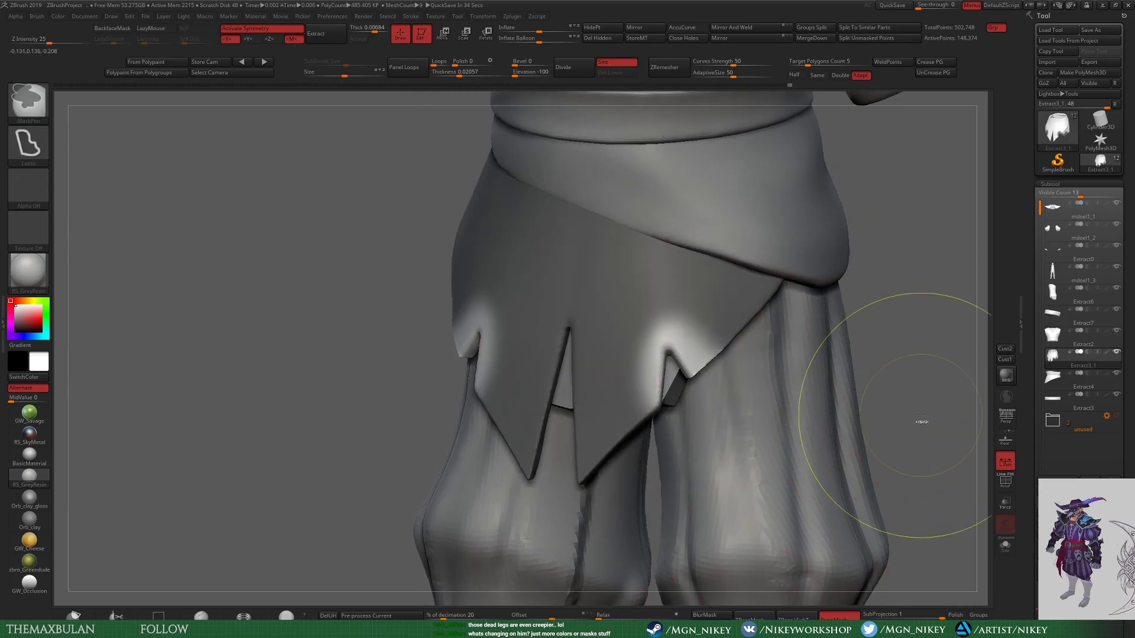
key(w)
drag(630, 371, 714, 307)
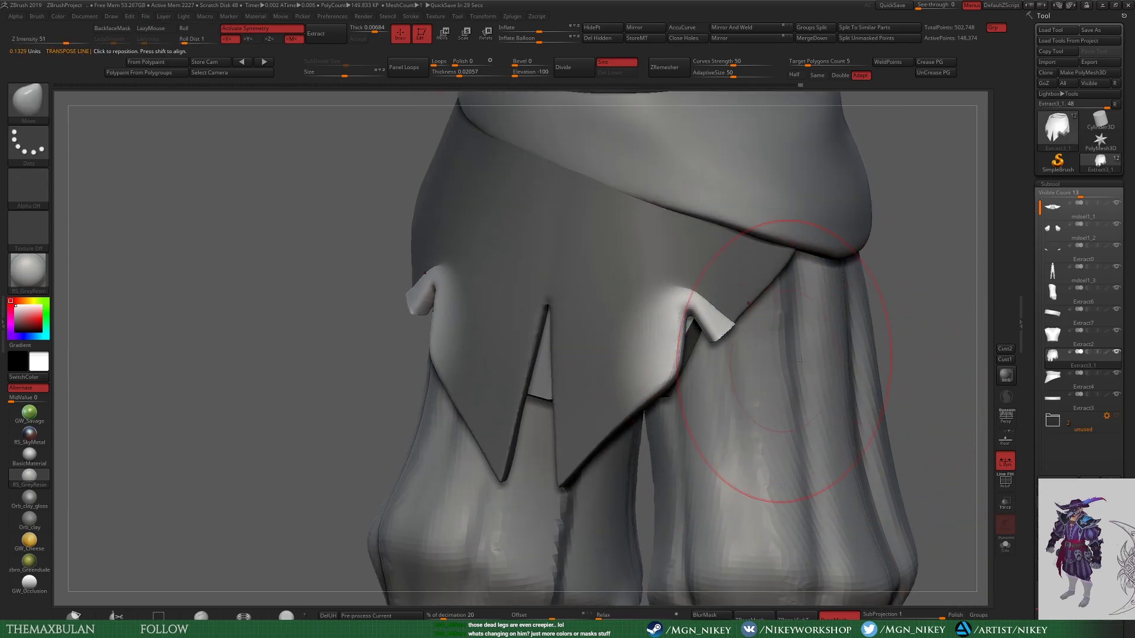
Step: Pull the flap's hem notches into sharp pointed tabs with a centre split
mouse_move(801, 361)
mouse_down()
mouse_move(669, 319)
mouse_move(927, 272)
mouse_move(712, 267)
mouse_up()
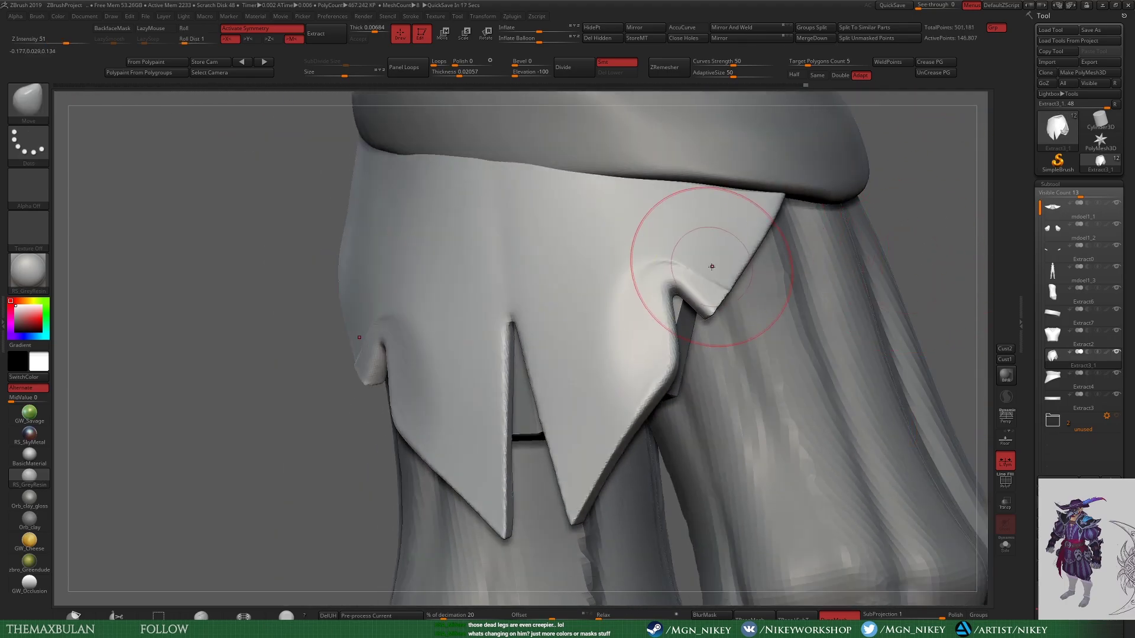
mouse_move(627, 386)
mouse_down()
mouse_move(912, 278)
mouse_move(699, 312)
mouse_move(722, 297)
mouse_up()
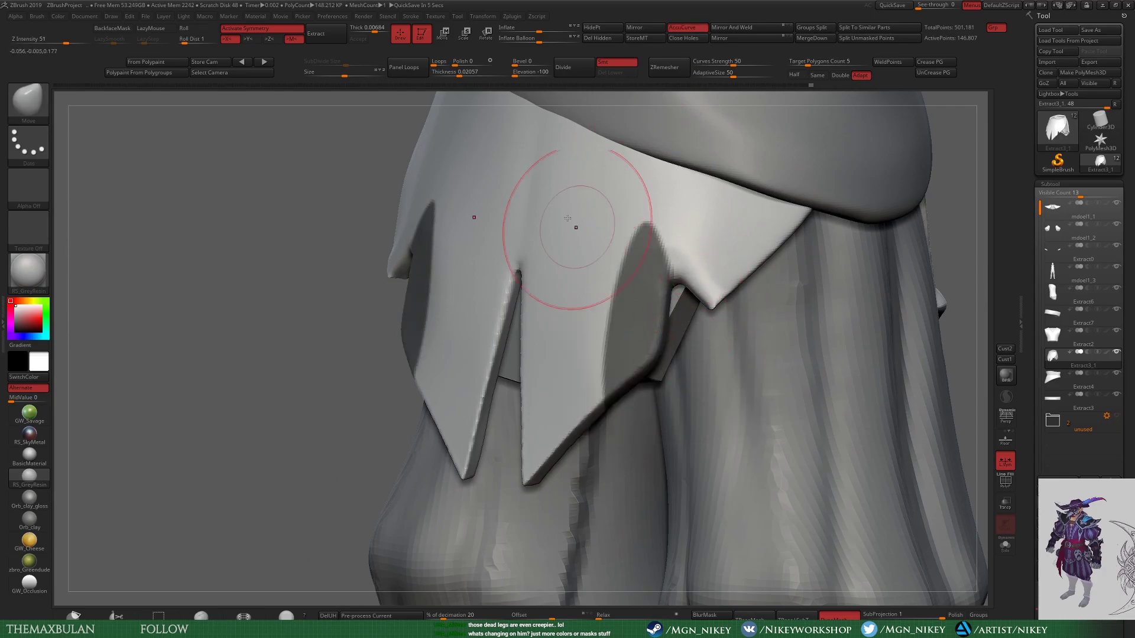
mouse_move(687, 273)
mouse_down()
mouse_move(656, 288)
mouse_move(854, 361)
mouse_move(874, 240)
mouse_move(603, 343)
mouse_up()
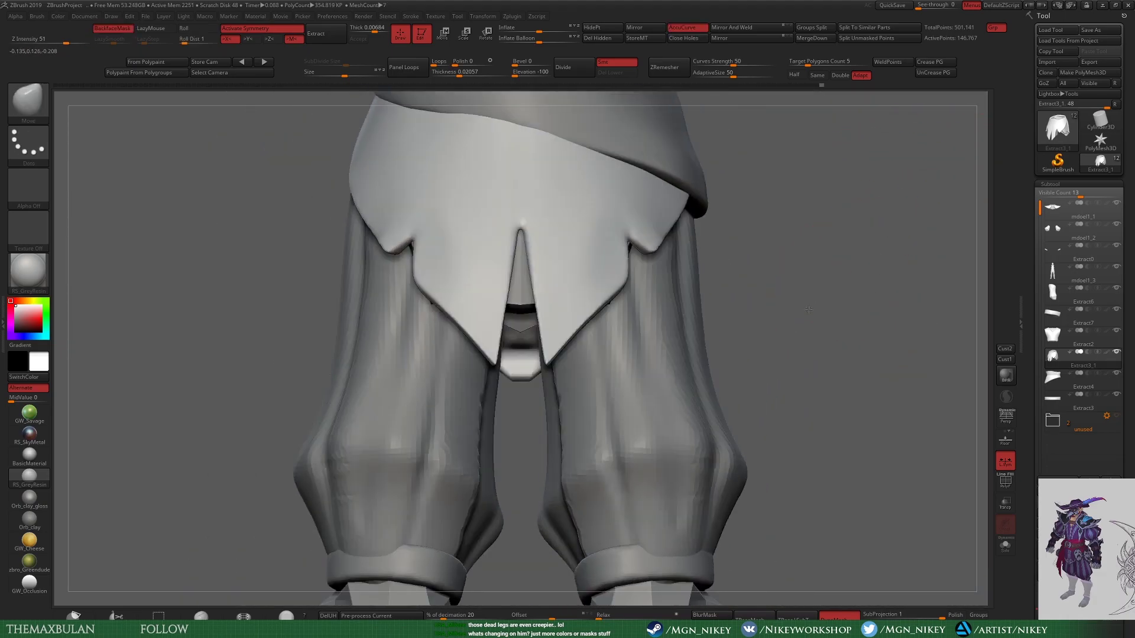
key(b)
key(d)
key(s)
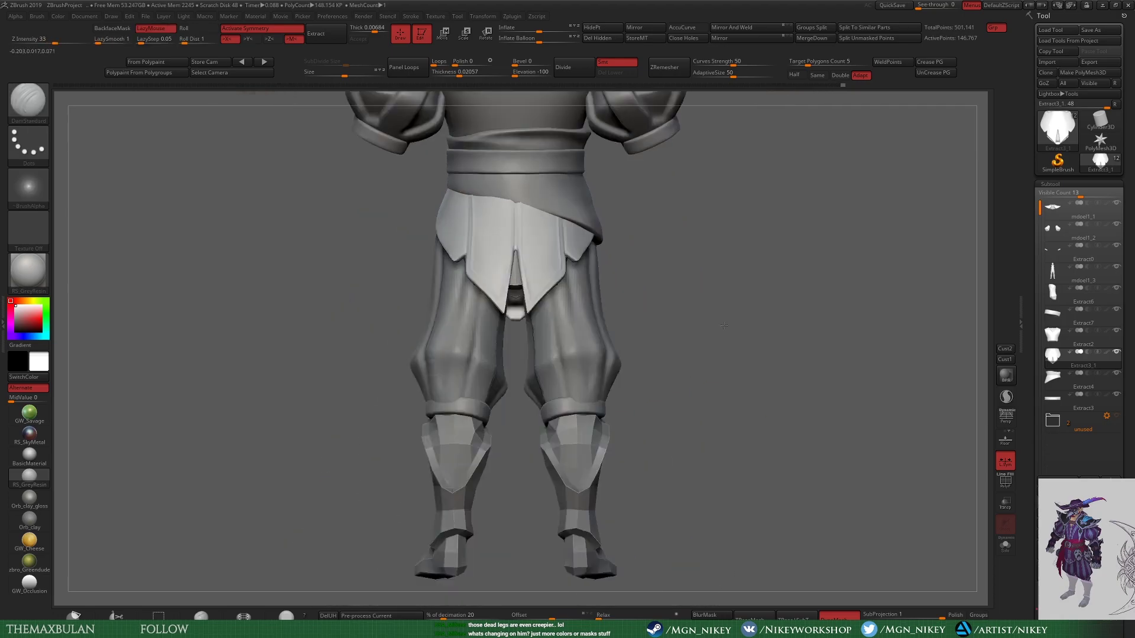
Step: Carve border lines along the skirt edges and inspect the skirt from both sides
ctrl+right_drag(513, 197, 979, 236)
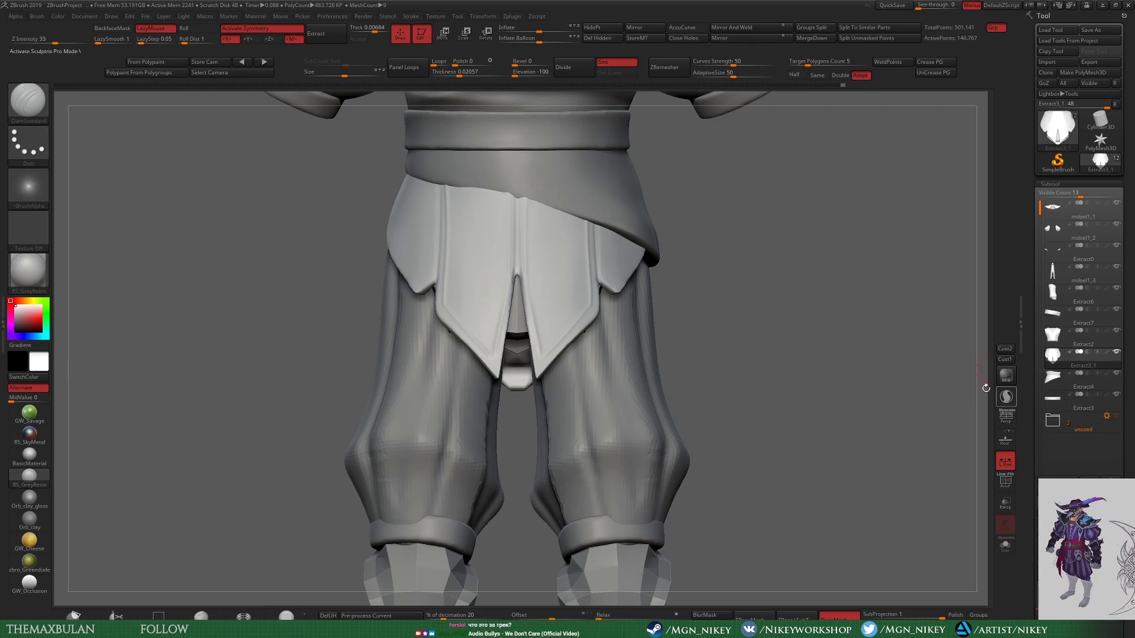
mouse_move(749, 332)
ctrl+right_down()
mouse_move(837, 367)
mouse_move(682, 367)
ctrl+right_up()
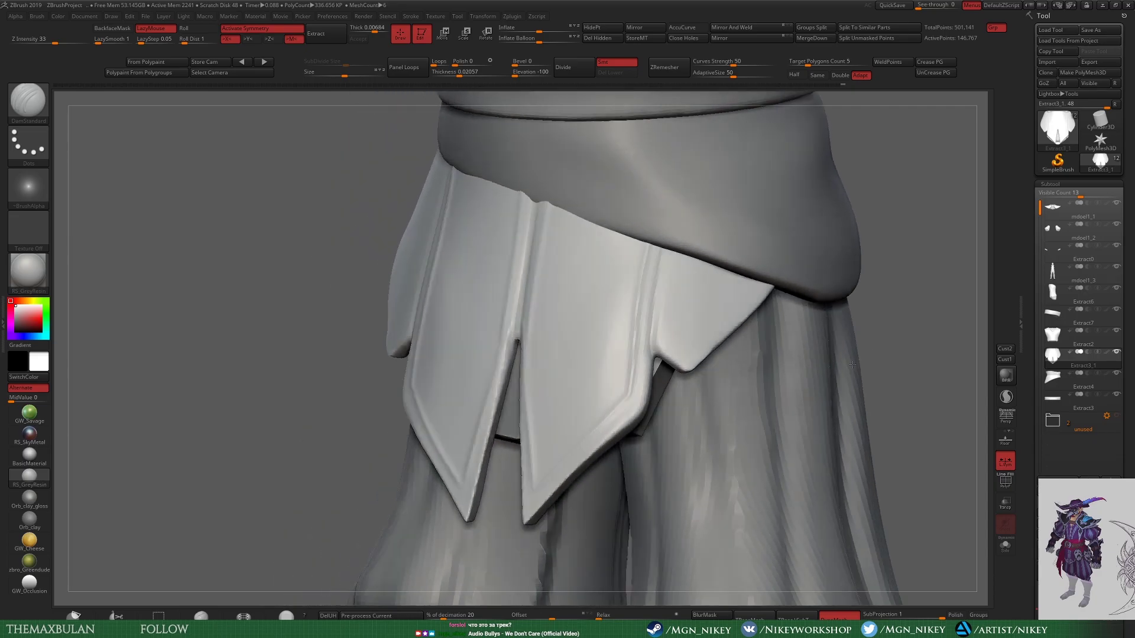
right_drag(968, 212, 539, 253)
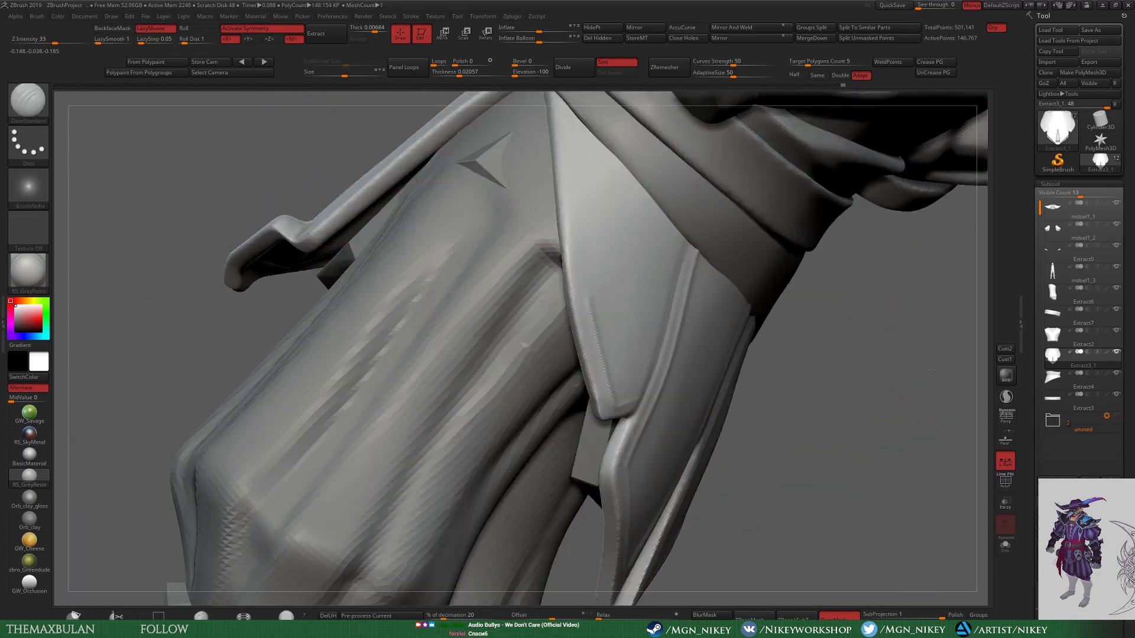
right_drag(680, 471, 501, 192)
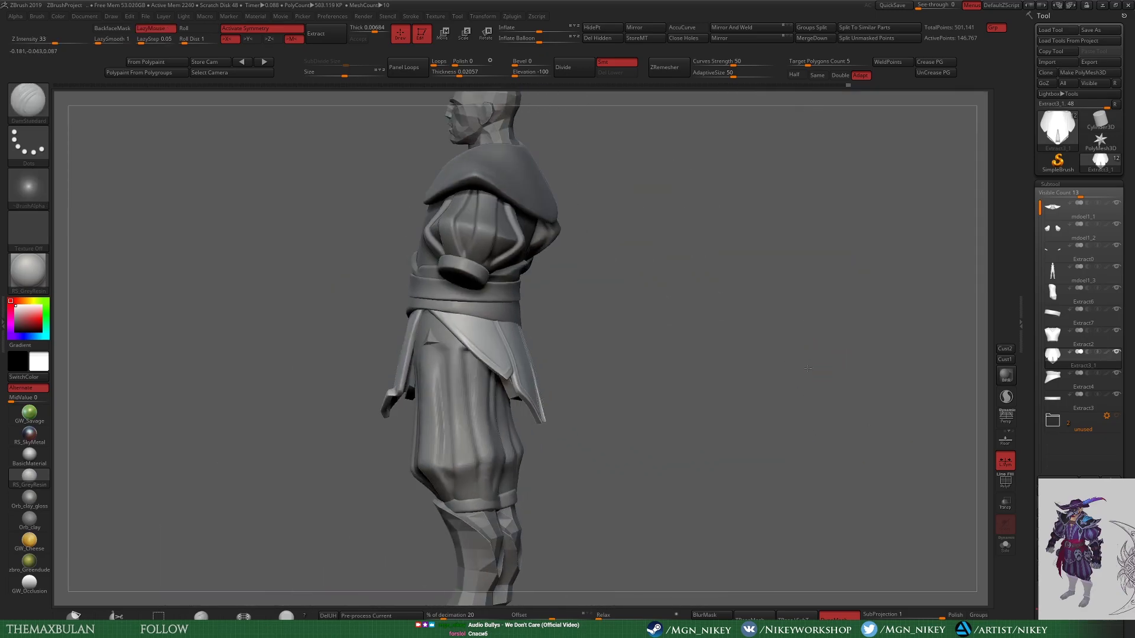
key(alt+Tab)
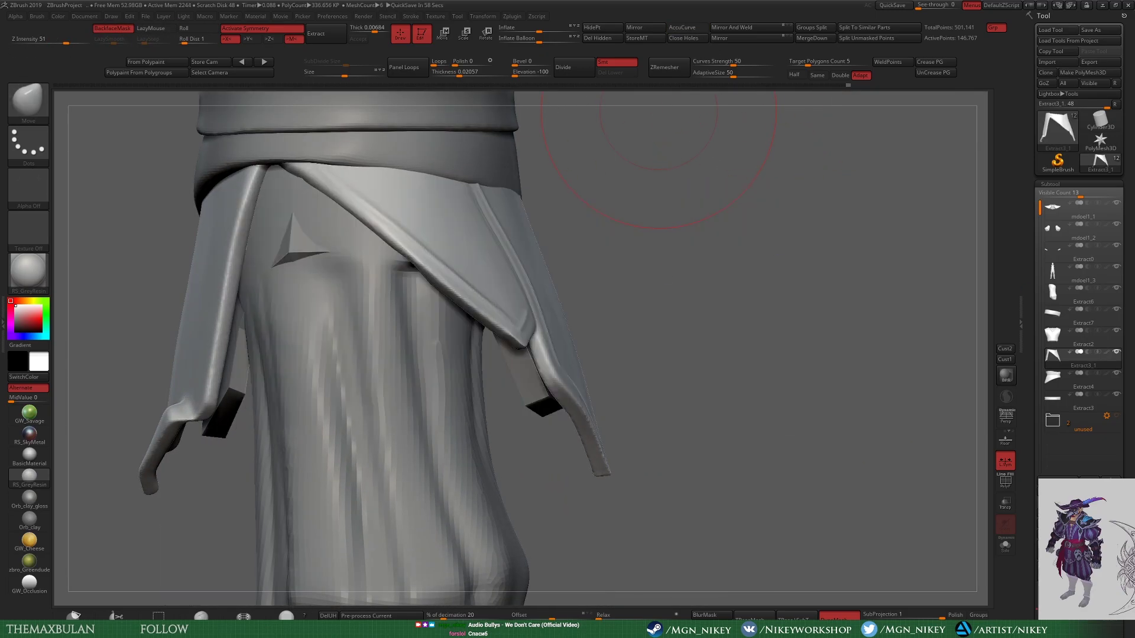
alt+right_drag(968, 420, 940, 195)
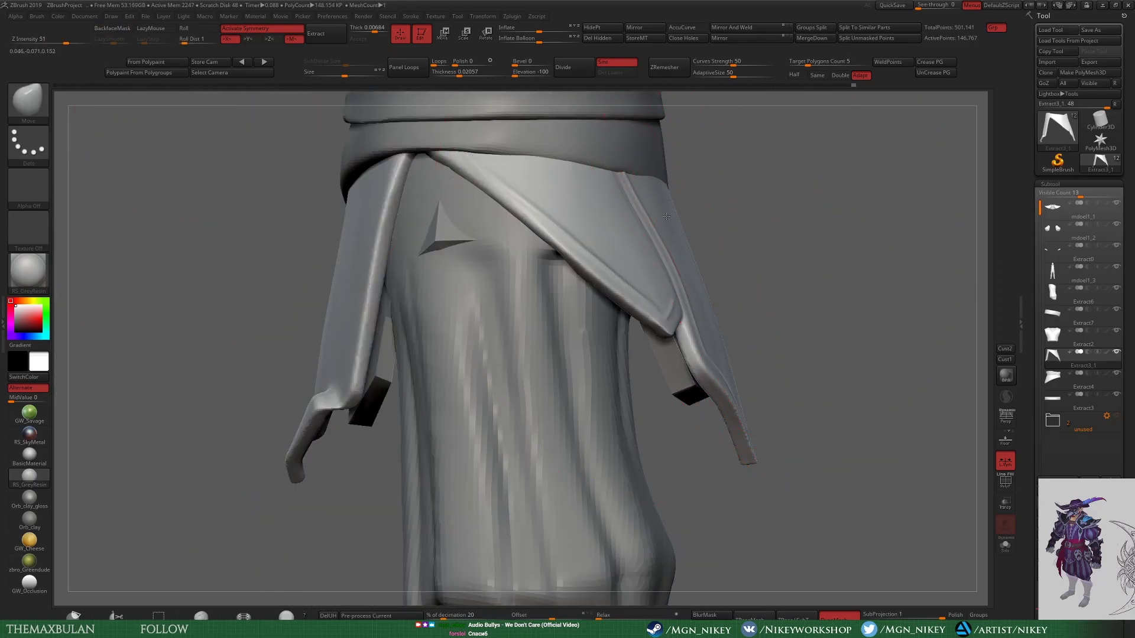
right_drag(666, 216, 660, 355)
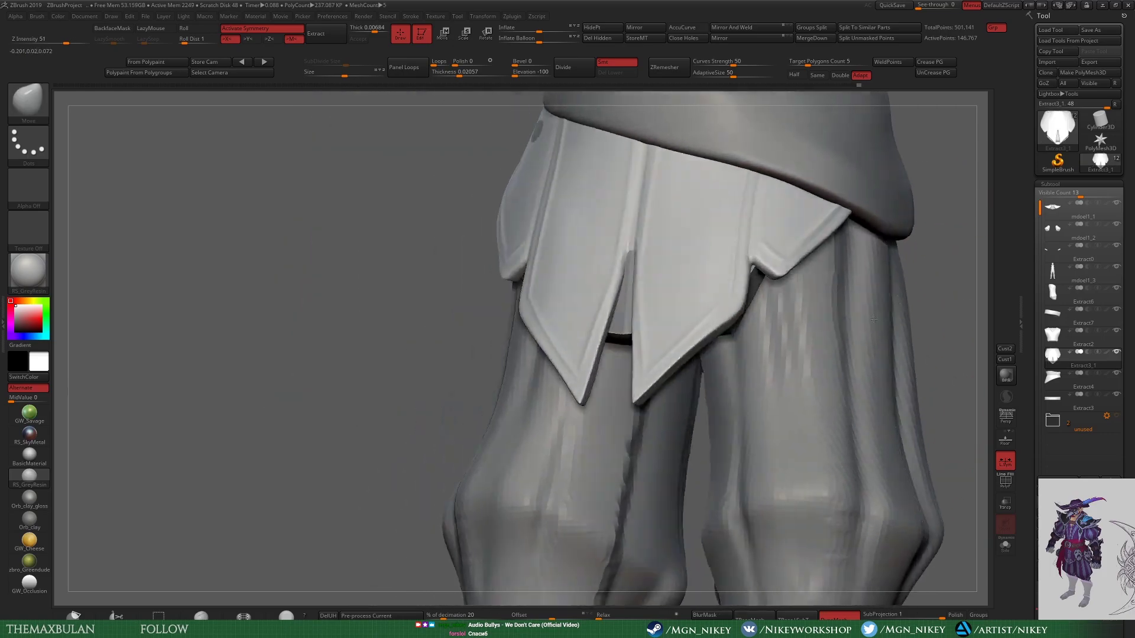
mouse_move(622, 252)
right_down()
mouse_move(620, 343)
mouse_move(708, 288)
mouse_move(711, 277)
mouse_move(473, 308)
right_up()
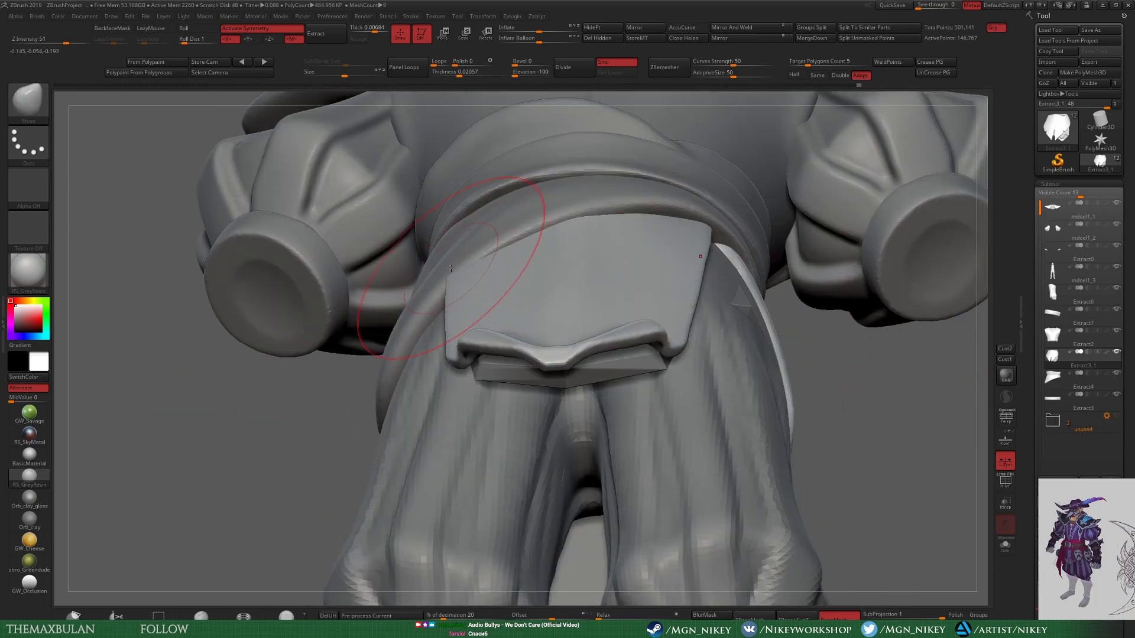
Step: Select the front belt flap piece and bring it into a front view
alt+click(473, 307)
mouse_move(252, 462)
right_down()
mouse_move(461, 217)
mouse_move(620, 320)
mouse_move(673, 248)
right_up()
alt+click(620, 319)
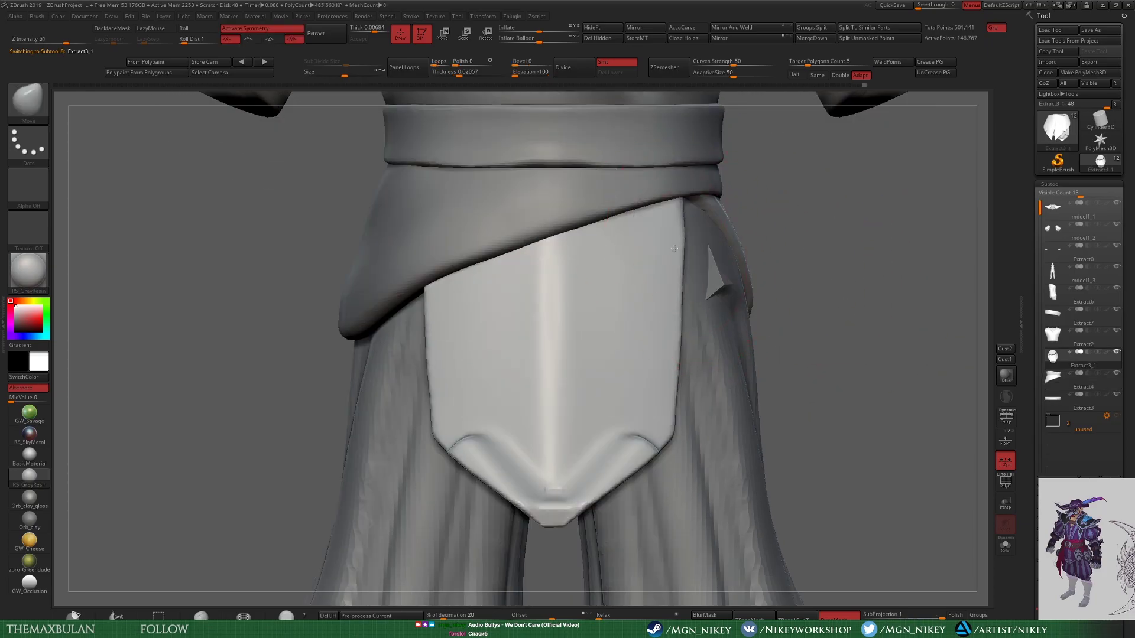
key(space)
mouse_move(672, 195)
right_down()
mouse_move(812, 261)
mouse_move(840, 445)
mouse_move(576, 354)
right_up()
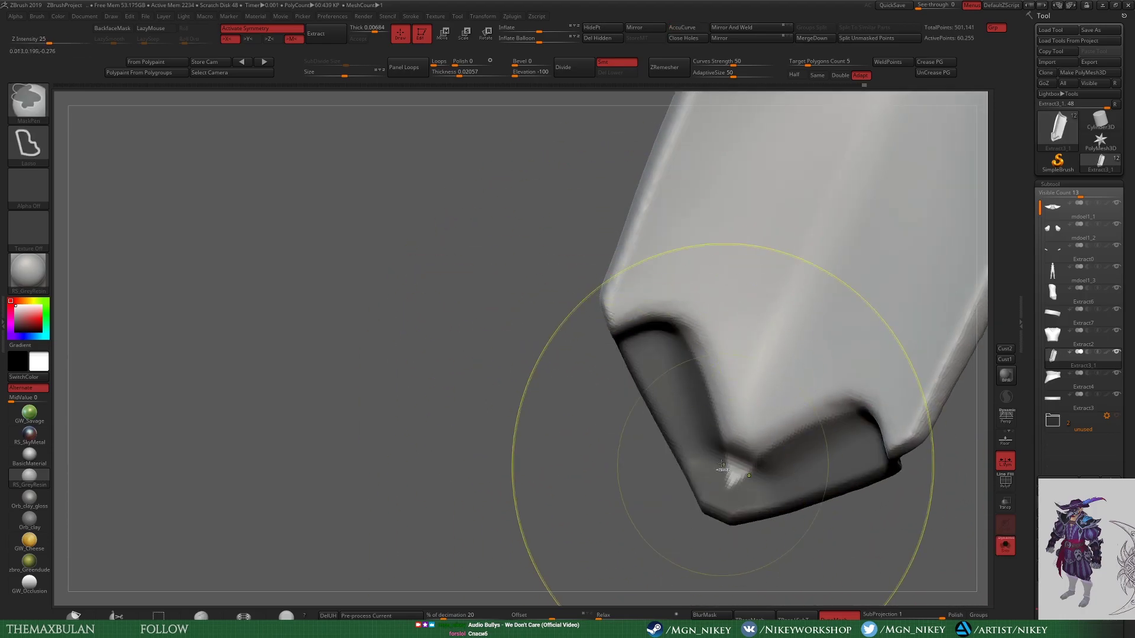
right_drag(727, 555, 752, 415)
key(w)
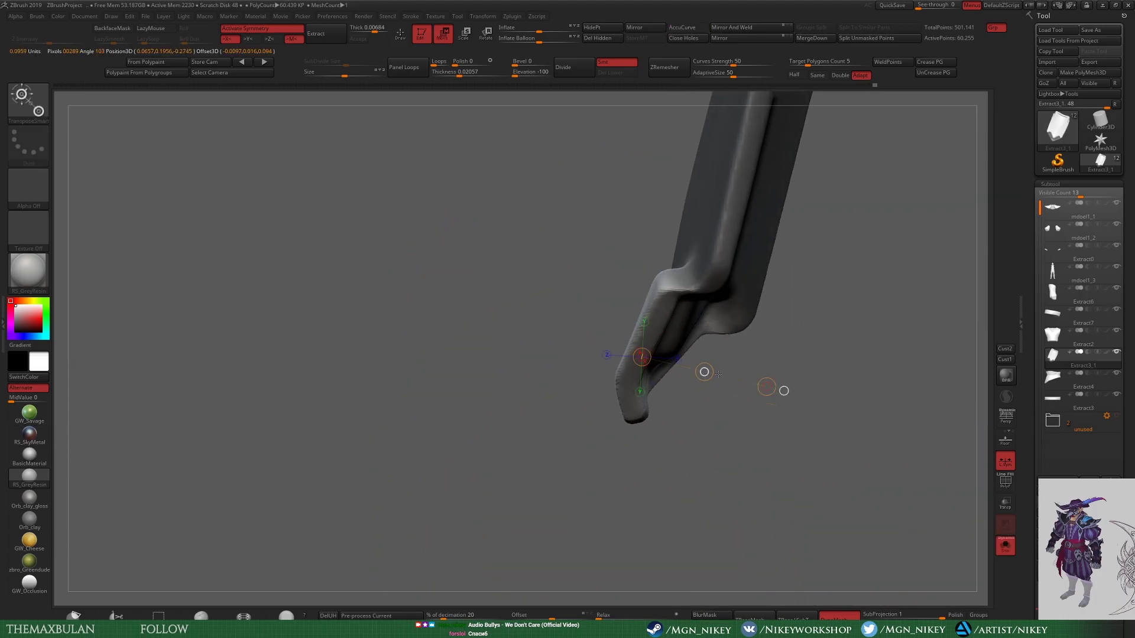
shift+right_drag(717, 374, 760, 413)
Step: Polish the V-shaped crease on the front flap smooth with hPolish
key(q)
key(b)
key(h)
key(p)
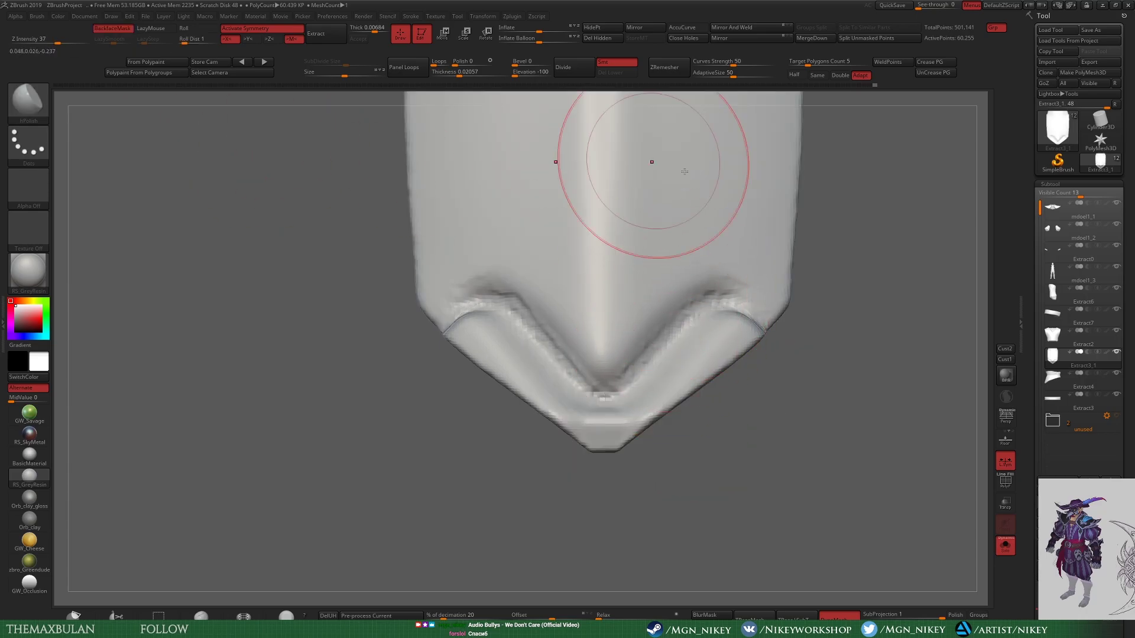
mouse_move(467, 308)
mouse_down()
mouse_move(591, 331)
mouse_move(580, 354)
mouse_up()
mouse_move(502, 320)
alt+right_down()
mouse_move(728, 319)
mouse_move(814, 449)
mouse_move(760, 431)
mouse_move(887, 451)
mouse_move(952, 388)
alt+right_up()
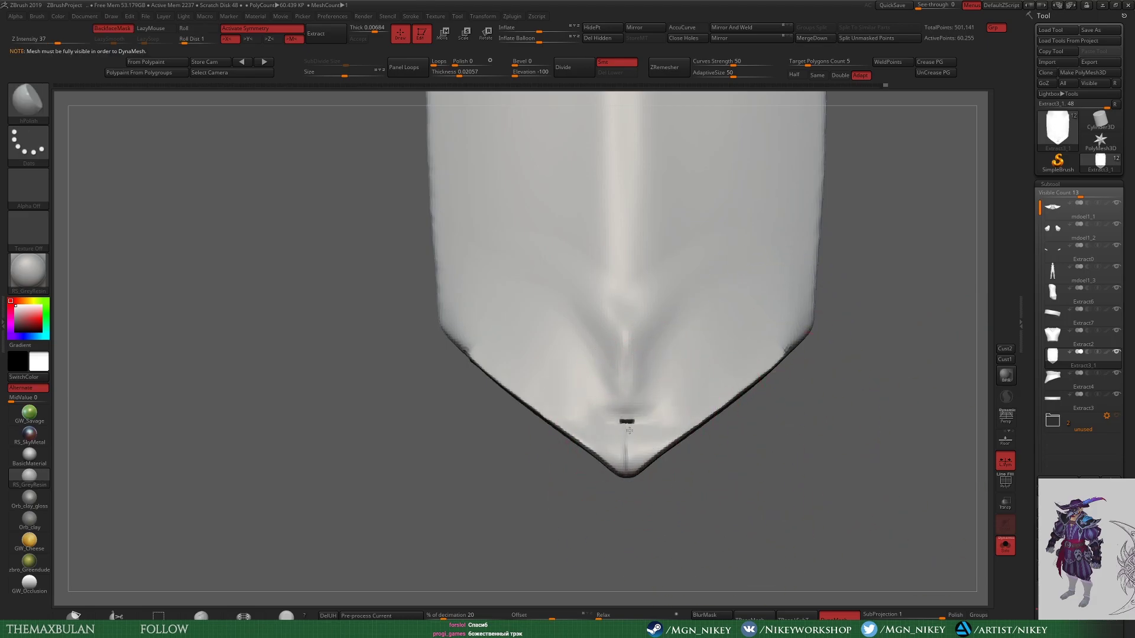
mouse_move(629, 430)
right_down()
mouse_move(734, 463)
mouse_move(615, 354)
mouse_move(722, 386)
right_up()
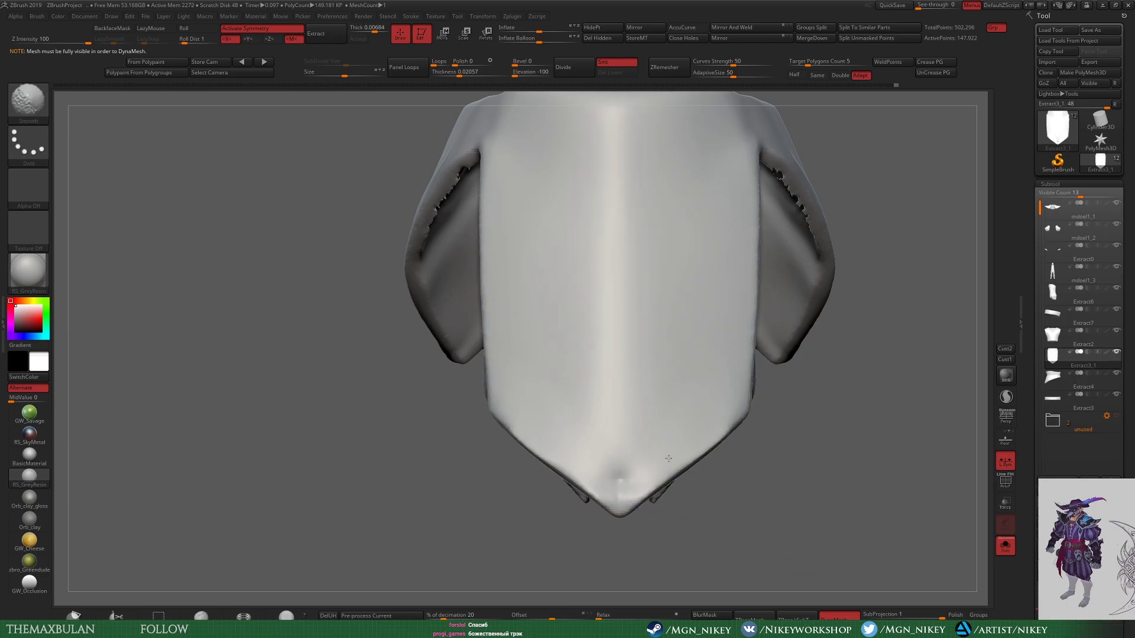
mouse_move(668, 458)
right_down()
mouse_move(608, 329)
mouse_move(620, 380)
mouse_move(798, 452)
mouse_move(754, 271)
mouse_move(641, 405)
mouse_move(675, 328)
right_up()
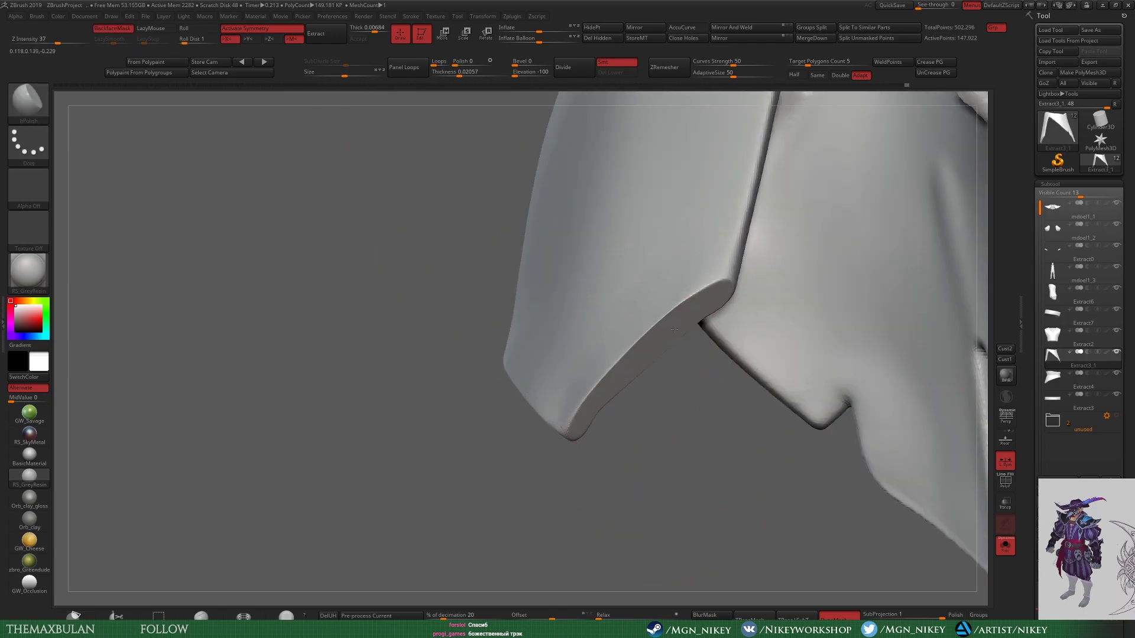
mouse_move(567, 392)
right_down()
mouse_move(684, 271)
mouse_move(562, 418)
mouse_move(615, 202)
right_up()
Step: Adjust the front flap's edges with the Move brush
key(b)
key(m)
key(v)
mouse_move(617, 383)
right_down()
mouse_move(666, 494)
mouse_move(664, 237)
right_up()
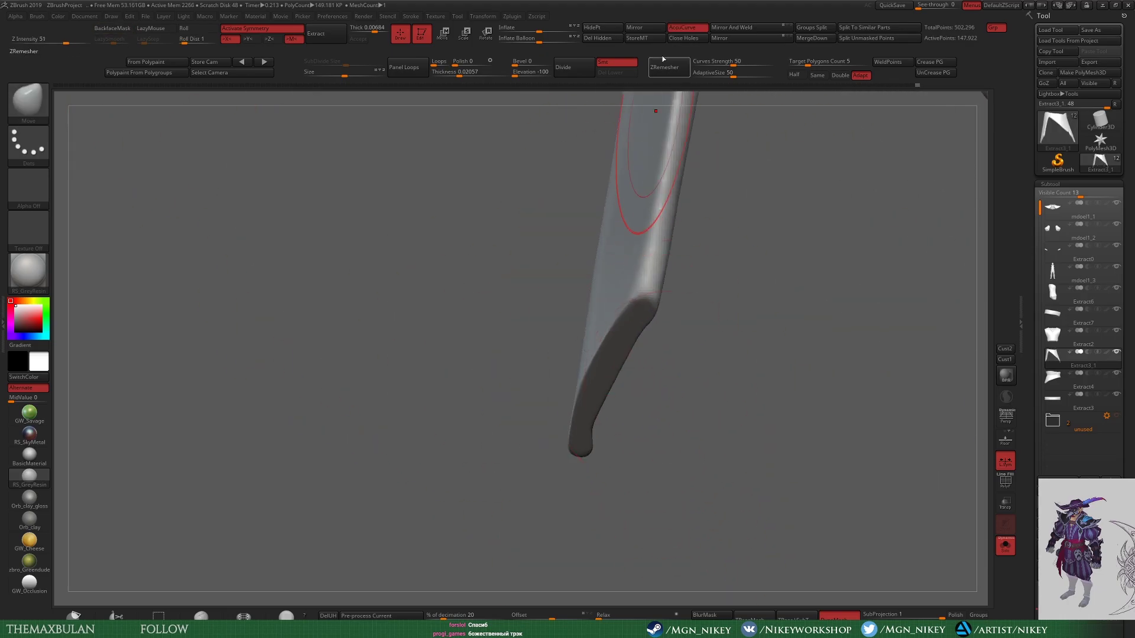
mouse_move(587, 399)
shift+right_down()
mouse_move(650, 355)
mouse_move(767, 418)
shift+right_up()
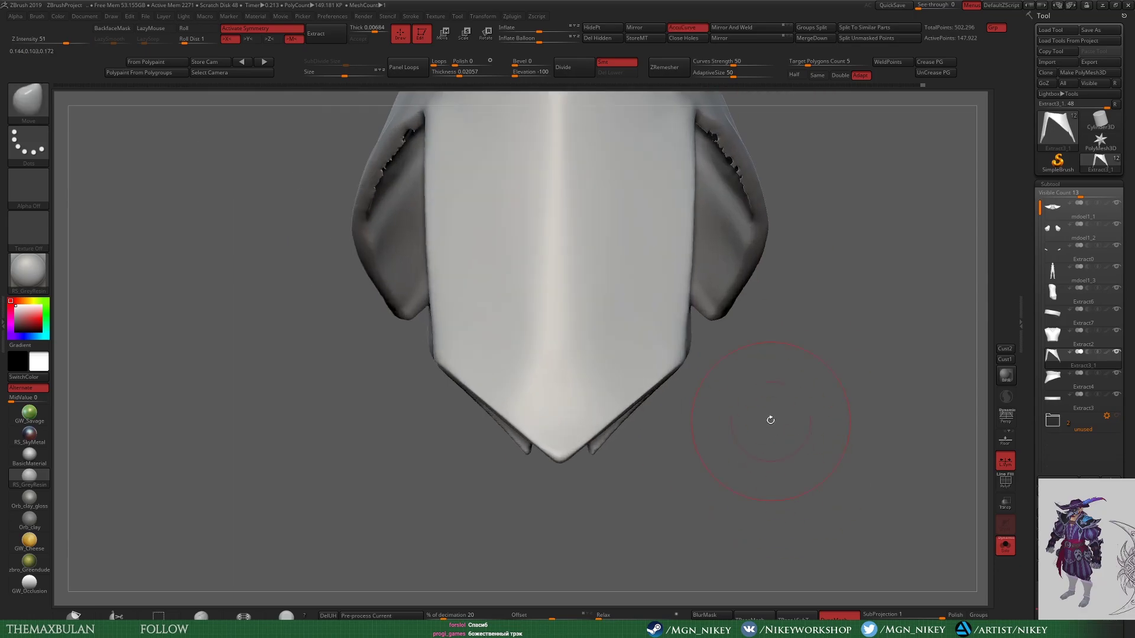
mouse_move(727, 185)
right_down()
mouse_move(725, 340)
mouse_move(854, 246)
mouse_move(833, 243)
mouse_move(714, 360)
right_up()
key(b)
key(d)
key(s)
key(b)
key(m)
key(v)
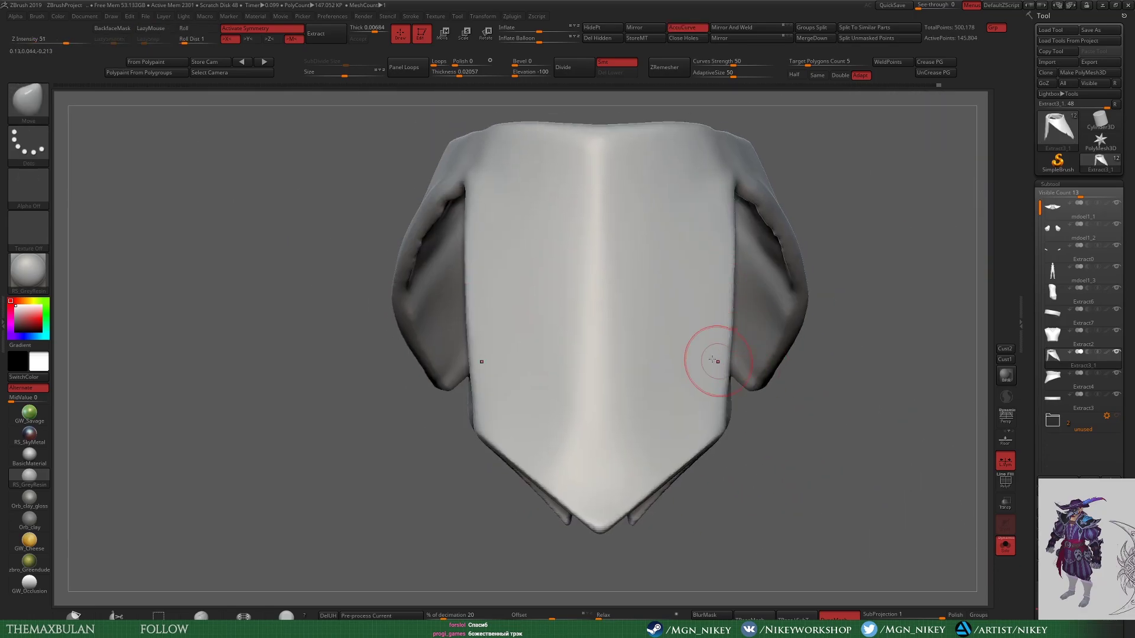
Step: Clip the centre panel's sides straight, then restore the side flaps and frame the mesh
right_drag(733, 280, 738, 248)
ctrl+shift+click(733, 236)
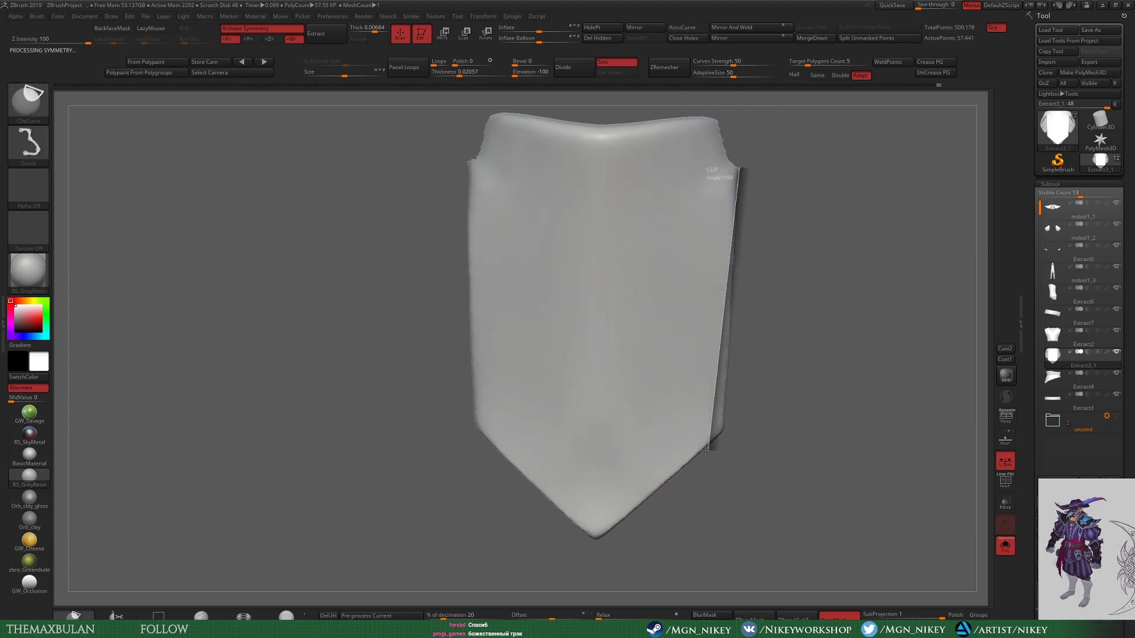
ctrl+shift+drag(706, 449, 710, 453)
ctrl+shift+click(796, 446)
alt+right_drag(796, 446, 801, 363)
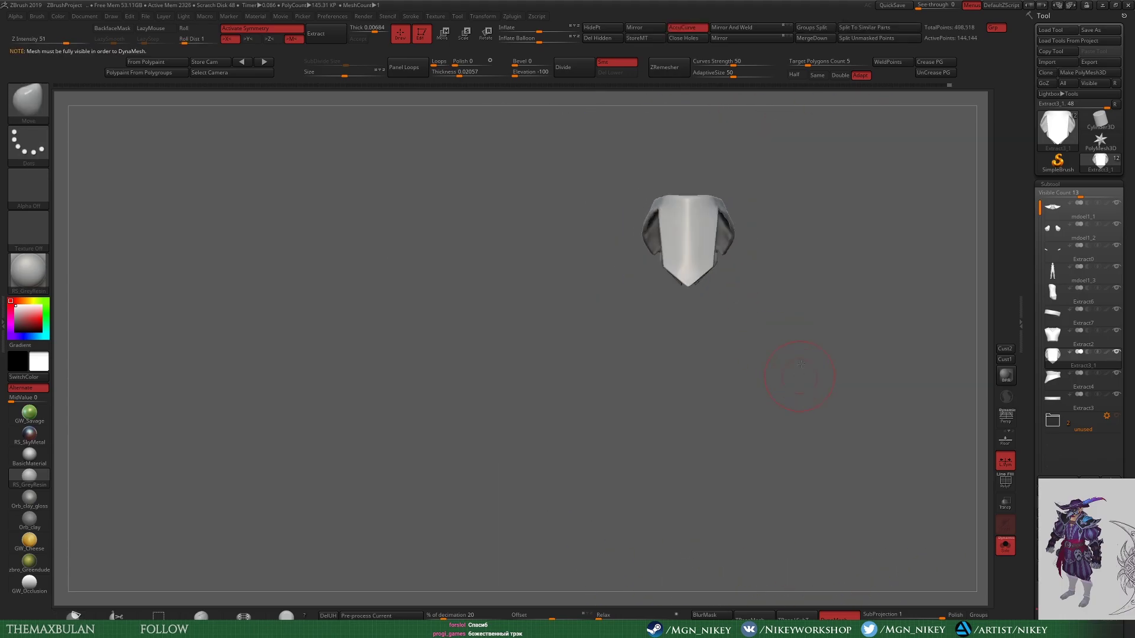
key(f)
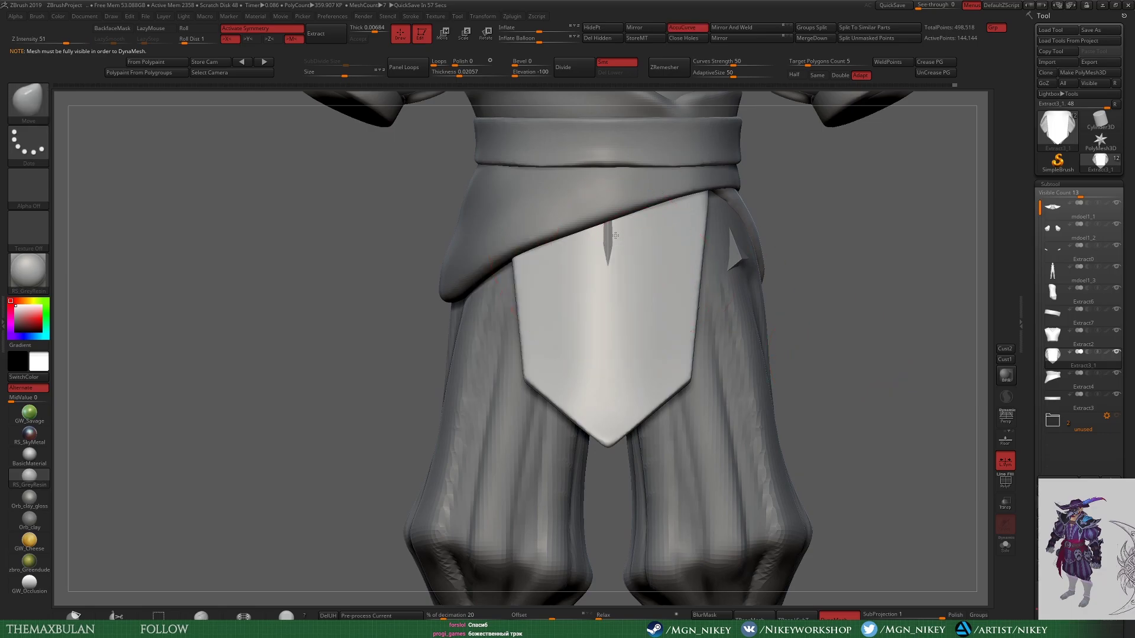
right_drag(608, 251, 627, 241)
right_drag(791, 383, 816, 368)
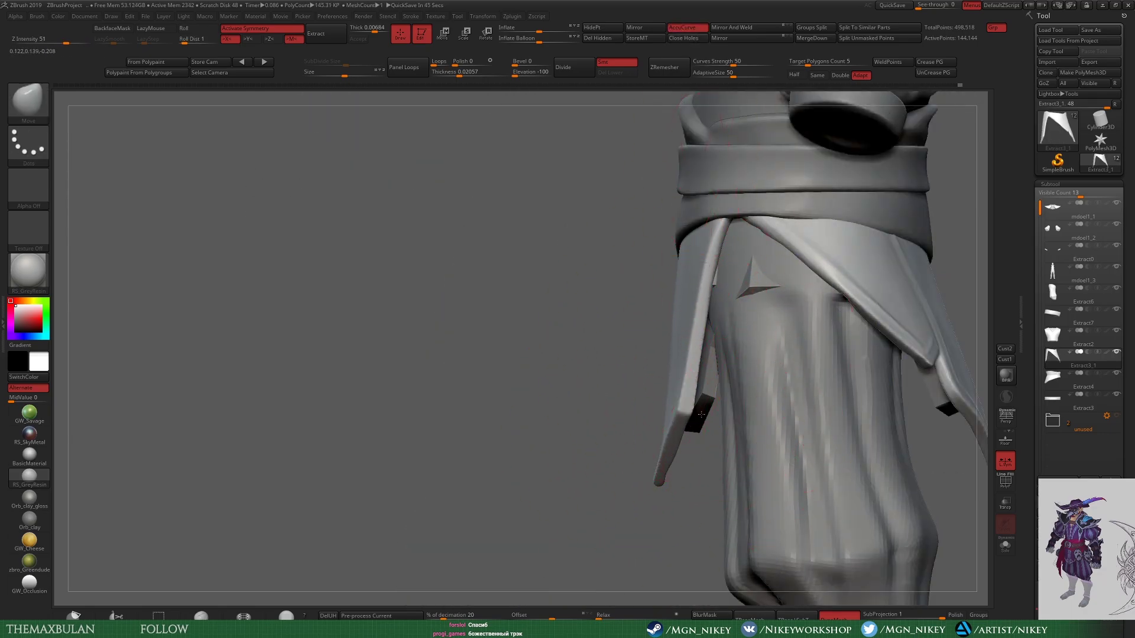
mouse_move(635, 381)
right_down()
mouse_move(627, 354)
mouse_move(735, 317)
right_up()
alt+click(734, 317)
right_drag(789, 195, 831, 344)
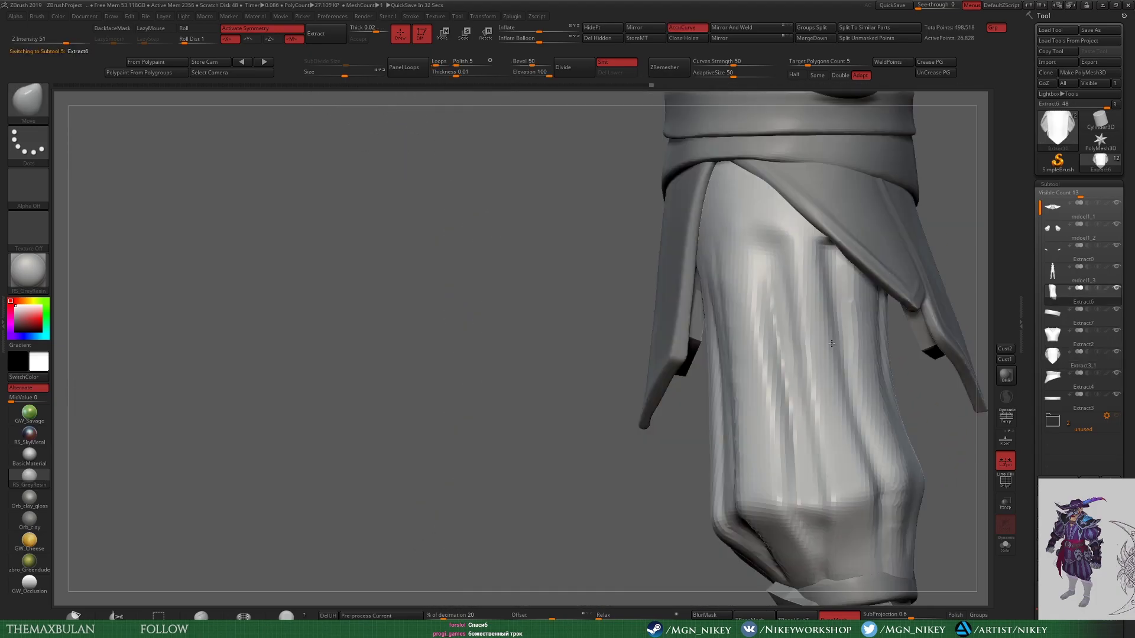
mouse_move(703, 300)
right_down()
mouse_move(884, 352)
mouse_move(858, 318)
mouse_move(735, 317)
mouse_move(679, 299)
mouse_move(717, 420)
right_up()
mouse_move(806, 423)
alt+right_down()
mouse_move(805, 378)
mouse_move(899, 381)
alt+right_up()
alt+click(656, 429)
click(1006, 545)
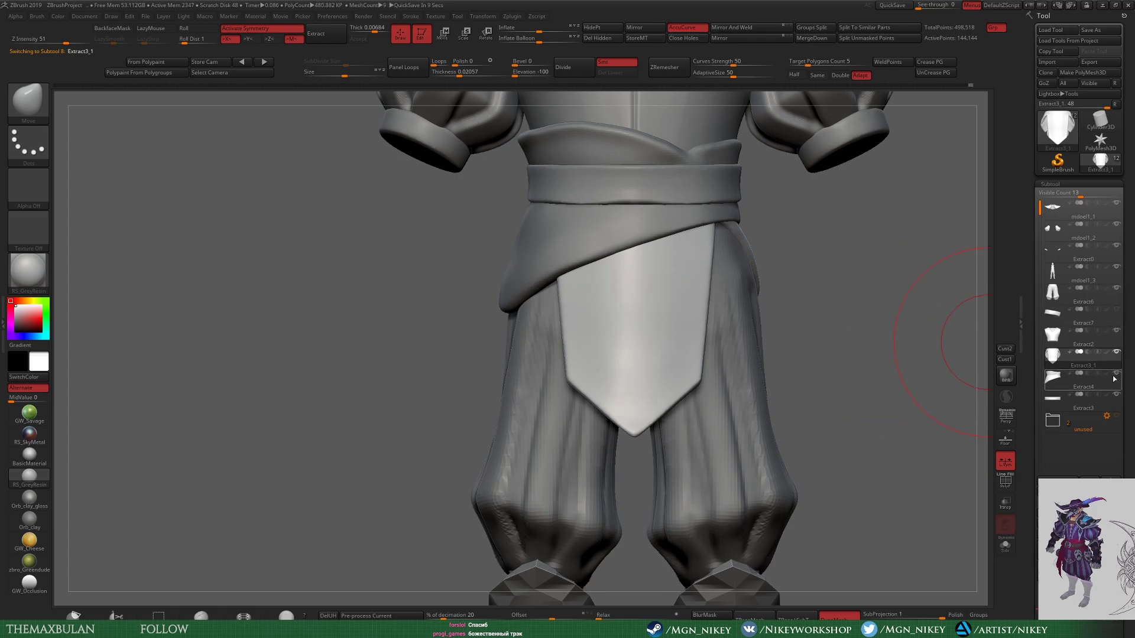
Step: Try a mirrored Rope_Brush stroke down the torso front
key(space)
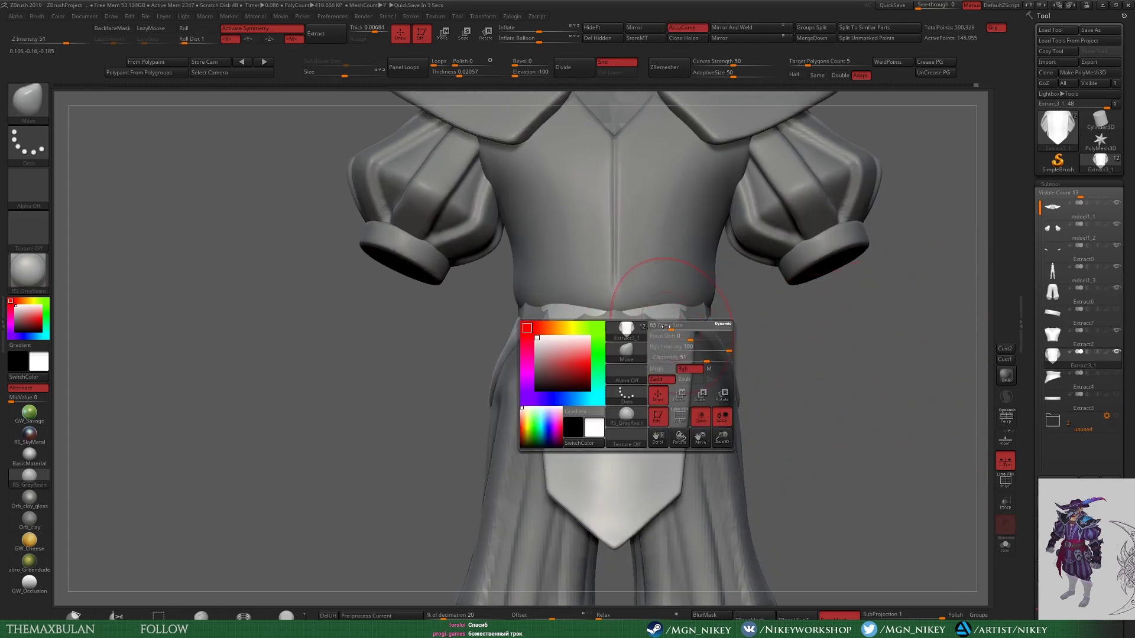
key(b)
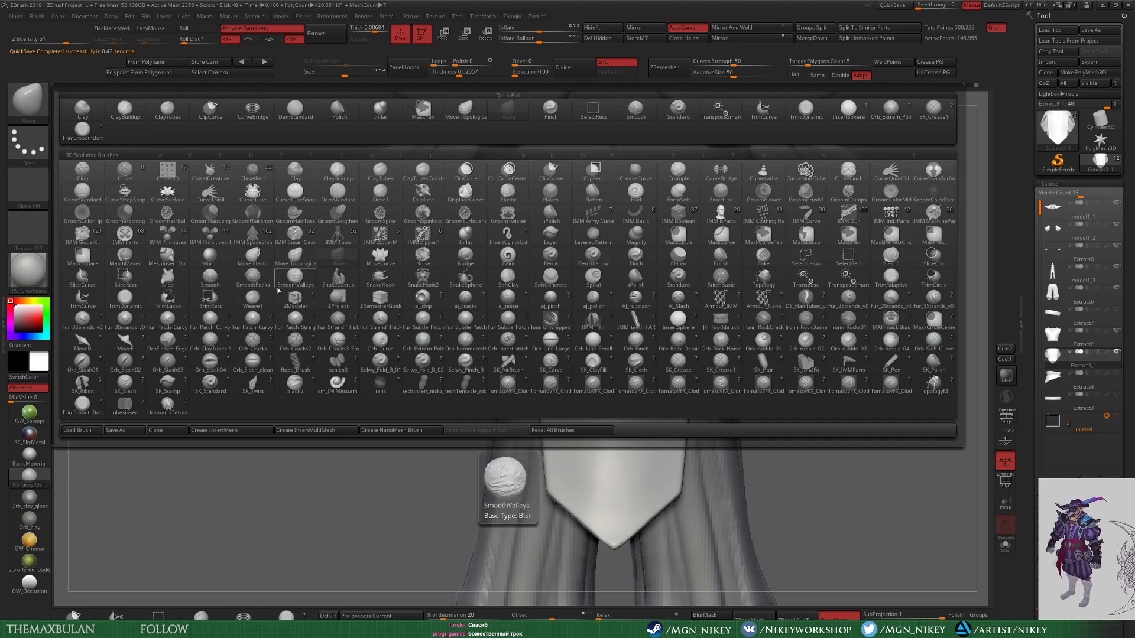
click(294, 362)
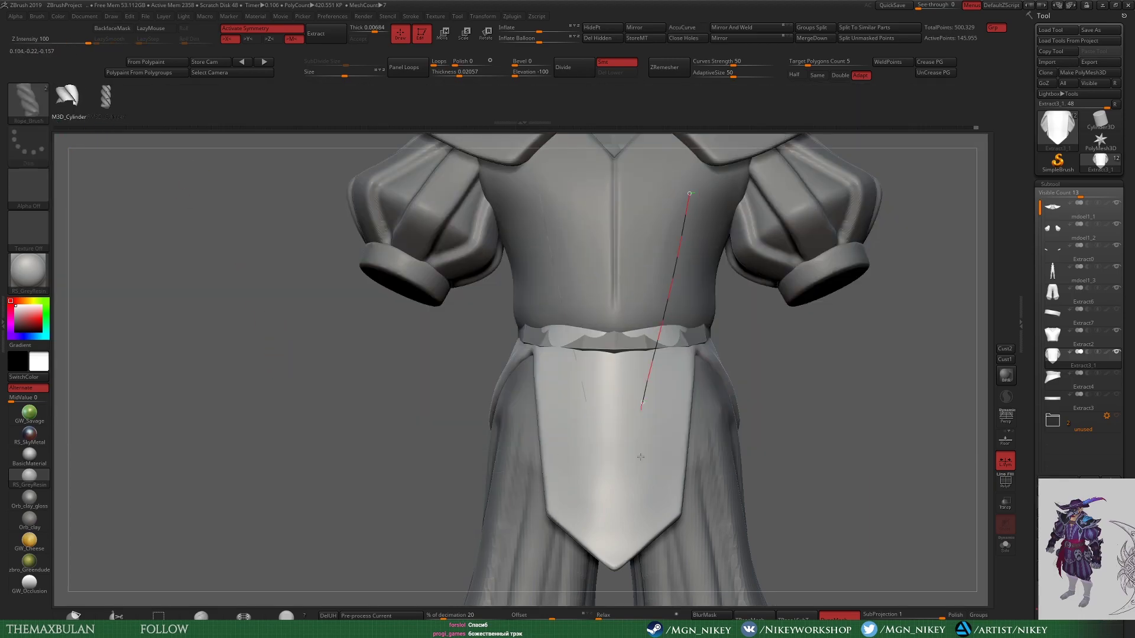
drag(641, 457, 643, 400)
Step: Choose the CurveTubeSnap brush and adjust its Stroke Curve Modifiers
key(b)
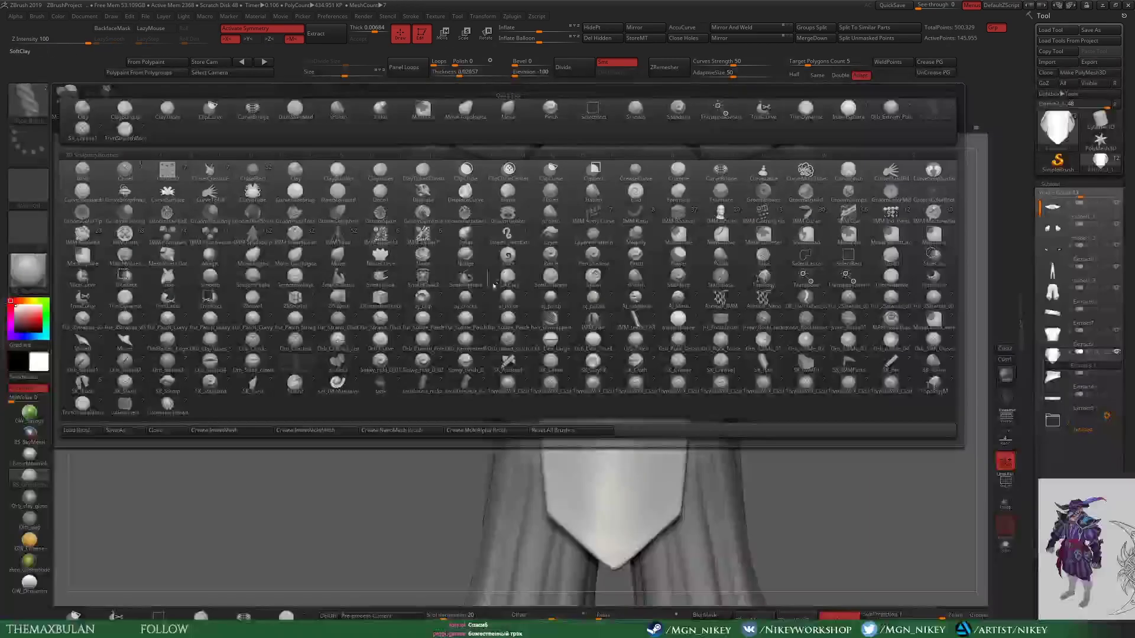
click(312, 195)
click(421, 16)
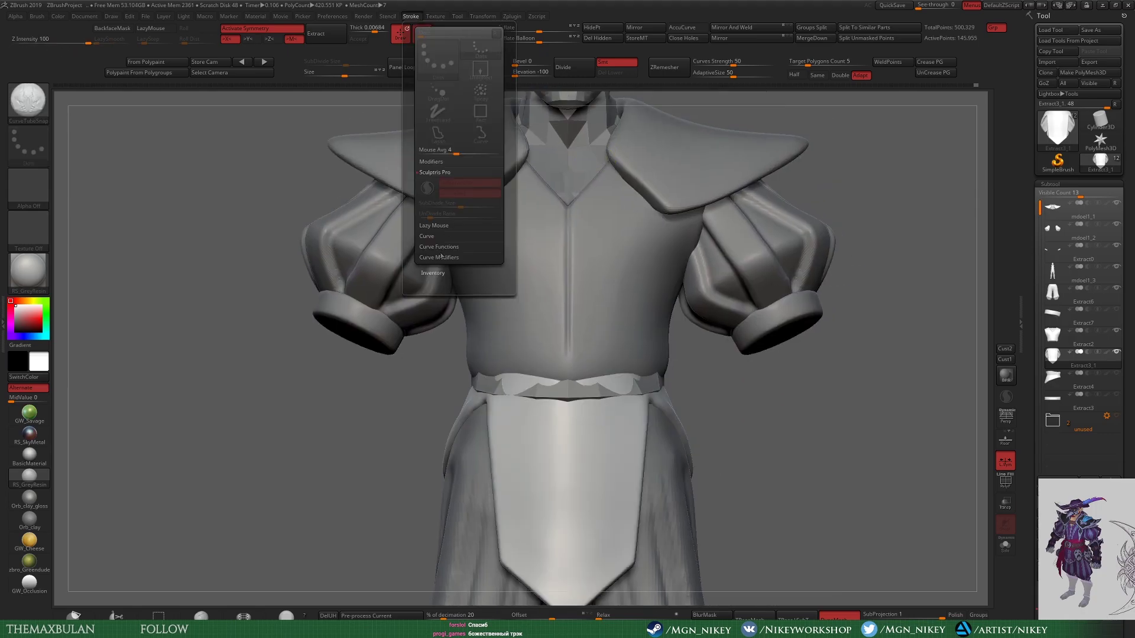
click(411, 16)
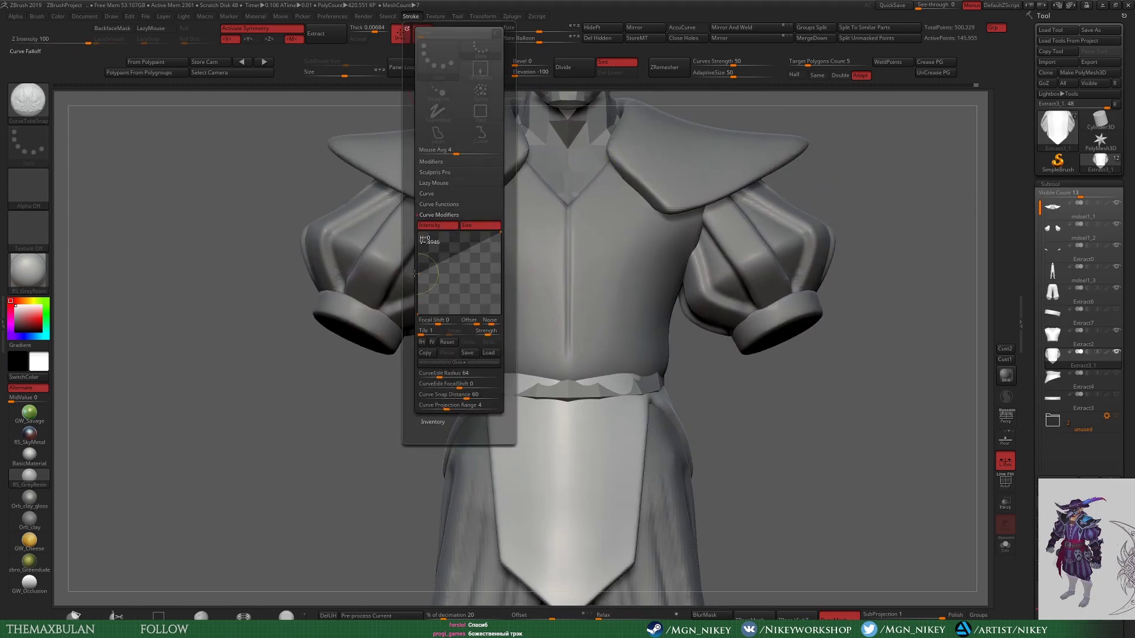
click(413, 274)
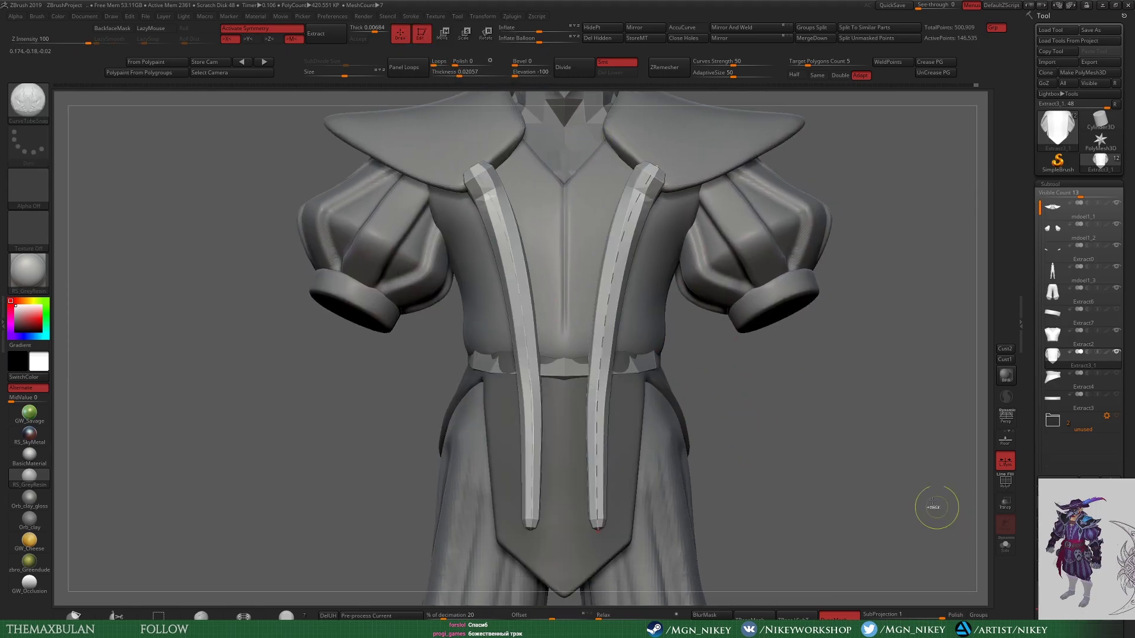
Step: Undo the trial tubes and draw a mirrored tube trim down the chest
key(ctrl+z)
alt+drag(937, 507, 861, 342)
click(411, 16)
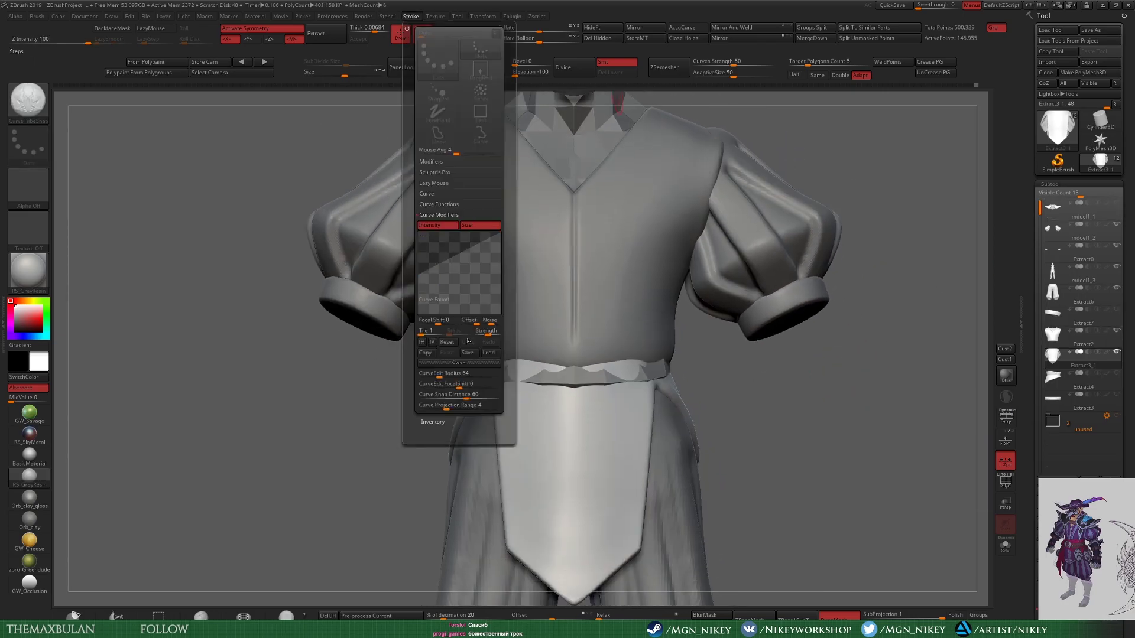
drag(672, 127, 601, 572)
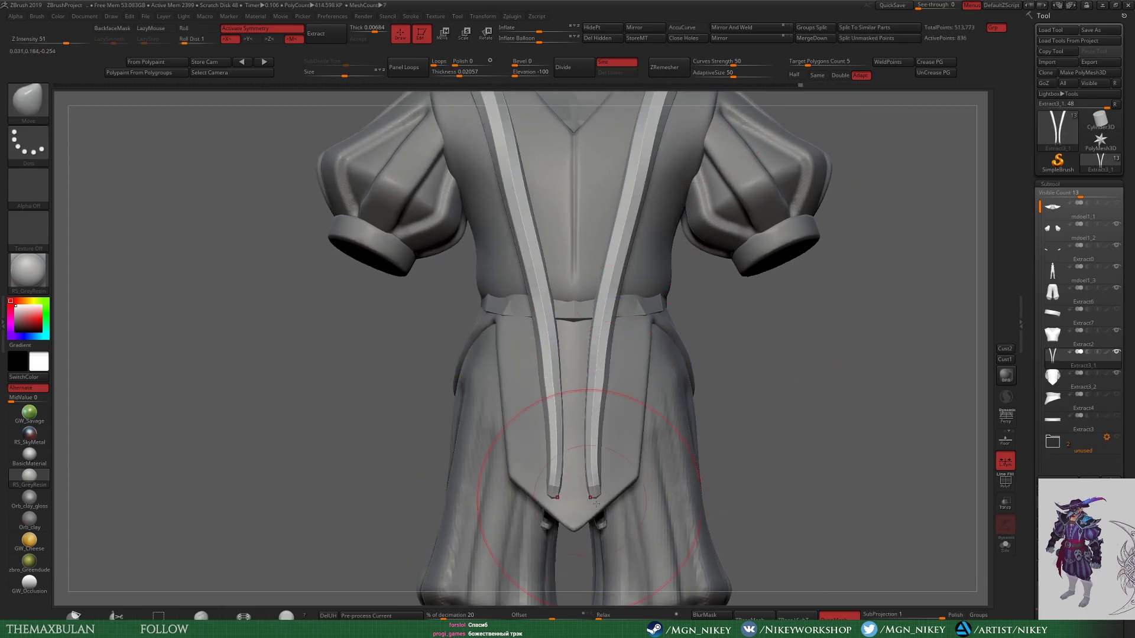
Step: Turn off accurate curve mode and nudge the right chest trim inward
mouse_move(596, 503)
right_down()
mouse_move(595, 385)
mouse_move(626, 195)
right_up()
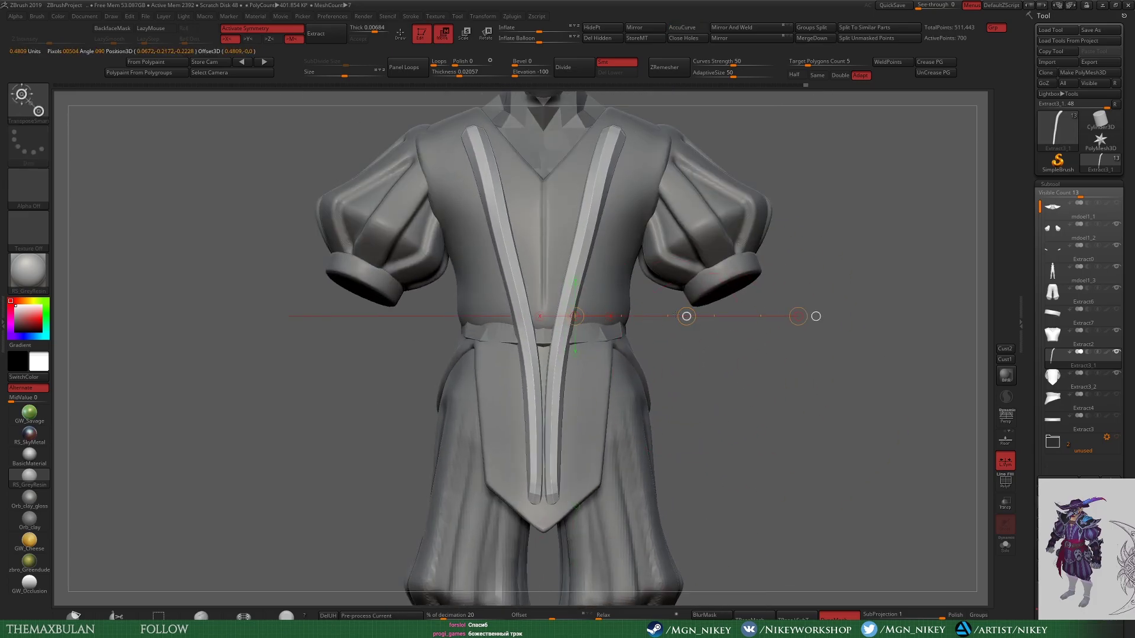
key(q)
mouse_move(769, 413)
alt+mouse_down()
mouse_move(768, 319)
mouse_move(650, 355)
mouse_move(552, 450)
alt+mouse_up()
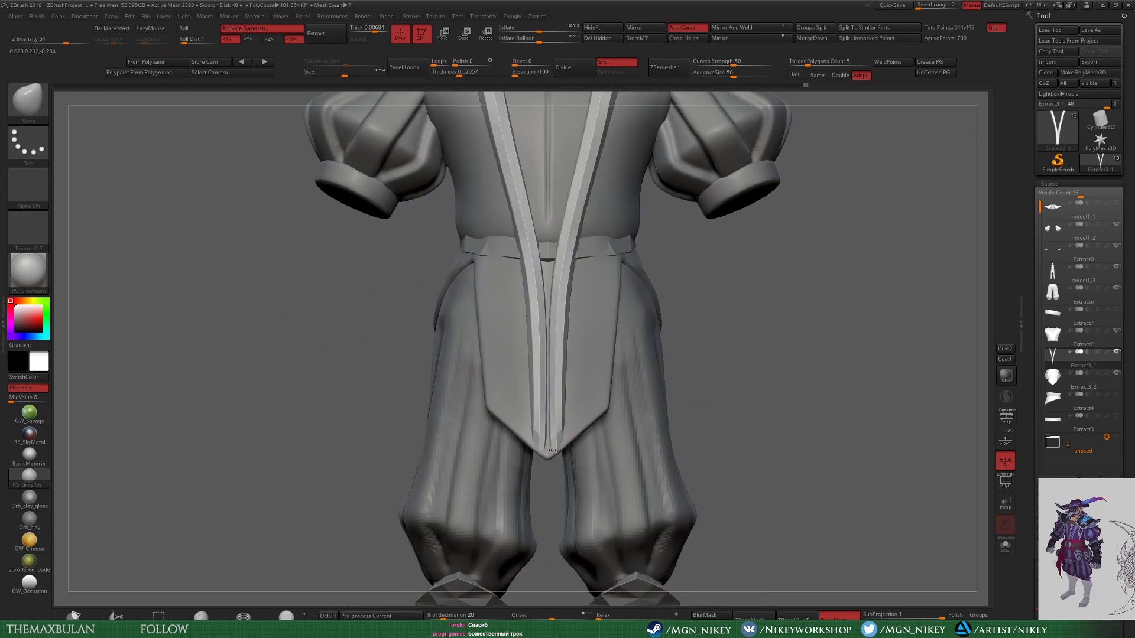
mouse_move(566, 390)
alt+mouse_down()
mouse_move(674, 426)
mouse_move(545, 354)
alt+mouse_up()
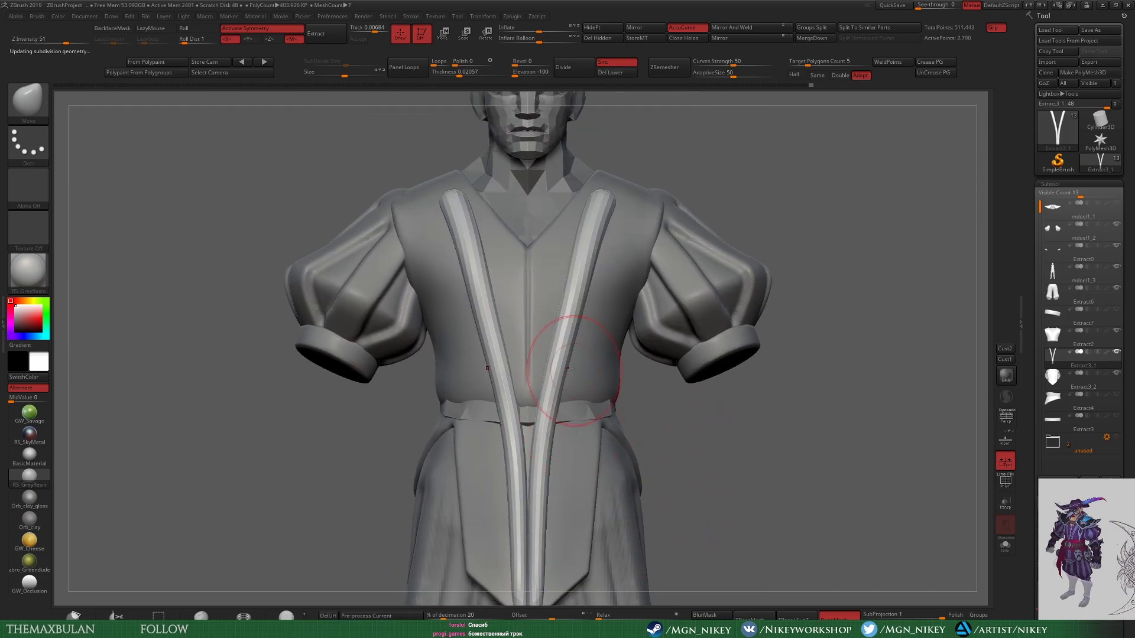
key(space)
click(686, 28)
drag(575, 319, 563, 320)
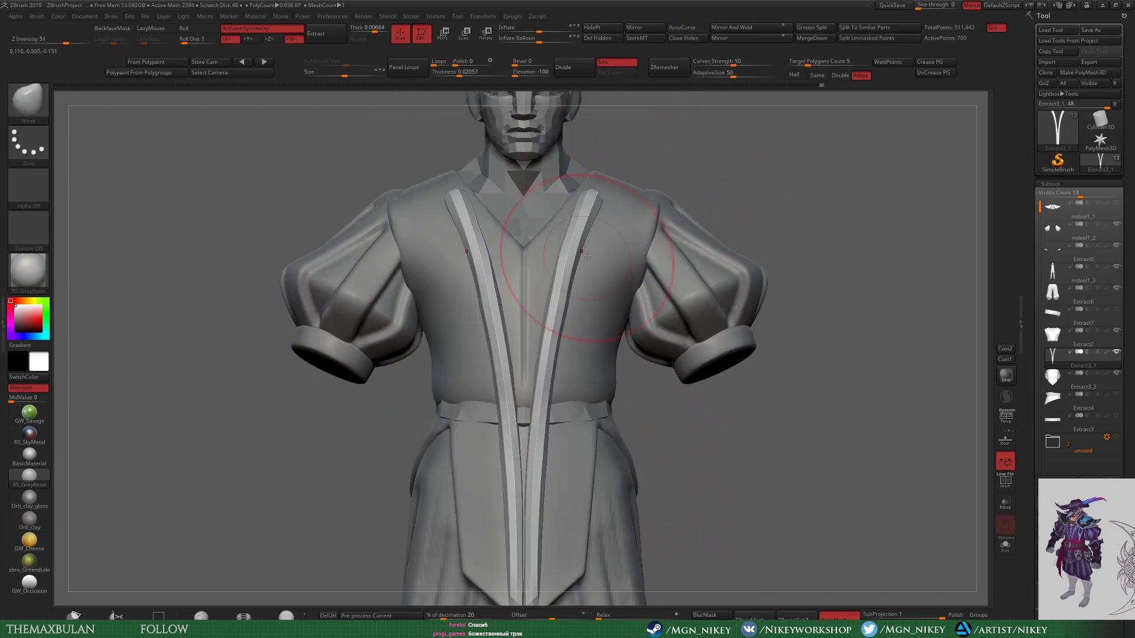
Step: Cut away the lower part of the lapel trim with a ClipCurve stroke
drag(609, 202, 639, 156)
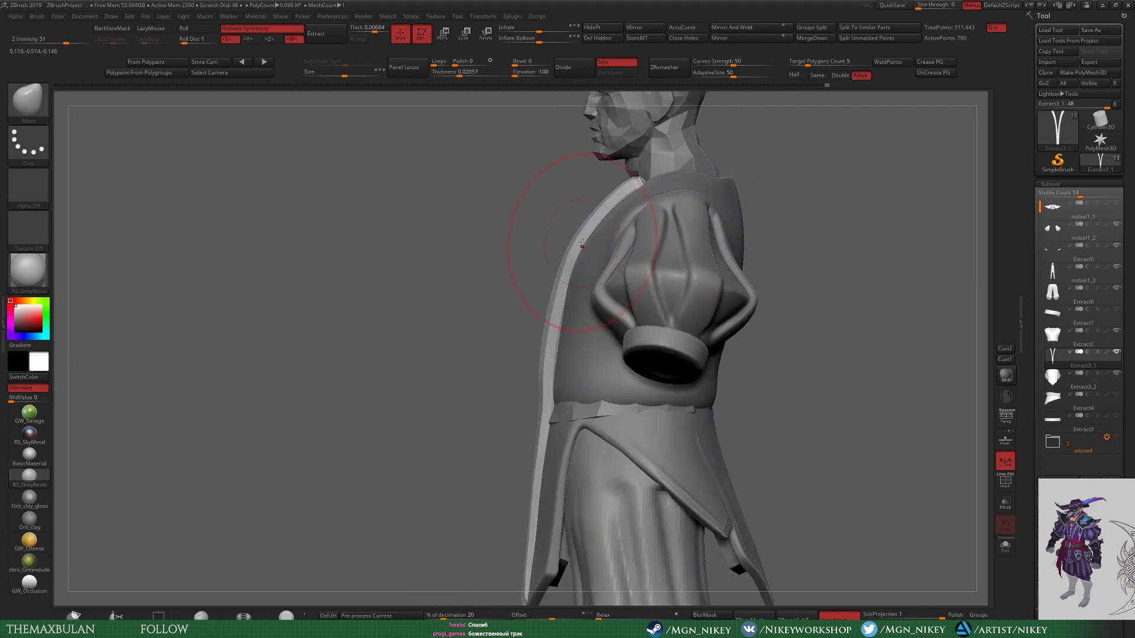
mouse_move(534, 355)
mouse_down()
mouse_move(743, 178)
mouse_move(697, 232)
mouse_up()
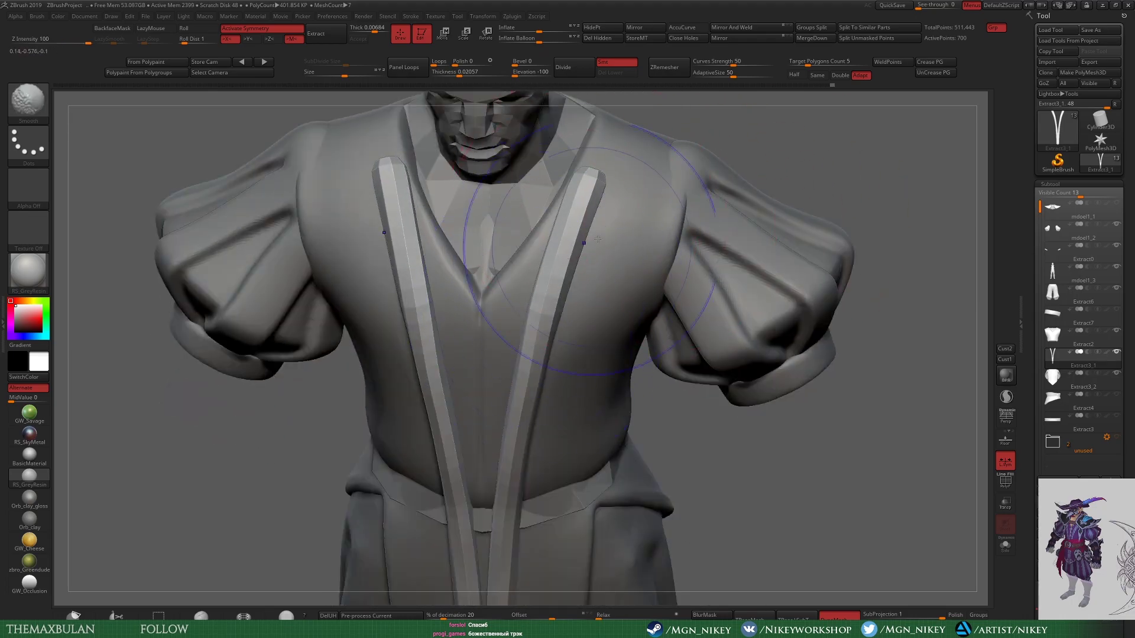
mouse_move(598, 239)
alt+mouse_down()
mouse_move(683, 241)
mouse_move(702, 377)
mouse_move(593, 243)
mouse_move(568, 425)
mouse_move(528, 548)
alt+mouse_up()
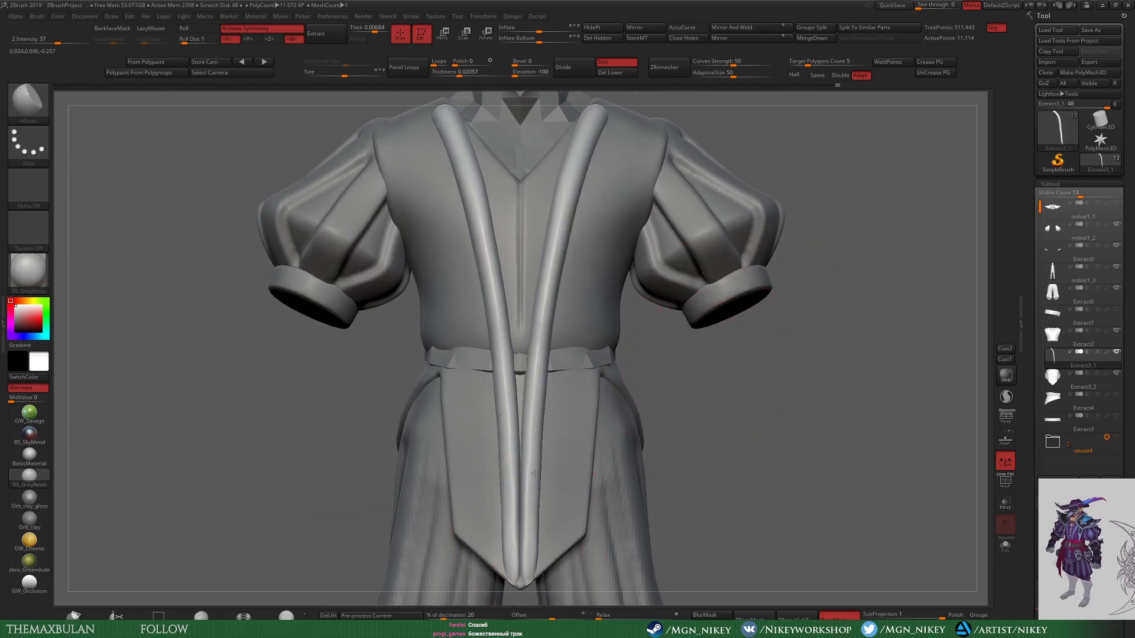
alt+drag(694, 399, 709, 458)
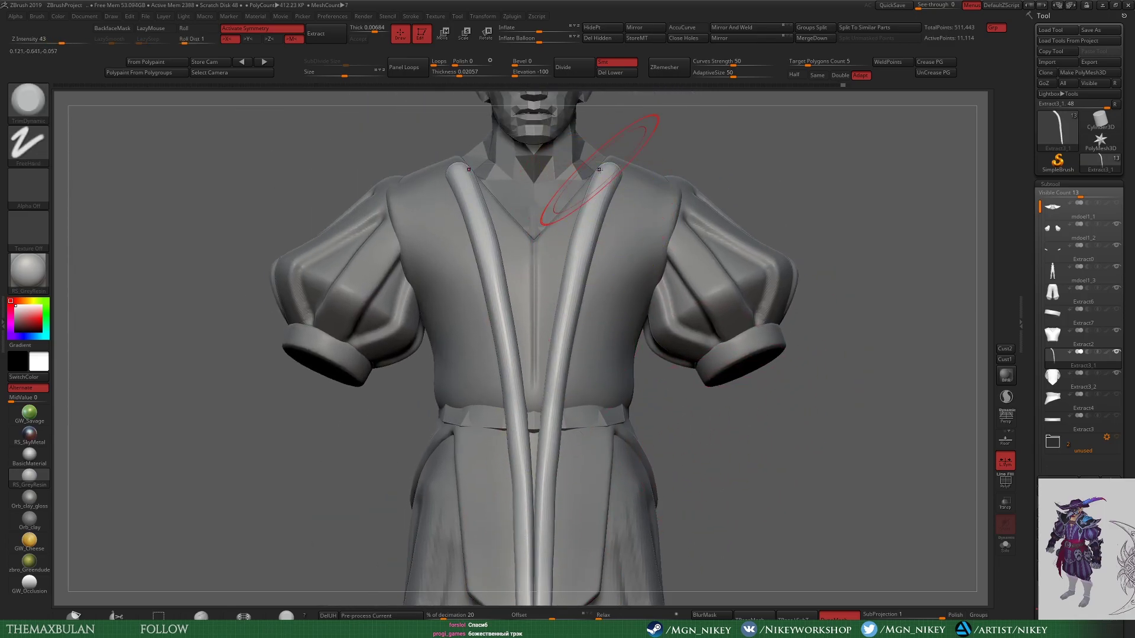
key(ctrl)
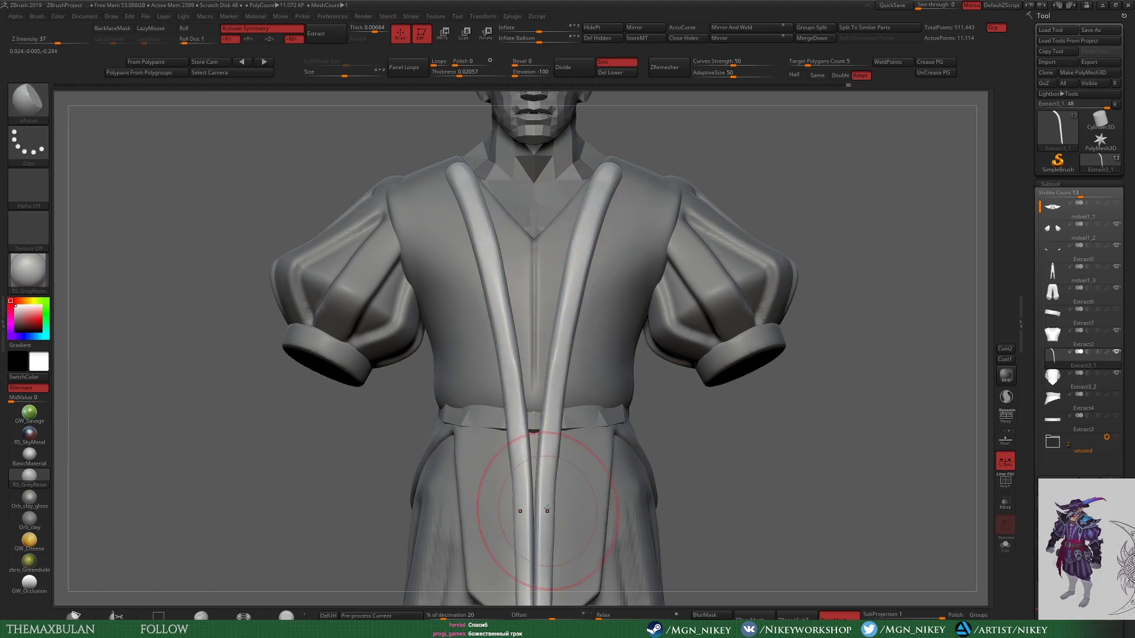
alt+right_drag(506, 467, 506, 278)
ctrl+shift+drag(537, 294, 516, 489)
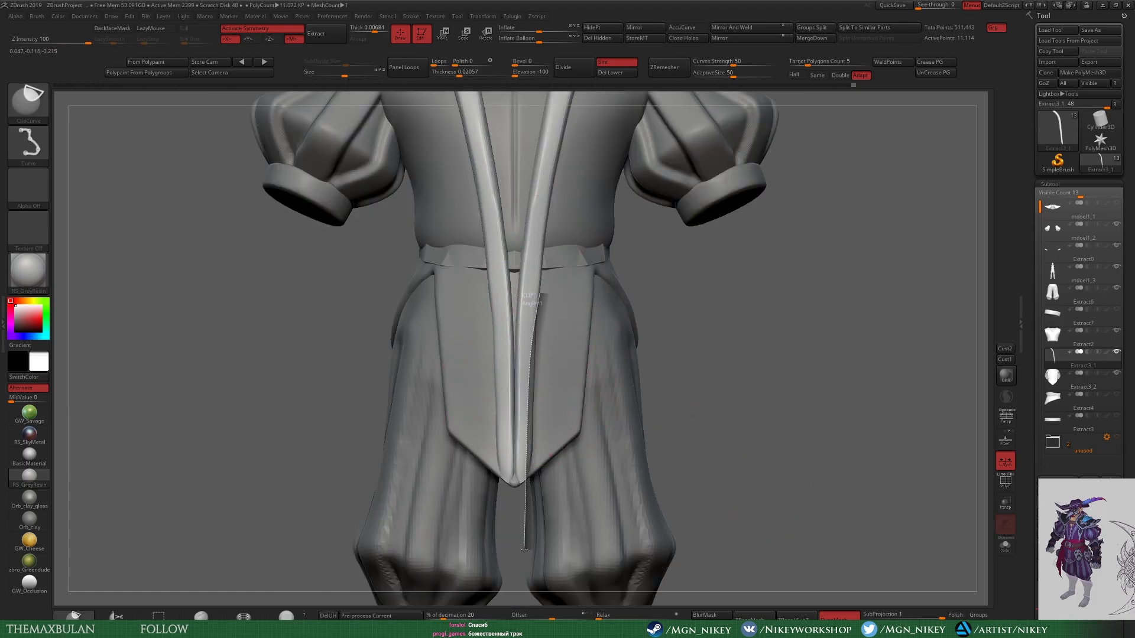
ctrl+shift+drag(525, 550, 527, 530)
Step: Smooth both lapel trims symmetrically, then show the sash and belt pieces again
drag(760, 324, 513, 356)
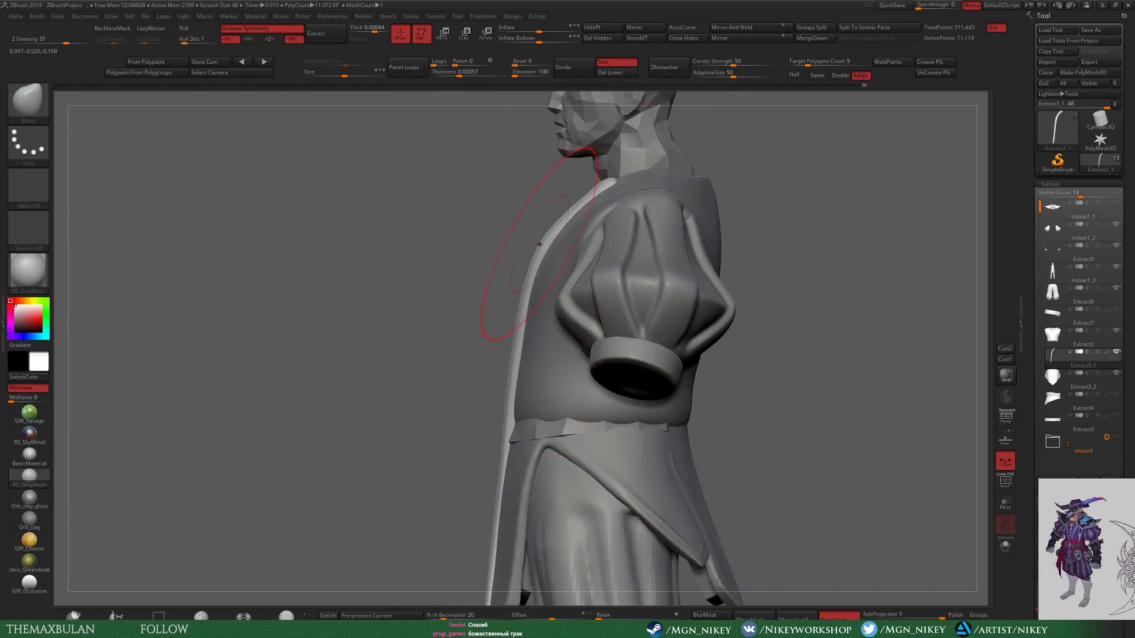
right_drag(526, 331, 550, 275)
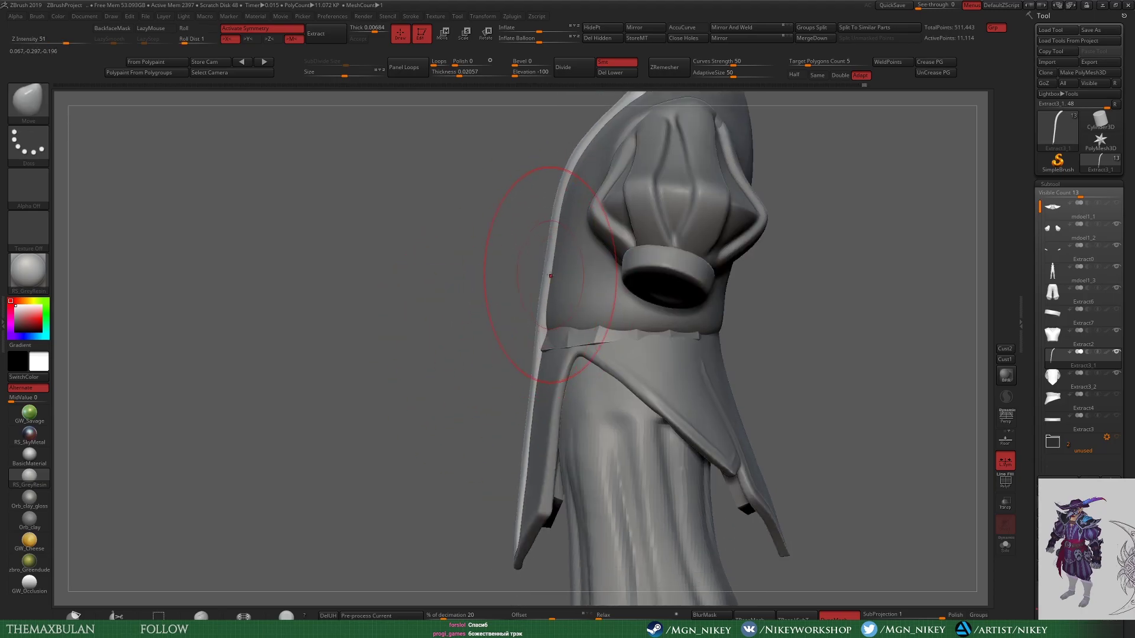
mouse_move(524, 418)
right_down()
mouse_move(532, 366)
mouse_move(737, 353)
mouse_move(616, 419)
right_up()
shift+drag(565, 261, 613, 186)
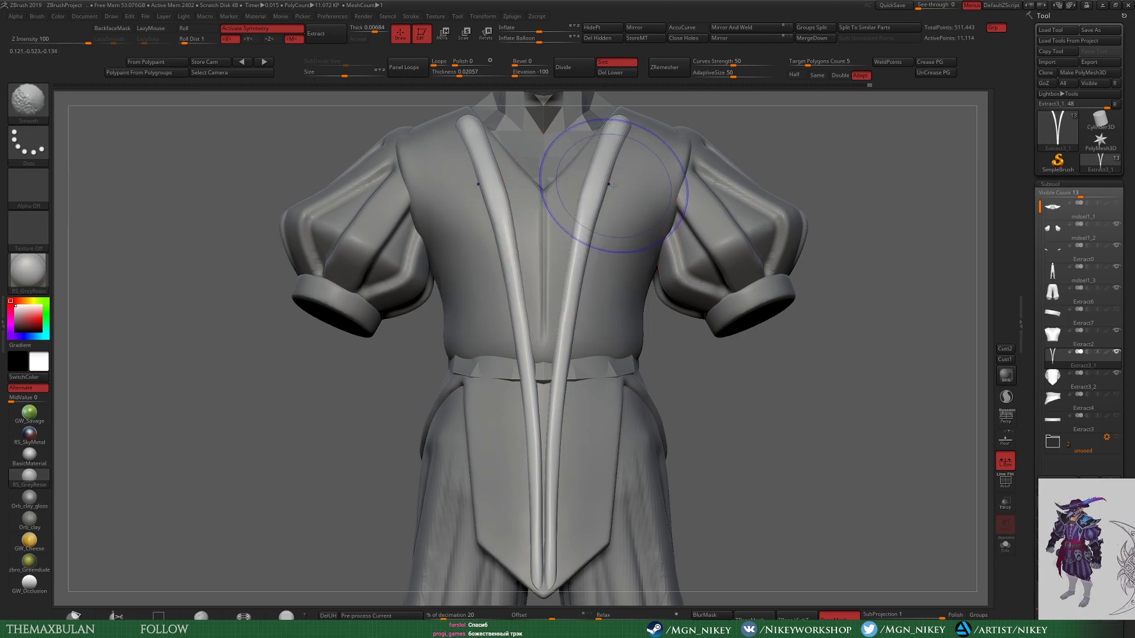
key(f)
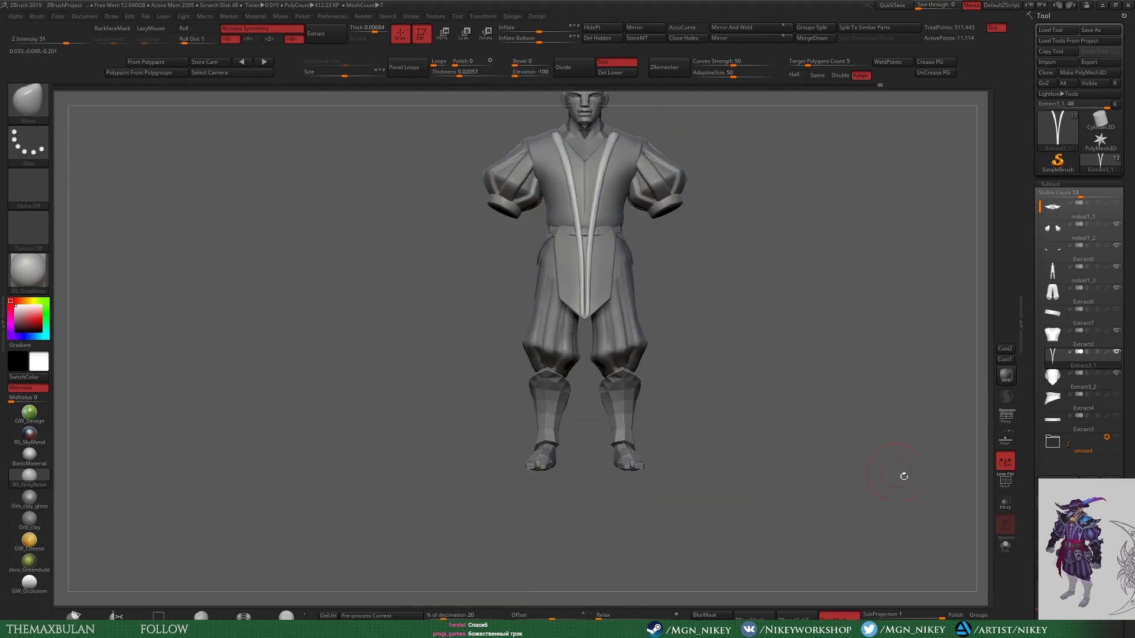
click(1116, 394)
Step: Select the front flap subtool and carve DamStandard grooves along its edges
ctrl+right_drag(824, 443, 606, 406)
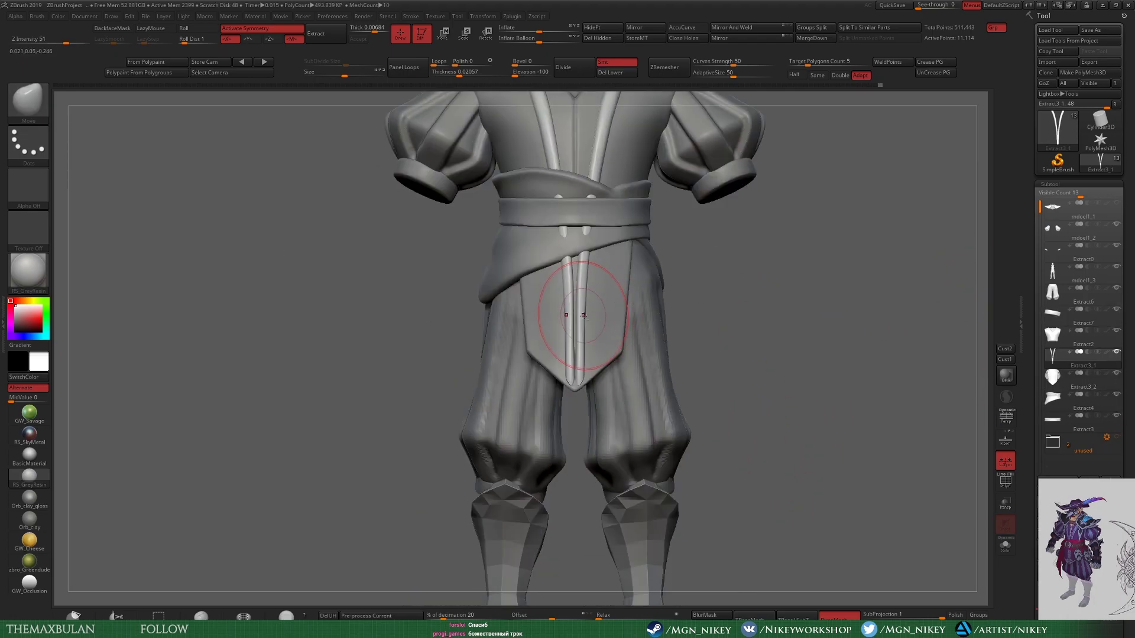
alt+click(608, 292)
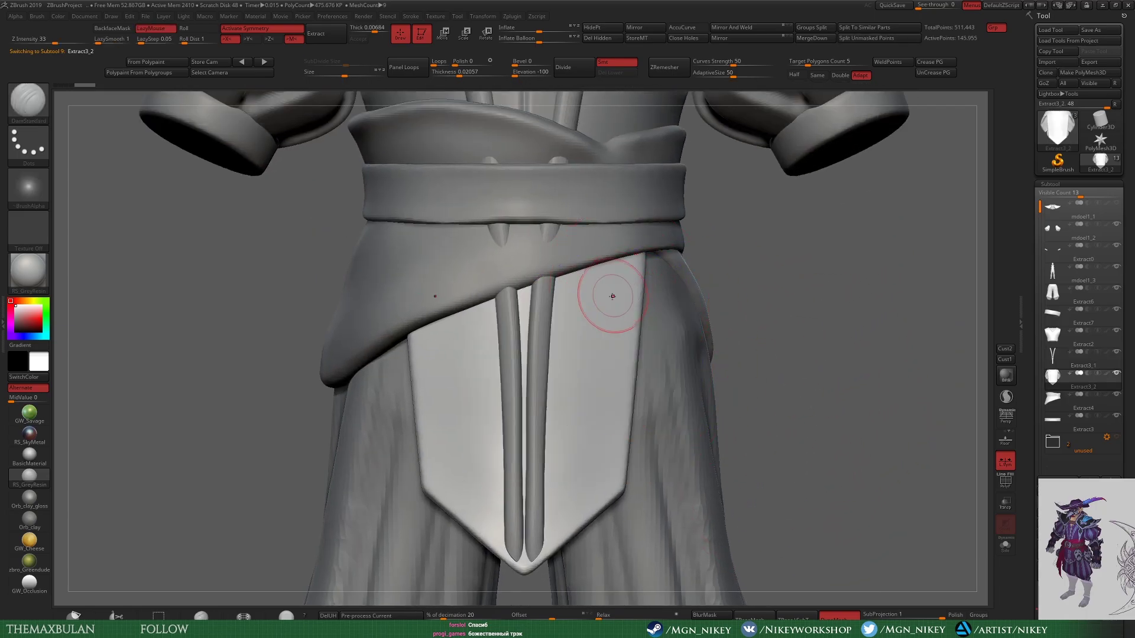
drag(621, 254, 626, 437)
right_drag(626, 437, 662, 341)
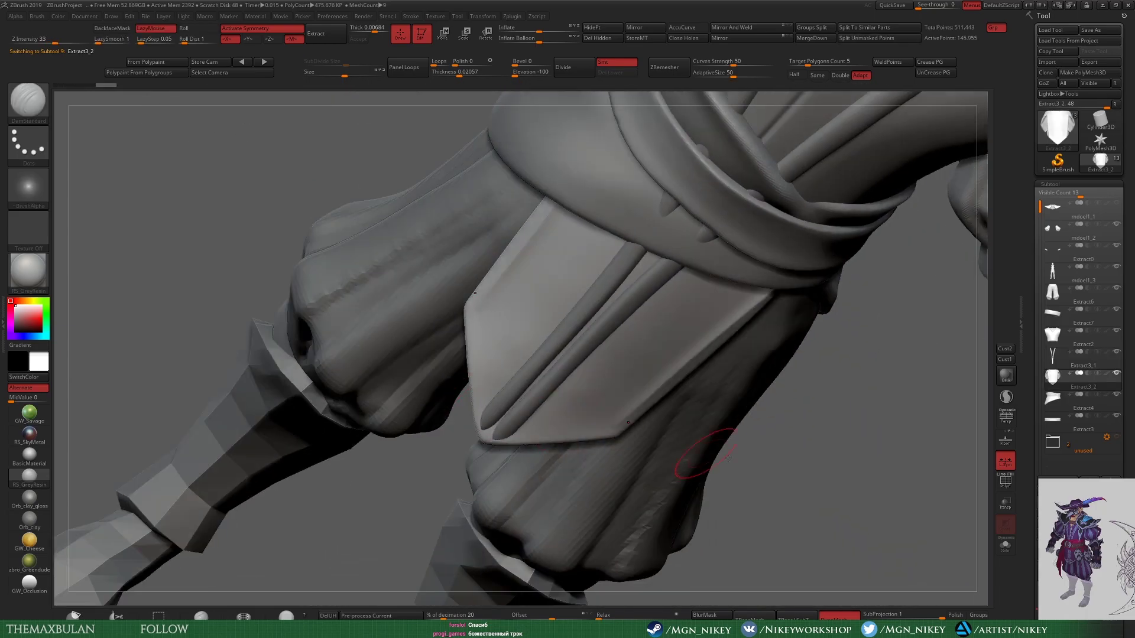
right_drag(514, 398, 710, 428)
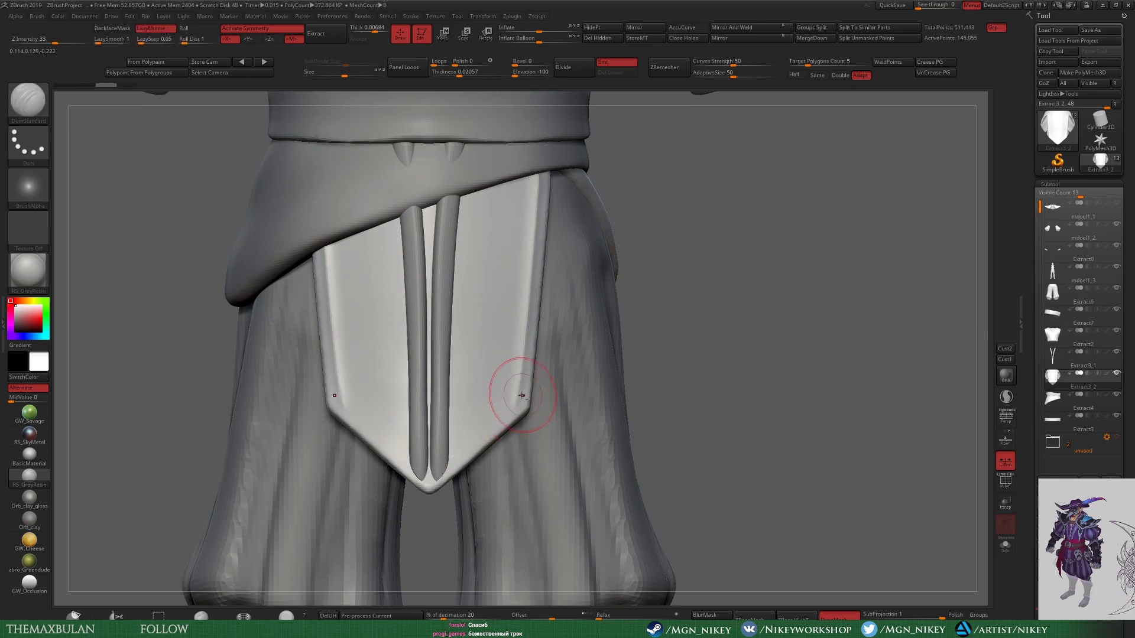
ctrl+right_drag(461, 206, 435, 289)
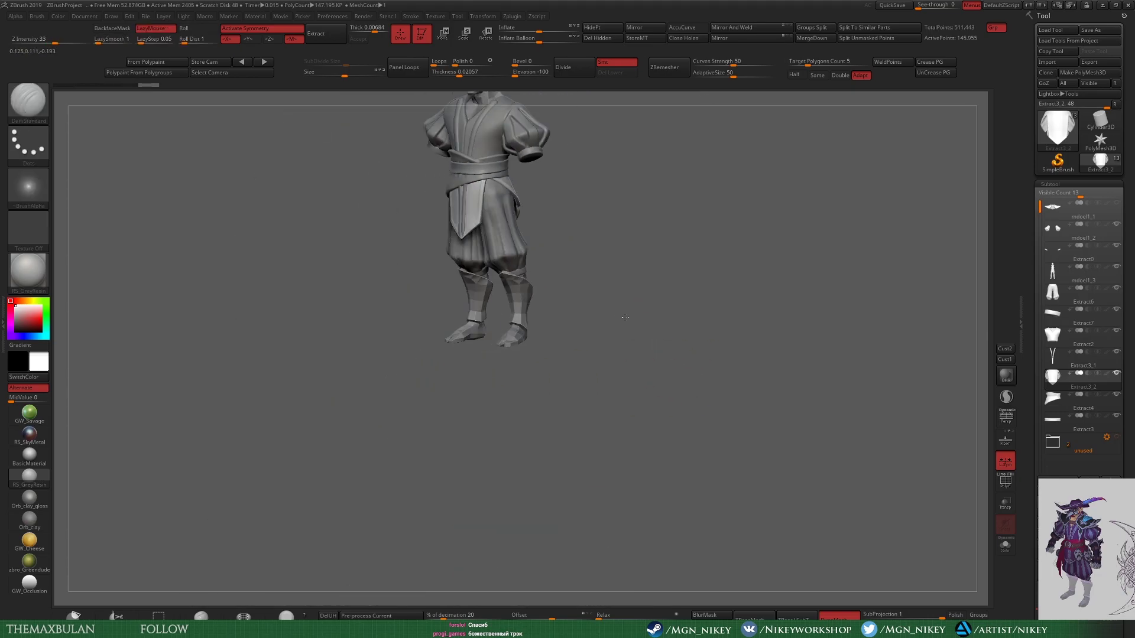
Step: Nudge the top of the flap's centre strip into shape with symmetry turned off
alt+click(440, 411)
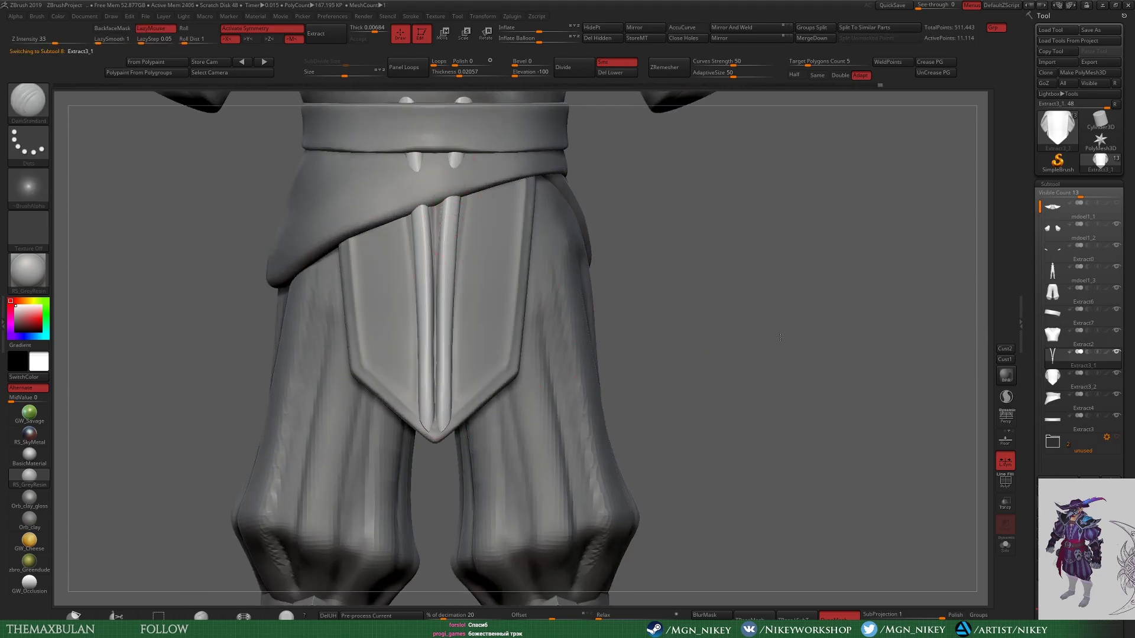
drag(443, 272, 470, 270)
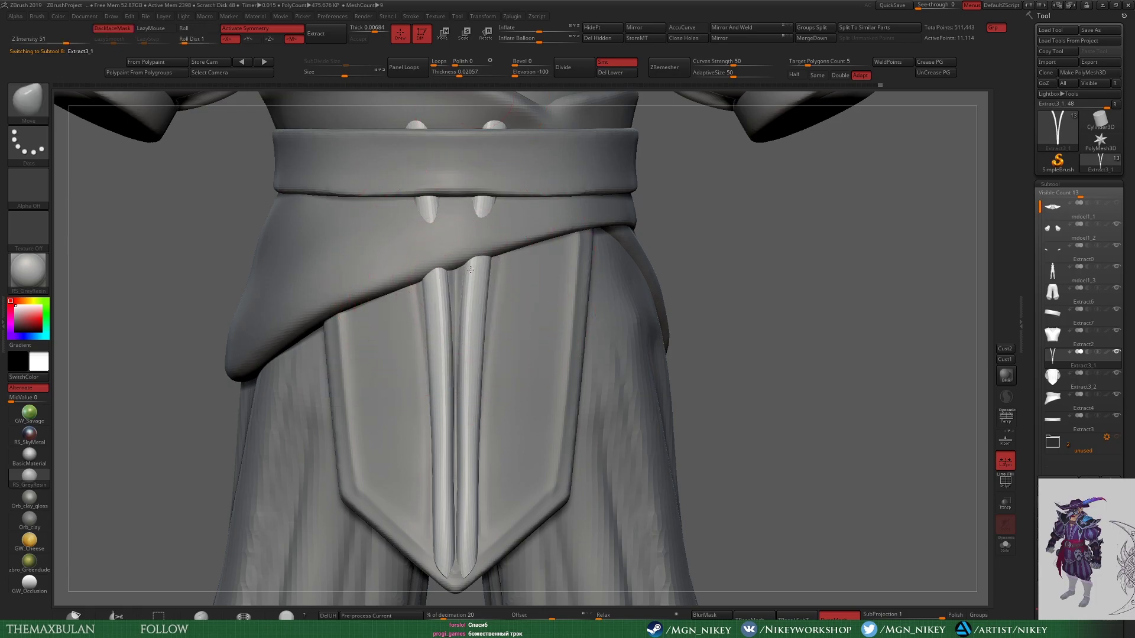
key(x)
key(space)
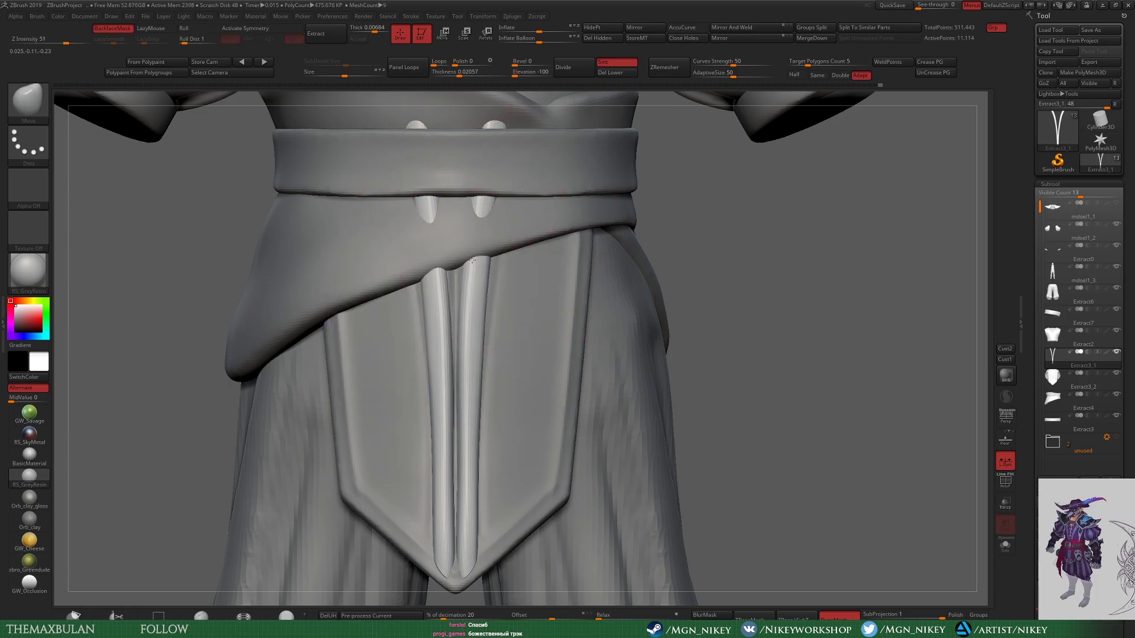
alt+drag(702, 200, 502, 357)
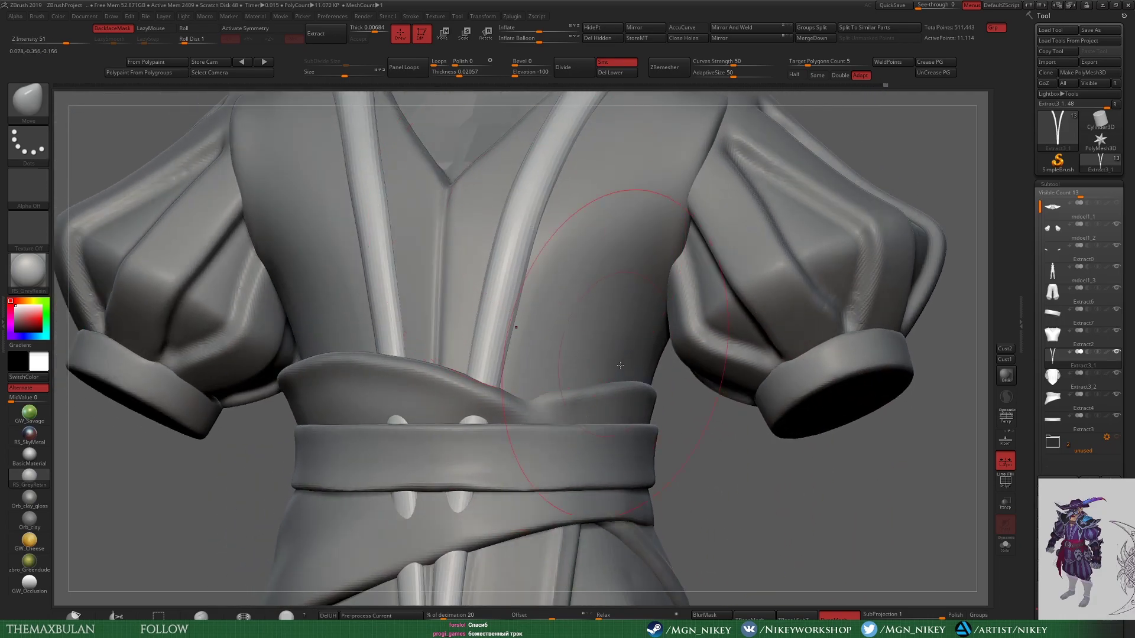
alt+drag(620, 366, 546, 254)
mouse_move(511, 470)
alt+mouse_down()
mouse_move(658, 519)
mouse_move(492, 403)
alt+mouse_up()
alt+drag(537, 189, 708, 174)
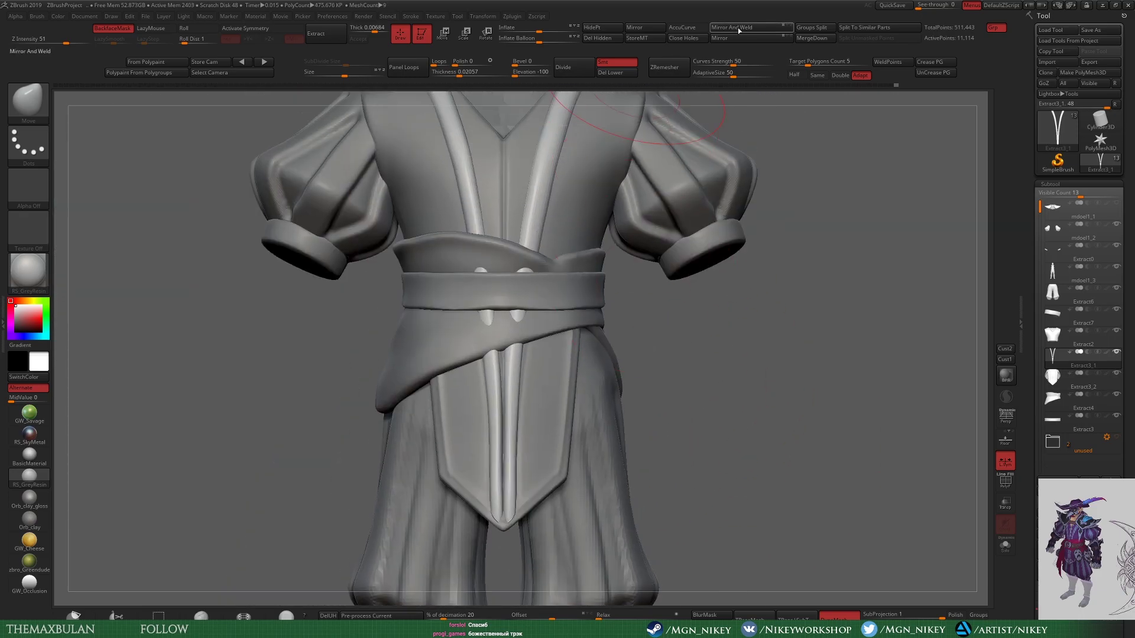
Step: Mirror and weld the centre strip, then DynaMesh it to even its surface
click(626, 73)
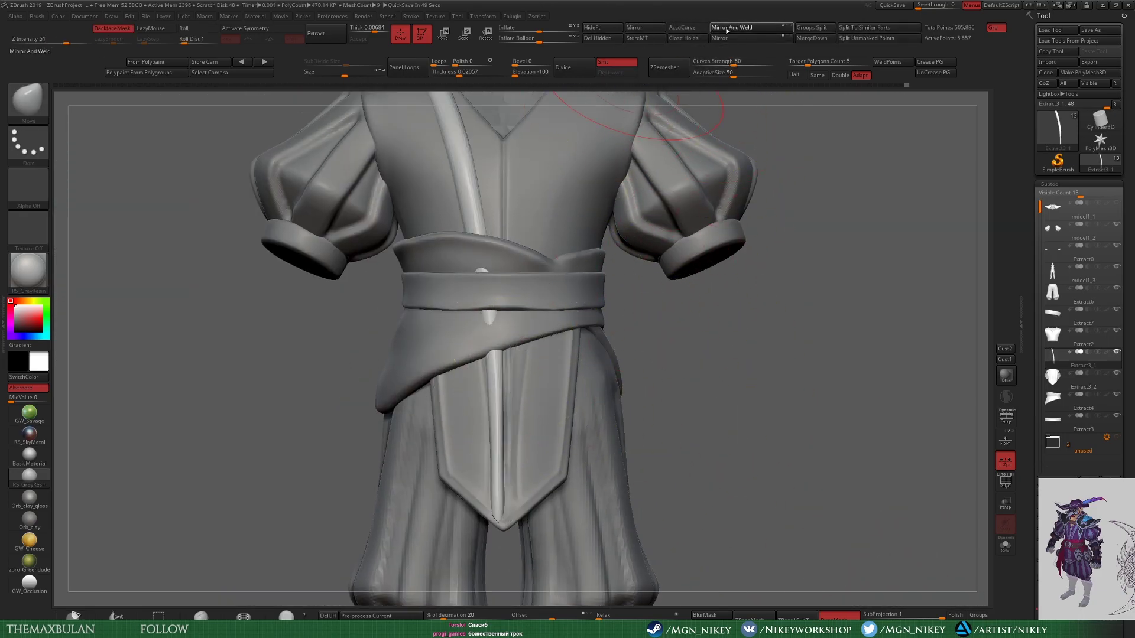
shift+drag(697, 125, 748, 154)
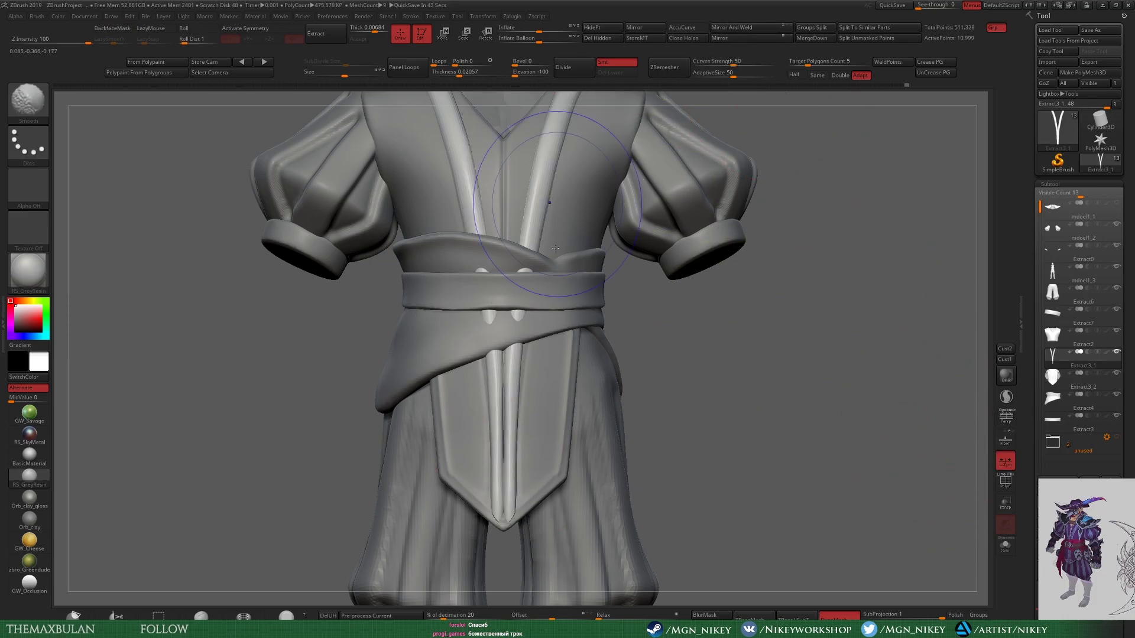
key(b)
key(m)
key(v)
mouse_move(556, 248)
alt+mouse_down()
mouse_move(719, 377)
mouse_move(532, 355)
alt+mouse_up()
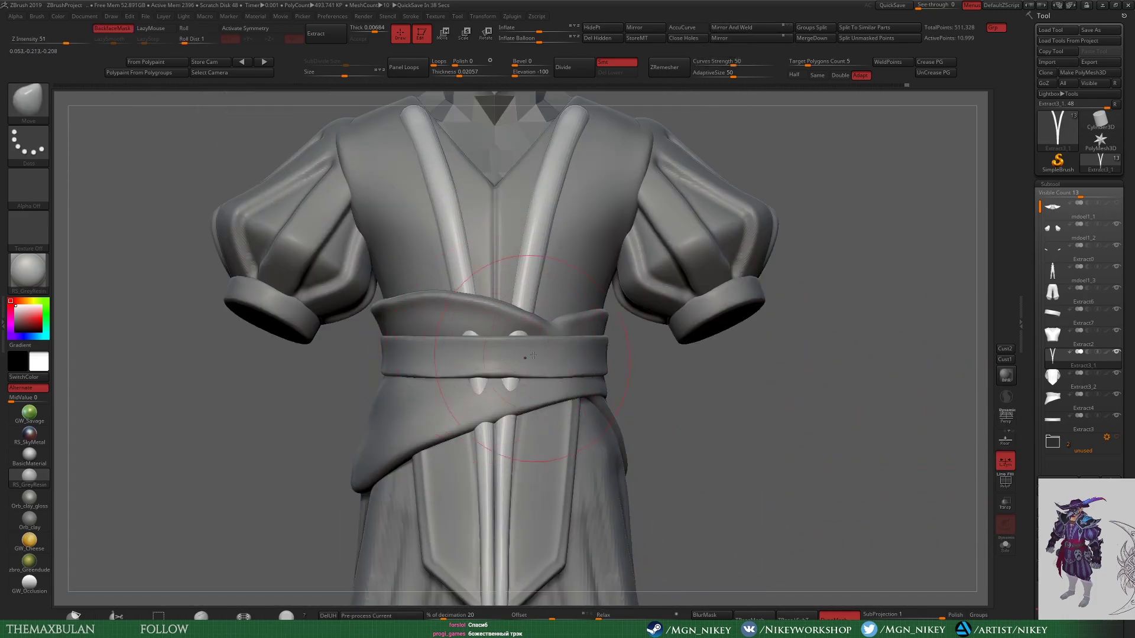
alt+drag(692, 414, 857, 517)
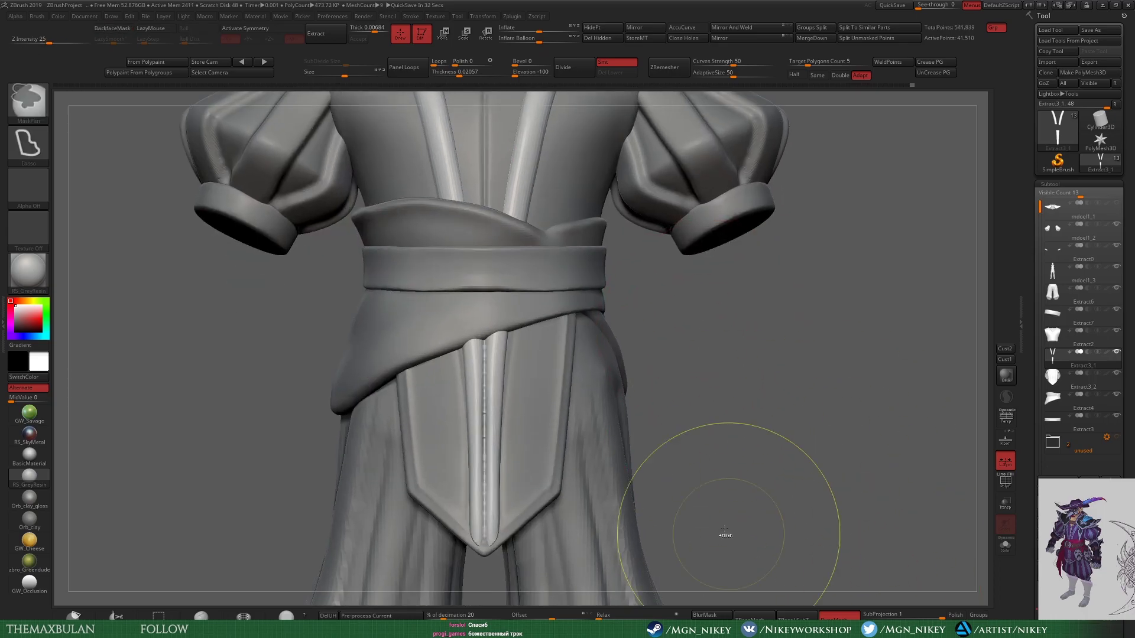
ctrl+drag(725, 535, 836, 553)
Step: Carve a DamStandard crease down the centre strip, then ready an enlarged hPolish brush
key(b)
key(d)
key(s)
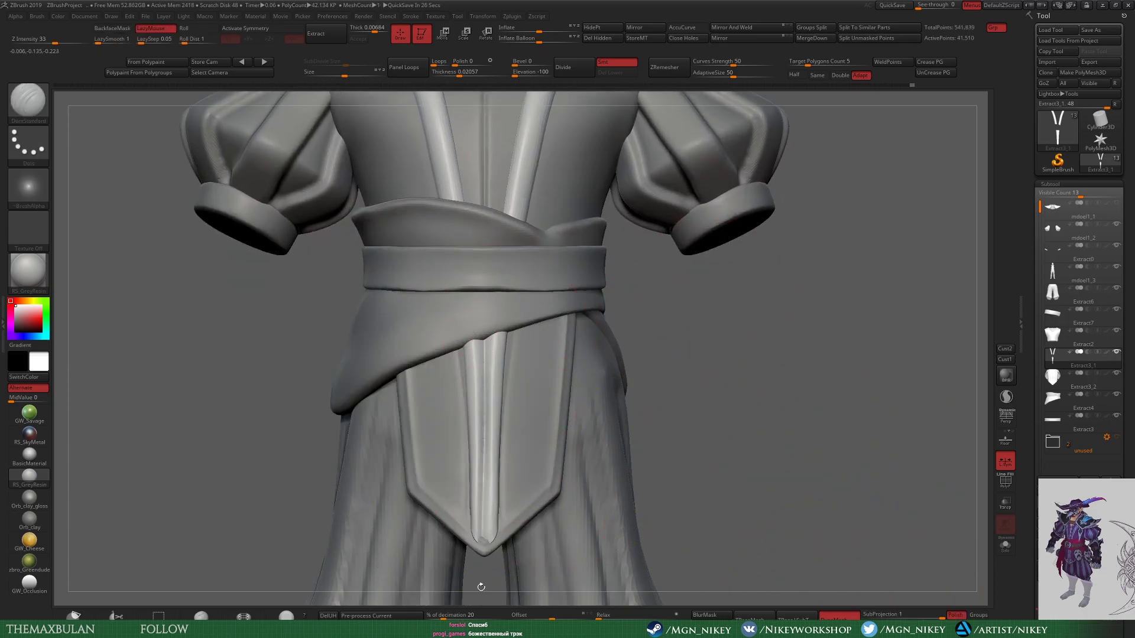
drag(484, 541, 484, 339)
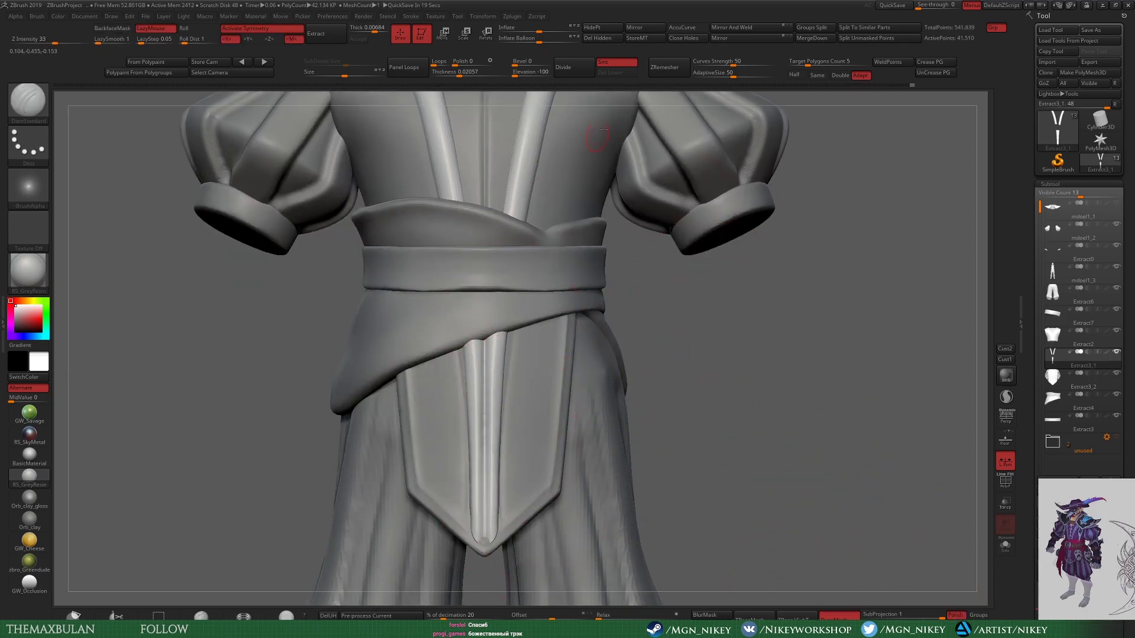
alt+drag(646, 227, 627, 399)
key(b)
key(h)
key(p)
key(space)
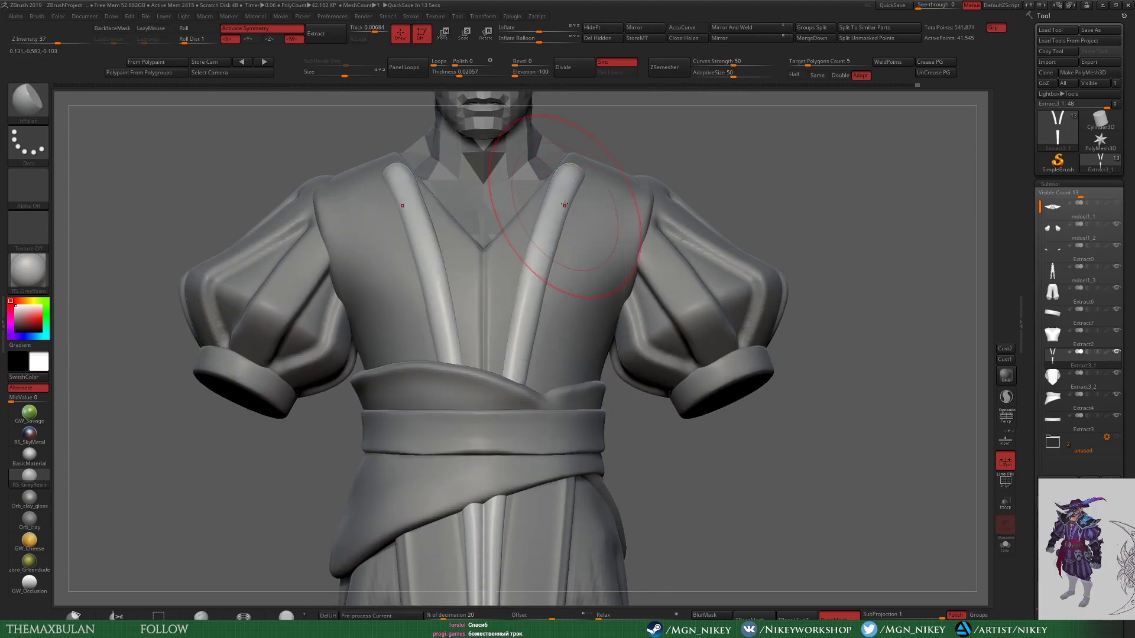
shift+right_drag(534, 310, 480, 360)
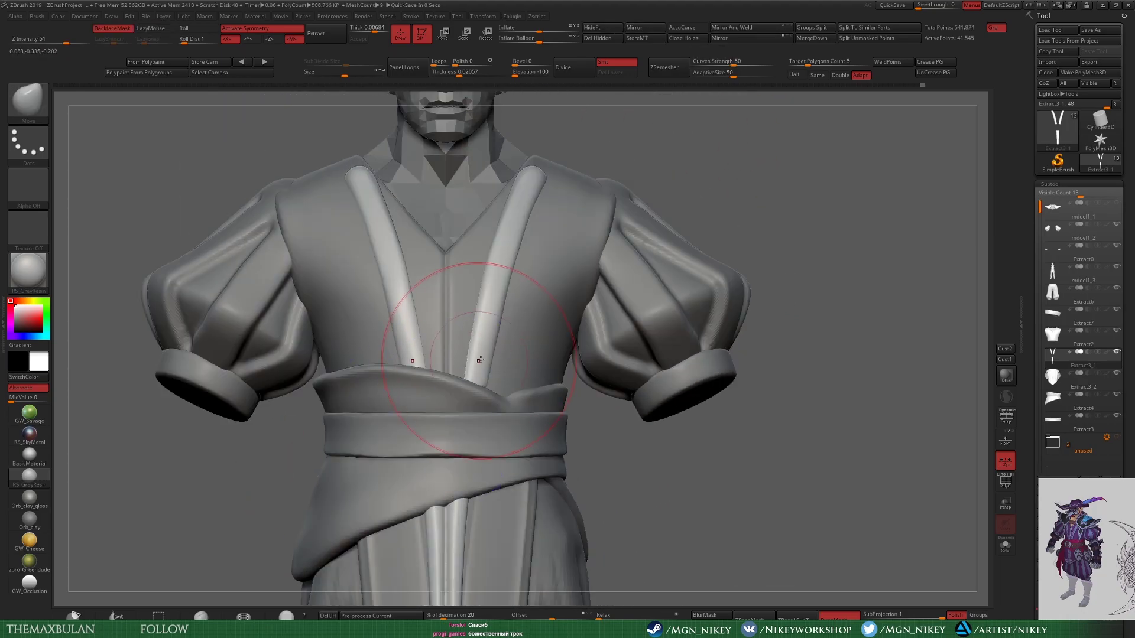
Step: Reveal the shoulder pads subtool and save the project
key(f)
click(1114, 203)
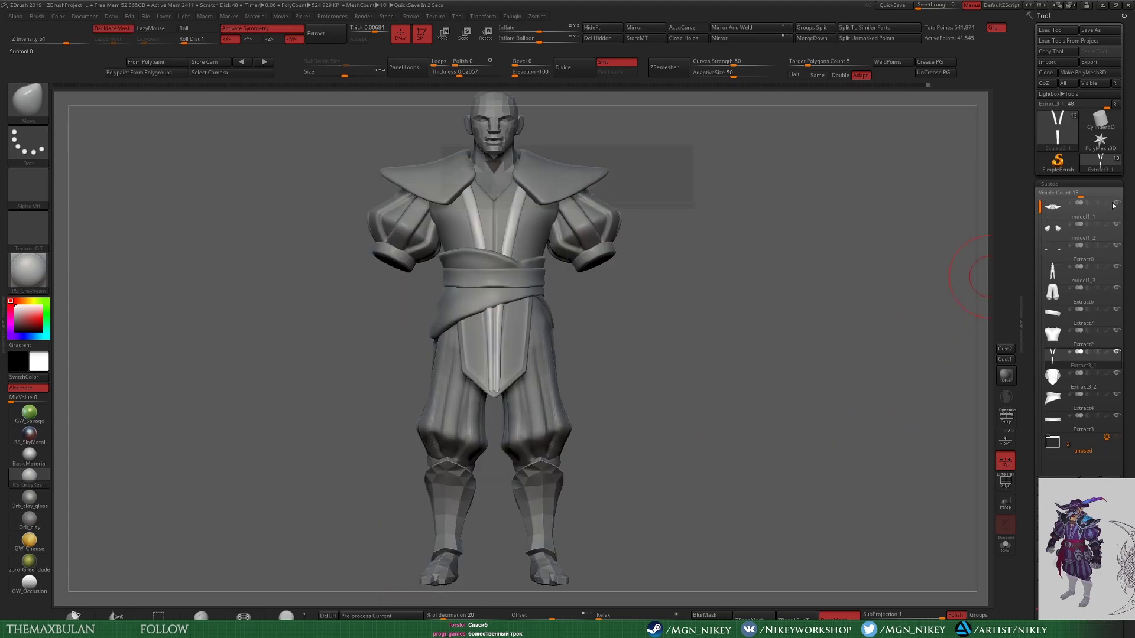
drag(693, 418, 750, 329)
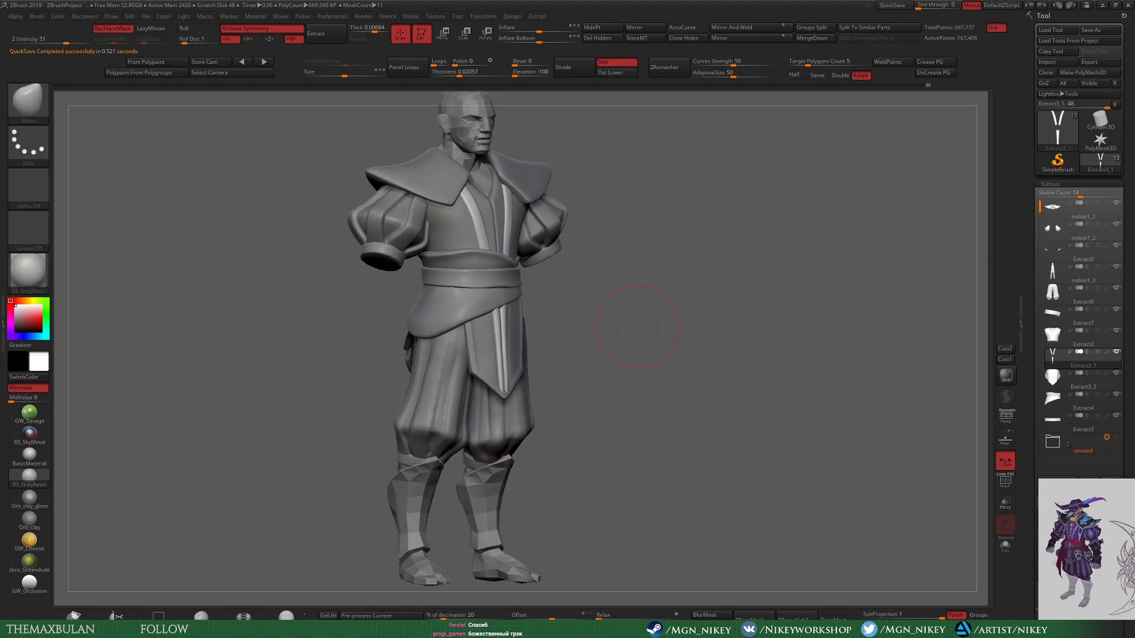
key(ctrl+s)
key(Return)
key(Return)
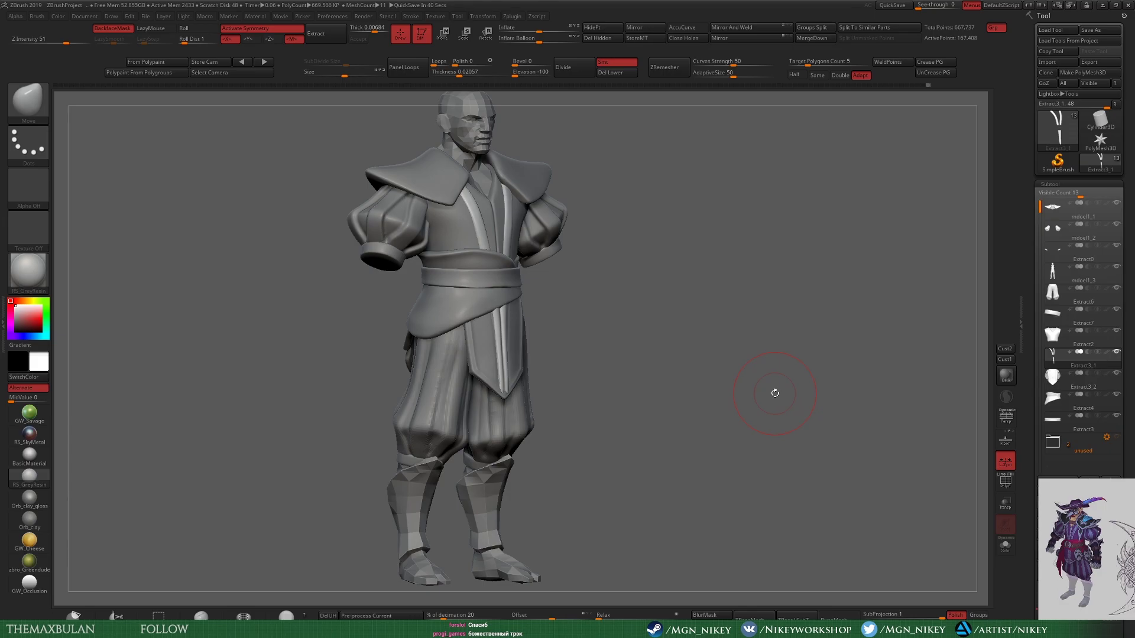
Step: Select the body subtool and turn the character to face the front
drag(634, 211, 785, 386)
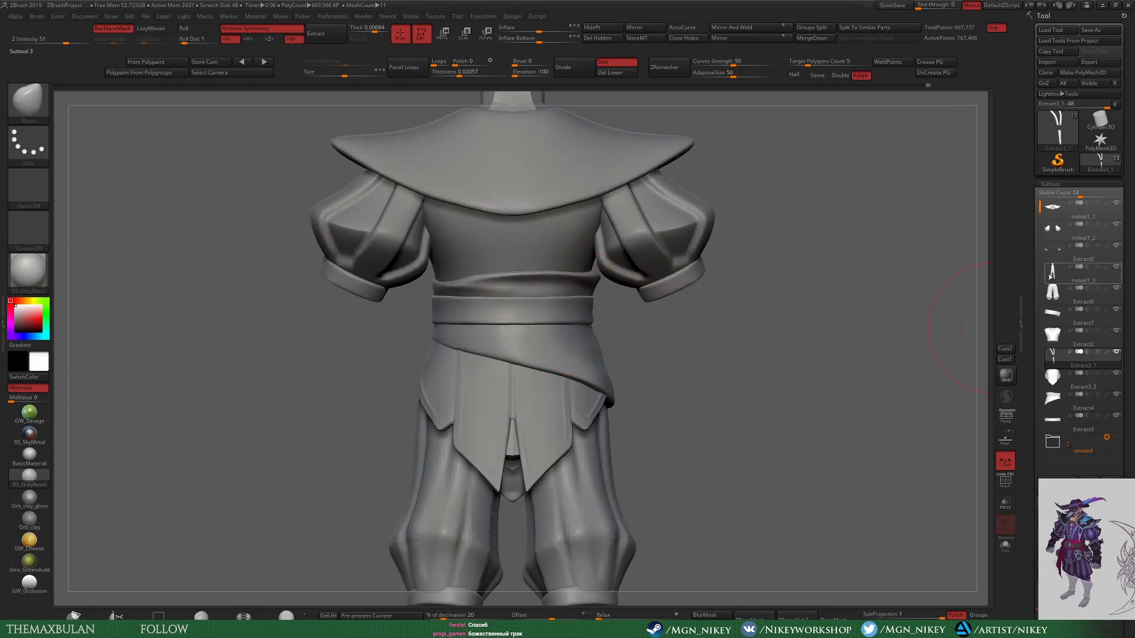
click(1051, 271)
mouse_move(920, 489)
mouse_down()
mouse_move(743, 420)
mouse_move(754, 313)
mouse_move(773, 327)
mouse_move(803, 309)
mouse_move(783, 345)
mouse_move(757, 240)
mouse_move(757, 274)
mouse_move(464, 393)
mouse_up()
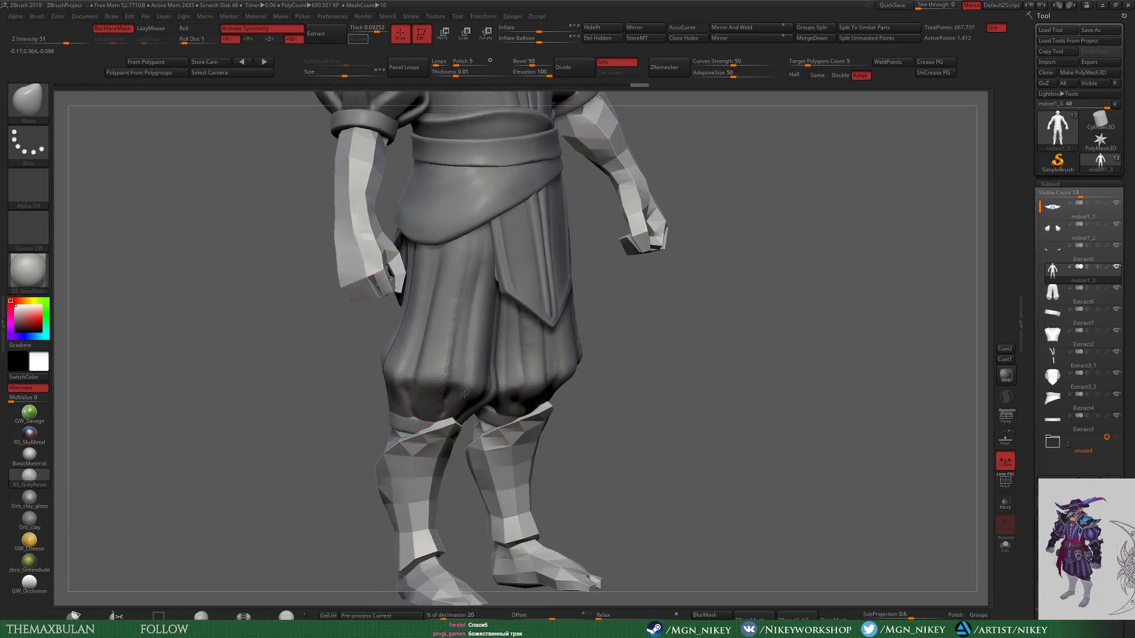
Step: Select the pleated pants (Extract6) and orbit around the legs in side and front views
alt+click(464, 394)
drag(378, 331, 374, 317)
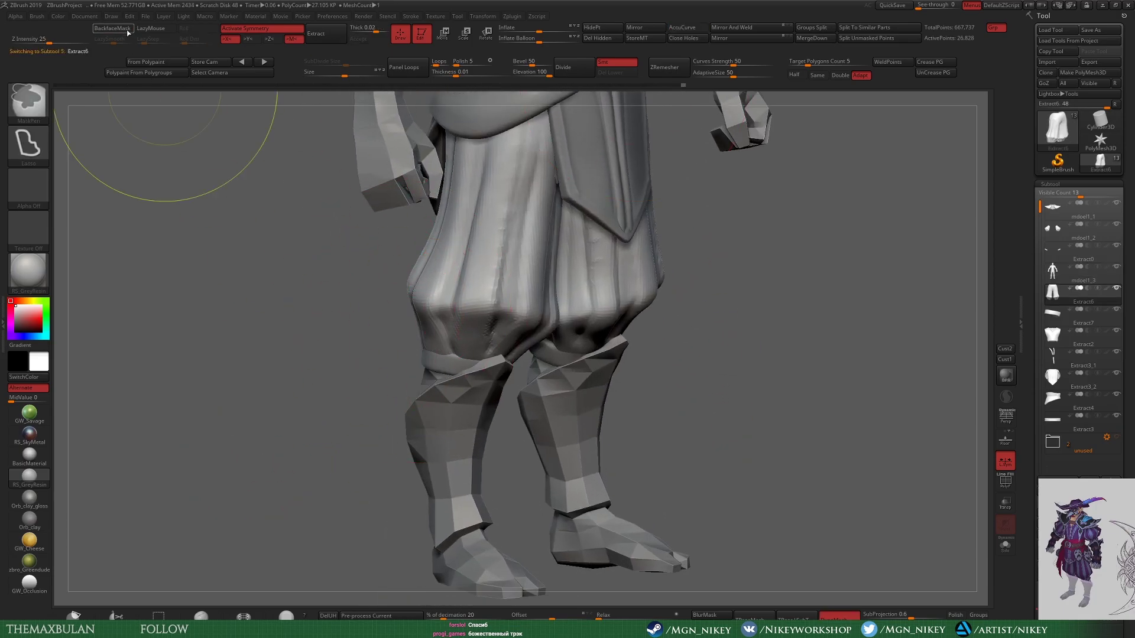
mouse_move(436, 345)
mouse_down()
mouse_move(406, 342)
mouse_move(418, 405)
mouse_move(364, 287)
mouse_up()
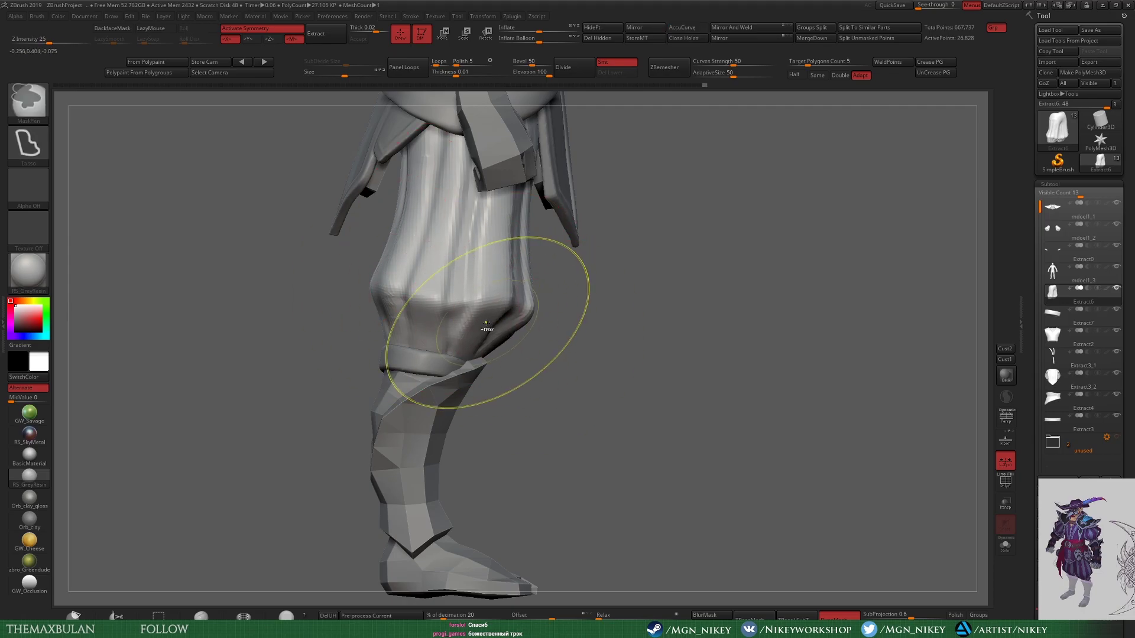
mouse_move(501, 300)
right_down()
mouse_move(563, 354)
mouse_move(552, 373)
mouse_move(515, 299)
mouse_move(496, 313)
mouse_move(329, 284)
mouse_move(495, 366)
mouse_move(389, 395)
mouse_move(502, 373)
mouse_move(694, 392)
mouse_move(880, 165)
mouse_move(769, 248)
mouse_move(798, 260)
mouse_move(710, 278)
mouse_move(744, 306)
right_up()
Step: Select mdoel1_2 and mdoel1_1 and rotate to the back of the torso
alt+click(880, 165)
alt+click(811, 255)
mouse_move(810, 255)
ctrl+right_down()
mouse_move(795, 207)
mouse_move(790, 357)
mouse_move(814, 445)
mouse_move(840, 204)
mouse_move(821, 157)
ctrl+right_up()
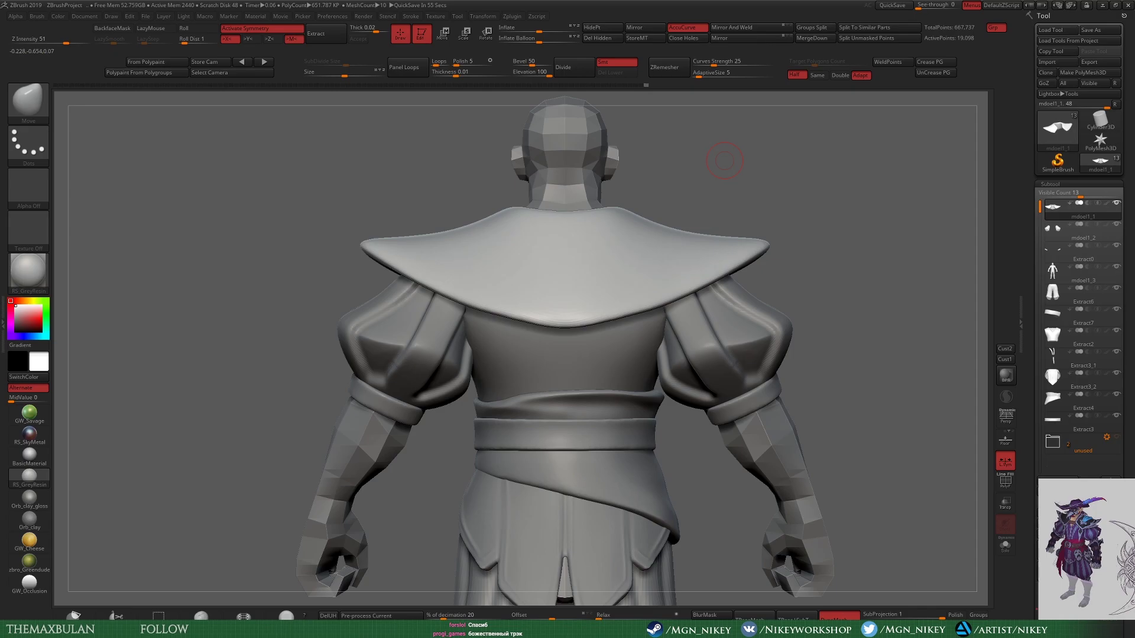
Step: Extract a masked patch and stretch it with Transpose from the collar past the belt
click(685, 39)
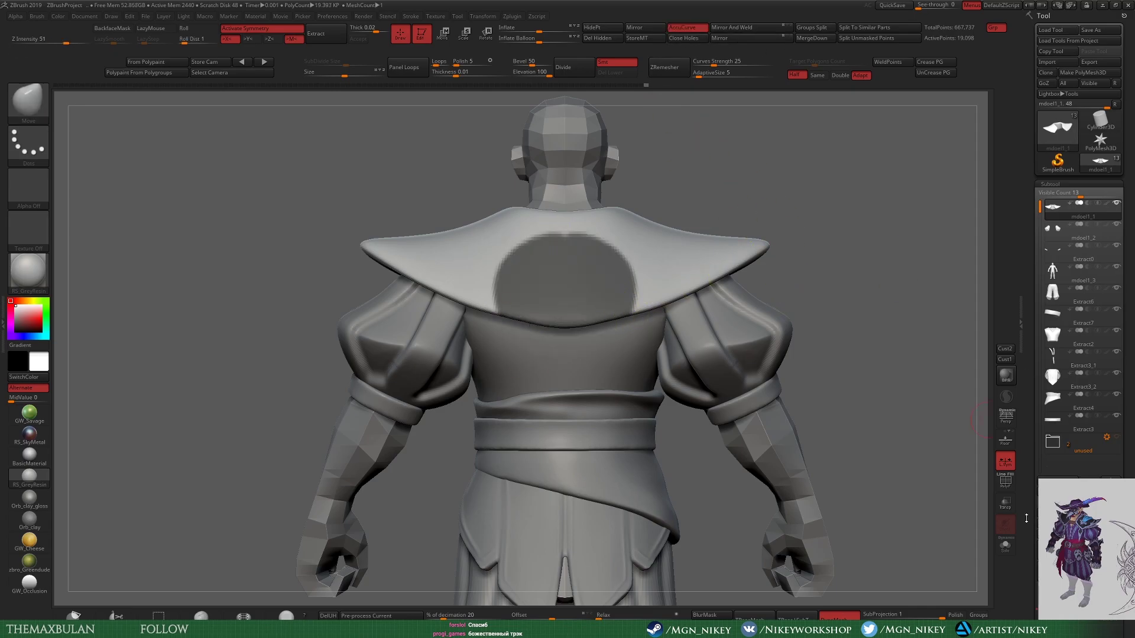
right_drag(790, 165, 662, 306)
key(w)
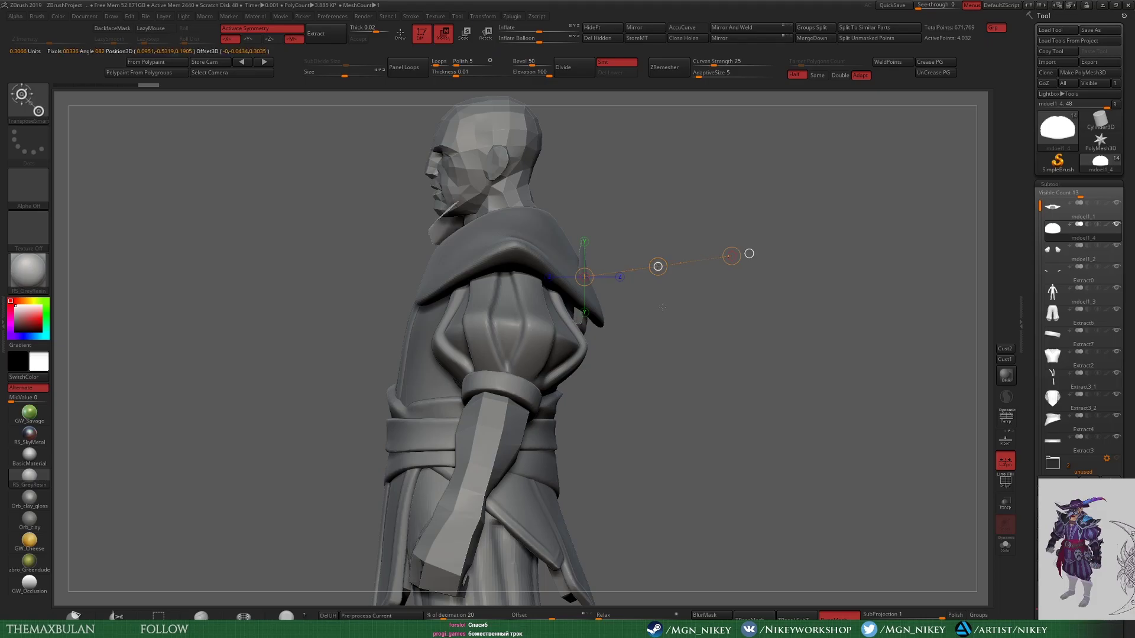
key(q)
right_drag(595, 101, 608, 321)
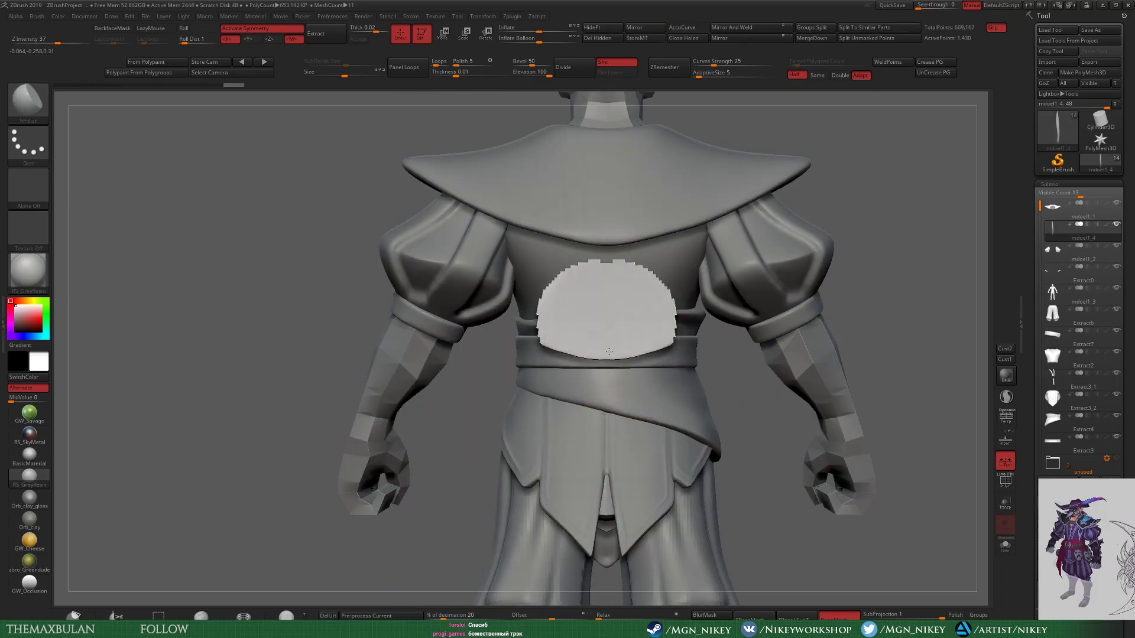
key(w)
drag(626, 290, 766, 260)
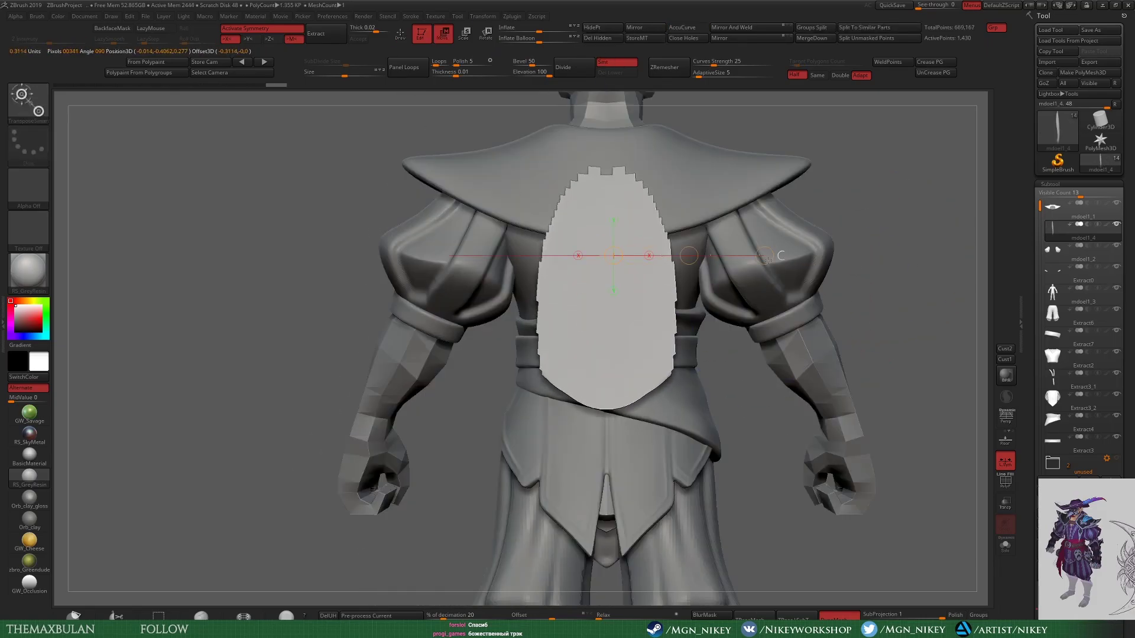
Step: Push the plate's edges out over the chest with the Move brush
mouse_move(845, 255)
right_down()
mouse_move(614, 334)
mouse_move(626, 284)
mouse_move(620, 237)
right_up()
key(q)
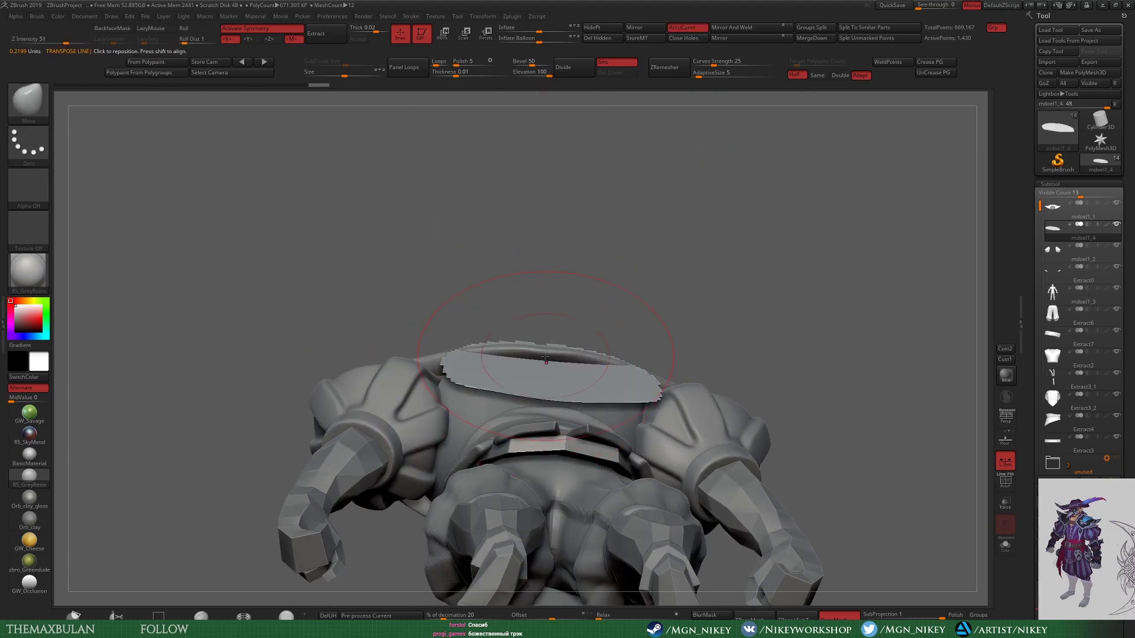
mouse_move(550, 346)
shift+right_down()
mouse_move(620, 254)
mouse_move(621, 217)
shift+right_up()
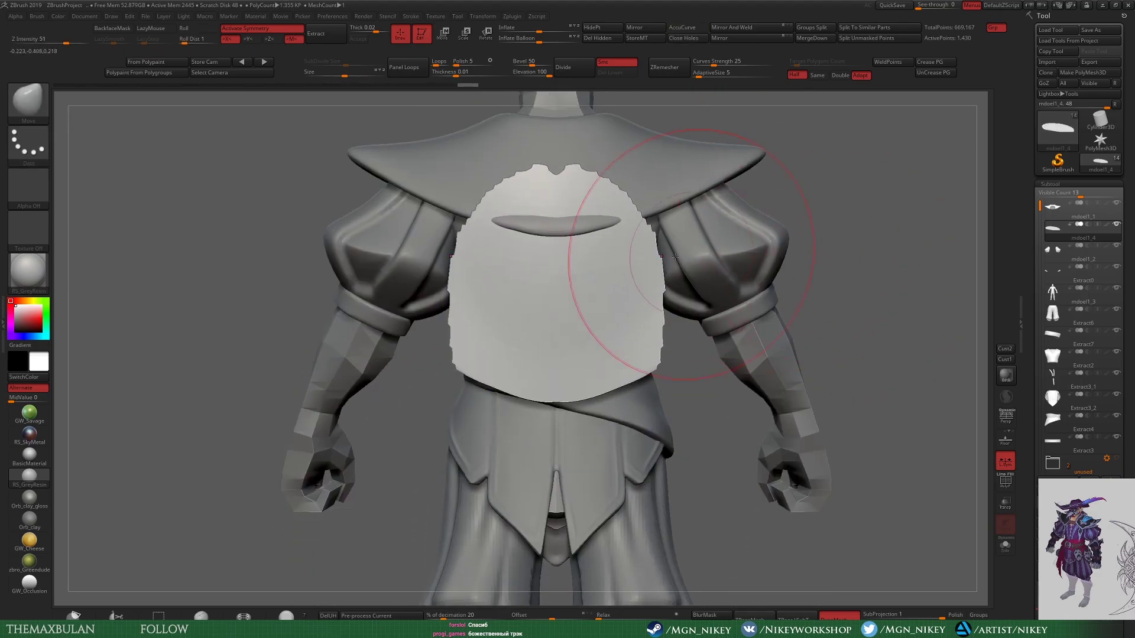
mouse_move(563, 398)
mouse_down()
mouse_move(595, 241)
mouse_move(596, 278)
mouse_up()
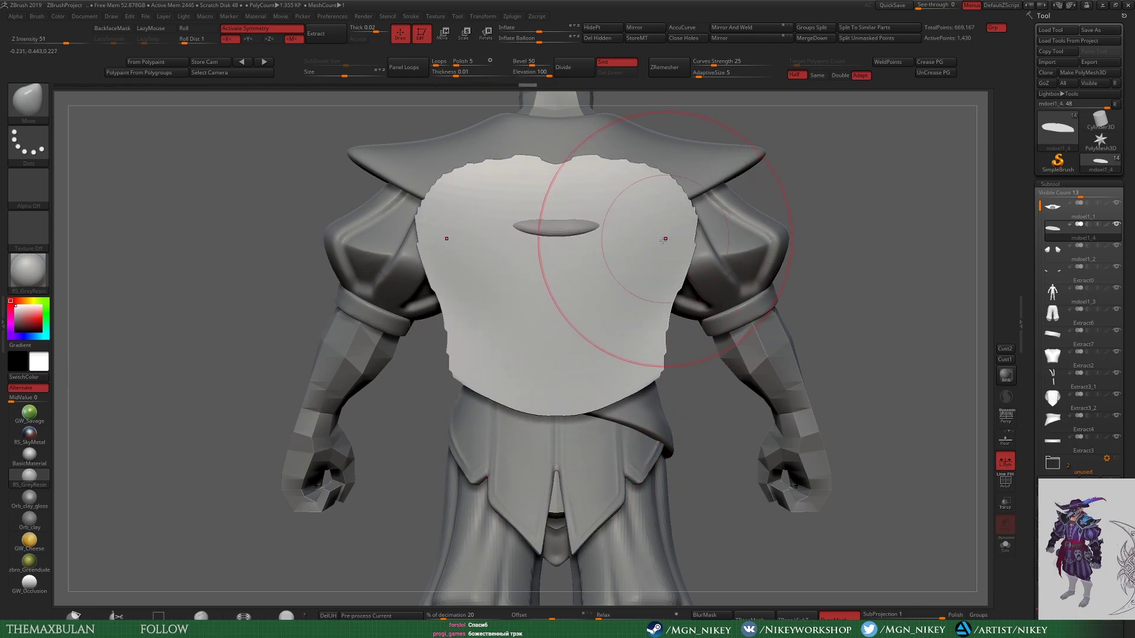
mouse_move(597, 277)
right_down()
mouse_move(830, 102)
mouse_move(873, 261)
mouse_move(519, 228)
right_up()
shift+right_drag(734, 329, 506, 393)
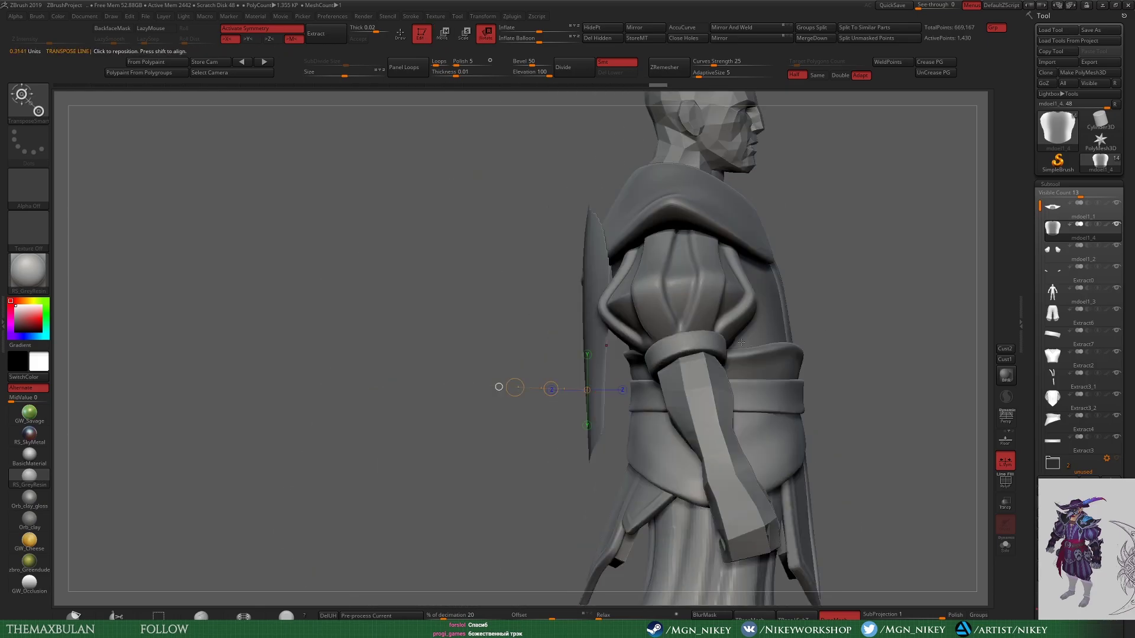
shift+right_drag(592, 231, 671, 254)
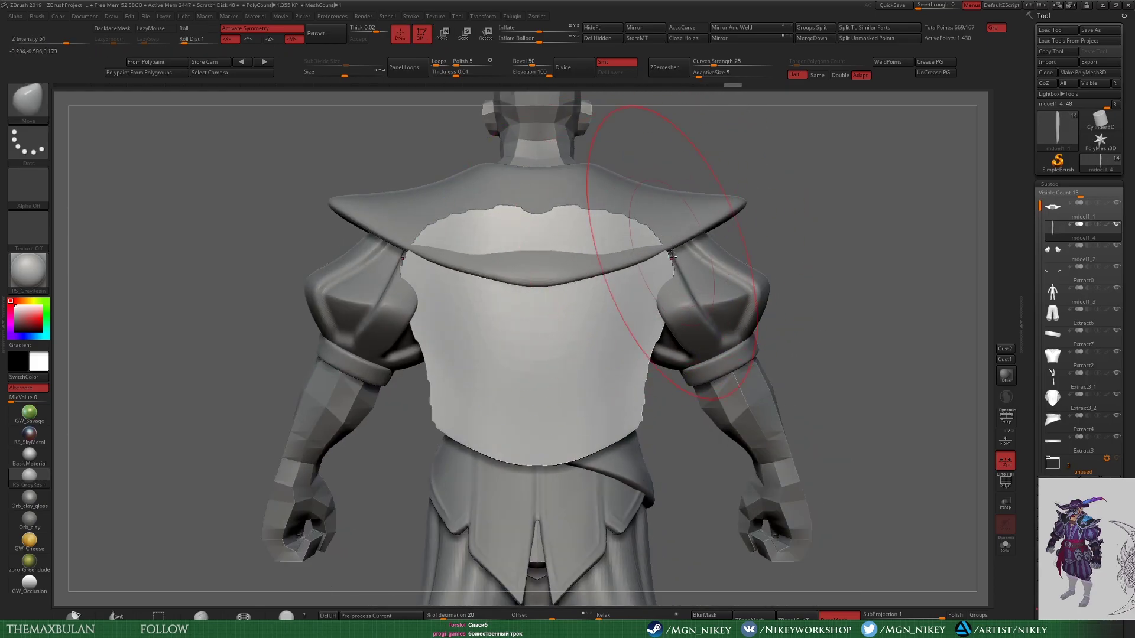
Step: ZRemesh the plate, give it thin Panel Loops without bevel, and show it solo
key(b)
key(m)
key(v)
alt+right_drag(654, 431, 836, 251)
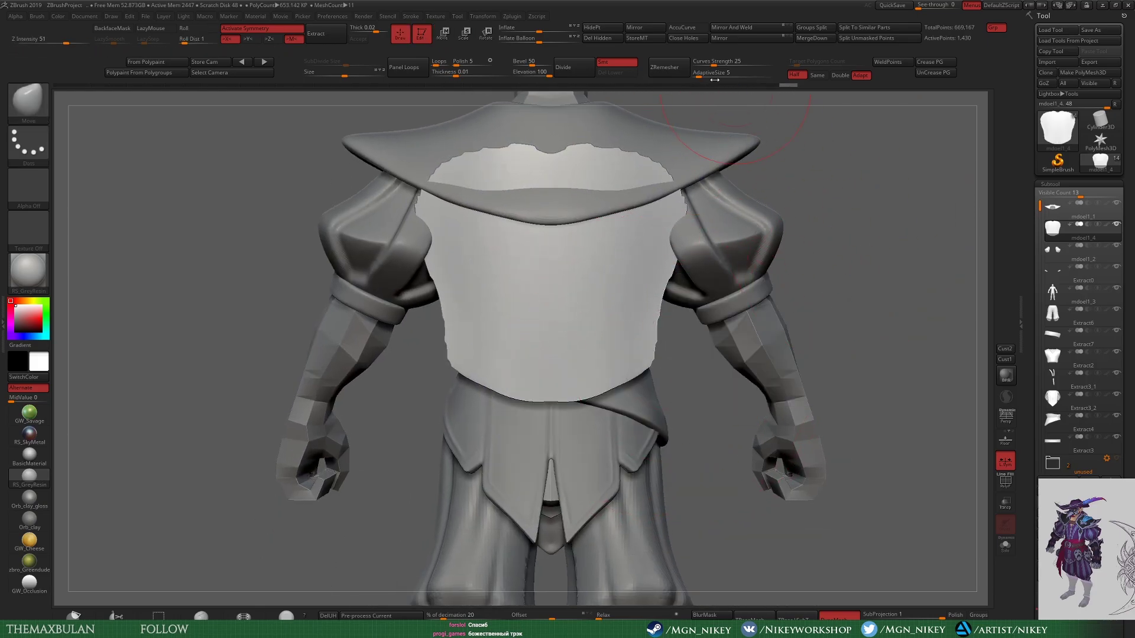
ctrl+right_drag(545, 348, 451, 150)
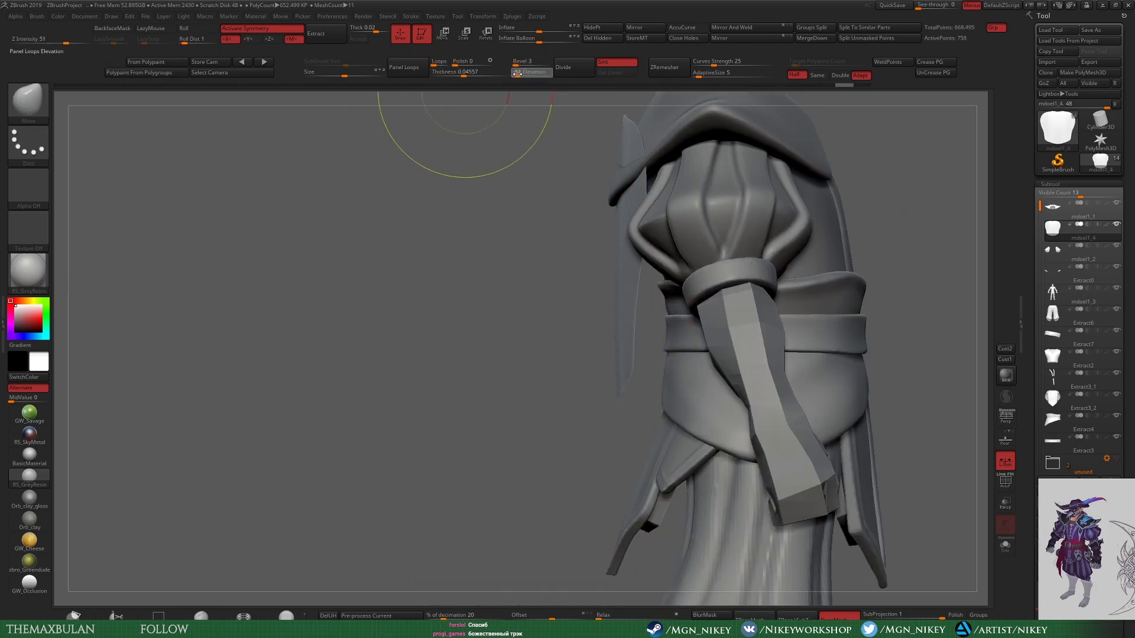
drag(516, 65, 457, 75)
key(ctrl+shift+s)
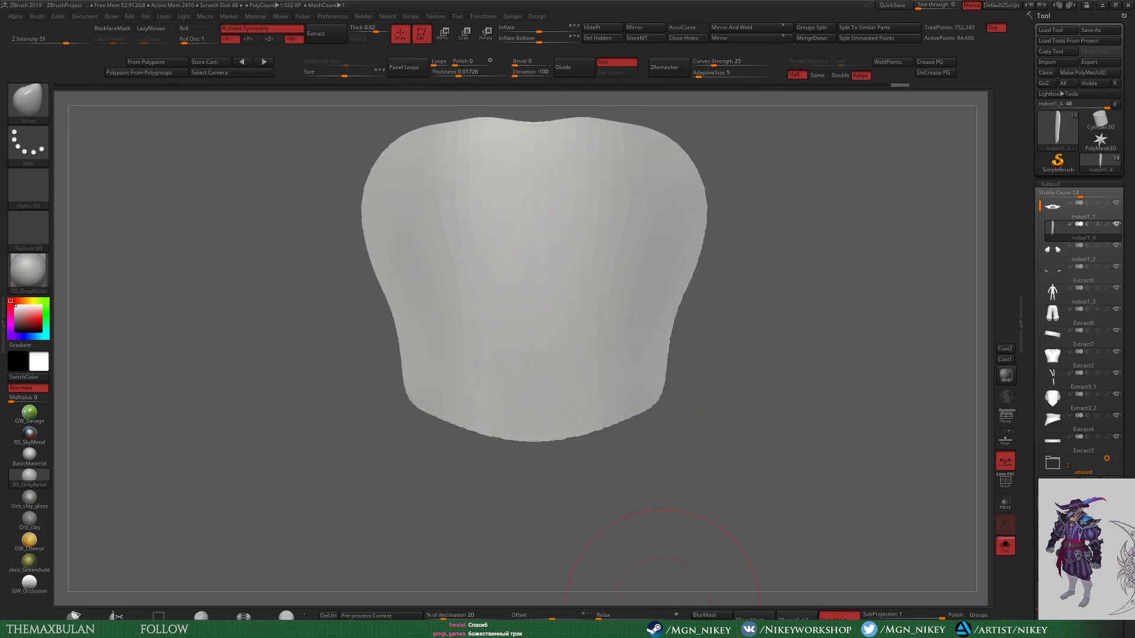
Step: Subdivide the plate and carve softer mirrored V-shaped DamStandard grooves into it
key(ctrl+d)
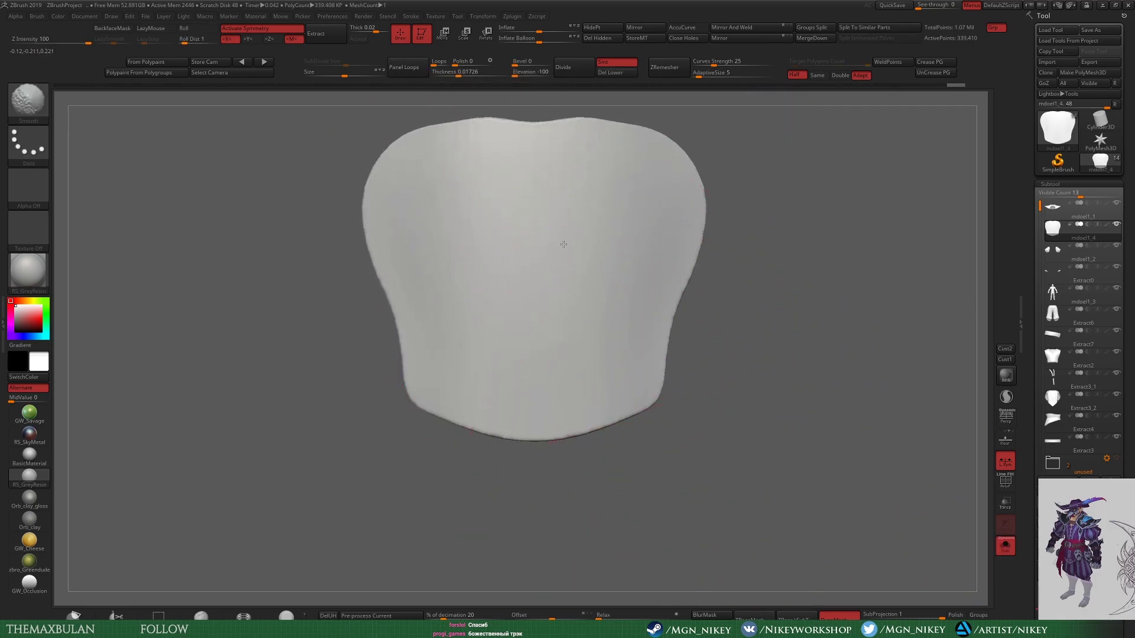
key(ctrl+shift+s)
alt+drag(489, 323, 502, 300)
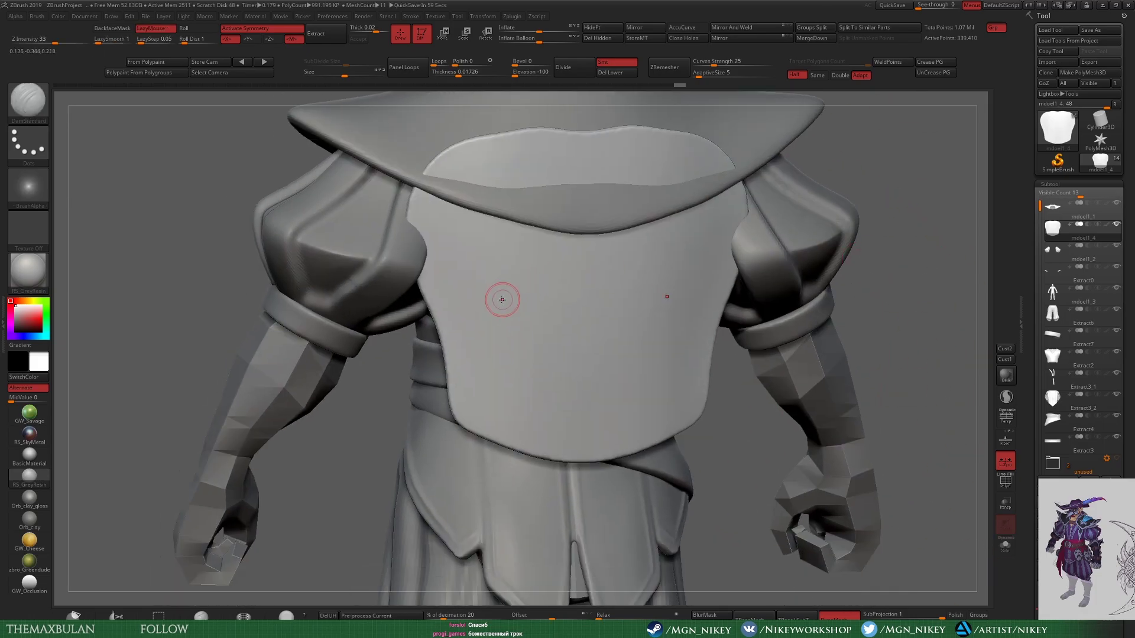
alt+drag(689, 437, 633, 360)
drag(625, 282, 578, 497)
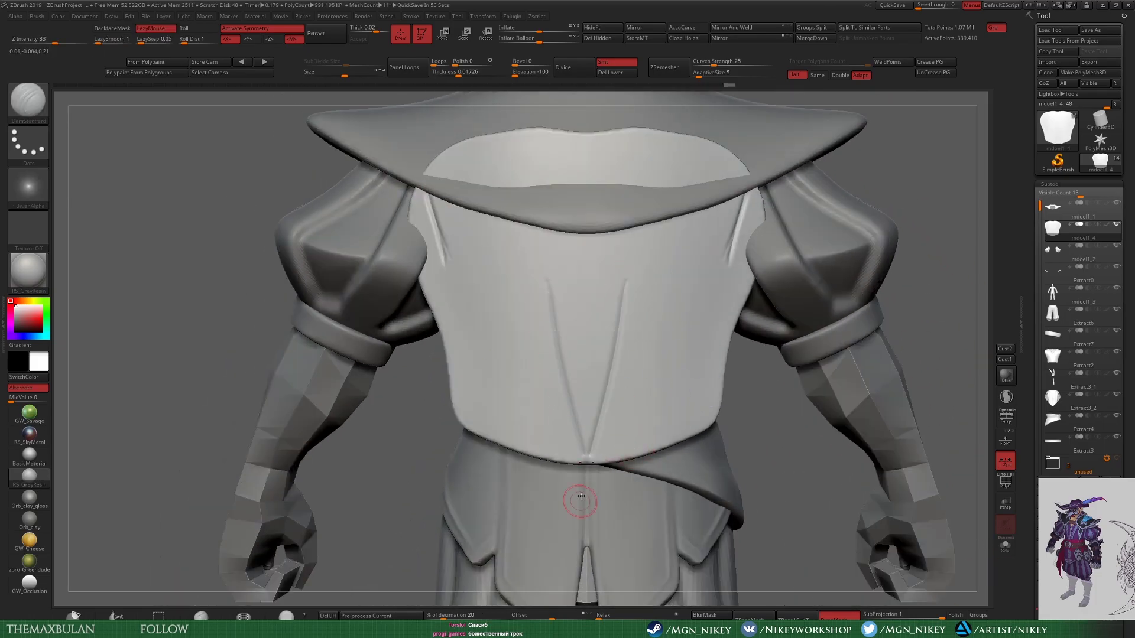
key(ctrl+z)
drag(621, 316, 587, 488)
key(ctrl+z)
drag(625, 278, 578, 529)
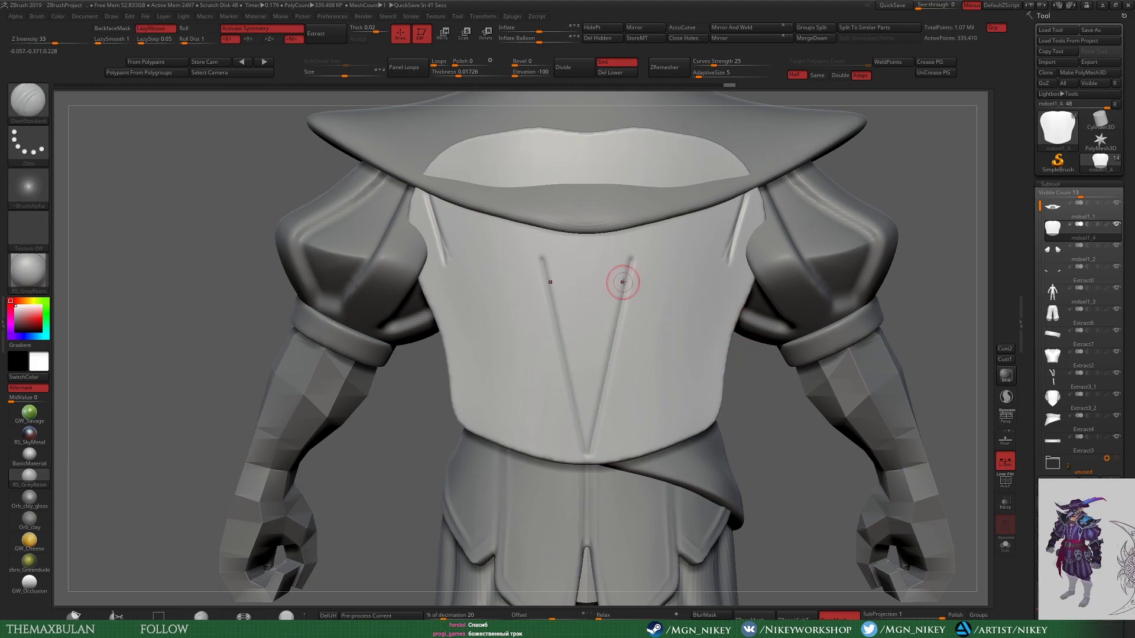
key(ctrl+z)
Step: Carve mirrored loop-shaped grooves on the upper plate and check them from several angles
drag(631, 268, 668, 270)
key(ctrl+z)
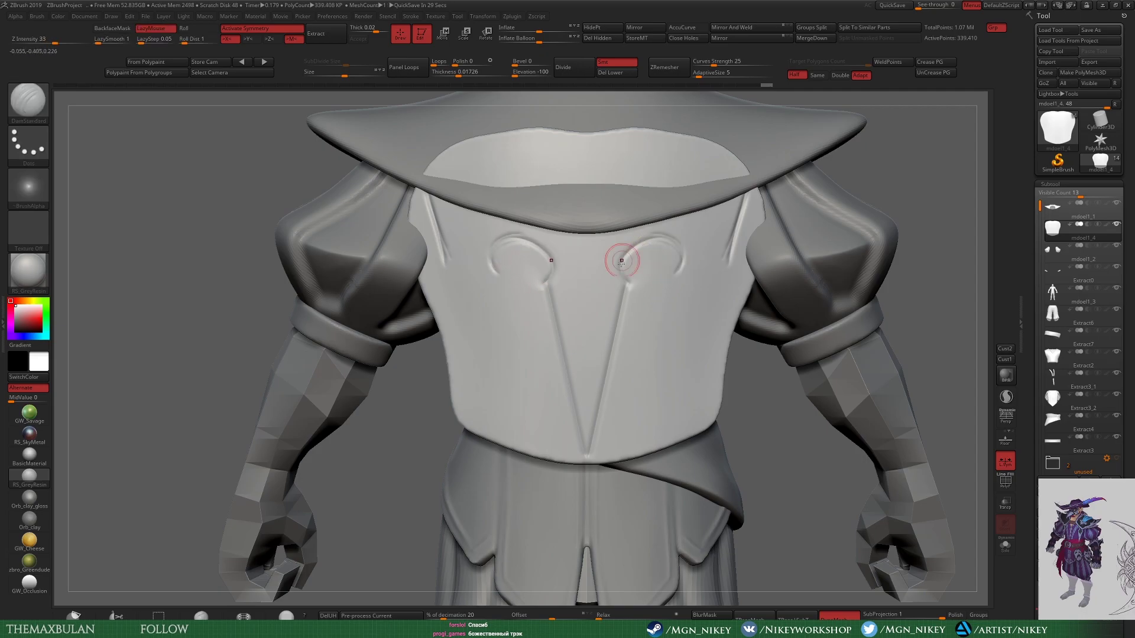
drag(751, 392, 816, 456)
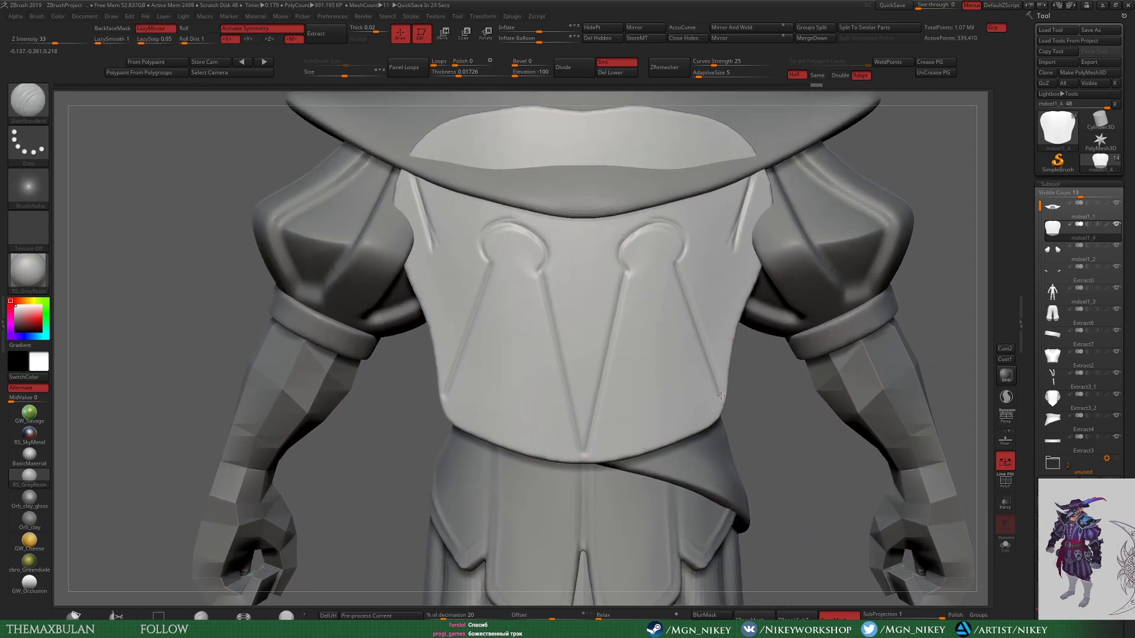
drag(721, 395, 723, 395)
drag(731, 238, 720, 408)
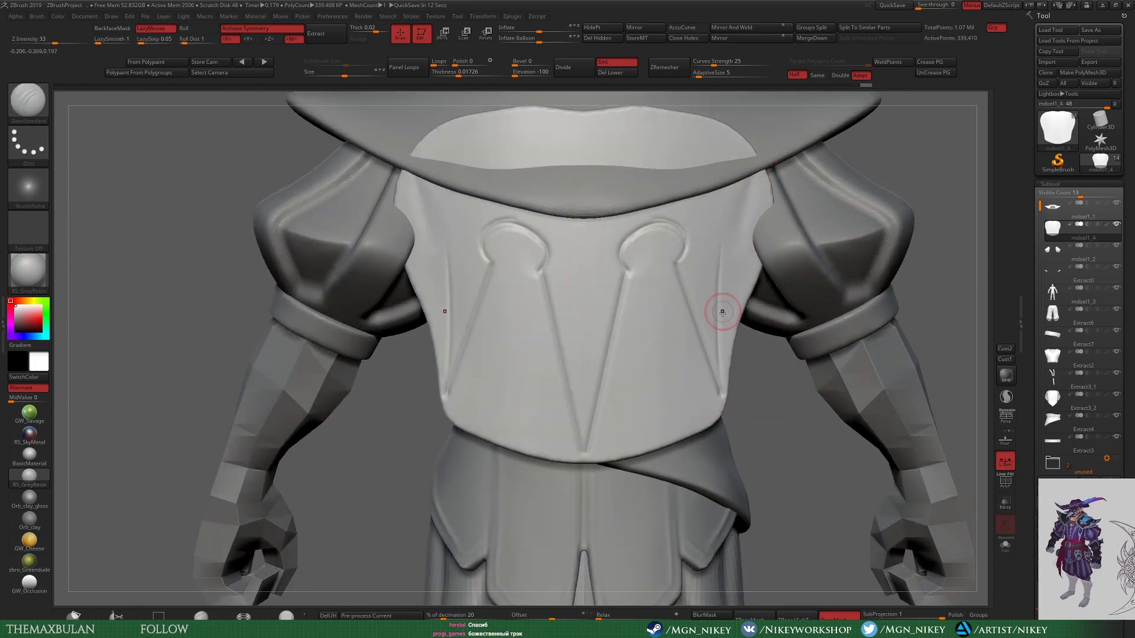
drag(725, 418, 736, 245)
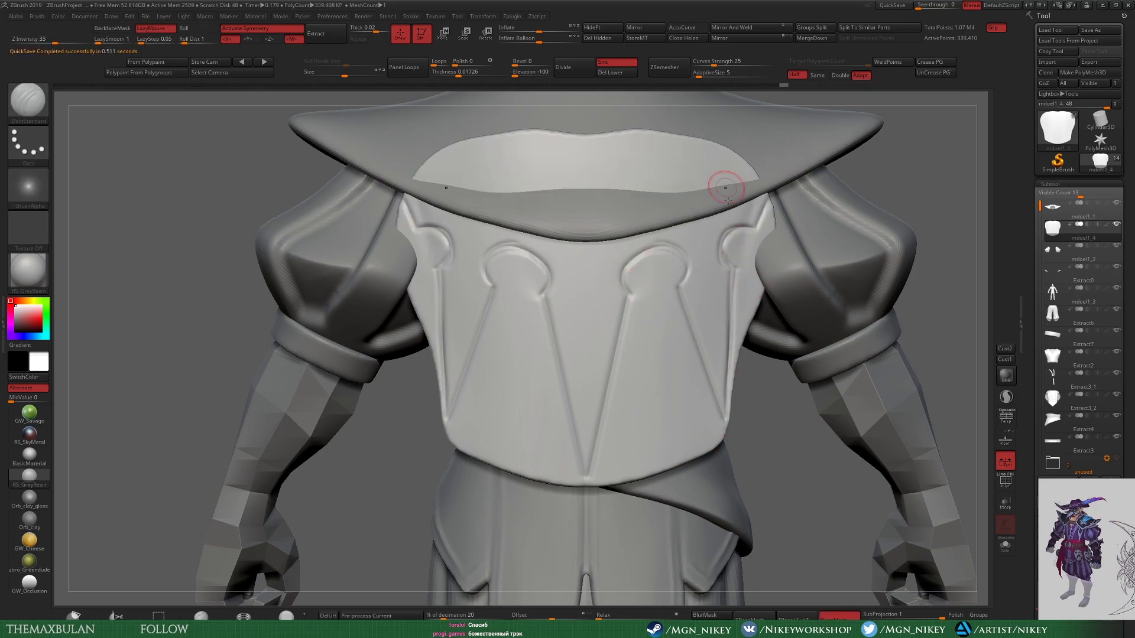
Step: Solo the plate and Ctrl-drag gradient masks over the triangles below both loops
key(shift+ctrl+s)
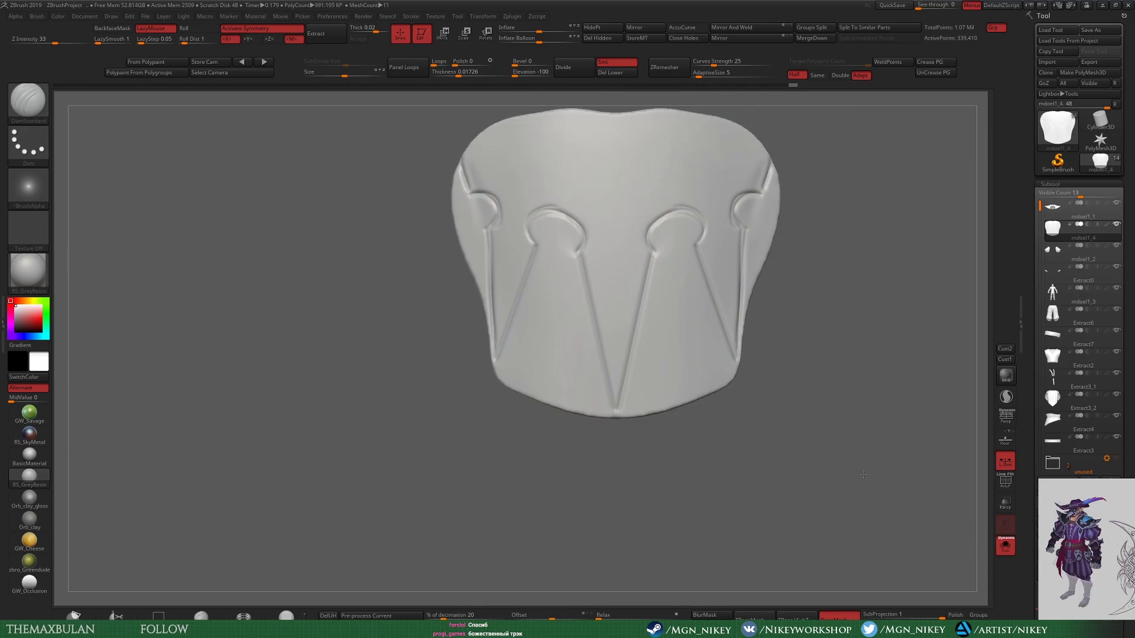
mouse_move(760, 219)
shift+mouse_down()
mouse_move(803, 391)
mouse_move(773, 264)
shift+mouse_up()
ctrl+right_drag(773, 263, 798, 188)
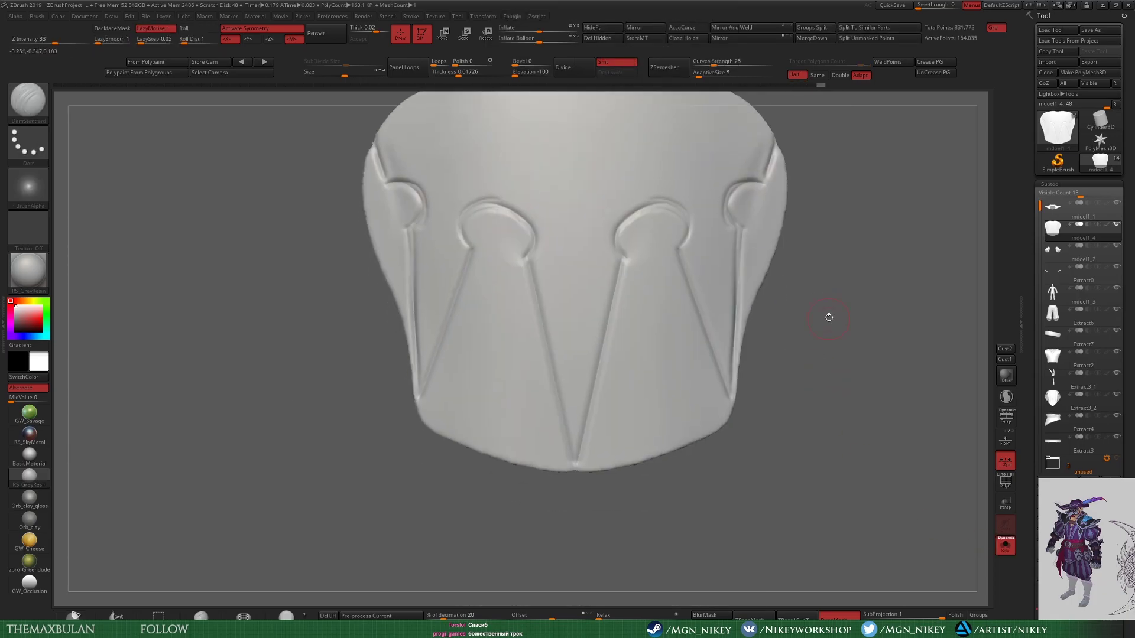
mouse_move(831, 355)
mouse_down()
mouse_move(805, 222)
mouse_move(834, 509)
mouse_move(752, 456)
mouse_move(683, 255)
mouse_up()
ctrl+drag(612, 591, 555, 266)
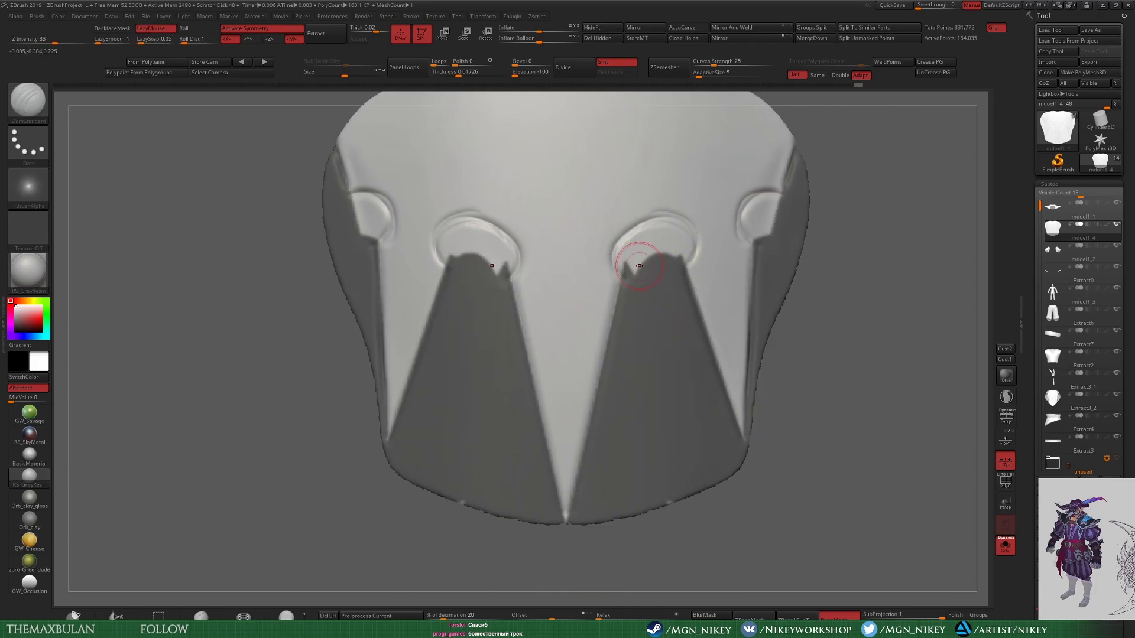
mouse_move(650, 278)
ctrl+mouse_down()
mouse_move(691, 224)
mouse_move(685, 237)
ctrl+mouse_up()
ctrl+right_drag(685, 236, 674, 285)
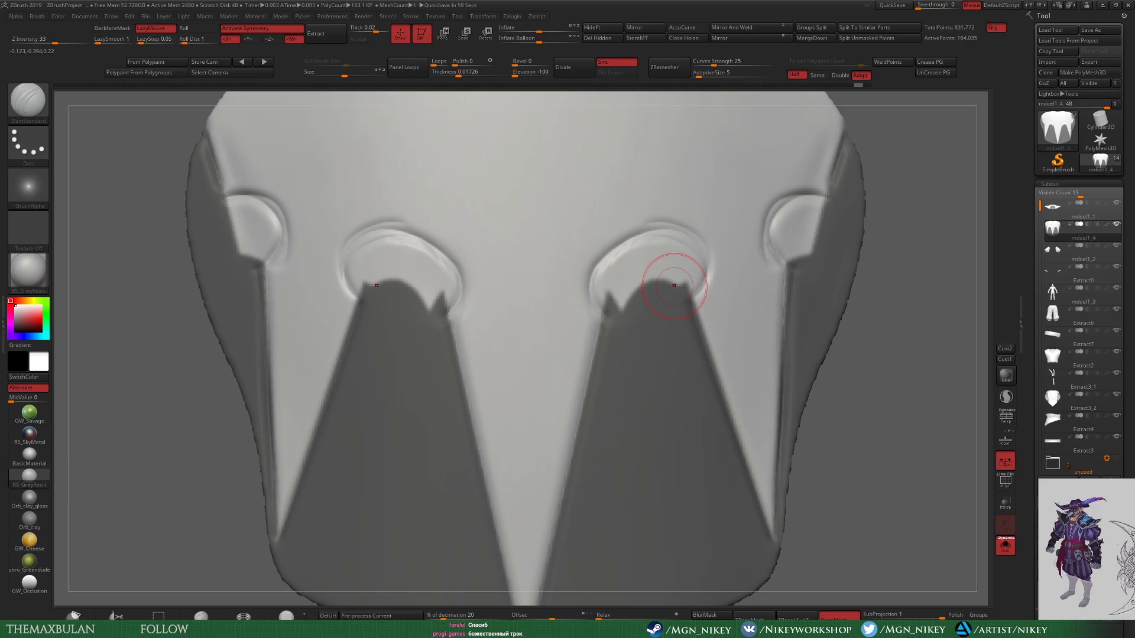
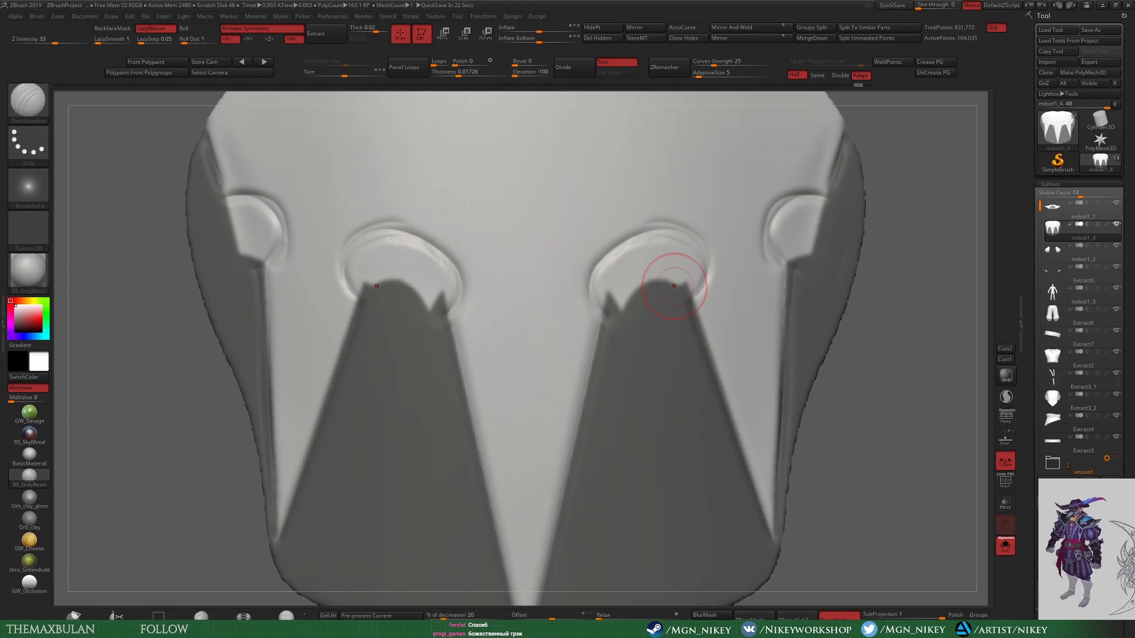
Step: Mask and hide the round side sockets, then delete the hidden polygons to leave notches
ctrl+drag(780, 189, 786, 195)
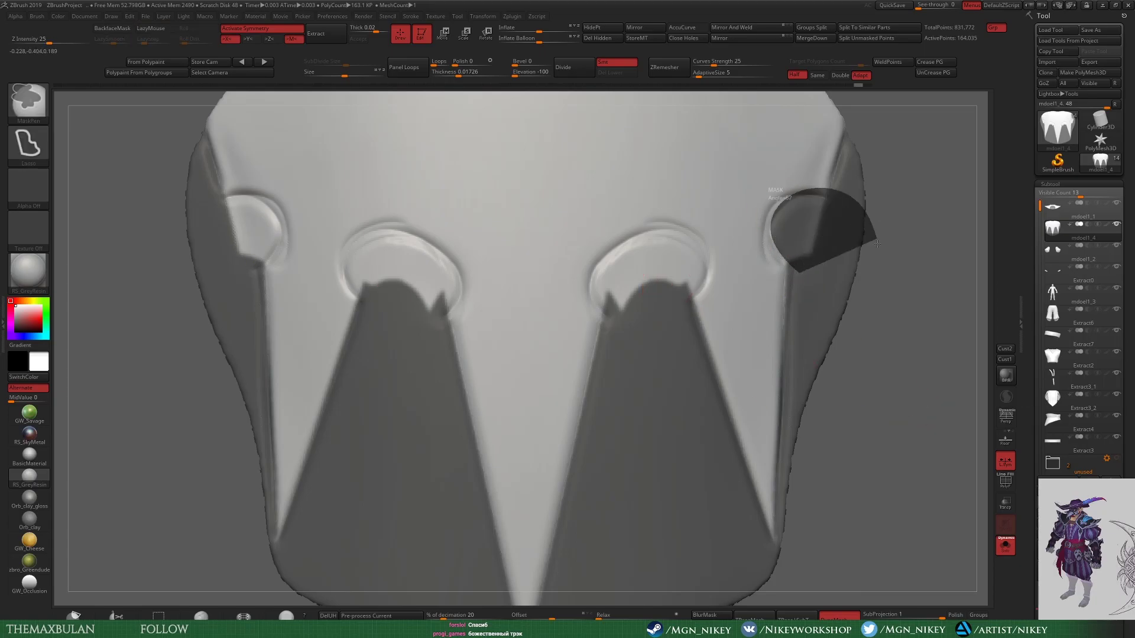
alt+drag(905, 294, 886, 331)
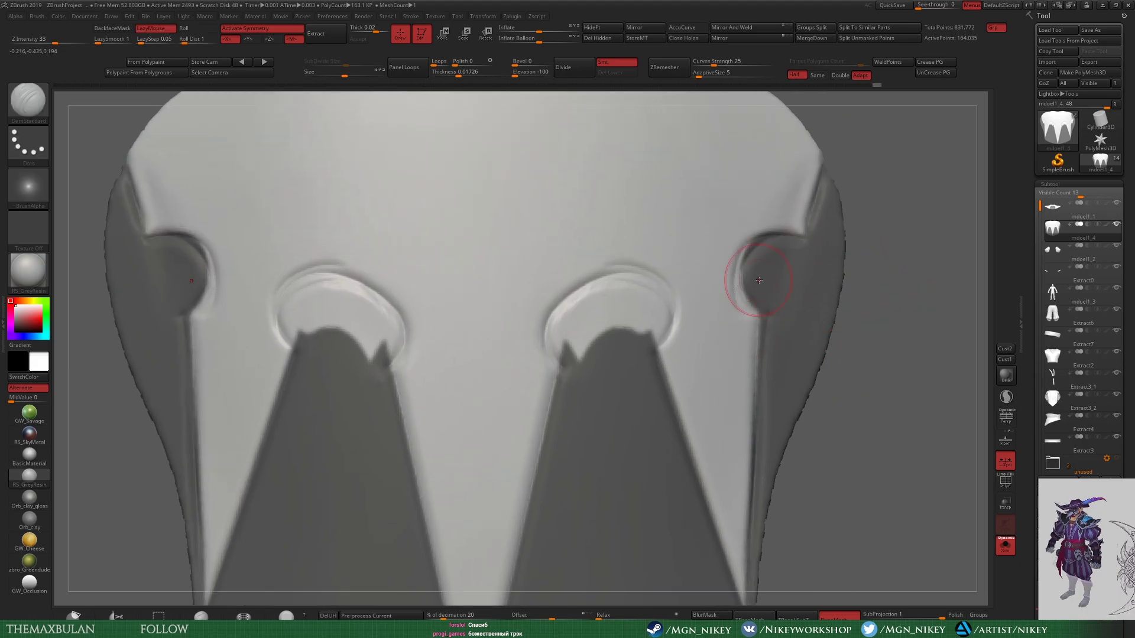
ctrl+drag(886, 177, 874, 195)
ctrl+drag(739, 230, 745, 237)
ctrl+drag(632, 331, 601, 395)
ctrl+drag(550, 248, 550, 248)
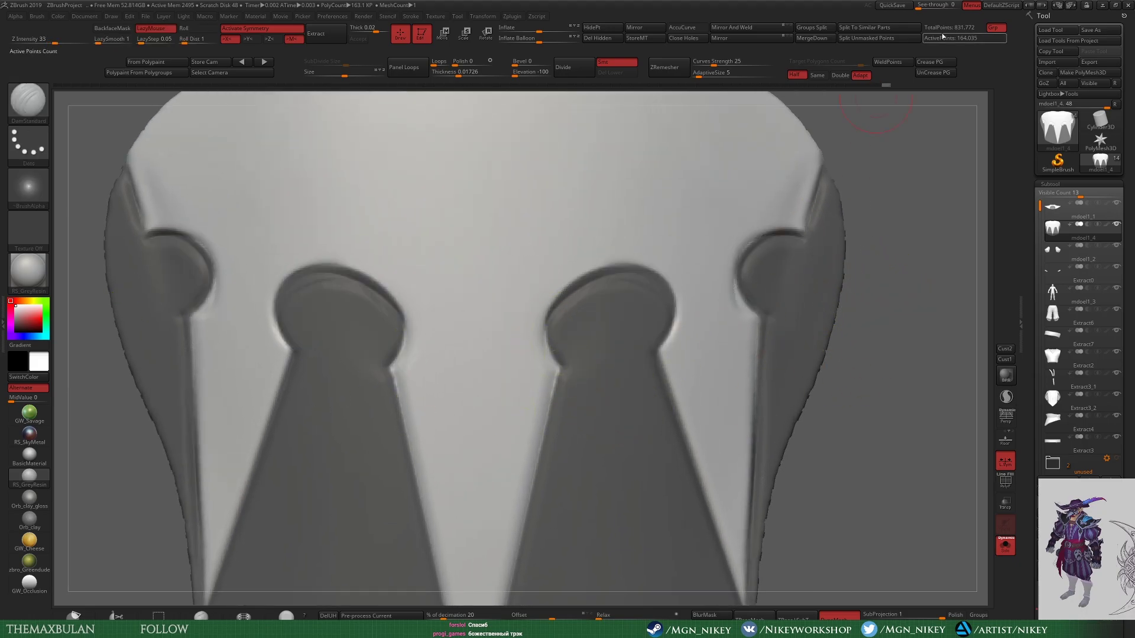
drag(770, 405, 740, 192)
click(607, 44)
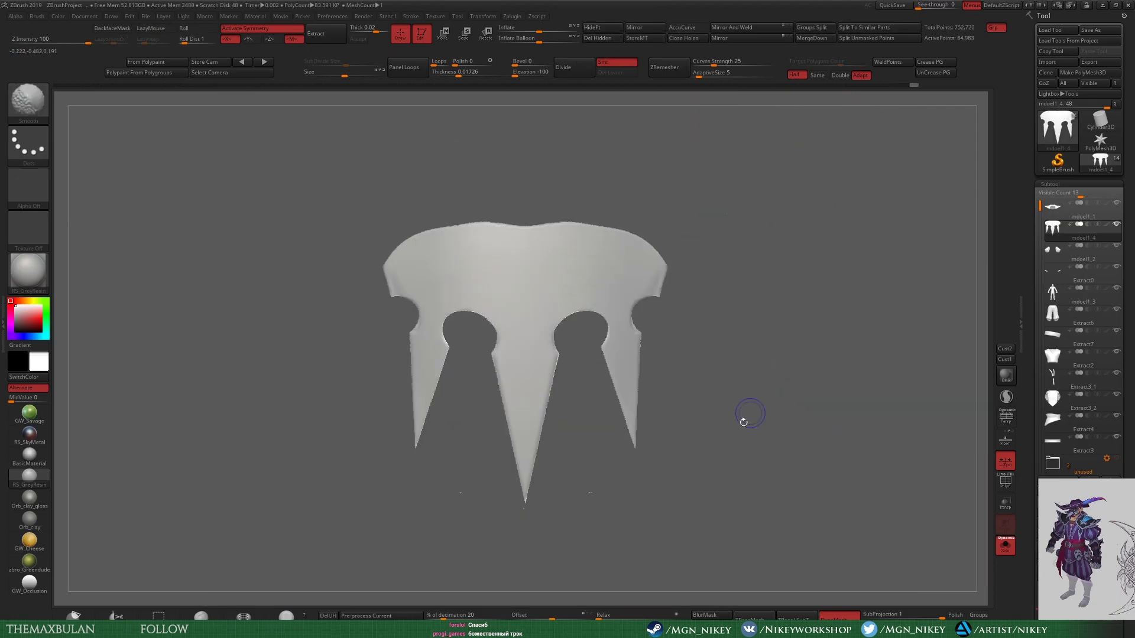
Step: Smooth the plate's right edges and spikes, then give it thickness with Panel Loops
key(space)
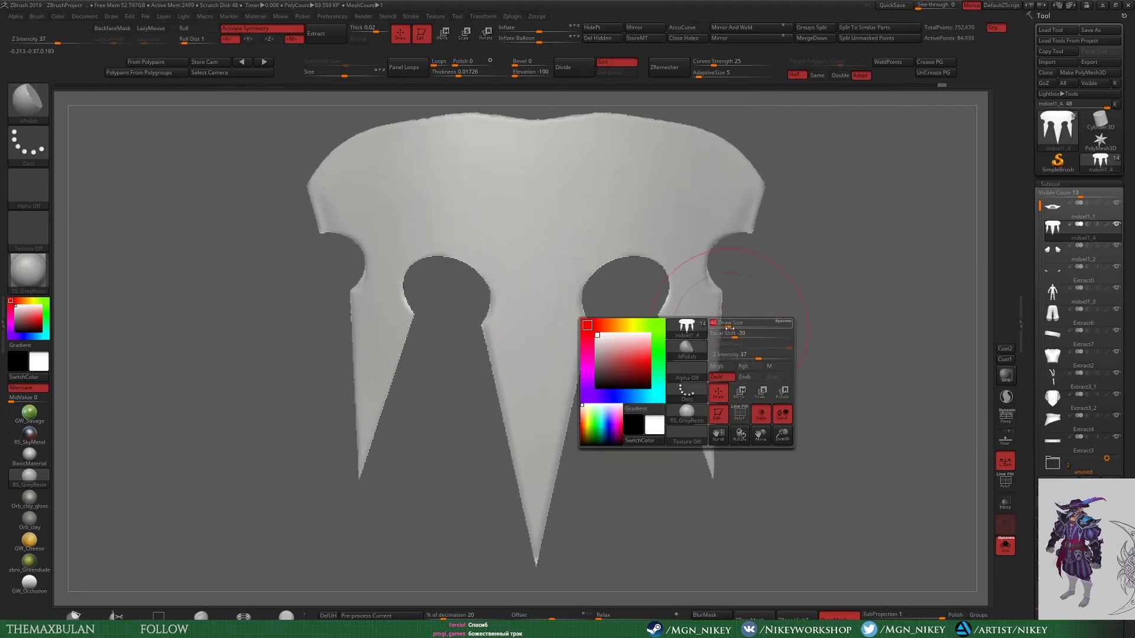
key(shift)
mouse_move(707, 442)
shift+mouse_down()
mouse_move(608, 266)
mouse_move(734, 193)
shift+mouse_up()
drag(807, 308, 710, 259)
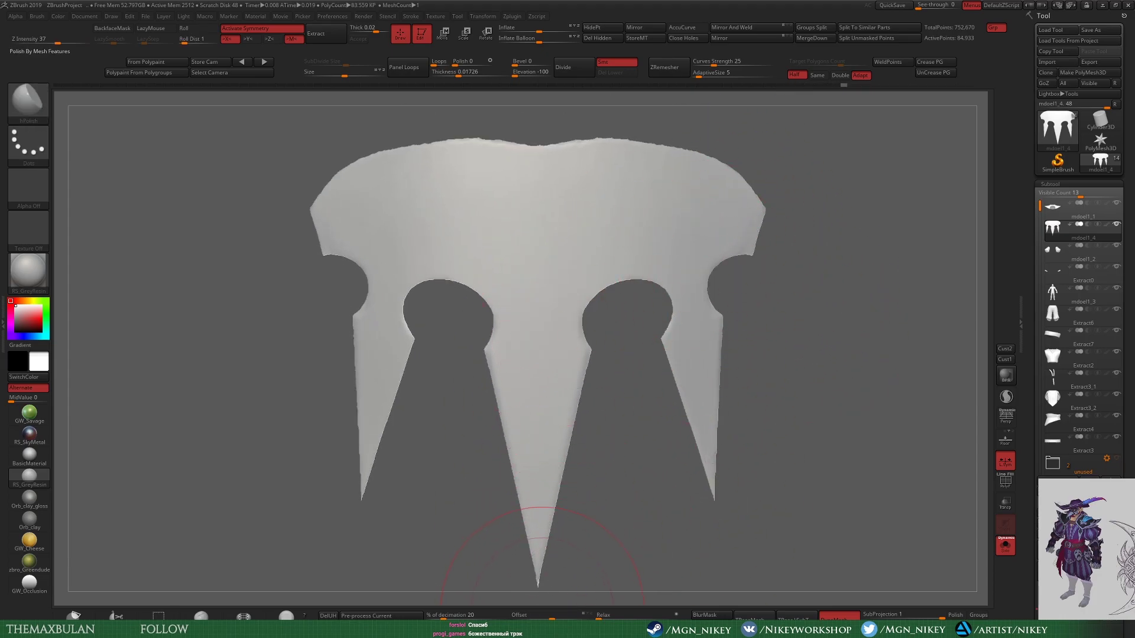
drag(588, 520, 752, 295)
click(390, 69)
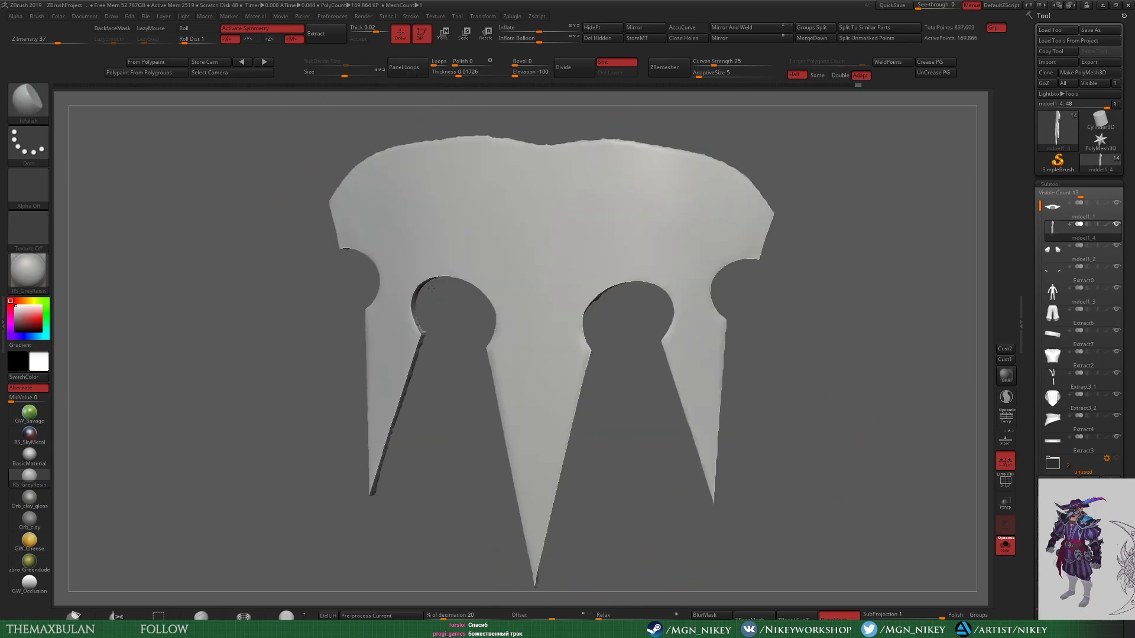
mouse_move(484, 331)
mouse_down()
mouse_move(563, 362)
mouse_move(562, 244)
mouse_up()
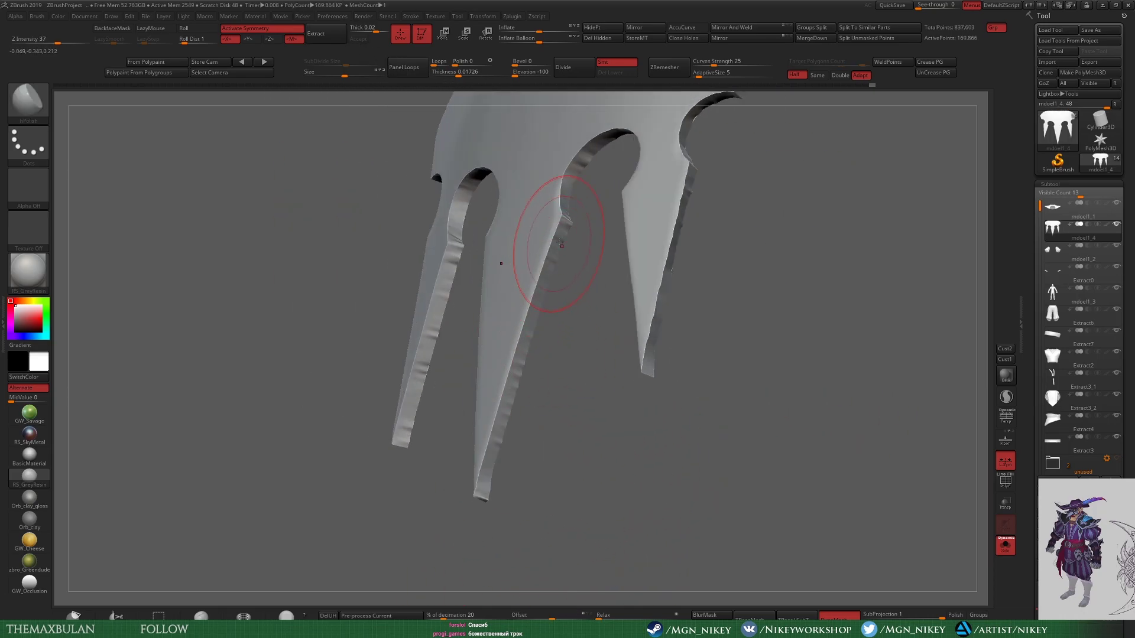
Step: Mask only the centre spike and stop sculpting from affecting back faces
mouse_move(486, 479)
shift+mouse_down()
mouse_move(591, 189)
mouse_move(423, 547)
shift+mouse_up()
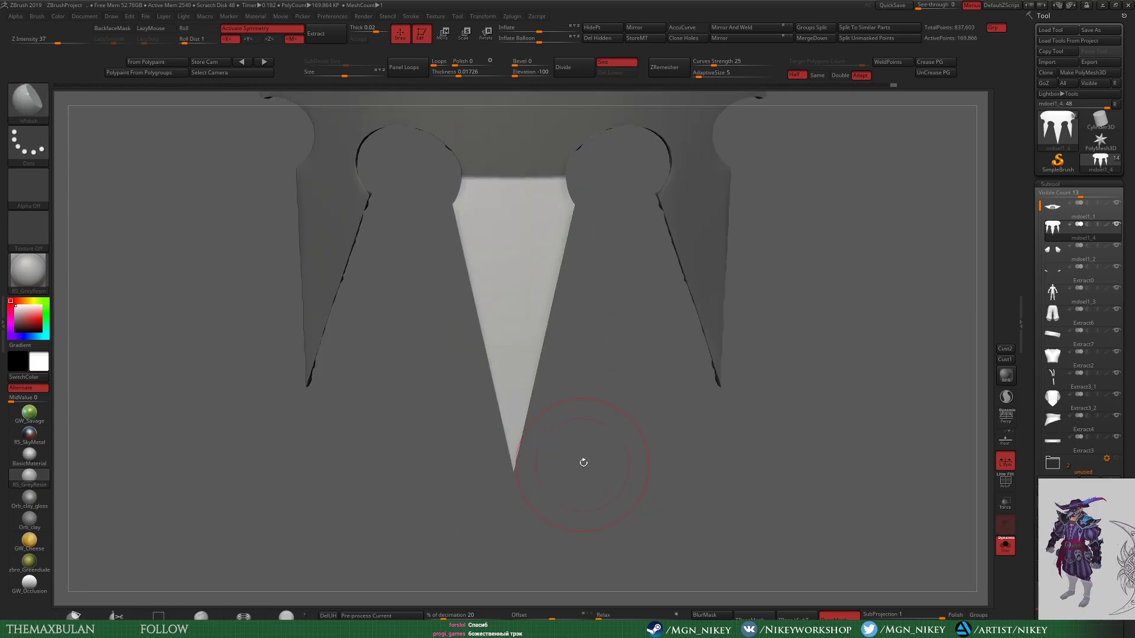
mouse_move(517, 497)
ctrl+shift+mouse_down()
mouse_move(448, 506)
mouse_move(640, 450)
mouse_move(684, 229)
mouse_move(562, 362)
mouse_move(582, 453)
ctrl+shift+mouse_up()
ctrl+click(751, 398)
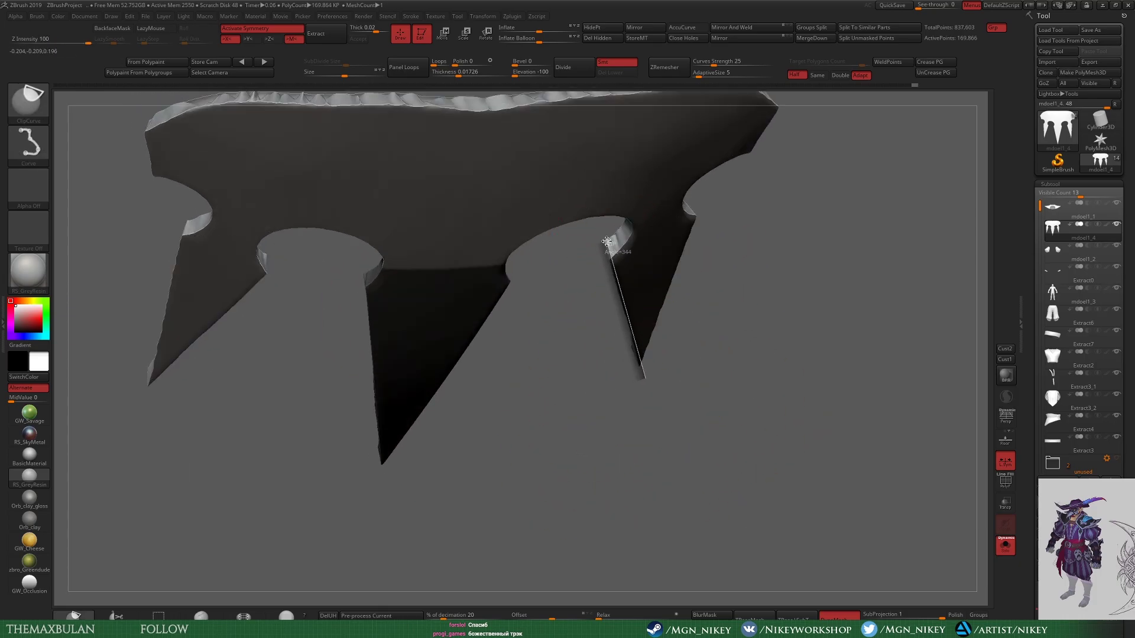
mouse_move(643, 380)
mouse_down()
mouse_move(623, 442)
mouse_move(622, 297)
mouse_up()
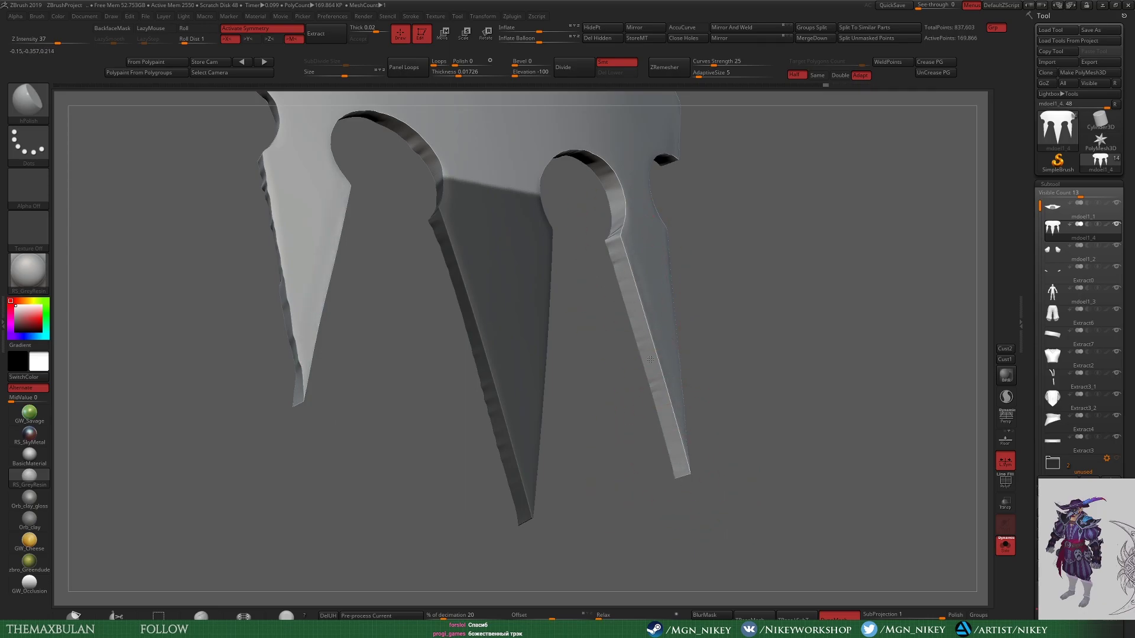
mouse_move(650, 359)
mouse_down()
mouse_move(615, 446)
mouse_move(371, 100)
mouse_up()
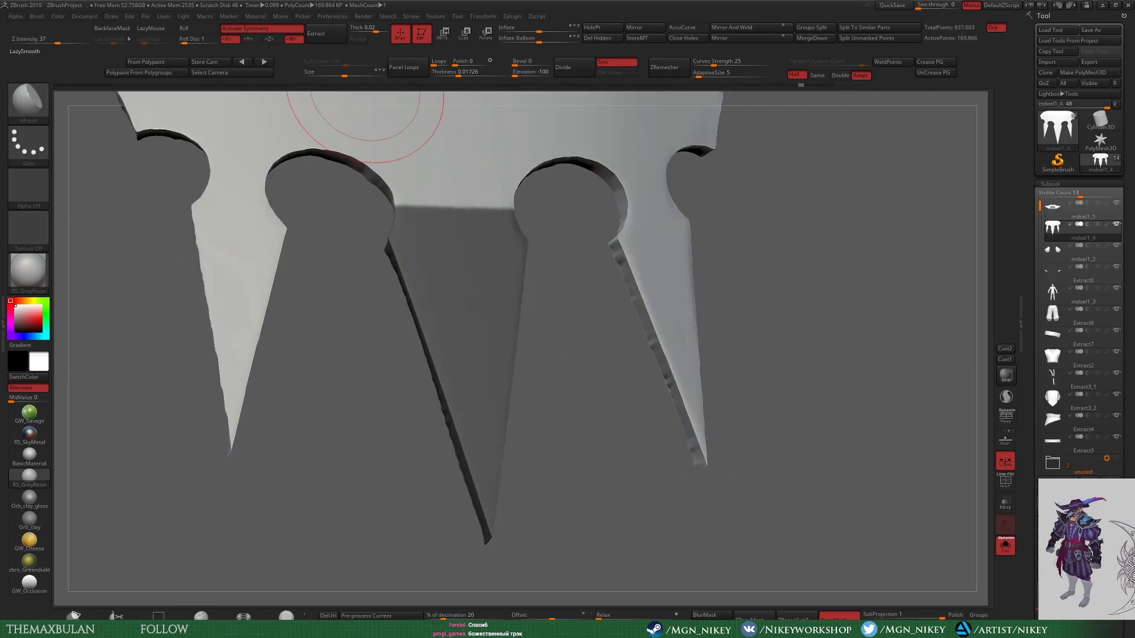
click(112, 27)
Step: Check the spike fork from the side and nudge the right spike tip, mirrored left
drag(800, 274, 597, 198)
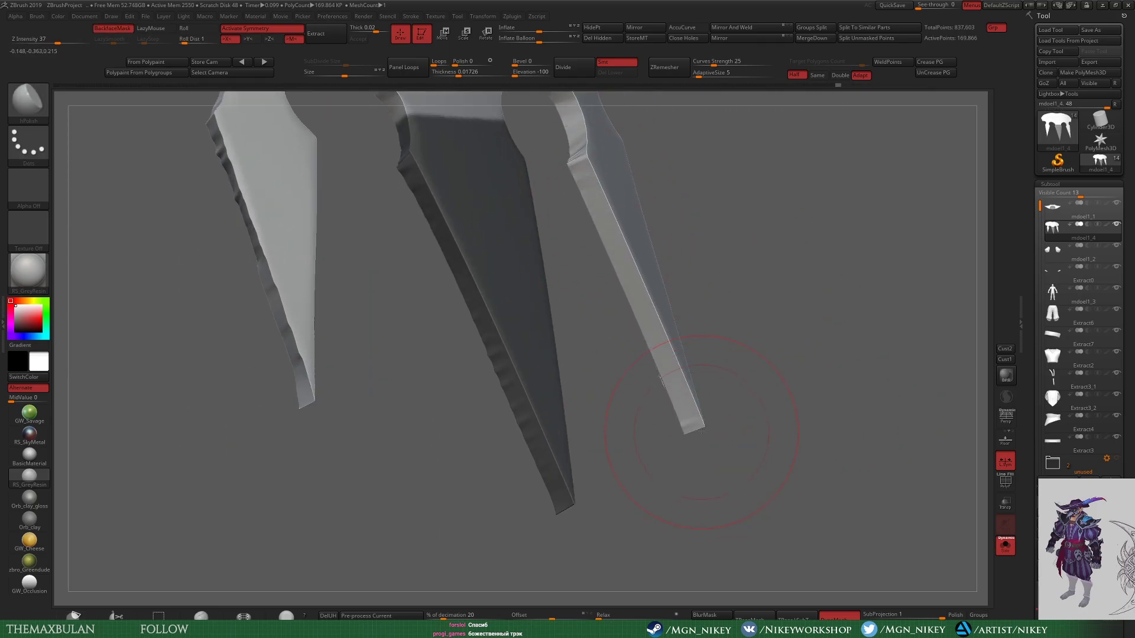
drag(701, 431, 611, 300)
drag(578, 339, 564, 452)
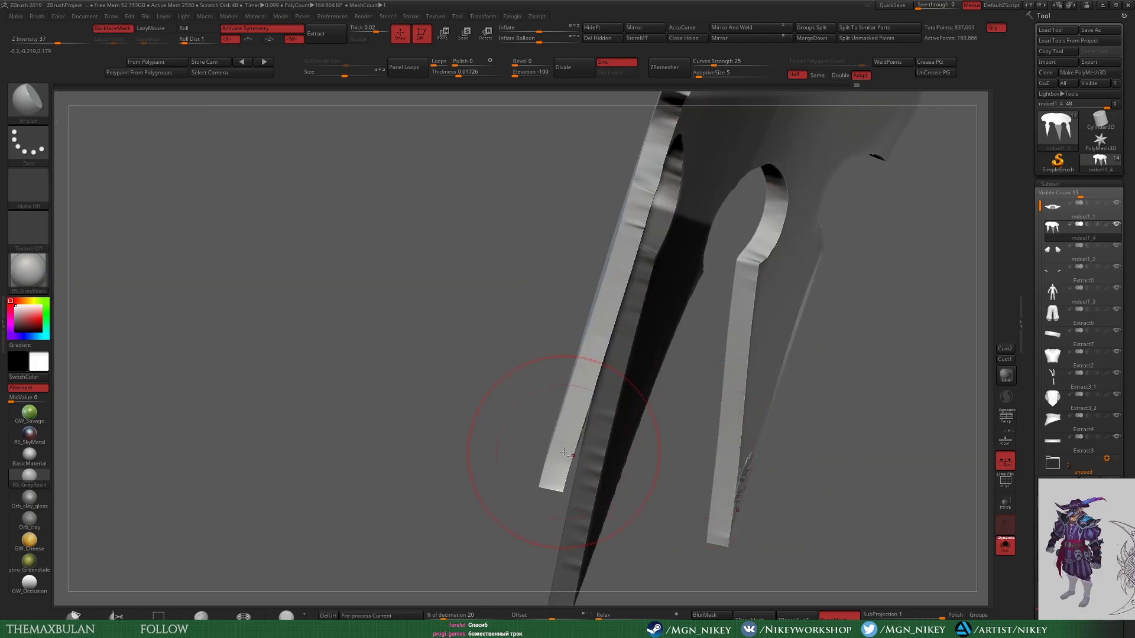
mouse_move(628, 201)
mouse_down()
mouse_move(532, 418)
mouse_move(678, 354)
mouse_move(685, 189)
mouse_up()
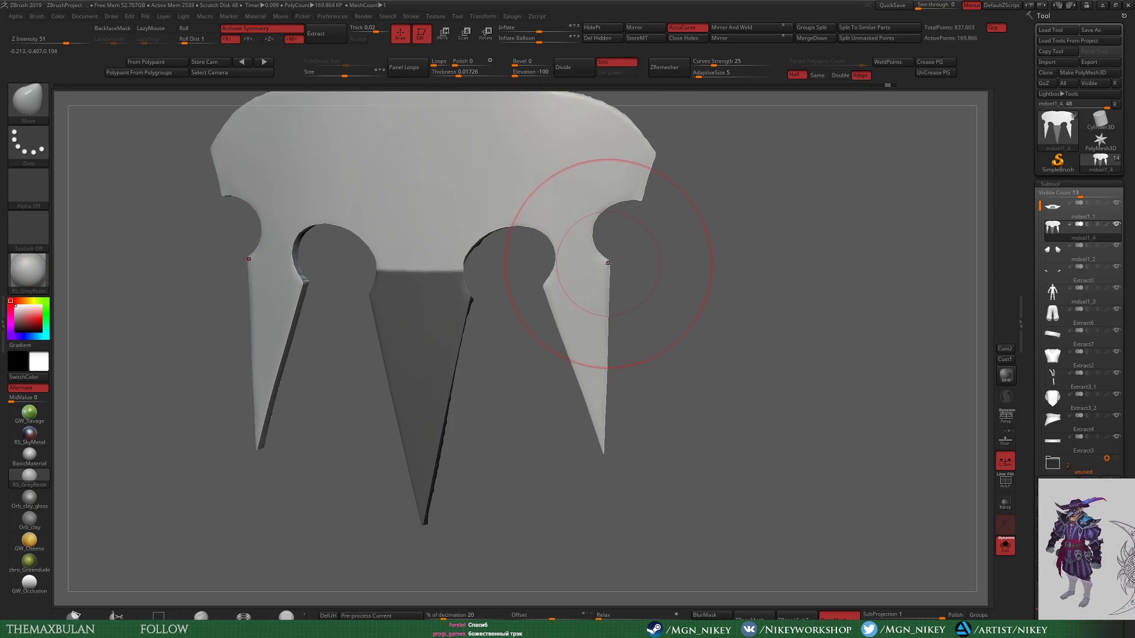
drag(612, 460, 612, 456)
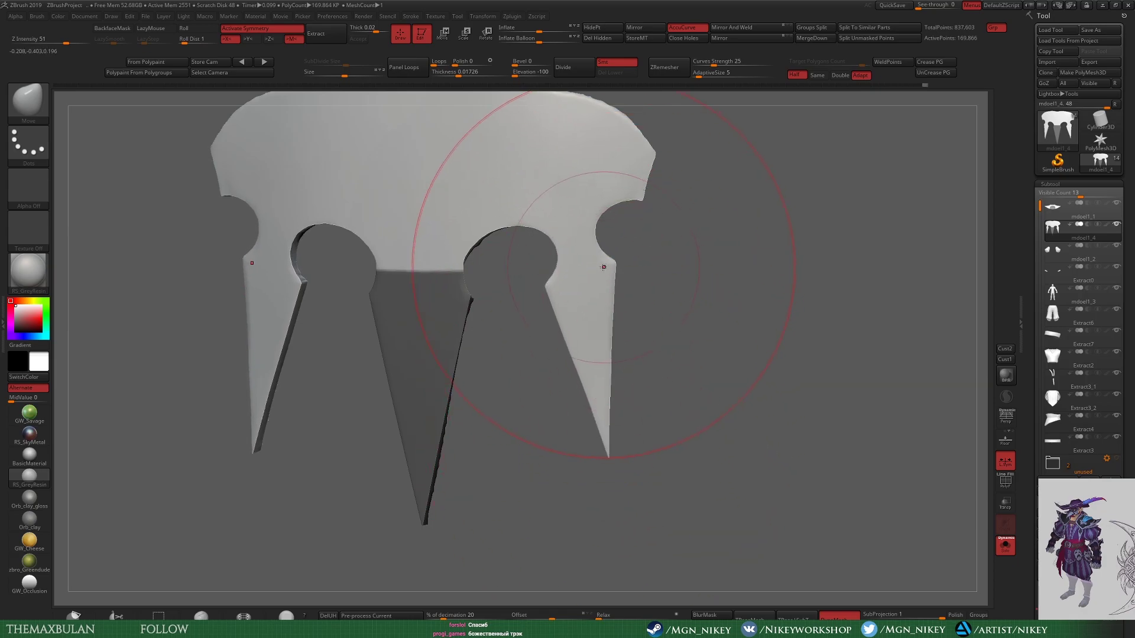
drag(545, 228, 601, 223)
Step: Check the plate's polygroups with PolyF and frame the keyhole gaps front-on
key(ctrl)
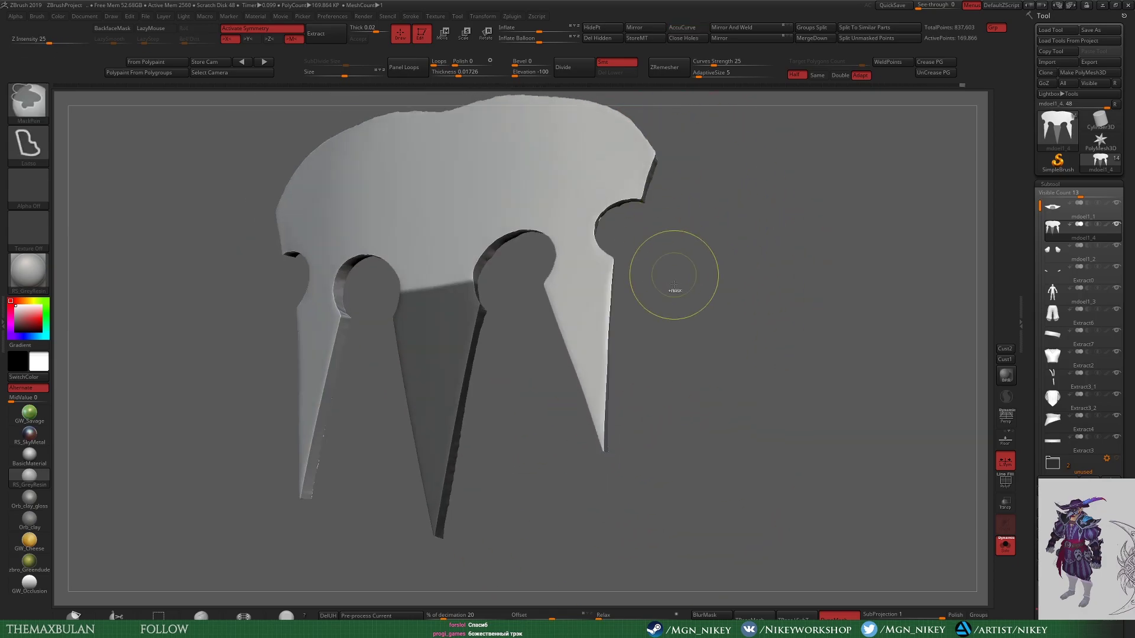
drag(638, 402, 761, 551)
key(shift+f)
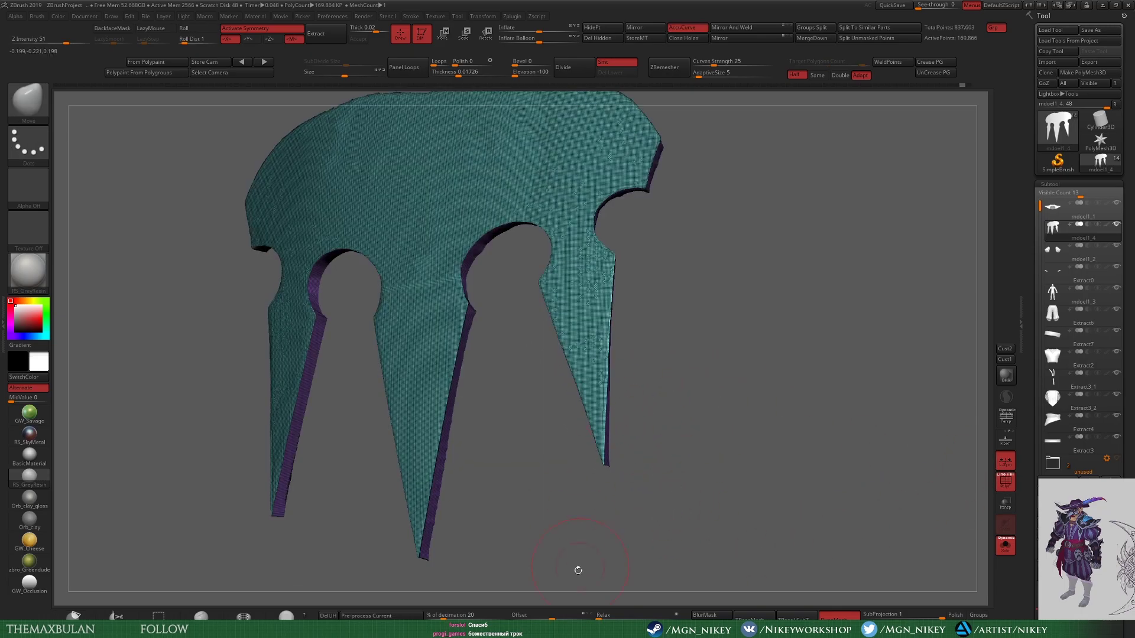
key(shift+f)
drag(695, 433, 646, 229)
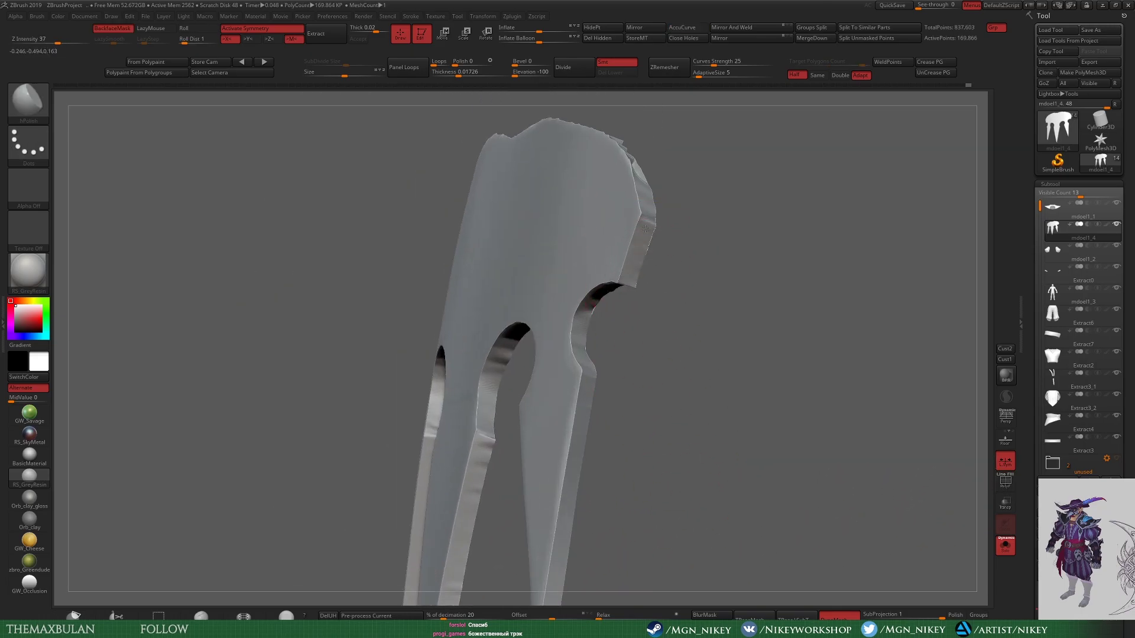
mouse_move(595, 297)
mouse_down()
mouse_move(740, 304)
mouse_move(469, 279)
mouse_move(552, 428)
mouse_move(527, 483)
mouse_up()
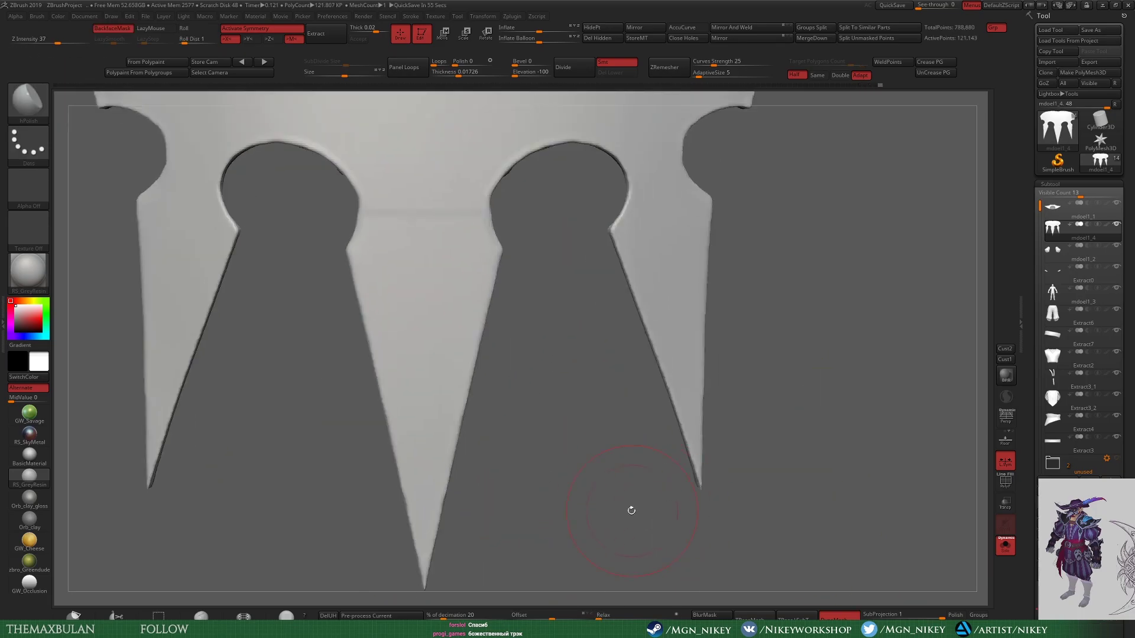
key(f)
alt+drag(619, 437, 500, 356)
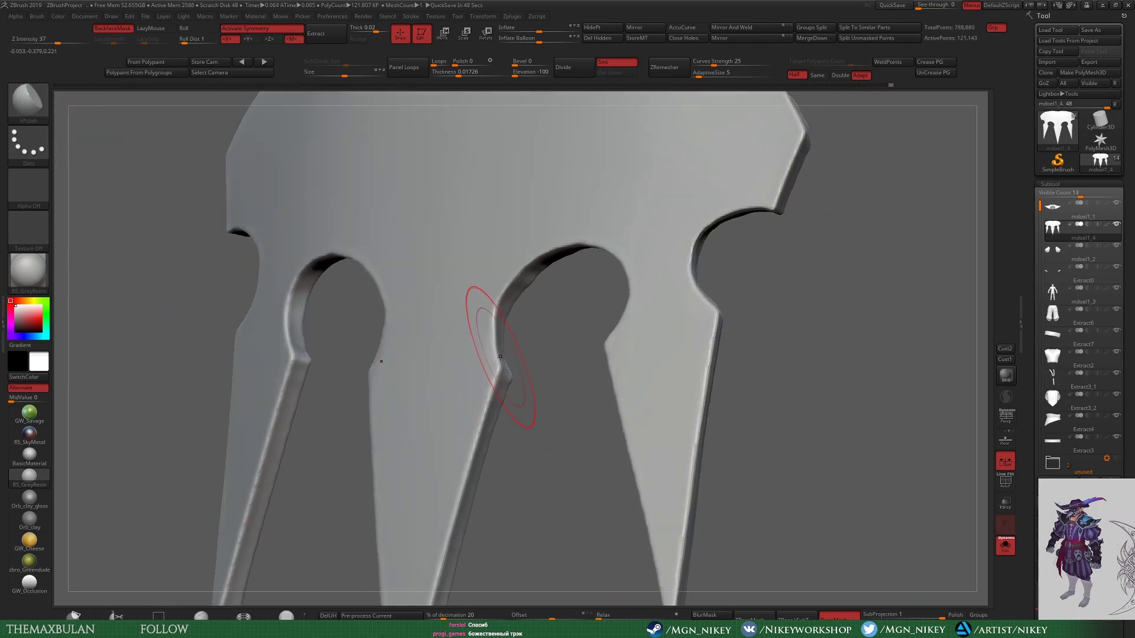
shift+drag(538, 269, 494, 329)
Step: Polish the keyhole openings with the Move and hPolish brushes
key(b)
key(m)
key(v)
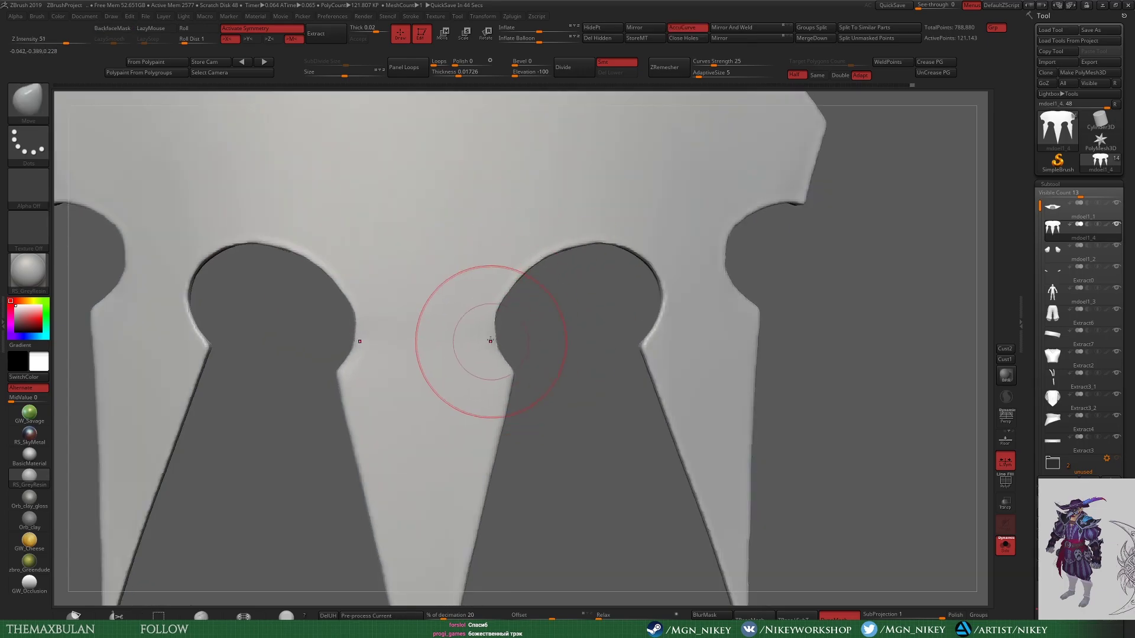
key(f)
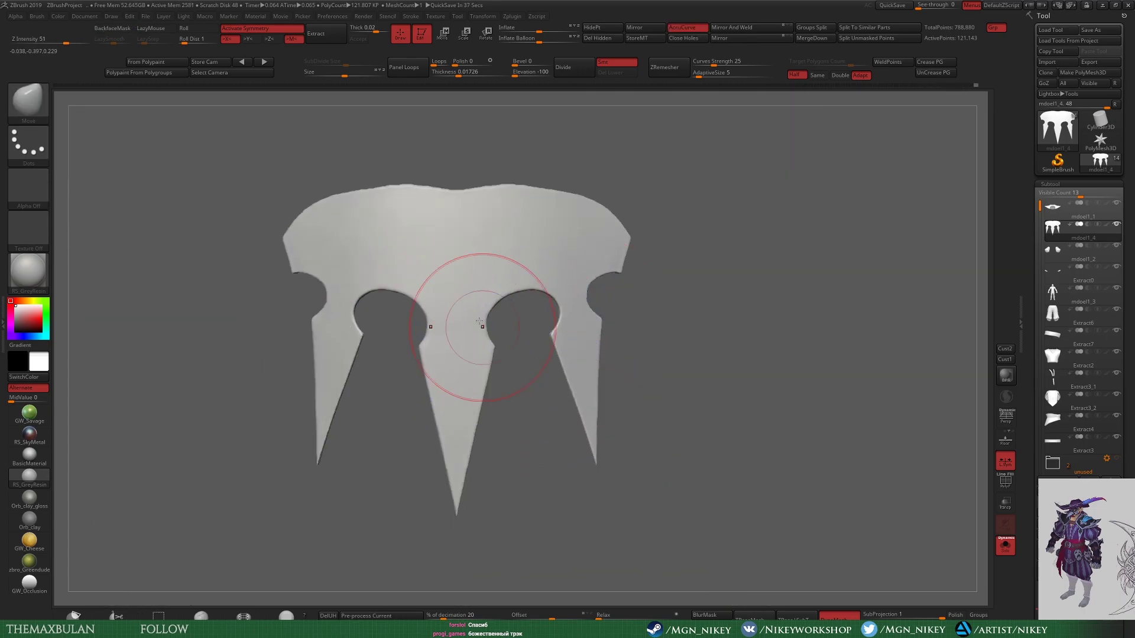
key(b)
key(h)
key(p)
shift+drag(593, 300, 593, 311)
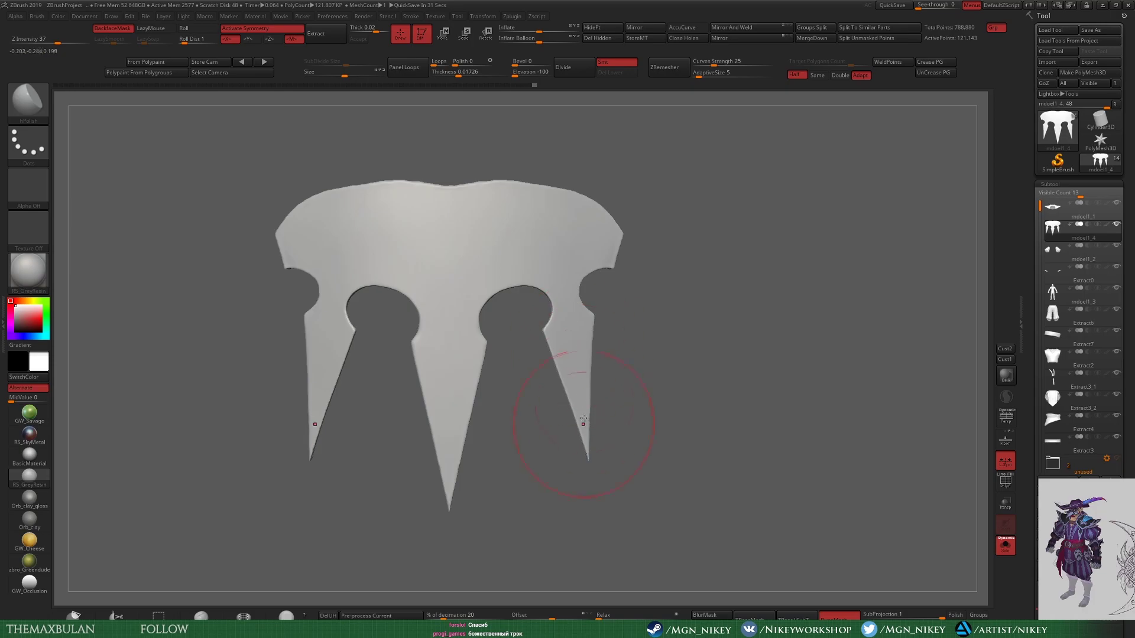
alt+drag(663, 241, 663, 178)
Step: Adjust the Move brush settings, then turn Solo off to show the whole character
key(b)
key(m)
key(v)
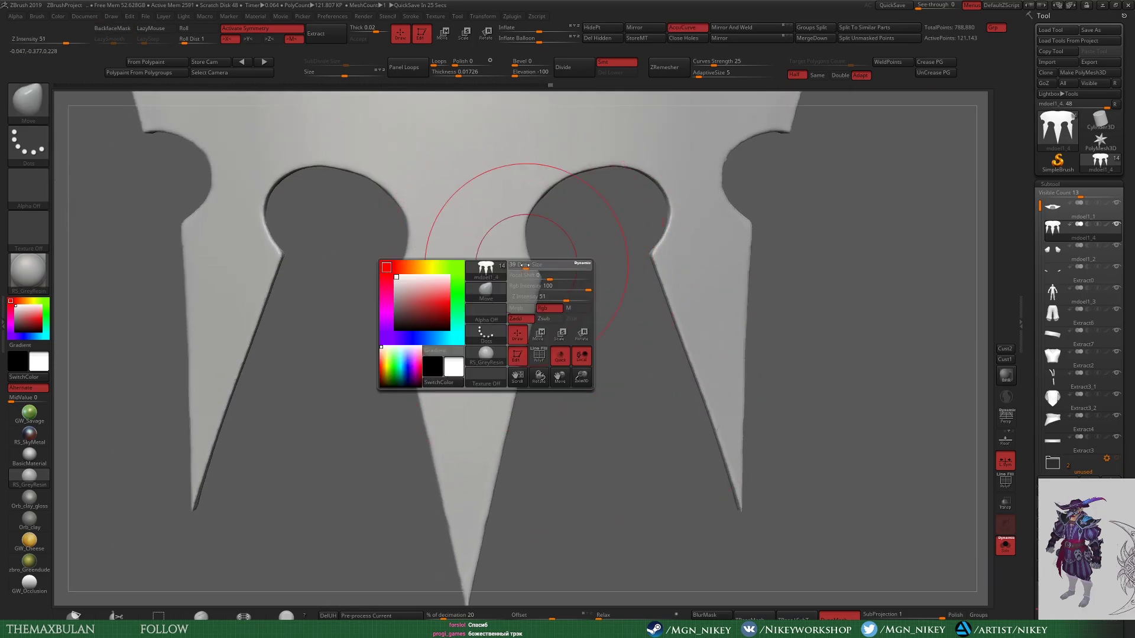
key(space)
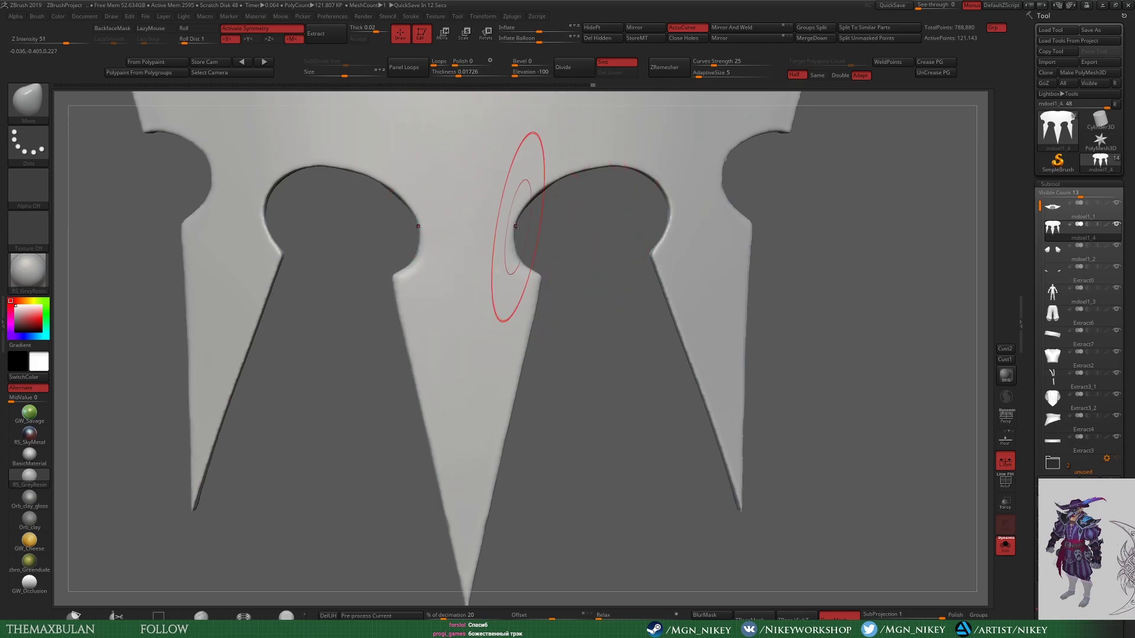
key(alt+Tab)
key(Escape)
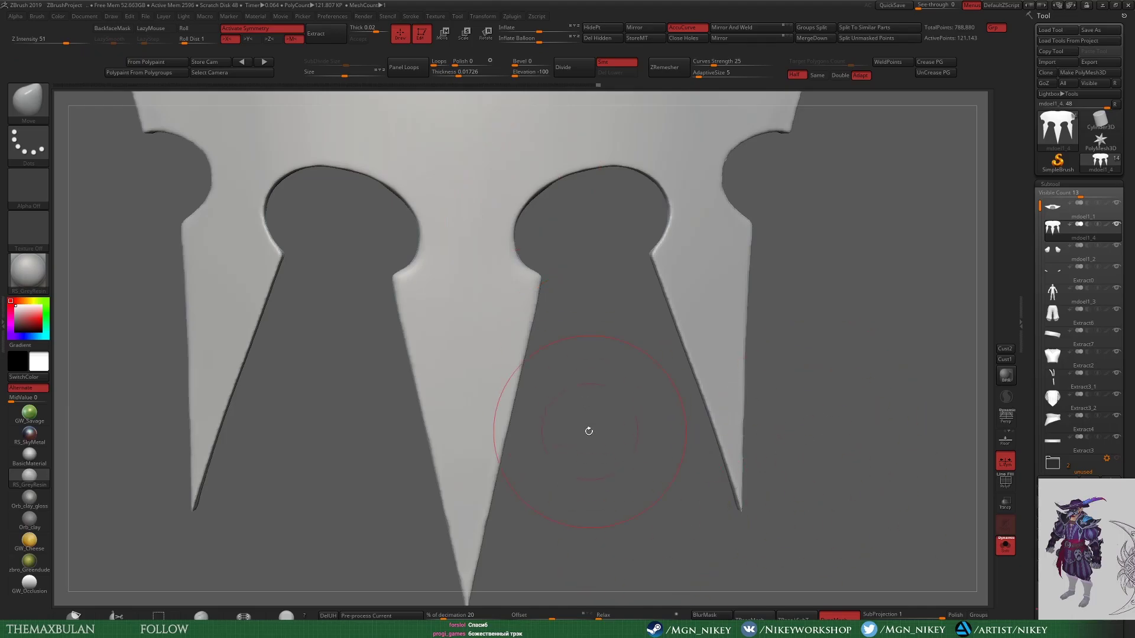
key(f)
key(shift+s)
Step: Mask the centre collar piece and shift the back piece's side wings with Move Transpose
key(f)
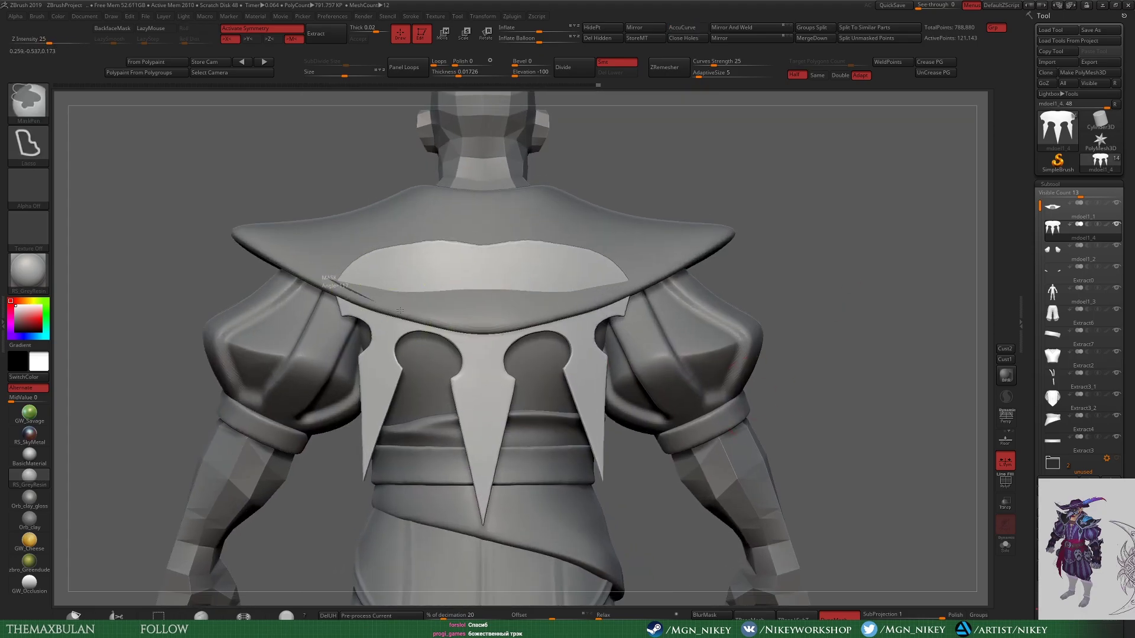
key(b)
key(m)
key(v)
mouse_move(670, 156)
ctrl+mouse_down()
mouse_move(786, 297)
mouse_move(837, 419)
ctrl+mouse_up()
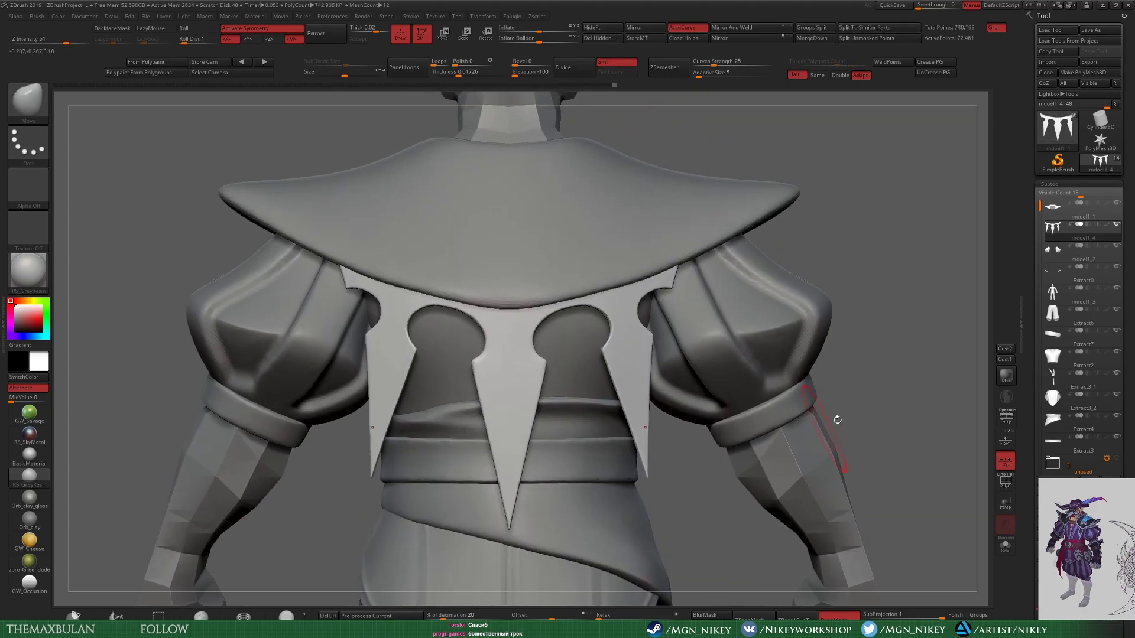
ctrl+drag(550, 145, 532, 520)
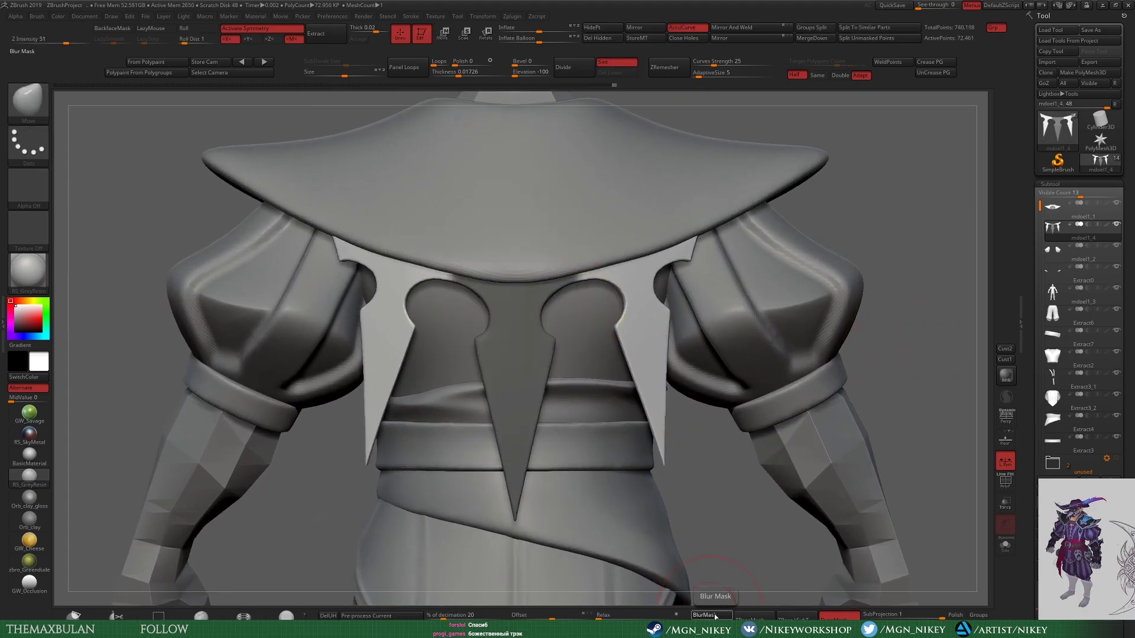
key(w)
drag(679, 254, 698, 252)
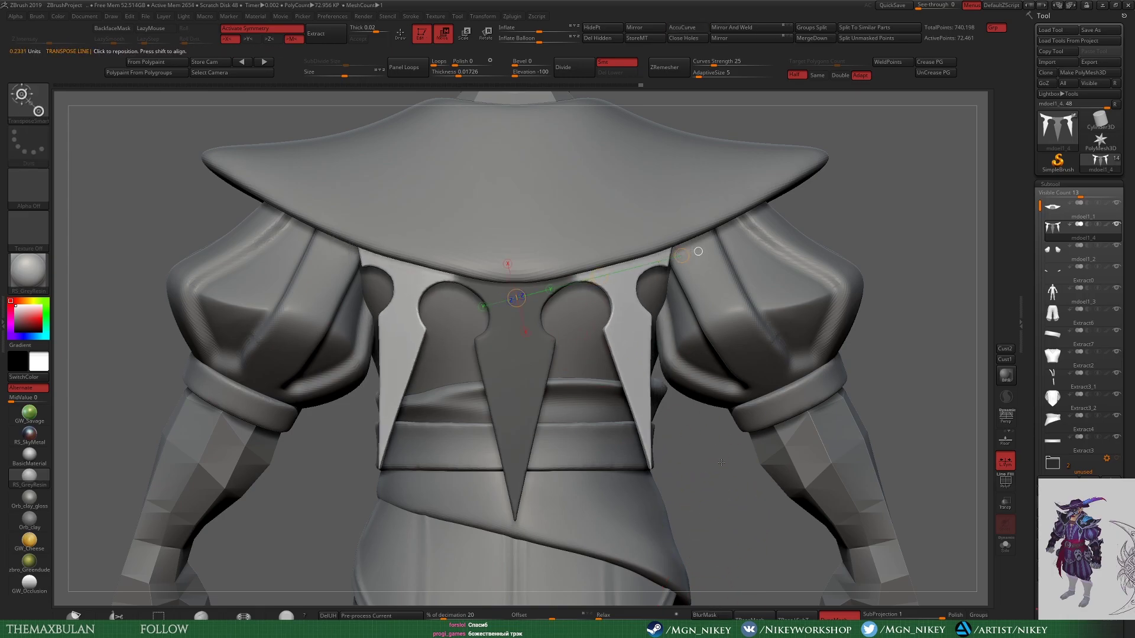
Step: Re-mask the centre triangle of the back piece and check it from the back
key(q)
ctrl+click(722, 488)
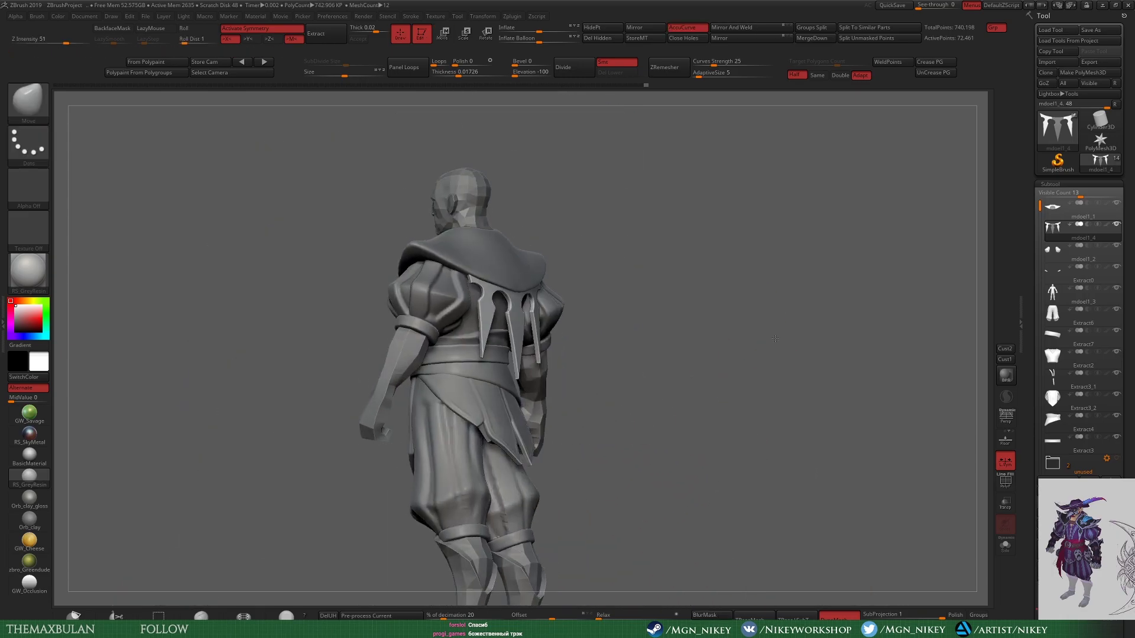
key(ctrl+z)
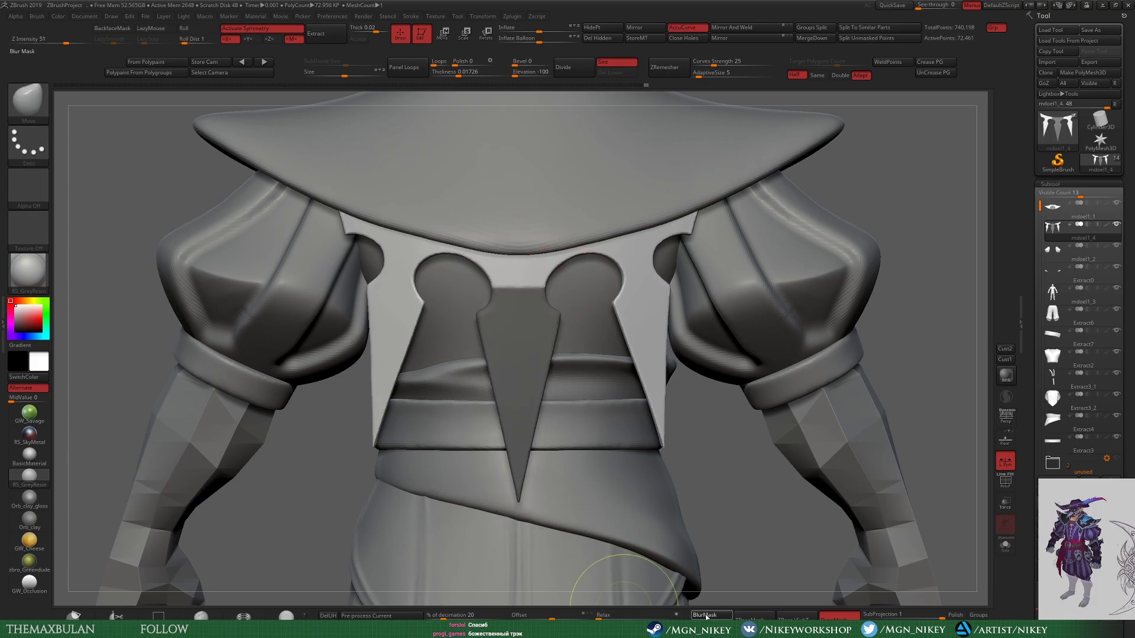
key(ctrl+i)
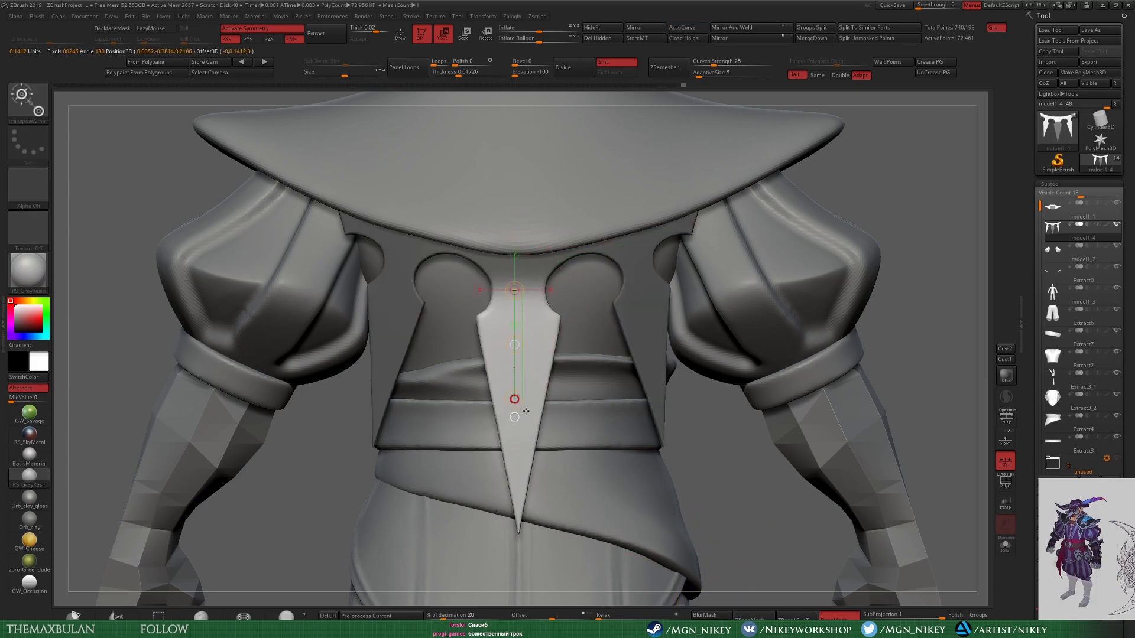
key(f)
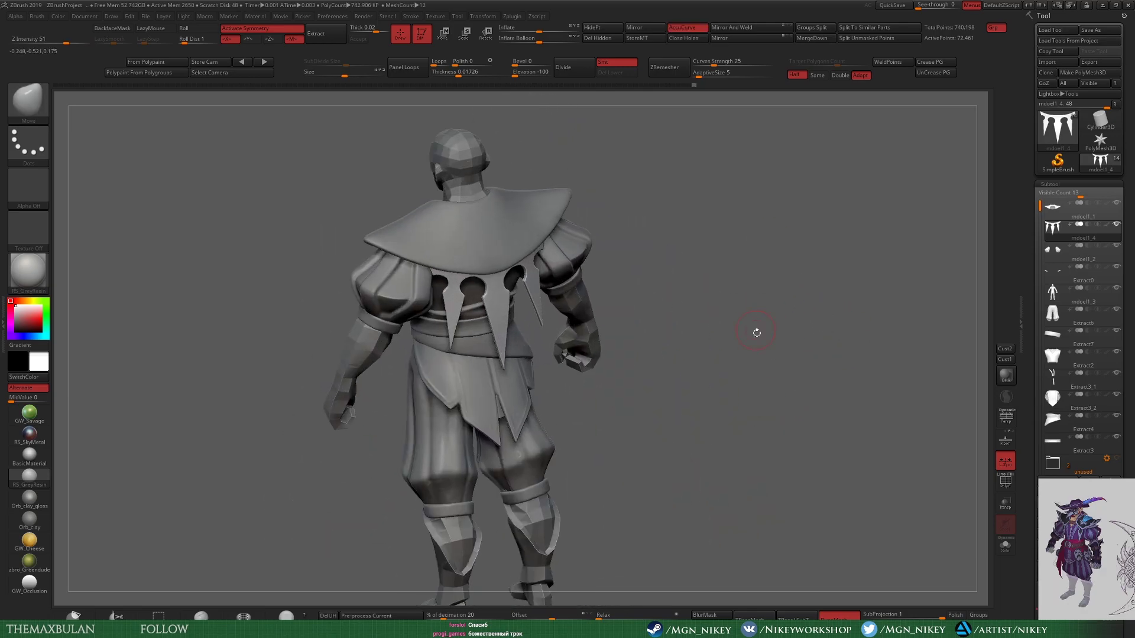
shift+drag(745, 330, 744, 340)
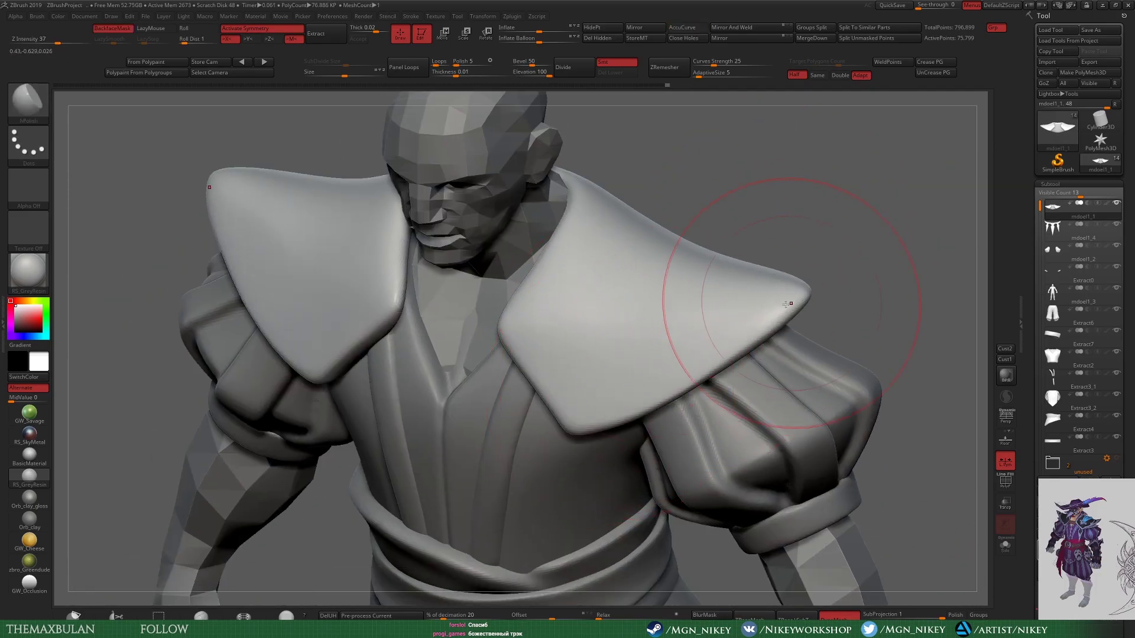
Step: Slice off the shoulder pad's outer edge with ClipCurve
right_drag(655, 337, 575, 482)
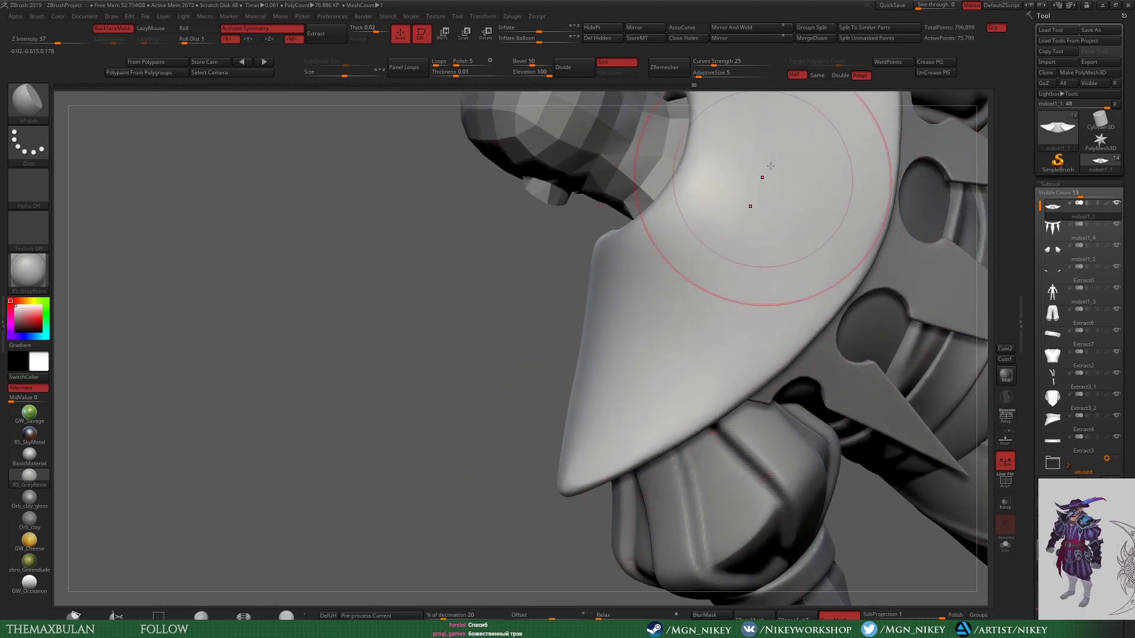
mouse_move(770, 166)
right_down()
mouse_move(537, 322)
mouse_move(710, 275)
right_up()
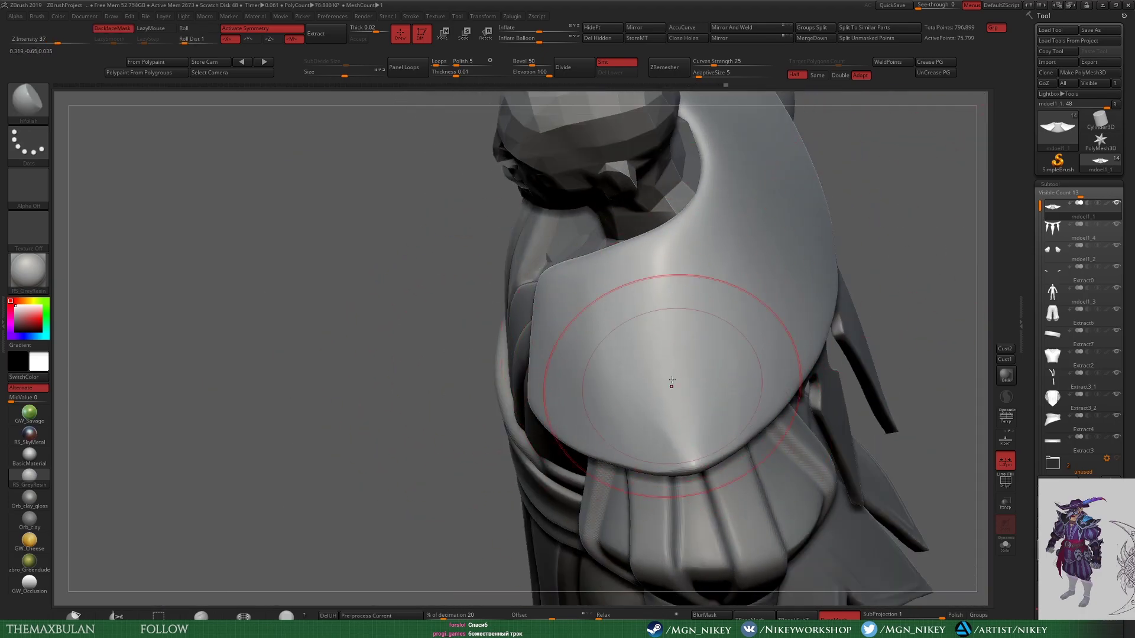
mouse_move(671, 383)
right_down()
mouse_move(891, 198)
mouse_move(830, 256)
right_up()
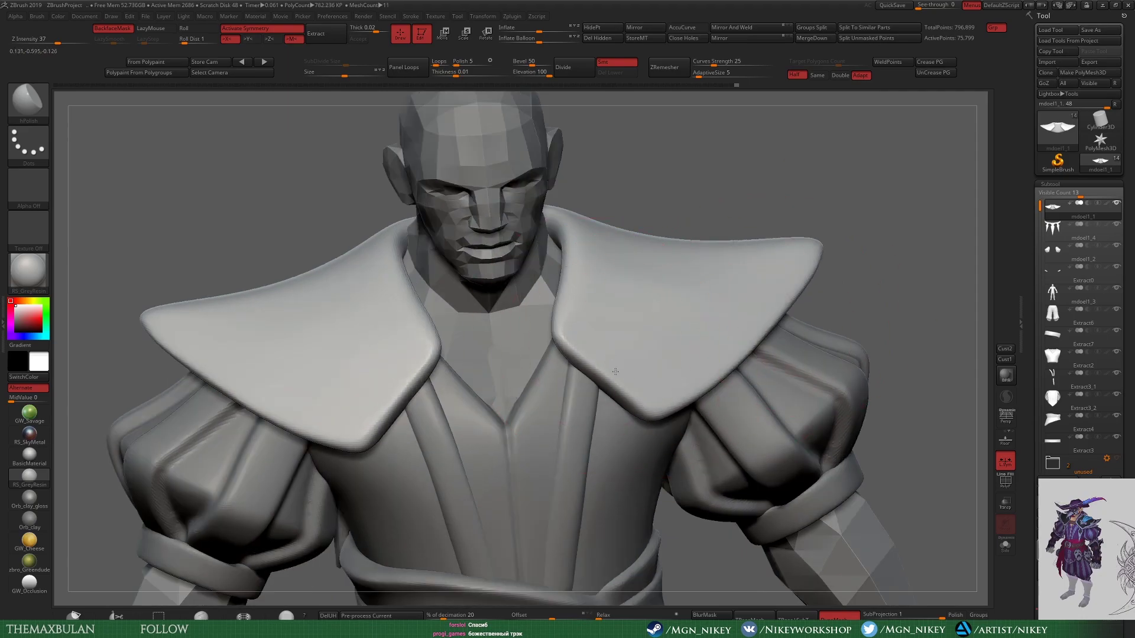
right_drag(578, 232, 592, 365)
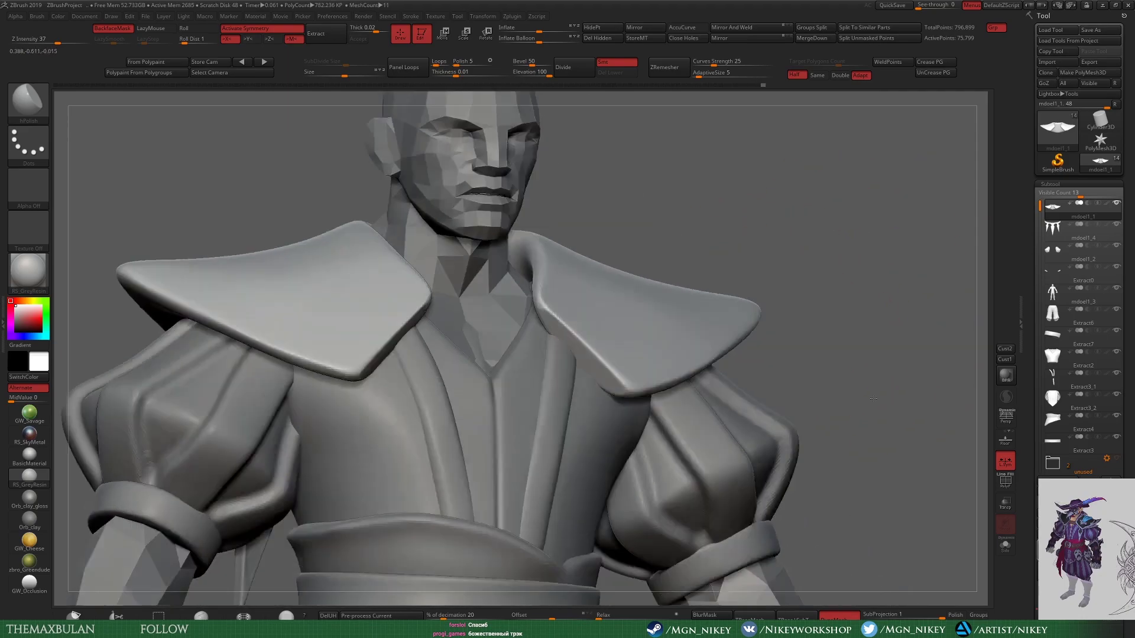
right_drag(796, 328, 779, 181)
key(ctrl+shift)
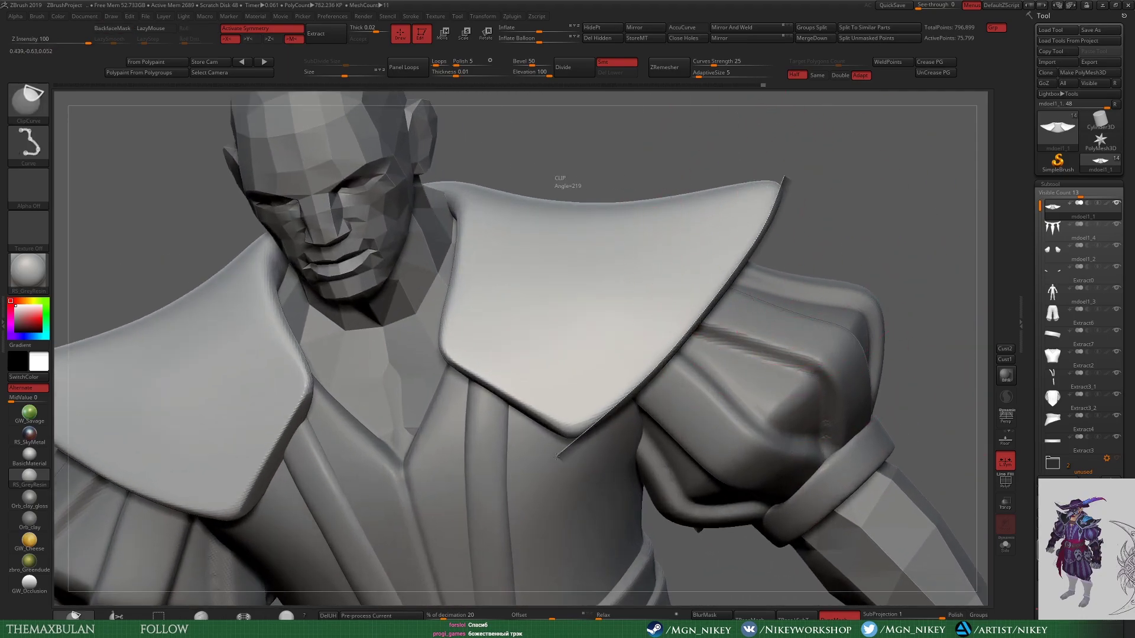
ctrl+shift+drag(556, 456, 557, 455)
Step: Inspect the trimmed shoulder pad near the head and chest from several angles
mouse_move(808, 194)
right_down()
mouse_move(839, 161)
mouse_move(754, 235)
right_up()
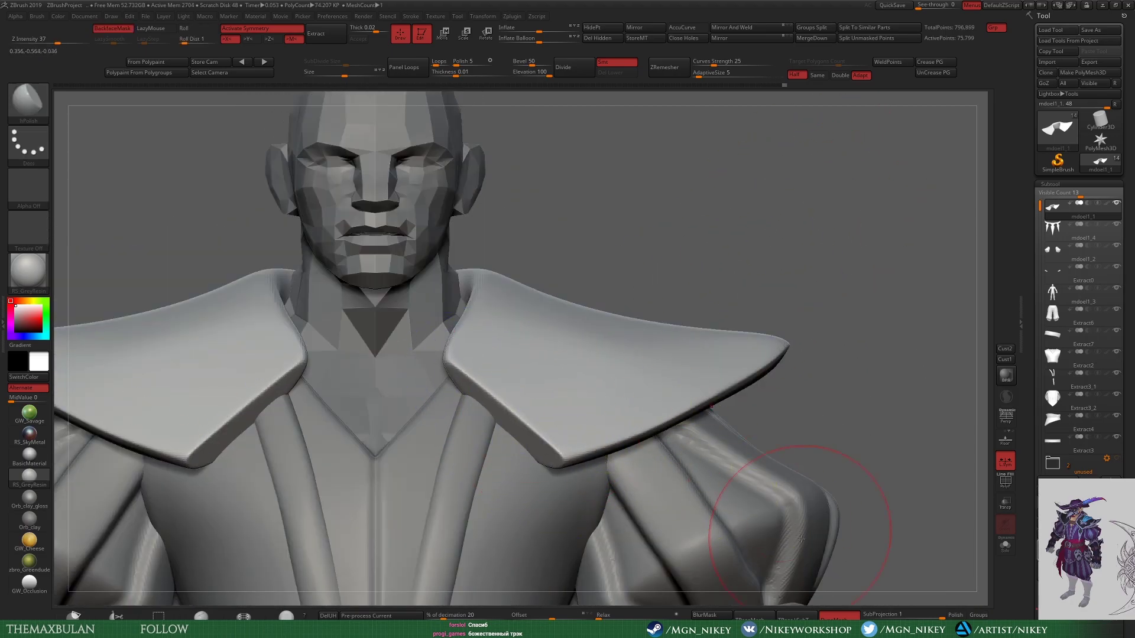
shift+right_drag(866, 405, 526, 342)
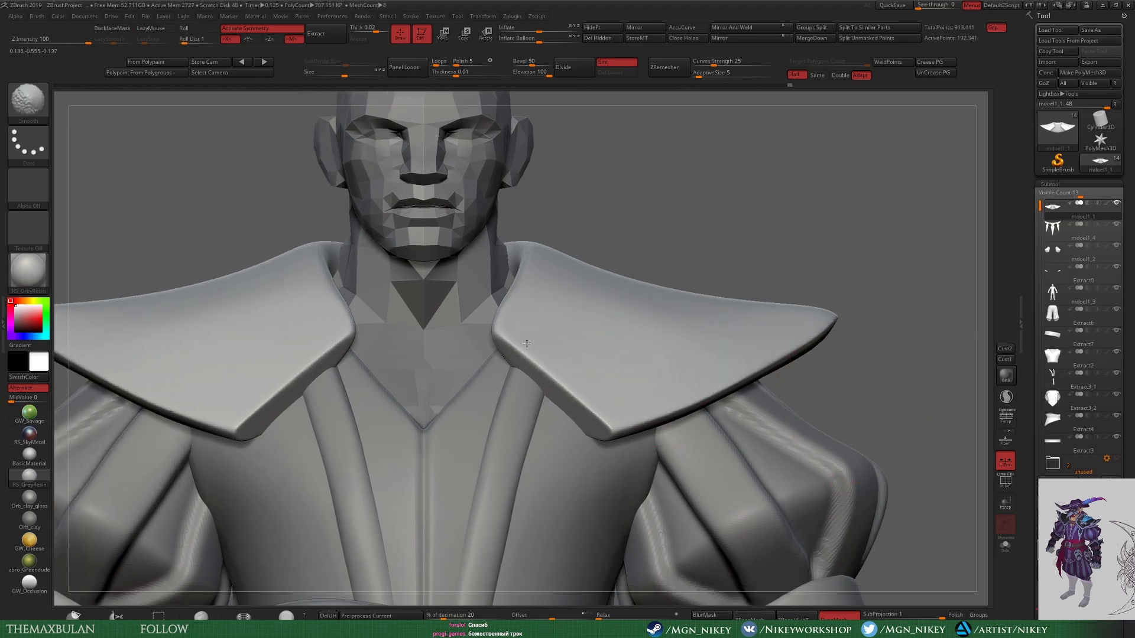
mouse_move(569, 273)
right_down()
mouse_move(782, 280)
mouse_move(576, 217)
right_up()
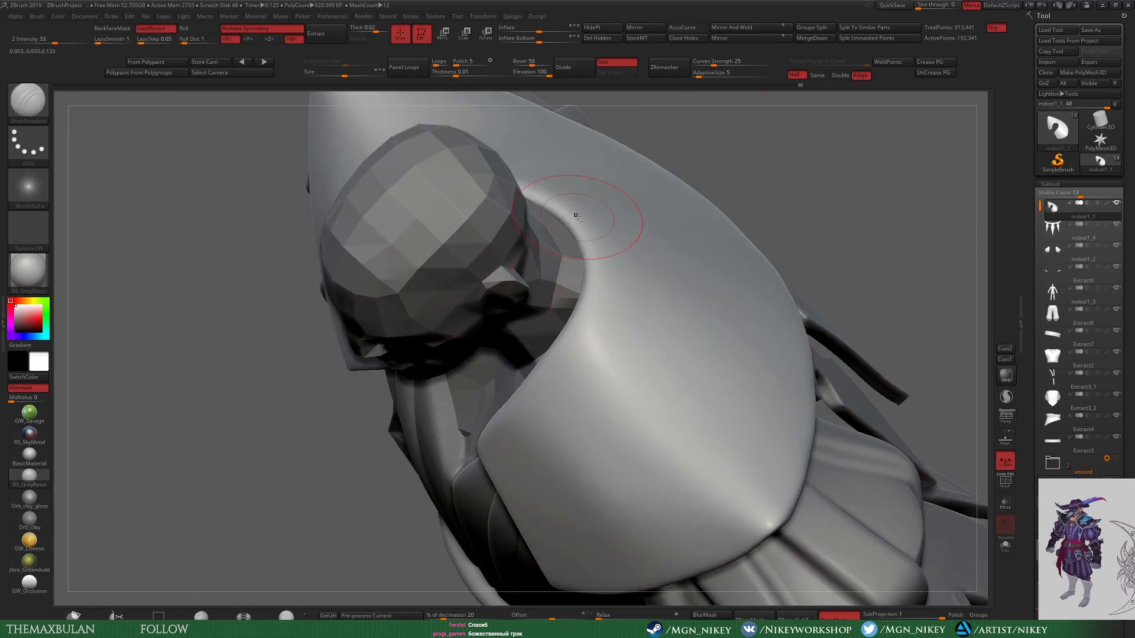
right_drag(596, 269, 600, 254)
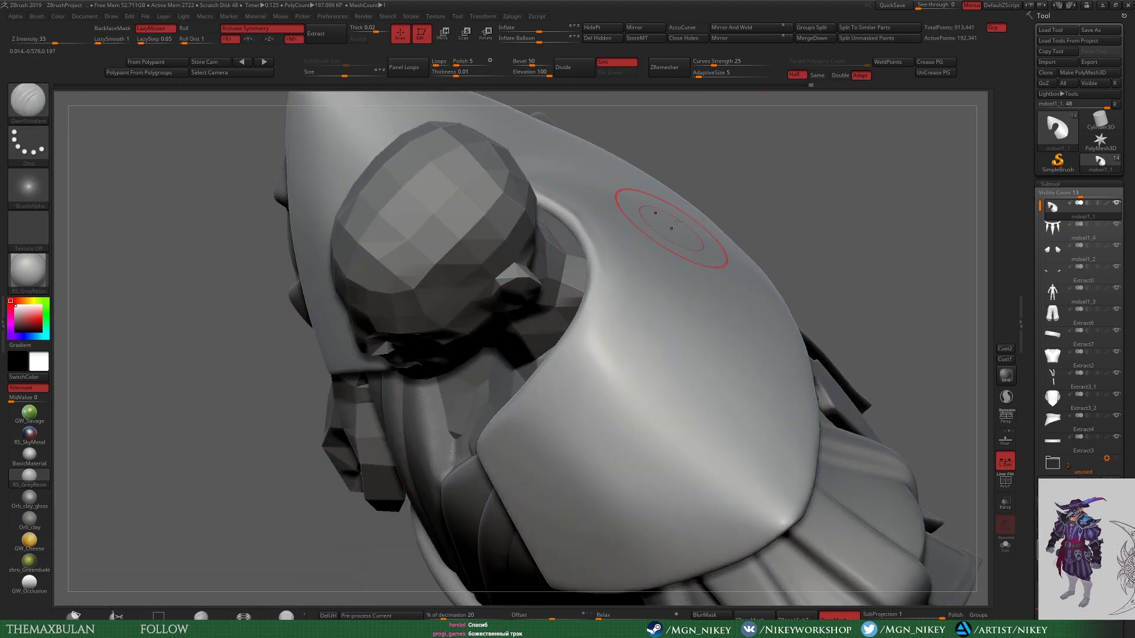
mouse_move(677, 222)
right_down()
mouse_move(754, 177)
mouse_move(618, 214)
right_up()
right_drag(615, 326, 671, 342)
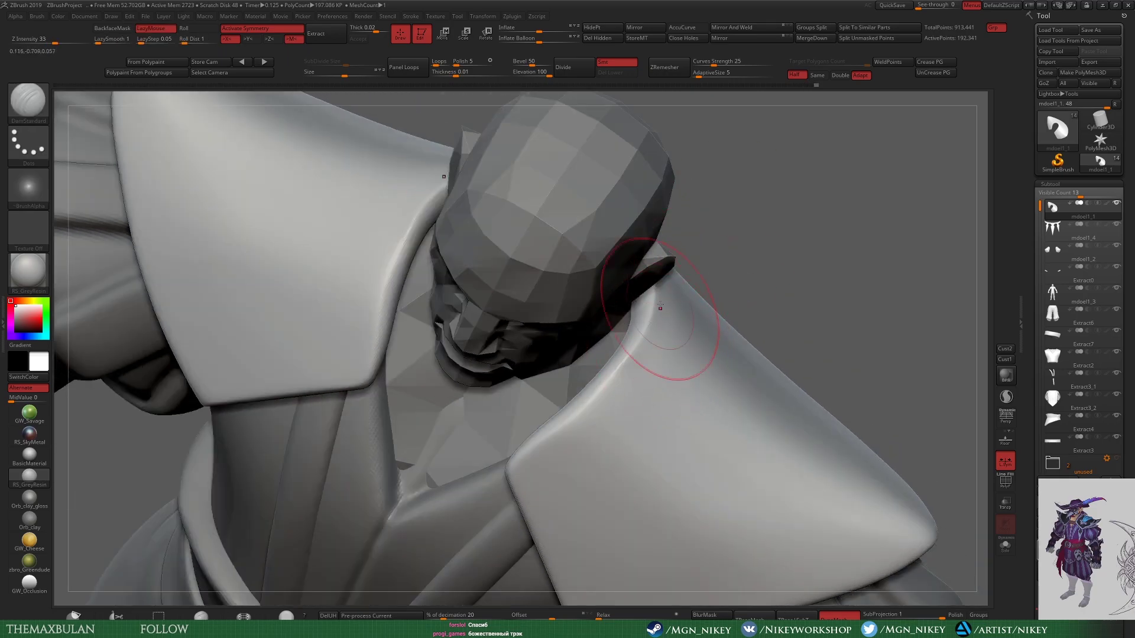
mouse_move(727, 246)
right_down()
mouse_move(508, 459)
mouse_move(661, 274)
mouse_move(786, 210)
right_up()
key(ctrl)
key(space)
Step: Check the shoulder pads in Solo, then show the whole character again
key(ctrl+shift+f)
right_drag(575, 176, 630, 236)
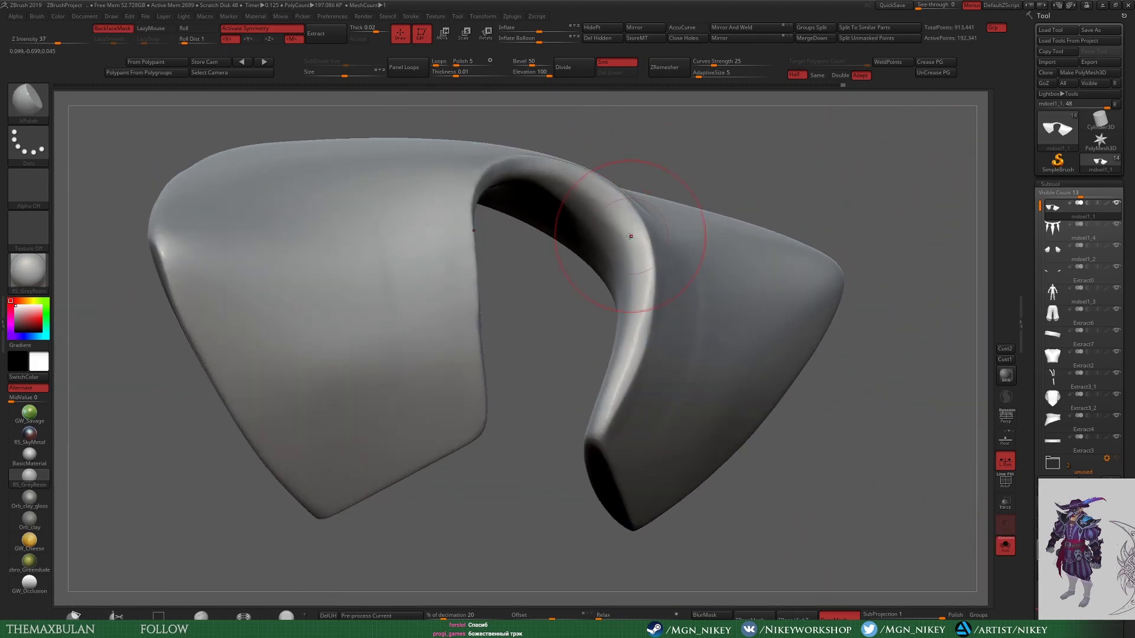
mouse_move(622, 360)
right_down()
mouse_move(621, 337)
mouse_move(671, 316)
right_up()
key(ctrl+shift+f)
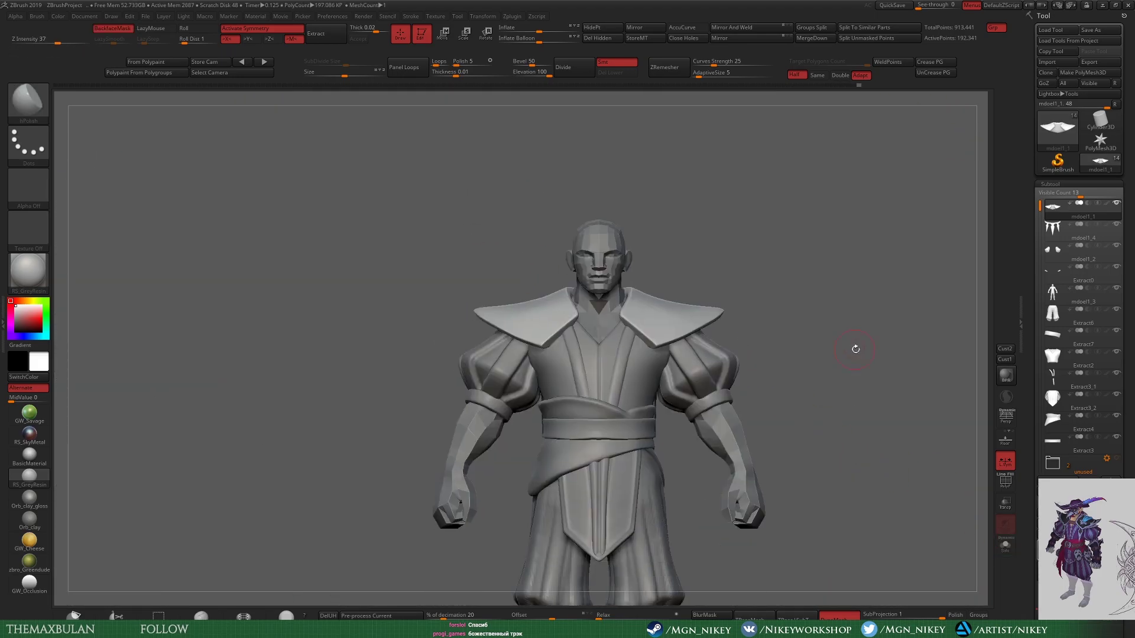
mouse_move(855, 349)
ctrl+right_down()
mouse_move(882, 338)
mouse_move(591, 331)
ctrl+right_up()
Step: Select the spike subtool and rotate the spike pieces onto the shoulders
alt+click(679, 355)
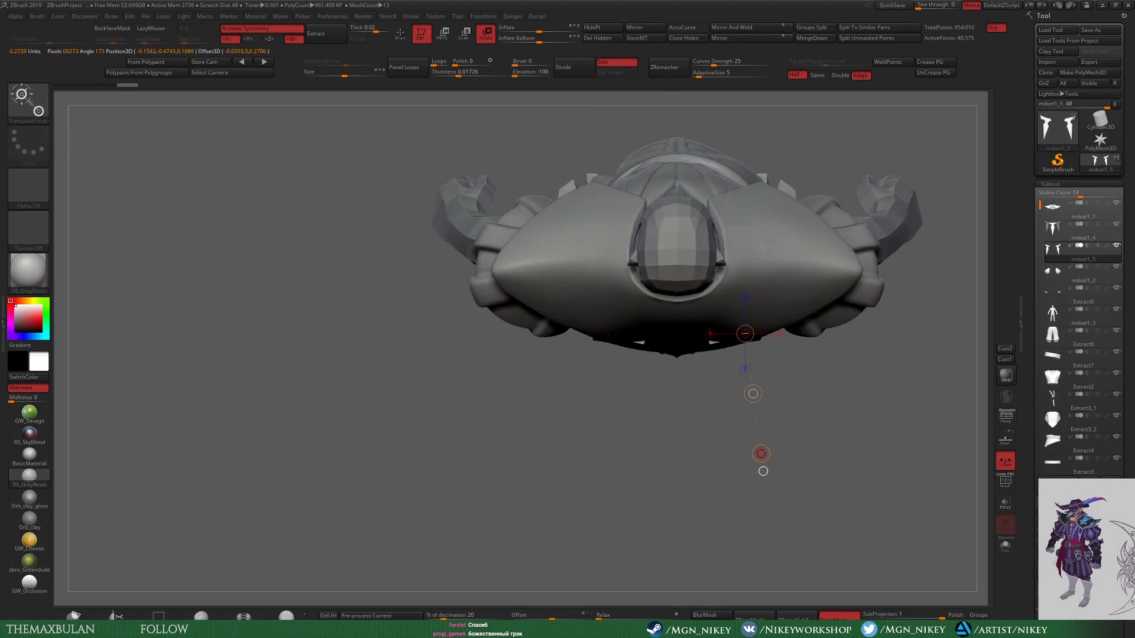
drag(773, 171, 886, 123)
key(w)
mouse_move(887, 122)
right_down()
mouse_move(574, 534)
mouse_move(792, 467)
right_up()
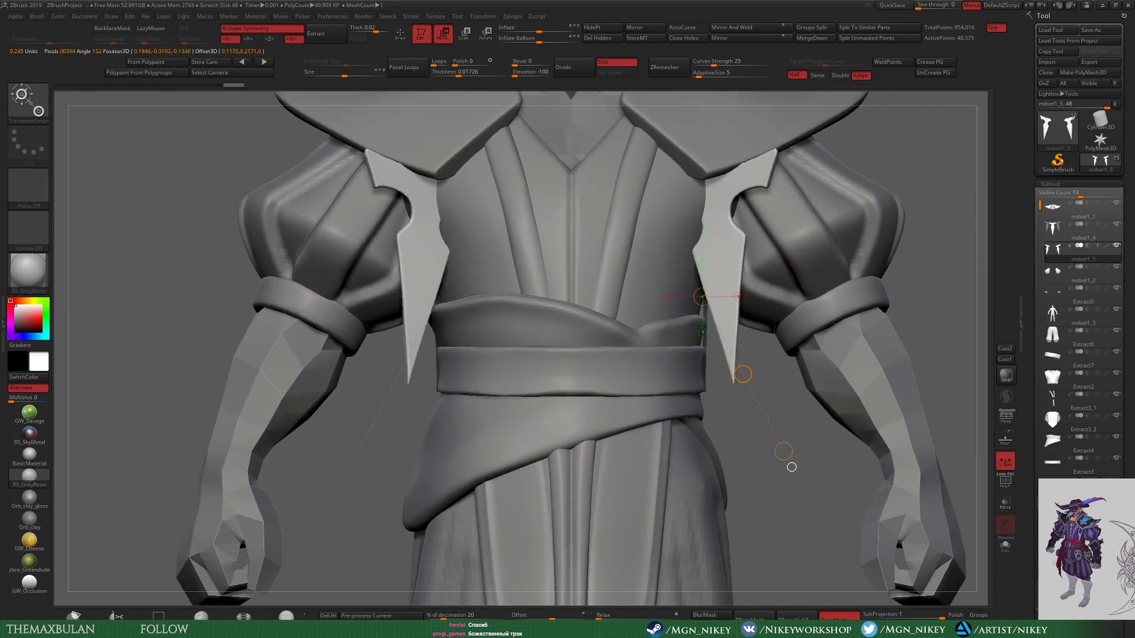
drag(753, 473, 799, 123)
mouse_move(756, 488)
right_down()
mouse_move(762, 177)
mouse_move(725, 270)
right_up()
Step: Rotate the spikes so their tips swing into place on each side
key(w)
key(r)
drag(725, 271, 752, 504)
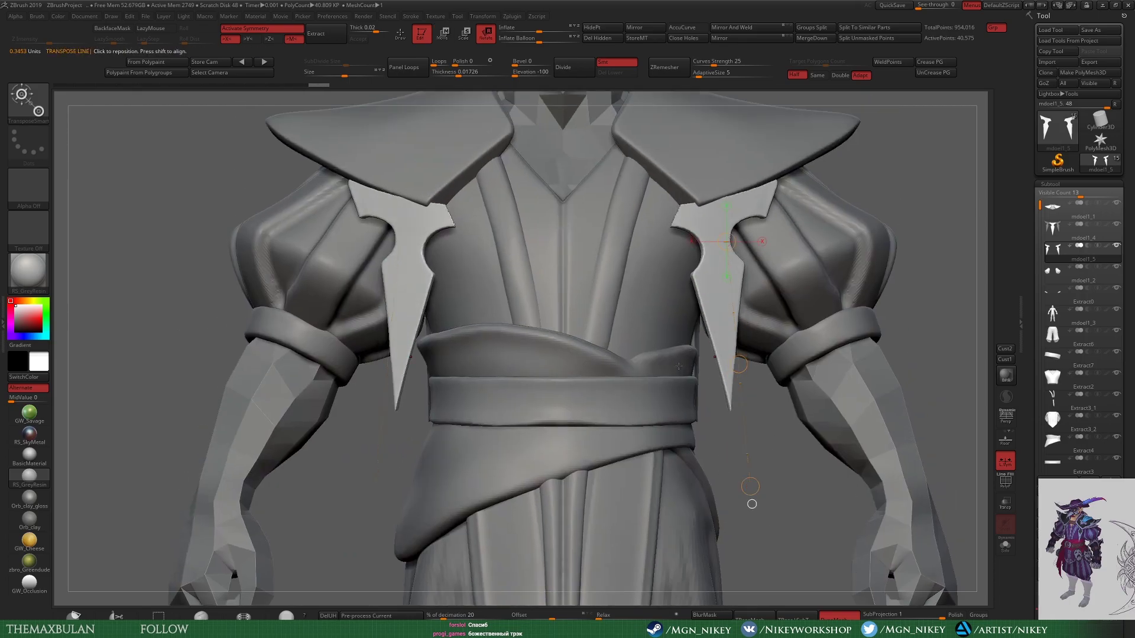
key(r)
key(f)
mouse_move(752, 504)
right_down()
mouse_move(414, 414)
mouse_move(274, 412)
right_up()
drag(290, 404, 315, 429)
key(f)
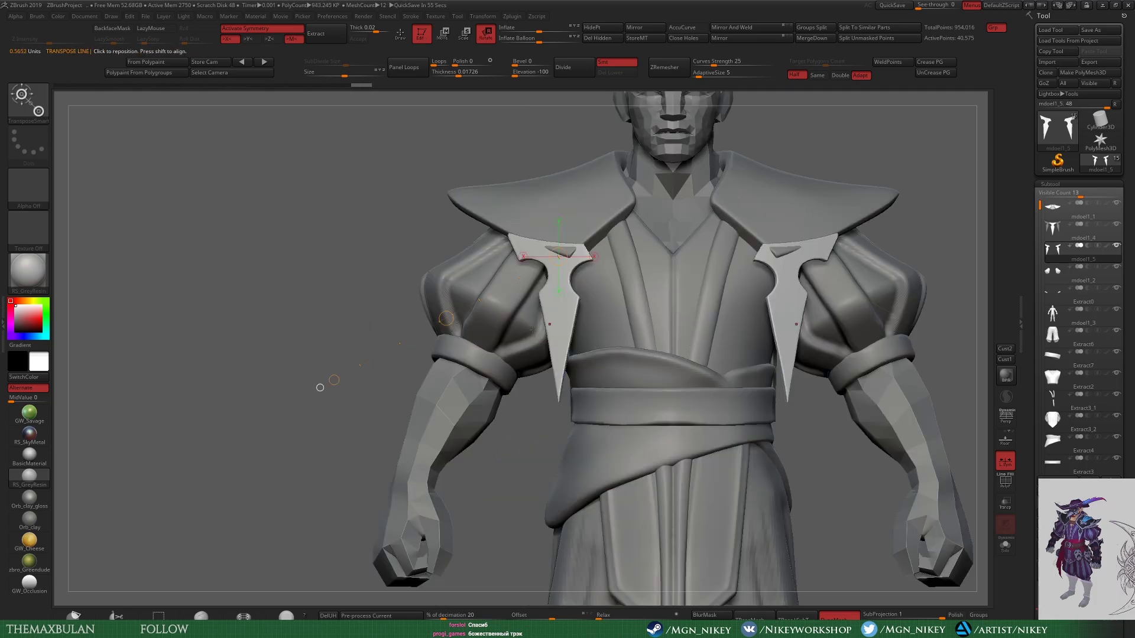
mouse_move(319, 388)
right_down()
mouse_move(413, 384)
mouse_move(449, 331)
right_up()
Step: Set a rotation axis along the spike and turn both spikes back to face forward
drag(582, 276, 555, 474)
right_drag(468, 310, 813, 267)
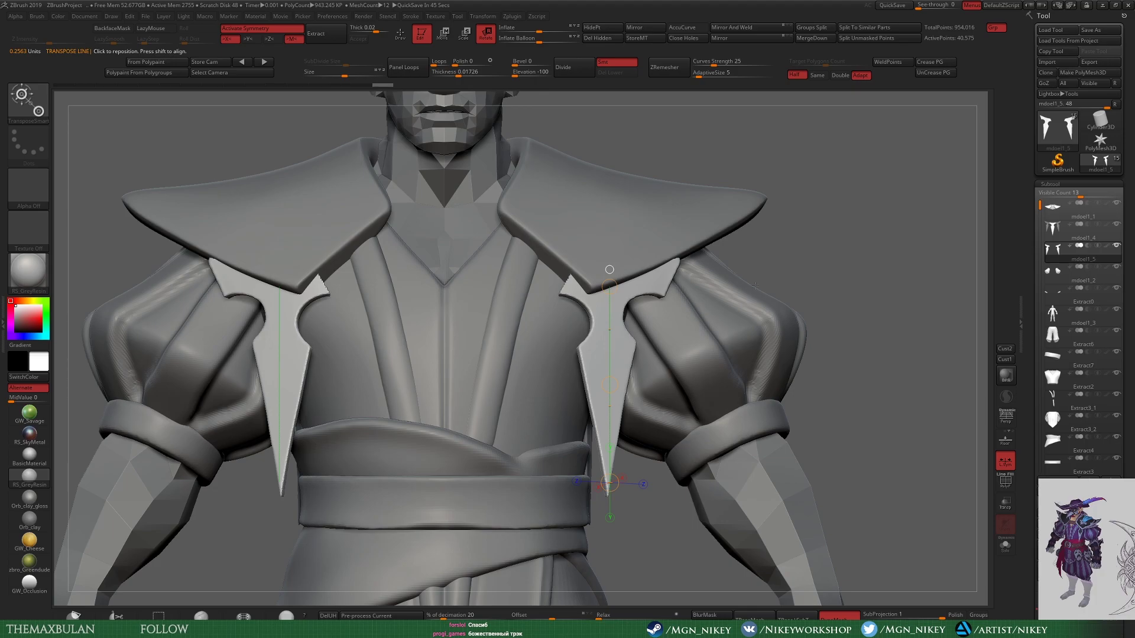
drag(602, 420, 596, 290)
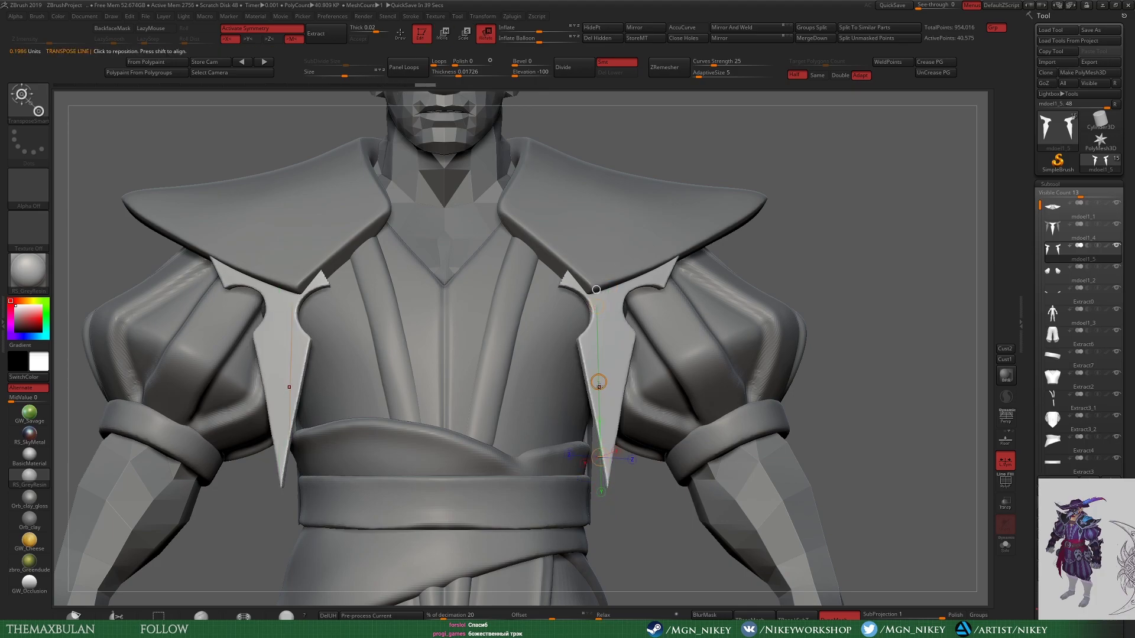
drag(599, 382, 555, 382)
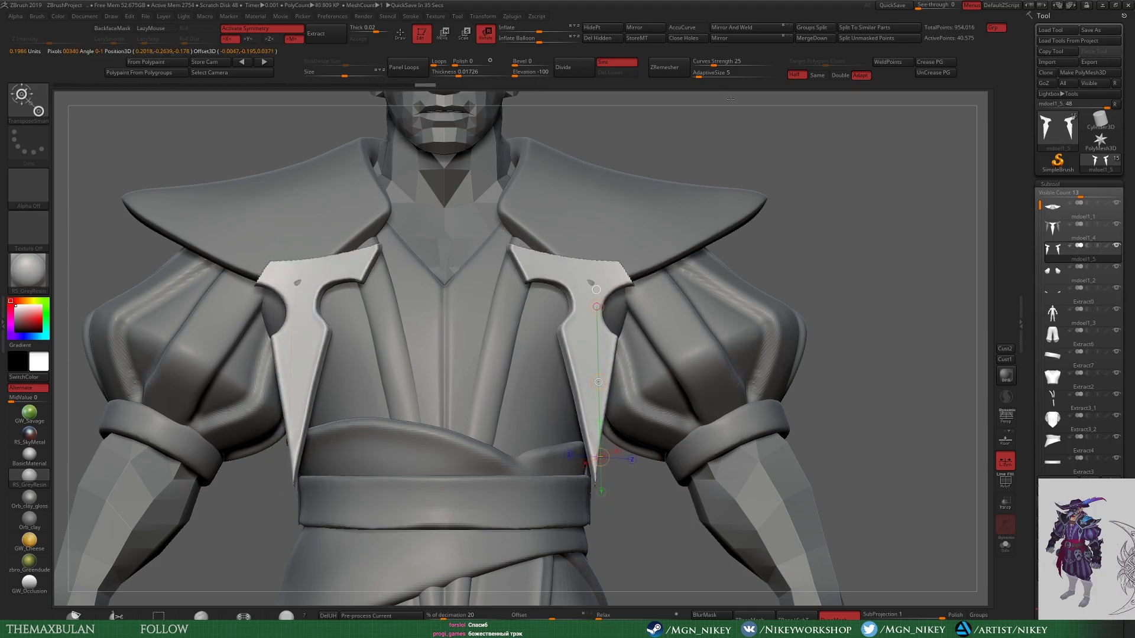
key(w)
Step: Reshape both spike tips symmetrically and slide the spikes up under the shoulder pads
right_drag(600, 381, 729, 287)
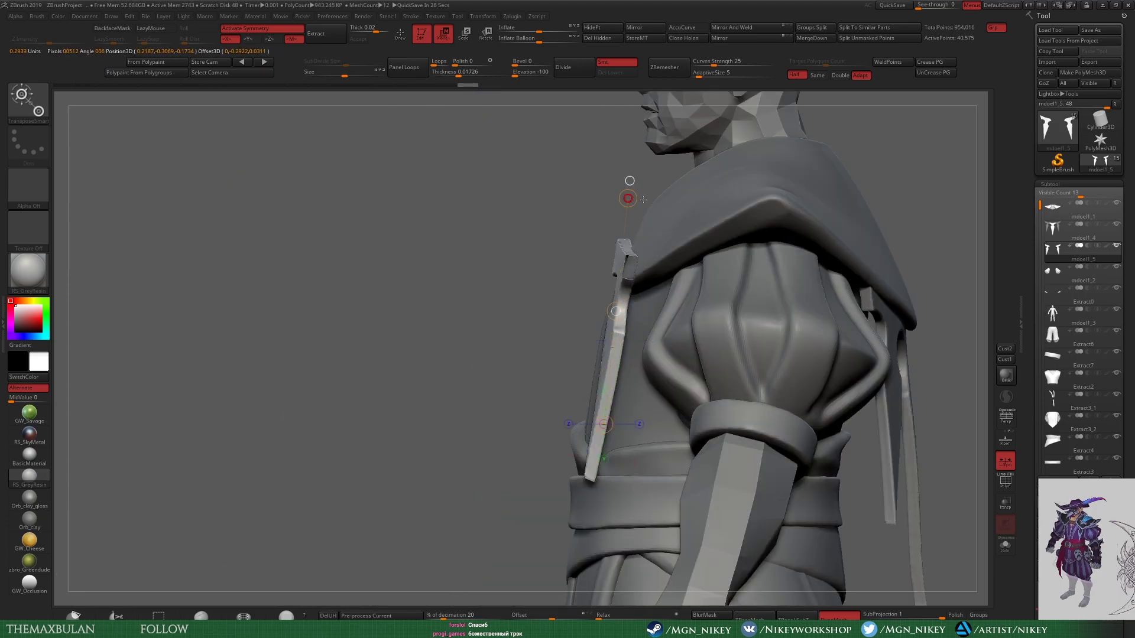
right_drag(525, 277, 591, 283)
key(q)
drag(597, 266, 588, 272)
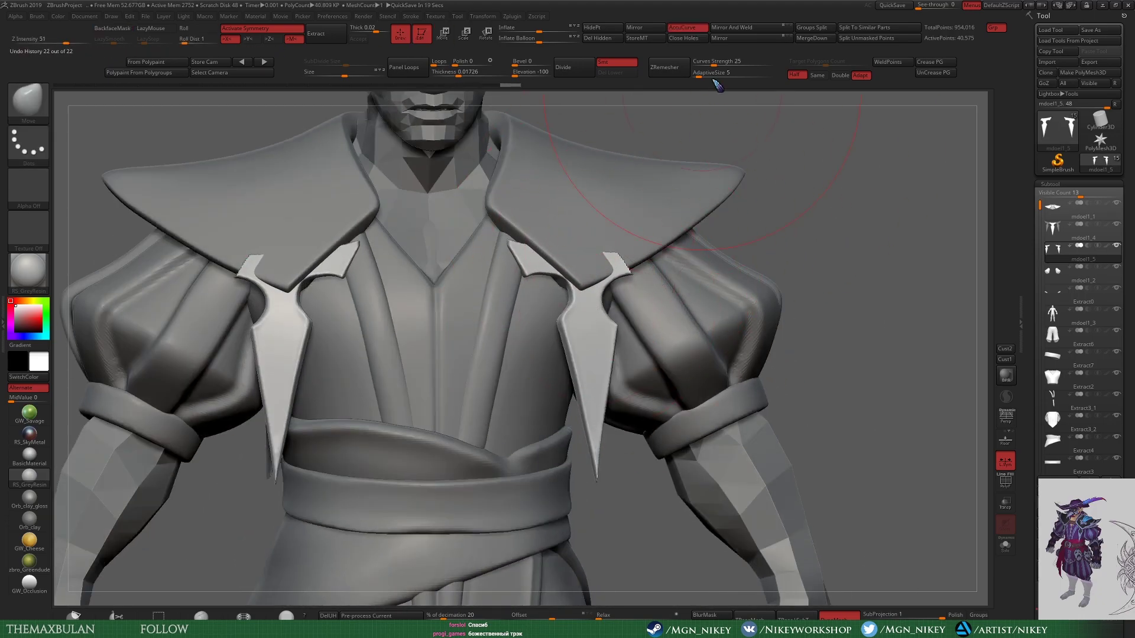
mouse_move(589, 272)
right_down()
mouse_move(816, 185)
mouse_move(536, 394)
right_up()
key(w)
right_drag(608, 456, 621, 452)
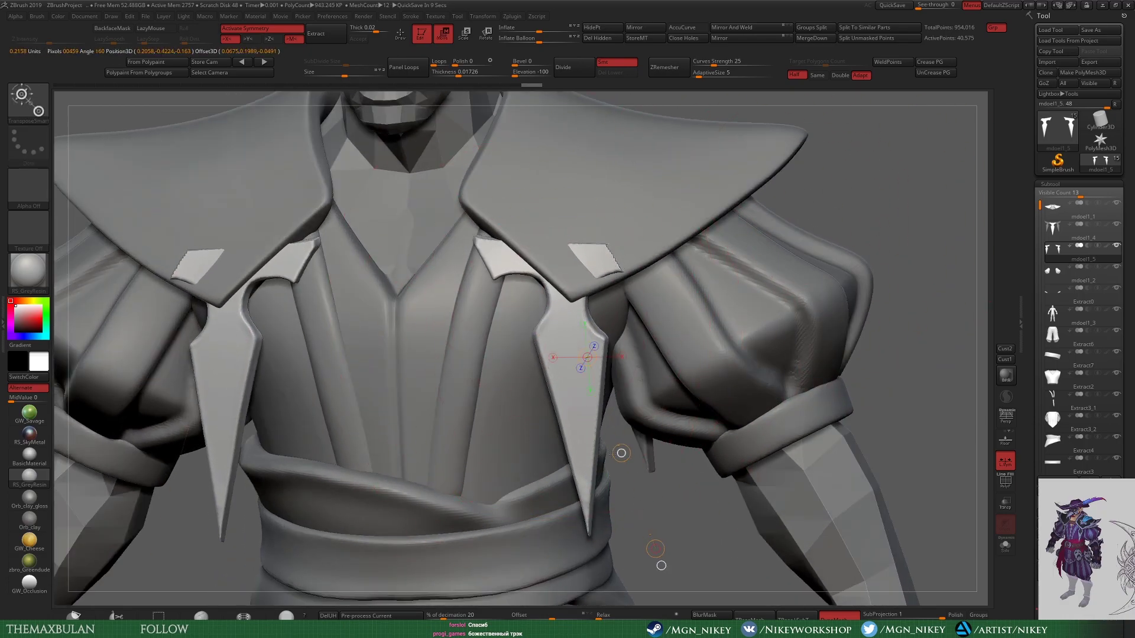
key(q)
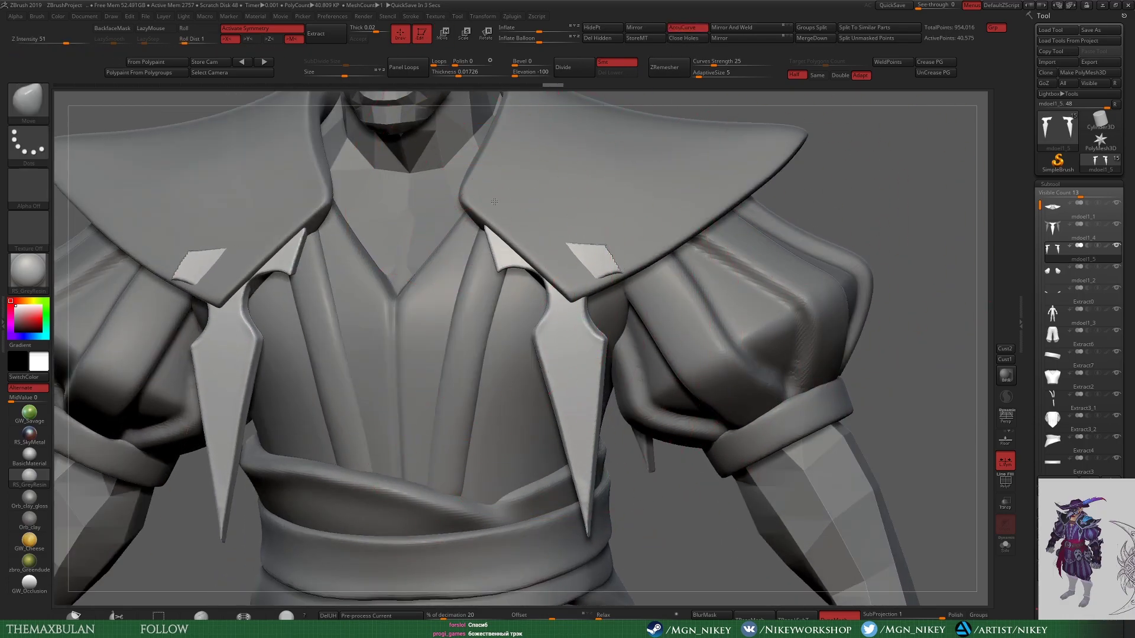
Step: Enlarge the brush and zoom out to a frontal view of the collar
mouse_move(465, 257)
right_down()
mouse_move(546, 266)
mouse_move(455, 215)
right_up()
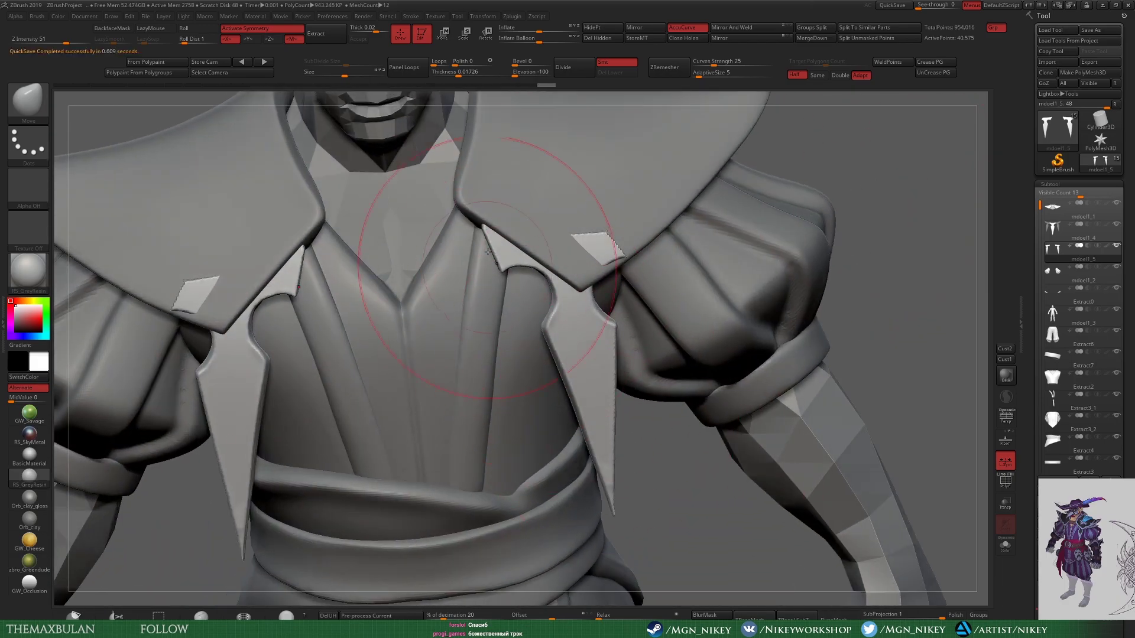
key(space)
drag(537, 282, 505, 263)
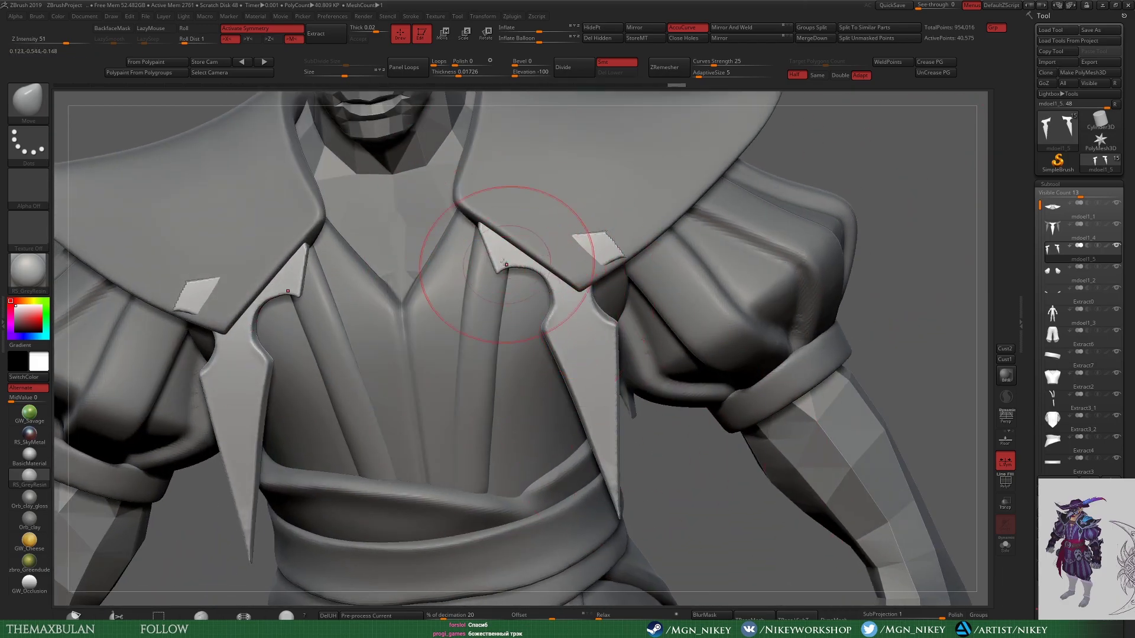
mouse_move(667, 460)
right_down()
mouse_move(670, 144)
mouse_move(520, 208)
right_up()
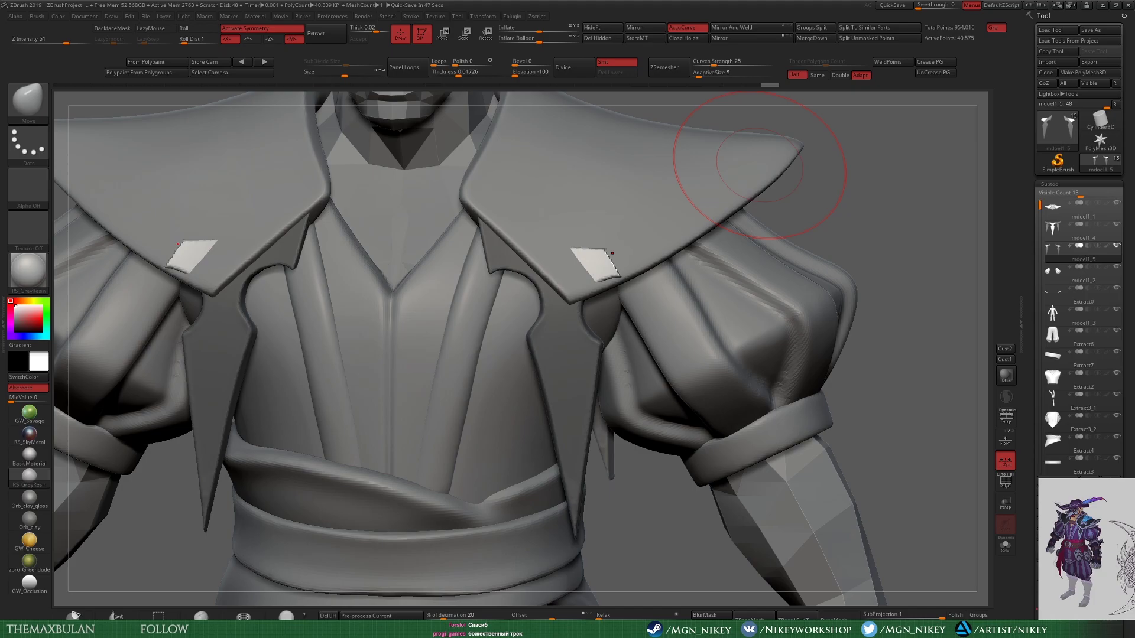
Step: Delete the hidden blade polygons with Del Hidden, verify in Solo, and return to a front view
click(601, 39)
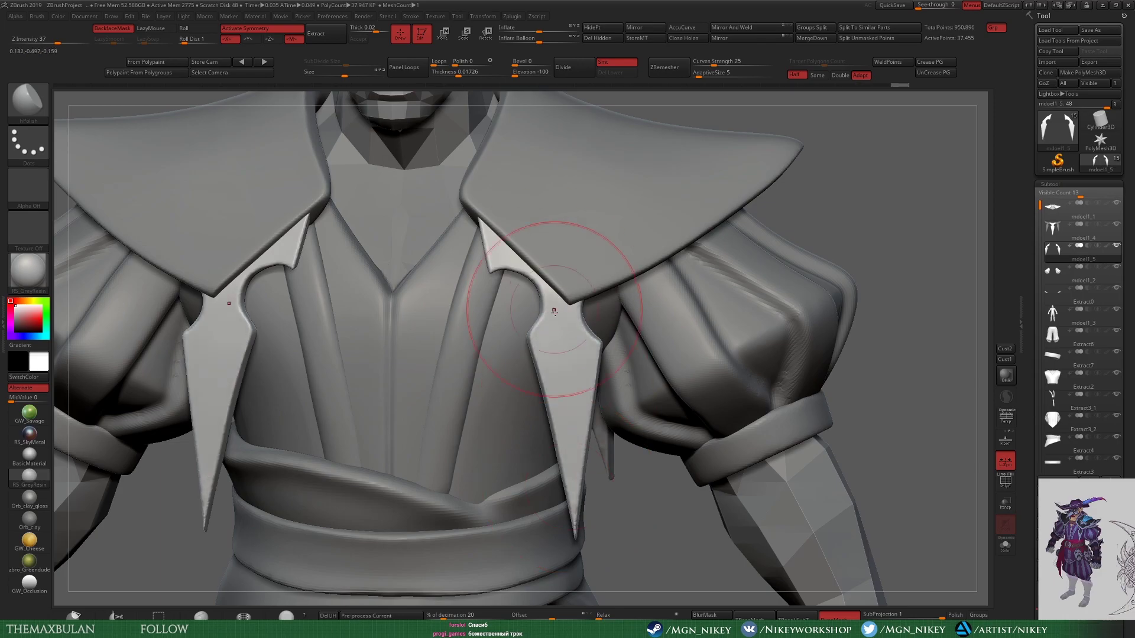
click(1005, 548)
click(1004, 548)
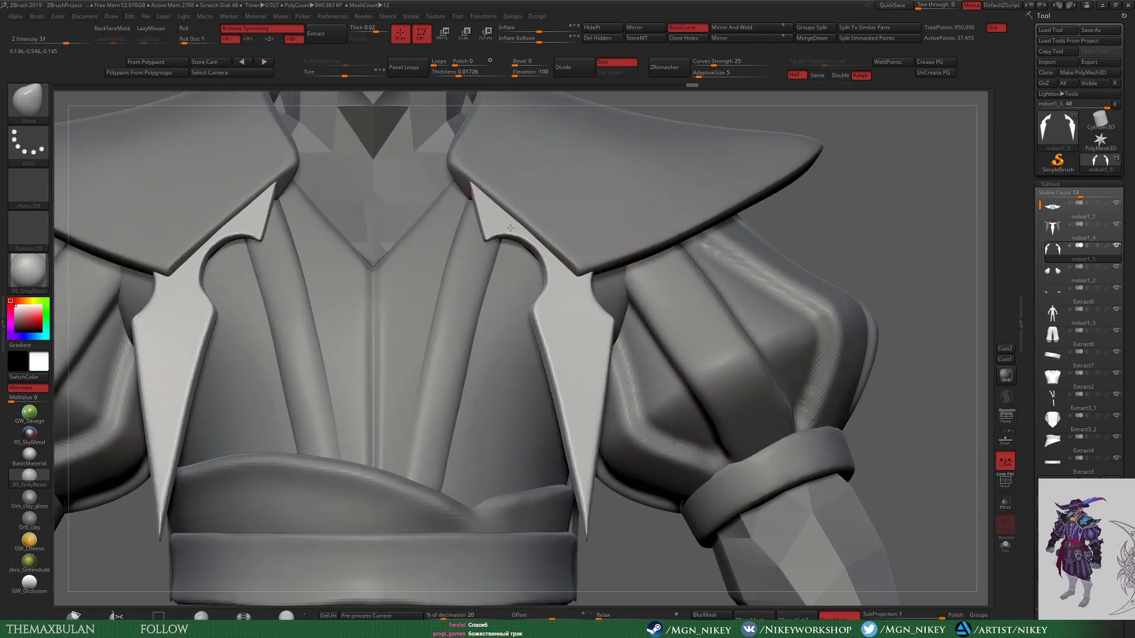
key(f)
mouse_move(650, 266)
ctrl+right_down()
mouse_move(735, 315)
mouse_move(783, 241)
mouse_move(846, 214)
ctrl+right_up()
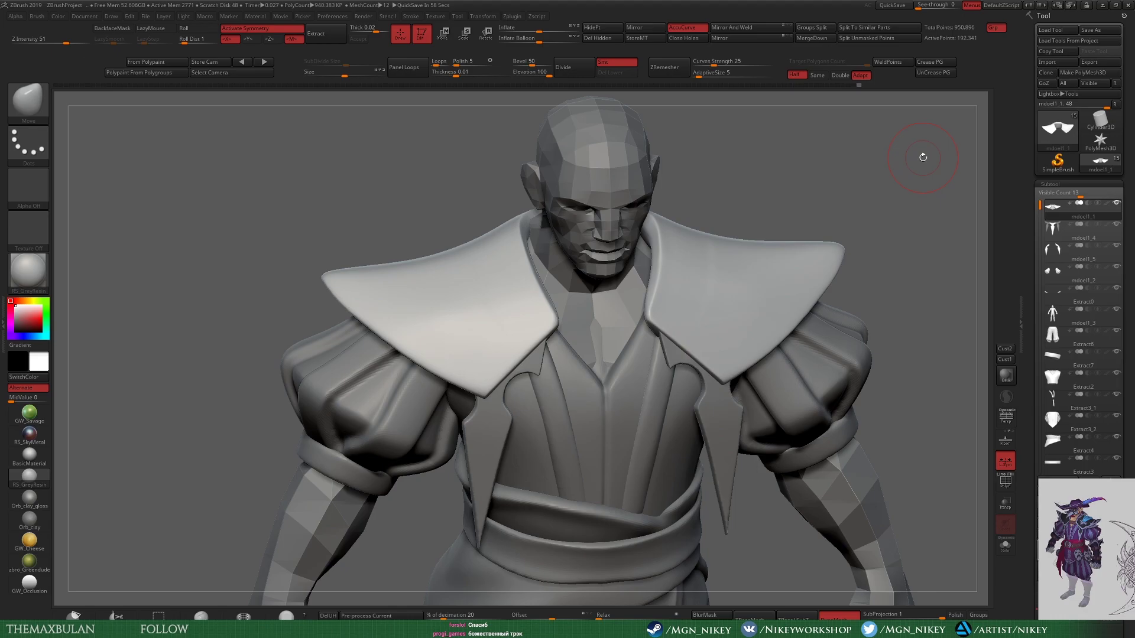
right_drag(788, 189, 760, 214)
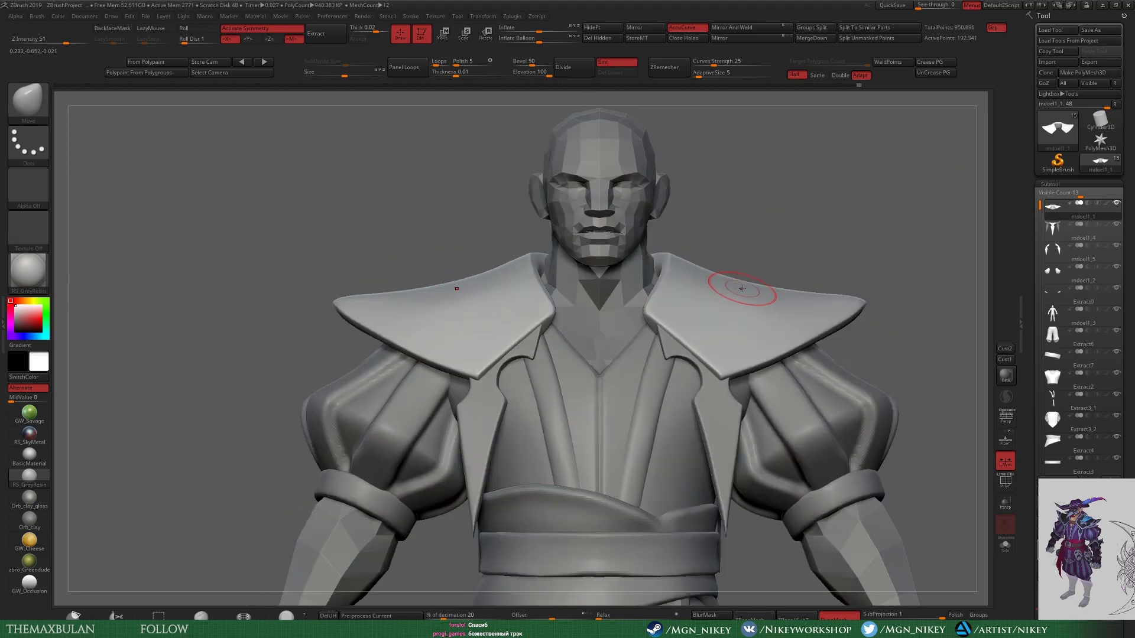
mouse_move(630, 362)
right_down()
mouse_move(755, 248)
mouse_move(506, 494)
mouse_move(495, 453)
mouse_move(861, 185)
mouse_move(615, 185)
mouse_move(766, 300)
mouse_move(798, 299)
mouse_move(823, 237)
right_up()
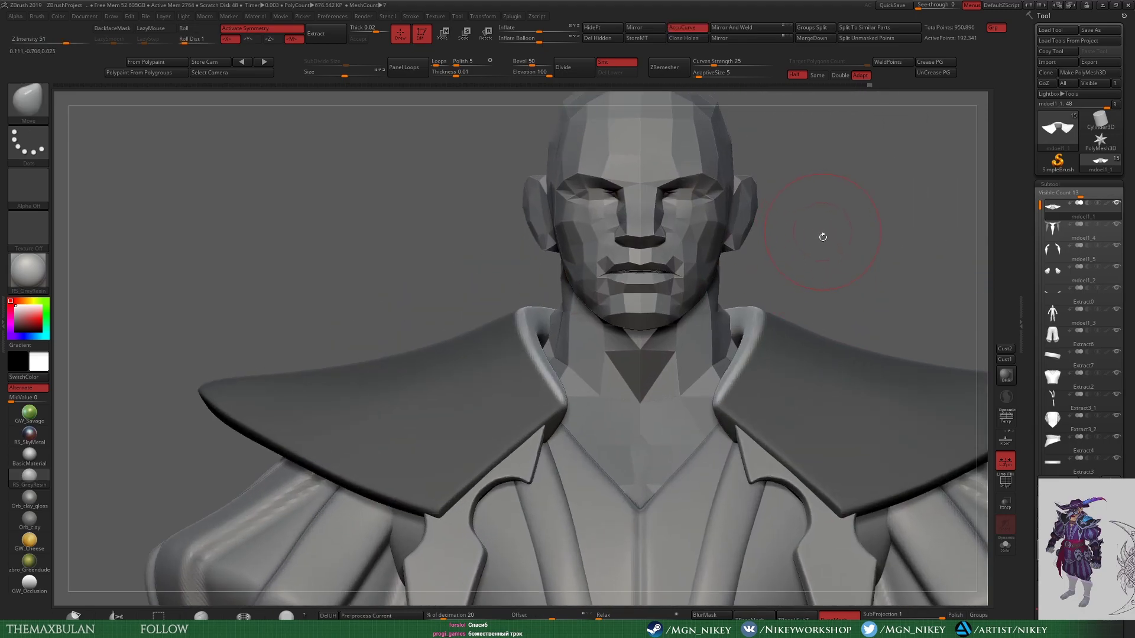
Step: Select the collar subtool and scale it upward with Transpose so it rises around the neck
alt+click(877, 298)
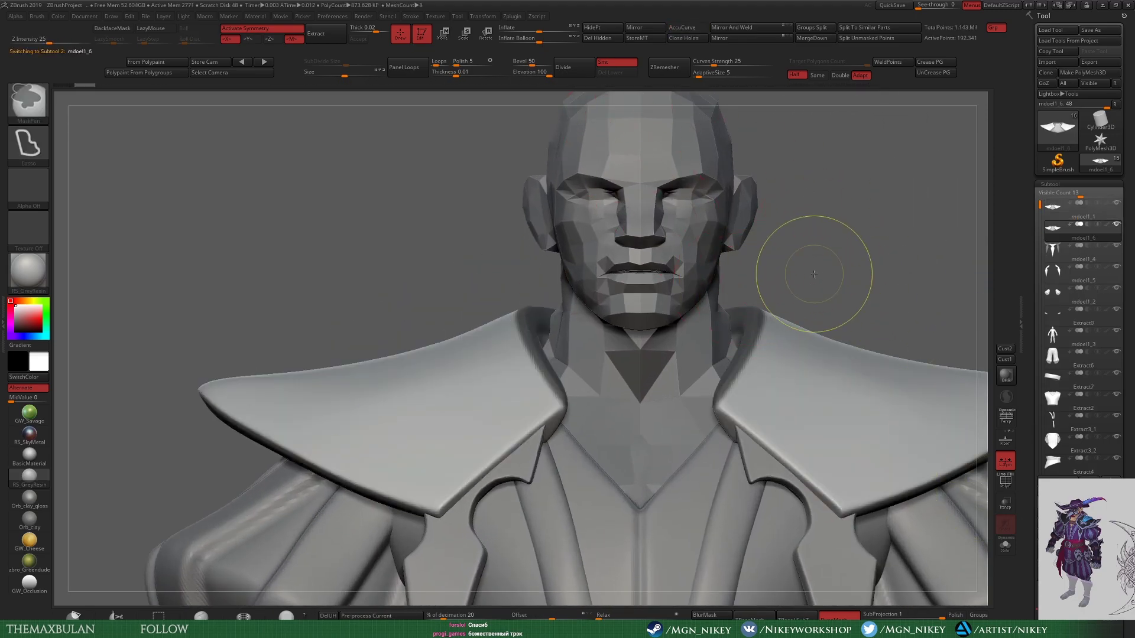
key(w)
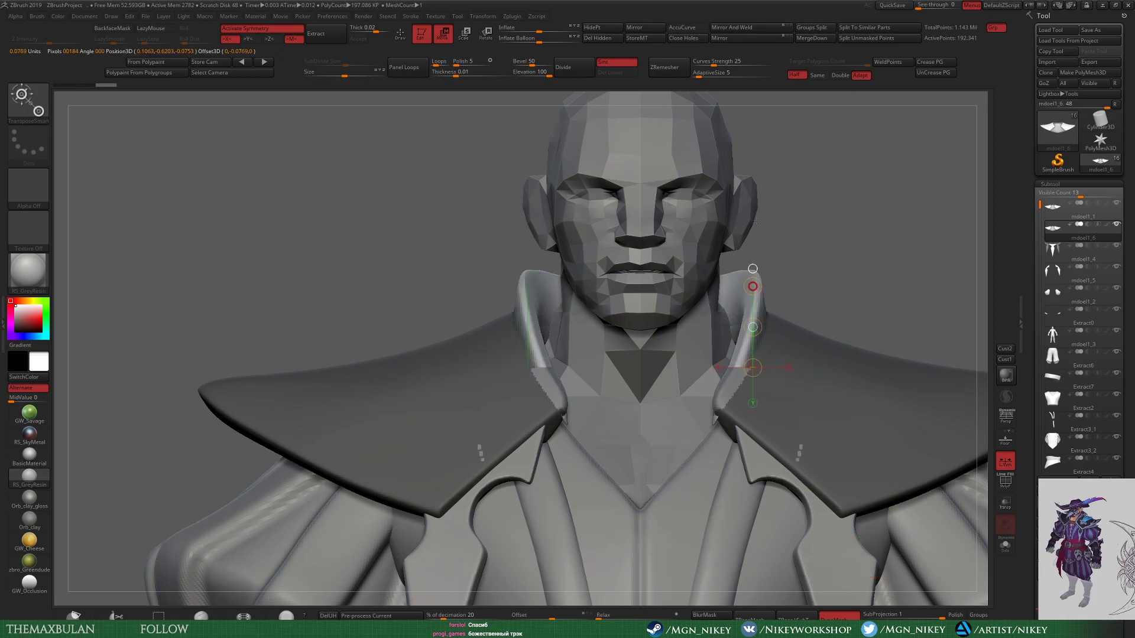
mouse_move(757, 221)
right_down()
mouse_move(809, 306)
mouse_move(596, 427)
right_up()
key(w)
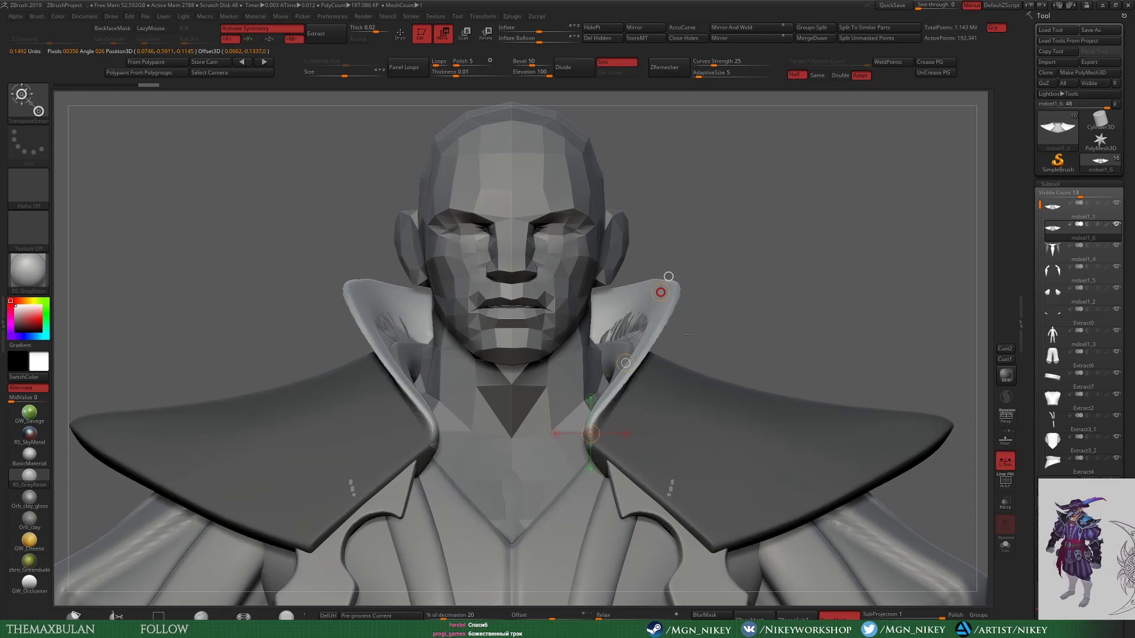
right_drag(672, 299, 717, 334)
mouse_move(661, 278)
shift+right_down()
mouse_move(739, 296)
mouse_move(637, 286)
mouse_move(910, 356)
mouse_move(515, 455)
mouse_move(722, 385)
mouse_move(663, 471)
mouse_move(735, 297)
mouse_move(590, 339)
shift+right_up()
key(q)
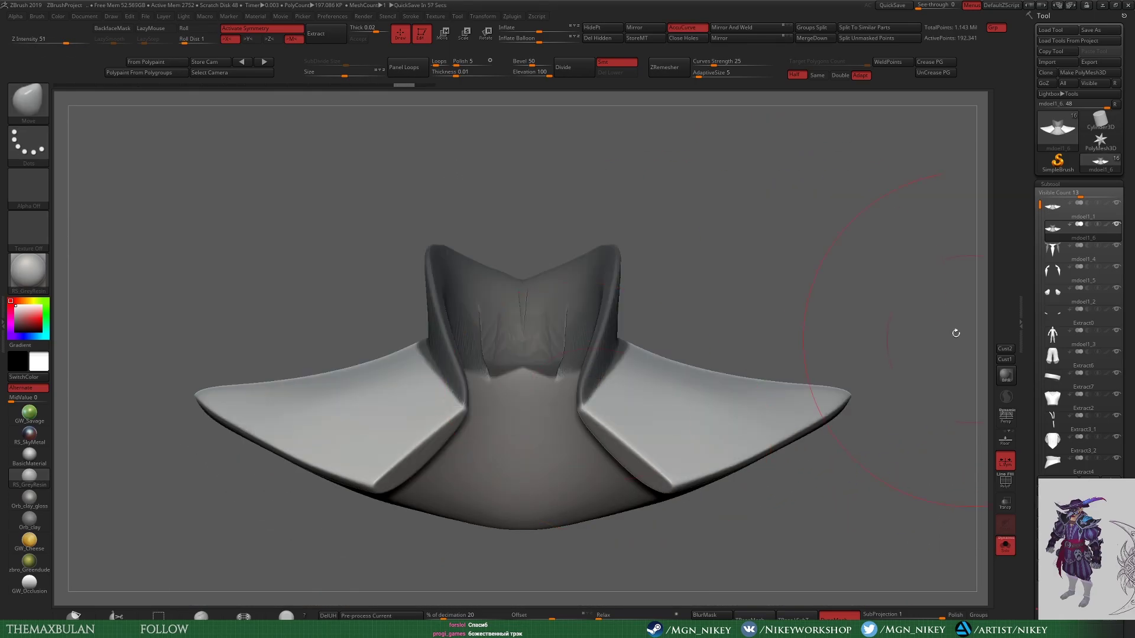
Step: Inspect the collar from several angles, then show and frame the full character
mouse_move(756, 254)
shift+right_down()
mouse_move(778, 354)
mouse_move(705, 385)
mouse_move(701, 332)
mouse_move(554, 282)
mouse_move(643, 236)
mouse_move(461, 422)
mouse_move(546, 396)
mouse_move(564, 367)
shift+right_up()
key(space)
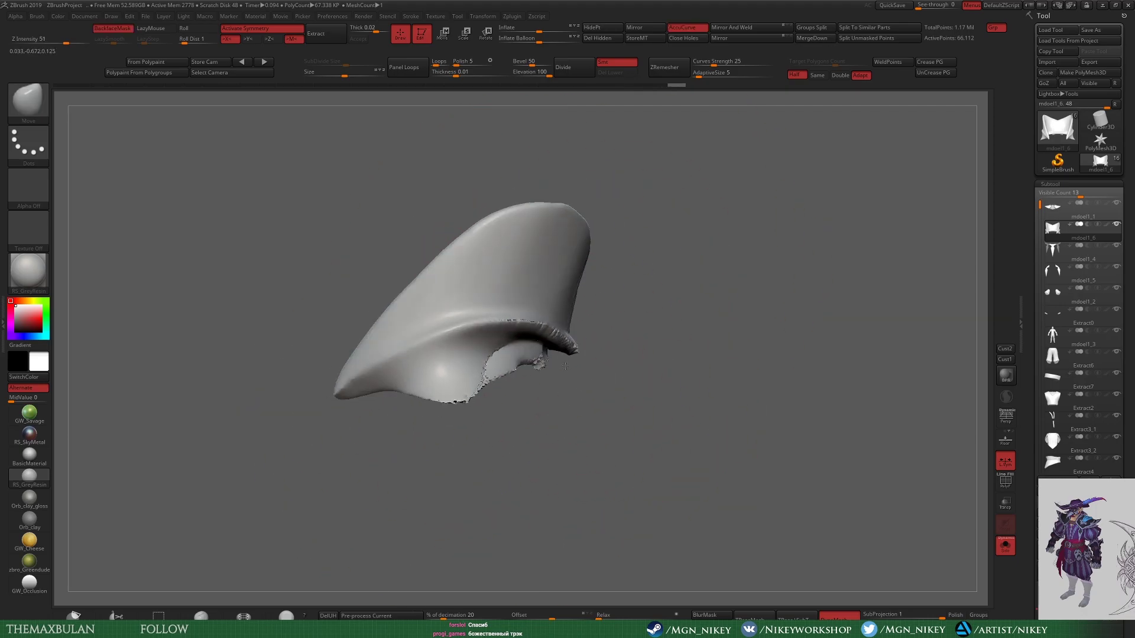
shift+right_drag(420, 408, 646, 486)
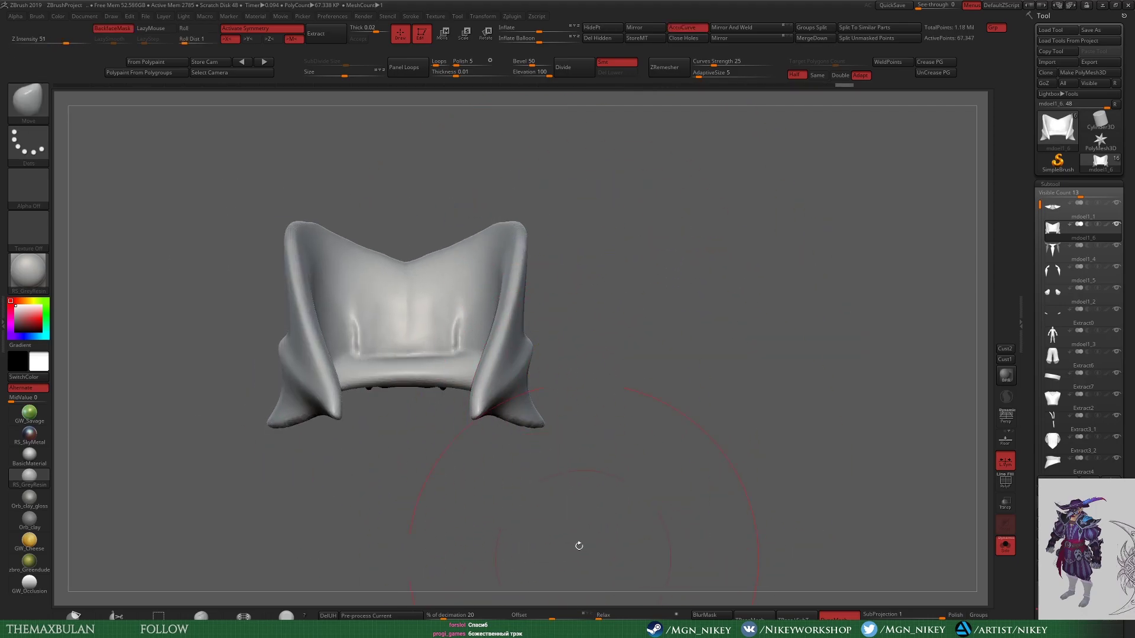
mouse_move(579, 545)
right_down()
mouse_move(743, 405)
mouse_move(533, 344)
right_up()
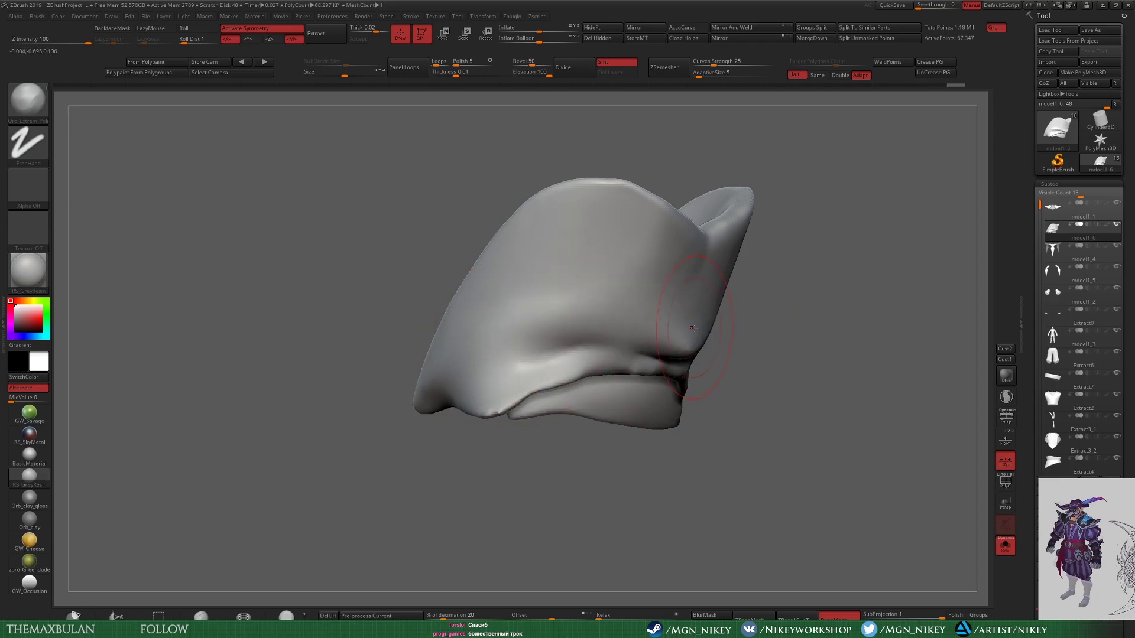
mouse_move(488, 391)
right_down()
mouse_move(659, 342)
mouse_move(460, 328)
mouse_move(937, 510)
right_up()
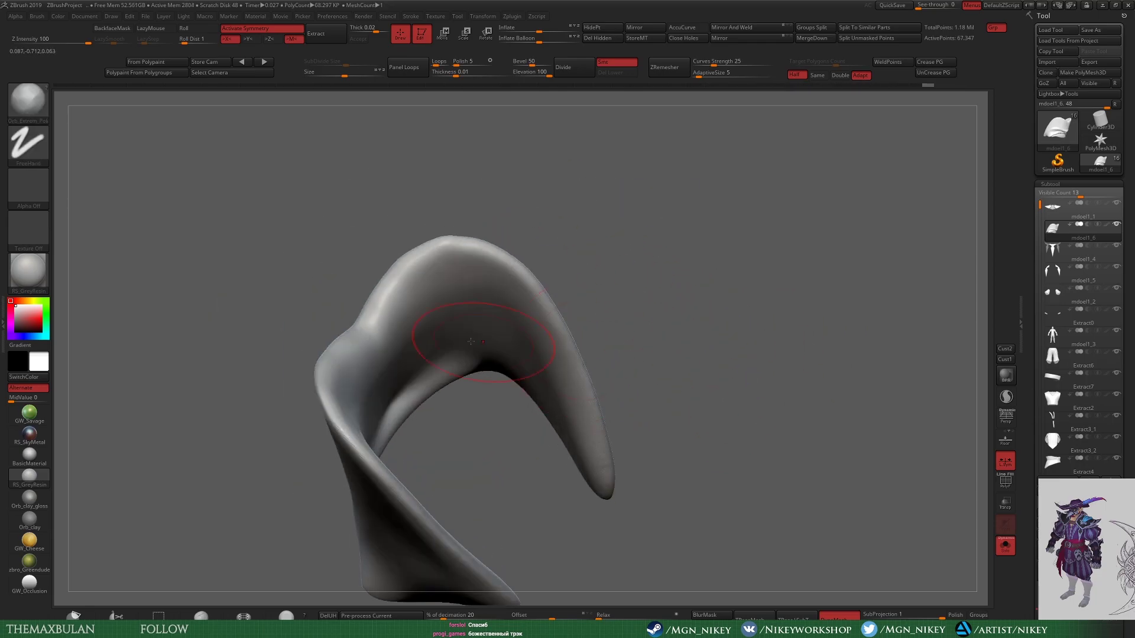
key(shift+s)
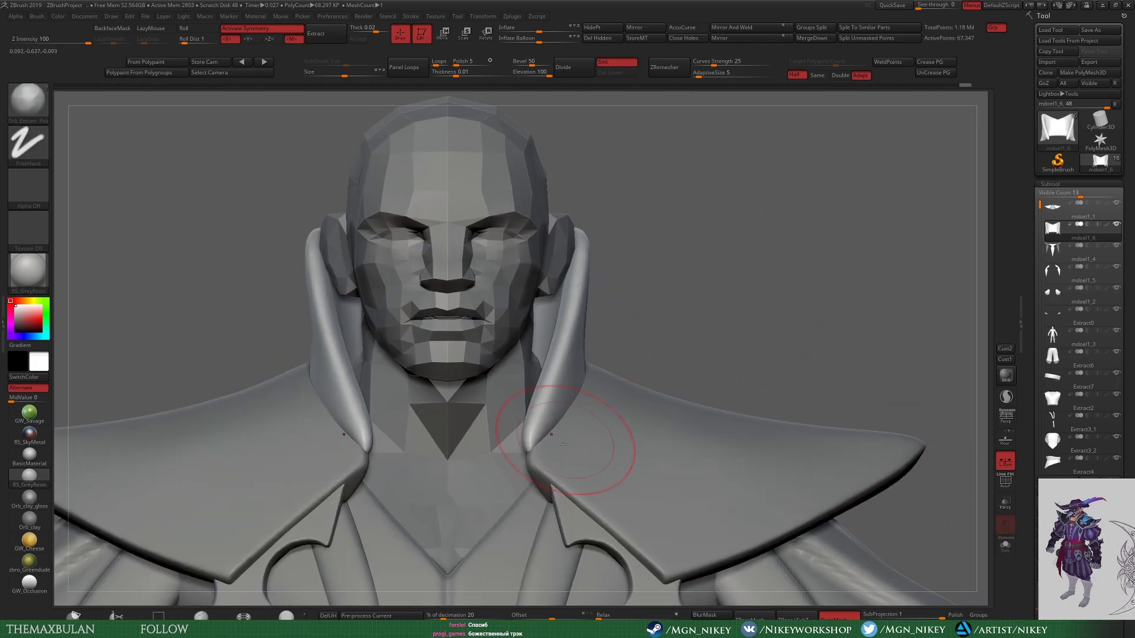
key(f)
ctrl+right_drag(464, 449, 464, 395)
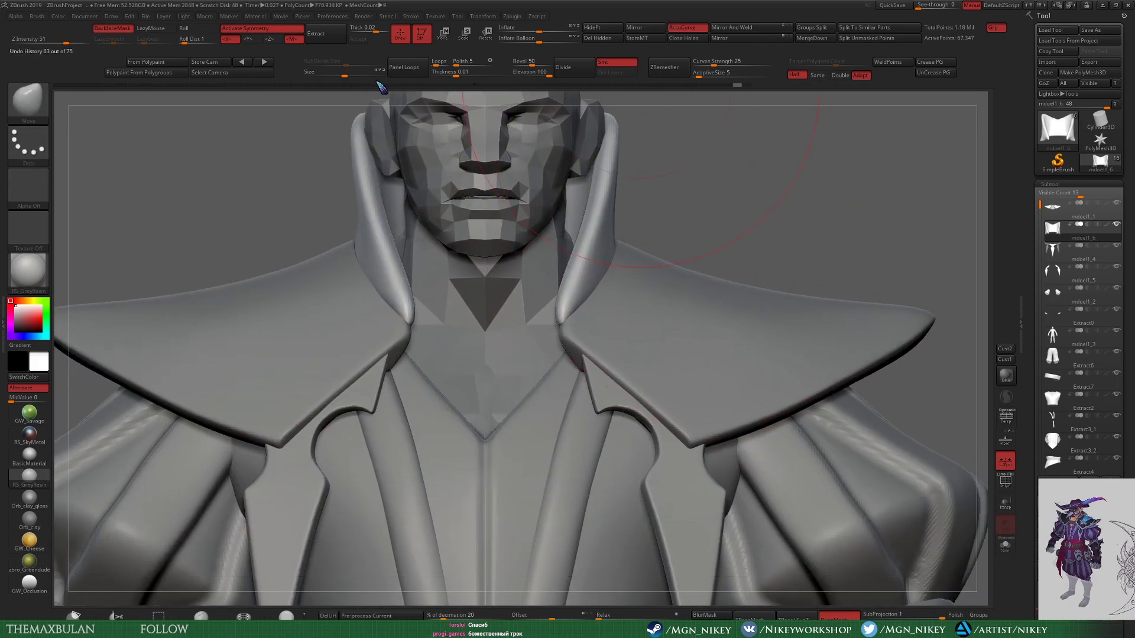
right_drag(476, 467, 660, 426)
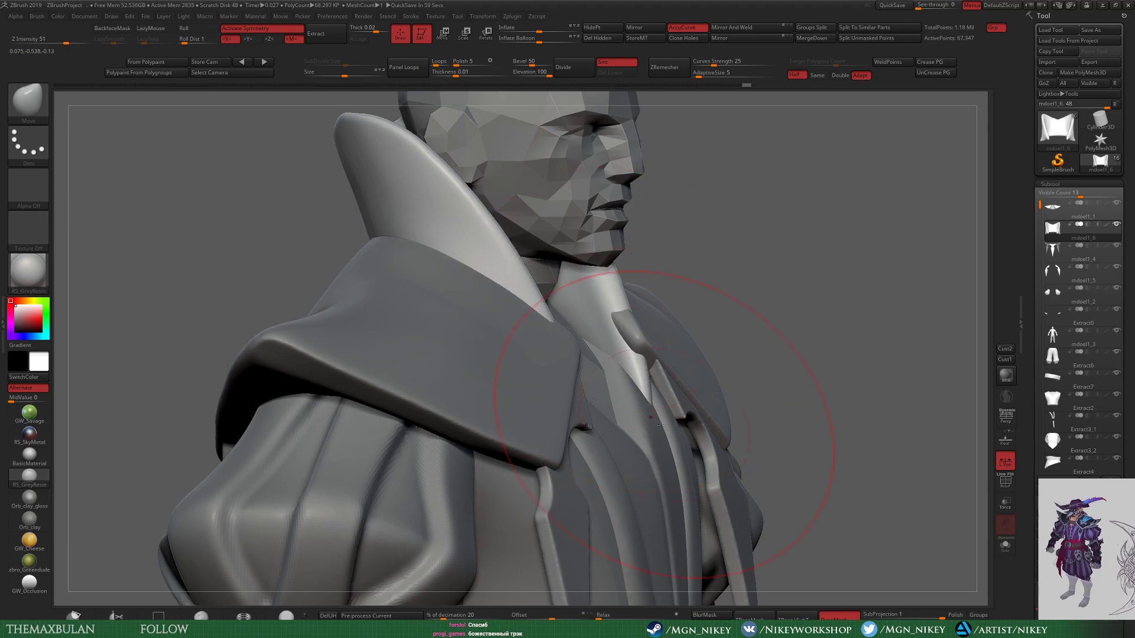
shift+right_drag(854, 327, 509, 481)
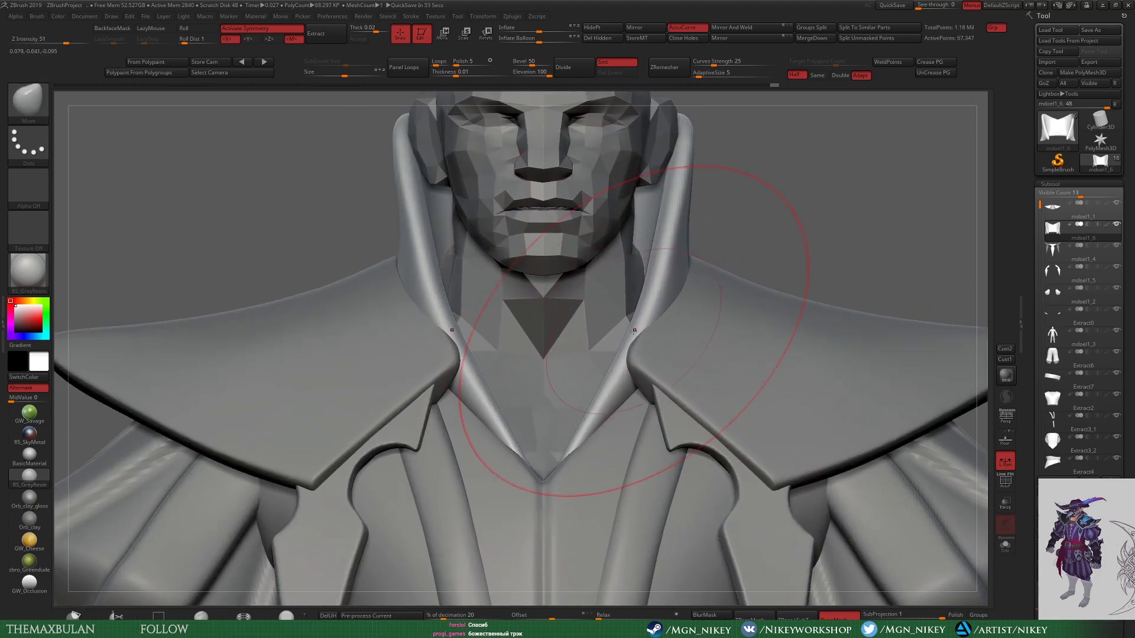
mouse_move(797, 222)
right_down()
mouse_move(682, 323)
mouse_move(774, 284)
right_up()
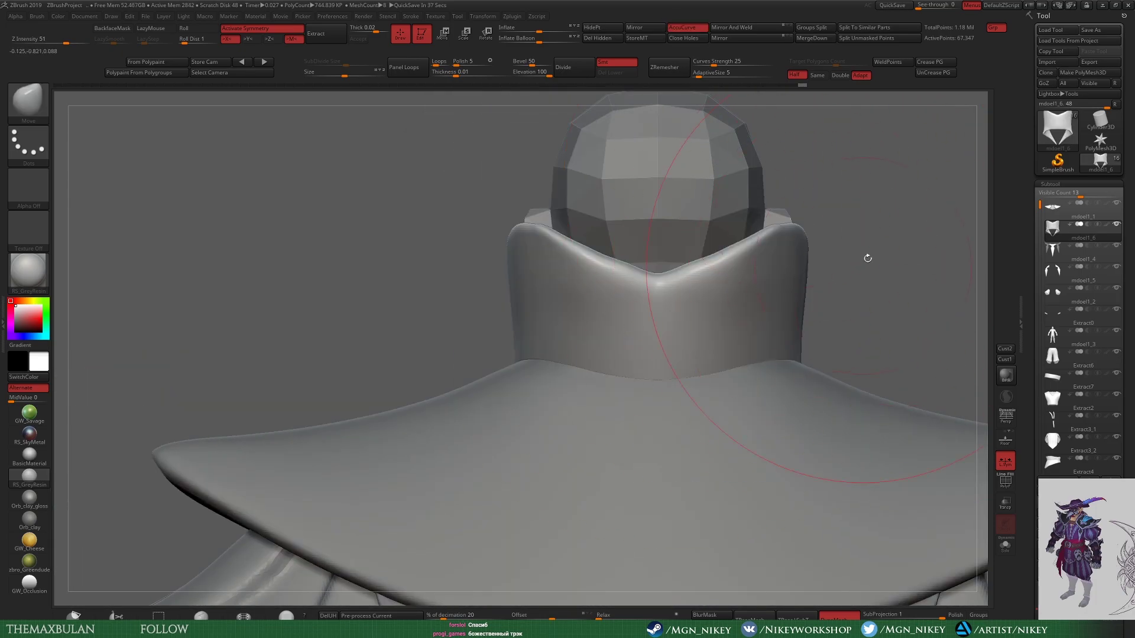
Step: Lasso-mask the collar's upper tips and stretch them outward and upward with Transpose Move
right_drag(868, 258, 545, 301)
mouse_move(508, 354)
ctrl+mouse_down()
mouse_move(779, 223)
mouse_move(786, 234)
ctrl+mouse_up()
right_drag(422, 412, 858, 359)
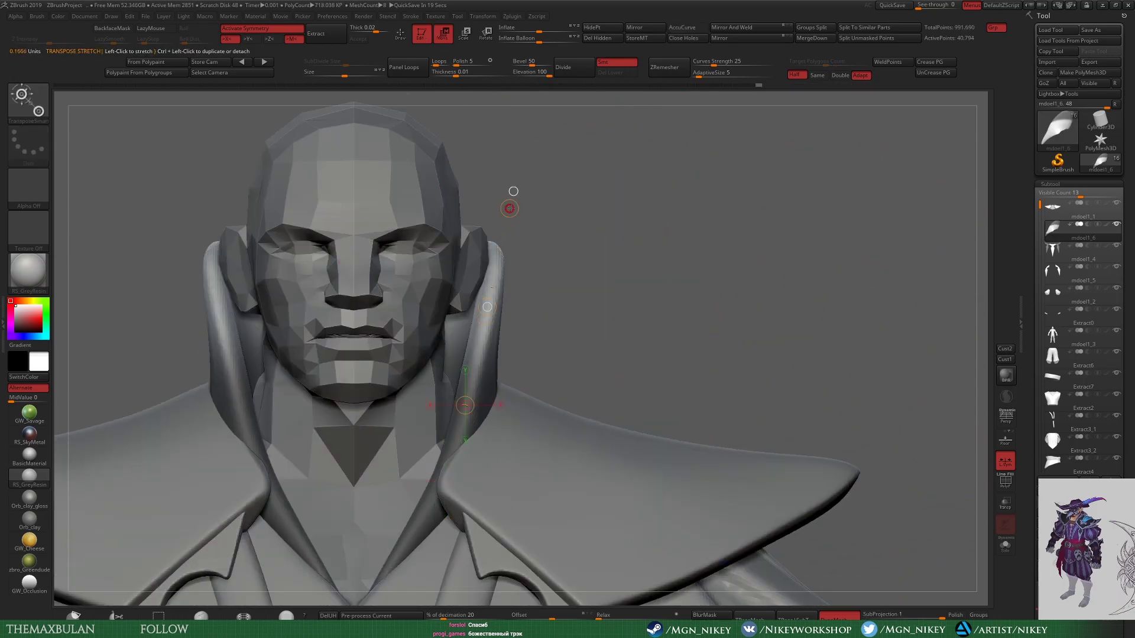
drag(509, 208, 617, 257)
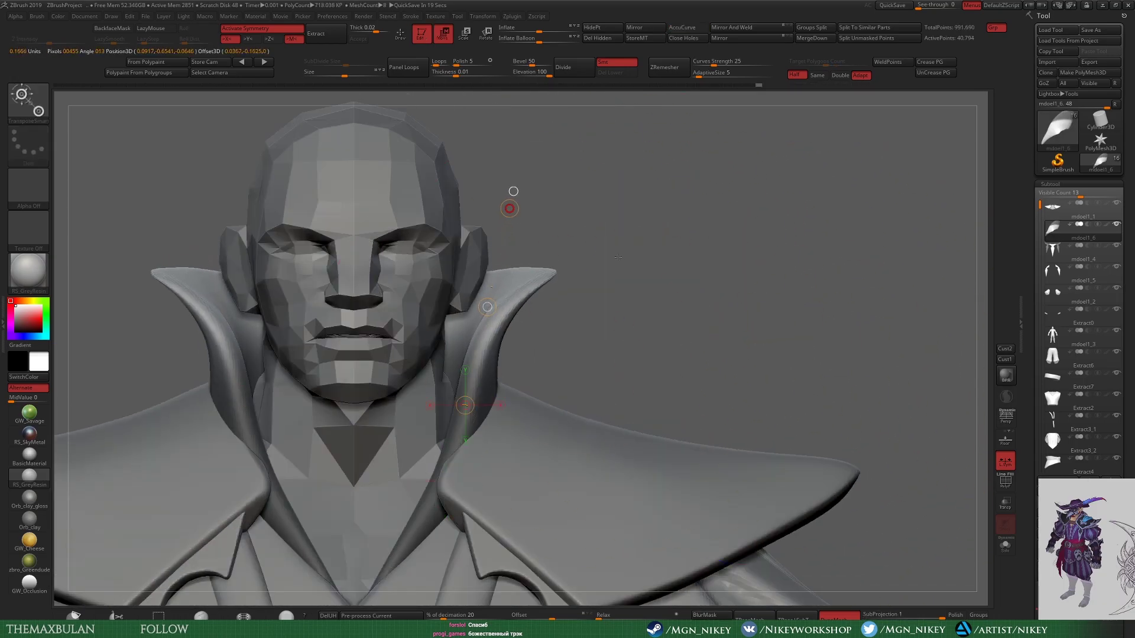
shift+right_drag(595, 265, 492, 259)
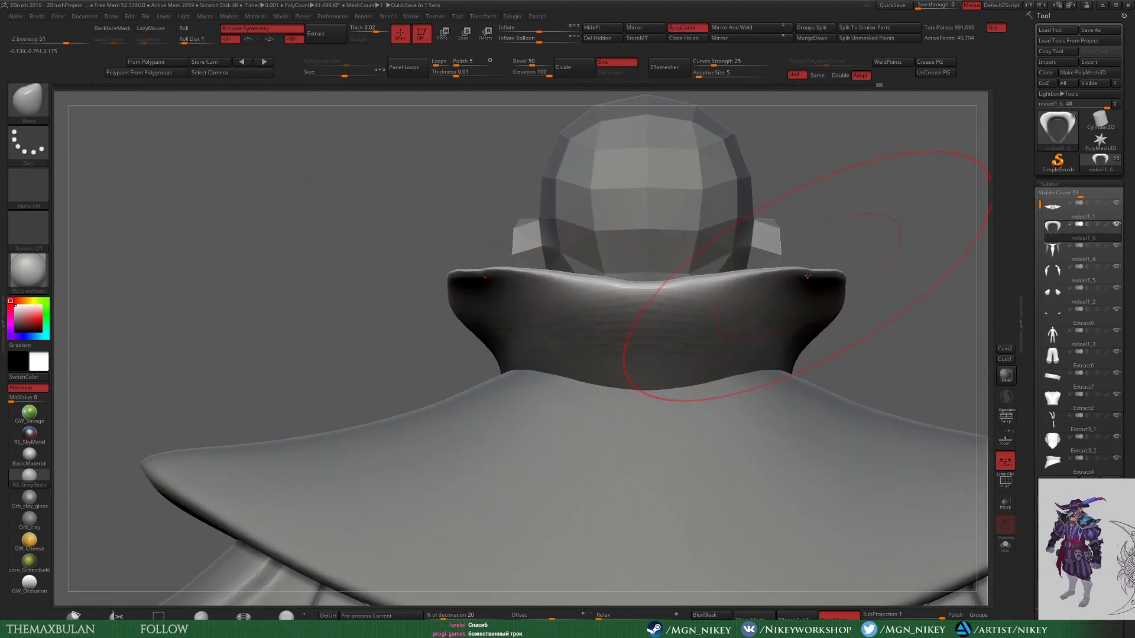
Step: Turn off accurate curve falloff and push the collar's lower sides out from the neck
click(688, 28)
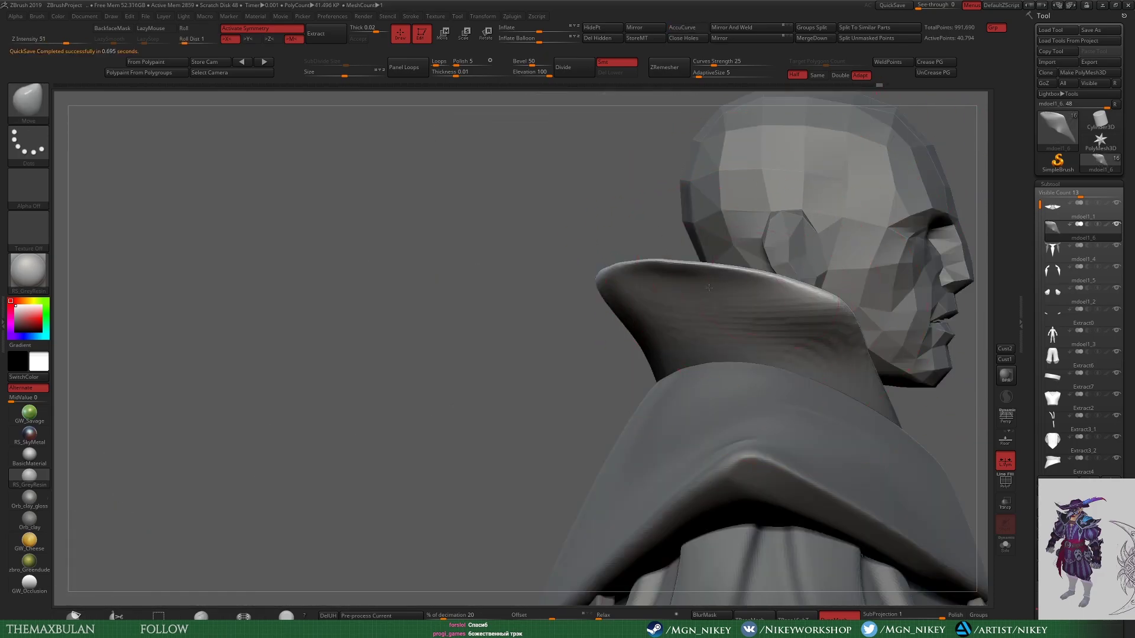
ctrl+drag(680, 289, 689, 354)
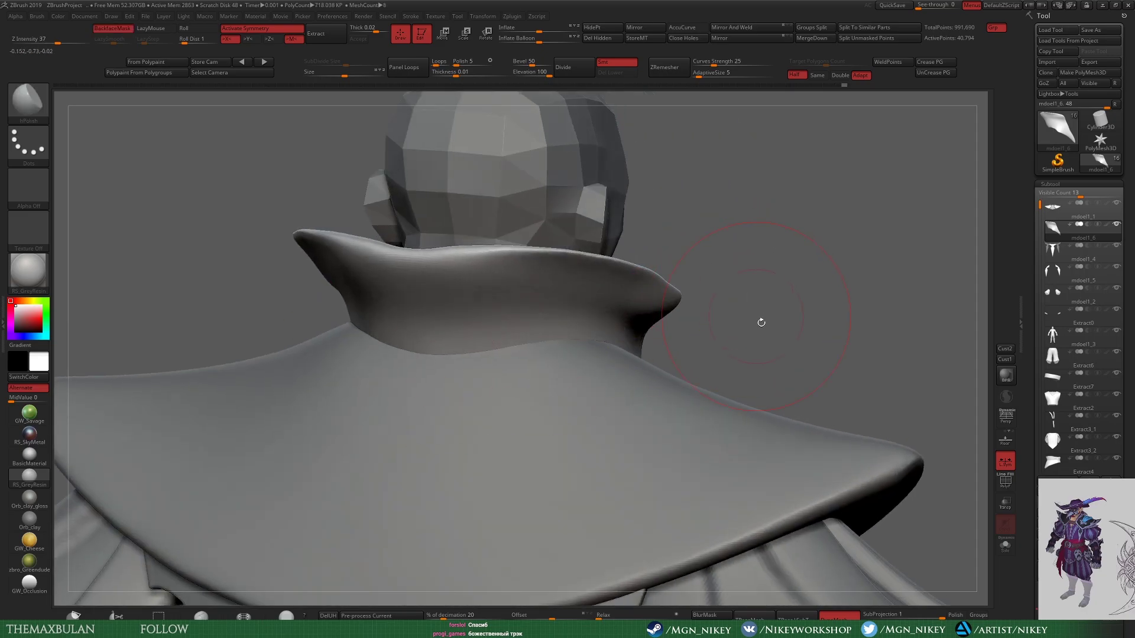
drag(760, 322, 564, 335)
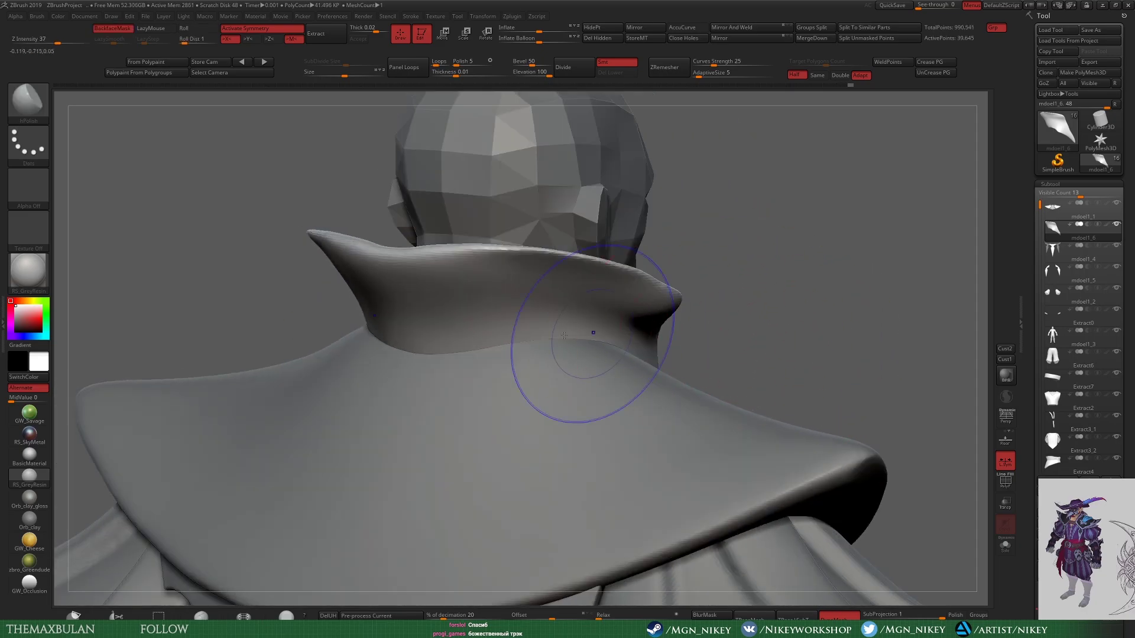
drag(763, 322, 490, 225)
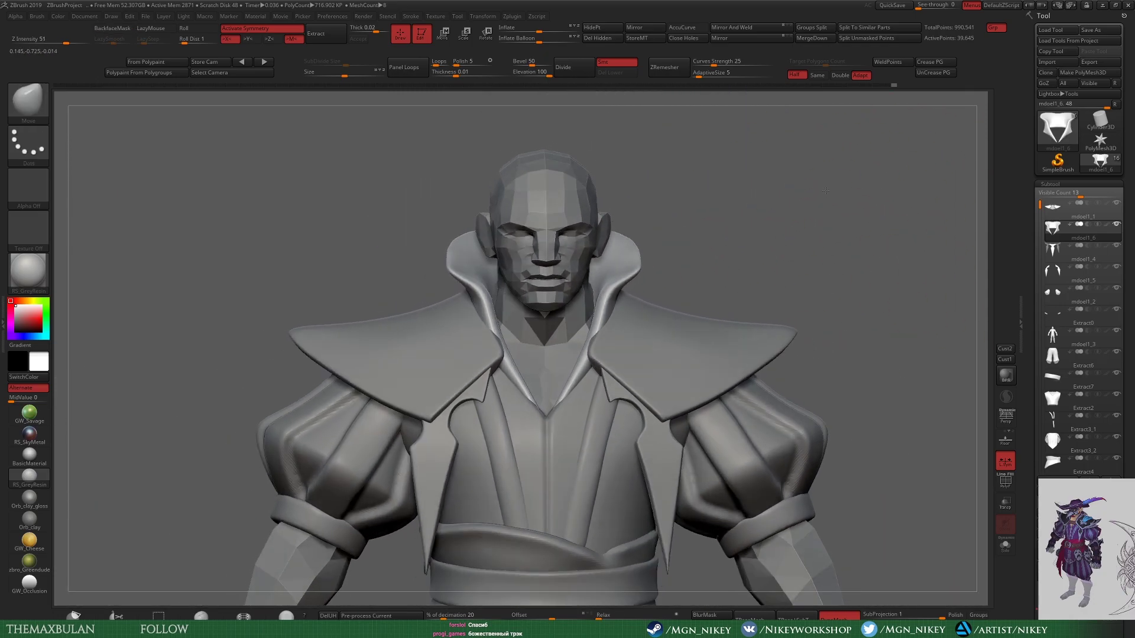
mouse_move(823, 202)
mouse_down()
mouse_move(835, 235)
mouse_move(802, 394)
mouse_up()
alt+click(769, 366)
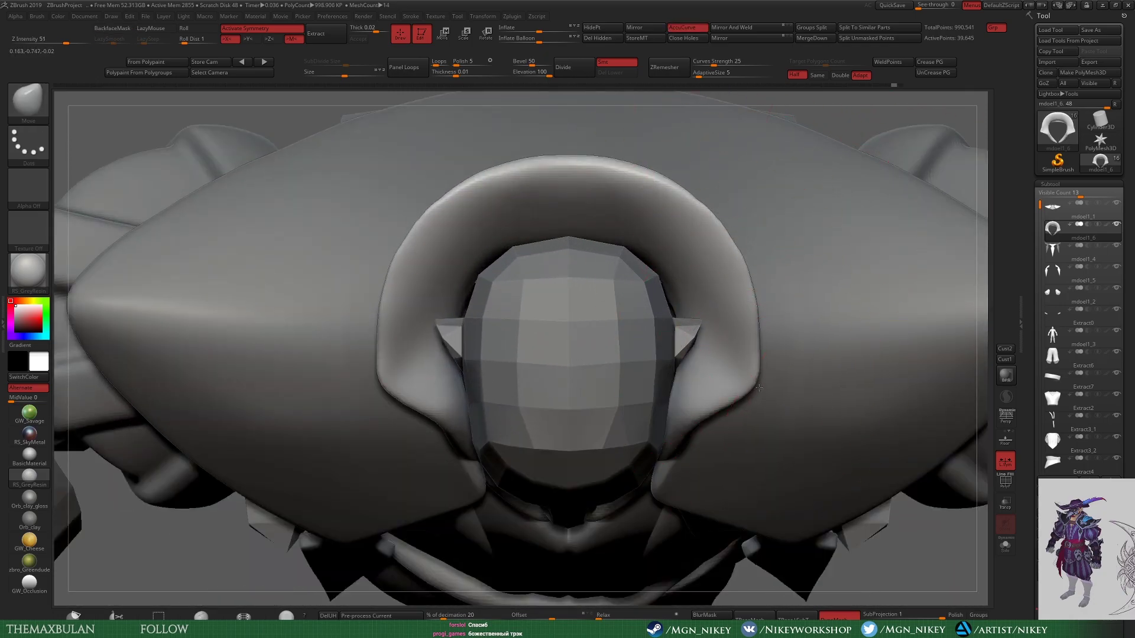
drag(746, 328, 763, 278)
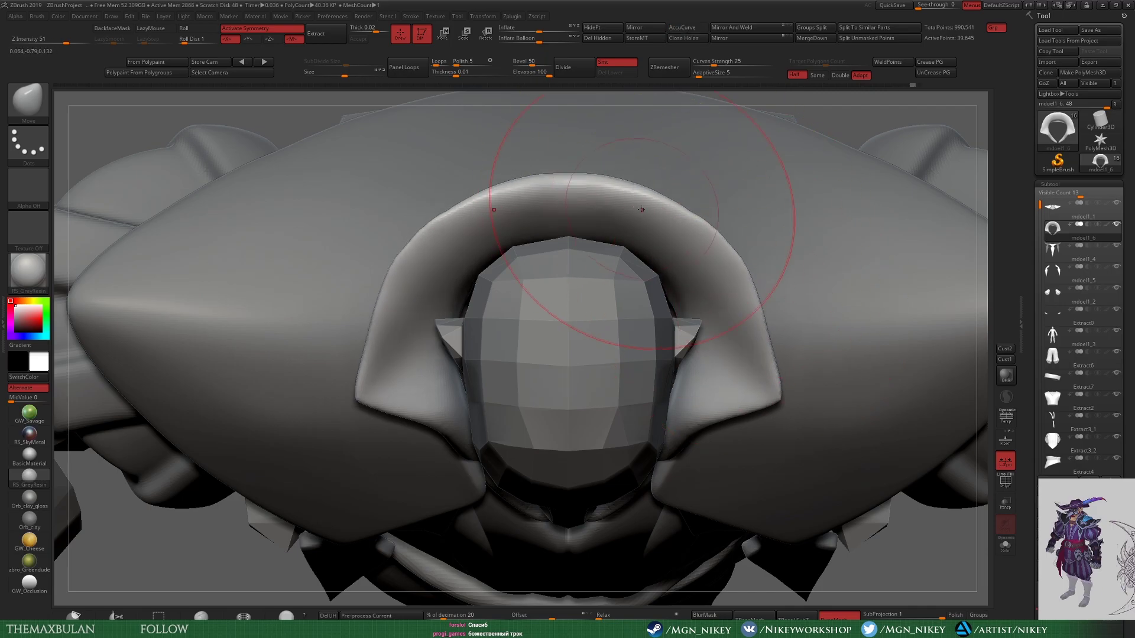
Step: Finish reshaping the collar sides, check them from several angles, and Solo the collar
drag(663, 202, 780, 227)
drag(675, 178, 760, 190)
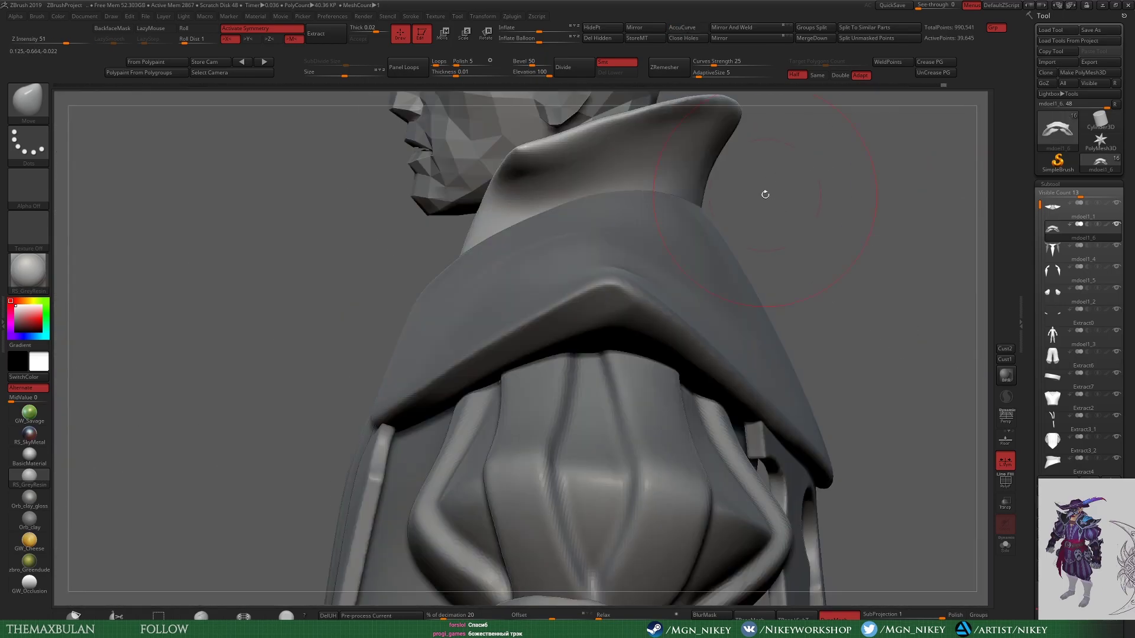
drag(875, 449, 699, 266)
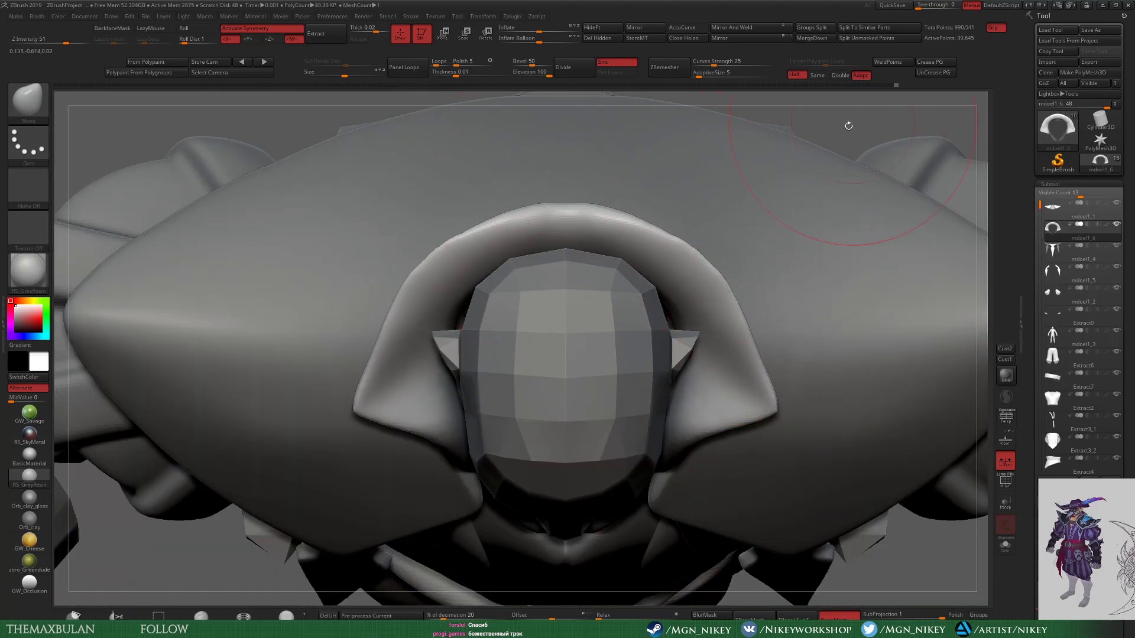
mouse_move(848, 125)
mouse_down()
mouse_move(793, 304)
mouse_move(735, 304)
mouse_move(705, 366)
mouse_up()
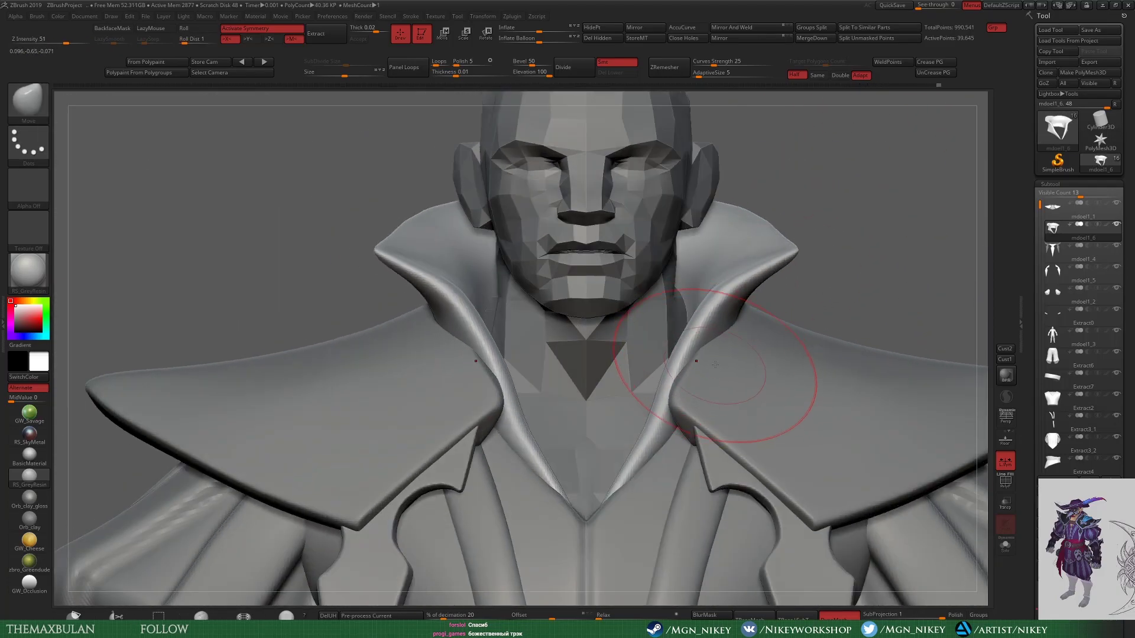
mouse_move(806, 283)
mouse_down()
mouse_move(739, 295)
mouse_move(708, 369)
mouse_move(858, 310)
mouse_move(728, 264)
mouse_up()
key(ctrl+shift+s)
Step: Trim the isolated collar piece with curved ClipCurve cuts
key(b)
key(h)
key(p)
mouse_move(681, 310)
ctrl+shift+mouse_down()
mouse_move(680, 323)
mouse_move(852, 256)
mouse_move(518, 196)
ctrl+shift+mouse_up()
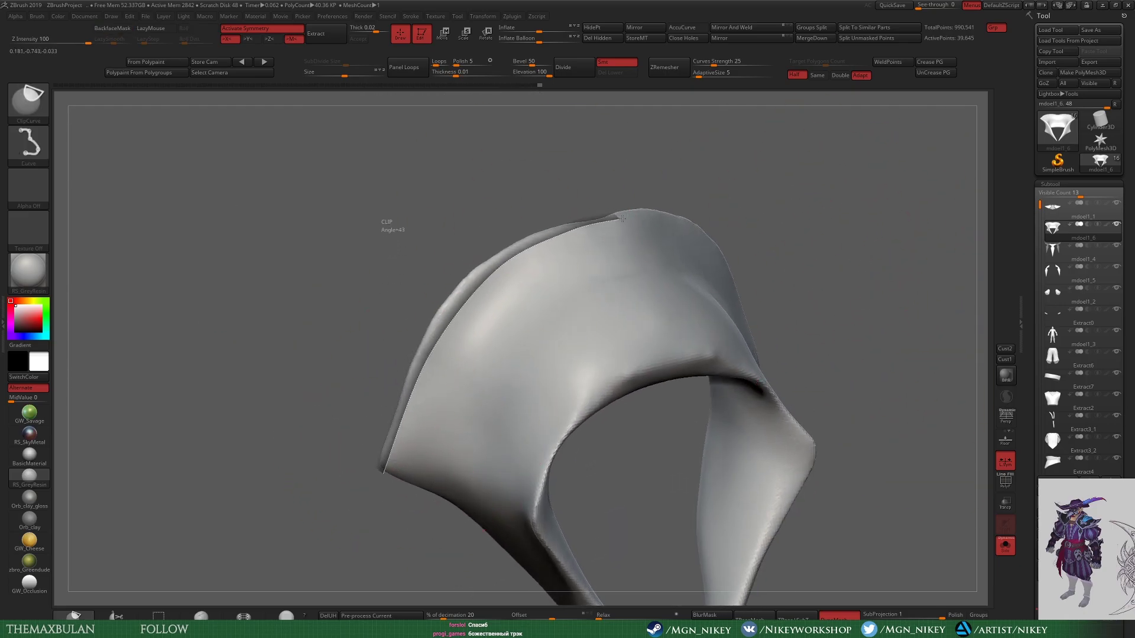
ctrl+shift+drag(623, 219, 623, 220)
drag(650, 426, 513, 409)
mouse_move(769, 414)
shift+mouse_down()
mouse_move(656, 225)
mouse_move(519, 355)
mouse_move(706, 276)
mouse_move(734, 215)
mouse_move(731, 312)
mouse_move(765, 374)
mouse_move(829, 277)
shift+mouse_up()
Step: Polish the collar surface with hPolish, checking its upper edge
key(b)
key(h)
key(p)
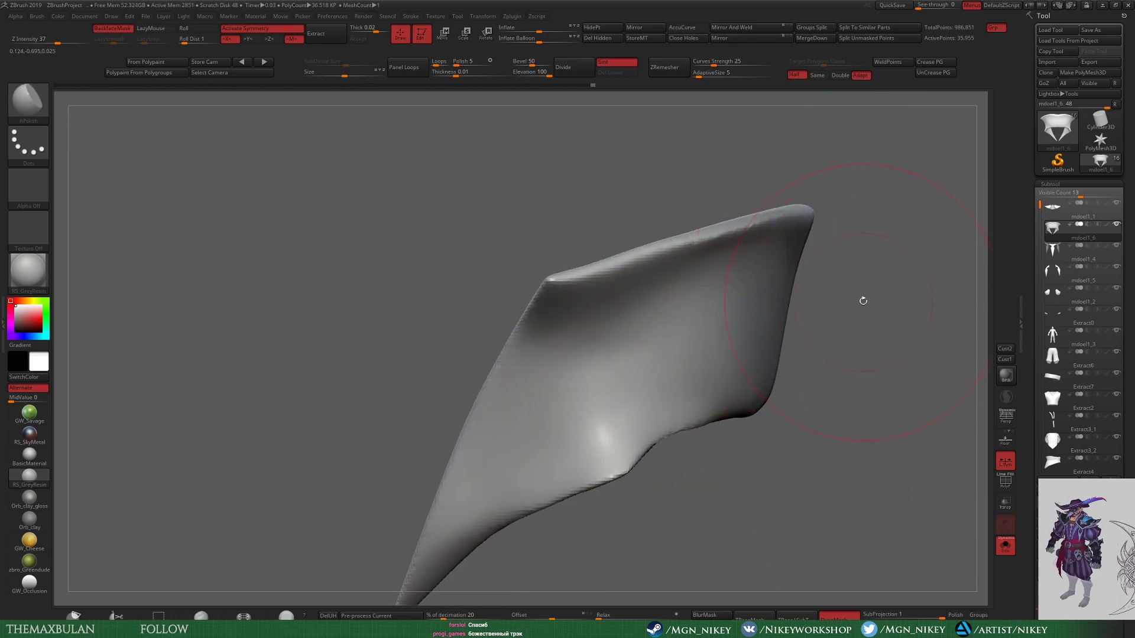
drag(977, 304, 899, 334)
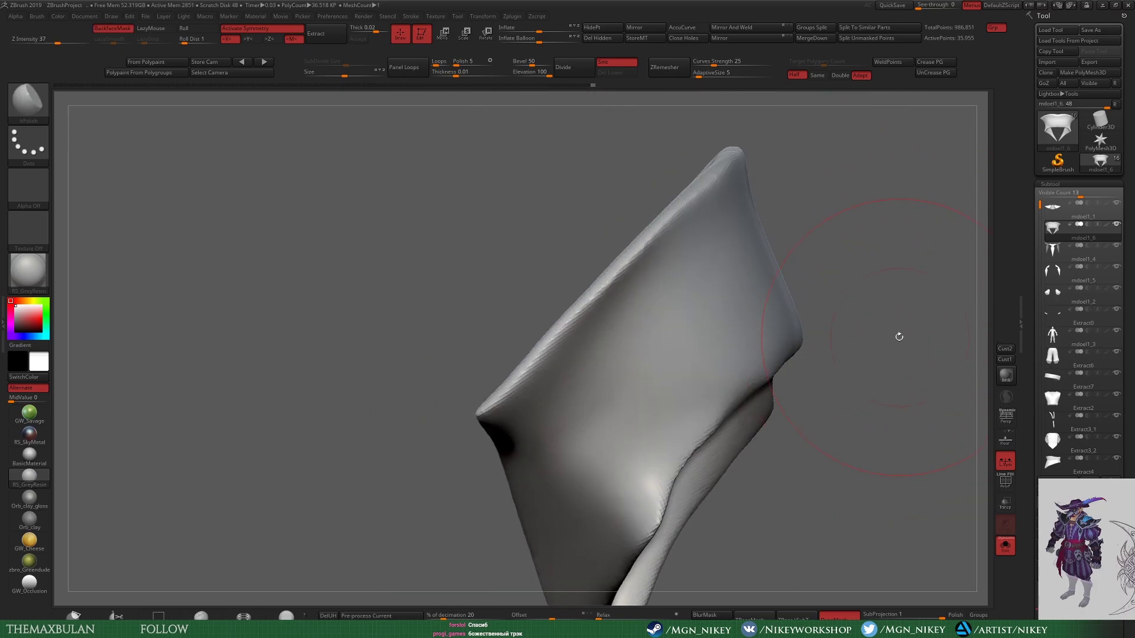
Step: Shape the collar into a hooked blade with Standard and Move brushes, then exit Solo
key(b)
key(s)
key(t)
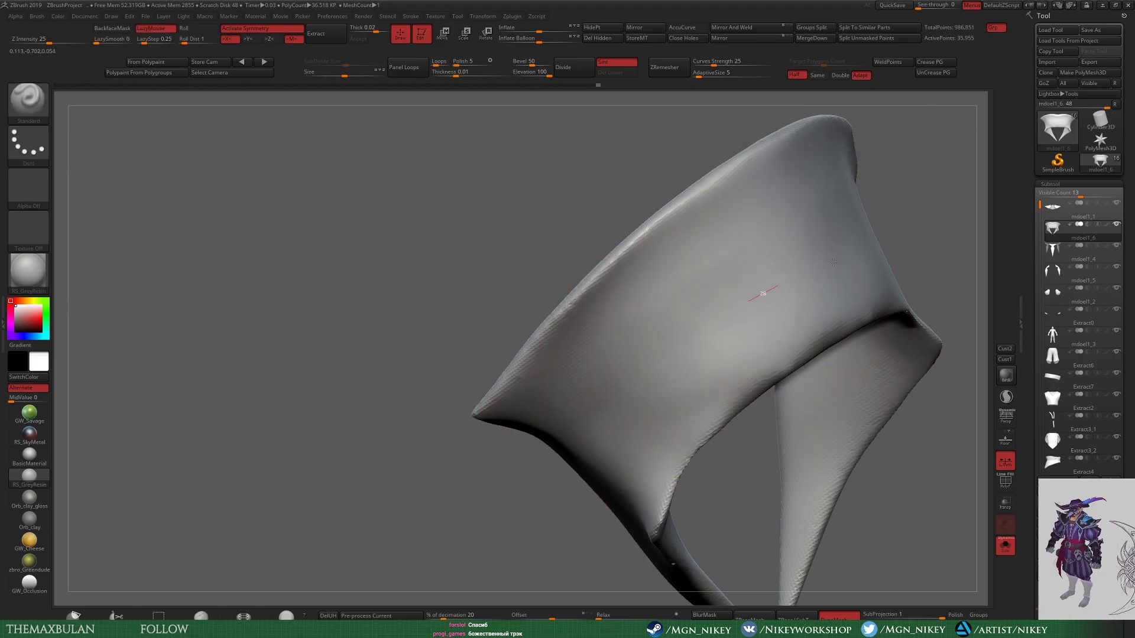
mouse_move(677, 341)
shift+mouse_down()
mouse_move(659, 495)
mouse_move(819, 366)
shift+mouse_up()
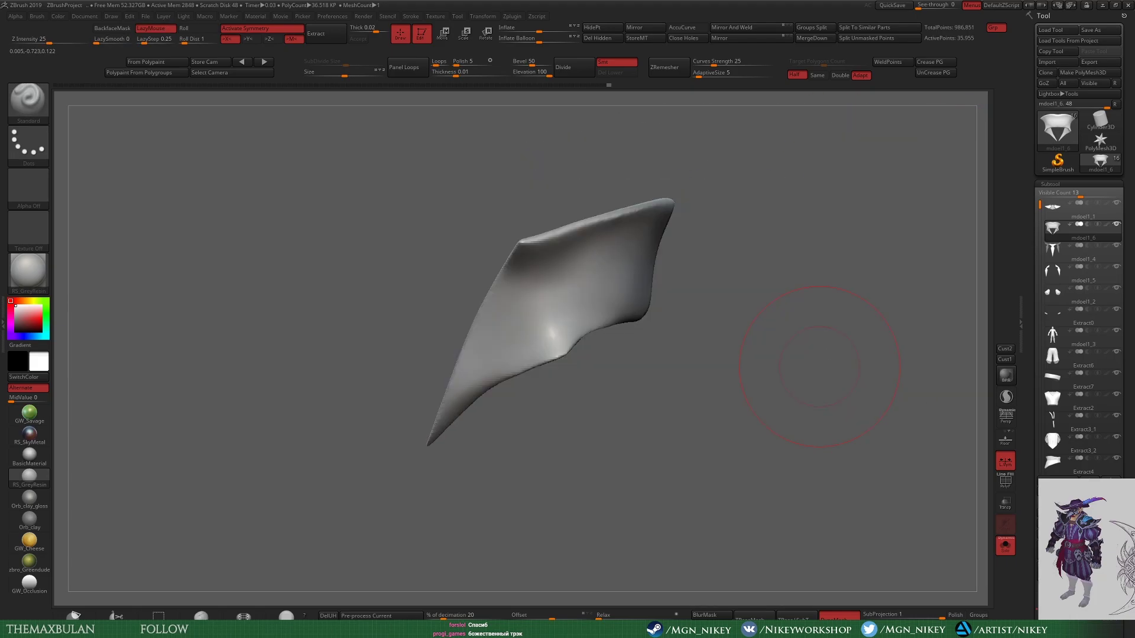
key(b)
key(m)
key(v)
mouse_move(718, 373)
mouse_down()
mouse_move(731, 453)
mouse_move(536, 391)
mouse_up()
mouse_move(530, 440)
mouse_down()
mouse_move(608, 330)
mouse_move(608, 380)
mouse_move(660, 205)
mouse_move(569, 402)
mouse_up()
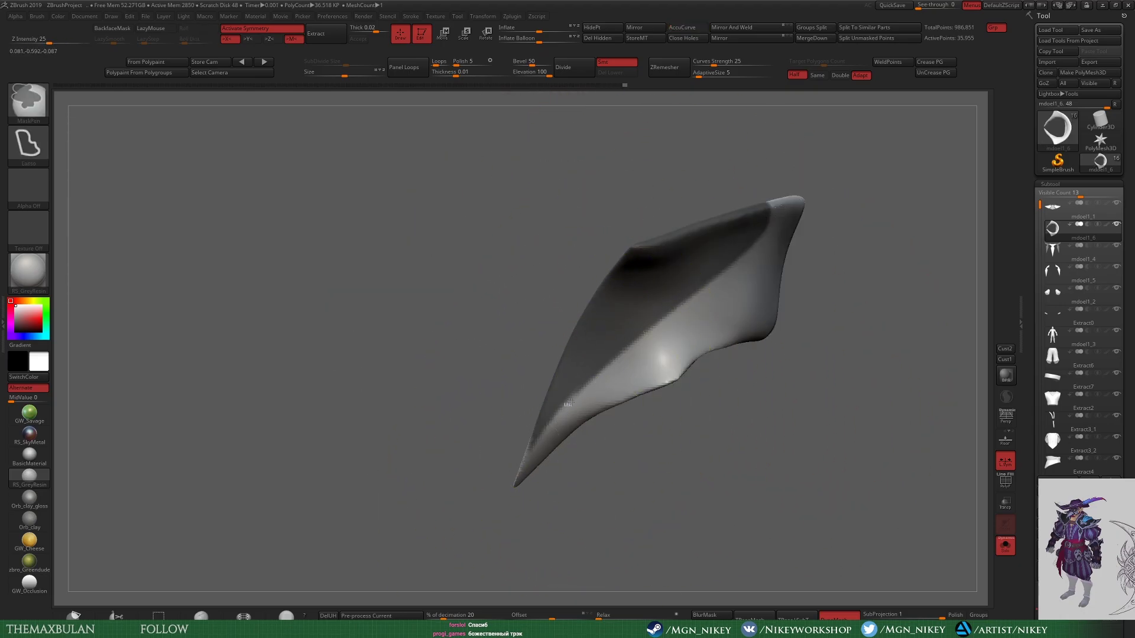
click(1005, 545)
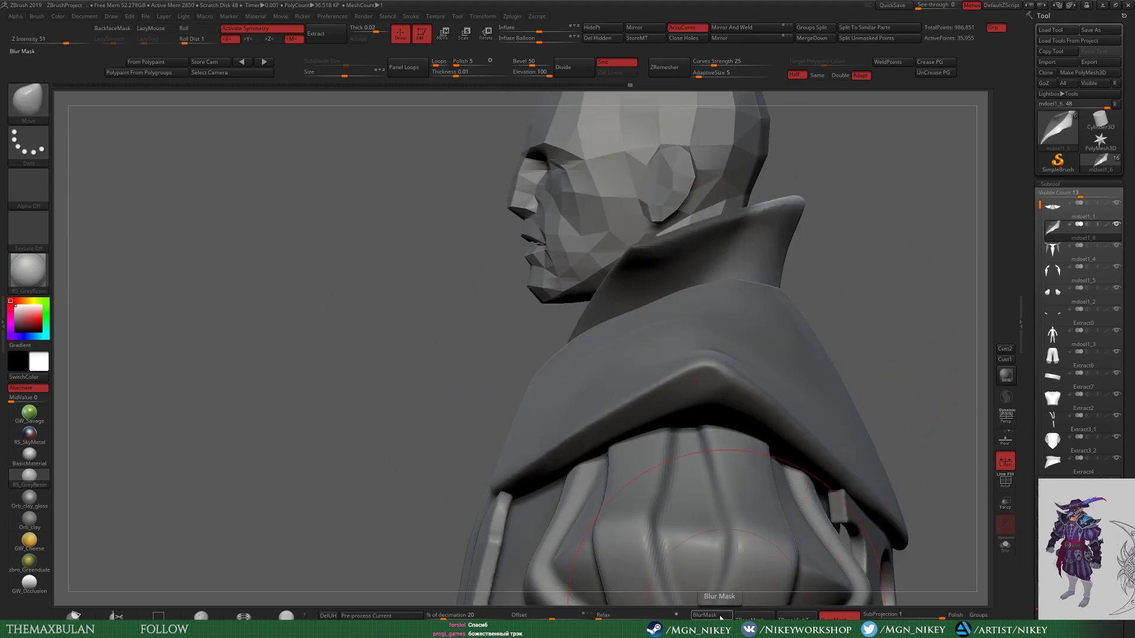
Step: Rotate the soloed collar with Transpose Rotate, then frame it against the full character
click(1012, 551)
mouse_move(857, 384)
mouse_down()
mouse_move(793, 410)
mouse_move(532, 266)
mouse_up()
key(r)
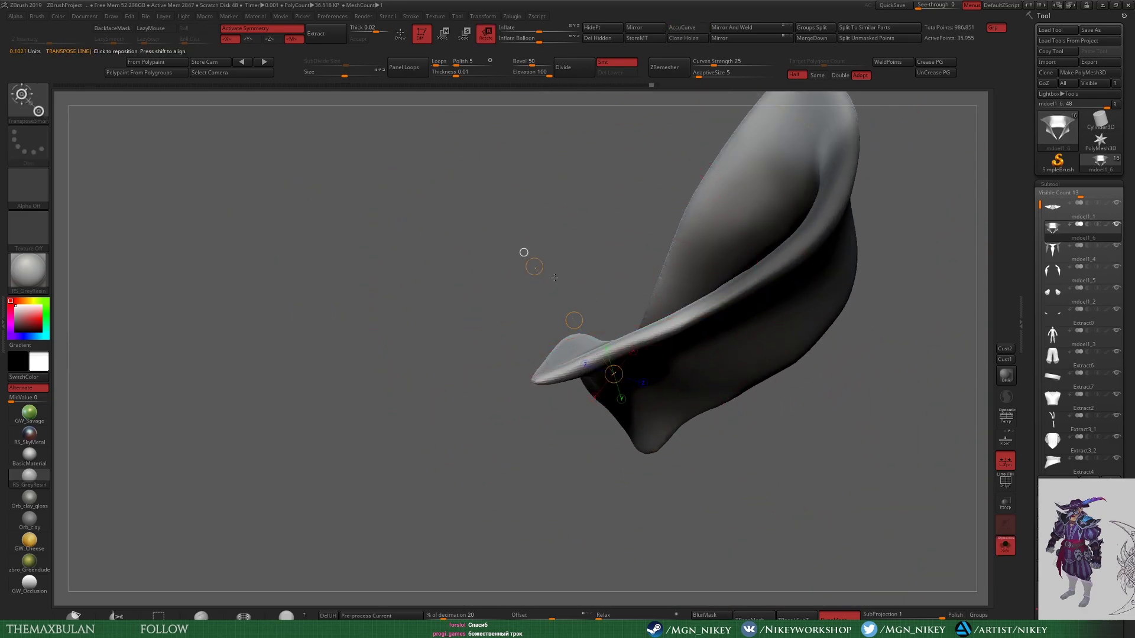
drag(428, 572, 613, 207)
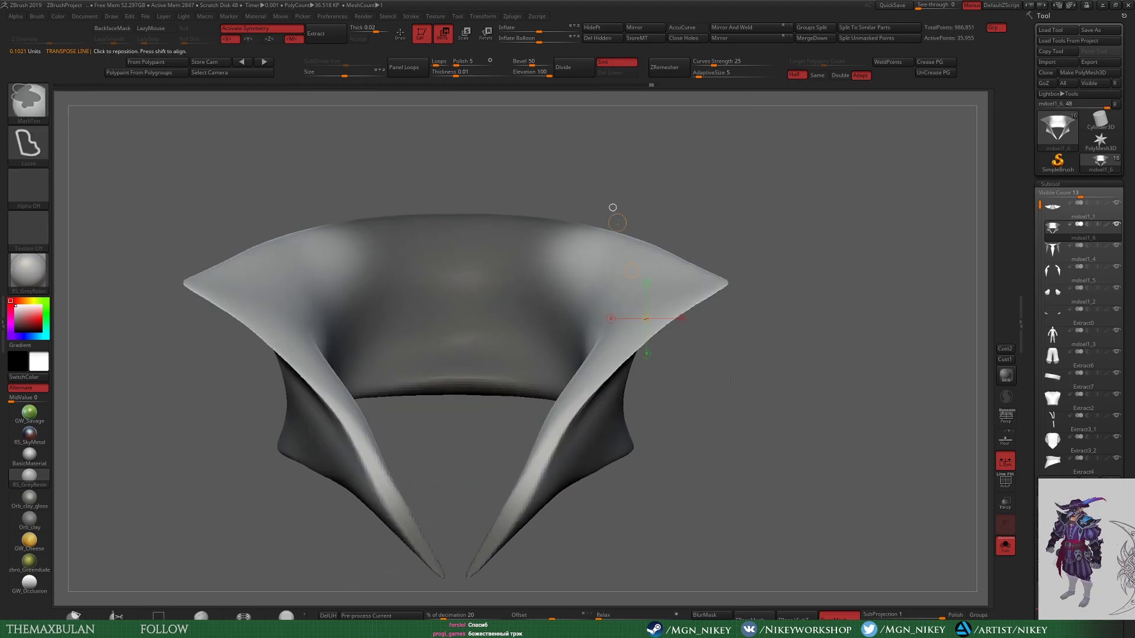
click(1005, 544)
key(f)
ctrl+right_drag(636, 162, 649, 201)
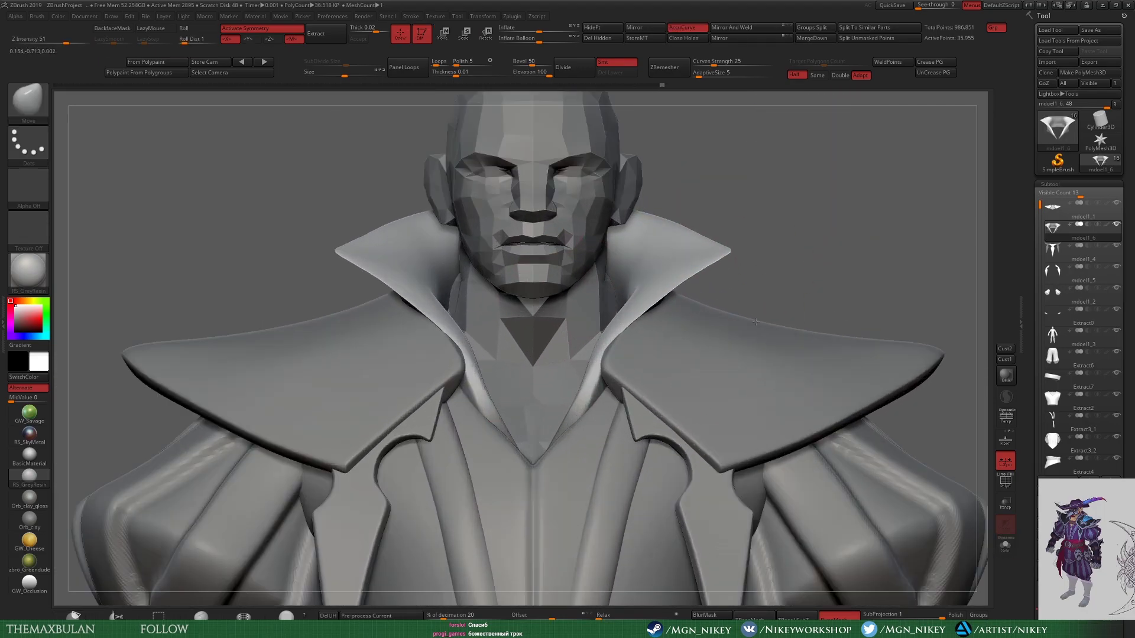
mouse_move(634, 313)
right_down()
mouse_move(587, 361)
mouse_move(583, 324)
right_up()
mouse_move(754, 281)
right_down()
mouse_move(769, 350)
mouse_move(852, 474)
mouse_move(532, 380)
right_up()
Step: Adjust the collar's flared tips with the Move brush from front and side close-ups
key(b)
key(m)
key(v)
shift+right_drag(724, 399, 566, 383)
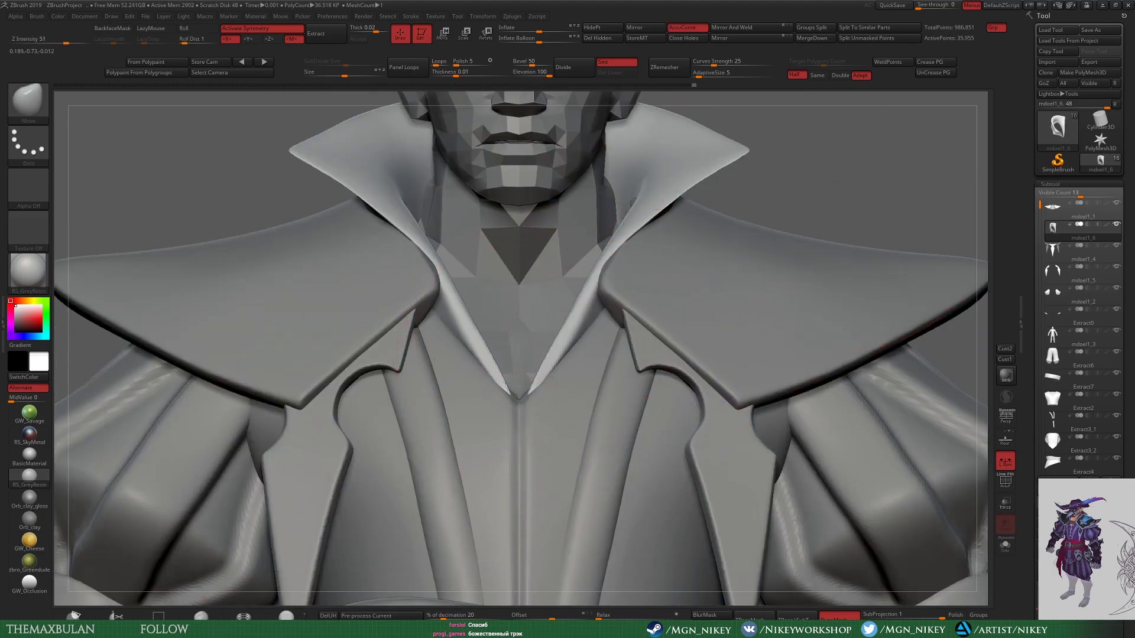
right_drag(807, 237, 150, 53)
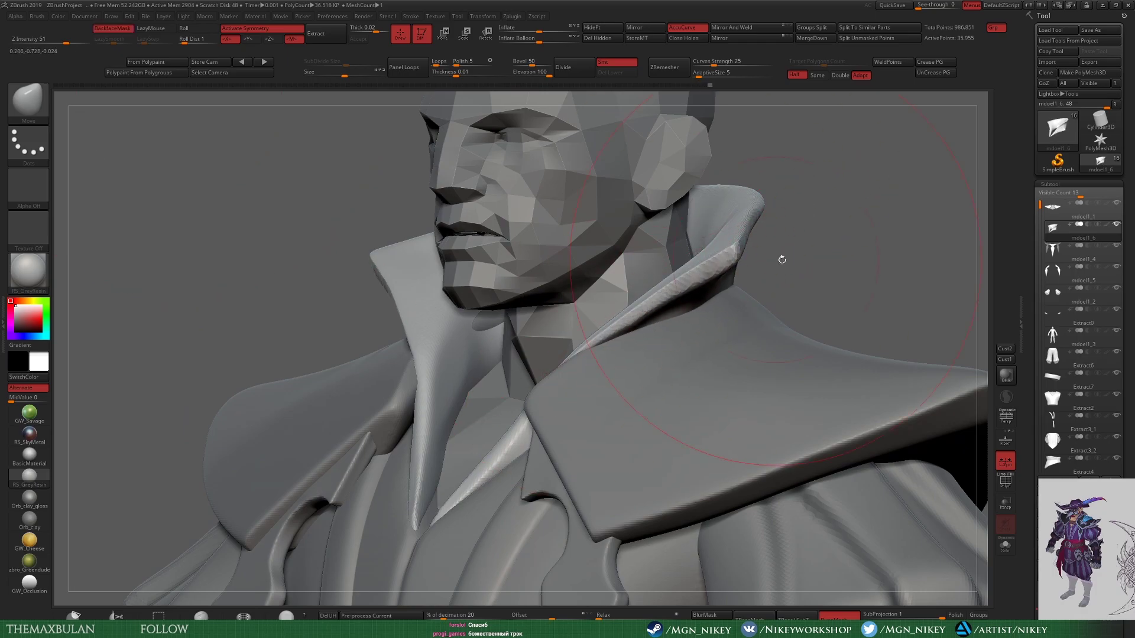
right_drag(781, 259, 767, 235)
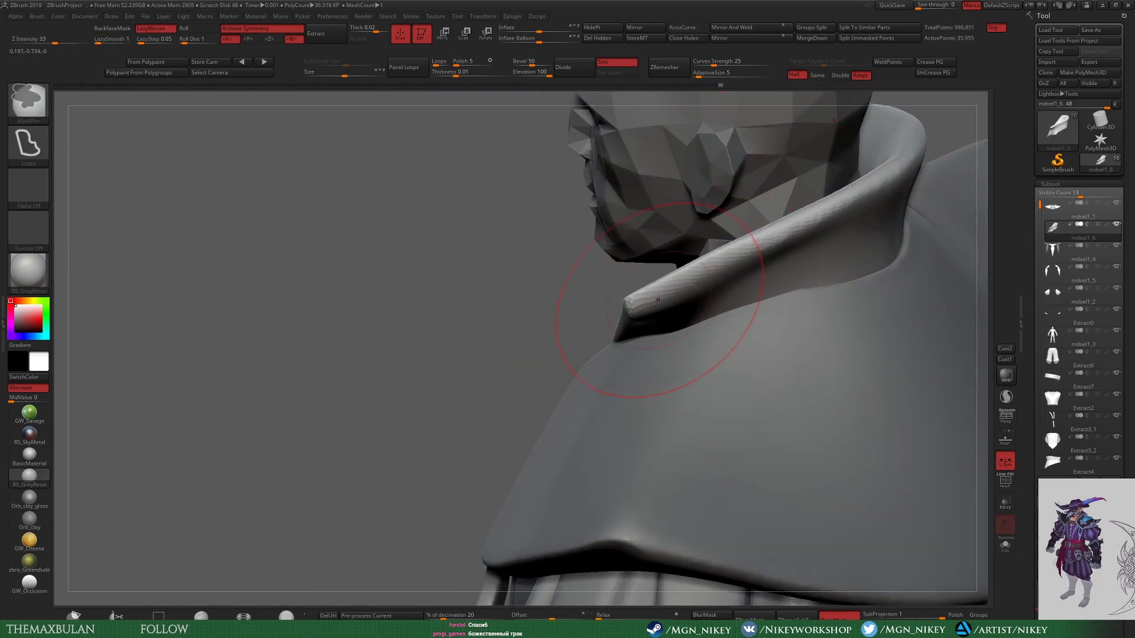
mouse_move(546, 313)
right_down()
mouse_move(552, 355)
mouse_move(602, 378)
mouse_move(444, 348)
right_up()
shift+drag(445, 349, 578, 299)
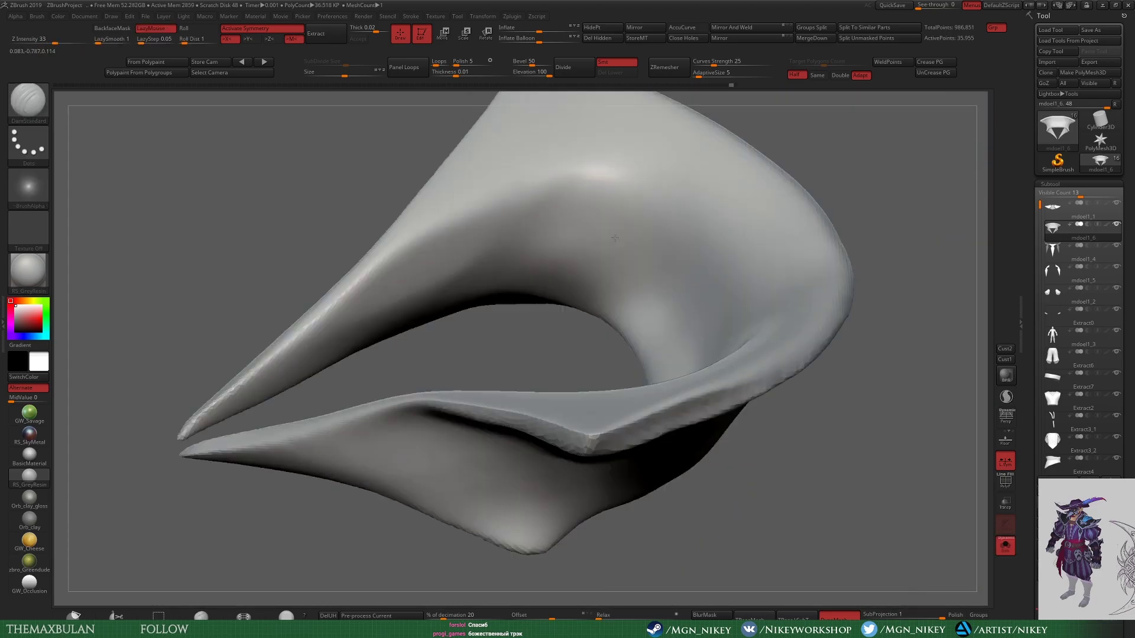
mouse_move(768, 254)
right_down()
mouse_move(903, 356)
mouse_move(828, 198)
right_up()
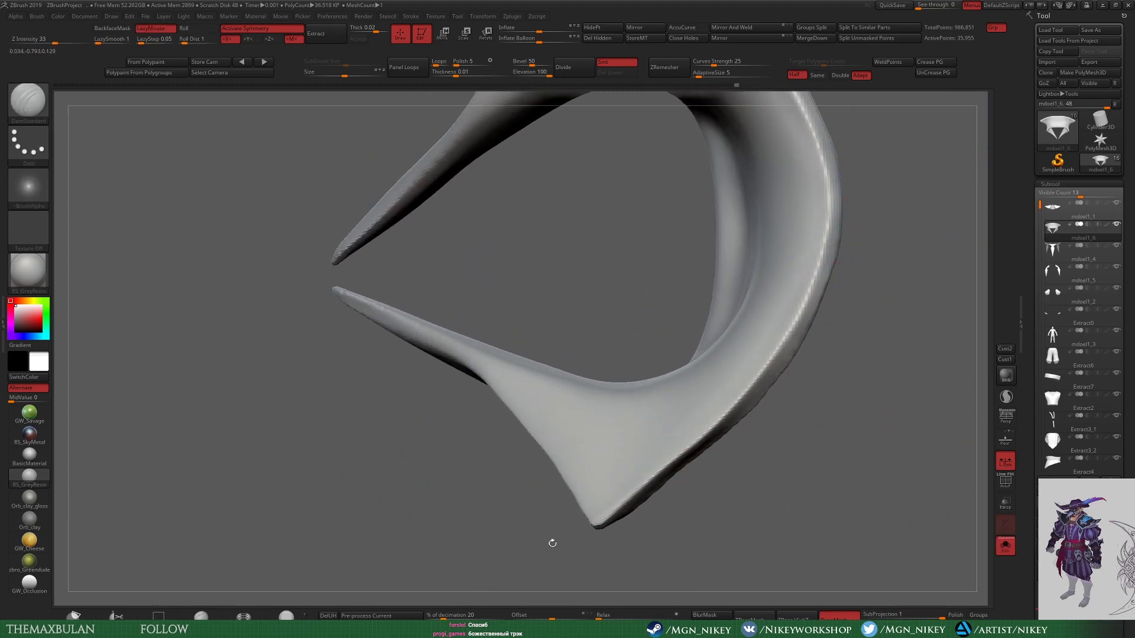
Step: Polish the collar edges with hPolish, then exit Solo to show the whole character
key(b)
key(h)
key(p)
mouse_move(552, 544)
right_down()
mouse_move(816, 293)
mouse_move(600, 303)
right_up()
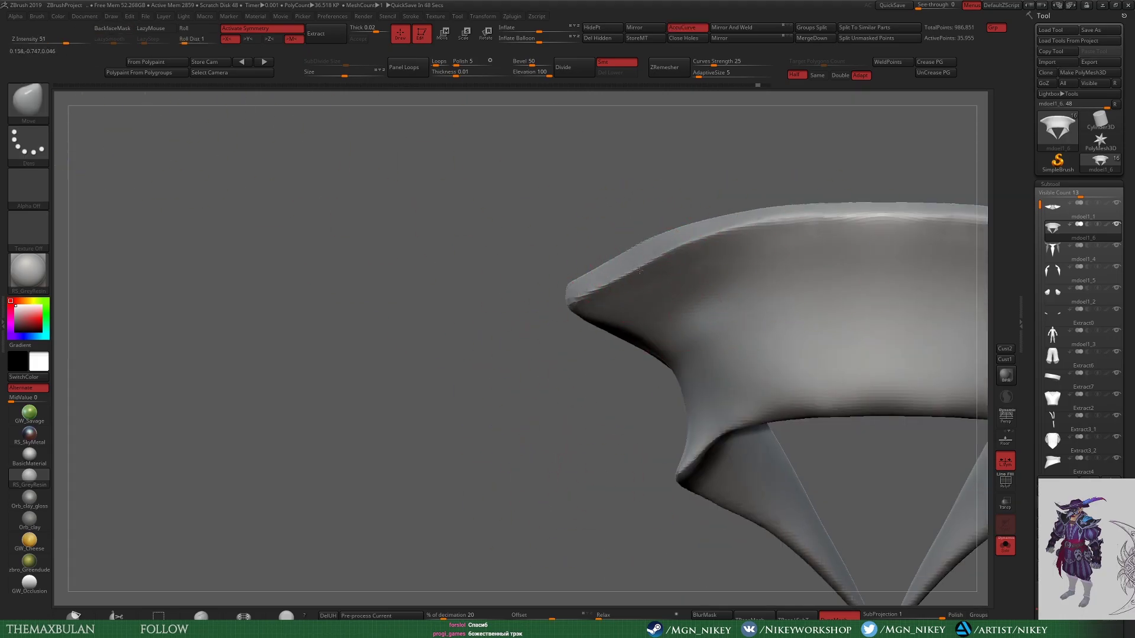
right_drag(808, 173, 789, 313)
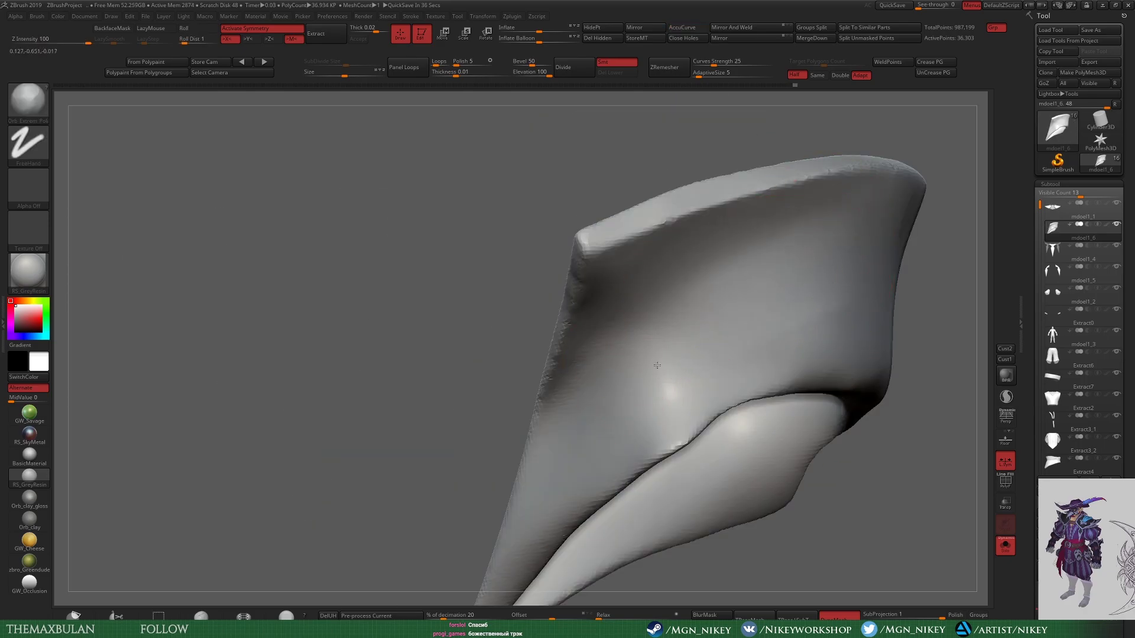
mouse_move(656, 365)
right_down()
mouse_move(727, 434)
mouse_move(812, 364)
right_up()
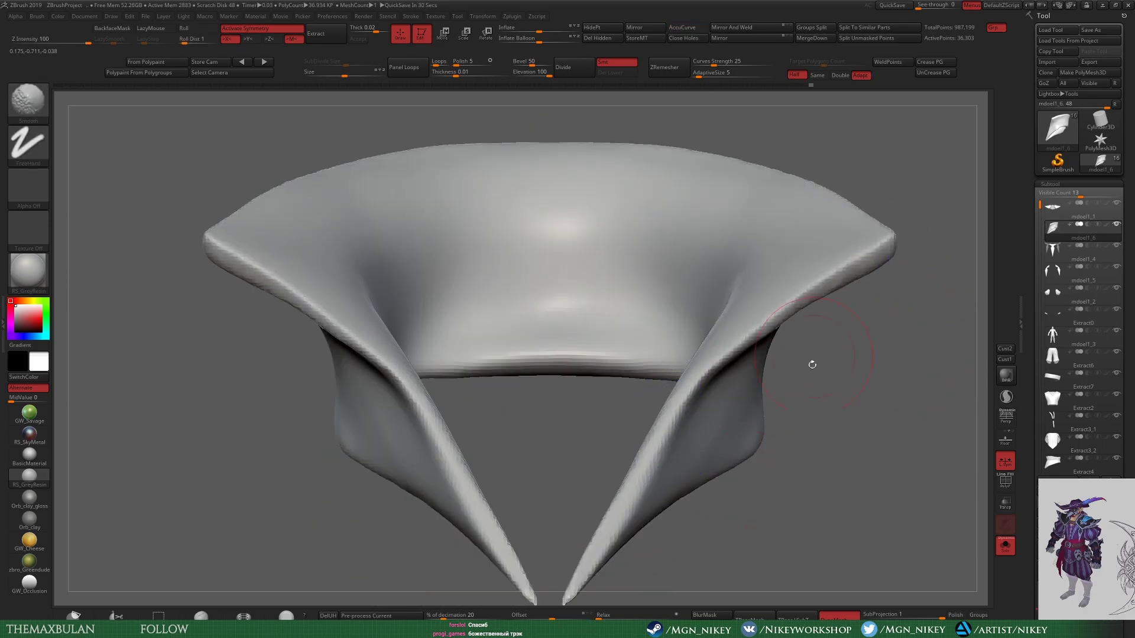
key(shift+s)
mouse_move(848, 329)
ctrl+right_down()
mouse_move(849, 236)
mouse_move(827, 248)
mouse_move(849, 172)
mouse_move(777, 220)
mouse_move(519, 336)
ctrl+right_up()
Step: Drag the collar's back tip outward with Transpose Move from a profile view
ctrl+drag(532, 340, 295, 325)
ctrl+right_drag(708, 617, 609, 258)
key(w)
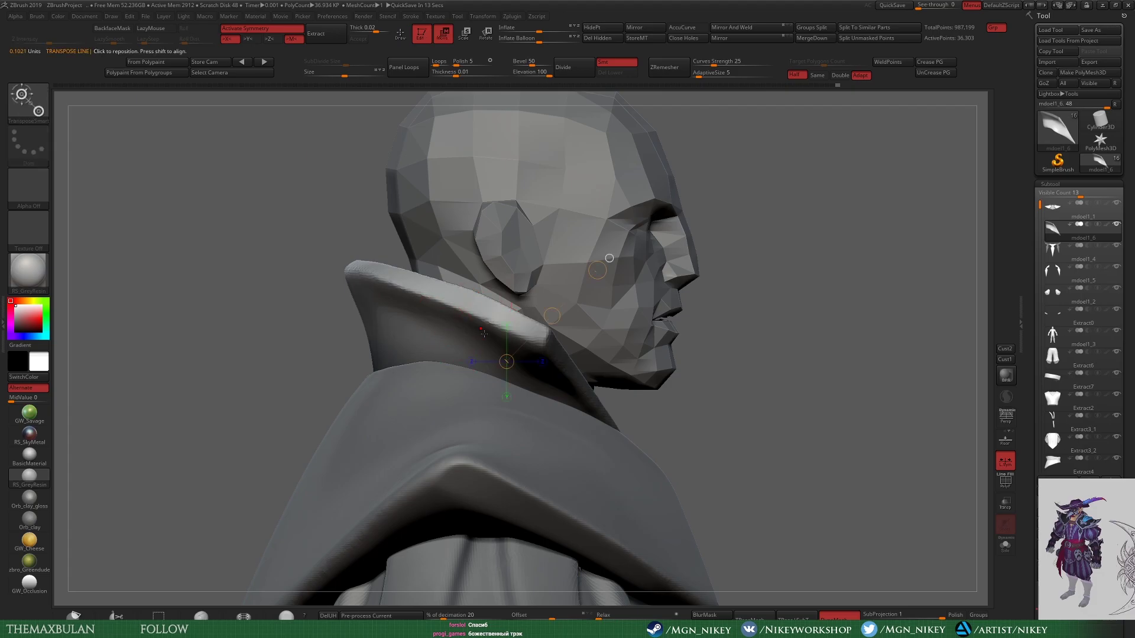
drag(311, 250, 239, 315)
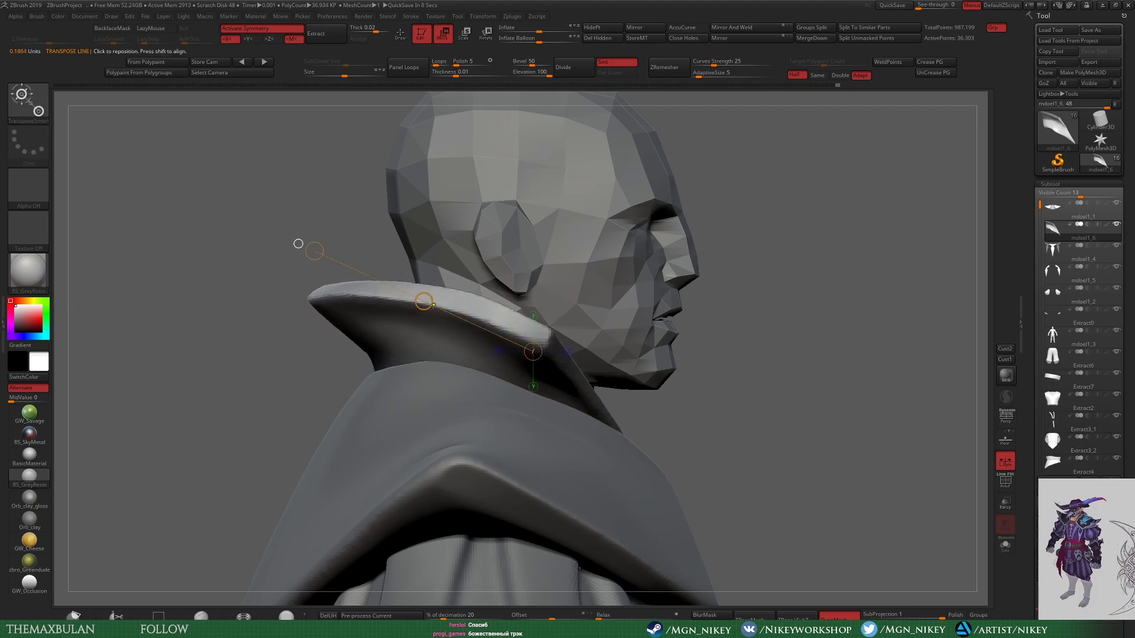
drag(308, 280, 548, 334)
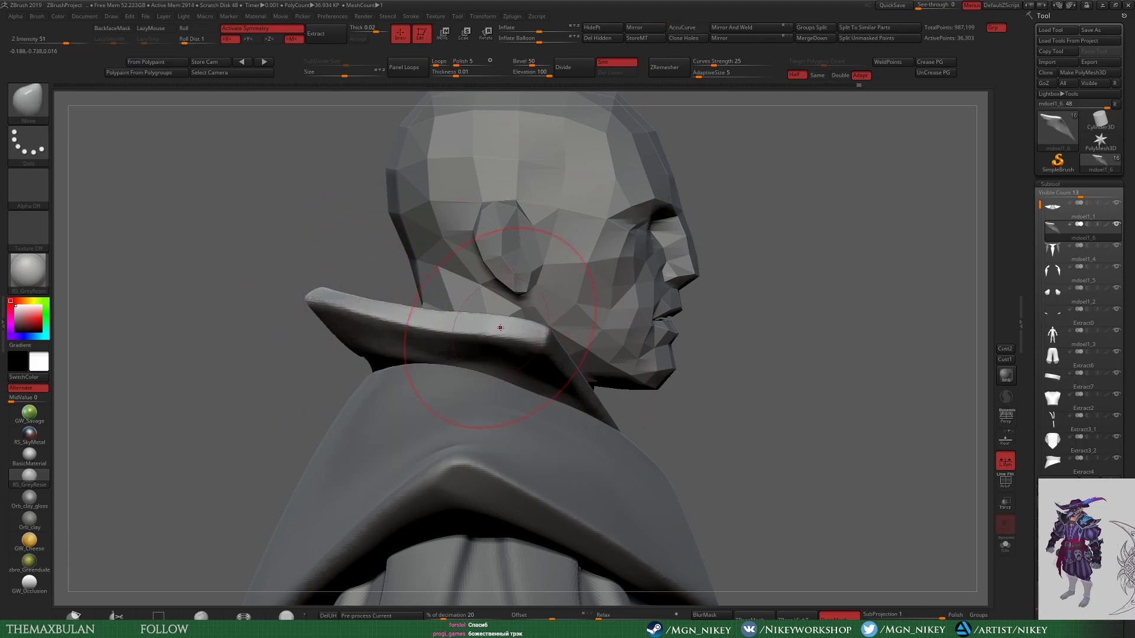
Step: Inspect the flared collar from back, three-quarter and front views
right_drag(379, 306, 673, 328)
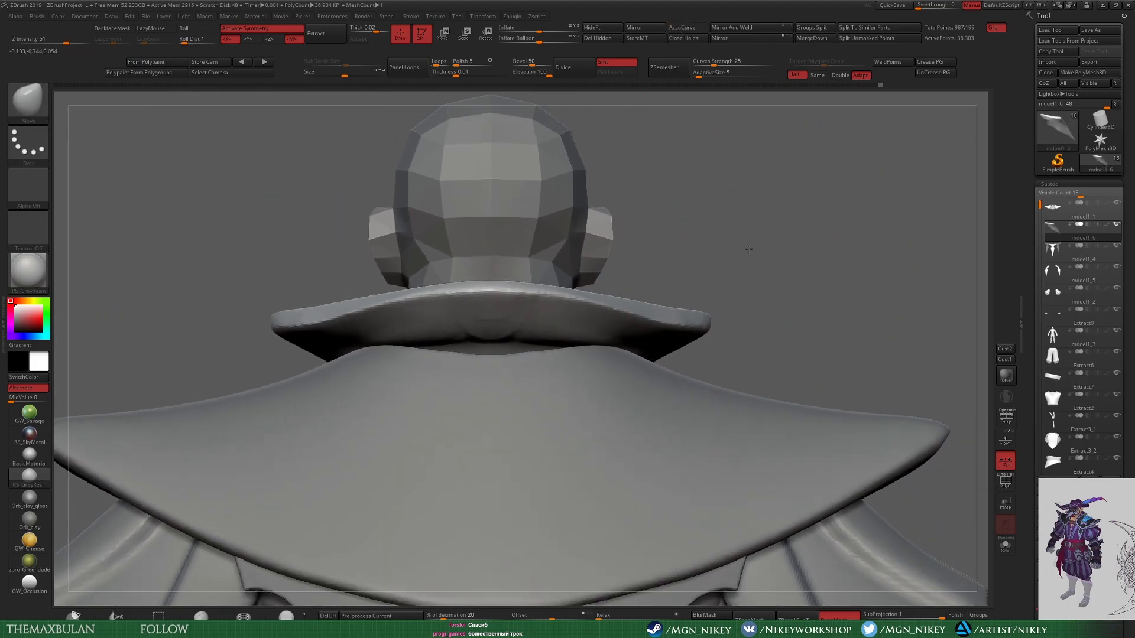
mouse_move(532, 249)
alt+right_down()
mouse_move(535, 224)
mouse_move(540, 301)
alt+right_up()
key(space)
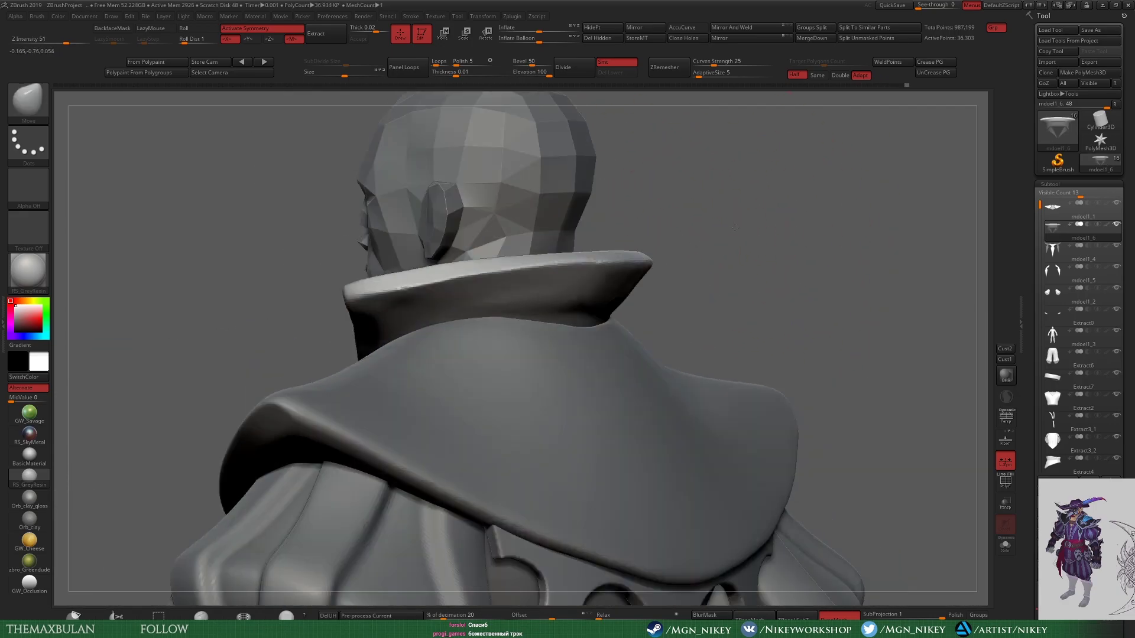
drag(622, 261, 669, 148)
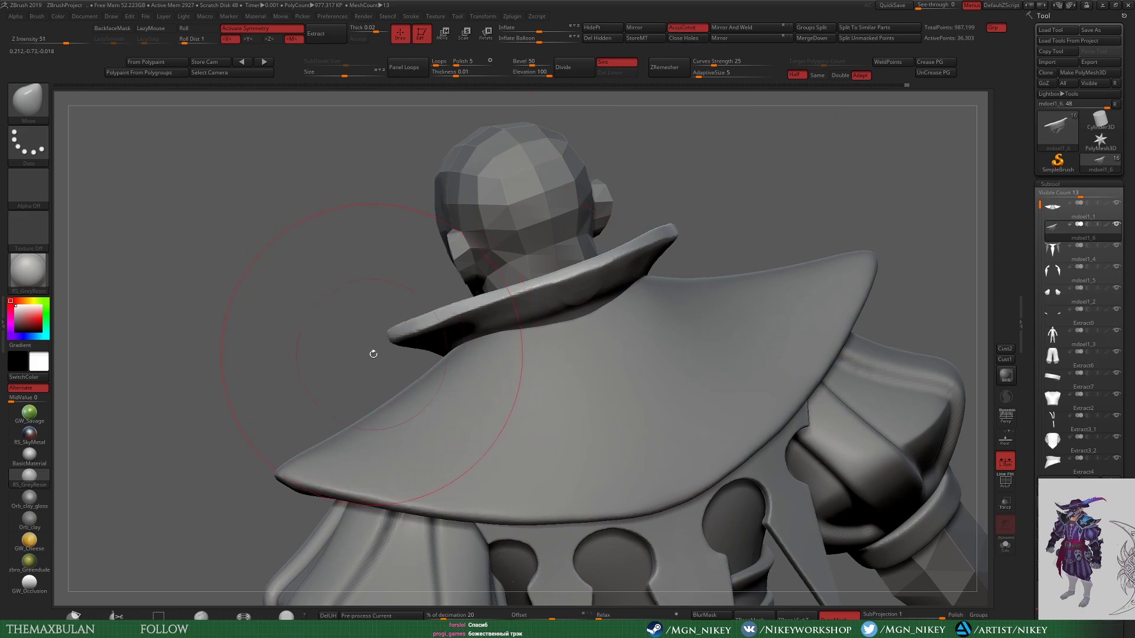
drag(372, 352, 393, 349)
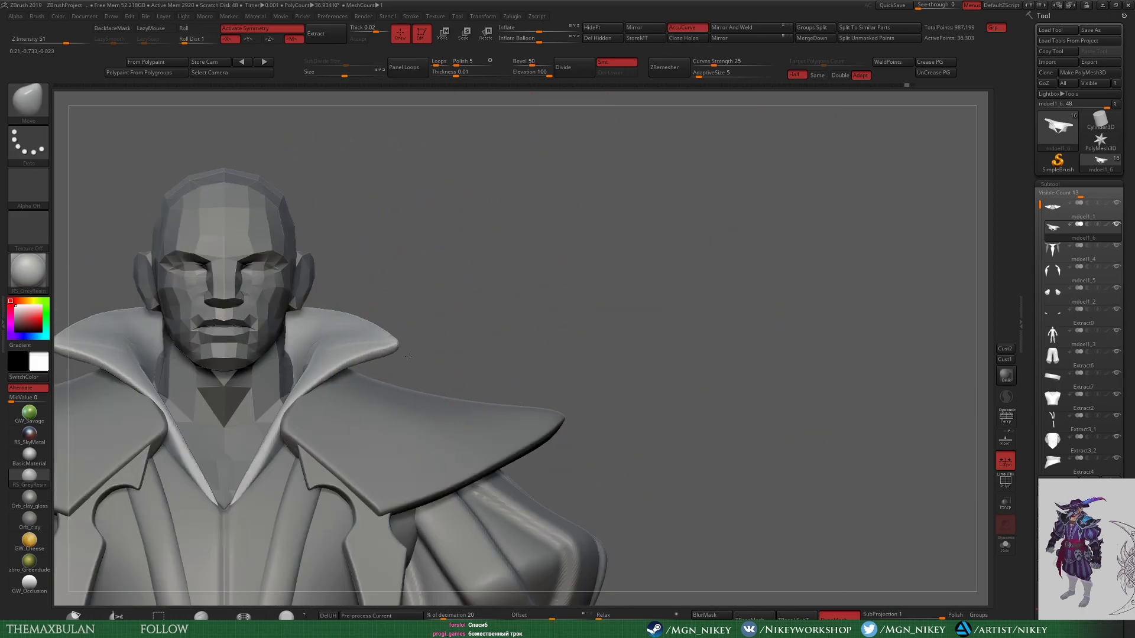
key(alt+Tab)
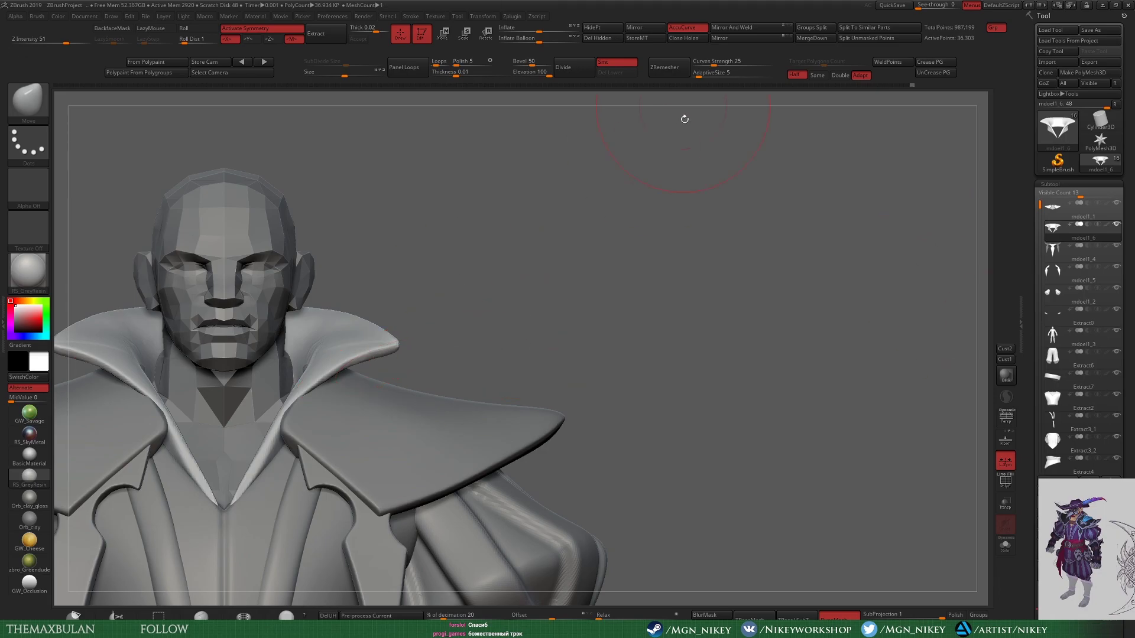
mouse_move(685, 119)
mouse_down()
mouse_move(557, 392)
mouse_move(755, 354)
mouse_move(540, 260)
mouse_move(856, 144)
mouse_move(406, 324)
mouse_move(664, 102)
mouse_move(739, 295)
mouse_move(621, 315)
mouse_up()
Step: Solo the collar briefly and switch to the Move brush
key(space)
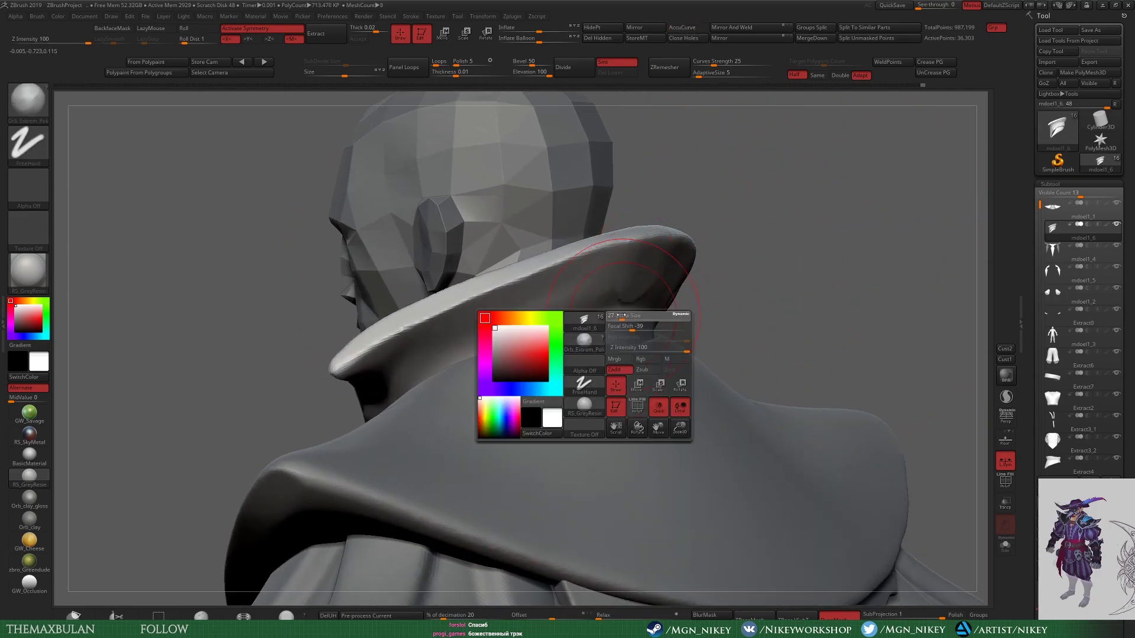
mouse_move(735, 312)
mouse_down()
mouse_move(485, 375)
mouse_move(650, 331)
mouse_move(857, 299)
mouse_move(736, 313)
mouse_move(620, 296)
mouse_move(528, 248)
mouse_move(532, 266)
mouse_move(536, 222)
mouse_move(558, 240)
mouse_move(690, 264)
mouse_up()
key(alt+s)
key(alt+s)
key(b)
key(m)
key(v)
Step: Select the shoulder cape subtool and orbit to an angled view of the shoulder pad
alt+click(532, 249)
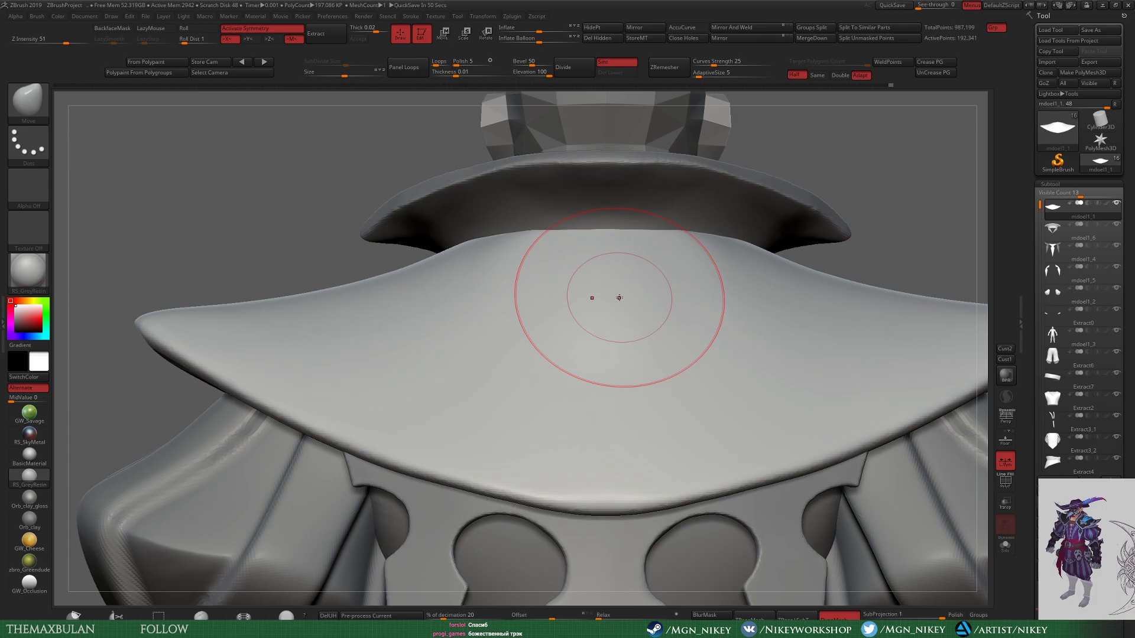
drag(733, 278, 595, 354)
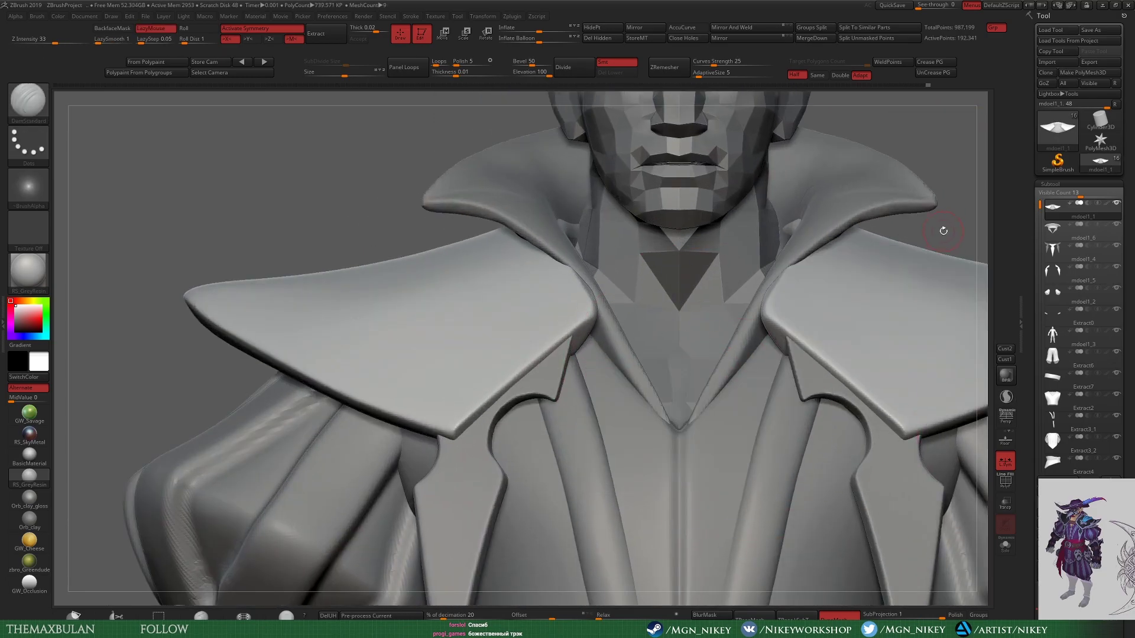
mouse_move(943, 231)
mouse_down()
mouse_move(882, 190)
mouse_move(500, 312)
mouse_up()
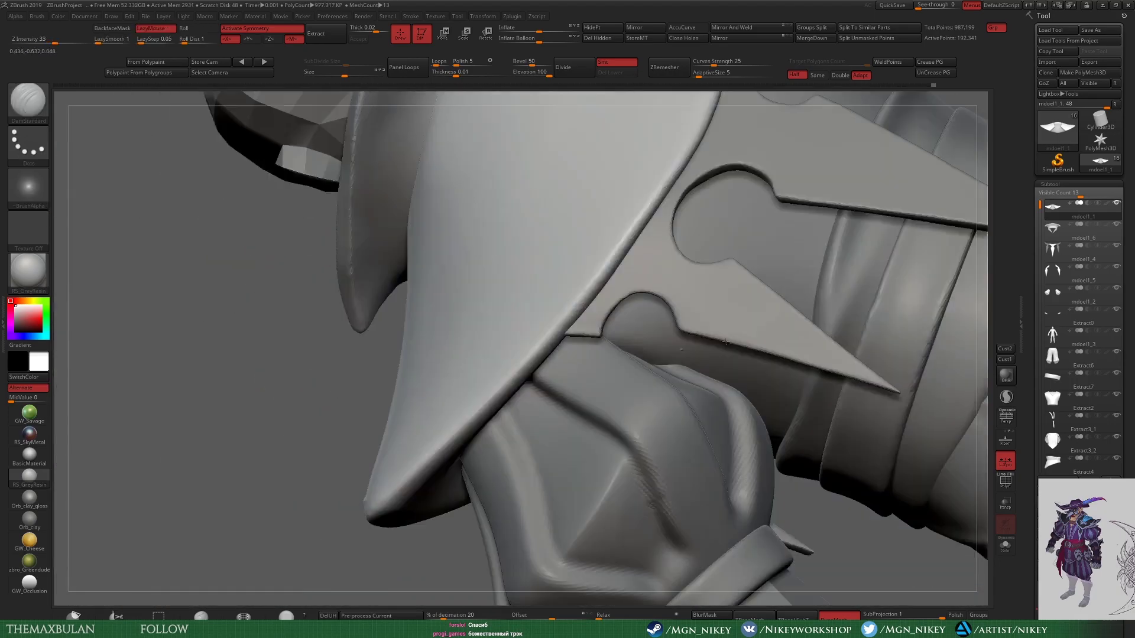
mouse_move(726, 342)
mouse_down()
mouse_move(760, 223)
mouse_move(494, 405)
mouse_move(942, 146)
mouse_move(441, 408)
mouse_move(776, 171)
mouse_up()
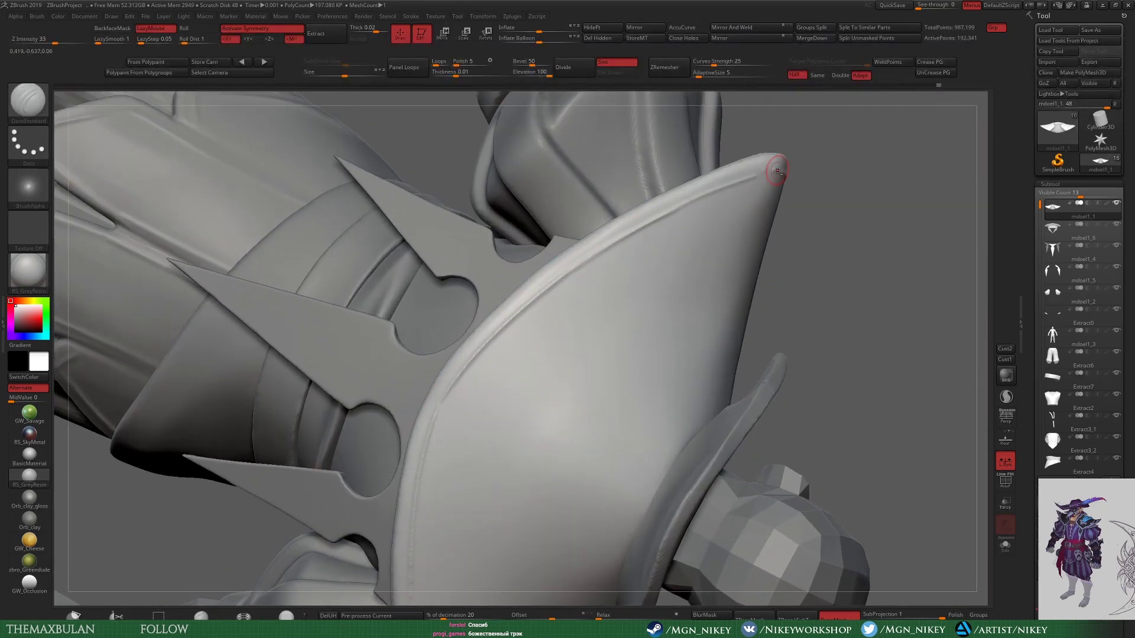
Step: Pull the shoulder pad's pointed tip outward to the right with the Move brush
key(f)
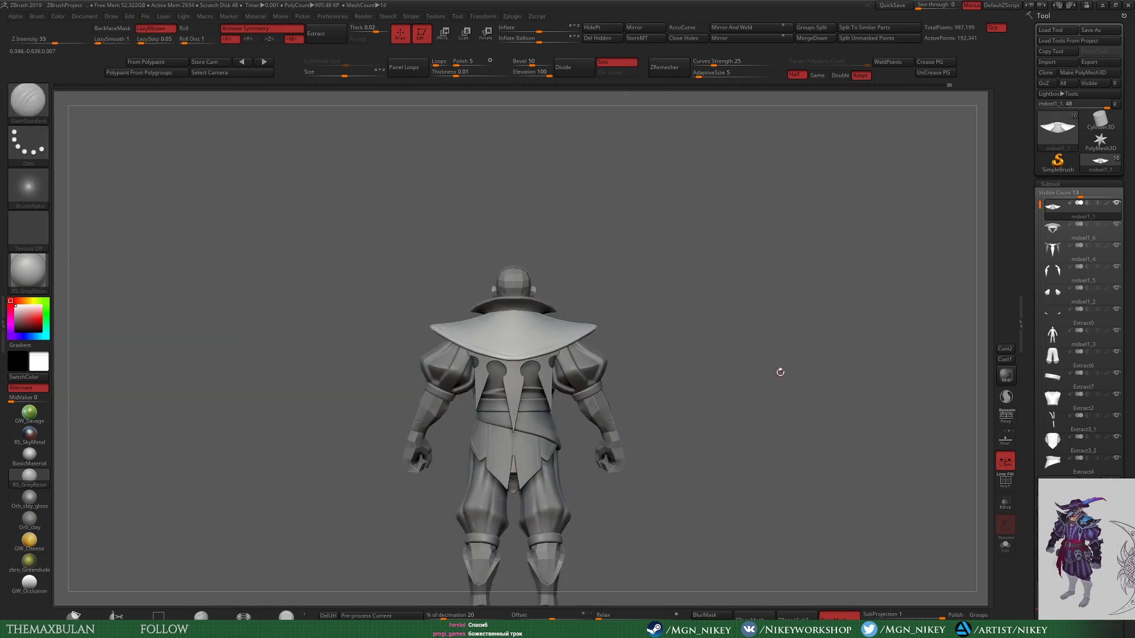
mouse_move(725, 353)
mouse_down()
mouse_move(917, 233)
mouse_move(901, 234)
mouse_move(762, 103)
mouse_up()
key(b)
key(t)
key(d)
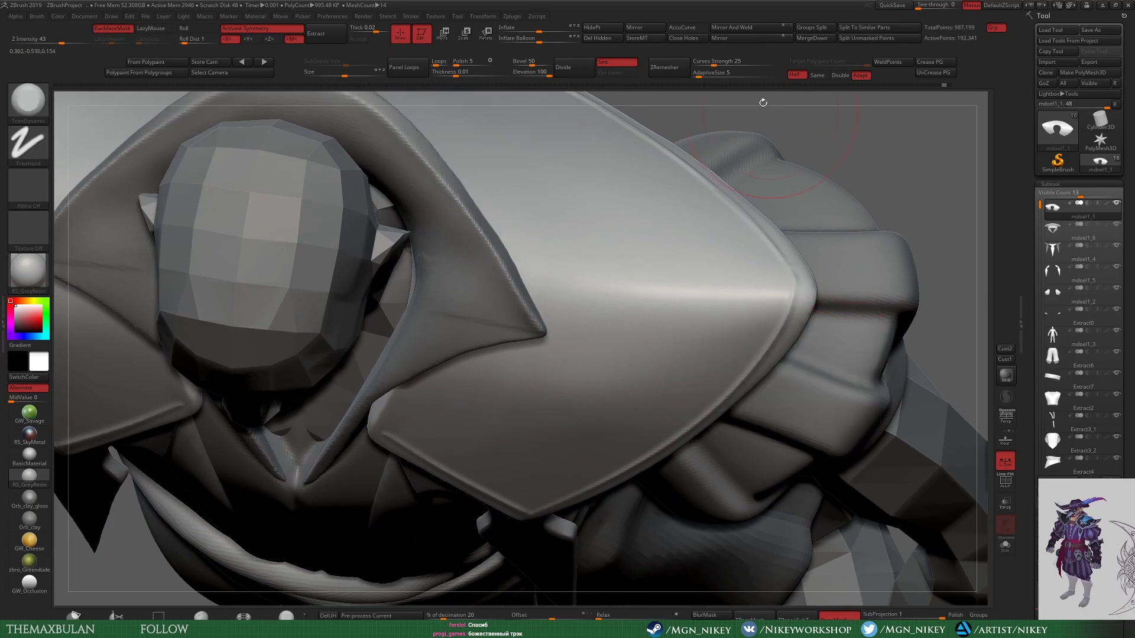
key(b)
key(m)
key(v)
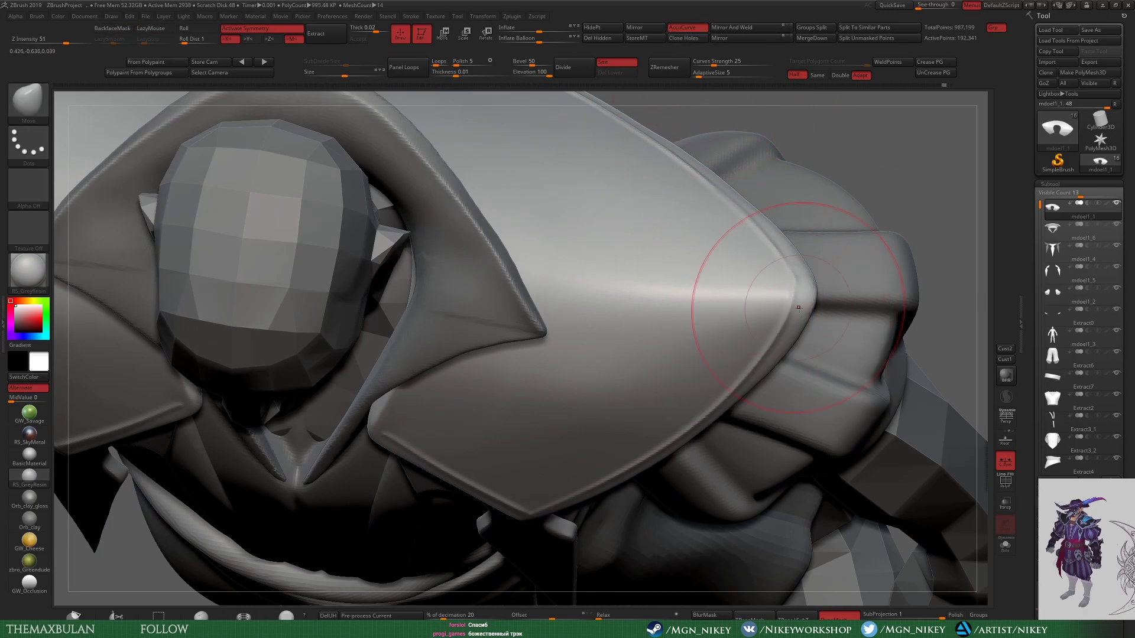
drag(795, 289, 833, 287)
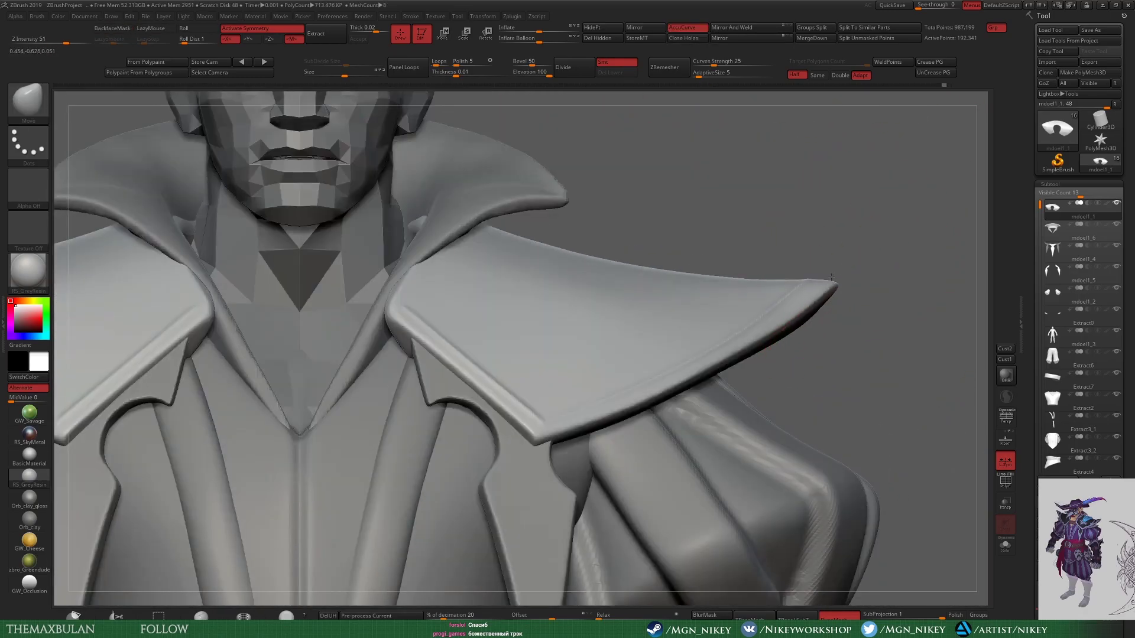
Step: Carve a DamStandard crease near the pad tip, smooth around it, and reframe the figure
key(b)
key(d)
key(s)
key(space)
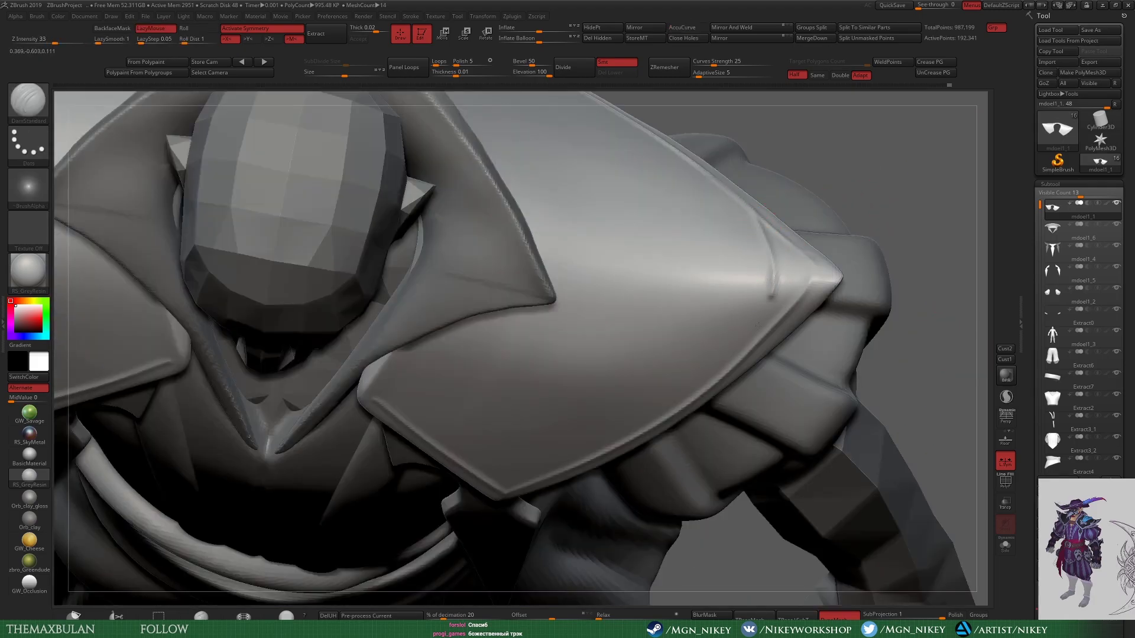
mouse_move(854, 164)
mouse_down()
mouse_move(836, 241)
mouse_move(806, 204)
mouse_move(769, 207)
mouse_up()
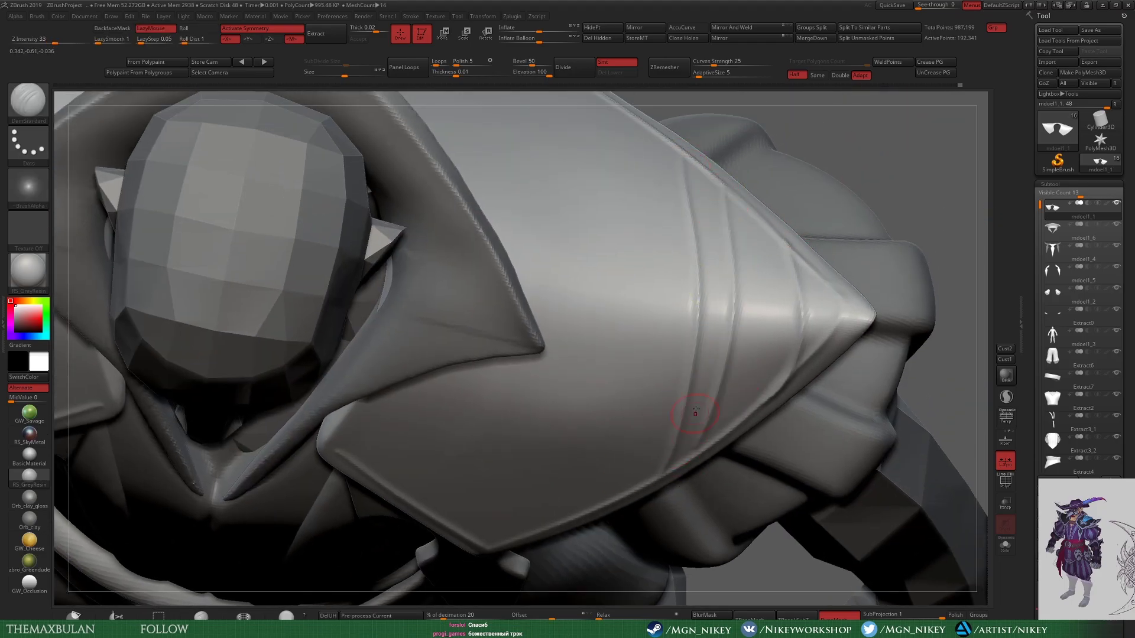
drag(722, 203, 726, 389)
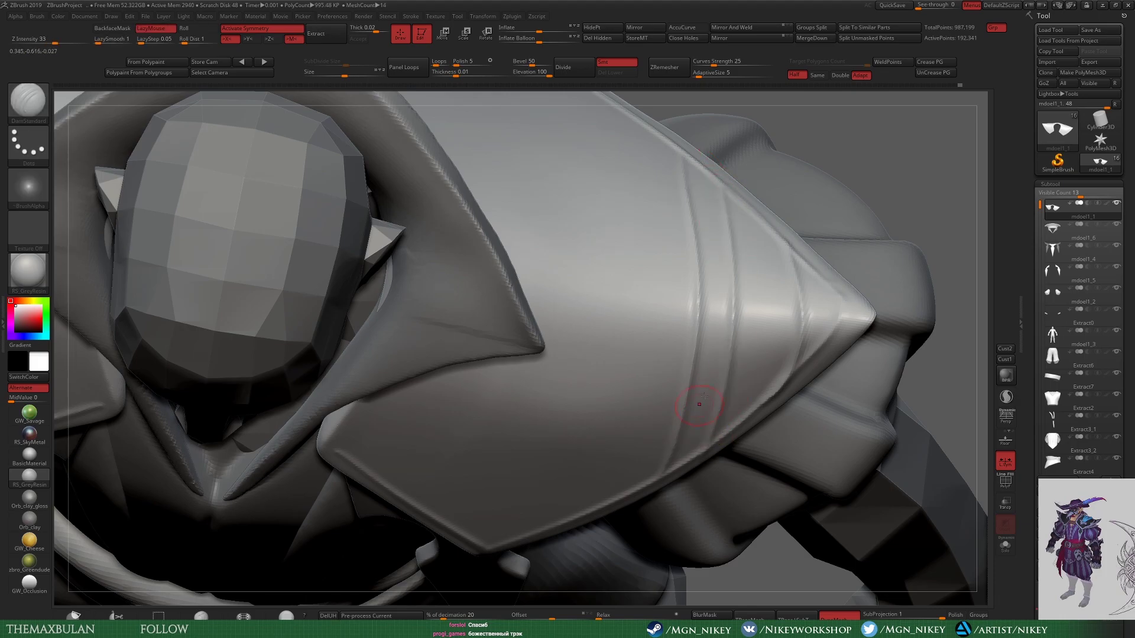
drag(711, 430, 756, 373)
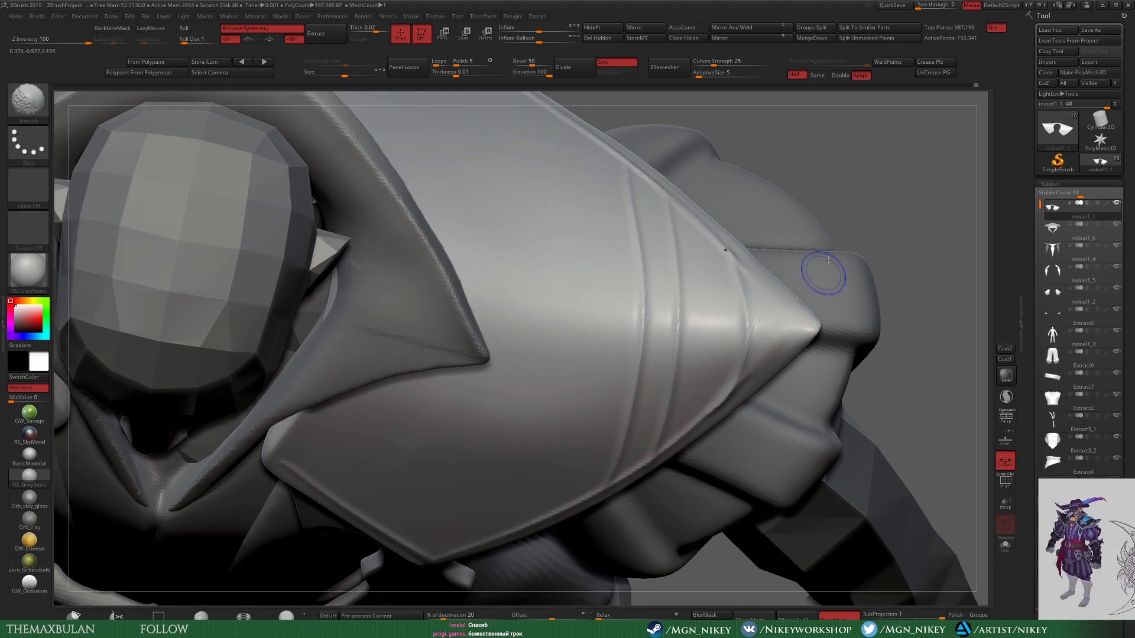
mouse_move(829, 259)
right_down()
mouse_move(780, 291)
mouse_move(715, 376)
right_up()
right_drag(826, 216, 725, 147)
Step: Carve a V-shaped DamStandard crease on the back mantle, redrawing it after one undo
key(f)
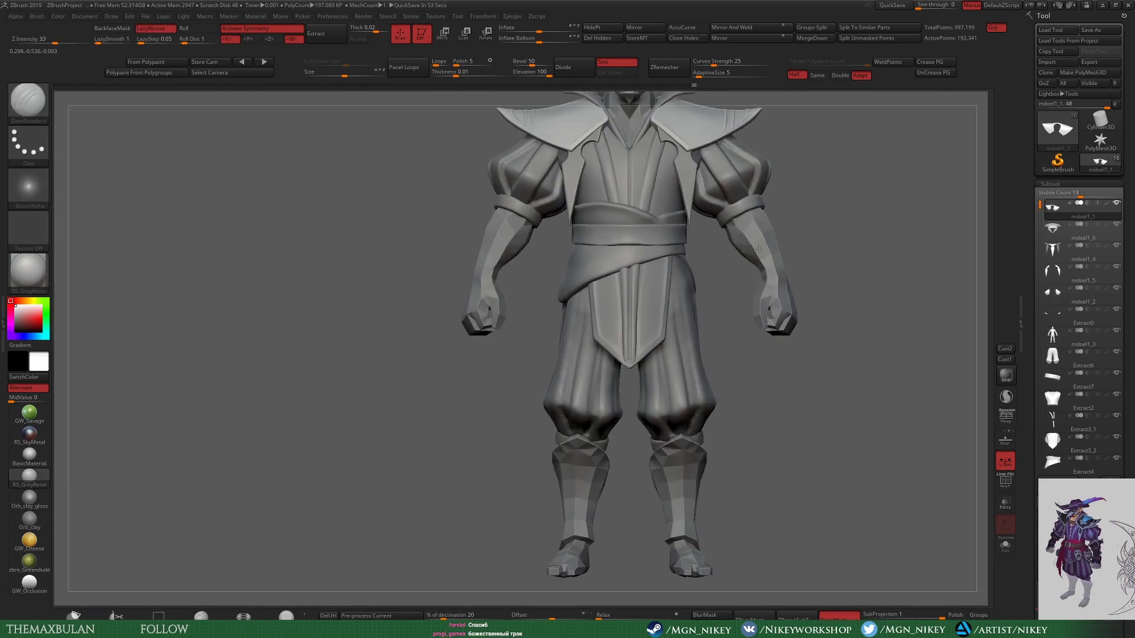
mouse_move(890, 403)
right_down()
mouse_move(521, 134)
mouse_move(459, 182)
mouse_move(709, 387)
mouse_move(459, 223)
mouse_move(739, 387)
right_up()
drag(609, 255, 898, 240)
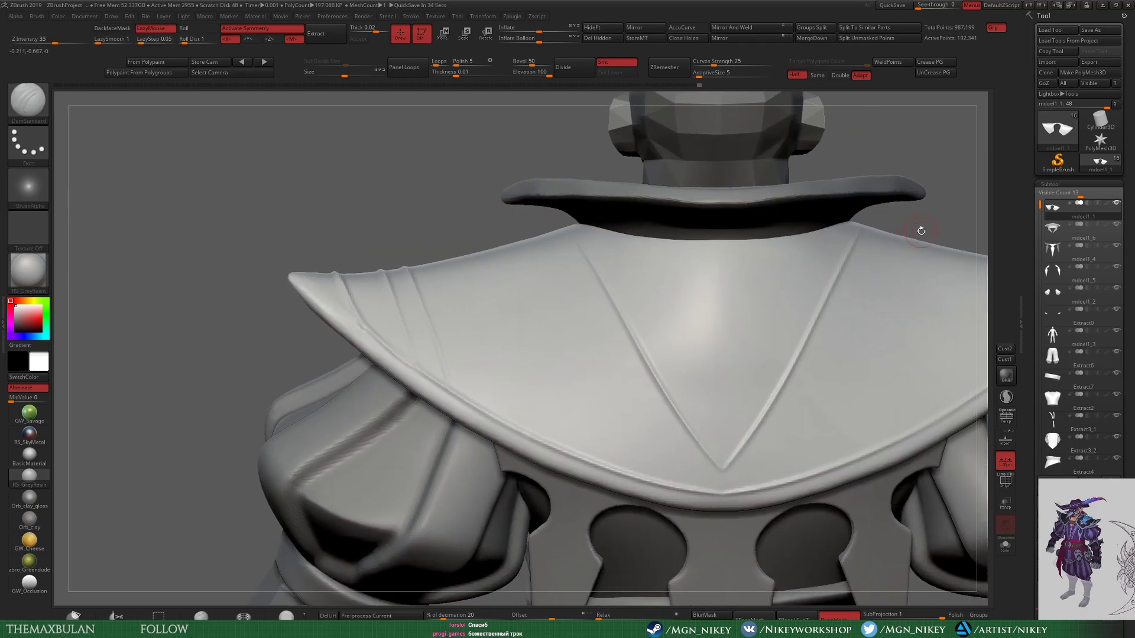
key(ctrl+z)
alt+right_drag(726, 467, 674, 467)
drag(674, 467, 816, 204)
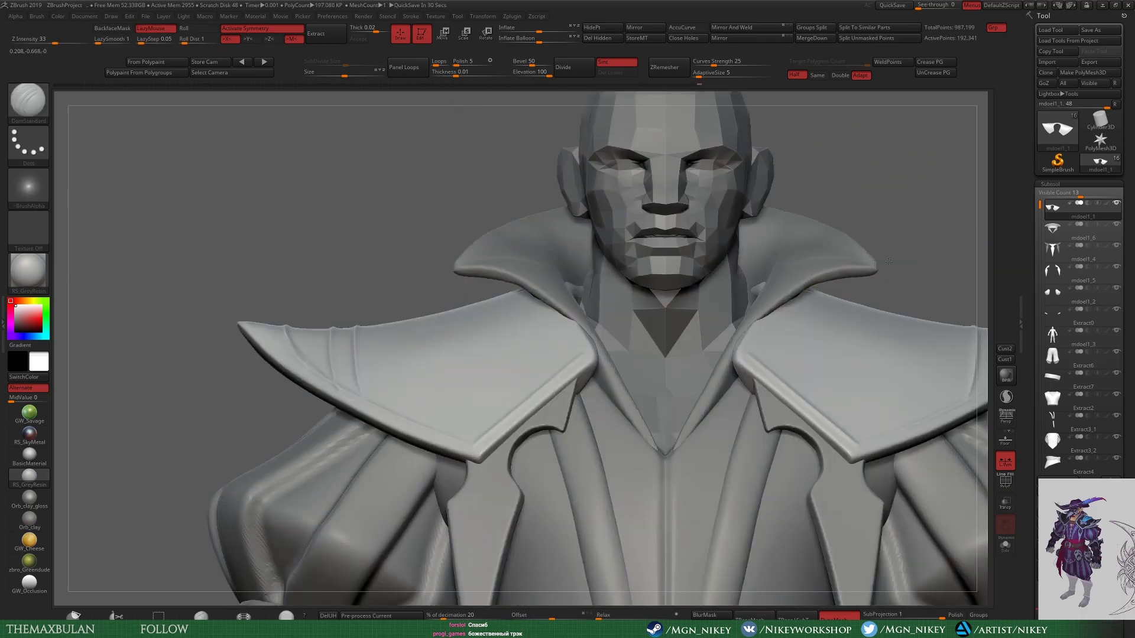
right_drag(816, 204, 885, 300)
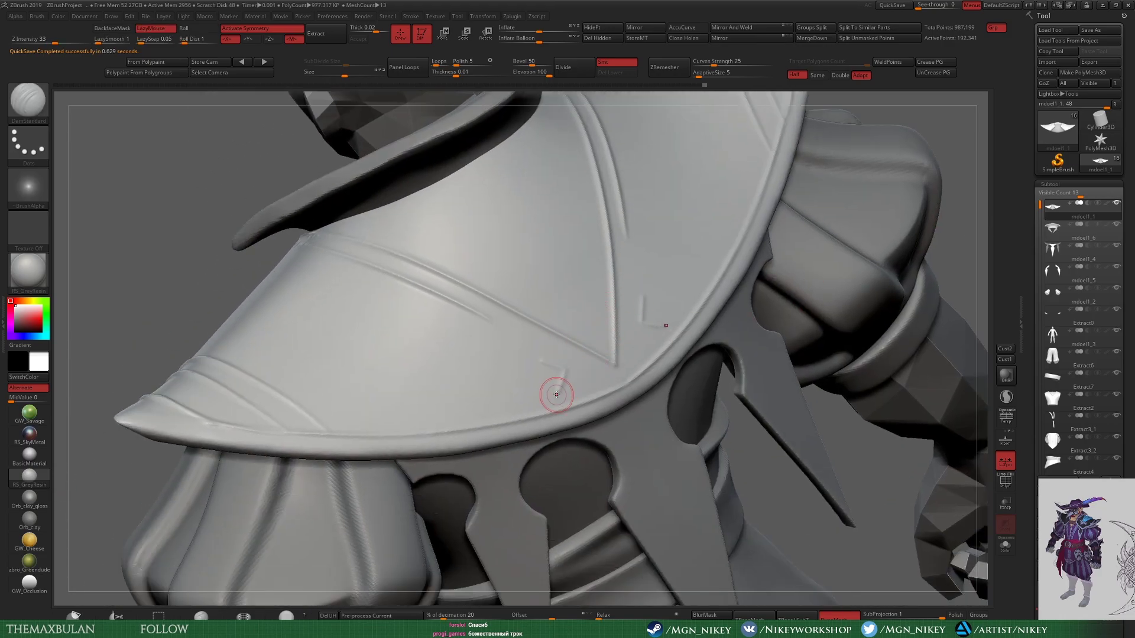
Step: Carve mirrored chevron grooves beside the V lines, undoing the stray scratches
drag(526, 398, 525, 362)
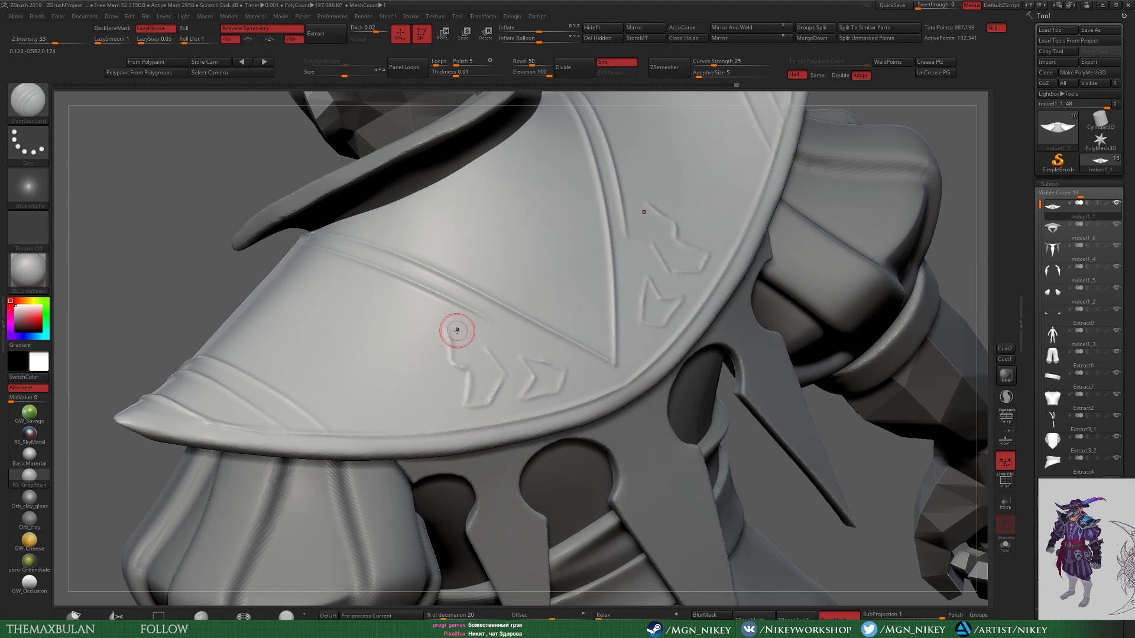
right_drag(865, 205, 563, 378)
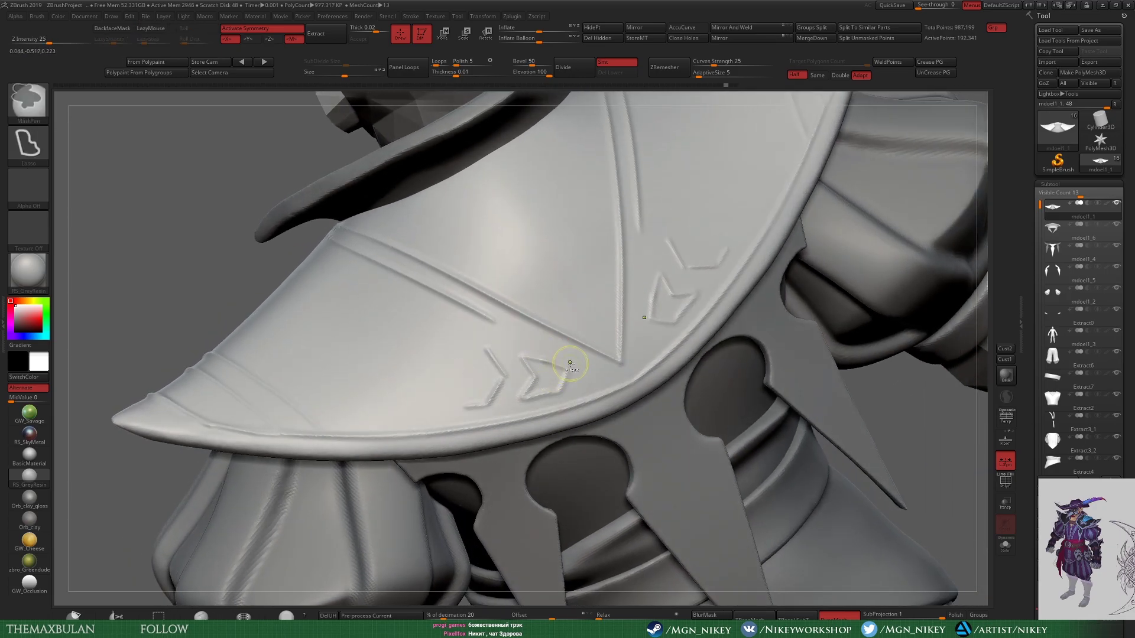
key(ctrl+z)
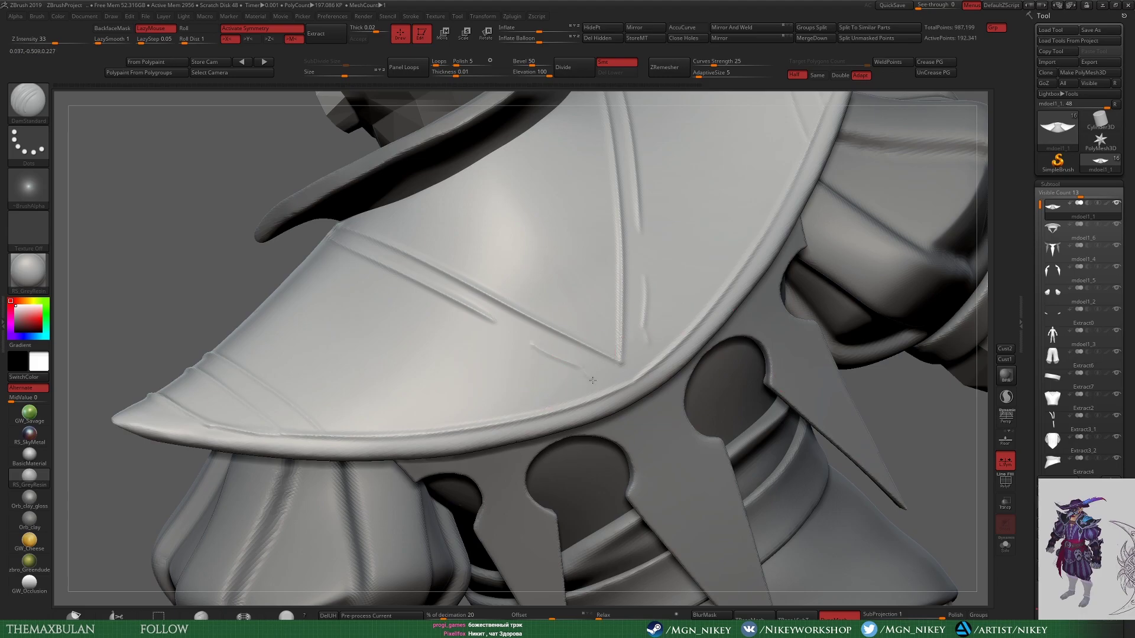
right_drag(893, 462, 978, 399)
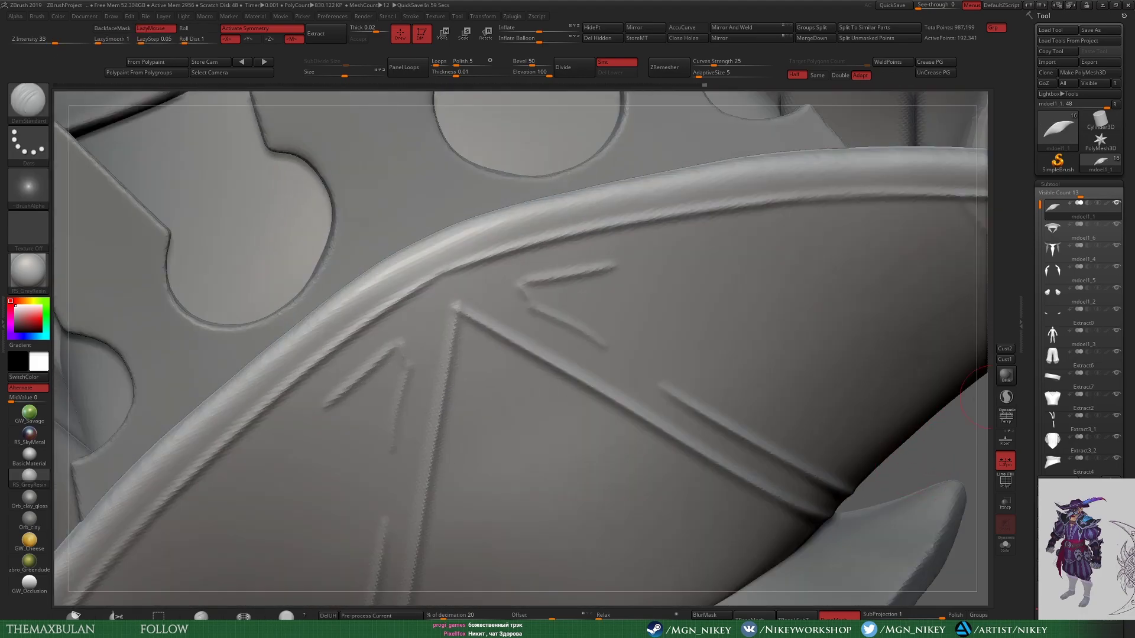
right_drag(925, 449, 664, 307)
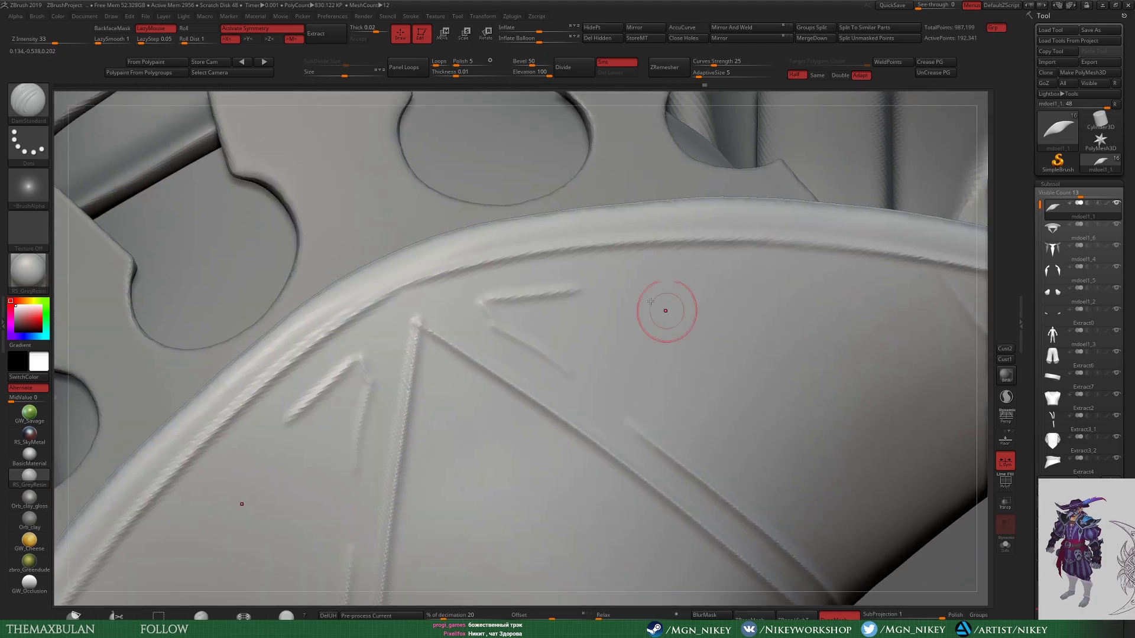
drag(523, 327, 539, 275)
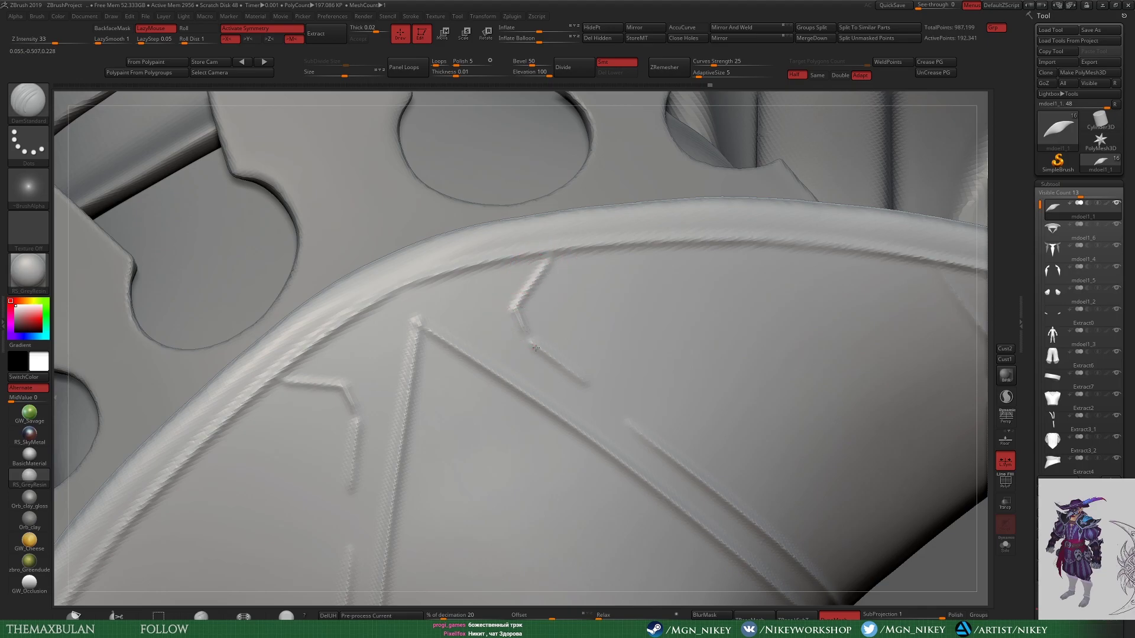
mouse_move(655, 364)
right_down()
mouse_move(798, 285)
mouse_move(843, 405)
mouse_move(717, 256)
mouse_move(344, 173)
mouse_move(619, 359)
right_up()
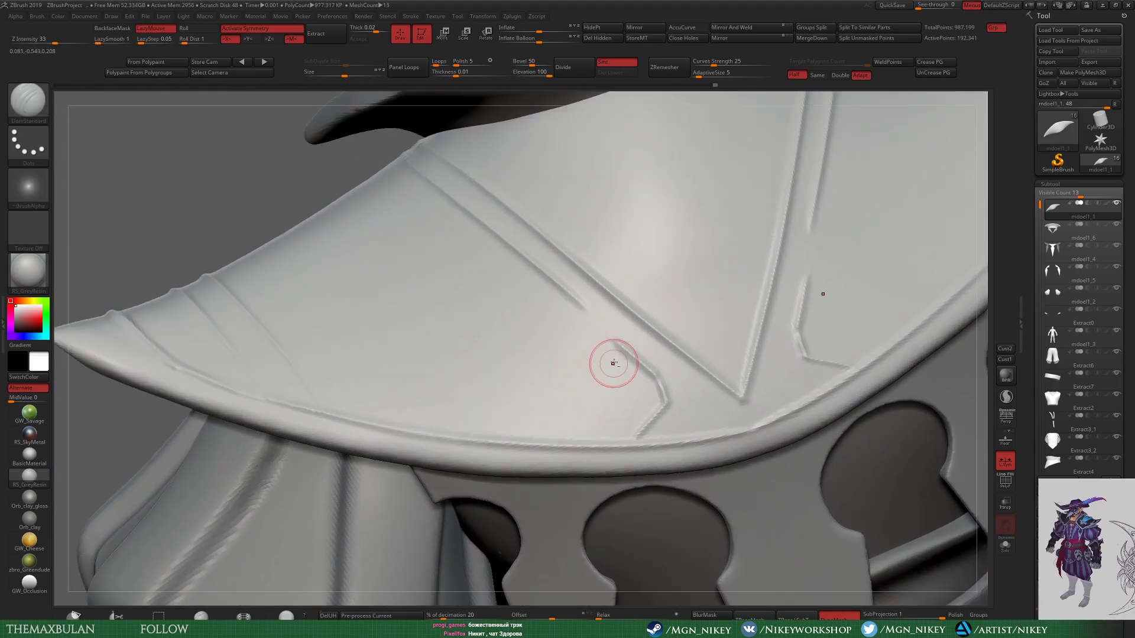
mouse_move(611, 342)
mouse_down()
mouse_move(613, 386)
mouse_move(582, 443)
mouse_up()
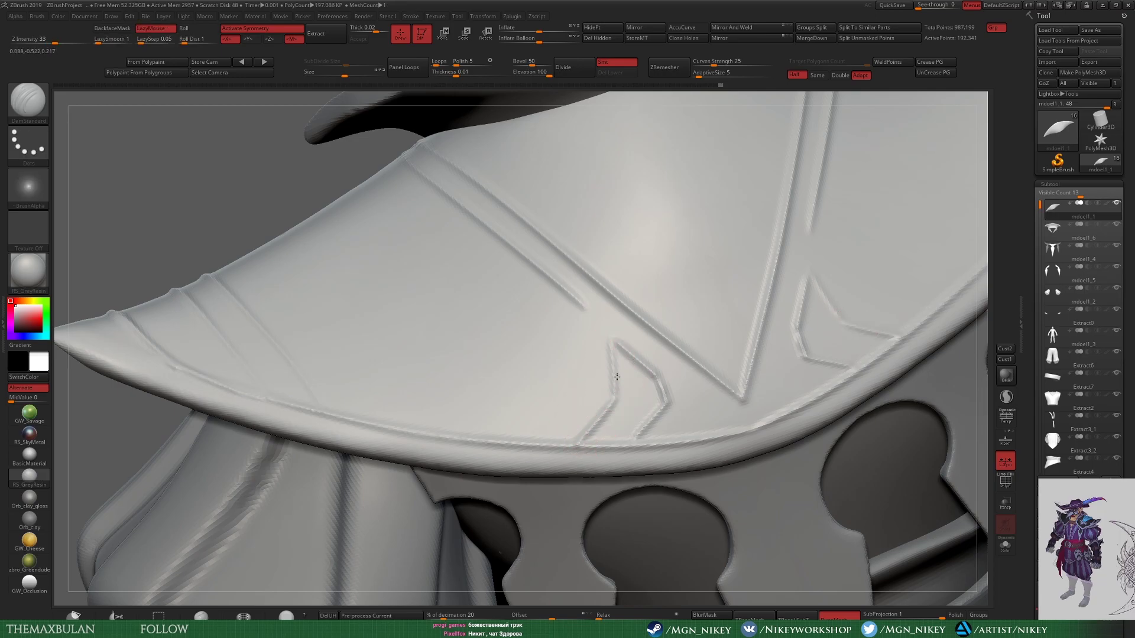
mouse_move(327, 163)
mouse_down()
mouse_move(667, 397)
mouse_move(592, 466)
mouse_up()
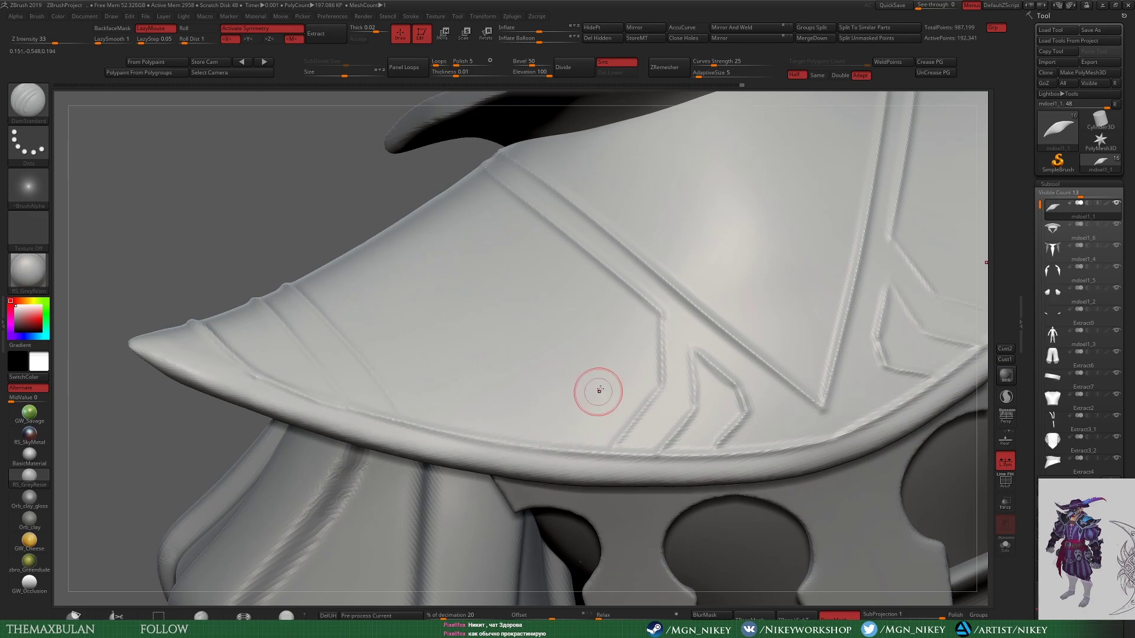
Step: Extend the zigzag grooves, fill the V-groove top with clay, and groove the lower rim
drag(553, 429, 593, 340)
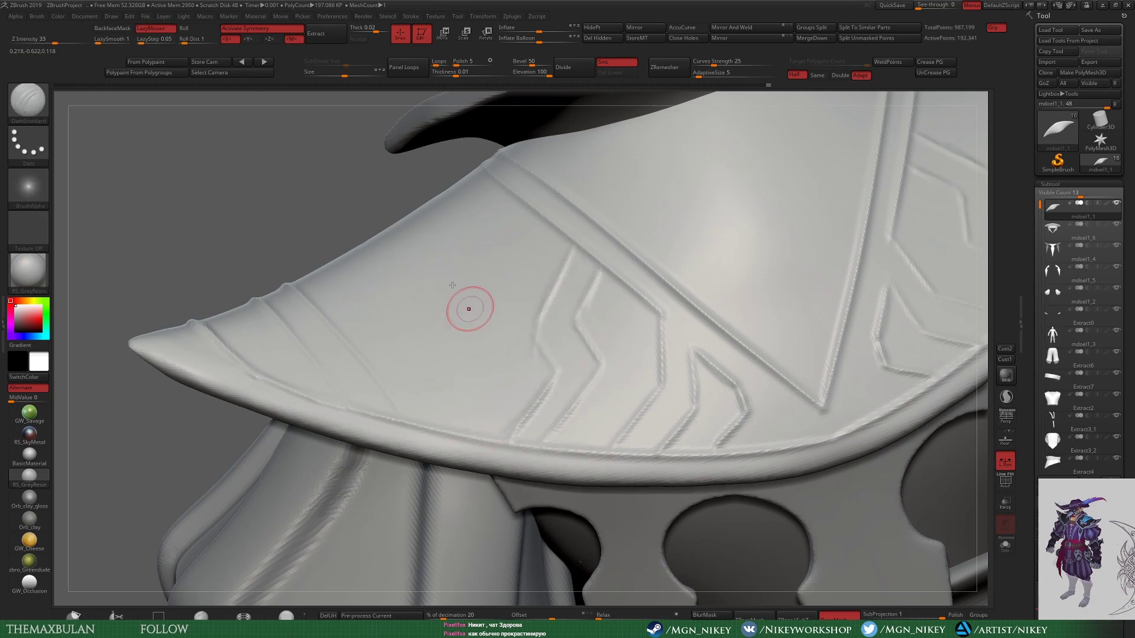
right_drag(453, 286, 552, 366)
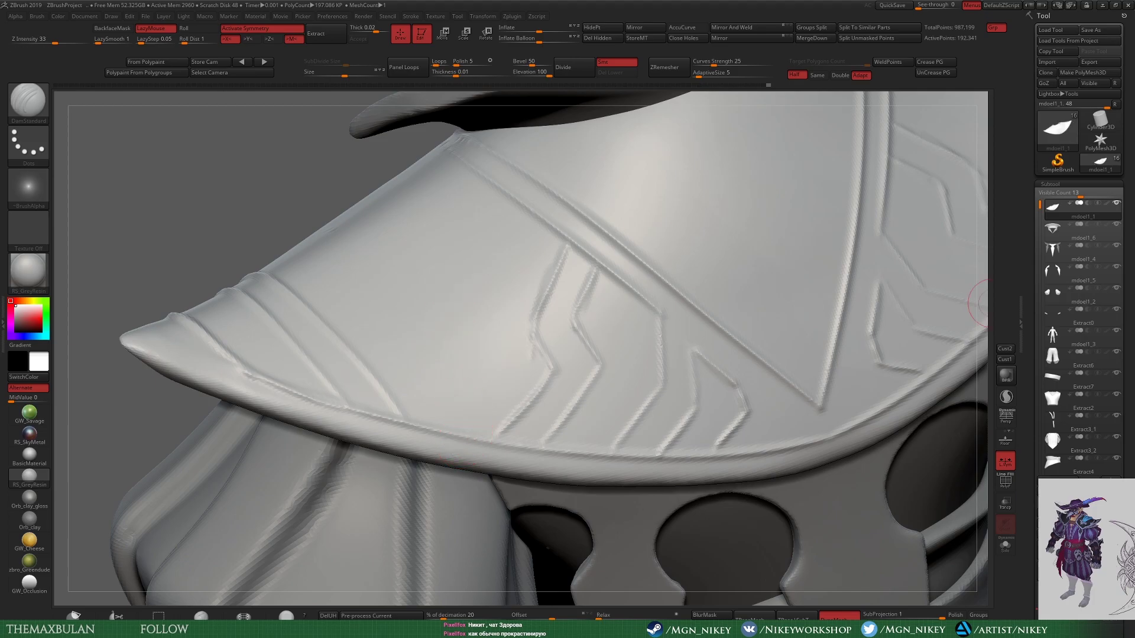
key(b)
drag(578, 253, 551, 319)
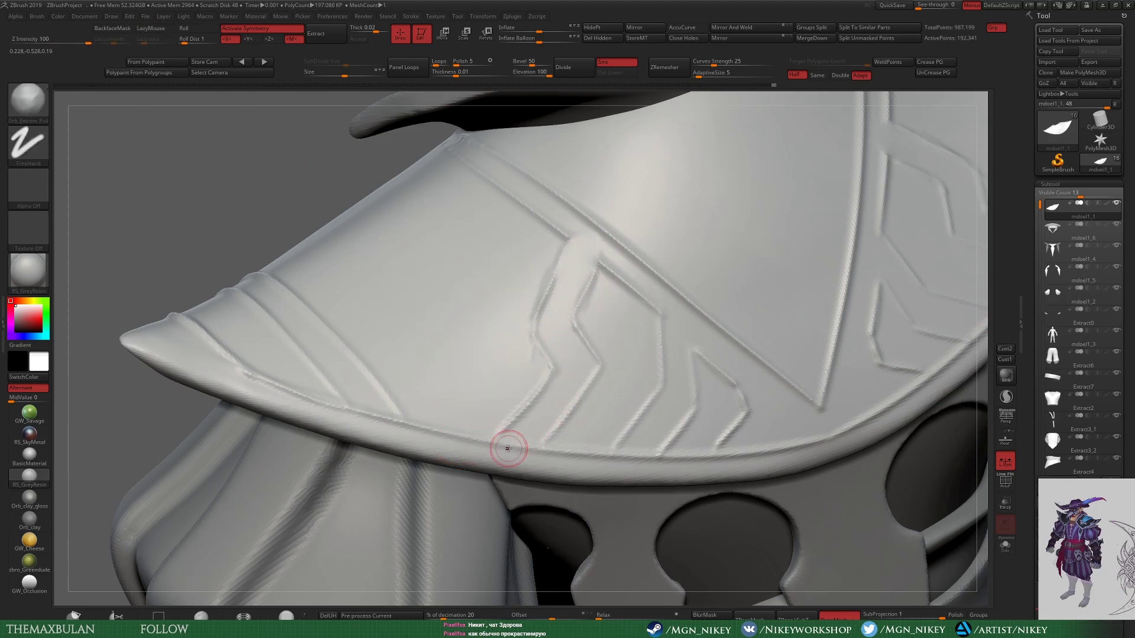
drag(786, 449, 869, 418)
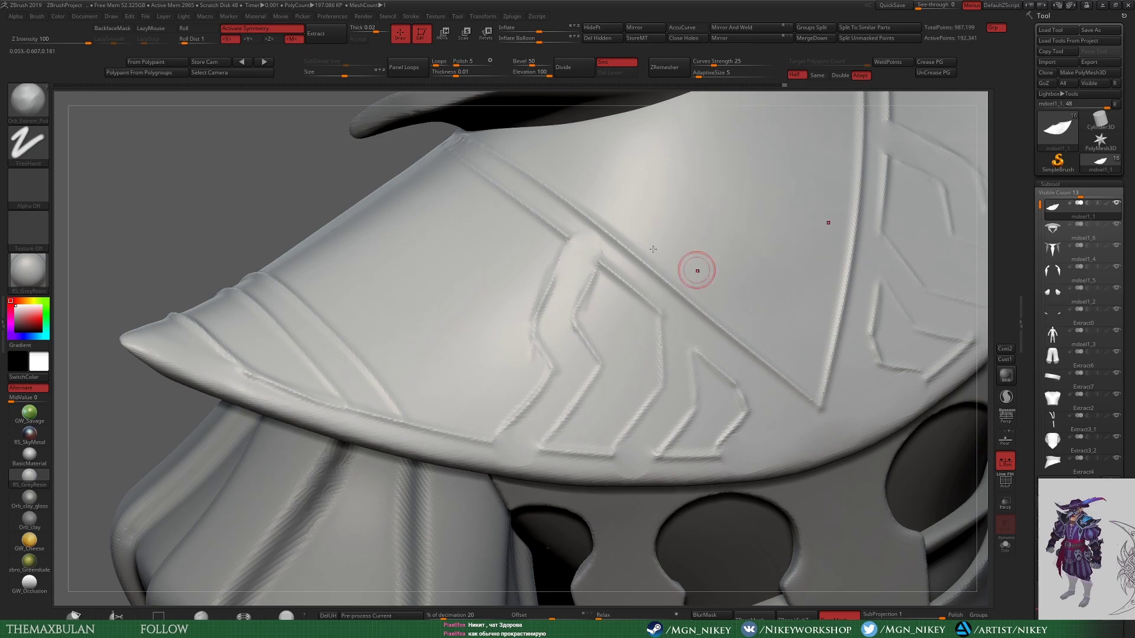
key(shift)
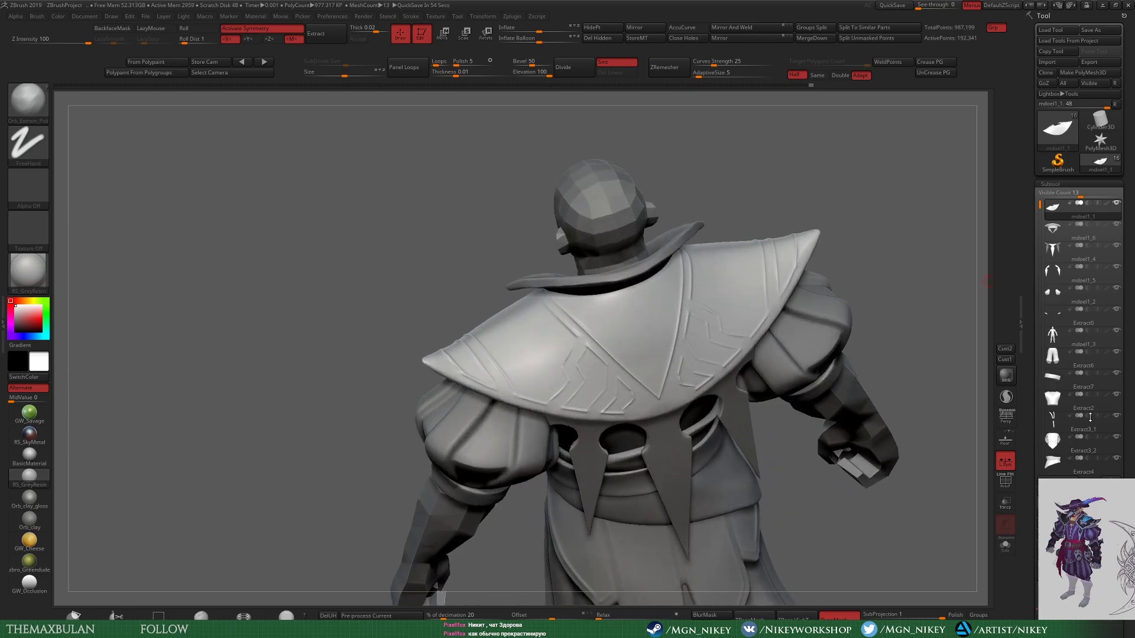
Step: Zoom out from the engraved mantle, select the collar, orbit around it, then solo it
alt+right_drag(922, 361, 762, 319)
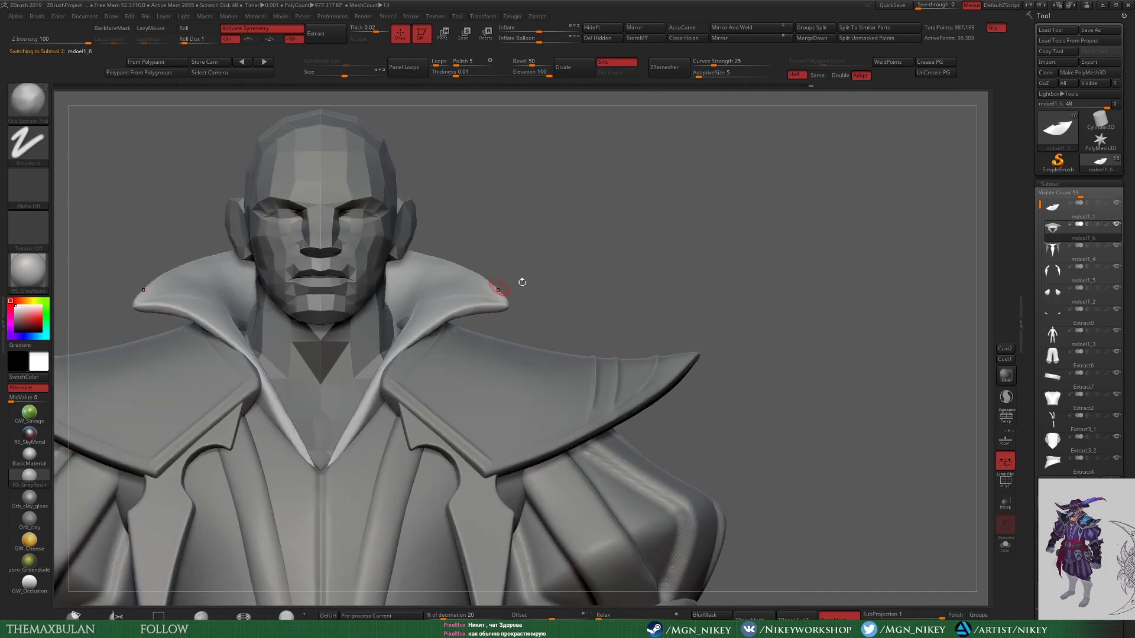
alt+right_drag(519, 284, 501, 417)
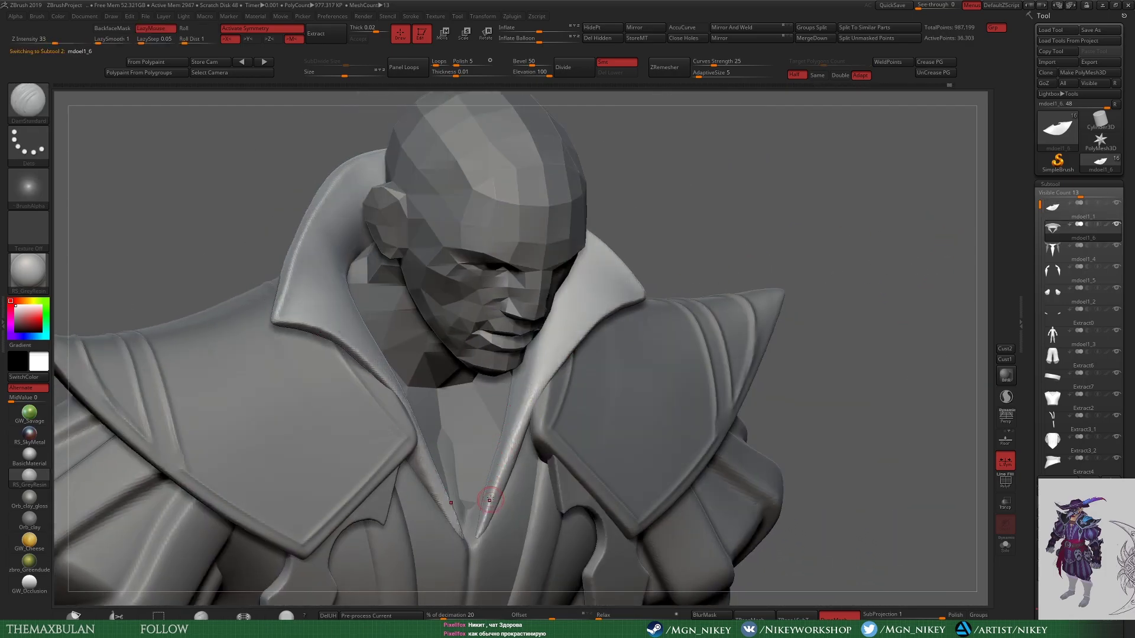
mouse_move(489, 500)
right_down()
mouse_move(618, 324)
mouse_move(545, 366)
right_up()
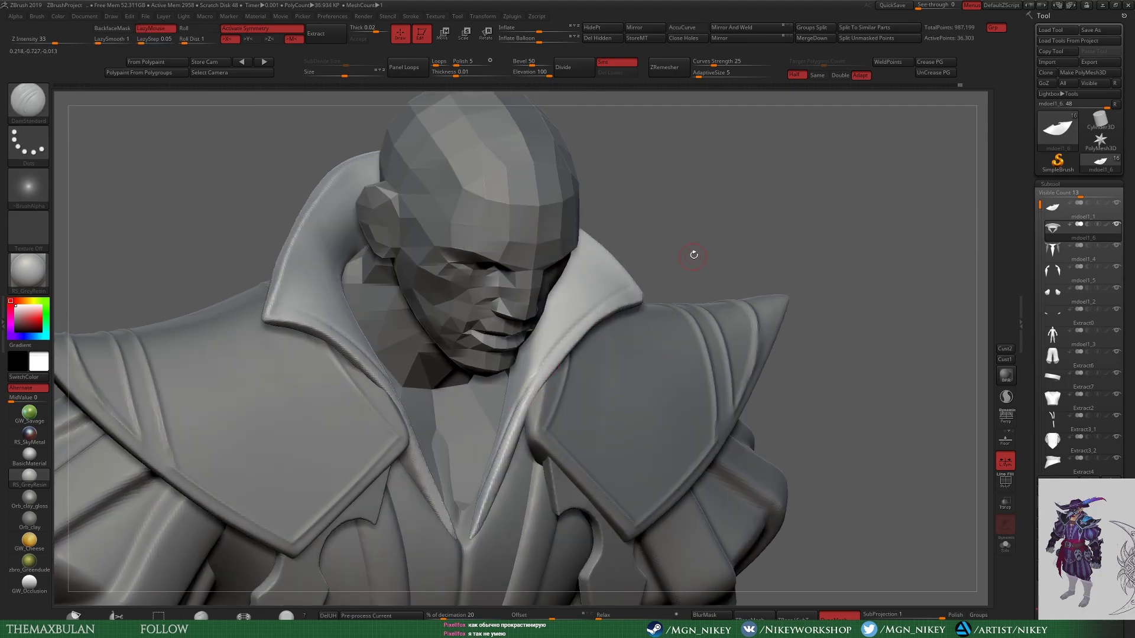
mouse_move(693, 255)
right_down()
mouse_move(742, 198)
mouse_move(730, 202)
right_up()
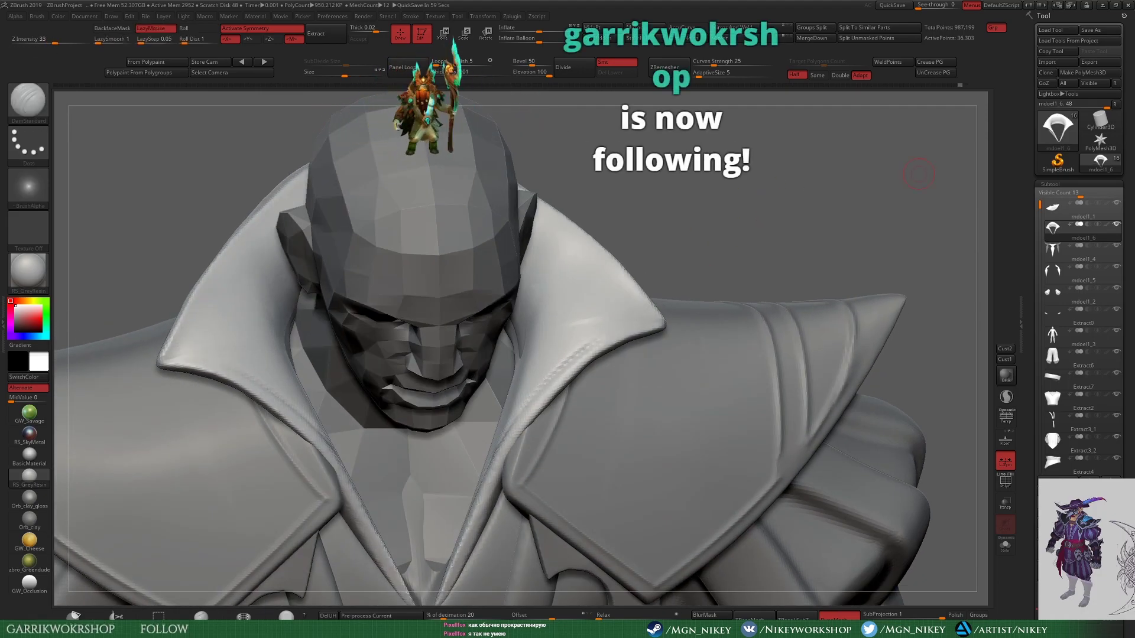
mouse_move(616, 322)
right_down()
mouse_move(621, 329)
mouse_move(752, 182)
mouse_move(599, 297)
mouse_move(621, 319)
right_up()
key(ctrl+shift+s)
key(ctrl+shift+s)
Step: Unsolo the pieces, smooth the Extract2 centre chest crease, and make Extract3_1 active
alt+click(581, 491)
mouse_move(796, 331)
alt+right_down()
mouse_move(582, 492)
mouse_move(579, 320)
alt+right_up()
shift+drag(581, 393, 578, 286)
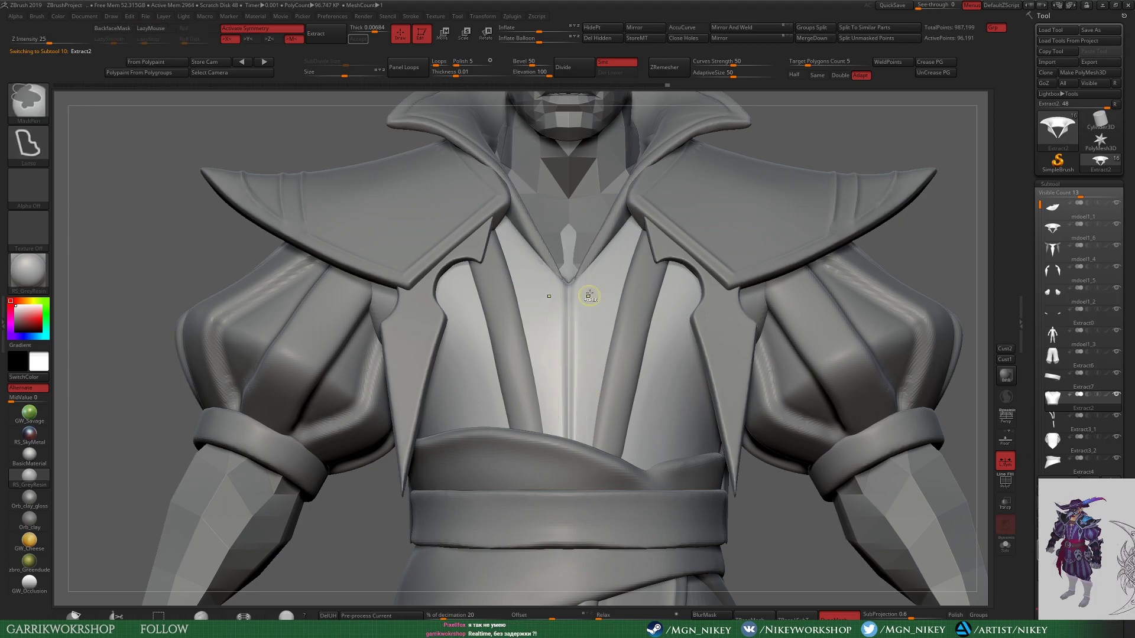
alt+right_drag(803, 544, 927, 219)
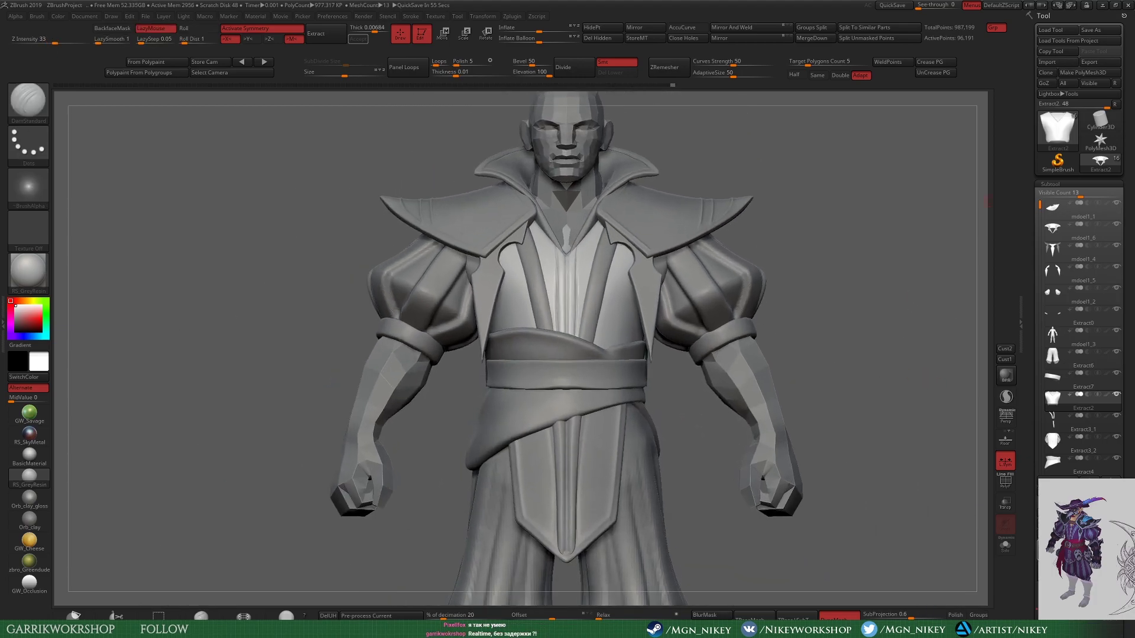
key(b)
key(p)
key(i)
alt+right_drag(812, 305, 552, 381)
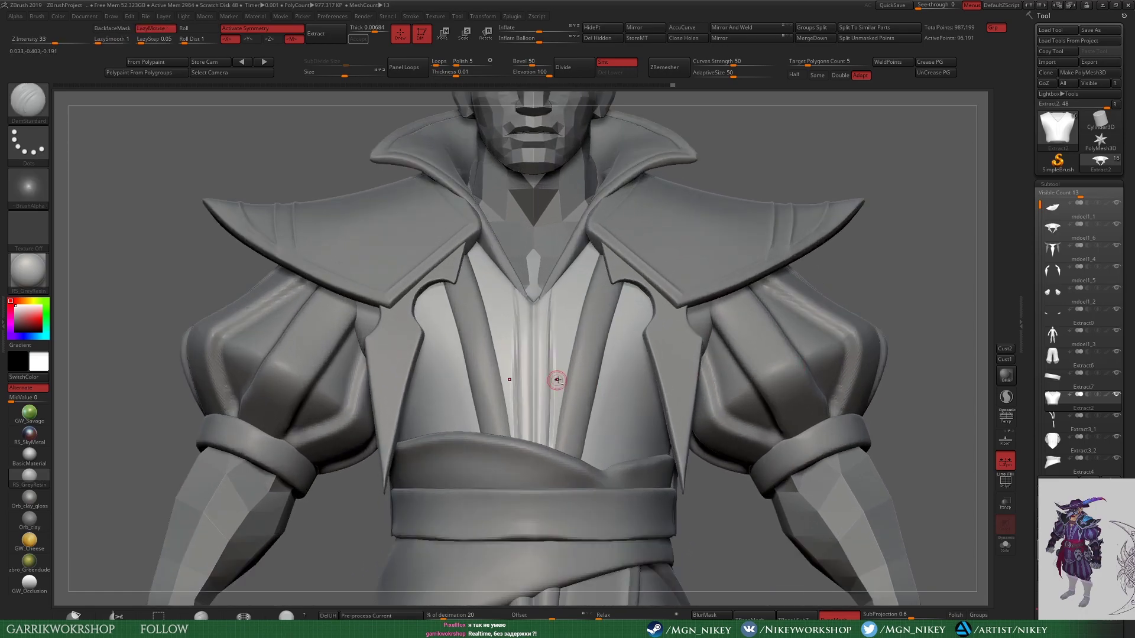
alt+click(552, 380)
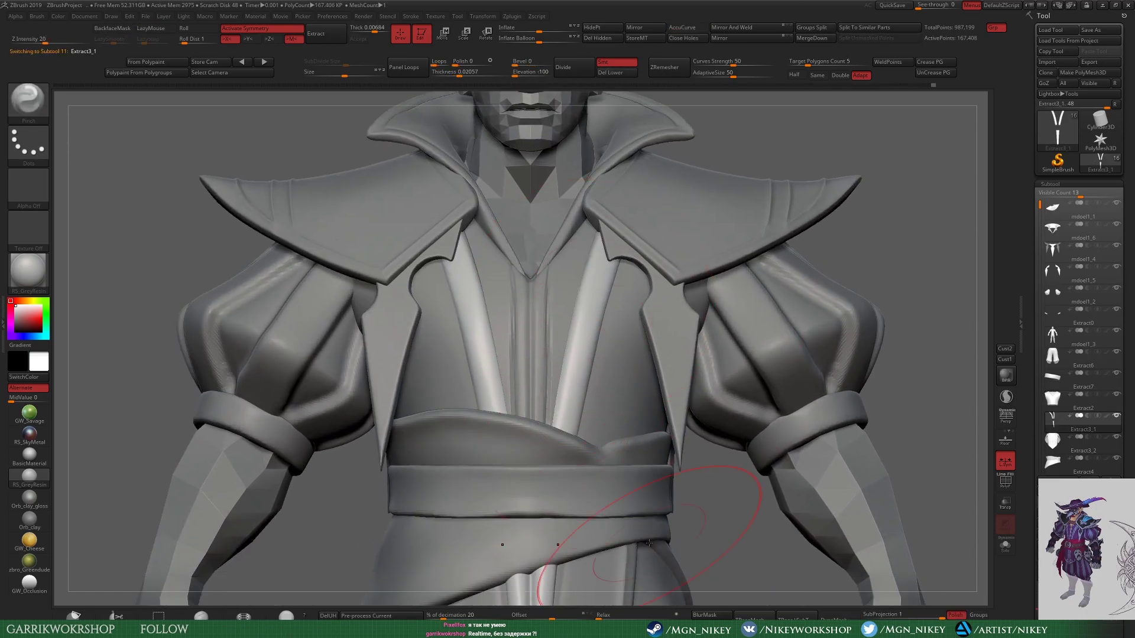
Step: Carve a twisting groove along the chest strap using hPolish then DamStandard
key(b)
key(h)
key(p)
key(b)
key(d)
key(s)
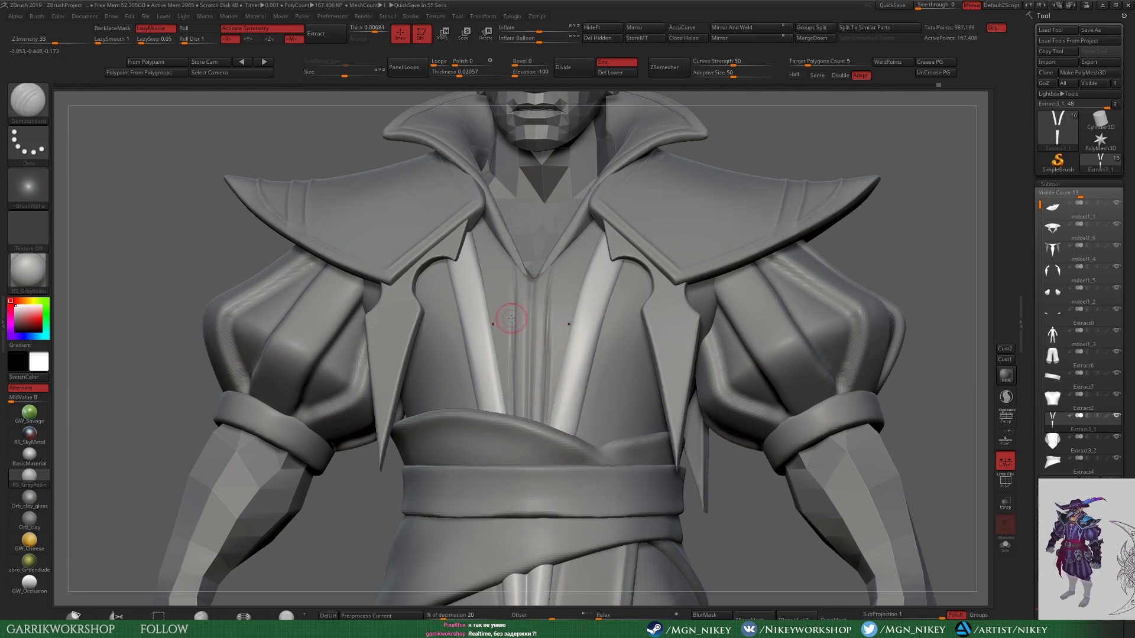
ctrl+right_drag(510, 319, 800, 459)
click(1005, 503)
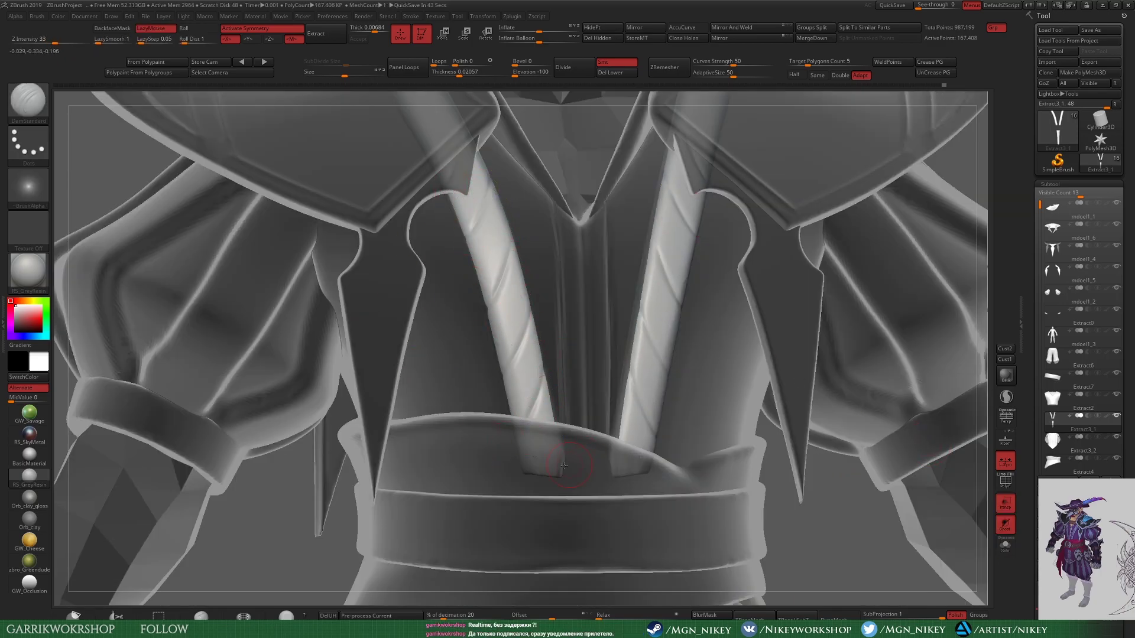
key(f)
click(1005, 502)
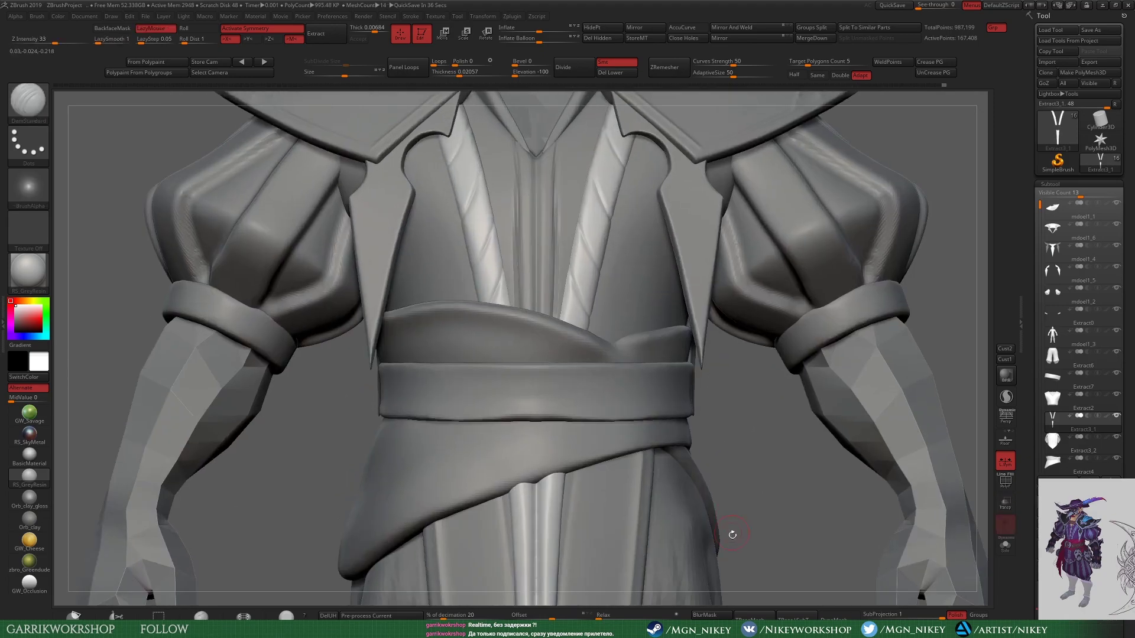
Step: Frame the belt and front loincloth panel and work its central strip with Inflat
ctrl+right_drag(689, 364, 535, 295)
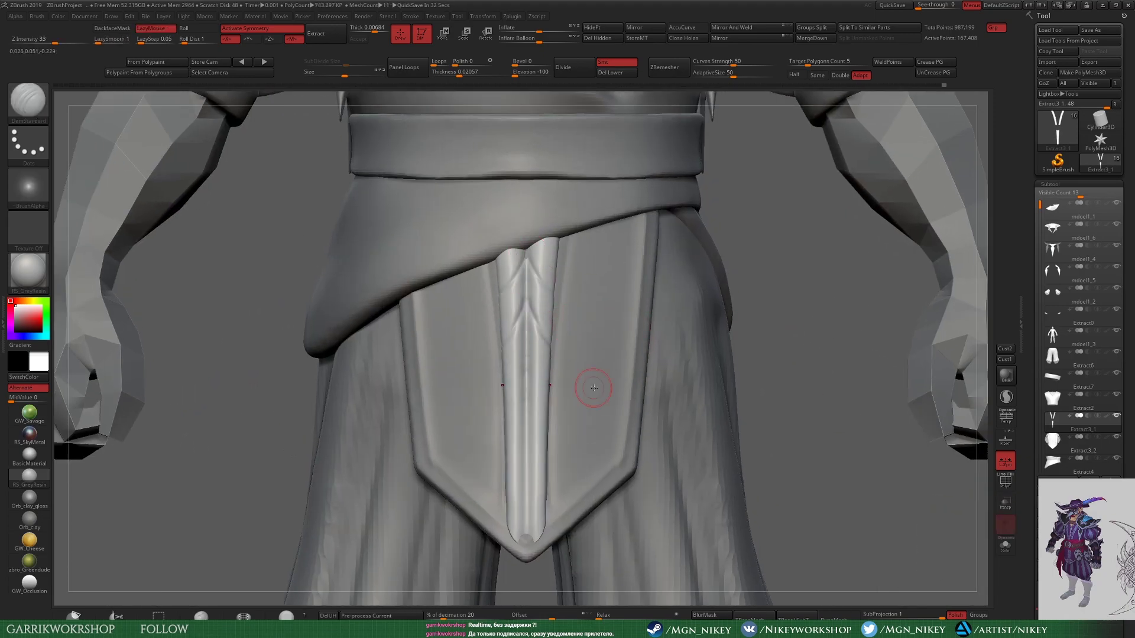
key(f)
ctrl+right_drag(684, 444, 506, 380)
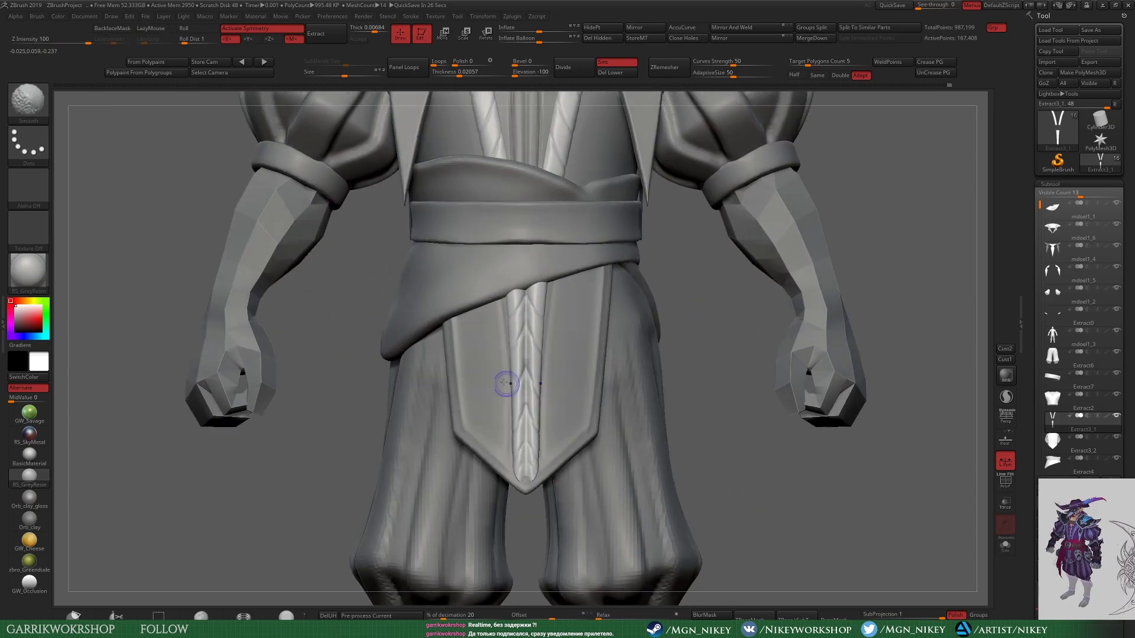
key(b)
key(i)
key(n)
mouse_move(541, 296)
alt+right_down()
mouse_move(570, 279)
mouse_move(494, 494)
mouse_move(684, 426)
mouse_move(702, 363)
mouse_move(963, 242)
alt+right_up()
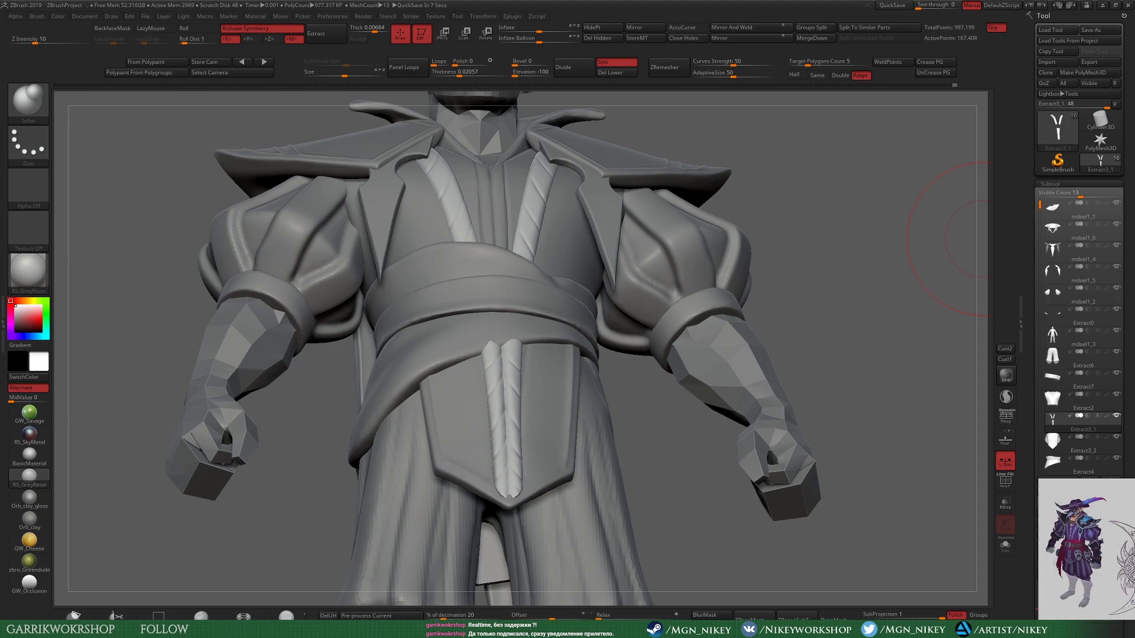
ctrl+right_drag(484, 327, 570, 418)
Step: Make the shoulder pad subtool mdoel1_1 active and insert a sphere with InsertSphere
alt+click(570, 418)
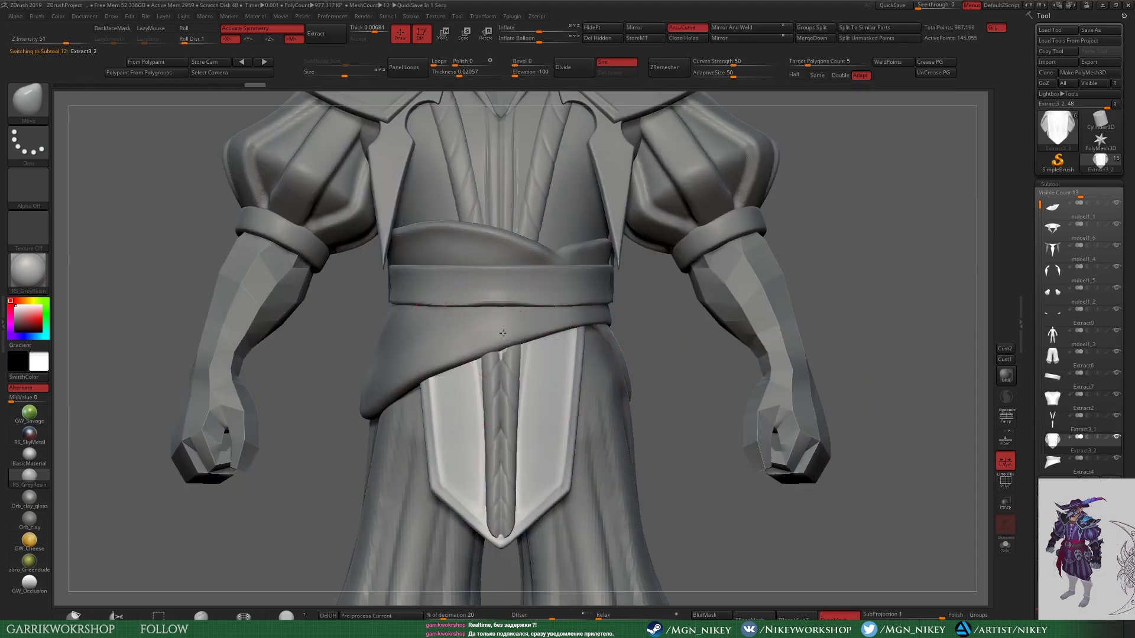
key(f)
alt+click(567, 302)
ctrl+right_drag(747, 283, 760, 302)
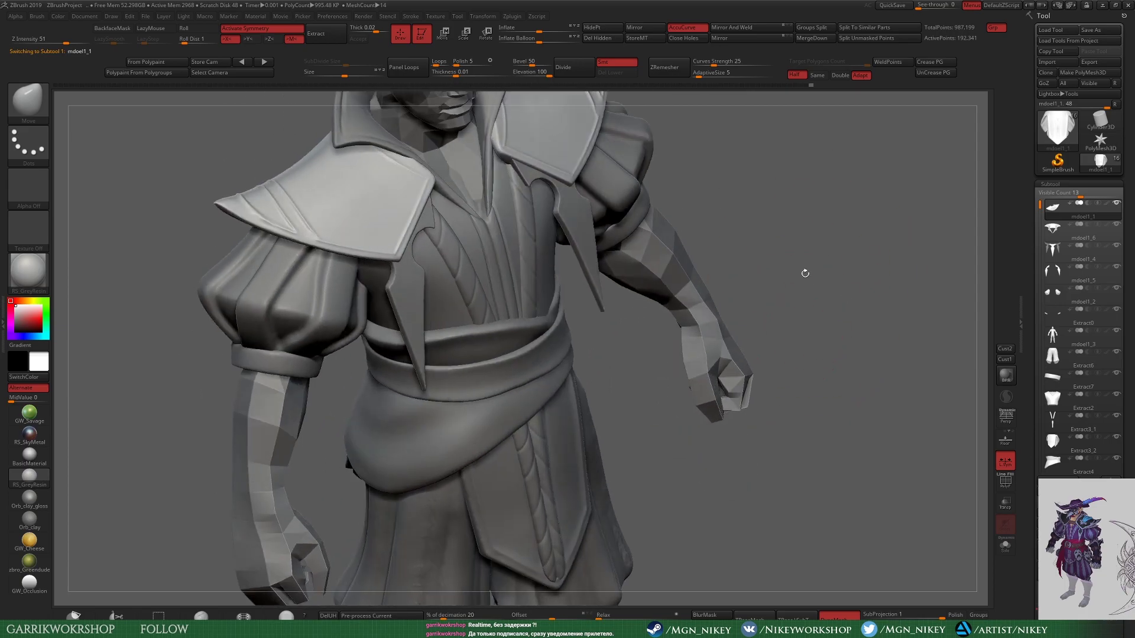
key(b)
key(i)
key(s)
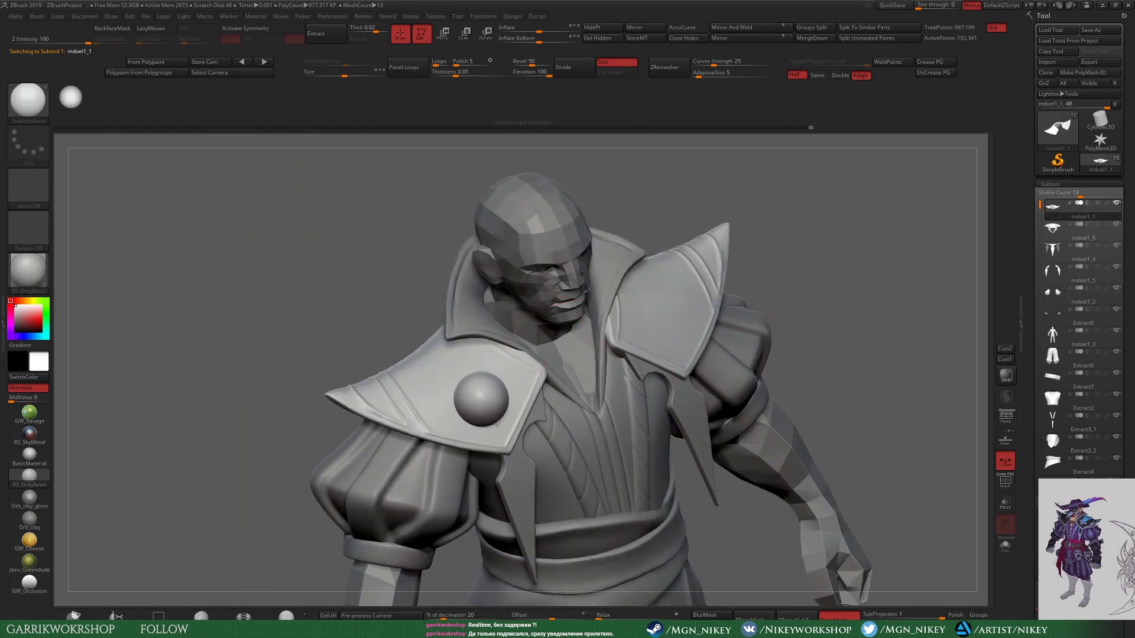
Step: Reposition the inserted sphere on the front shoulder pad with Transpose Move
right_drag(498, 435, 573, 331)
key(w)
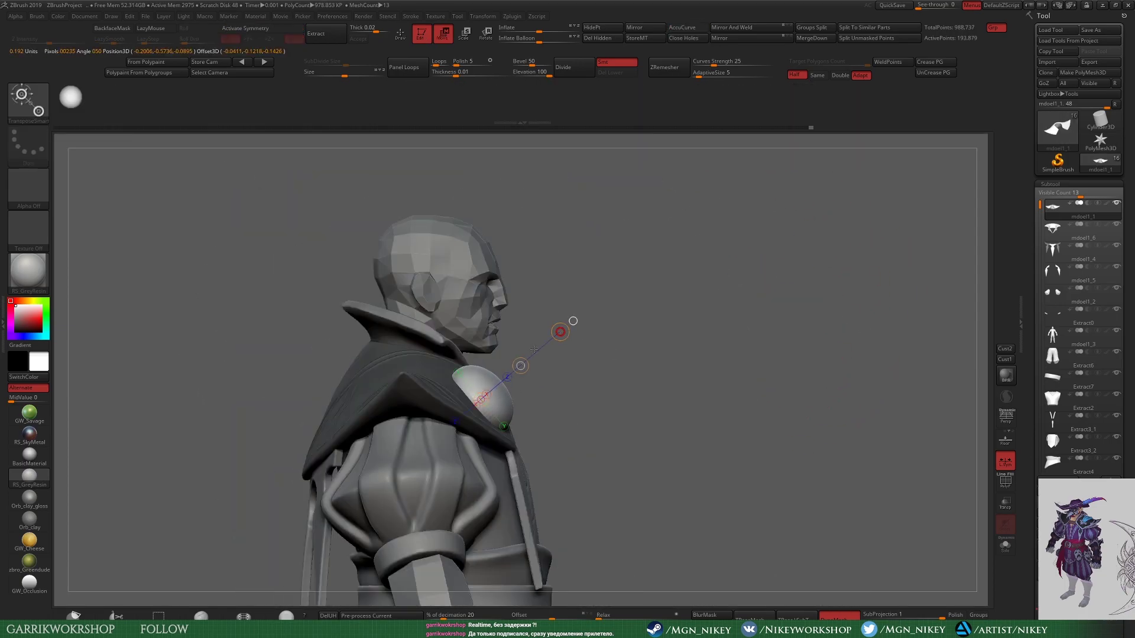
key(q)
key(b)
key(m)
key(v)
ctrl+right_drag(608, 384, 844, 61)
alt+drag(391, 246, 661, 368)
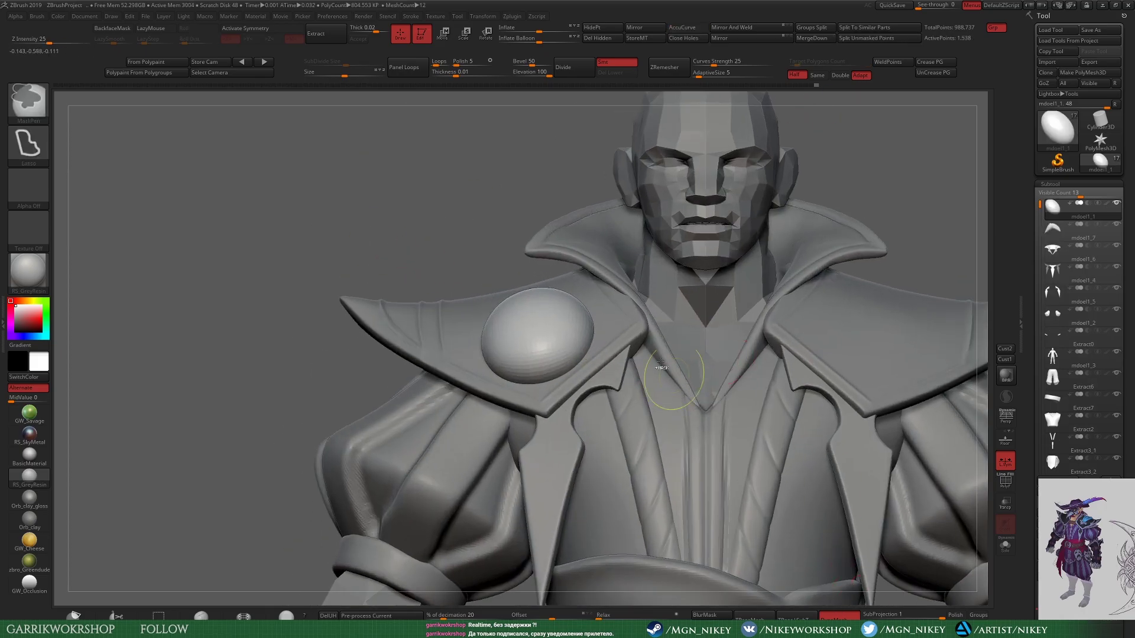
drag(549, 588, 533, 345)
Step: Fine-tune the boss placement from side and front views, then pick the Smooth brush
key(w)
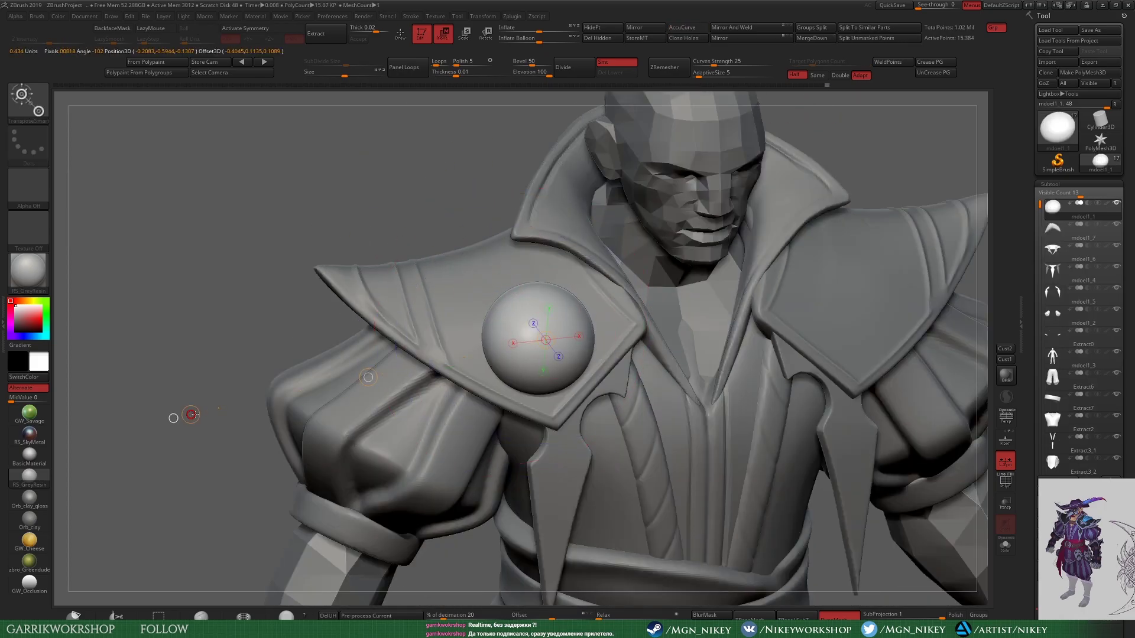
shift+drag(174, 418, 444, 446)
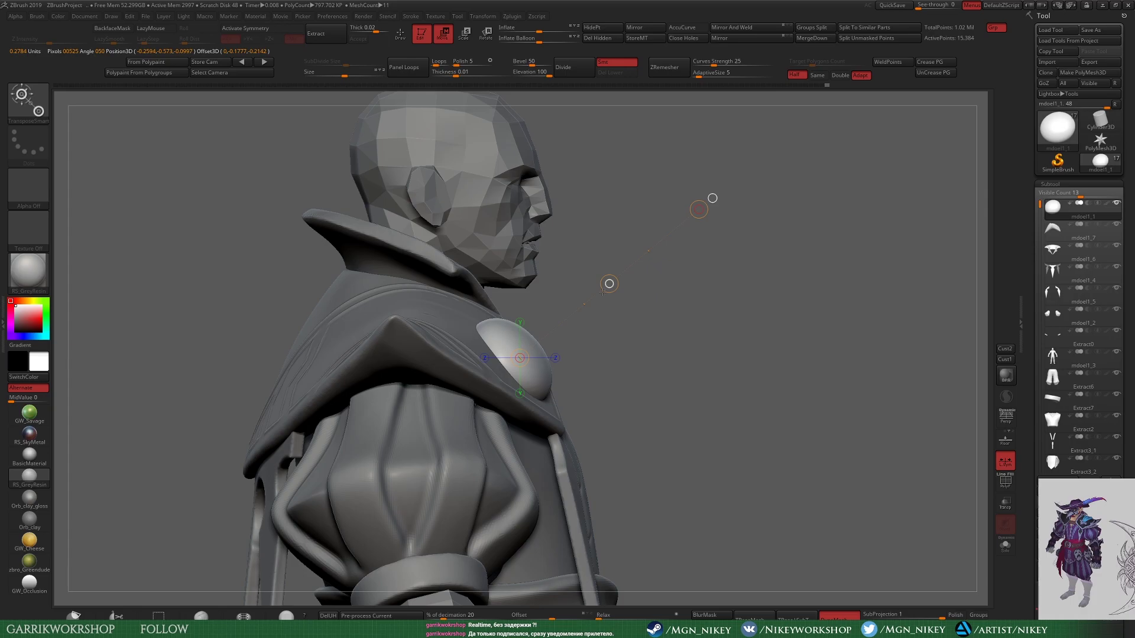
mouse_move(666, 317)
mouse_down()
mouse_move(520, 322)
mouse_move(585, 248)
mouse_up()
key(q)
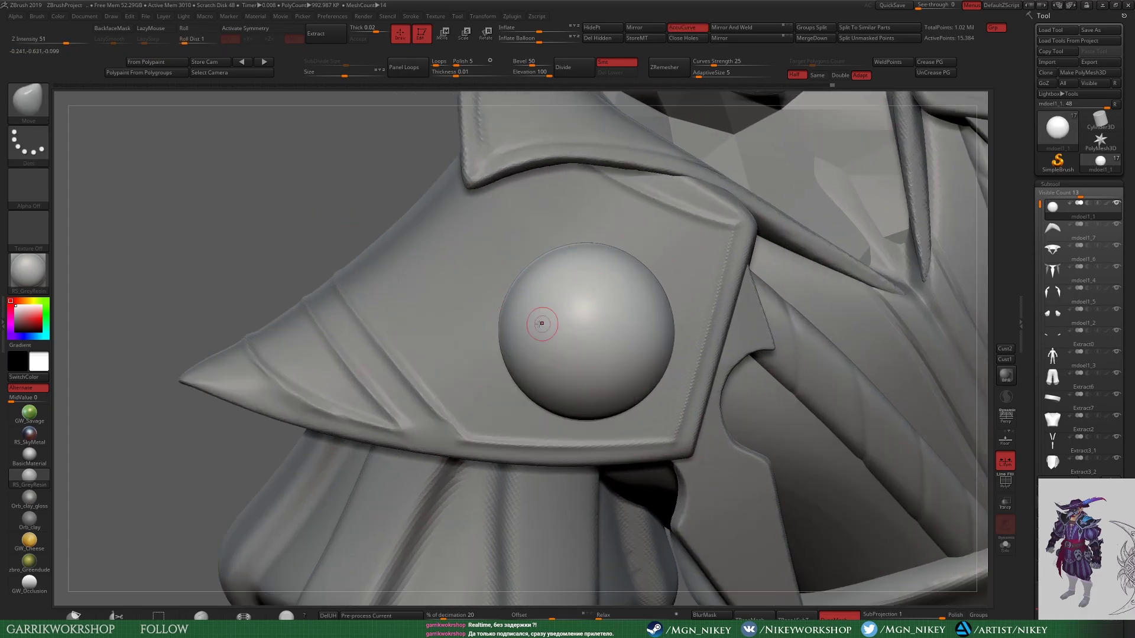
key(space)
key(shift)
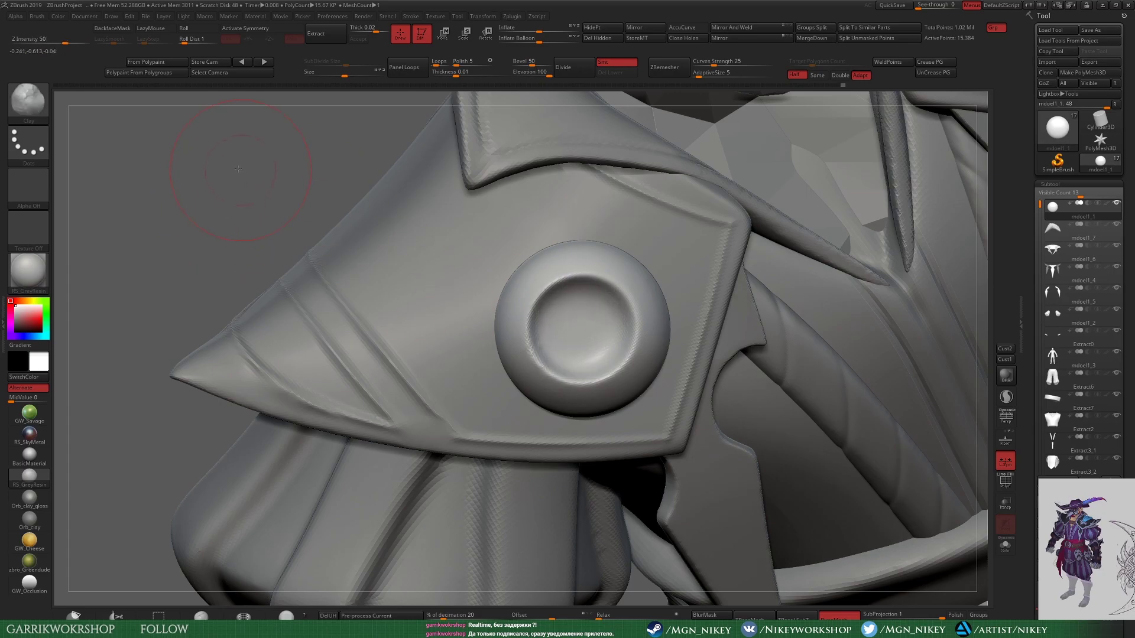
Step: Flatten the shoulder boss, solo it, and orbit to check its shape
mouse_move(238, 169)
mouse_down()
mouse_move(372, 151)
mouse_move(412, 205)
mouse_move(494, 254)
mouse_up()
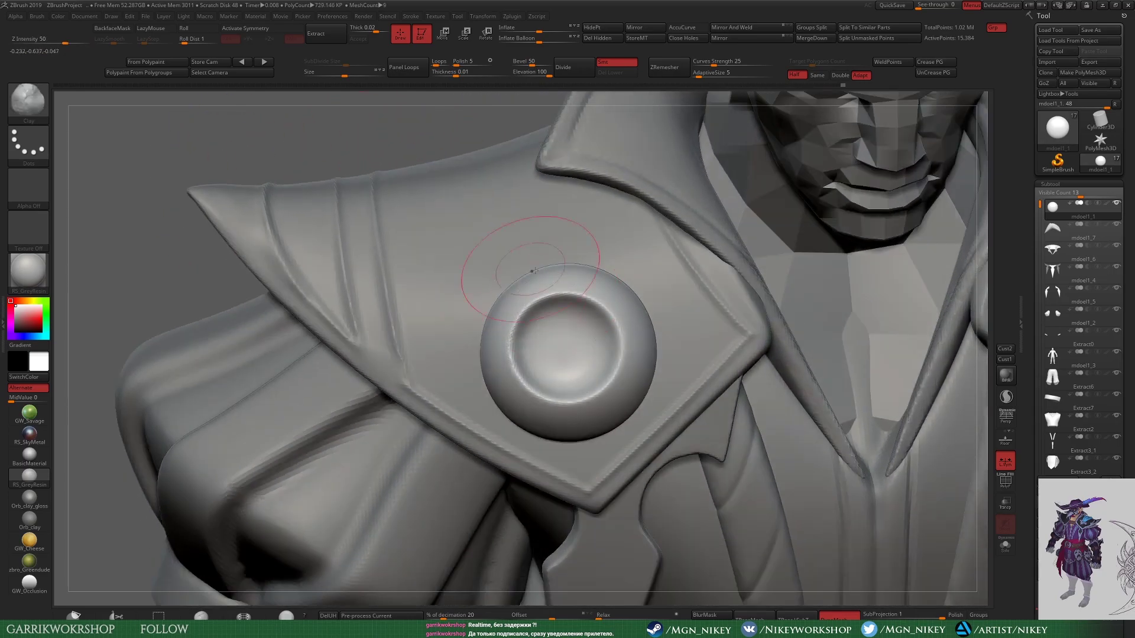
drag(549, 331, 579, 390)
drag(494, 254, 447, 97)
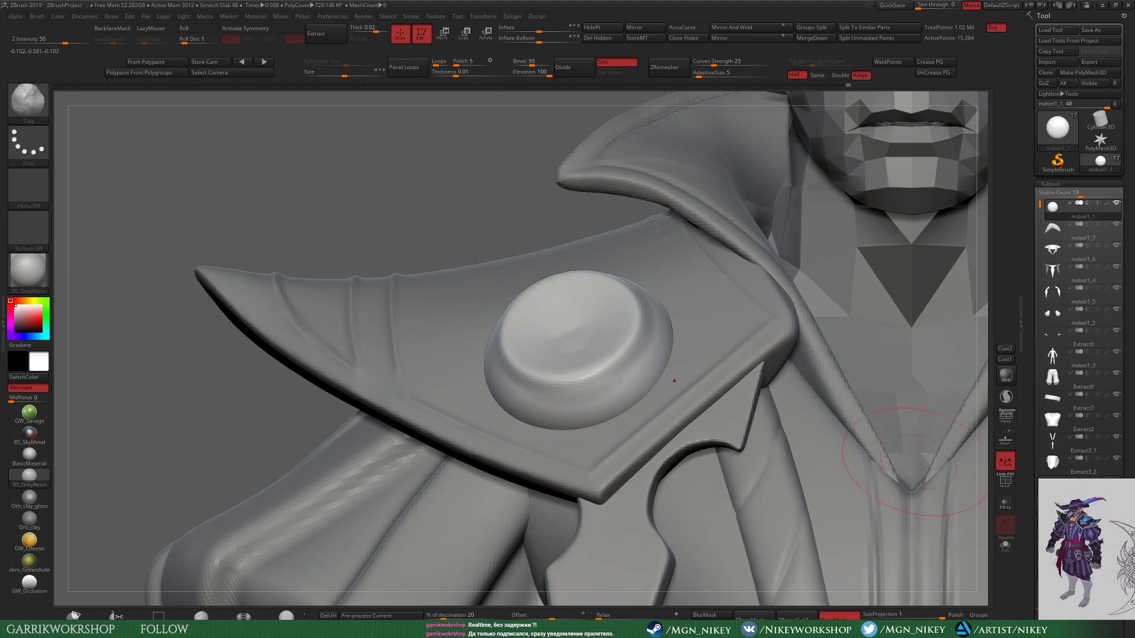
key(shift+alt+s)
key(b)
key(d)
key(s)
mouse_move(752, 378)
mouse_down()
mouse_move(741, 393)
mouse_move(800, 492)
mouse_move(737, 248)
mouse_up()
mouse_move(750, 172)
ctrl+mouse_down()
mouse_move(507, 451)
mouse_move(675, 434)
ctrl+mouse_up()
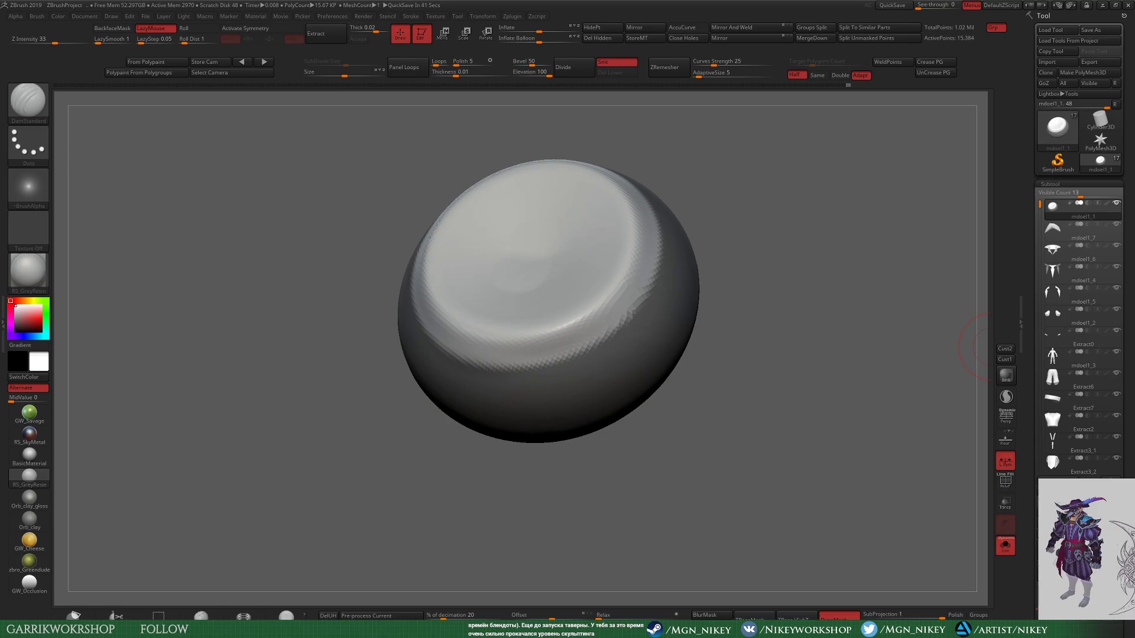
mouse_move(833, 259)
mouse_down()
mouse_move(824, 329)
mouse_move(828, 286)
mouse_move(760, 179)
mouse_move(762, 331)
mouse_up()
Step: Scale the boss flatter and build up the dish's inner surface and ring with Clay
key(w)
key(e)
key(q)
key(f)
key(b)
key(c)
key(l)
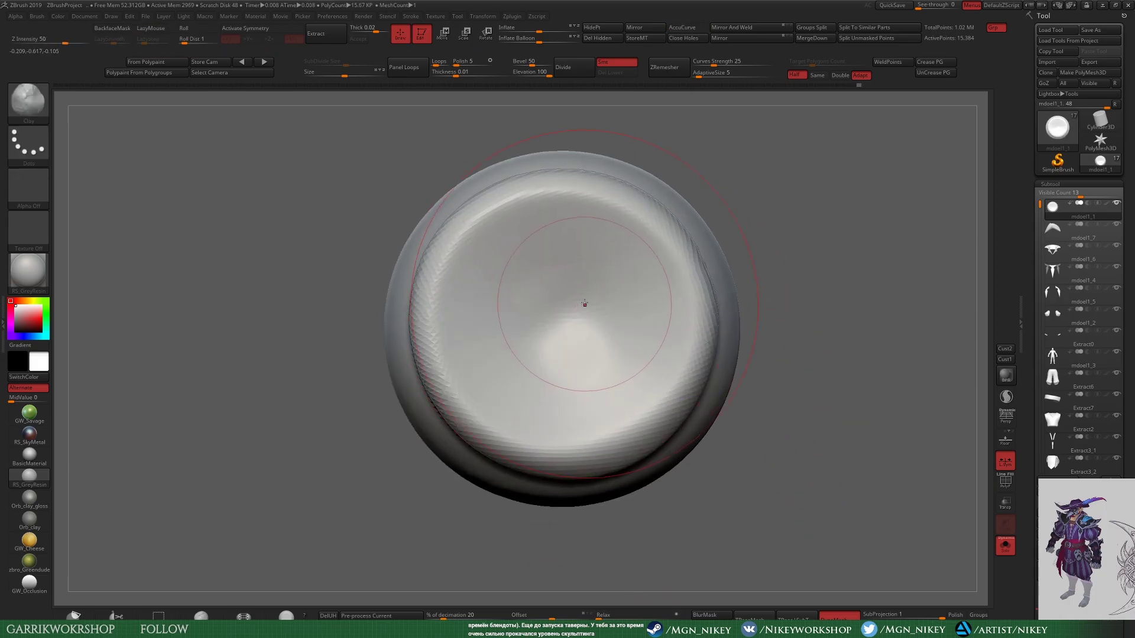
mouse_move(583, 304)
mouse_down()
mouse_move(531, 283)
mouse_move(569, 351)
mouse_move(579, 283)
mouse_move(567, 331)
mouse_up()
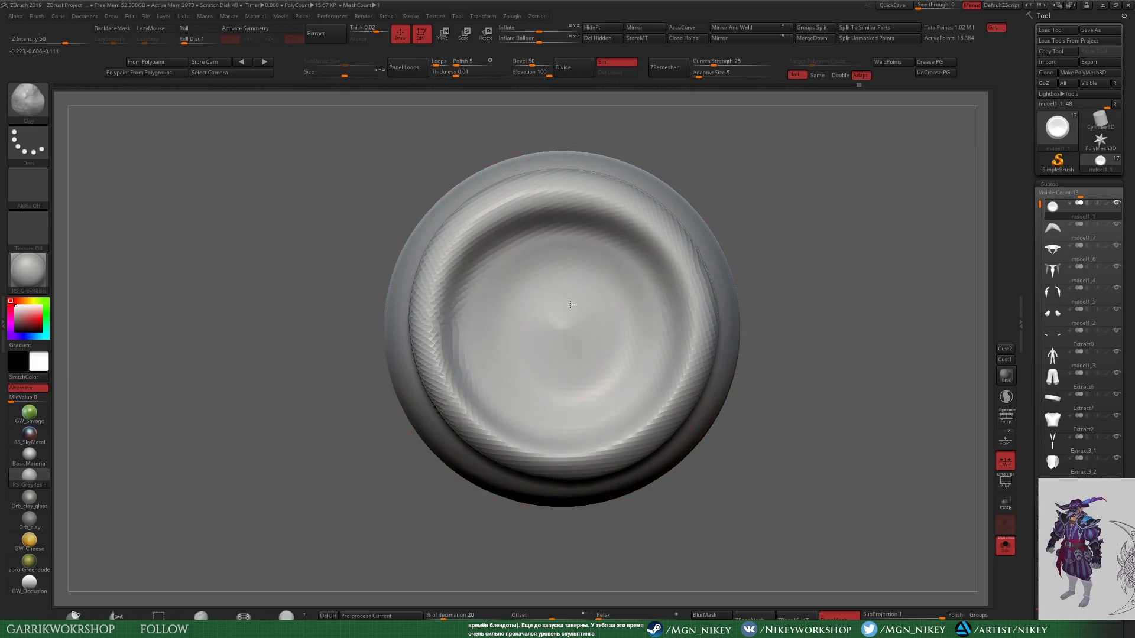
drag(654, 426, 715, 316)
Step: Re-solo the dish and tilt it to inspect its side with the Move brush
key(alt+s)
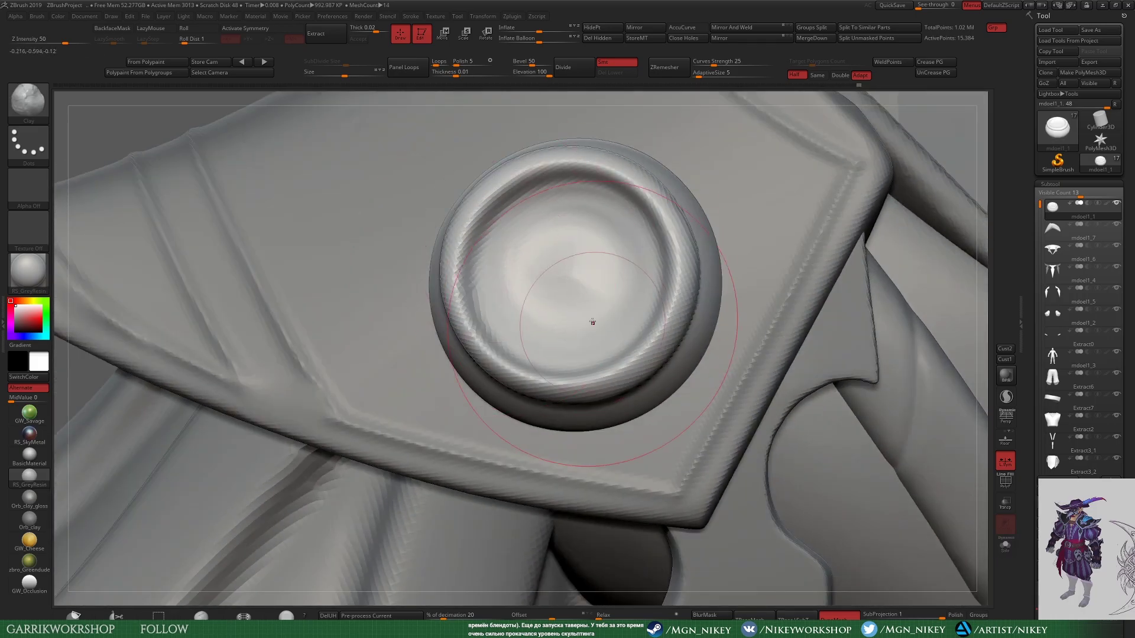
click(1003, 550)
key(b)
key(m)
key(v)
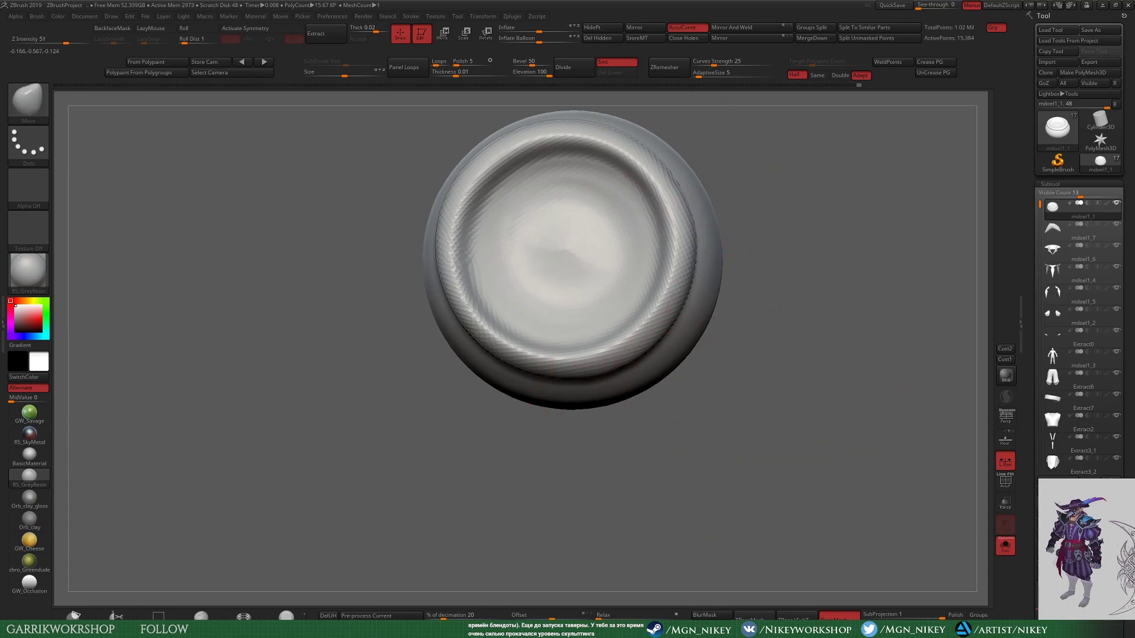
mouse_move(777, 310)
mouse_down()
mouse_move(757, 287)
mouse_move(819, 295)
mouse_up()
key(ctrl+shift)
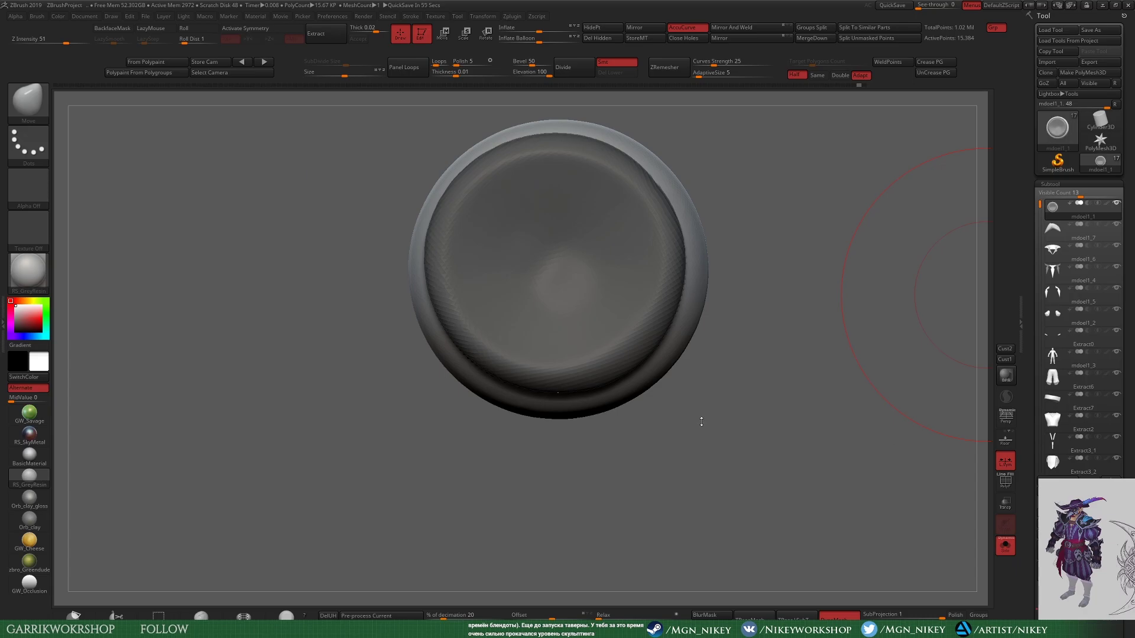
Step: Pull the dish rim out into pointed, squarish corners and smooth the stretched base
drag(706, 378, 716, 348)
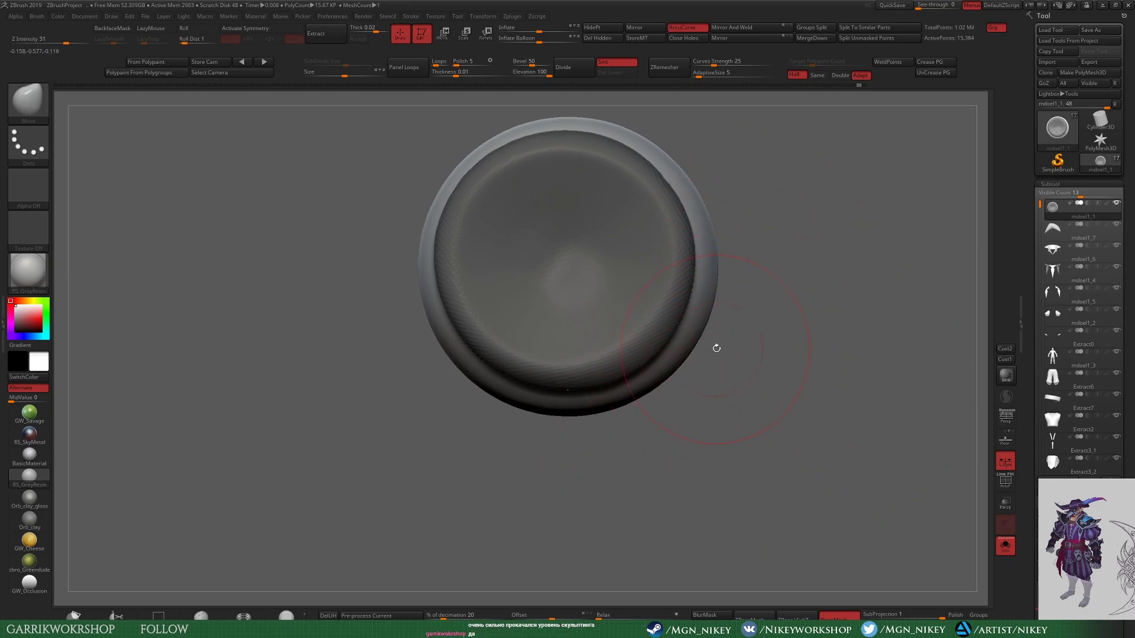
drag(665, 386, 720, 439)
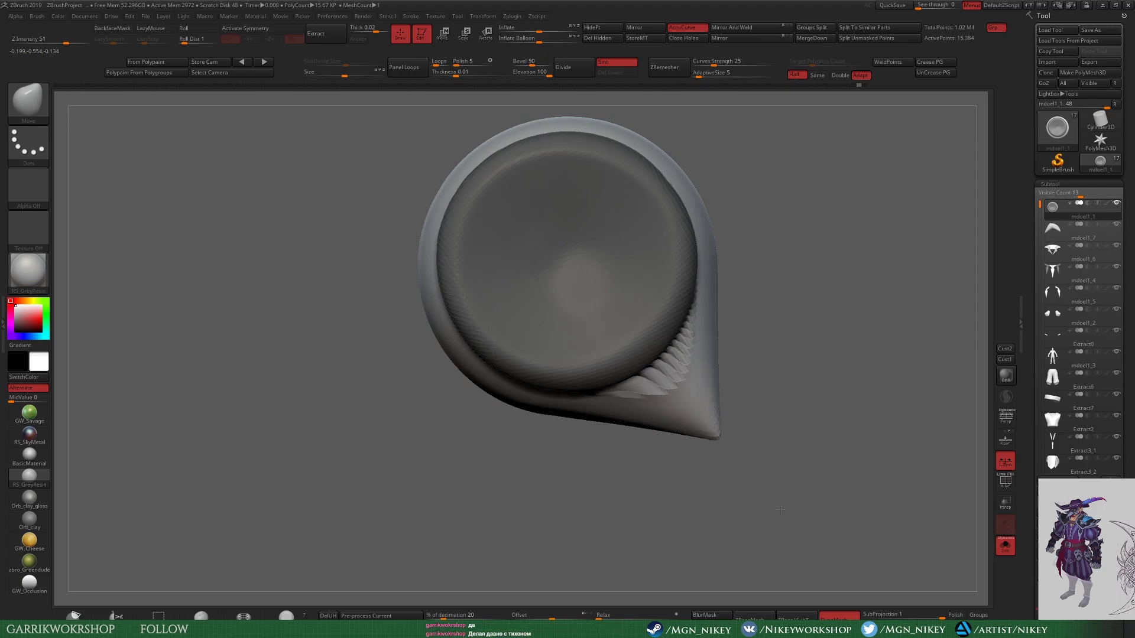
mouse_move(773, 474)
mouse_down()
mouse_move(800, 380)
mouse_move(769, 331)
mouse_up()
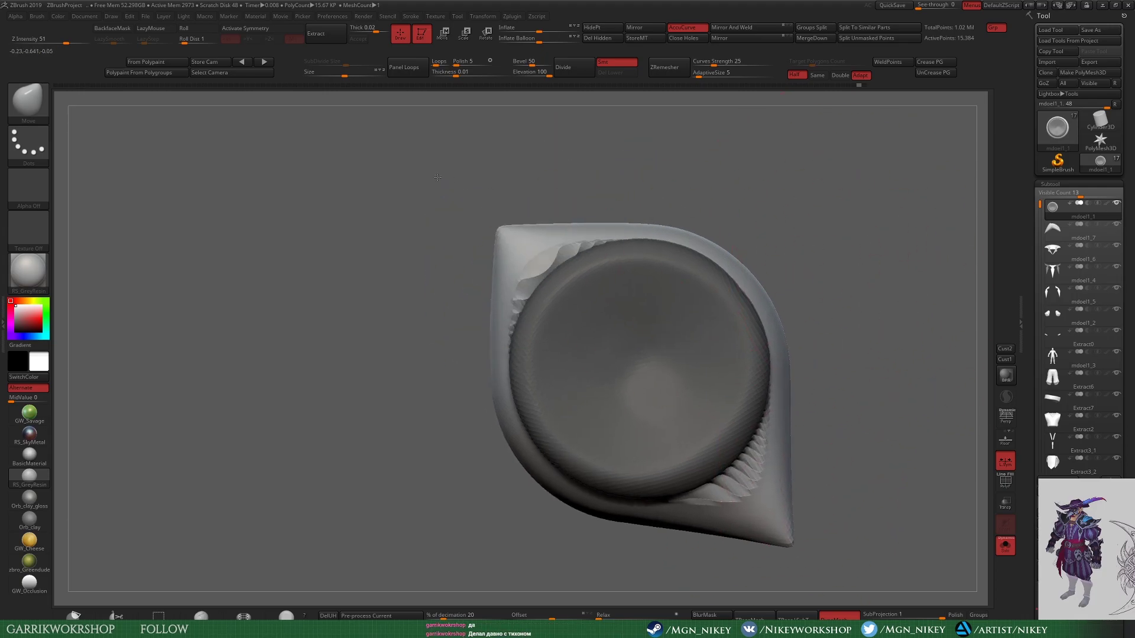
drag(853, 250, 868, 237)
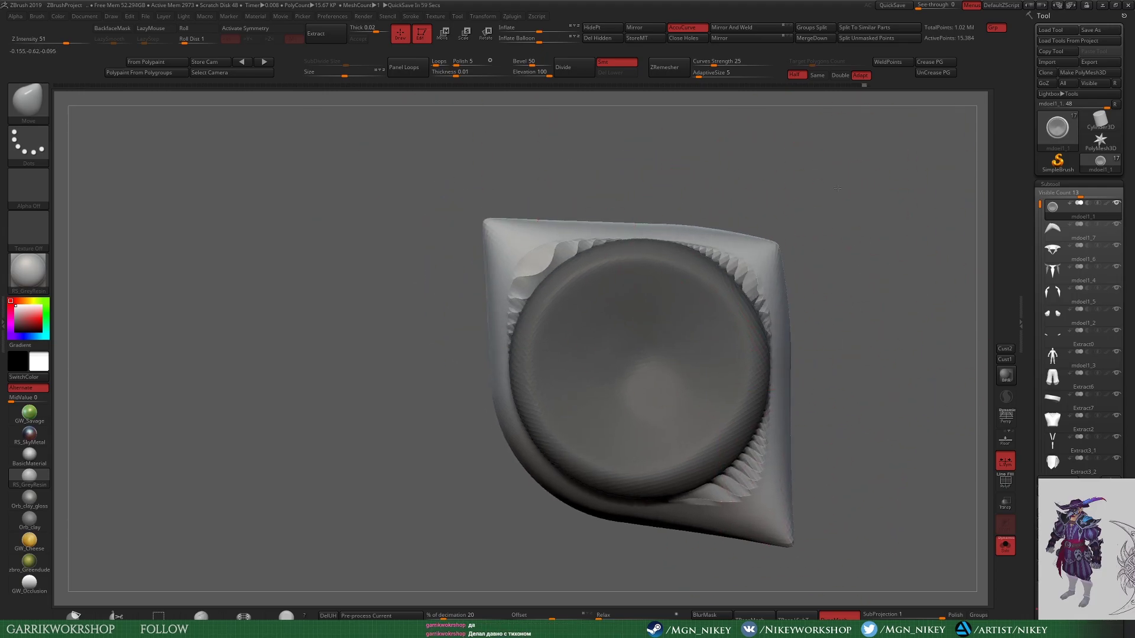
alt+drag(430, 391, 494, 278)
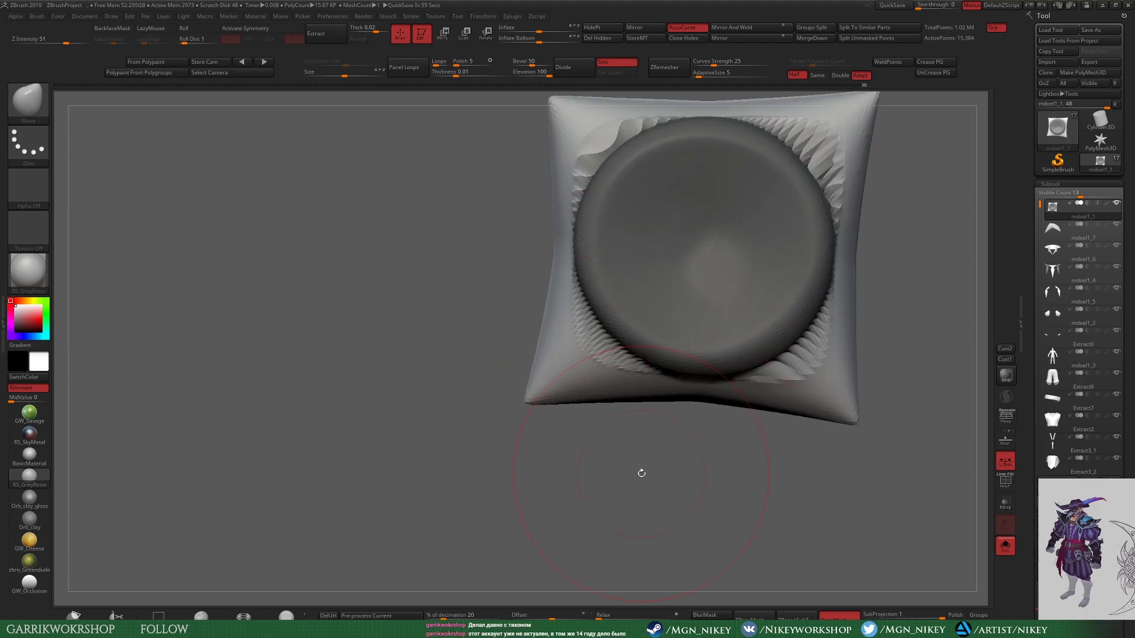
alt+drag(641, 473, 597, 541)
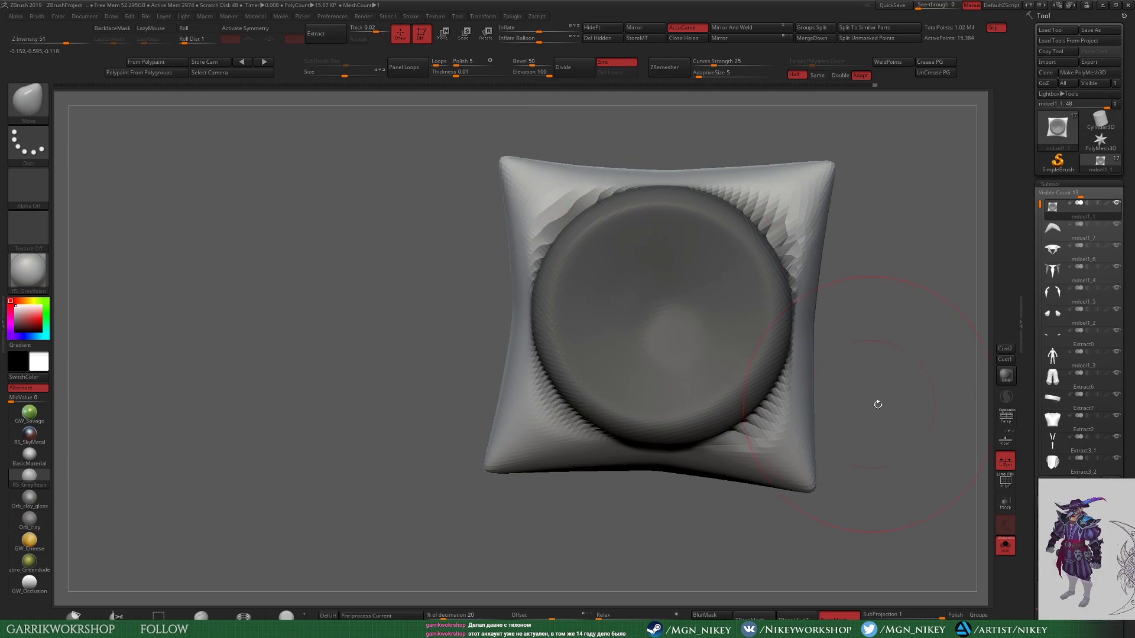
Step: Slice the dish's base flat with a ClipCurve cut
drag(878, 404, 874, 266)
ctrl+shift+drag(837, 226, 410, 225)
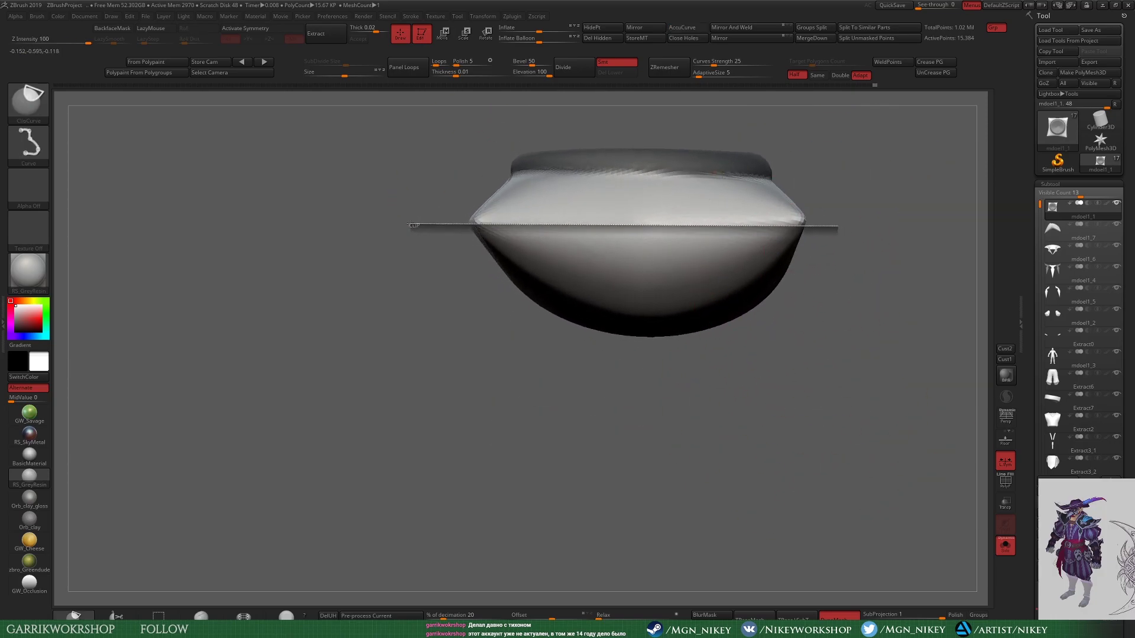
mouse_move(839, 254)
mouse_down()
mouse_move(831, 423)
mouse_move(796, 381)
mouse_up()
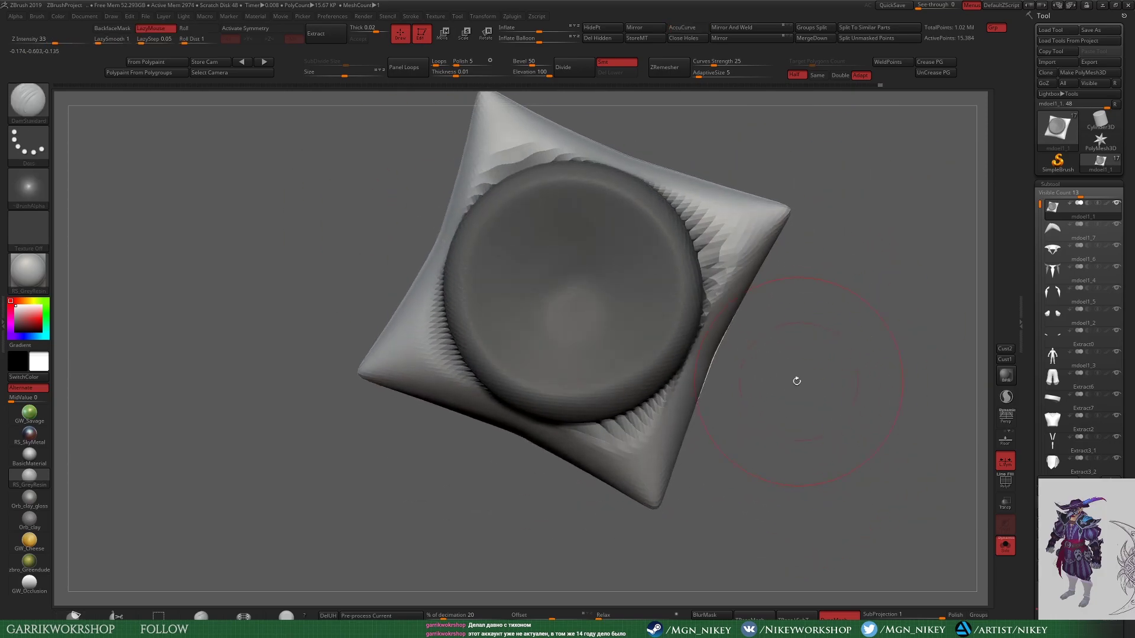
Step: Review the pointed star plate from several angles with the Move brush active
key(b)
key(m)
key(v)
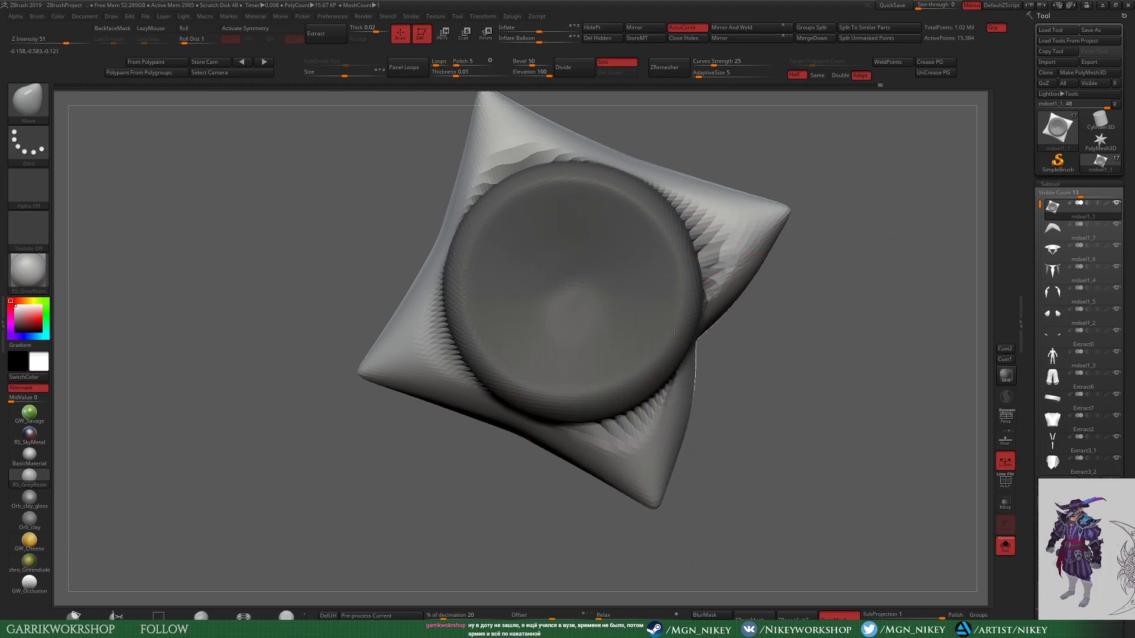
alt+drag(646, 151, 739, 198)
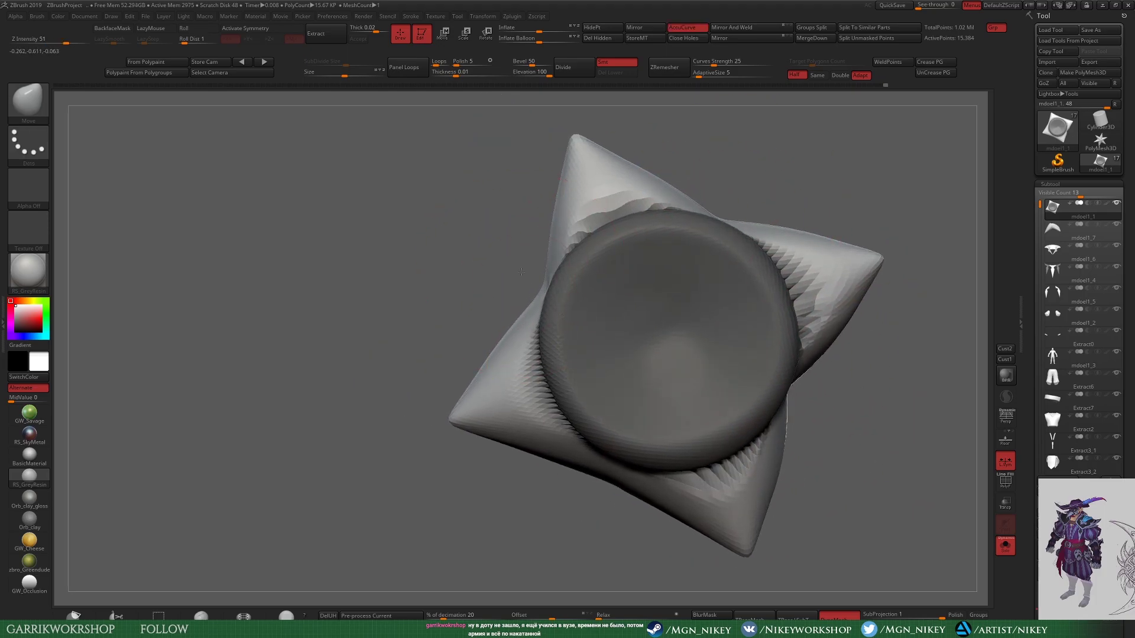
drag(521, 271, 416, 213)
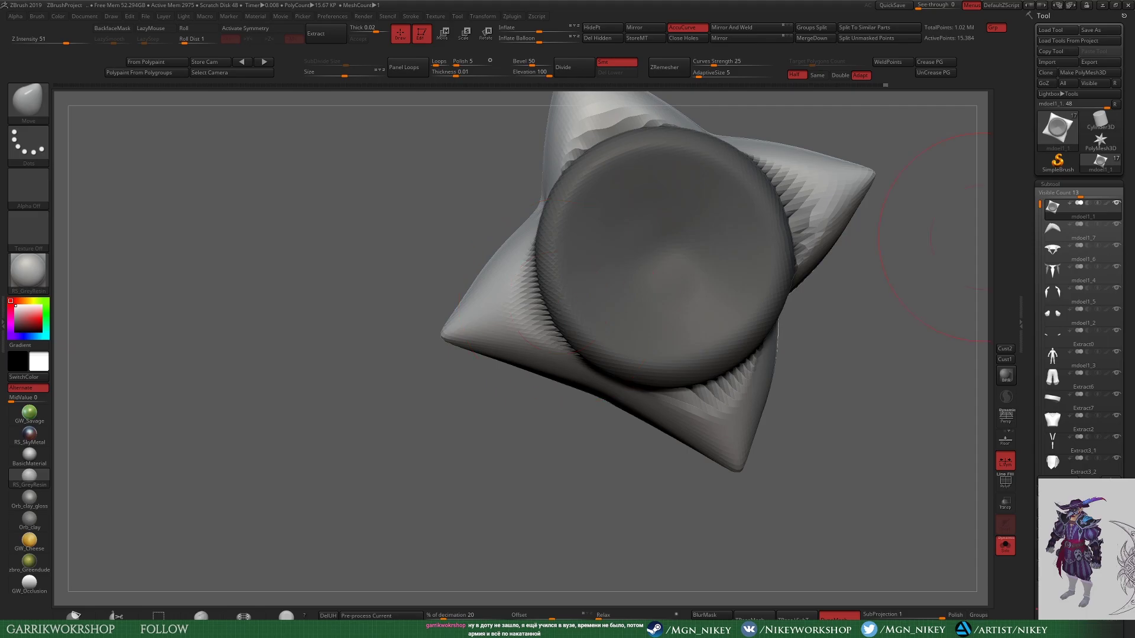
mouse_move(596, 447)
mouse_down()
mouse_move(642, 284)
mouse_move(615, 334)
mouse_up()
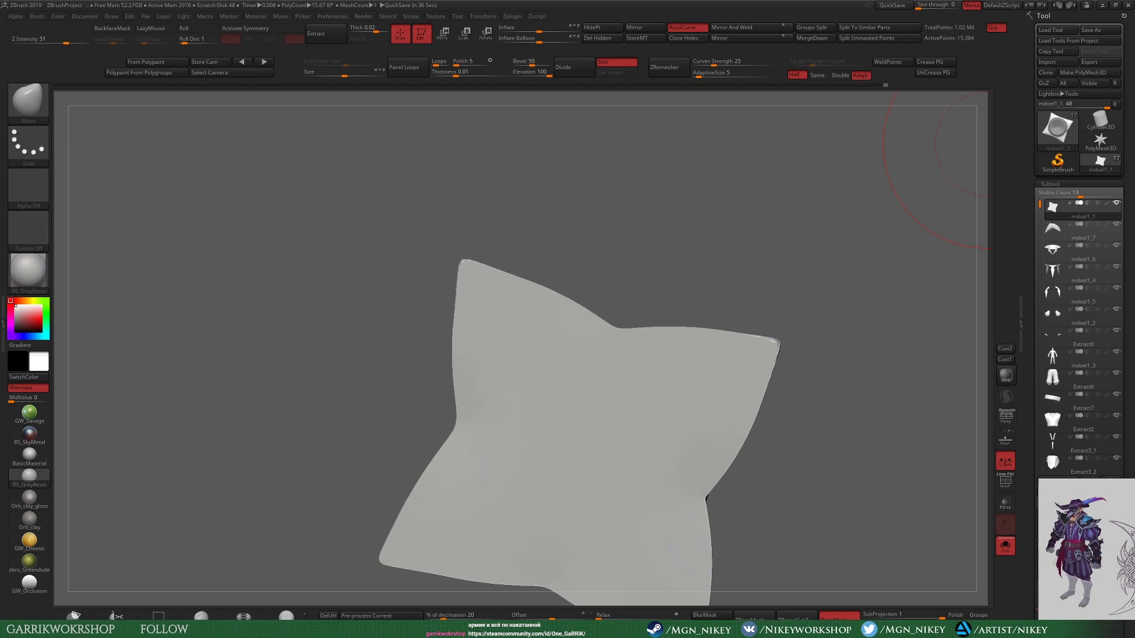
drag(754, 288, 819, 418)
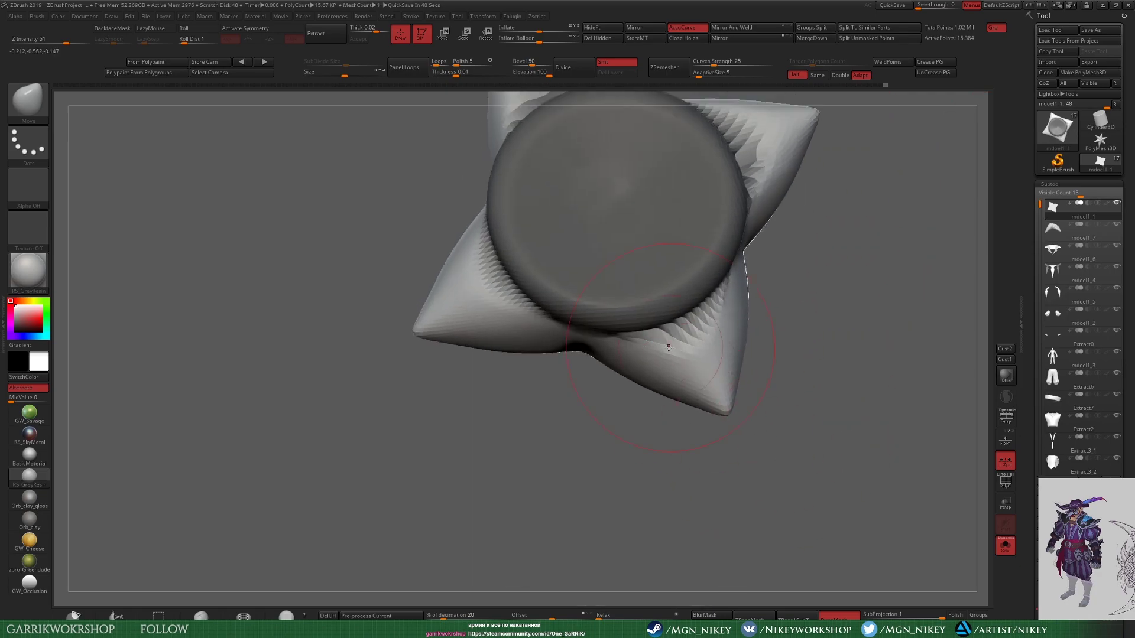
mouse_move(771, 454)
mouse_down()
mouse_move(644, 384)
mouse_move(875, 402)
mouse_up()
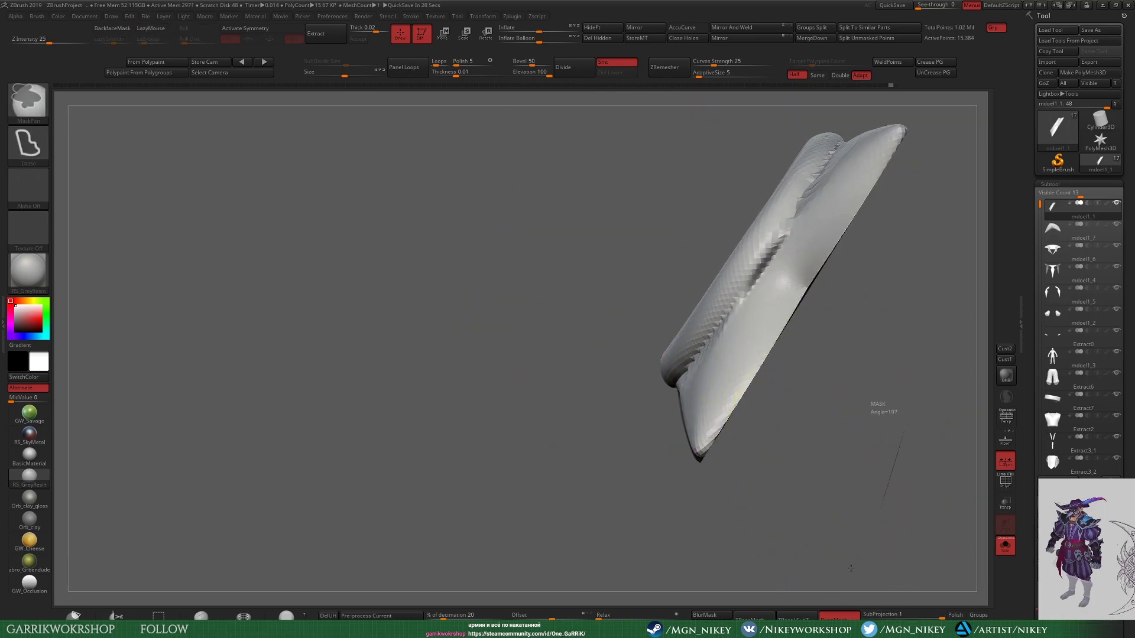
Step: Mask angled sections of the star plate and inspect it edge-on and three-quarter
ctrl+drag(650, 441, 869, 131)
drag(869, 130, 733, 276)
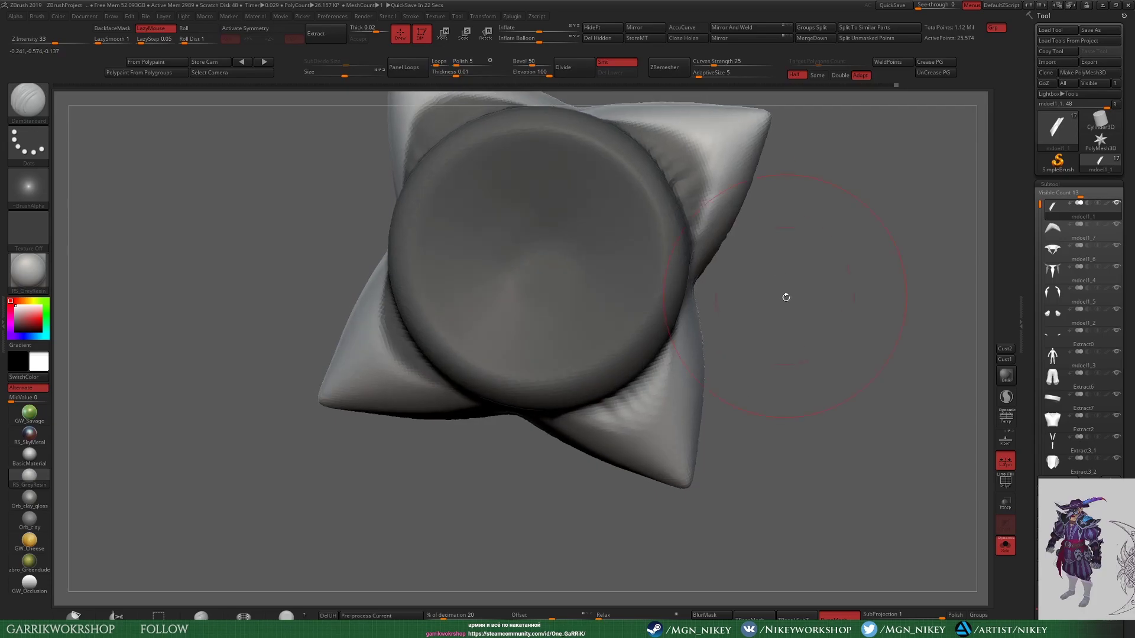
ctrl+drag(677, 225, 846, 207)
mouse_move(618, 157)
mouse_down()
mouse_move(444, 237)
mouse_move(540, 211)
mouse_move(355, 269)
mouse_up()
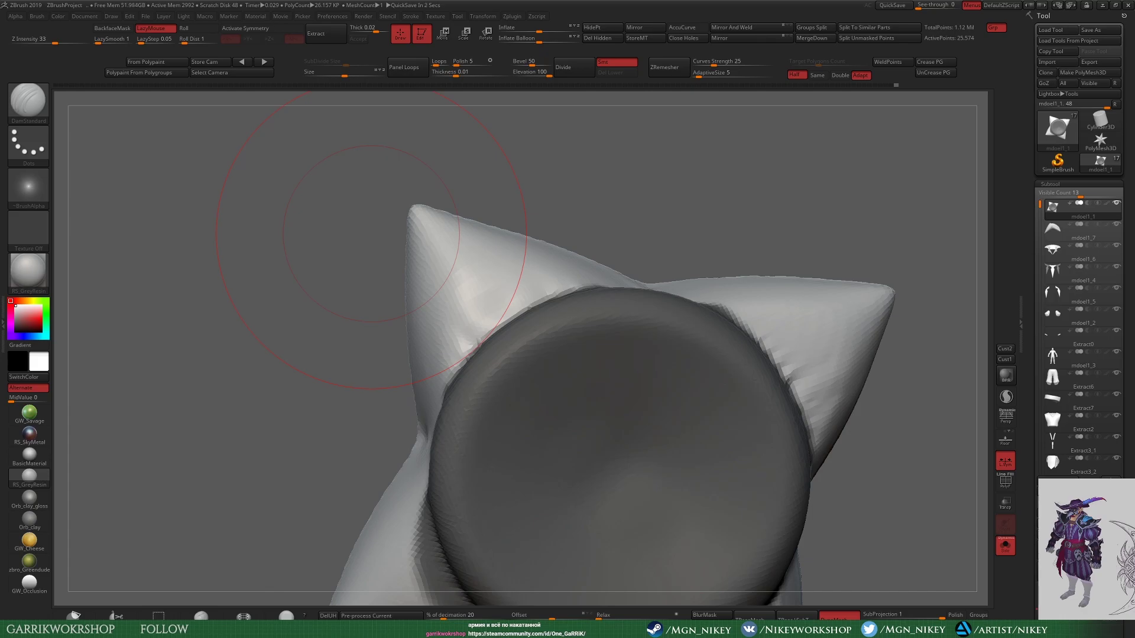
mouse_move(892, 243)
mouse_down()
mouse_move(792, 546)
mouse_move(465, 340)
mouse_move(581, 312)
mouse_up()
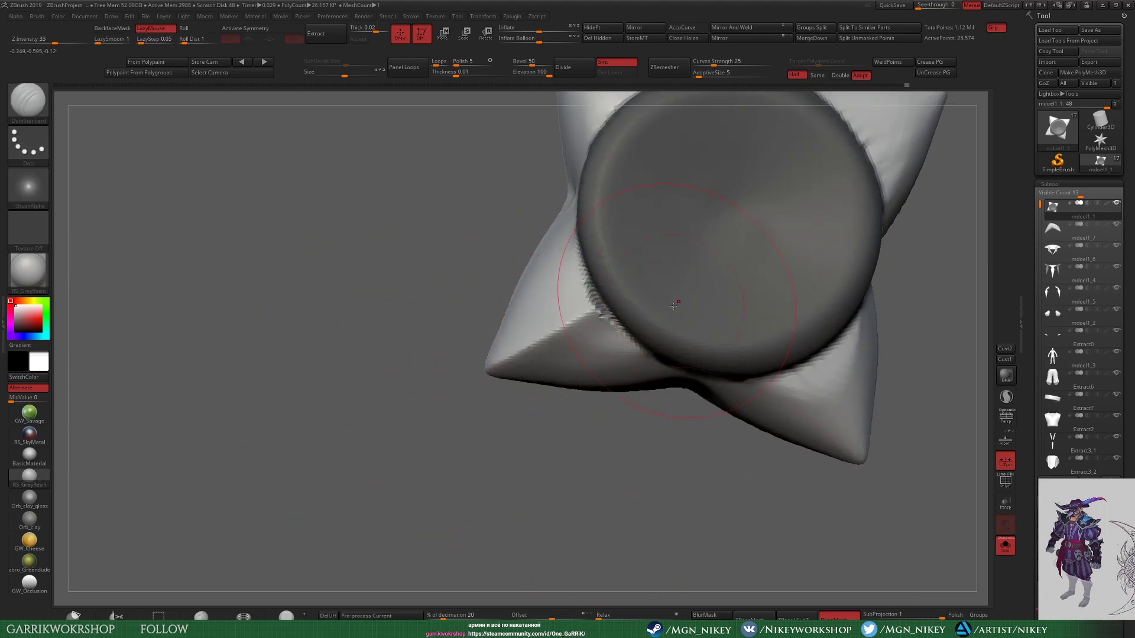
key(f)
mouse_move(876, 230)
mouse_down()
mouse_move(849, 375)
mouse_move(544, 242)
mouse_up()
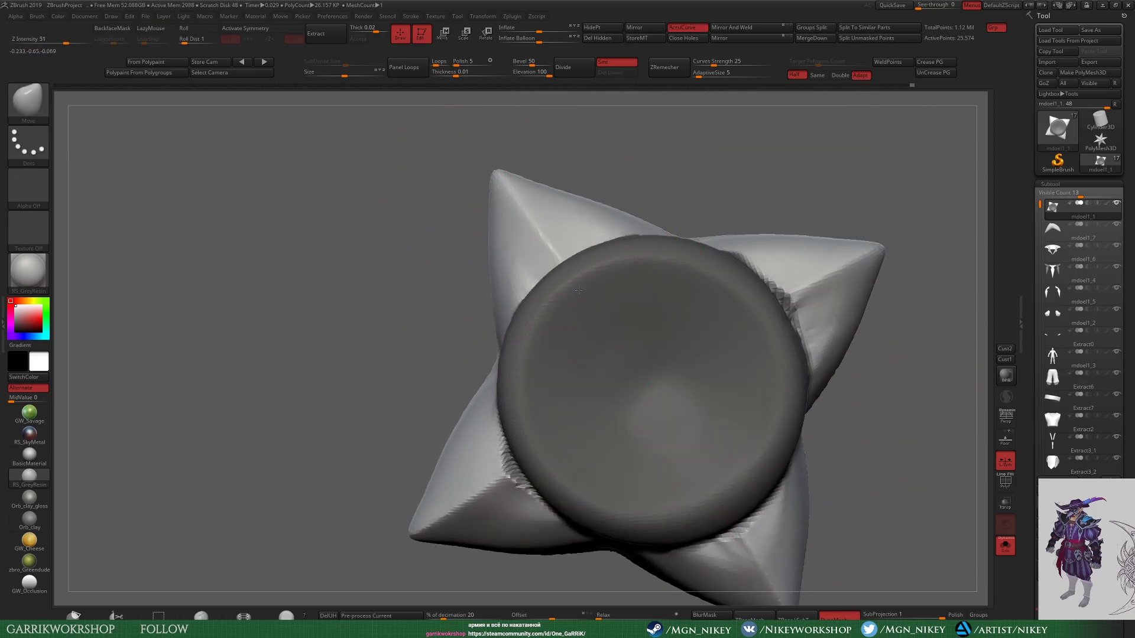
alt+drag(766, 311, 722, 433)
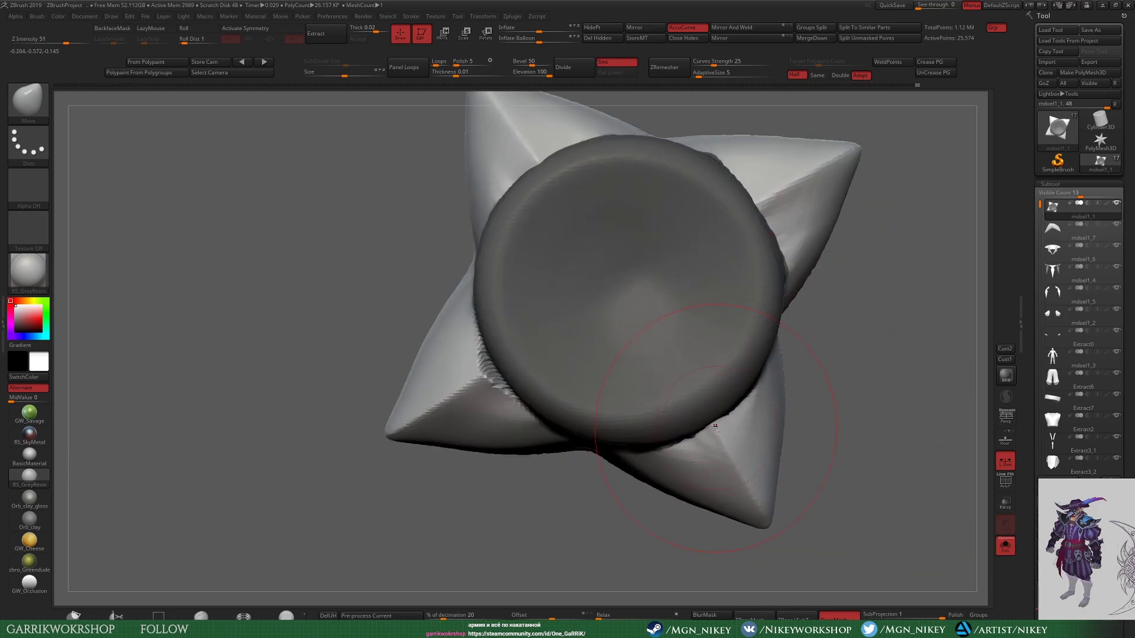
mouse_move(496, 362)
mouse_down()
mouse_move(392, 458)
mouse_move(766, 139)
mouse_move(735, 324)
mouse_move(806, 437)
mouse_up()
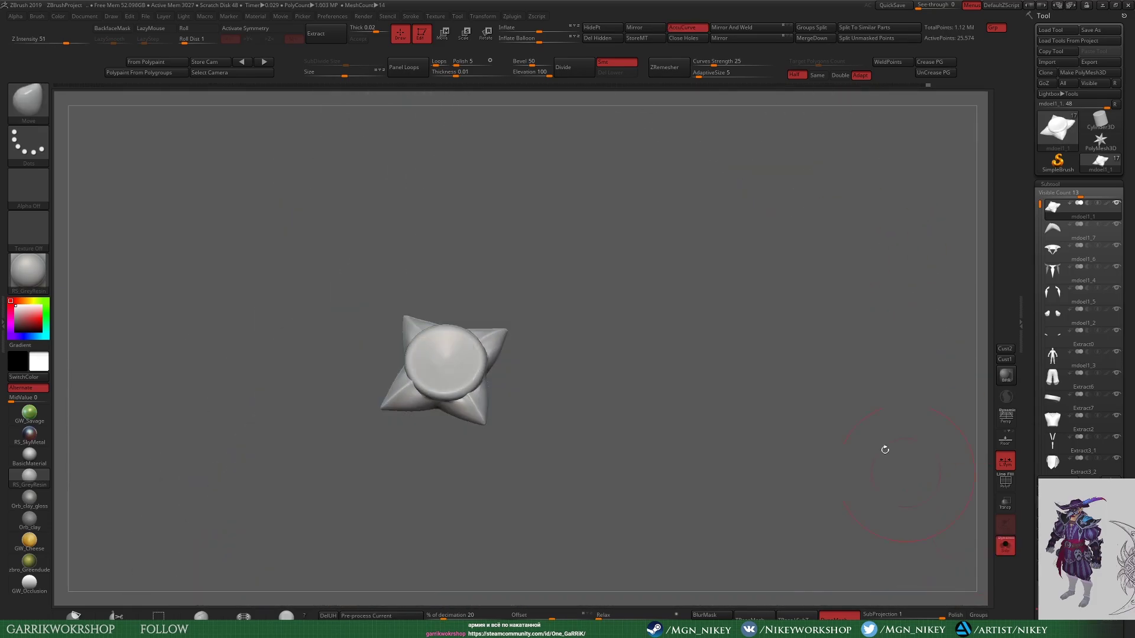
drag(885, 449, 827, 355)
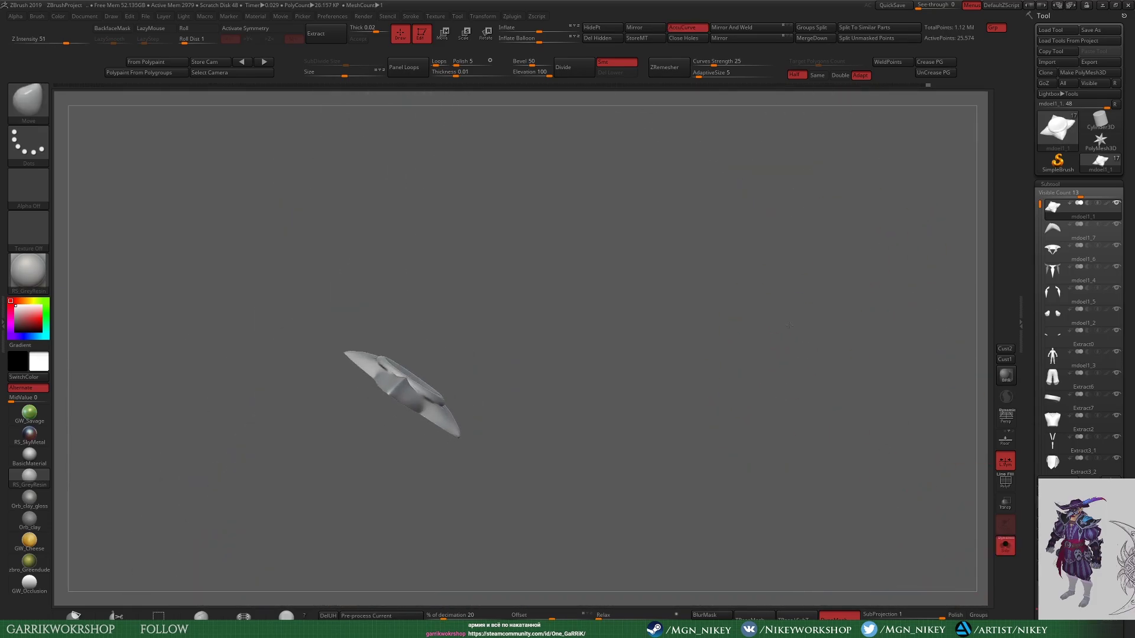
key(f)
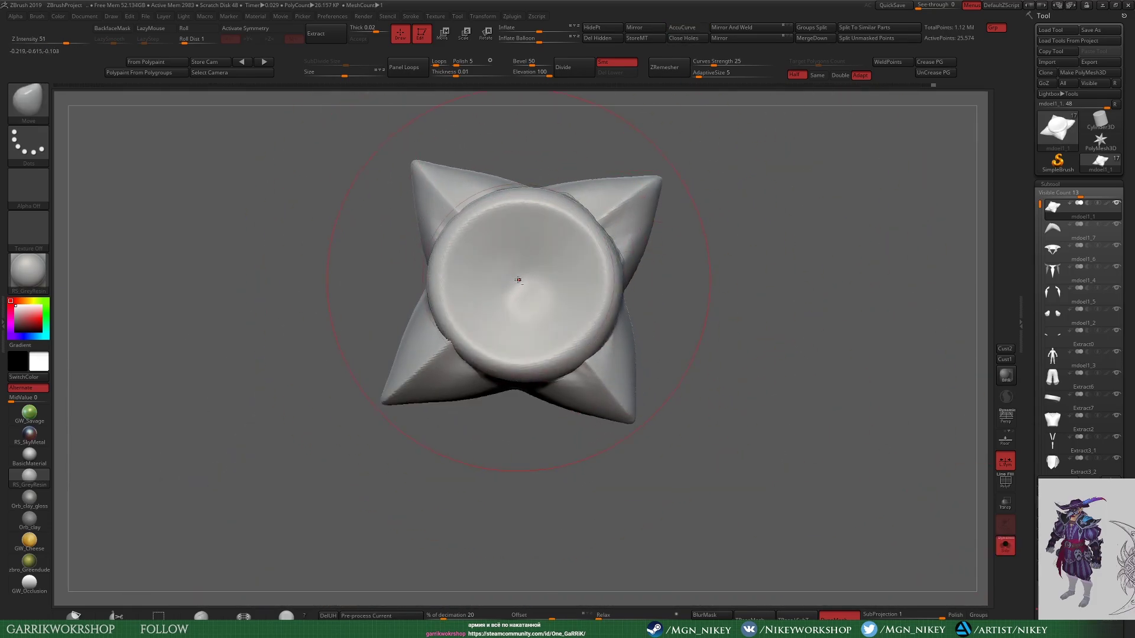
mouse_move(516, 274)
right_down()
mouse_move(585, 293)
mouse_move(541, 290)
right_up()
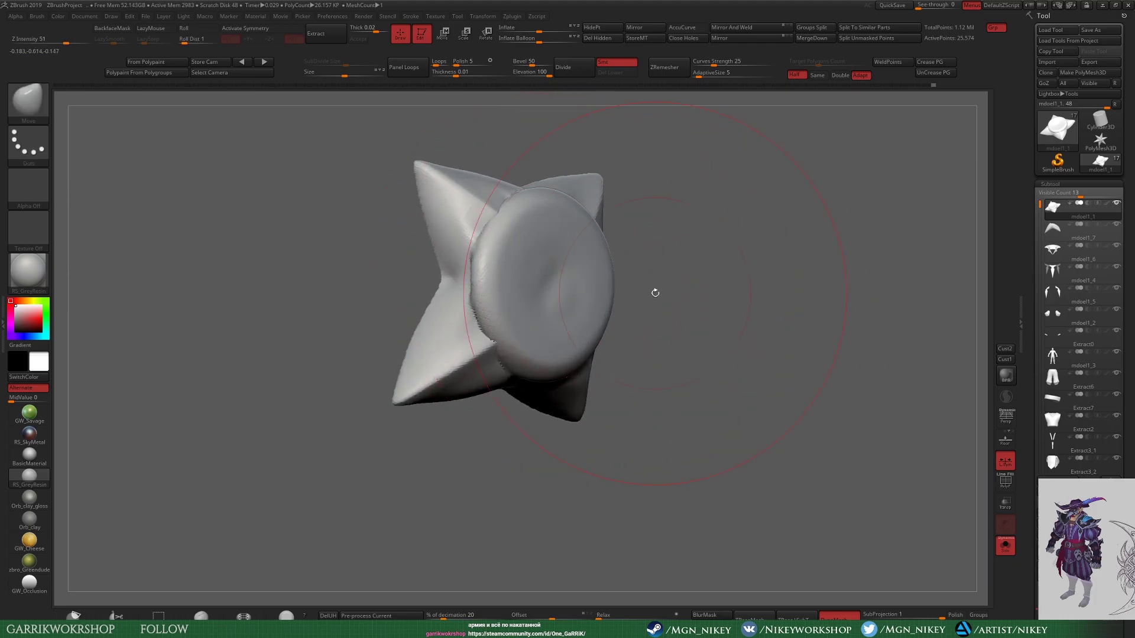
Step: Sink the disc centre inside a raised rim with the Clay brush
key(b)
key(c)
key(l)
drag(542, 290, 656, 348)
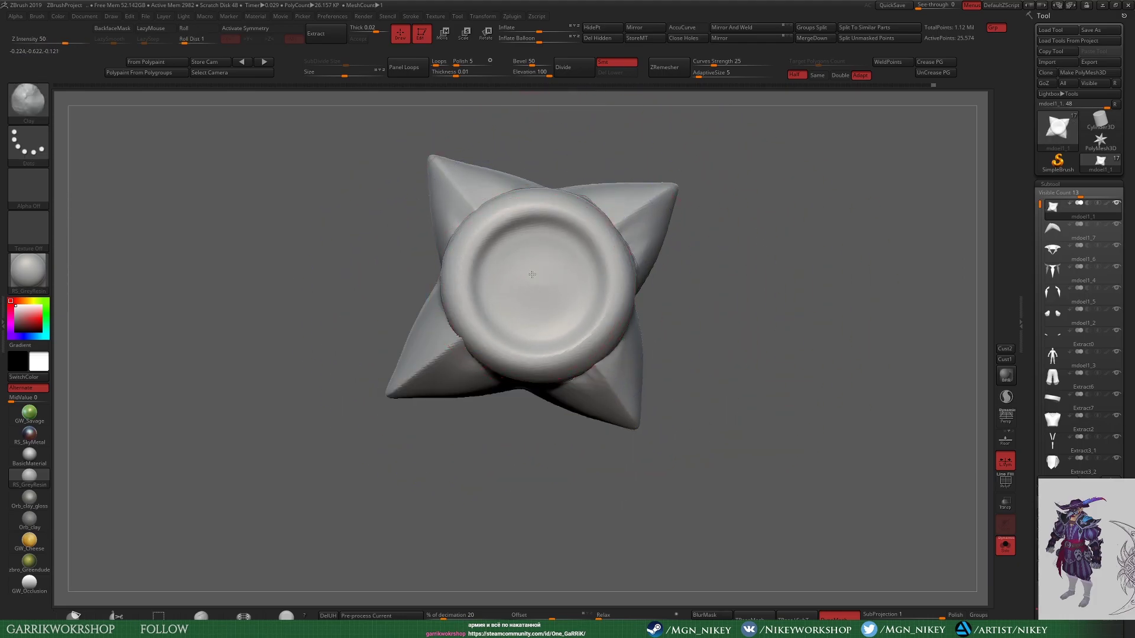
Step: Unsolo the character and move and rotate the star boss onto the front shoulder pad
click(1005, 545)
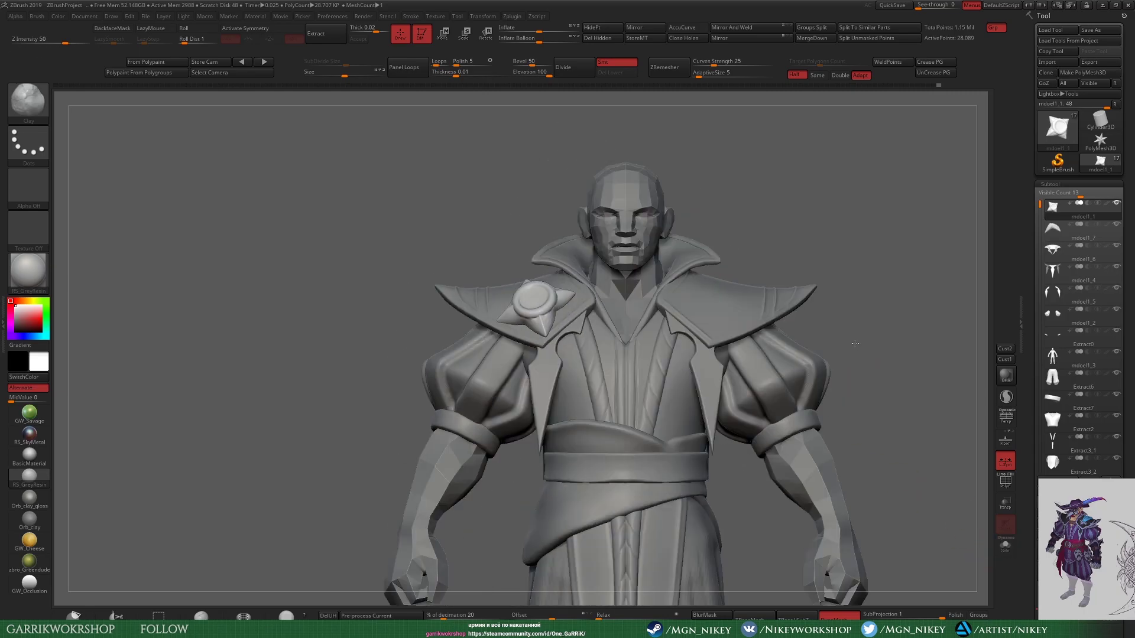
key(w)
right_drag(506, 245, 605, 281)
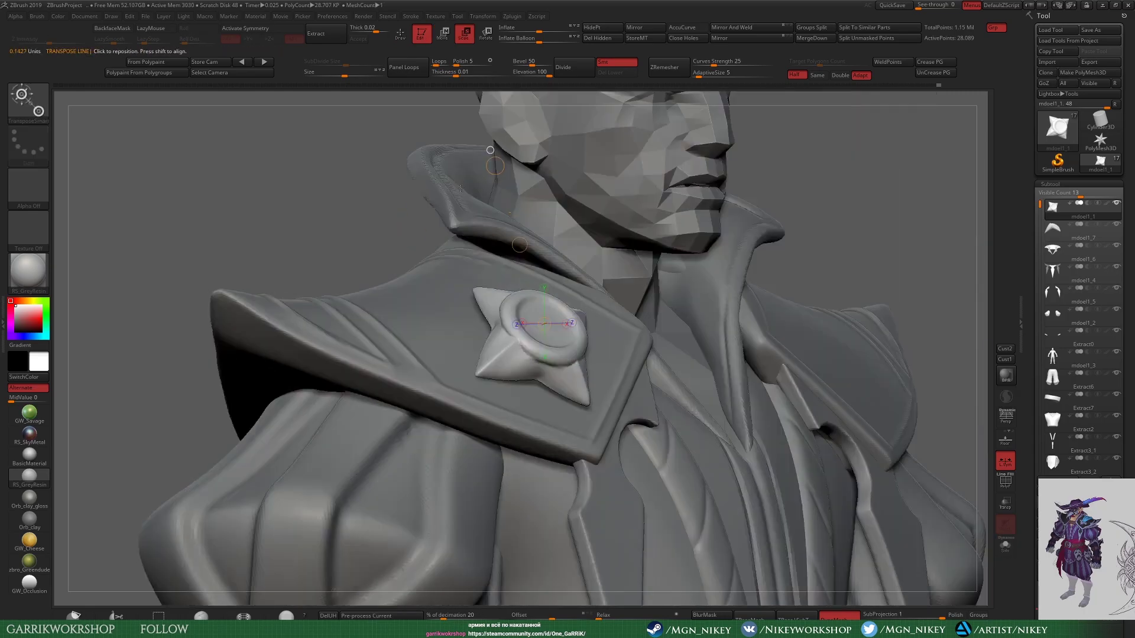
key(w)
key(q)
right_drag(564, 396, 424, 406)
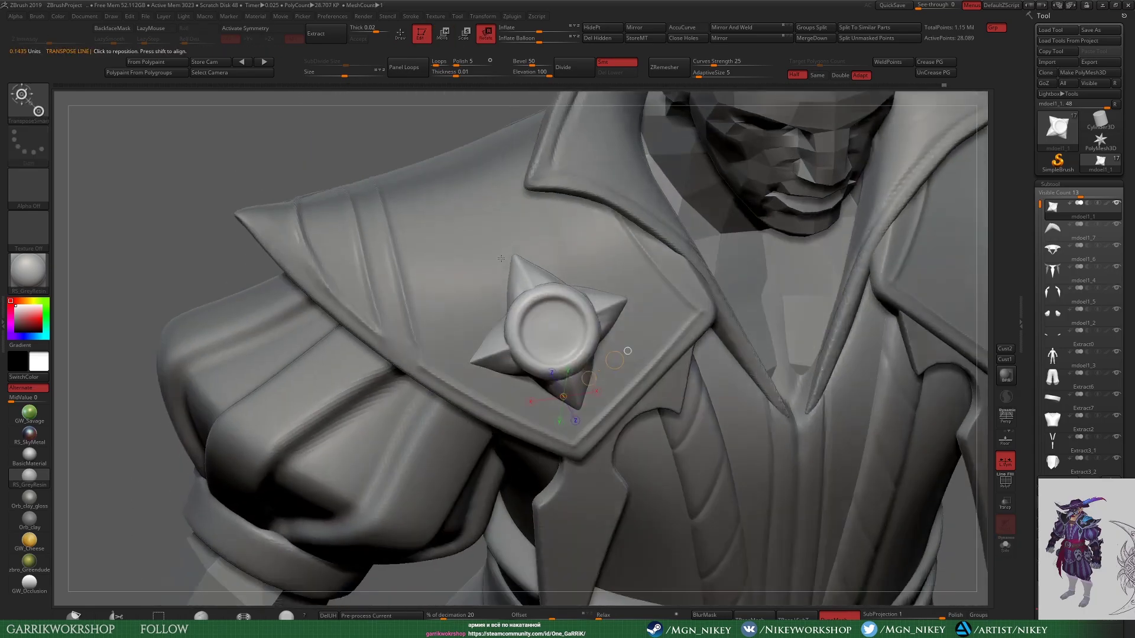
key(f)
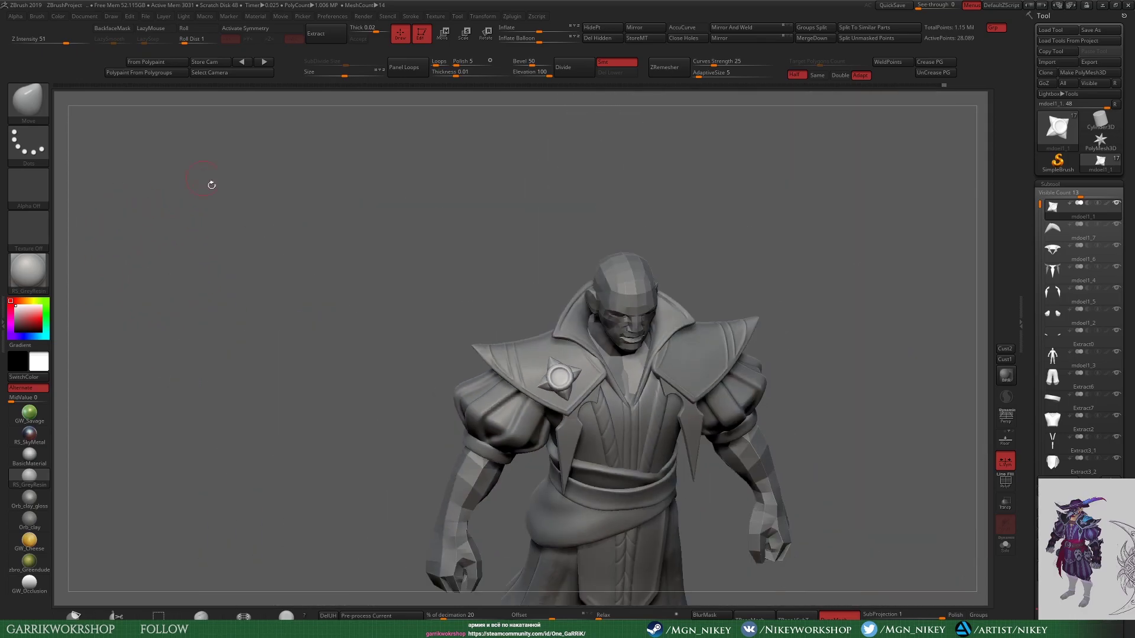
mouse_move(210, 182)
alt+right_down()
mouse_move(456, 184)
mouse_move(858, 242)
mouse_move(613, 260)
alt+right_up()
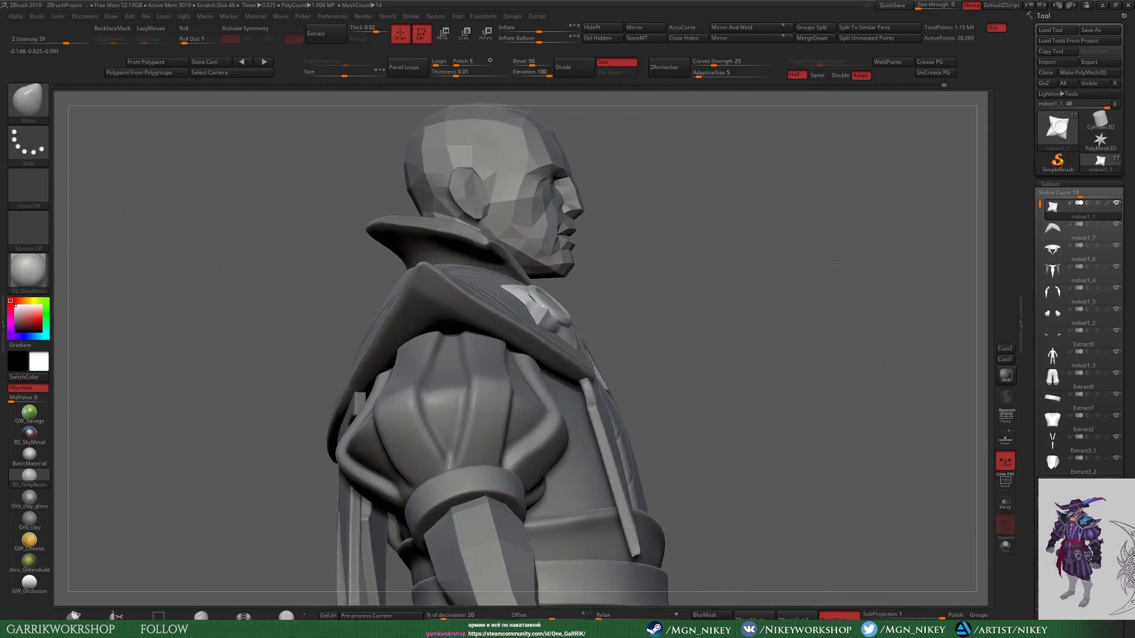
key(r)
key(q)
Step: Select the mdoel1_7 shoulder piece and orbit from a low front view to the back
alt+click(563, 359)
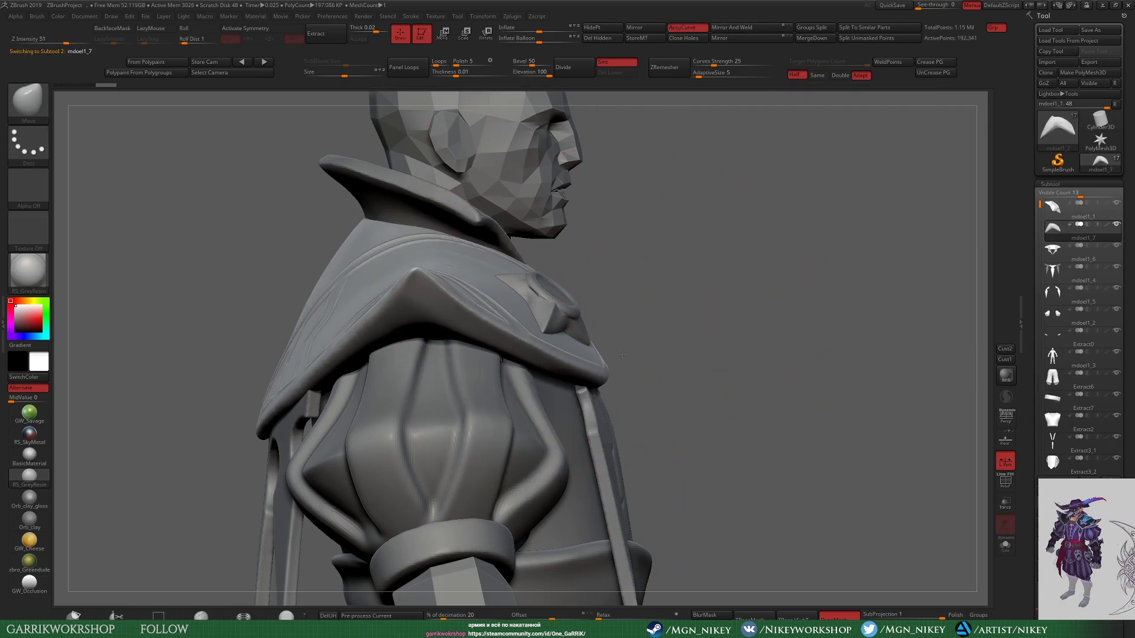
right_drag(621, 353, 582, 352)
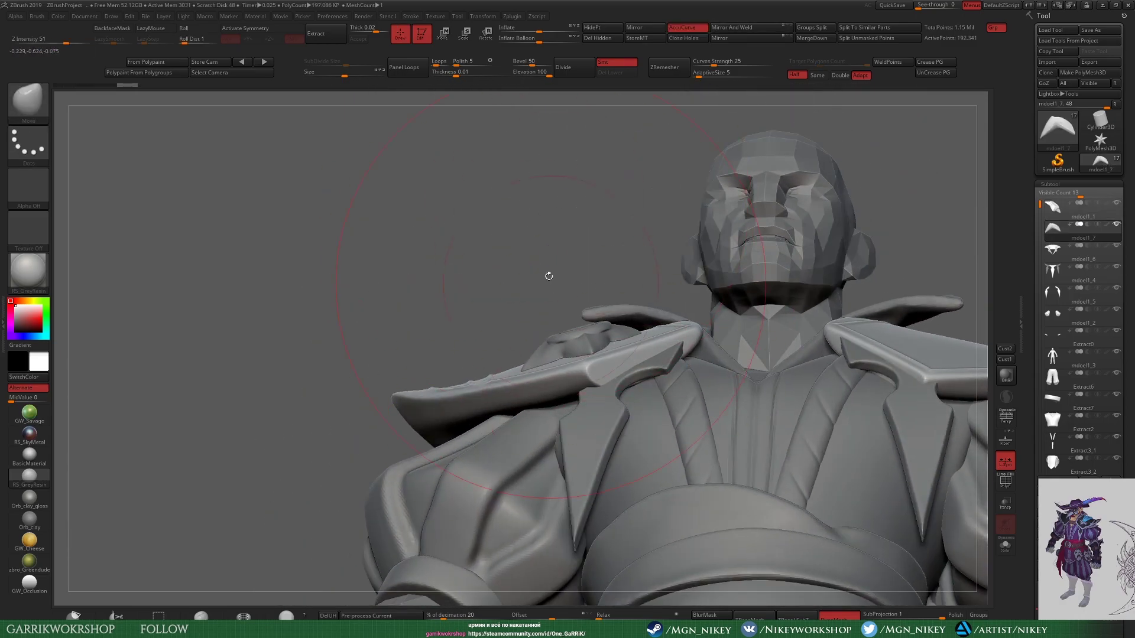
right_drag(549, 276, 748, 307)
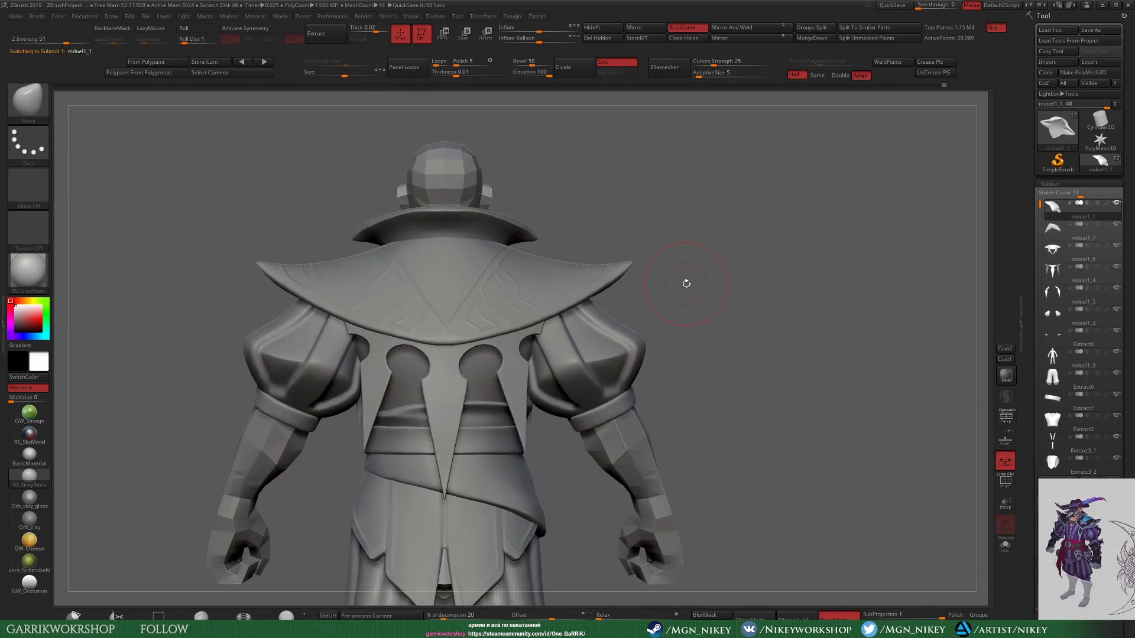
alt+right_drag(771, 335, 684, 365)
Step: Insert a sphere on the shoulder boss and slide it out into a spike
right_drag(754, 356, 568, 319)
key(b)
key(i)
key(s)
key(b)
key(s)
key(l)
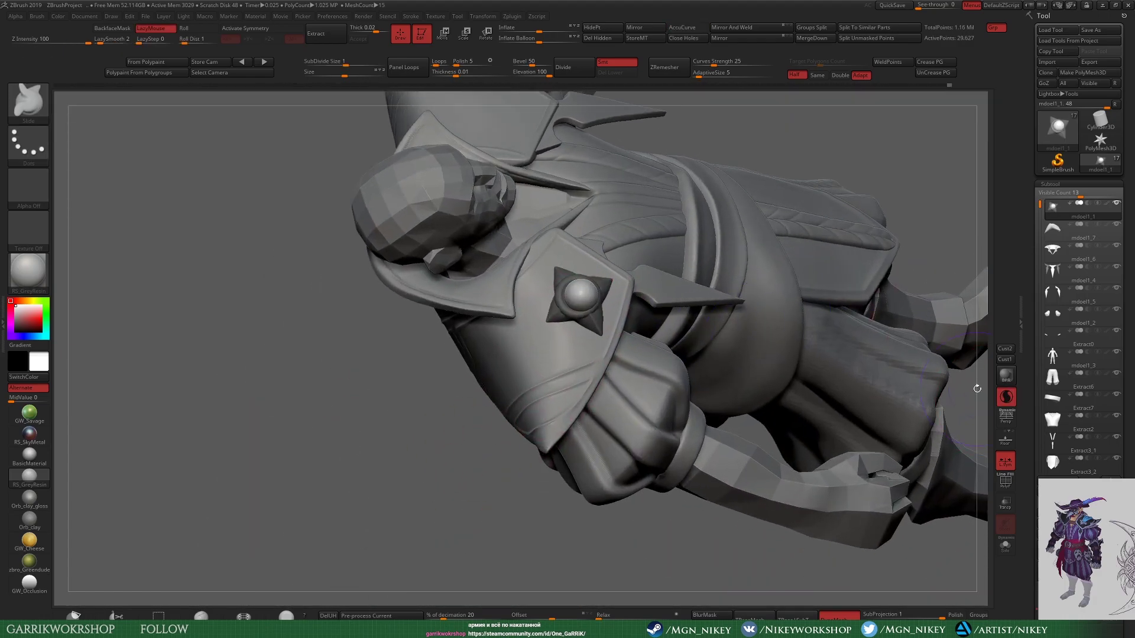
drag(576, 296, 516, 359)
Step: Turn off lagging stroke smoothing in the stroke settings and undo the spike
click(411, 18)
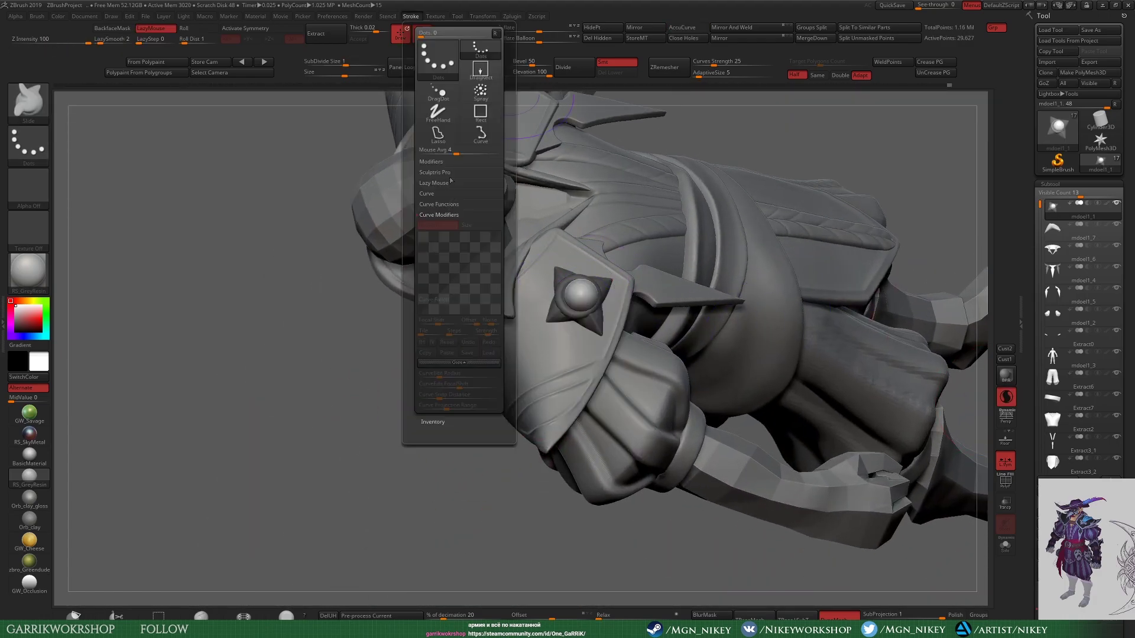
click(451, 183)
right_drag(591, 307, 616, 330)
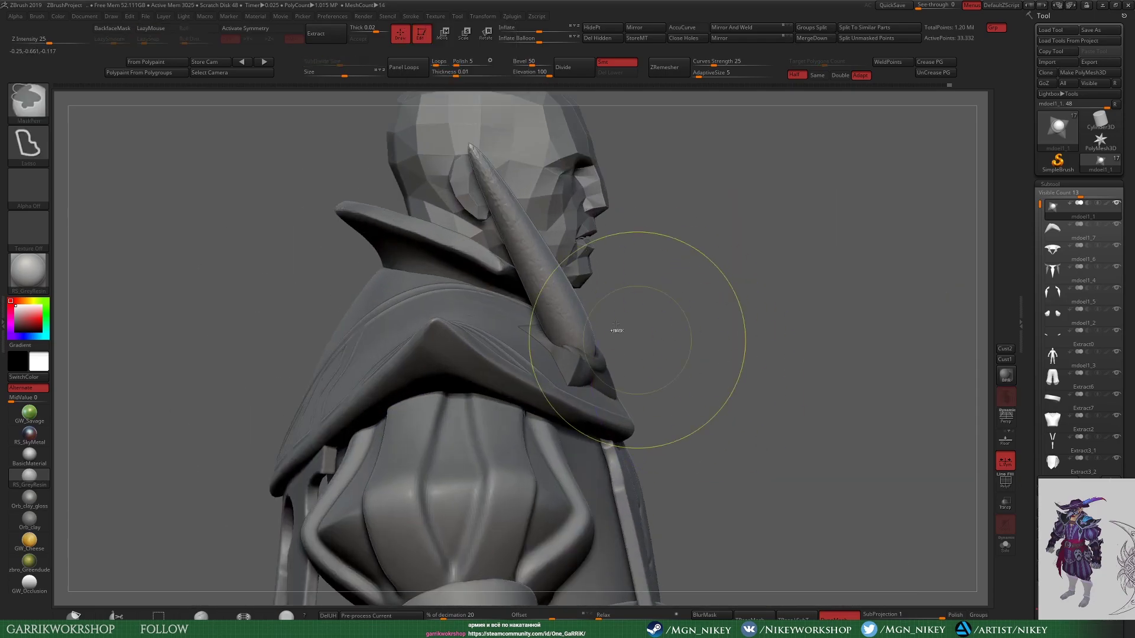
key(ctrl+z)
key(ctrl+z)
key(ctrl+z)
mouse_move(279, 337)
right_down()
mouse_move(584, 266)
mouse_move(720, 414)
mouse_move(591, 266)
right_up()
Step: Pull the horn into a longer triangular spike with the Move brush
key(b)
key(m)
key(v)
key(space)
mouse_move(508, 254)
mouse_down()
mouse_move(532, 314)
mouse_move(488, 194)
mouse_up()
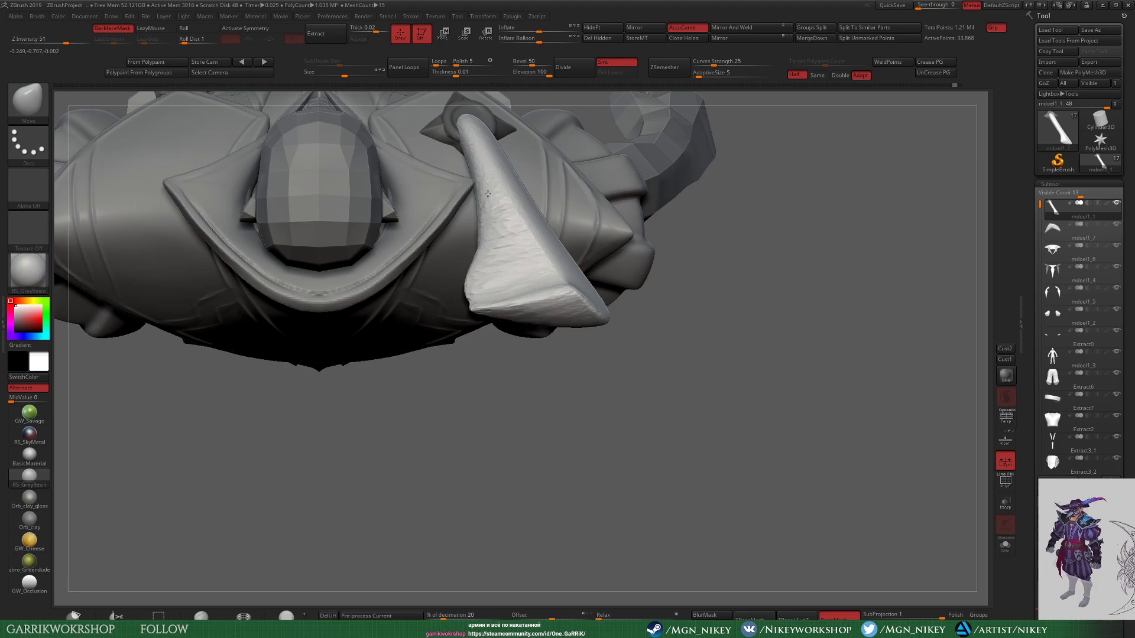
Step: From a side view, ClipCurve the shoulder roll's end flat and split it off
mouse_move(488, 194)
right_down()
mouse_move(679, 340)
mouse_move(706, 244)
right_up()
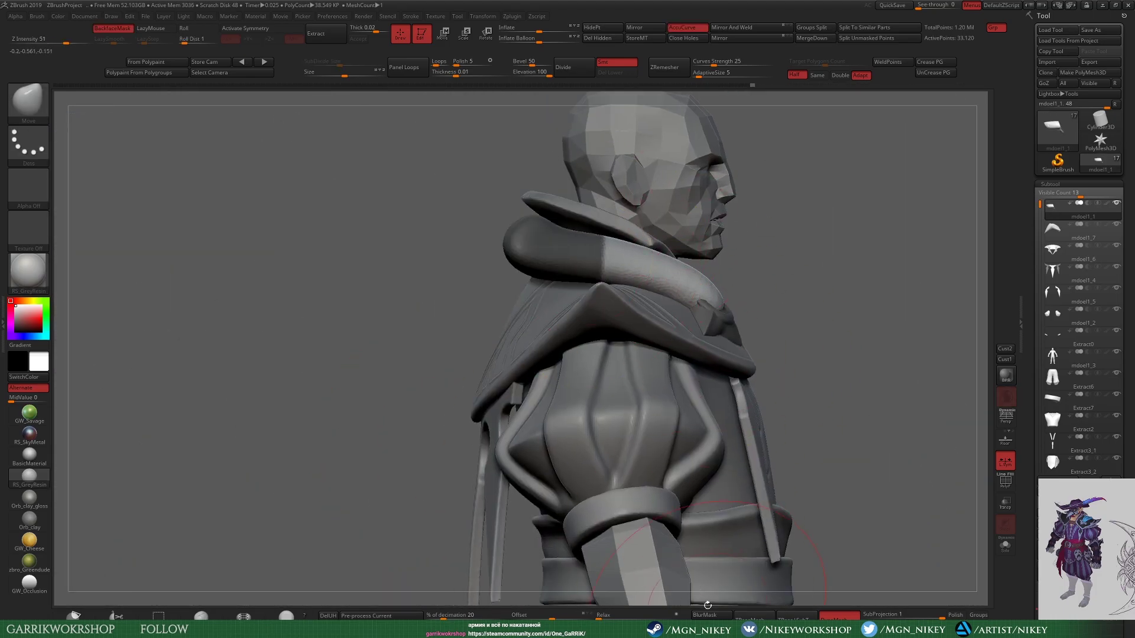
ctrl+shift+drag(860, 165, 736, 355)
click(878, 27)
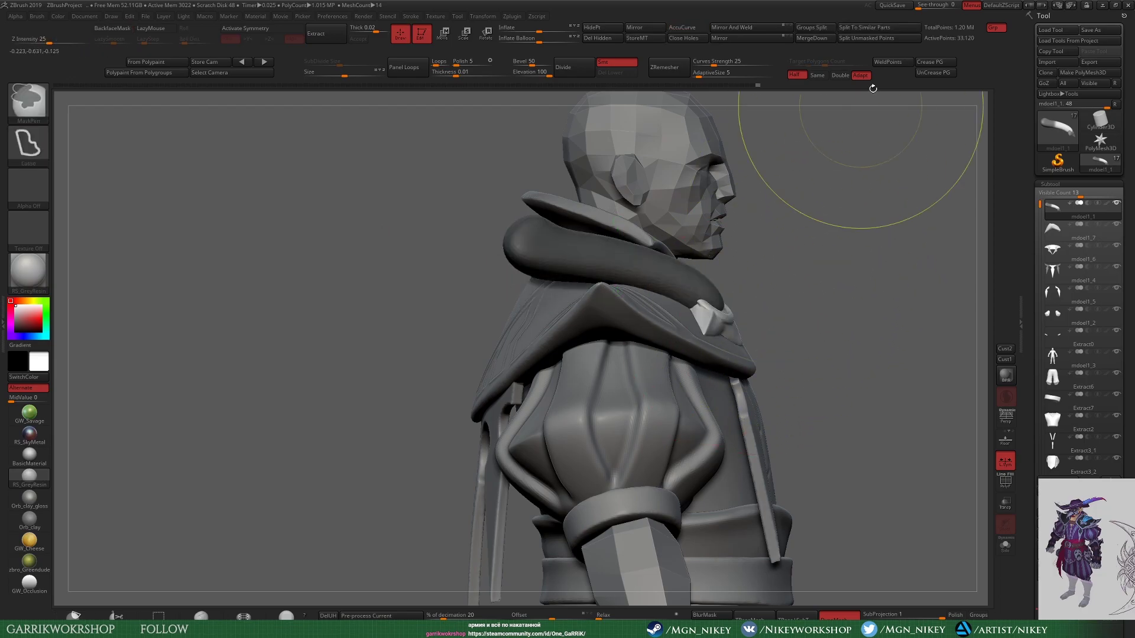
Step: Rotate the cut shoulder piece around its pivot so it hangs downward
key(r)
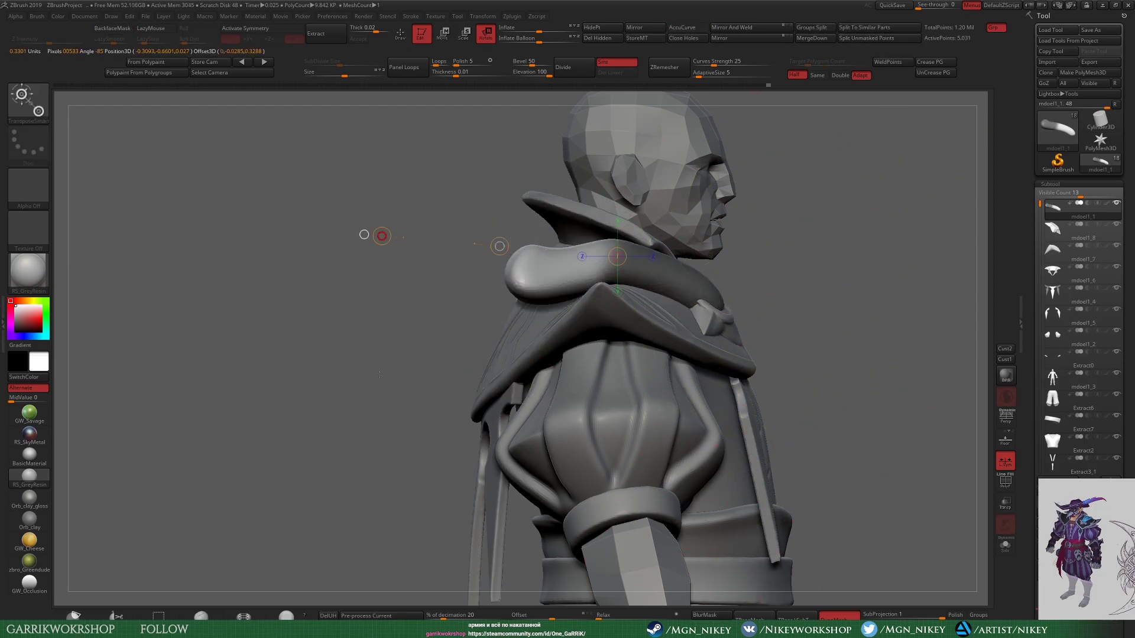
mouse_move(382, 236)
mouse_down()
mouse_move(383, 346)
mouse_move(237, 511)
mouse_up()
key(q)
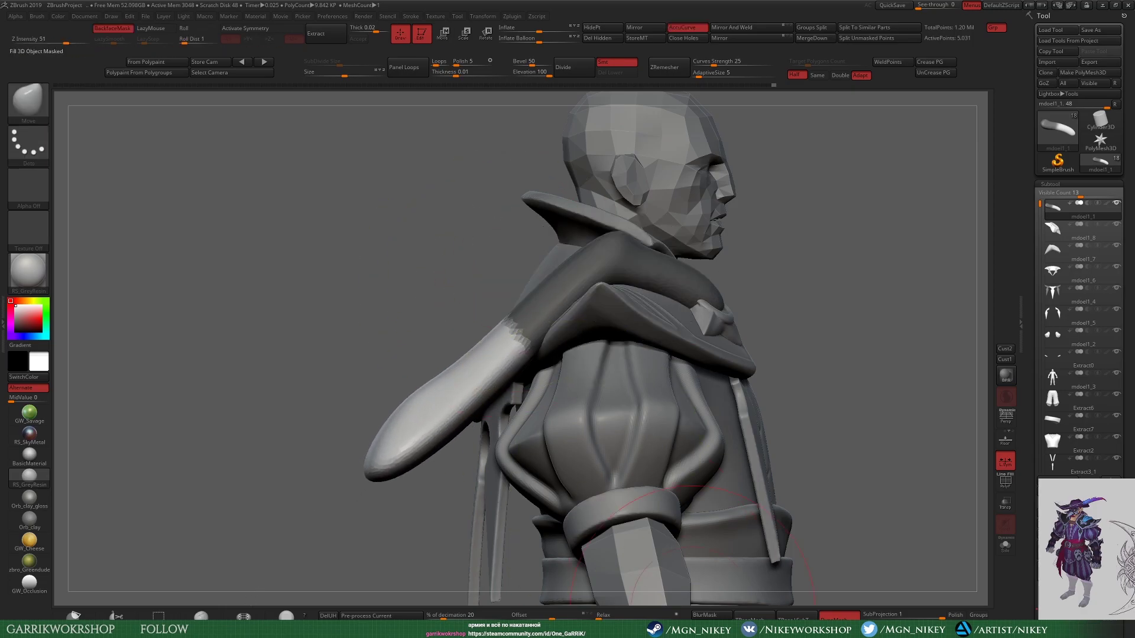
key(w)
drag(420, 339, 501, 267)
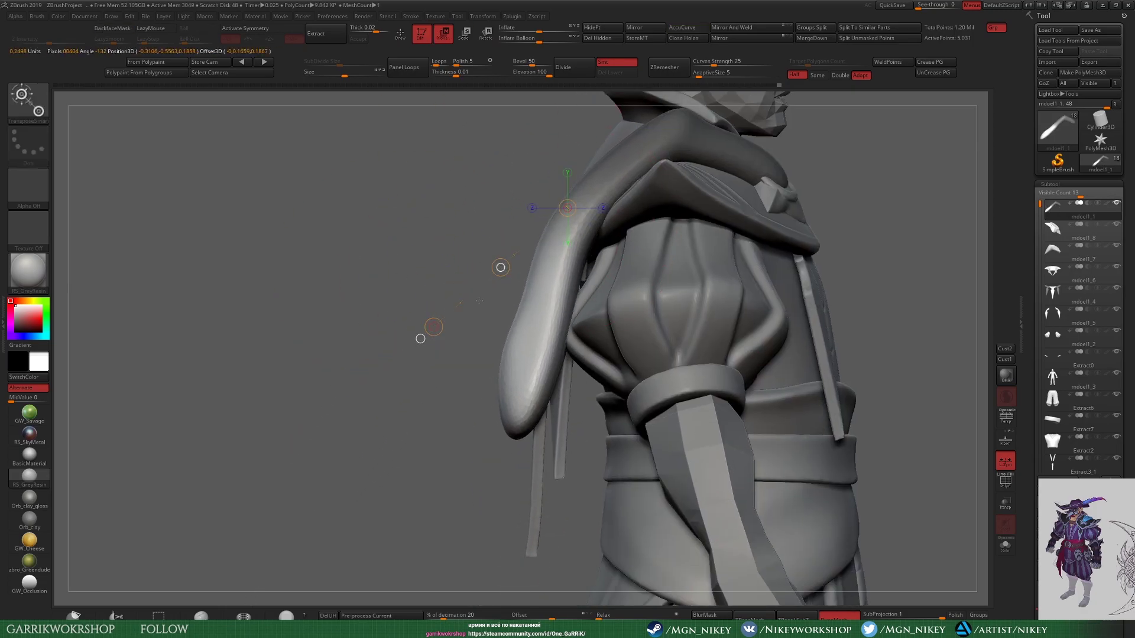
drag(413, 520, 296, 514)
mouse_move(496, 461)
mouse_down()
mouse_move(473, 489)
mouse_move(494, 456)
mouse_up()
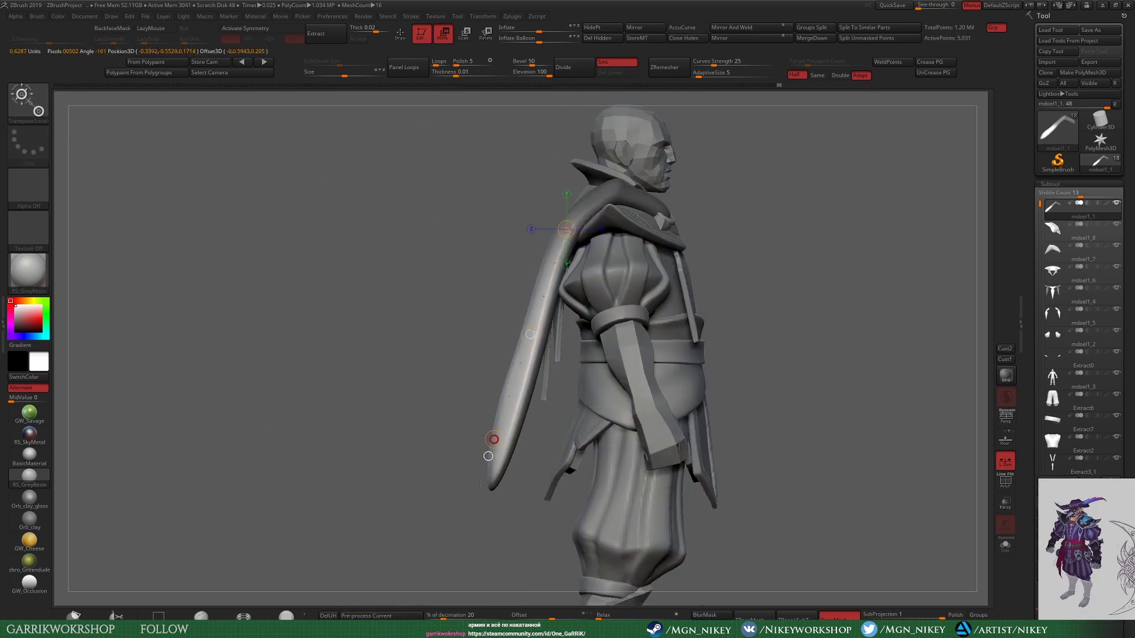
Step: Bulge the lower part of the drape outward with the Move brush
key(q)
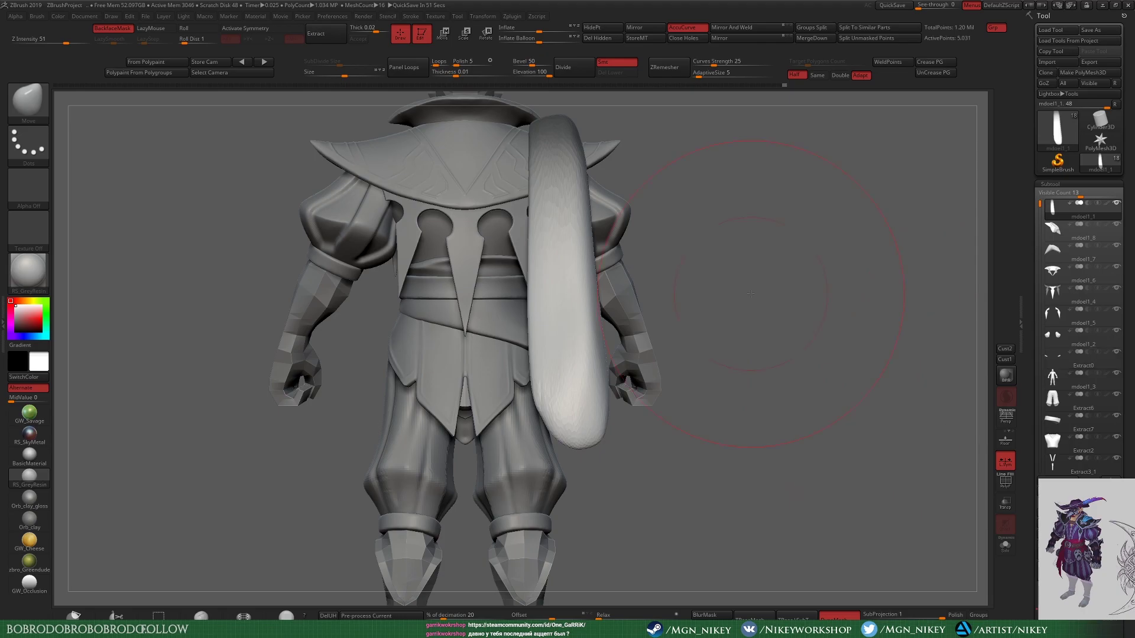
drag(548, 416, 511, 408)
key(space)
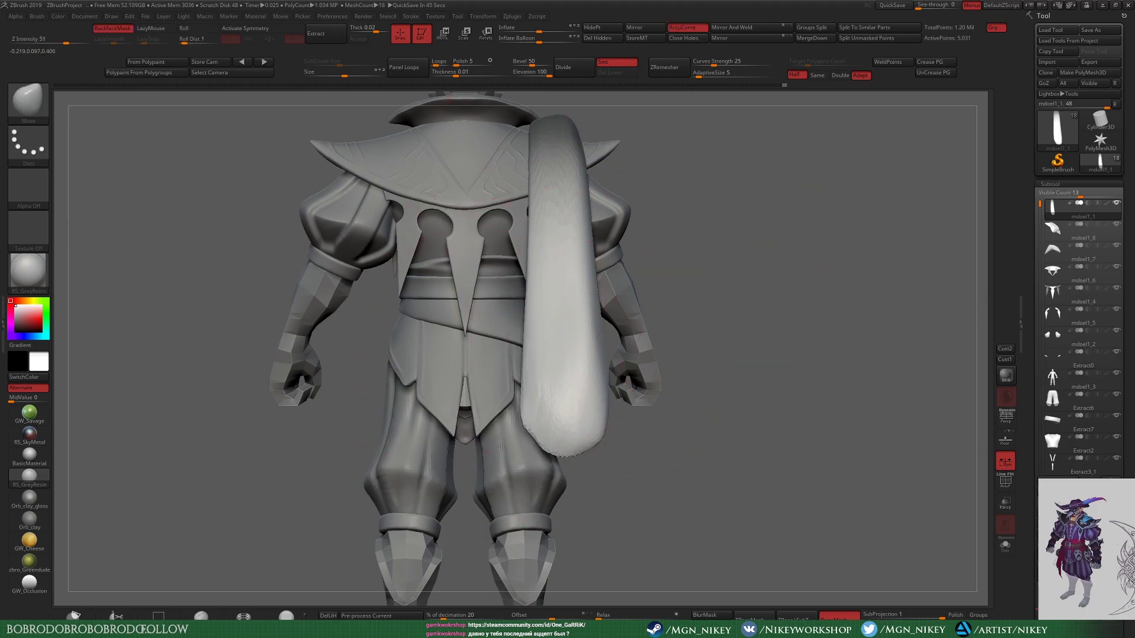
mouse_move(547, 191)
right_down()
mouse_move(646, 431)
mouse_move(661, 362)
right_up()
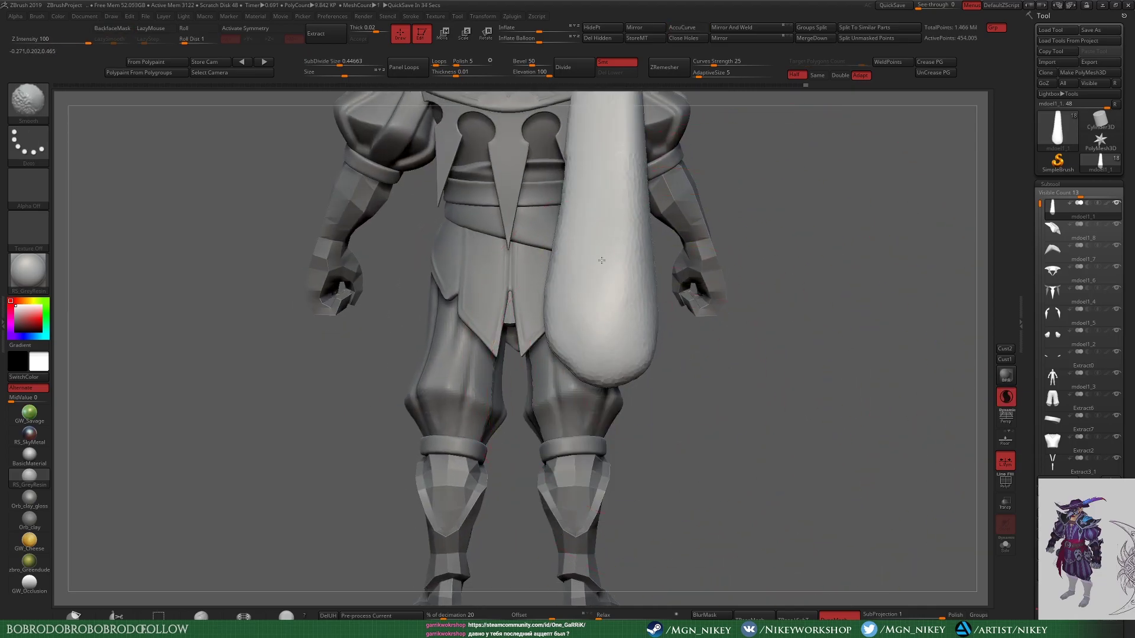
alt+right_drag(727, 272, 887, 614)
Step: Smooth the bottom of the drape and check it from below the back
key(space)
shift+drag(609, 360, 591, 426)
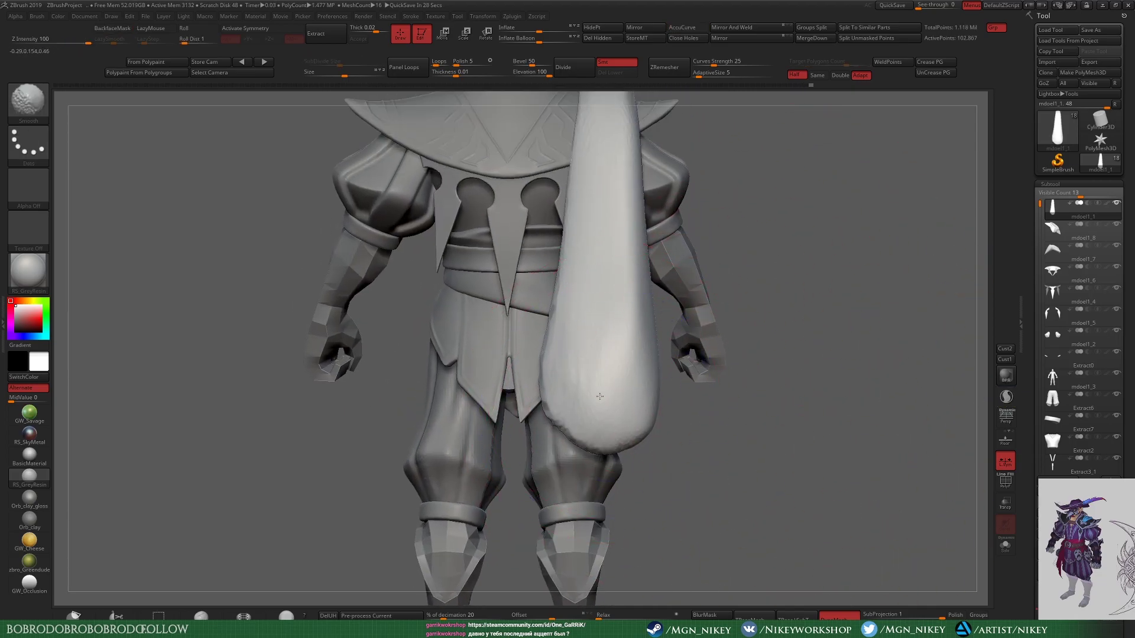
right_drag(621, 380, 769, 384)
mouse_move(620, 296)
right_down()
mouse_move(738, 266)
mouse_move(741, 294)
mouse_move(632, 213)
right_up()
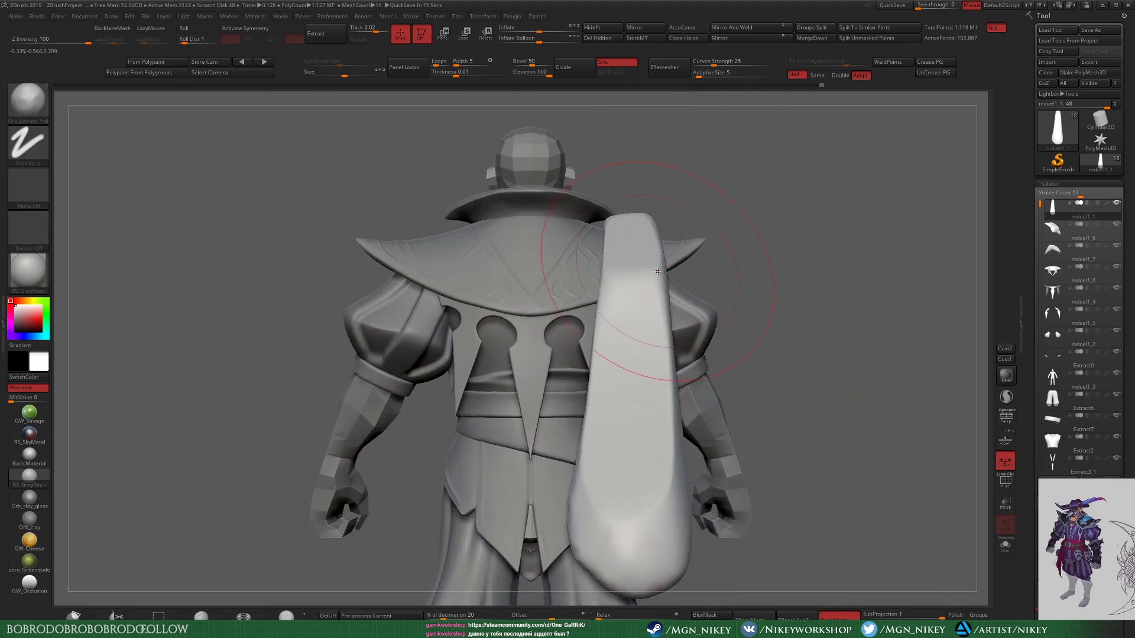
right_drag(638, 397, 829, 176)
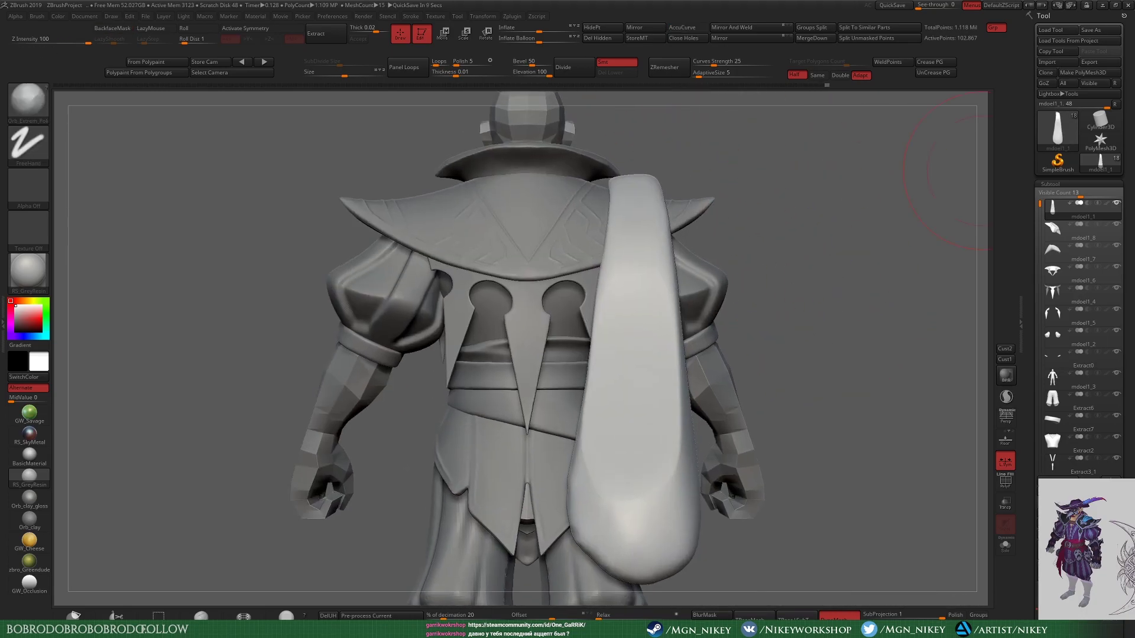
key(ctrl+shift+u)
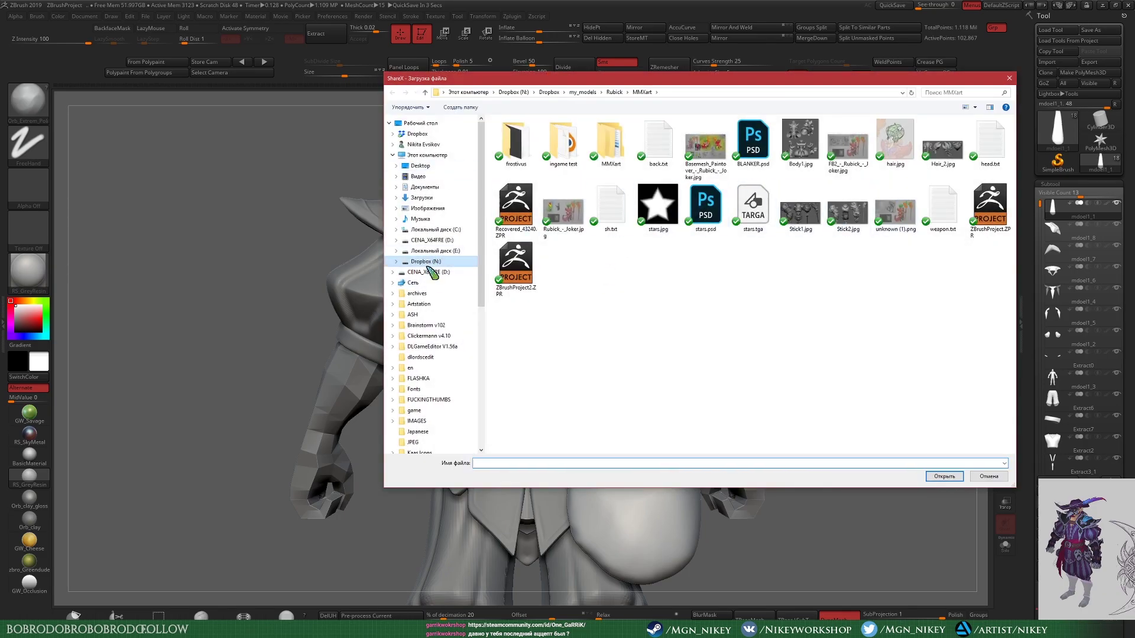
Step: Dismiss the ShareX dialog and frame the drape and leg from the back and side
click(427, 263)
click(524, 227)
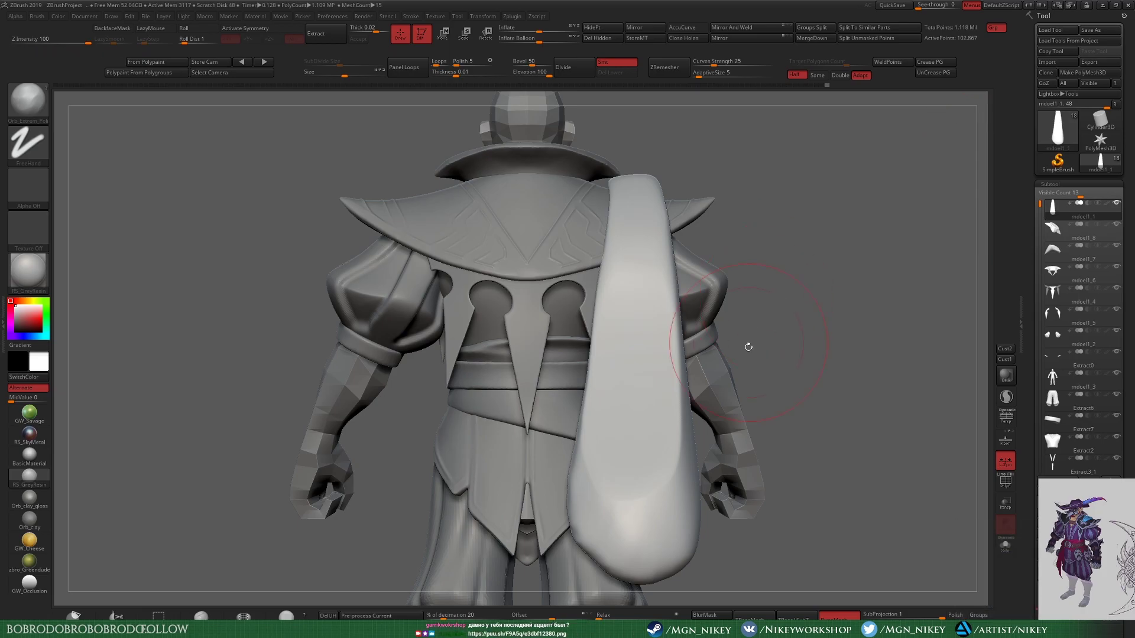
mouse_move(748, 347)
mouse_down()
mouse_move(709, 248)
mouse_move(691, 236)
mouse_up()
key(m)
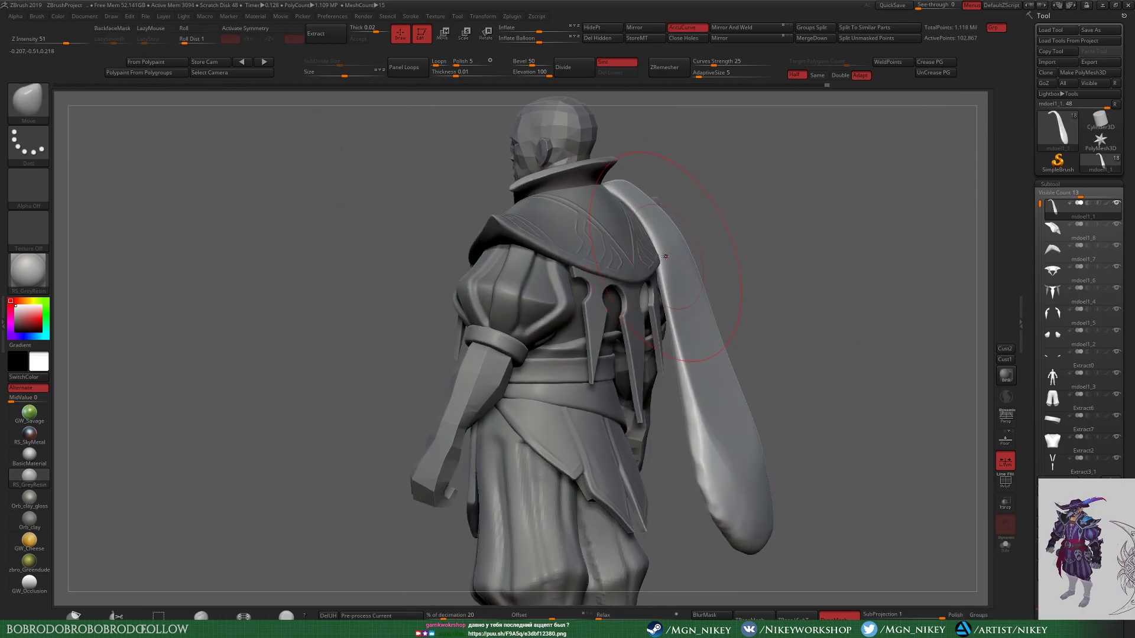
mouse_move(768, 278)
shift+mouse_down()
mouse_move(836, 300)
mouse_move(694, 312)
shift+mouse_up()
key(f)
key(alt+Tab)
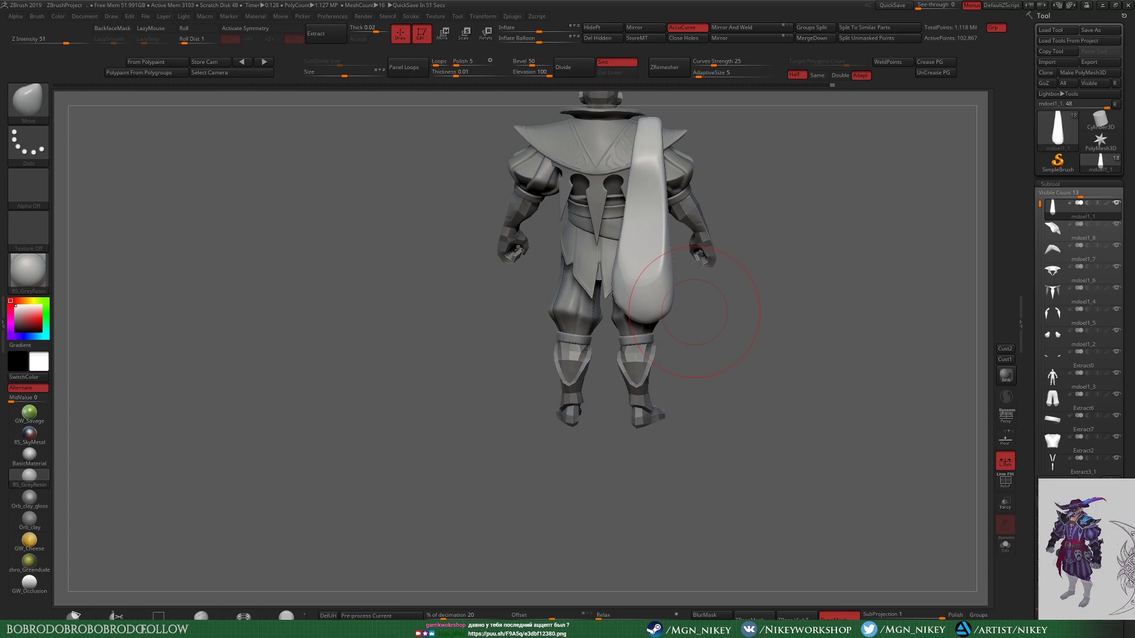
alt+drag(880, 498, 760, 481)
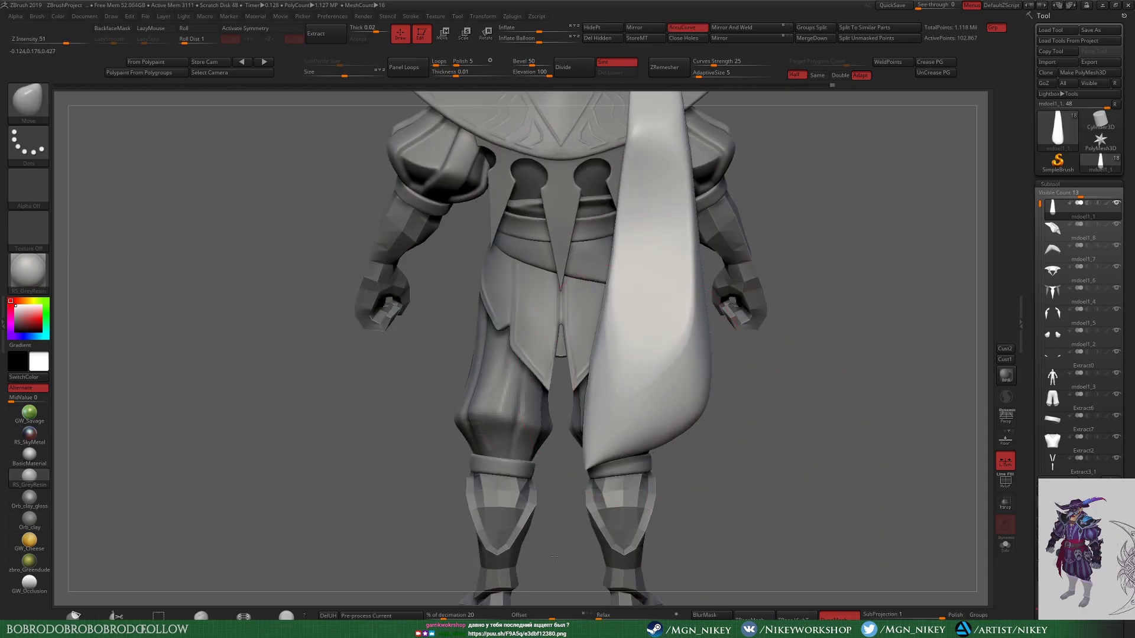
mouse_move(671, 304)
mouse_down()
mouse_move(776, 386)
mouse_move(739, 284)
mouse_move(615, 331)
mouse_move(580, 457)
mouse_move(734, 307)
mouse_up()
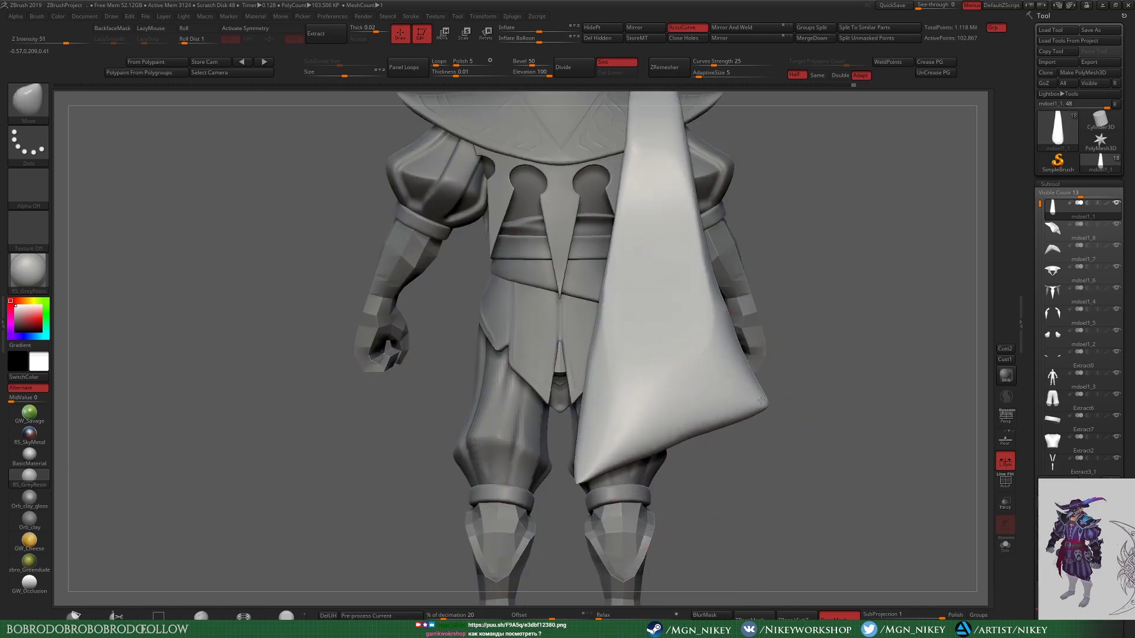
Step: Pull the drape's lower edge into a point and flatten its surface
drag(824, 309, 700, 258)
drag(658, 431, 659, 266)
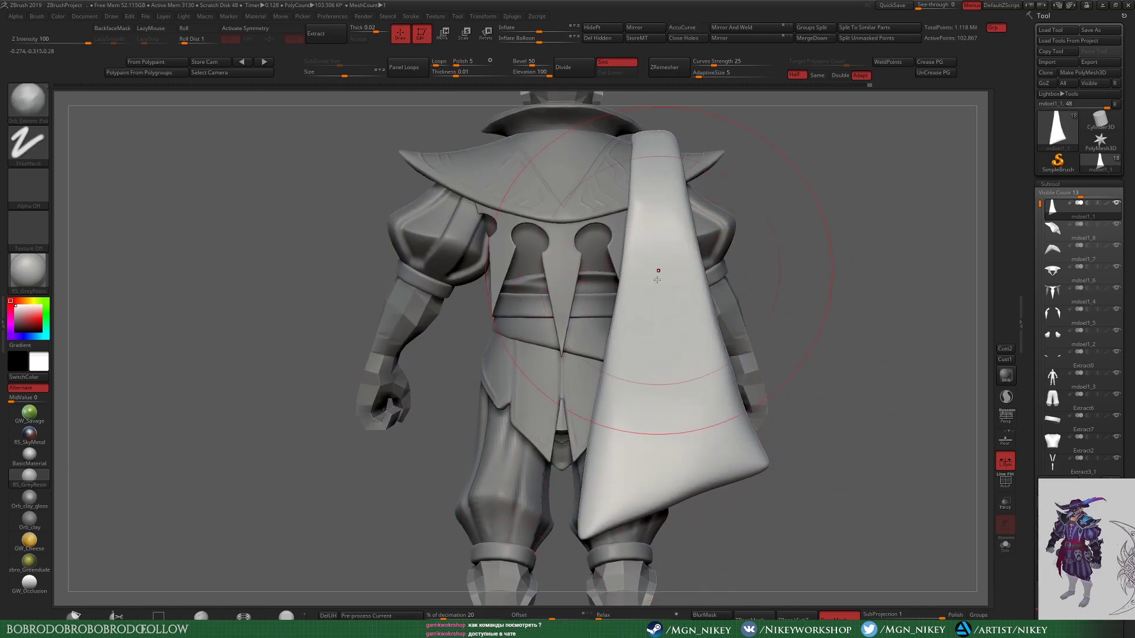
drag(857, 355, 884, 307)
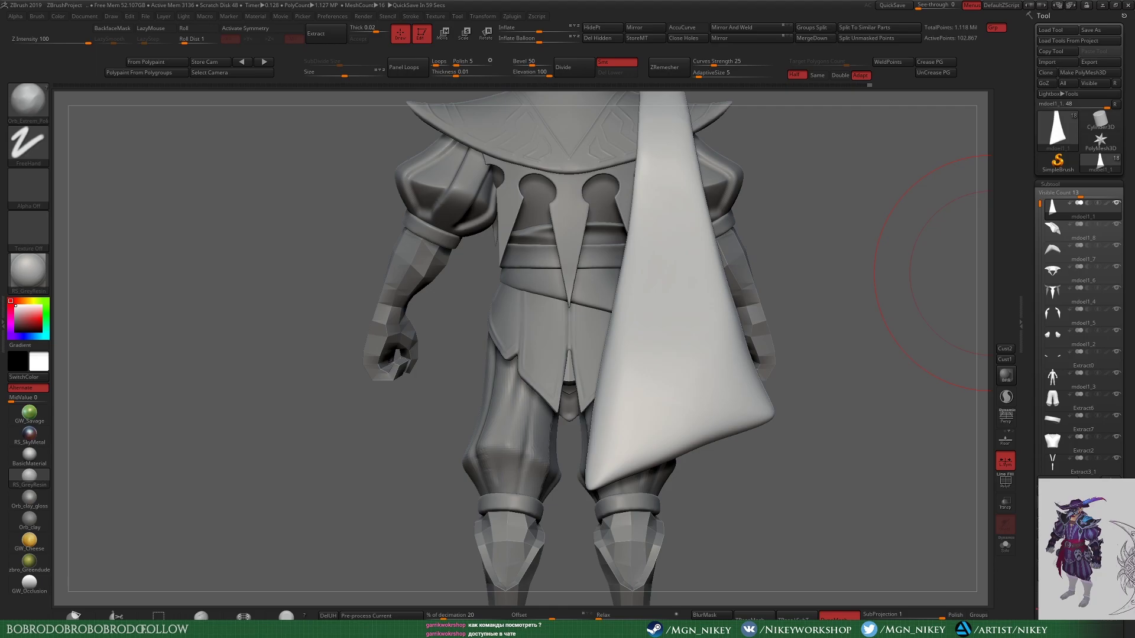
drag(674, 414, 688, 303)
drag(828, 307, 861, 304)
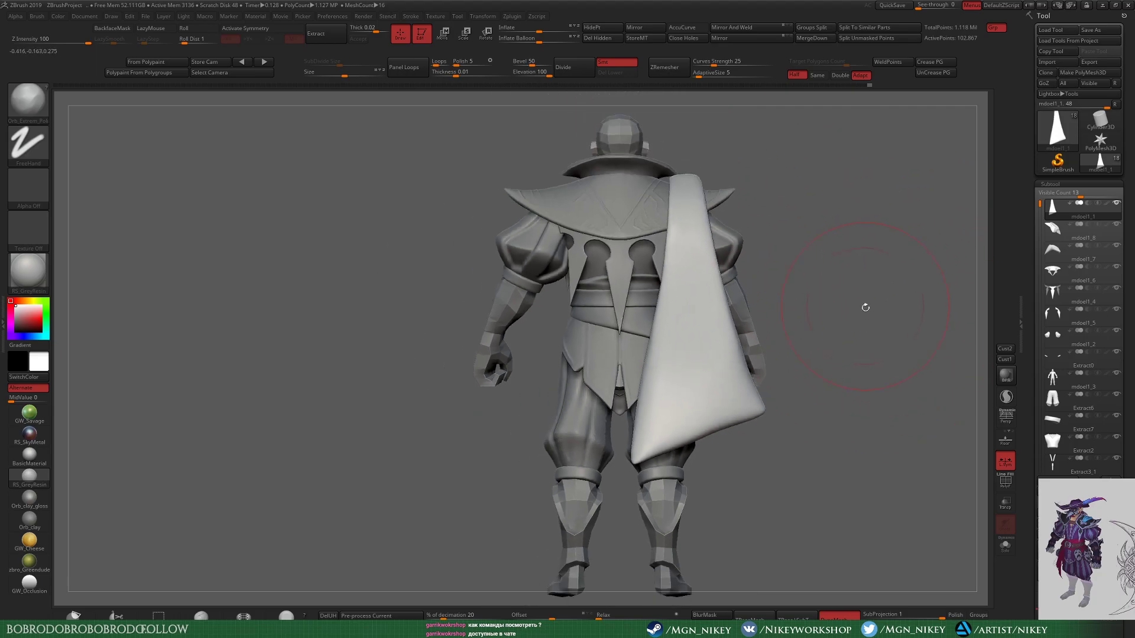
Step: Select the DamStandard brush and show the drape alone with Solo mode
key(b)
key(d)
key(s)
drag(615, 331, 626, 590)
click(1004, 545)
mouse_move(965, 516)
mouse_down()
mouse_move(841, 293)
mouse_move(831, 185)
mouse_move(508, 385)
mouse_up()
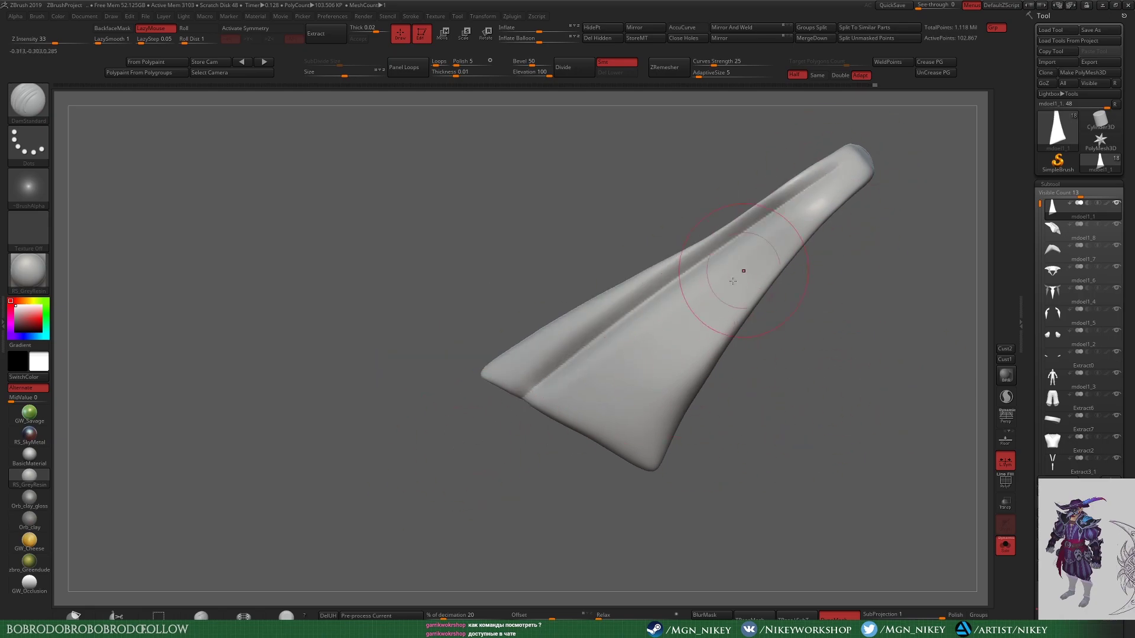
Step: Try flattening the carved groove with a polish brush, undo it, and return to DamStandard
key(b)
key(o)
key(p)
drag(703, 283, 526, 408)
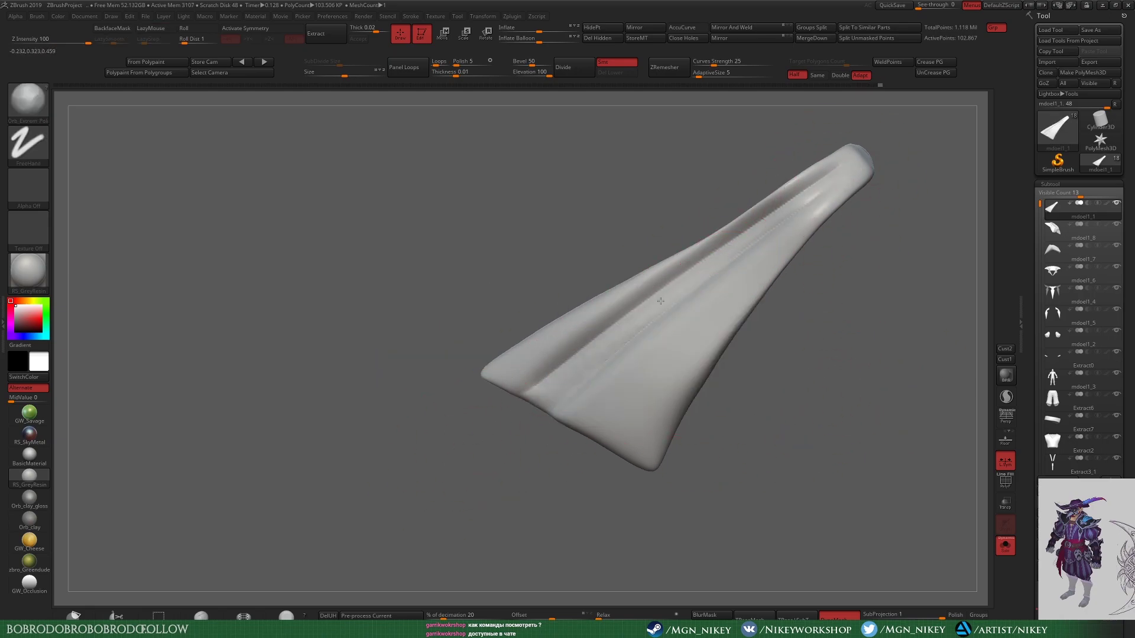
key(ctrl+z)
key(ctrl+z)
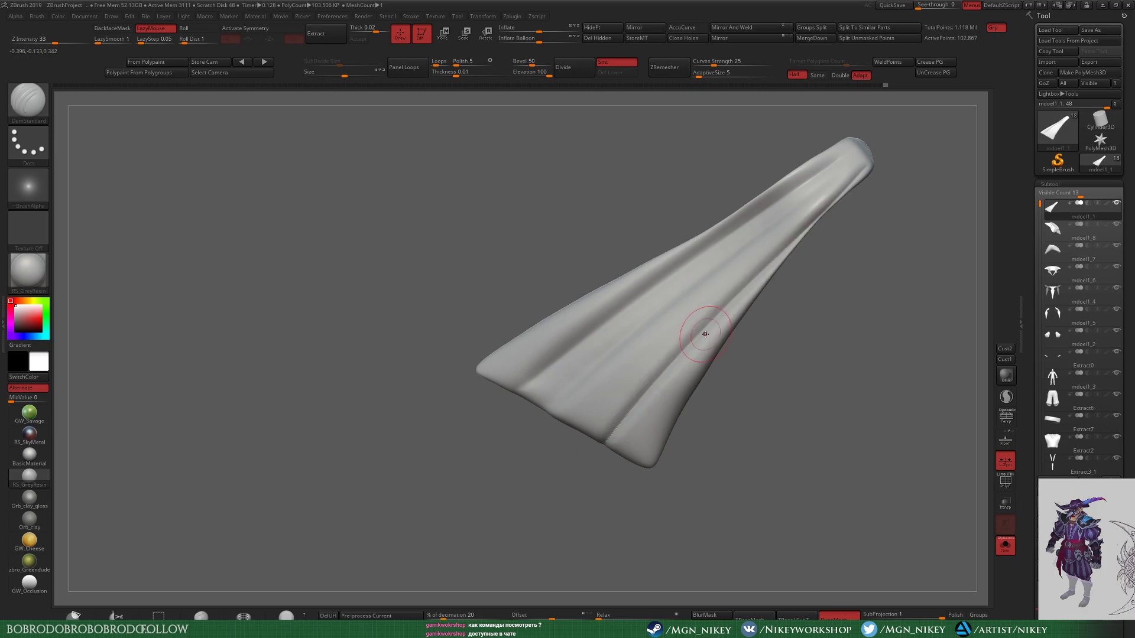
key(b)
key(d)
key(s)
mouse_move(827, 359)
mouse_down()
mouse_move(769, 502)
mouse_move(530, 349)
mouse_up()
Step: Switch to the Standard brush and turn the drape to view it whole
key(f)
key(b)
key(s)
key(t)
drag(758, 375, 758, 239)
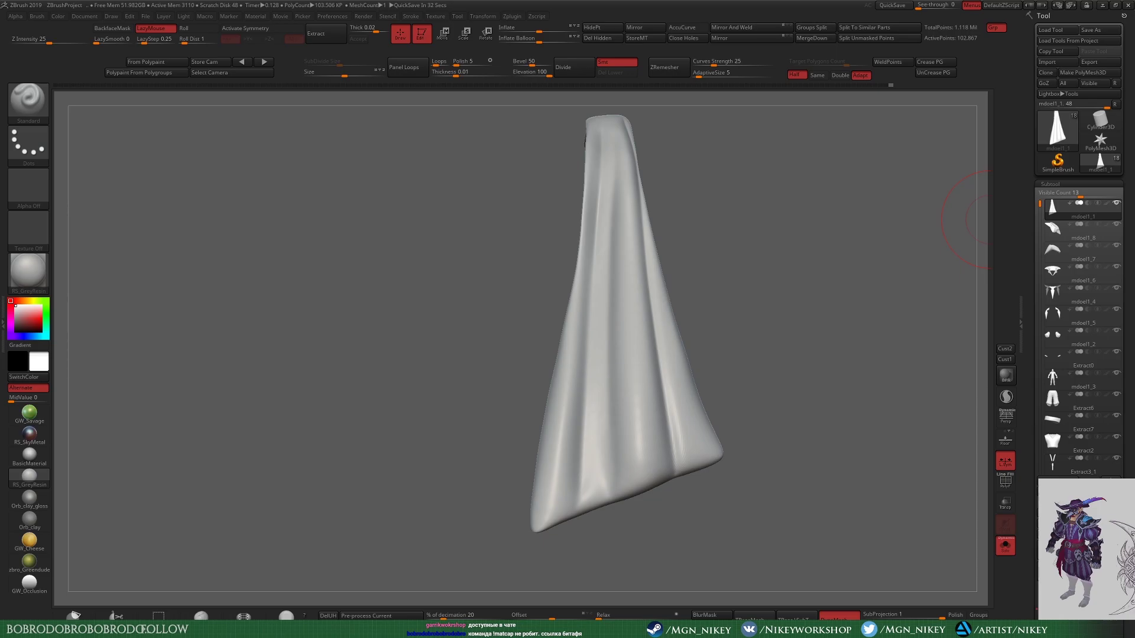
key(super)
key(super)
key(alt+Tab)
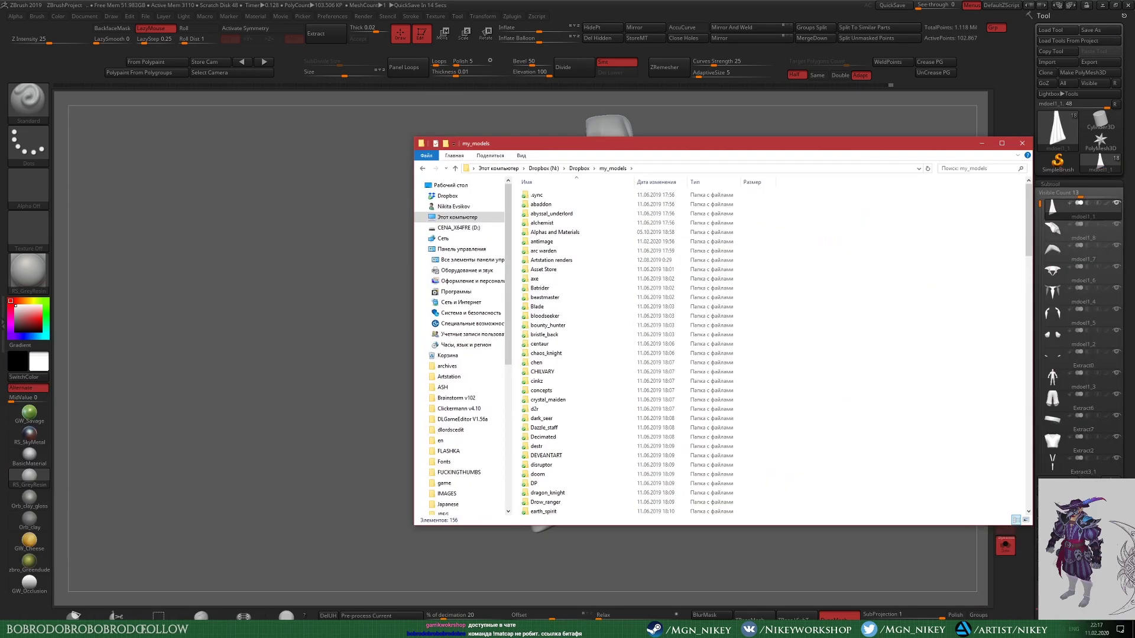
click(588, 260)
key(BackSpace)
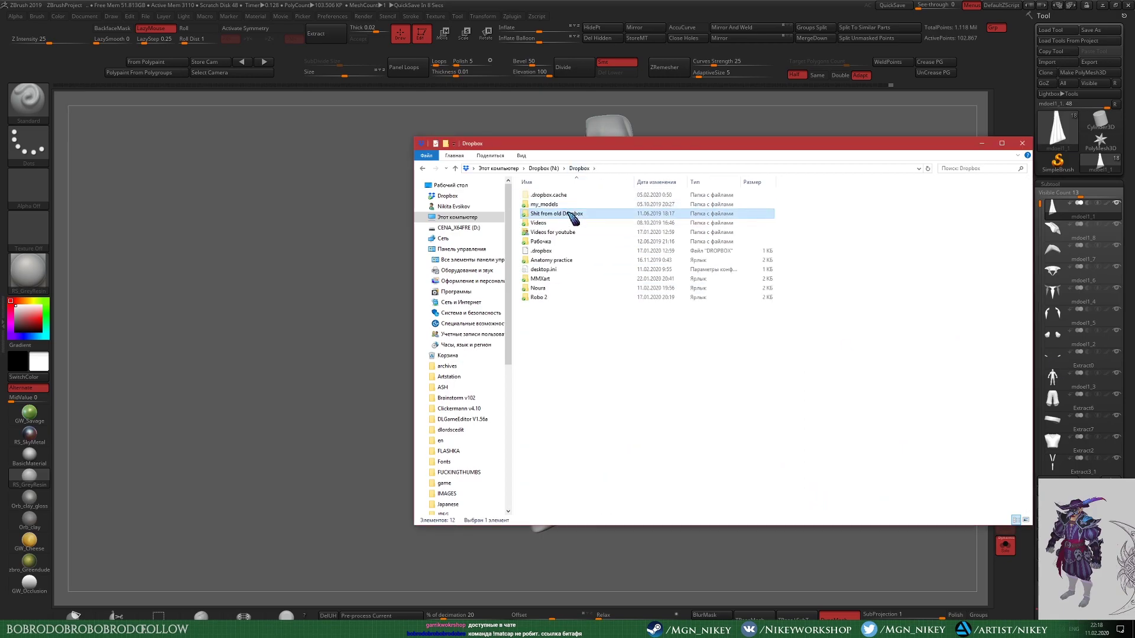
double_click(573, 220)
right_click(584, 389)
key(Escape)
key(alt+Tab)
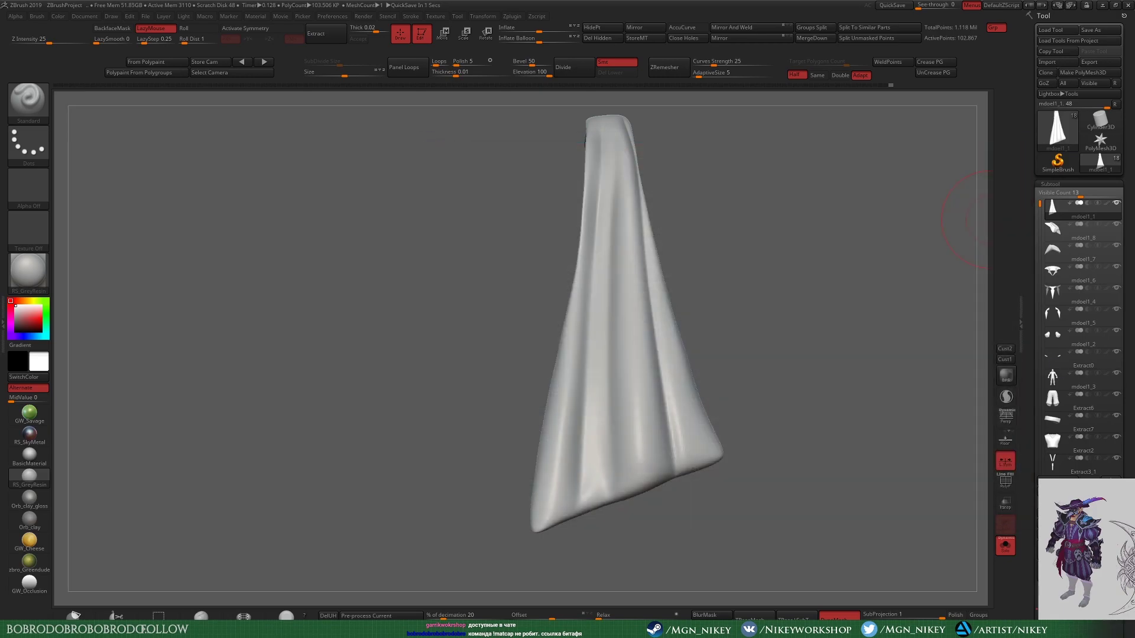
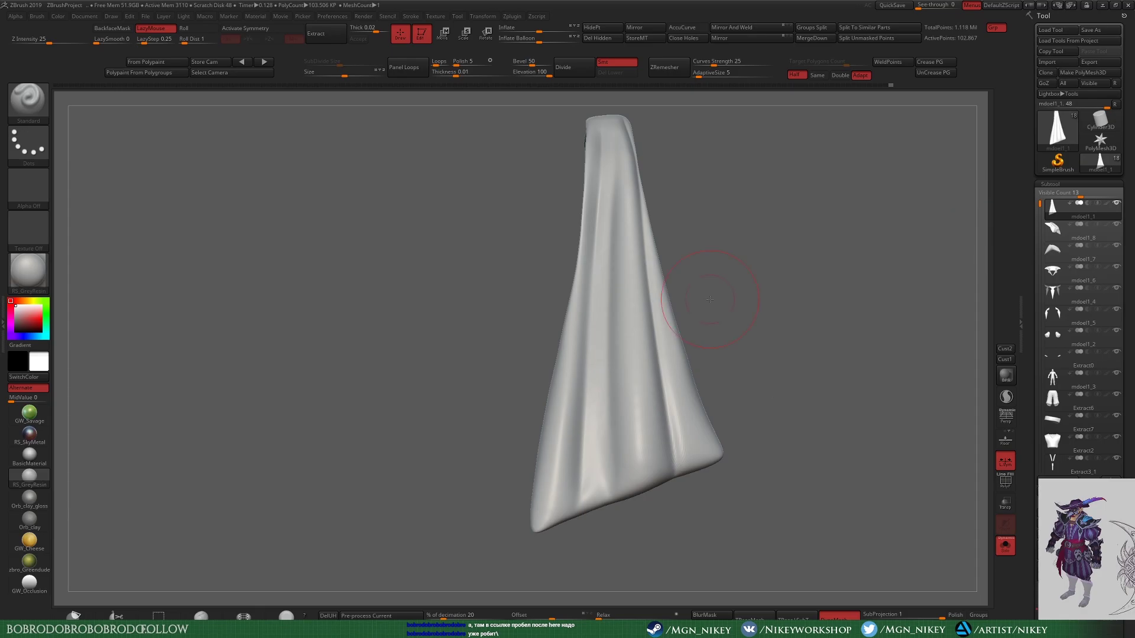
Step: Lasso-mask the left side of the long draped cloth
key(ctrl)
ctrl+drag(582, 118, 507, 520)
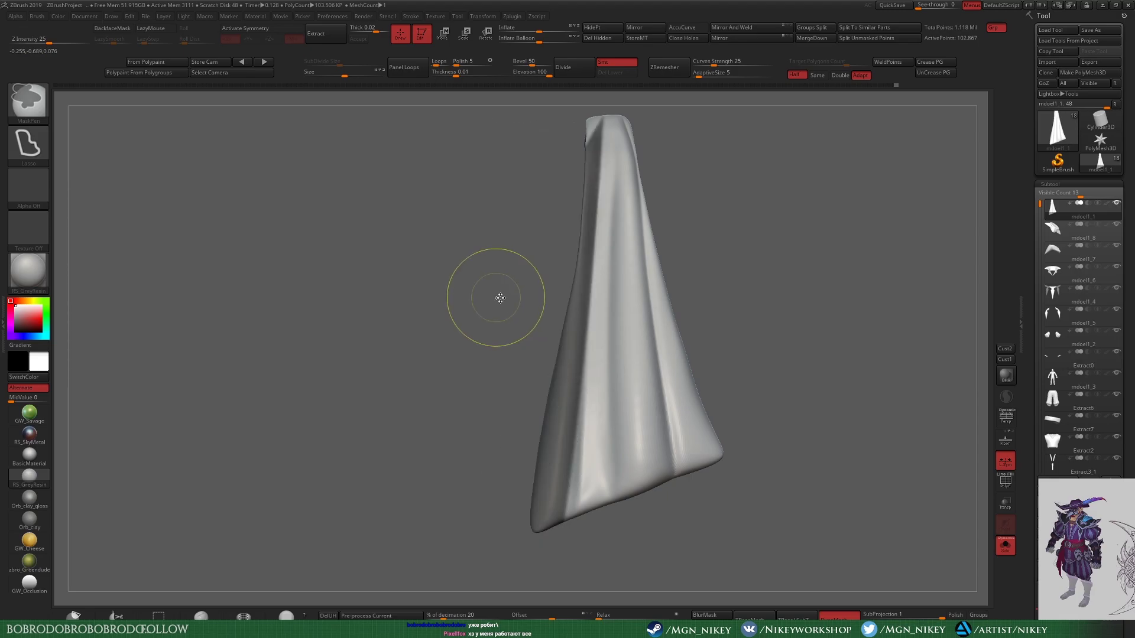
mouse_move(573, 184)
ctrl+mouse_down()
mouse_move(492, 584)
mouse_move(498, 456)
ctrl+mouse_up()
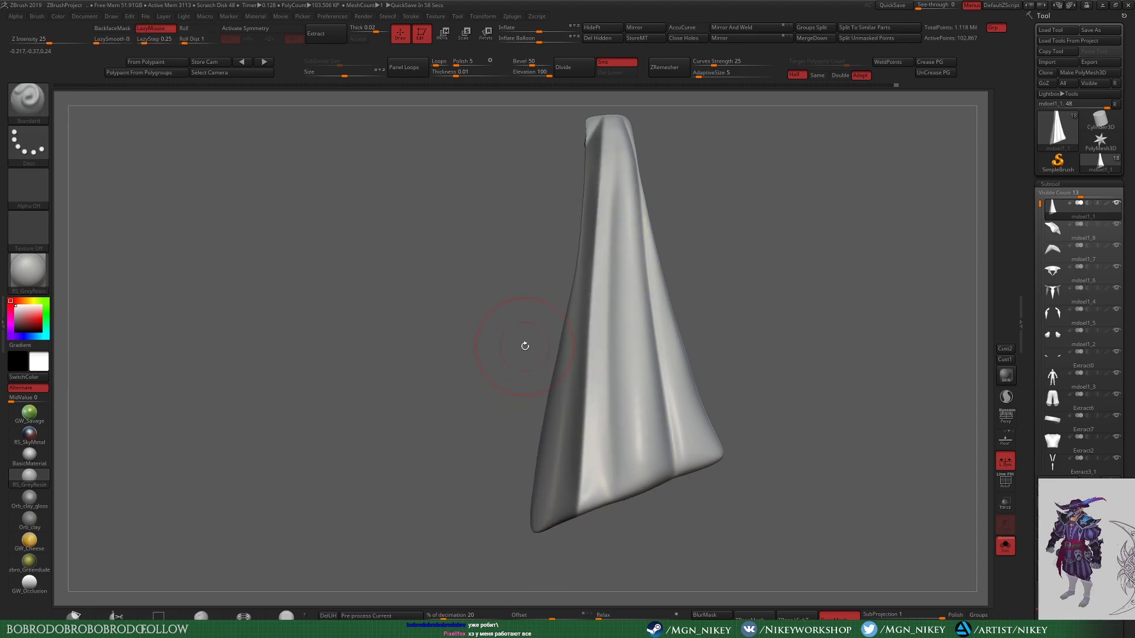
drag(525, 346, 606, 204)
Step: Reshape the cloth with Move, then smooth its folded left edge
key(b)
key(m)
key(v)
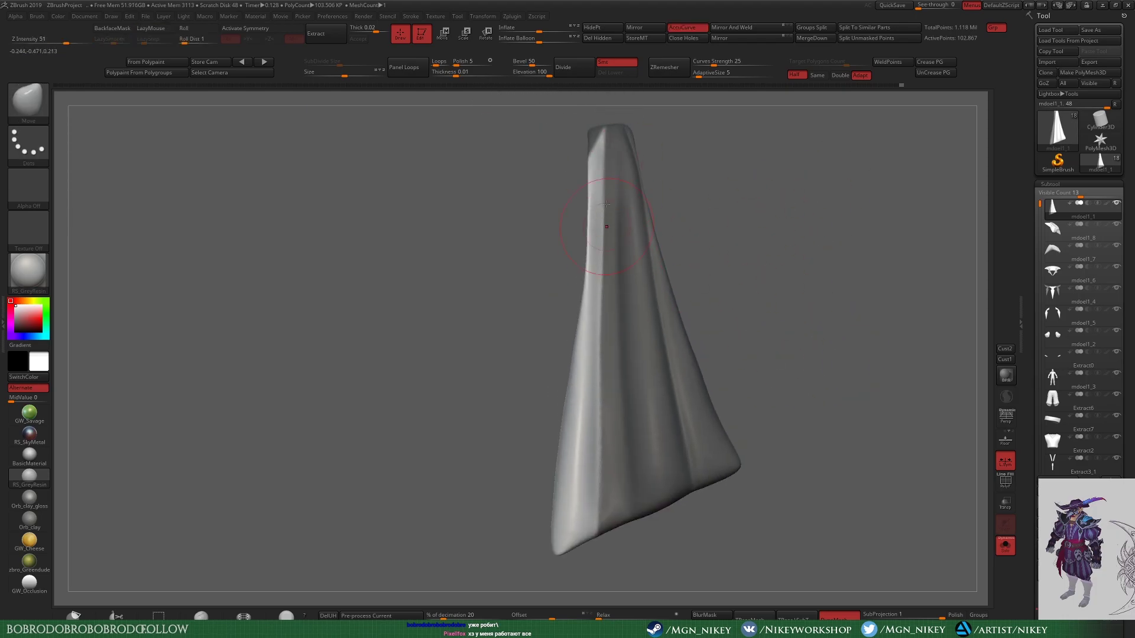
drag(590, 325, 732, 235)
key(b)
key(s)
key(t)
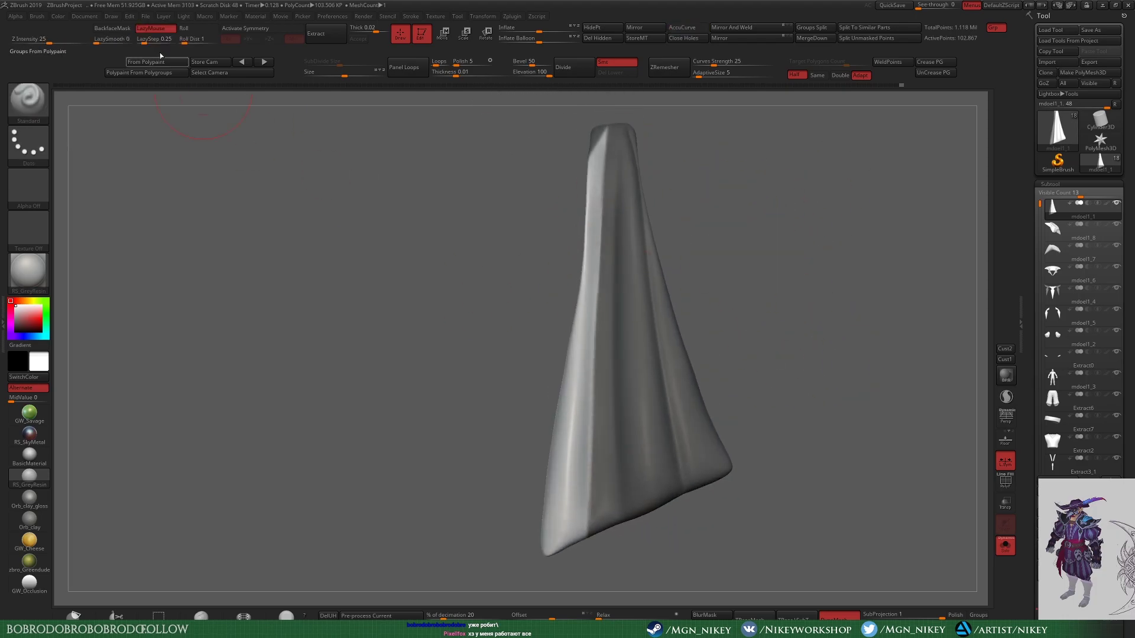
mouse_move(588, 266)
shift+mouse_down()
mouse_move(591, 169)
mouse_move(583, 336)
shift+mouse_up()
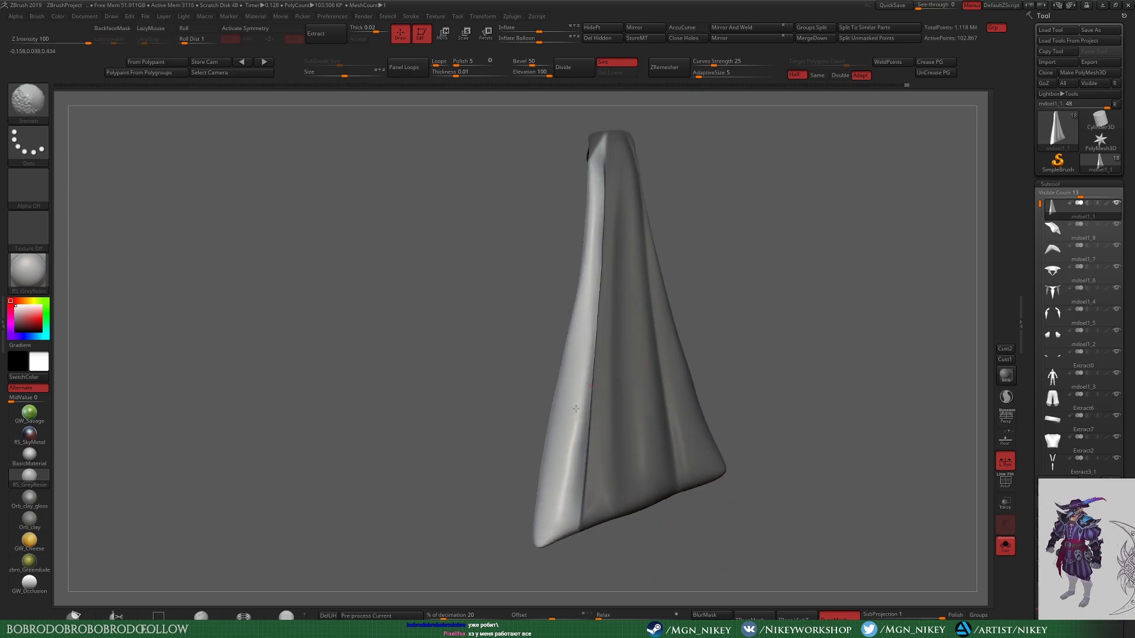
Step: Pull the cloth's lower end into a cleaner flare with the Move brush
mouse_move(575, 408)
mouse_down()
mouse_move(582, 152)
mouse_move(705, 380)
mouse_move(708, 438)
mouse_move(685, 201)
mouse_up()
key(b)
key(m)
key(v)
key(space)
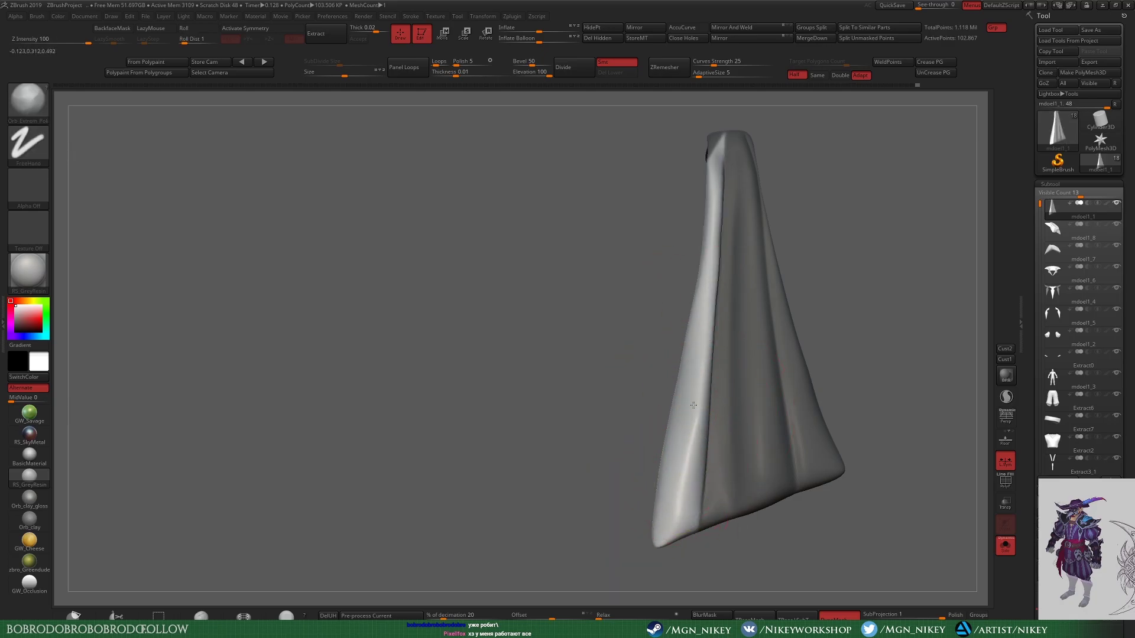
drag(694, 405, 687, 391)
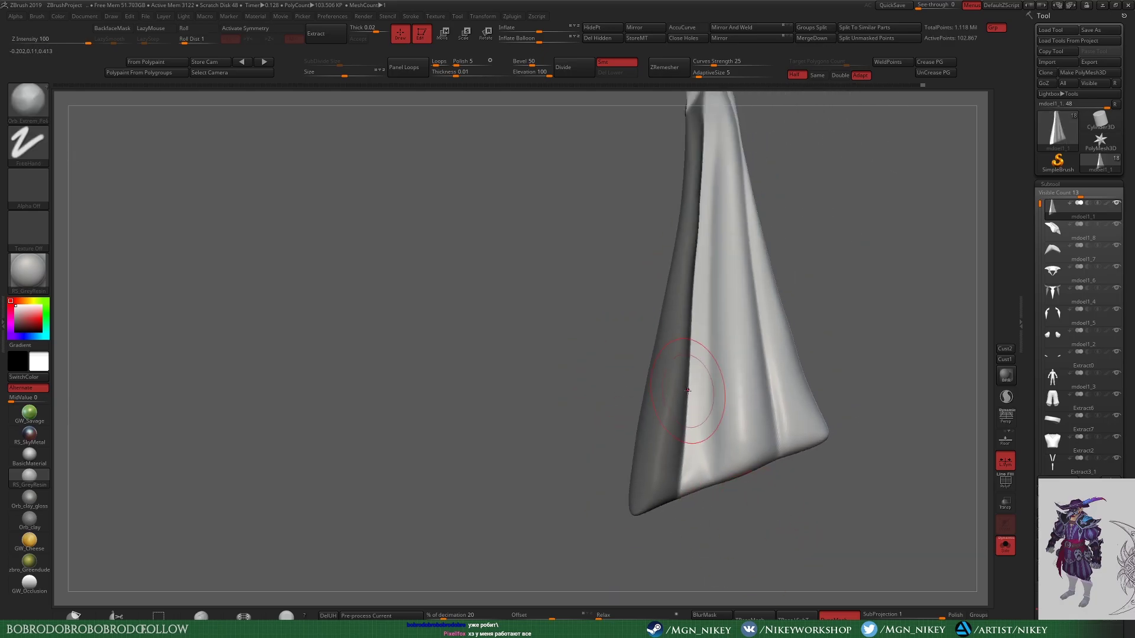
key(b)
key(m)
key(v)
mouse_move(688, 390)
mouse_down()
mouse_move(718, 284)
mouse_move(799, 296)
mouse_up()
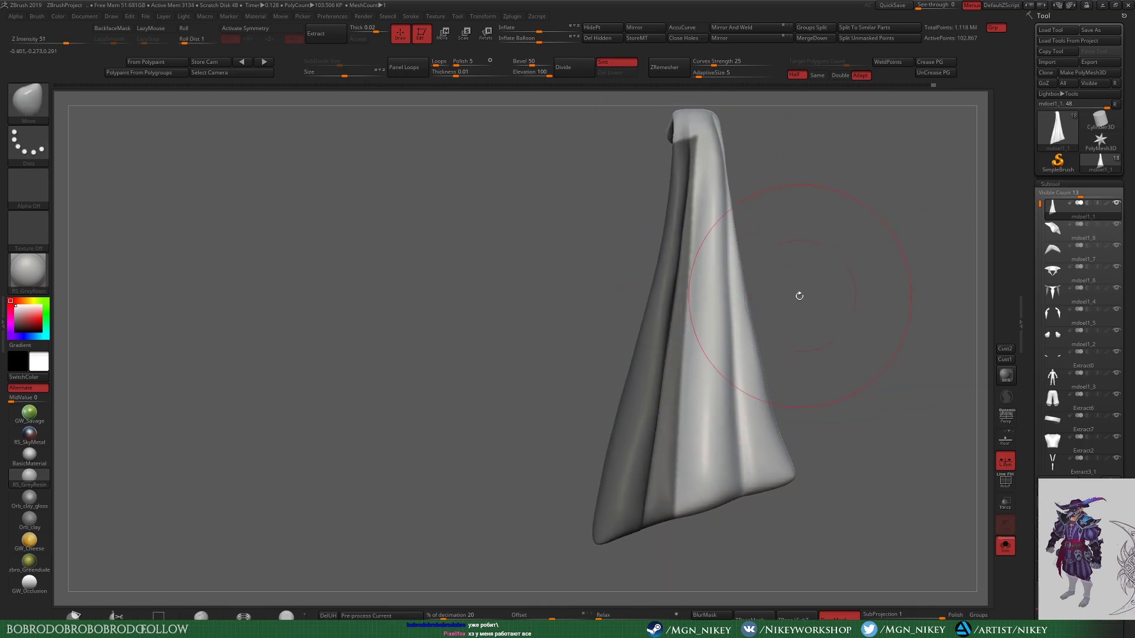
Step: Return to the Standard brush and compare the cloth against the character reference sheet
key(b)
key(s)
key(t)
mouse_move(671, 190)
mouse_down()
mouse_move(689, 190)
mouse_move(705, 124)
mouse_move(739, 357)
mouse_move(949, 316)
mouse_up()
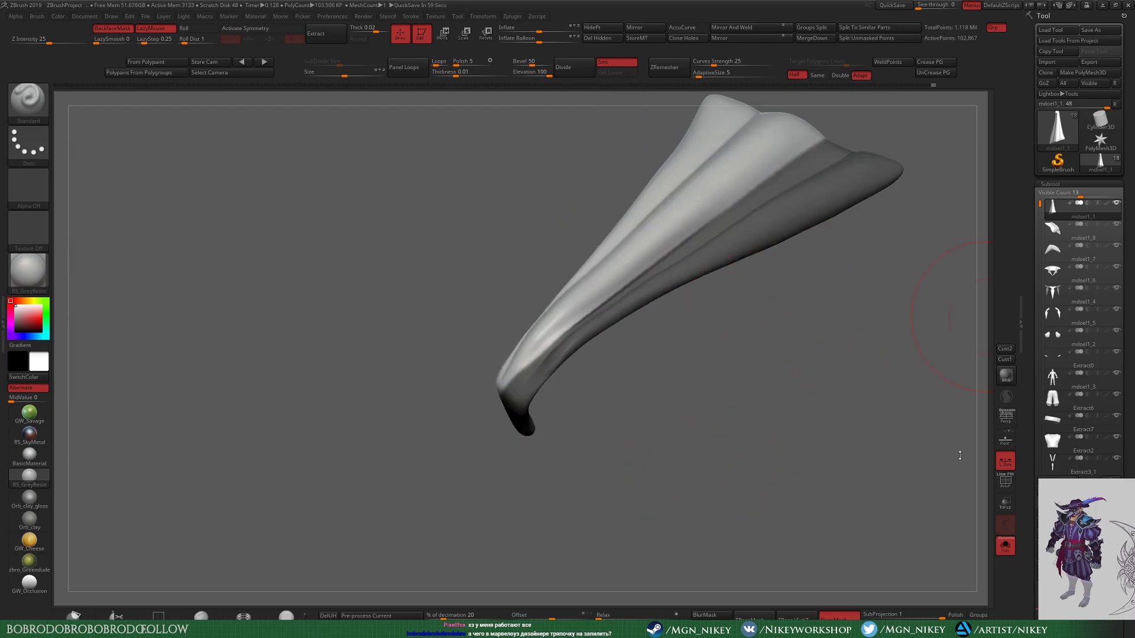
drag(960, 455, 792, 122)
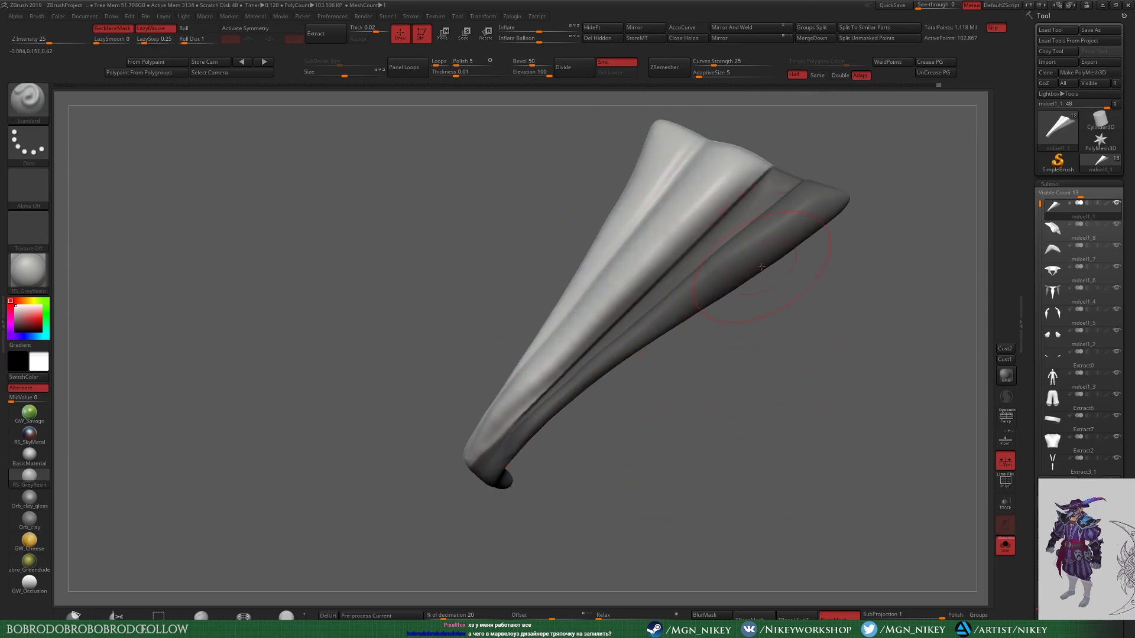
key(alt+Tab)
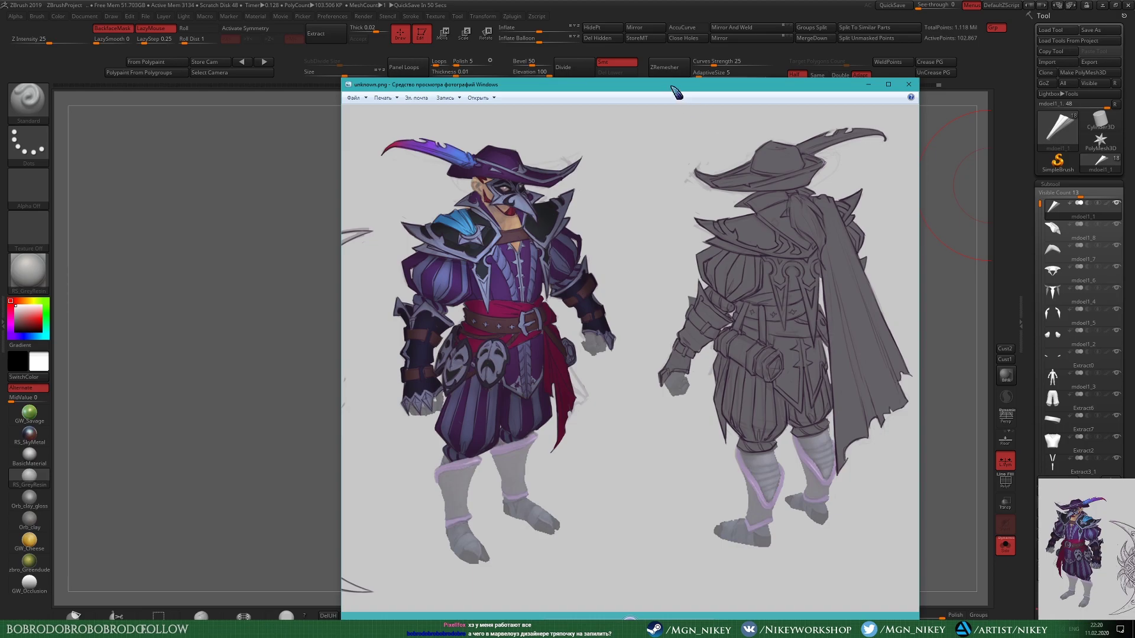
key(alt+Tab)
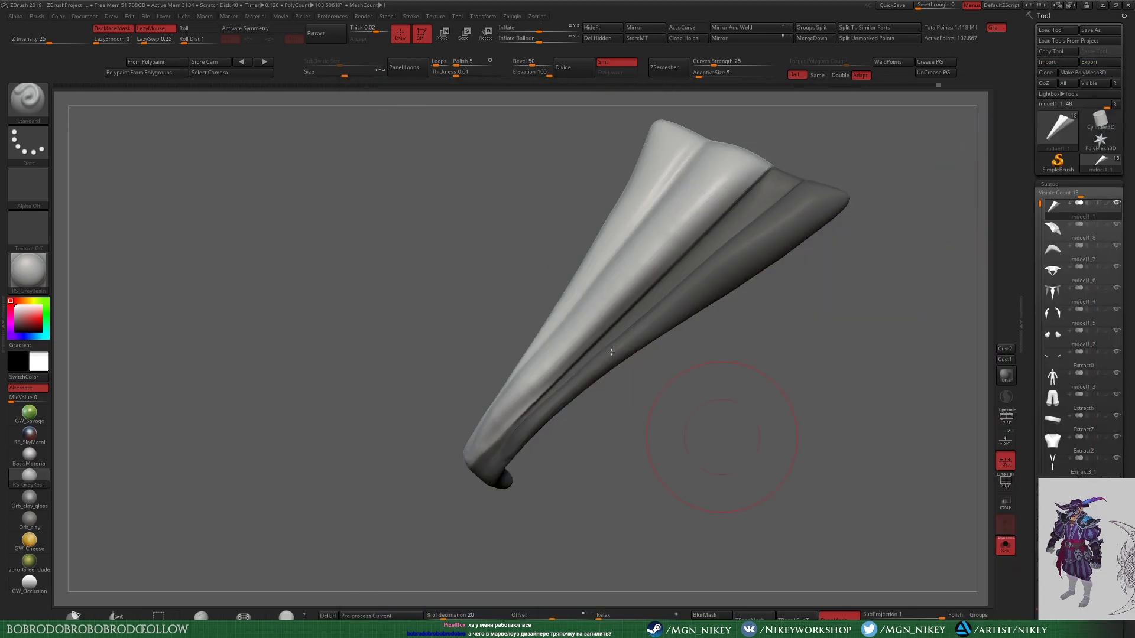
Step: Carve sharp crease lines along the cloth's upper ridge with DamStandard
mouse_move(774, 125)
mouse_down()
mouse_move(754, 97)
mouse_move(849, 324)
mouse_move(492, 417)
mouse_move(478, 458)
mouse_up()
mouse_move(524, 408)
mouse_down()
mouse_move(805, 438)
mouse_move(876, 382)
mouse_up()
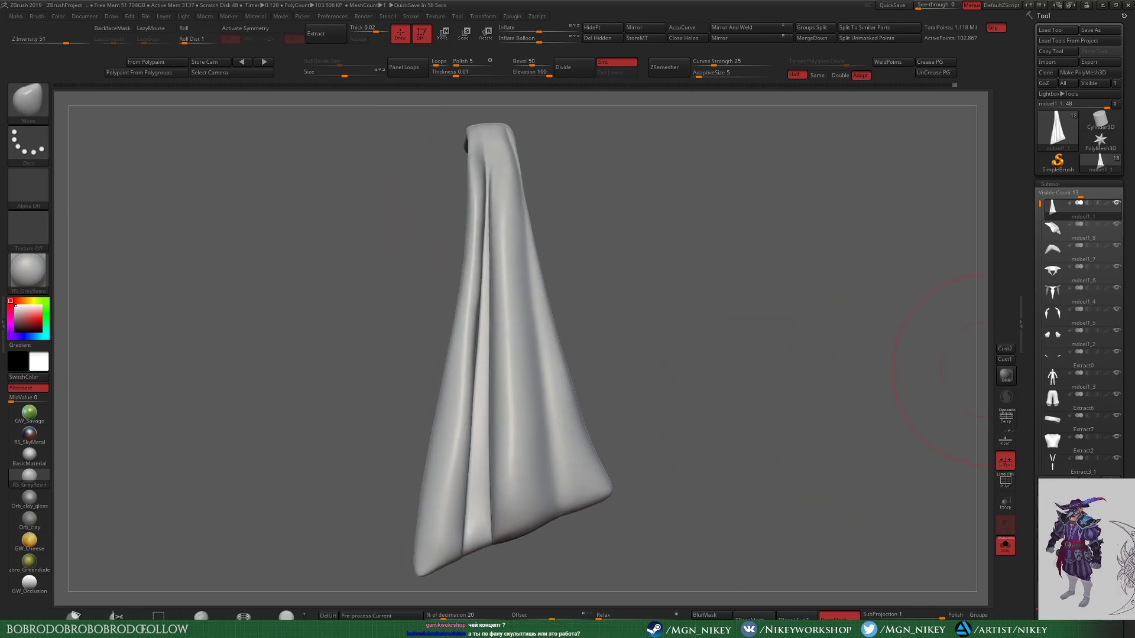
mouse_move(650, 255)
mouse_down()
mouse_move(755, 243)
mouse_move(597, 230)
mouse_move(888, 370)
mouse_move(792, 349)
mouse_move(804, 254)
mouse_up()
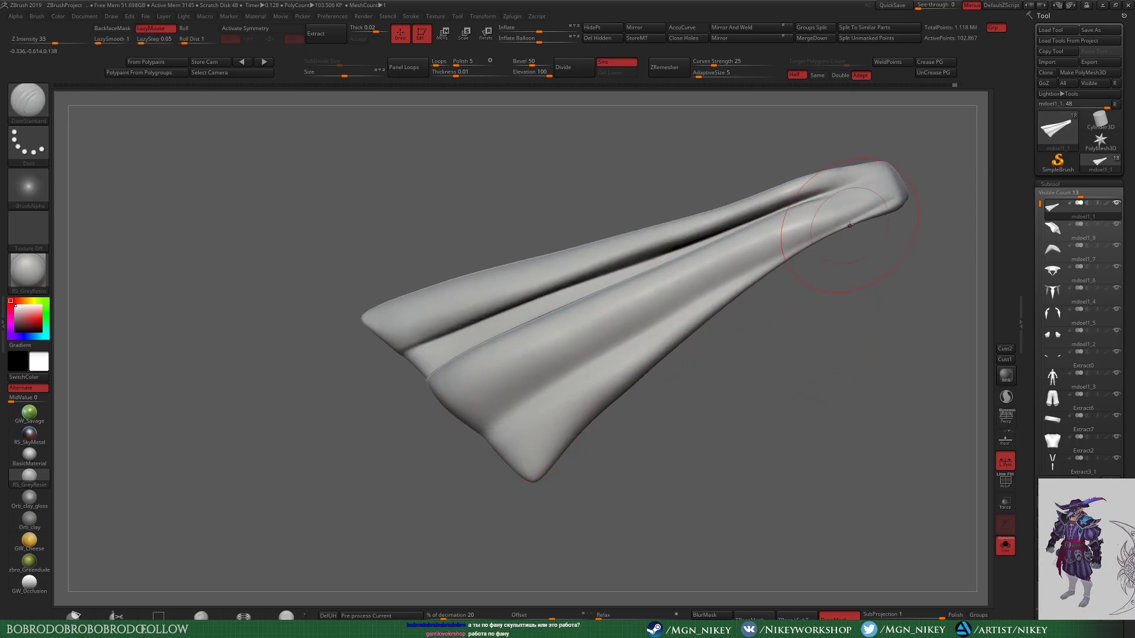
key(b)
key(d)
key(s)
drag(861, 216, 557, 405)
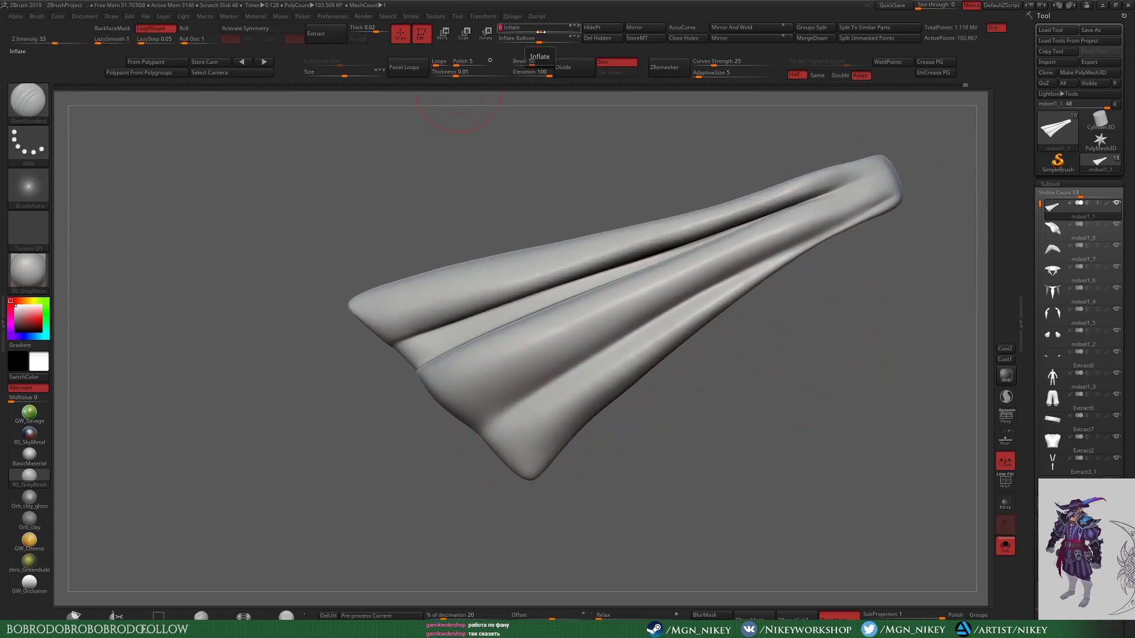
mouse_move(975, 153)
mouse_down()
mouse_move(797, 309)
mouse_move(567, 378)
mouse_up()
shift+drag(709, 343, 631, 396)
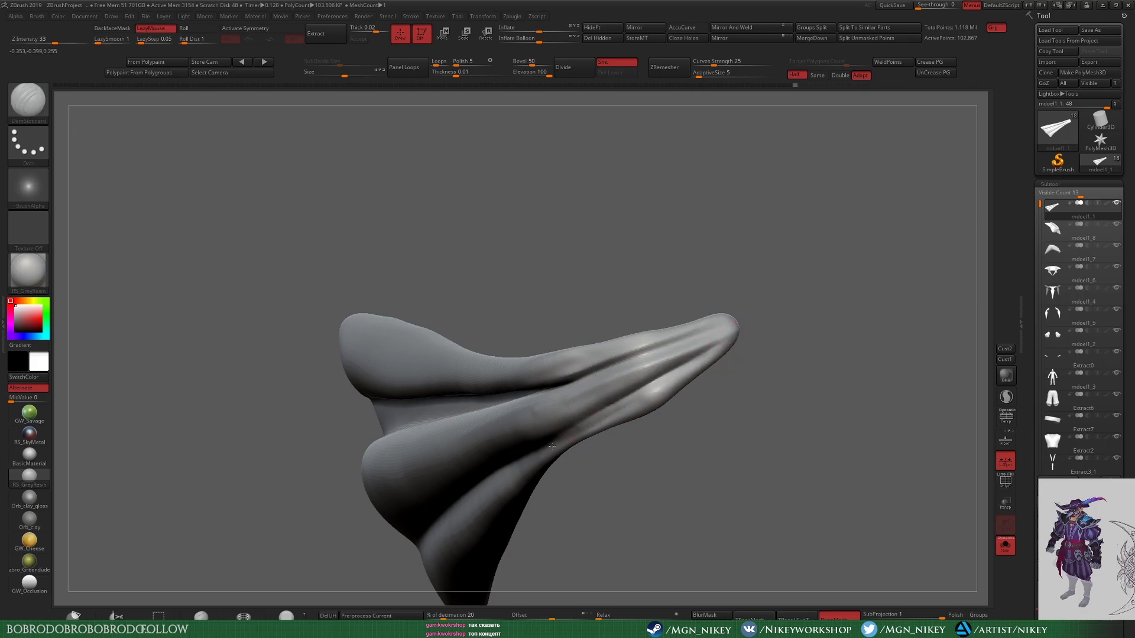
Step: Pull the cloth's tip upward with Move and frame the whole cloth
key(b)
key(m)
key(v)
drag(597, 467, 592, 355)
key(space)
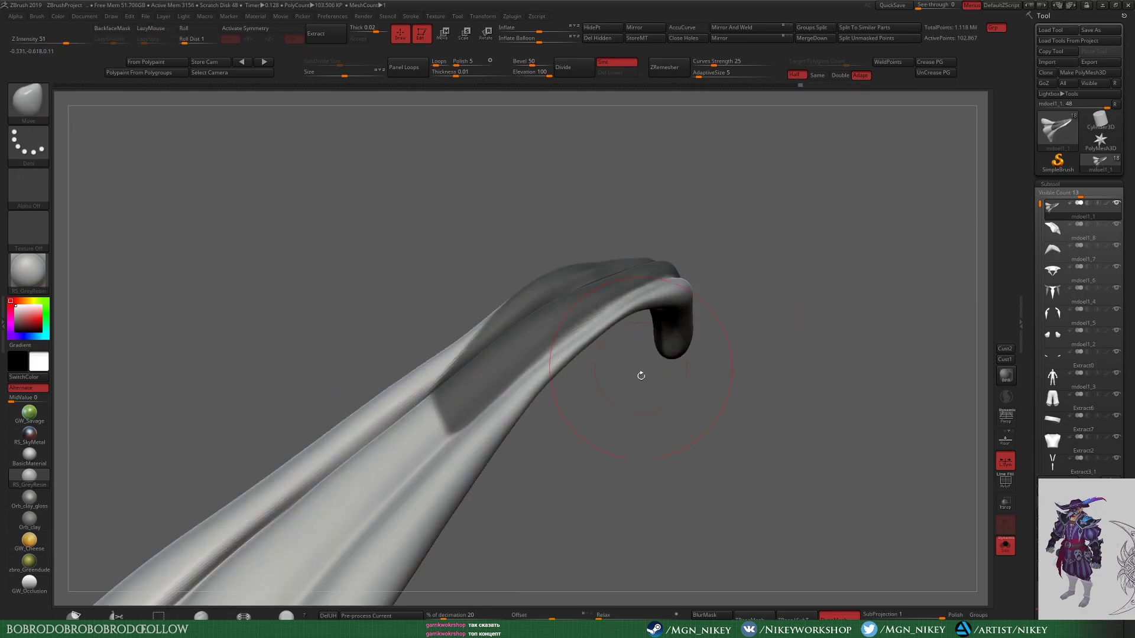
right_drag(593, 354, 592, 382)
key(f)
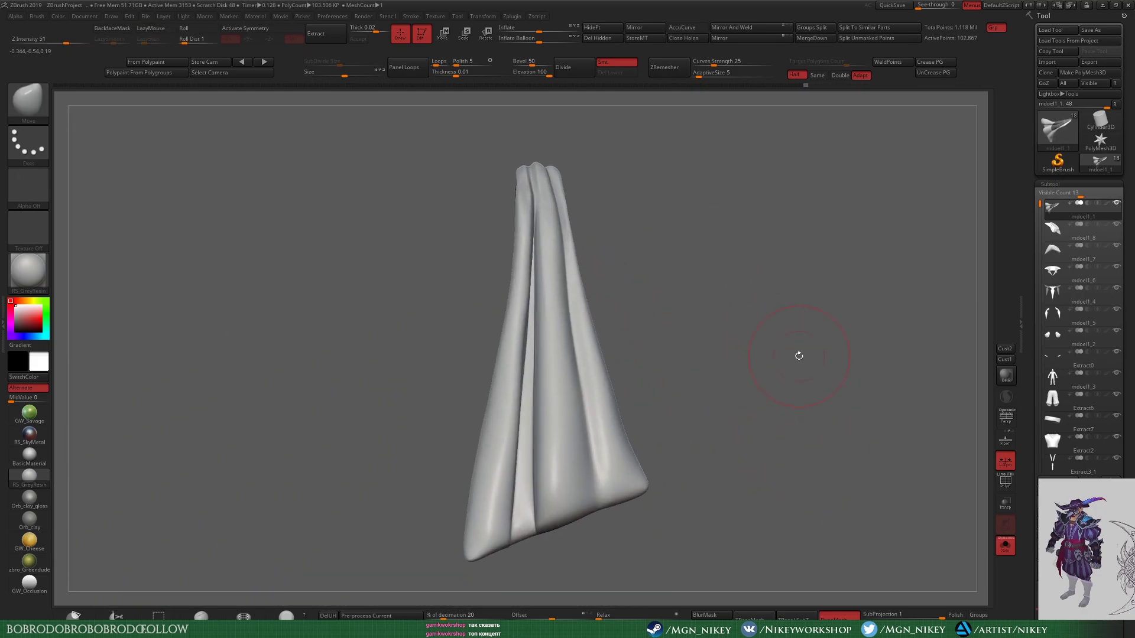
mouse_move(799, 354)
right_down()
mouse_move(766, 413)
mouse_move(783, 399)
mouse_move(596, 400)
mouse_move(619, 440)
mouse_move(620, 372)
right_up()
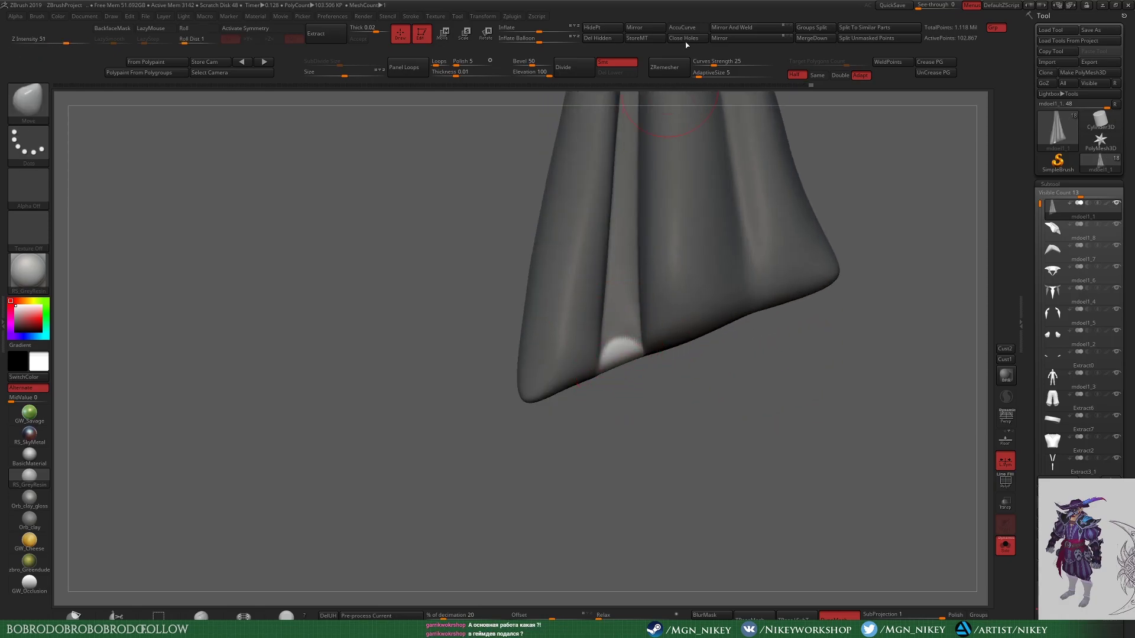
key(1)
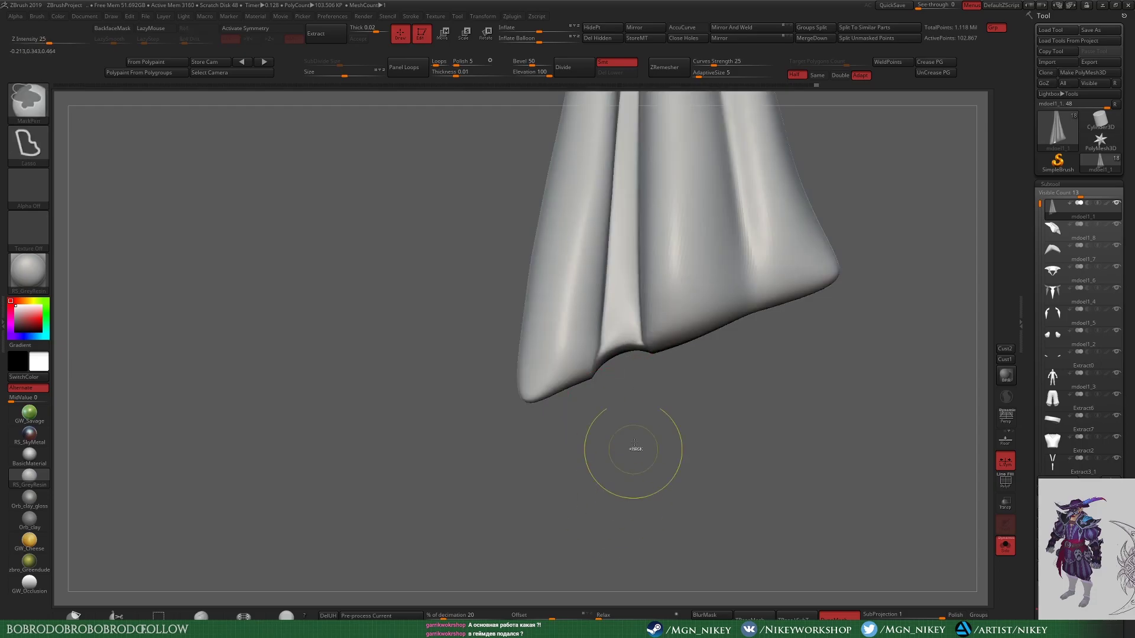
Step: Cut a notch into the cloth's bottom hem and inspect it edge-on
right_drag(717, 431, 952, 359)
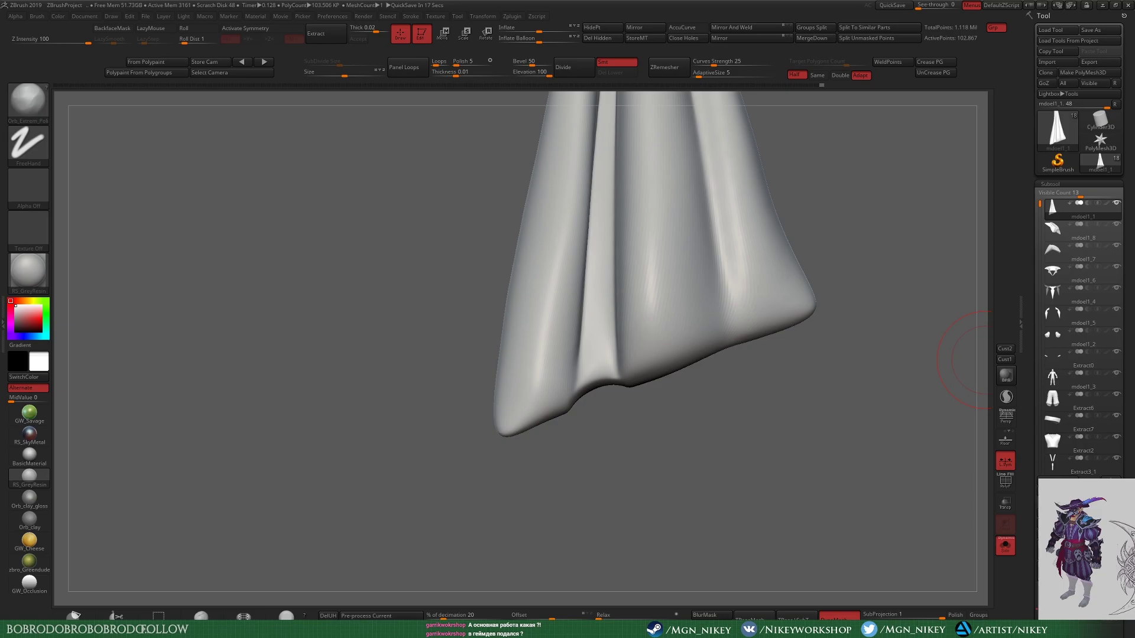
ctrl+shift+drag(703, 323, 762, 334)
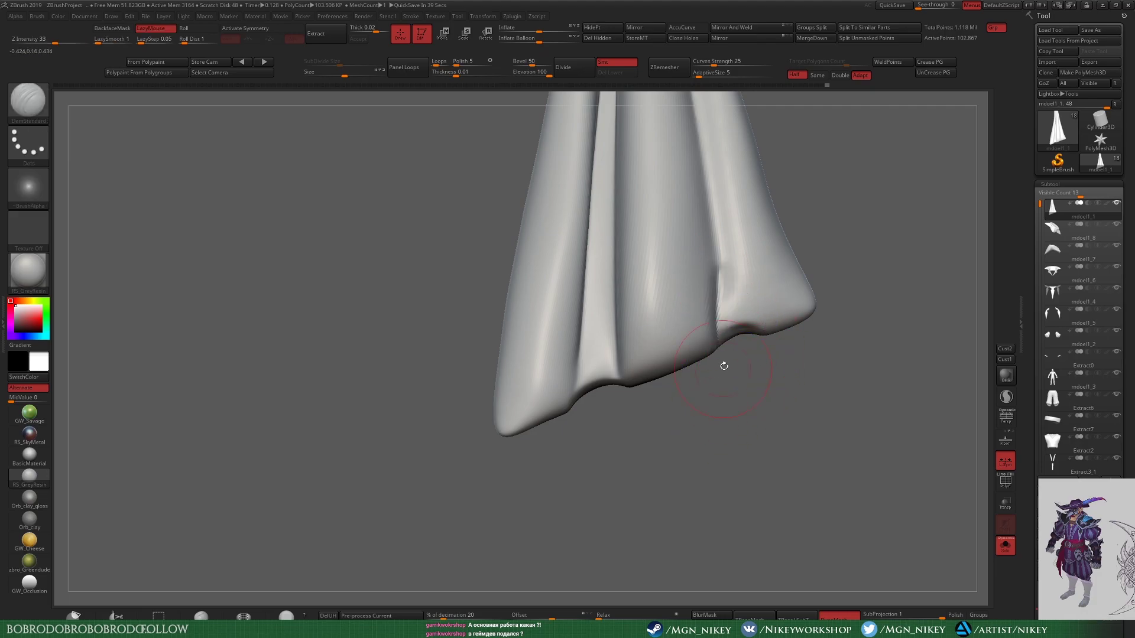
drag(721, 361, 733, 410)
mouse_move(733, 411)
right_down()
mouse_move(585, 402)
mouse_move(650, 424)
right_up()
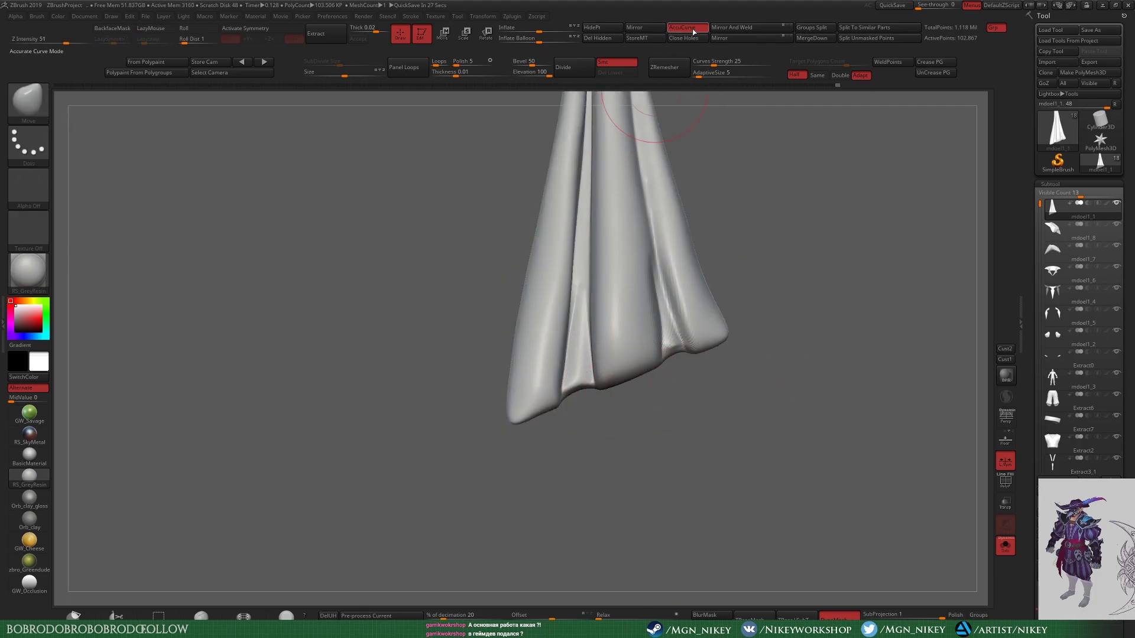
mouse_move(714, 336)
right_down()
mouse_move(694, 267)
mouse_move(821, 407)
right_up()
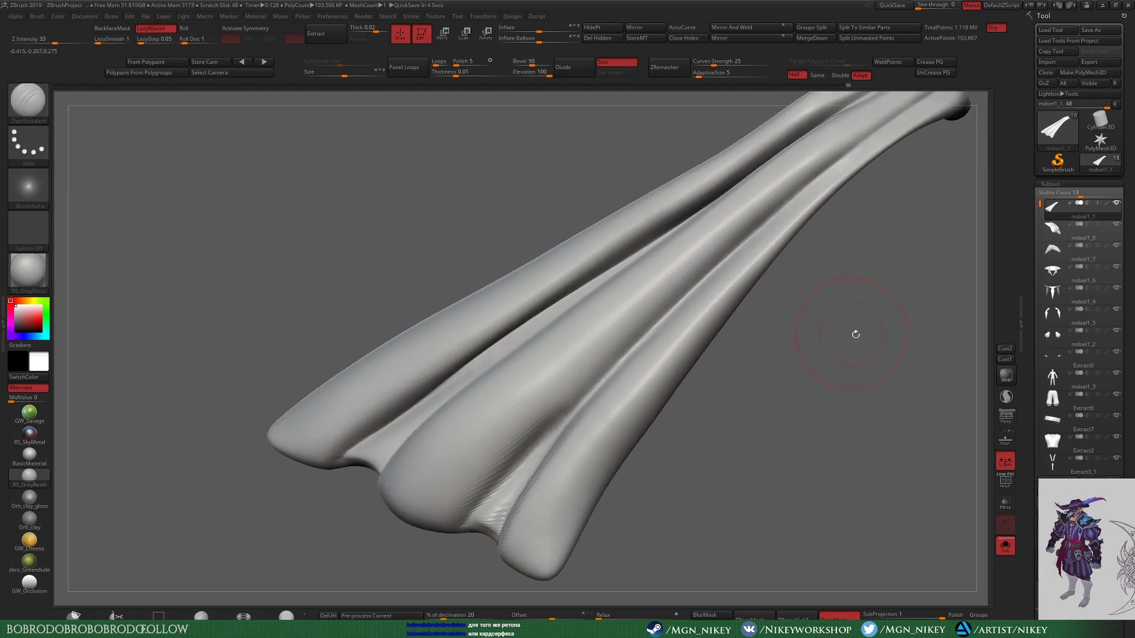
mouse_move(857, 333)
right_down()
mouse_move(824, 373)
mouse_move(666, 457)
mouse_move(841, 354)
mouse_move(933, 464)
right_up()
Step: Show the full character and pull the cape's lower tip down and outward with Move
click(1005, 546)
key(b)
key(m)
key(v)
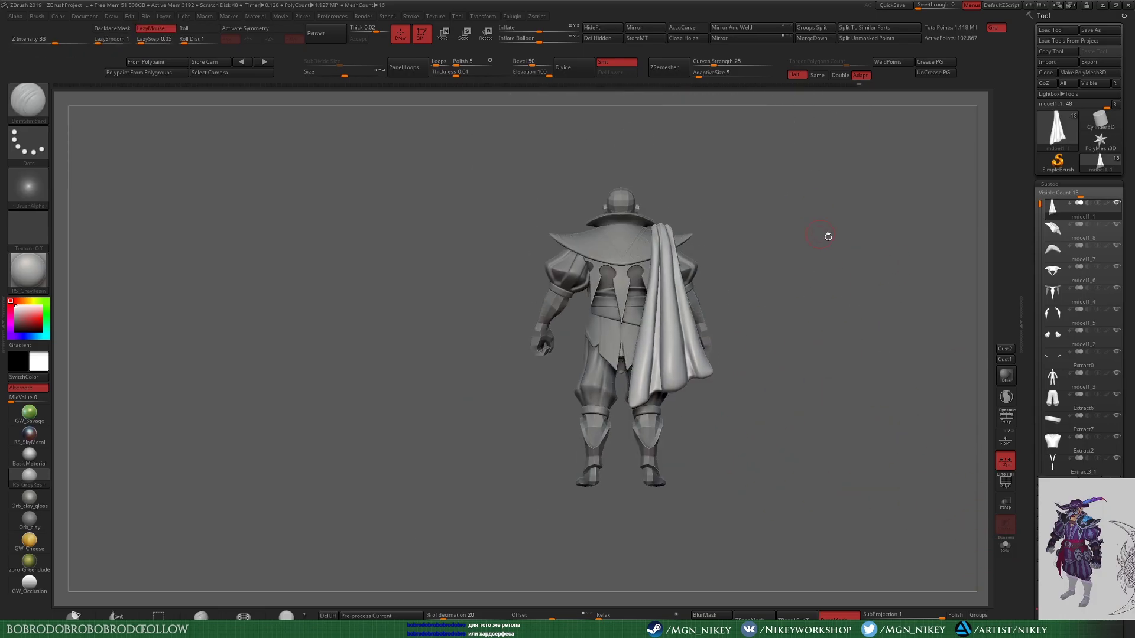
mouse_move(895, 293)
right_down()
mouse_move(857, 254)
mouse_move(801, 46)
right_up()
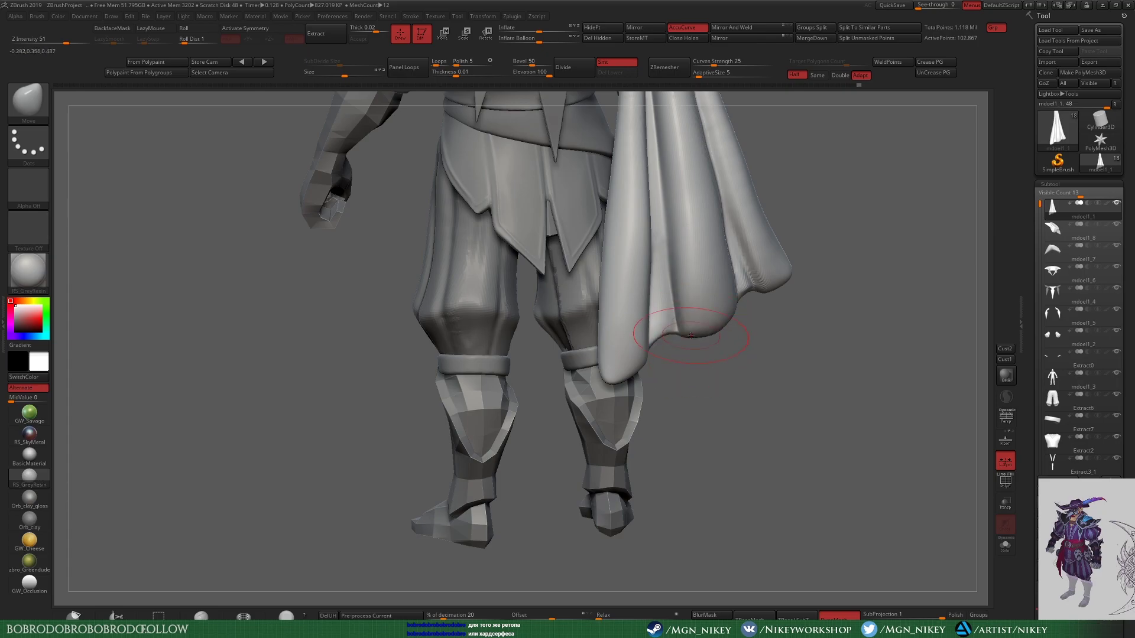
right_drag(693, 346, 644, 342)
drag(680, 331, 699, 343)
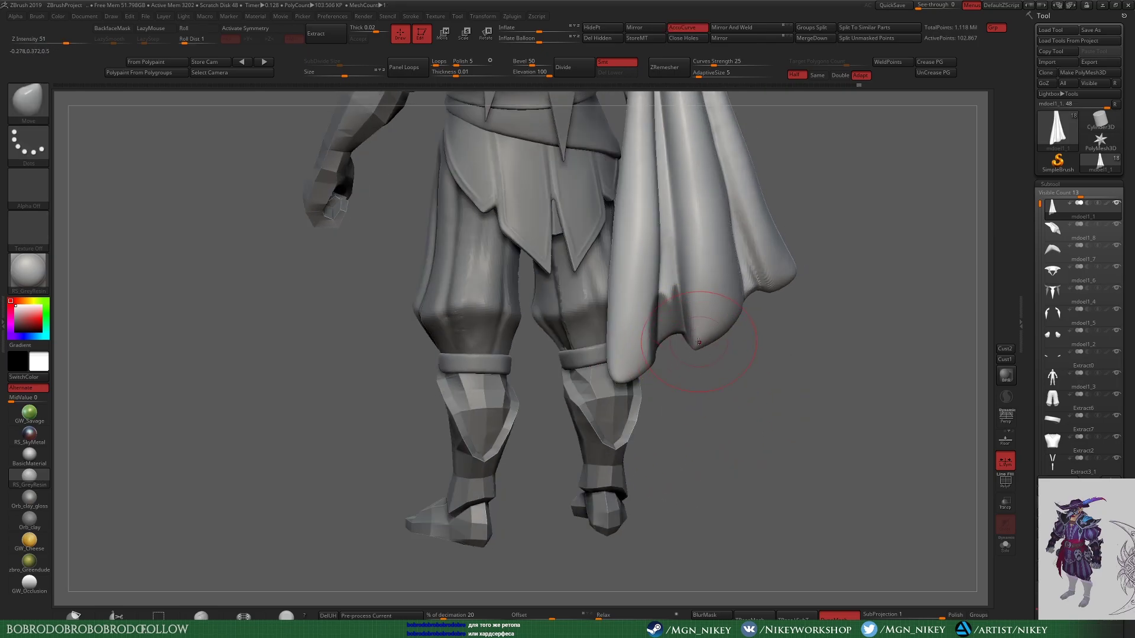
mouse_move(617, 376)
right_down()
mouse_move(783, 423)
mouse_move(620, 406)
right_up()
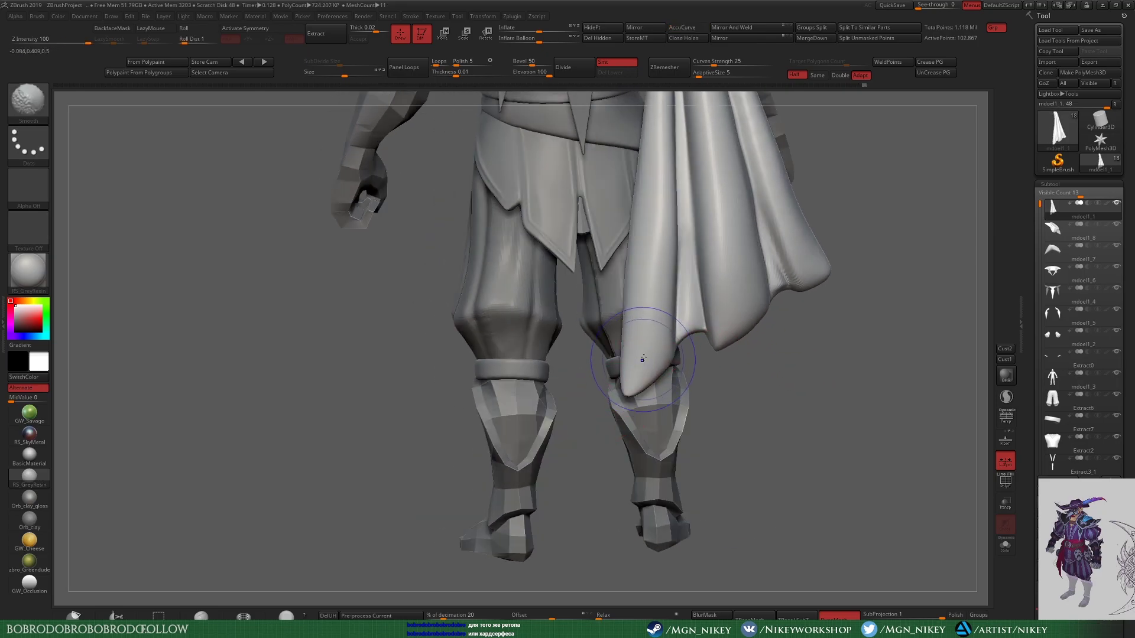
Step: Mask all but the cape tip, reshape it with a Move transpose line, then clear the mask
key(b)
key(s)
key(l)
mouse_move(754, 292)
right_down()
mouse_move(815, 372)
mouse_move(786, 330)
right_up()
ctrl+click(733, 583)
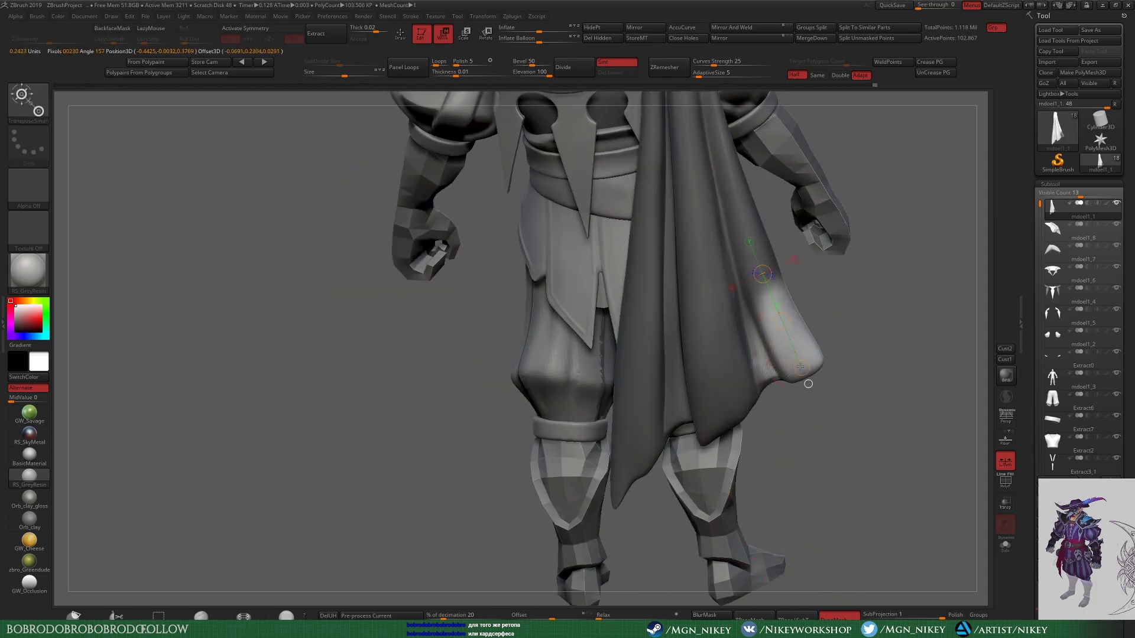
key(w)
mouse_move(763, 274)
mouse_down()
mouse_move(801, 367)
mouse_move(805, 354)
mouse_up()
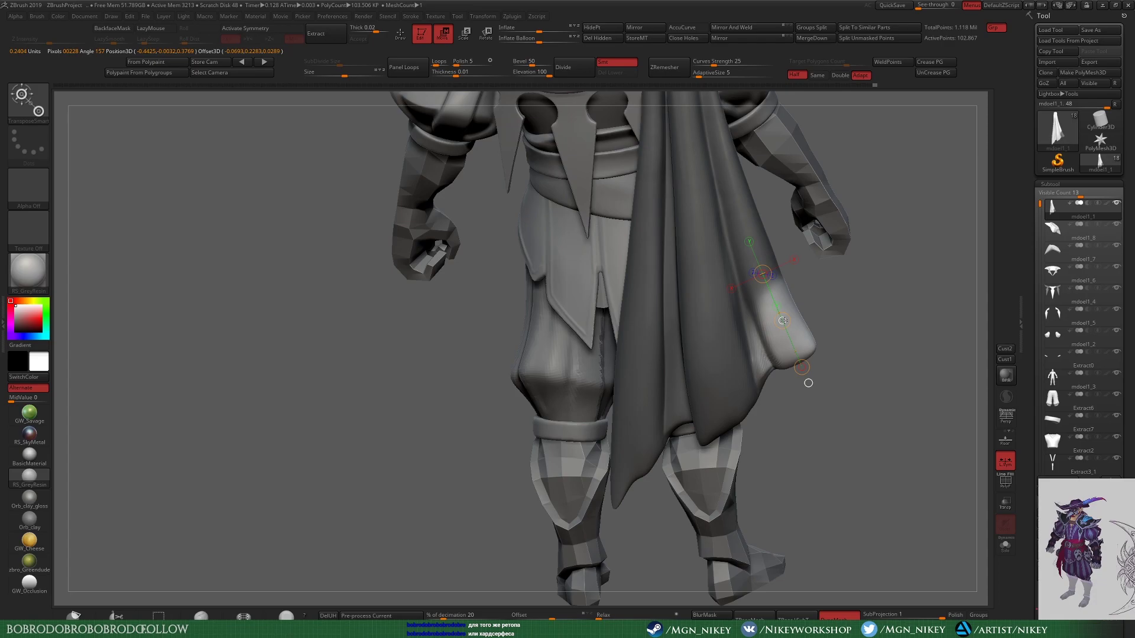
ctrl+click(793, 436)
key(q)
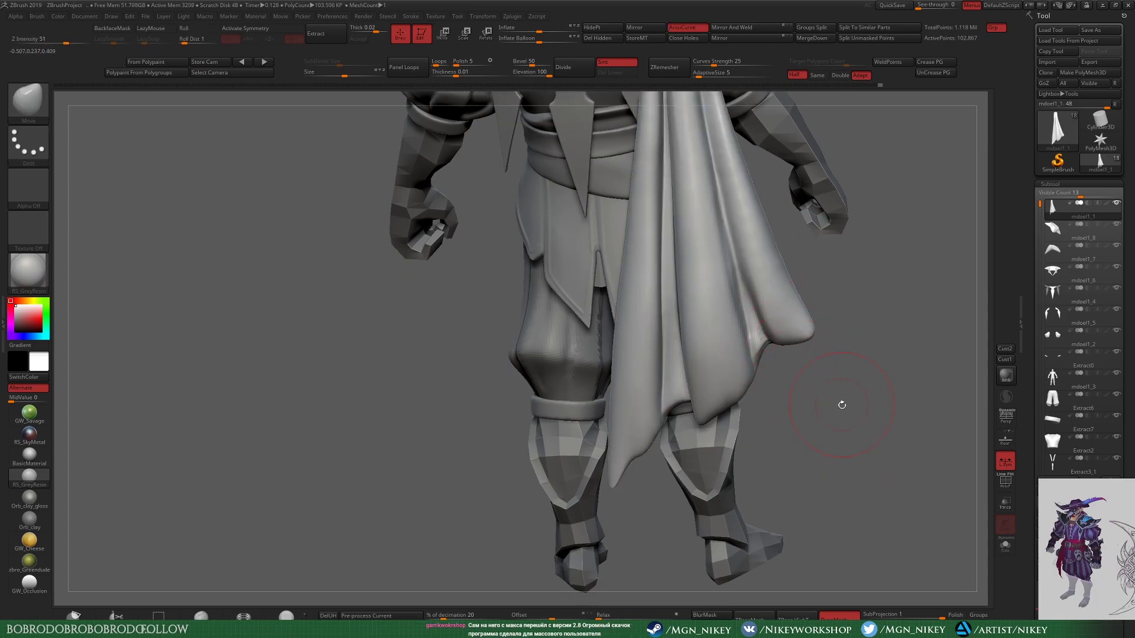
Step: Nudge the cape's folds into a natural hang with the Move brush from a back view
mouse_move(841, 400)
right_down()
mouse_move(964, 315)
mouse_move(853, 367)
right_up()
drag(829, 353, 676, 344)
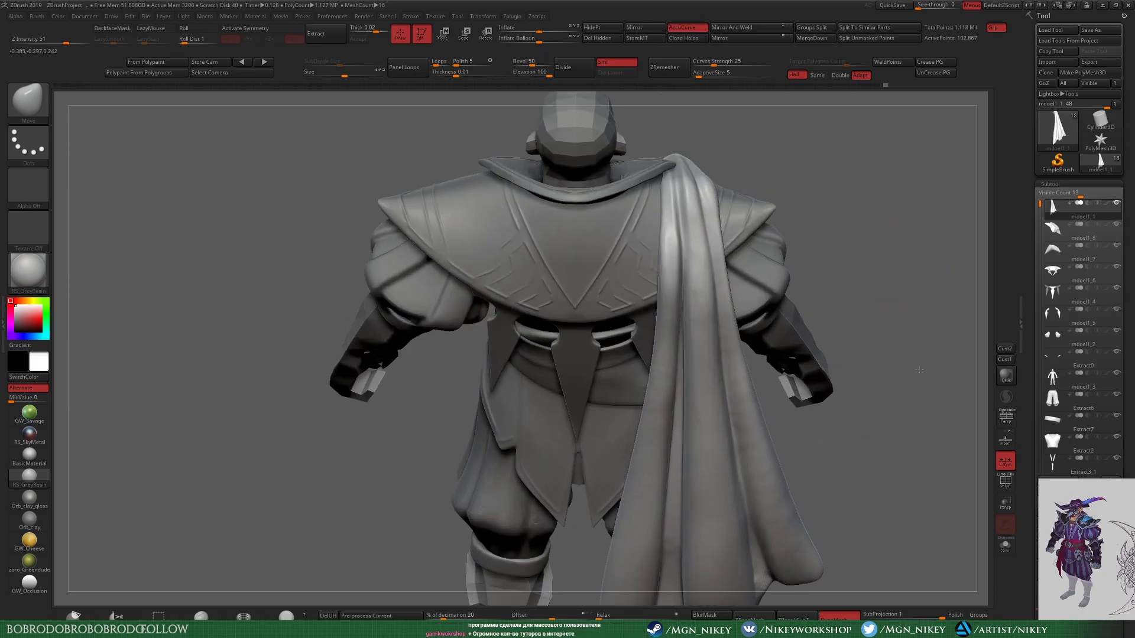
key(b)
key(d)
key(s)
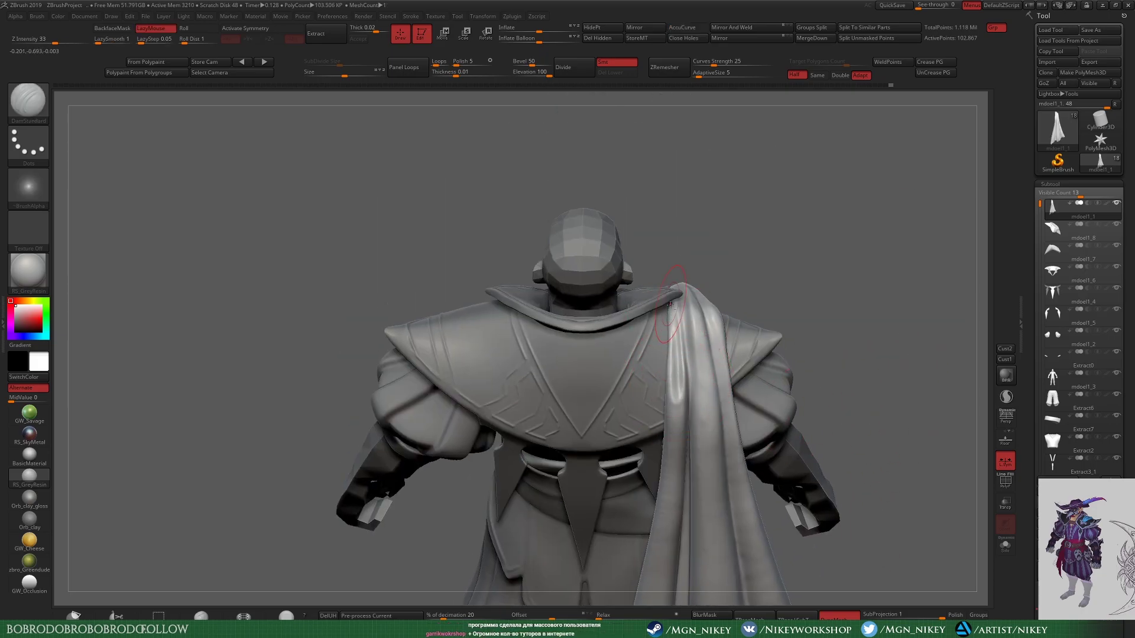
mouse_move(691, 261)
alt+mouse_down()
mouse_move(831, 443)
mouse_move(984, 267)
alt+mouse_up()
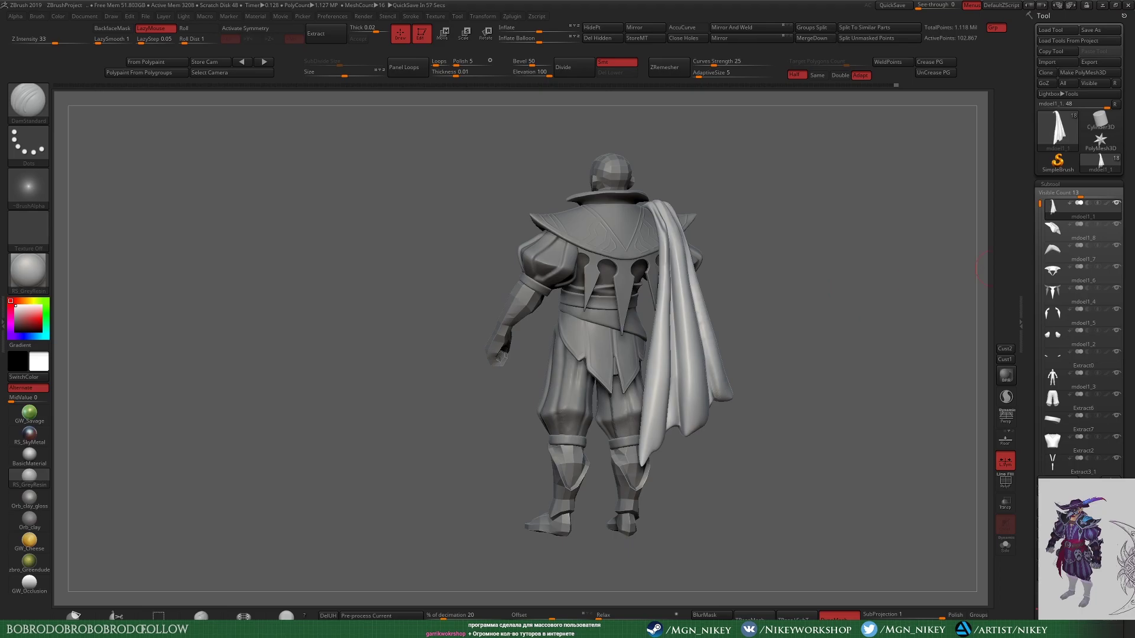
mouse_move(840, 348)
mouse_down()
mouse_move(879, 319)
mouse_move(682, 302)
mouse_up()
key(b)
key(m)
key(v)
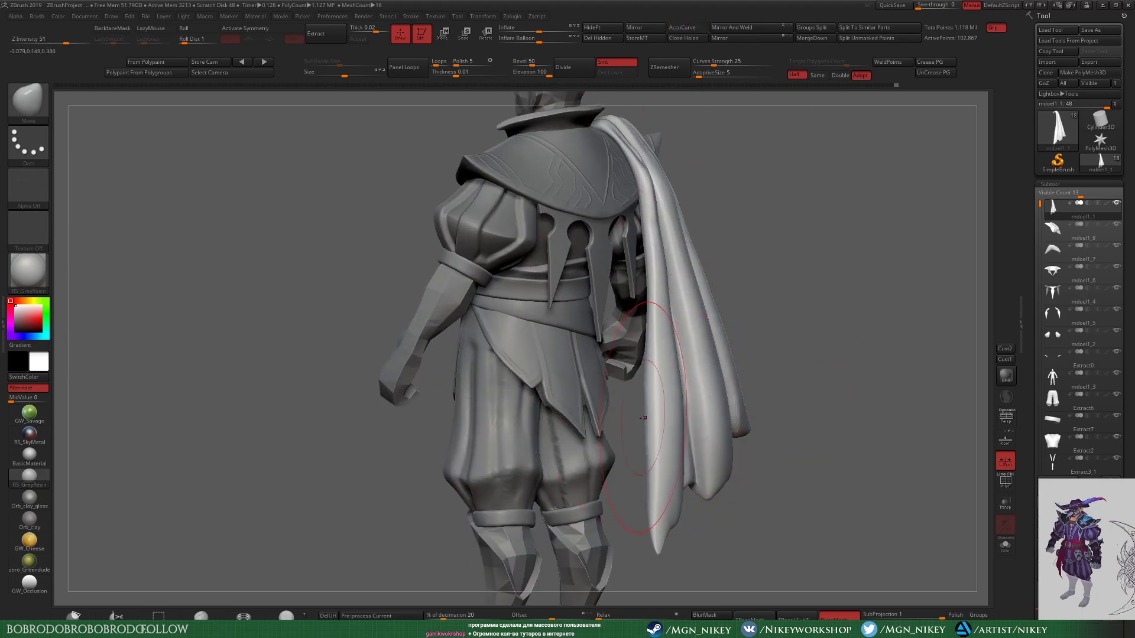
drag(643, 418, 656, 408)
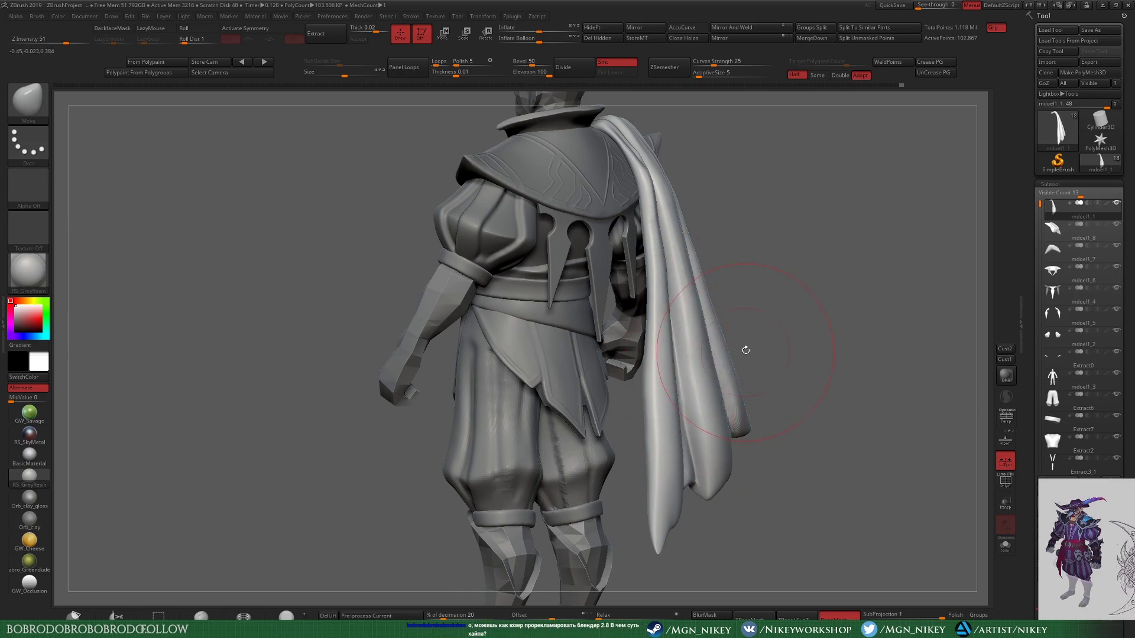
Step: Solo the cape and polish its jagged lower edge with hPolish
drag(798, 420, 632, 267)
key(alt+s)
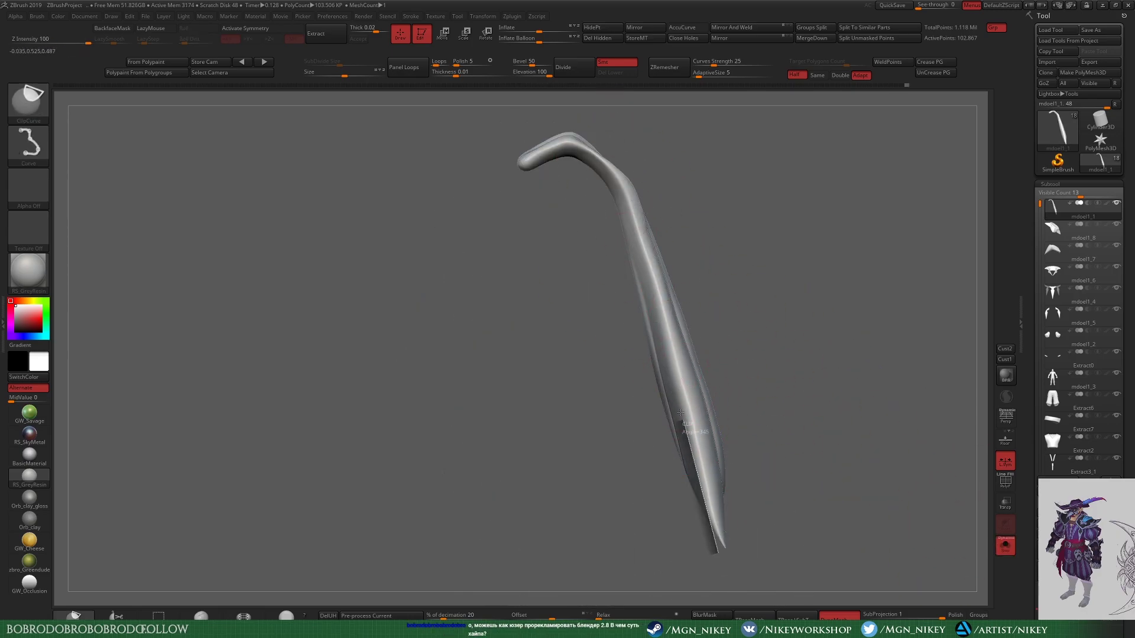
mouse_move(594, 168)
mouse_down()
mouse_move(664, 489)
mouse_move(894, 398)
mouse_move(770, 158)
mouse_move(821, 291)
mouse_move(704, 374)
mouse_move(601, 414)
mouse_move(709, 331)
mouse_move(821, 267)
mouse_up()
key(b)
key(h)
key(p)
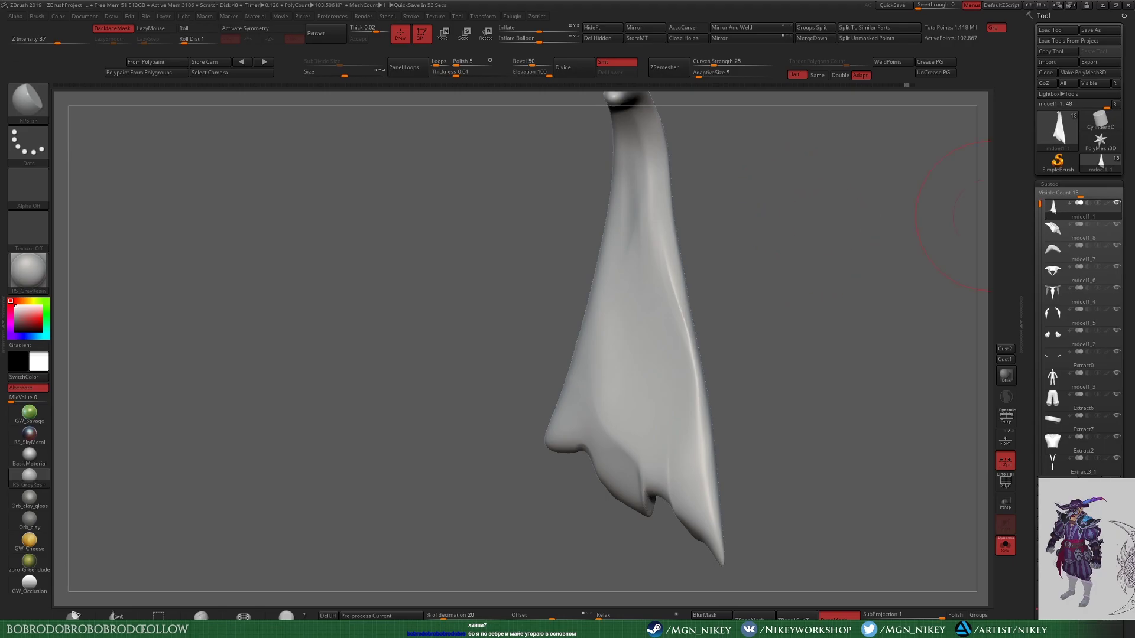
mouse_move(952, 218)
mouse_down()
mouse_move(815, 336)
mouse_move(755, 332)
mouse_move(828, 396)
mouse_move(684, 320)
mouse_move(871, 353)
mouse_move(809, 356)
mouse_move(822, 296)
mouse_move(815, 232)
mouse_move(839, 452)
mouse_move(794, 195)
mouse_move(696, 374)
mouse_up()
Step: Sculpt the cape edge with the Standard brush and check its PolyF wireframe
key(space)
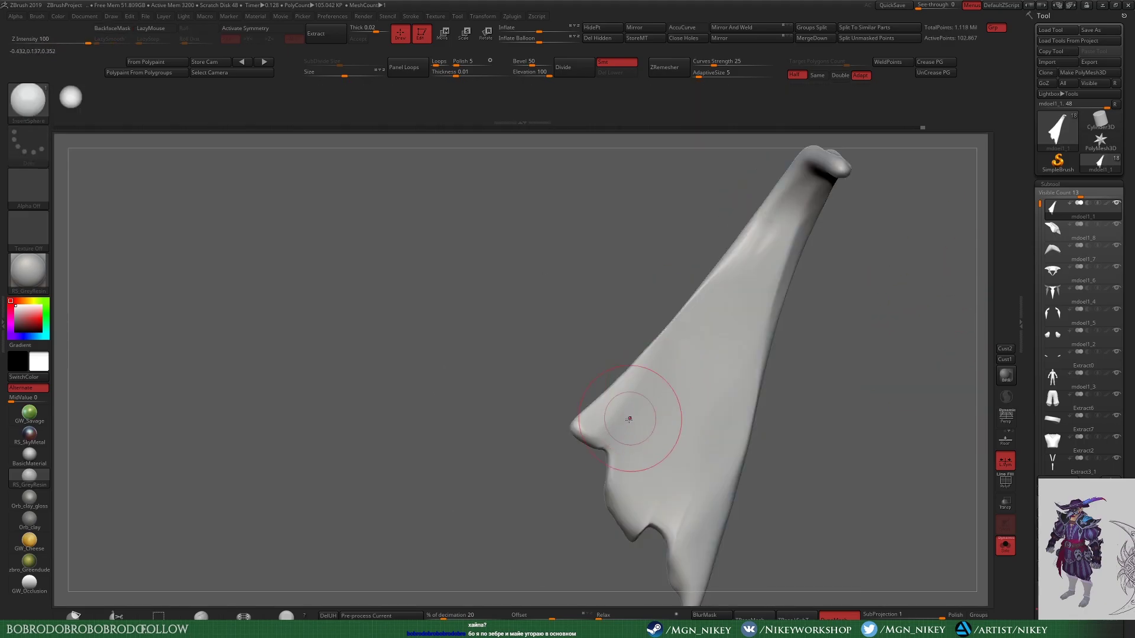
mouse_move(626, 384)
mouse_down()
mouse_move(762, 446)
mouse_move(772, 243)
mouse_move(612, 450)
mouse_move(811, 228)
mouse_up()
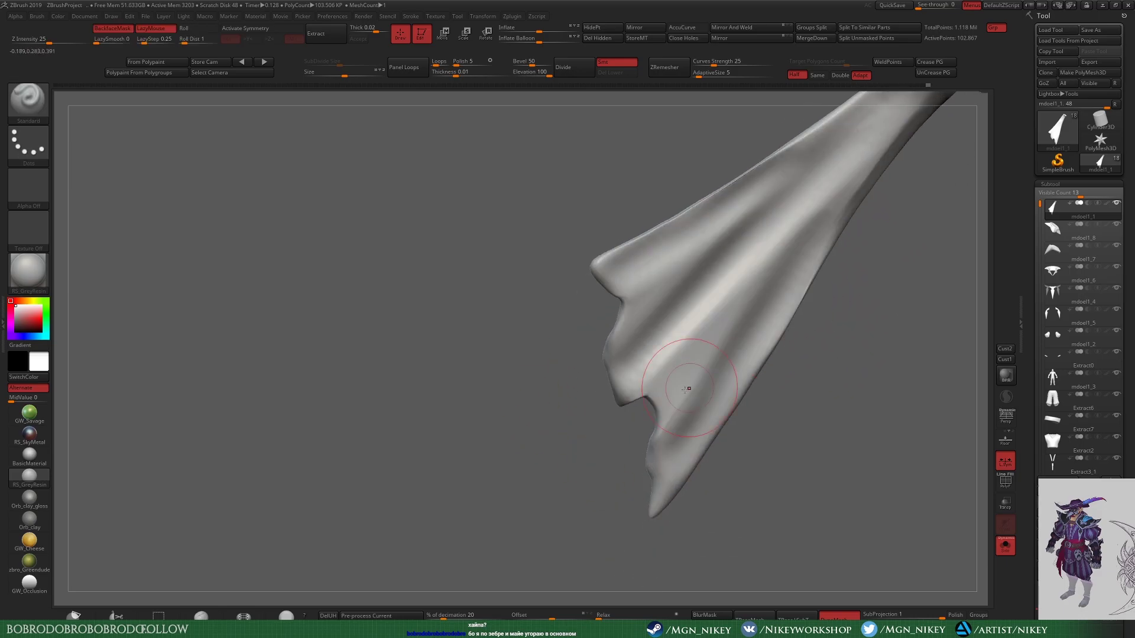
mouse_move(684, 380)
mouse_down()
mouse_move(889, 329)
mouse_move(628, 367)
mouse_move(830, 304)
mouse_move(749, 381)
mouse_up()
click(1004, 480)
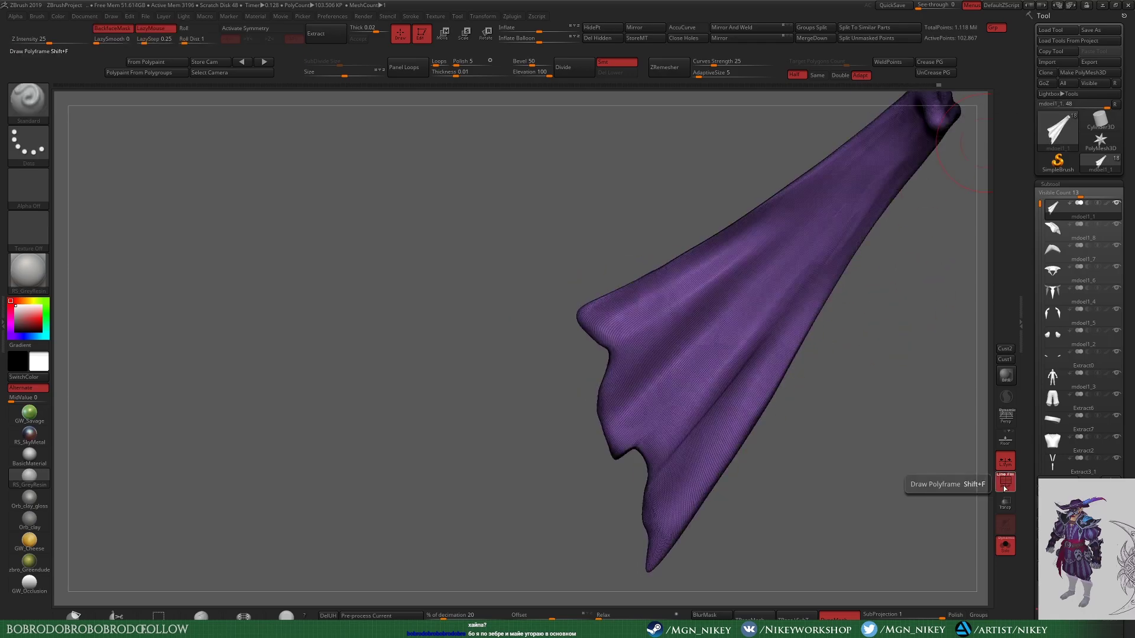
mouse_move(921, 449)
mouse_down()
mouse_move(857, 384)
mouse_move(892, 304)
mouse_move(839, 331)
mouse_up()
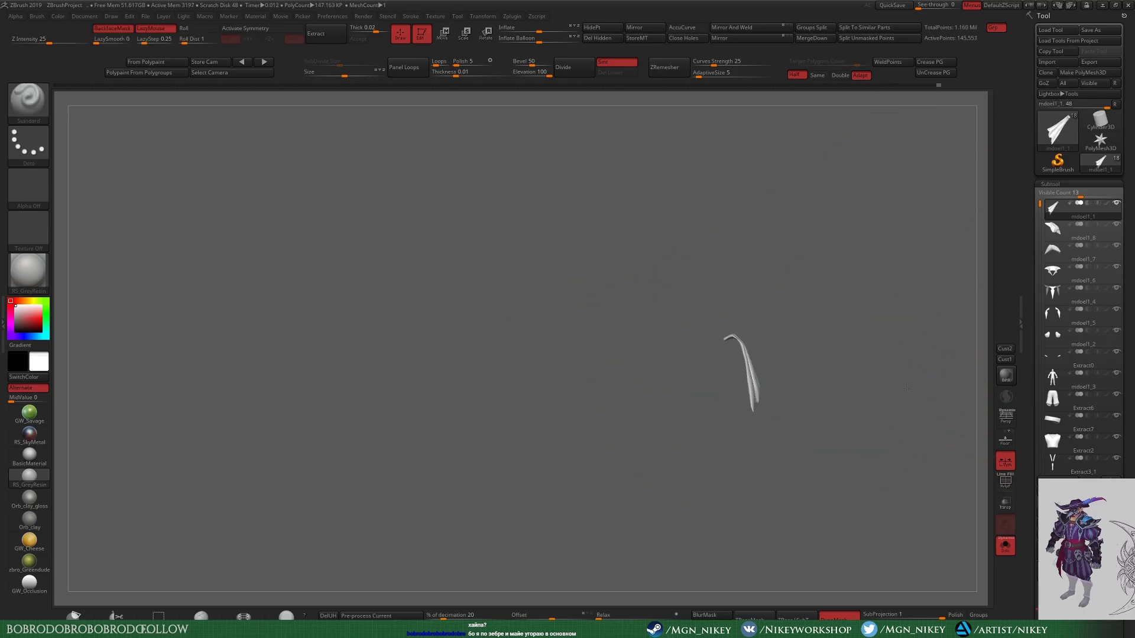
Step: Turn Solo off and review the full character from back and front three-quarter views
click(1005, 545)
key(f)
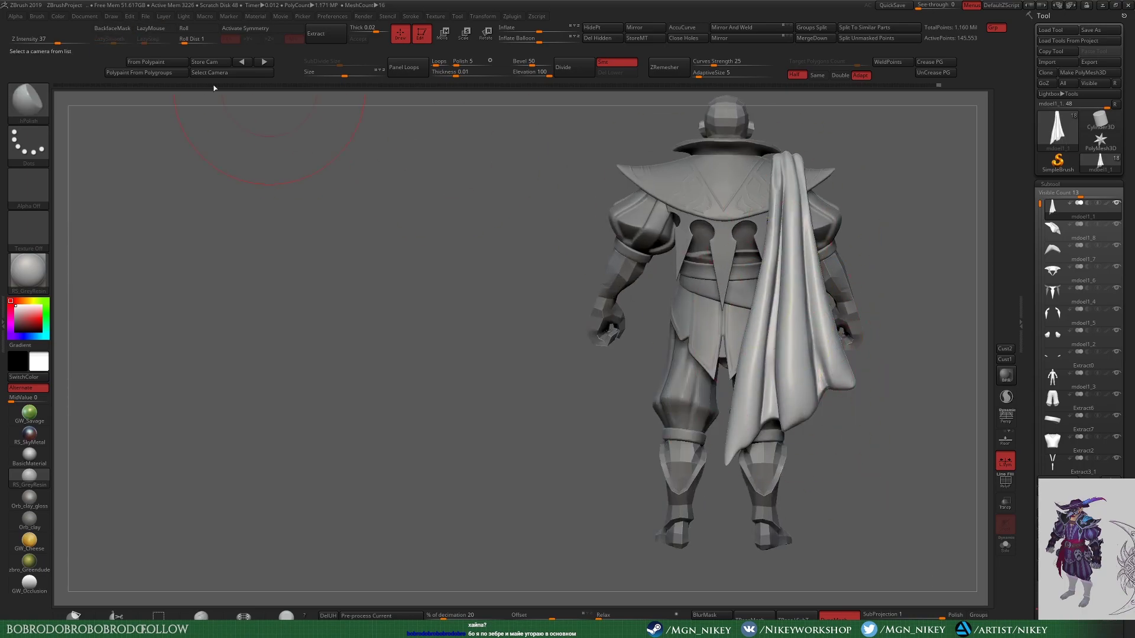
right_drag(794, 211, 771, 226)
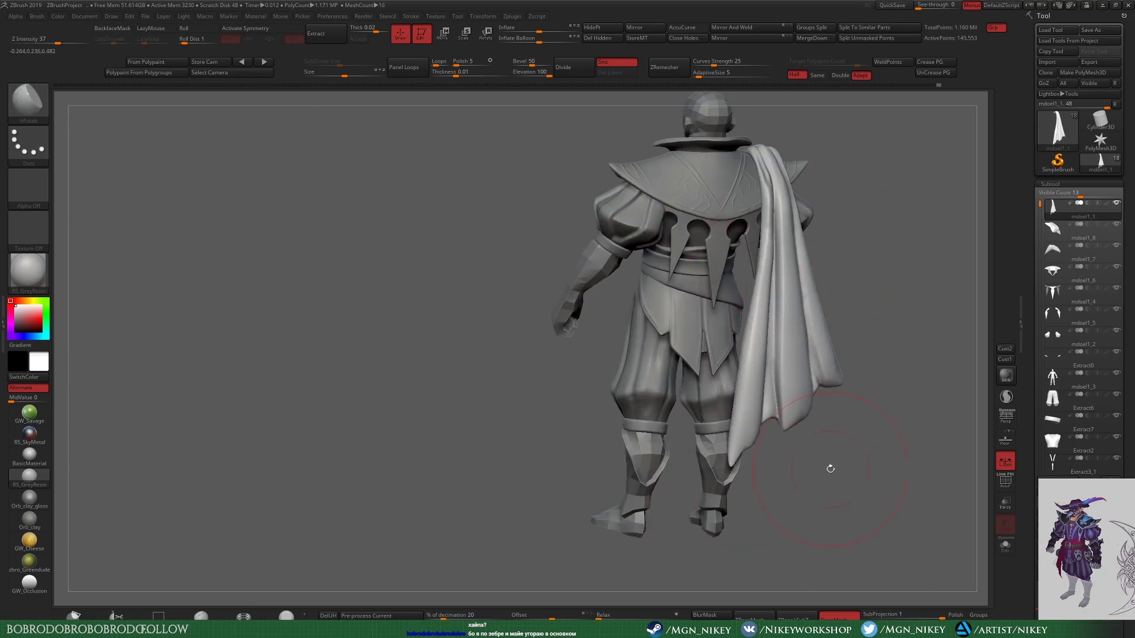
right_drag(831, 468, 814, 489)
key(b)
key(d)
key(s)
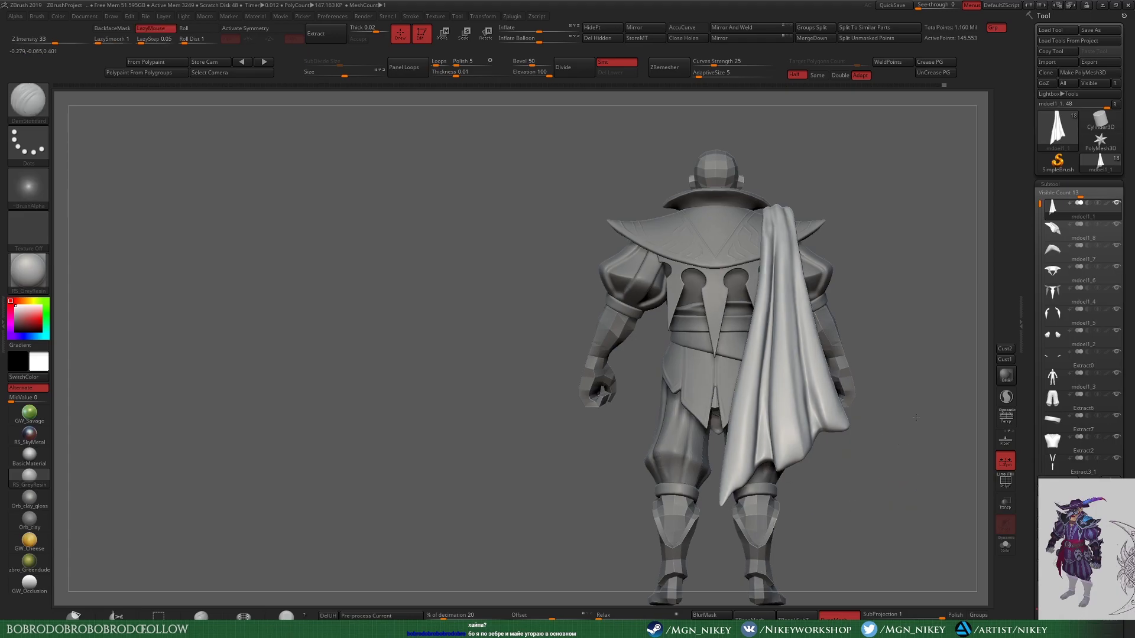
mouse_move(783, 283)
right_down()
mouse_move(922, 361)
mouse_move(930, 244)
right_up()
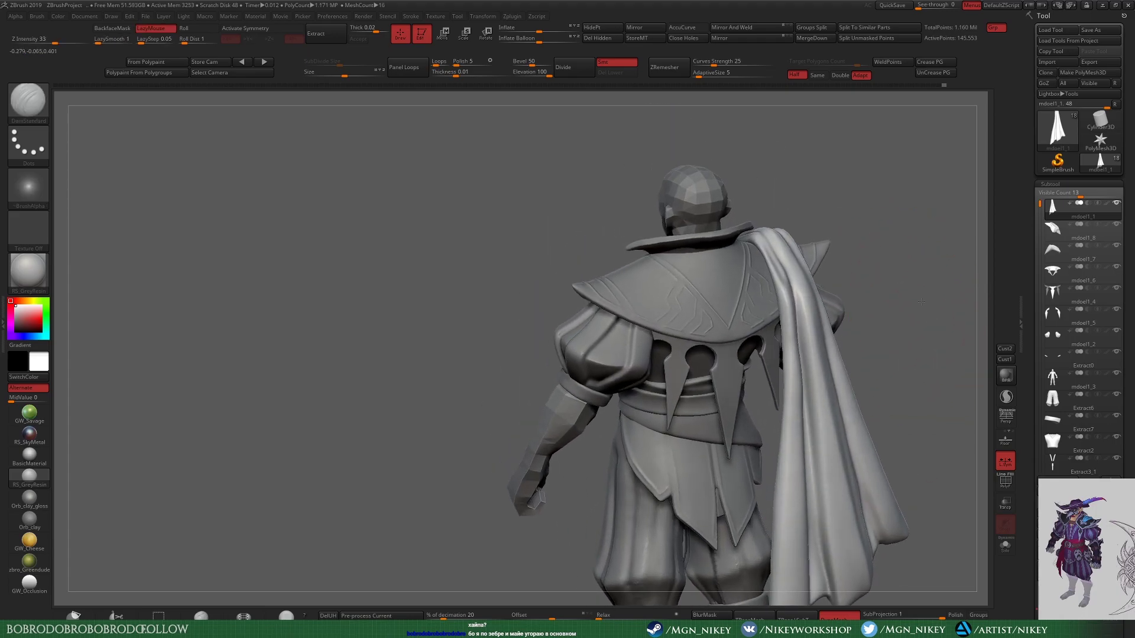
right_drag(927, 286, 841, 326)
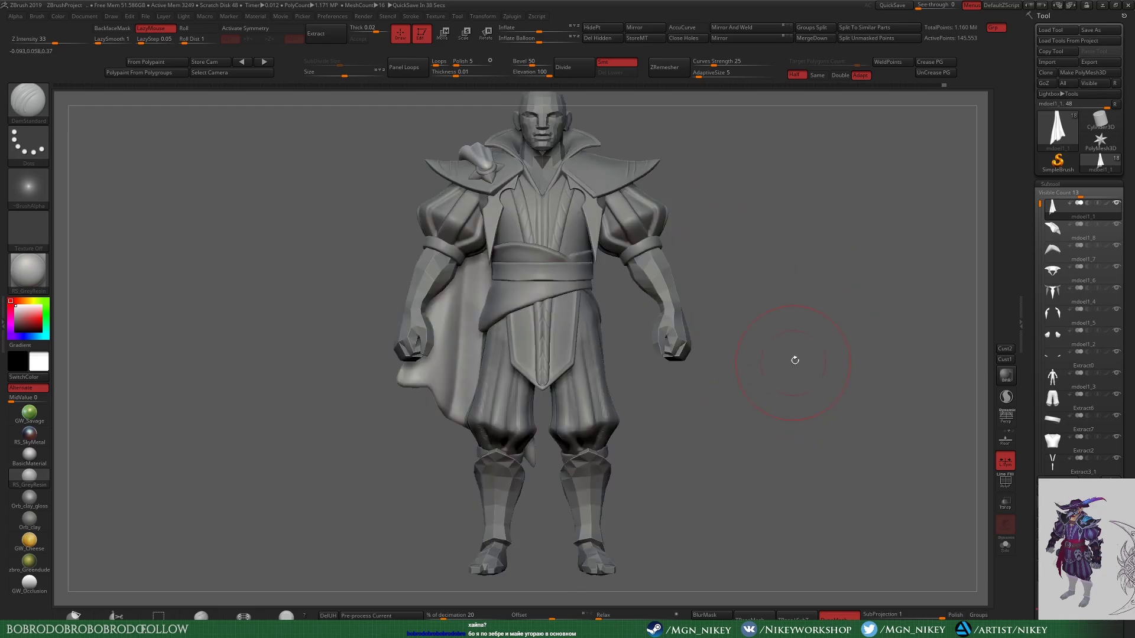
Step: Select the Extract4 belt sash and carve a deep crease along its top fold with DamStandard
alt+click(585, 288)
key(f)
key(ctrl+d)
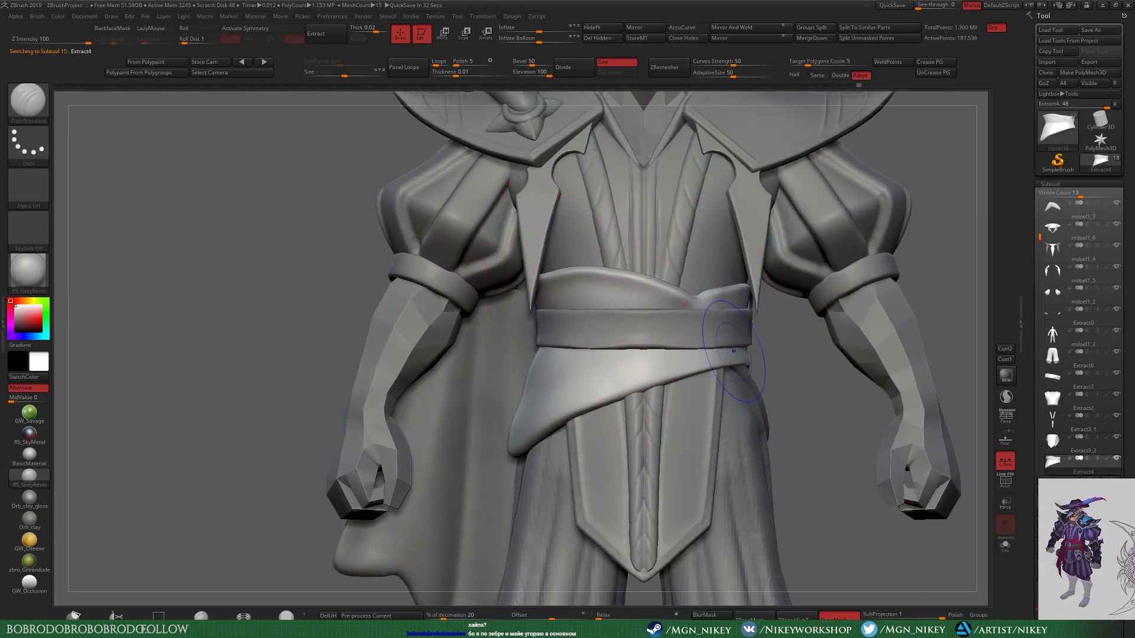
ctrl+right_drag(779, 387, 744, 355)
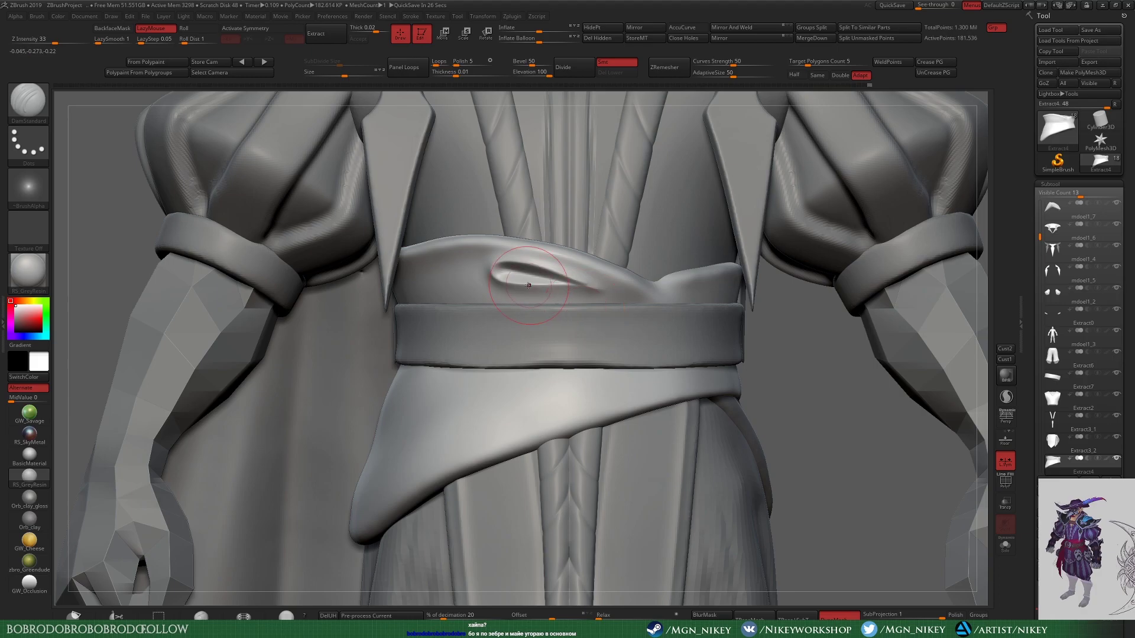
drag(503, 271, 654, 301)
key(ctrl+z)
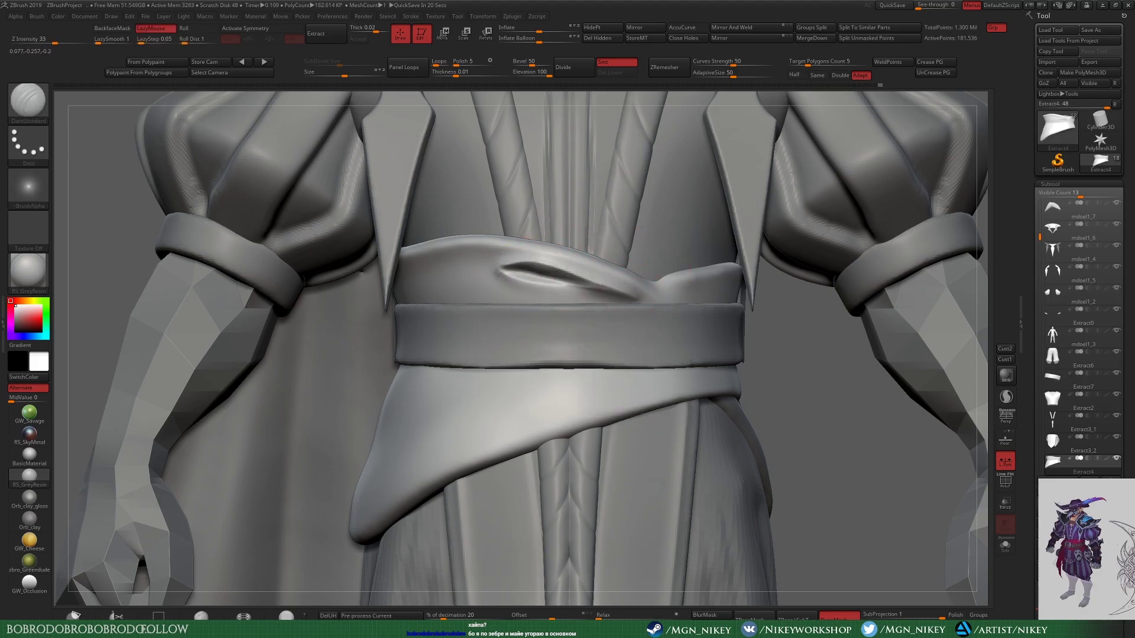
mouse_move(503, 269)
mouse_down()
mouse_move(632, 299)
mouse_move(622, 307)
mouse_up()
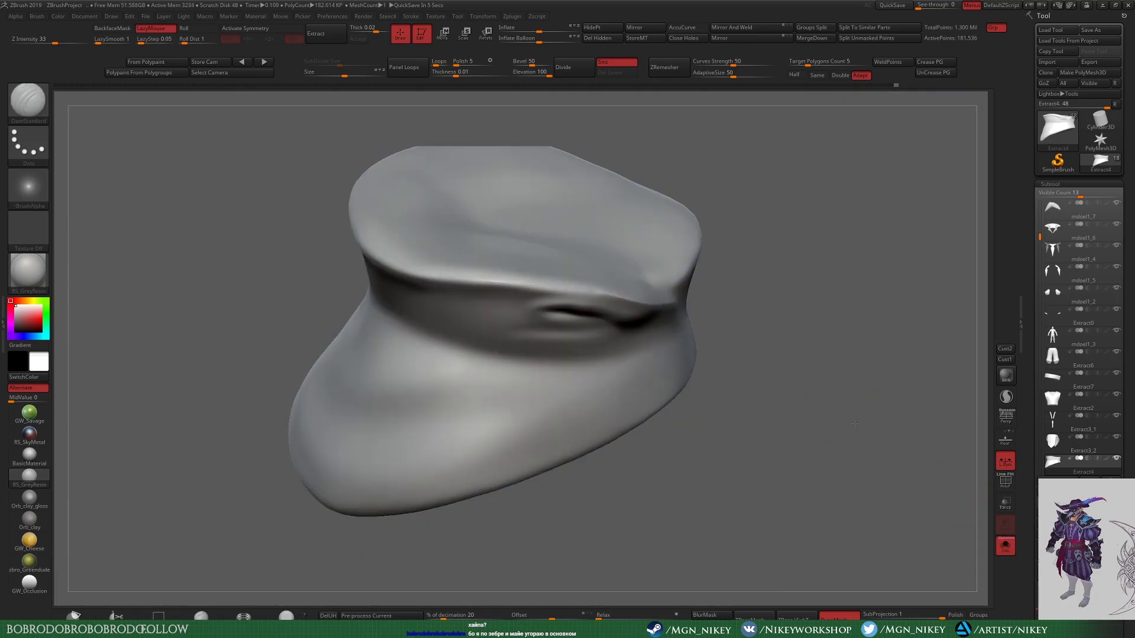
Step: Solo the belt sash and inspect its flared folds from several angles
mouse_move(558, 247)
right_down()
mouse_move(449, 414)
mouse_move(366, 494)
mouse_move(357, 400)
mouse_move(750, 357)
mouse_move(760, 203)
mouse_move(810, 168)
mouse_move(814, 245)
right_up()
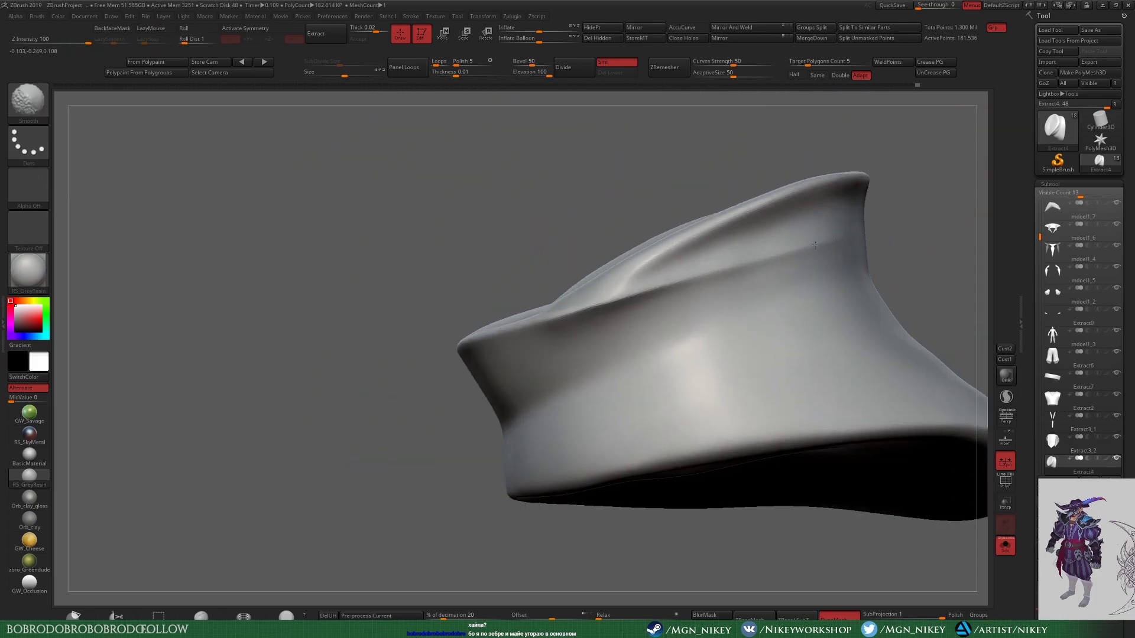
mouse_move(861, 147)
right_down()
mouse_move(572, 299)
mouse_move(911, 136)
right_up()
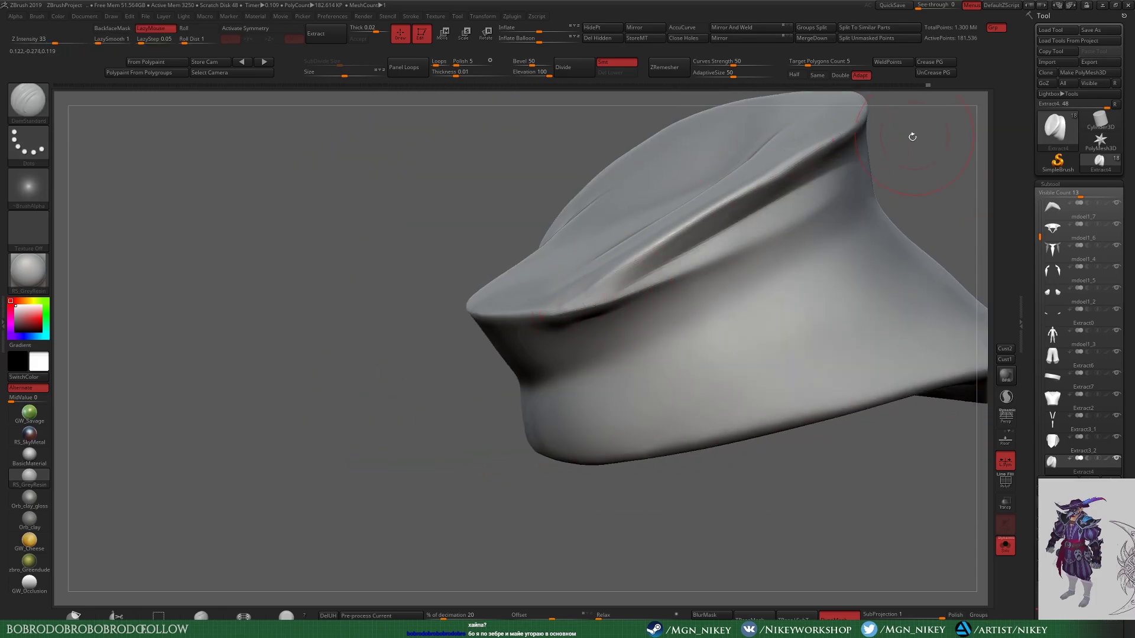
mouse_move(741, 229)
right_down()
mouse_move(890, 370)
mouse_move(952, 192)
right_up()
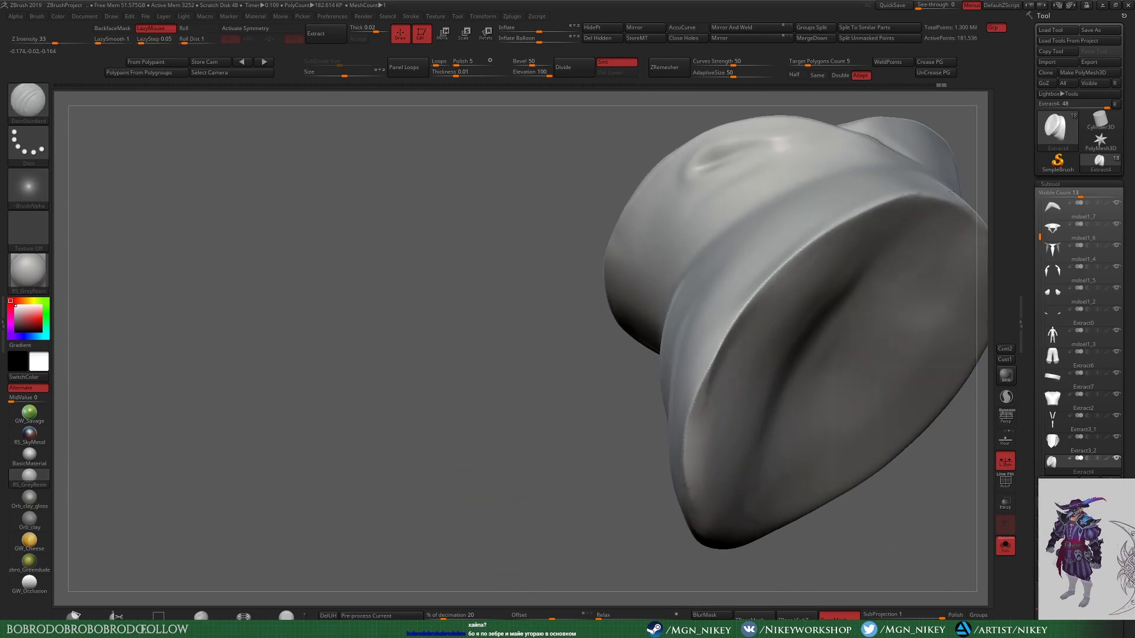
mouse_move(705, 403)
right_down()
mouse_move(887, 317)
mouse_move(823, 292)
mouse_move(529, 499)
mouse_move(746, 273)
right_up()
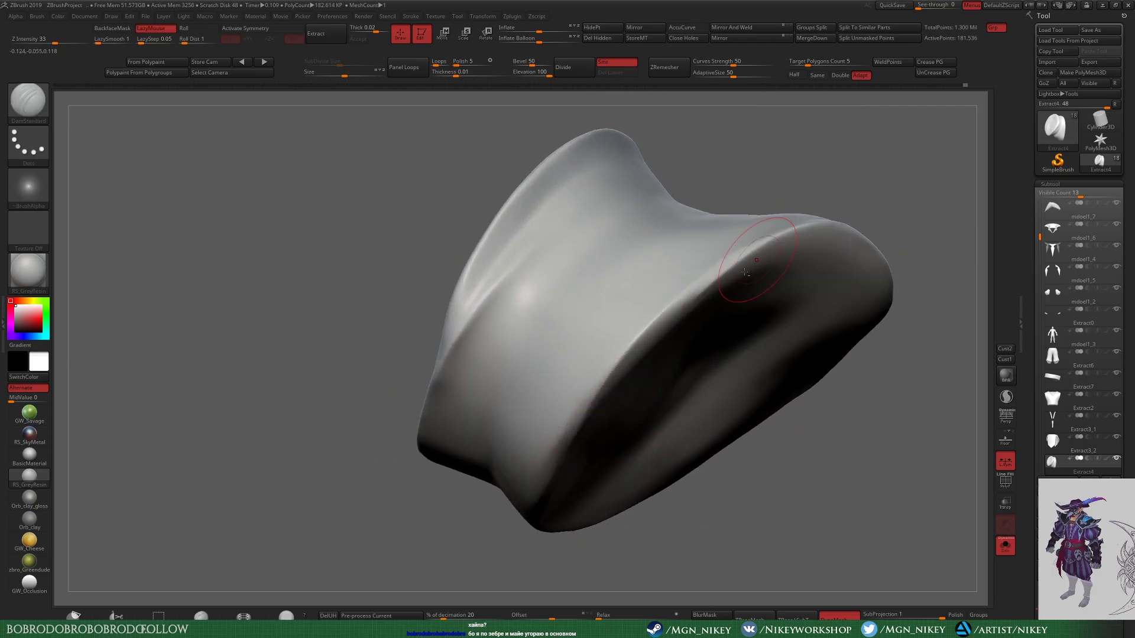
mouse_move(763, 390)
right_down()
mouse_move(642, 400)
mouse_move(780, 374)
mouse_move(717, 309)
right_up()
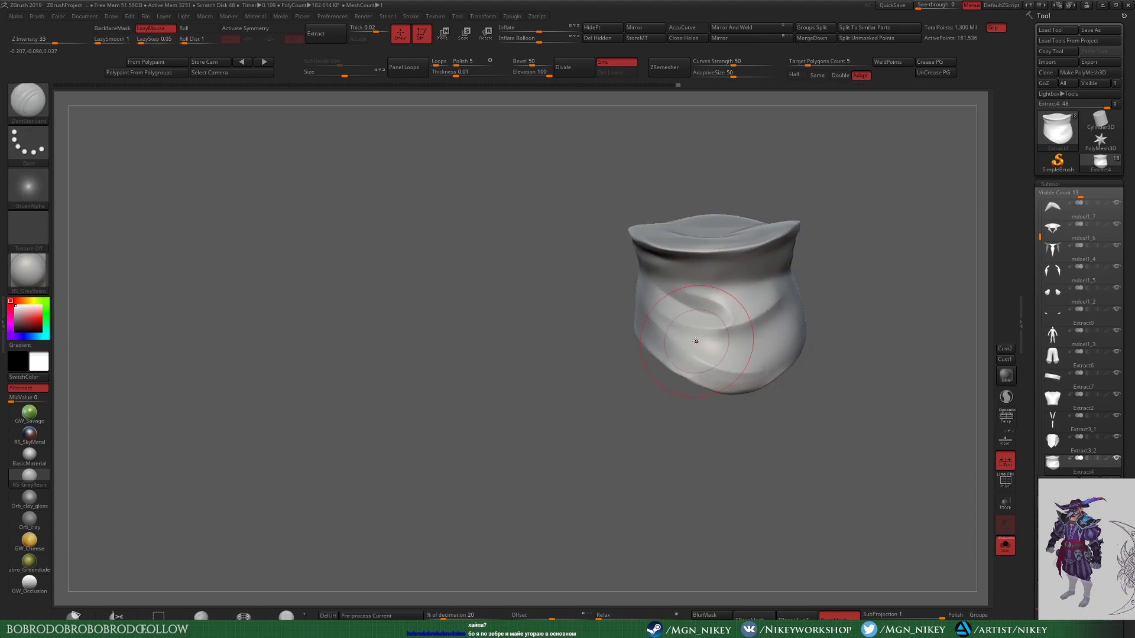
right_drag(651, 310, 740, 340)
mouse_move(780, 300)
right_down()
mouse_move(738, 331)
mouse_move(780, 307)
right_up()
Step: Show the full character, enable X symmetry and select the mdoel1_1 subtool
click(1005, 545)
mouse_move(838, 392)
alt+right_down()
mouse_move(784, 433)
mouse_move(912, 185)
mouse_move(689, 274)
mouse_move(538, 404)
alt+right_up()
key(x)
alt+click(538, 404)
Step: Switch to the Move brush and begin shaping the sphere above the head
key(b)
key(m)
key(v)
drag(537, 403, 544, 426)
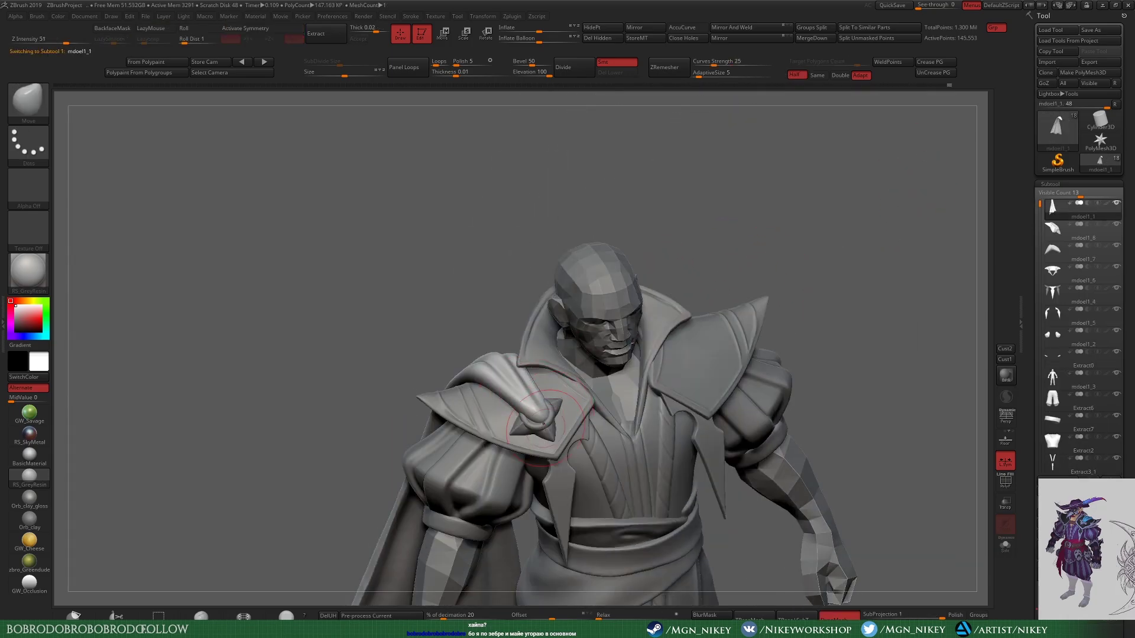
right_drag(673, 313, 515, 413)
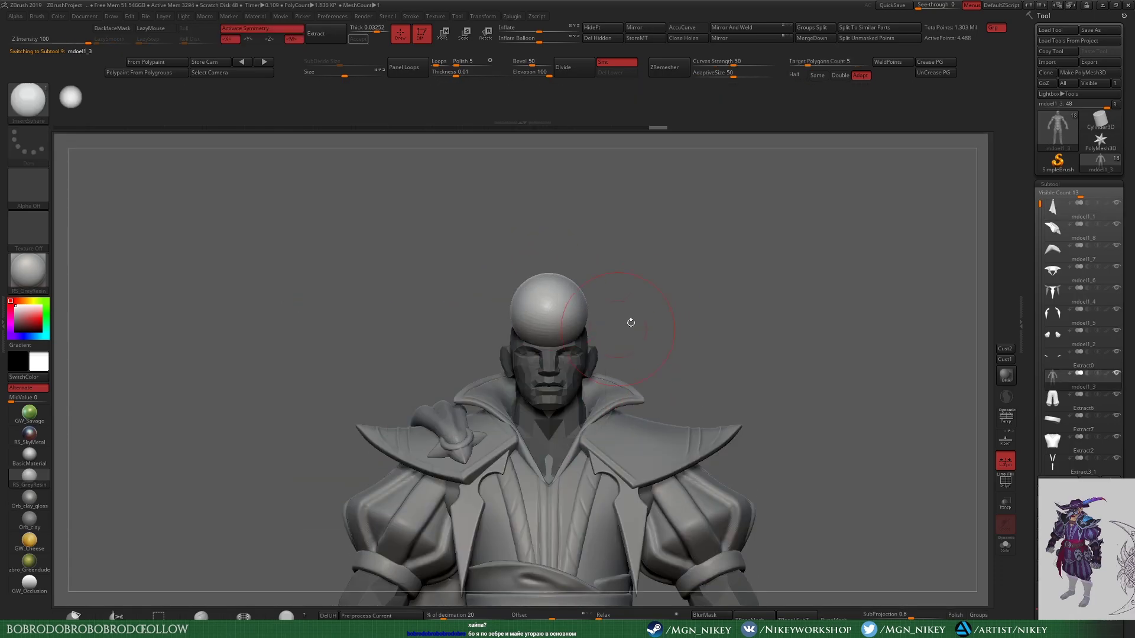
right_drag(839, 134, 765, 237)
key(b)
key(m)
key(v)
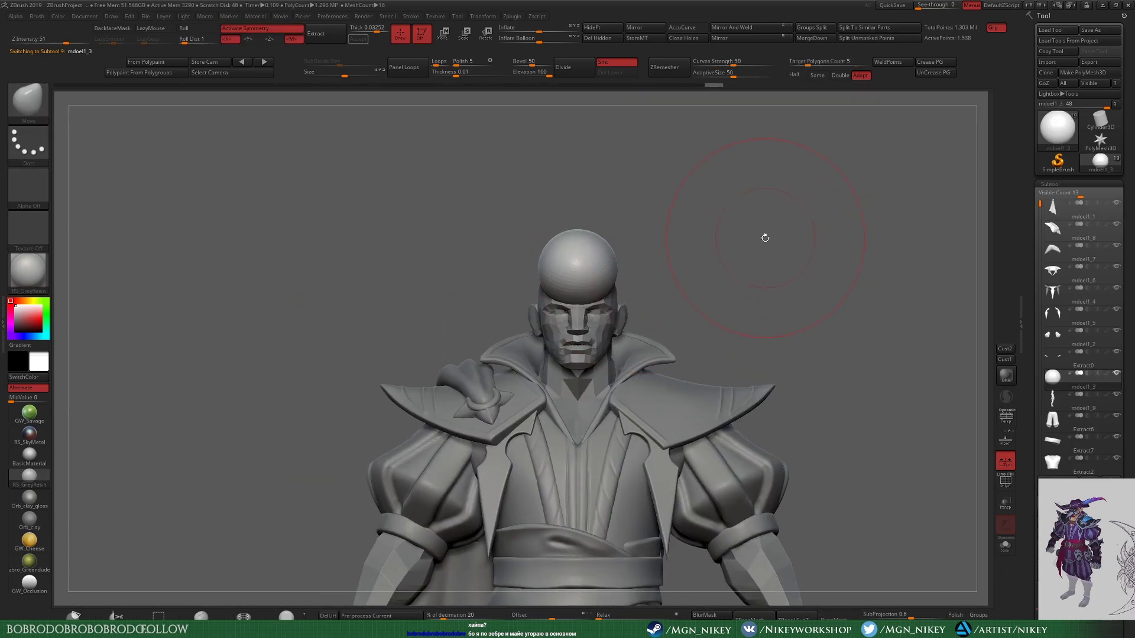
shift+drag(594, 277, 566, 262)
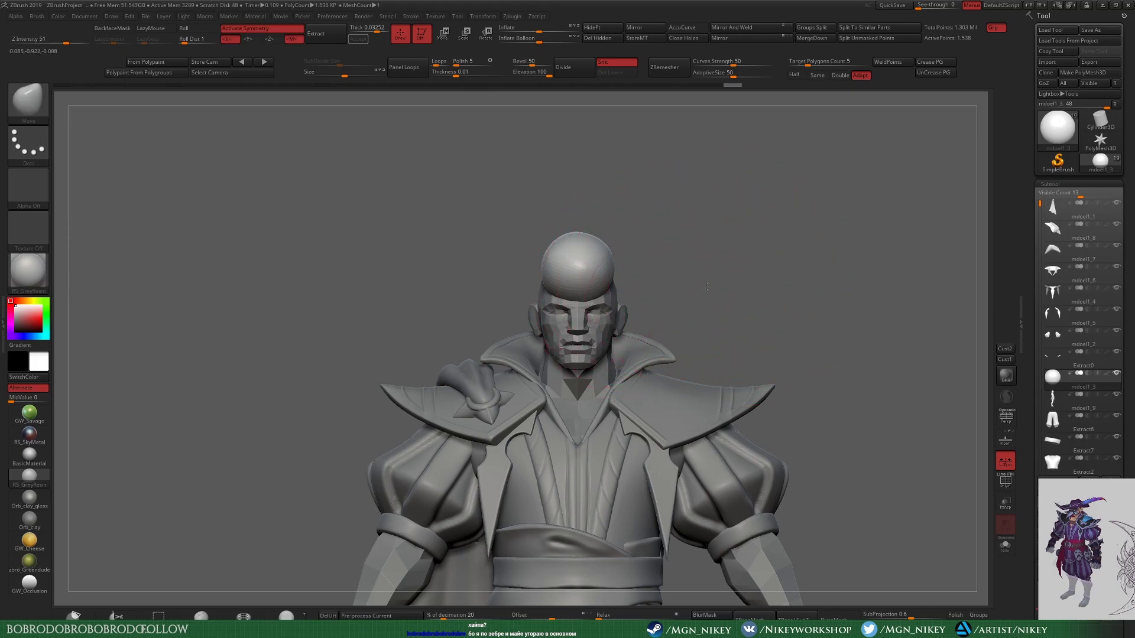
right_drag(707, 286, 591, 276)
Step: Stretch the sphere into a long ellipsoid and flatten it into a thin disc with Transpose
key(w)
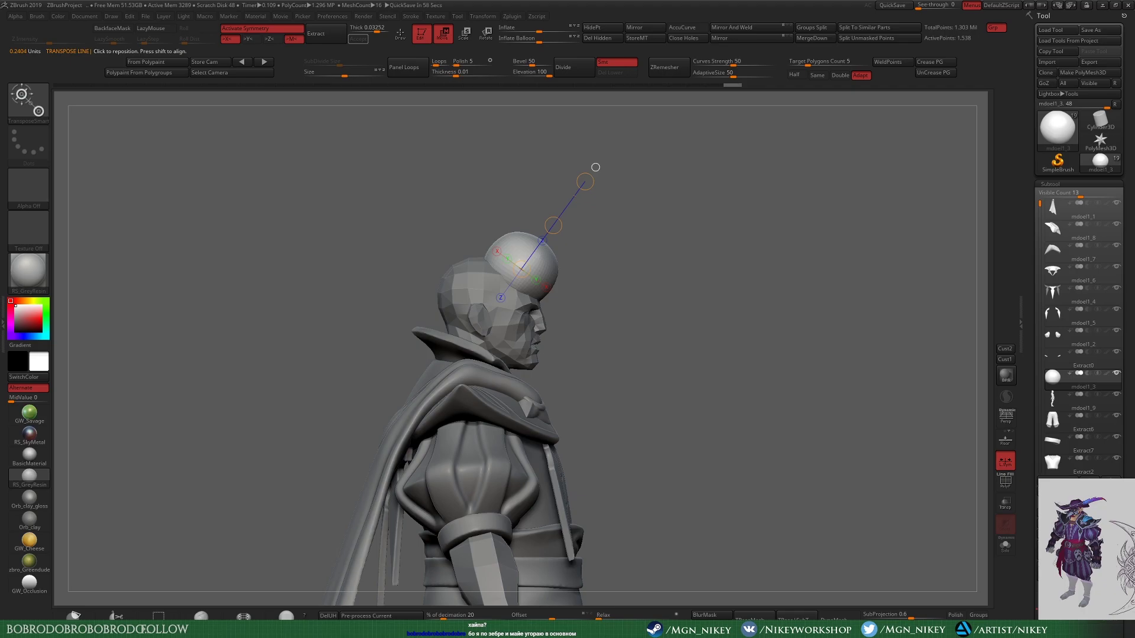
key(q)
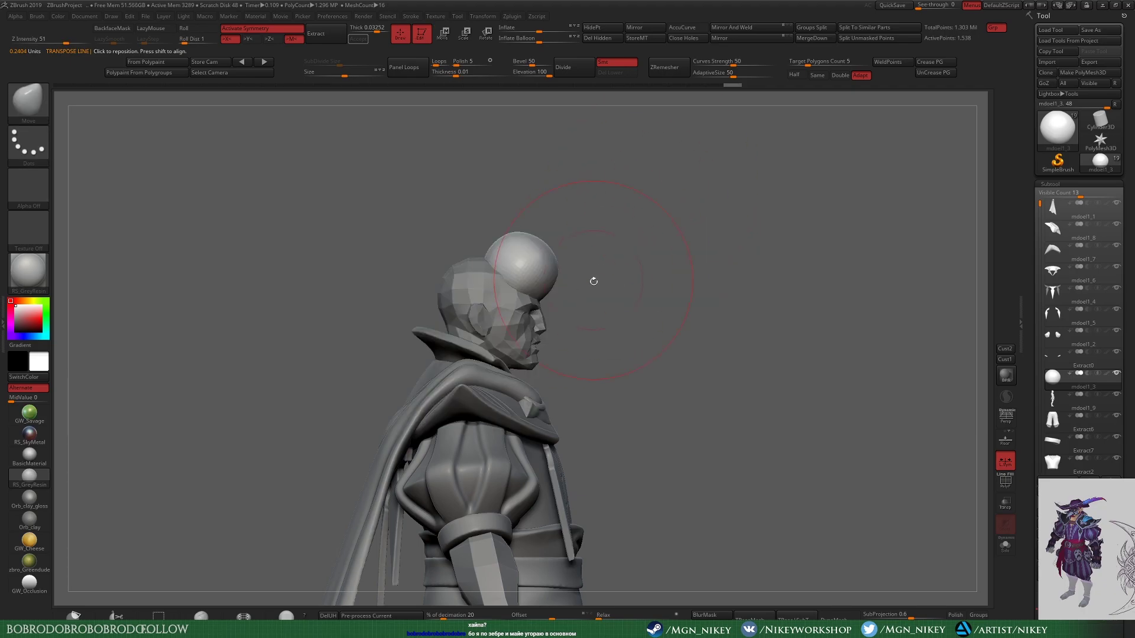
drag(593, 279, 799, 269)
right_drag(799, 269, 739, 266)
key(e)
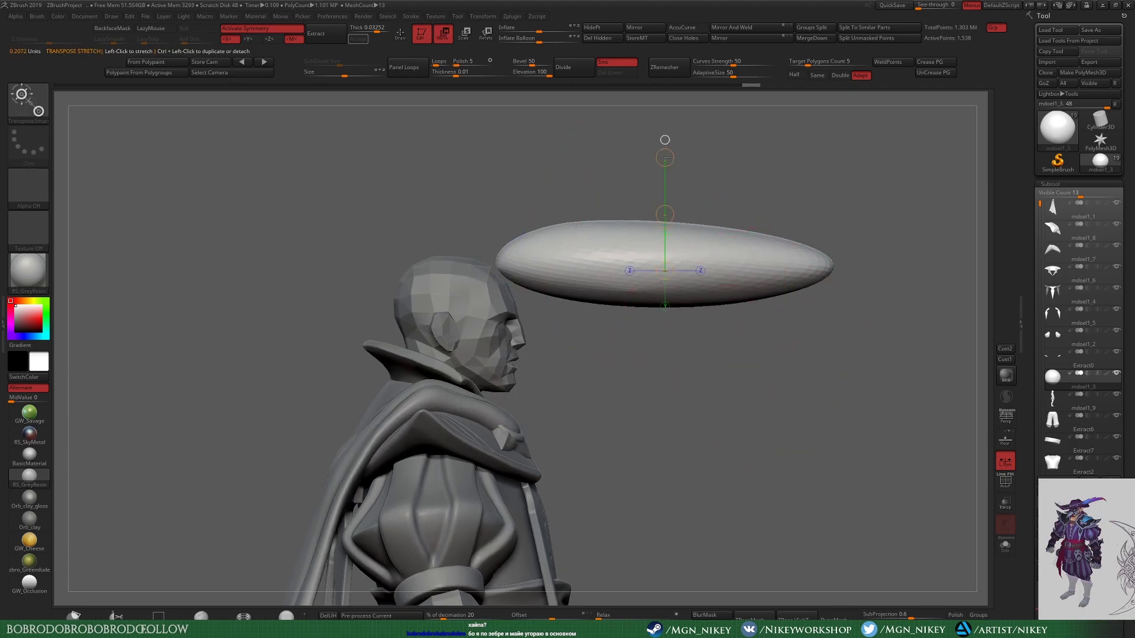
drag(665, 331, 665, 284)
key(r)
key(ctrl+z)
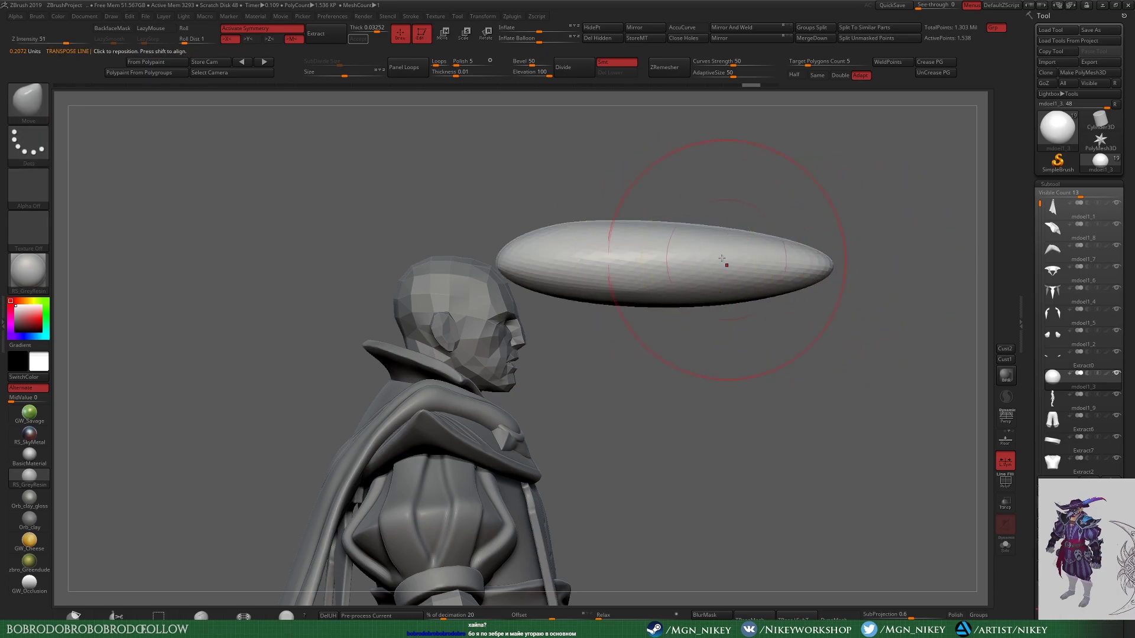
key(ctrl+shift+z)
Step: Raise the disc's left part and smooth its surface with the hPolish brush
key(q)
key(space)
drag(808, 270, 809, 264)
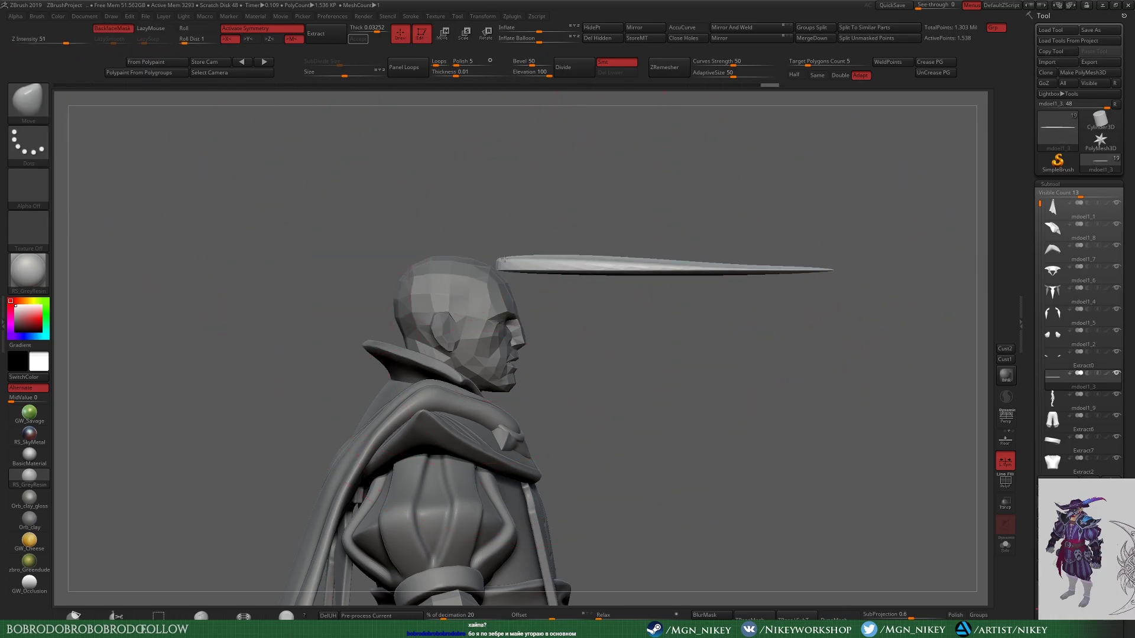
right_drag(501, 267, 684, 278)
key(b)
key(h)
key(p)
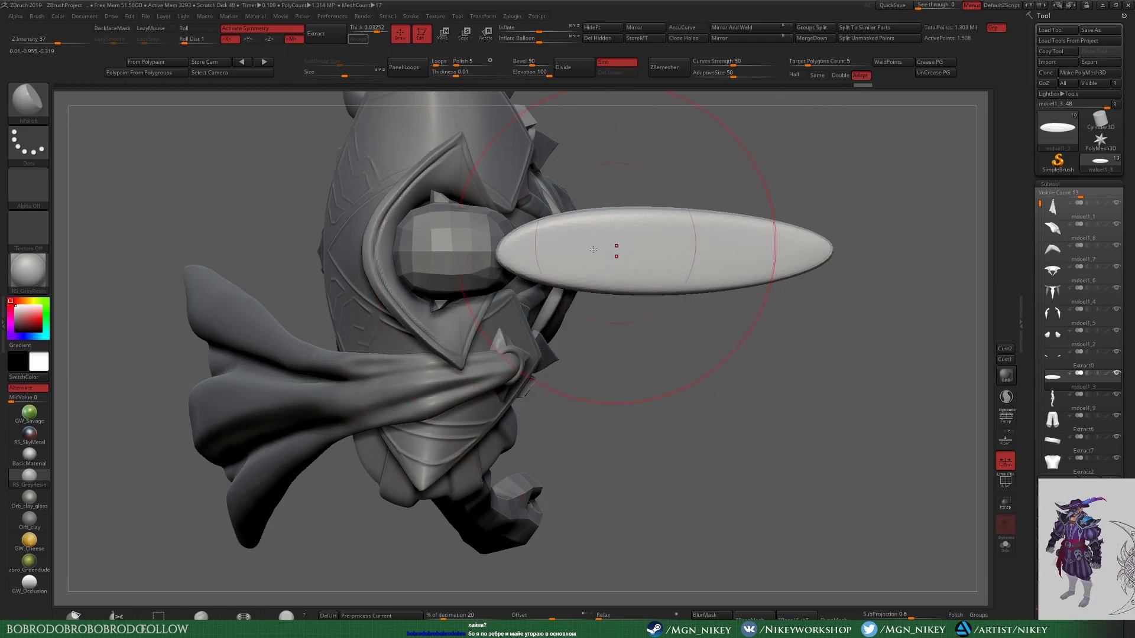
mouse_move(613, 248)
right_down()
mouse_move(702, 362)
mouse_move(692, 253)
mouse_move(790, 416)
mouse_move(747, 342)
mouse_move(760, 405)
mouse_move(689, 233)
right_up()
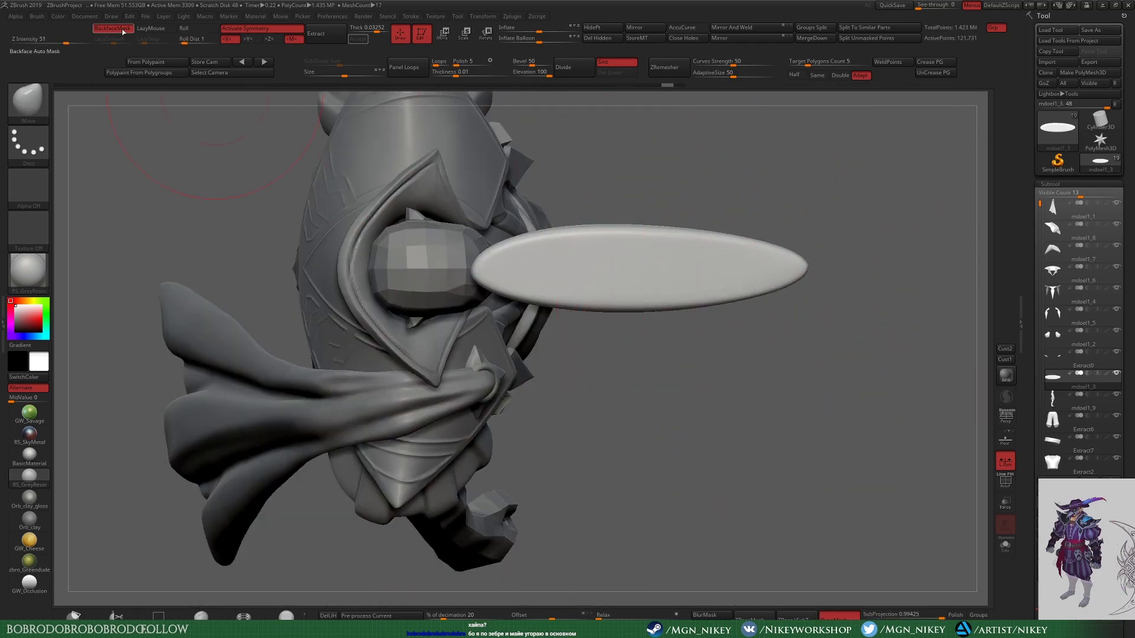
Step: Pull the disc's upper-left edge out and bulge its wide end into a teardrop brim
key(b)
key(m)
key(v)
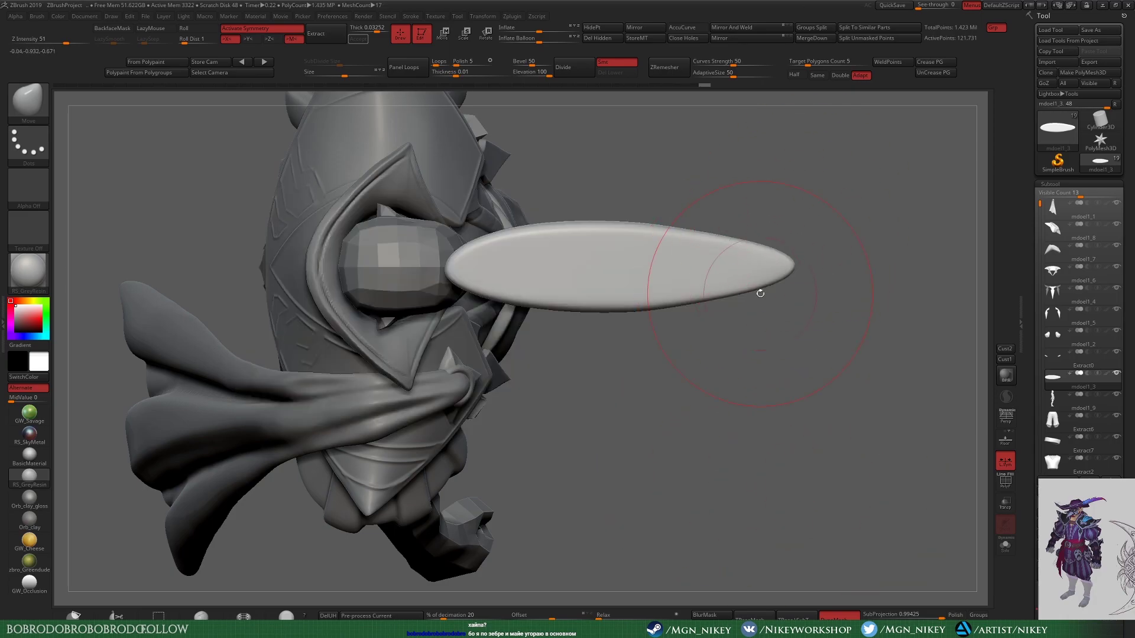
mouse_move(770, 277)
right_down()
mouse_move(628, 342)
mouse_move(712, 255)
right_up()
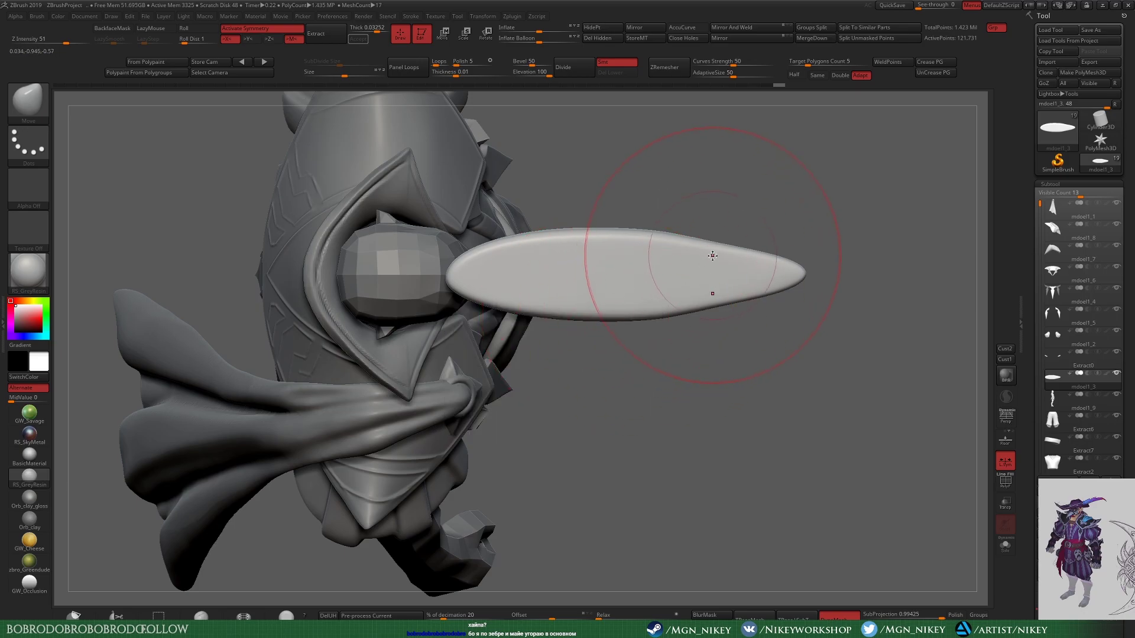
drag(659, 249, 615, 227)
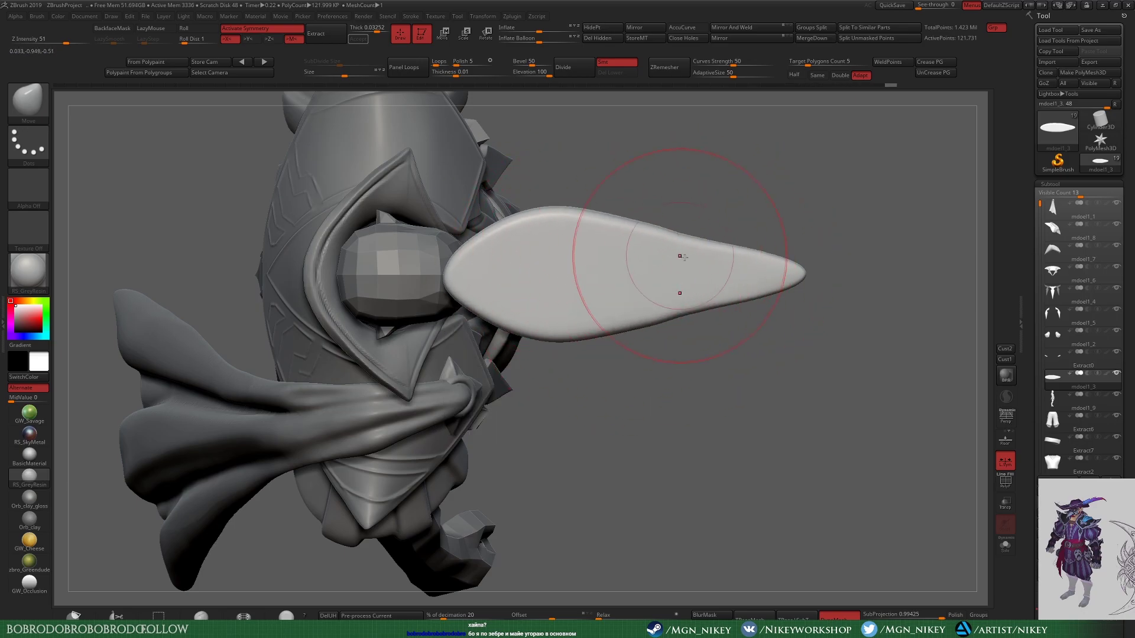
mouse_move(674, 254)
right_down()
mouse_move(696, 393)
mouse_move(671, 329)
mouse_move(733, 224)
right_up()
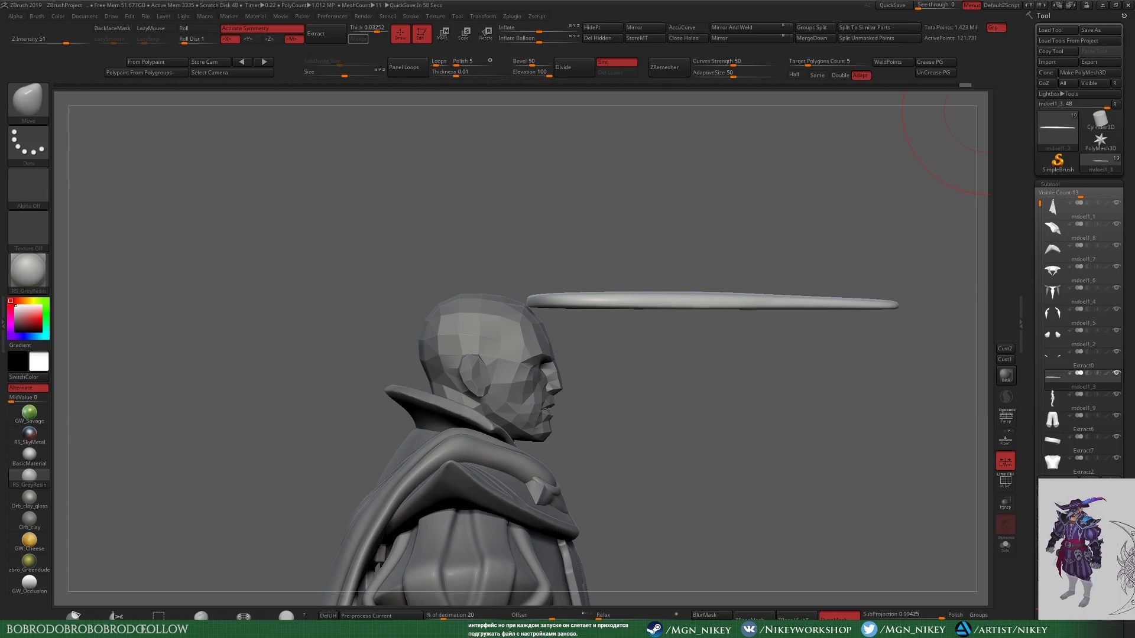
Step: Mask the brim and pull a hat crown up from its center with Transpose Move
click(333, 16)
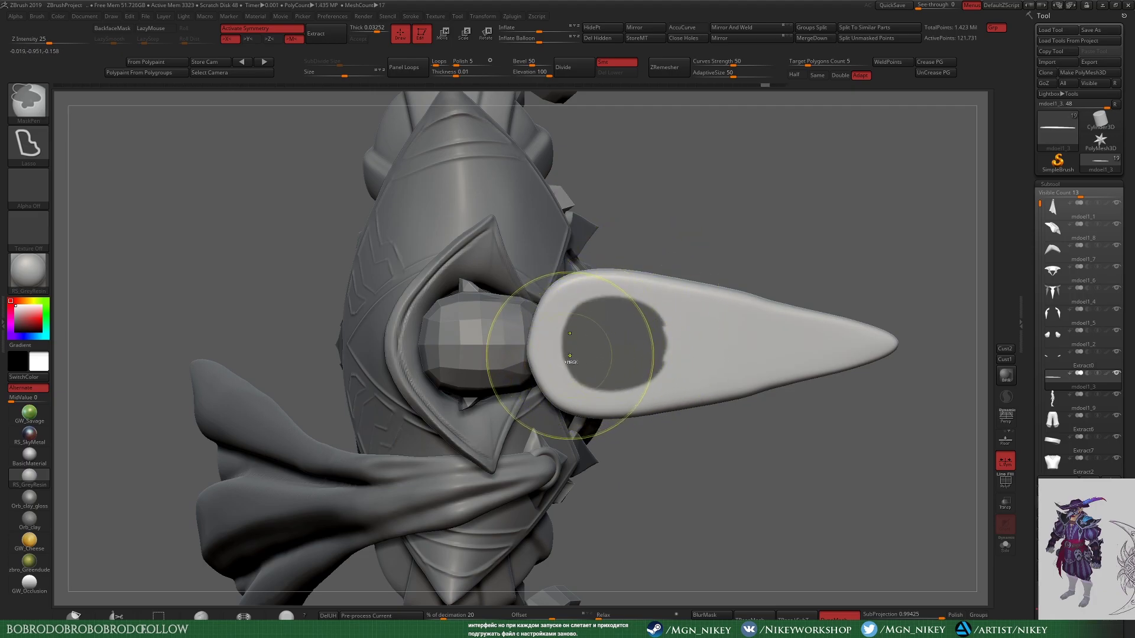
ctrl+drag(567, 359, 681, 361)
ctrl+drag(615, 285, 555, 342)
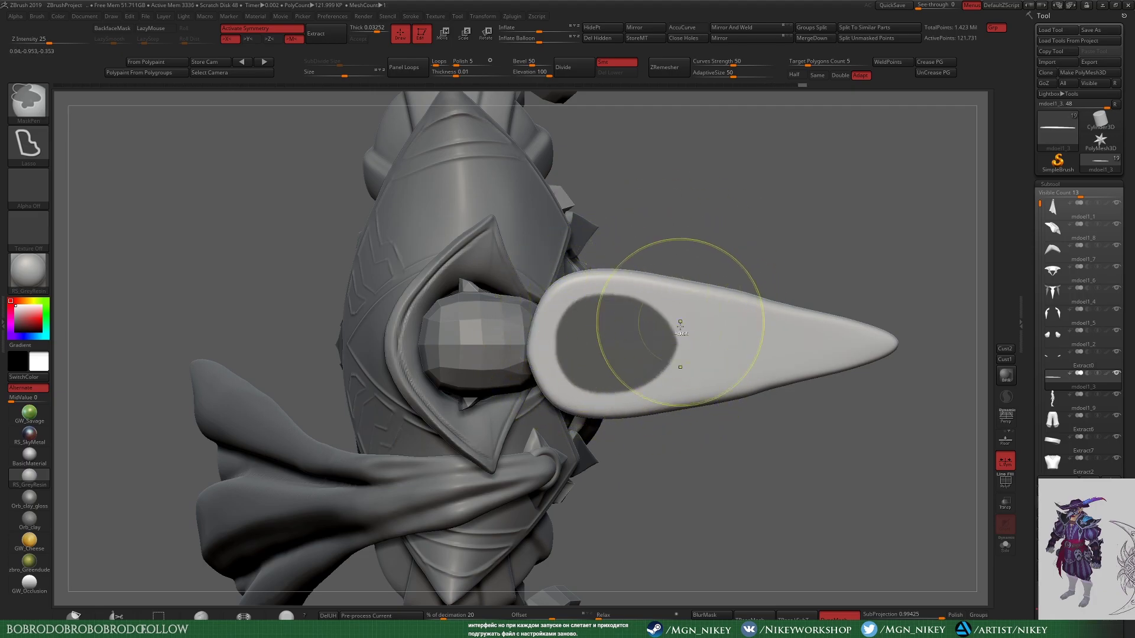
shift+drag(680, 324, 722, 431)
key(w)
drag(620, 272, 620, 198)
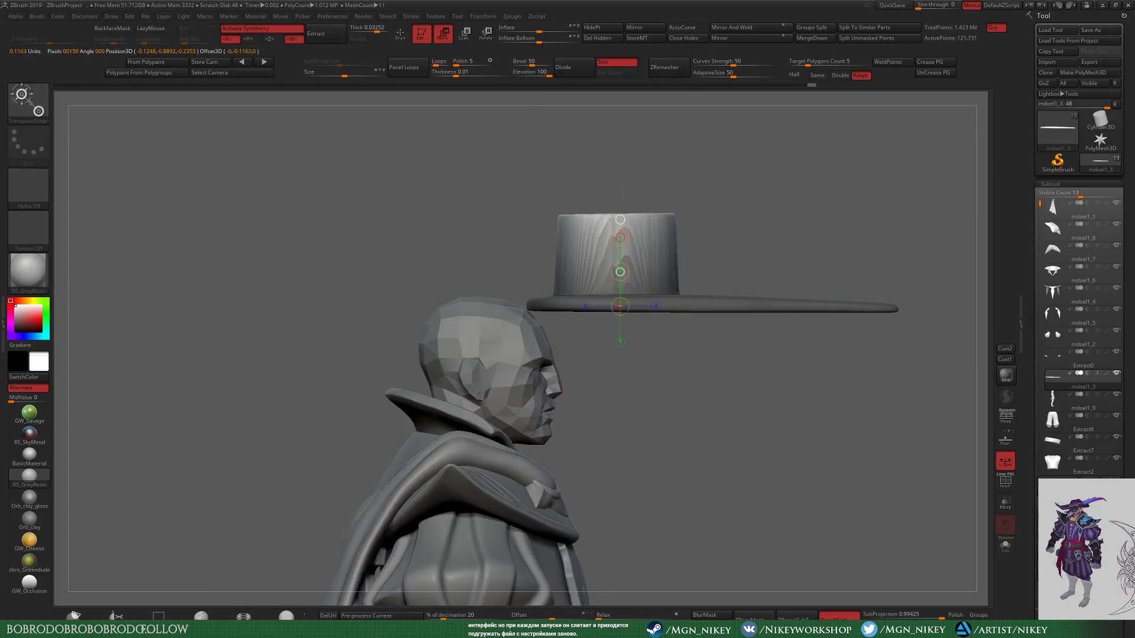
key(q)
Step: Inspect the new crown in wireframe from side, underneath and top-down views
mouse_move(761, 283)
mouse_down()
mouse_move(764, 225)
mouse_move(773, 405)
mouse_move(857, 376)
mouse_move(727, 360)
mouse_up()
key(shift+f)
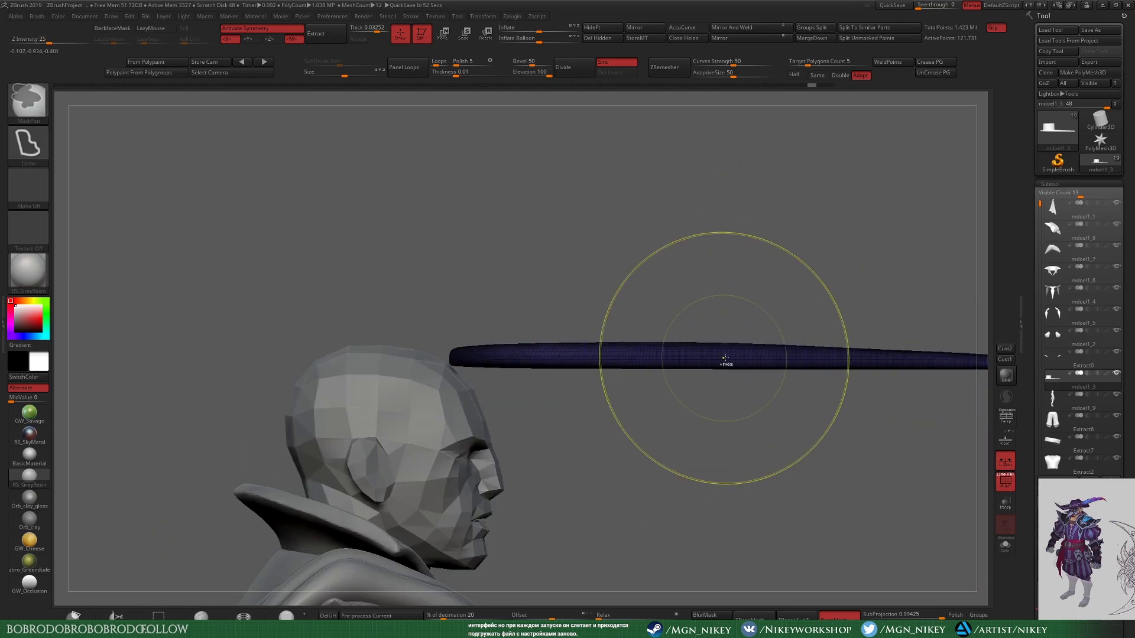
key(w)
drag(590, 359, 590, 237)
key(q)
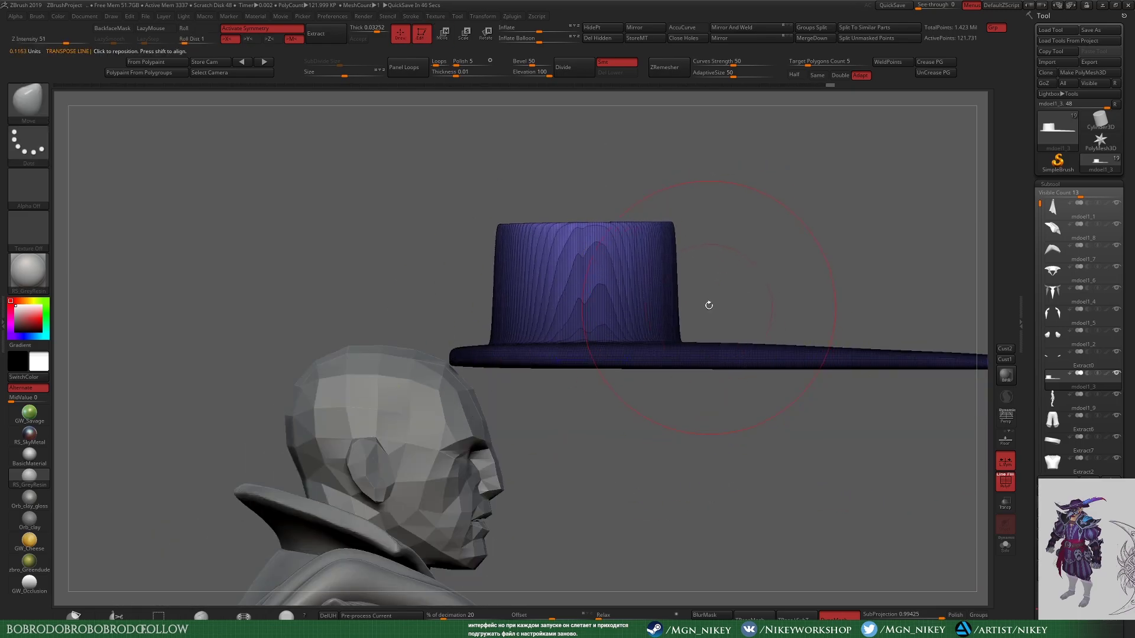
drag(709, 303, 777, 473)
shift+drag(518, 336, 654, 278)
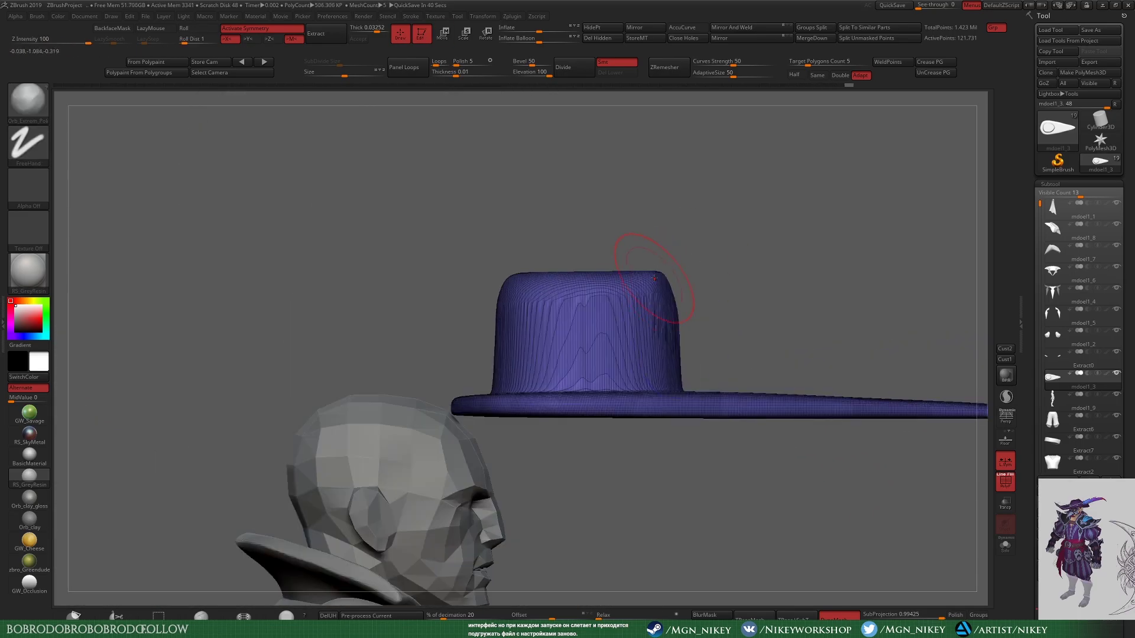
mouse_move(767, 303)
mouse_down()
mouse_move(798, 304)
mouse_move(651, 265)
mouse_move(849, 288)
mouse_move(768, 307)
mouse_move(641, 303)
mouse_up()
Step: Lower the right side of the crown with the Move brush and check it from several angles
key(b)
key(m)
key(v)
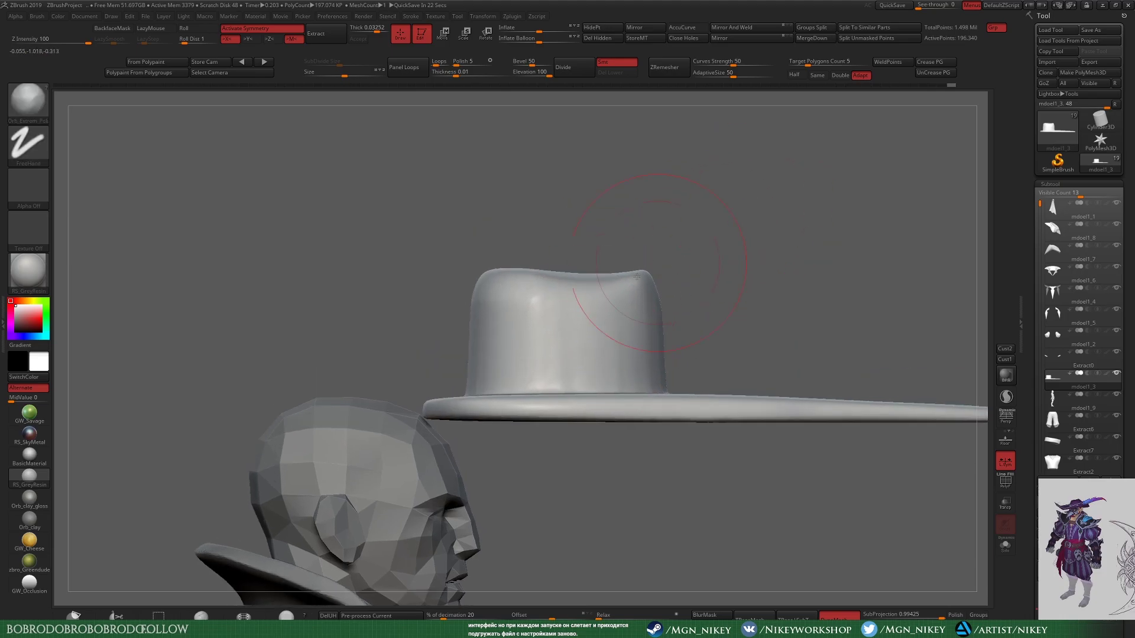
key(w)
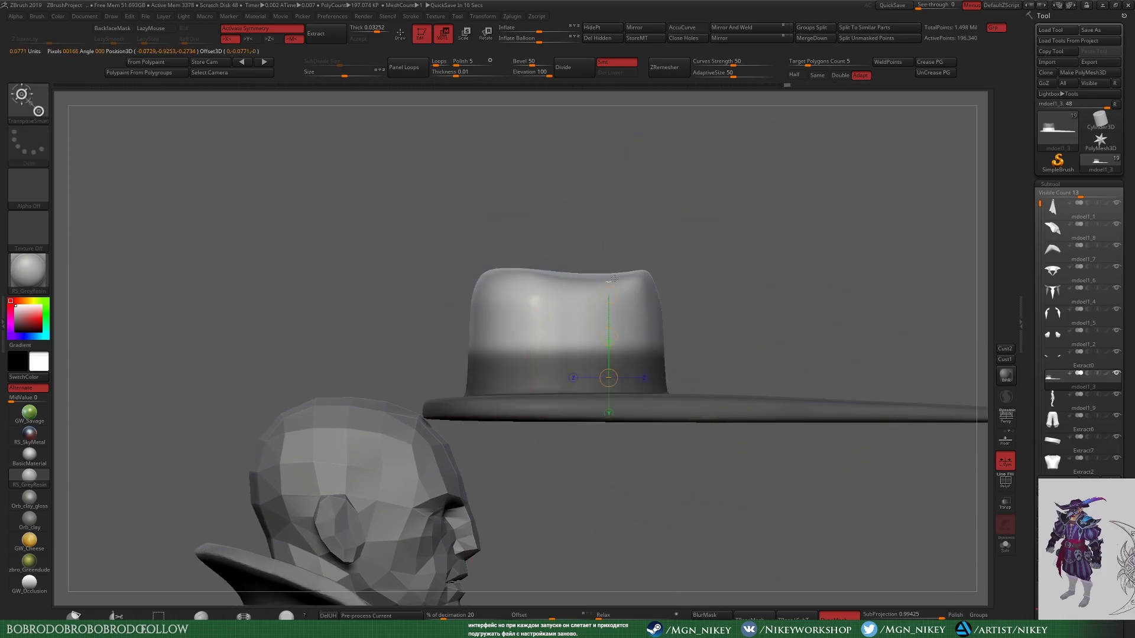
key(q)
drag(585, 296, 627, 313)
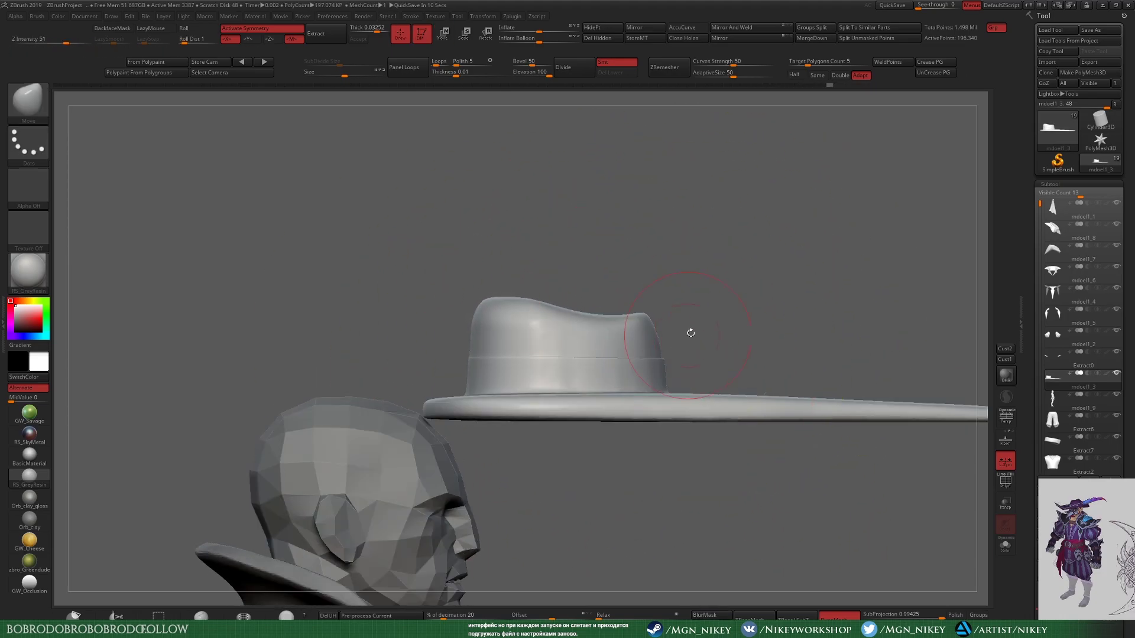
drag(731, 342, 677, 253)
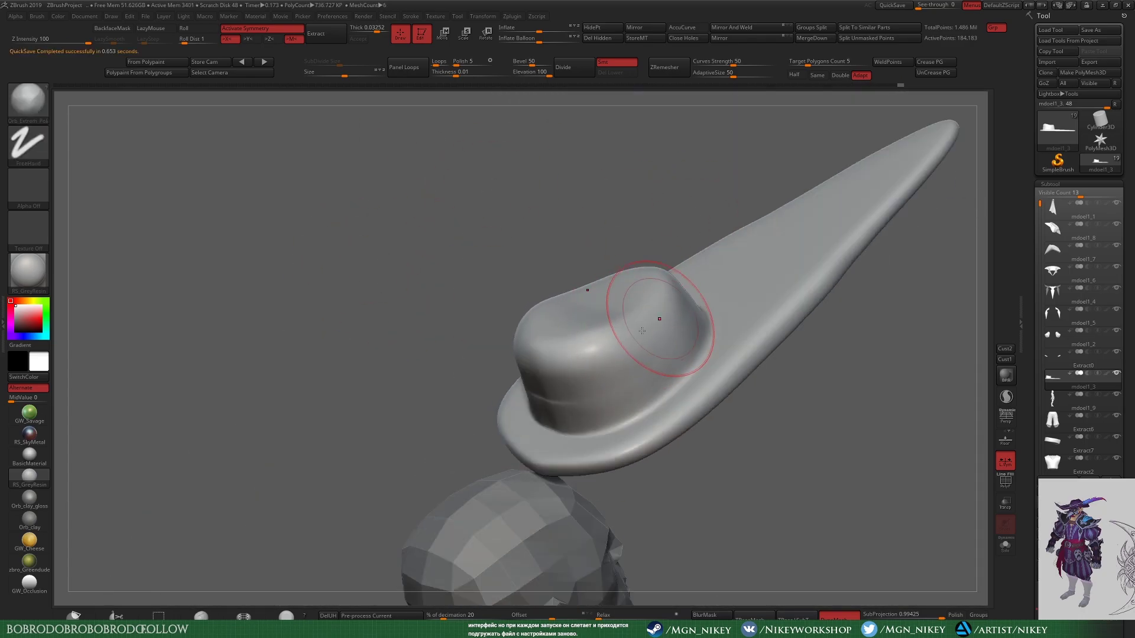
drag(660, 318, 534, 314)
drag(788, 363, 753, 216)
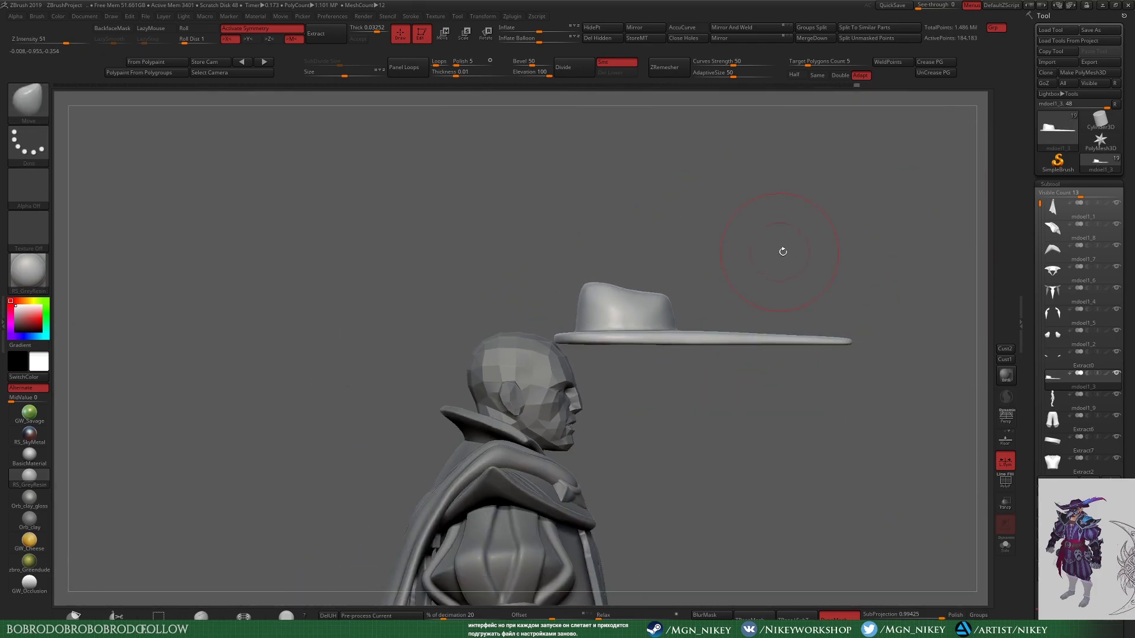
mouse_move(782, 251)
mouse_down()
mouse_move(825, 266)
mouse_move(767, 242)
mouse_up()
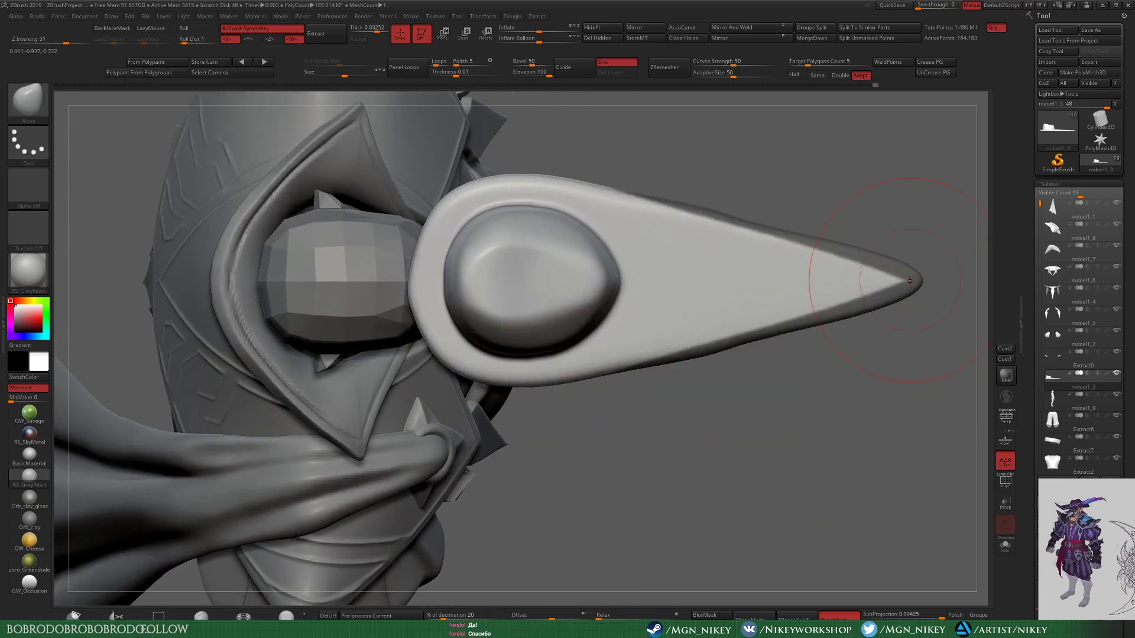
Step: Solo the hat and mask the left part of the brim's rim
key(shift+s)
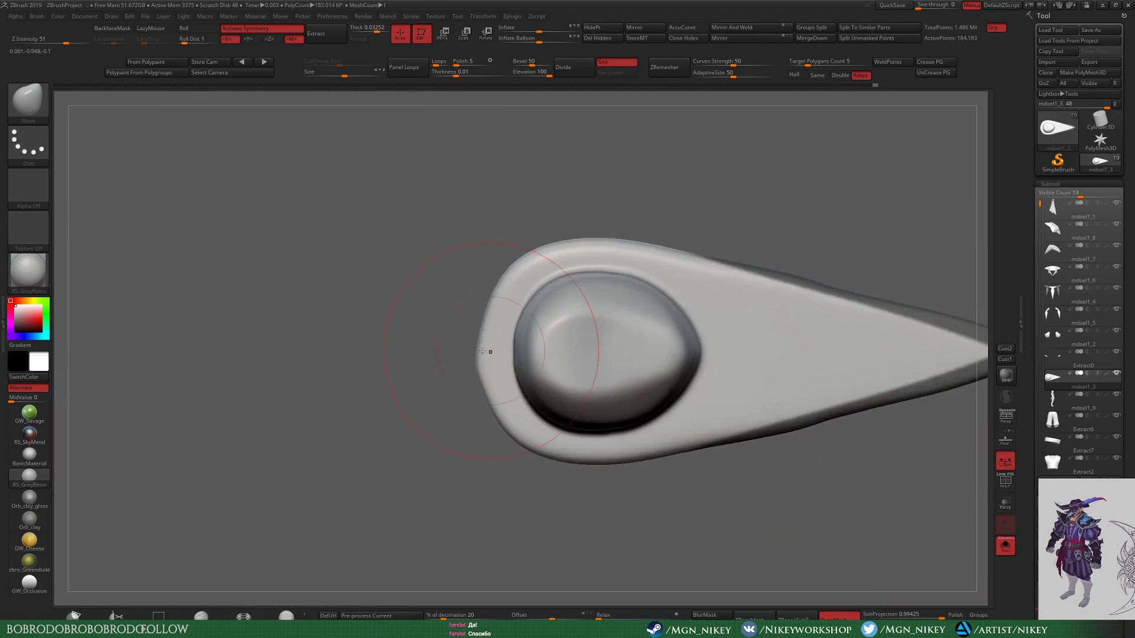
ctrl+drag(484, 361, 458, 295)
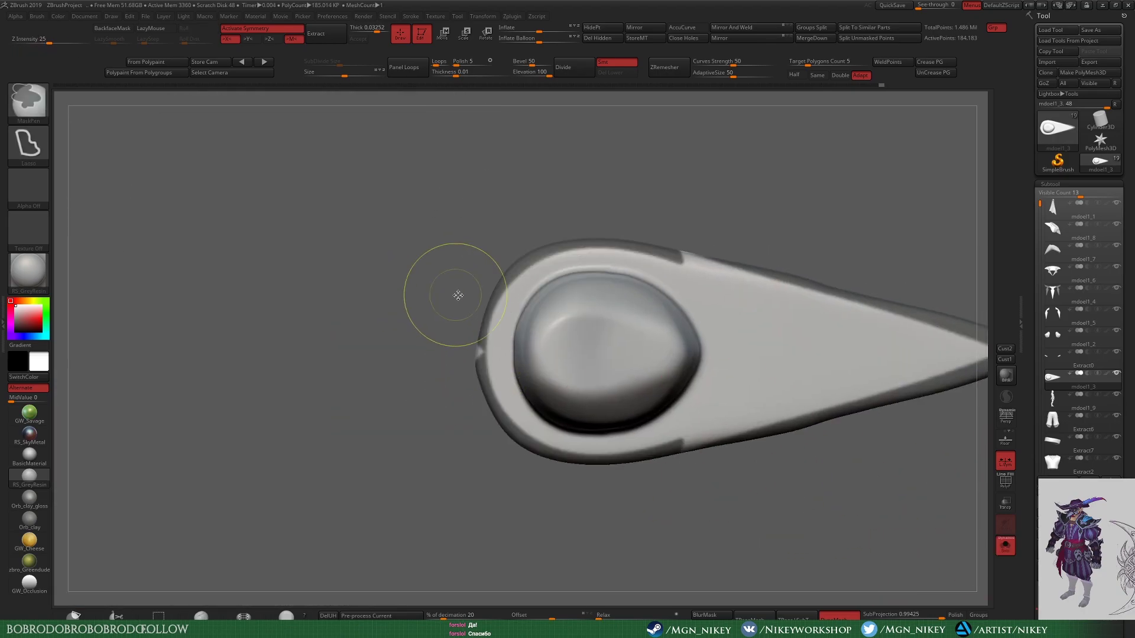
alt+drag(473, 414, 898, 329)
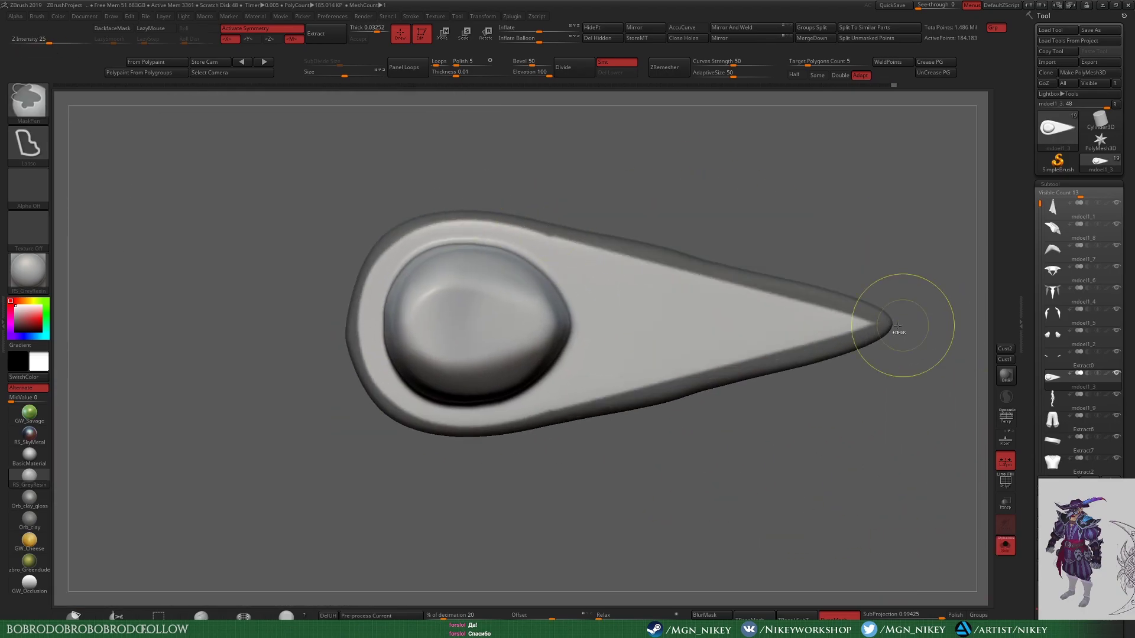
right_drag(557, 250, 875, 465)
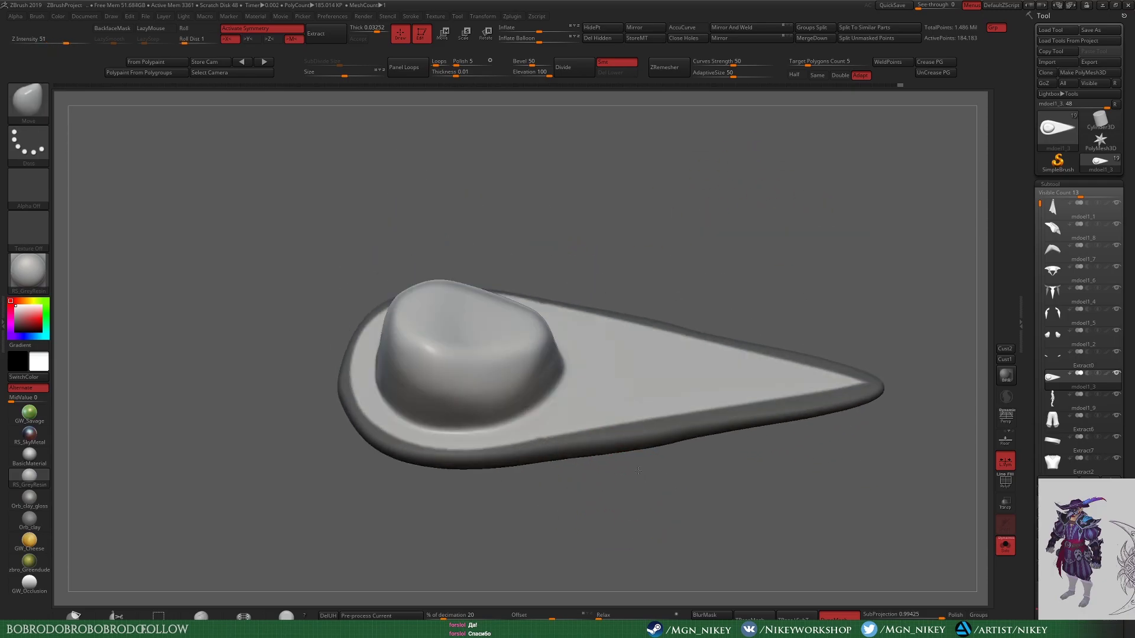
Step: Mask along the brim's underside and stretch its left side outward with Transpose Move
ctrl+drag(873, 465, 415, 557)
key(w)
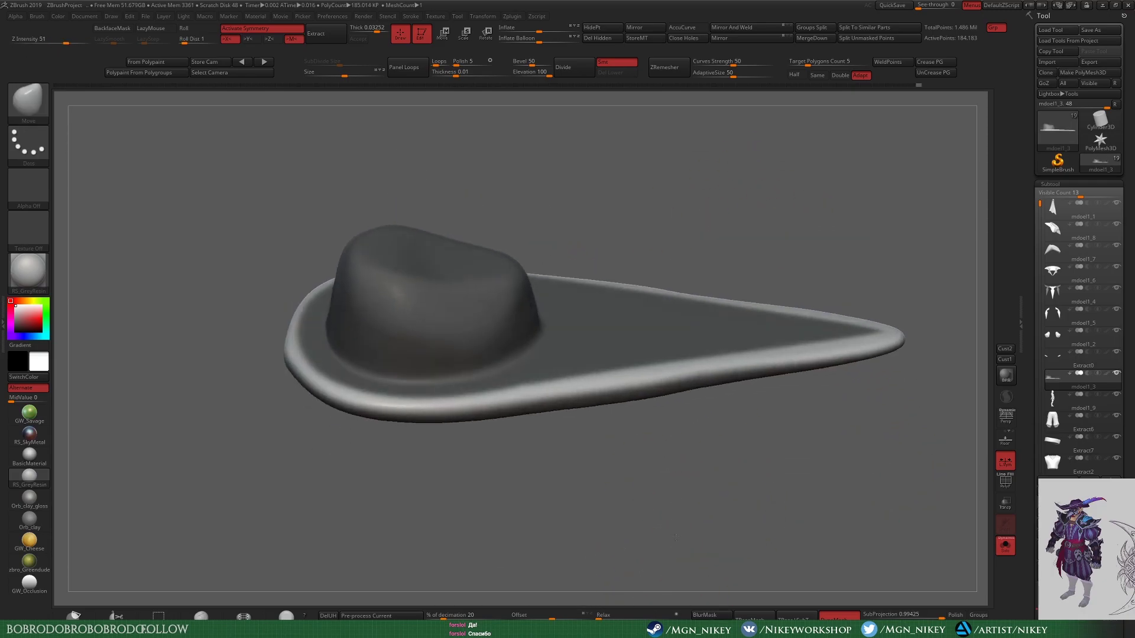
drag(648, 576, 494, 371)
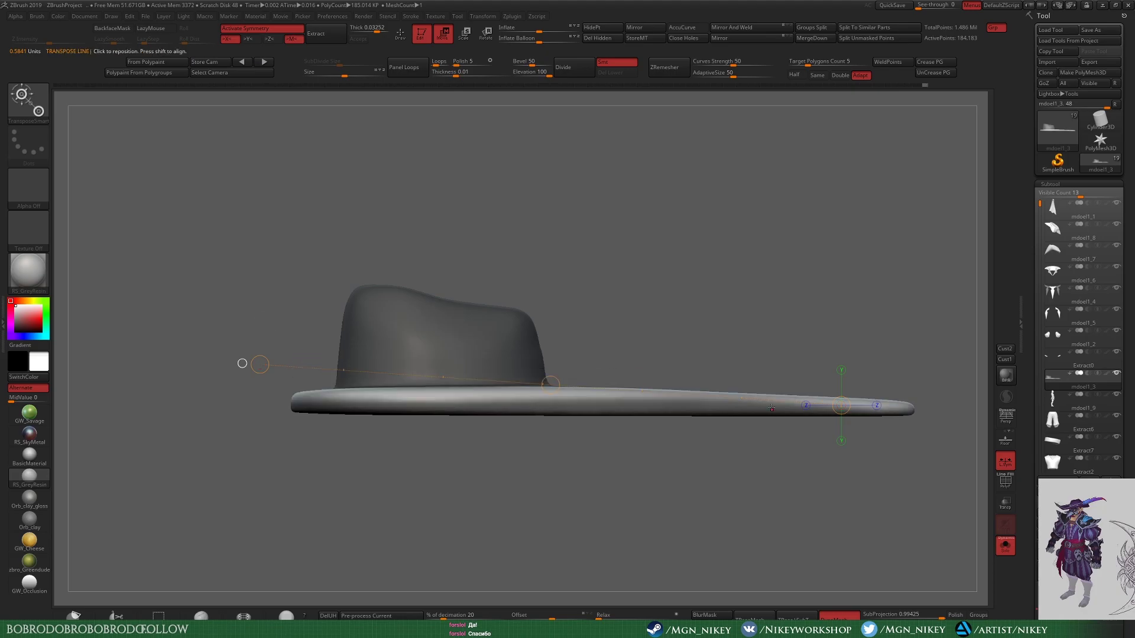
key(q)
alt+drag(782, 536, 703, 471)
key(w)
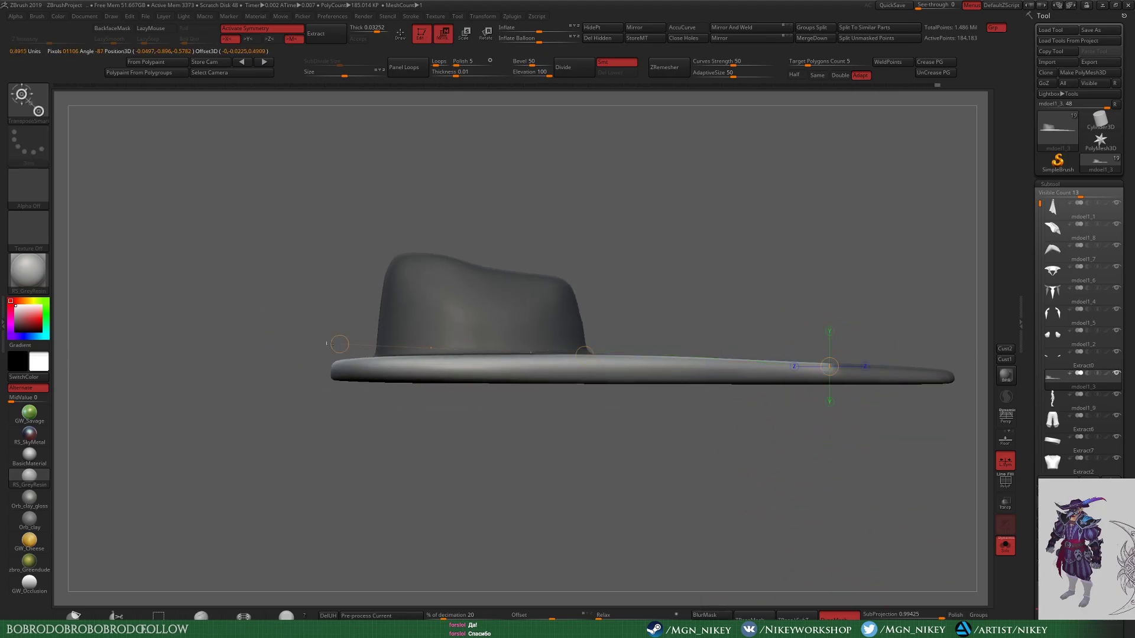
mouse_move(829, 366)
mouse_down()
mouse_move(228, 345)
mouse_move(252, 244)
mouse_move(652, 242)
mouse_up()
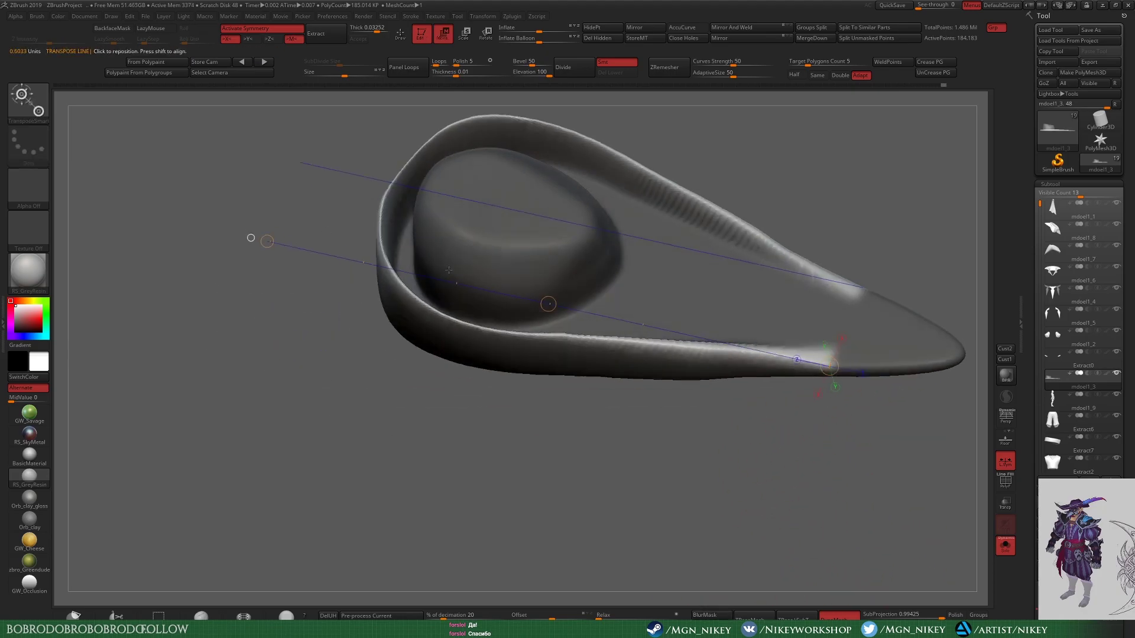
key(q)
key(alt+Tab)
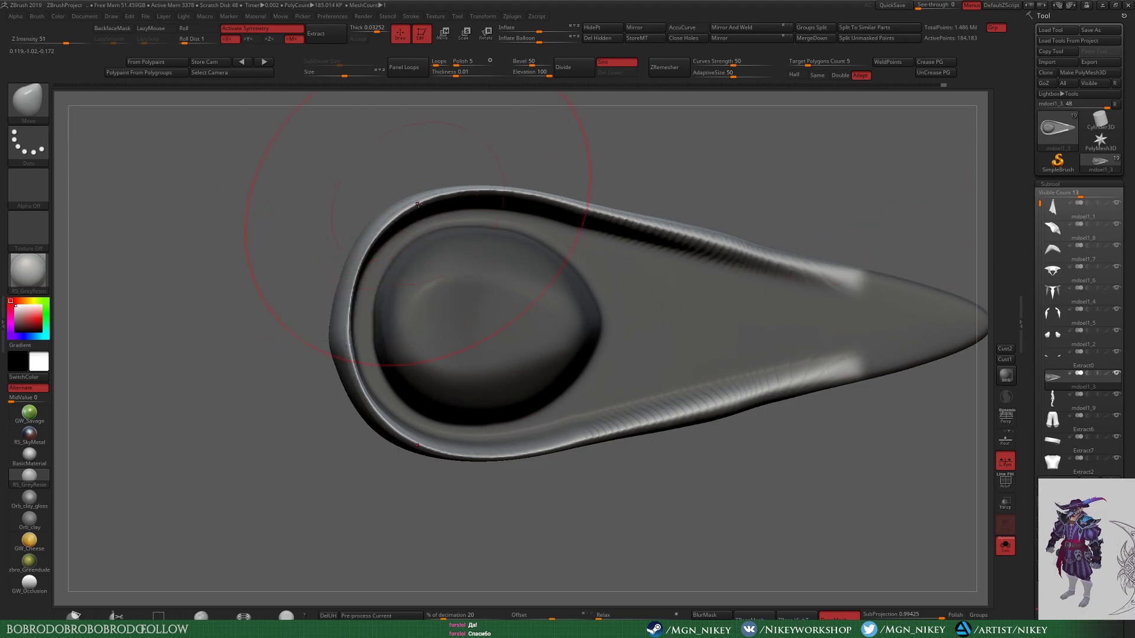
Step: Enable BackfaceMask and sculpt along the brim's outer and top rim, then view the hat front-on
click(112, 28)
mouse_move(346, 283)
mouse_down()
mouse_move(555, 210)
mouse_move(810, 284)
mouse_up()
shift+right_drag(809, 284, 621, 251)
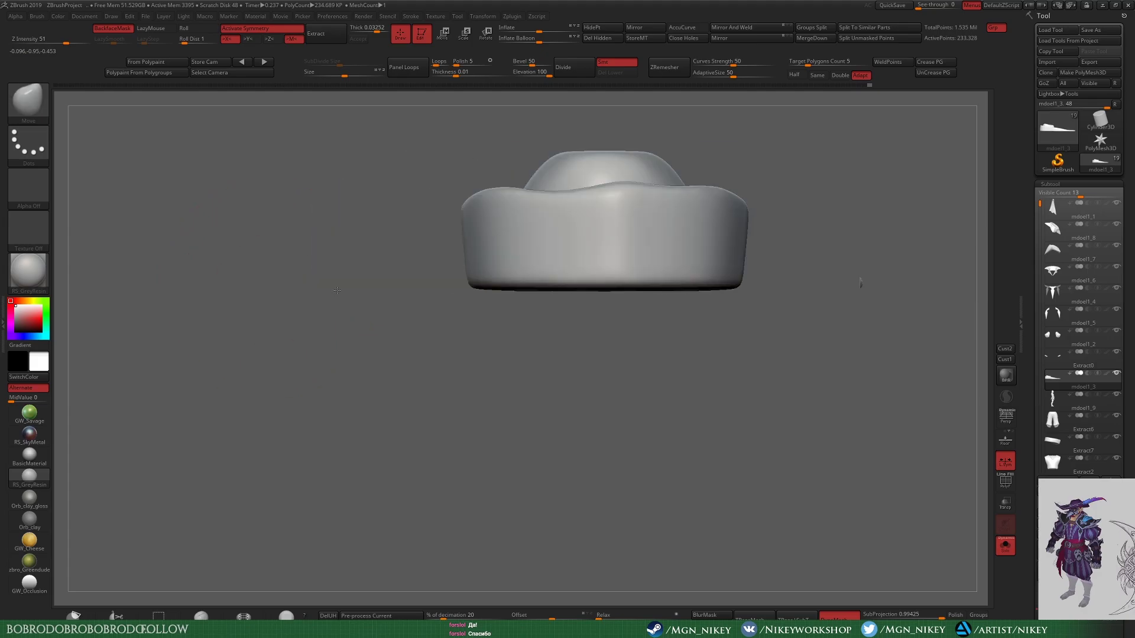
right_drag(337, 290, 718, 232)
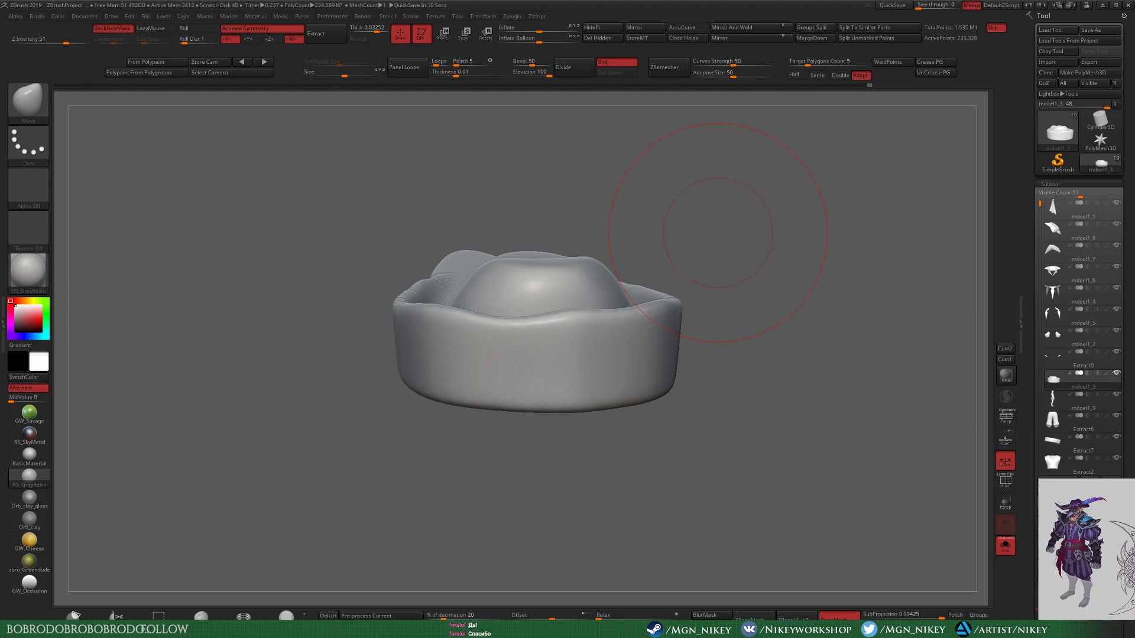
drag(810, 309, 516, 240)
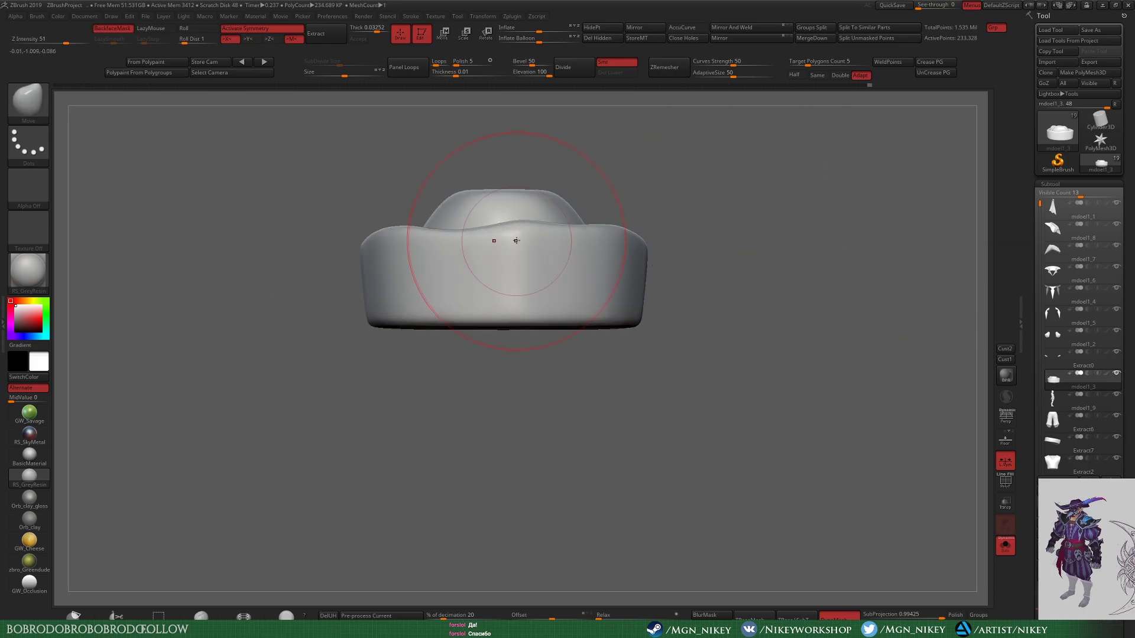
alt+drag(570, 103, 608, 127)
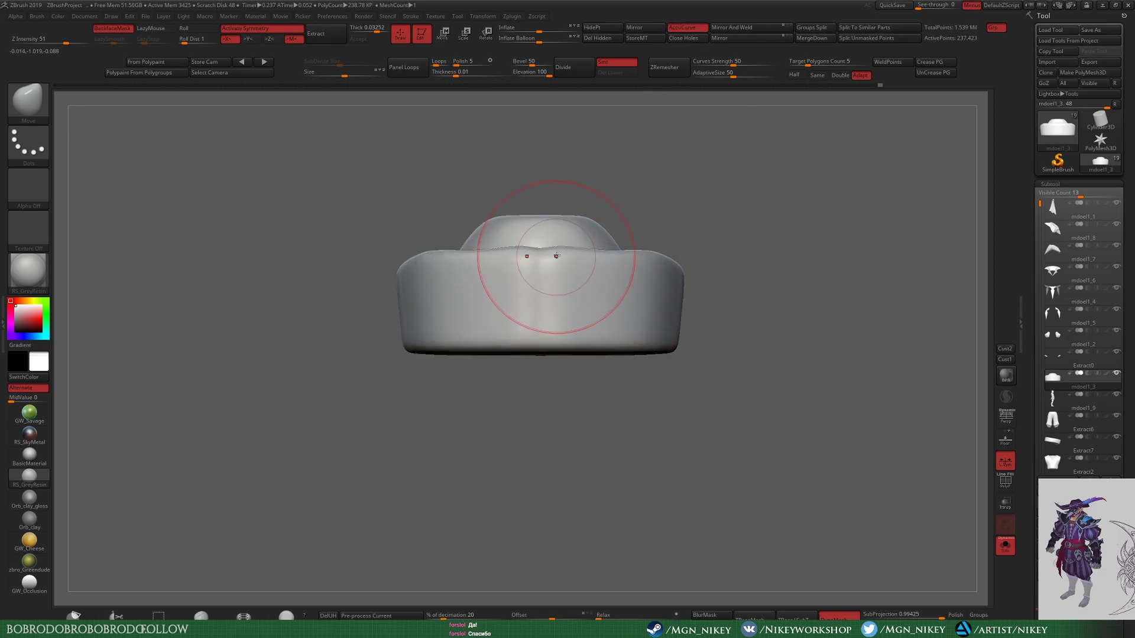
key(alt+Tab)
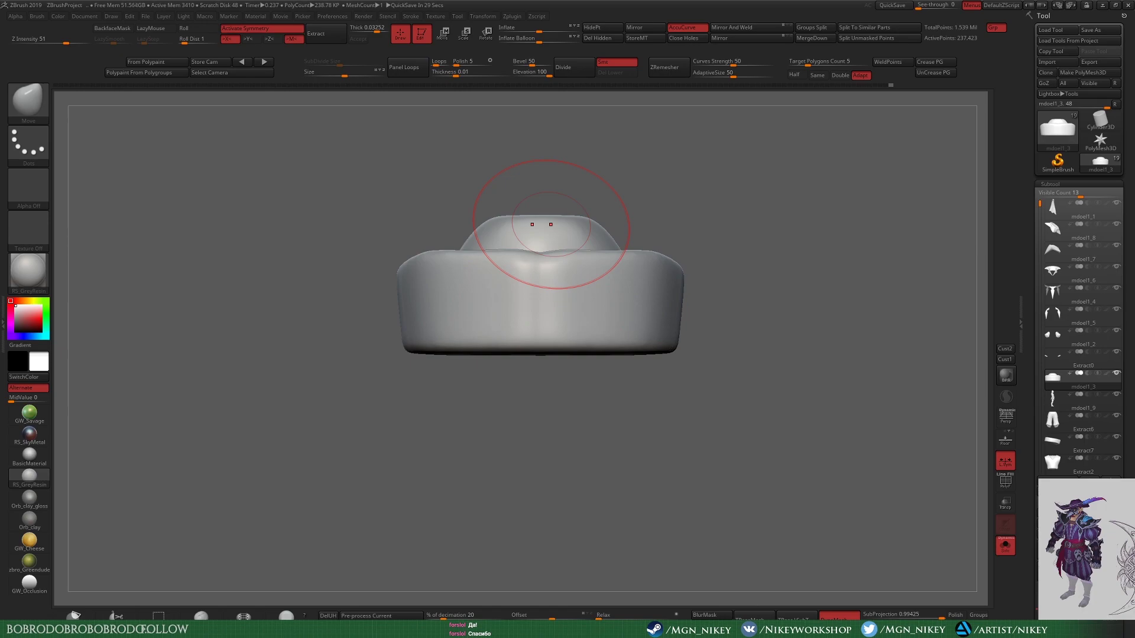
Step: Mask the lower hat and flare the upper rim outward on both sides with Transpose
drag(814, 366, 846, 367)
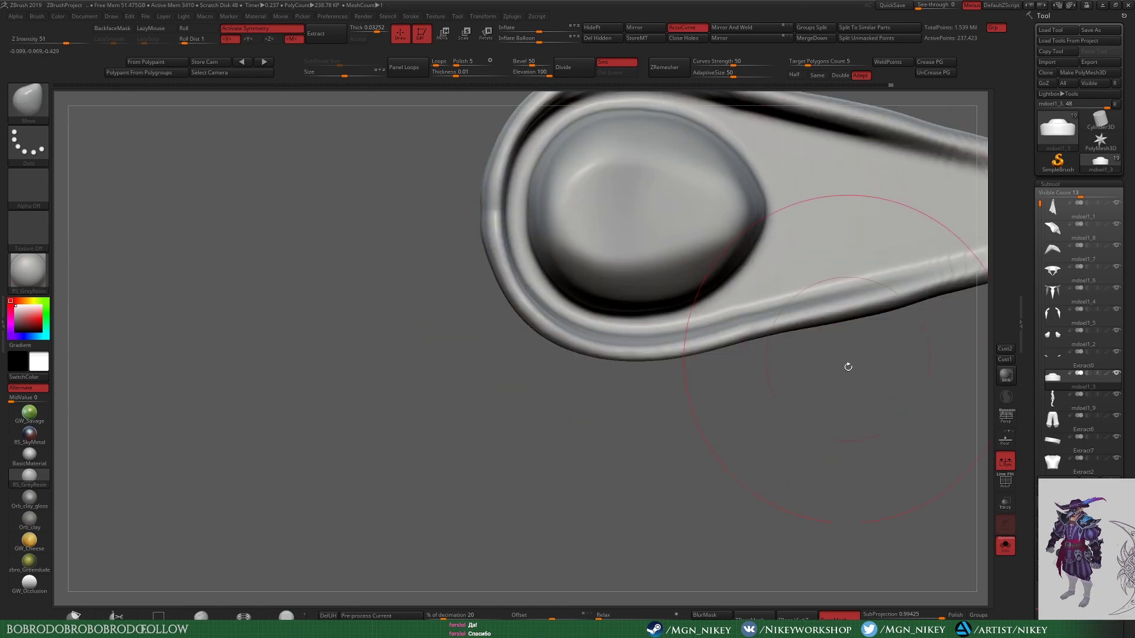
click(1006, 482)
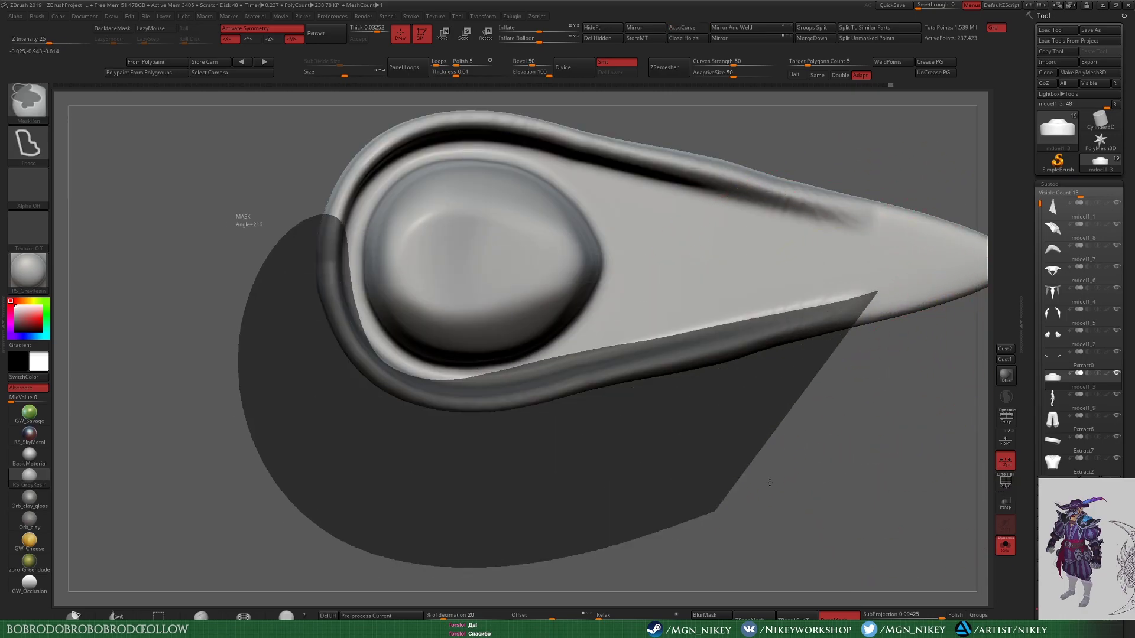
ctrl+drag(872, 293, 421, 384)
mouse_move(819, 418)
mouse_down()
mouse_move(887, 354)
mouse_move(267, 334)
mouse_up()
key(w)
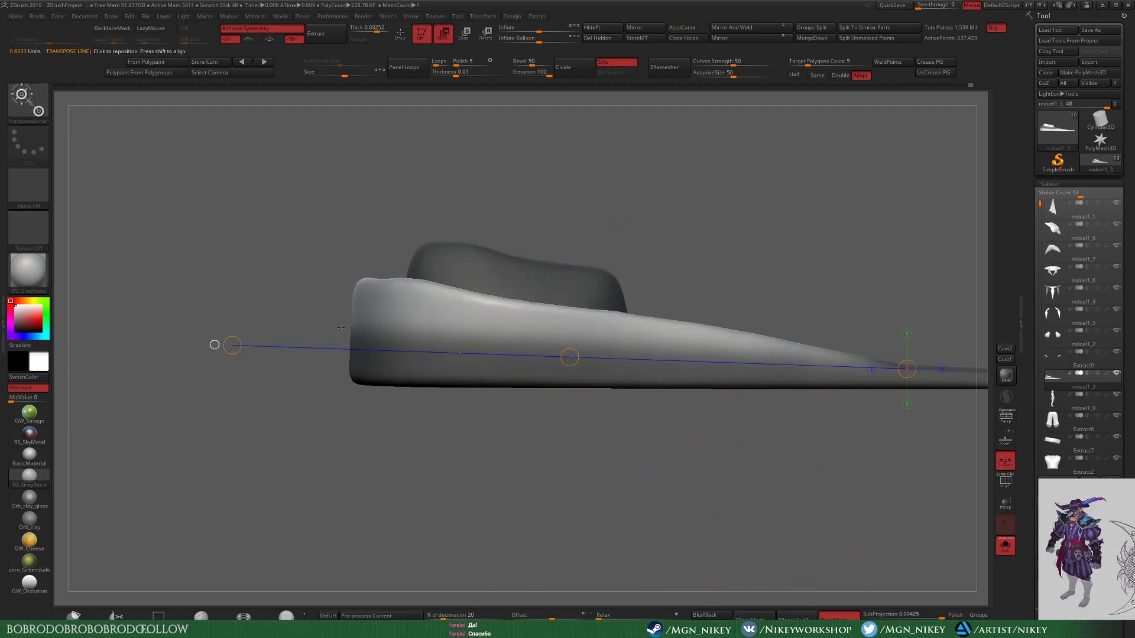
shift+drag(444, 374, 422, 184)
click(443, 173)
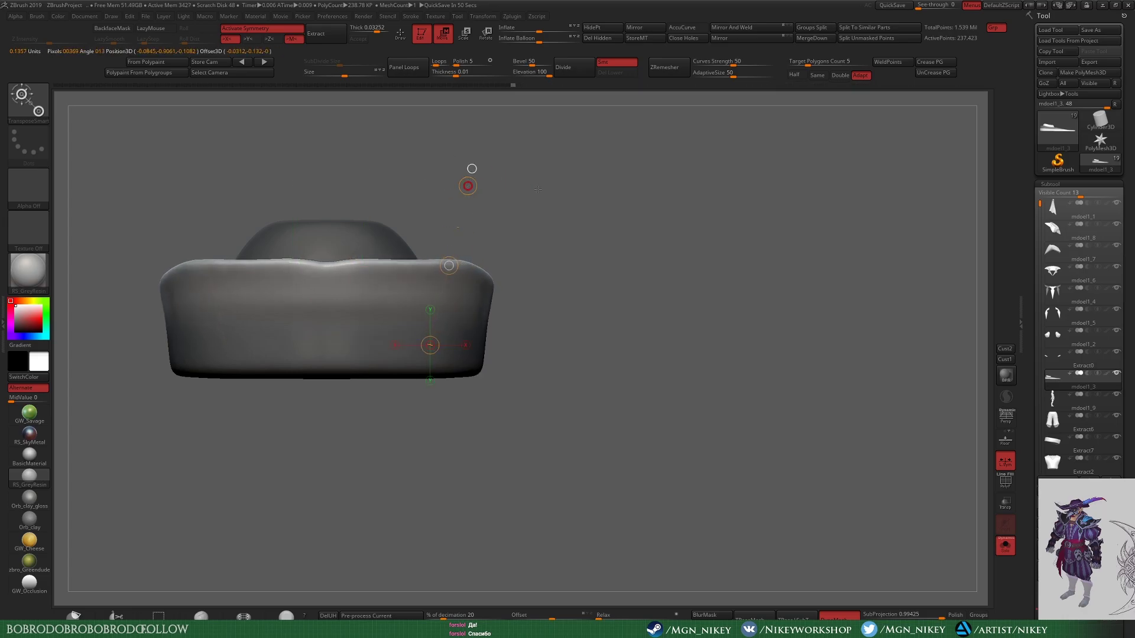
mouse_move(467, 183)
mouse_down()
mouse_move(654, 306)
mouse_move(303, 270)
mouse_move(471, 318)
mouse_move(514, 198)
mouse_move(828, 195)
mouse_move(732, 495)
mouse_move(699, 292)
mouse_move(632, 343)
mouse_move(777, 467)
mouse_move(877, 423)
mouse_up()
key(q)
Step: Try Clay Buildup, return to the Move brush, and zoom in on the thin brim tip
key(b)
key(c)
key(l)
key(space)
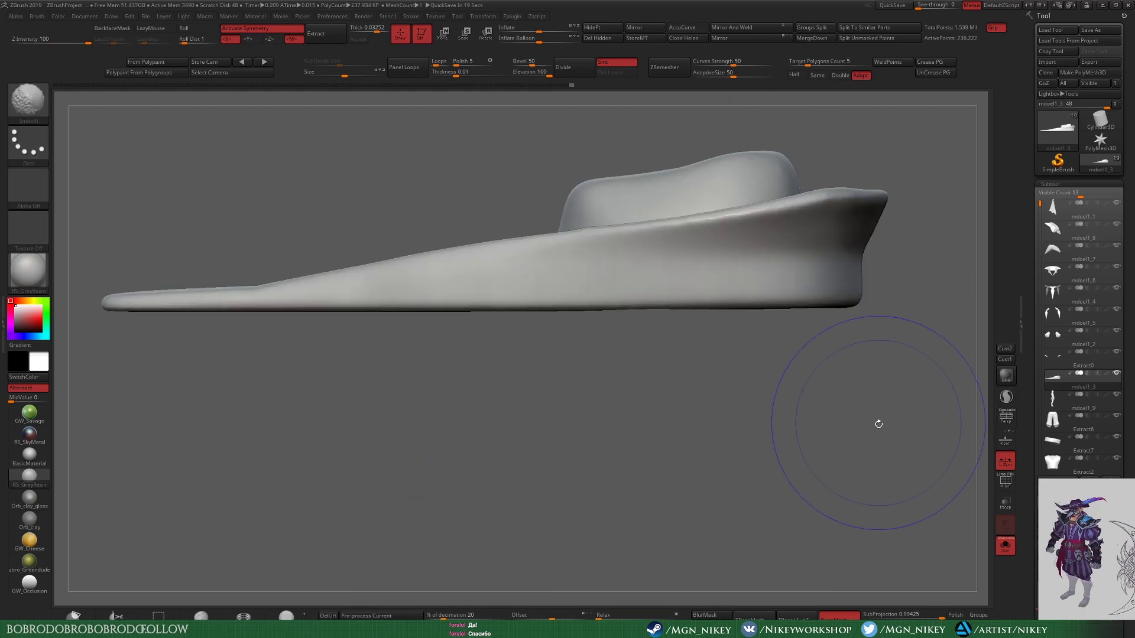
key(b)
key(m)
key(v)
key(space)
mouse_move(621, 378)
mouse_down()
mouse_move(621, 296)
mouse_move(598, 400)
mouse_move(306, 353)
mouse_move(462, 329)
mouse_up()
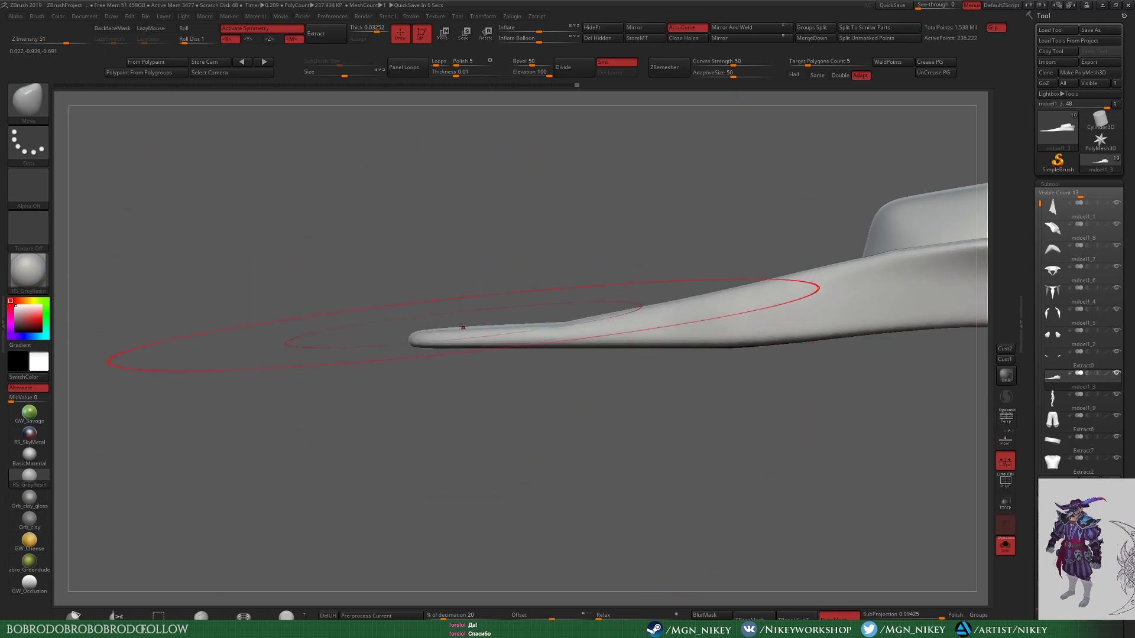
Step: Mask and invert around the brim tip, bend it upward with Transpose, and clear the mask
ctrl+drag(314, 259, 583, 482)
ctrl+click(406, 306)
key(w)
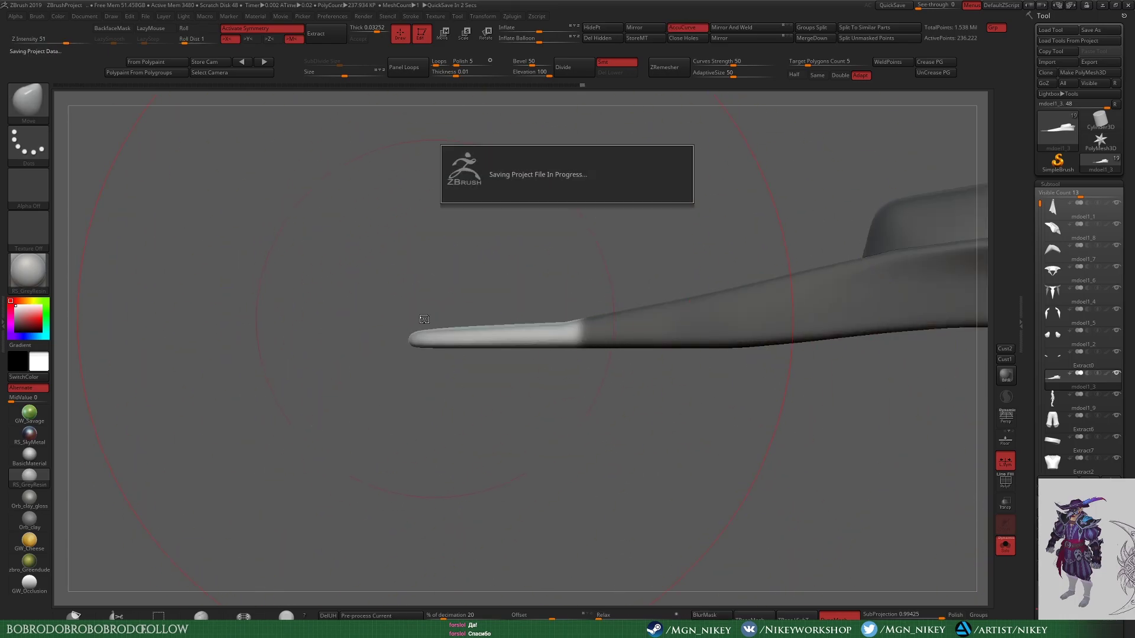
drag(574, 341, 317, 411)
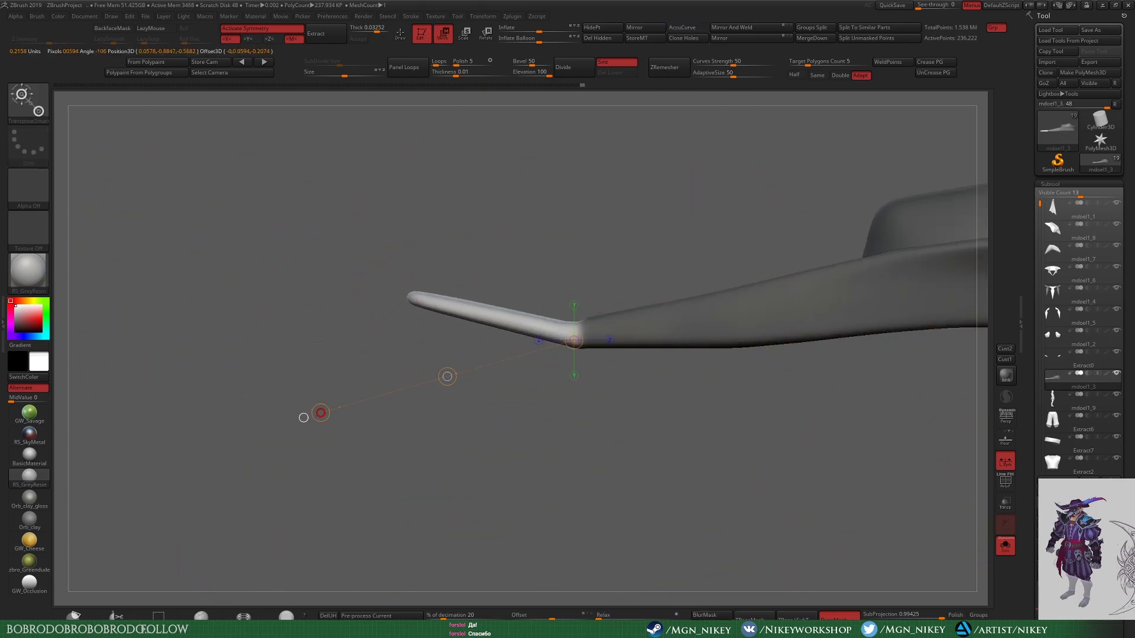
key(q)
ctrl+click(508, 461)
mouse_move(508, 461)
mouse_down()
mouse_move(686, 410)
mouse_move(629, 302)
mouse_up()
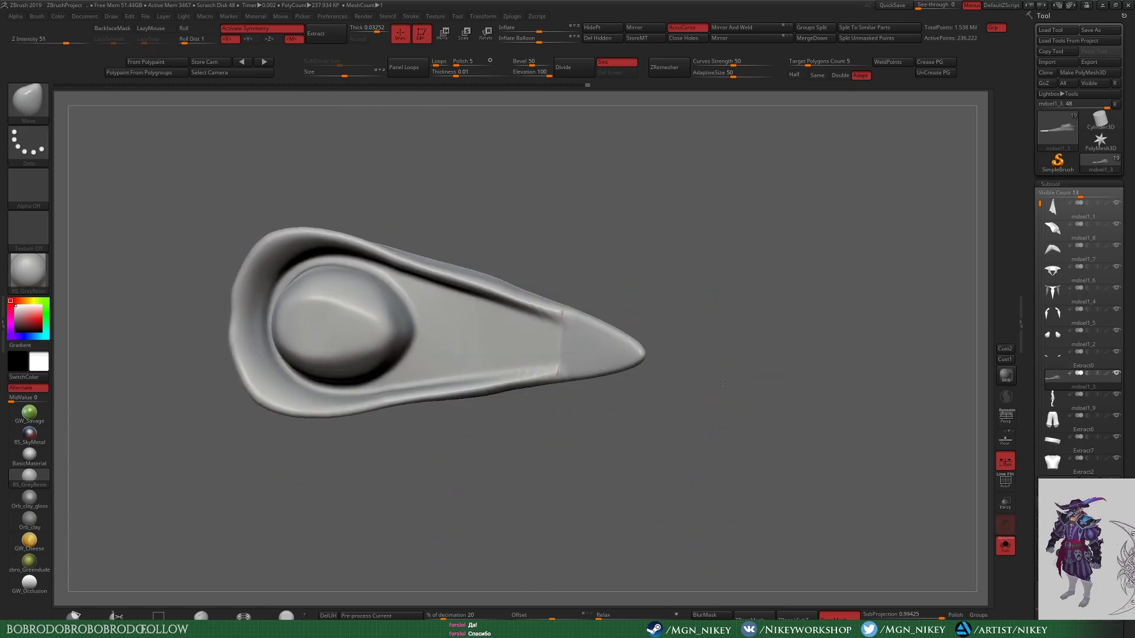
key(alt+Tab)
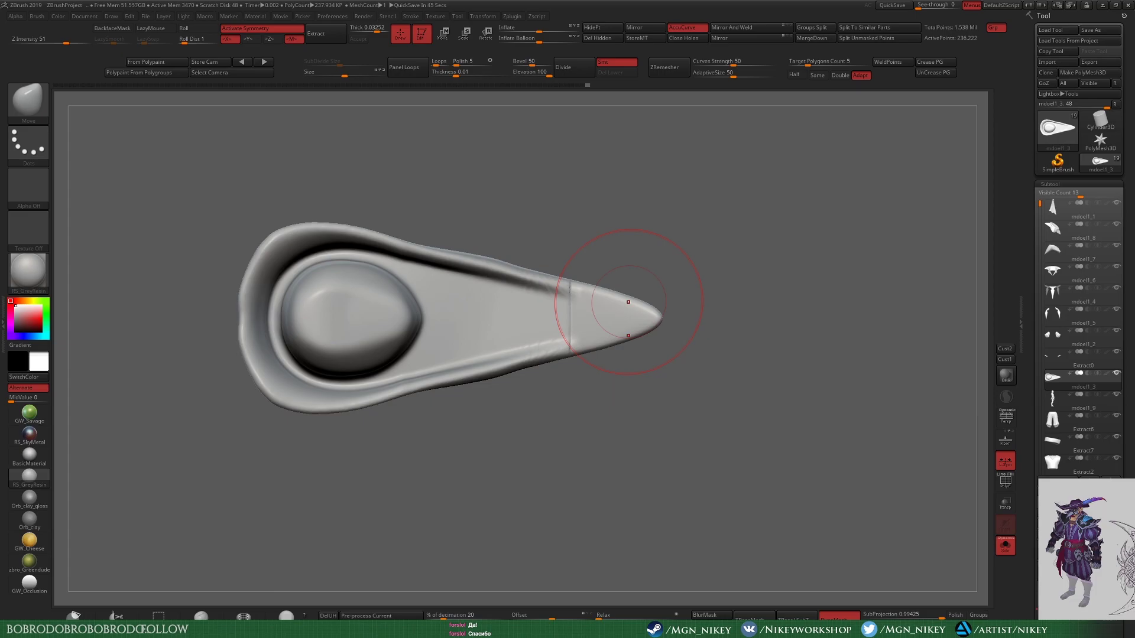
Step: Zoom out and orbit in to check the hat on the character's head
mouse_move(571, 320)
alt+mouse_down()
mouse_move(737, 411)
mouse_move(806, 350)
alt+mouse_up()
key(w)
mouse_move(715, 277)
mouse_down()
mouse_move(858, 417)
mouse_move(709, 216)
mouse_move(678, 366)
mouse_move(582, 337)
mouse_up()
key(q)
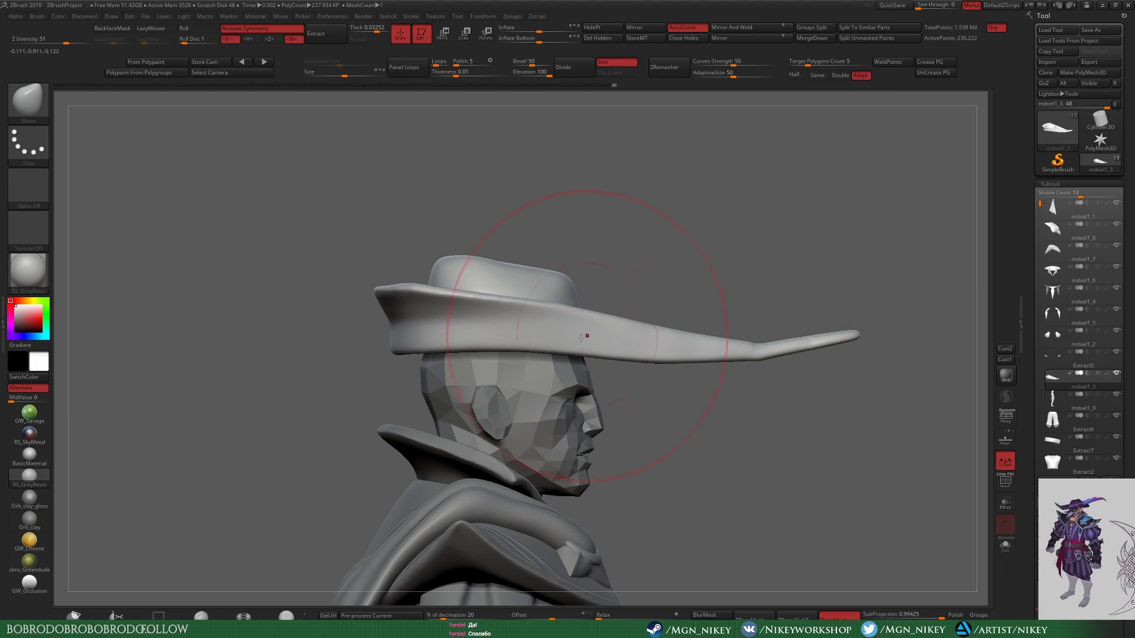
Step: Drag the brim's back end outward and down with Move, then view the hatted head from the side
mouse_move(398, 346)
mouse_down()
mouse_move(368, 357)
mouse_move(410, 292)
mouse_move(628, 324)
mouse_up()
key(w)
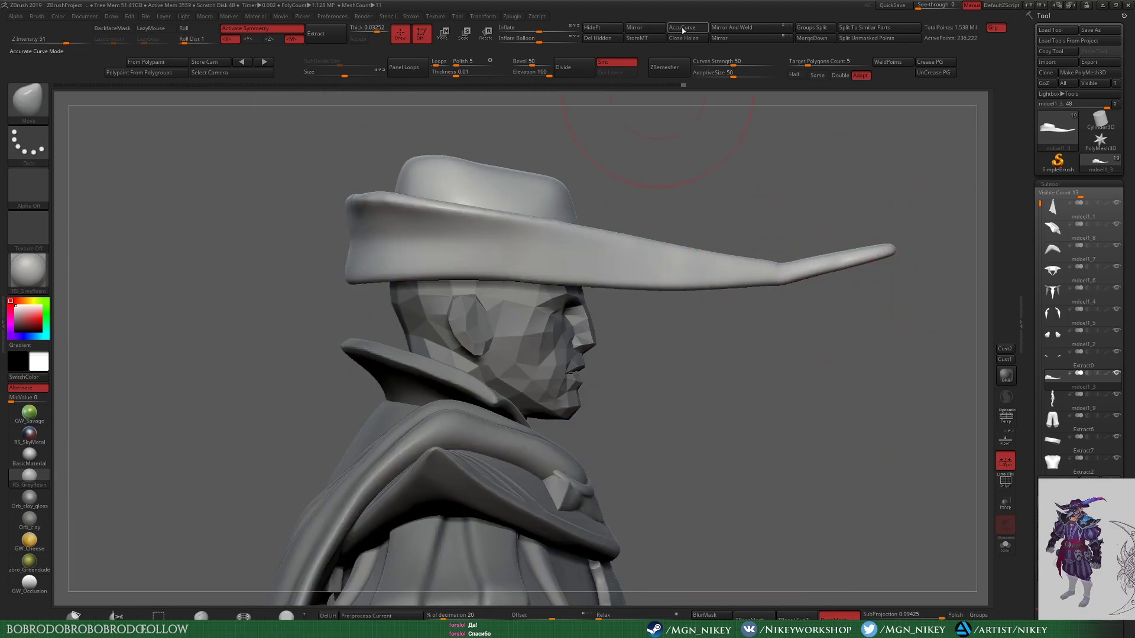
alt+drag(748, 233, 871, 266)
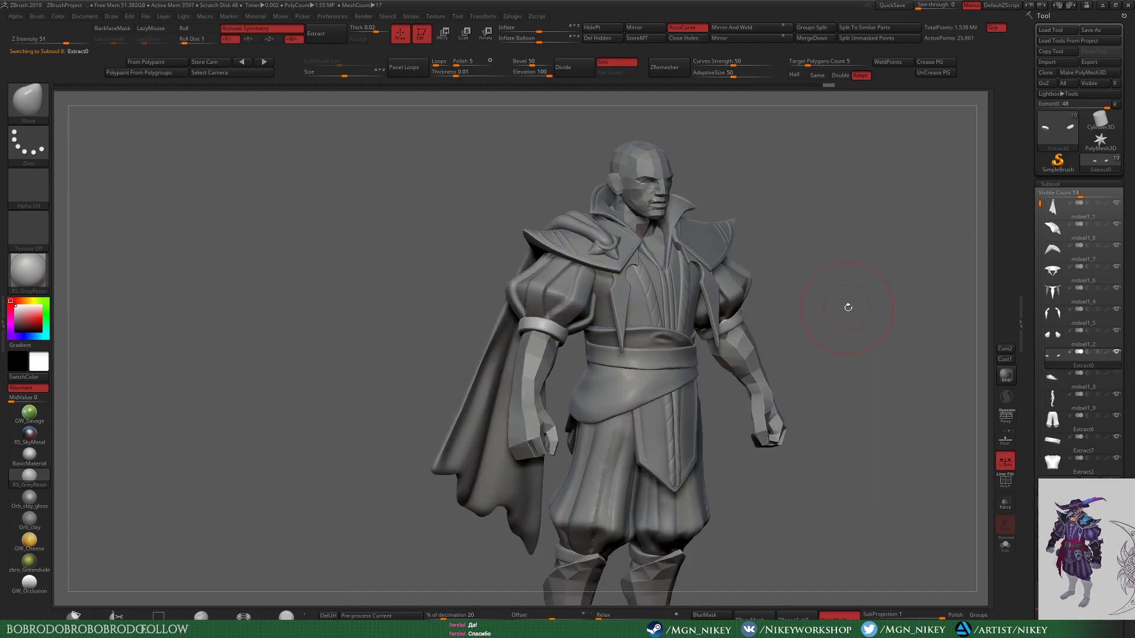
Step: Extract the masked forearms into sleeve shells, accept them as Extract7, and check in Solo
mouse_move(848, 307)
mouse_down()
mouse_move(781, 299)
mouse_move(746, 441)
mouse_up()
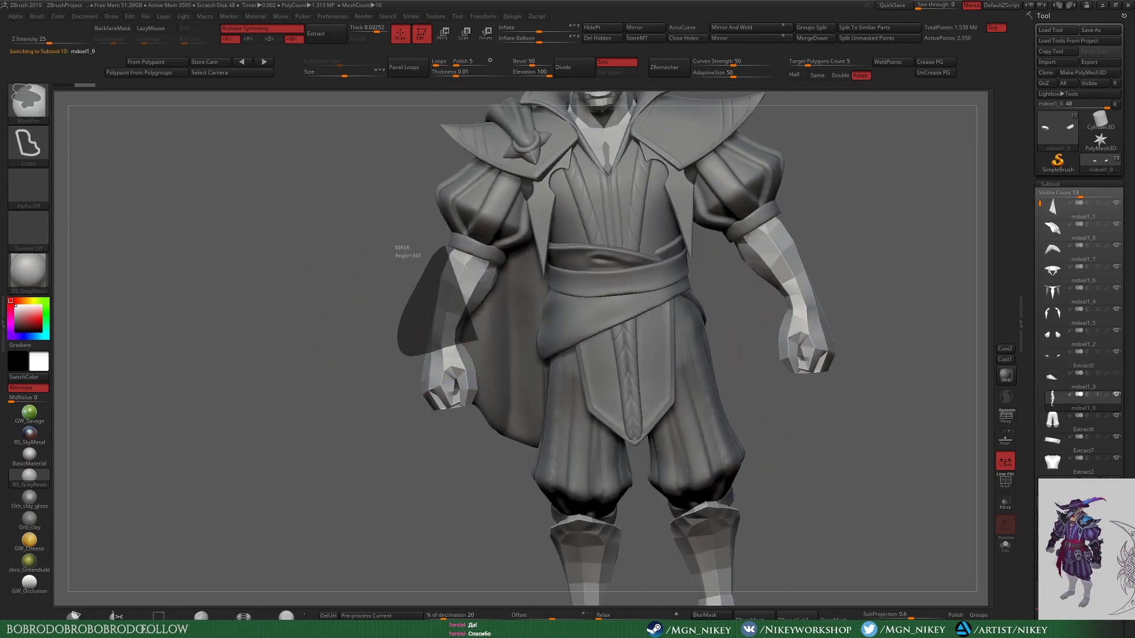
drag(398, 245, 532, 248)
click(341, 41)
key(shift+alt+s)
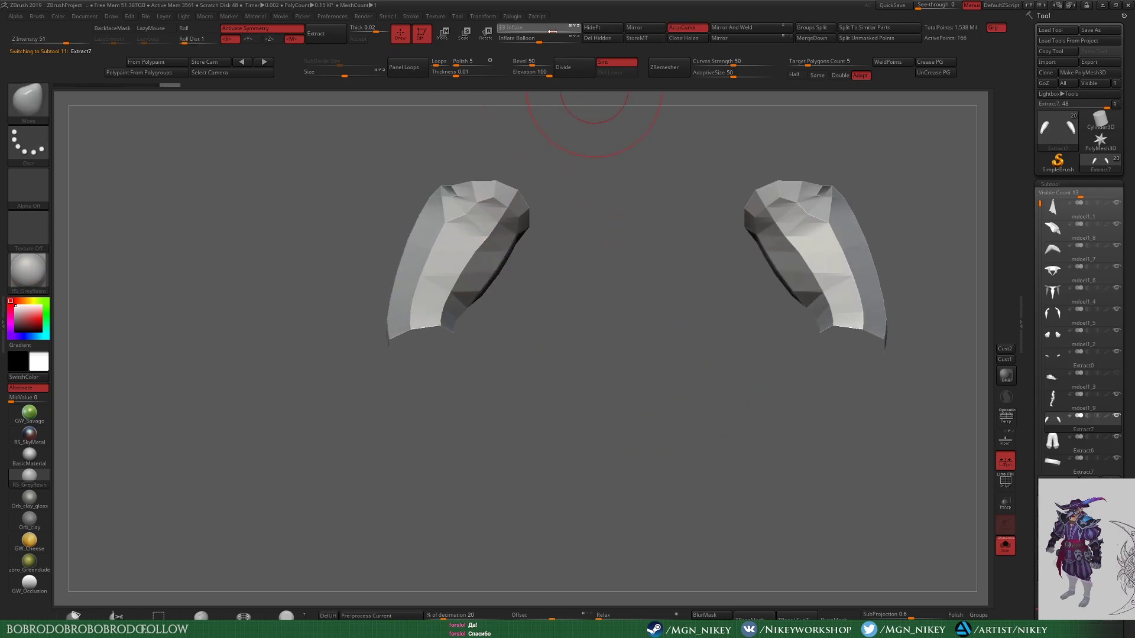
key(shift+alt+s)
key(alt+Tab)
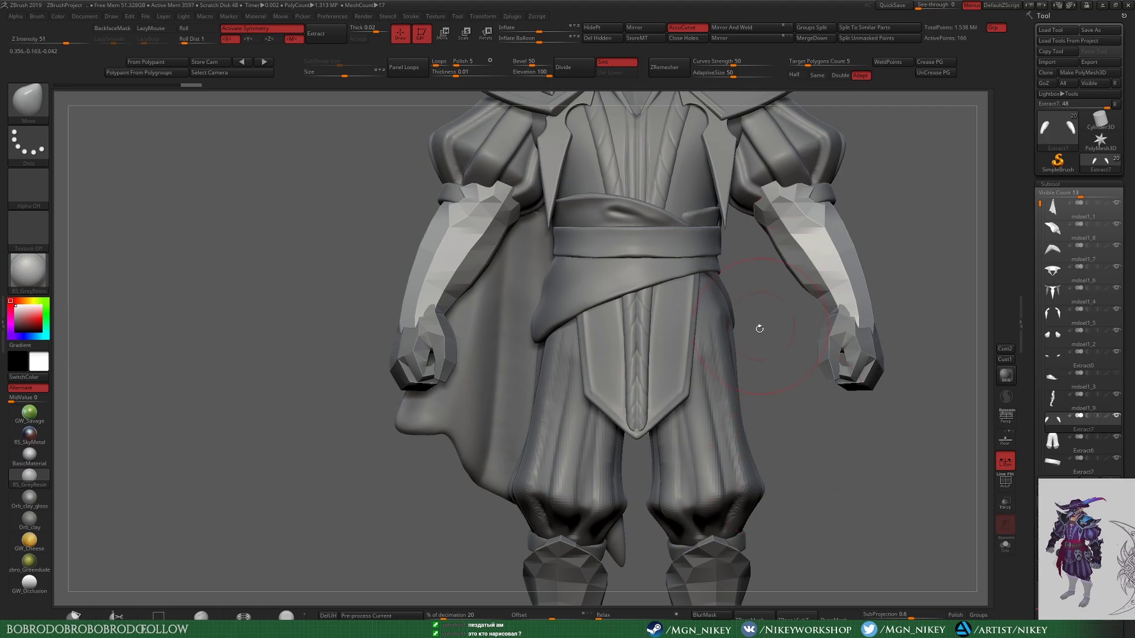
Step: Subdivide the new sleeve pieces with Ctrl+D and smooth the forearm sleeves
drag(760, 329, 680, 355)
key(ctrl+d)
key(ctrl+d)
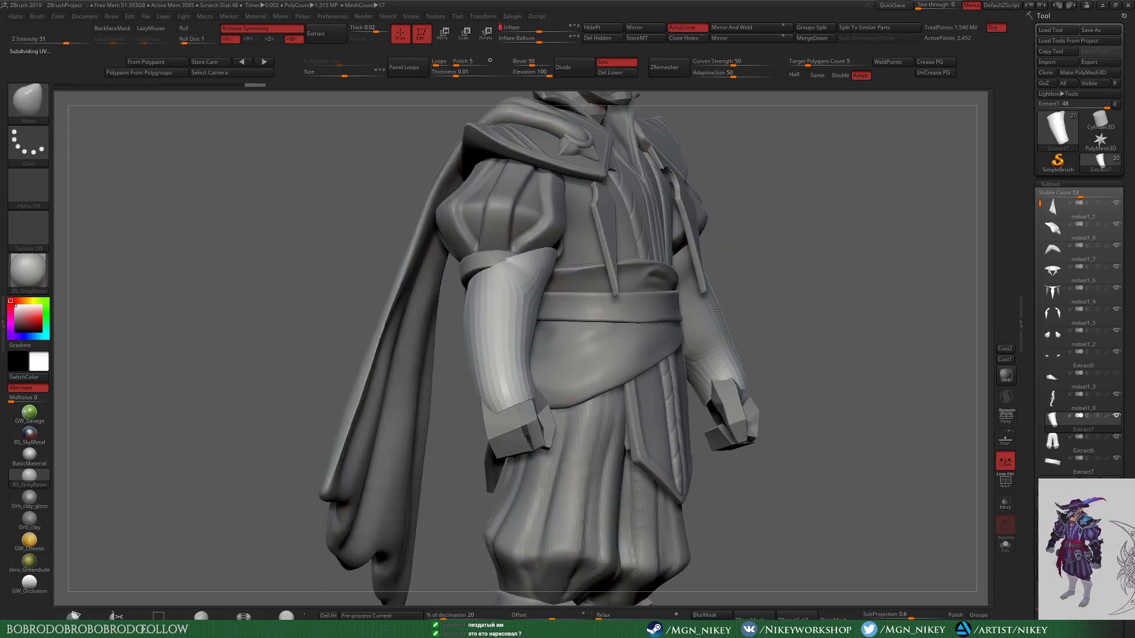
shift+drag(717, 311, 555, 258)
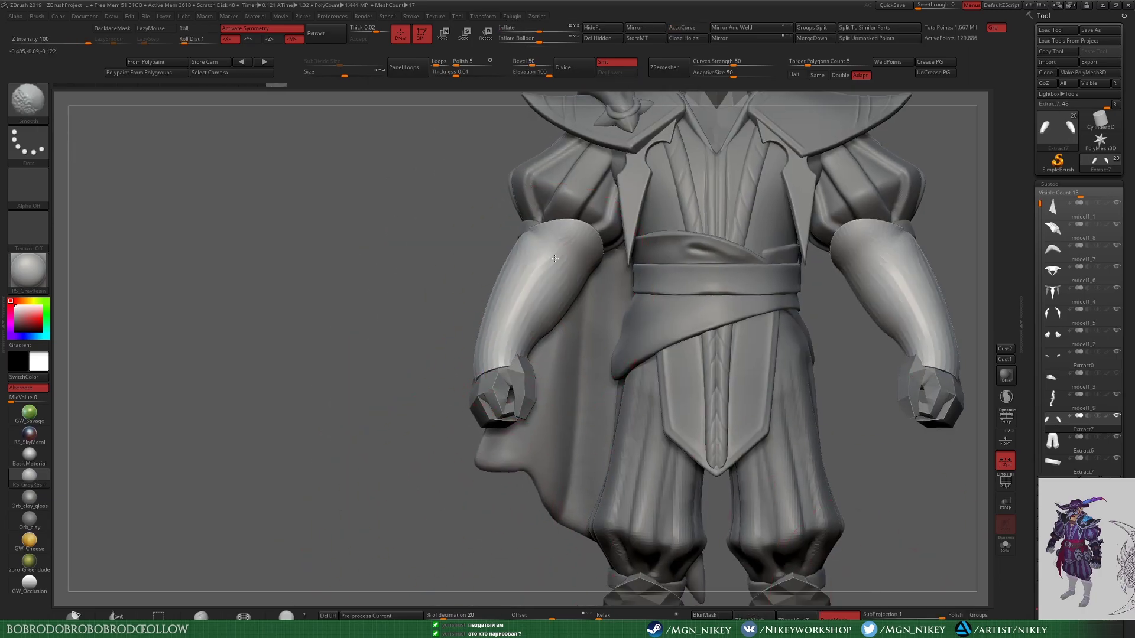
drag(400, 378, 781, 271)
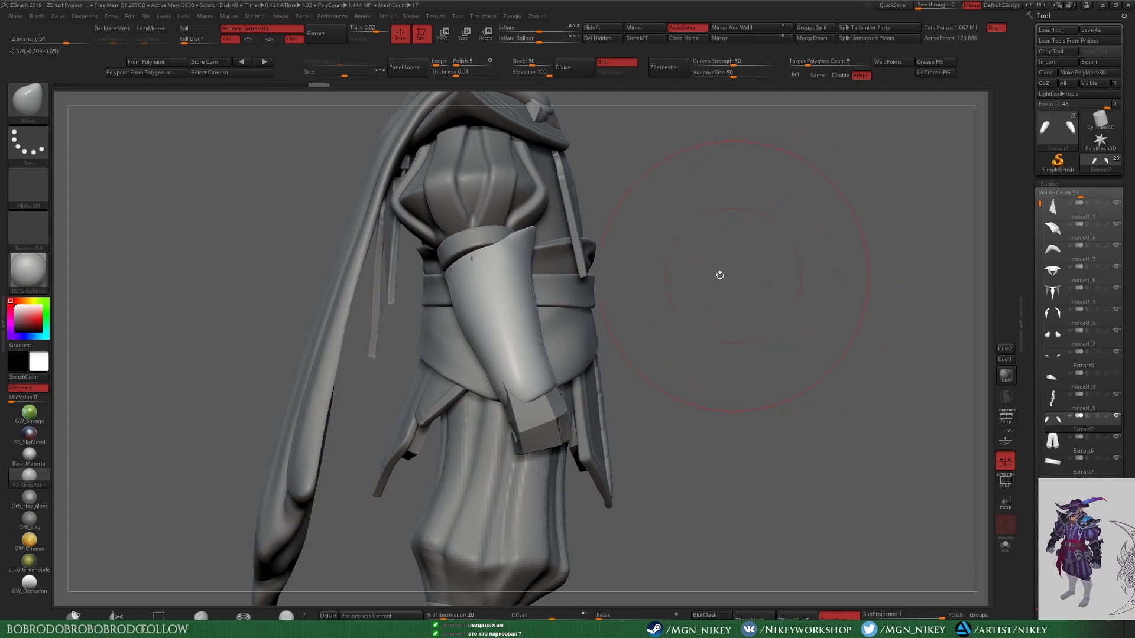
shift+drag(451, 260, 480, 278)
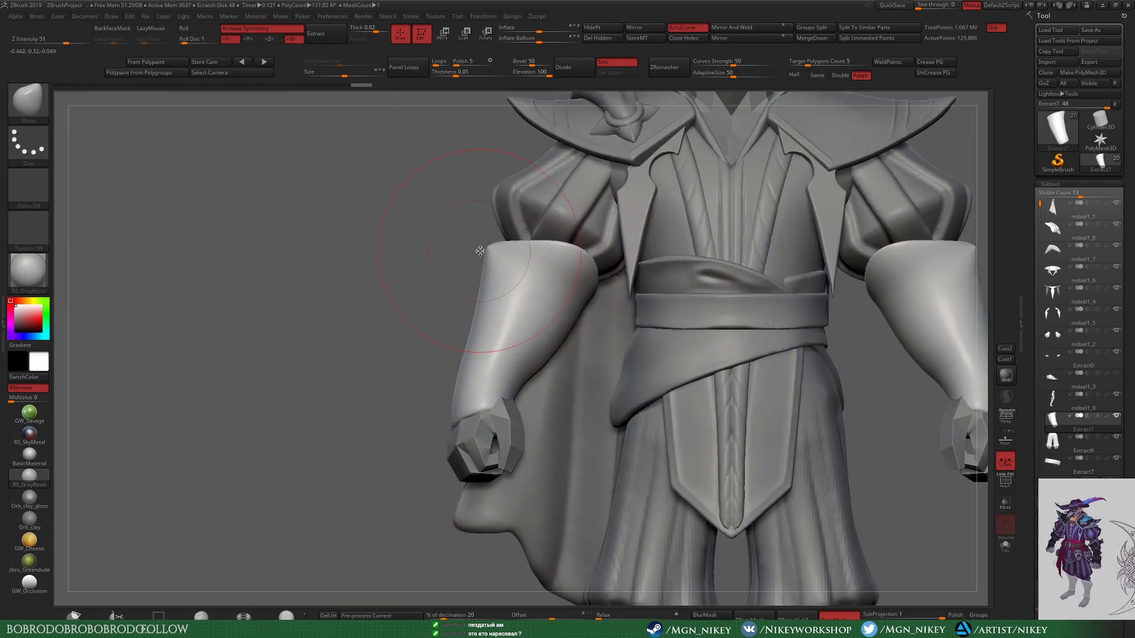
mouse_move(476, 231)
mouse_down()
mouse_move(493, 294)
mouse_move(460, 341)
mouse_move(717, 313)
mouse_move(506, 322)
mouse_up()
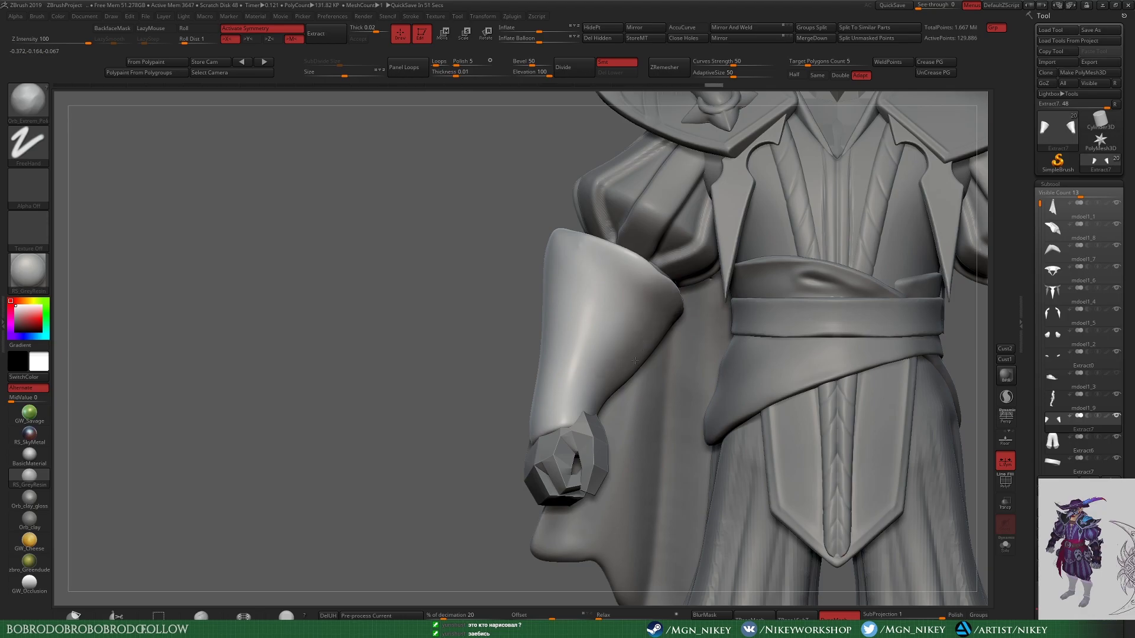
Step: Orbit around the arm, shoulder and belt to inspect the sleeve
mouse_move(450, 319)
mouse_down()
mouse_move(499, 280)
mouse_move(679, 320)
mouse_up()
mouse_move(522, 341)
mouse_down()
mouse_move(580, 410)
mouse_move(951, 404)
mouse_up()
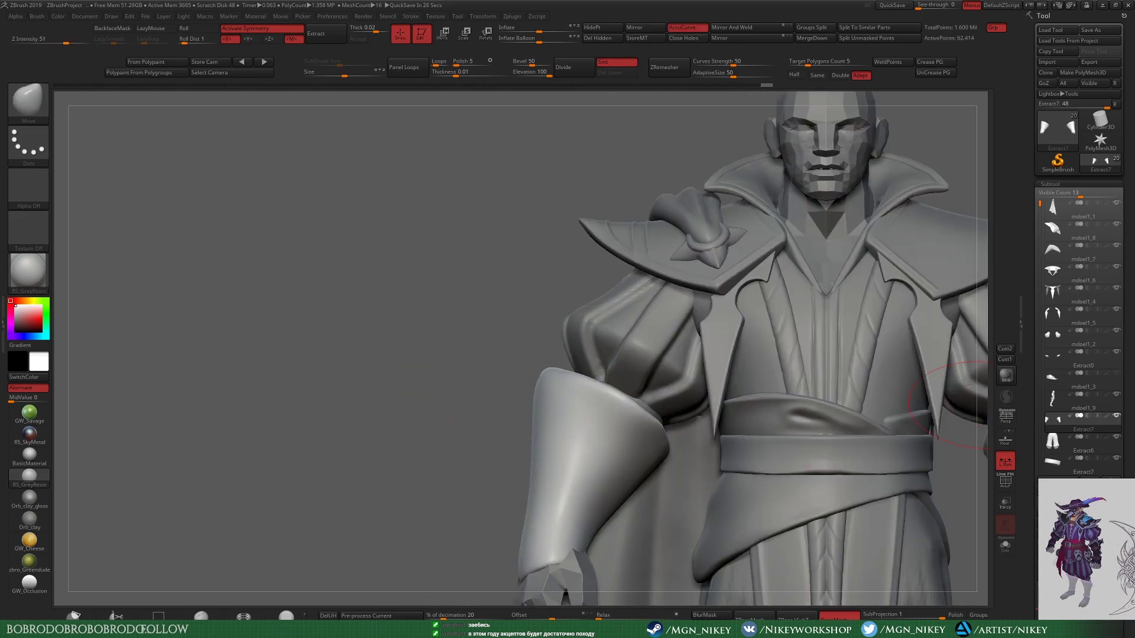
mouse_move(442, 375)
mouse_down()
mouse_move(498, 284)
mouse_move(553, 281)
mouse_up()
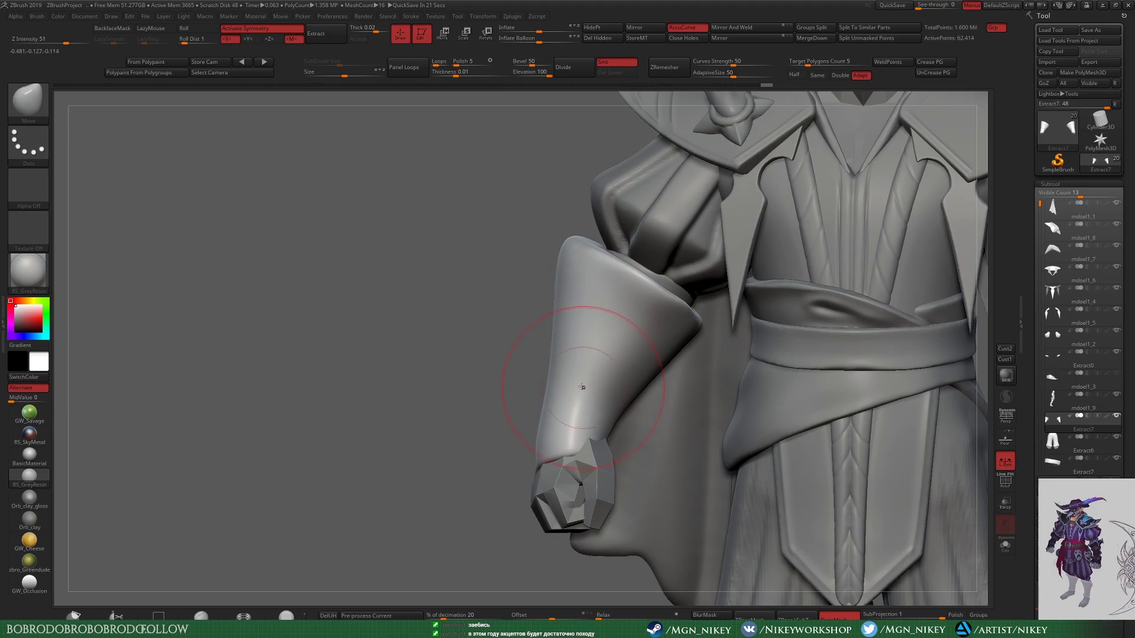
mouse_move(507, 406)
mouse_down()
mouse_move(532, 355)
mouse_move(582, 381)
mouse_move(551, 296)
mouse_move(519, 285)
mouse_move(520, 301)
mouse_move(522, 282)
mouse_move(606, 305)
mouse_up()
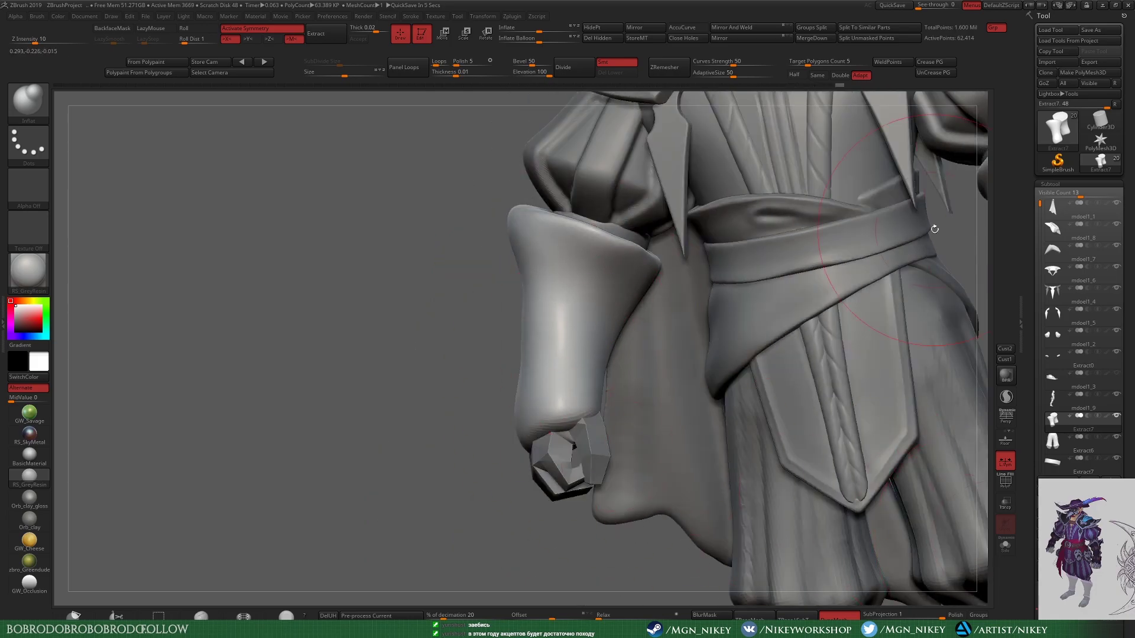
drag(934, 229, 520, 266)
Step: Select the Extract7 sleeve subtool for editing
alt+click(520, 266)
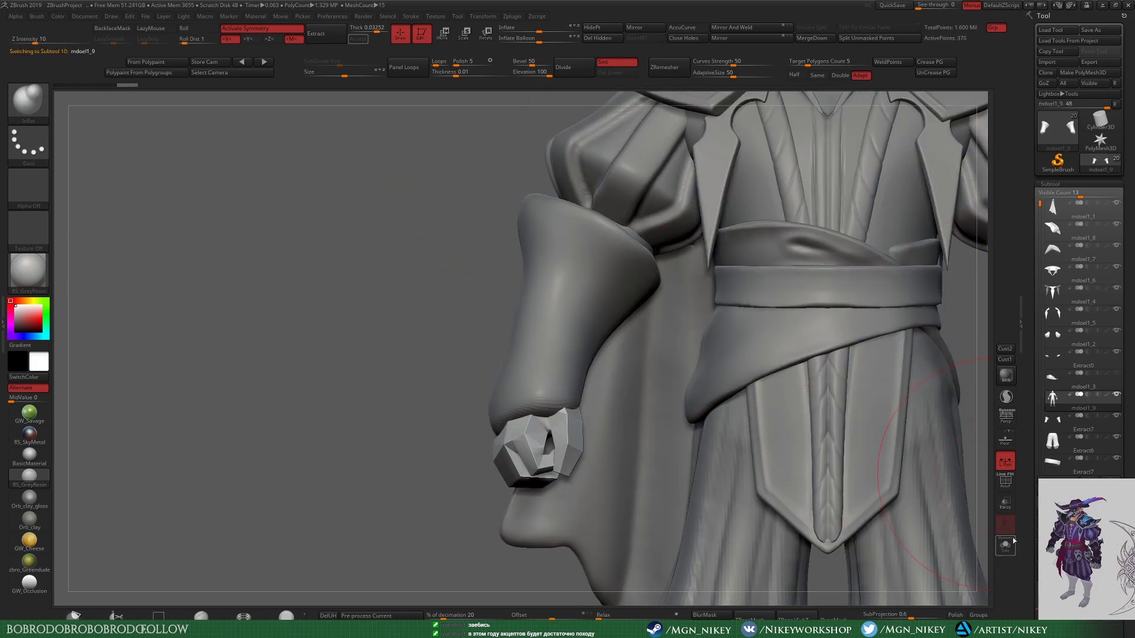
click(1082, 419)
drag(887, 509, 986, 268)
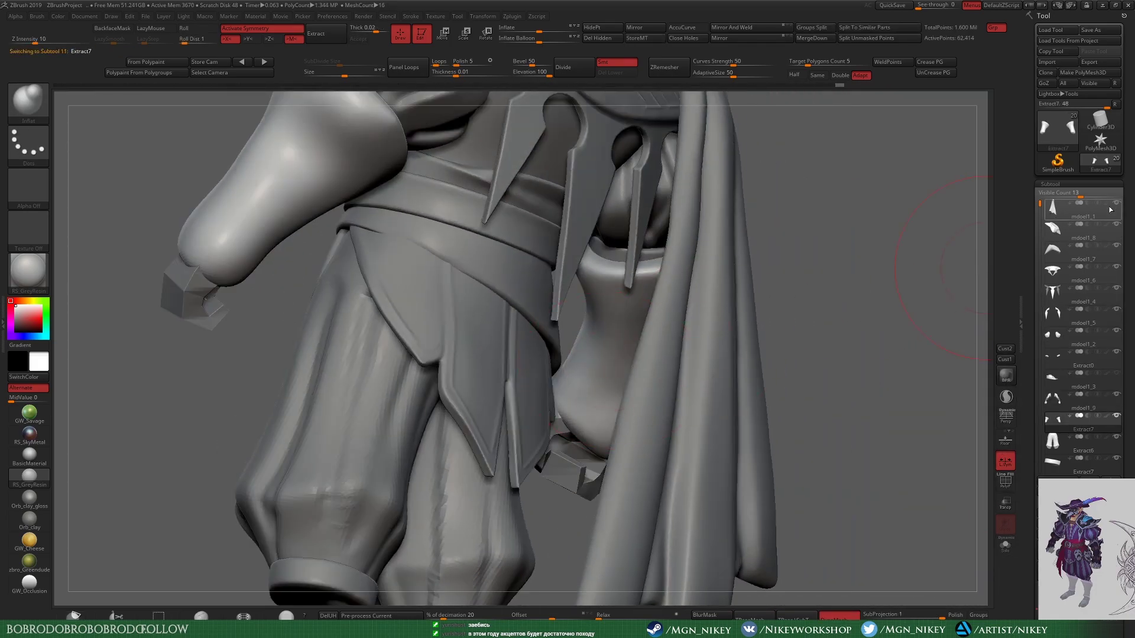
drag(1111, 210, 711, 317)
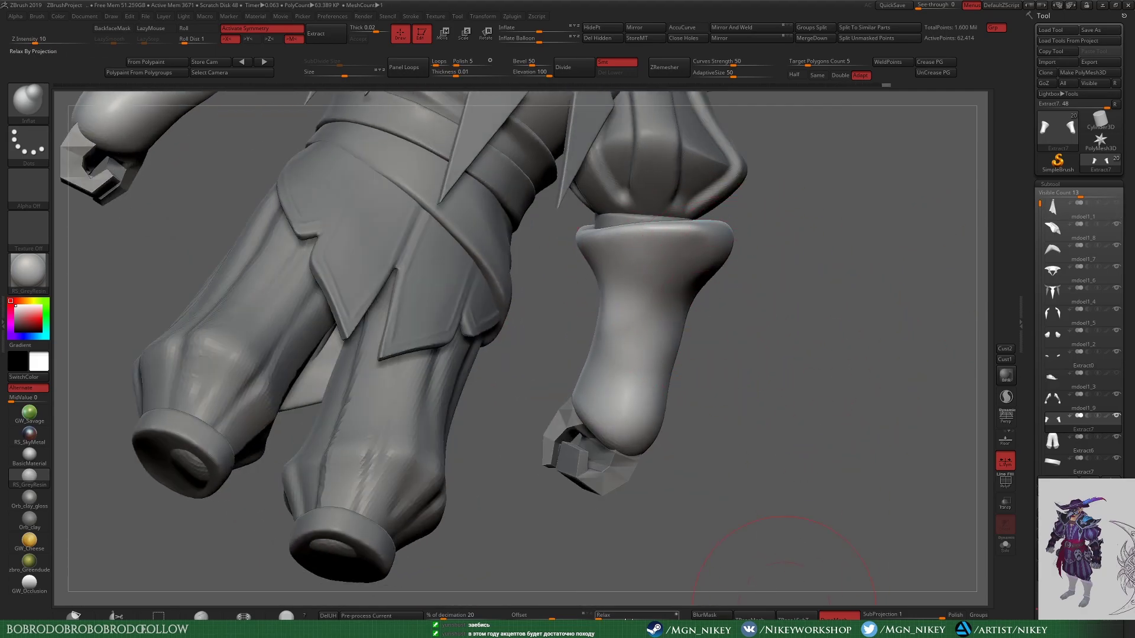
Step: Smooth the forearm at full strength, then switch to the Move brush to reshape it
key(shift)
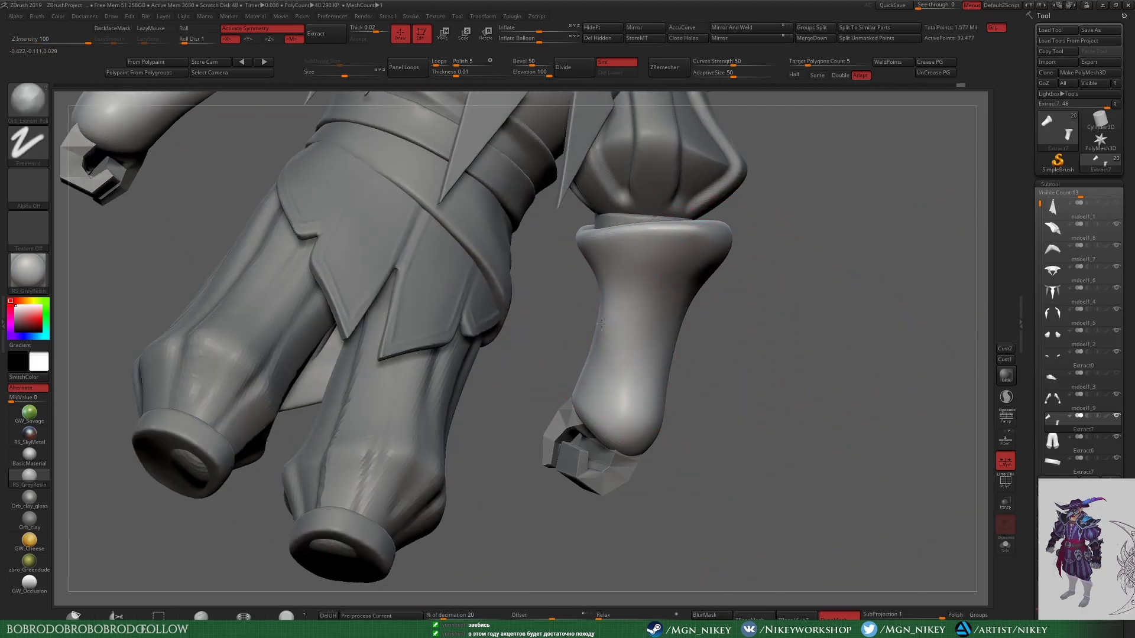
mouse_move(602, 323)
mouse_down()
mouse_move(740, 332)
mouse_move(677, 355)
mouse_move(656, 299)
mouse_move(709, 354)
mouse_move(733, 300)
mouse_up()
mouse_move(837, 385)
mouse_down()
mouse_move(839, 418)
mouse_move(683, 393)
mouse_up()
key(b)
key(m)
key(v)
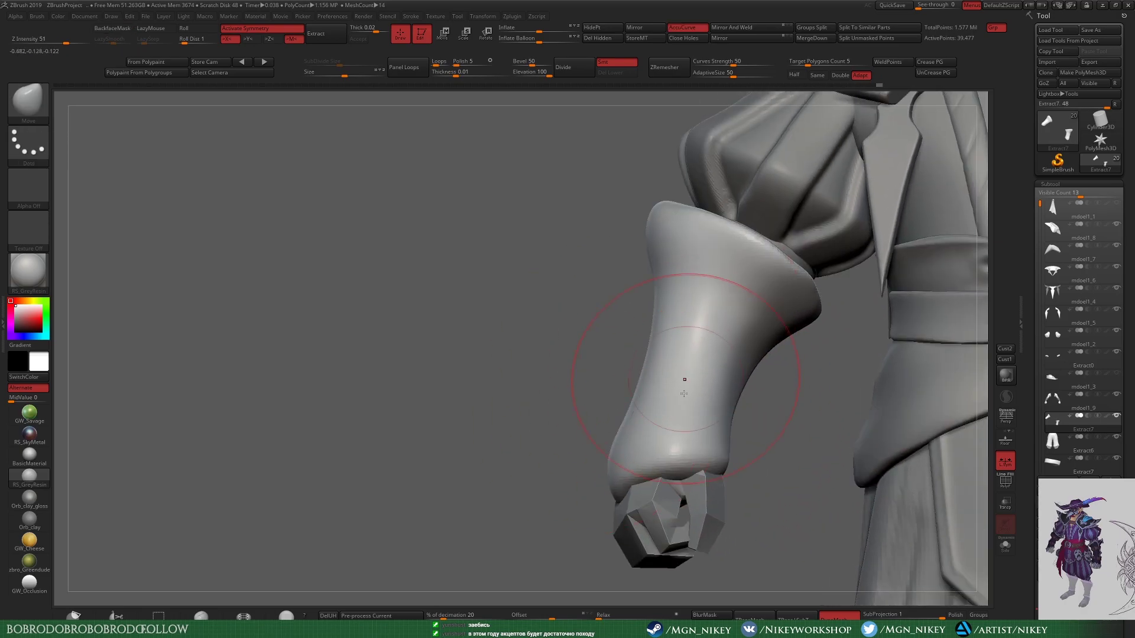
drag(583, 260, 704, 219)
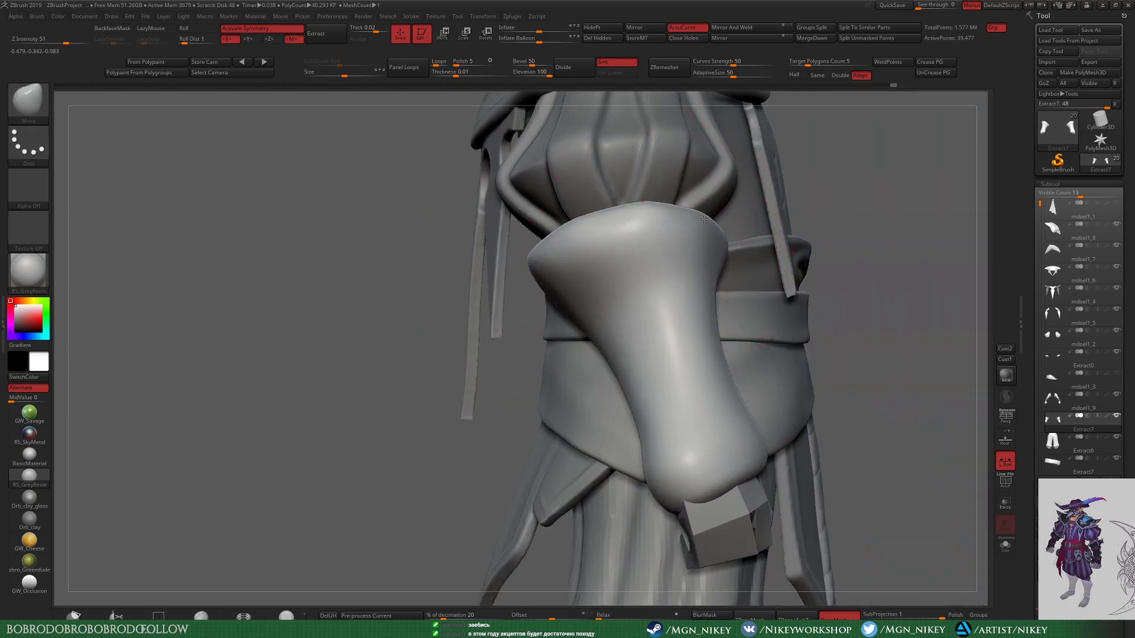
Step: Raise See-through to view the concept art behind the sculpt, then bring the sculpt back
drag(919, 5, 943, 5)
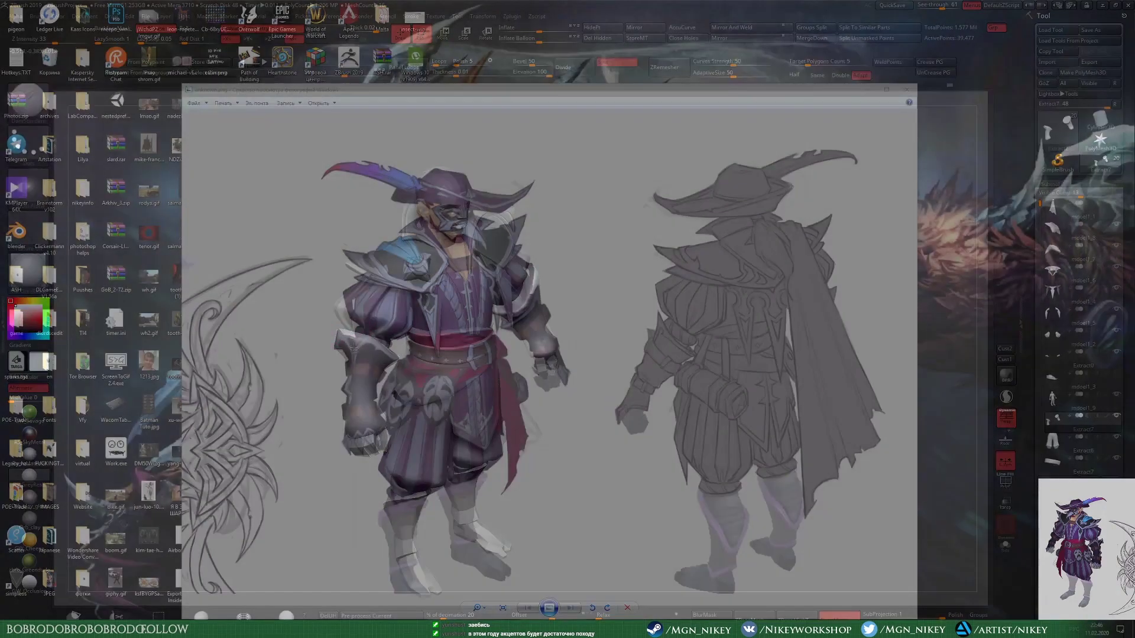
key(space)
drag(356, 411, 341, 392)
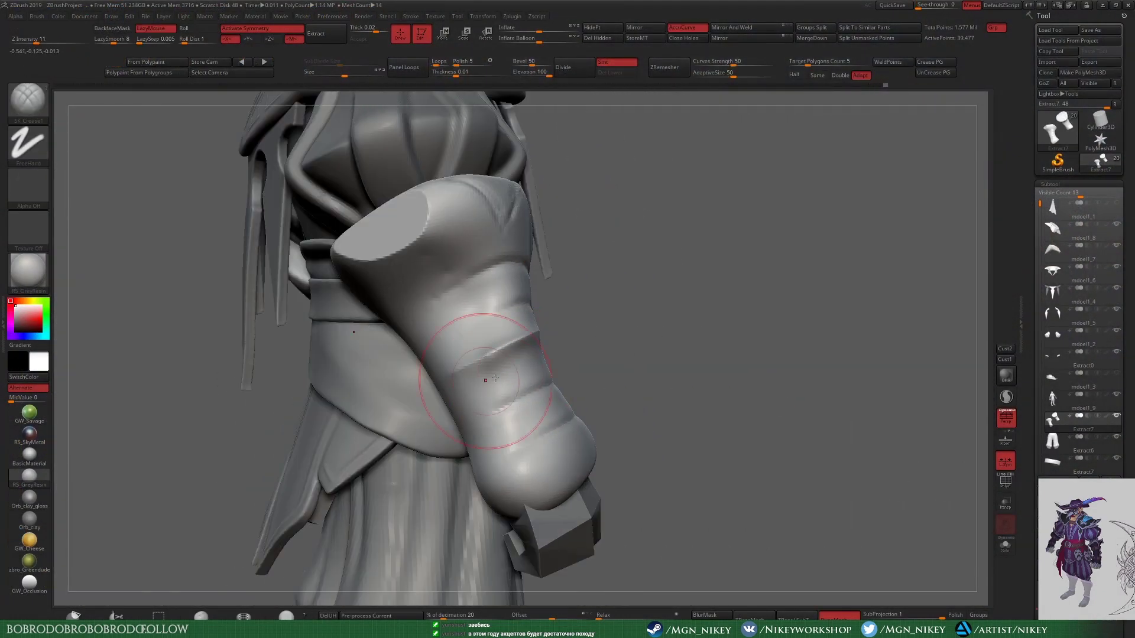
Step: Carve a crease line around the forearm sleeve from a lower angle
right_drag(494, 377, 454, 360)
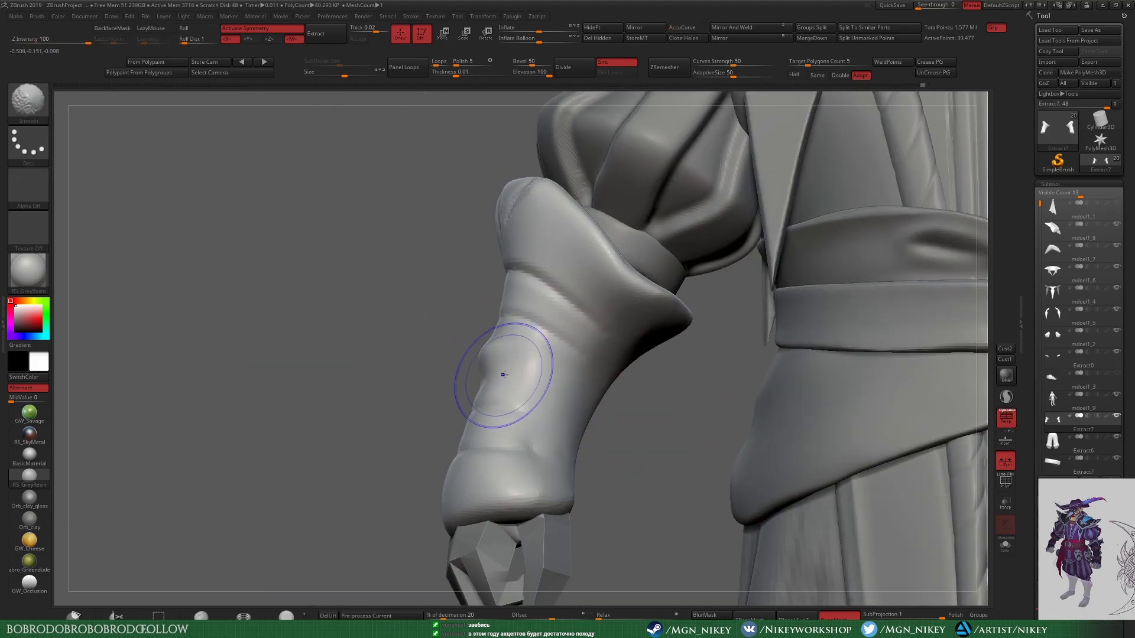
drag(482, 353, 608, 406)
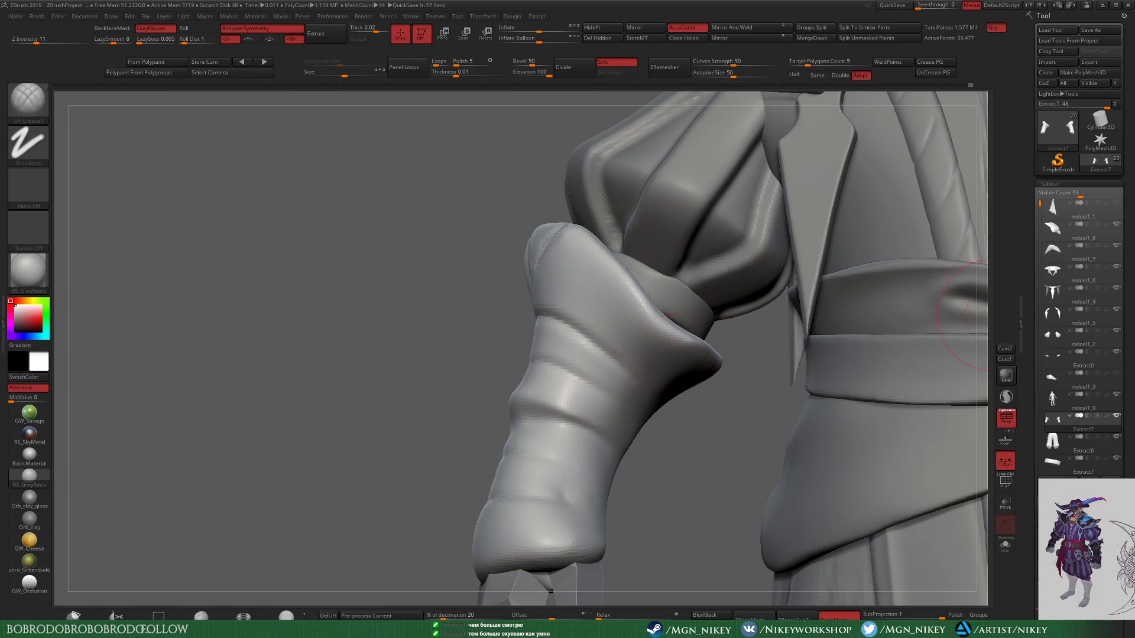
Step: Solo the forearm sleeve and deepen the hollow at its top rim
mouse_move(425, 339)
alt+mouse_down()
mouse_move(430, 253)
mouse_move(903, 532)
alt+mouse_up()
key(shift+ctrl+s)
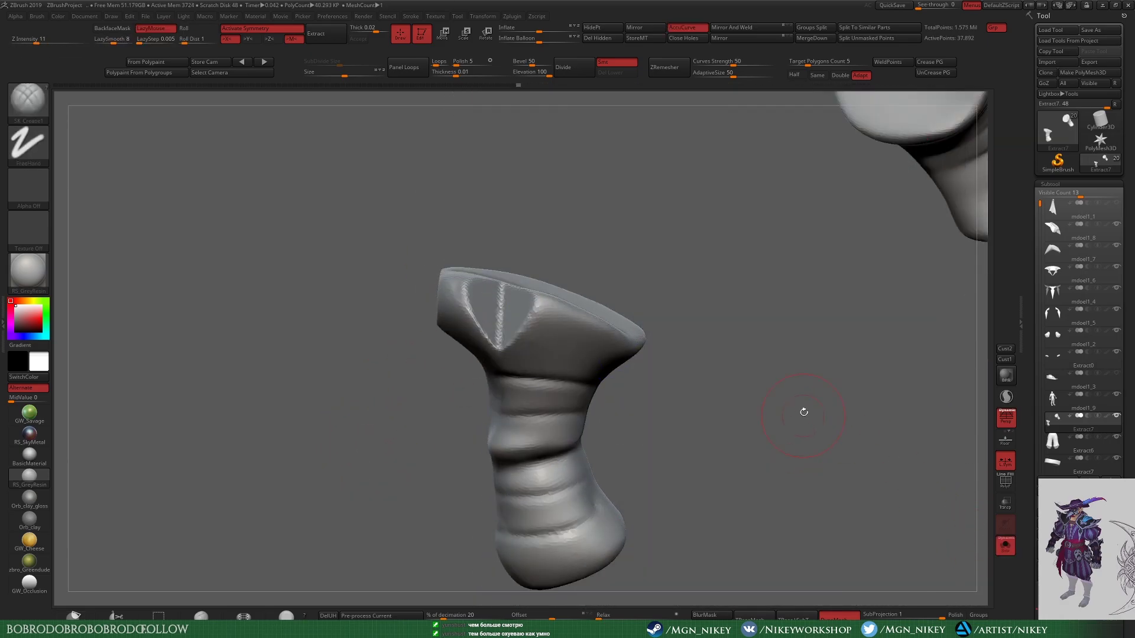
mouse_move(801, 410)
mouse_down()
mouse_move(553, 289)
mouse_move(580, 344)
mouse_move(585, 319)
mouse_up()
mouse_move(738, 266)
mouse_down()
mouse_move(752, 251)
mouse_move(652, 165)
mouse_move(744, 187)
mouse_move(588, 254)
mouse_move(482, 330)
mouse_move(502, 331)
mouse_move(505, 353)
mouse_move(519, 266)
mouse_move(512, 210)
mouse_move(577, 144)
mouse_move(830, 315)
mouse_move(550, 223)
mouse_move(750, 207)
mouse_move(699, 253)
mouse_move(817, 413)
mouse_move(643, 260)
mouse_move(776, 354)
mouse_move(739, 265)
mouse_move(906, 372)
mouse_move(879, 284)
mouse_move(792, 189)
mouse_move(575, 407)
mouse_up()
Step: Polish and shape the sleeve using Move, DamStandard and hPolish brushes
key(shift+ctrl+s)
key(b)
key(m)
key(v)
key(b)
key(d)
key(s)
key(b)
key(o)
key(e)
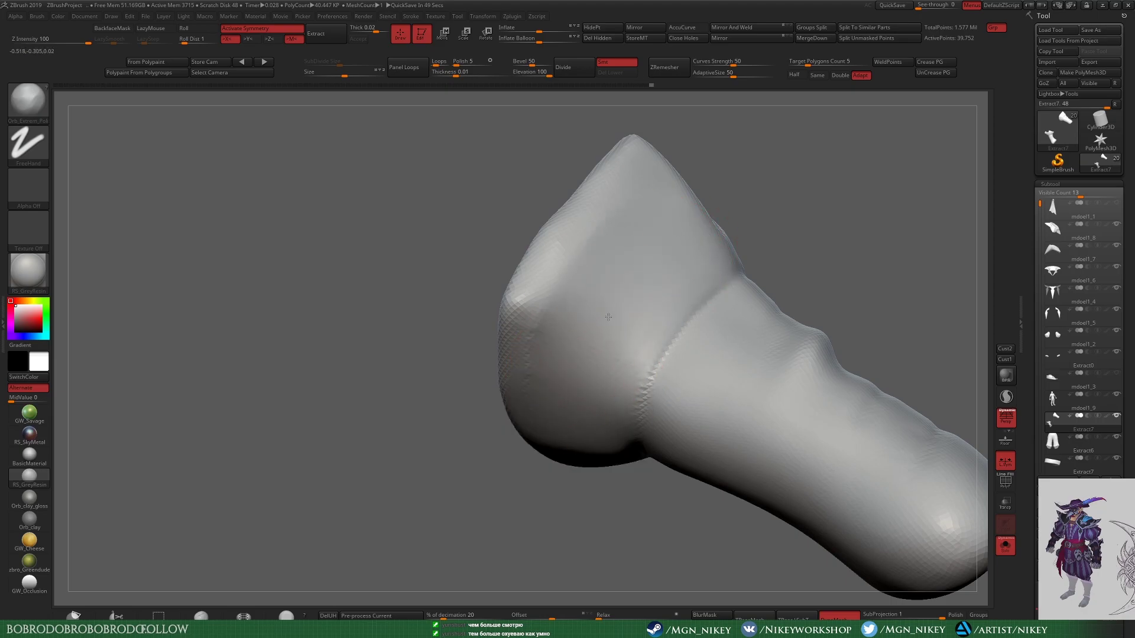
Step: Reshape the flared cuff with the Move brush, checking both sleeve pieces
mouse_move(608, 317)
mouse_down()
mouse_move(699, 254)
mouse_move(615, 236)
mouse_move(713, 222)
mouse_move(671, 190)
mouse_move(674, 165)
mouse_move(668, 179)
mouse_move(816, 374)
mouse_move(845, 292)
mouse_move(712, 218)
mouse_move(623, 220)
mouse_move(852, 302)
mouse_move(629, 343)
mouse_move(815, 171)
mouse_move(881, 231)
mouse_move(948, 207)
mouse_move(681, 270)
mouse_up()
key(b)
key(m)
key(v)
right_drag(786, 237, 774, 196)
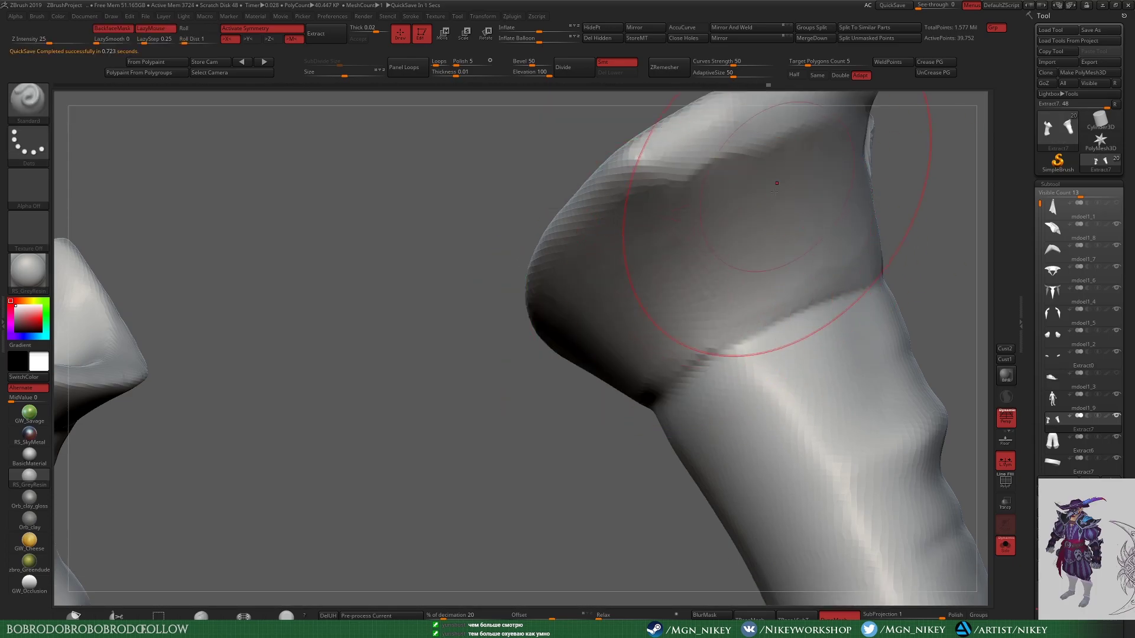
drag(568, 386, 836, 240)
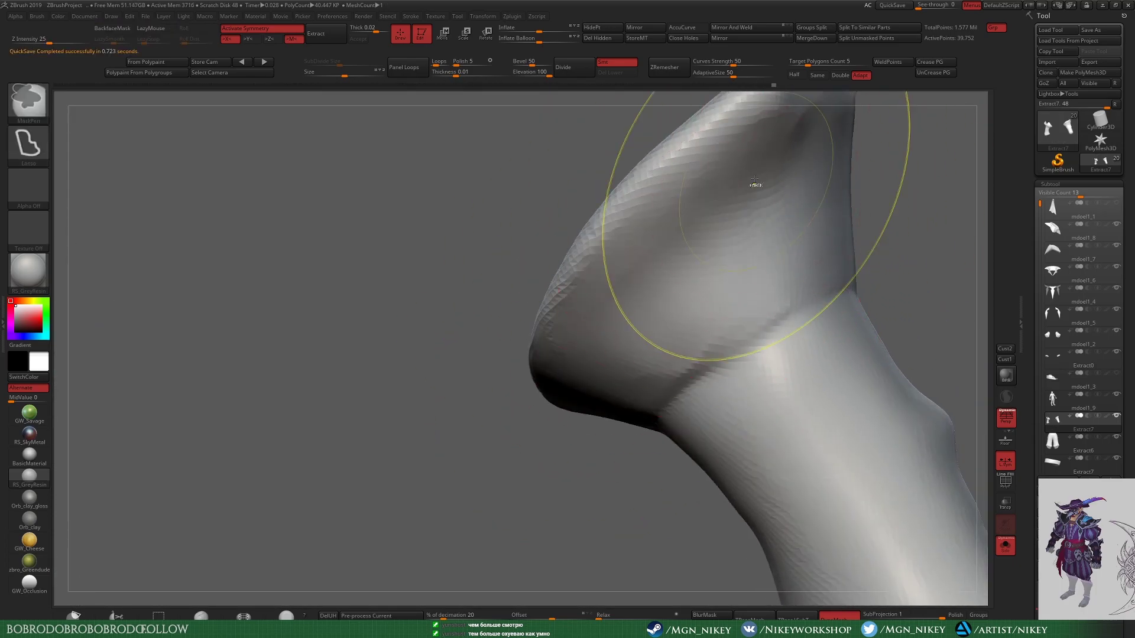
mouse_move(640, 365)
right_down()
mouse_move(864, 157)
mouse_move(772, 360)
mouse_move(513, 186)
mouse_move(658, 154)
right_up()
key(b)
key(m)
key(v)
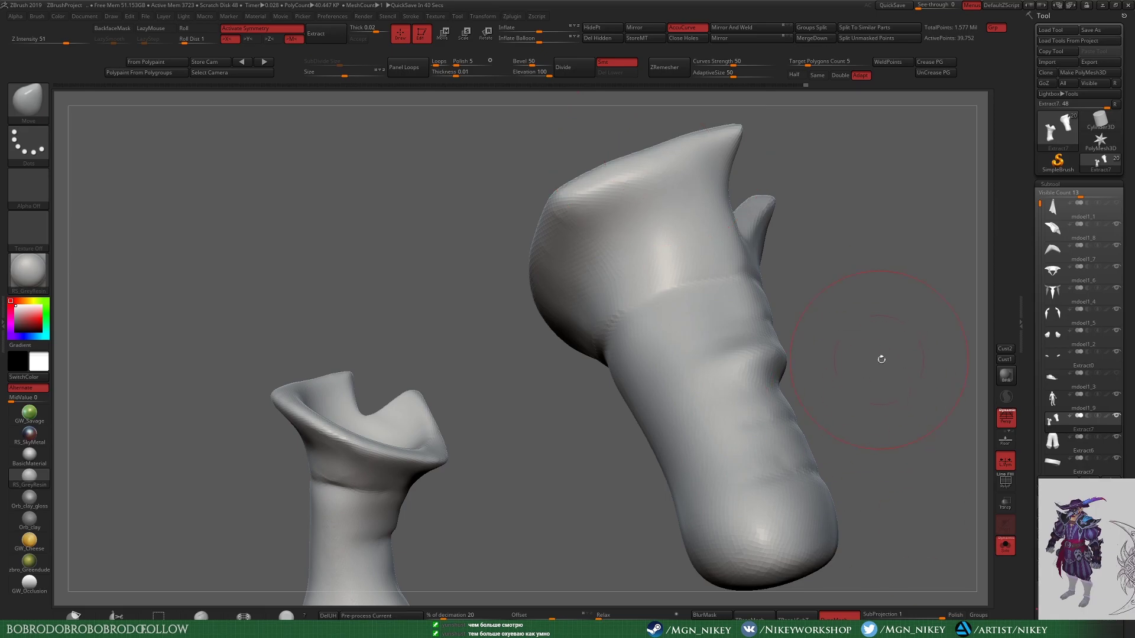
mouse_move(881, 360)
right_down()
mouse_move(881, 307)
mouse_move(912, 213)
mouse_move(689, 254)
mouse_move(851, 298)
mouse_move(855, 289)
mouse_move(797, 317)
mouse_move(832, 190)
right_up()
Step: Thicken the extracted band and DynaMesh both bands into even geometry
drag(374, 30, 384, 31)
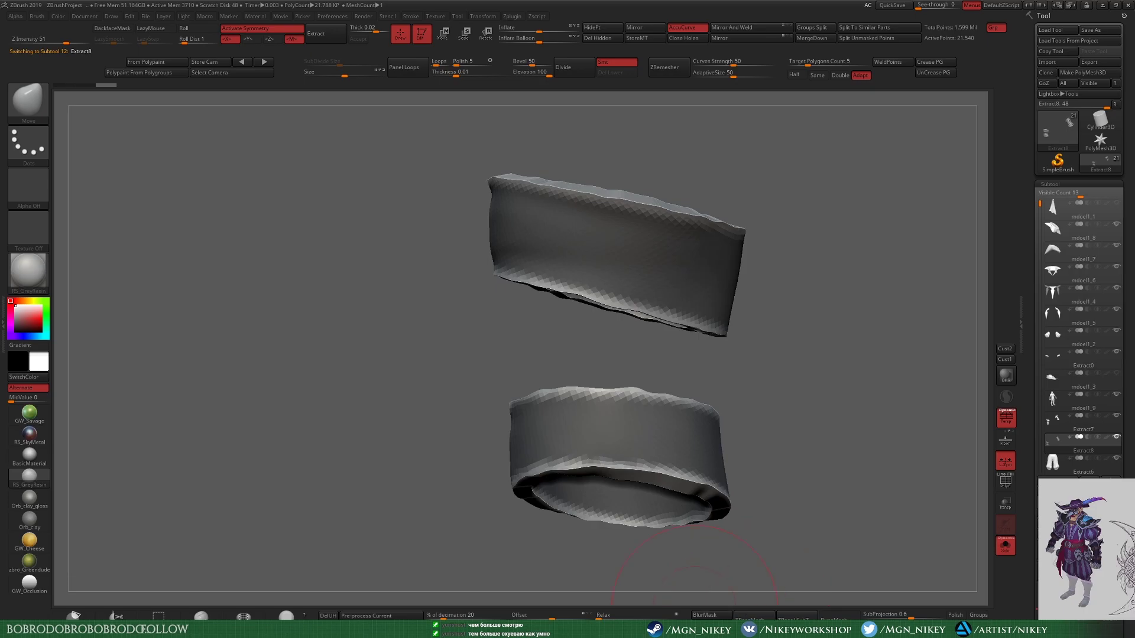
right_drag(780, 375, 679, 349)
click(839, 615)
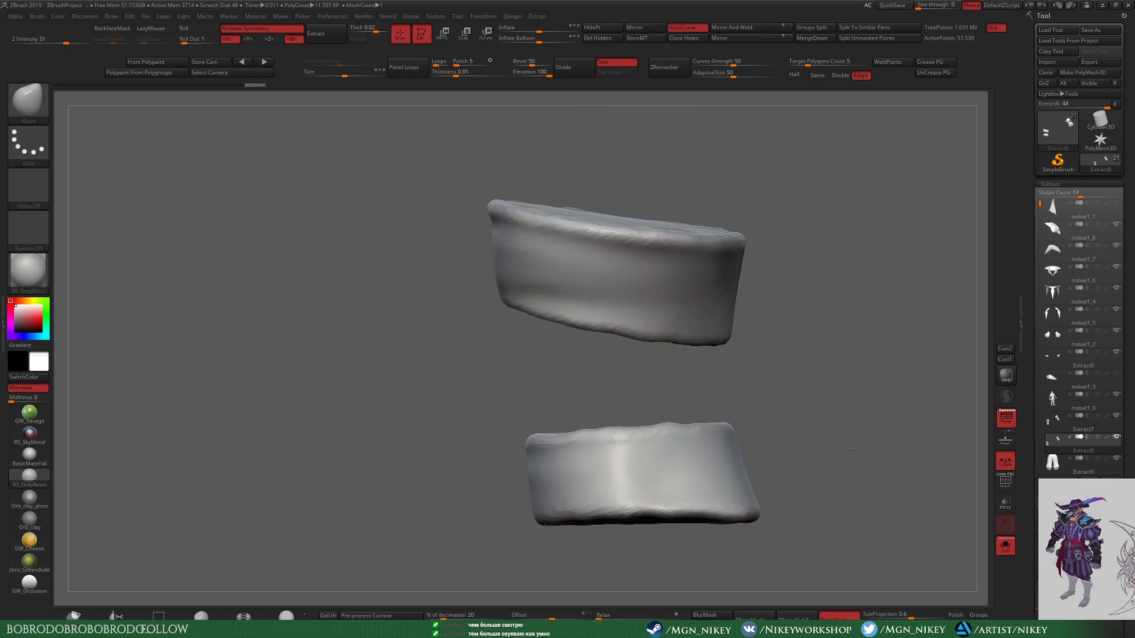
mouse_move(850, 448)
right_down()
mouse_move(815, 459)
mouse_move(771, 345)
right_up()
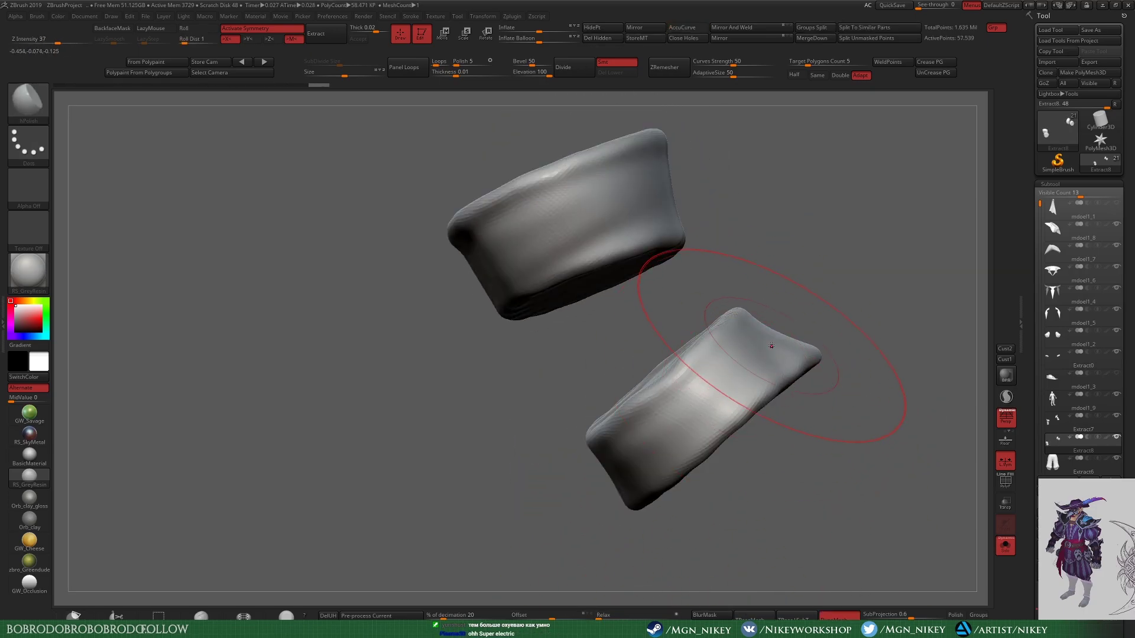
Step: Trim the lower band at an angle with ClipCurve
key(alt+Tab)
mouse_move(714, 540)
right_down()
mouse_move(591, 535)
mouse_move(779, 523)
mouse_move(819, 366)
right_up()
ctrl+shift+drag(819, 367, 678, 507)
mouse_move(585, 411)
right_down()
mouse_move(563, 435)
mouse_move(677, 397)
mouse_move(565, 332)
mouse_move(823, 325)
right_up()
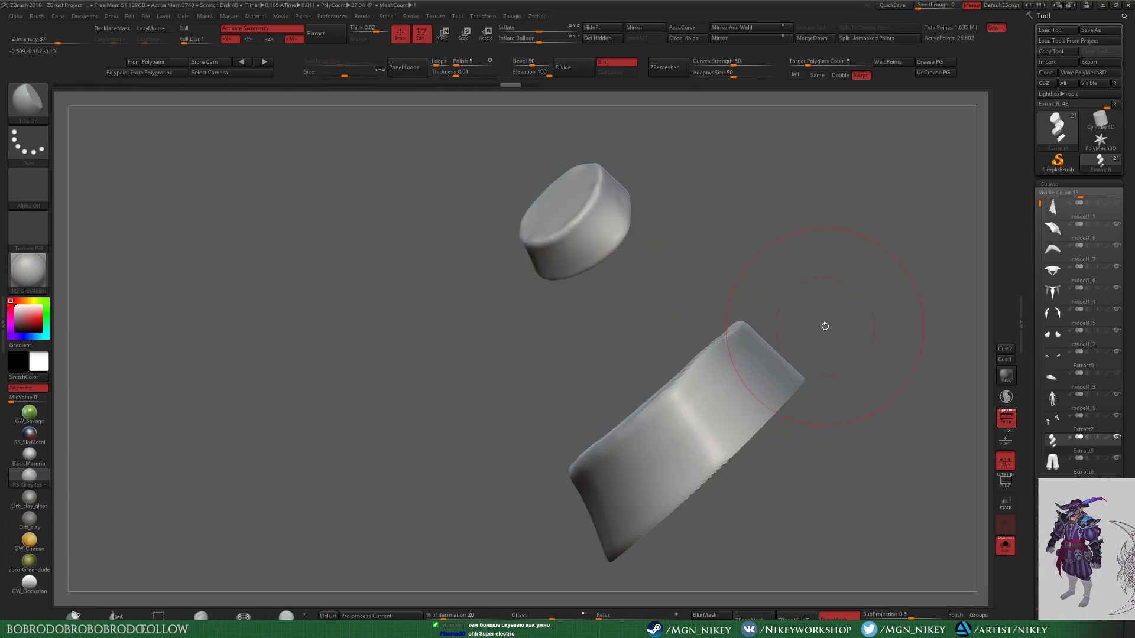
Step: Isolate each band in turn to inspect it, then unhide both
ctrl+shift+click(777, 373)
right_drag(778, 373, 666, 385)
ctrl+shift+click(666, 385)
ctrl+shift+click(792, 195)
right_drag(861, 246, 810, 317)
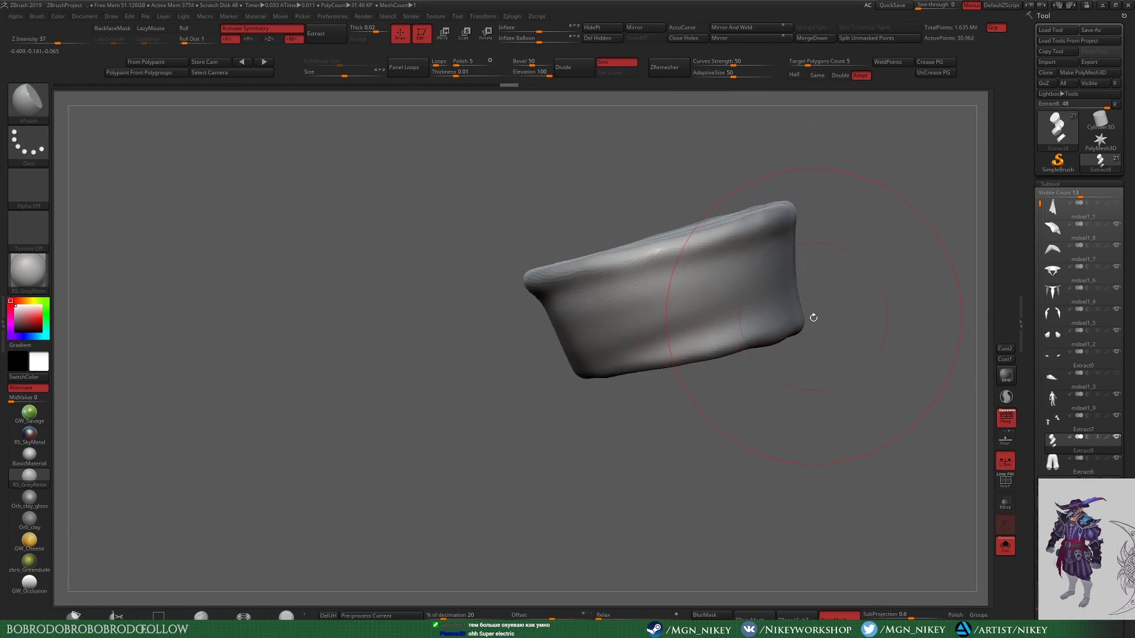
mouse_move(607, 284)
right_down()
mouse_move(506, 216)
mouse_move(864, 307)
mouse_move(852, 276)
mouse_move(885, 357)
mouse_move(583, 545)
mouse_move(619, 603)
mouse_move(835, 342)
mouse_move(856, 272)
mouse_move(972, 251)
right_up()
ctrl+shift+click(852, 277)
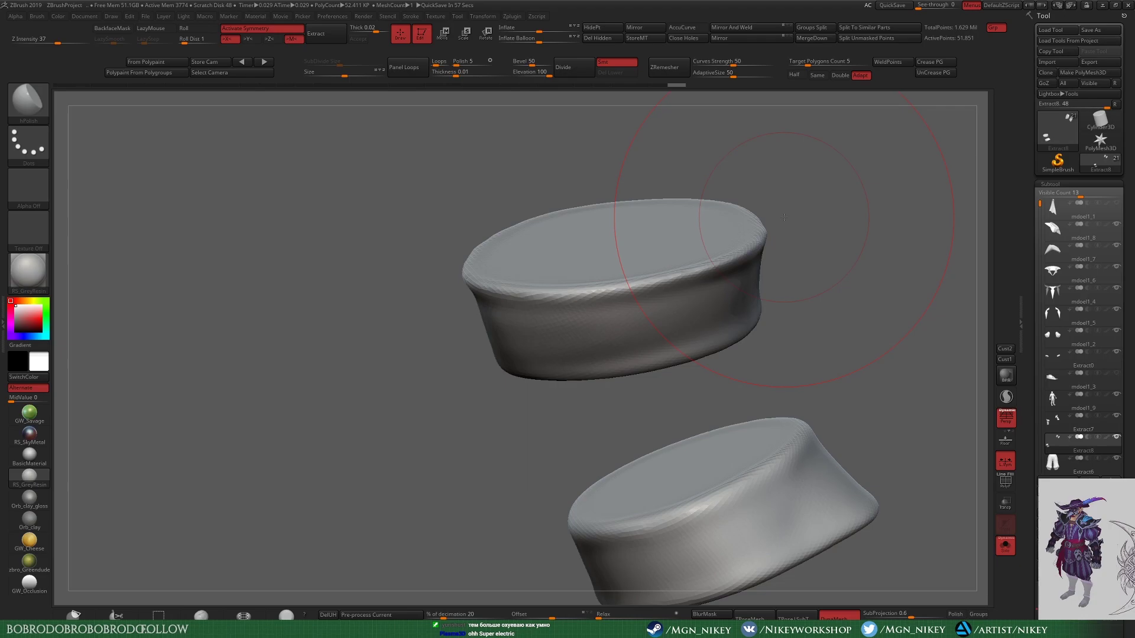
Step: Turn Solo off to show the full character wearing the new bands
mouse_move(783, 218)
right_down()
mouse_move(524, 419)
mouse_move(799, 266)
mouse_move(957, 355)
right_up()
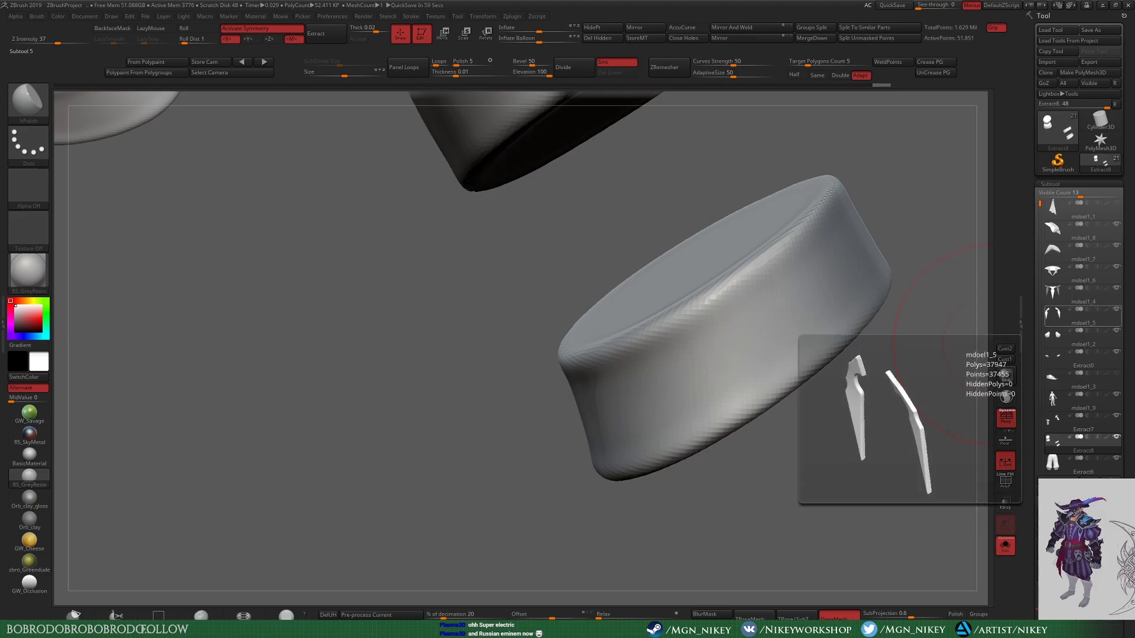
mouse_move(722, 495)
right_down()
mouse_move(456, 304)
mouse_move(409, 390)
mouse_move(804, 470)
mouse_move(529, 380)
right_up()
click(1005, 544)
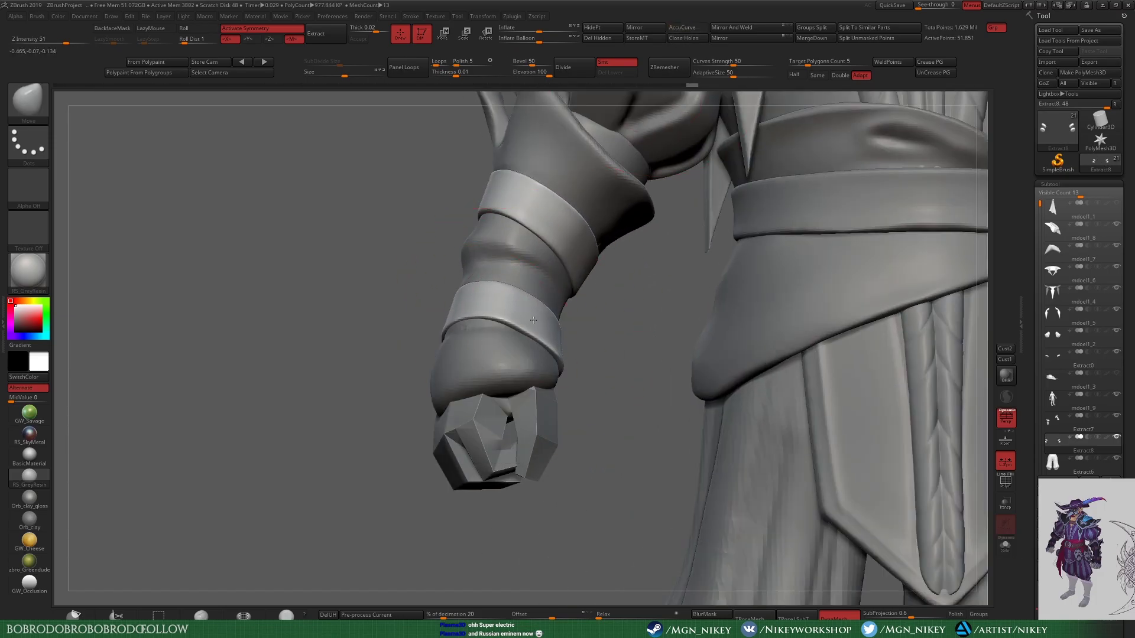
Step: Inspect the wrist bands and compare them with the concept art in Photo Viewer
right_drag(566, 260, 452, 400)
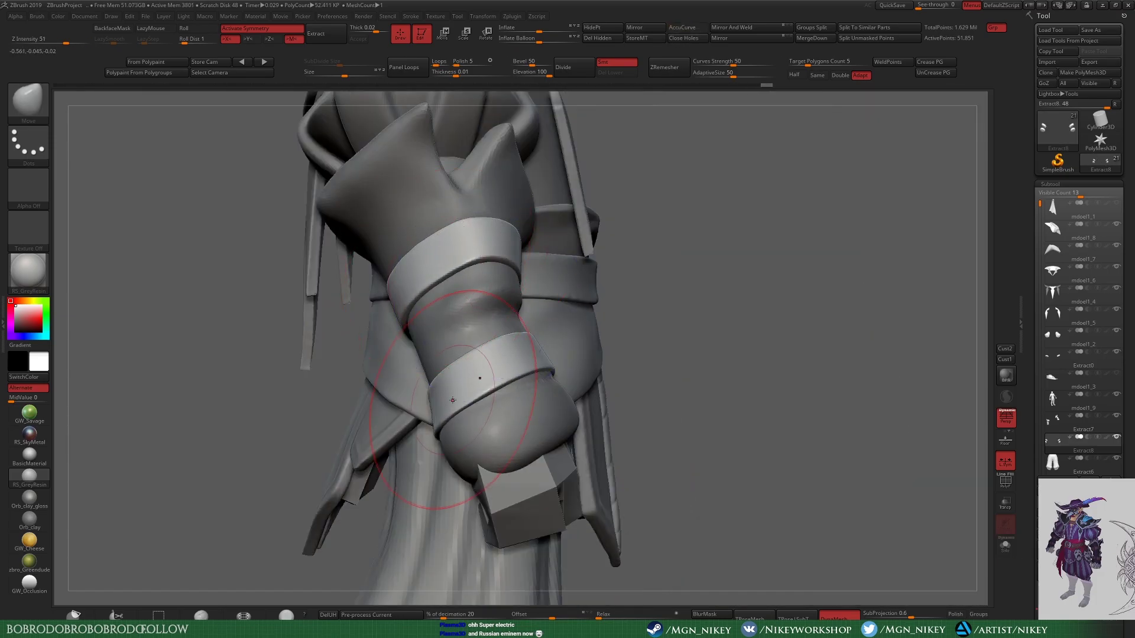
right_drag(742, 346, 827, 284)
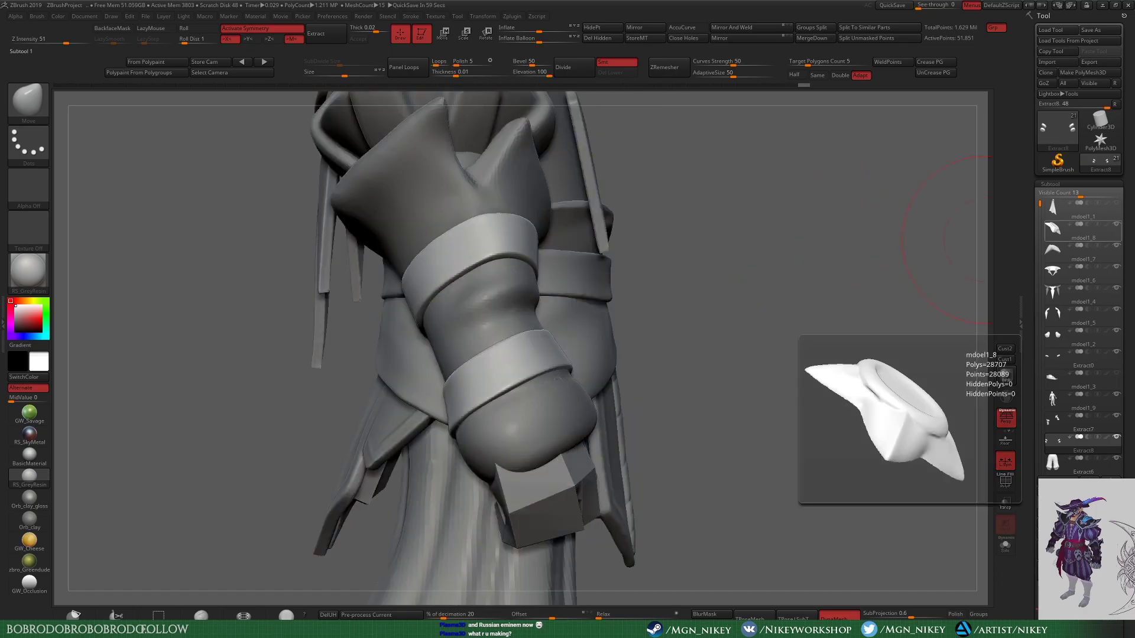
key(alt+Tab)
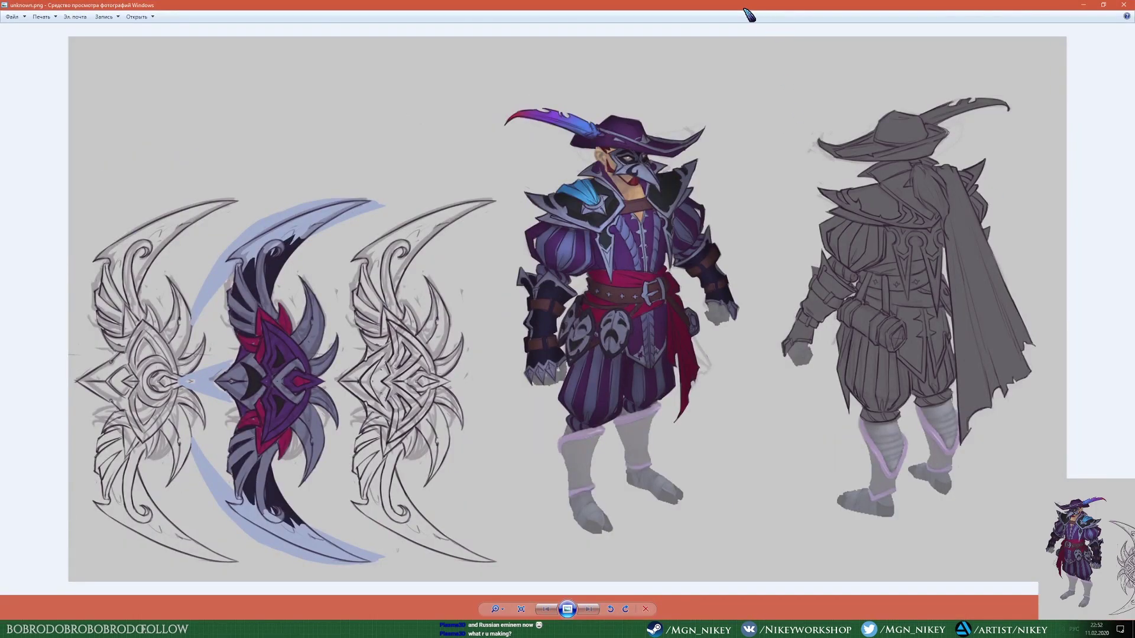
key(alt+Tab)
Step: Frame the full character, then Solo the two bracelet pieces
key(f)
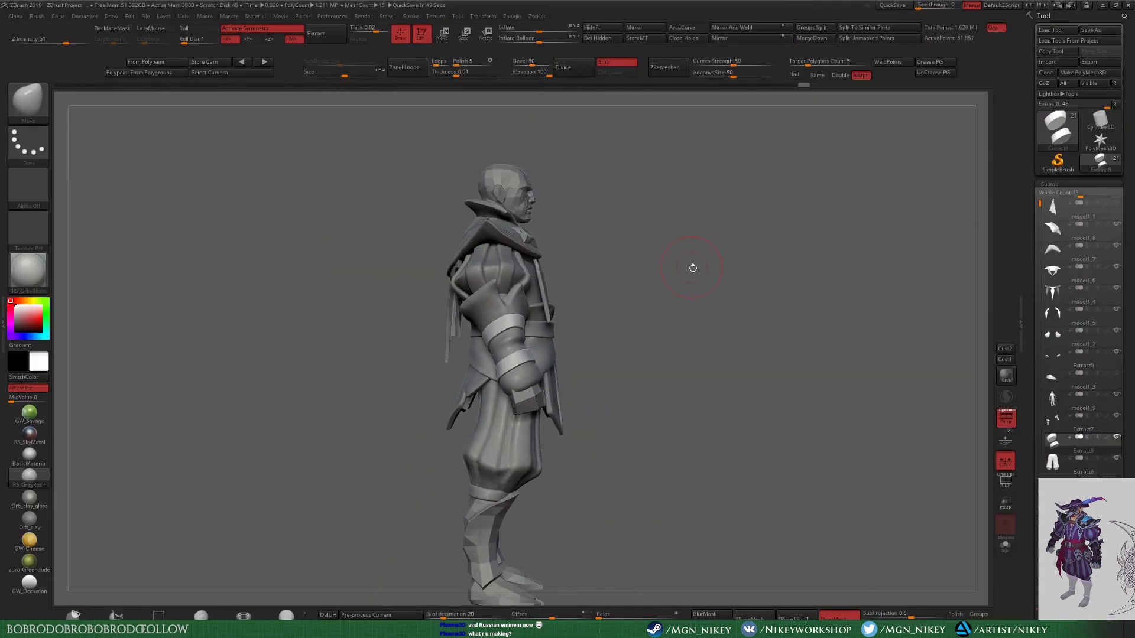
right_drag(692, 264, 861, 276)
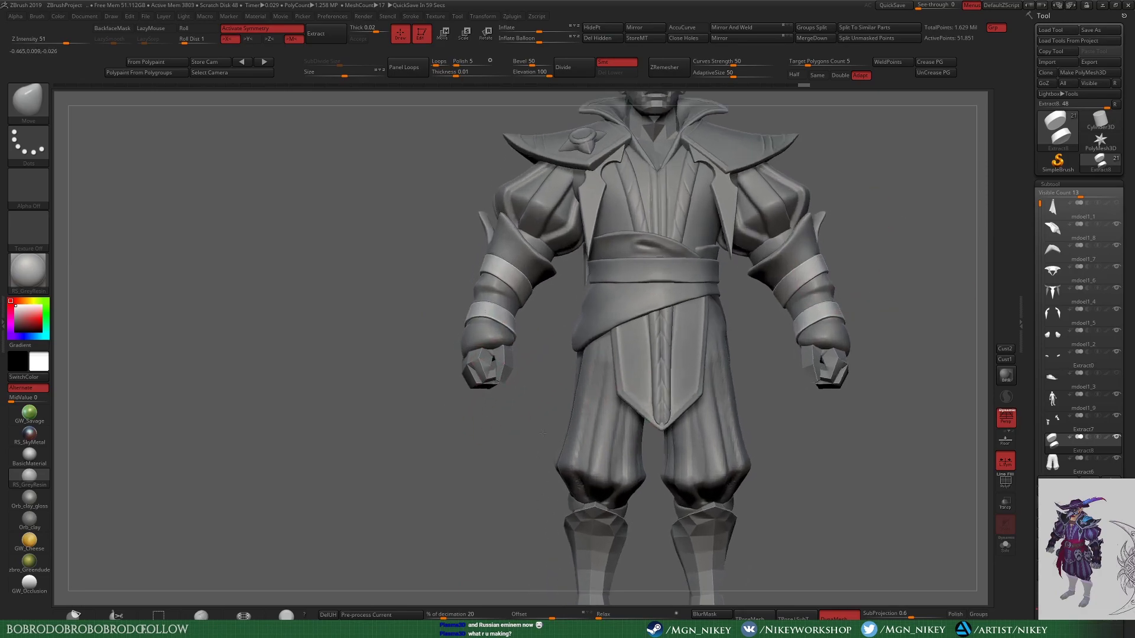
mouse_move(774, 384)
ctrl+right_down()
mouse_move(609, 458)
mouse_move(812, 352)
mouse_move(773, 451)
ctrl+right_up()
key(alt+s)
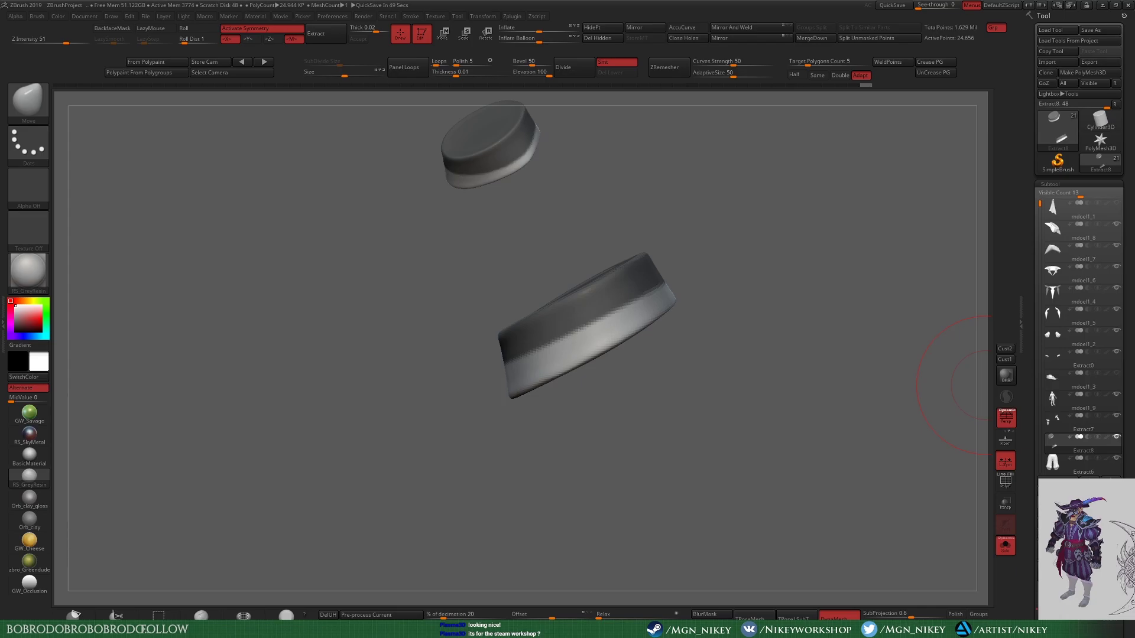
Step: Thicken the upper ring and scale the lower ring with Transpose
key(ctrl+z)
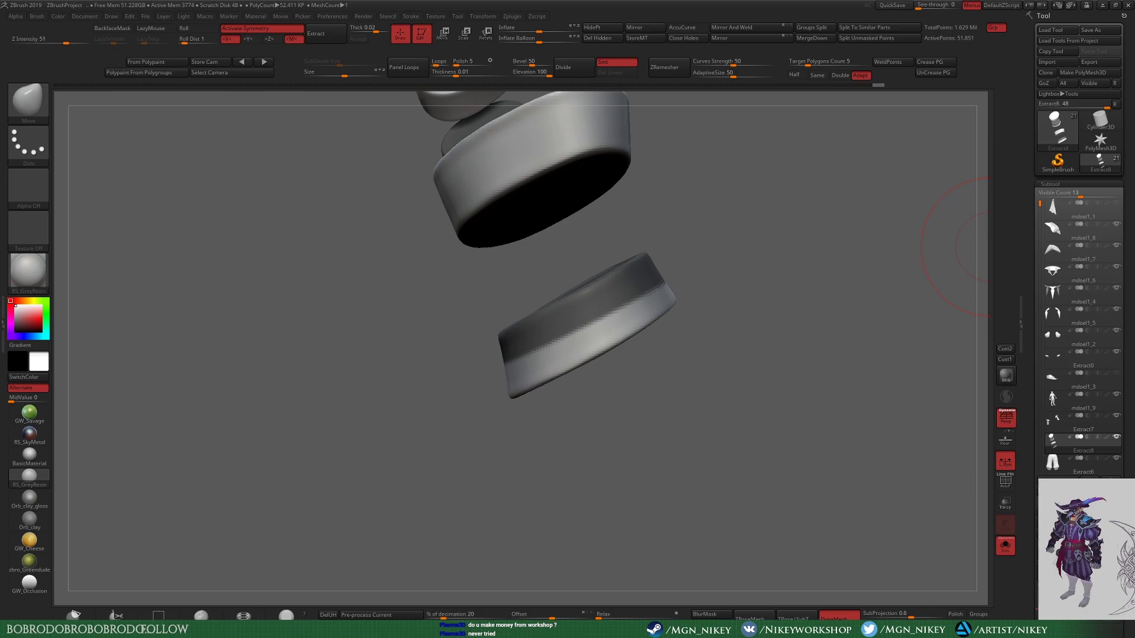
drag(730, 377, 823, 319)
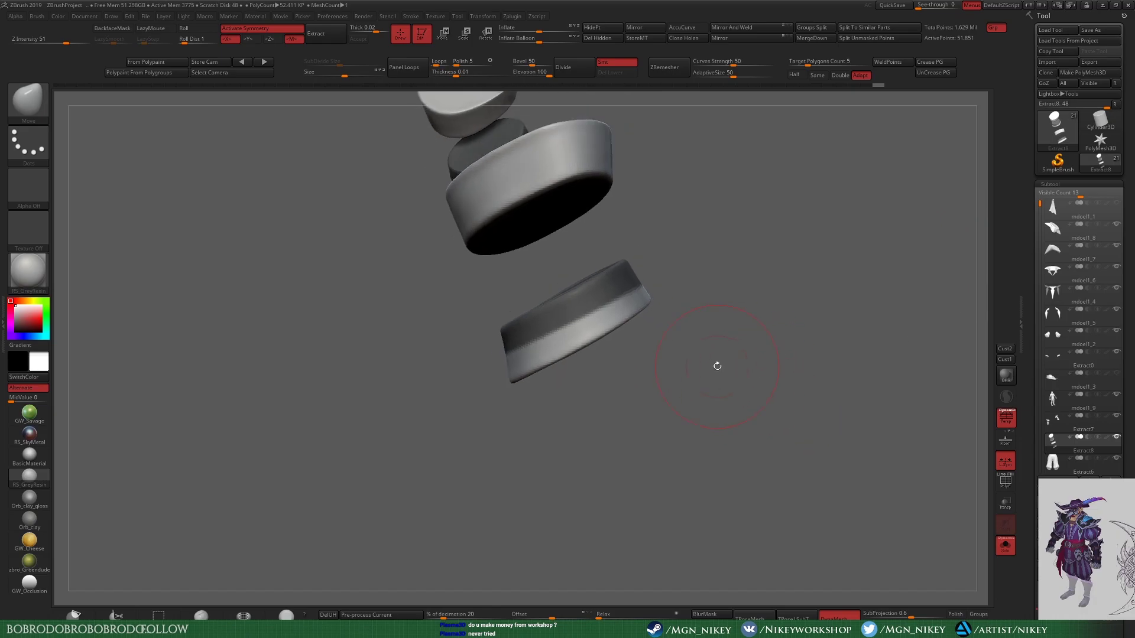
drag(954, 392, 810, 311)
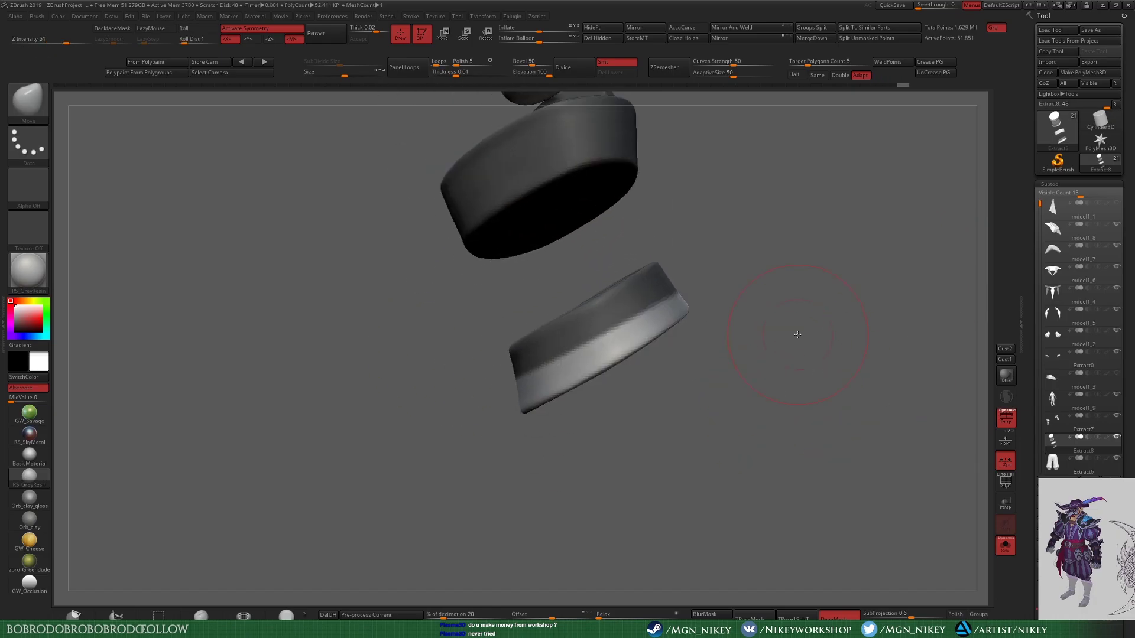
key(w)
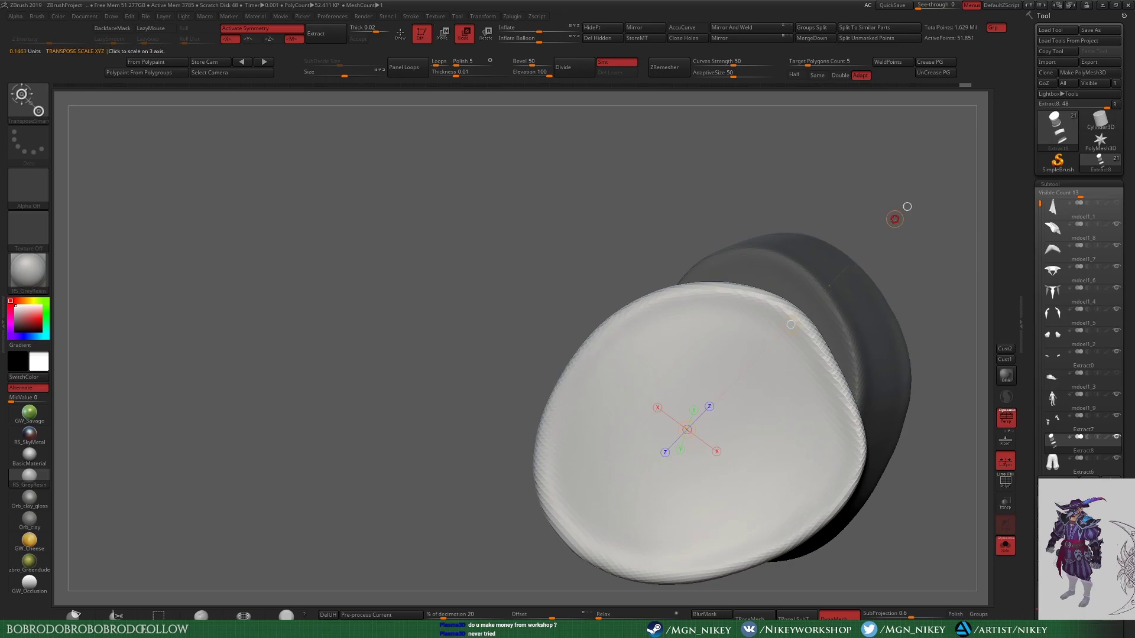
drag(902, 208, 965, 235)
Step: Smooth the lower ring with hPolish and clean its outer surface with TrimDynamic
drag(702, 316, 522, 555)
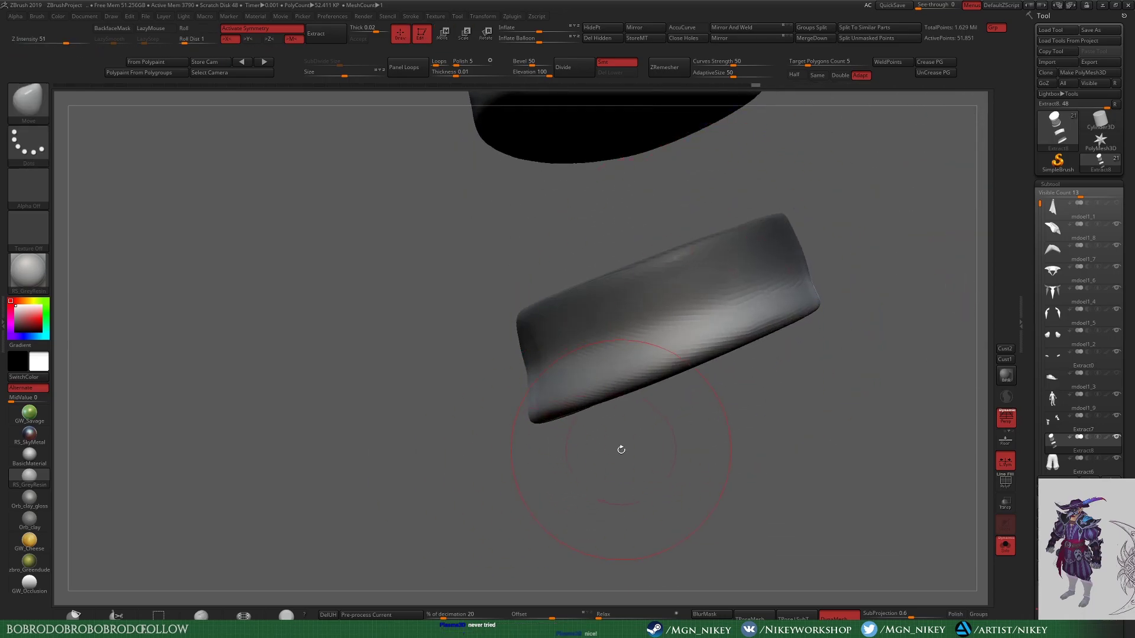
key(space)
key(b)
key(h)
key(p)
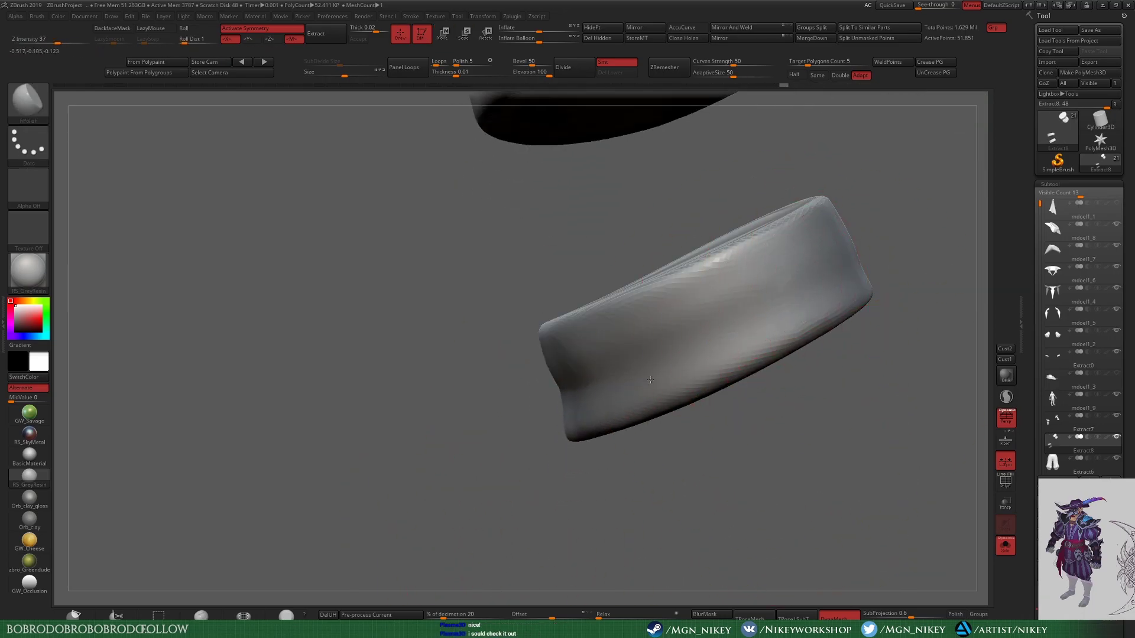
mouse_move(537, 413)
mouse_down()
mouse_move(433, 404)
mouse_move(694, 456)
mouse_up()
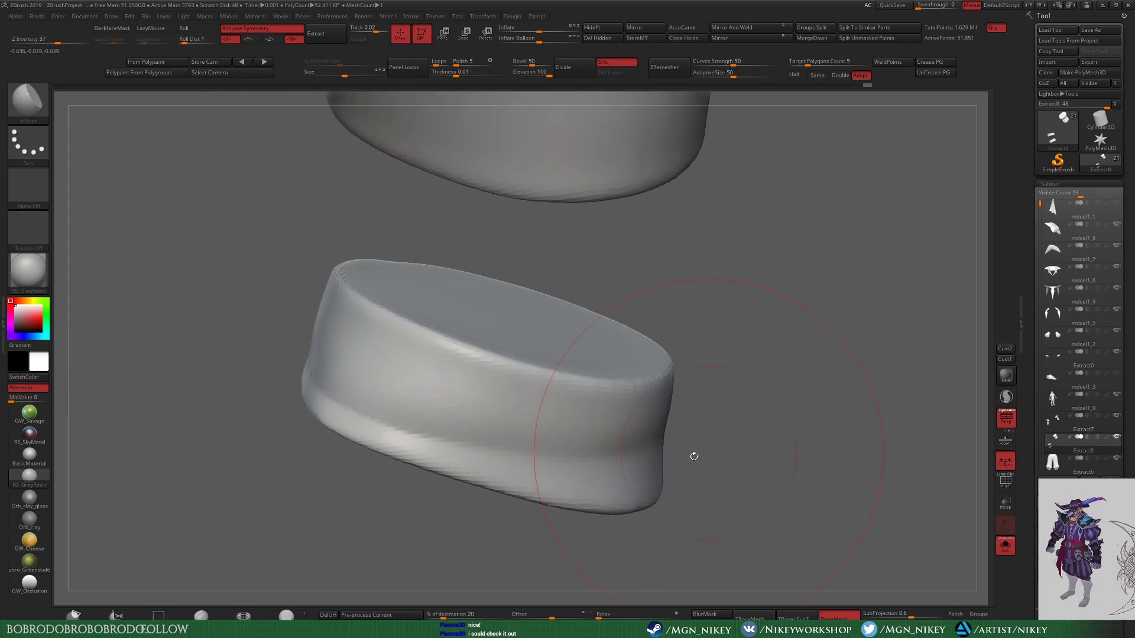
drag(376, 396, 733, 432)
key(1)
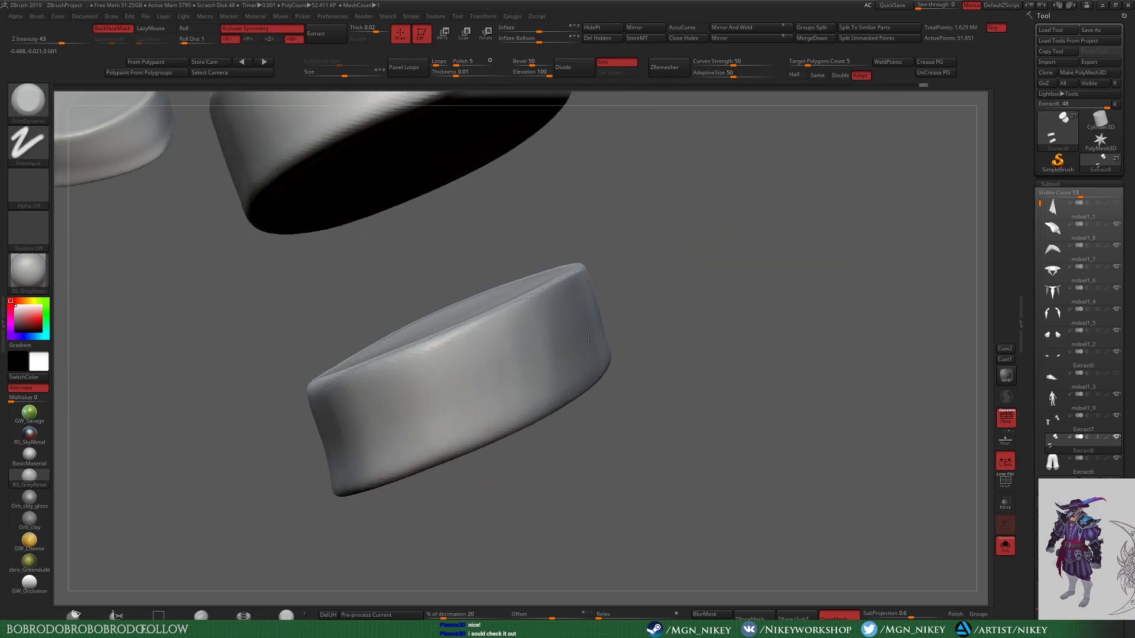
right_drag(330, 436, 725, 285)
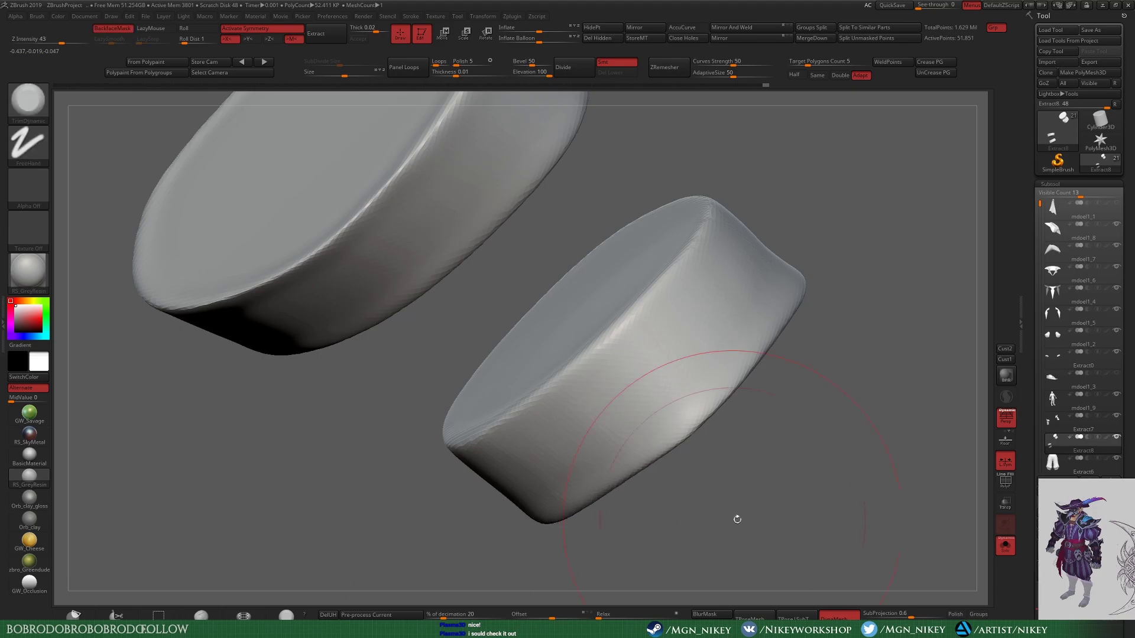
Step: Turn Solo off and view the rings in place on the forearm
click(1005, 545)
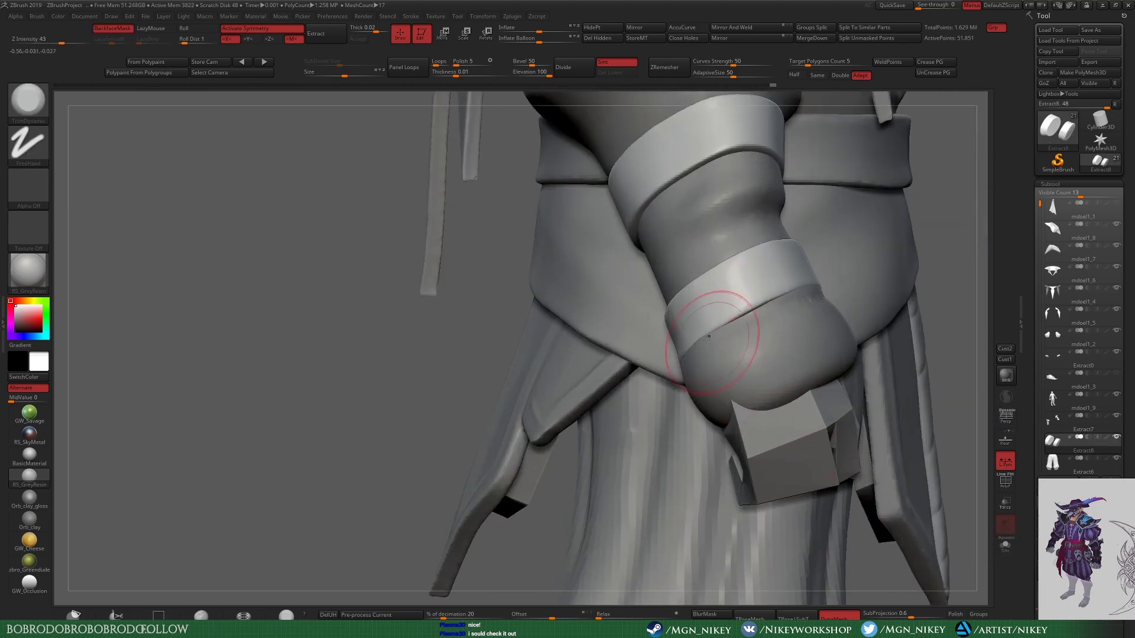
key(b)
key(m)
key(v)
right_drag(965, 359, 934, 350)
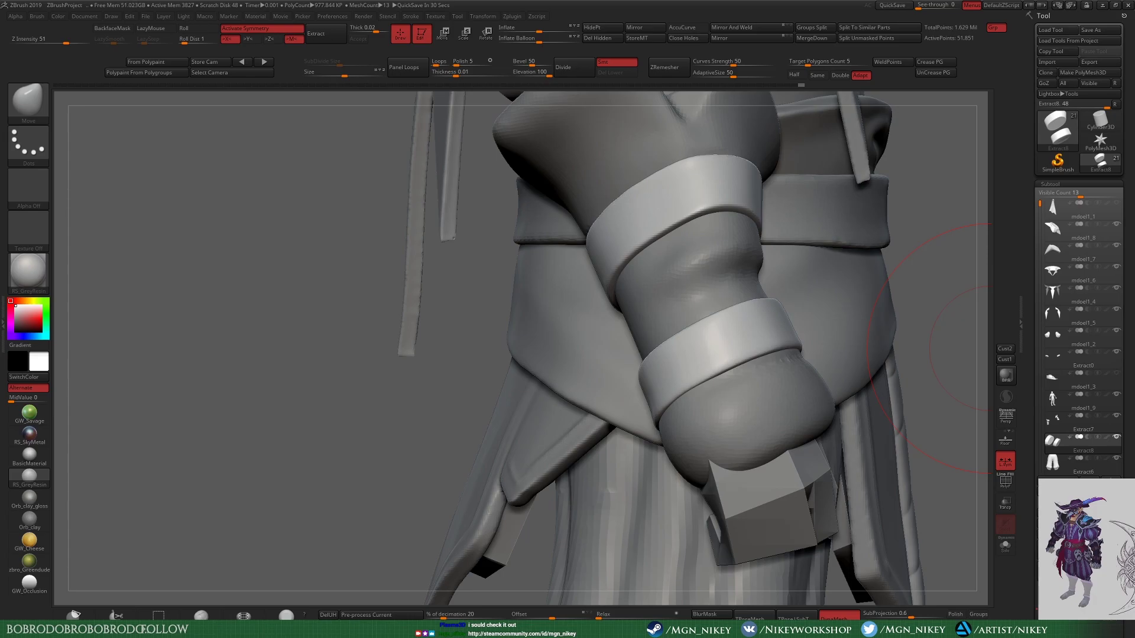
drag(346, 300, 691, 243)
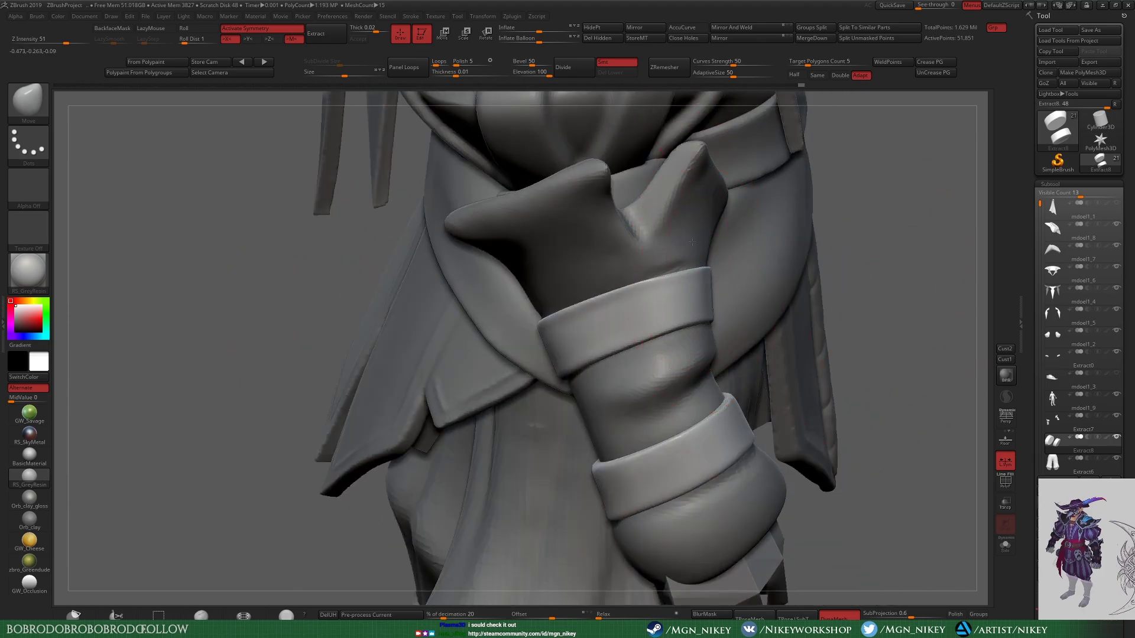
mouse_move(705, 312)
alt+mouse_down()
mouse_move(531, 266)
mouse_move(768, 249)
mouse_move(751, 331)
alt+mouse_up()
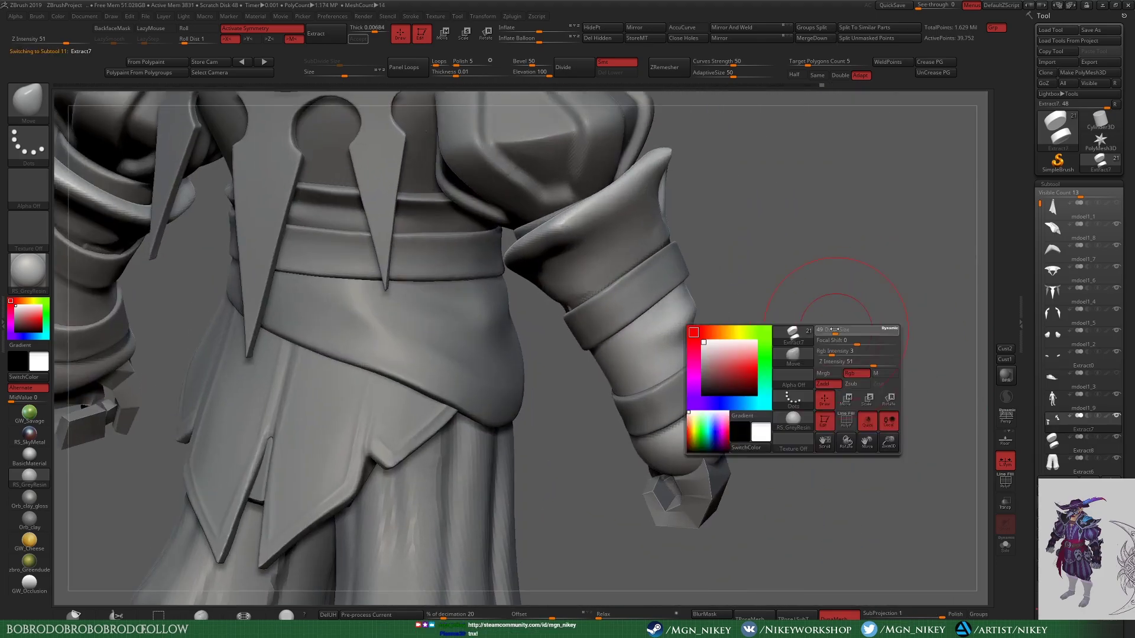
Step: Select the forearm sleeve and mask a band along its lower edge
alt+click(714, 513)
mouse_move(675, 595)
mouse_down()
mouse_move(791, 340)
mouse_move(816, 316)
mouse_move(704, 376)
mouse_up()
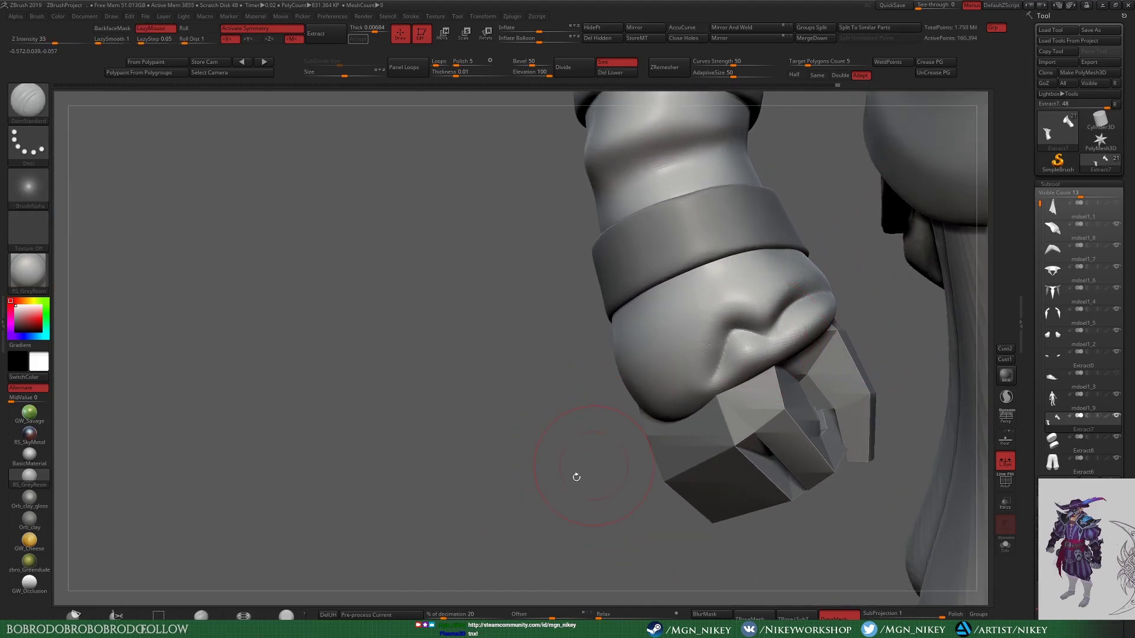
mouse_move(576, 477)
mouse_down()
mouse_move(633, 355)
mouse_move(876, 476)
mouse_move(639, 302)
mouse_move(646, 317)
mouse_move(604, 349)
mouse_move(818, 444)
mouse_move(672, 354)
mouse_move(798, 278)
mouse_move(696, 304)
mouse_move(649, 369)
mouse_move(646, 324)
mouse_move(925, 271)
mouse_move(931, 299)
mouse_move(810, 304)
mouse_move(735, 339)
mouse_up()
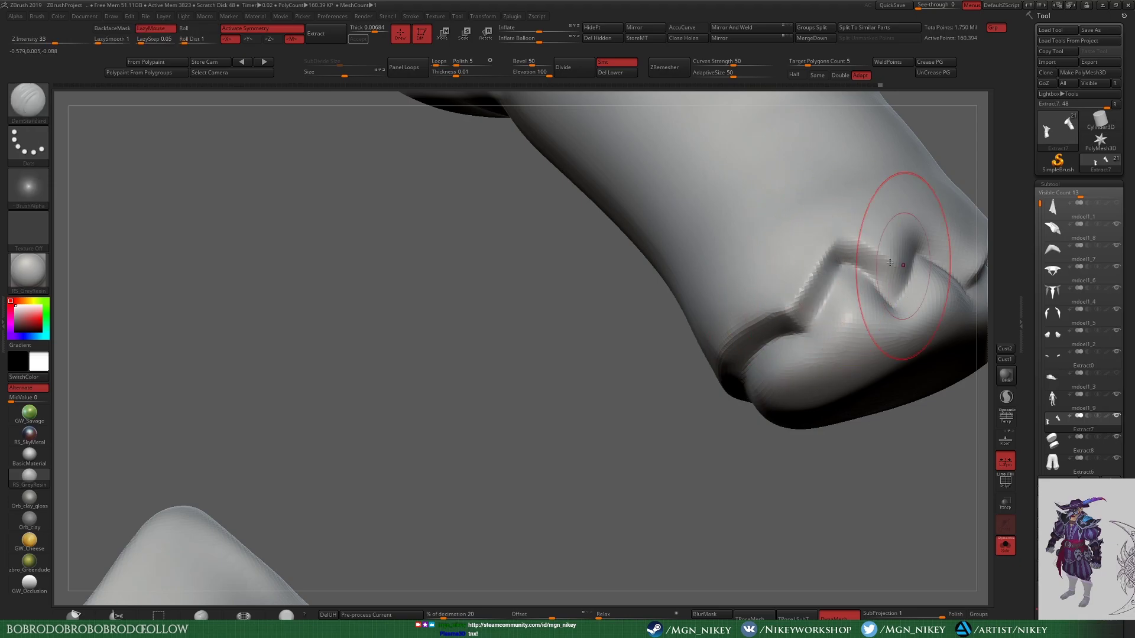
drag(890, 263, 831, 380)
mouse_move(734, 304)
mouse_down()
mouse_move(648, 471)
mouse_move(646, 278)
mouse_move(773, 404)
mouse_move(591, 384)
mouse_up()
mouse_move(413, 408)
ctrl+mouse_down()
mouse_move(610, 531)
mouse_move(709, 257)
mouse_move(750, 480)
mouse_move(780, 509)
ctrl+mouse_up()
Step: Remove the masked band and DynaMesh the sleeve at higher resolution
key(b)
key(d)
key(s)
ctrl+drag(839, 567, 868, 591)
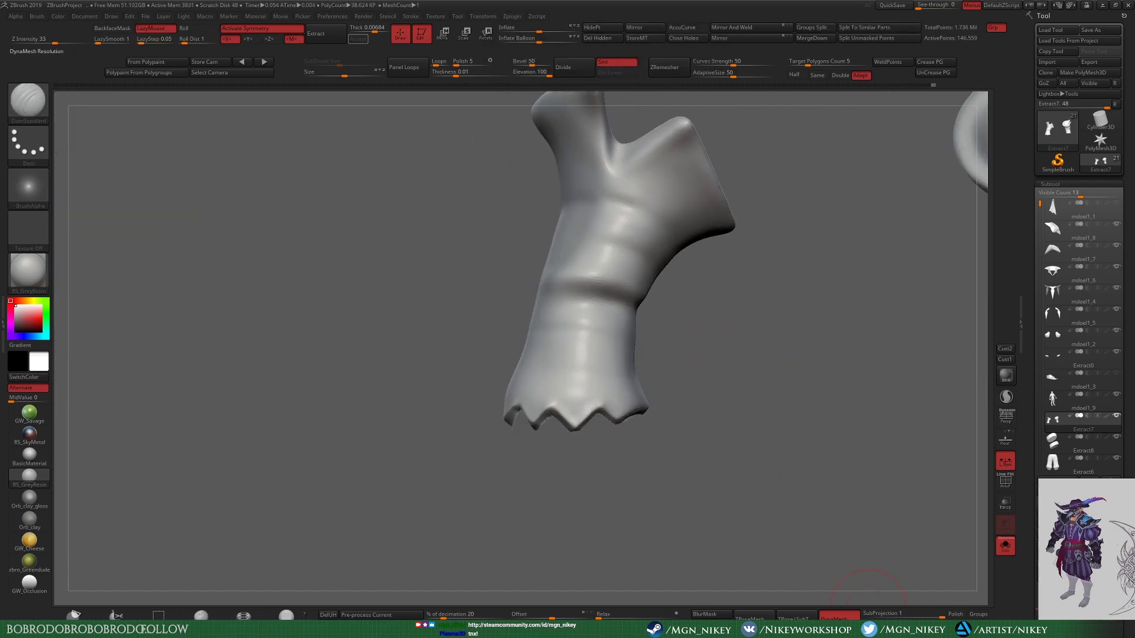
click(831, 615)
drag(739, 502, 572, 396)
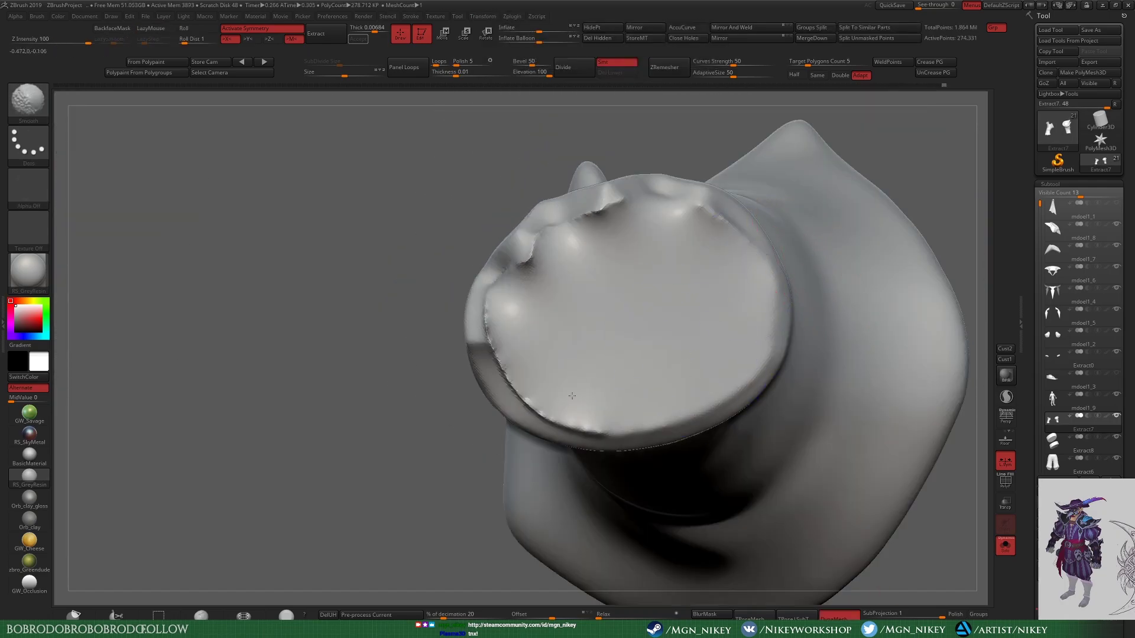
drag(536, 308, 506, 330)
Step: Use the Slide and DamStandard brushes to carve a crease along the cuff rim
key(b)
key(s)
key(l)
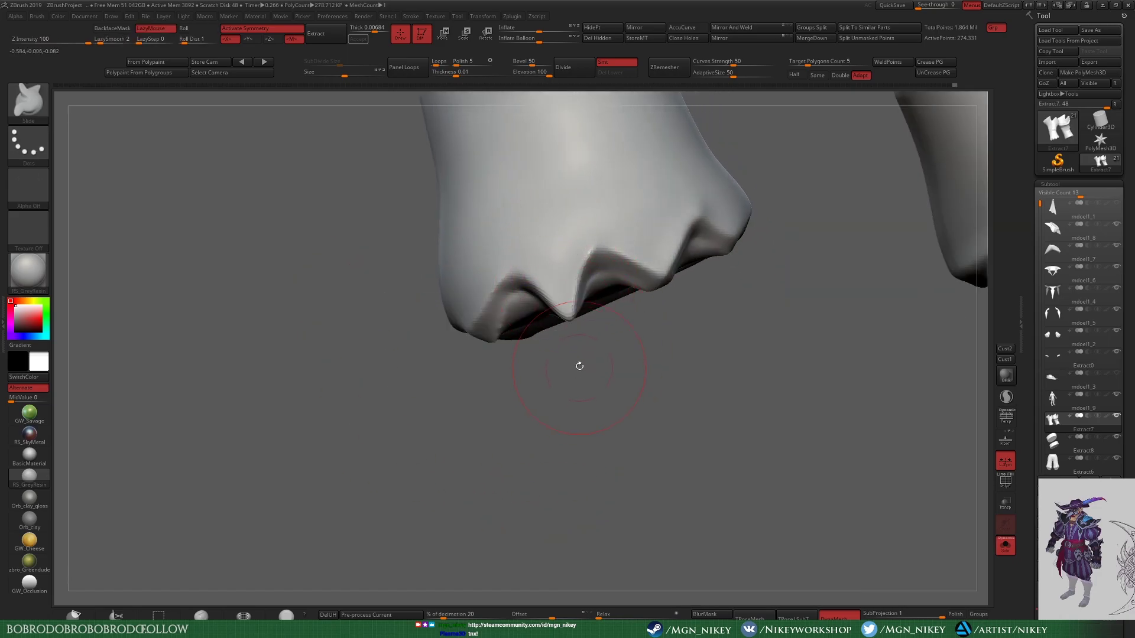
drag(575, 330, 774, 357)
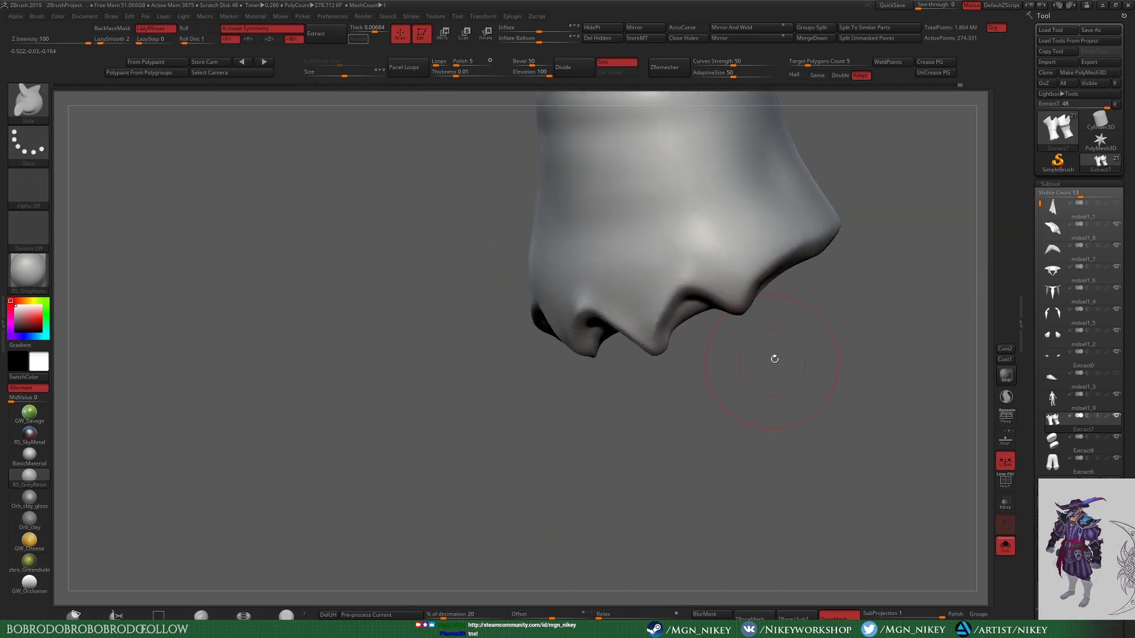
key(b)
key(d)
key(s)
drag(762, 277, 689, 317)
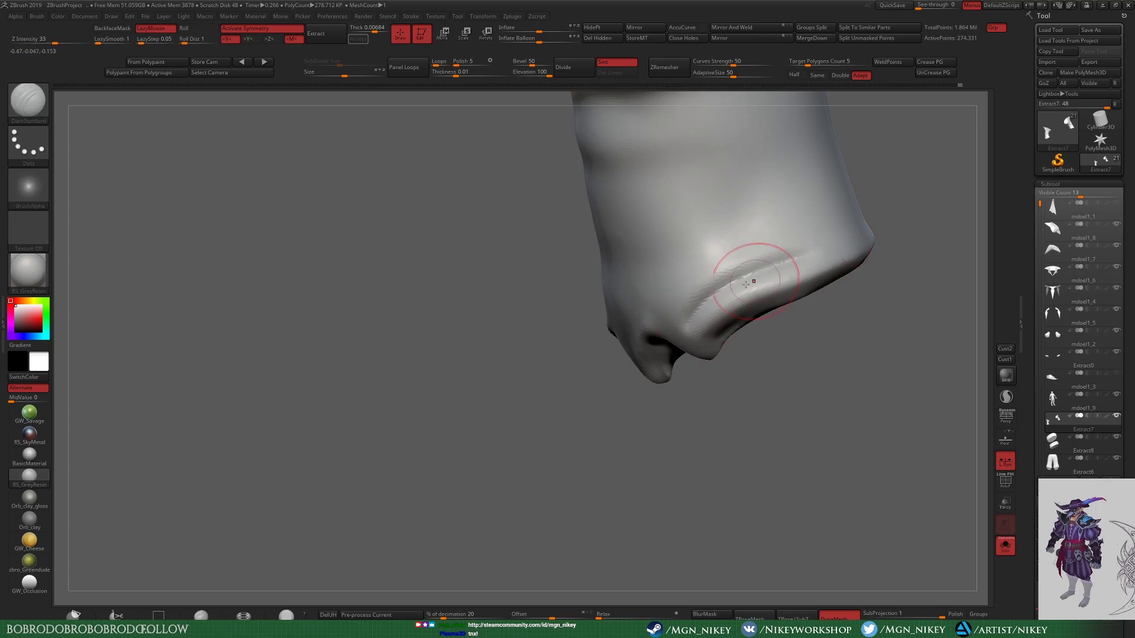
mouse_move(755, 261)
mouse_down()
mouse_move(644, 379)
mouse_move(962, 266)
mouse_up()
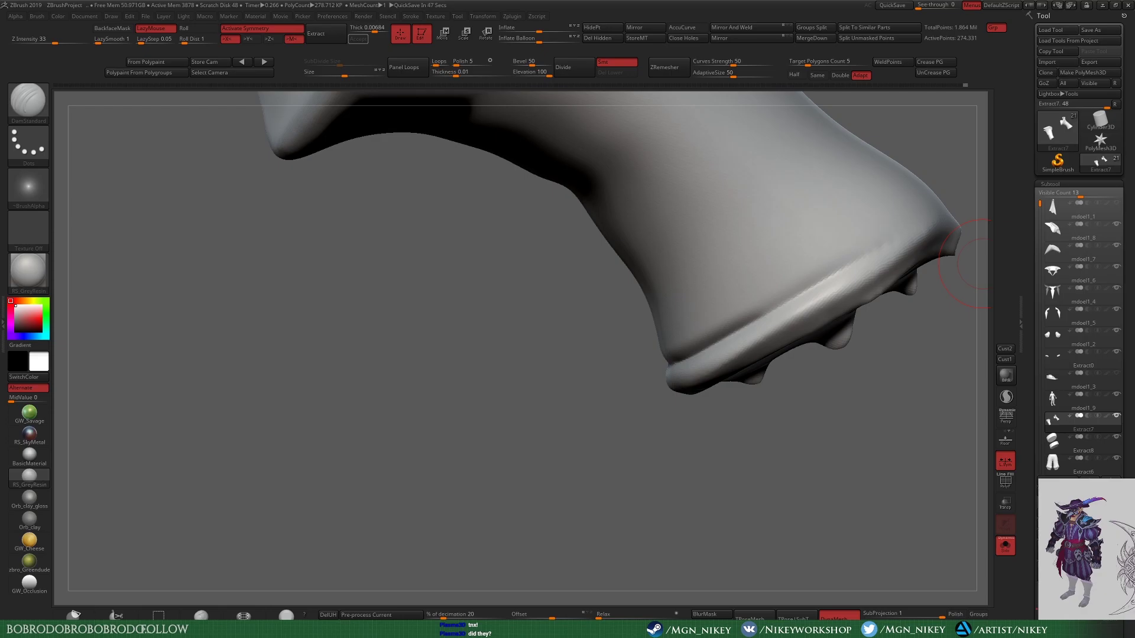
Step: Shape a zigzag notch along the cuff edge and inspect the opening
drag(808, 502, 811, 433)
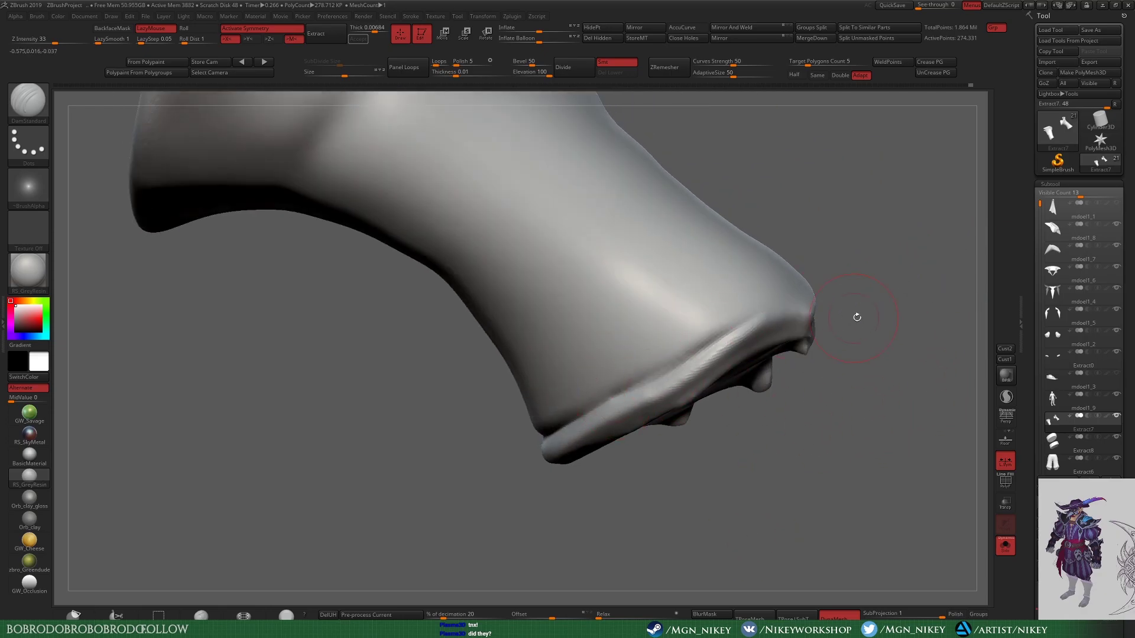
drag(857, 317, 791, 286)
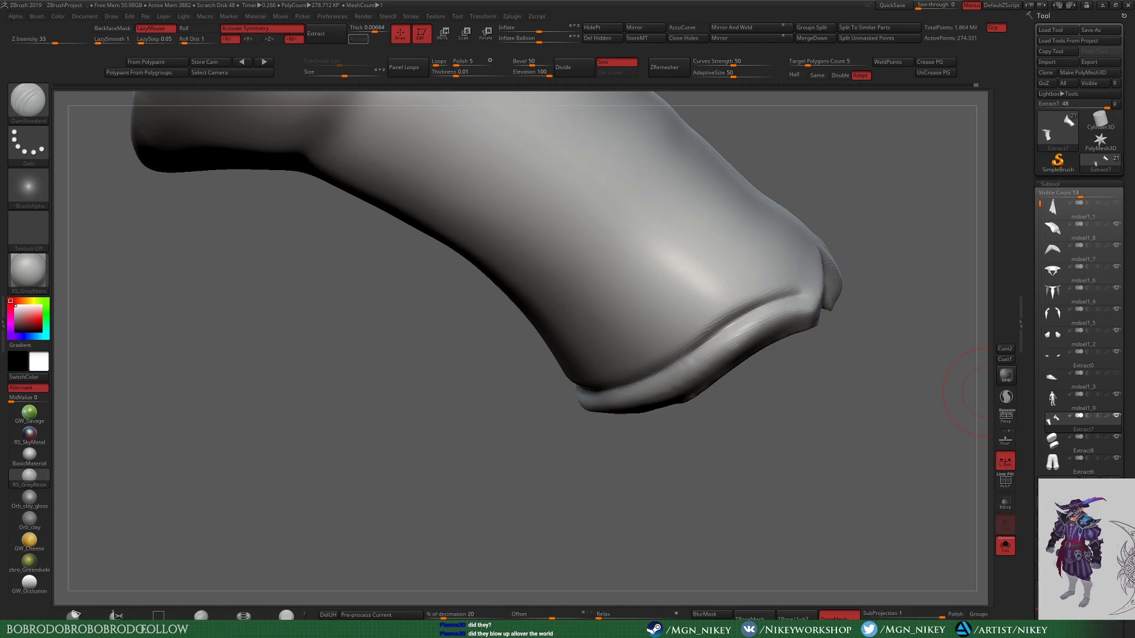
mouse_move(804, 397)
mouse_down()
mouse_move(955, 233)
mouse_move(765, 349)
mouse_up()
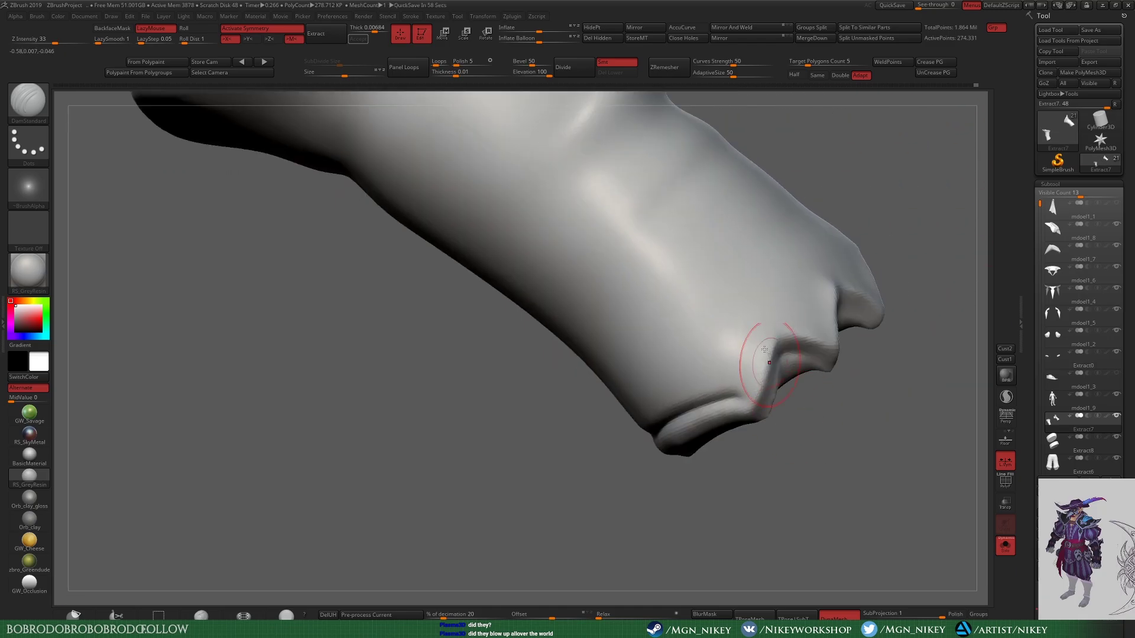
mouse_move(726, 412)
right_down()
mouse_move(760, 317)
mouse_move(736, 412)
right_up()
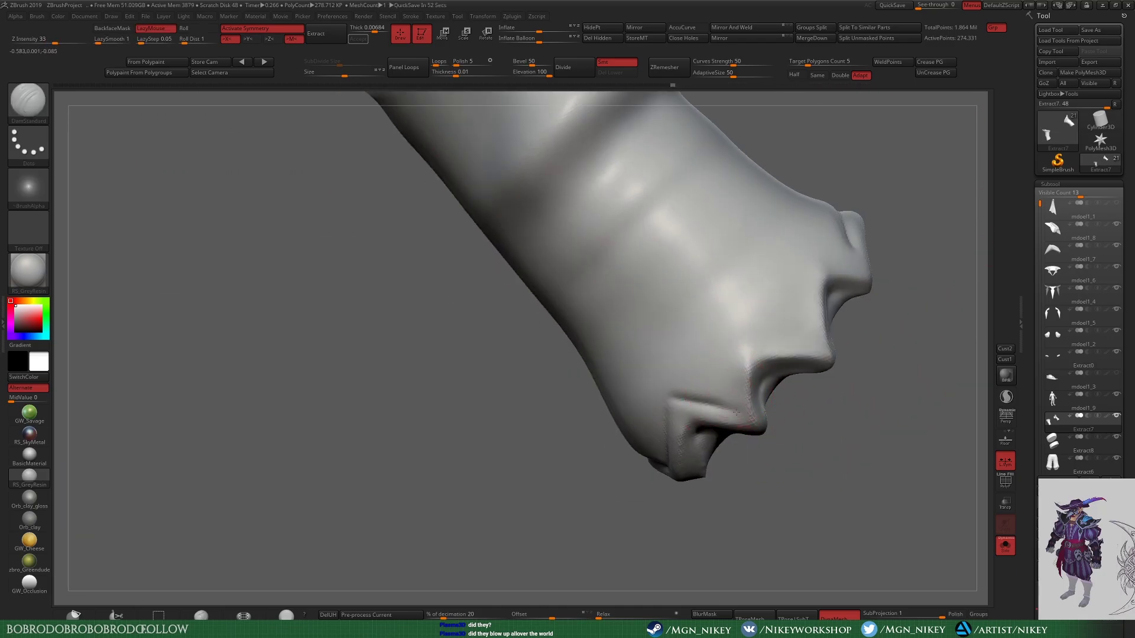
mouse_move(782, 341)
right_down()
mouse_move(810, 316)
mouse_move(762, 349)
mouse_move(822, 343)
right_up()
mouse_move(759, 320)
right_down()
mouse_move(823, 504)
mouse_move(801, 481)
mouse_move(864, 445)
right_up()
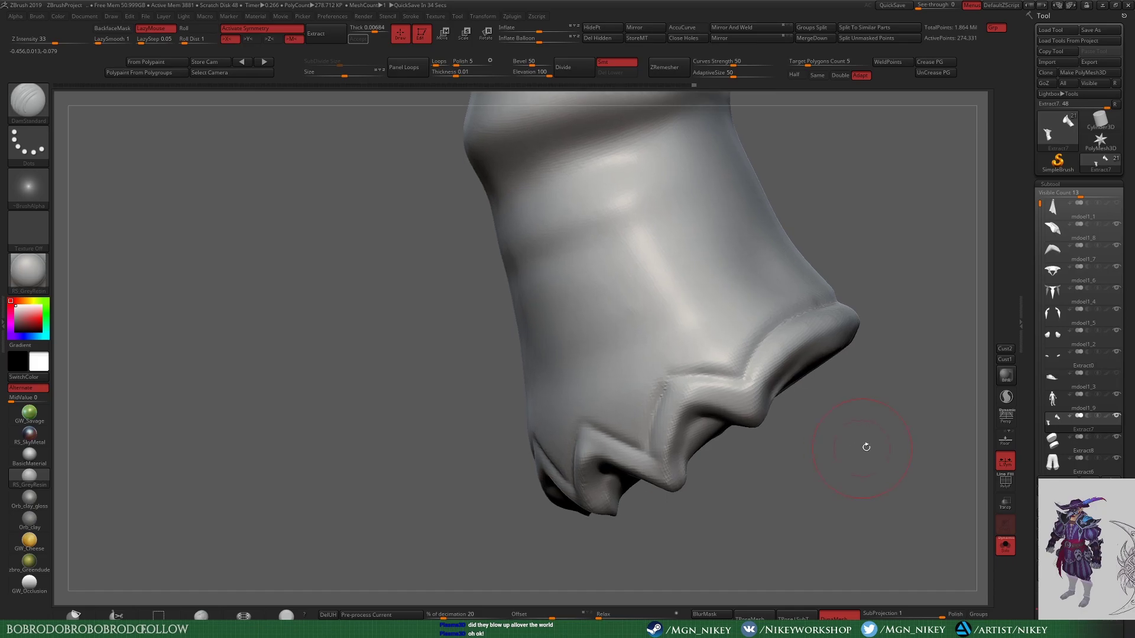
right_drag(975, 292, 770, 439)
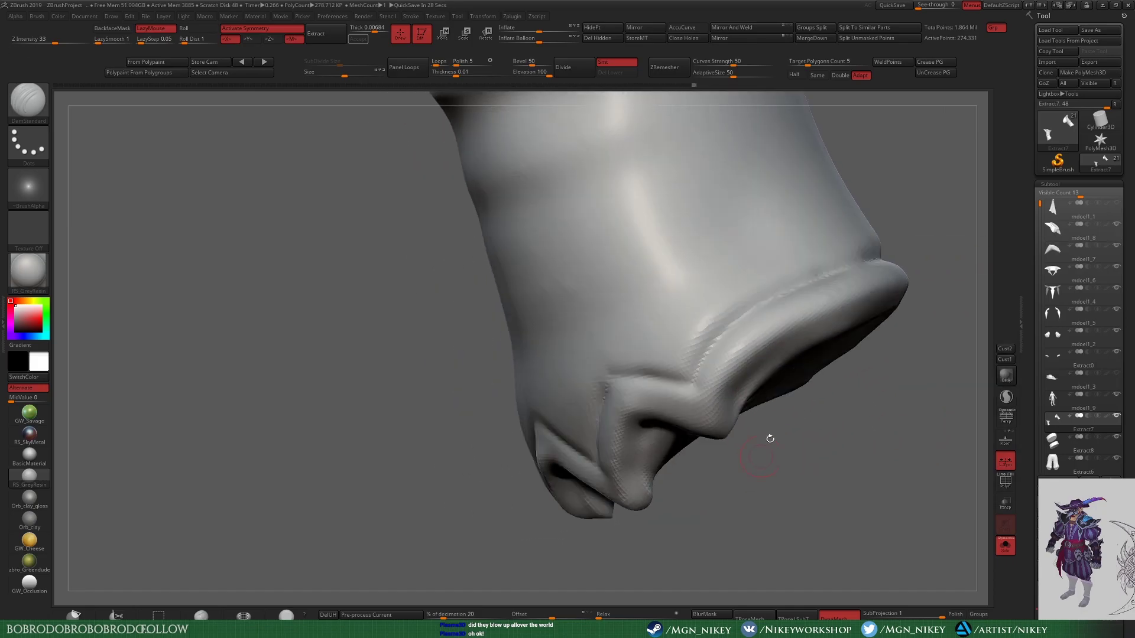
mouse_move(705, 408)
right_down()
mouse_move(866, 286)
mouse_move(603, 444)
mouse_move(696, 397)
mouse_move(807, 447)
right_up()
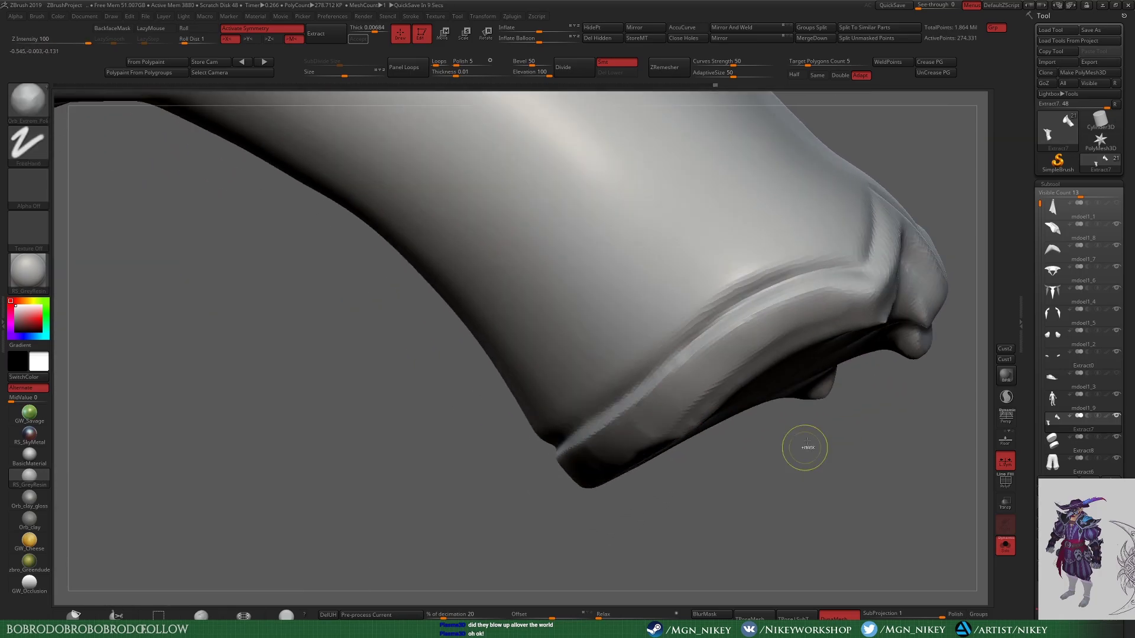
Step: Inspect the second cuff's jagged rim up close
mouse_move(832, 312)
right_down()
mouse_move(623, 534)
mouse_move(667, 472)
mouse_move(745, 441)
mouse_move(756, 381)
right_up()
right_drag(918, 379, 684, 333)
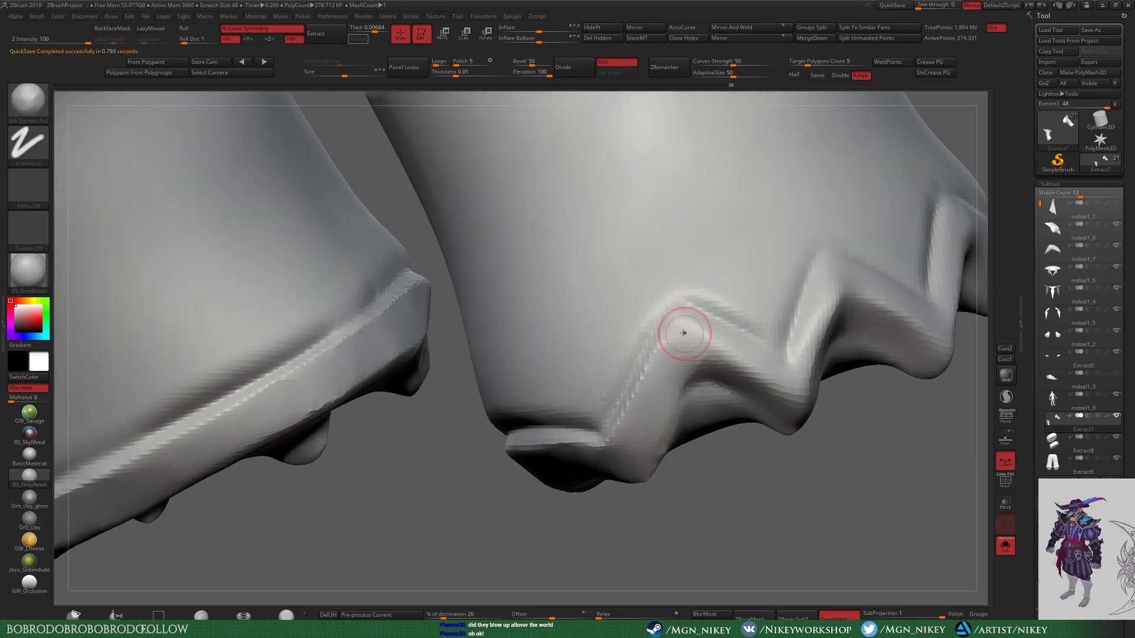
right_drag(760, 379, 793, 382)
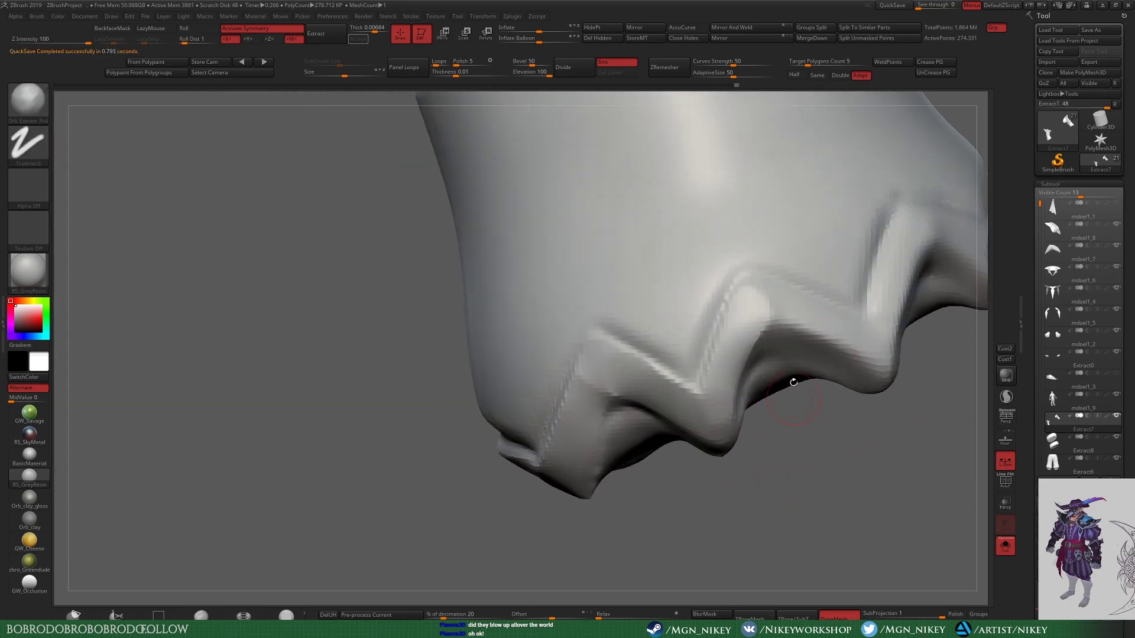
mouse_move(749, 330)
right_down()
mouse_move(893, 385)
mouse_move(836, 355)
mouse_move(877, 266)
mouse_move(806, 273)
mouse_move(863, 479)
mouse_move(888, 409)
mouse_move(869, 358)
mouse_move(679, 223)
right_up()
key(space)
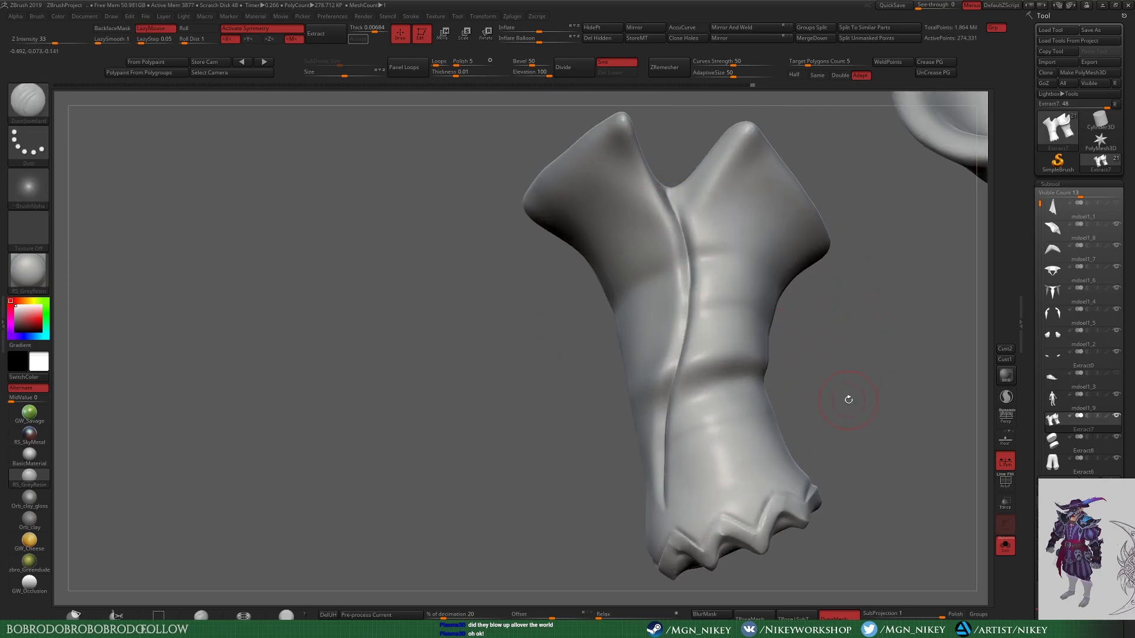
Step: Carve a deeper ring crease along the sleeve's central groove, orbiting to check it
mouse_move(848, 400)
right_down()
mouse_move(777, 284)
mouse_move(677, 202)
right_up()
mouse_move(687, 440)
right_down()
mouse_move(820, 425)
mouse_move(854, 391)
mouse_move(670, 183)
right_up()
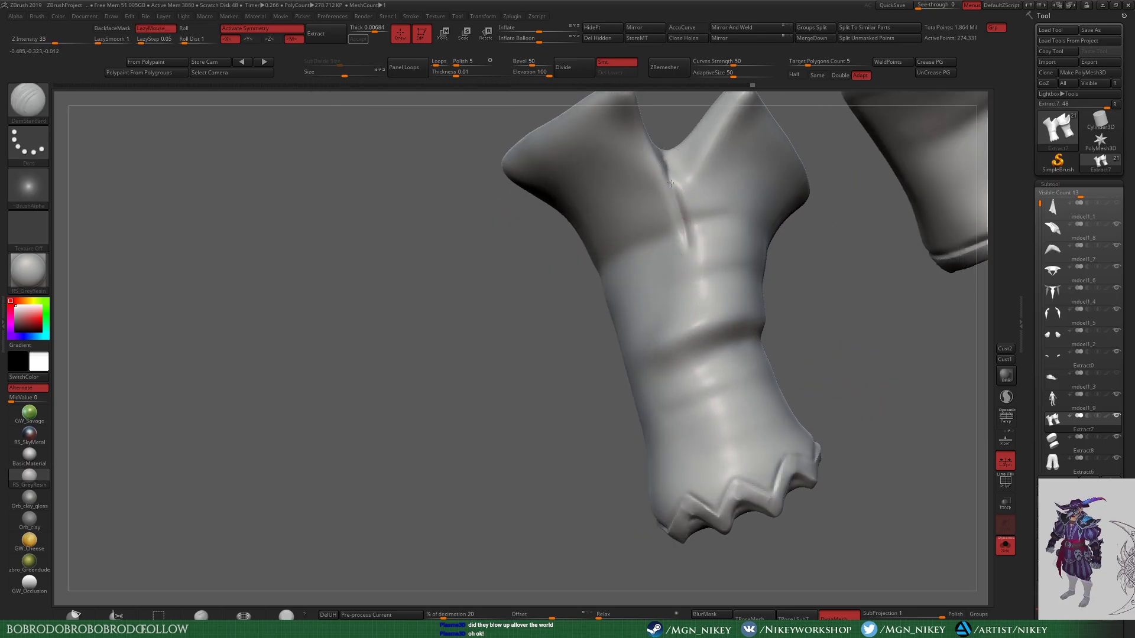
drag(698, 428, 676, 291)
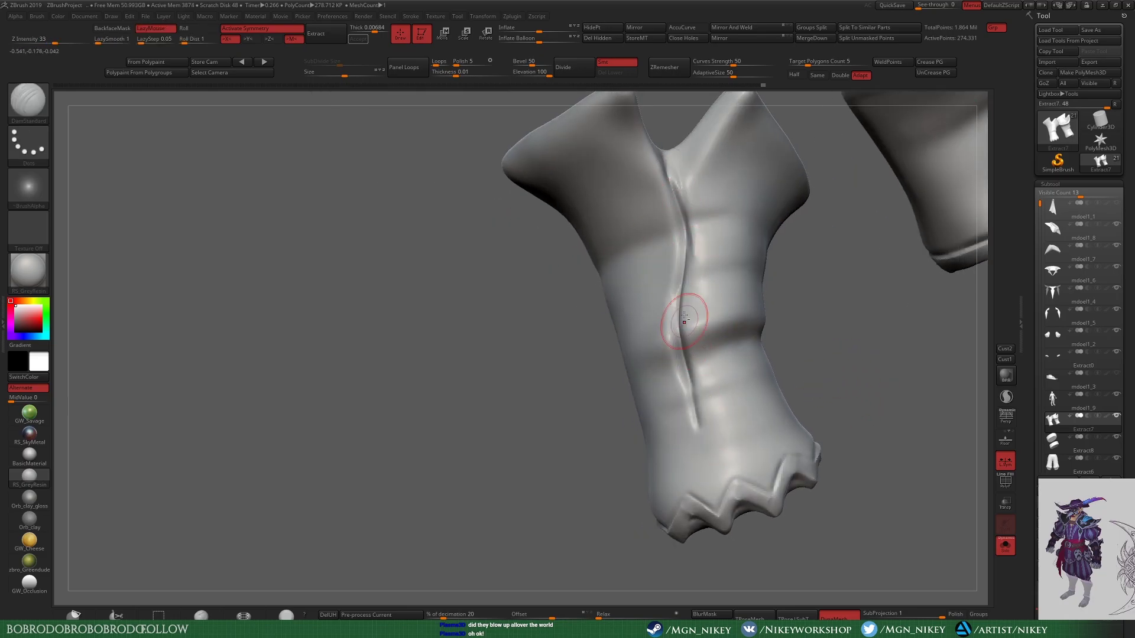
right_drag(679, 223, 773, 342)
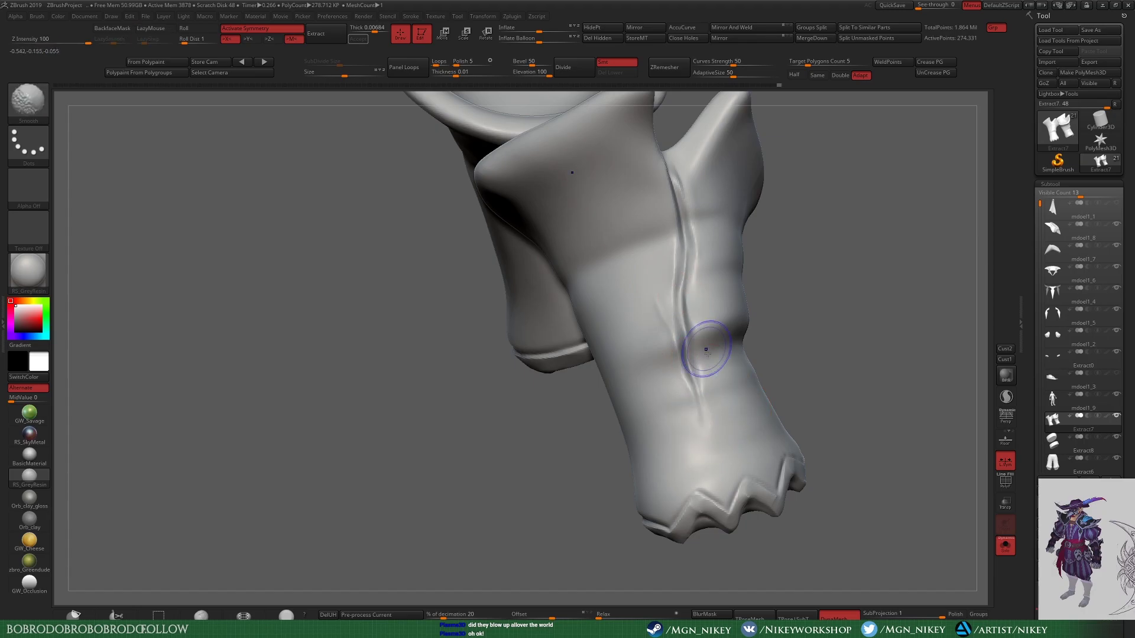
mouse_move(707, 351)
ctrl+right_down()
mouse_move(679, 414)
mouse_move(947, 413)
mouse_move(646, 266)
mouse_move(177, 89)
ctrl+right_up()
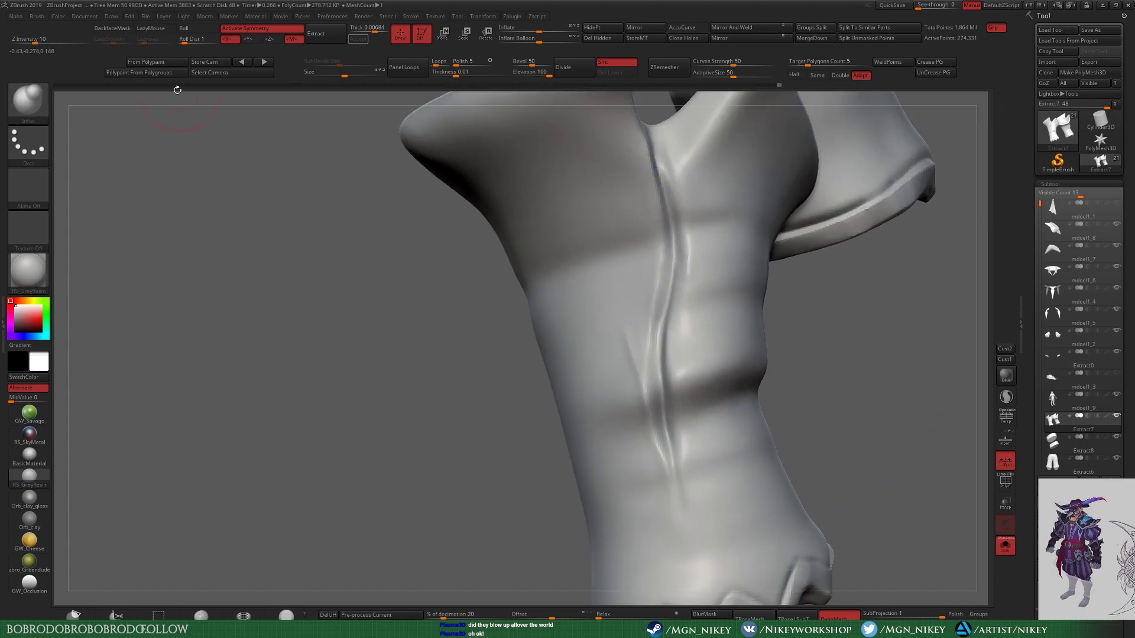
key(space)
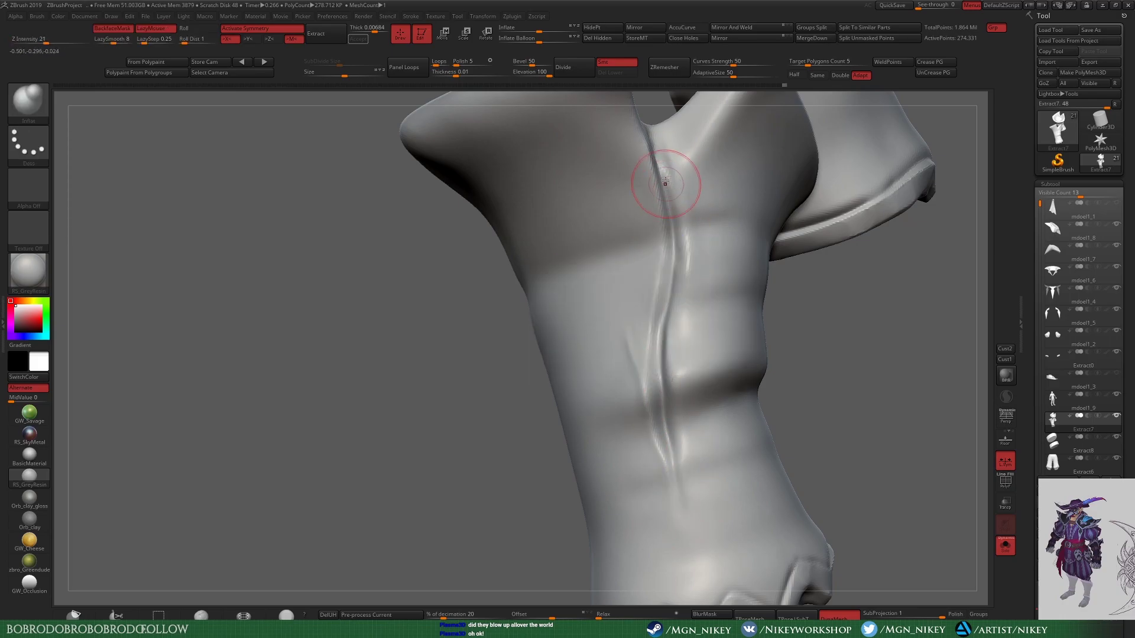
mouse_move(656, 148)
ctrl+right_down()
mouse_move(768, 385)
mouse_move(851, 291)
mouse_move(831, 281)
mouse_move(666, 317)
mouse_move(669, 347)
mouse_move(627, 397)
mouse_move(678, 380)
mouse_move(697, 357)
mouse_move(623, 413)
mouse_move(740, 393)
mouse_move(721, 380)
mouse_move(633, 392)
mouse_move(877, 373)
mouse_move(602, 361)
mouse_move(615, 355)
mouse_move(600, 337)
mouse_move(569, 367)
mouse_move(843, 363)
mouse_move(987, 556)
ctrl+right_up()
Step: Carve a line down the sleeve's wrist band with DamStandard and LazyMouse
click(1005, 545)
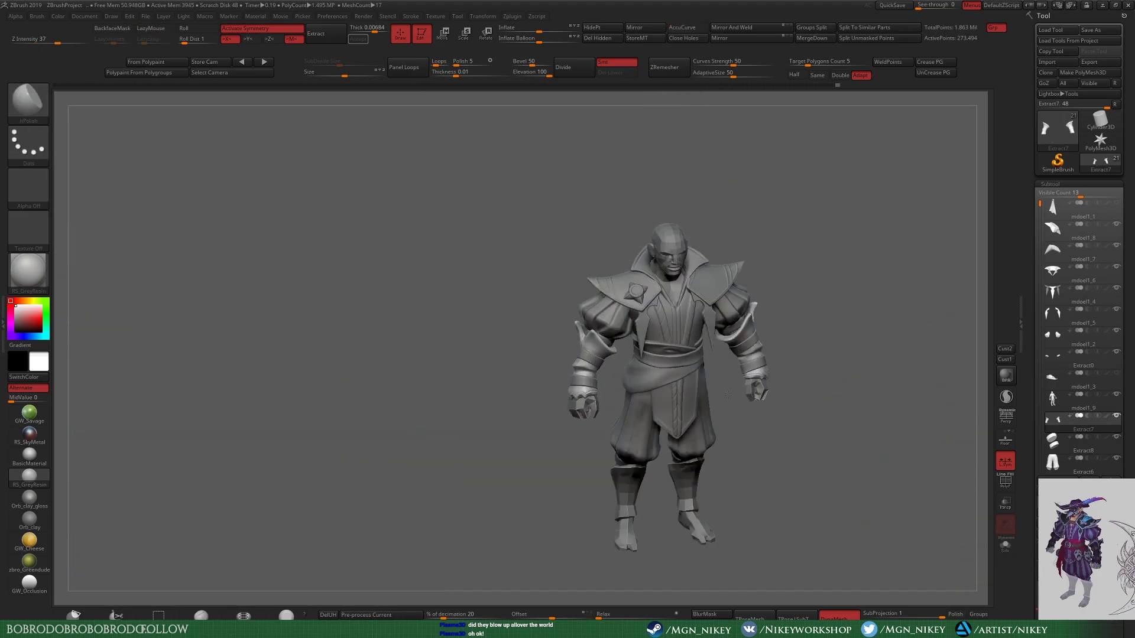
mouse_move(887, 413)
alt+right_down()
mouse_move(775, 461)
mouse_move(575, 420)
alt+right_up()
key(b)
key(d)
key(s)
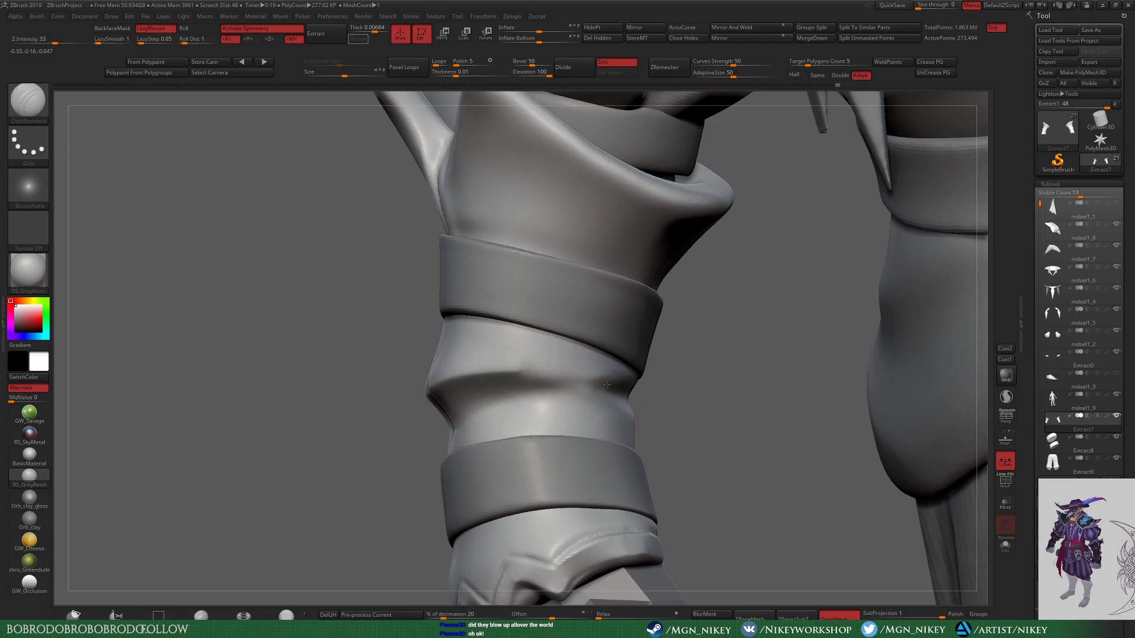
drag(657, 303, 584, 427)
right_drag(584, 427, 458, 418)
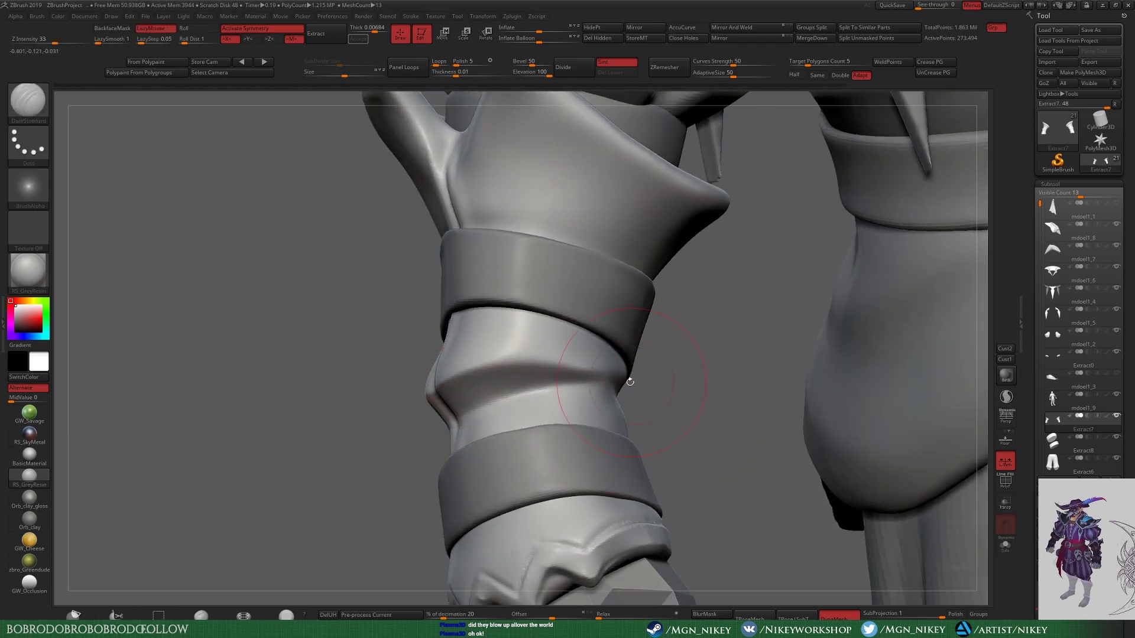
right_drag(630, 382, 857, 443)
Step: Solo the flared pointed cuff and inspect it from all sides, then choose the Move brush
click(1005, 545)
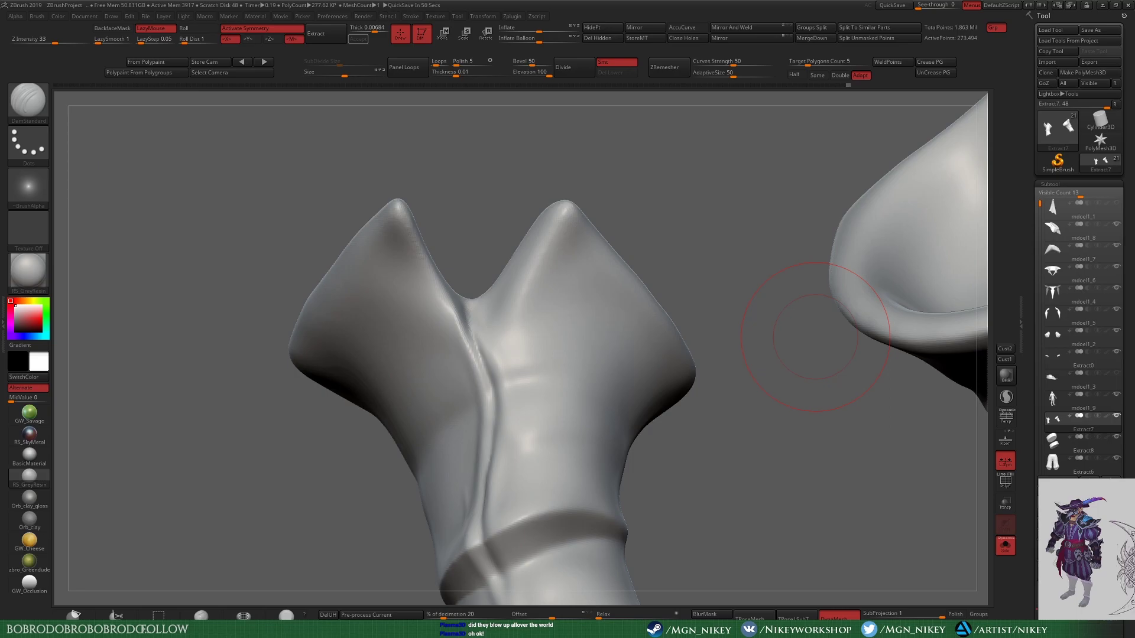
right_drag(498, 452, 467, 367)
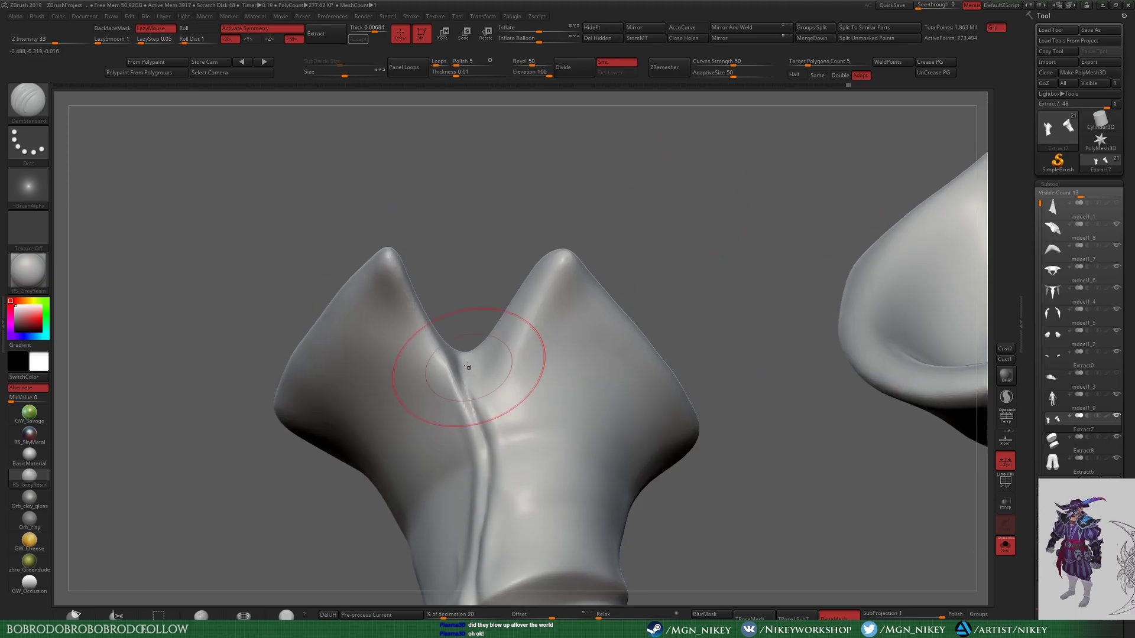
right_drag(571, 221, 420, 433)
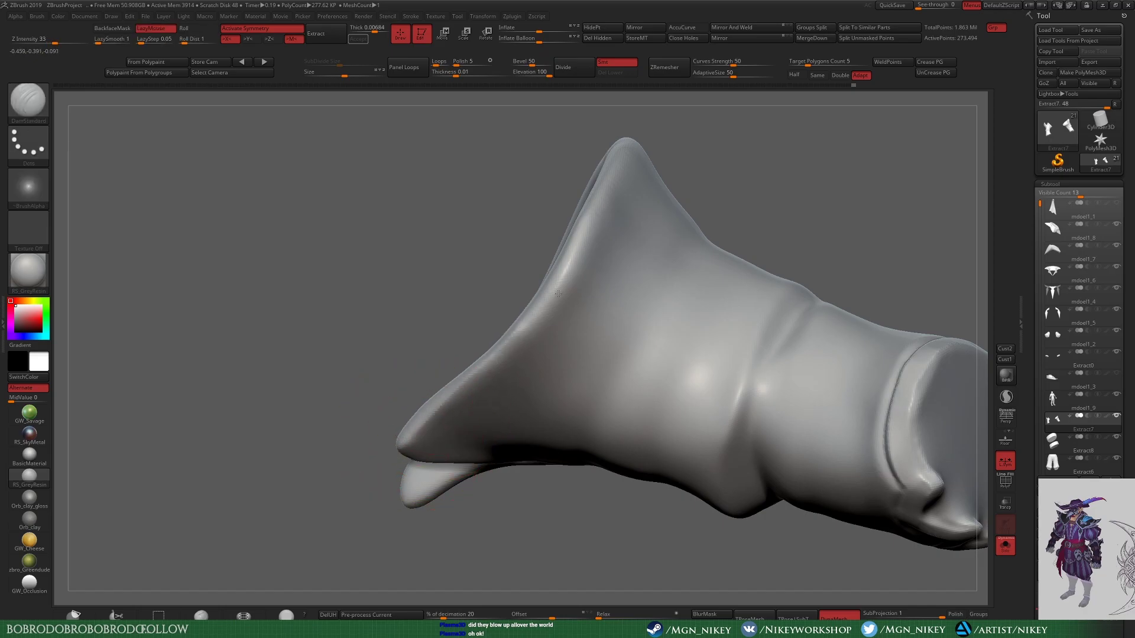
right_drag(644, 188, 633, 168)
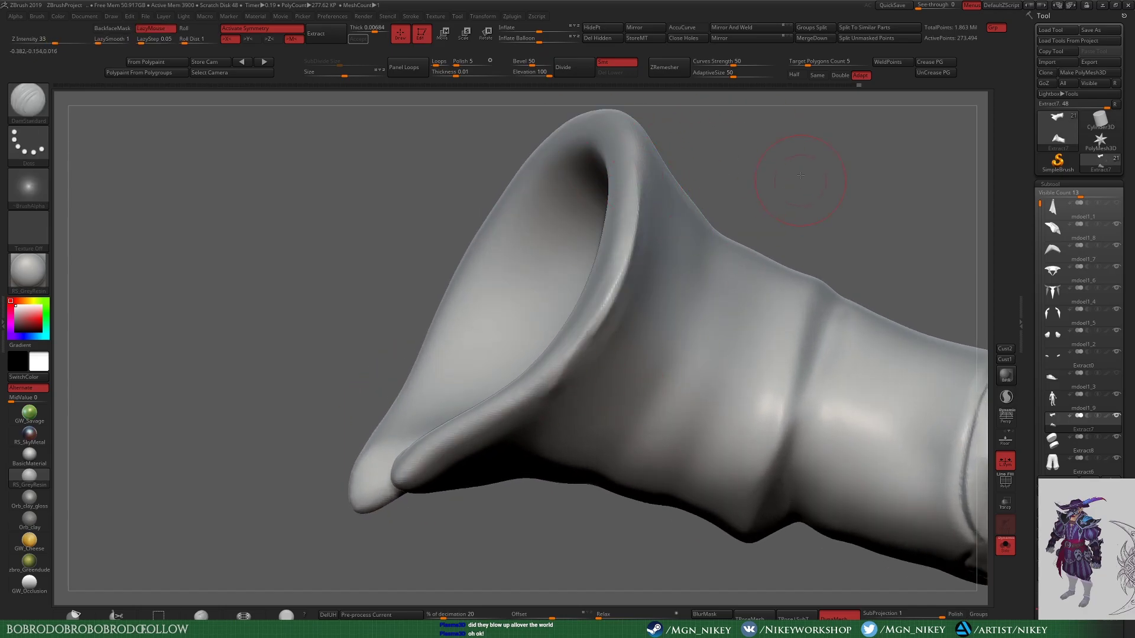
right_drag(800, 176, 680, 248)
right_drag(544, 330, 827, 216)
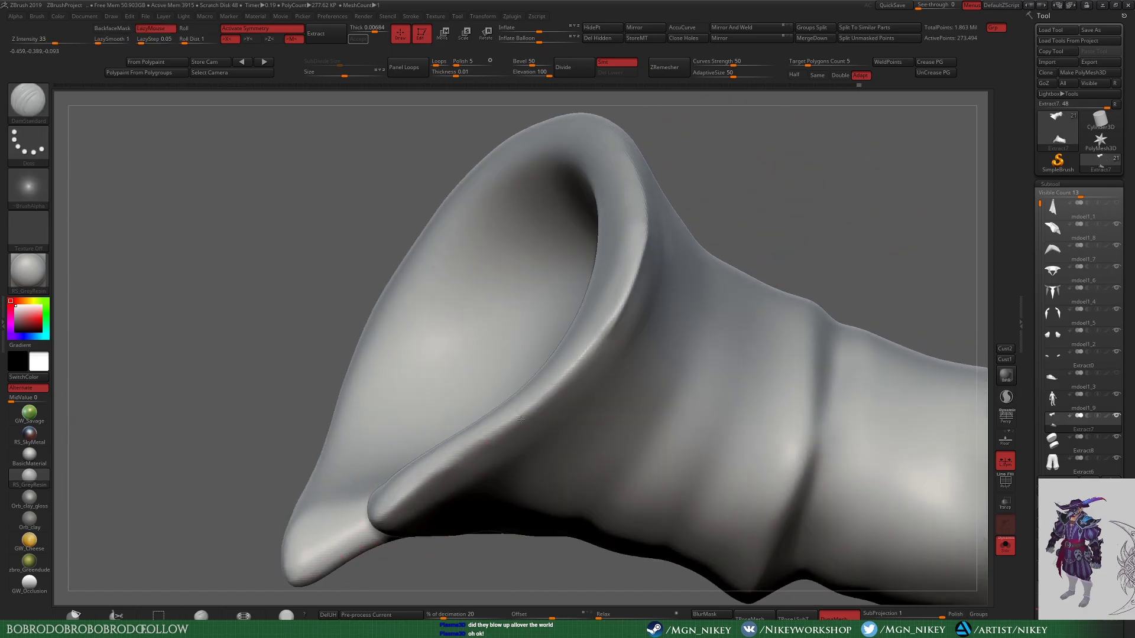
right_drag(521, 420, 535, 140)
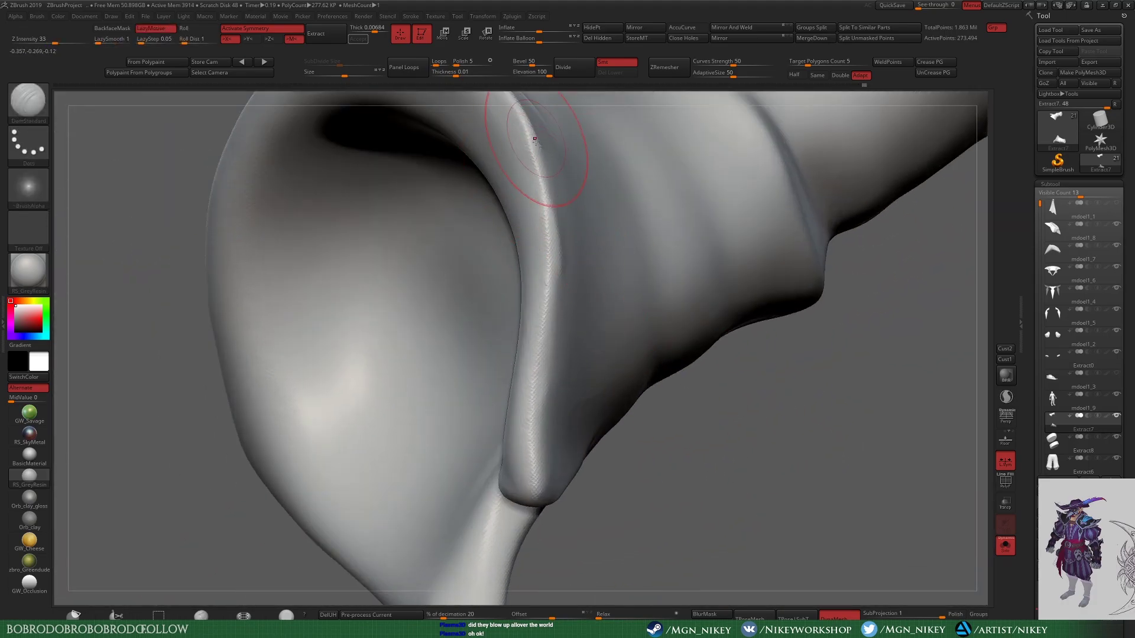
mouse_move(524, 417)
right_down()
mouse_move(519, 469)
mouse_move(392, 367)
mouse_move(667, 365)
mouse_move(608, 279)
mouse_move(674, 491)
mouse_move(795, 389)
mouse_move(621, 240)
mouse_move(680, 266)
mouse_move(265, 556)
mouse_move(785, 299)
mouse_move(570, 385)
mouse_move(499, 254)
mouse_move(656, 450)
mouse_move(532, 296)
mouse_move(737, 334)
mouse_move(546, 375)
mouse_move(680, 267)
right_up()
key(b)
key(m)
key(v)
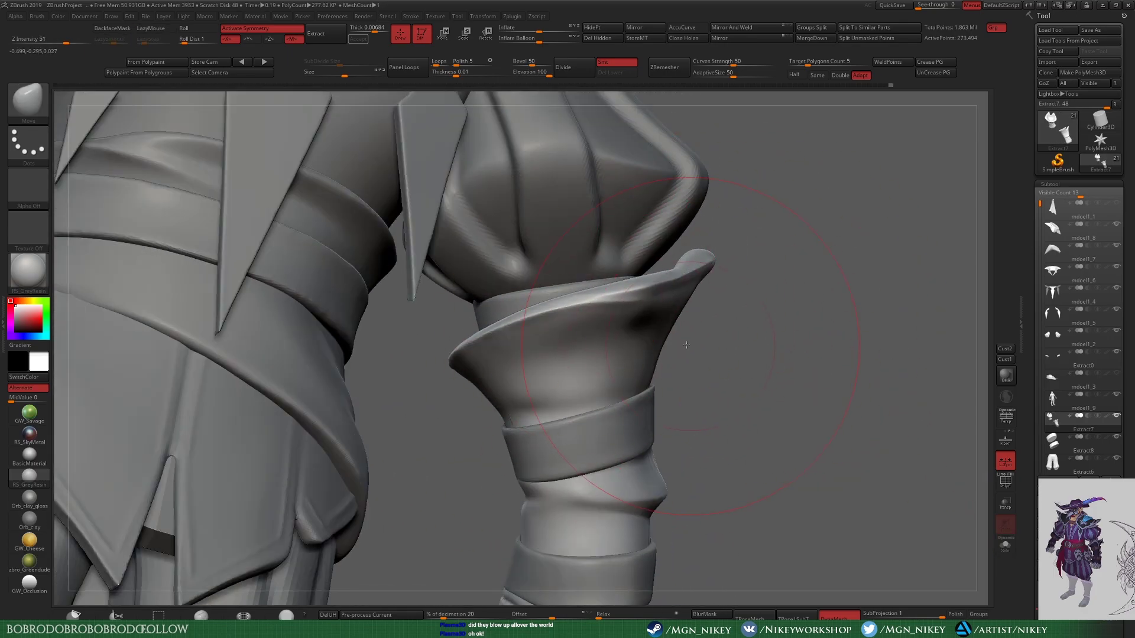
mouse_move(686, 344)
right_down()
mouse_move(558, 348)
mouse_move(650, 309)
mouse_move(563, 368)
mouse_move(747, 360)
mouse_move(242, 434)
mouse_move(467, 283)
mouse_move(443, 215)
mouse_move(646, 380)
right_up()
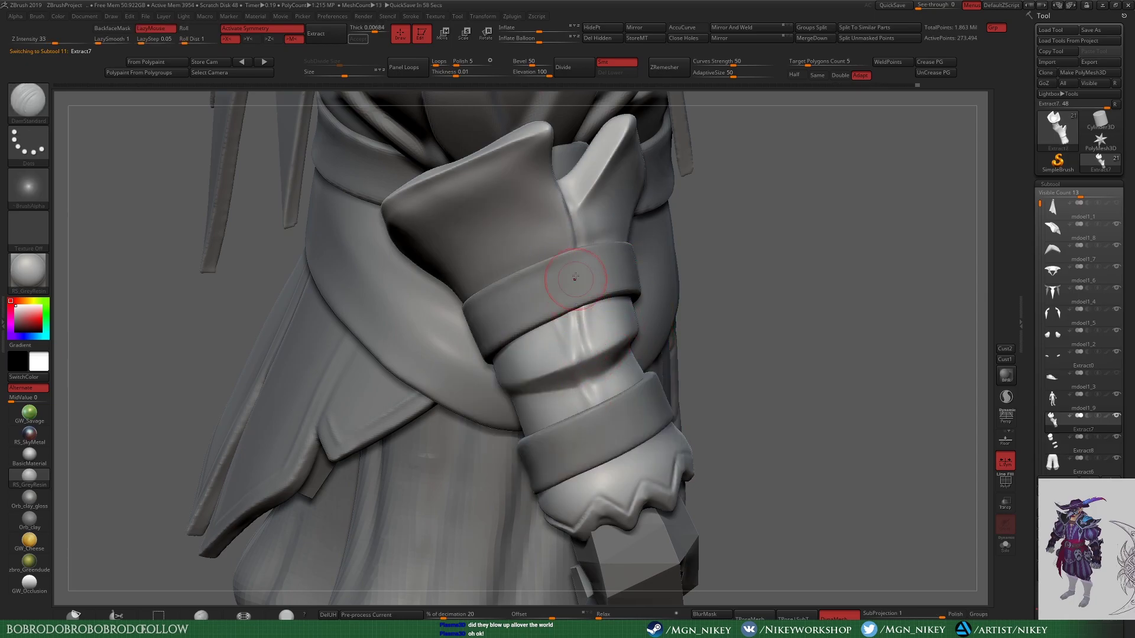
mouse_move(580, 360)
right_down()
mouse_move(791, 398)
mouse_move(745, 301)
mouse_move(792, 379)
right_up()
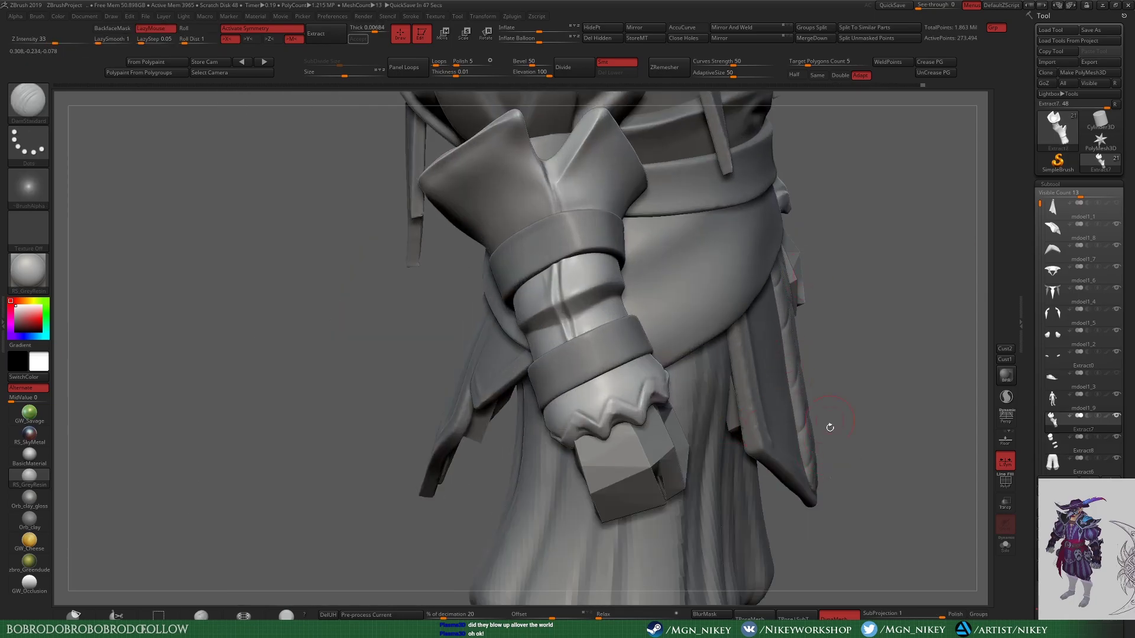
right_drag(842, 370, 551, 316)
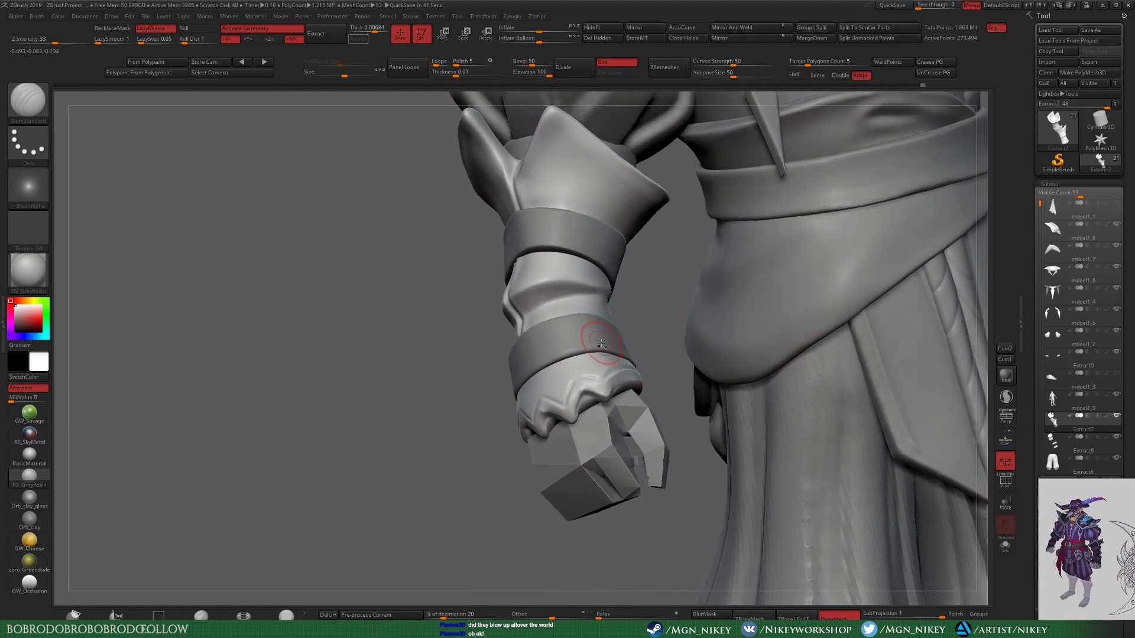
key(b)
key(m)
key(v)
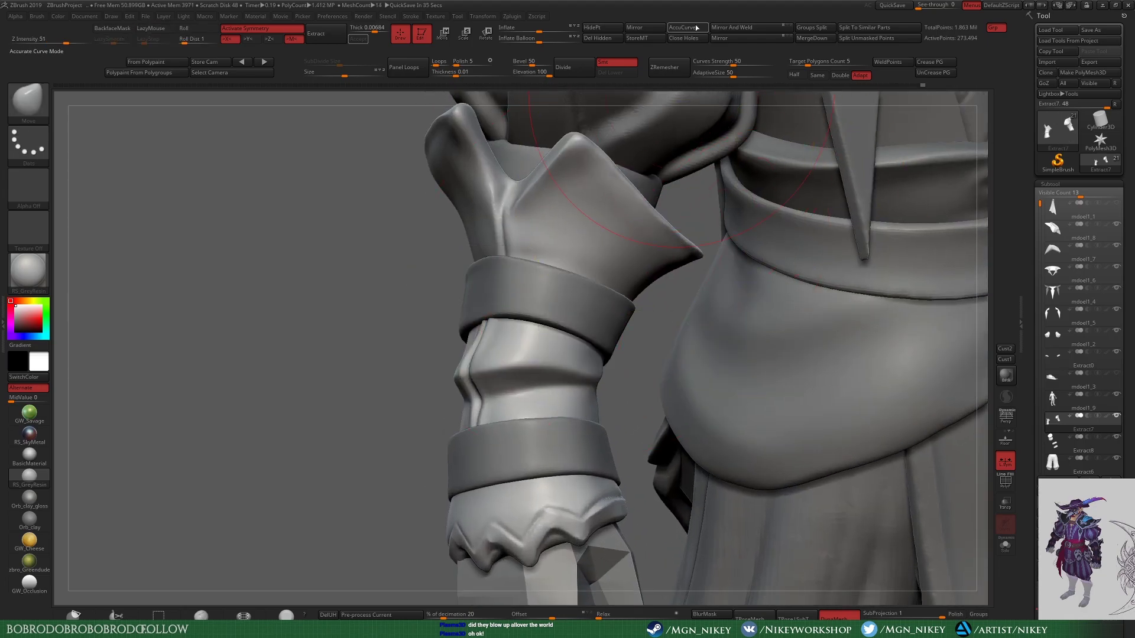
right_drag(684, 247, 488, 236)
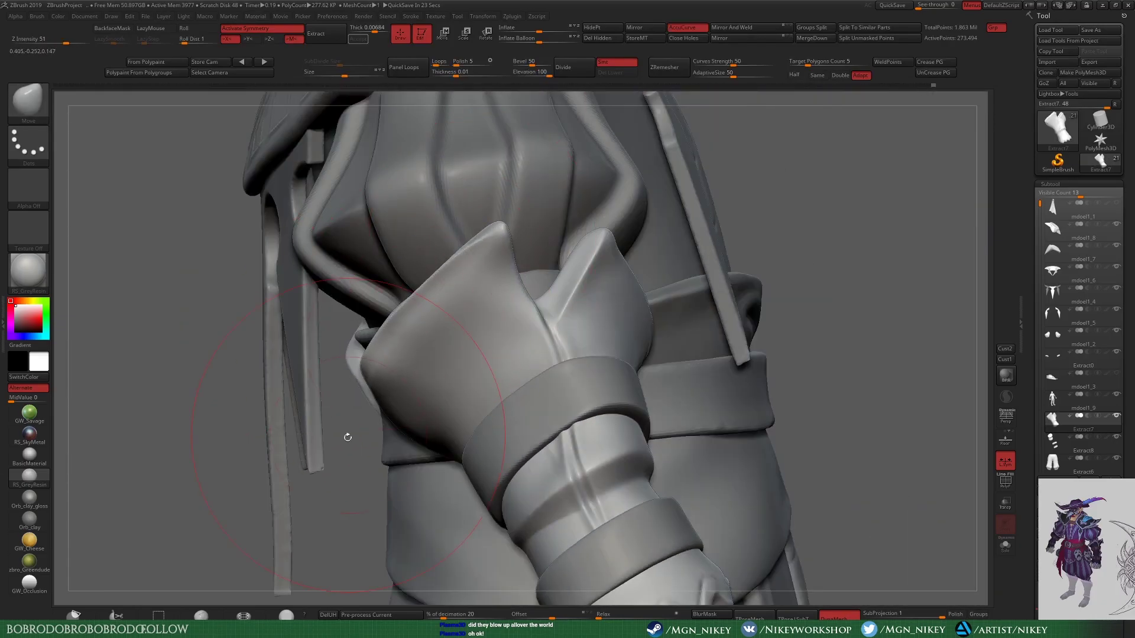
mouse_move(347, 437)
right_down()
mouse_move(532, 225)
mouse_move(474, 225)
right_up()
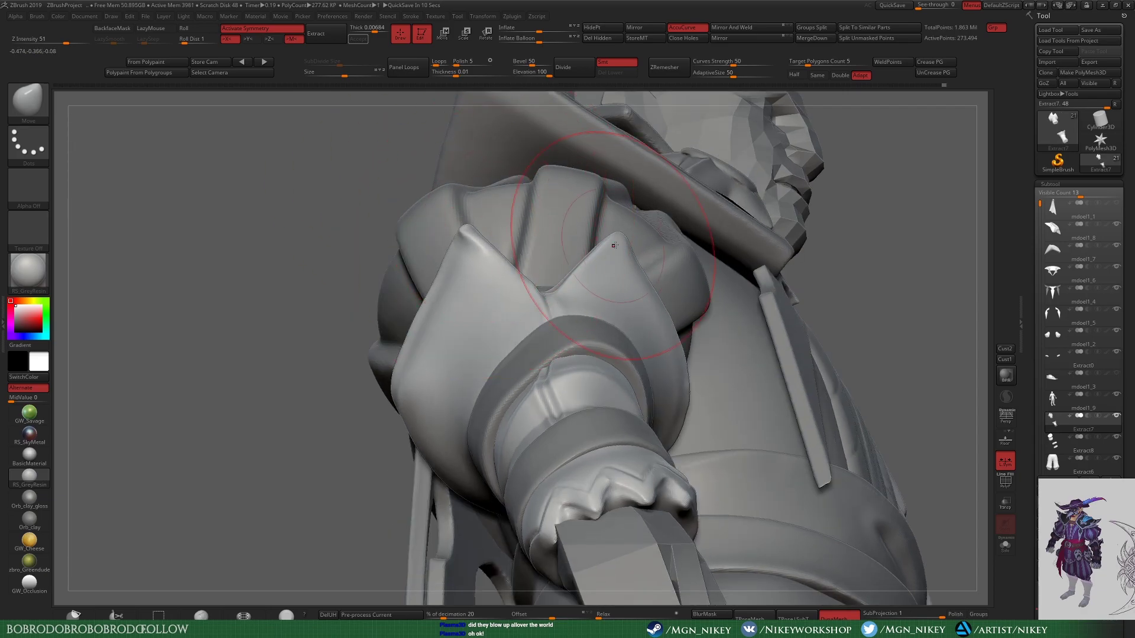
right_drag(614, 245, 647, 298)
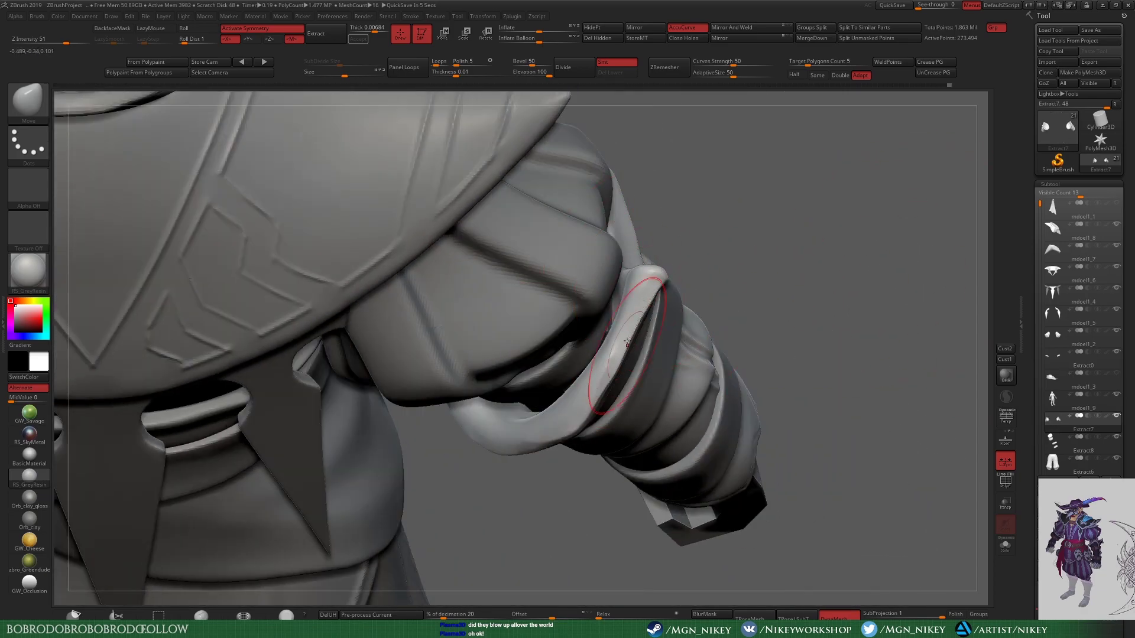
mouse_move(751, 285)
right_down()
mouse_move(841, 373)
mouse_move(609, 328)
right_up()
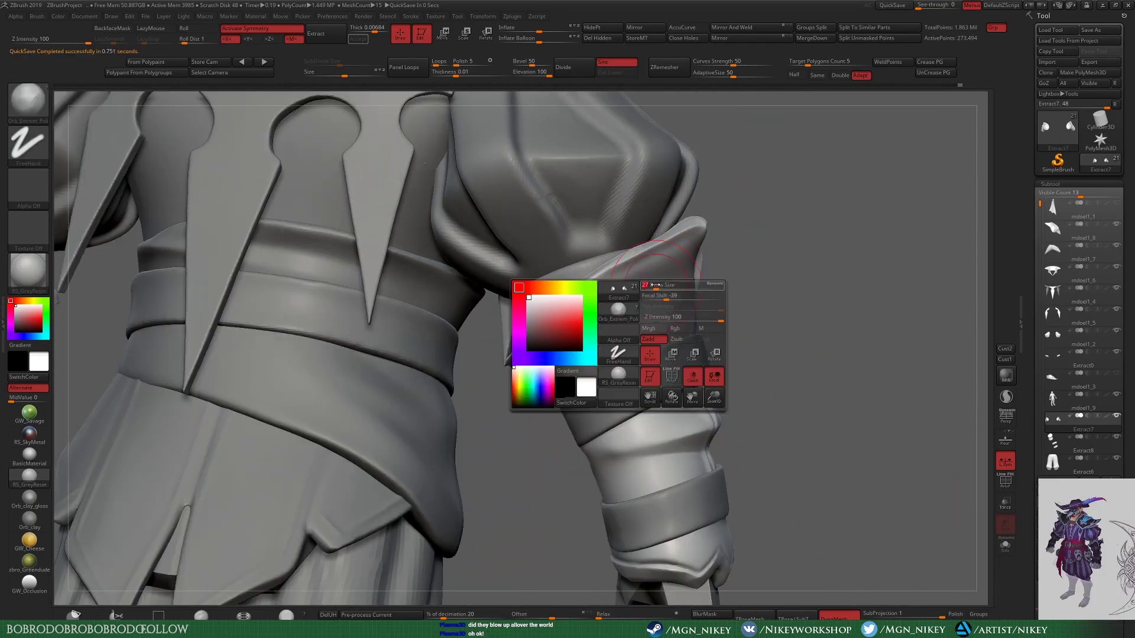
mouse_move(718, 381)
right_down()
mouse_move(722, 319)
mouse_move(854, 500)
mouse_move(697, 317)
mouse_move(506, 252)
right_up()
mouse_move(415, 305)
right_down()
mouse_move(634, 281)
mouse_move(894, 327)
mouse_move(709, 307)
mouse_move(582, 277)
mouse_move(487, 348)
right_up()
Step: Deepen the sleeve groove crease with lazy DamStandard at strength 33, undoing the raised blob
key(b)
key(d)
key(s)
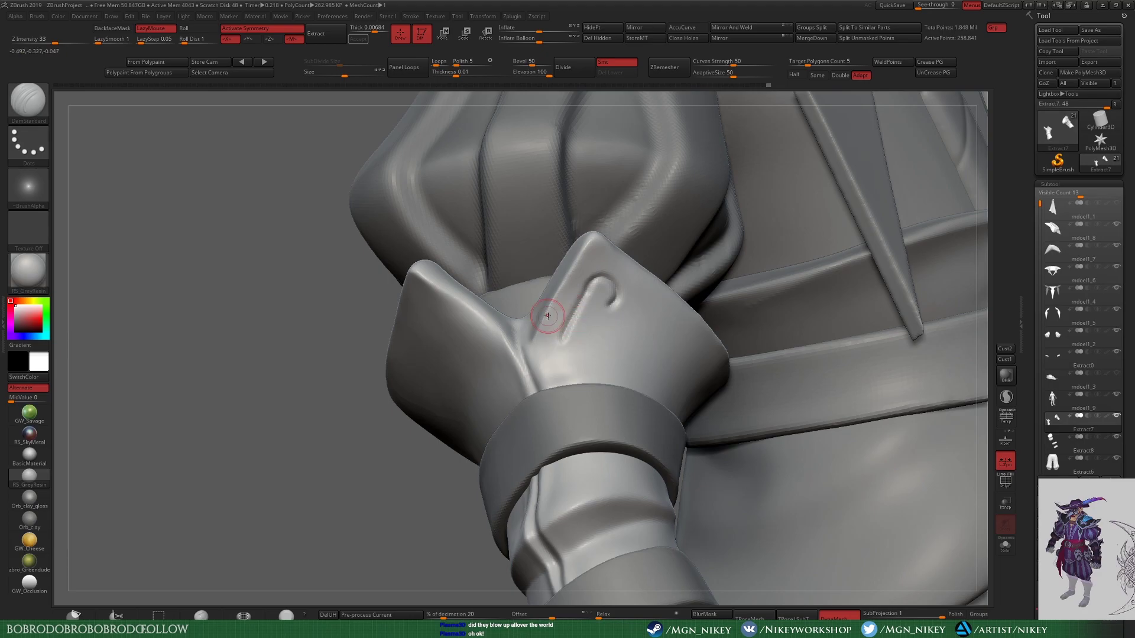
drag(984, 506, 591, 273)
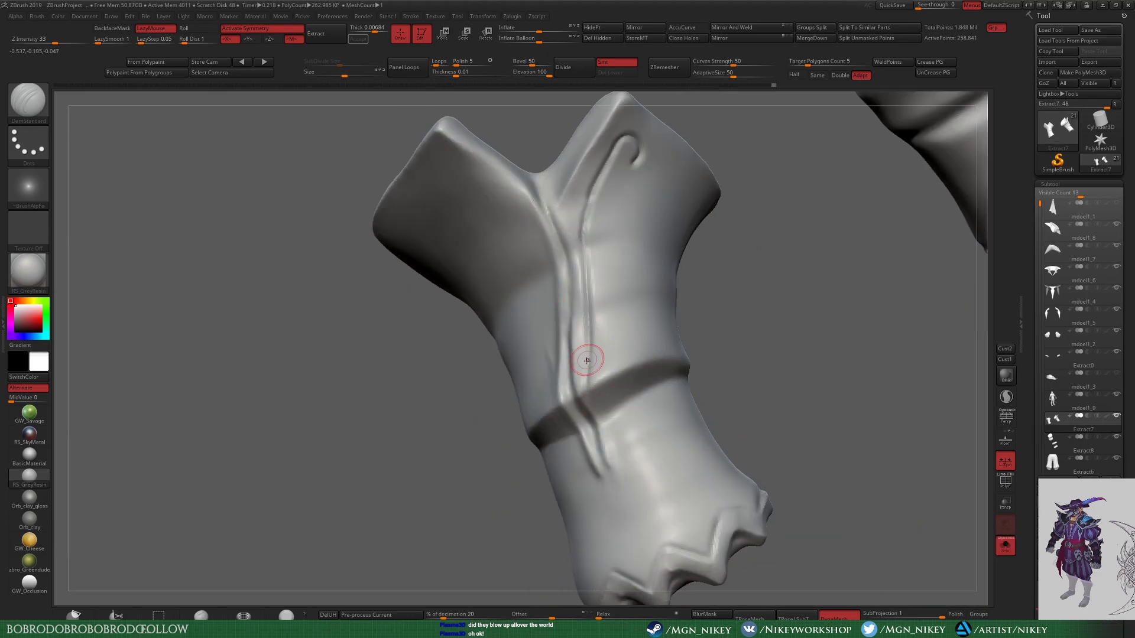
drag(607, 420, 607, 465)
right_drag(546, 361, 706, 328)
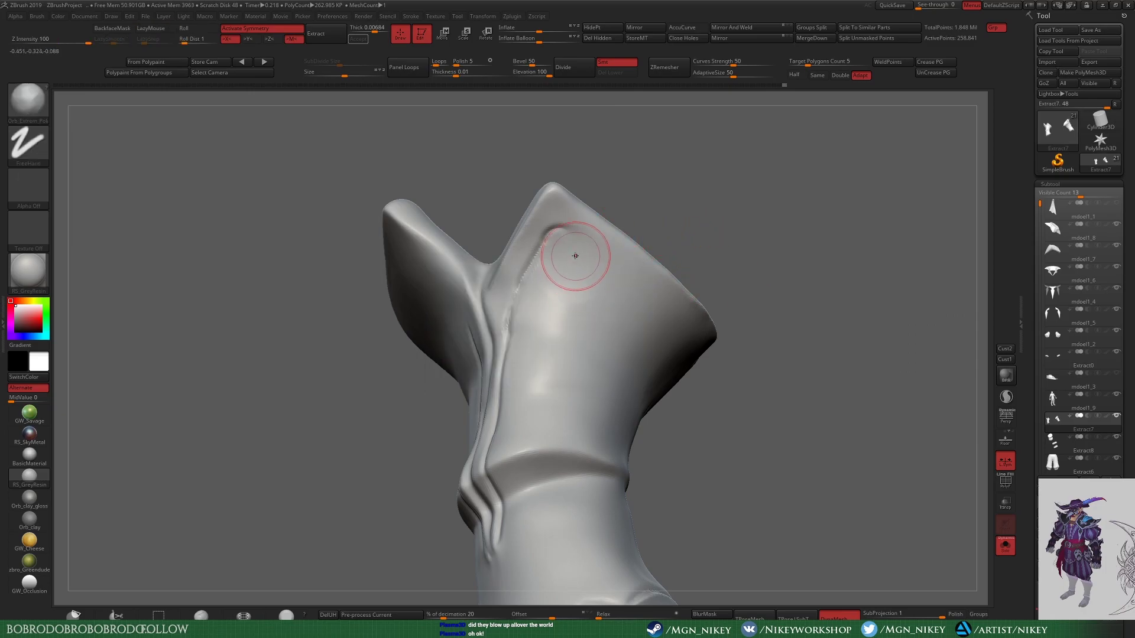
key(ctrl+z)
key(ctrl+z)
key(ctrl+z)
Step: Carve a new curved groove near the cuff top and check the gauntlet in Solo
drag(545, 239, 641, 251)
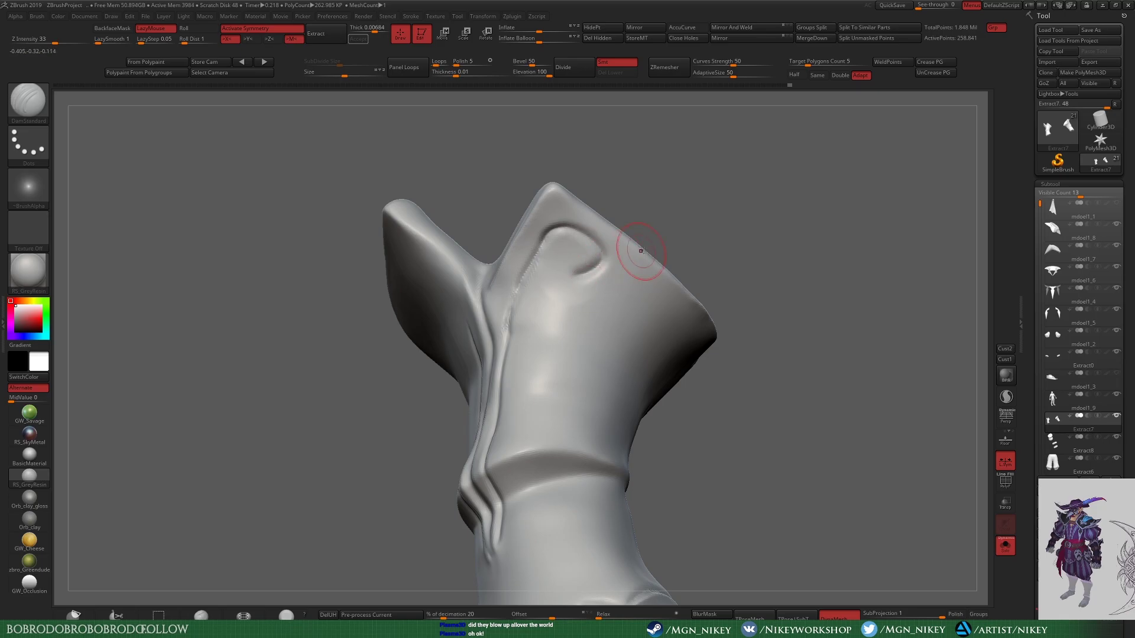
mouse_move(601, 278)
right_down()
mouse_move(773, 197)
mouse_move(494, 341)
right_up()
mouse_move(709, 205)
right_down()
mouse_move(671, 364)
mouse_move(643, 207)
mouse_move(650, 258)
mouse_move(597, 296)
mouse_move(608, 266)
right_up()
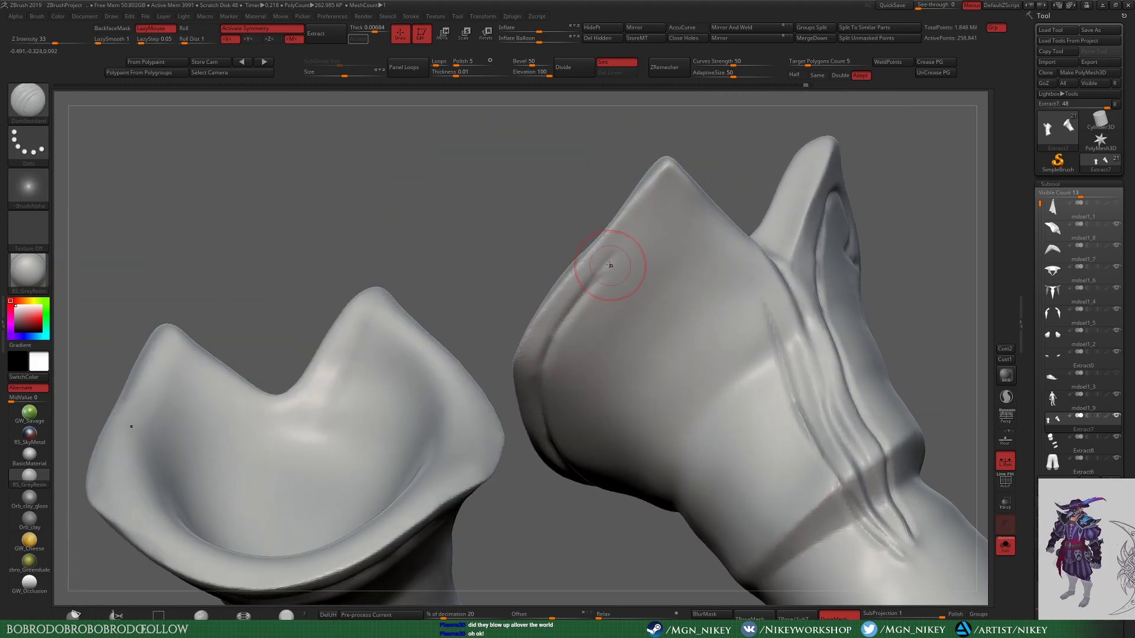
right_drag(712, 240, 640, 293)
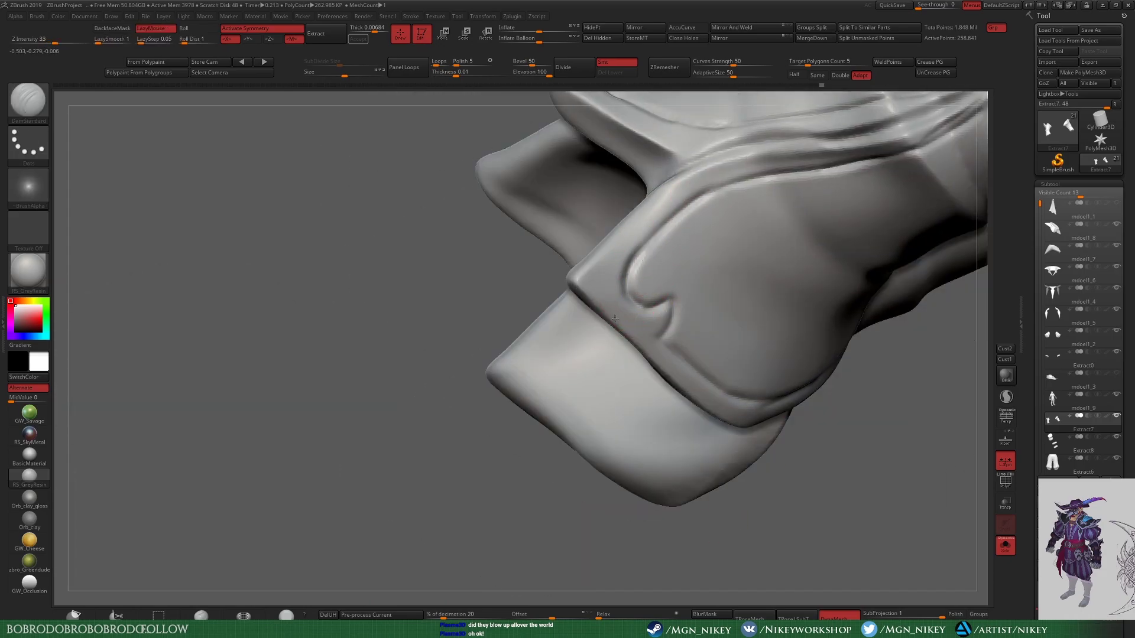
click(1005, 545)
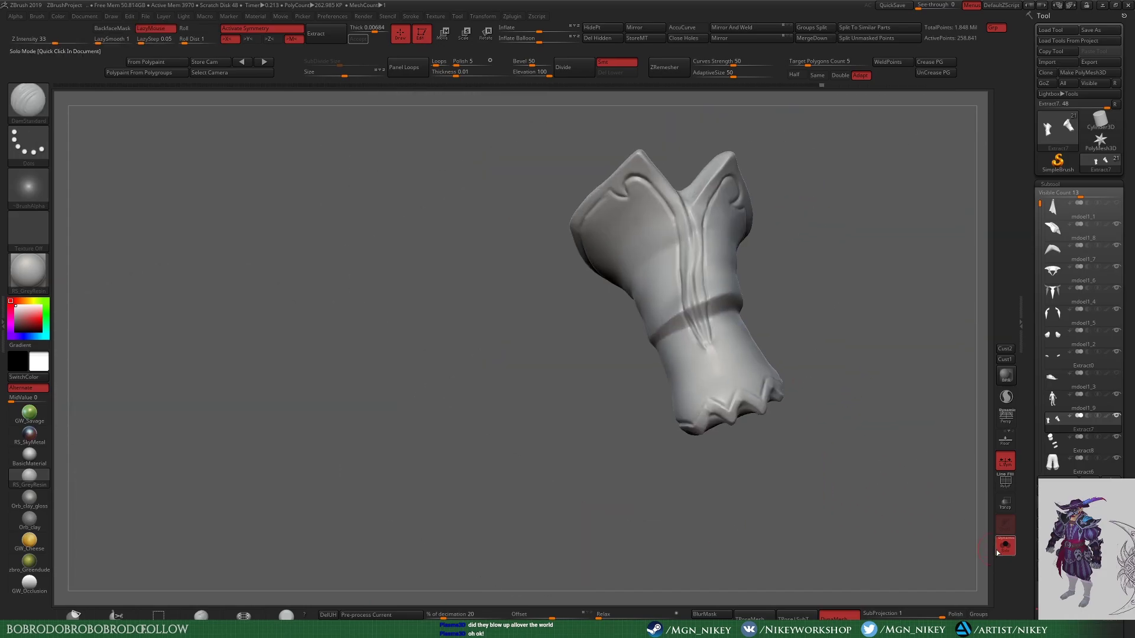
click(999, 549)
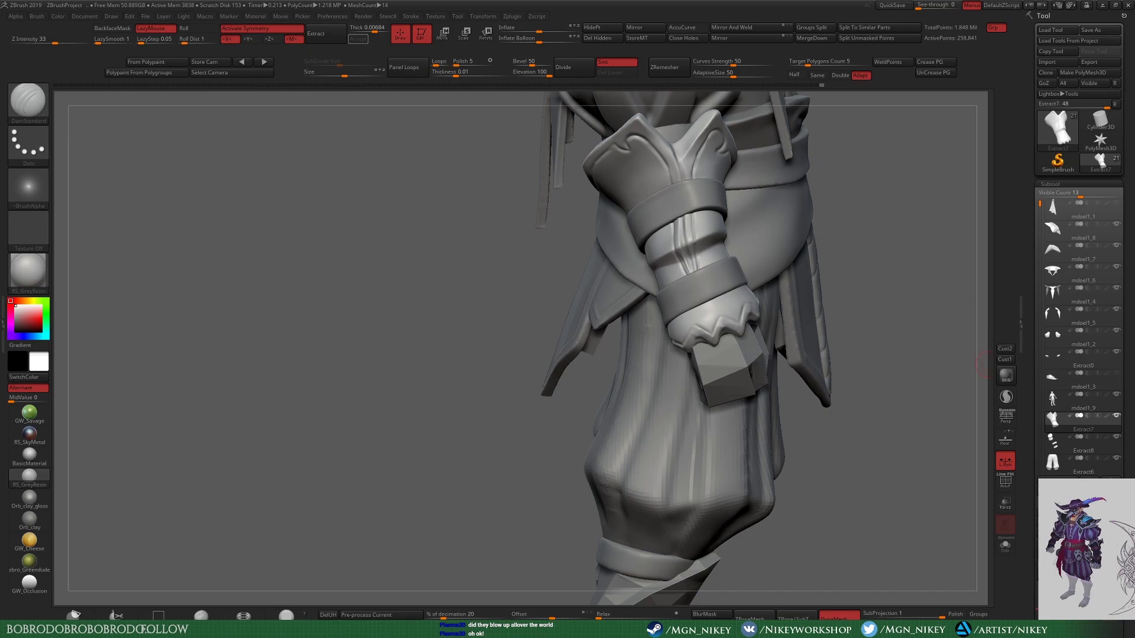
Step: Select the Extract8 sleeve piece with the Move brush and orbit around the forearm
alt+click(704, 304)
key(b)
key(m)
key(v)
alt+drag(704, 304, 724, 387)
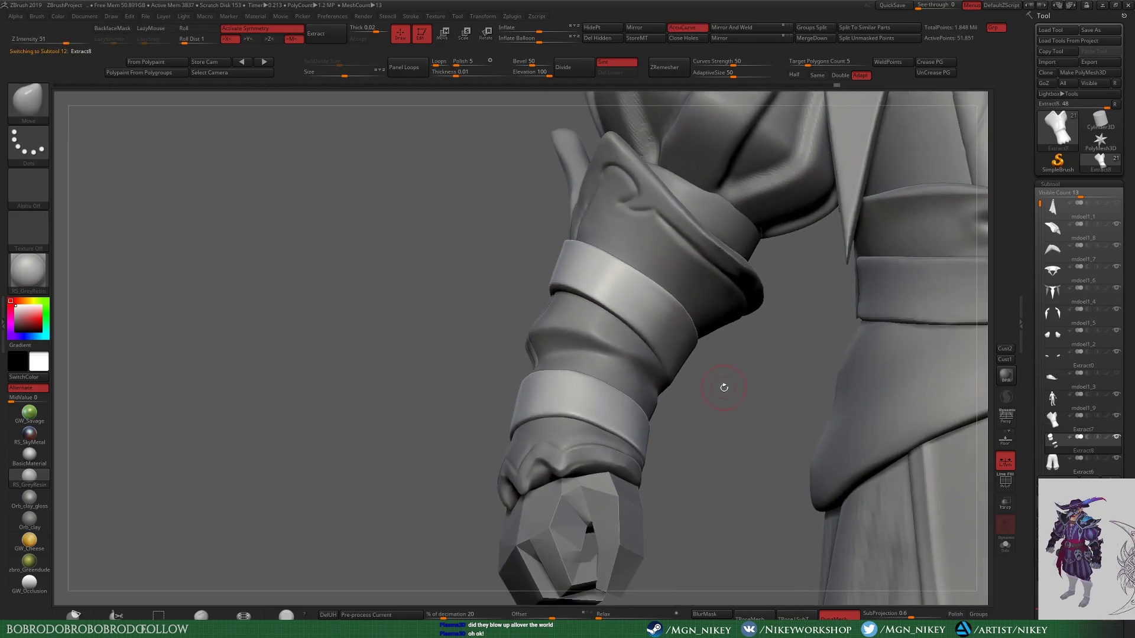
drag(678, 192, 572, 301)
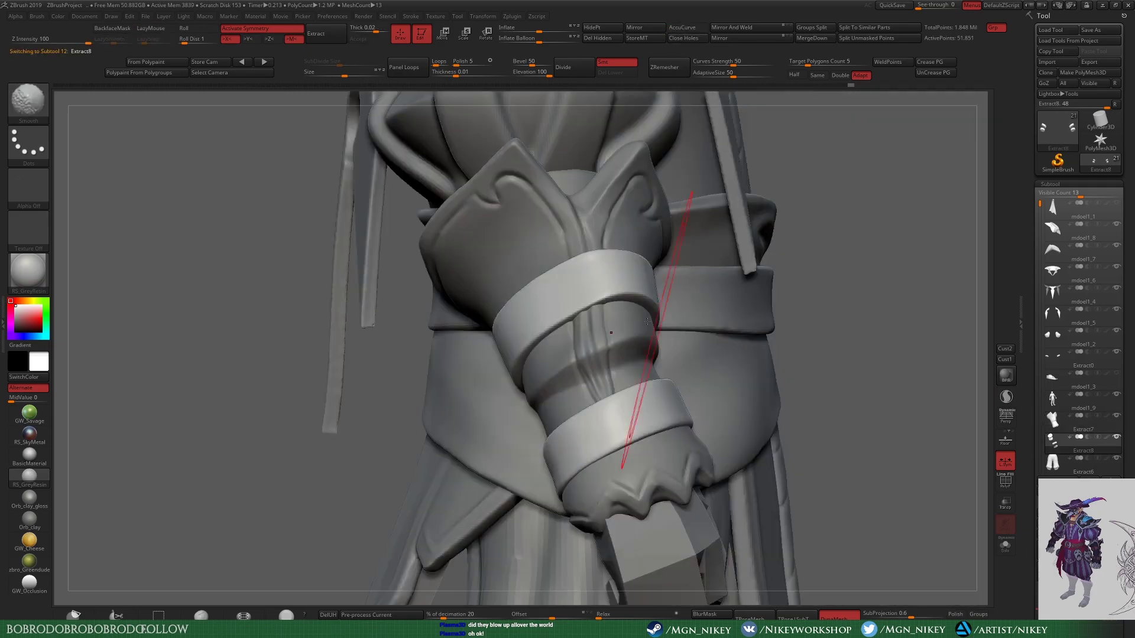
mouse_move(573, 301)
right_down()
mouse_move(524, 440)
mouse_move(783, 422)
mouse_move(519, 375)
right_up()
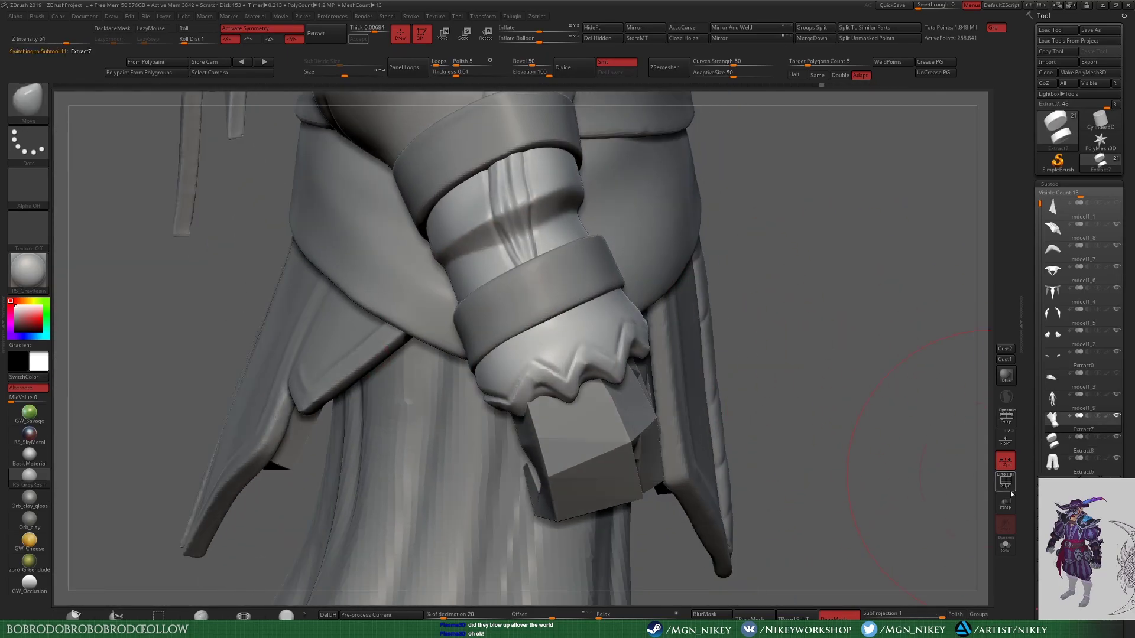
Step: Select Extract7 and view the glove with other parts see-through, then zoom on the forearm
alt+click(639, 358)
click(1005, 503)
right_click(476, 390)
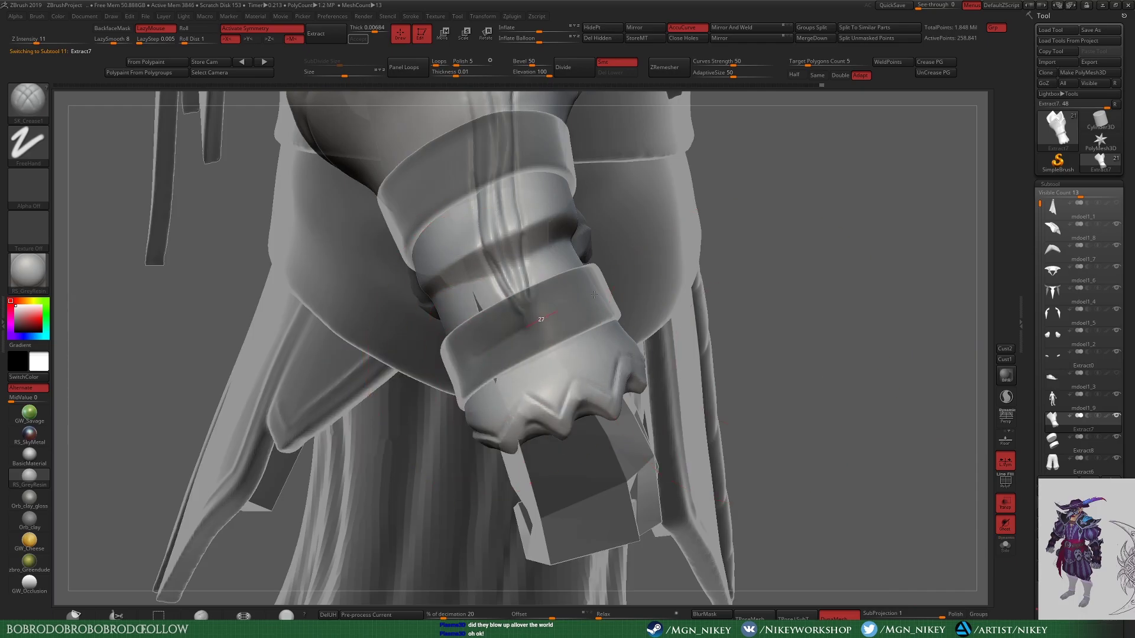
mouse_move(476, 390)
right_down()
mouse_move(451, 430)
mouse_move(561, 327)
mouse_move(531, 382)
mouse_move(650, 298)
mouse_move(664, 316)
mouse_move(706, 295)
mouse_move(775, 321)
mouse_move(777, 185)
right_up()
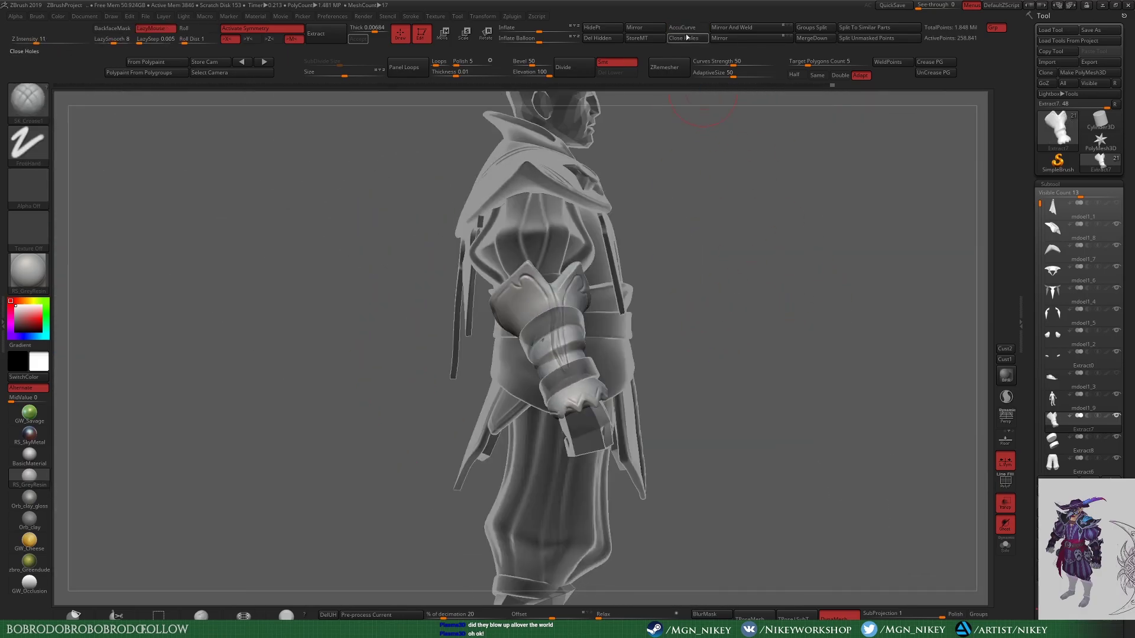
click(1005, 502)
alt+right_drag(680, 384, 679, 295)
Step: Select the Extract8 wristband with the Move brush and view the band from the side
key(b)
key(m)
key(v)
mouse_move(662, 367)
right_down()
mouse_move(793, 281)
mouse_move(591, 384)
mouse_move(477, 496)
mouse_move(591, 414)
right_up()
alt+click(477, 495)
key(w)
mouse_move(739, 272)
right_down()
mouse_move(591, 325)
mouse_move(537, 301)
mouse_move(795, 331)
mouse_move(544, 254)
right_up()
key(q)
Step: Clip the wristband along a drawn curve, then select the Extract7 cuff piece
ctrl+shift+drag(801, 363, 561, 344)
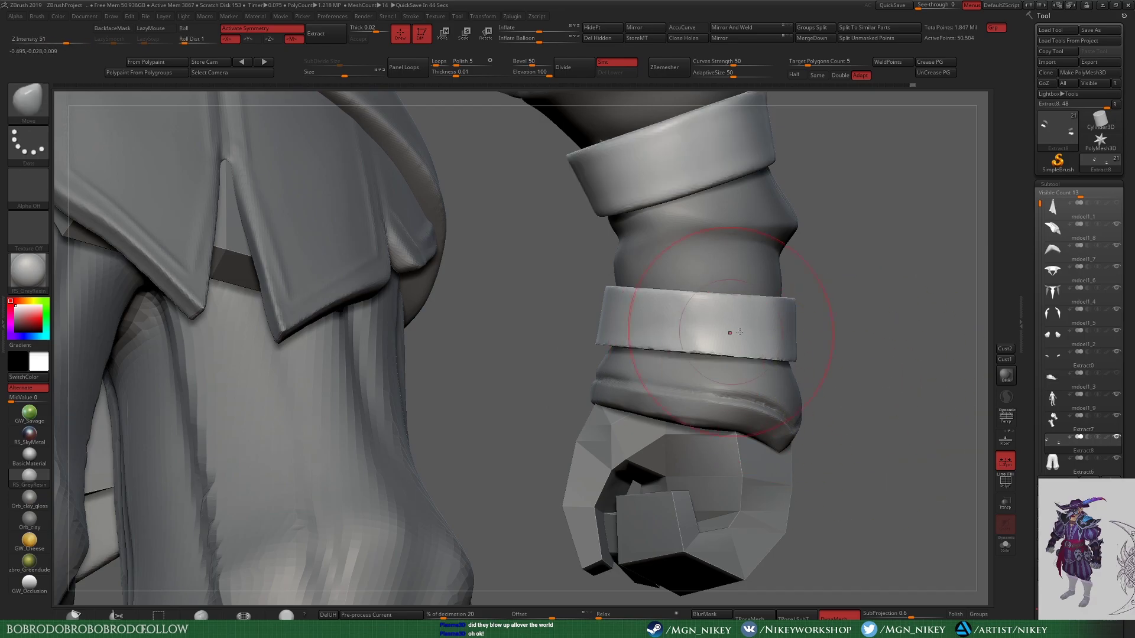
mouse_move(589, 332)
right_down()
mouse_move(549, 324)
mouse_move(331, 431)
mouse_move(549, 329)
mouse_move(620, 444)
mouse_move(721, 330)
mouse_move(787, 360)
mouse_move(772, 392)
mouse_move(727, 320)
right_up()
key(w)
key(q)
alt+click(727, 320)
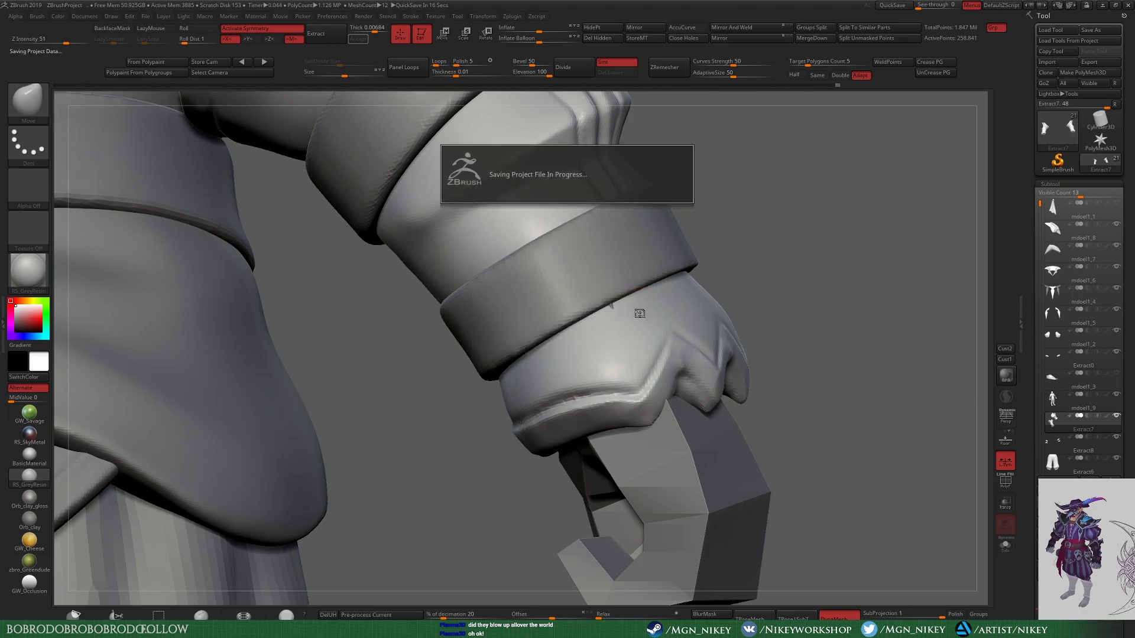
Step: Reload the latest recovered QuickSave and save the project into its Dropbox folder
click(648, 349)
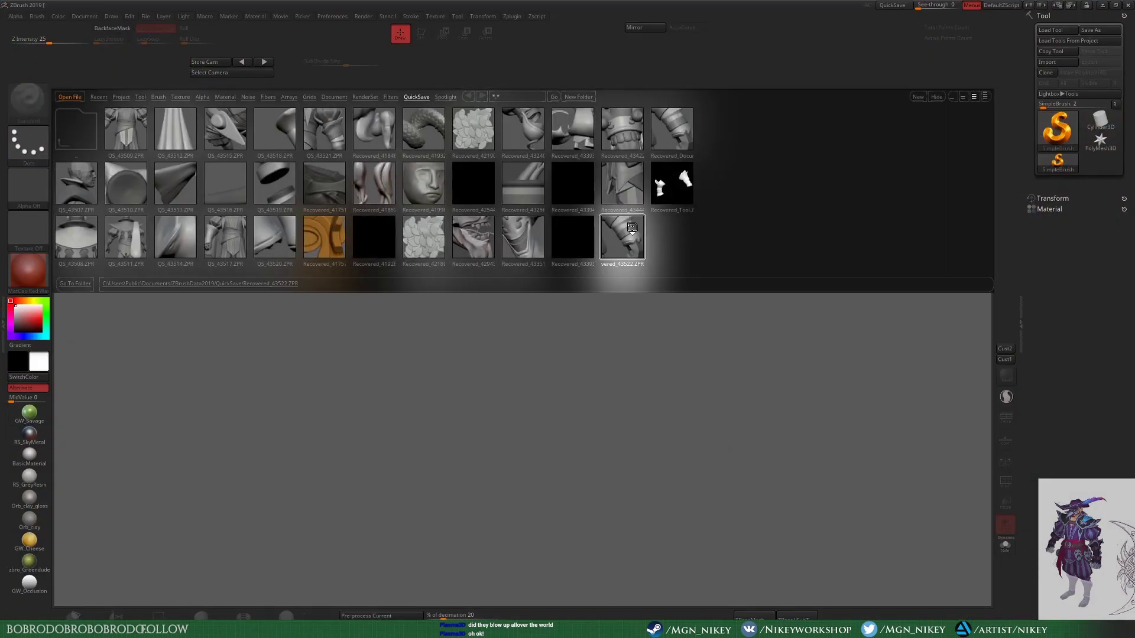
double_click(632, 228)
key(ctrl+s)
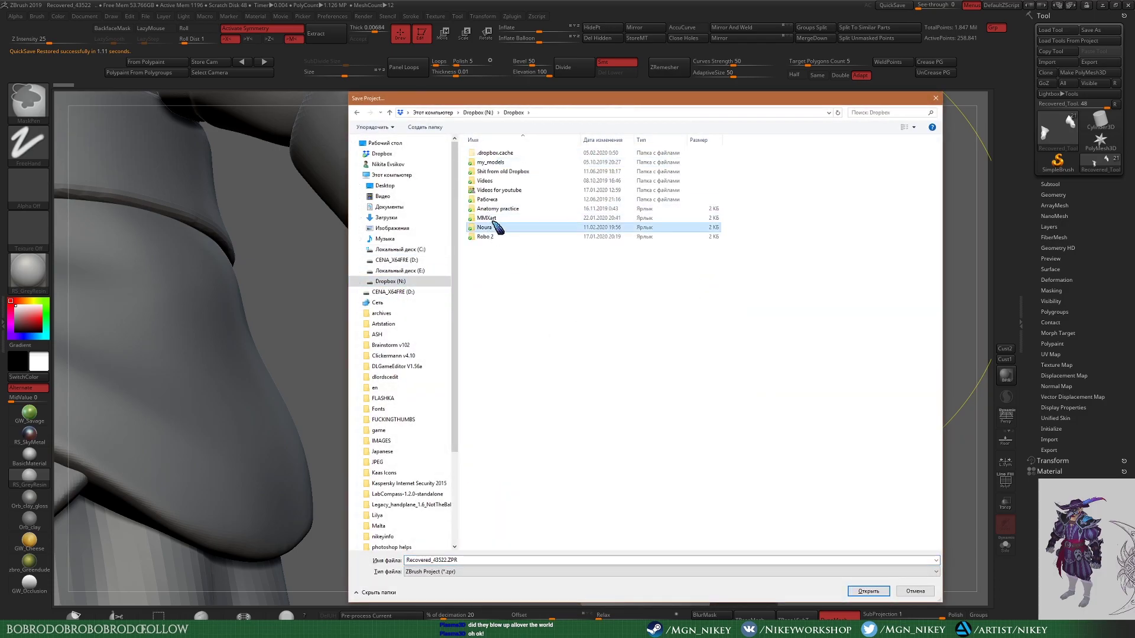
double_click(496, 227)
click(624, 322)
Step: With the Move brush, orbit the gloved hand and isolate the cuff for a front view
key(b)
key(m)
key(v)
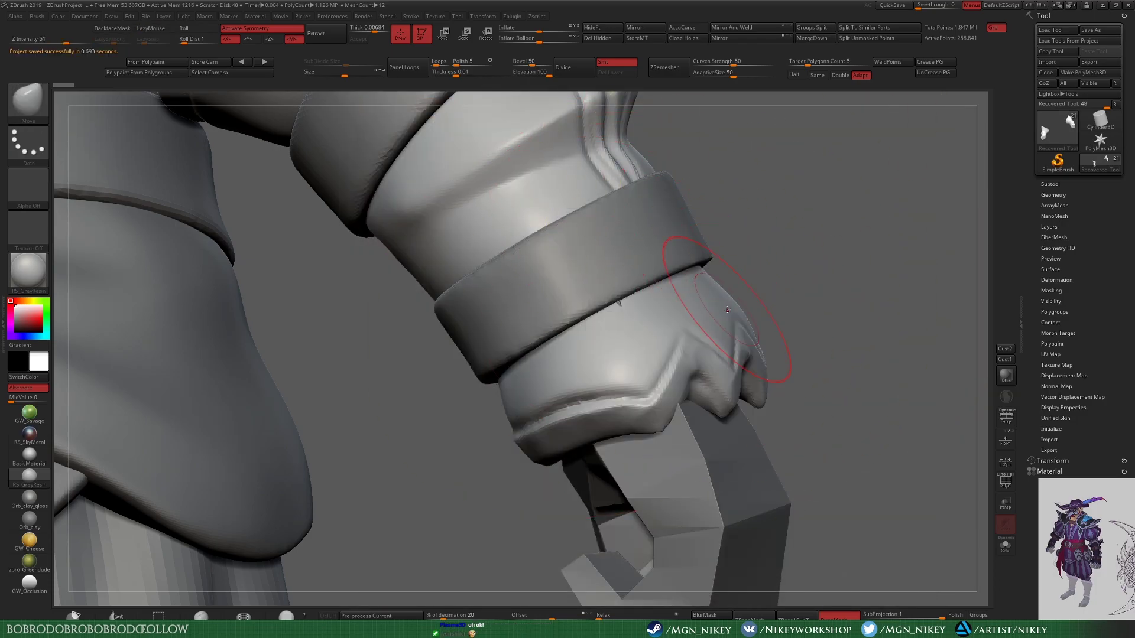
mouse_move(727, 310)
right_down()
mouse_move(773, 283)
mouse_move(489, 362)
mouse_move(456, 304)
right_up()
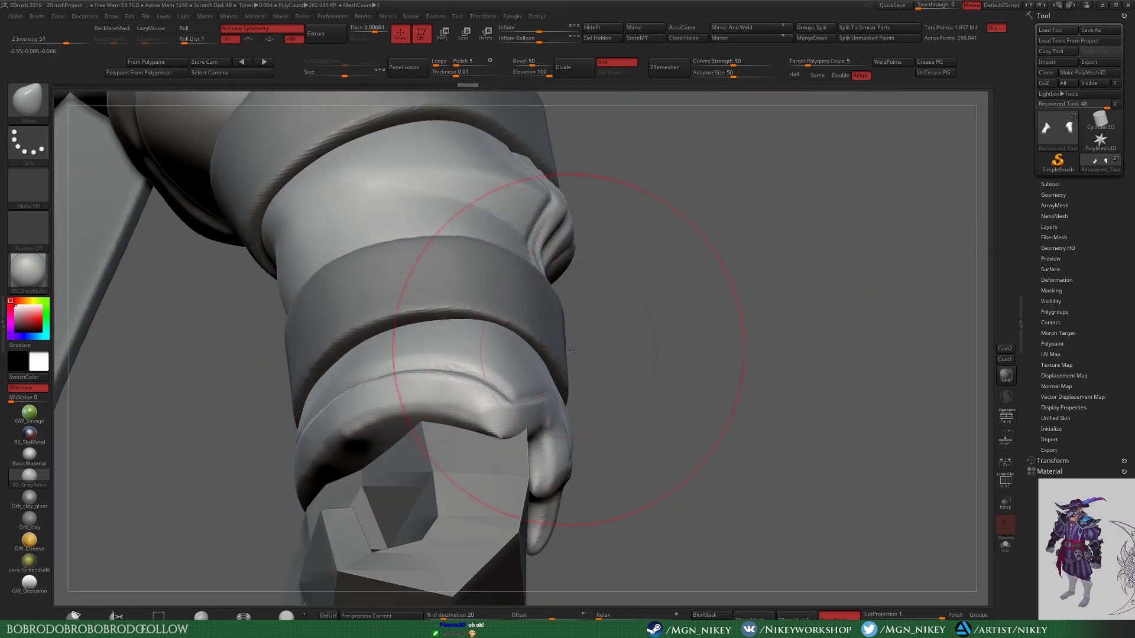
right_drag(557, 380, 683, 306)
ctrl+shift+click(683, 306)
ctrl+shift+click(507, 385)
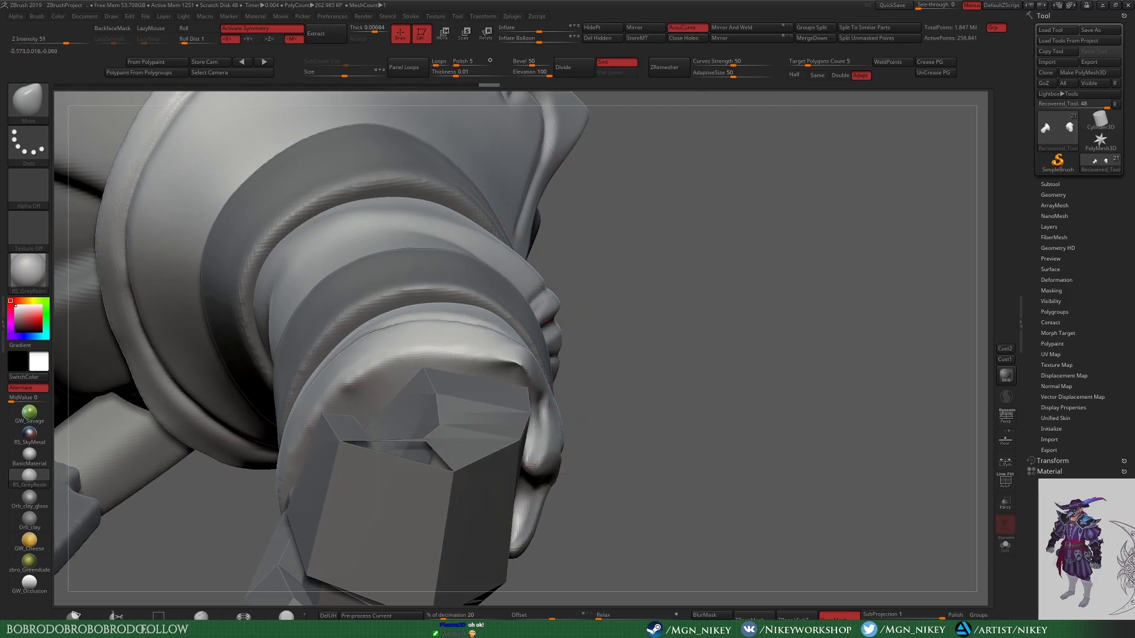
mouse_move(507, 384)
right_down()
mouse_move(569, 417)
mouse_move(519, 367)
right_up()
Step: Toggle Solo while orbiting the cuff and fist, then zoom out to the arm and body
ctrl+shift+click(523, 493)
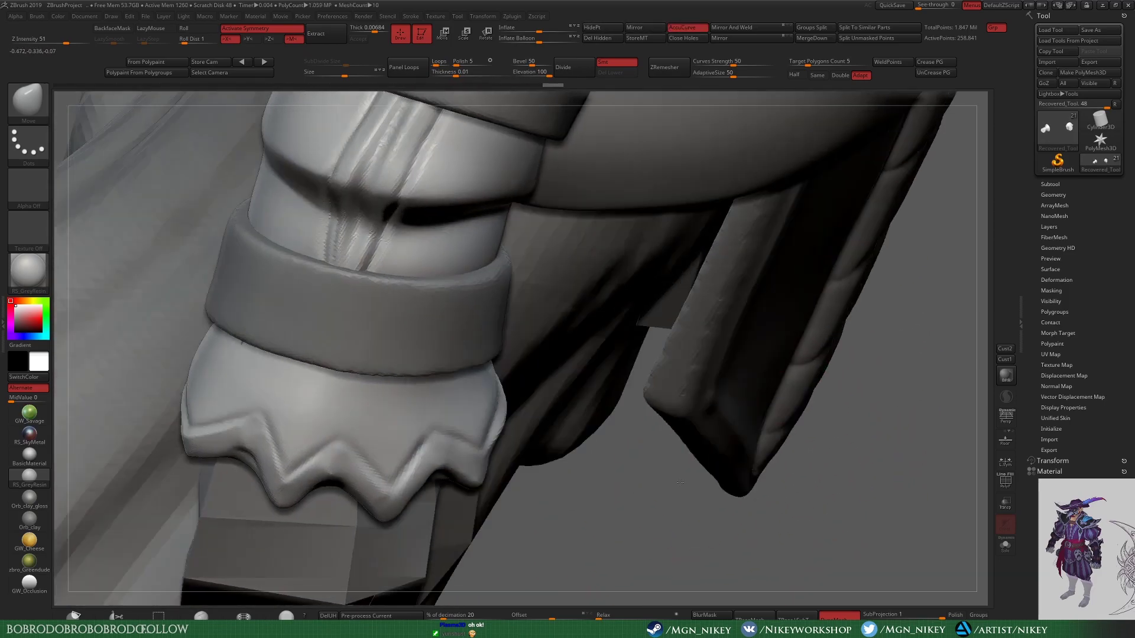
mouse_move(524, 493)
right_down()
mouse_move(804, 292)
mouse_move(451, 481)
right_up()
ctrl+shift+click(451, 481)
mouse_move(490, 254)
right_down()
mouse_move(466, 267)
mouse_move(591, 331)
mouse_move(766, 390)
right_up()
ctrl+shift+click(766, 390)
mouse_move(608, 304)
alt+right_down()
mouse_move(640, 300)
mouse_move(591, 354)
mouse_move(654, 470)
alt+right_up()
key(alt+Tab)
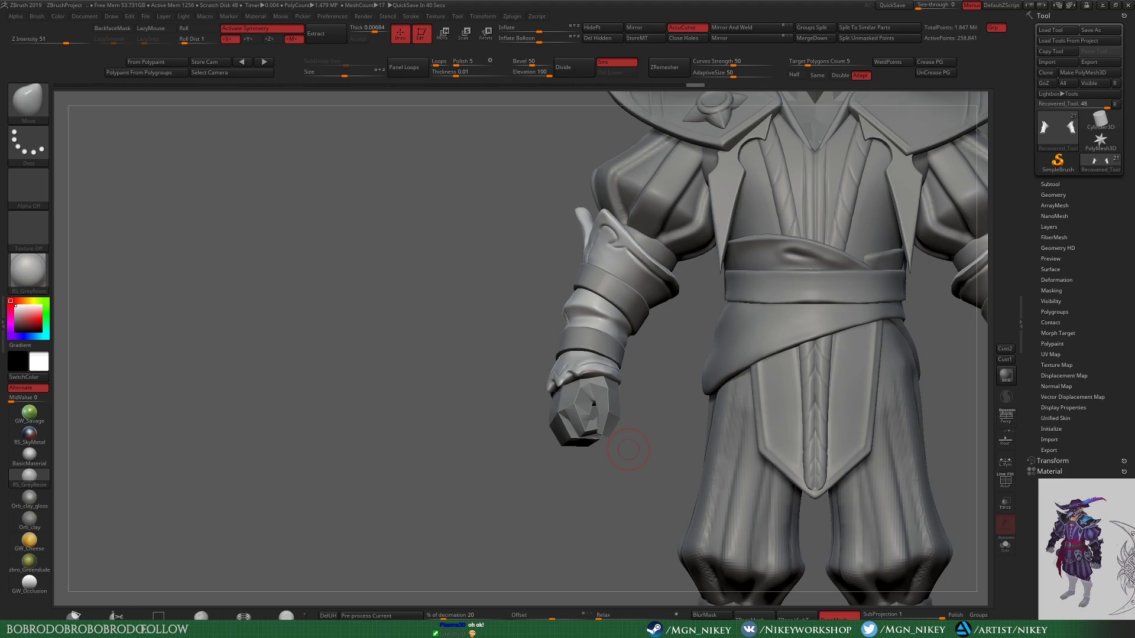
Step: Switch from the character to a fresh Sphere3D primitive via PolyMesh3D and the subtool list
alt+right_drag(639, 362, 494, 477)
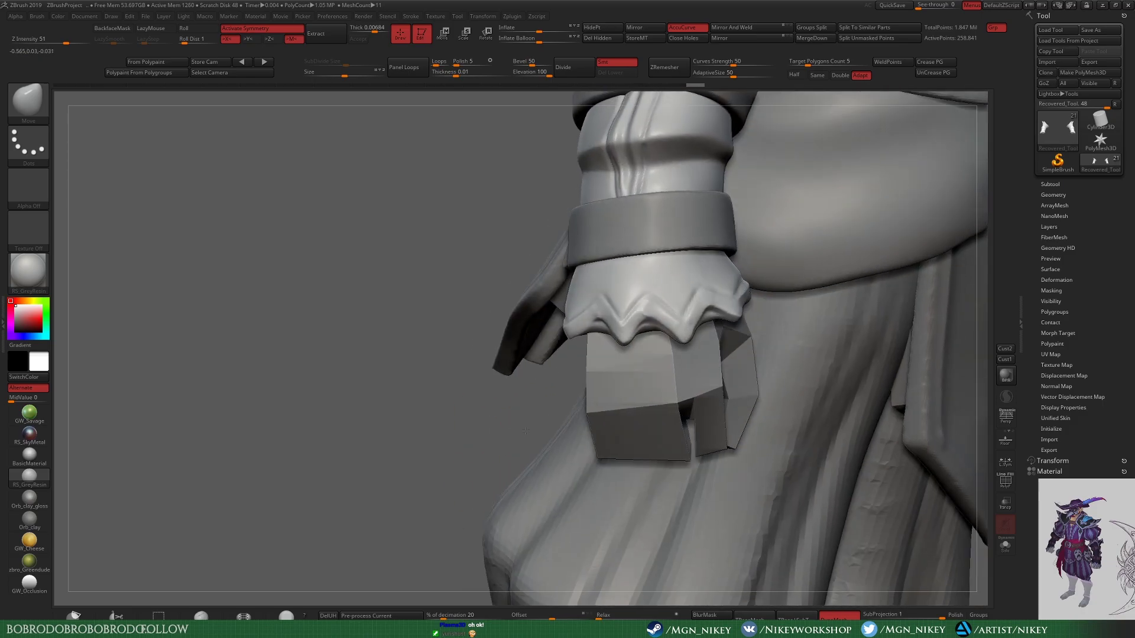
click(1100, 142)
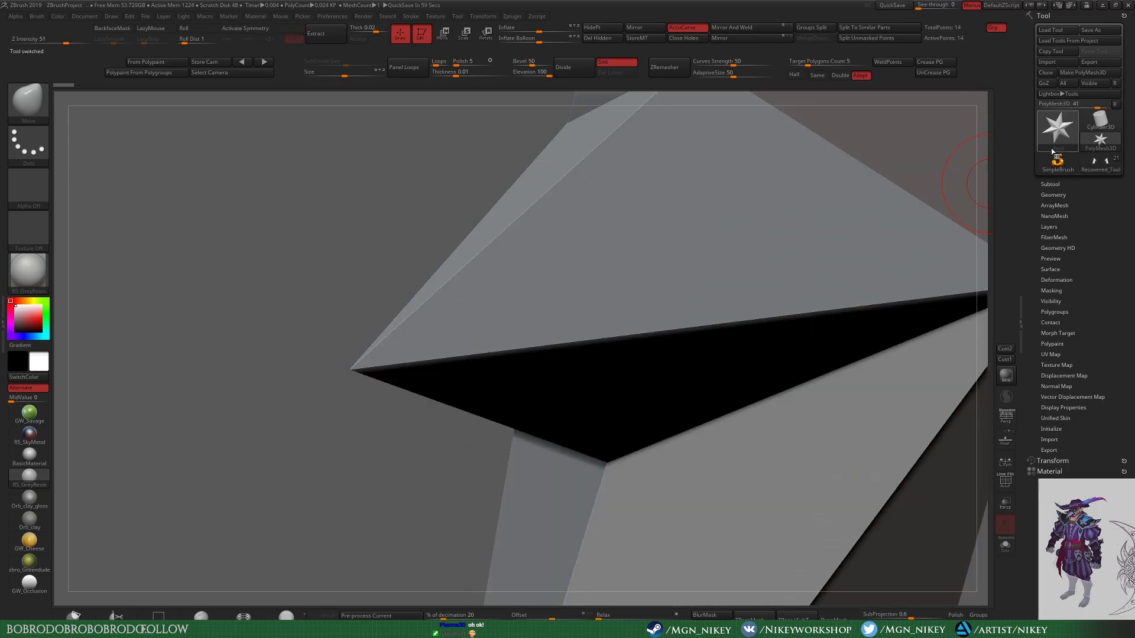
key(ctrl+z)
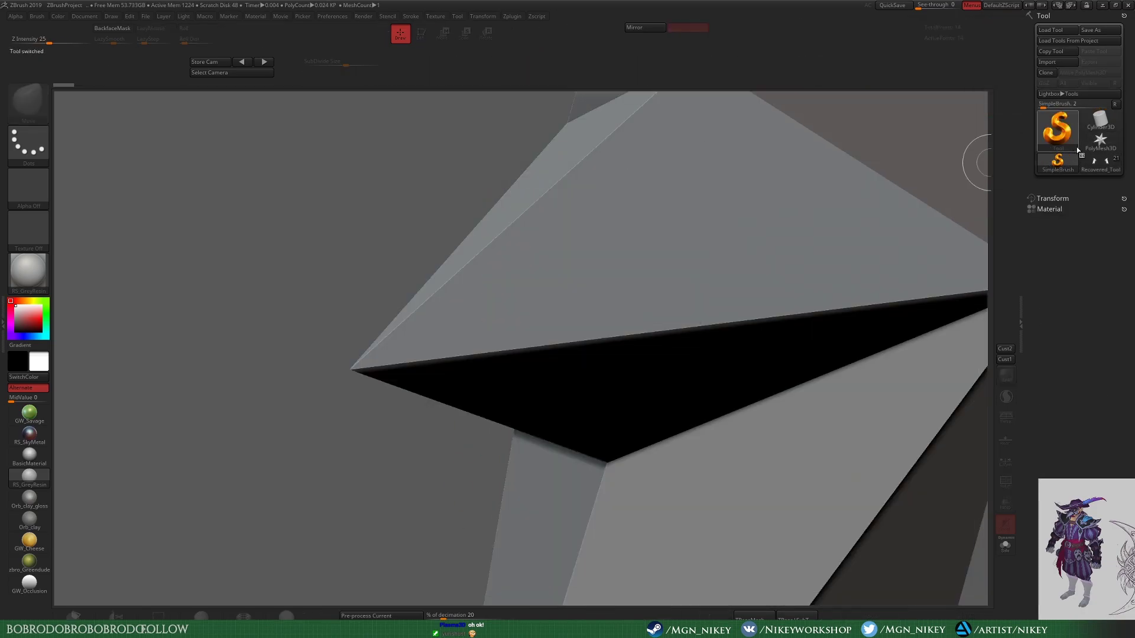
click(1070, 183)
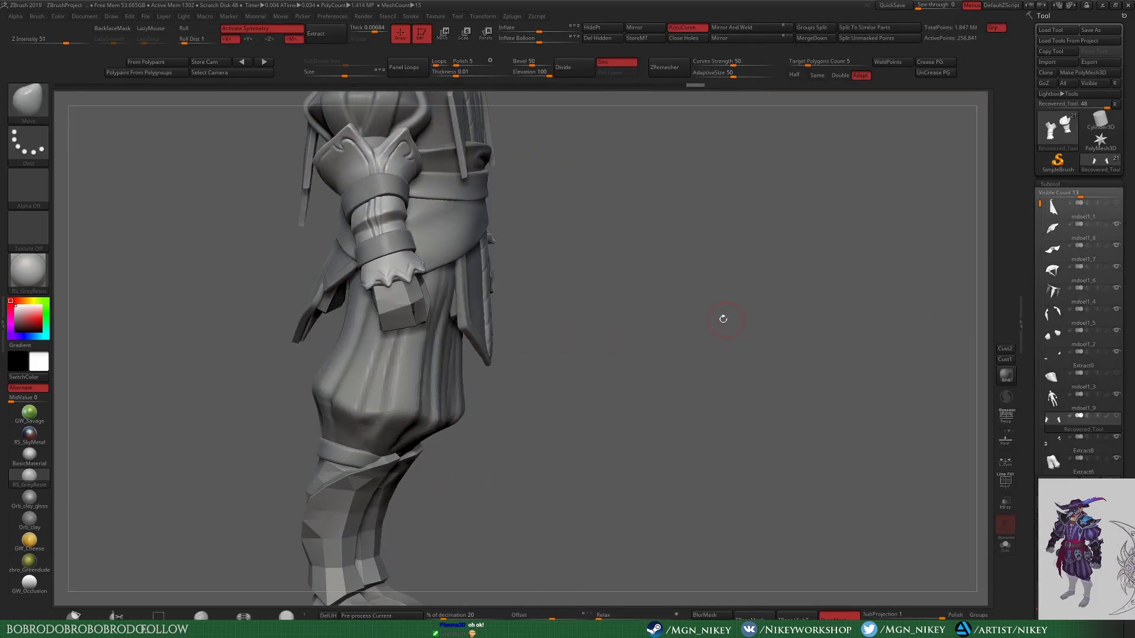
click(1080, 161)
click(863, 207)
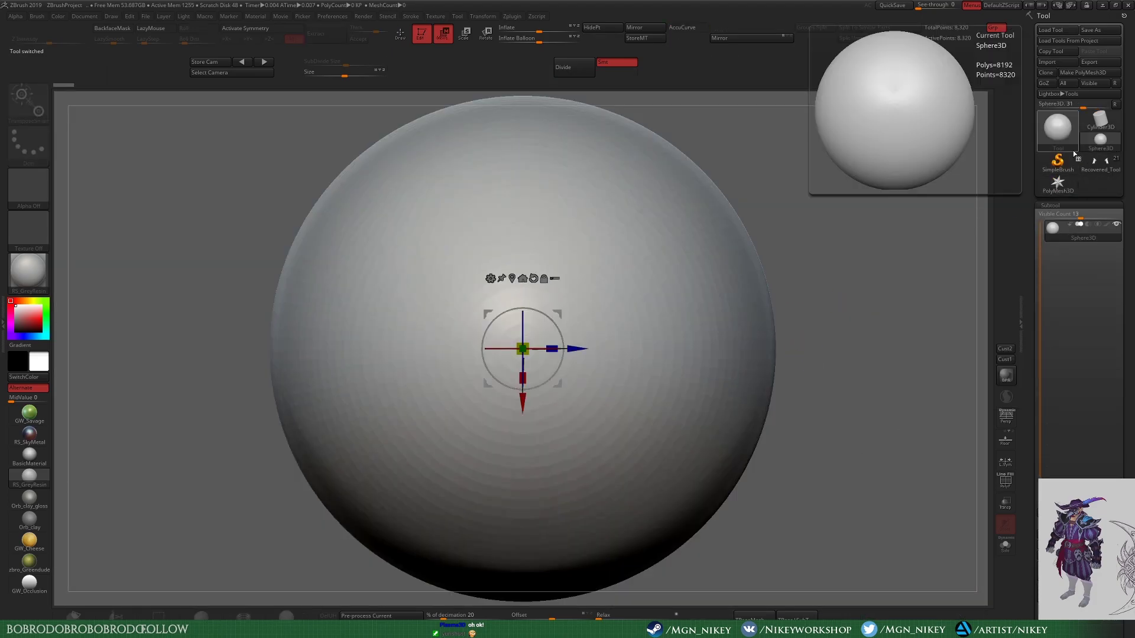
Step: Load a Cube3D primitive, make it a PolyMesh, and remesh it to a half-density low-poly grid
click(1058, 126)
click(839, 196)
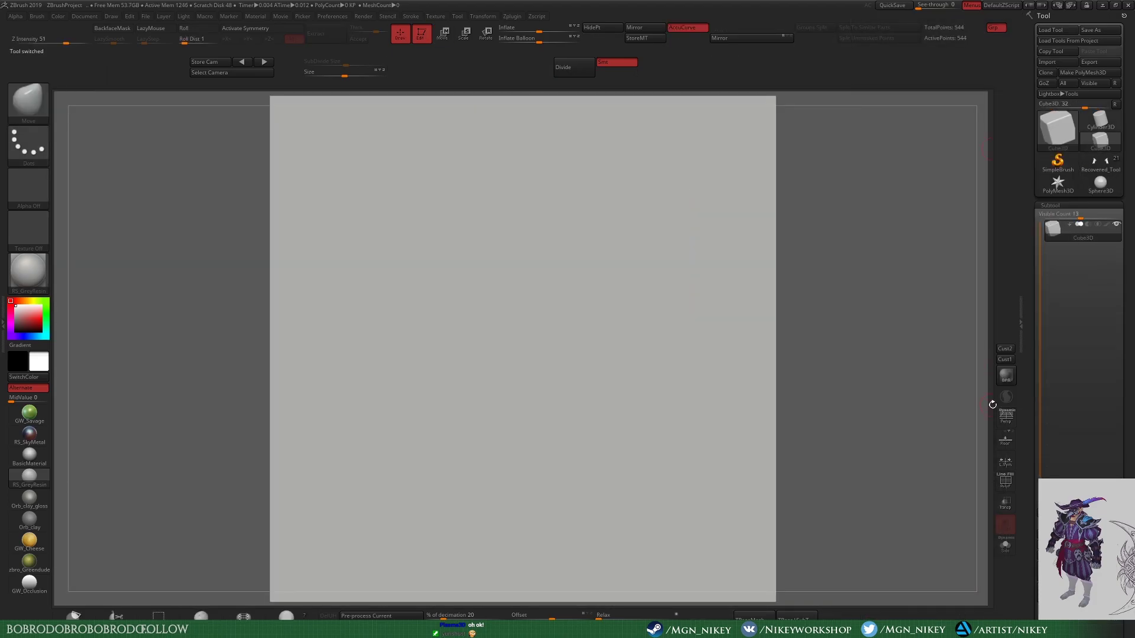
key(ctrl+p)
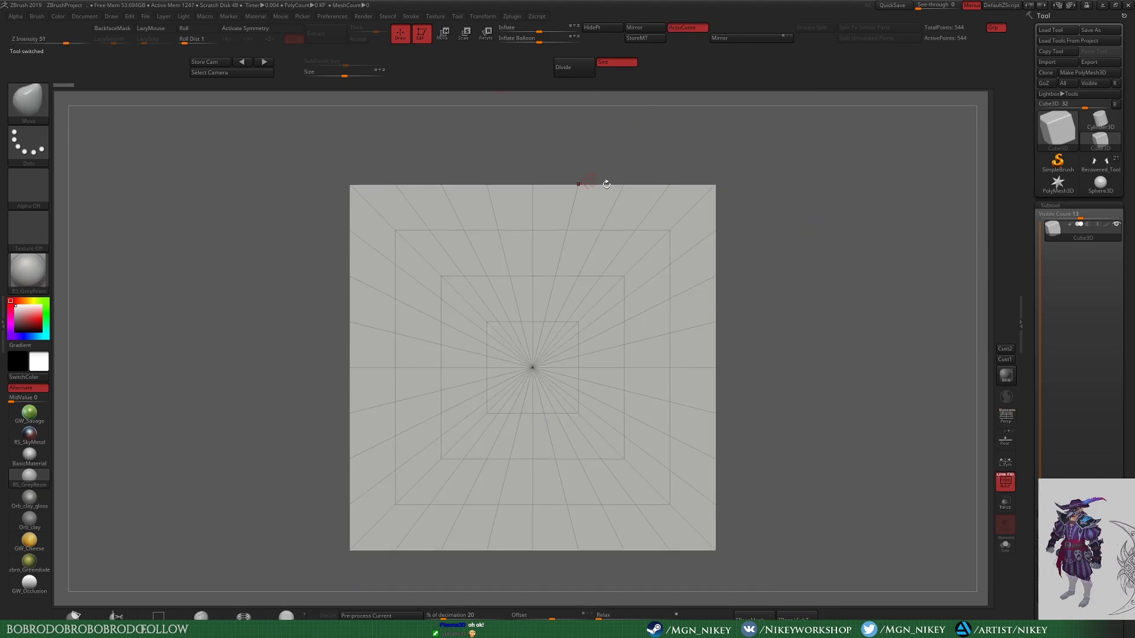
click(664, 67)
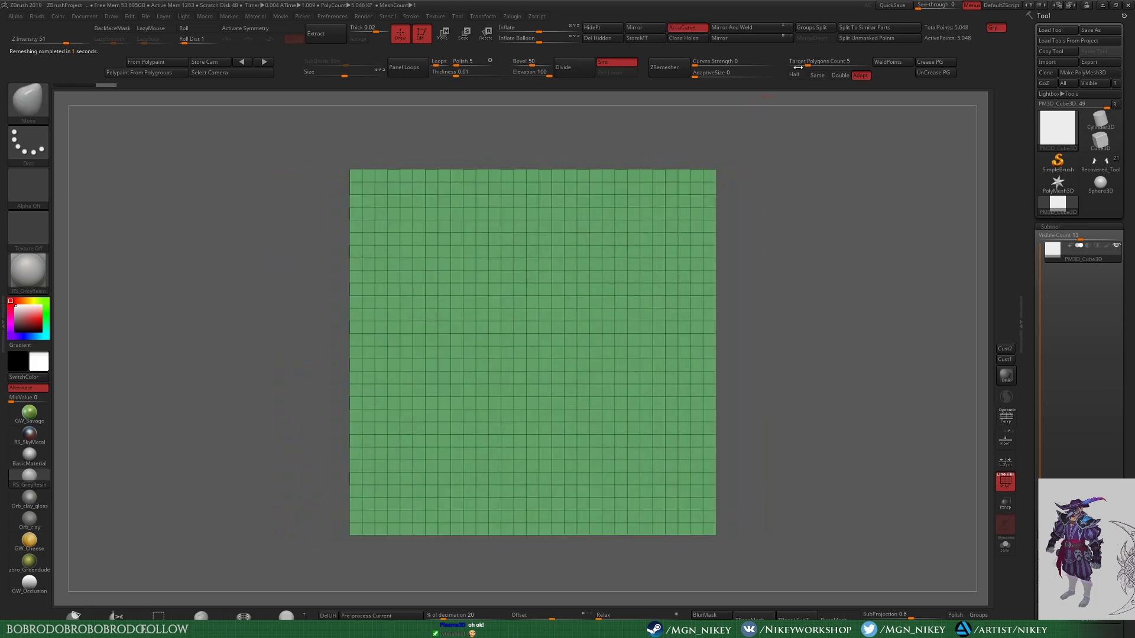
drag(807, 65, 792, 65)
click(664, 67)
click(794, 75)
click(667, 67)
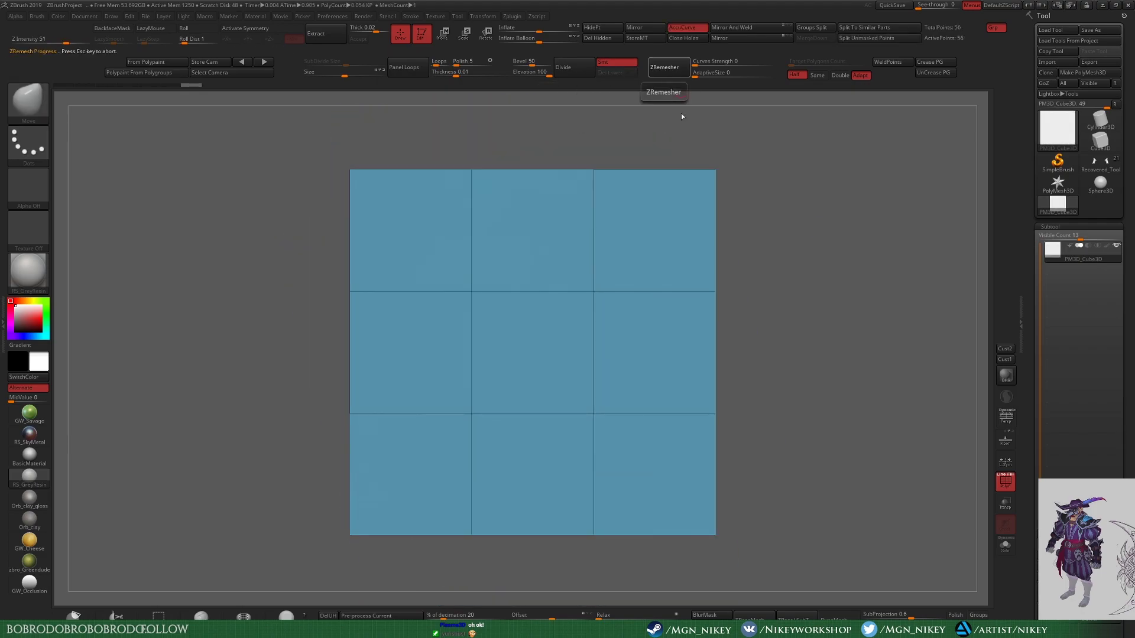
Step: In front view, rotate the panel 45° into a diamond and narrow it horizontally
drag(769, 235, 765, 367)
key(space)
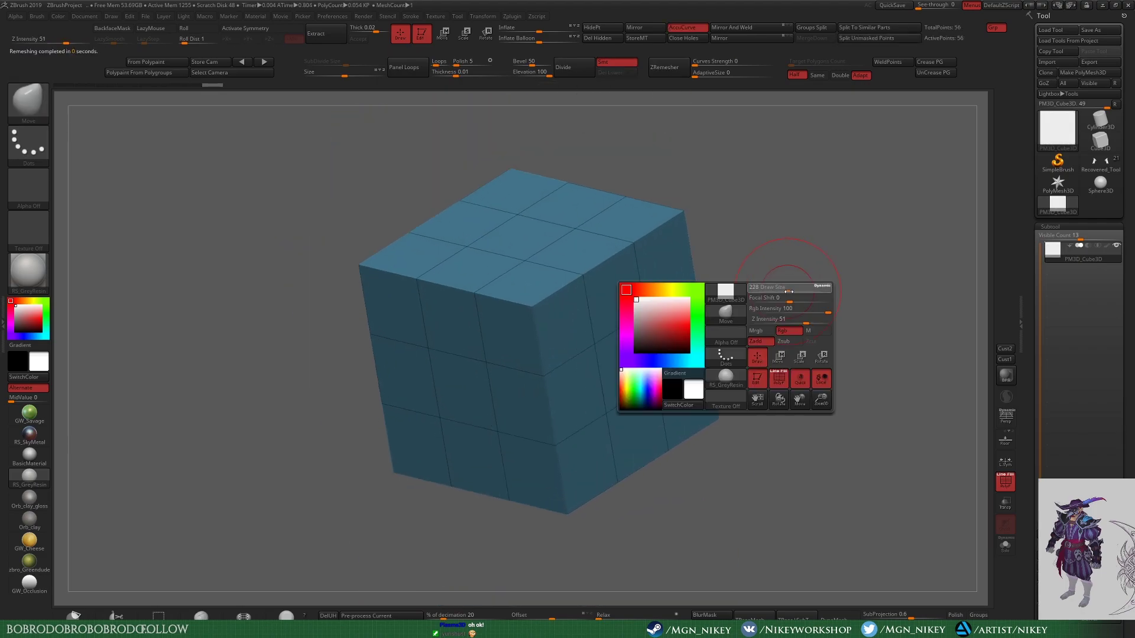
mouse_move(796, 310)
shift+mouse_down()
mouse_move(782, 361)
mouse_move(777, 321)
mouse_move(747, 320)
shift+mouse_up()
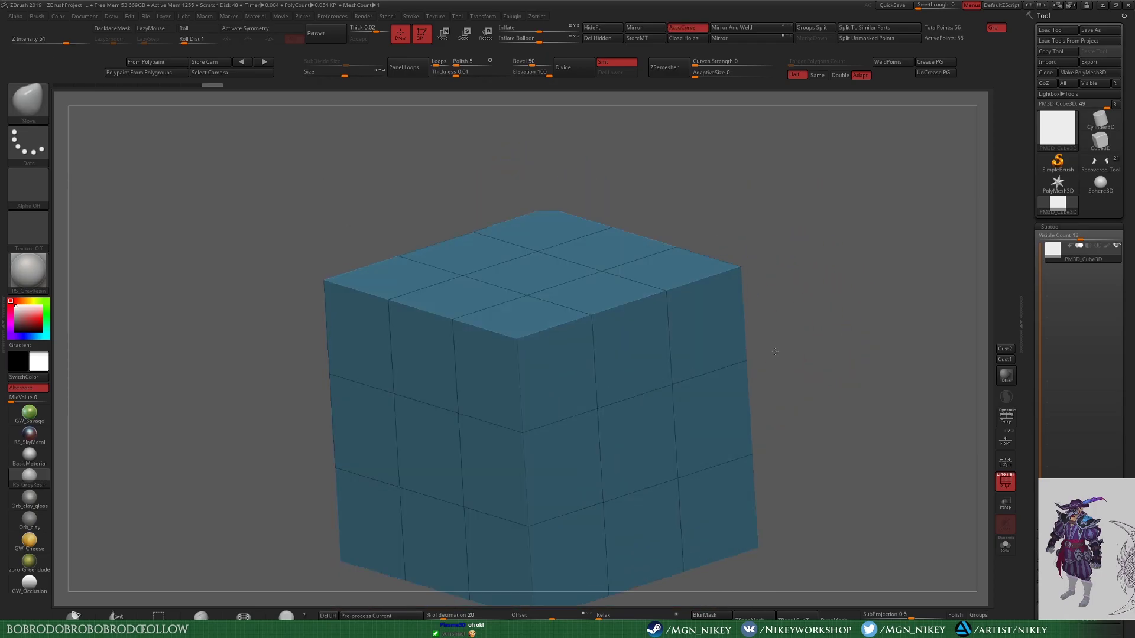
key(w)
drag(591, 348, 603, 388)
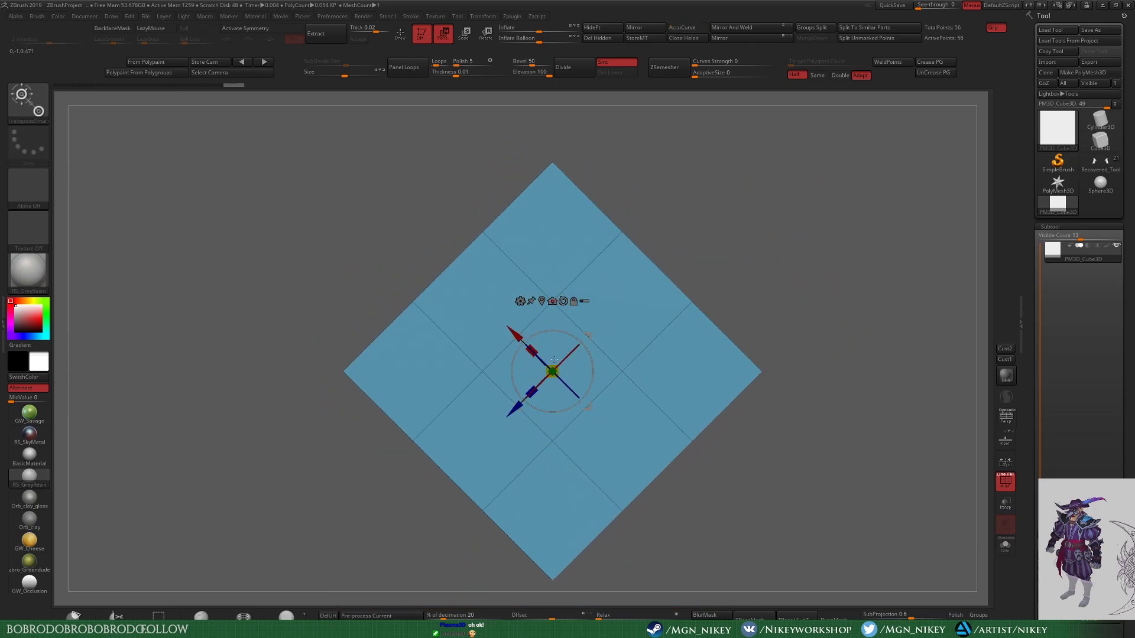
key(y)
drag(854, 302, 875, 302)
key(q)
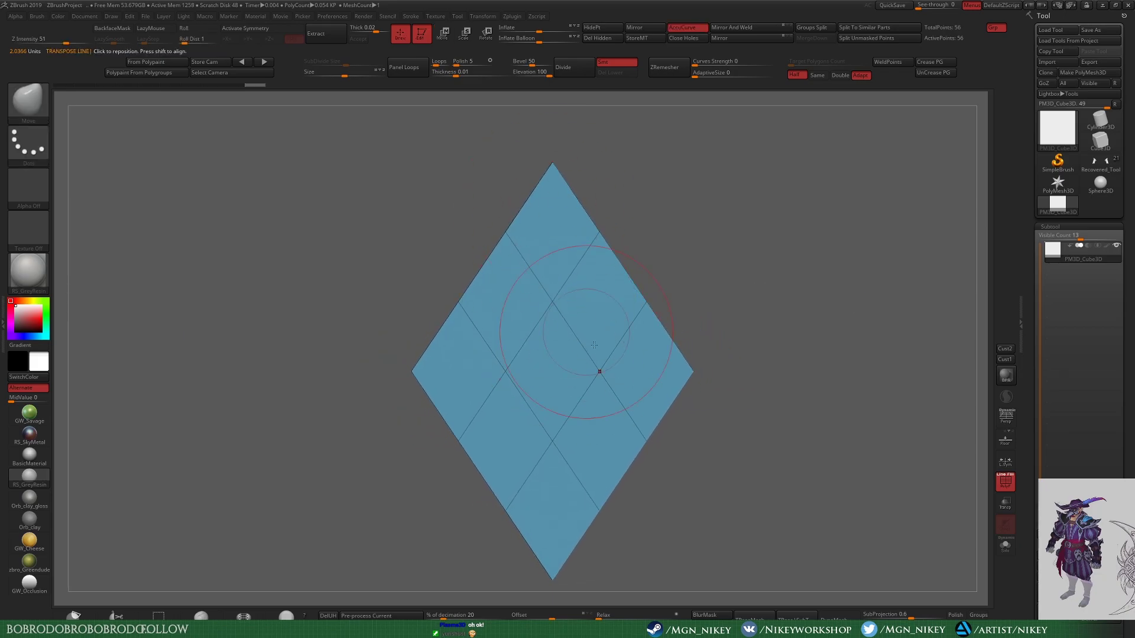
Step: Undo a trial pull of the diamond's top, re-rotate the grid panel and snap back to front view
key(shift+f)
key(w)
drag(625, 356, 625, 188)
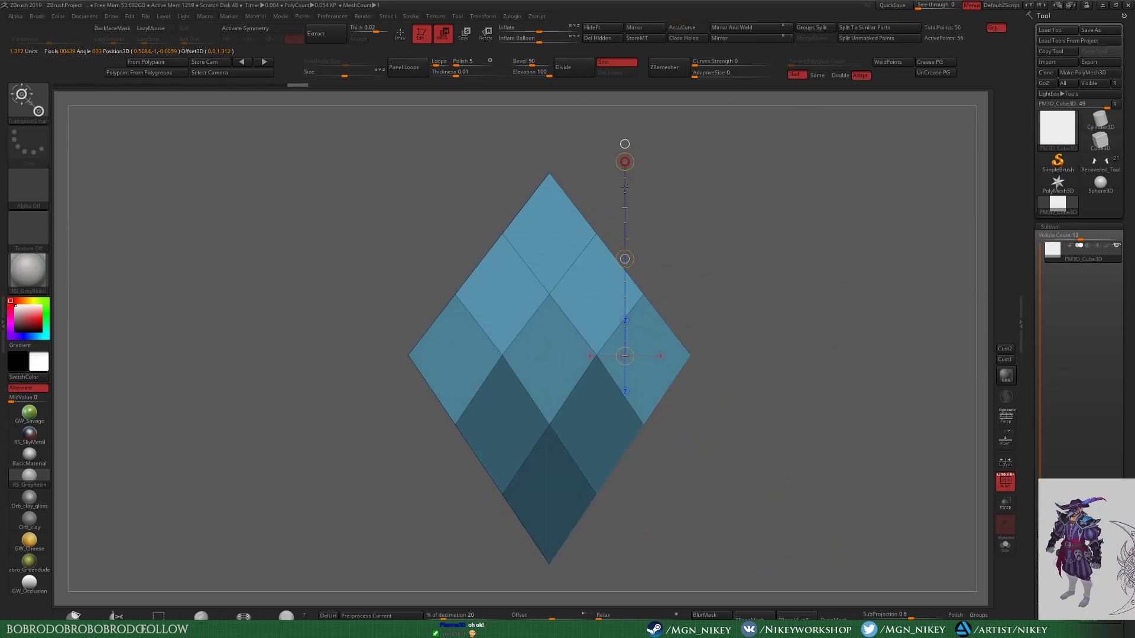
key(ctrl+z)
key(q)
key(ctrl+z)
key(ctrl+z)
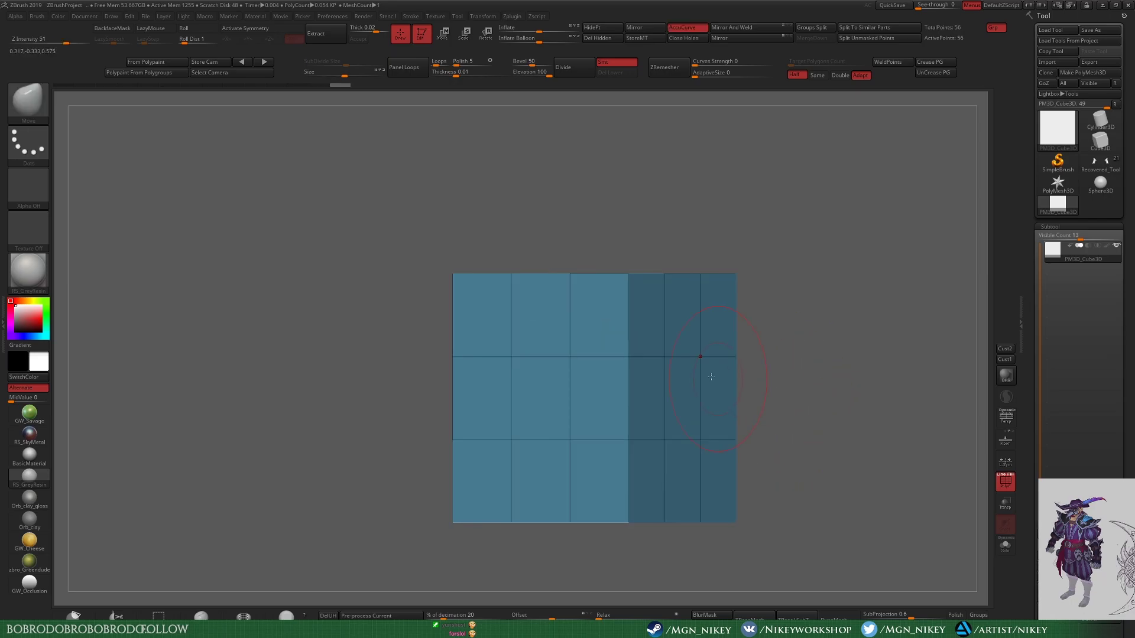
key(w)
drag(666, 187, 676, 248)
mouse_move(768, 224)
mouse_down()
mouse_move(699, 241)
mouse_move(668, 233)
mouse_up()
mouse_move(667, 487)
mouse_down()
mouse_move(675, 282)
mouse_move(665, 418)
mouse_up()
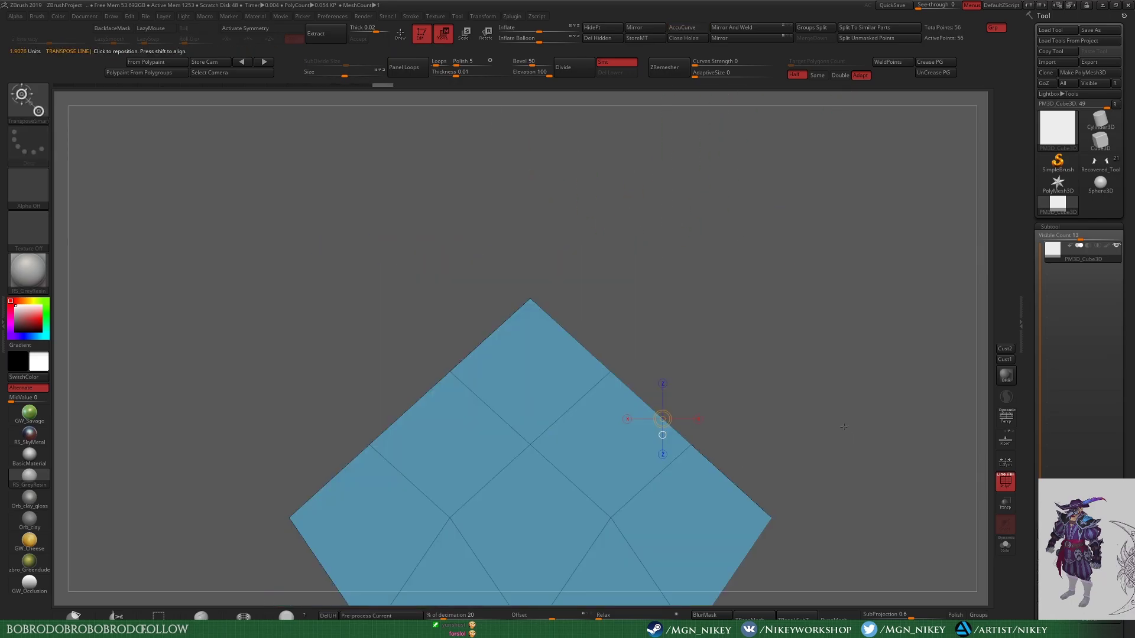
Step: With ZModeler, remove the panel's extra edge loops and extrude the diamond face outward
key(q)
key(space)
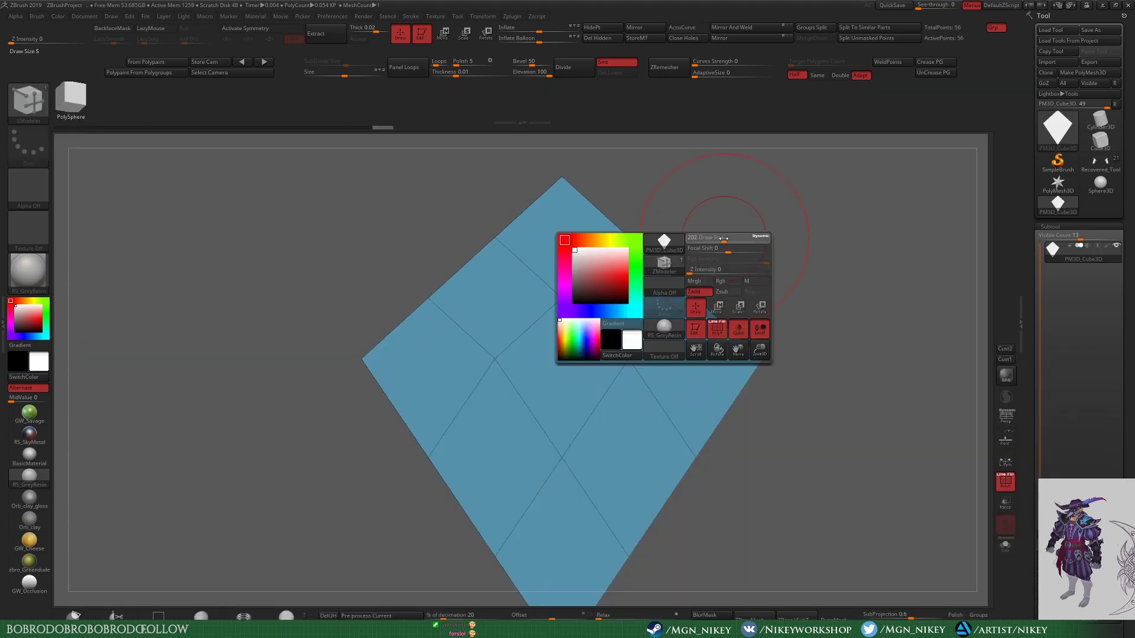
key(b)
key(z)
key(m)
key(space)
click(587, 283)
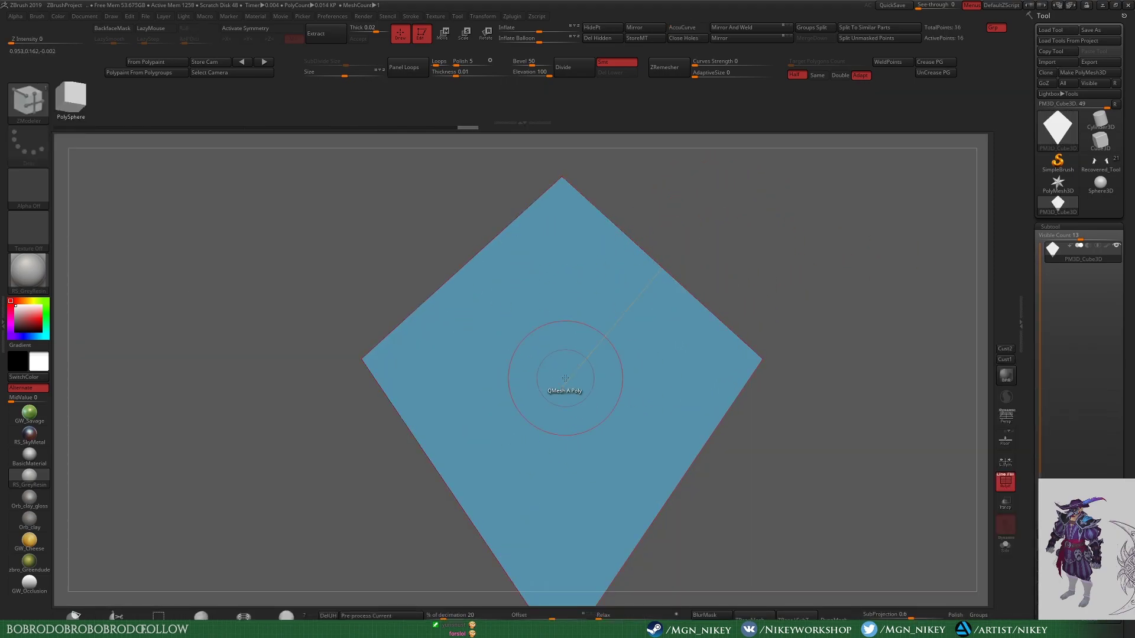
drag(622, 340, 612, 375)
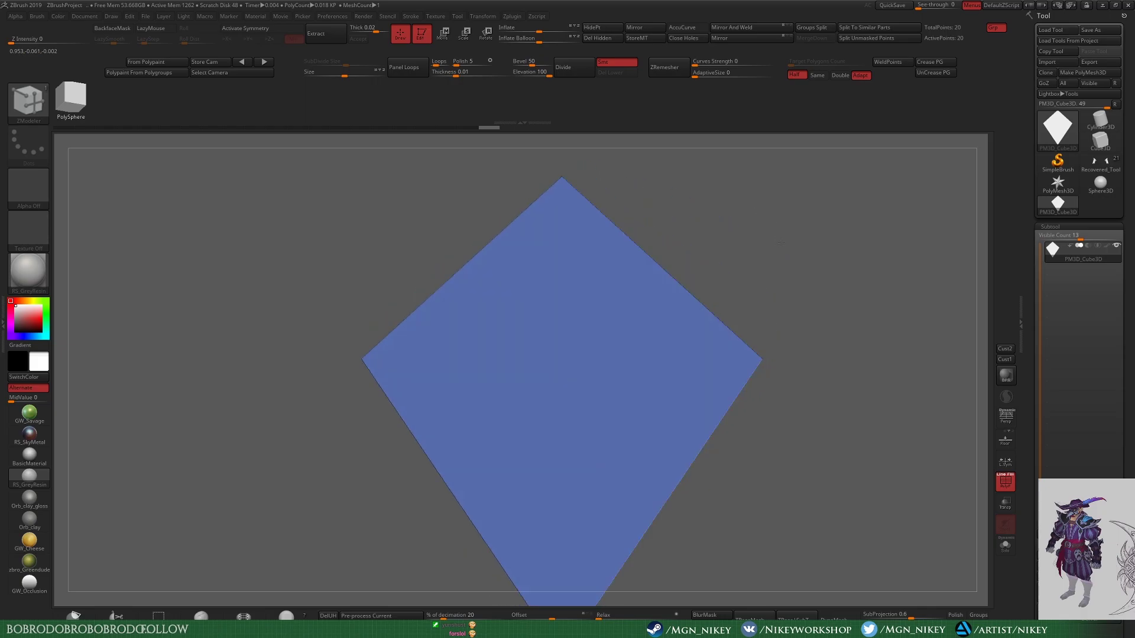
Step: Apply the Equalize polygon action to the diamond panel
key(space)
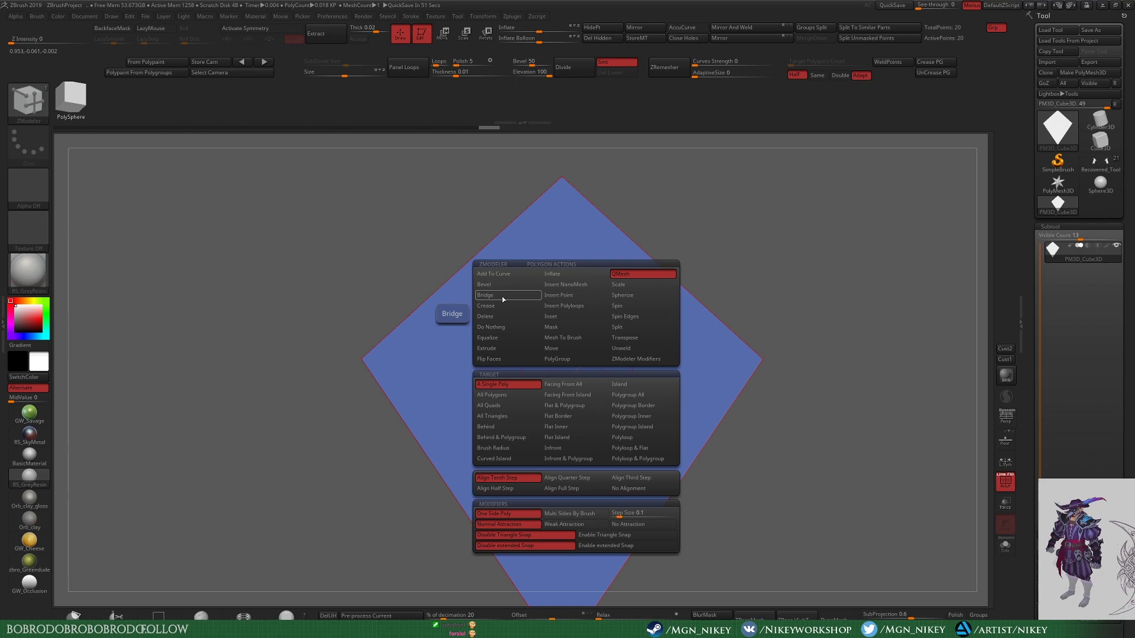
mouse_move(929, 299)
mouse_down()
mouse_move(830, 279)
mouse_move(588, 402)
mouse_up()
key(space)
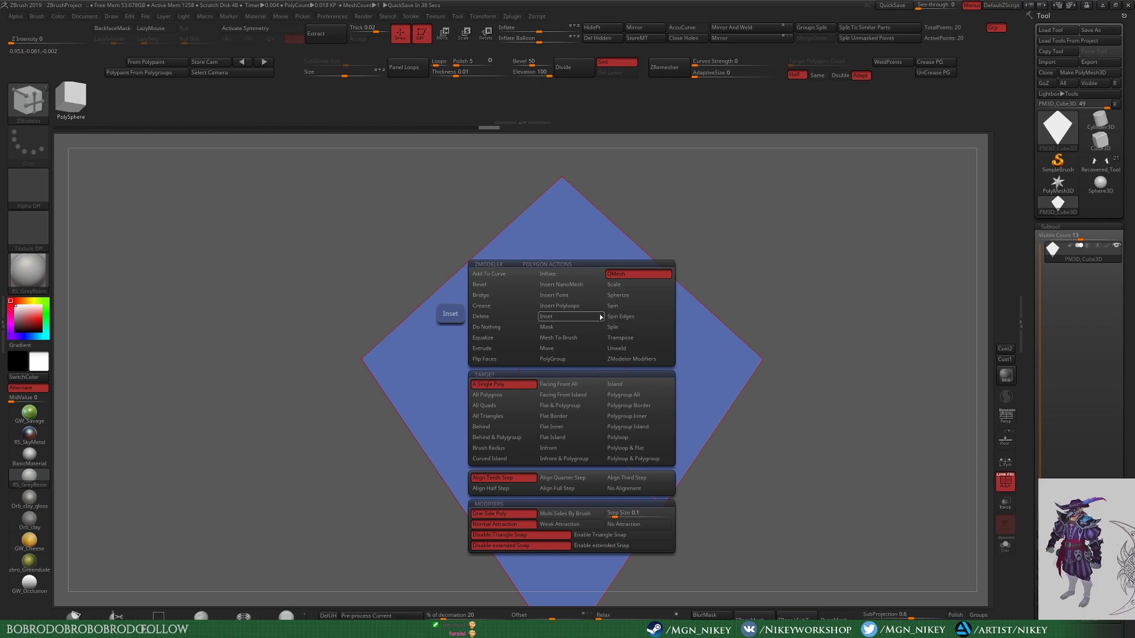
click(502, 341)
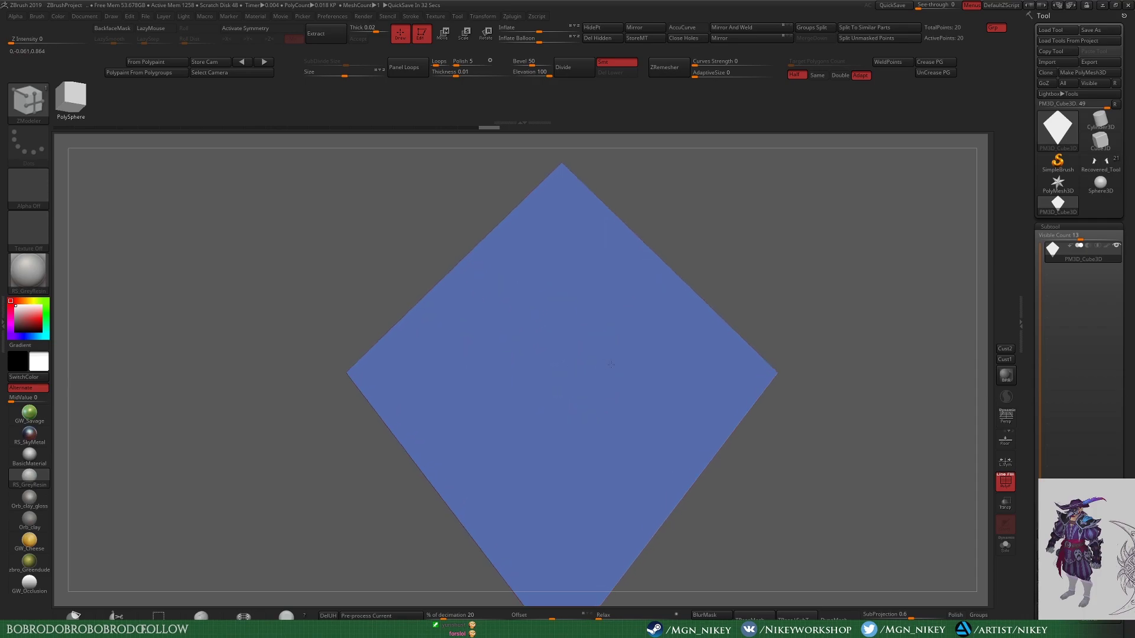
mouse_move(804, 355)
mouse_down()
mouse_move(567, 385)
mouse_move(519, 241)
mouse_up()
key(space)
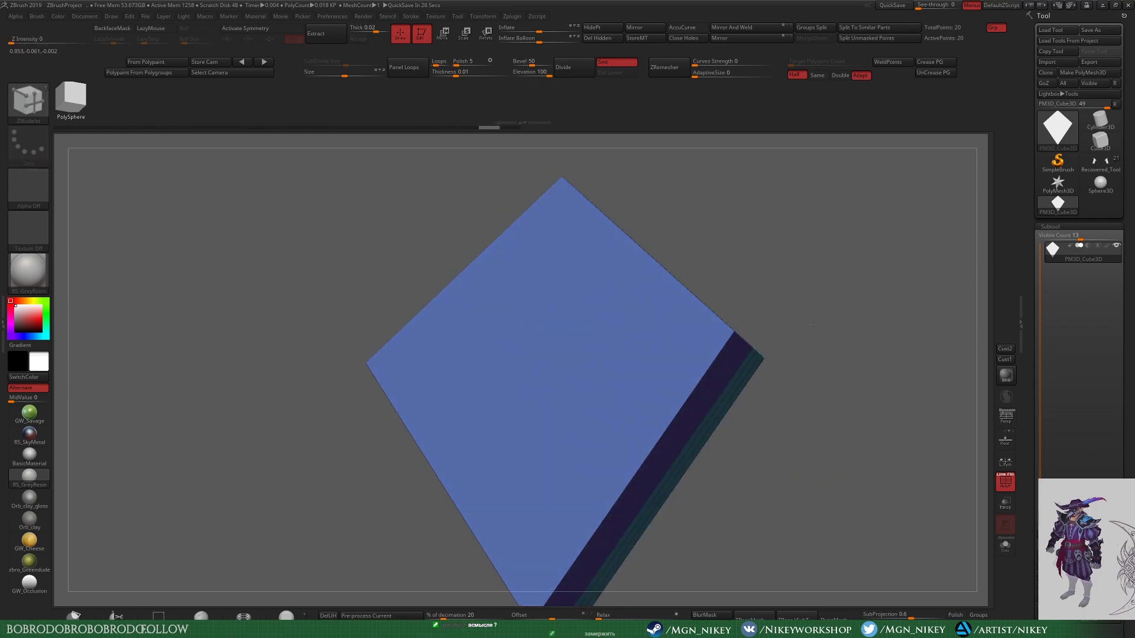
shift+drag(801, 298, 645, 375)
Step: QMesh the diamond polygon, then remove the extra extruded layer
key(space)
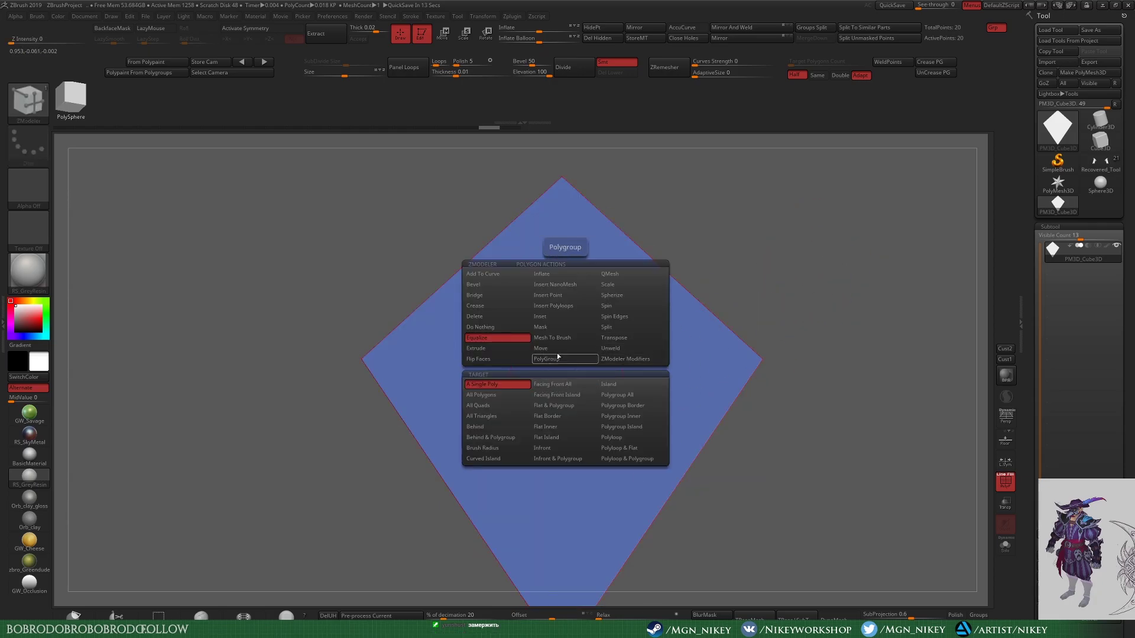
click(624, 275)
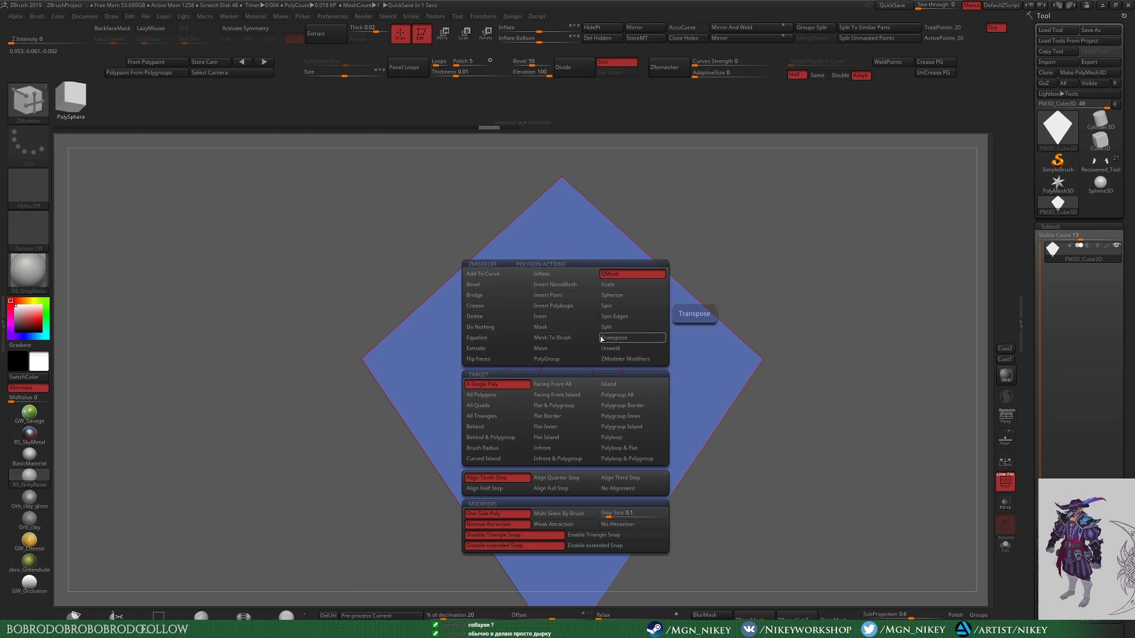
alt+drag(836, 313, 855, 295)
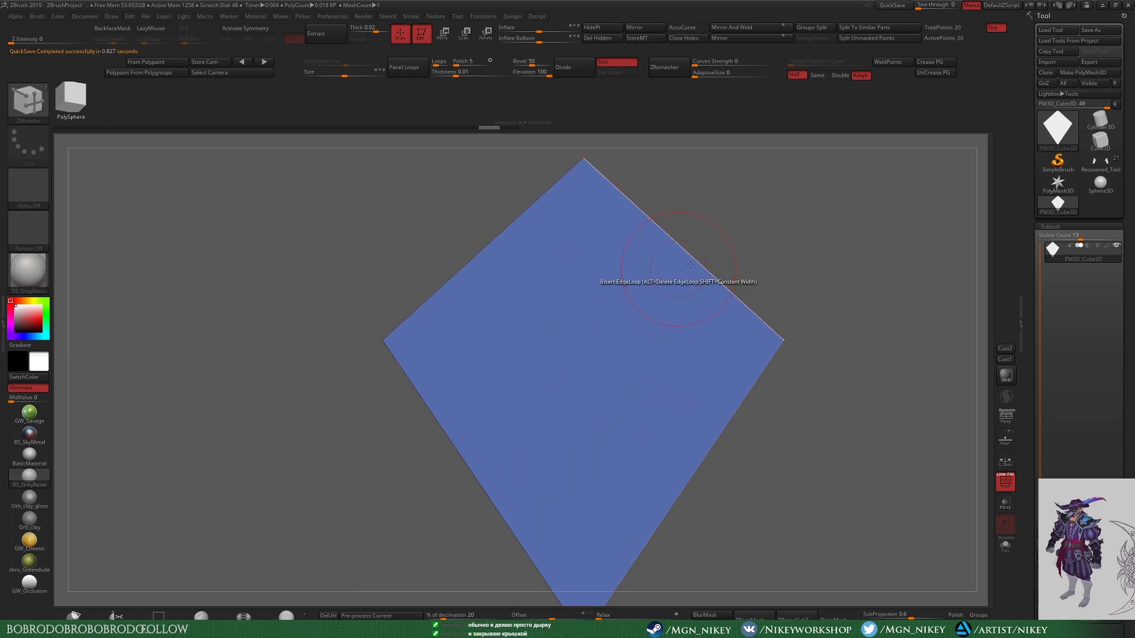
key(space)
click(515, 302)
click(680, 355)
Step: Extrude the diamond into a thicker slab, checking its thickness from the side
key(space)
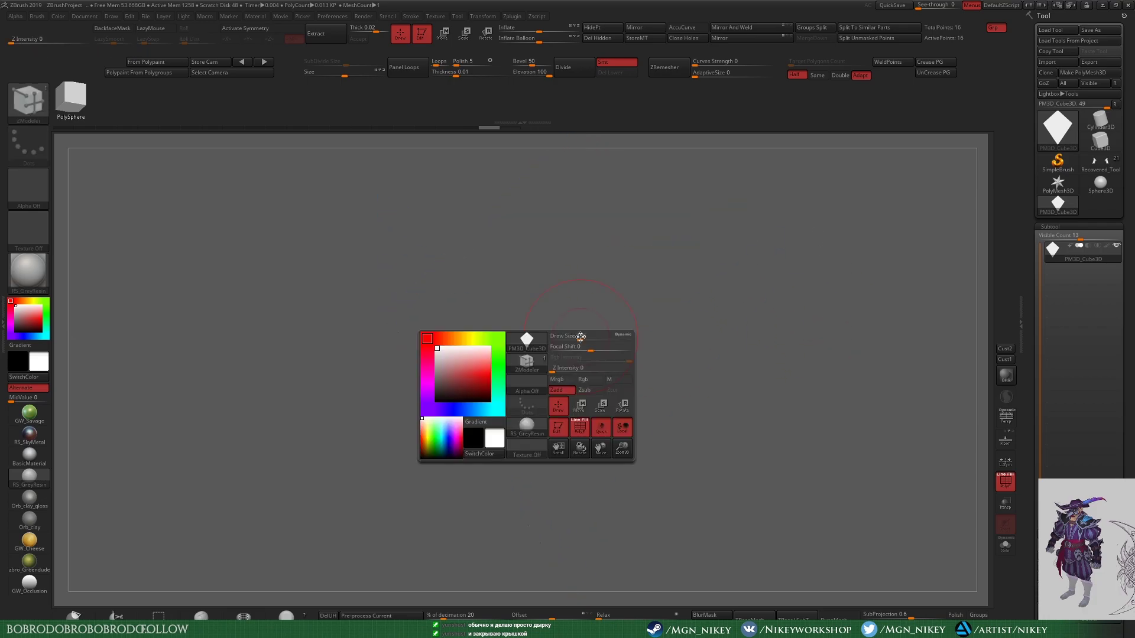
drag(491, 366, 815, 250)
drag(809, 272, 838, 270)
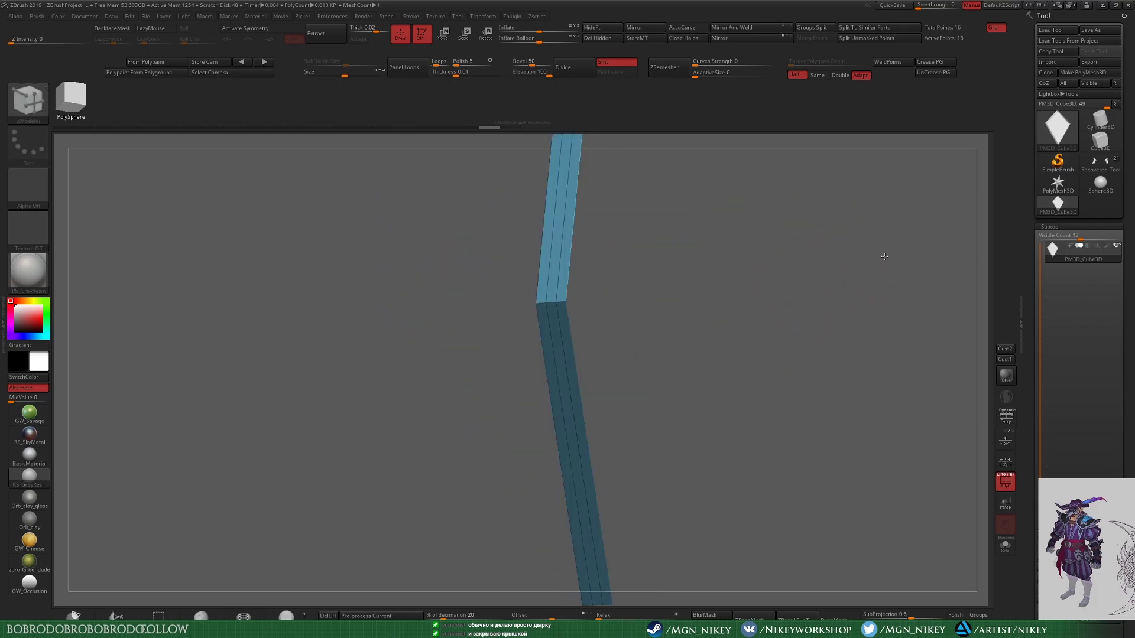
mouse_move(554, 312)
mouse_down()
mouse_move(831, 301)
mouse_move(861, 313)
mouse_move(770, 334)
mouse_move(722, 300)
mouse_move(620, 372)
mouse_move(732, 358)
mouse_move(721, 359)
mouse_up()
key(space)
click(620, 373)
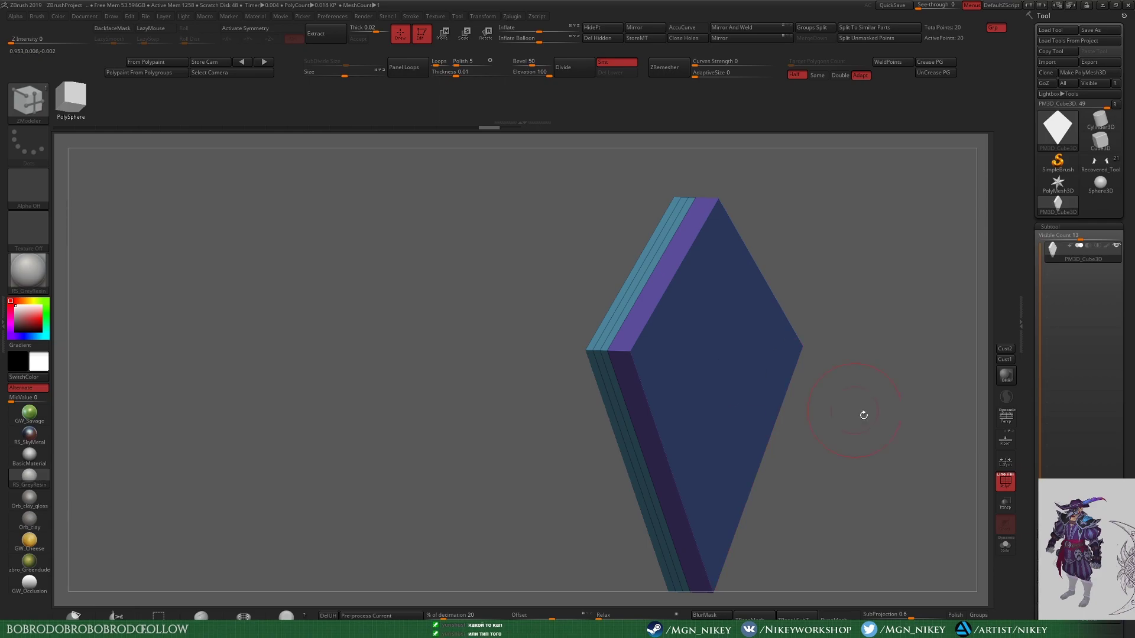
shift+drag(864, 430, 739, 414)
shift+drag(550, 360, 733, 435)
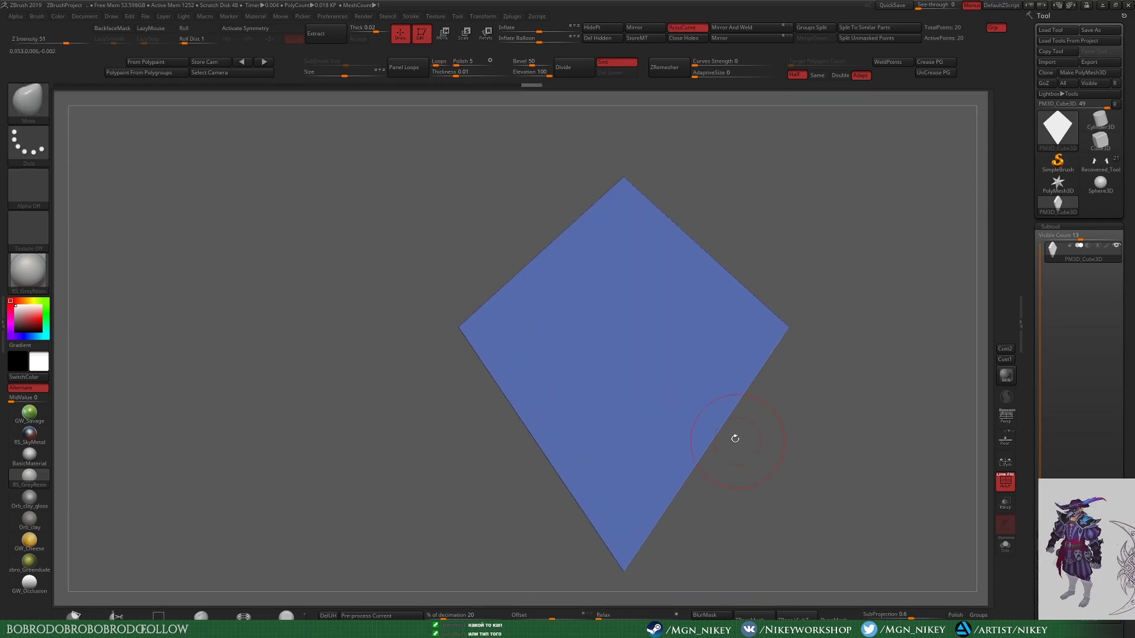
Step: Transpose-scale the diamond's front face down to a point
key(w)
key(e)
drag(770, 317, 854, 256)
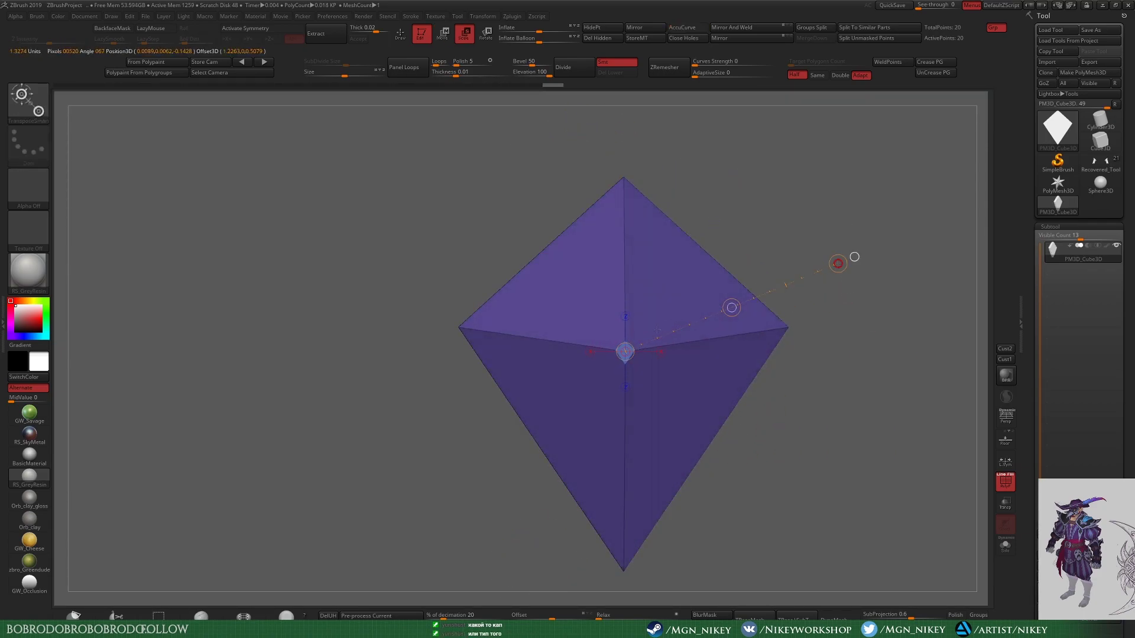
key(w)
mouse_move(633, 325)
shift+mouse_down()
mouse_move(847, 321)
mouse_move(778, 381)
mouse_move(818, 387)
mouse_move(685, 310)
shift+mouse_up()
key(q)
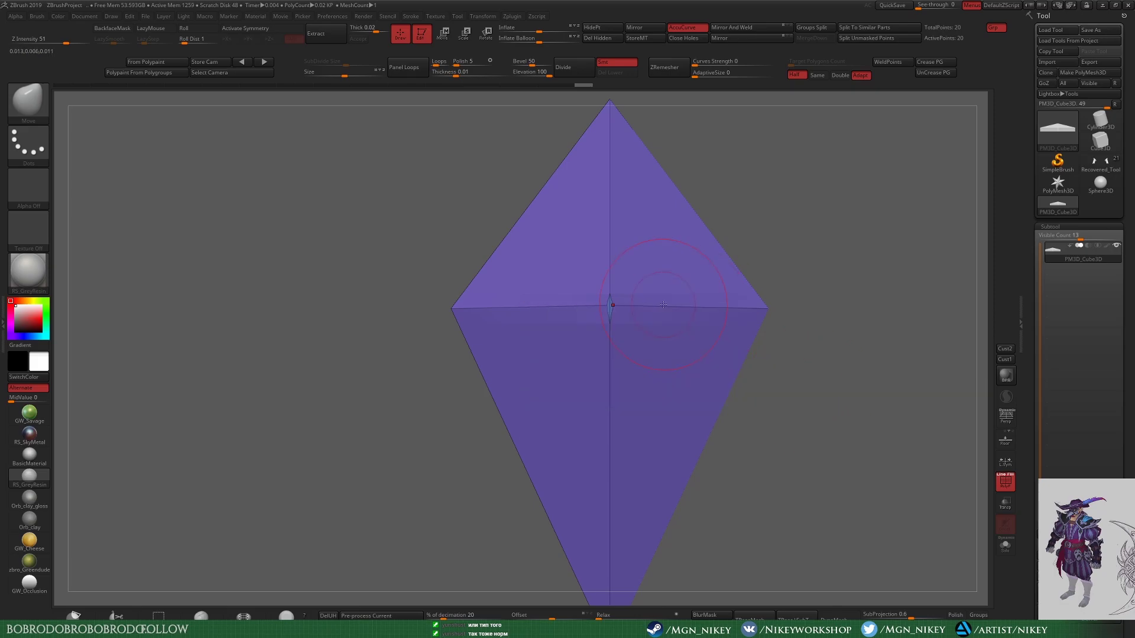
Step: Crease the gem's middle edge loop with ZModeler
key(b)
key(z)
key(m)
key(space)
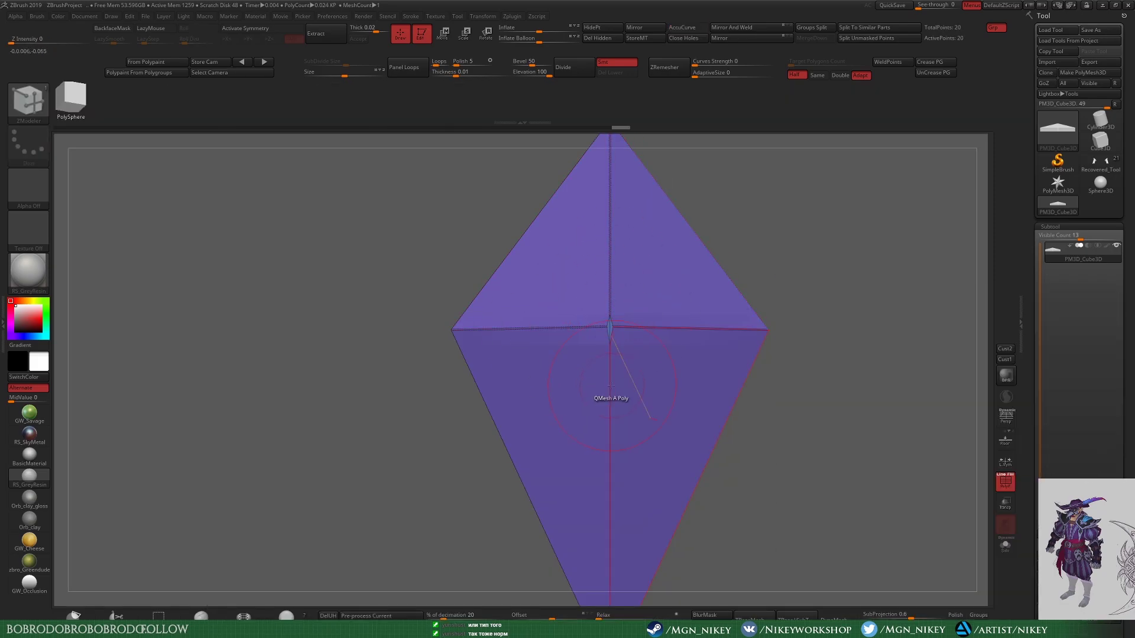
drag(786, 390, 743, 398)
key(space)
click(769, 414)
mouse_move(827, 384)
mouse_down()
mouse_move(796, 351)
mouse_move(818, 397)
mouse_up()
Step: Pull the gem's point outward from the side with a Transpose move
key(w)
drag(760, 281, 574, 280)
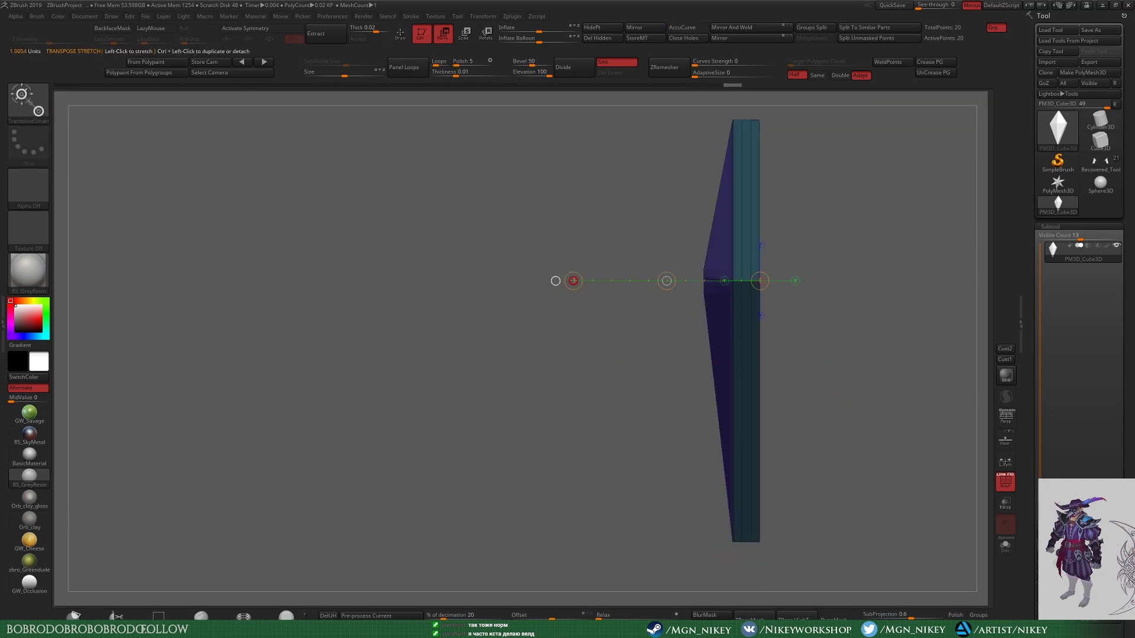
key(q)
shift+drag(524, 443, 910, 513)
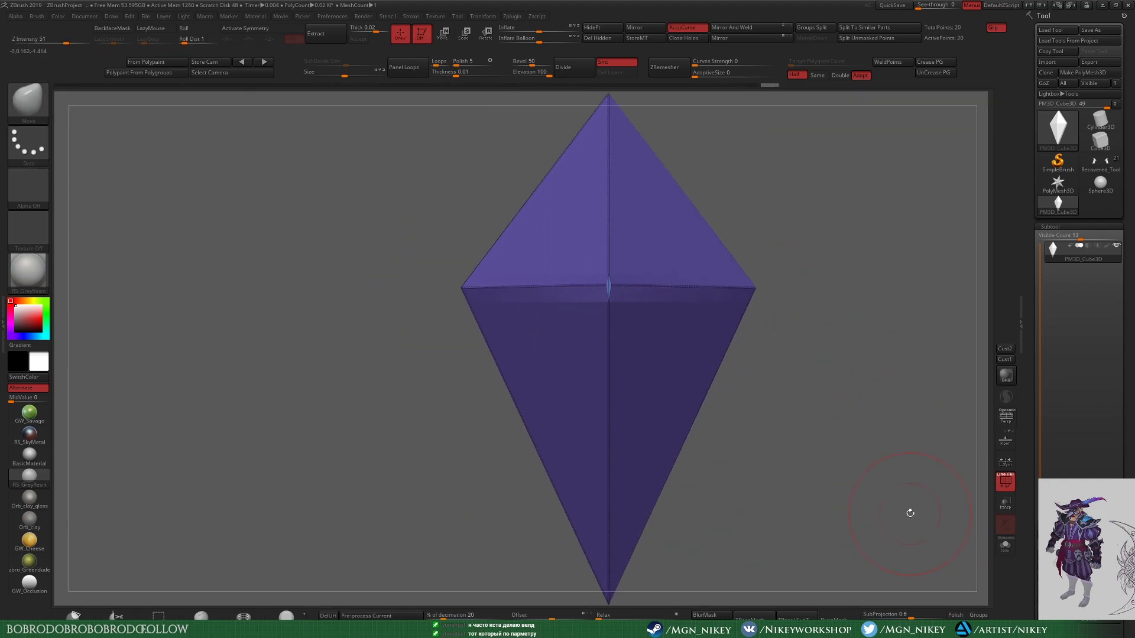
drag(861, 446, 775, 293)
Step: Hide the polygroup colours and inspect the gem from below
key(b)
key(z)
key(m)
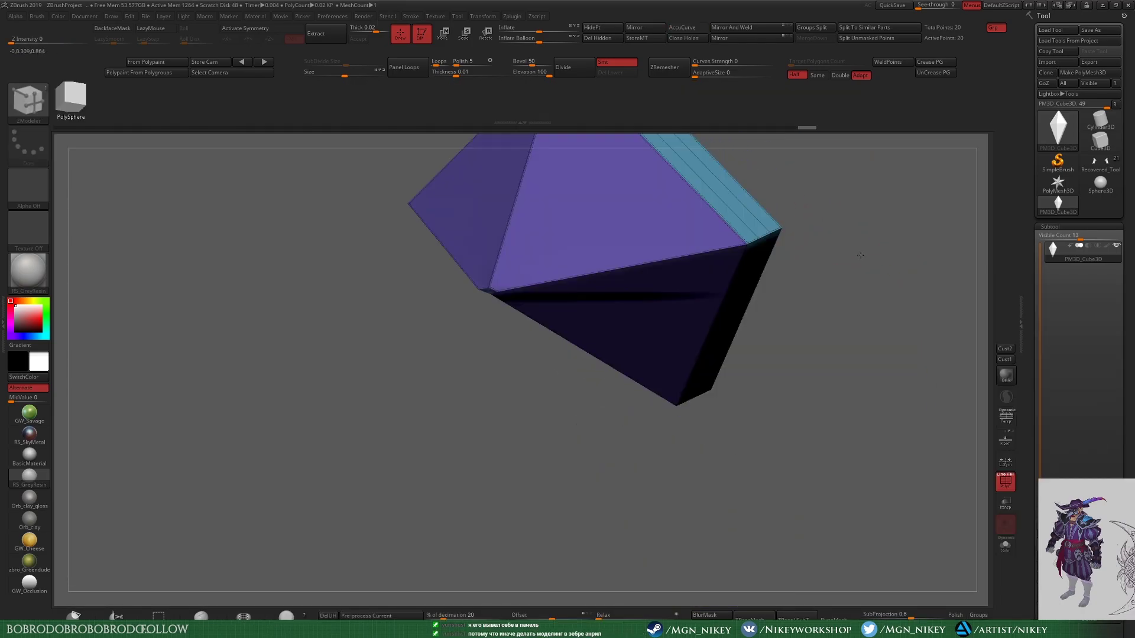
mouse_move(857, 414)
mouse_down()
mouse_move(766, 232)
mouse_move(861, 464)
mouse_move(779, 347)
mouse_move(839, 464)
mouse_move(796, 447)
mouse_up()
key(shift+f)
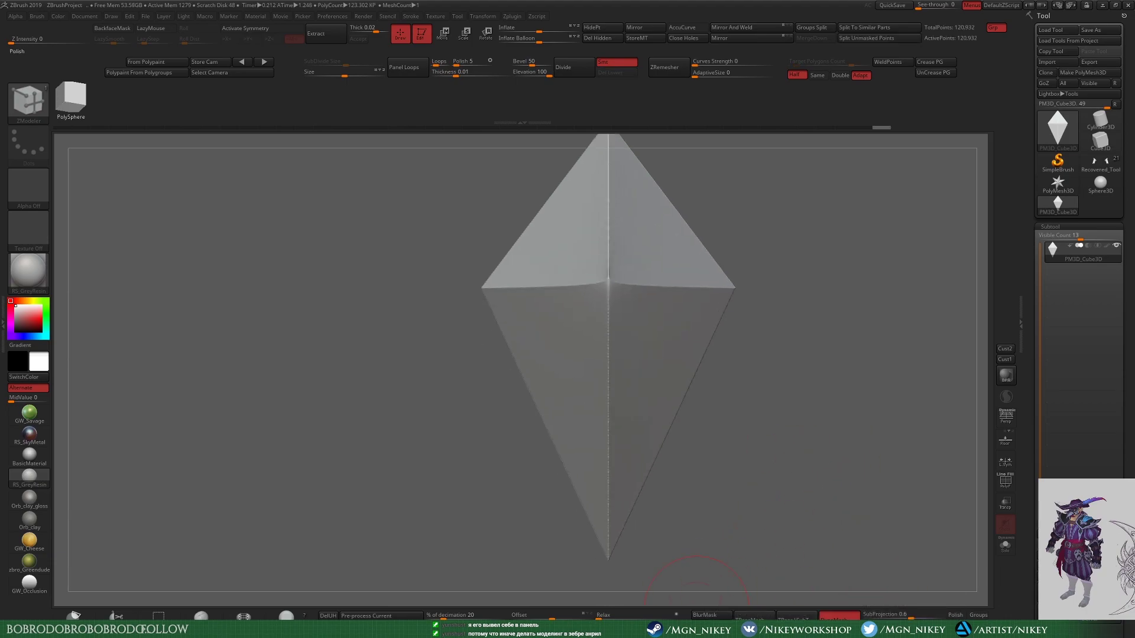
Step: Turn on AccuCurve, select the Move brush, and undo a trial smoothing stroke
click(705, 30)
key(b)
key(m)
key(v)
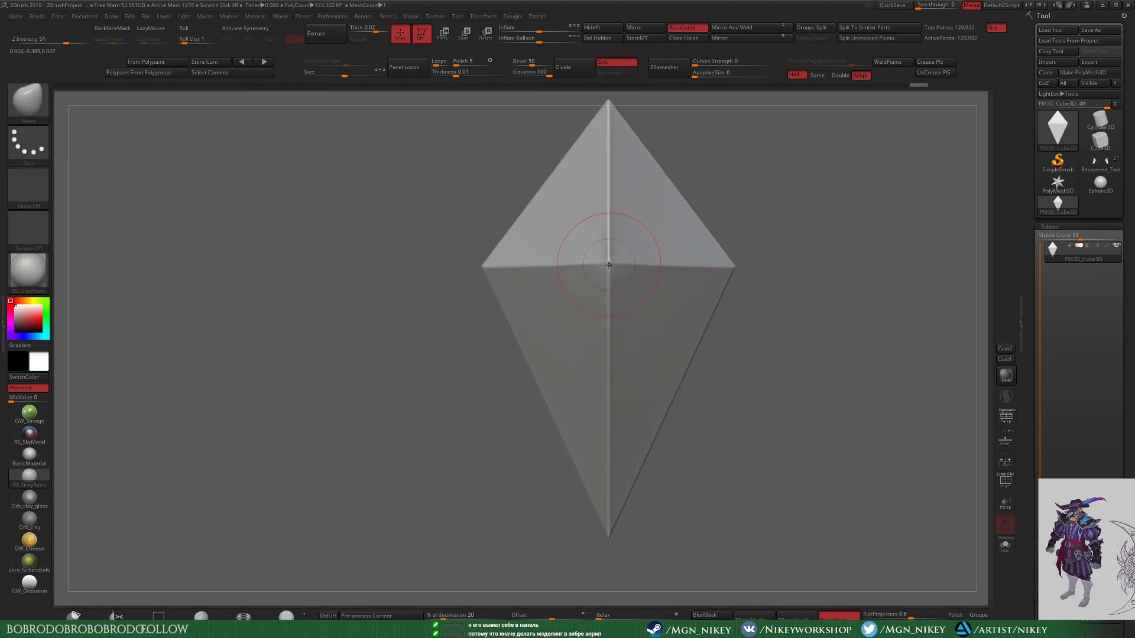
key(space)
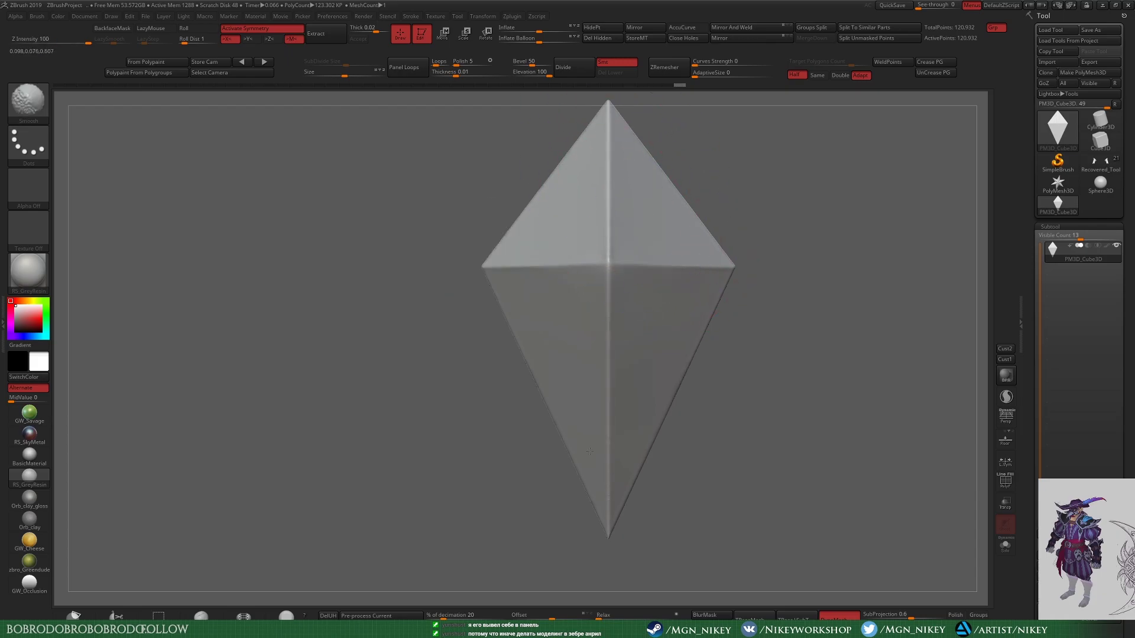
shift+drag(627, 426, 657, 383)
key(ctrl+z)
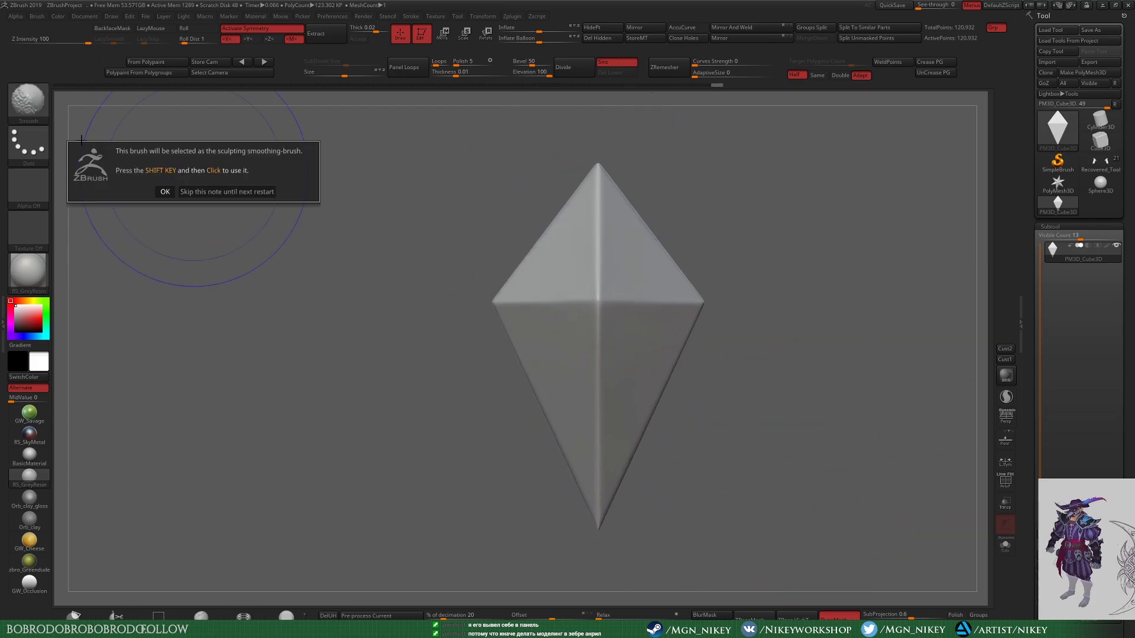
Step: Create an InsertMesh brush from the diamond gem and switch back to the armored character
key(b)
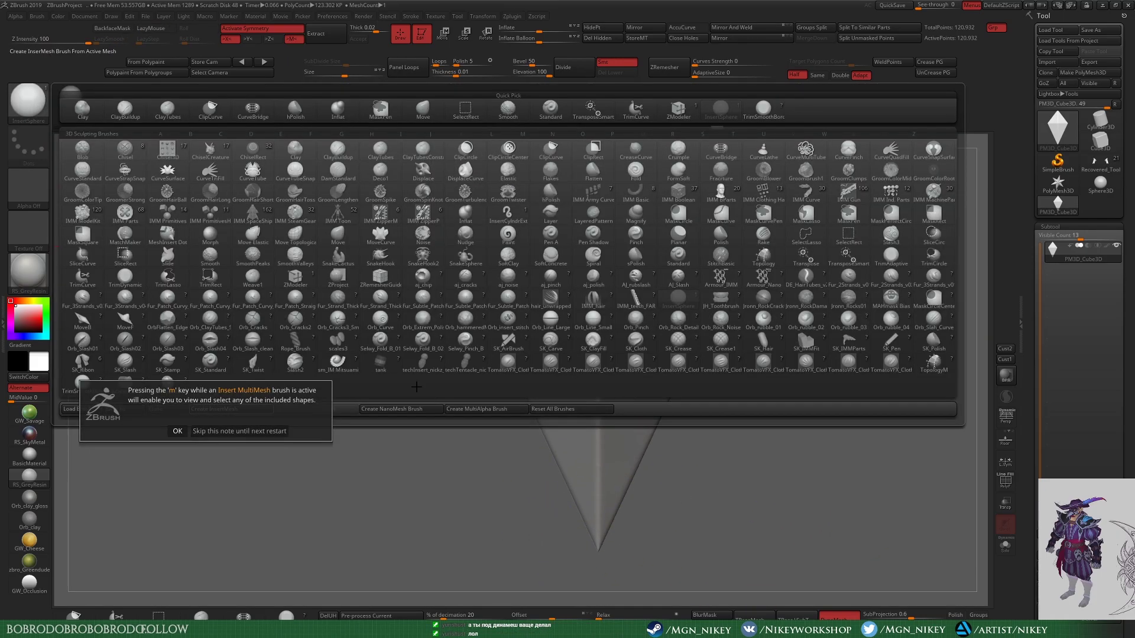
key(i)
key(s)
key(space)
mouse_move(757, 362)
mouse_down()
mouse_move(750, 459)
mouse_move(540, 365)
mouse_up()
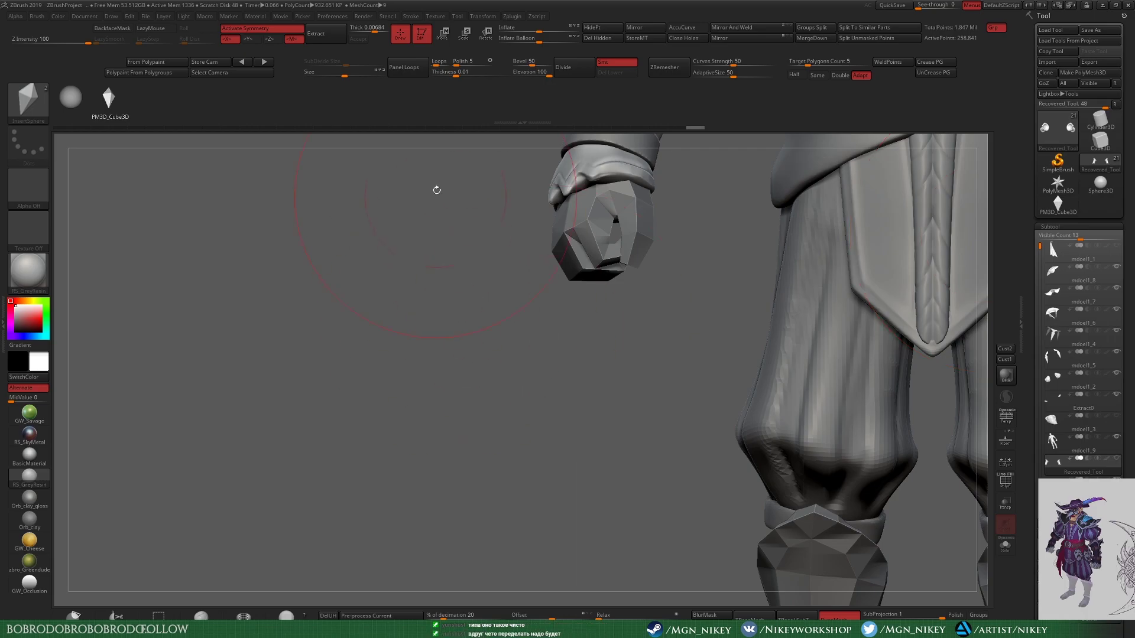
Step: Zoom onto the fist and cuff and restore the gem spike pieces with undo
mouse_move(437, 190)
mouse_down()
mouse_move(508, 467)
mouse_move(602, 339)
mouse_up()
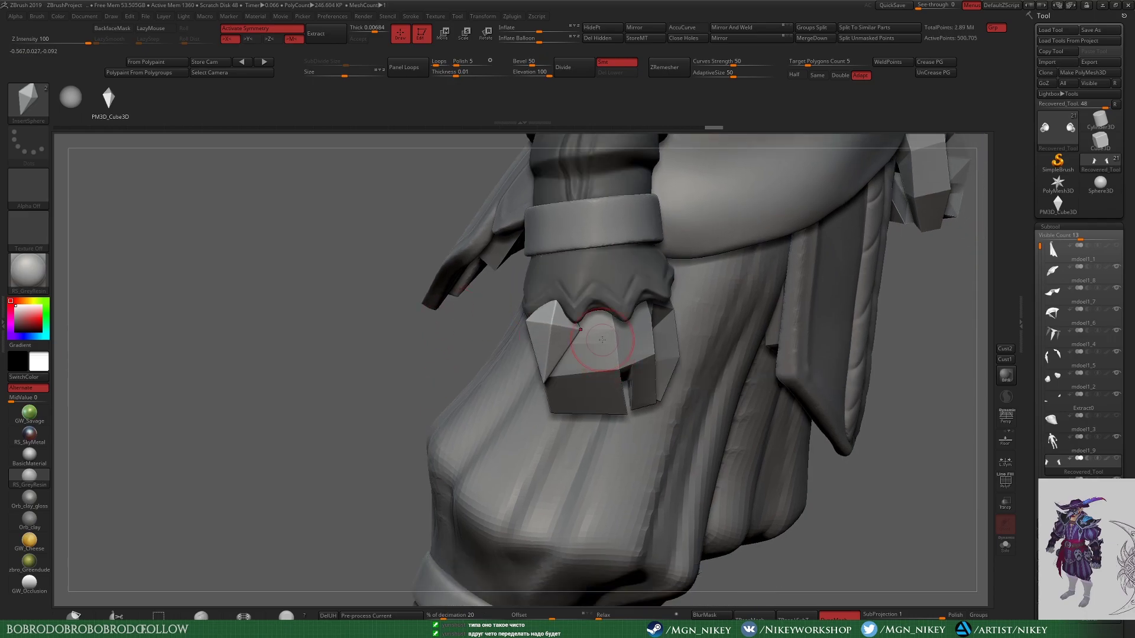
drag(604, 396, 592, 342)
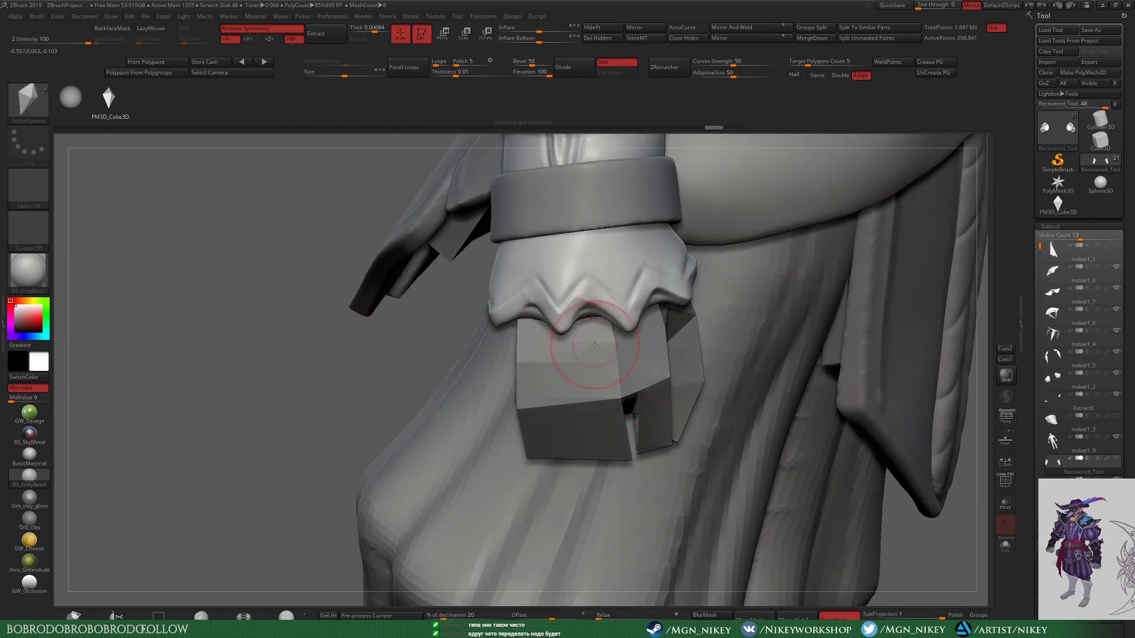
key(ctrl+z)
mouse_move(324, 329)
mouse_down()
mouse_move(666, 383)
mouse_move(705, 352)
mouse_up()
key(w)
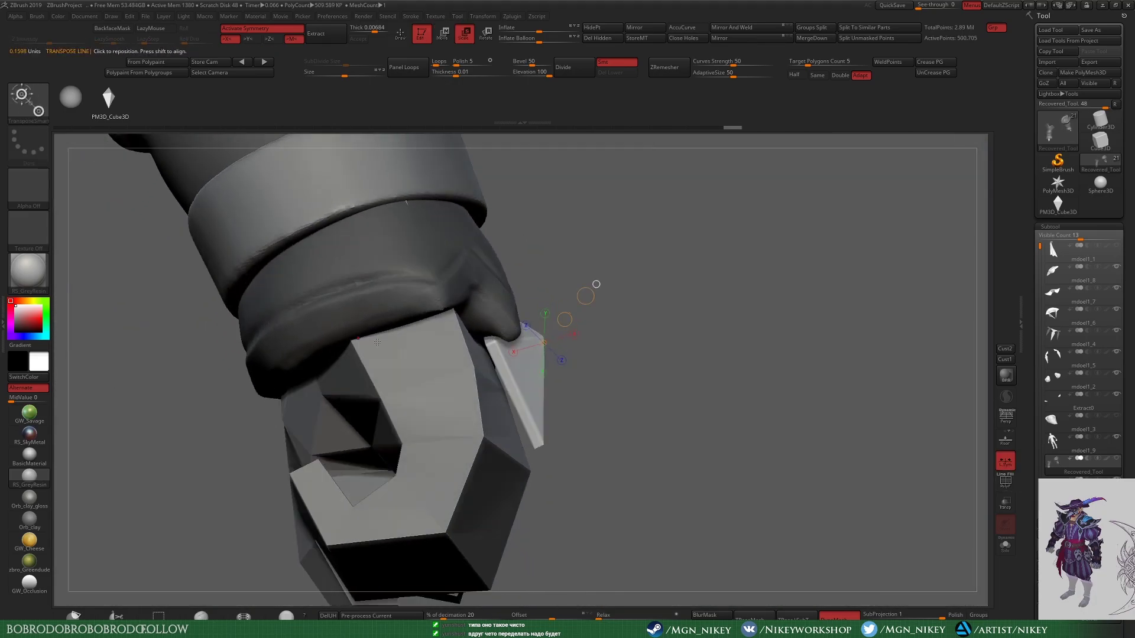
mouse_move(213, 452)
mouse_down()
mouse_move(658, 311)
mouse_move(347, 480)
mouse_up()
key(w)
key(alt+Tab)
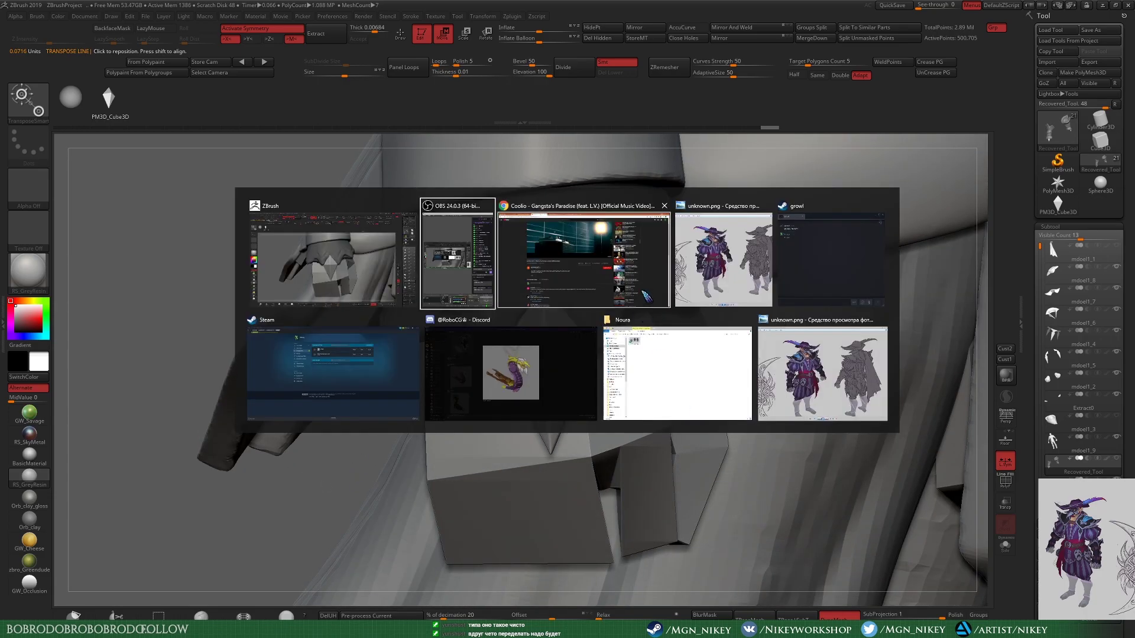
key(Escape)
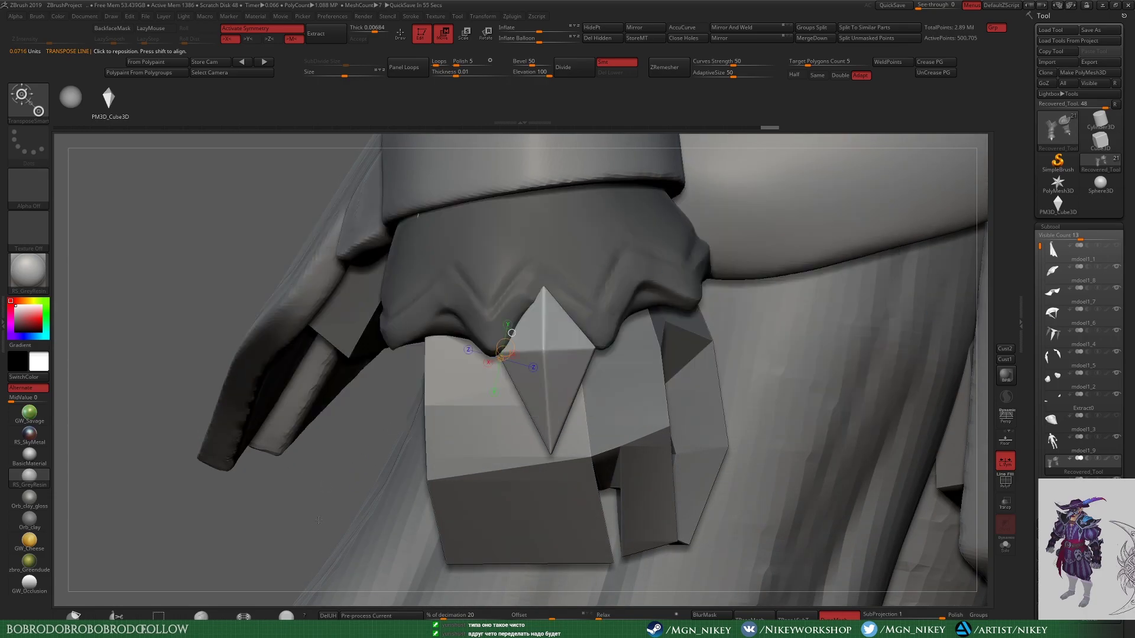
mouse_move(355, 266)
mouse_down()
mouse_move(369, 266)
mouse_move(403, 309)
mouse_move(241, 434)
mouse_move(223, 353)
mouse_move(500, 296)
mouse_move(496, 306)
mouse_up()
Step: Rotate a gem spike to angle it against the knuckles
key(r)
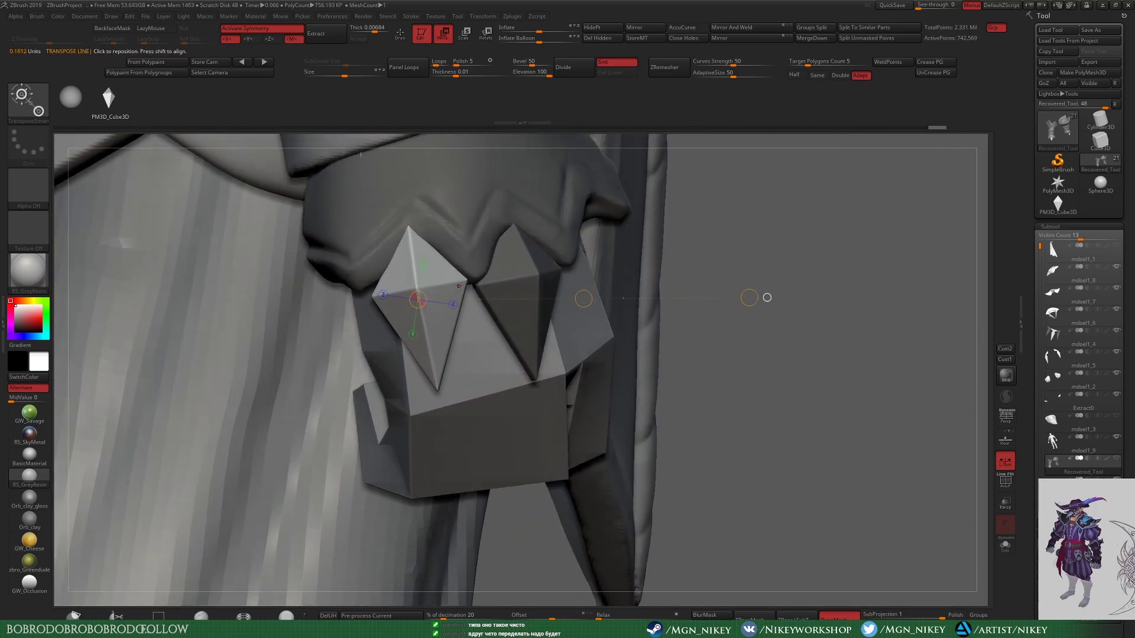
key(r)
mouse_move(709, 329)
mouse_down()
mouse_move(718, 295)
mouse_move(459, 315)
mouse_up()
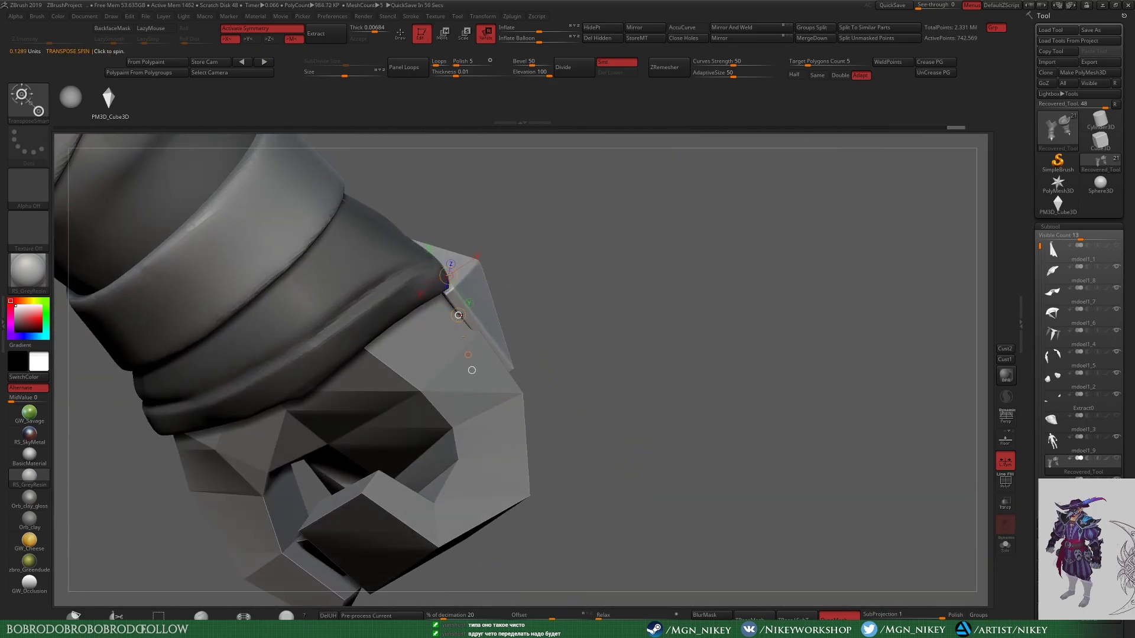
mouse_move(641, 226)
mouse_down()
mouse_move(483, 318)
mouse_move(538, 314)
mouse_up()
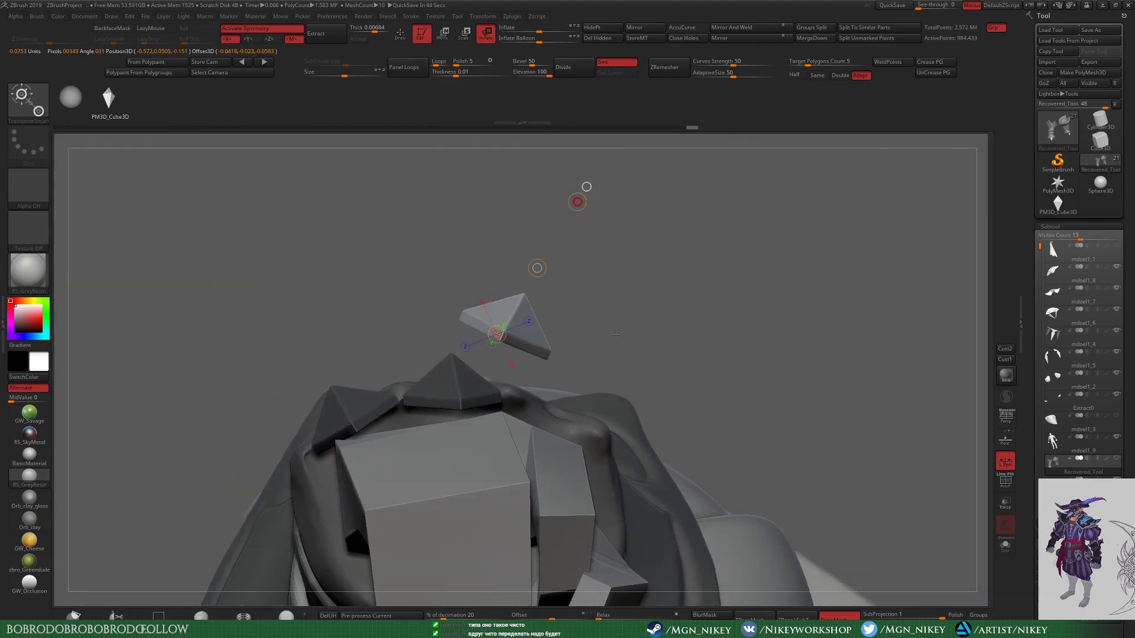
drag(615, 334, 574, 533)
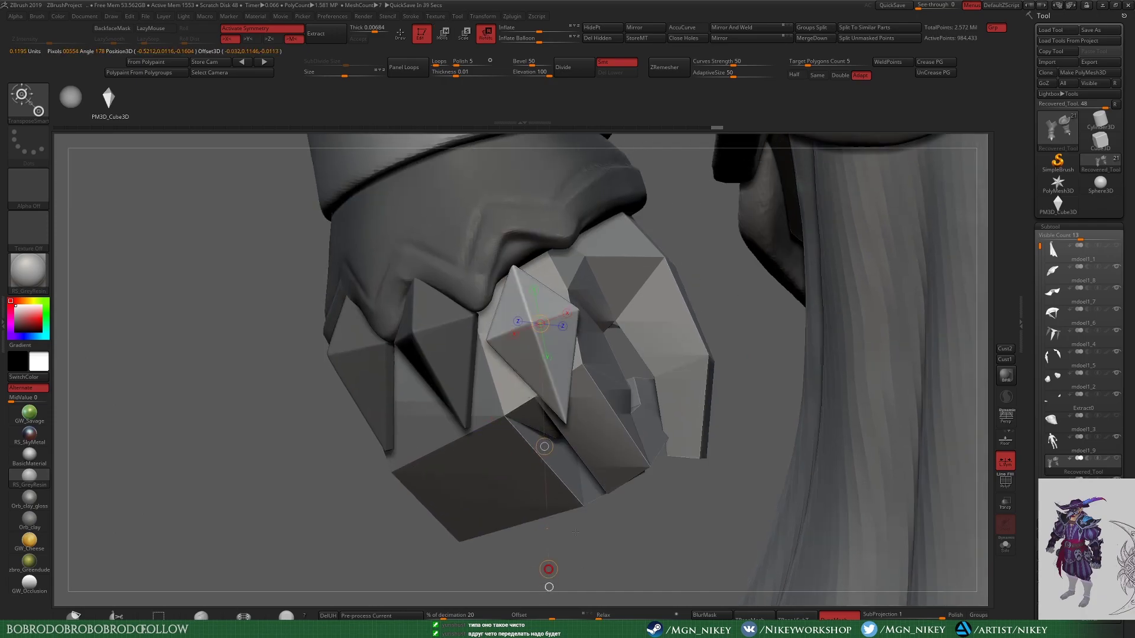
Step: Move another gem spike into place on top of the fist
key(w)
mouse_move(727, 279)
mouse_down()
mouse_move(425, 223)
mouse_move(423, 203)
mouse_move(526, 237)
mouse_up()
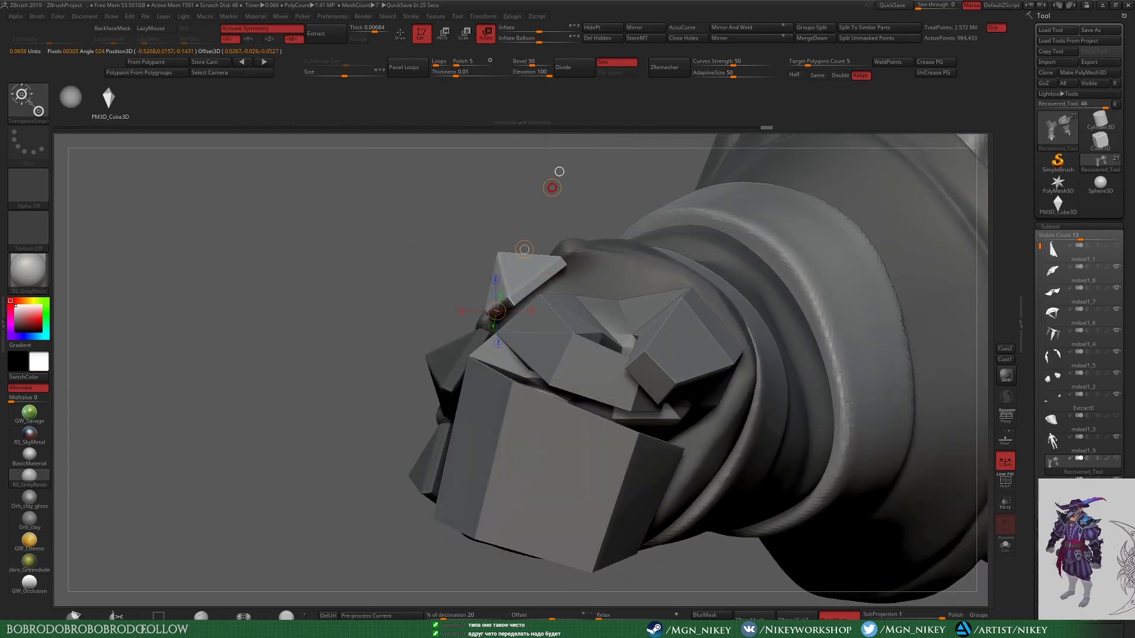
mouse_move(559, 171)
mouse_down()
mouse_move(577, 190)
mouse_move(561, 204)
mouse_up()
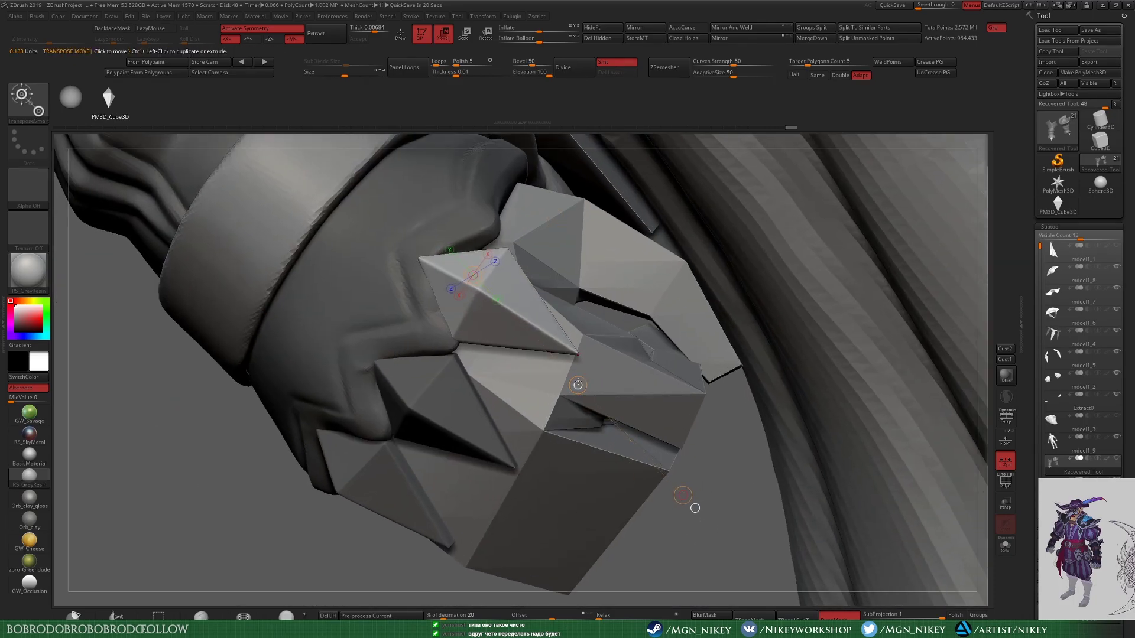
mouse_move(695, 508)
mouse_down()
mouse_move(456, 296)
mouse_move(479, 275)
mouse_up()
key(q)
key(ctrl)
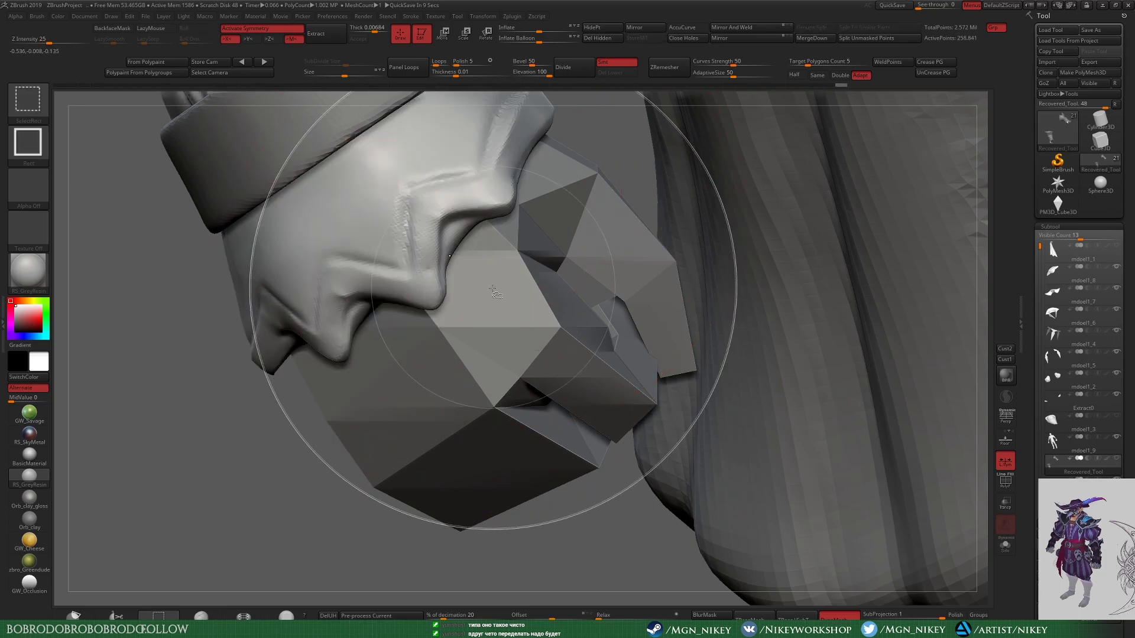
Step: Select the glove subtool and drag its cuff edge down over the gem spikes
ctrl+shift+click(480, 263)
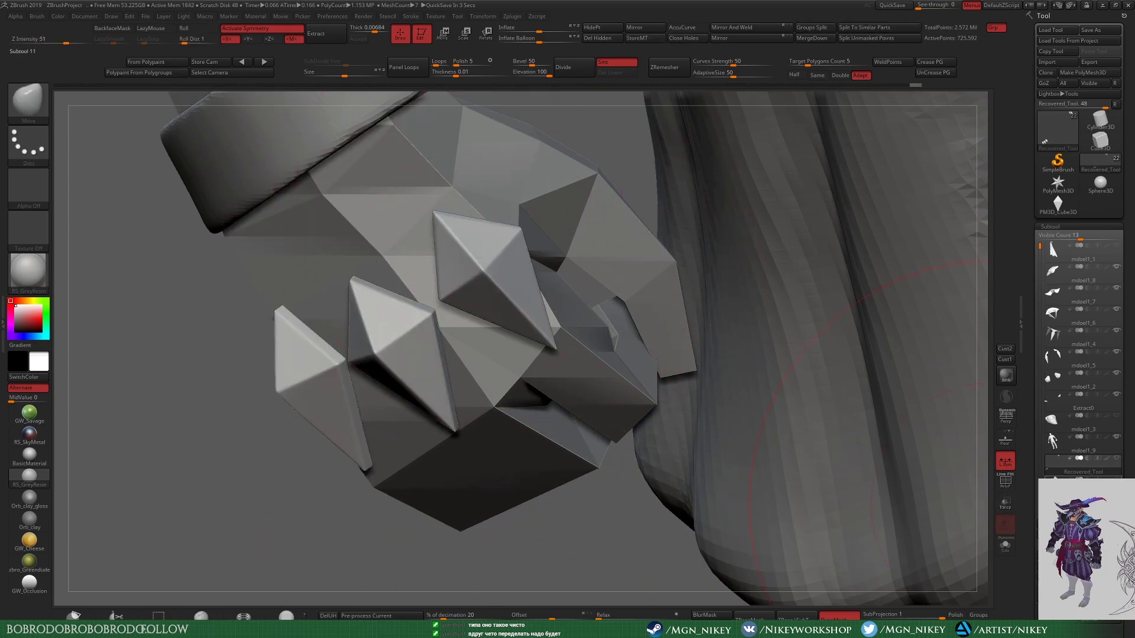
alt+click(601, 139)
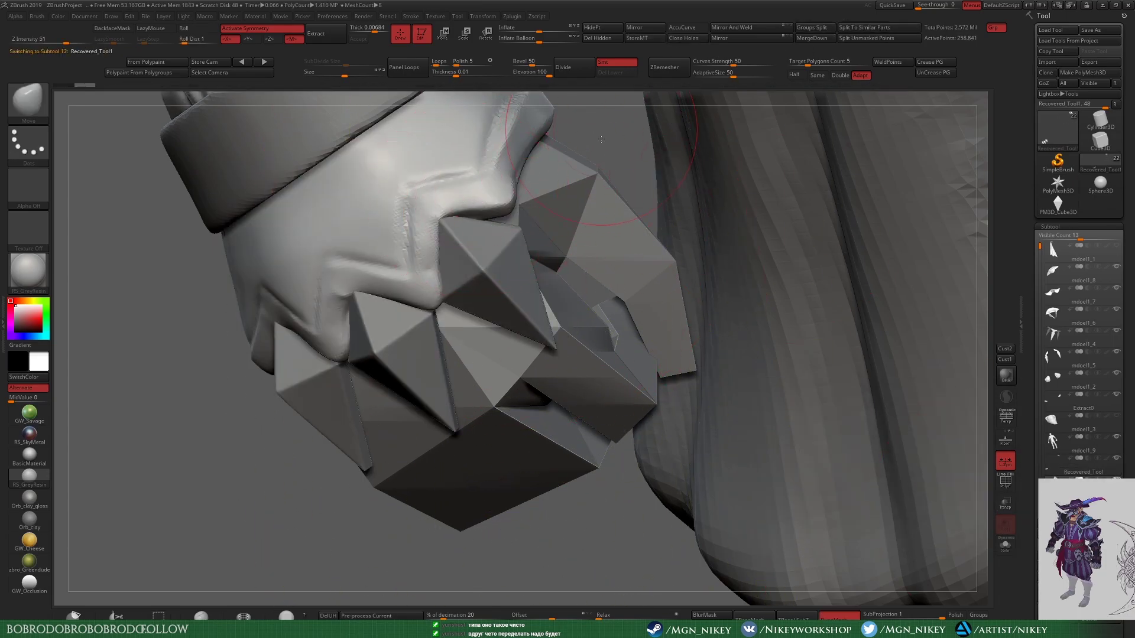
mouse_move(601, 139)
right_down()
mouse_move(505, 275)
mouse_move(494, 228)
mouse_move(722, 241)
mouse_move(426, 342)
right_up()
Step: Smooth the cuff's jagged lower edge, then solo the glove
right_drag(432, 381, 447, 292)
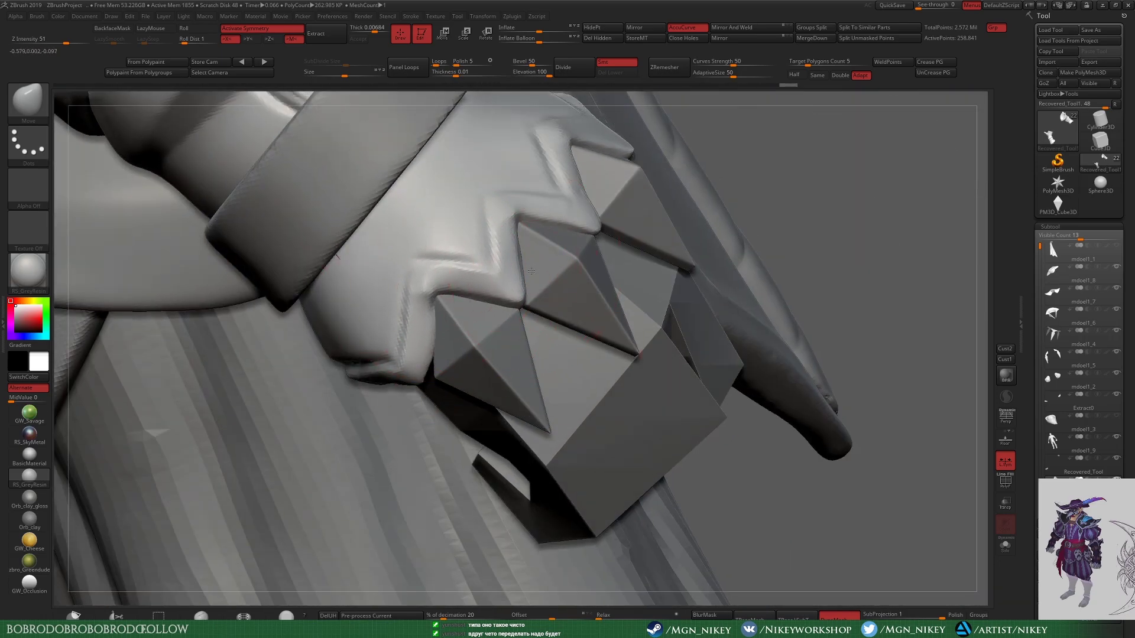
right_drag(531, 271, 440, 336)
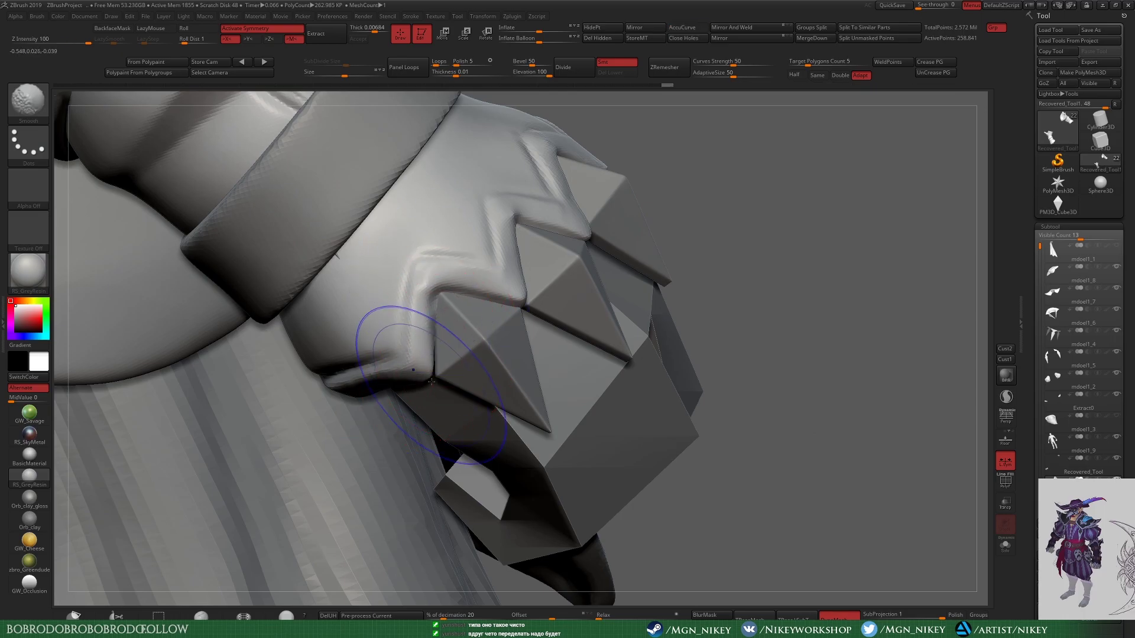
shift+drag(432, 382, 393, 332)
key(alt+s)
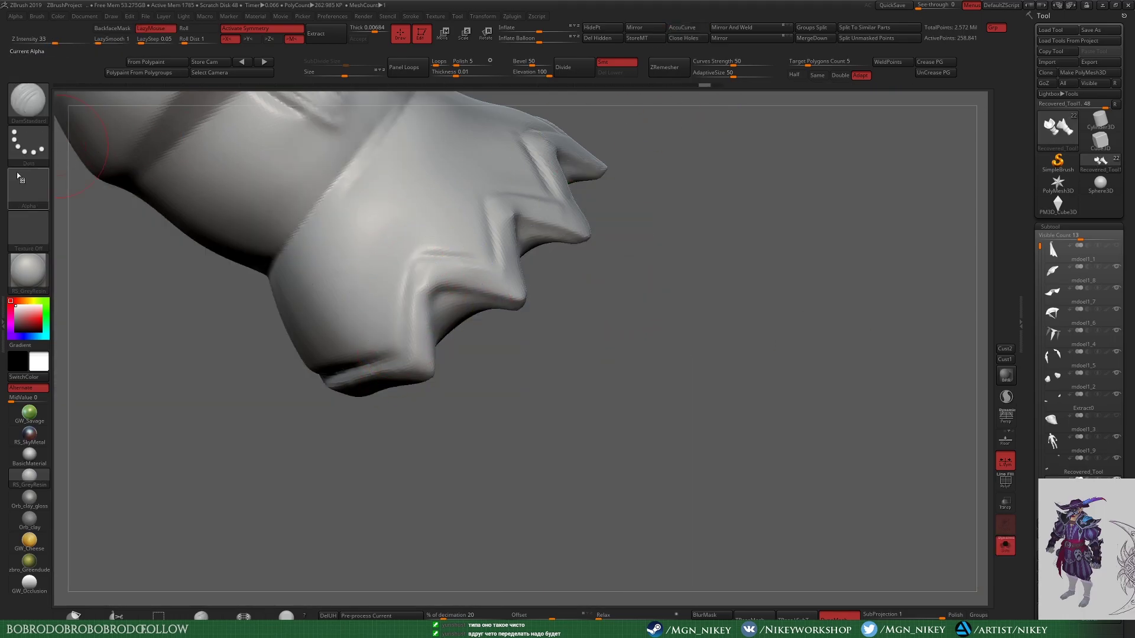
Step: With AccuCurve off, carve DamStandard creases along the cuff's lower edge and upper zigzag ridge
click(682, 27)
mouse_move(591, 331)
mouse_down()
mouse_move(645, 286)
mouse_move(435, 306)
mouse_up()
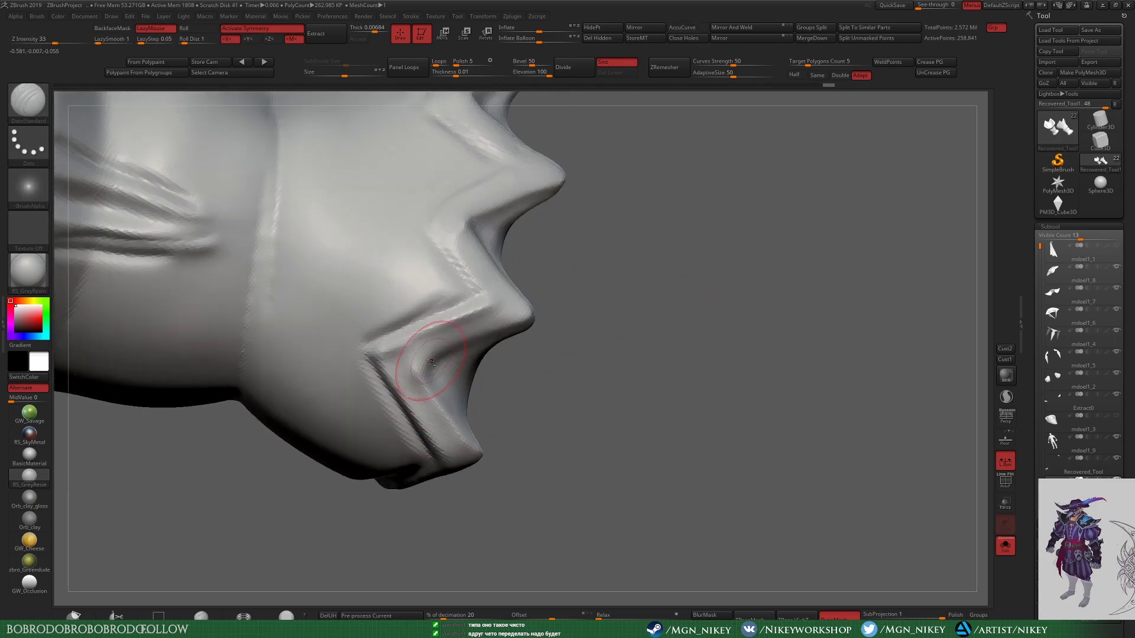
mouse_move(417, 374)
right_down()
mouse_move(425, 321)
mouse_move(597, 241)
right_up()
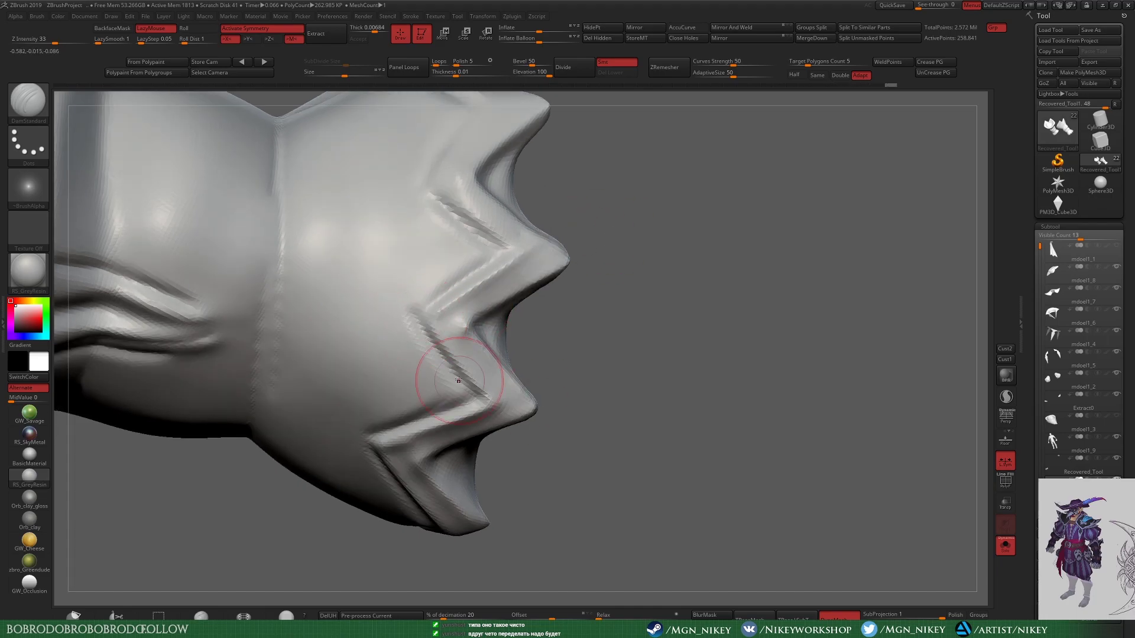
mouse_move(459, 380)
right_down()
mouse_move(413, 304)
mouse_move(497, 263)
mouse_move(514, 144)
mouse_move(608, 375)
mouse_move(816, 455)
mouse_move(681, 379)
right_up()
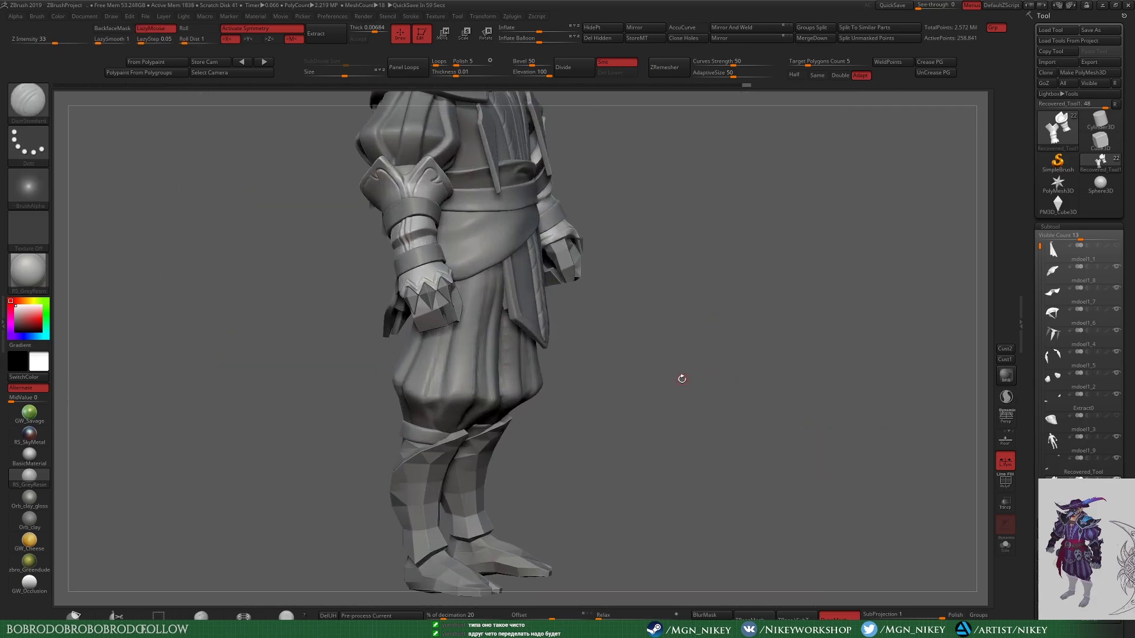
mouse_move(726, 260)
right_down()
mouse_move(526, 414)
mouse_move(628, 461)
right_up()
key(f)
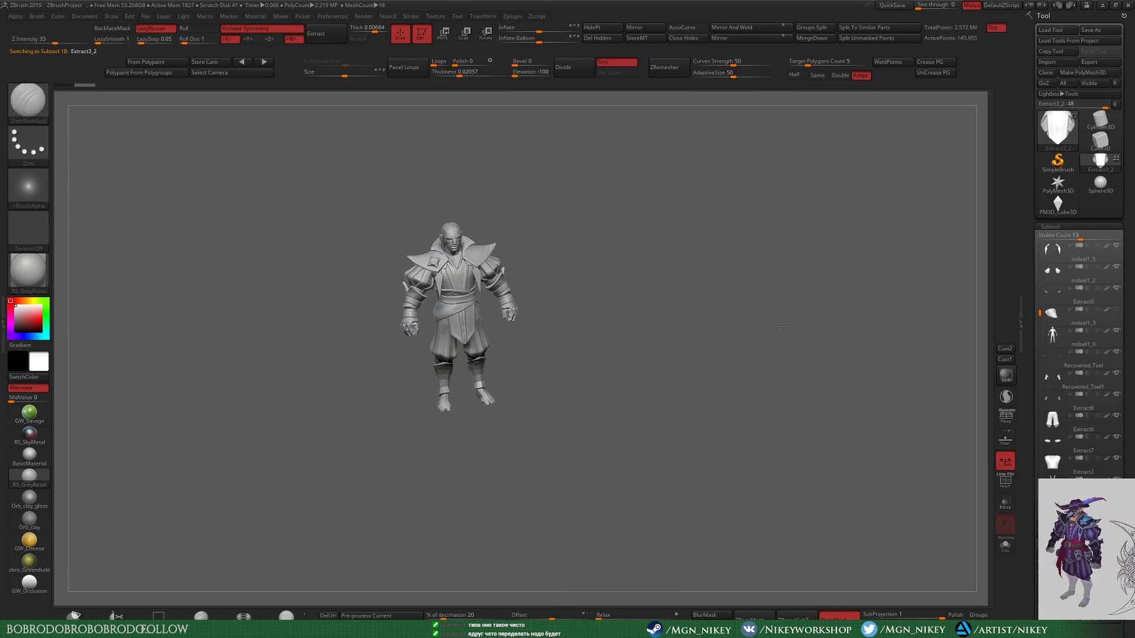
drag(1039, 313, 1039, 235)
right_drag(839, 269, 750, 320)
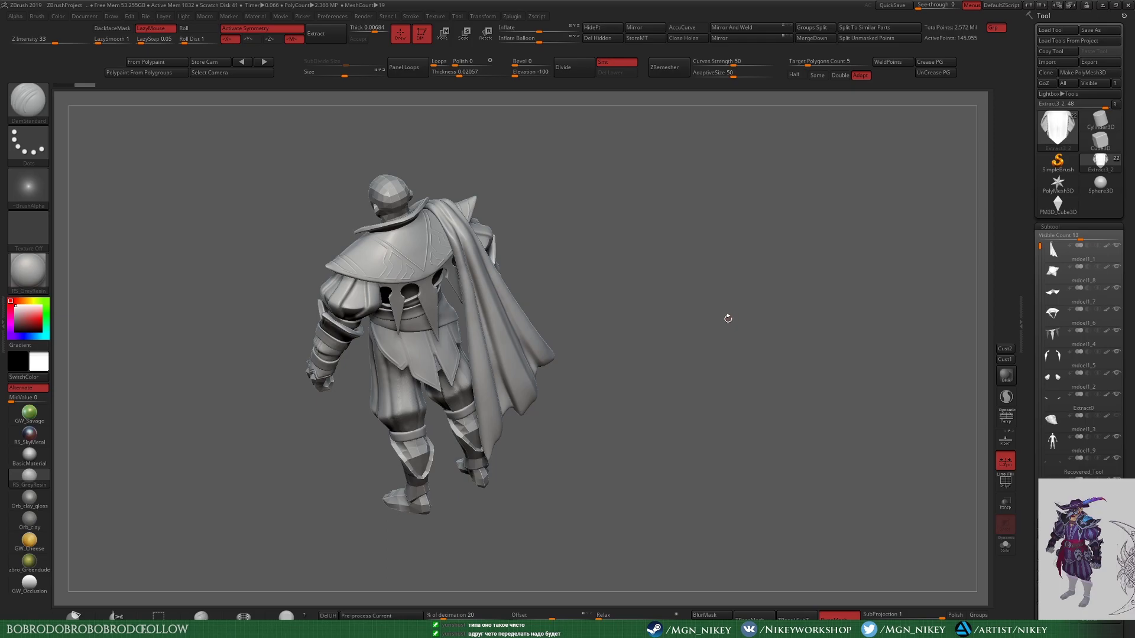
mouse_move(708, 297)
right_down()
mouse_move(658, 270)
mouse_move(567, 284)
right_up()
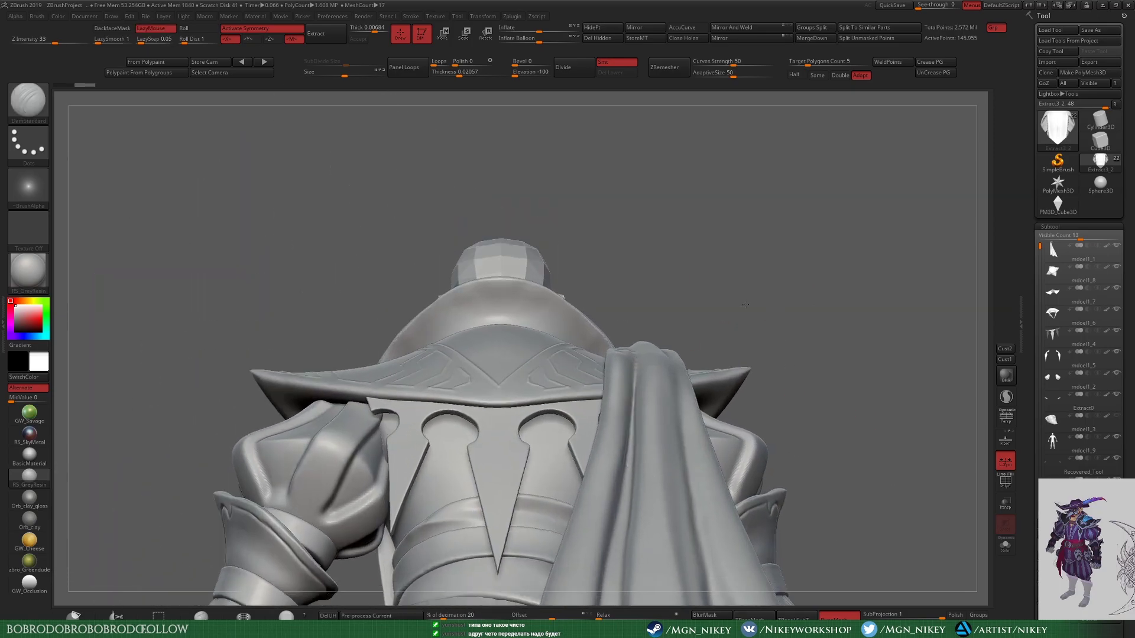
alt+click(562, 280)
key(b)
key(m)
key(v)
key(f)
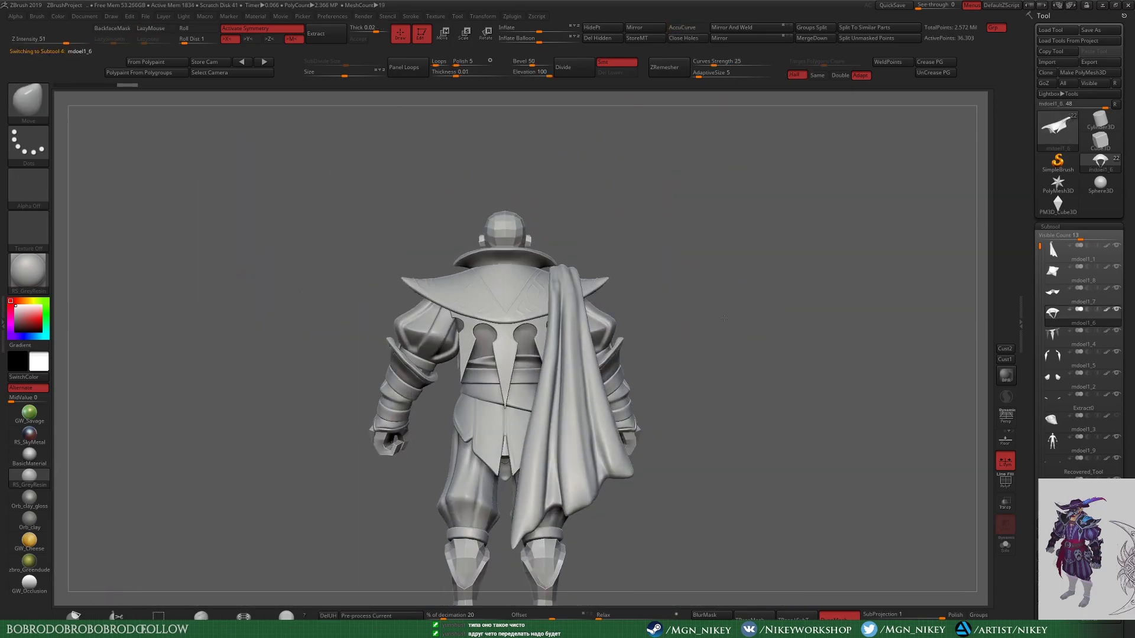
mouse_move(650, 325)
ctrl+right_down()
mouse_move(680, 354)
mouse_move(778, 390)
mouse_move(778, 355)
ctrl+right_up()
key(f)
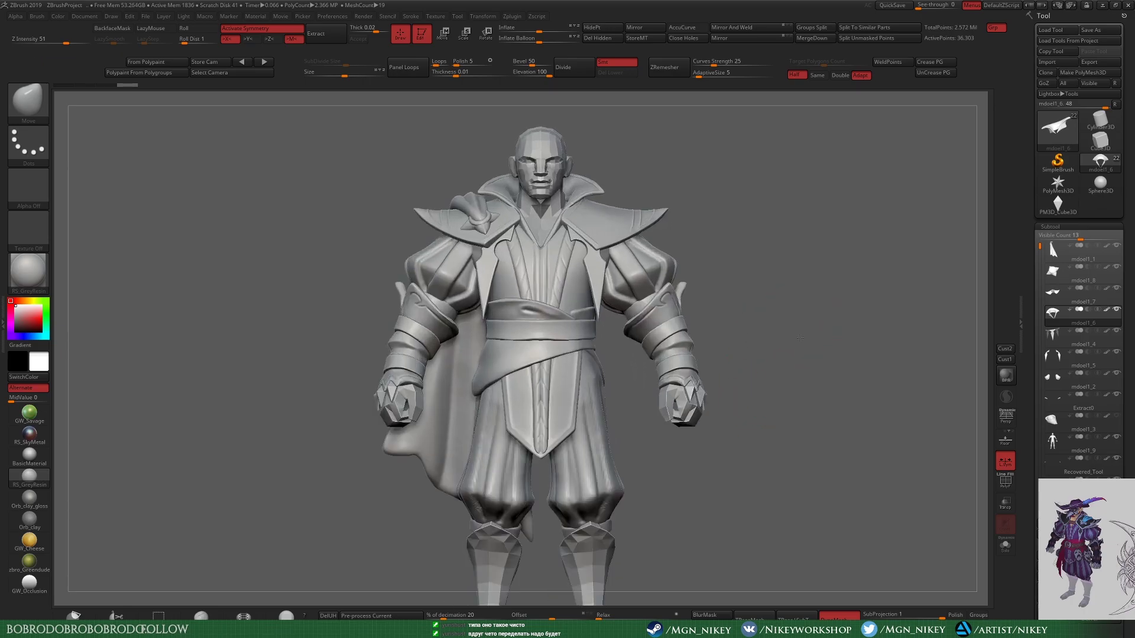
click(1116, 437)
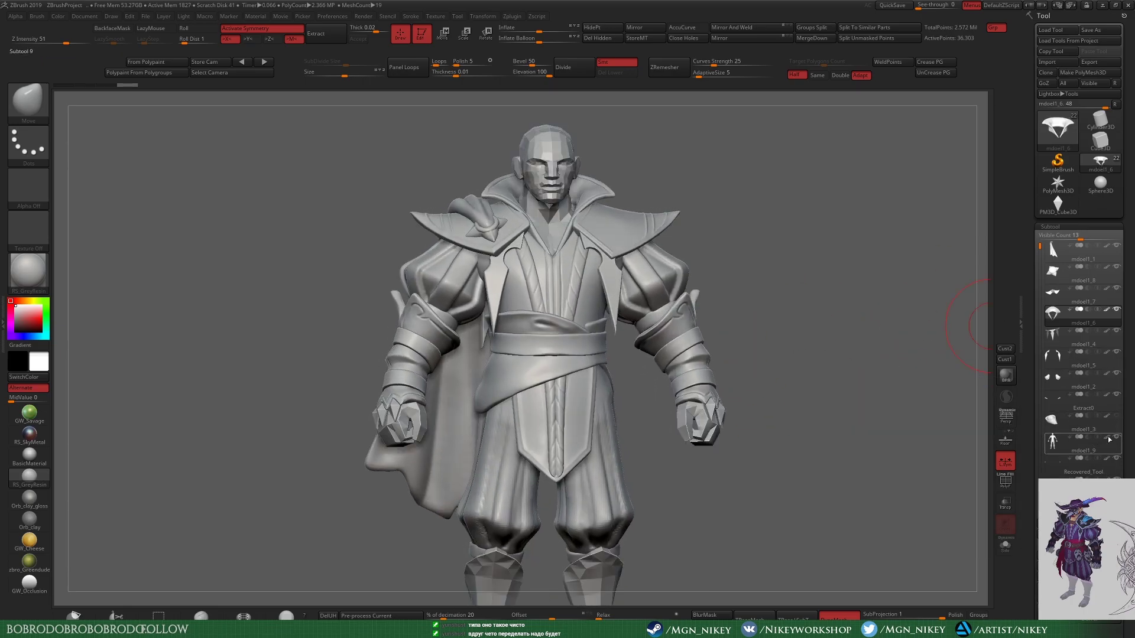
mouse_move(886, 354)
ctrl+right_down()
mouse_move(839, 266)
mouse_move(816, 279)
mouse_move(671, 278)
mouse_move(900, 264)
mouse_move(811, 255)
mouse_move(863, 260)
mouse_move(879, 203)
mouse_move(771, 445)
mouse_move(819, 406)
mouse_move(832, 274)
ctrl+right_up()
alt+click(832, 261)
alt+click(672, 278)
key(alt+Tab)
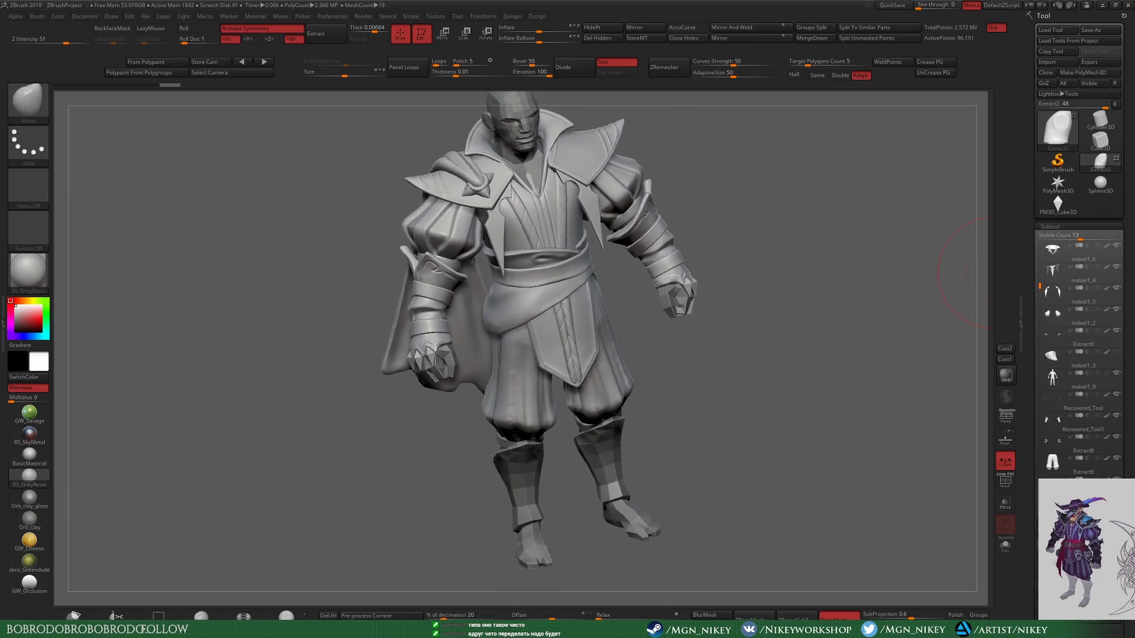
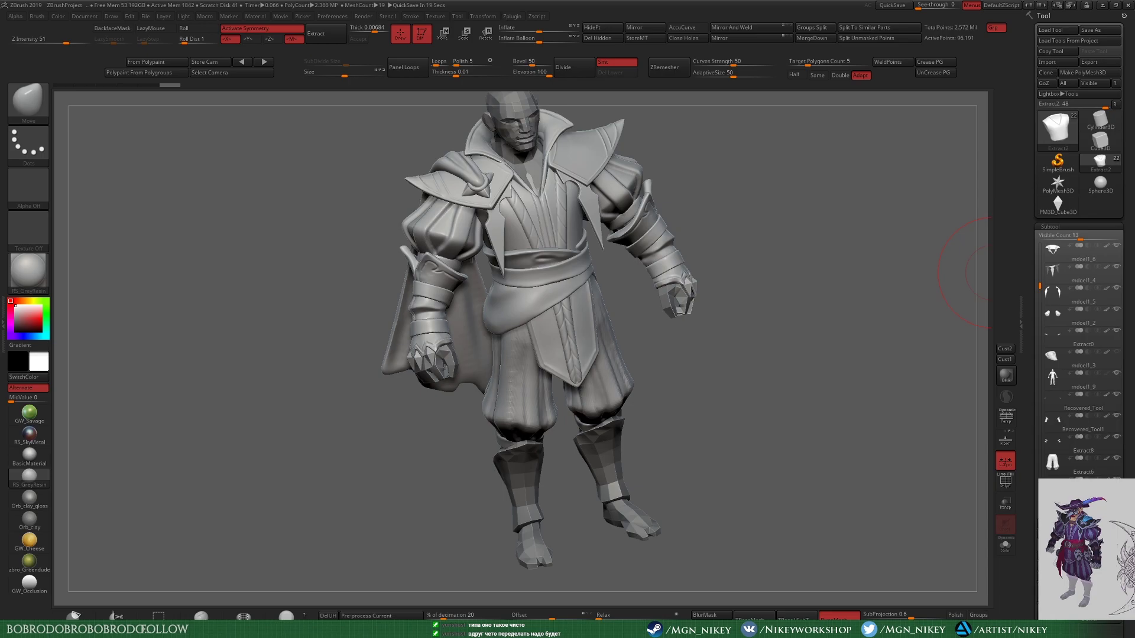
Step: Switch to DamStandard with LazyMouse and carve a crease down the right lapel point
mouse_move(844, 466)
mouse_down()
mouse_move(828, 299)
mouse_move(814, 370)
mouse_move(634, 321)
mouse_up()
key(b)
key(d)
key(s)
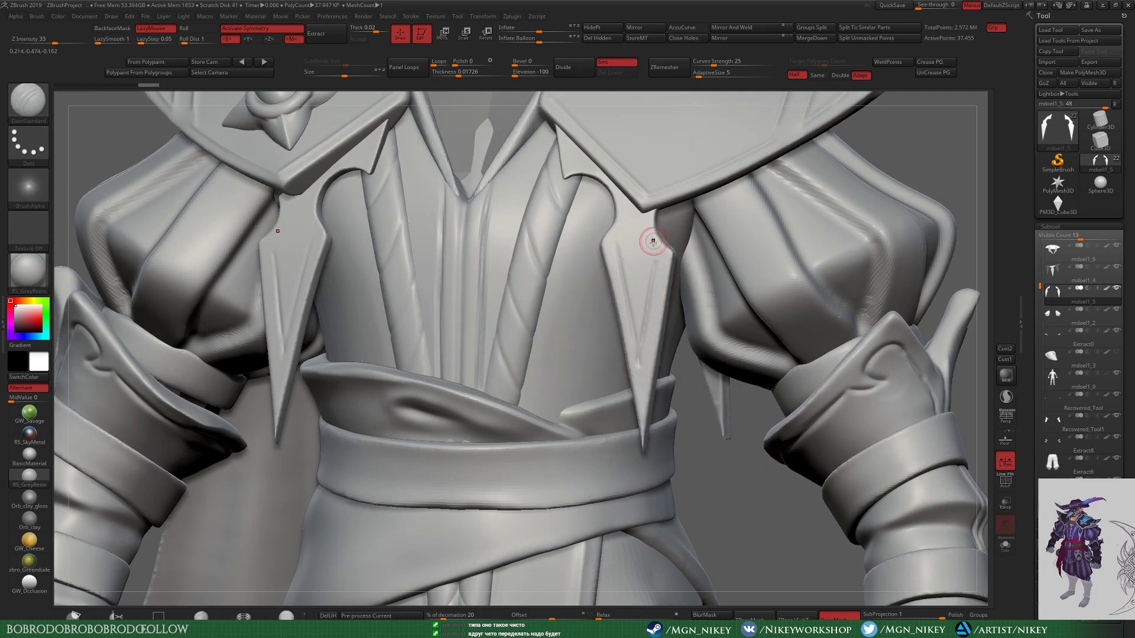
drag(627, 262, 634, 332)
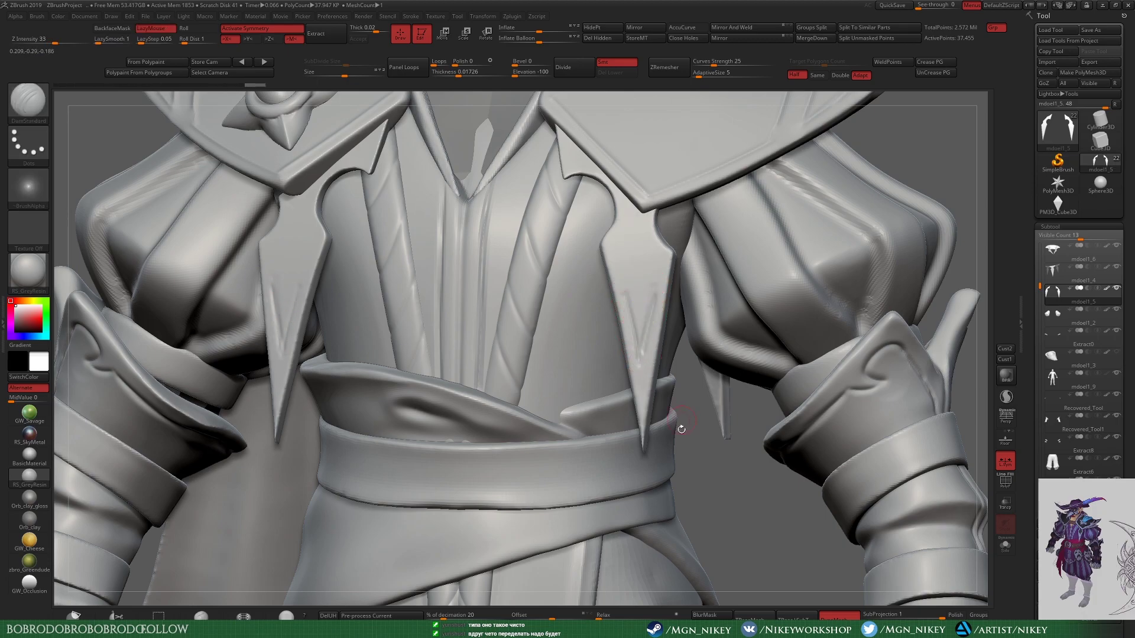
Step: Solo the lapel pieces and carve two stacked V-shaped grooves into them
click(1005, 545)
alt+drag(884, 461, 749, 357)
mouse_move(667, 266)
mouse_down()
mouse_move(627, 437)
mouse_move(613, 276)
mouse_up()
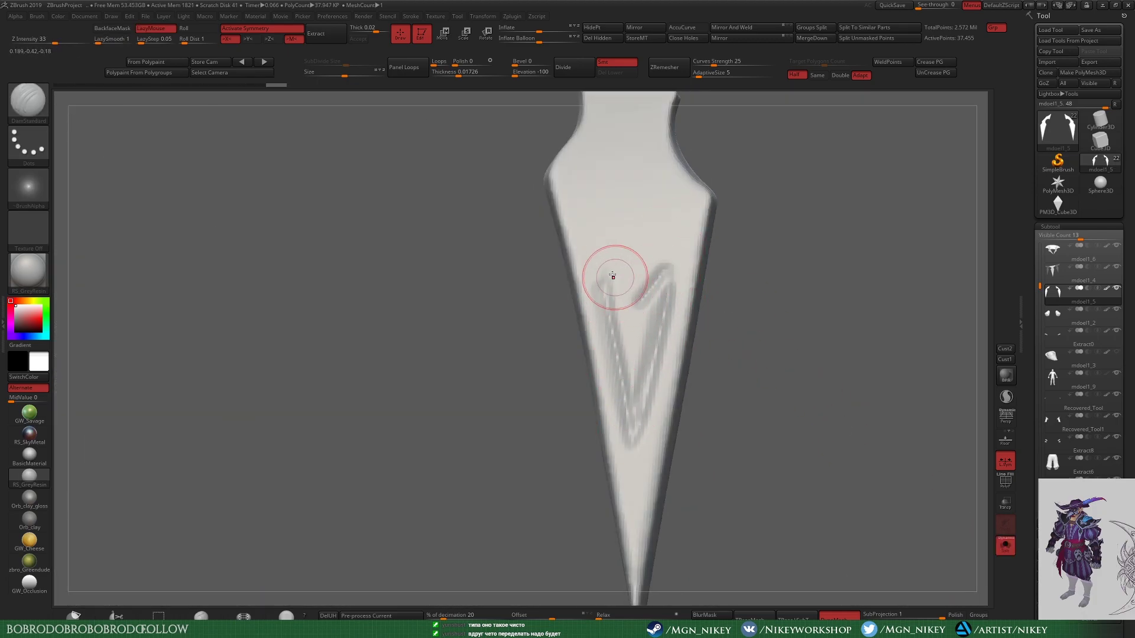
mouse_move(774, 348)
mouse_down()
mouse_move(659, 304)
mouse_move(599, 296)
mouse_up()
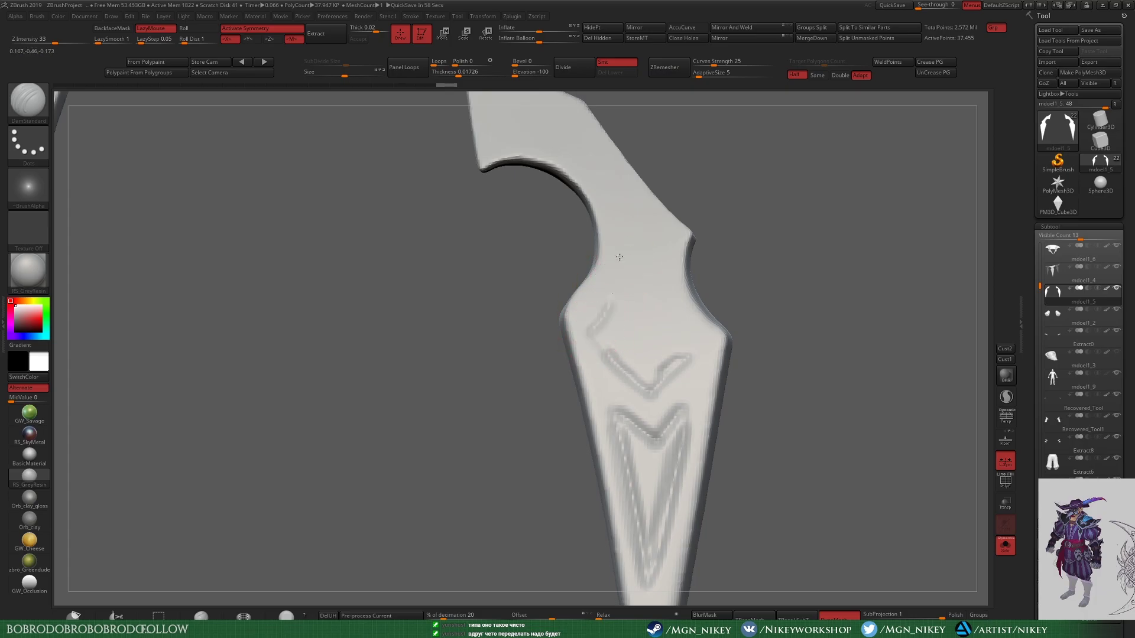
Step: Carve diamond crease lines above the V, then unsolo and frame the whole character
drag(619, 257, 629, 219)
mouse_move(697, 195)
mouse_down()
mouse_move(733, 177)
mouse_move(735, 233)
mouse_up()
mouse_move(685, 260)
mouse_down()
mouse_move(721, 343)
mouse_move(686, 266)
mouse_move(792, 208)
mouse_move(768, 224)
mouse_up()
click(1005, 545)
key(f)
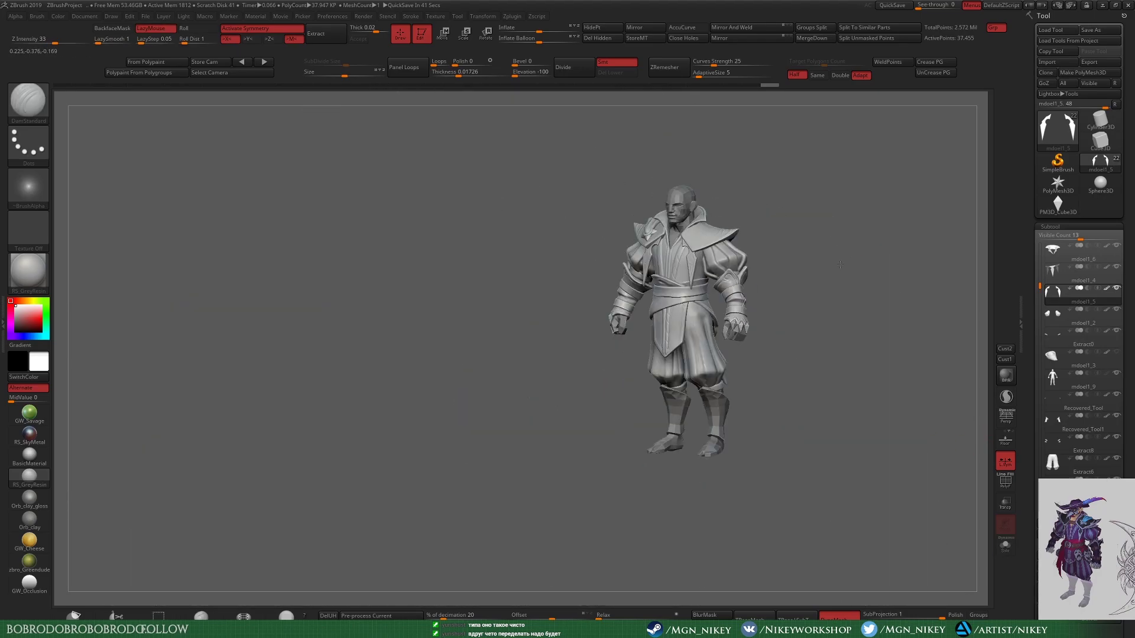
drag(937, 473, 740, 339)
Step: Solo and frame the back collar piece, try grooves around its holes and undo unwanted strokes
alt+click(740, 338)
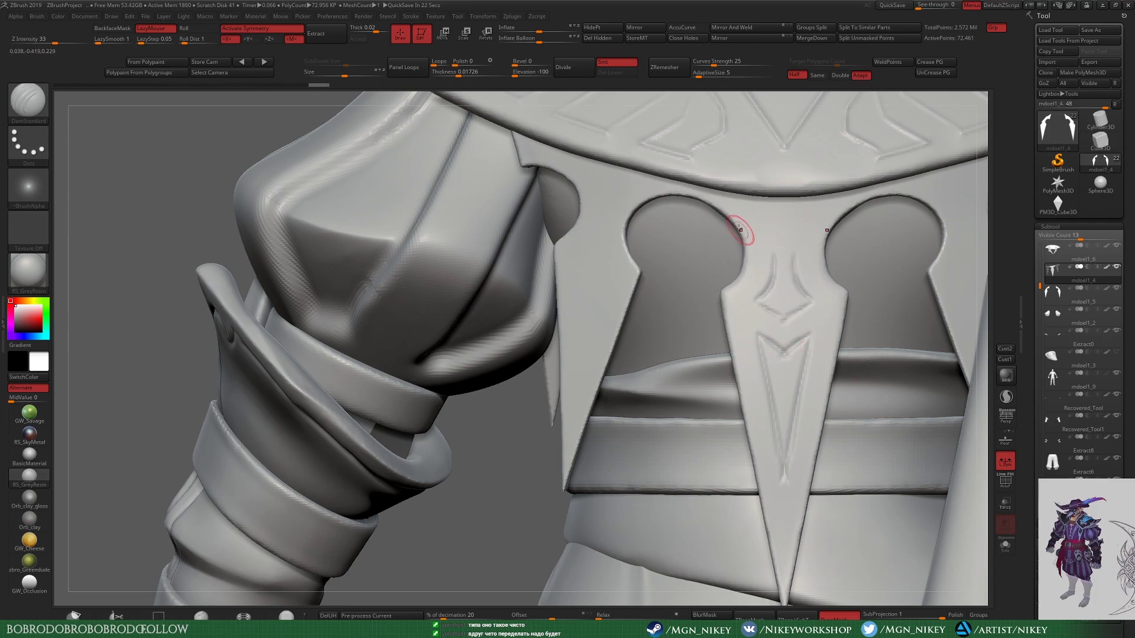
click(1004, 545)
key(f)
mouse_move(577, 366)
mouse_down()
mouse_move(702, 188)
mouse_move(675, 220)
mouse_up()
key(ctrl+z)
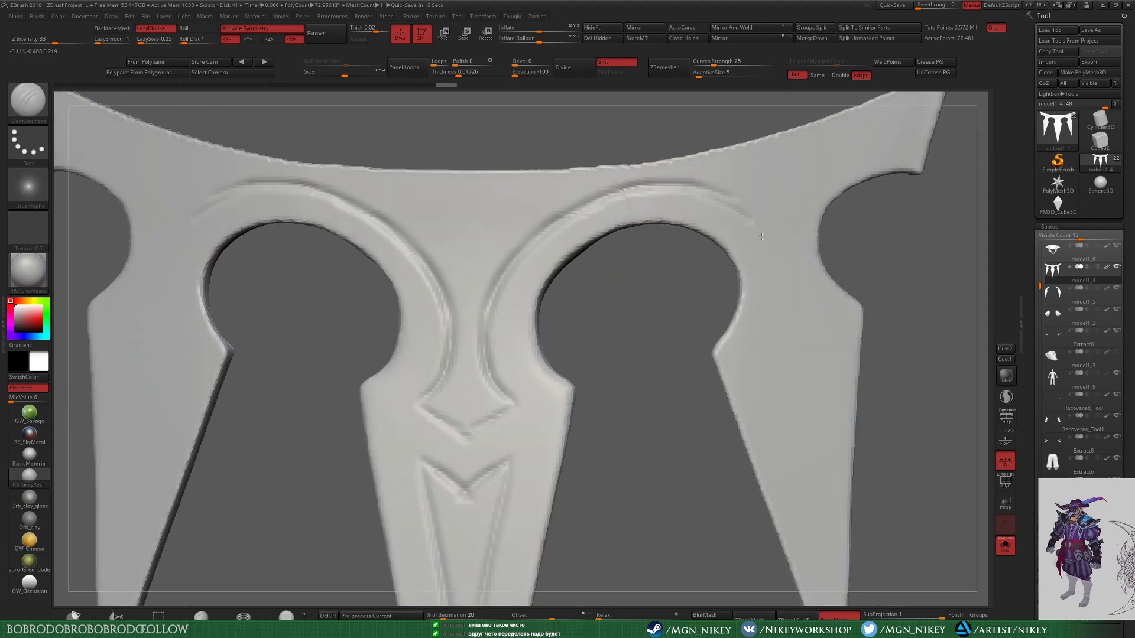
alt+drag(755, 285, 673, 270)
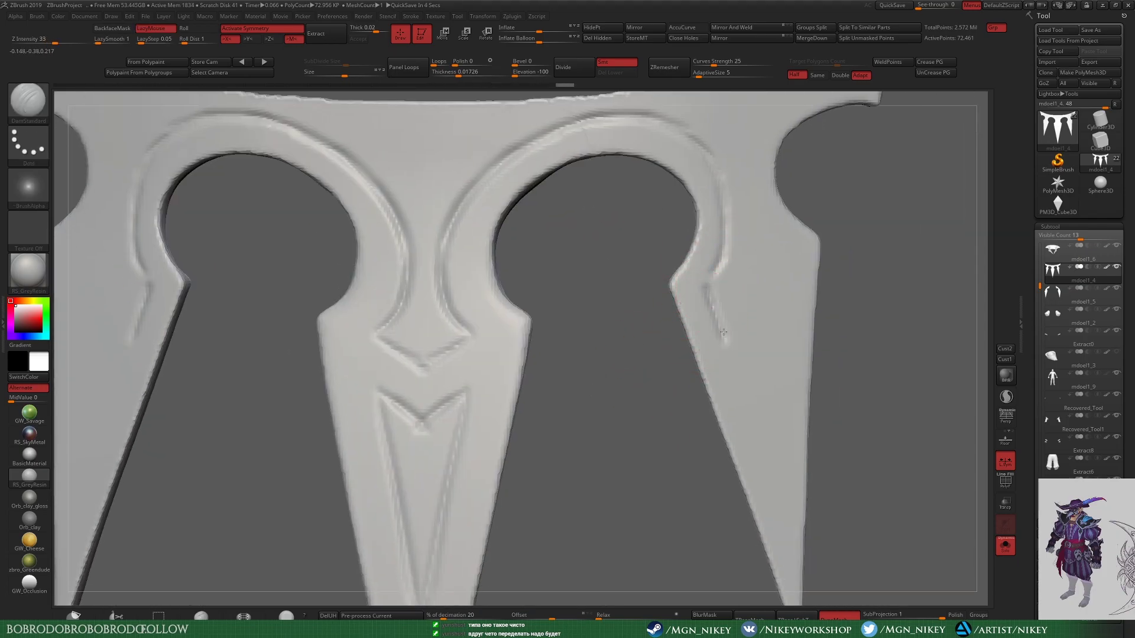
key(ctrl+z)
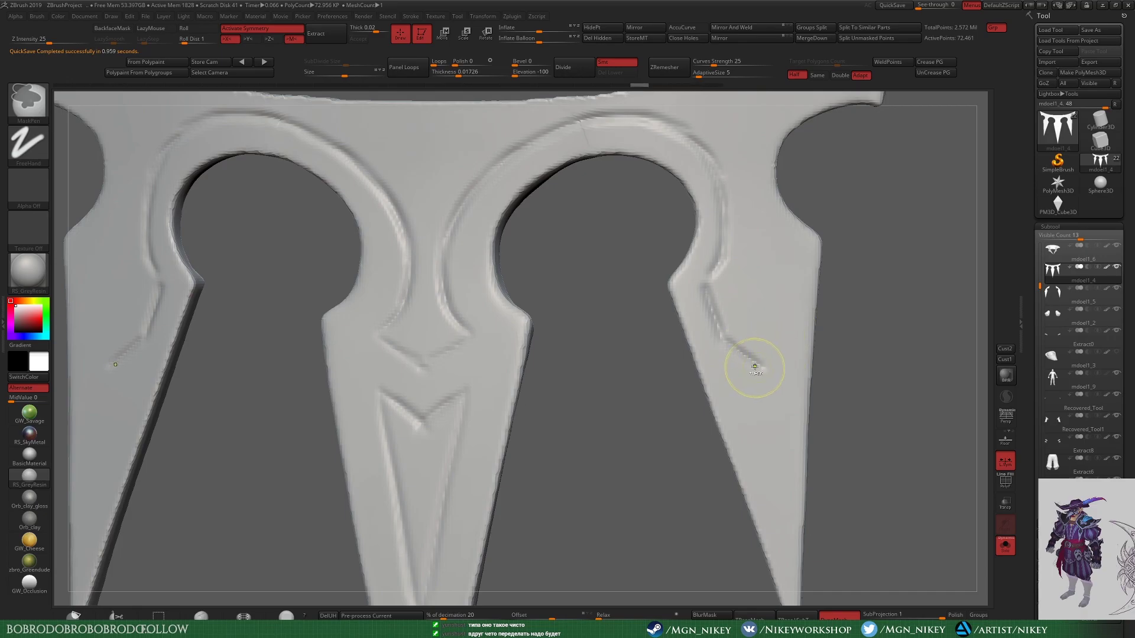
Step: Carve a crease along the collar's right spike, then unsolo to show the full character
alt+right_drag(799, 262, 786, 333)
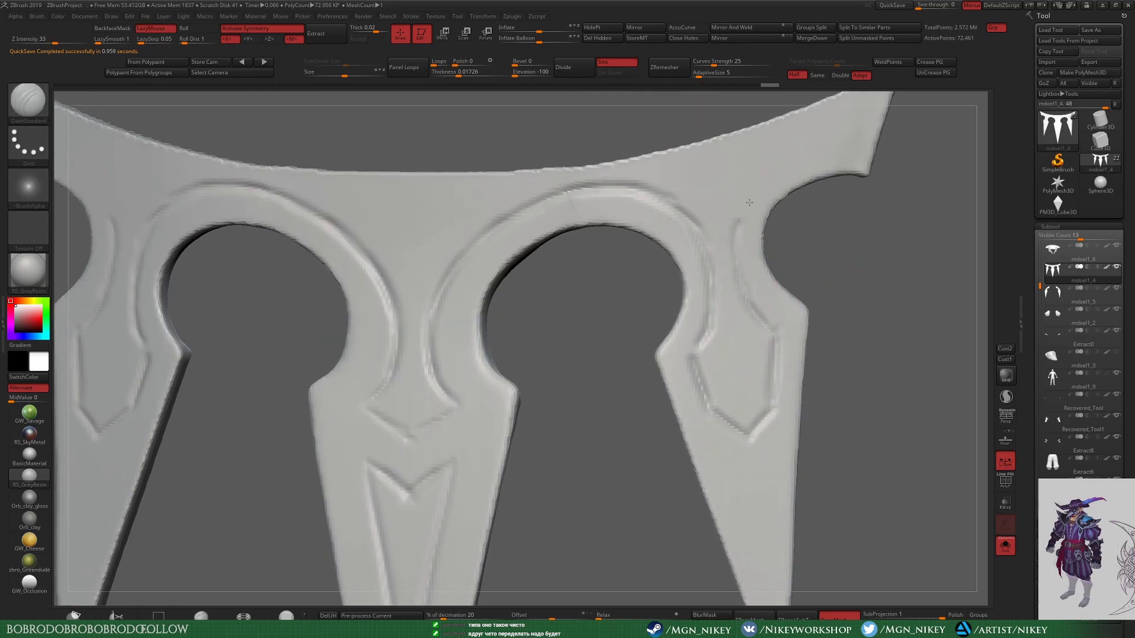
alt+right_drag(837, 140, 836, 198)
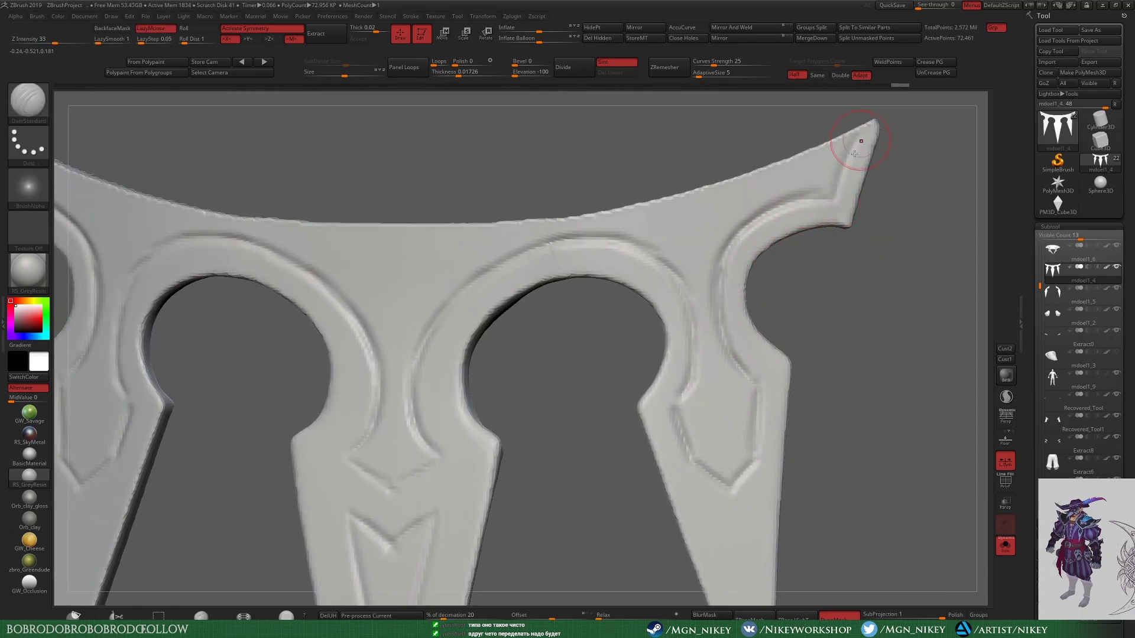
key(alt+Tab)
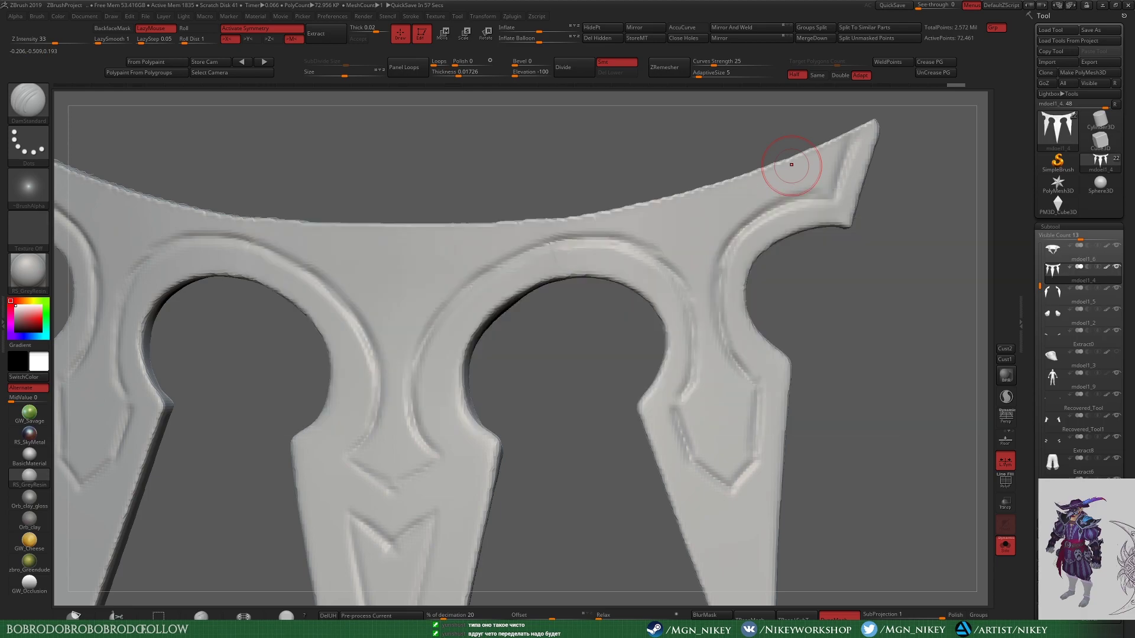
alt+right_drag(772, 489, 772, 288)
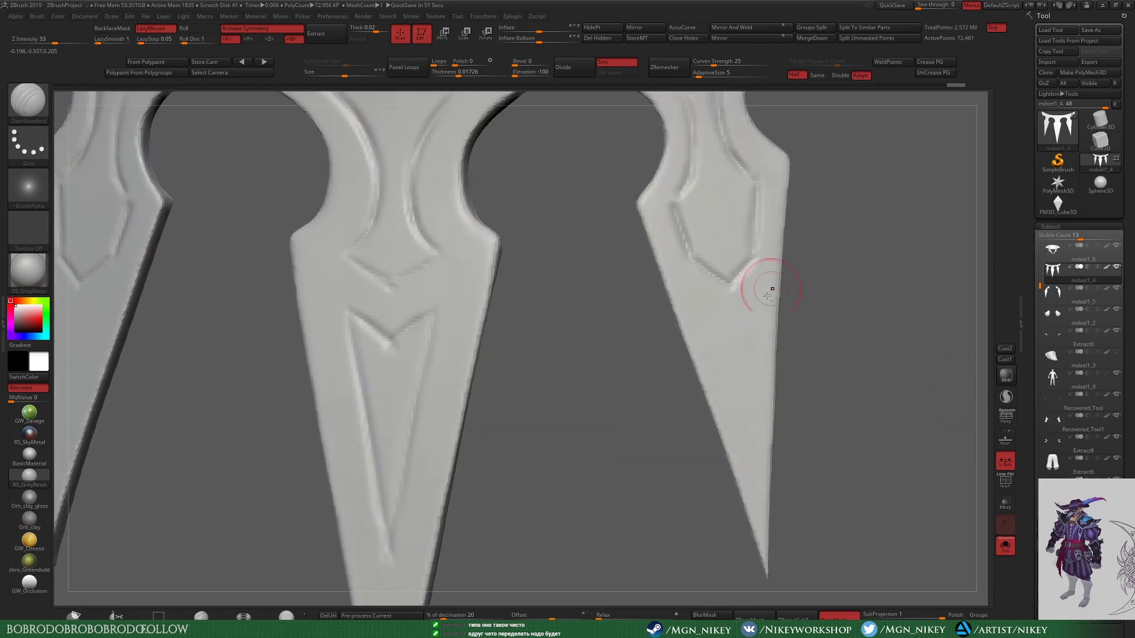
mouse_move(704, 295)
ctrl+right_down()
mouse_move(877, 440)
mouse_move(615, 426)
ctrl+right_up()
drag(567, 435, 742, 322)
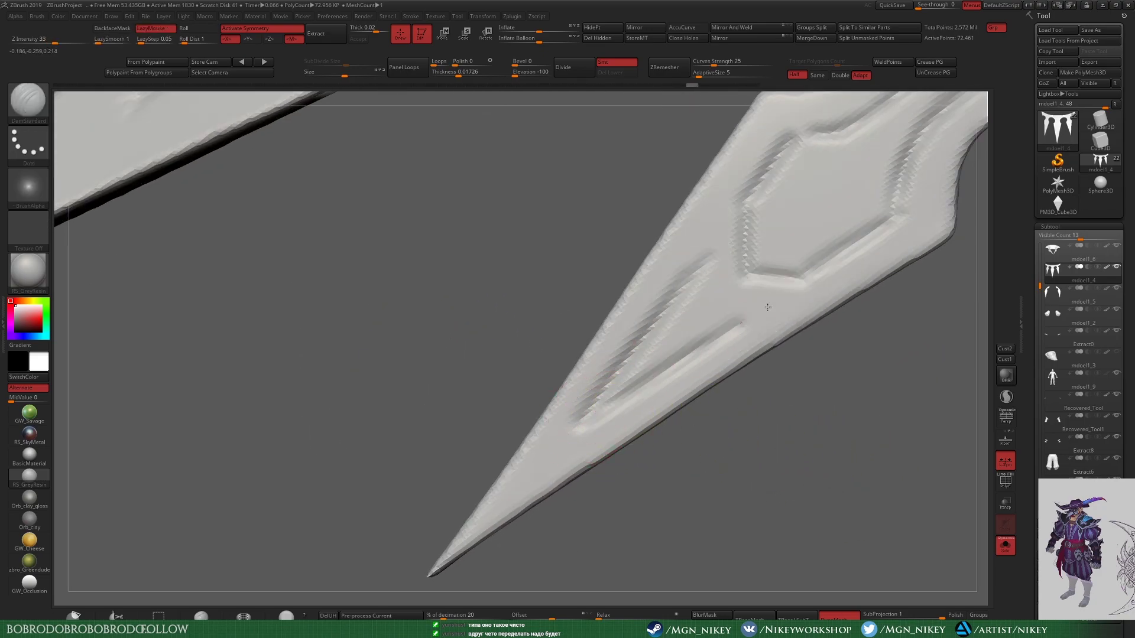
mouse_move(689, 261)
ctrl+right_down()
mouse_move(750, 413)
mouse_move(851, 466)
ctrl+right_up()
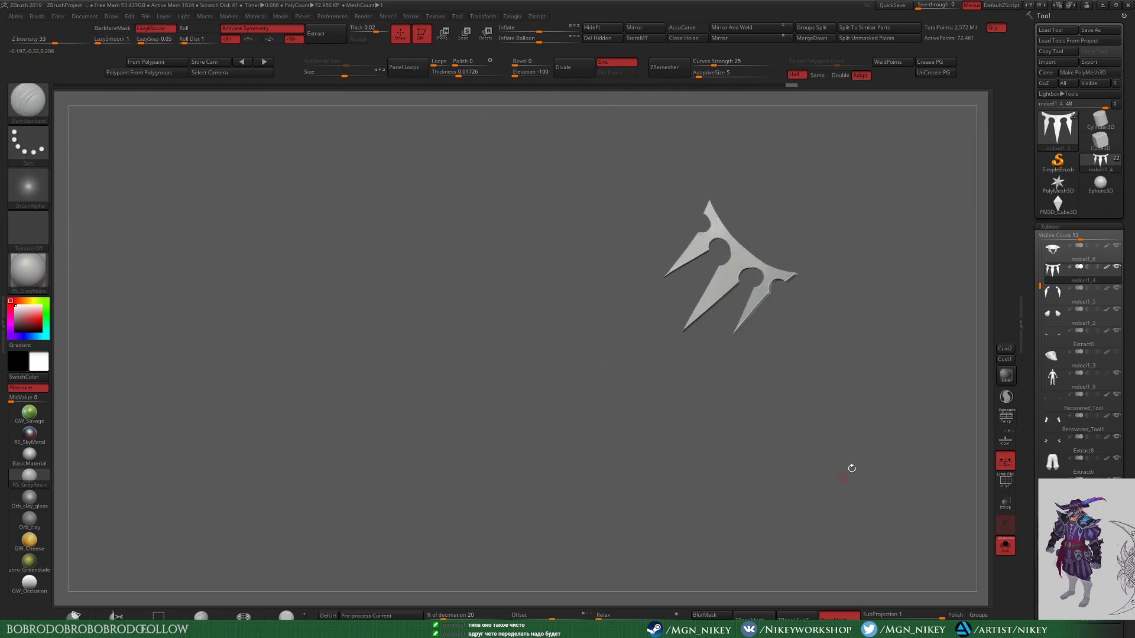
key(f)
click(1003, 552)
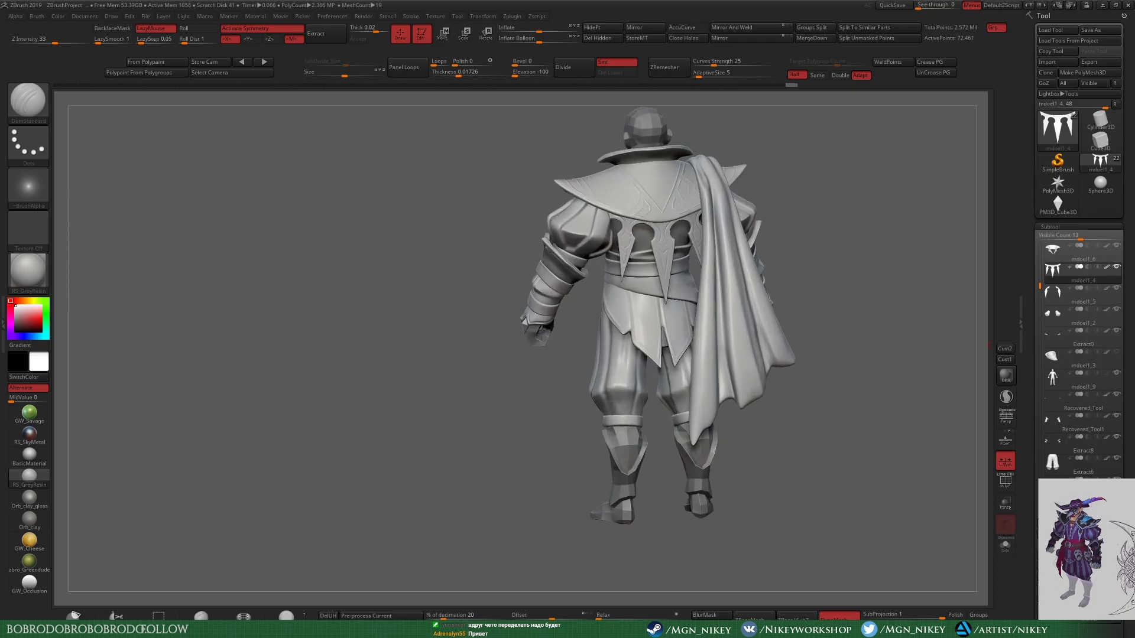
Step: Select the shoulder armour piece and turn the character to face the front
right_click(526, 346)
alt+click(417, 248)
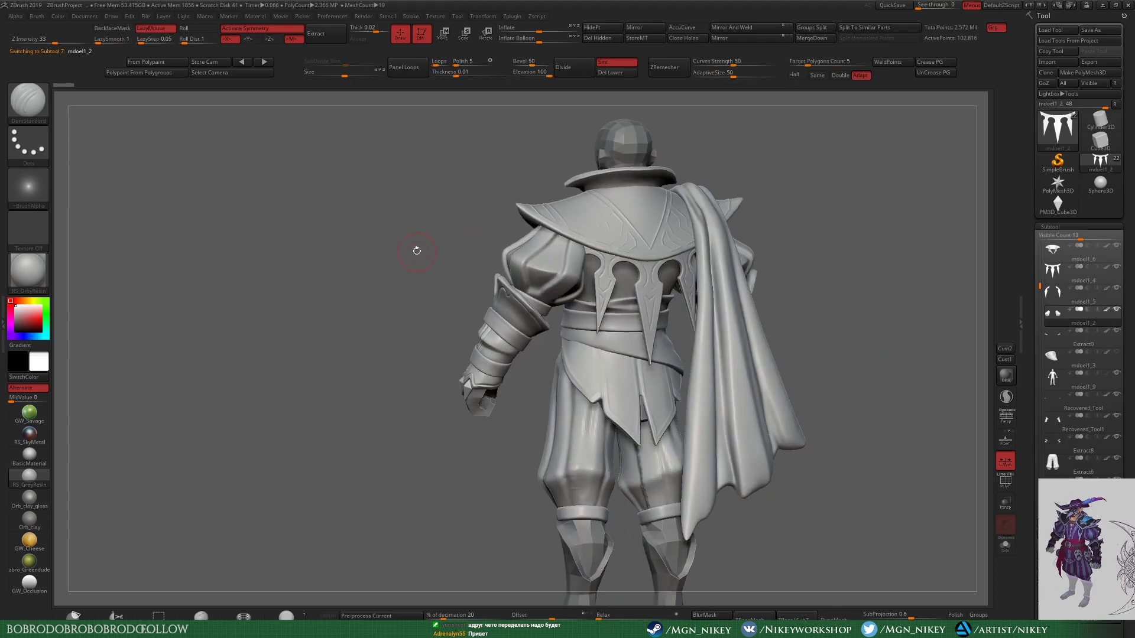
ctrl+right_drag(418, 249, 425, 343)
mouse_move(482, 284)
ctrl+right_down()
mouse_move(284, 254)
mouse_move(472, 299)
mouse_move(532, 237)
mouse_move(650, 355)
mouse_move(709, 266)
mouse_move(816, 387)
mouse_move(499, 297)
ctrl+right_up()
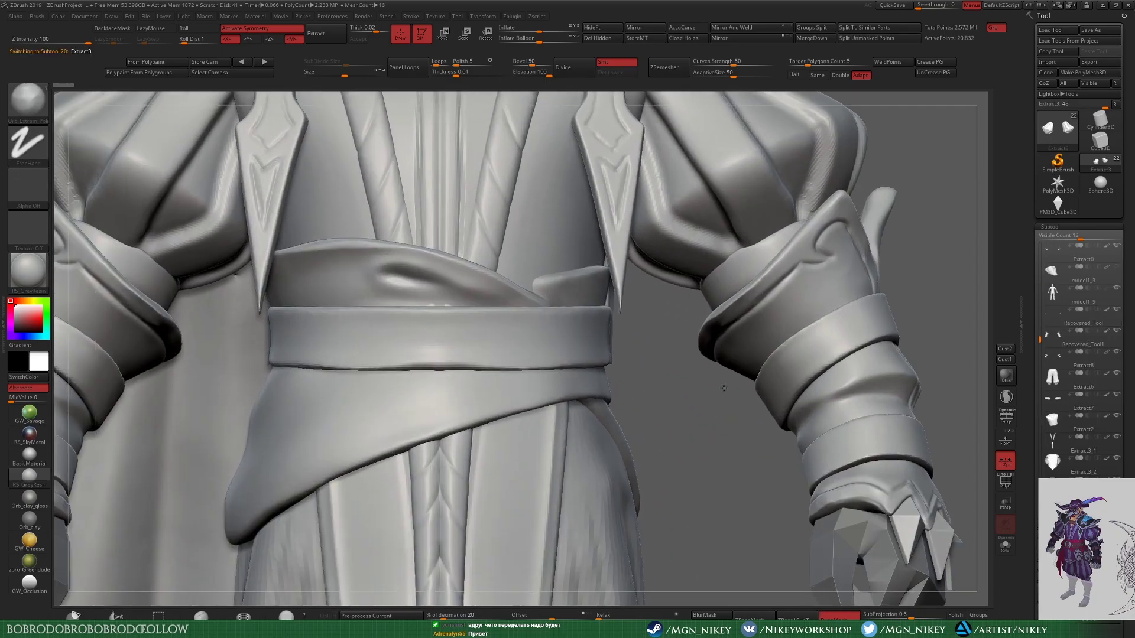
Step: Mask a rounded band across the belt's front and solo the belt
alt+click(499, 297)
ctrl+drag(522, 317, 556, 319)
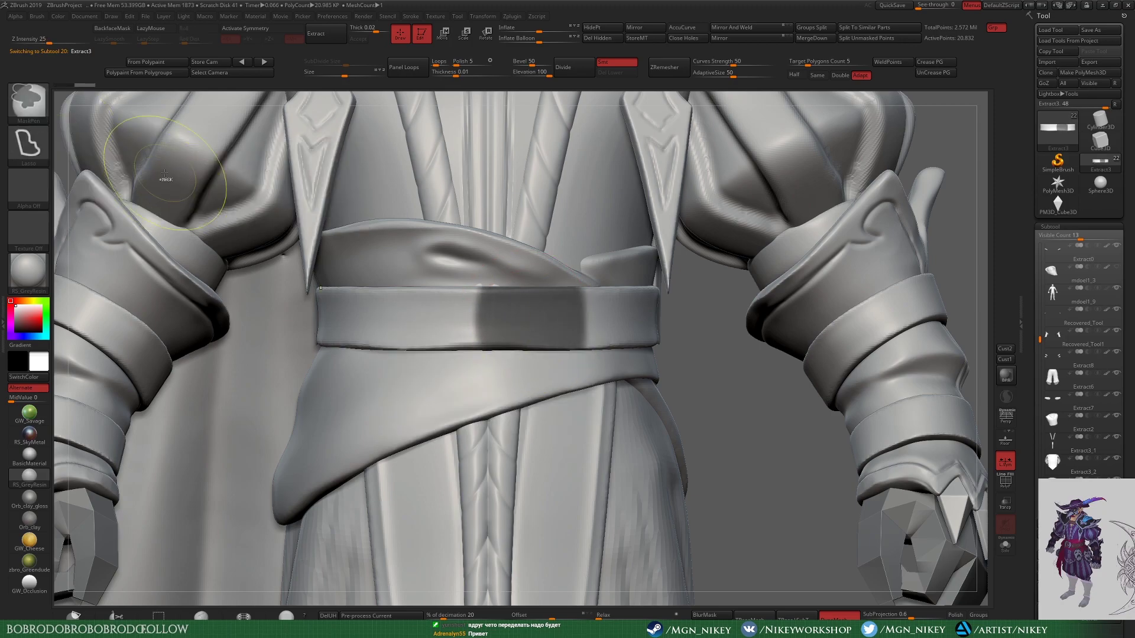
click(1005, 545)
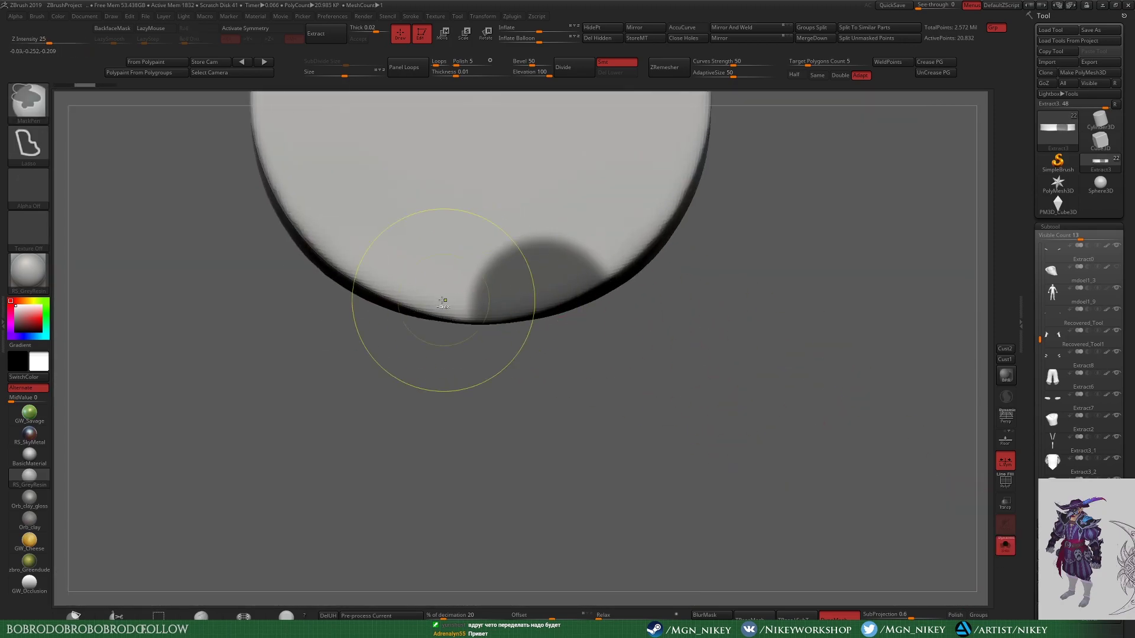
drag(444, 299, 788, 365)
ctrl+drag(607, 378, 613, 473)
ctrl+drag(441, 362, 467, 480)
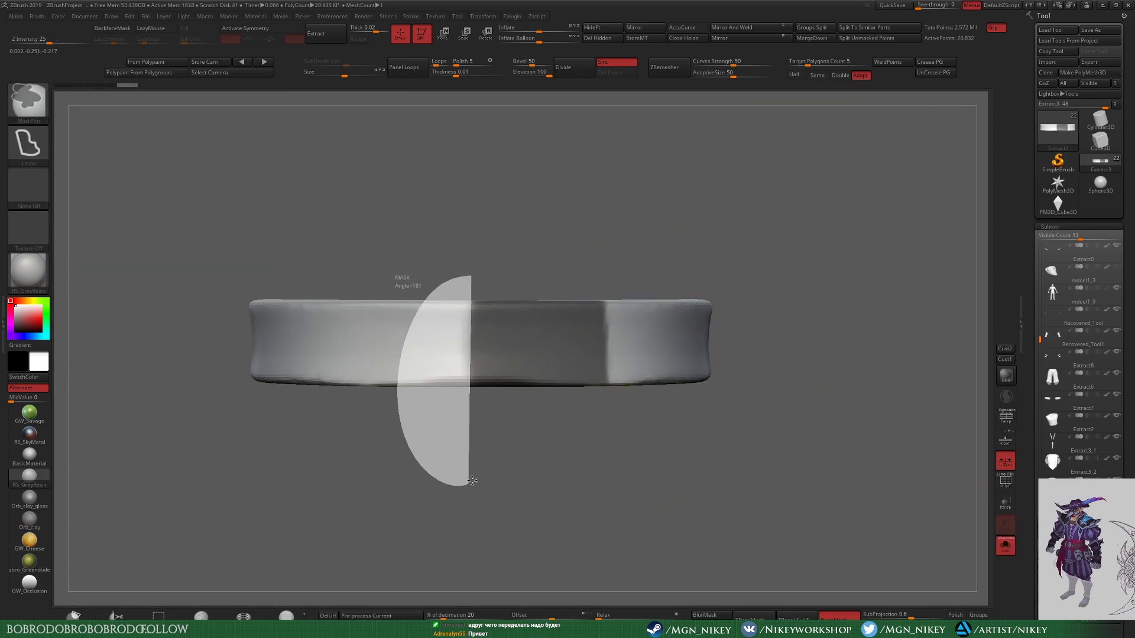
Step: Extract the masked band as a 0.02-thick plate and accept it as its own subtool
text(0.02)
key(Return)
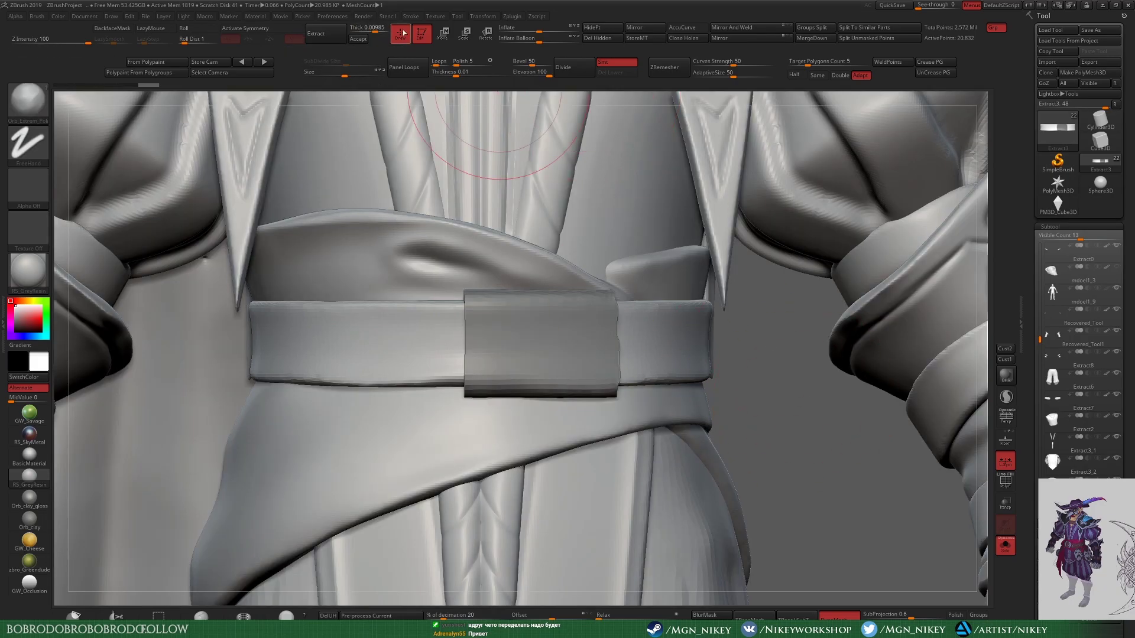
click(358, 39)
mouse_move(786, 332)
mouse_down()
mouse_move(548, 96)
mouse_move(639, 434)
mouse_move(706, 491)
mouse_up()
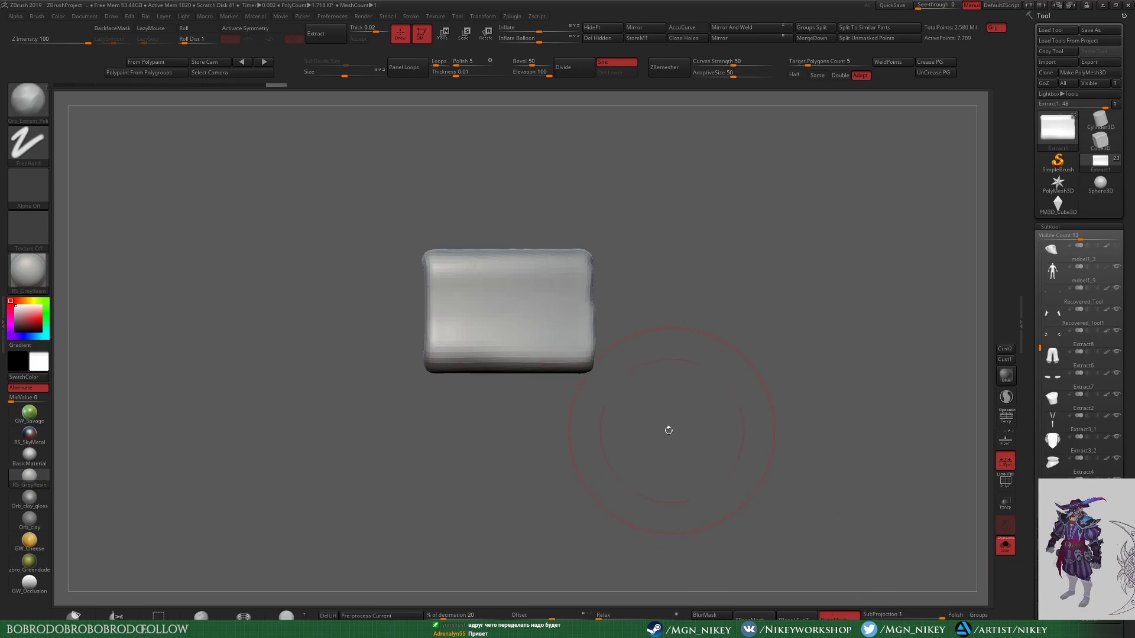
drag(668, 430, 616, 527)
Step: Trim the plate's right side with ClipCurve into a boxy buckle piece
ctrl+shift+drag(608, 233, 608, 431)
ctrl+shift+drag(615, 230, 604, 433)
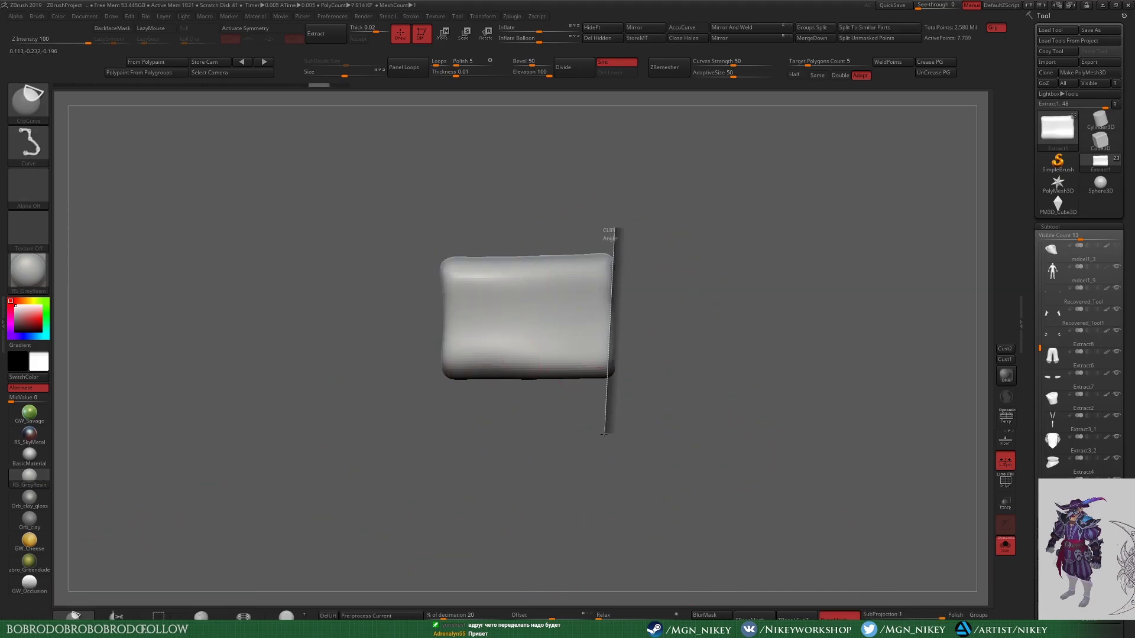
drag(459, 433, 436, 318)
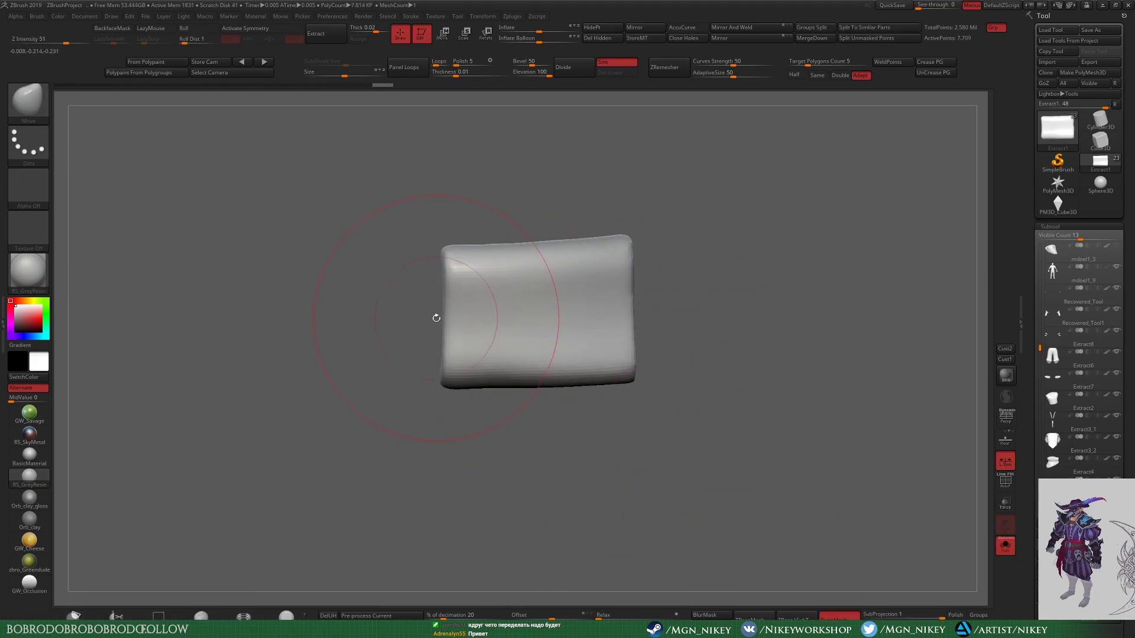
key(shift+s)
key(b)
key(d)
key(s)
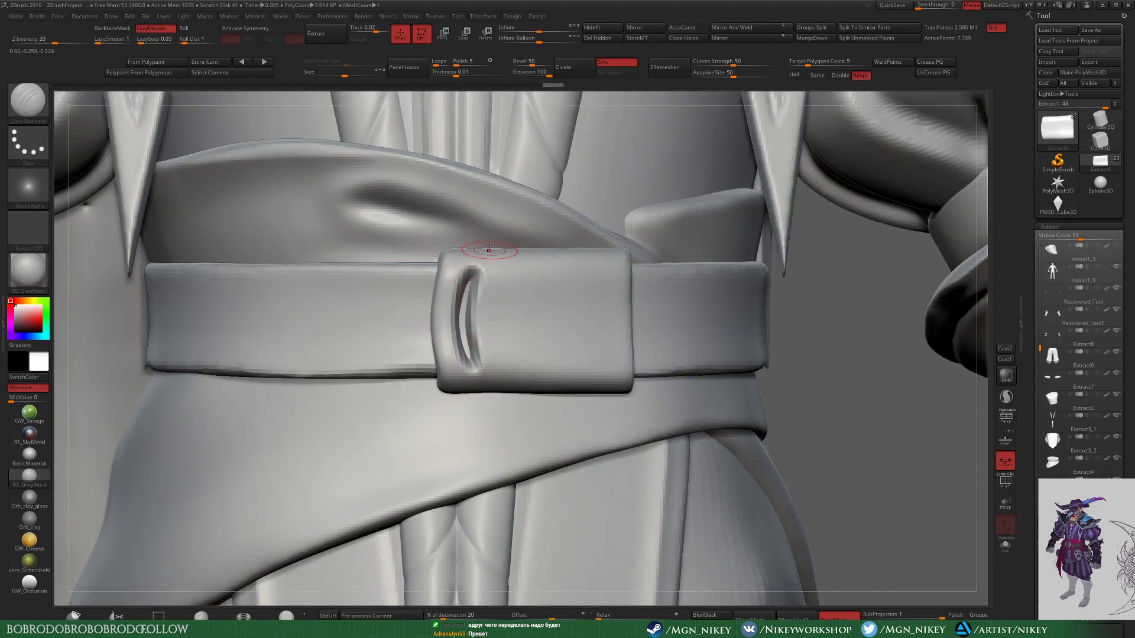
Step: Widen the buckle's inner opening, smooth inside it and raise a ridge down its right side
mouse_move(490, 244)
mouse_down()
mouse_move(386, 499)
mouse_move(963, 109)
mouse_up()
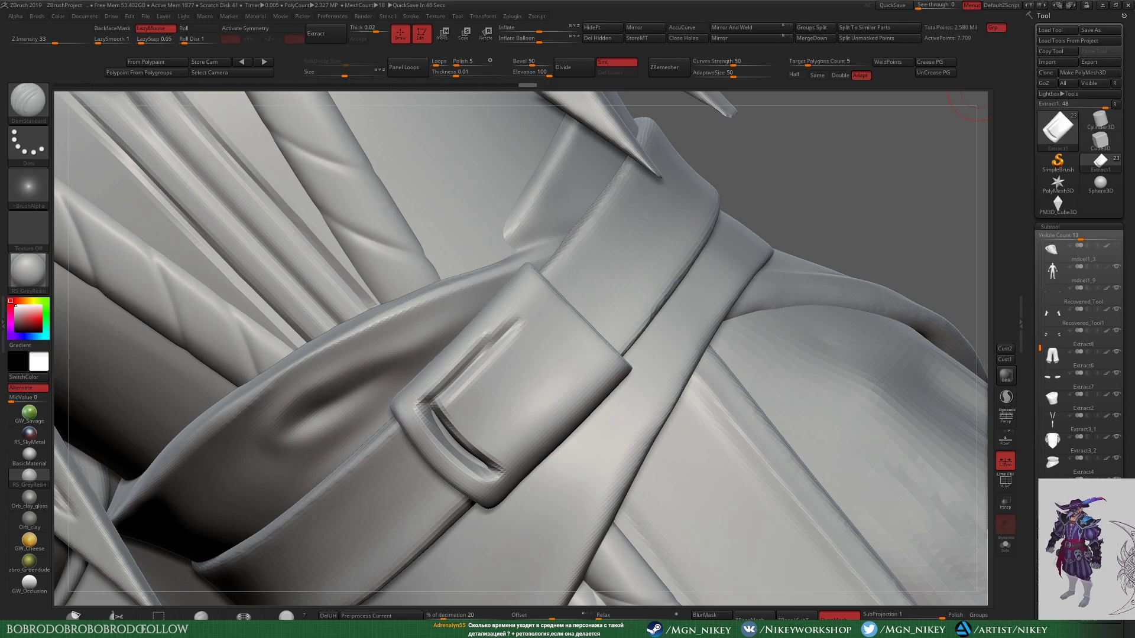
mouse_move(448, 377)
mouse_down()
mouse_move(506, 451)
mouse_move(532, 325)
mouse_up()
ctrl+click(812, 206)
mouse_move(486, 415)
mouse_down()
mouse_move(534, 367)
mouse_move(539, 340)
mouse_up()
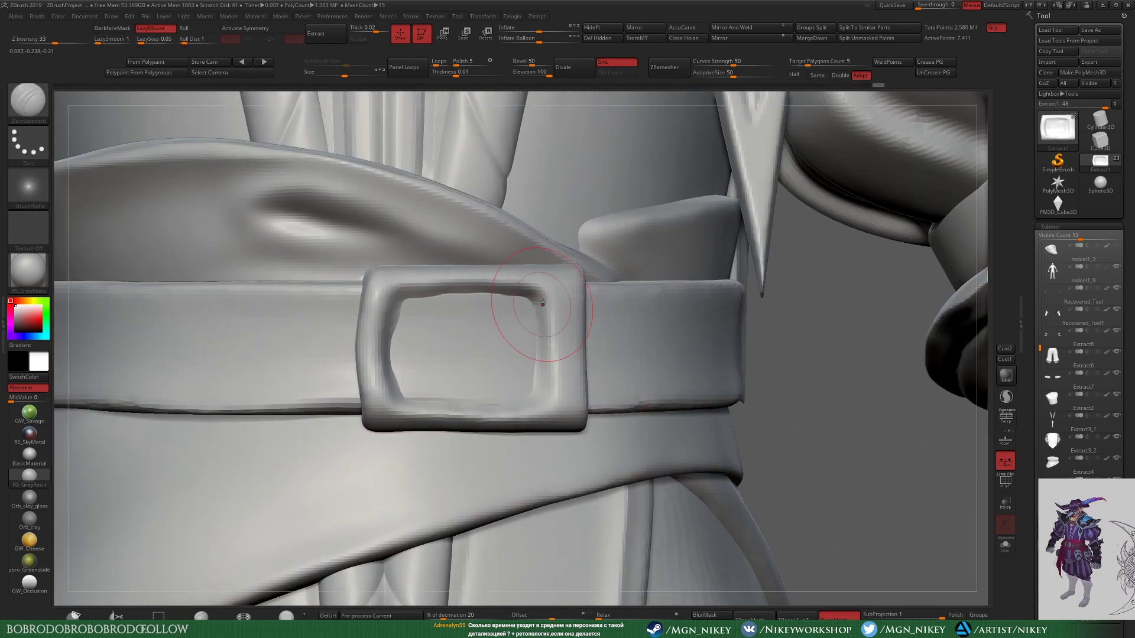
drag(544, 274, 545, 430)
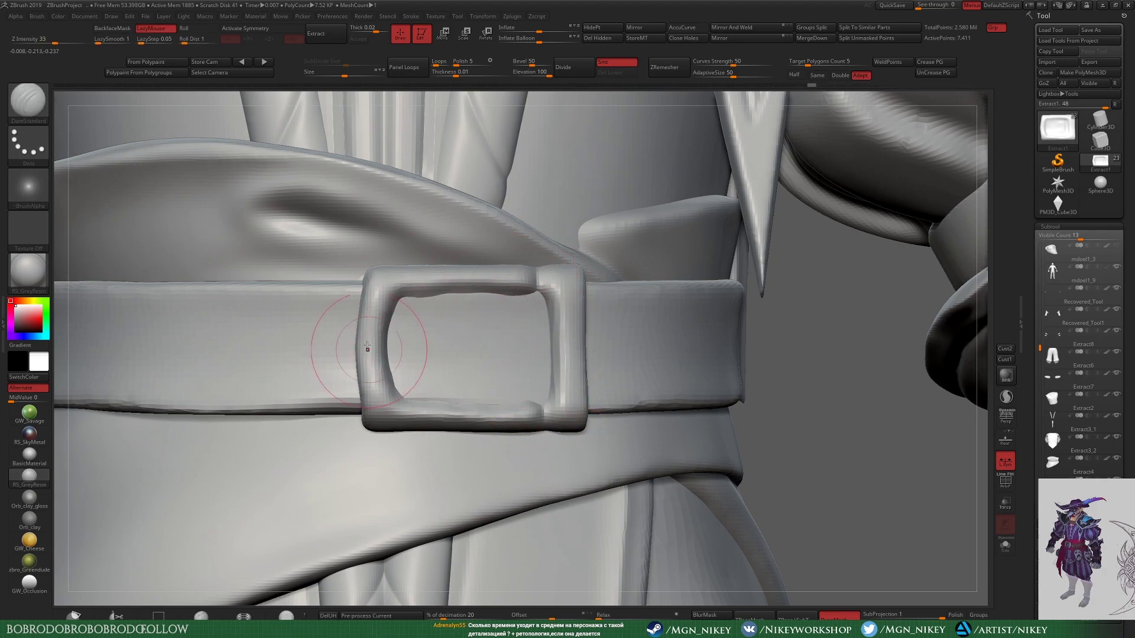
Step: With the Move brush, pull out the buckle's left edge and smooth it
key(b)
key(m)
key(v)
mouse_move(360, 349)
mouse_down()
mouse_move(331, 350)
mouse_move(353, 348)
mouse_up()
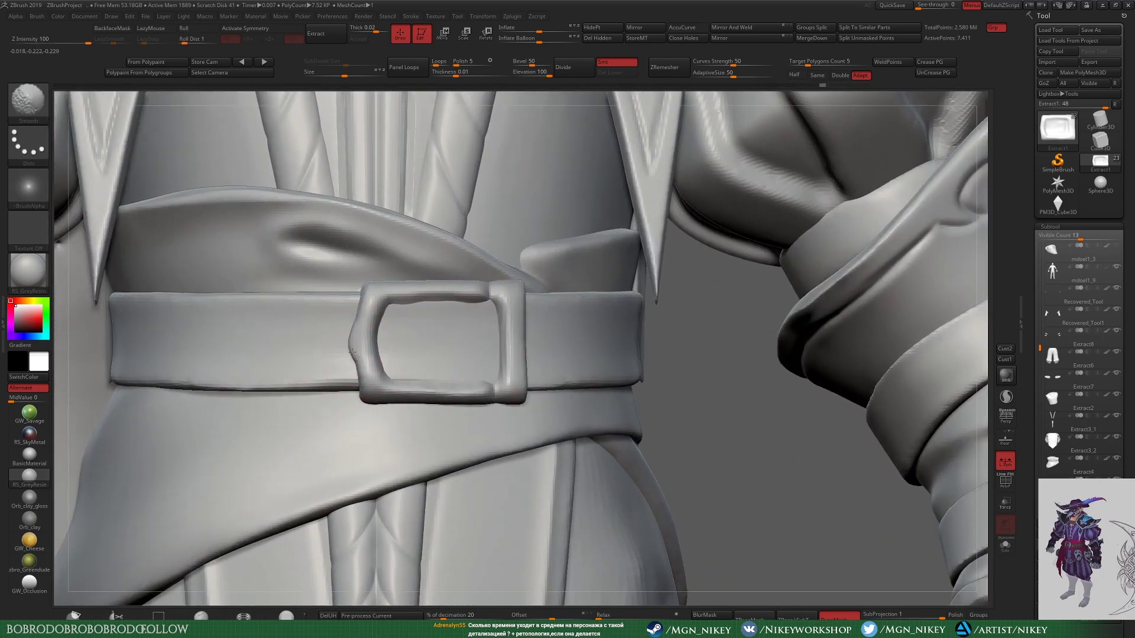
shift+drag(353, 351, 351, 330)
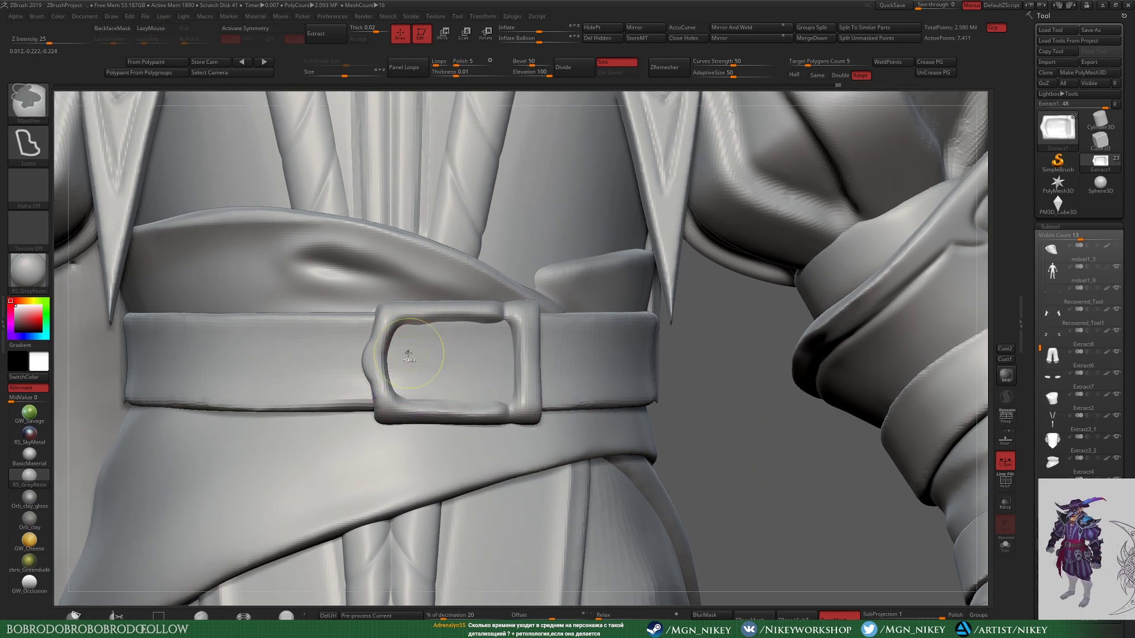
Step: Lasso-hide the buckle's inner plane to open up its centre
alt+click(477, 385)
ctrl+shift+drag(319, 354, 632, 355)
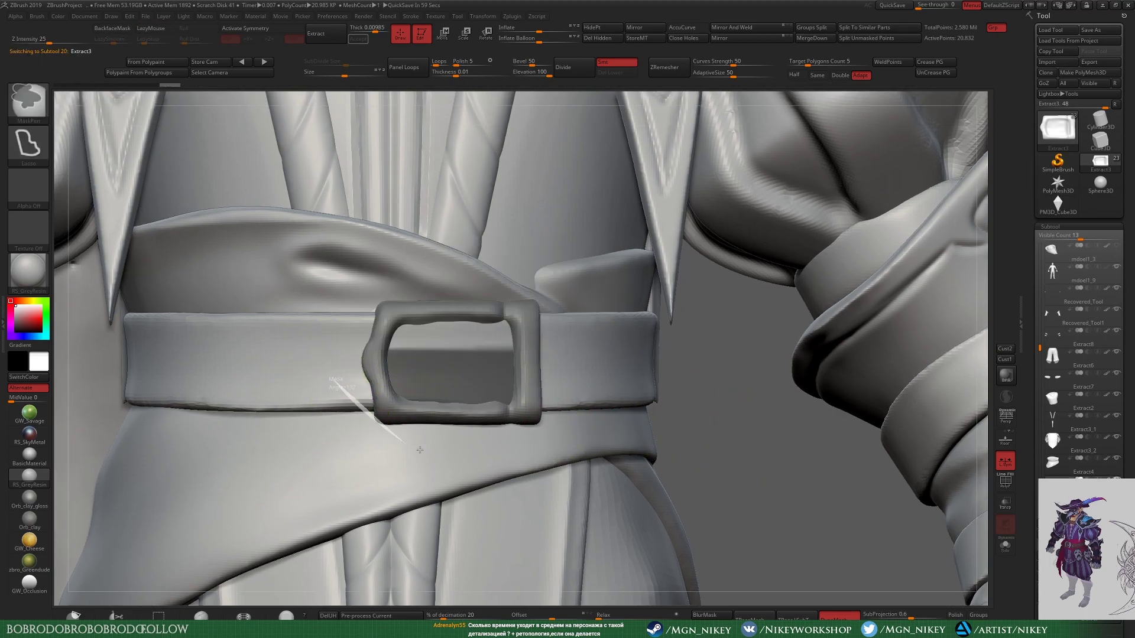
mouse_move(488, 331)
ctrl+shift+mouse_down()
mouse_move(488, 466)
mouse_move(488, 331)
ctrl+shift+mouse_up()
ctrl+shift+drag(381, 322, 378, 490)
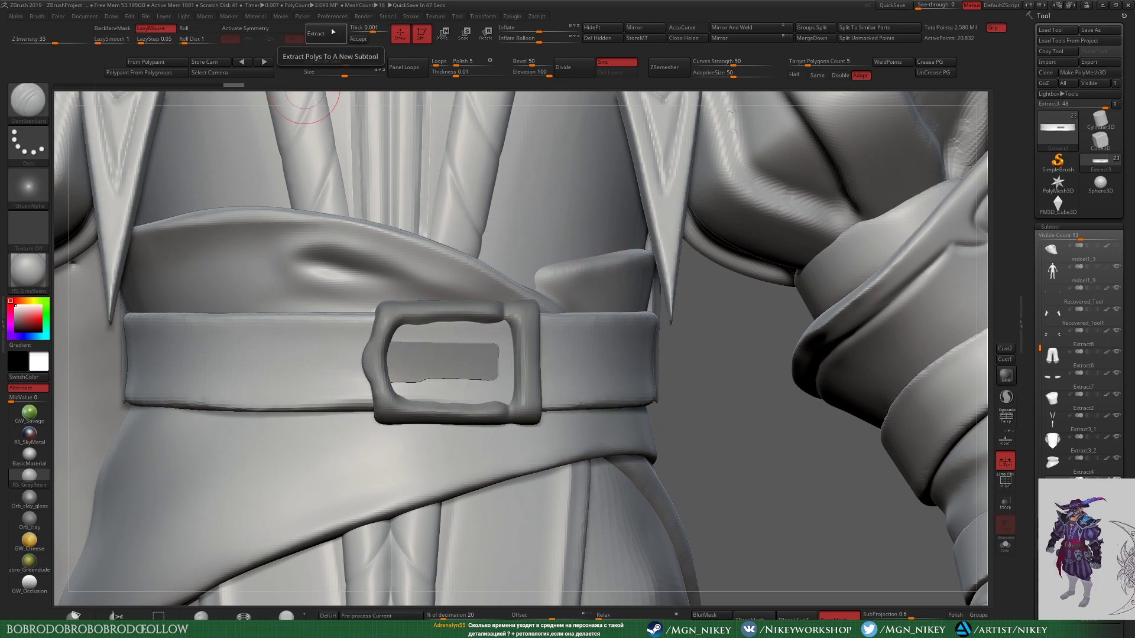
Step: Trim the inner buckle bar short with ClipCurve and DynaMesh it
alt+click(443, 360)
ctrl+shift+drag(522, 373, 356, 377)
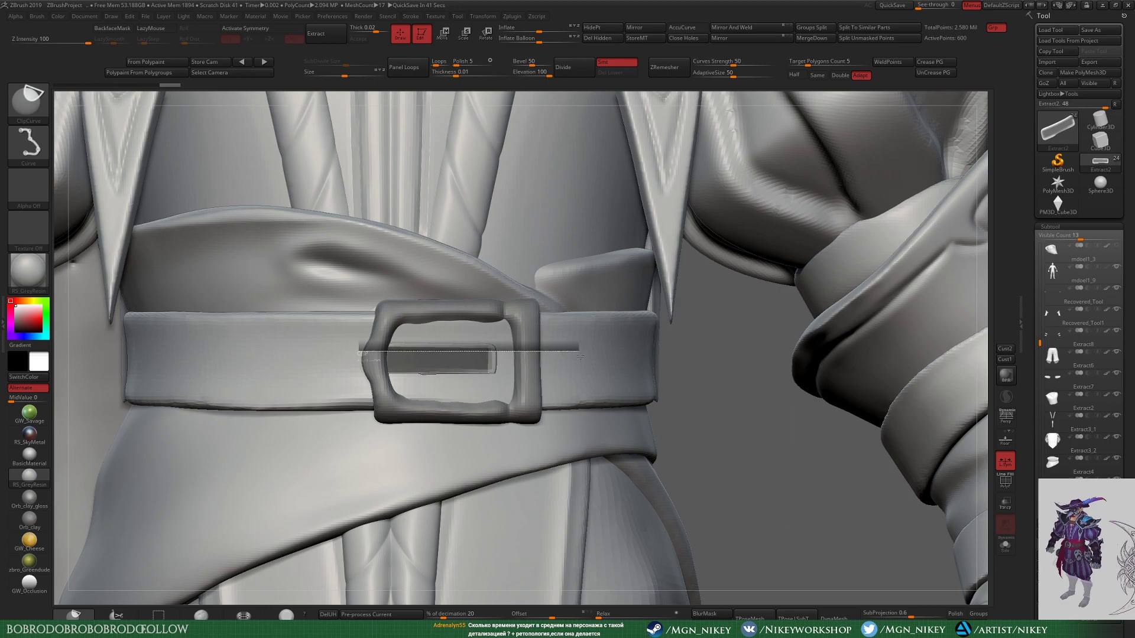
ctrl+shift+drag(580, 356, 581, 357)
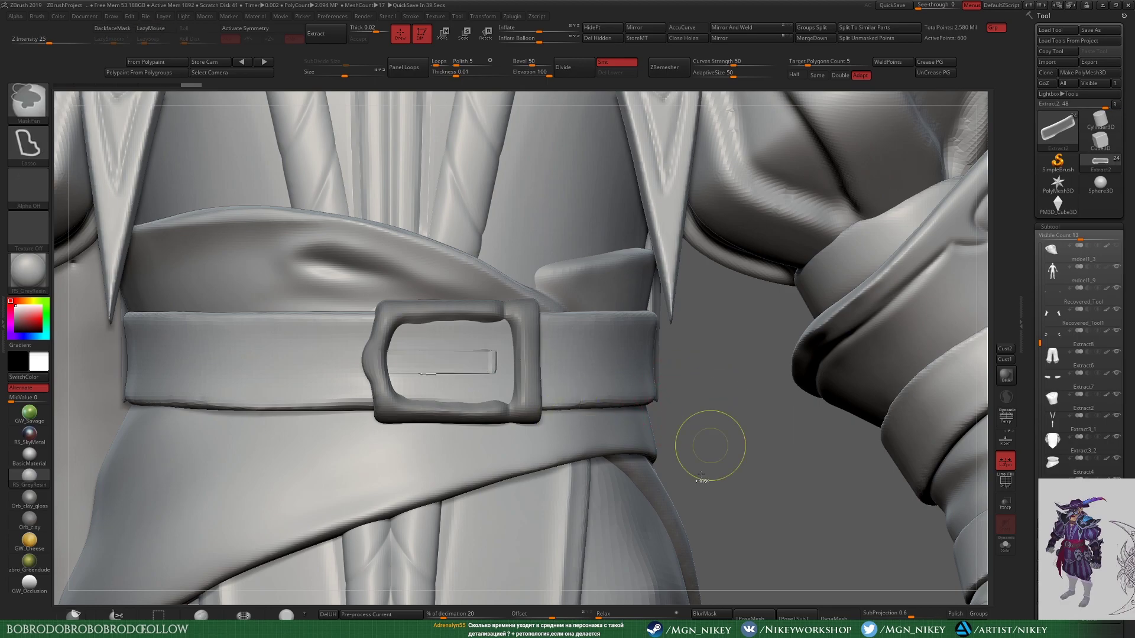
click(834, 616)
Step: Inflate and smooth the bar into a rounded prong and reposition it with Transpose
key(b)
key(i)
key(n)
shift+drag(363, 351, 384, 365)
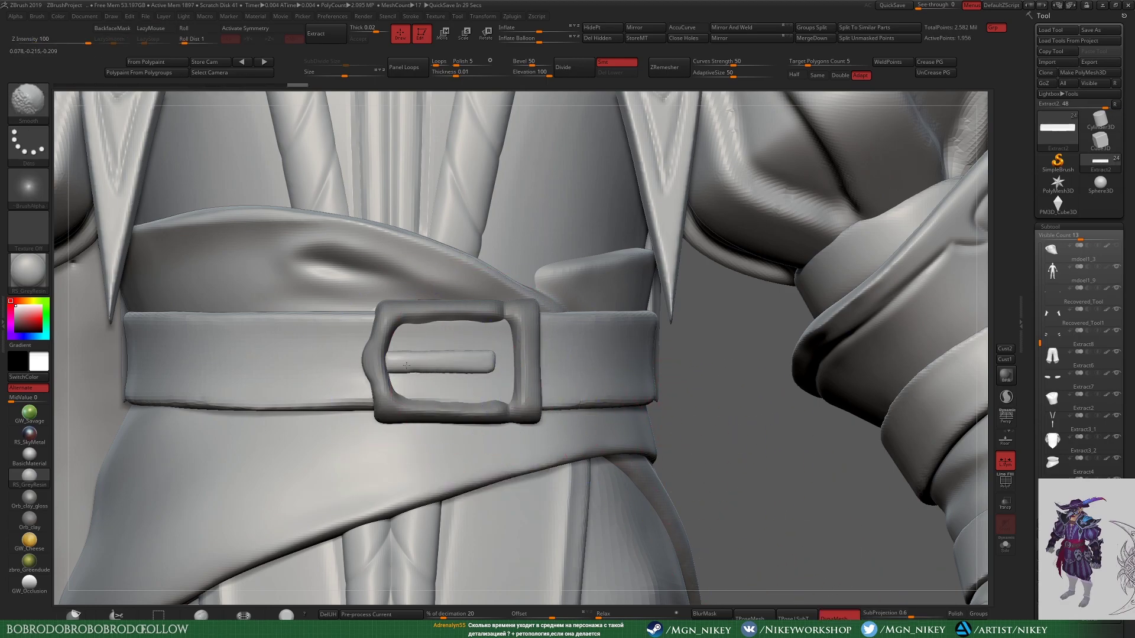
key(w)
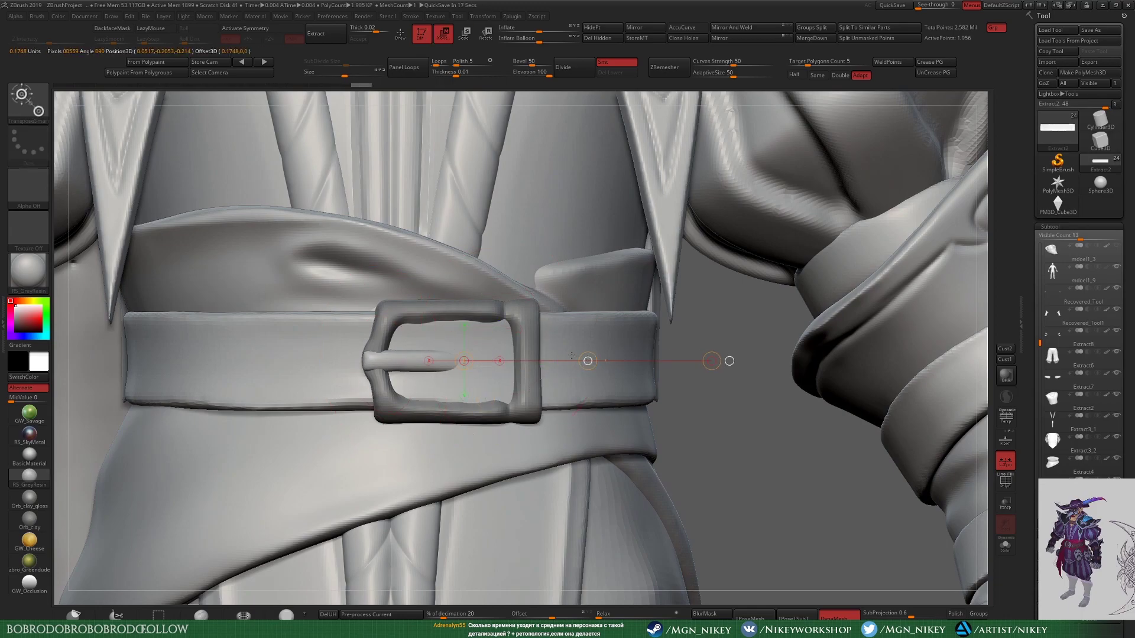
key(q)
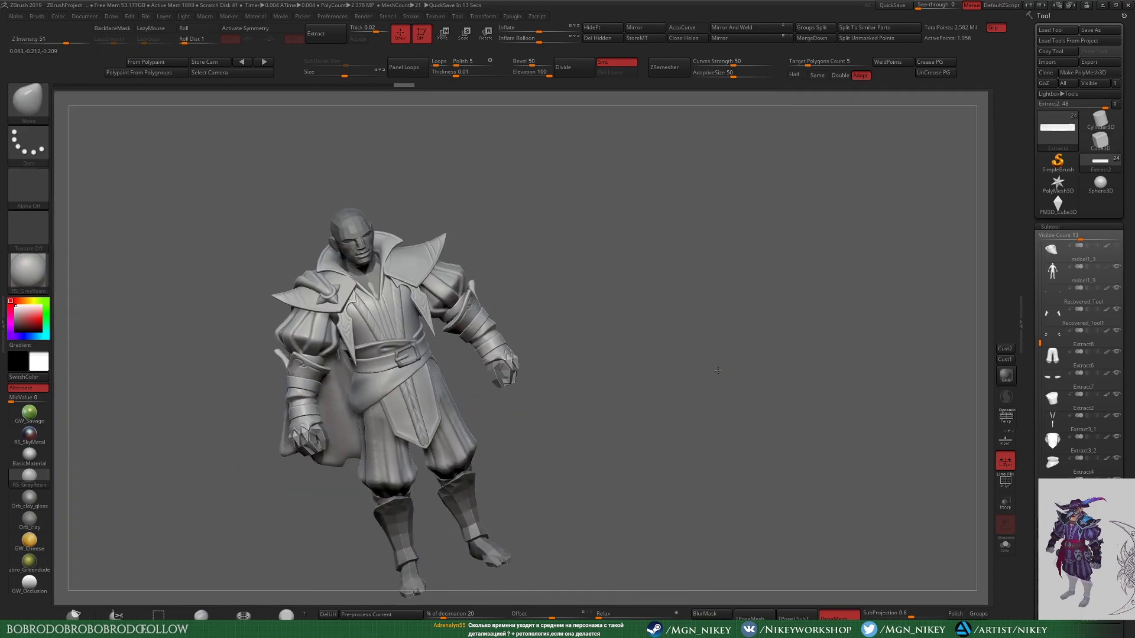
mouse_move(571, 355)
mouse_down()
mouse_move(619, 383)
mouse_move(562, 448)
mouse_move(514, 413)
mouse_up()
alt+click(508, 385)
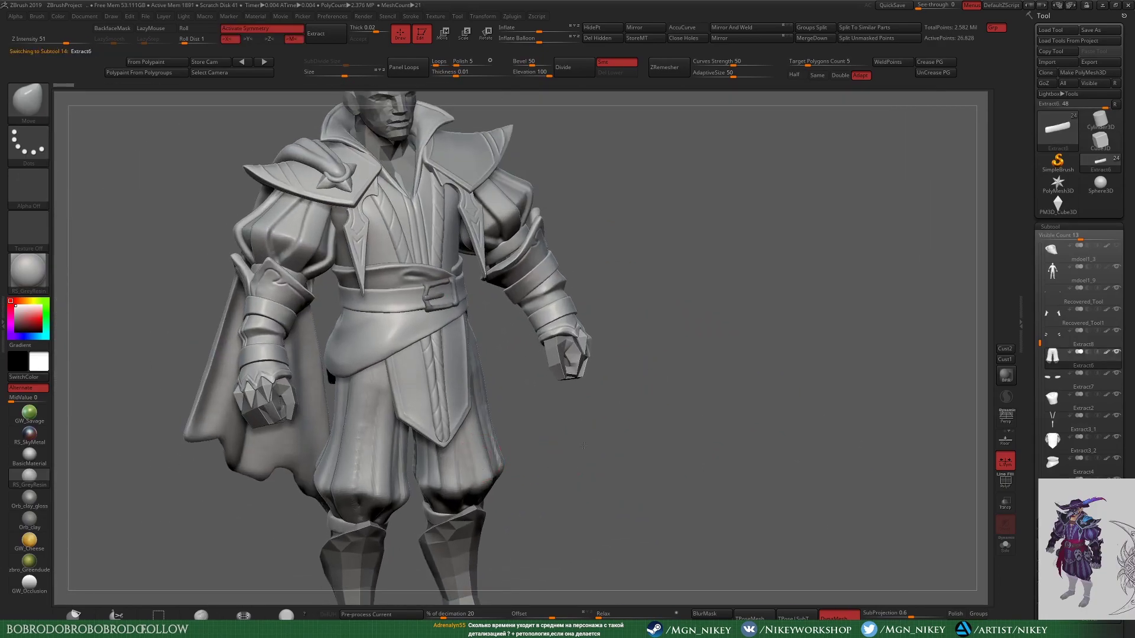
Step: Zoom out to the whole character, bring up the concept reference, and face the model front
mouse_move(621, 467)
mouse_down()
mouse_move(493, 389)
mouse_move(787, 288)
mouse_up()
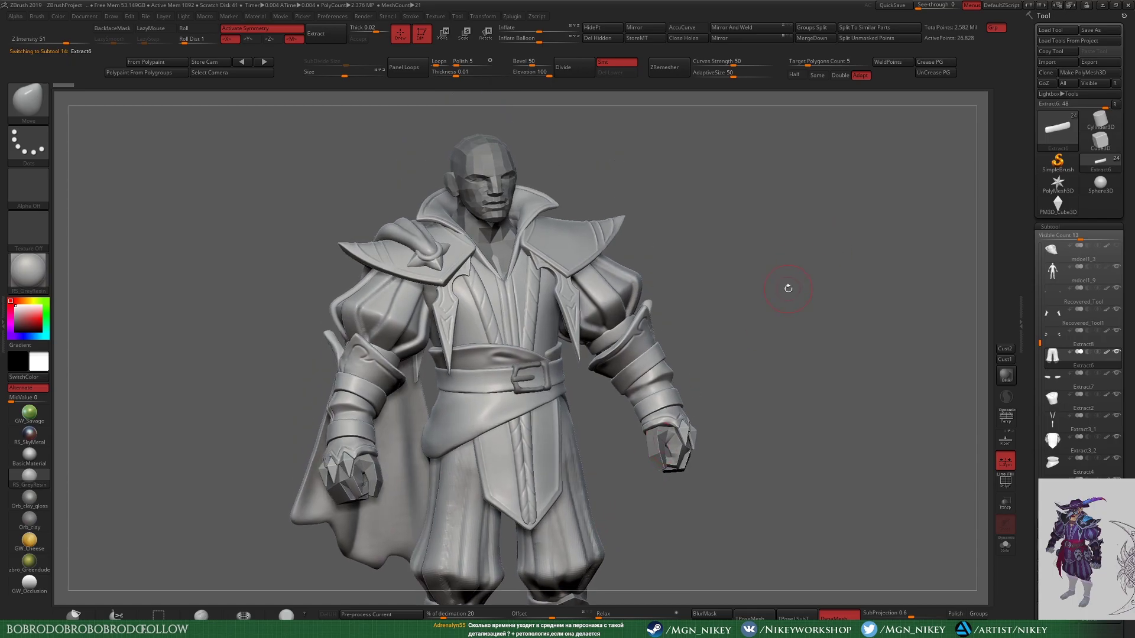
key(alt+Tab)
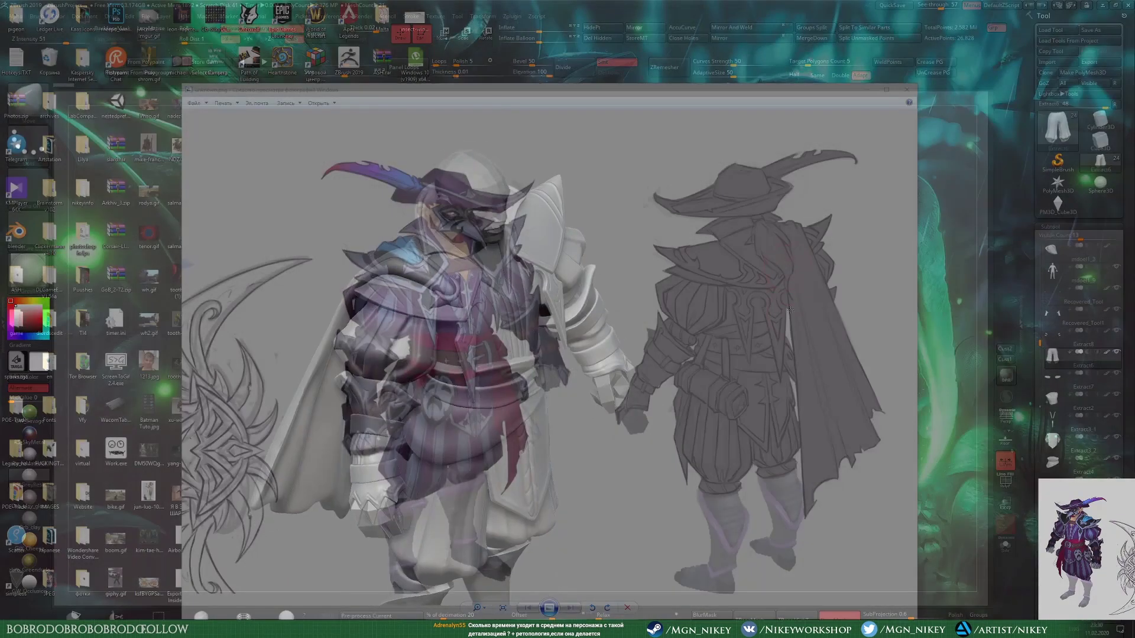
drag(790, 310, 756, 289)
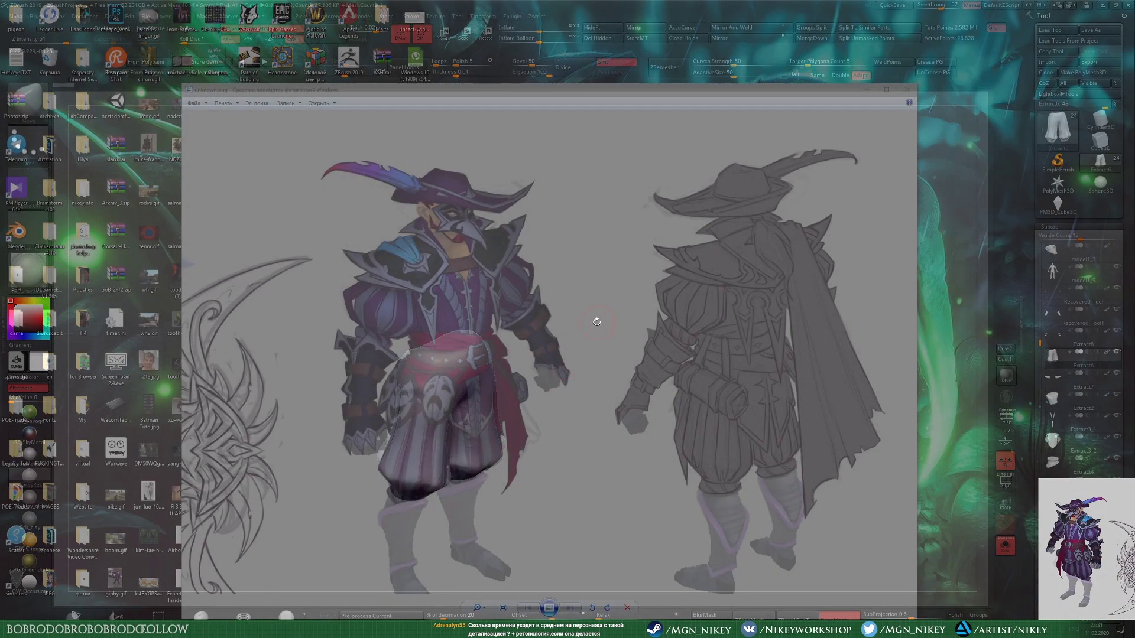
Step: Overlay the concept art and compare Extract4, mdoel1_9, Extract3, Extract3_1, Extract8 and Recovered_Tool
key(space)
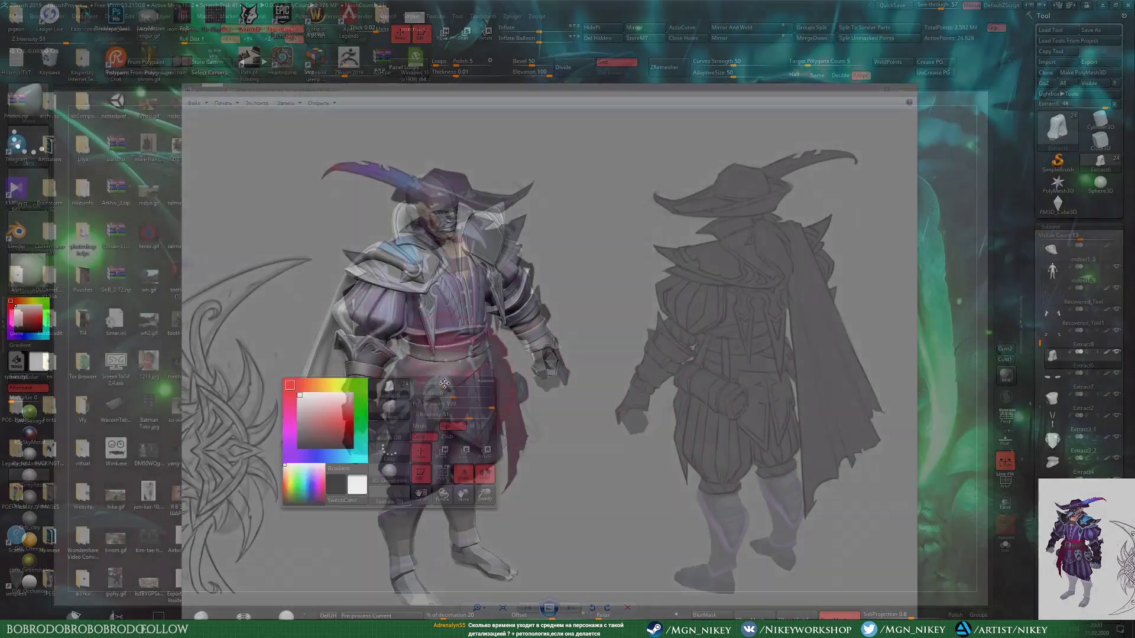
alt+click(490, 355)
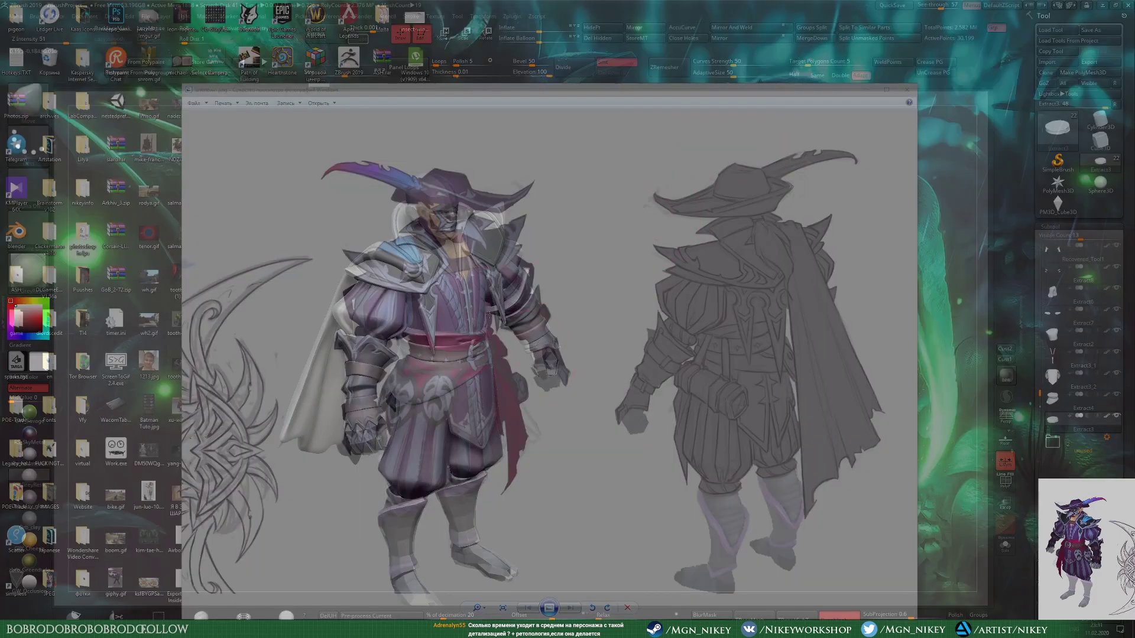
alt+click(418, 351)
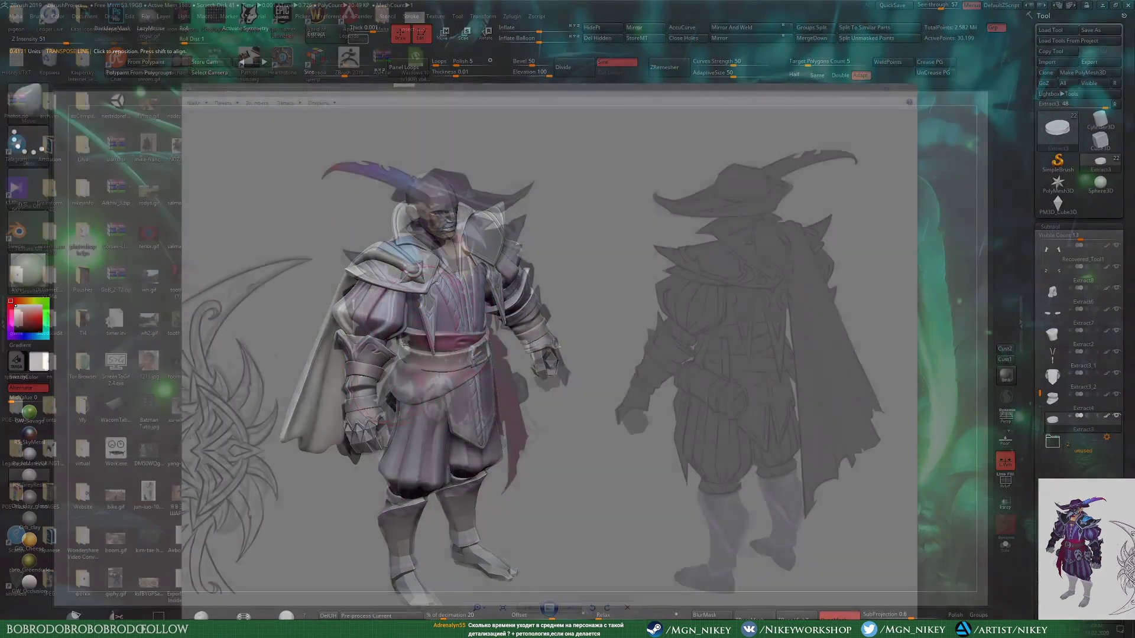
drag(875, 319, 918, 300)
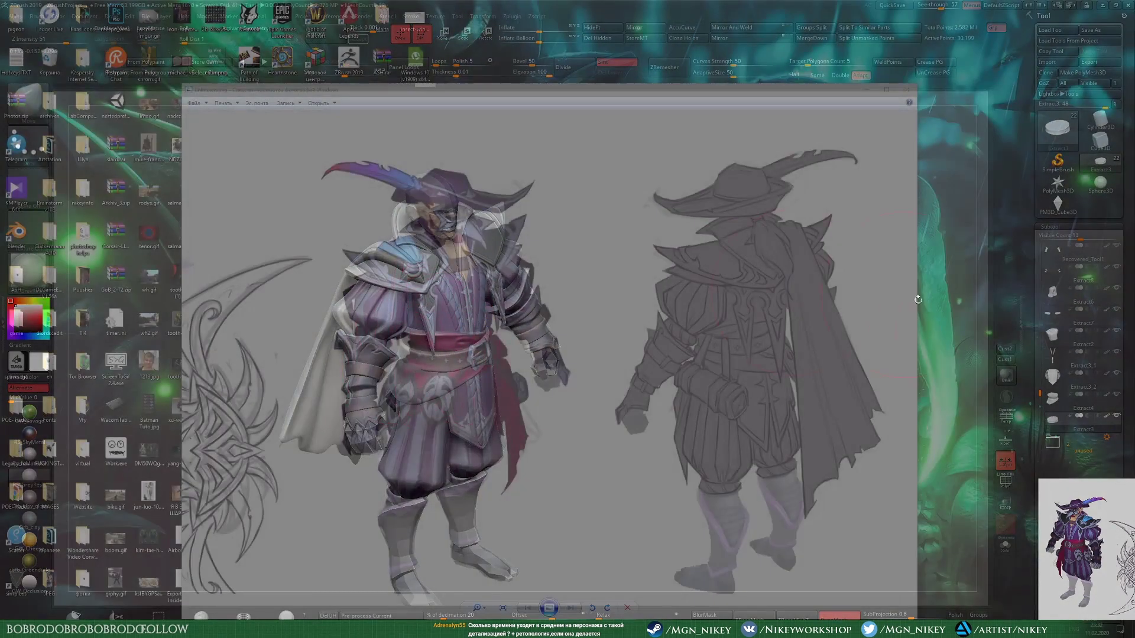
alt+click(437, 331)
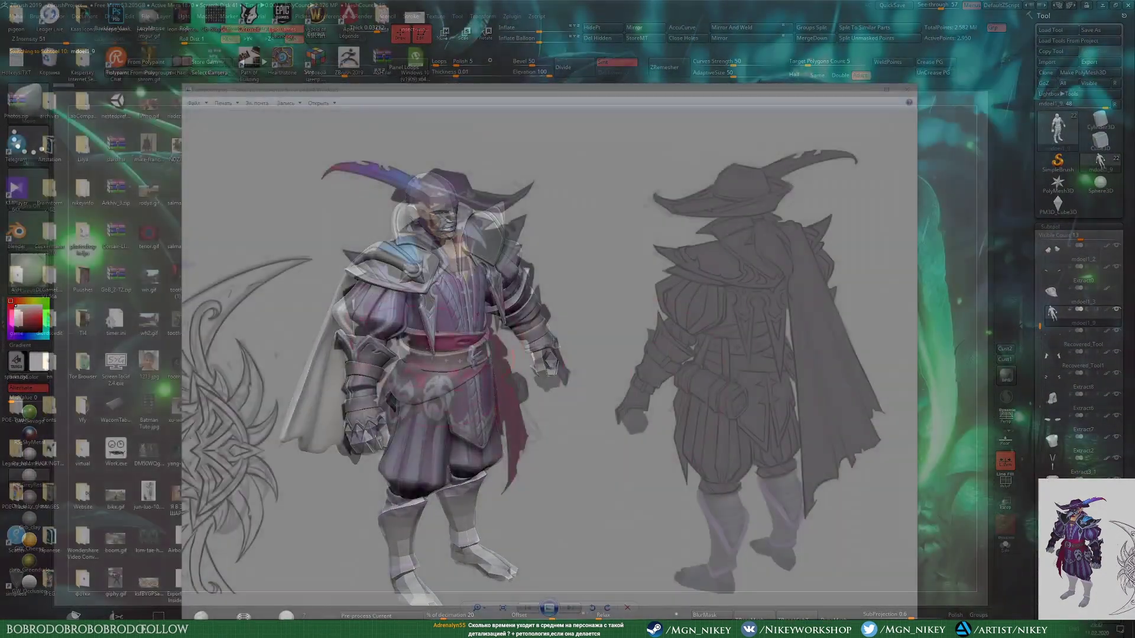
alt+click(405, 349)
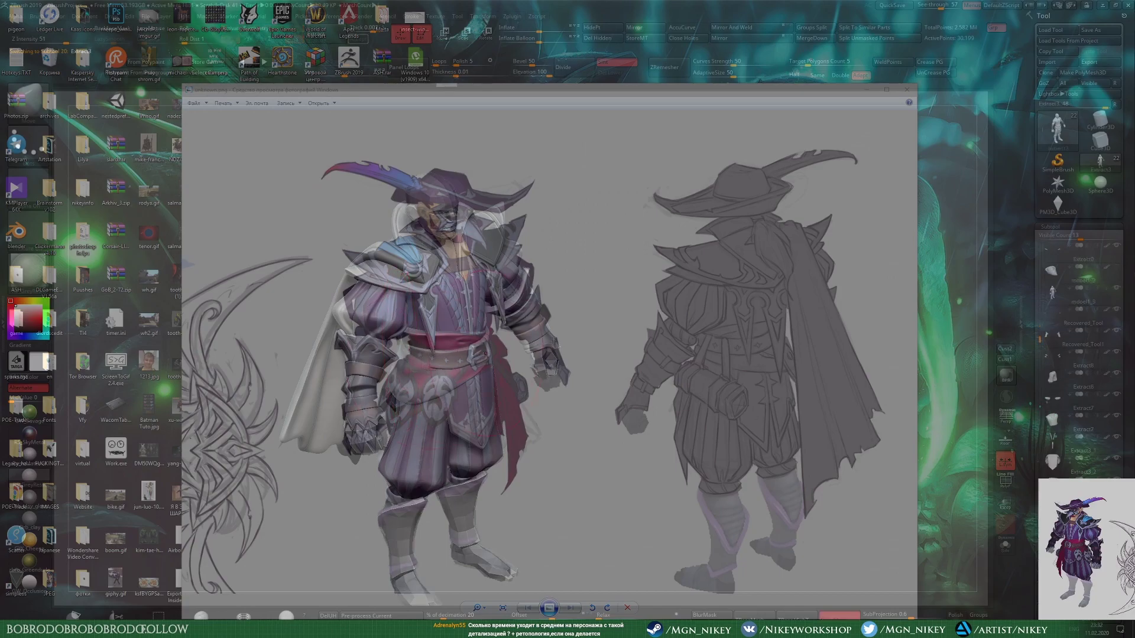
alt+click(467, 336)
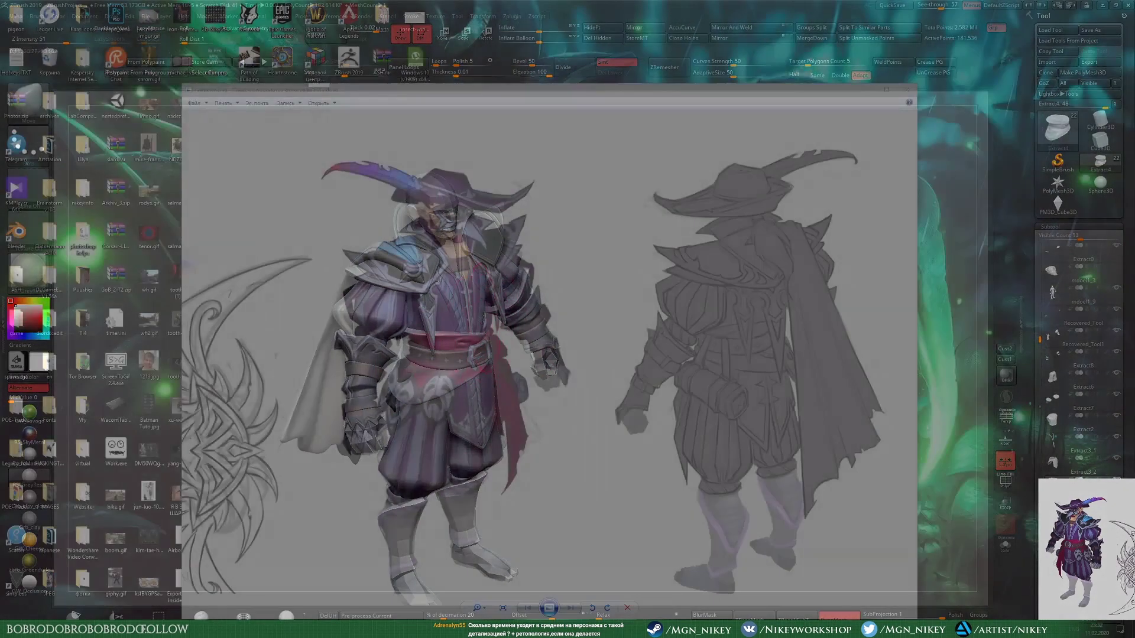
alt+click(454, 317)
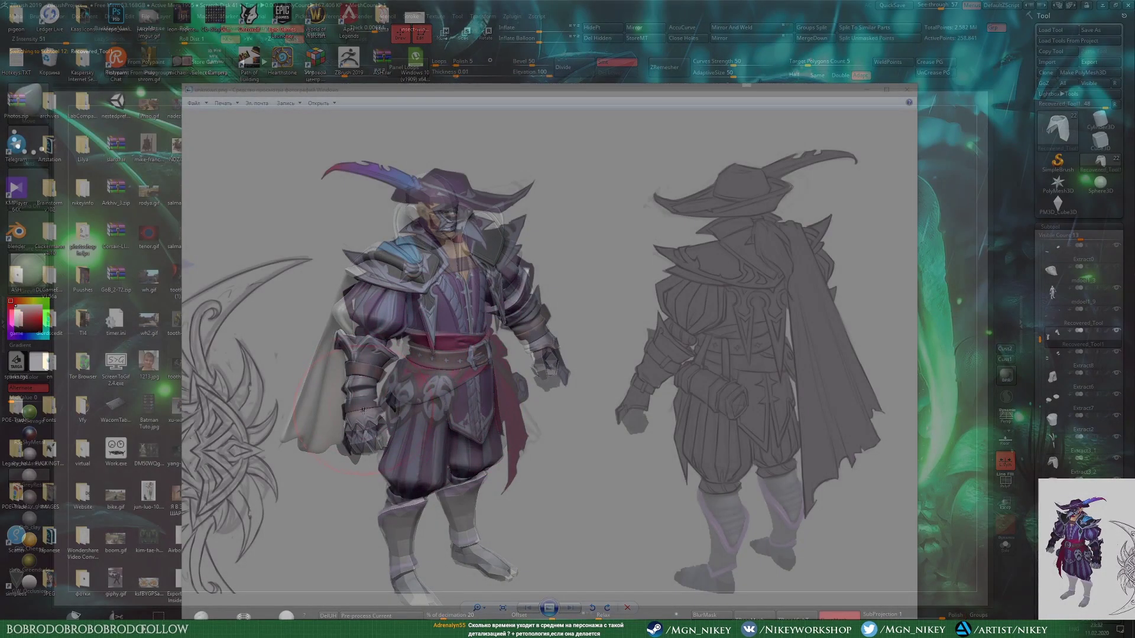
alt+click(361, 403)
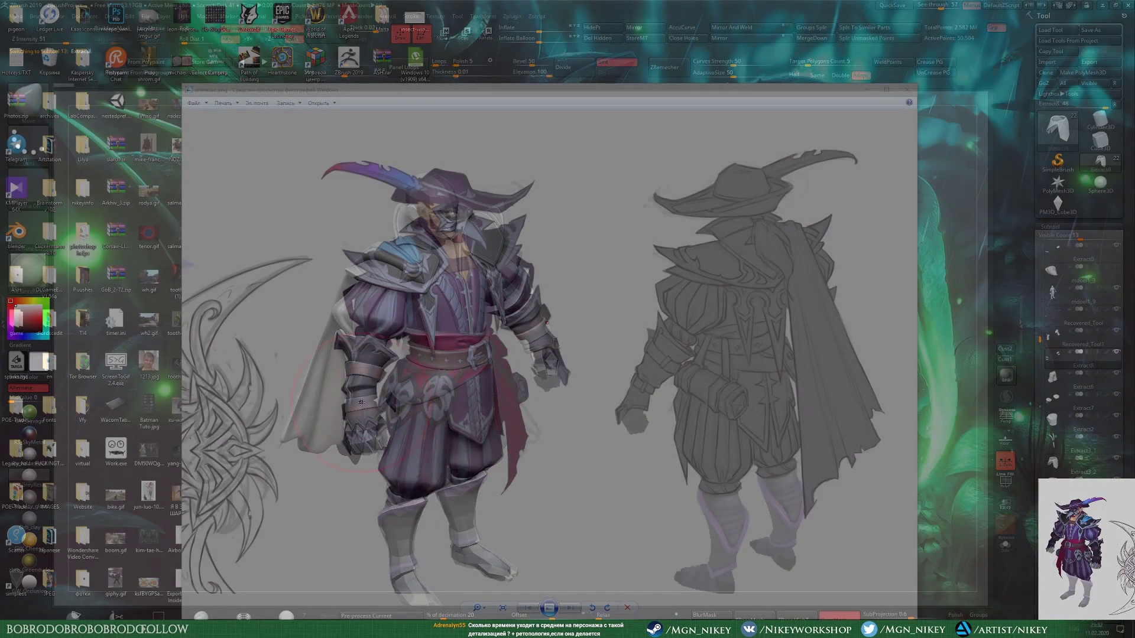
alt+click(367, 422)
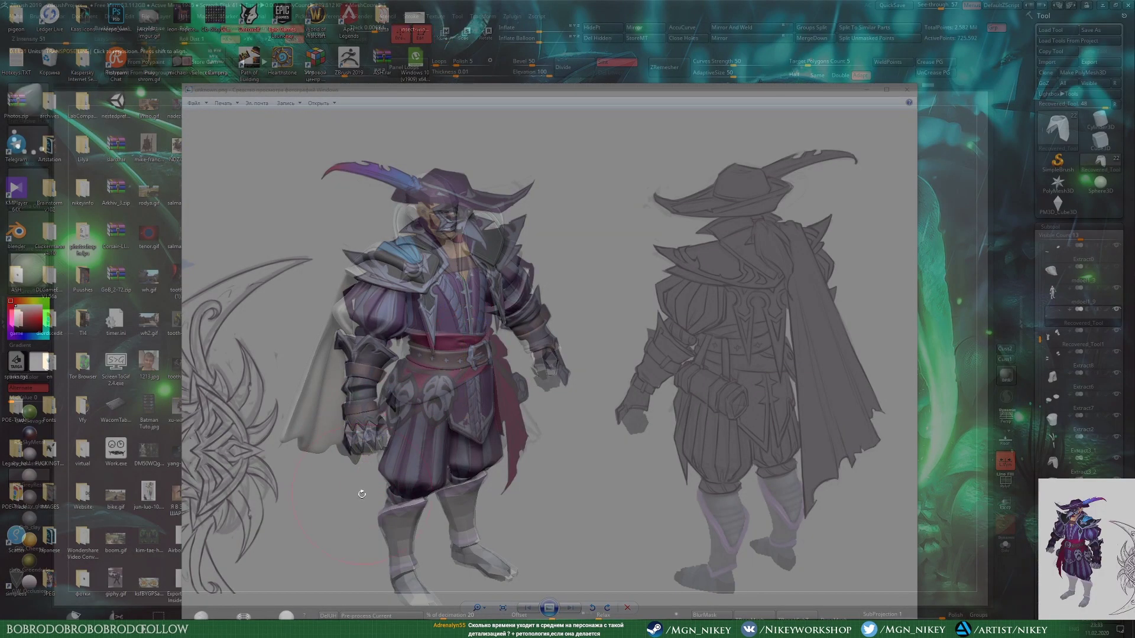
key(w)
Step: Compare the mdoel1_2, mdoel1_7 and shoulder pad armour pieces against the concept
alt+click(386, 321)
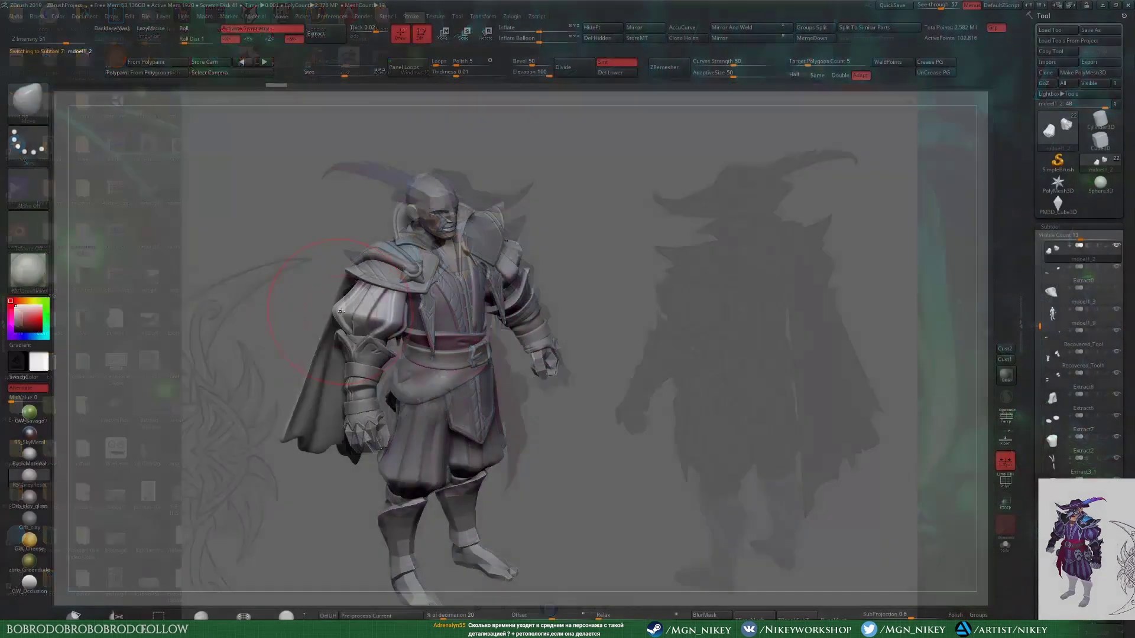
alt+click(378, 301)
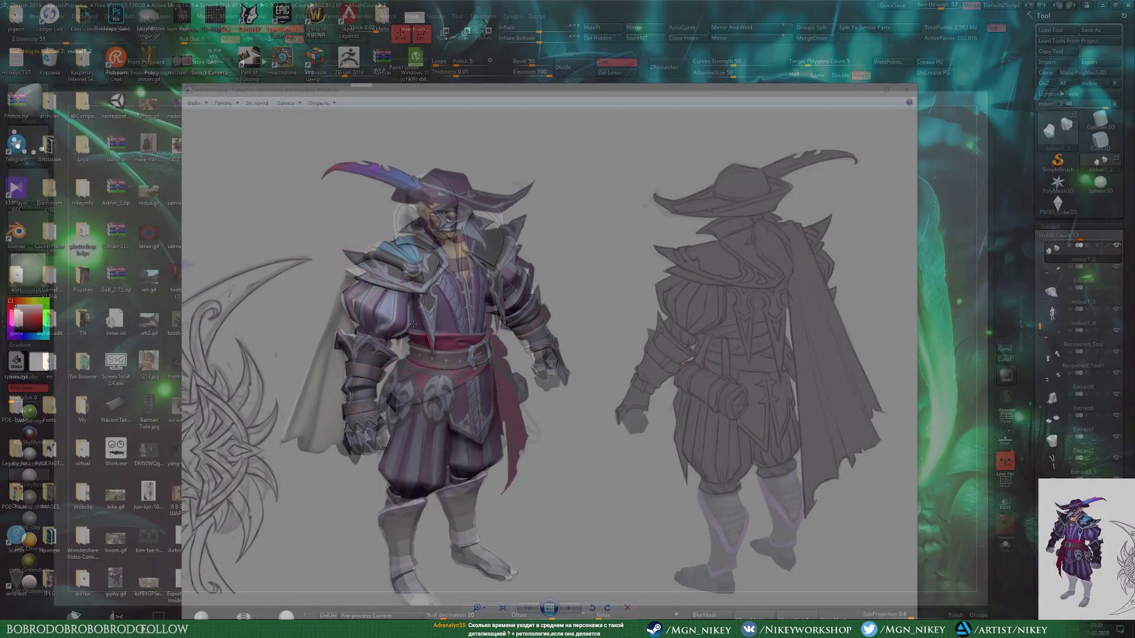
alt+click(392, 324)
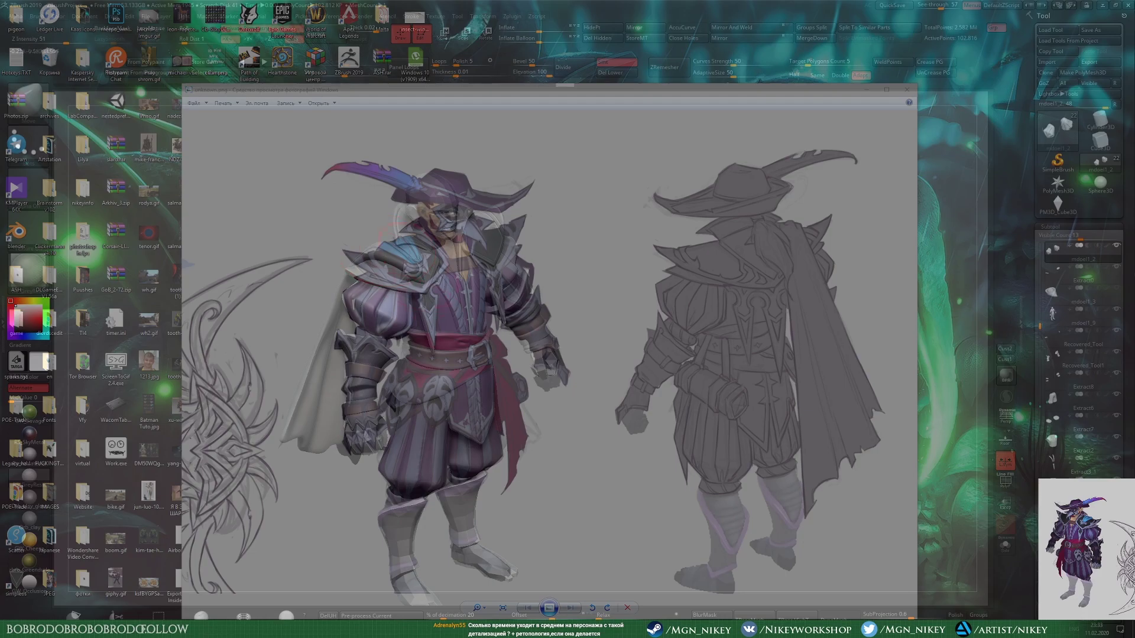
alt+click(418, 261)
alt+click(447, 261)
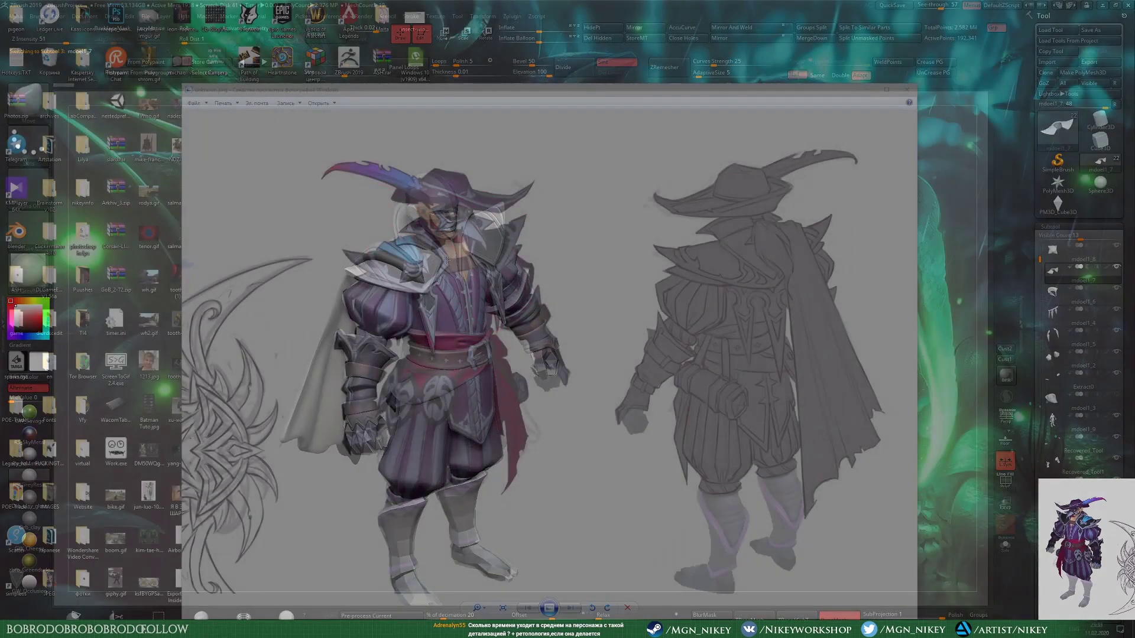
alt+click(428, 289)
alt+click(347, 268)
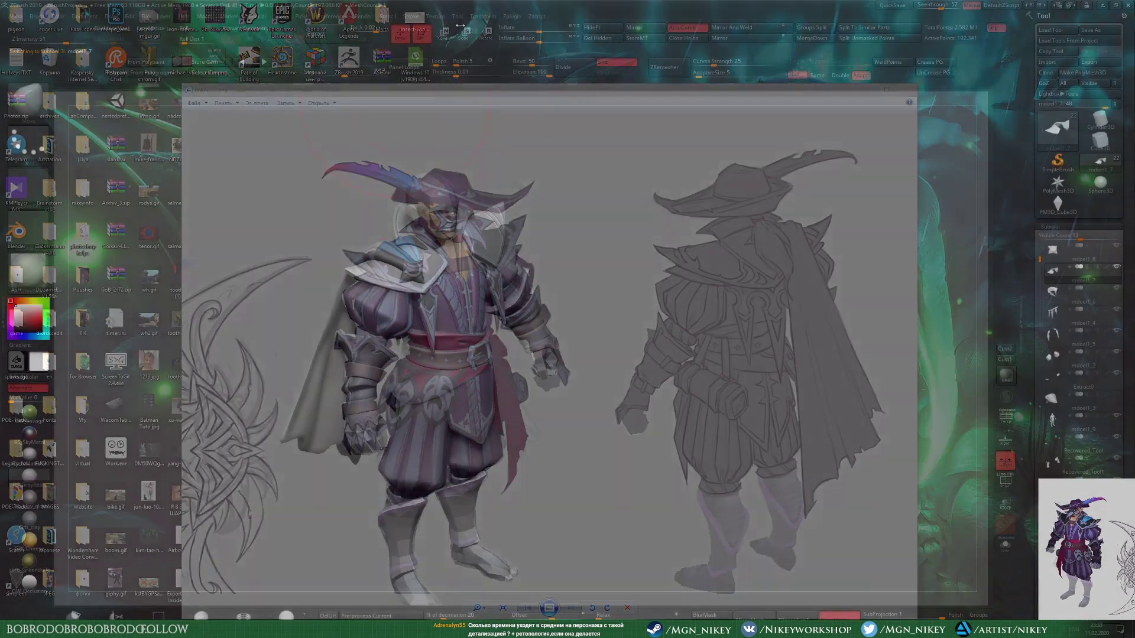
alt+click(343, 241)
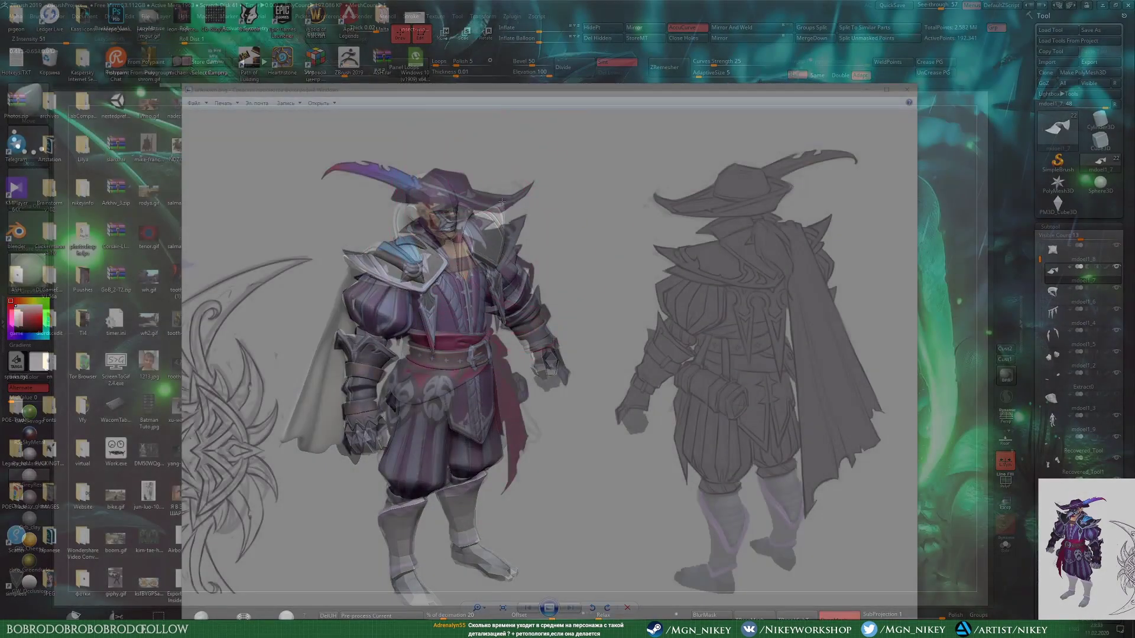
alt+click(515, 224)
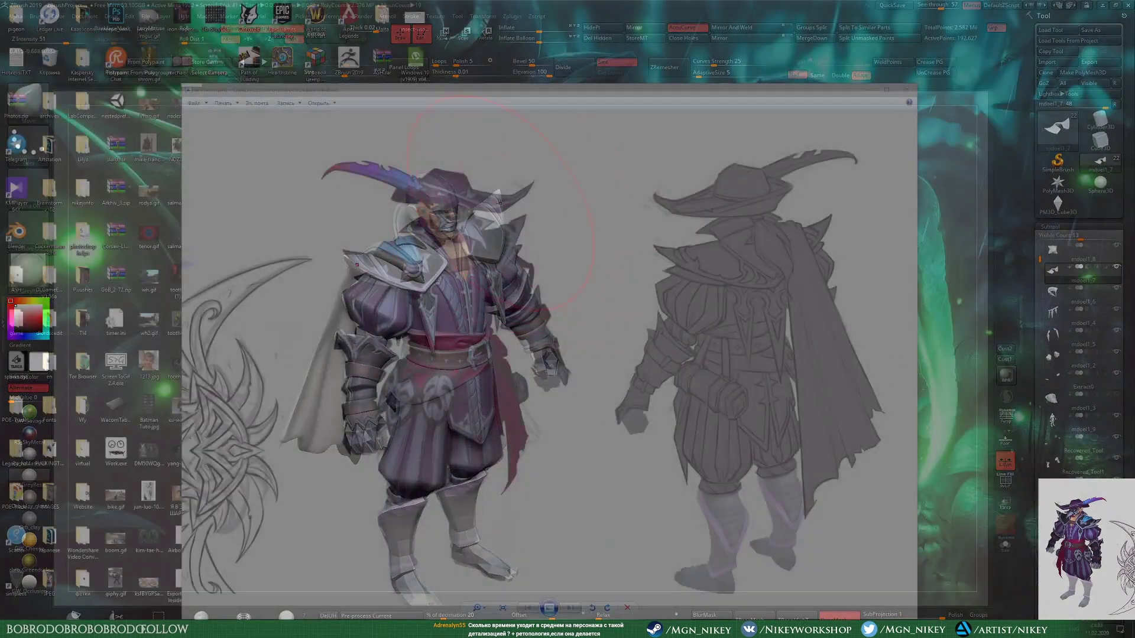
alt+click(508, 216)
alt+click(568, 205)
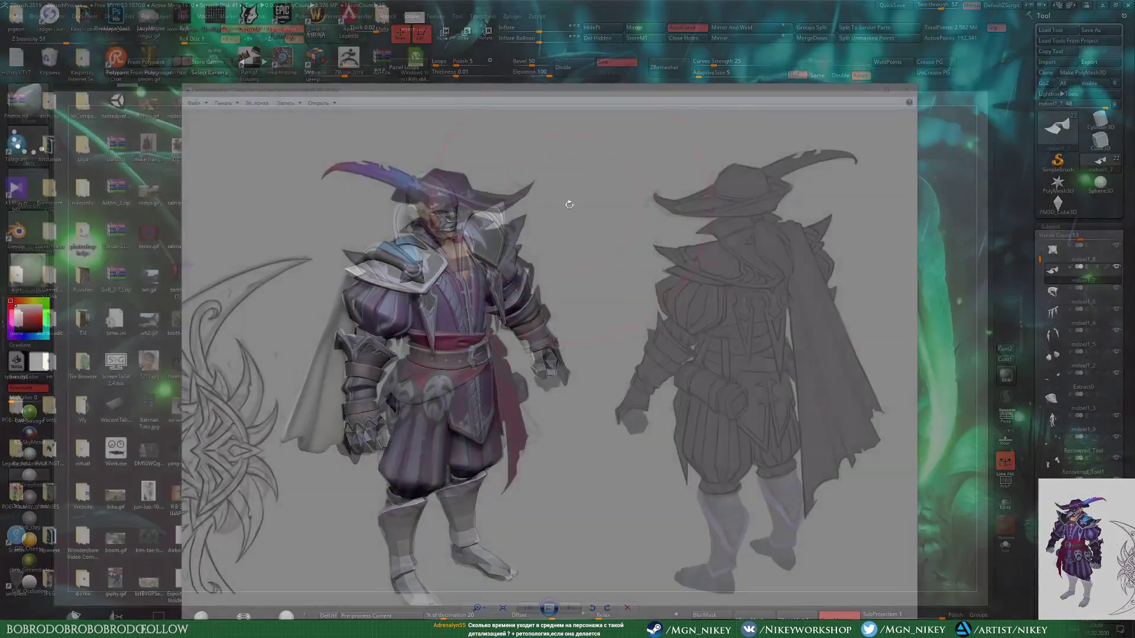
alt+click(455, 248)
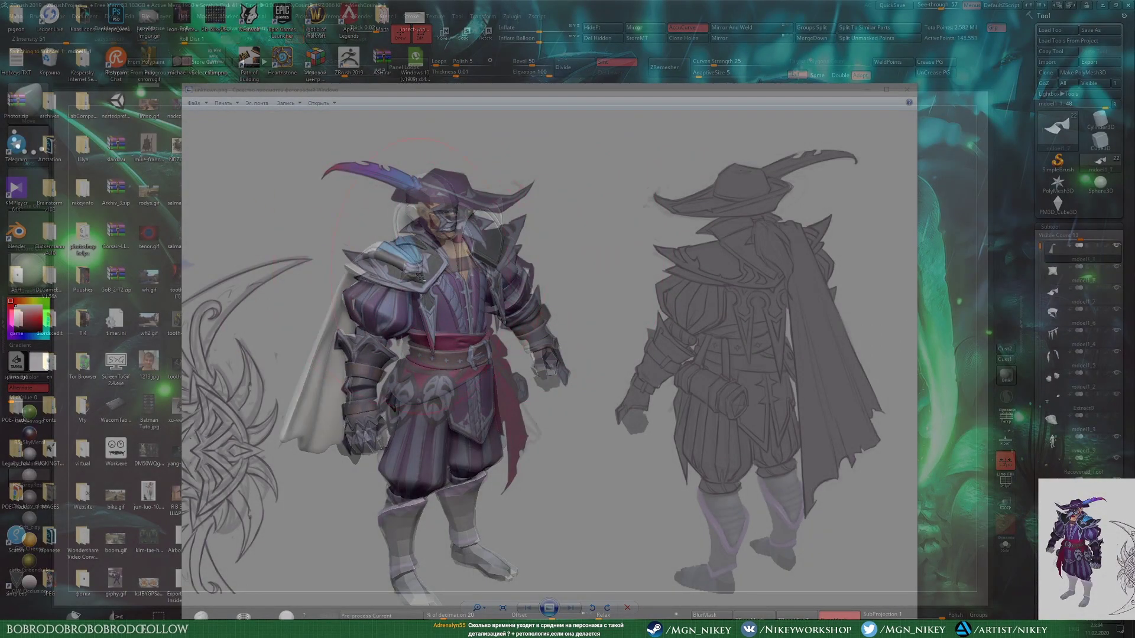
Step: Make mdoel1_8, mdoel1_1 and mdoel1_6 active in turn to compare them with the concept
alt+click(431, 260)
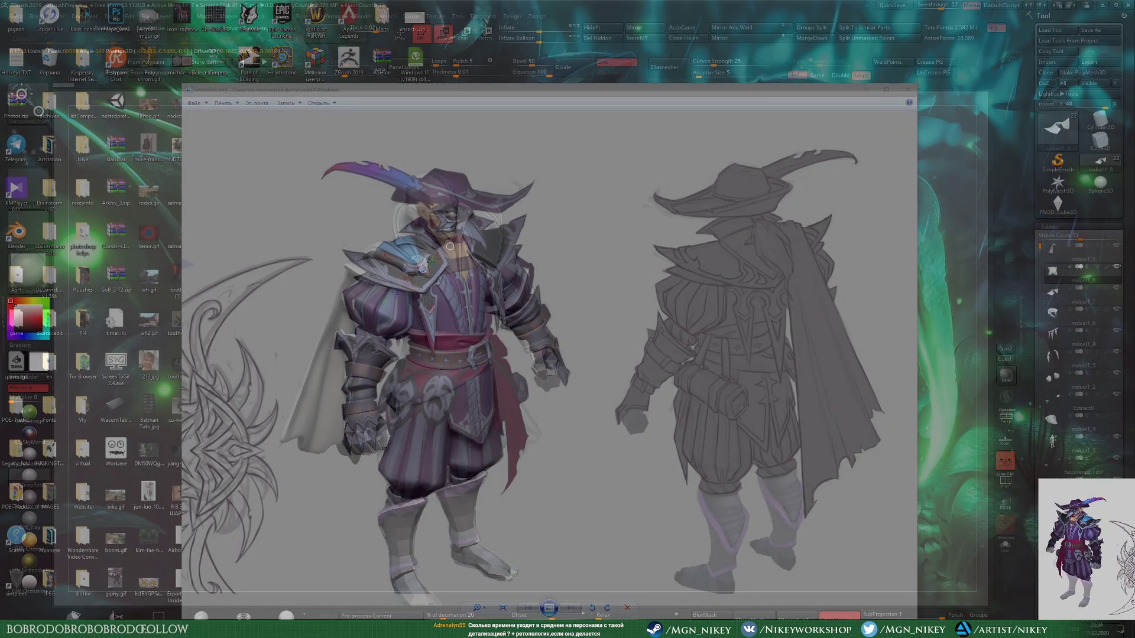
alt+click(450, 222)
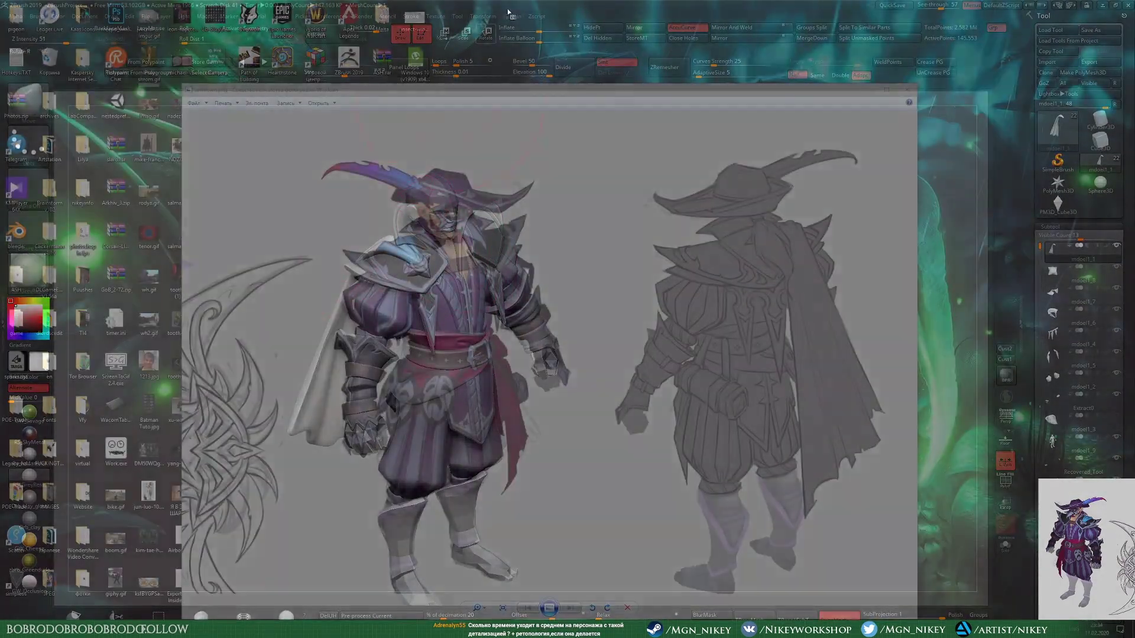
alt+click(417, 242)
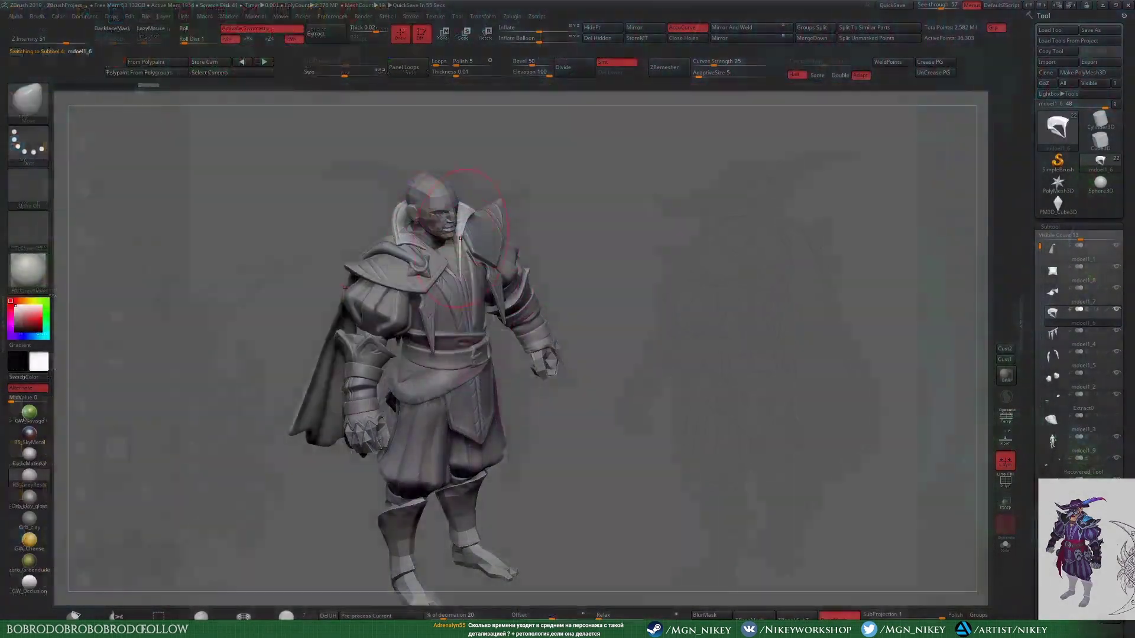
key(m)
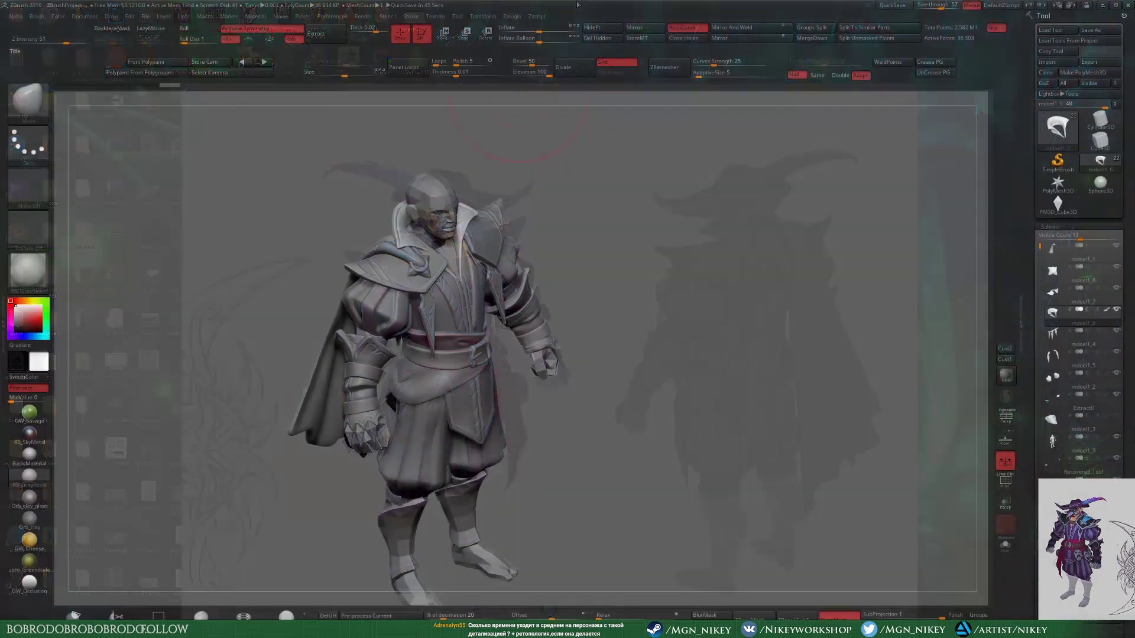
click(549, 351)
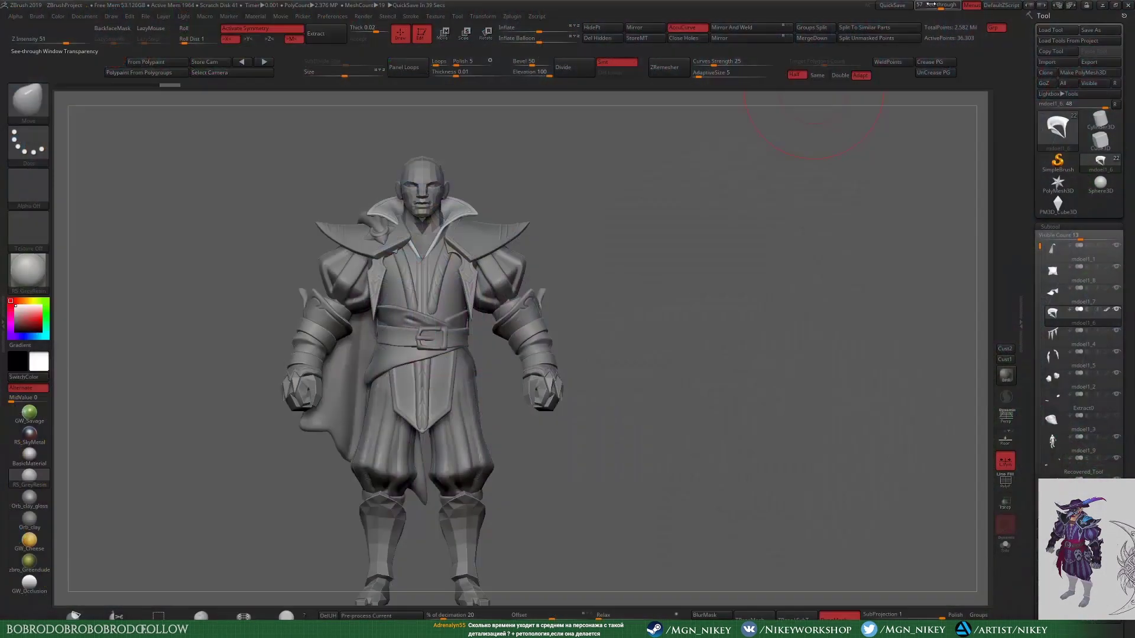
Step: Mirror And Weld collar subtool mdoel1_7 so both sides match, checking it from above and front
ctrl+right_drag(673, 290, 704, 118)
alt+click(591, 249)
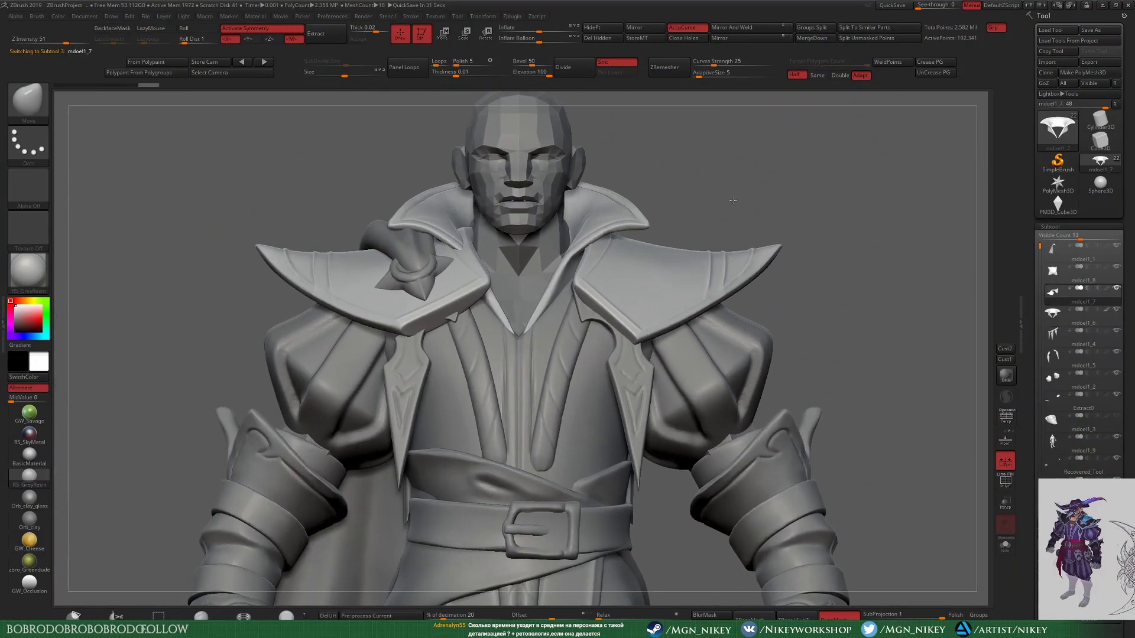
click(726, 30)
ctrl+right_drag(550, 384, 550, 318)
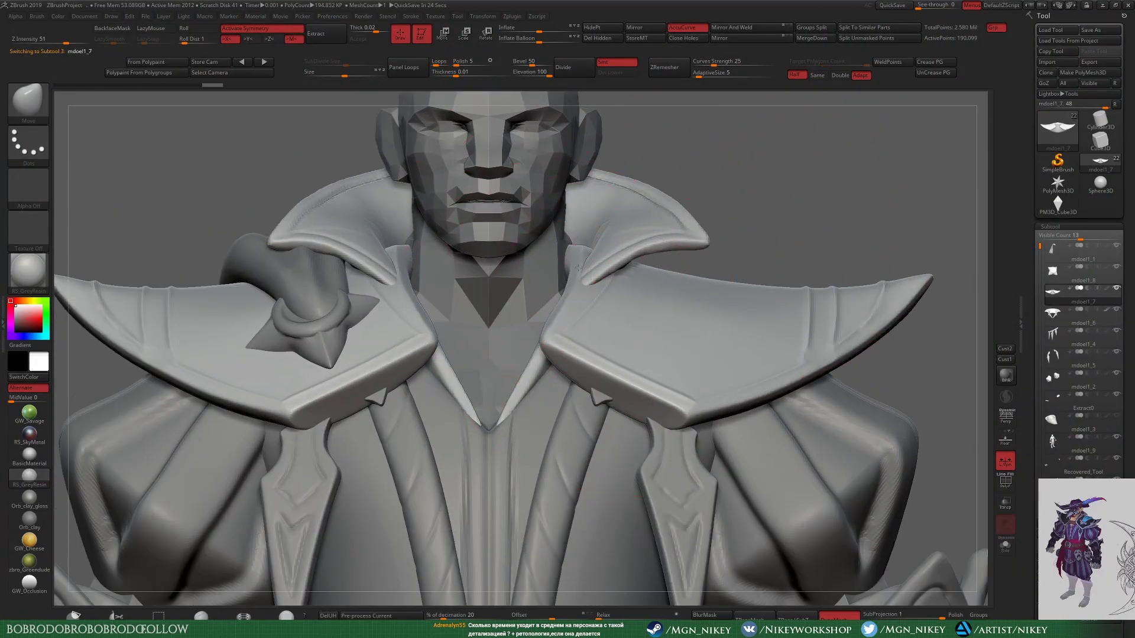
right_drag(601, 101, 601, 206)
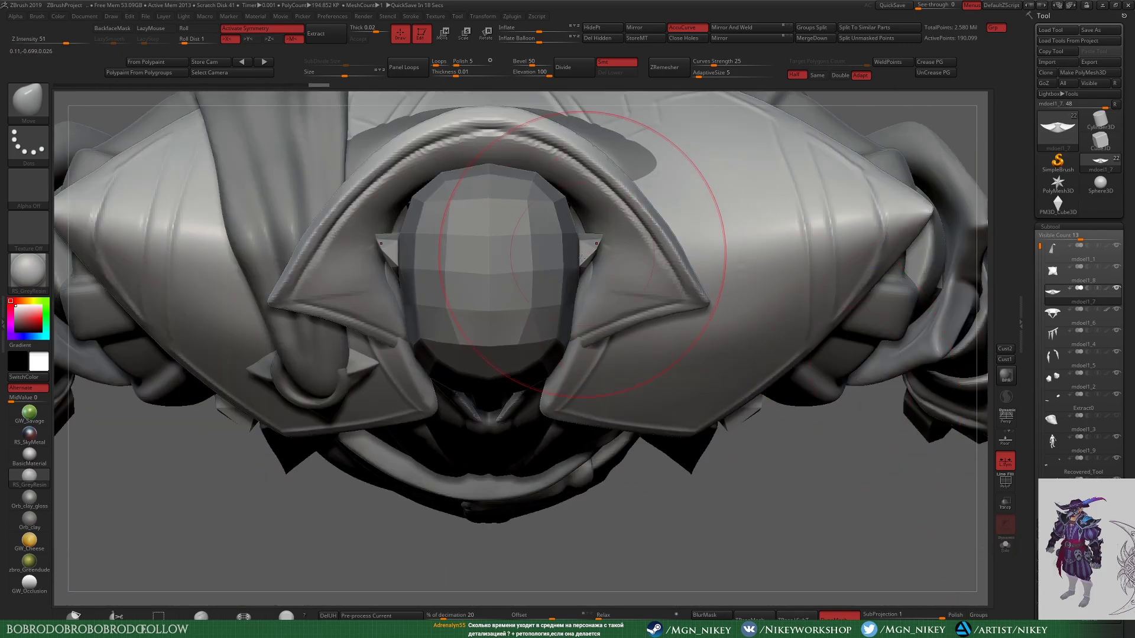
mouse_move(645, 528)
right_down()
mouse_move(593, 269)
mouse_move(571, 258)
right_up()
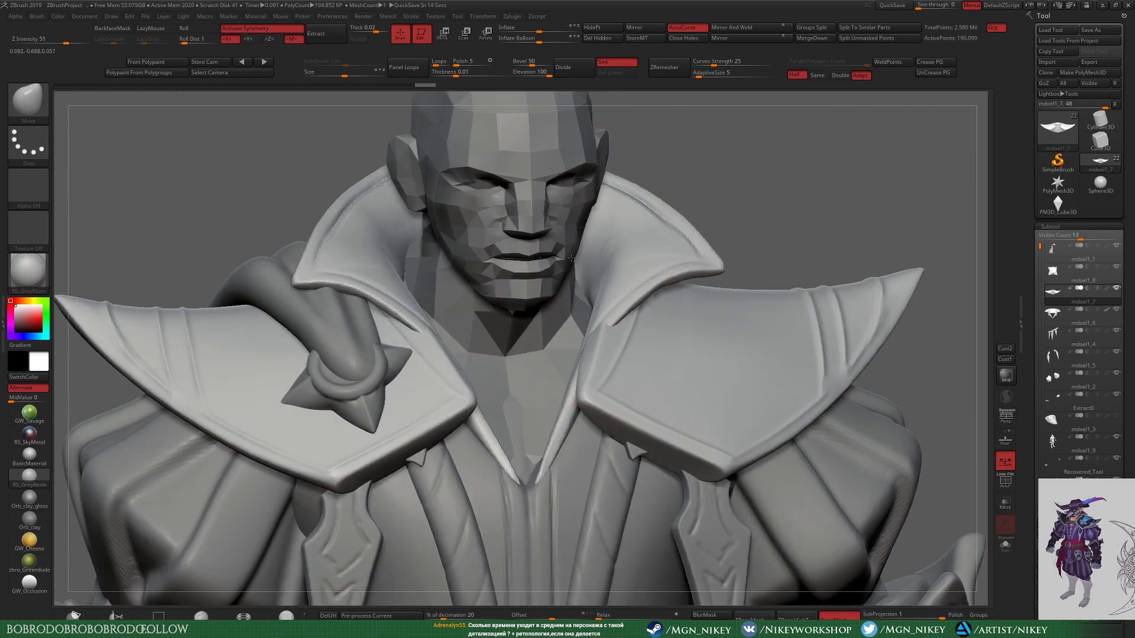
mouse_move(787, 179)
right_down()
mouse_move(698, 177)
mouse_move(698, 153)
right_up()
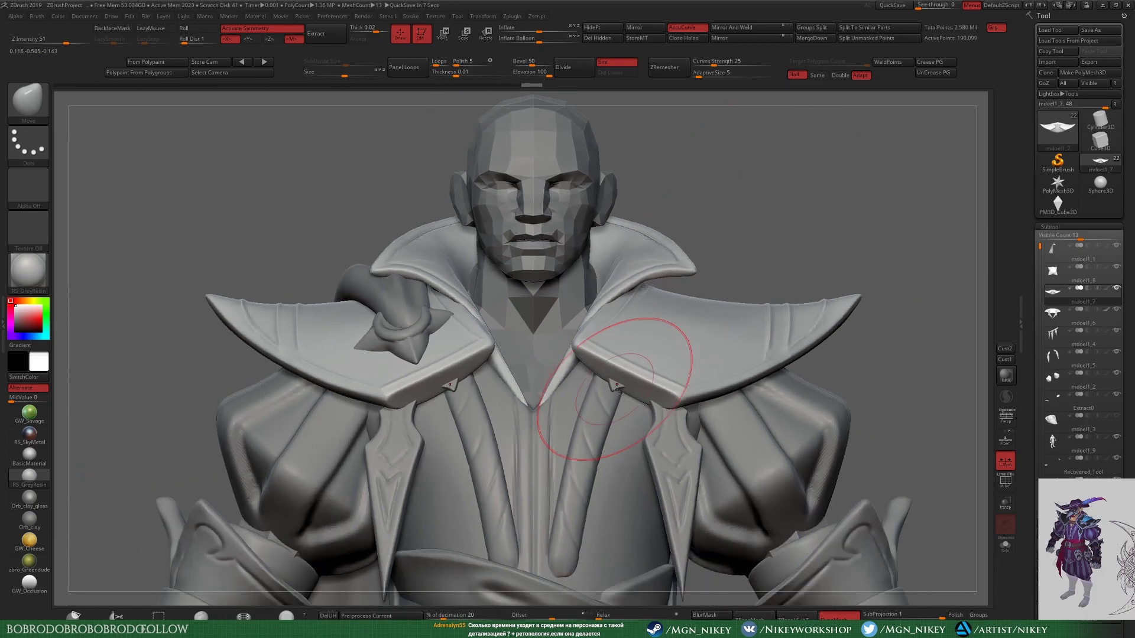
Step: Reposition the collar spike piece mdoel1_5 with the Transpose move gizmo
alt+click(638, 331)
key(w)
right_drag(842, 285, 688, 519)
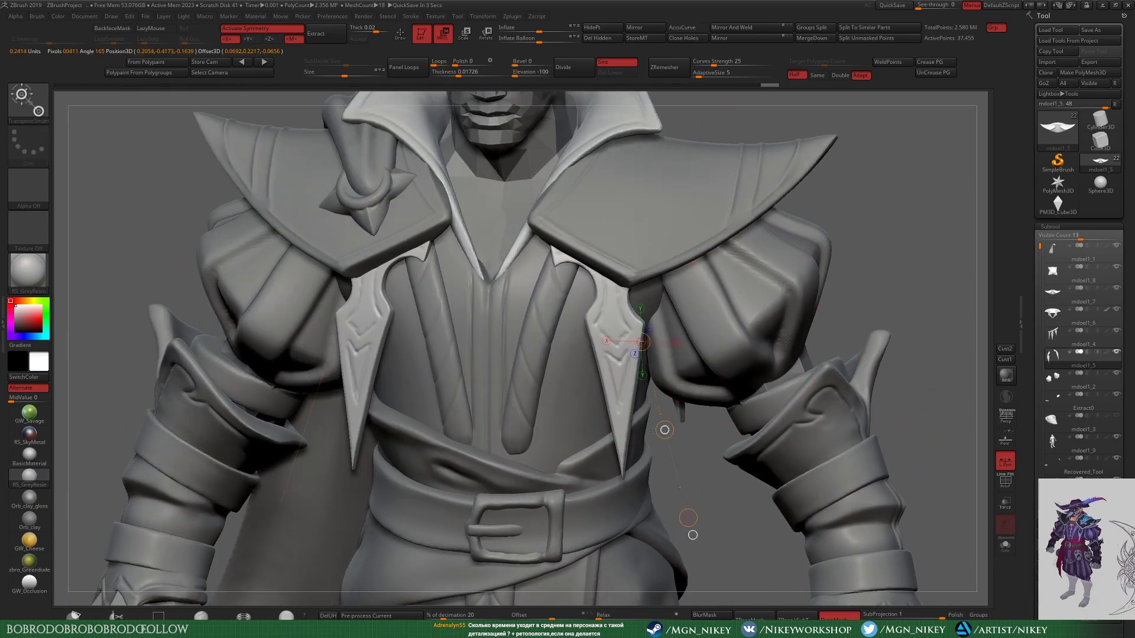
mouse_move(692, 535)
mouse_down()
mouse_move(769, 354)
mouse_move(908, 276)
mouse_move(540, 405)
mouse_up()
Step: Select the belt Extract3 and shape it with the Move Topological brush from the side
key(q)
alt+click(568, 370)
key(b)
key(m)
key(t)
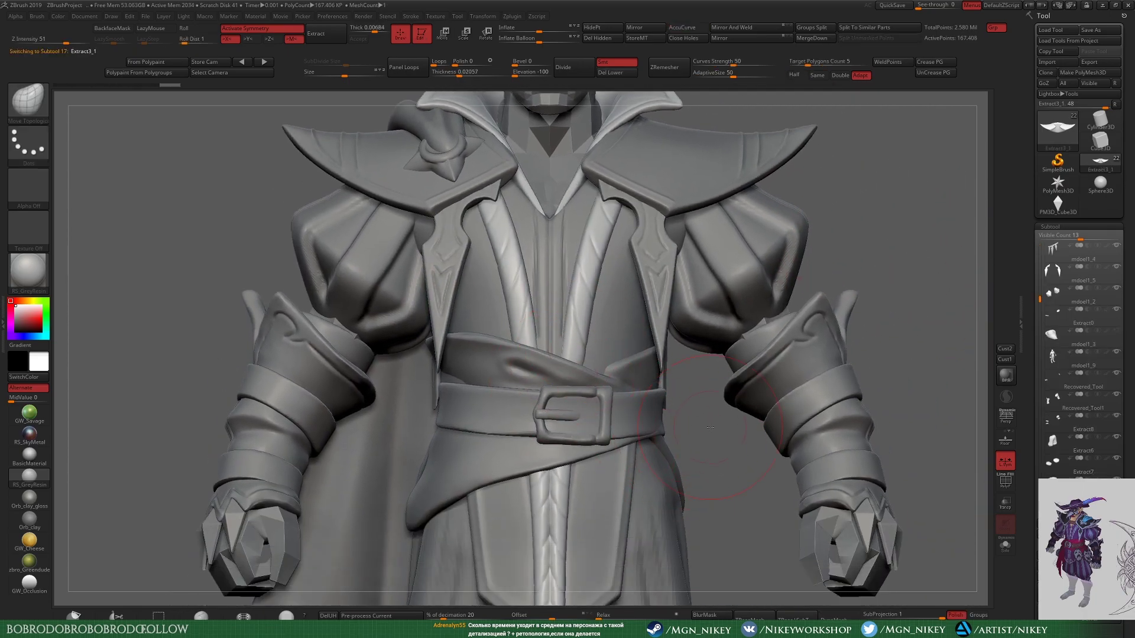
alt+drag(710, 427, 370, 364)
alt+click(370, 364)
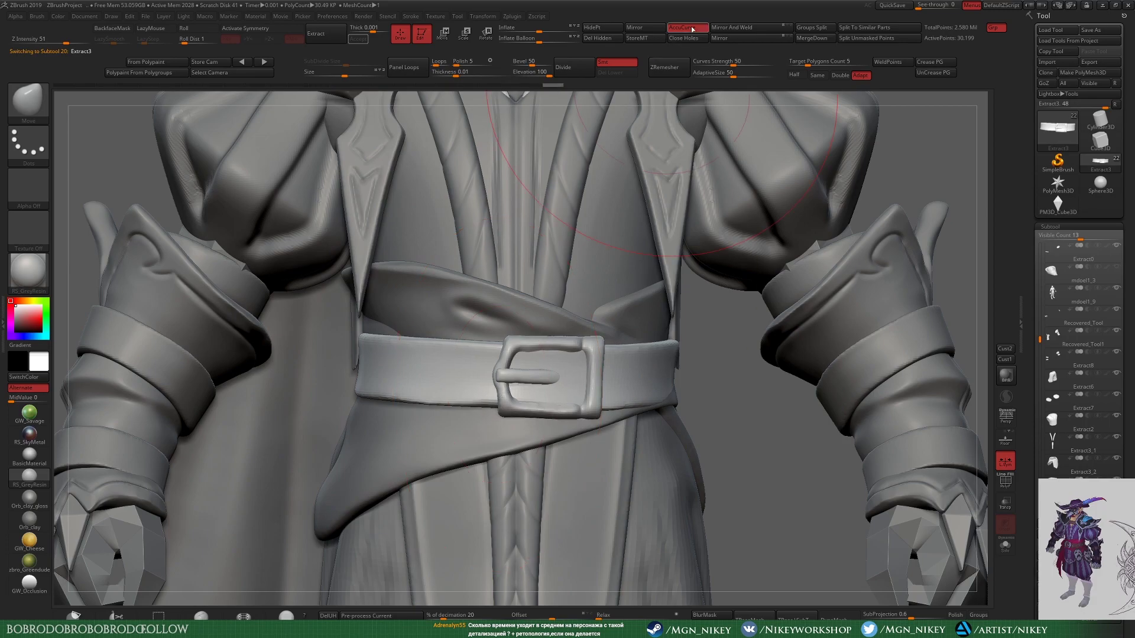
alt+drag(561, 380, 532, 473)
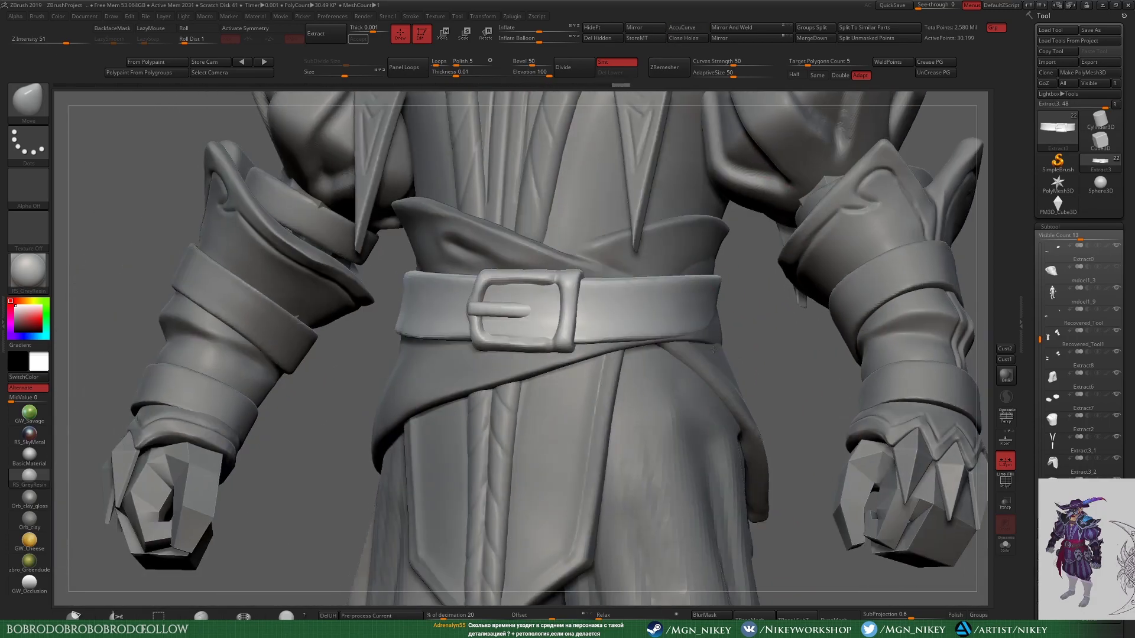
Step: Alternate between the sash Extract4 and belt Extract3, adjusting them from side views
alt+click(591, 378)
mouse_move(591, 378)
mouse_down()
mouse_move(827, 295)
mouse_move(774, 319)
mouse_up()
alt+click(641, 335)
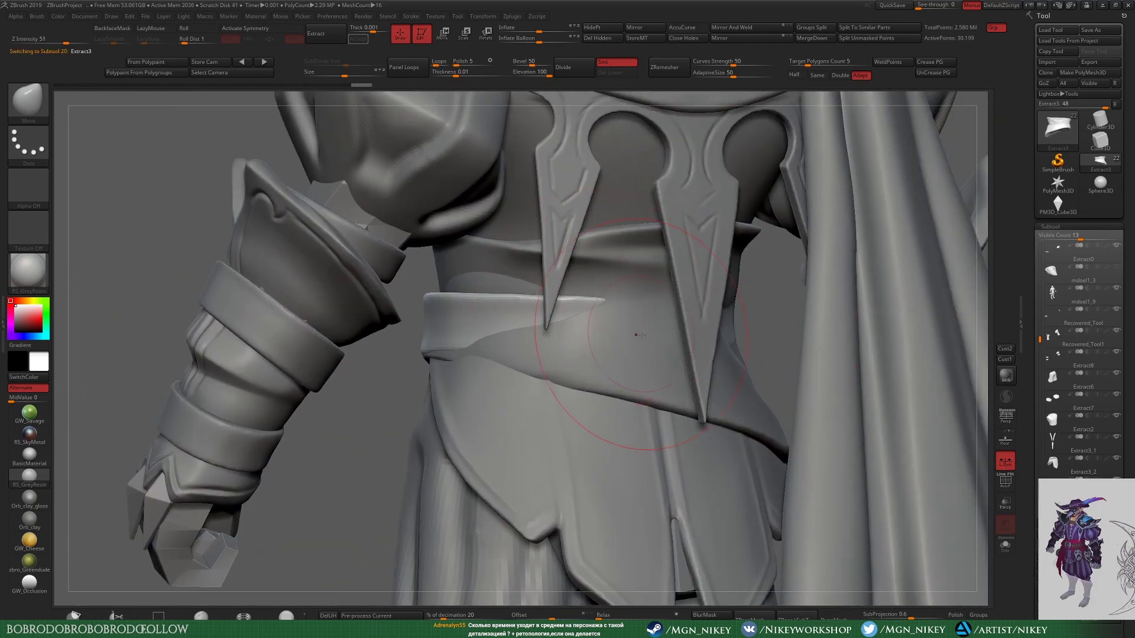
mouse_move(671, 335)
alt+mouse_down()
mouse_move(591, 414)
mouse_move(769, 354)
mouse_move(596, 326)
alt+mouse_up()
alt+click(597, 326)
key(space)
key(1)
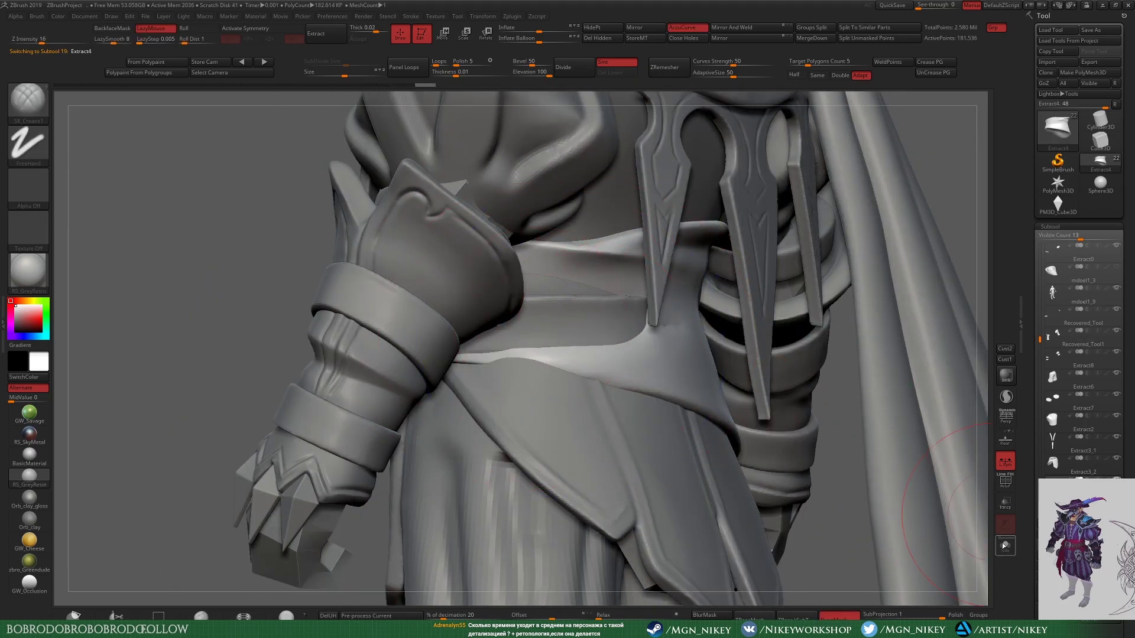
Step: Hide the cape and orbit onto the belt and sash at the back
click(1004, 545)
drag(899, 349, 544, 317)
mouse_move(331, 414)
alt+mouse_down()
mouse_move(373, 436)
mouse_move(384, 408)
alt+mouse_up()
scroll(1063, 354, up, 3)
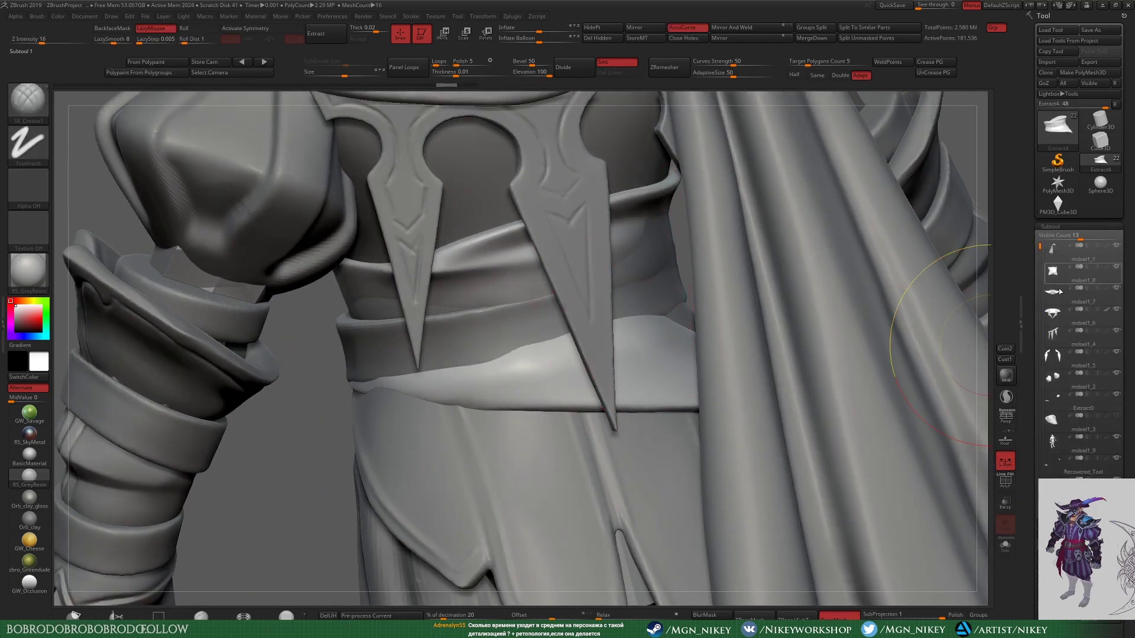
click(1116, 245)
drag(827, 266, 741, 234)
alt+click(741, 234)
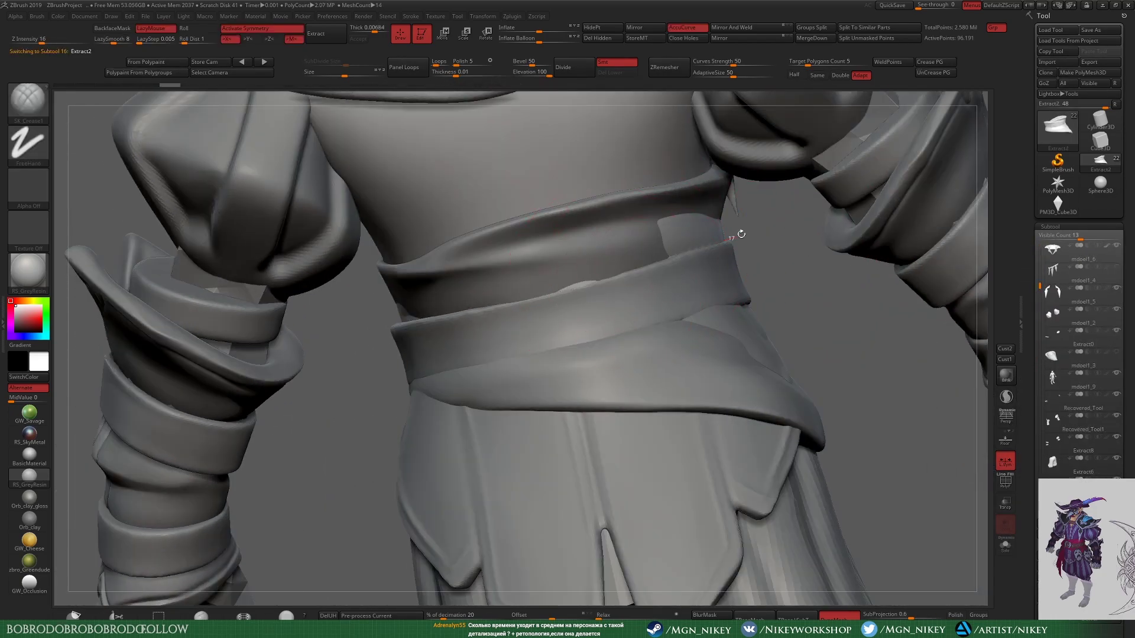
mouse_move(626, 262)
ctrl+mouse_down()
mouse_move(607, 228)
mouse_move(386, 337)
mouse_move(473, 296)
mouse_move(296, 307)
mouse_move(544, 264)
ctrl+mouse_up()
Step: Reshape the sash Extract4 and front skirt panel with the Move brush
key(b)
key(m)
key(v)
alt+click(544, 264)
alt+click(555, 287)
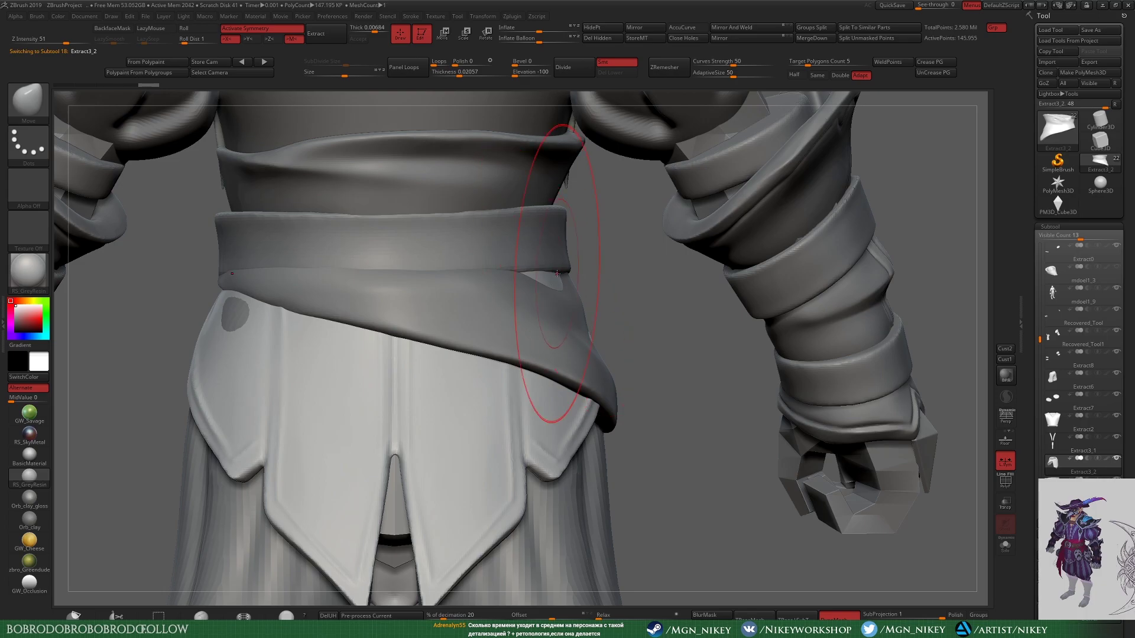
alt+click(547, 275)
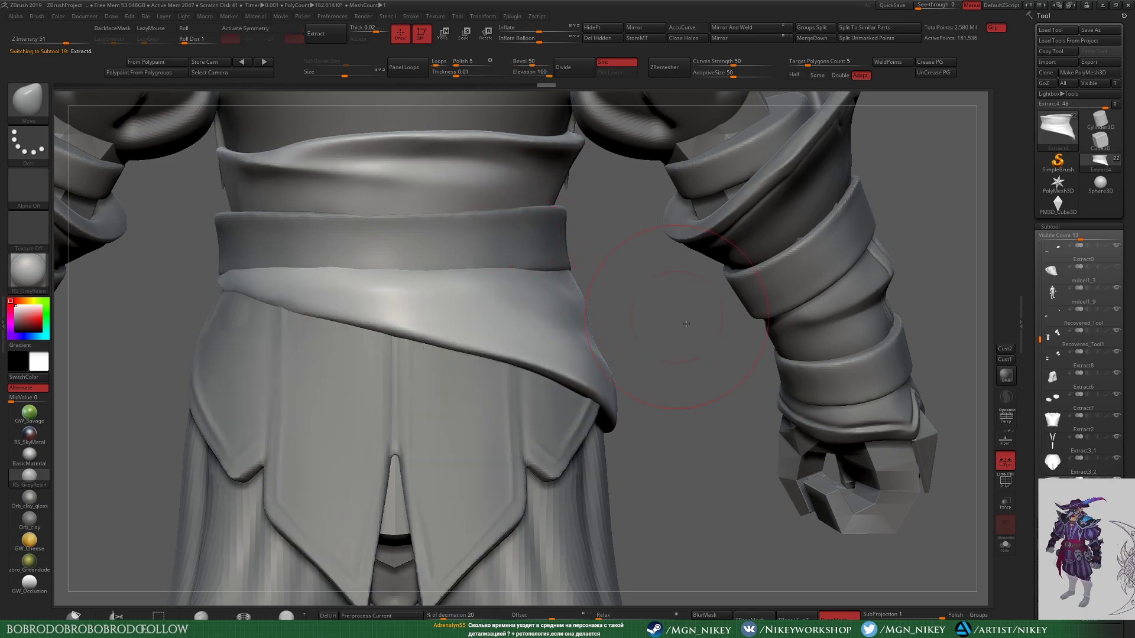
alt+drag(686, 324, 729, 354)
Step: Recentre on the belt Extract3 and tighten its edges with the Pinch brush
alt+click(467, 283)
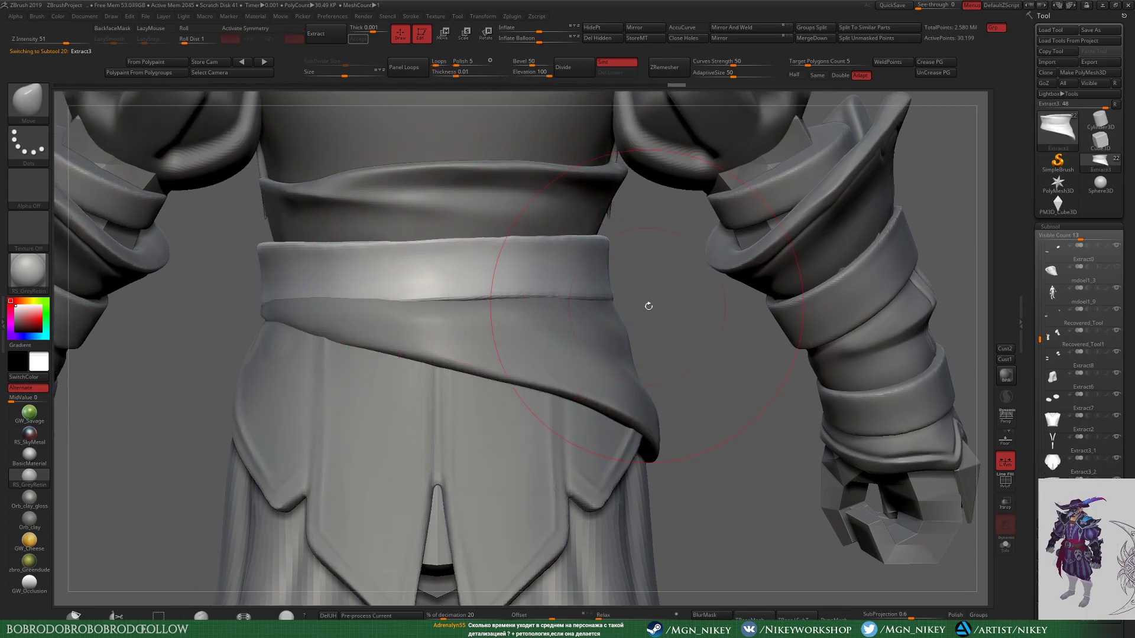
key(f)
key(b)
key(p)
key(i)
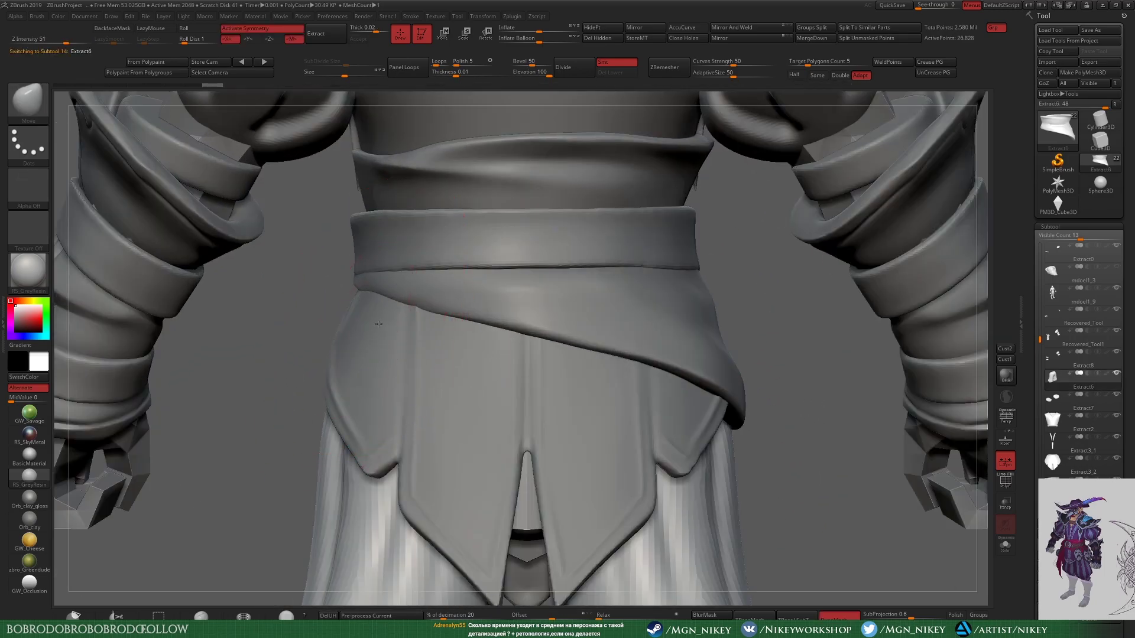
Step: Turn on X symmetry with the Move brush while viewing the chest
key(f)
drag(565, 414, 710, 414)
key(b)
key(m)
key(v)
alt+click(550, 287)
key(x)
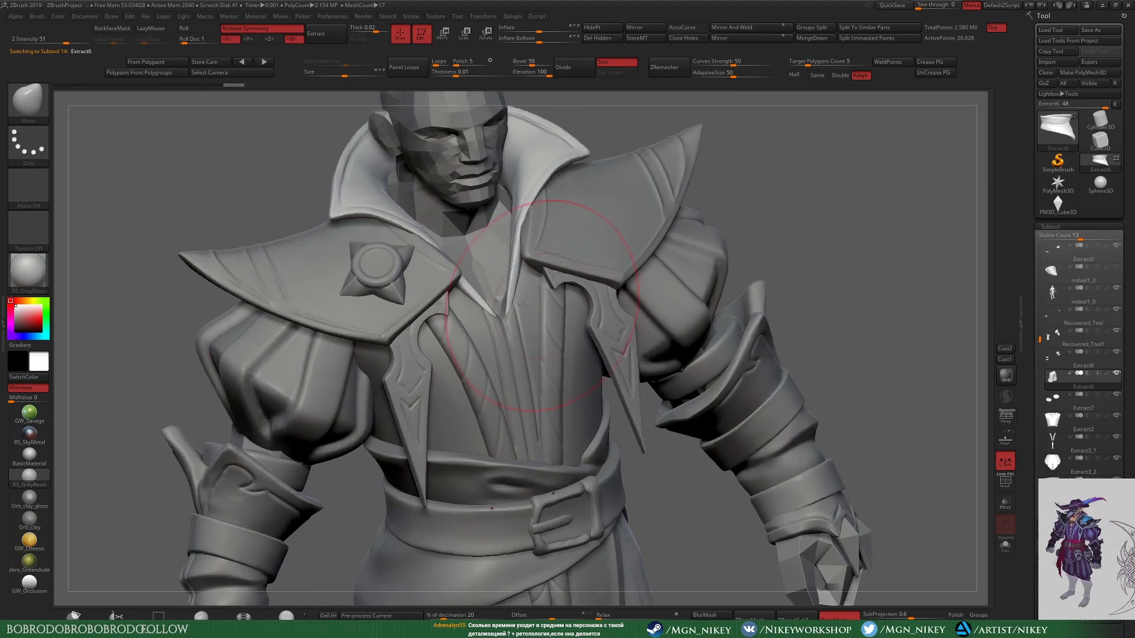
Step: Check shoulder subtools mdoel1_8 and mdoel1_1, hiding the shoulder ring and unhiding hood and cloak
alt+click(384, 280)
key(w)
click(1052, 335)
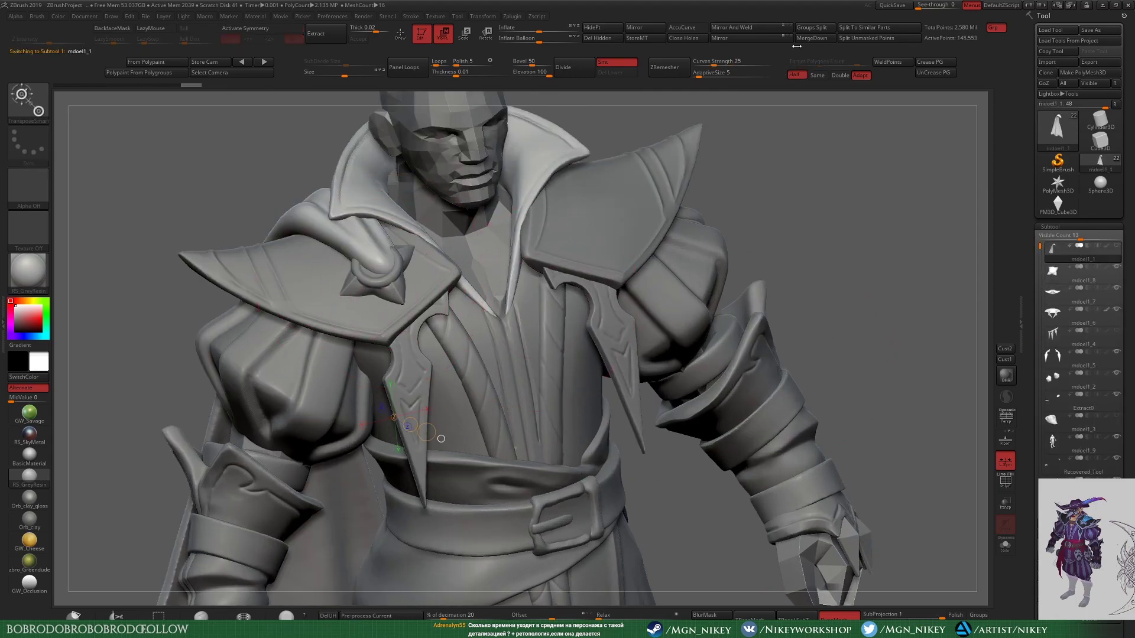
ctrl+alt+shift+click(384, 266)
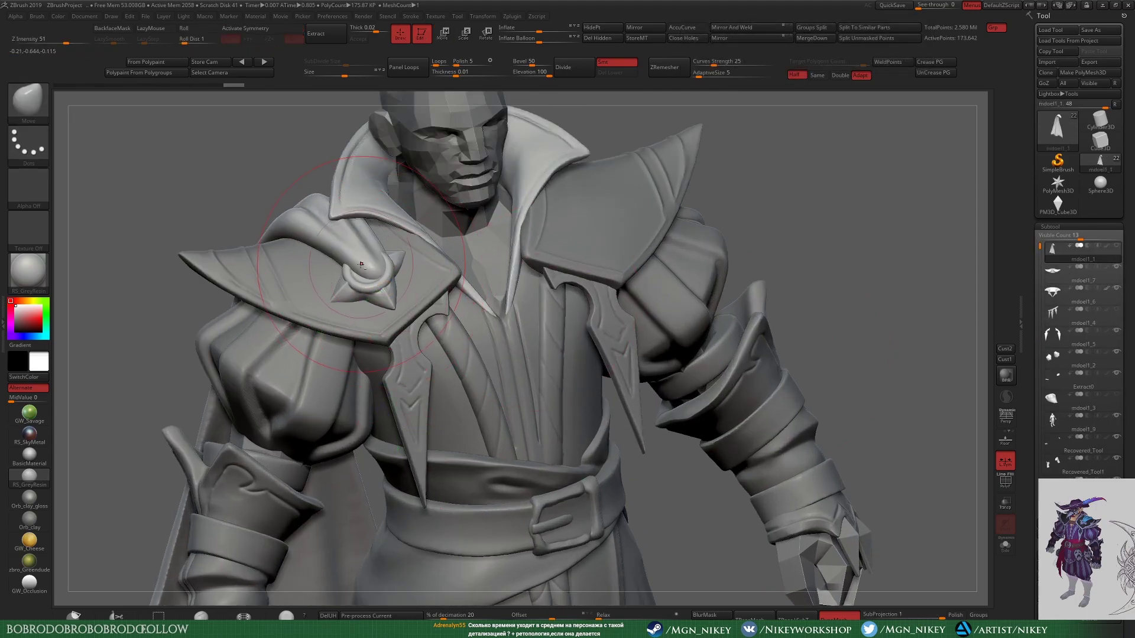
key(q)
ctrl+shift+click(786, 234)
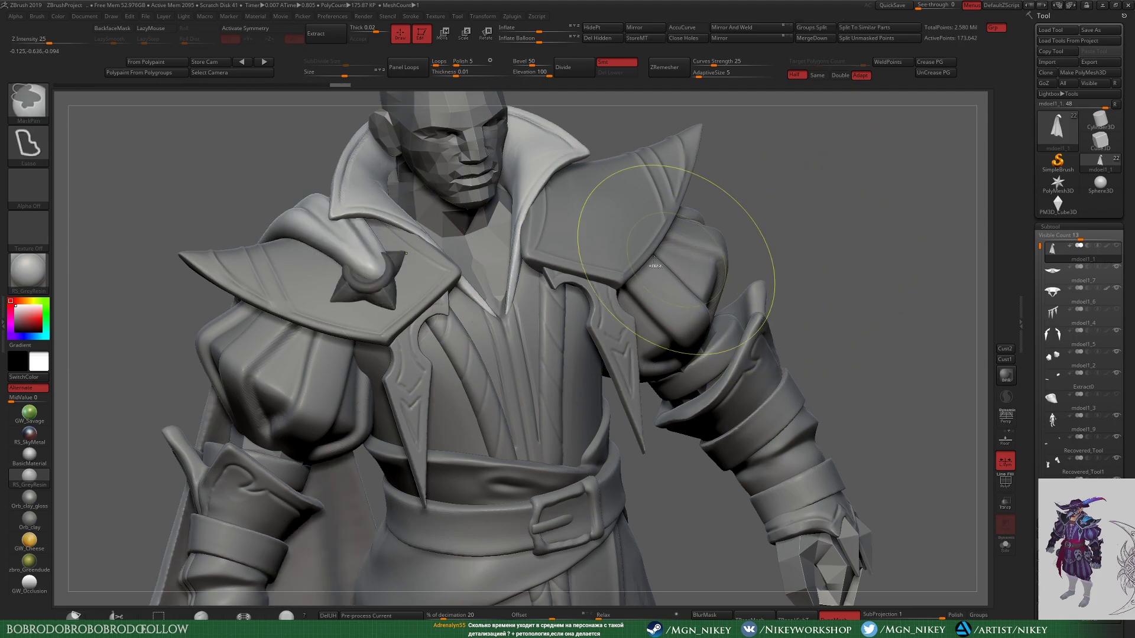
Step: Orbit from the back to the front and select the belt Extract3
key(w)
mouse_move(834, 304)
alt+mouse_down()
mouse_move(727, 271)
mouse_move(715, 326)
alt+mouse_up()
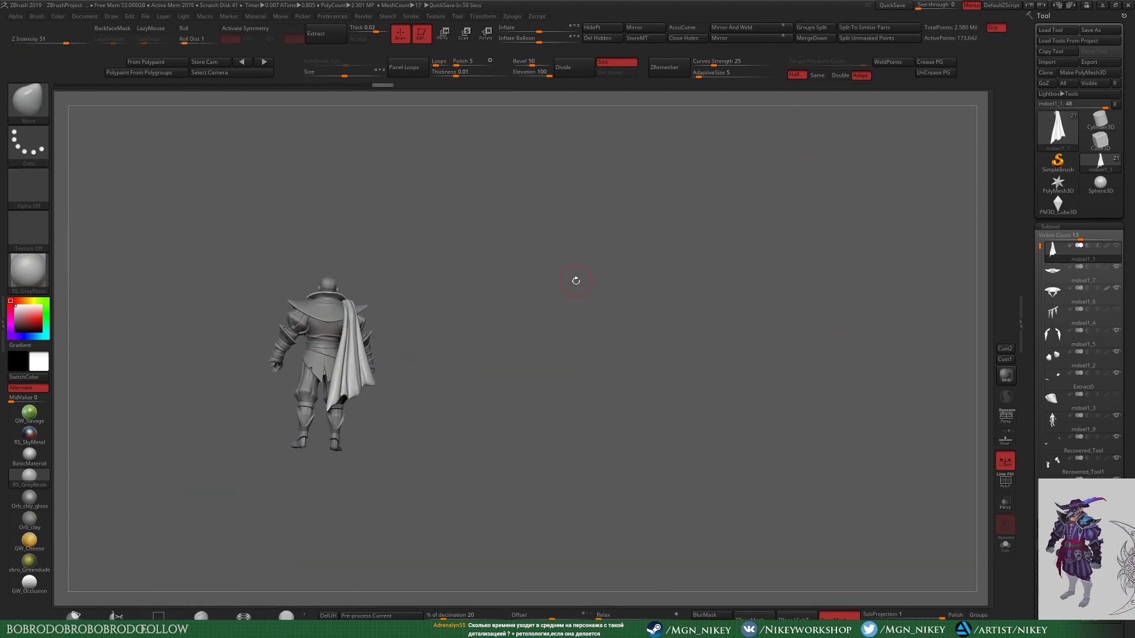
mouse_move(722, 327)
mouse_down()
mouse_move(597, 346)
mouse_move(567, 236)
mouse_up()
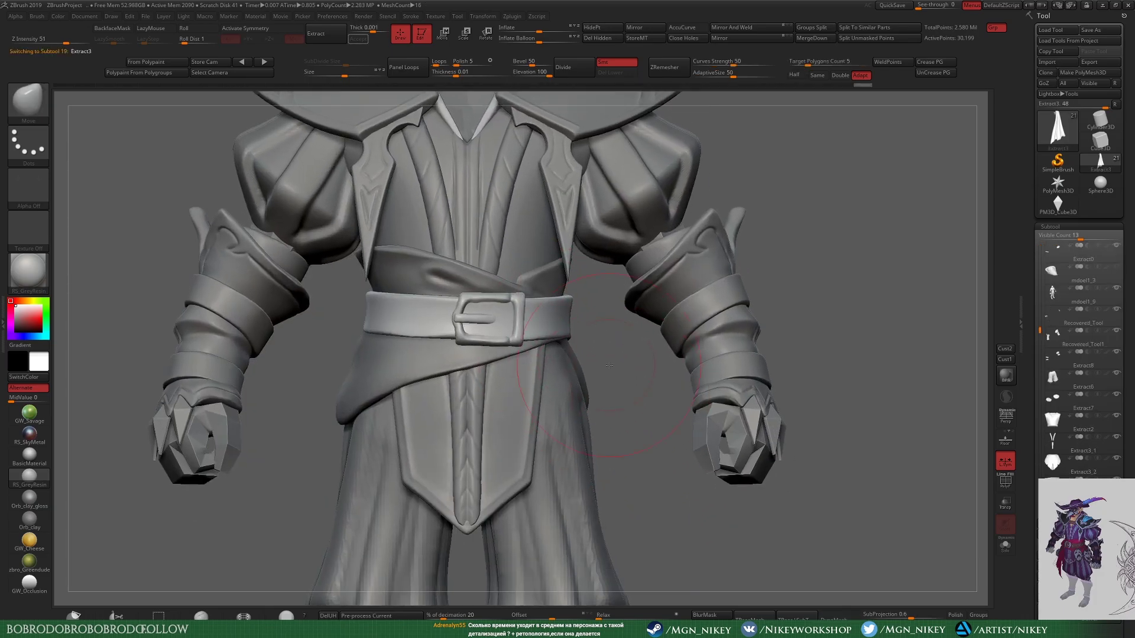
alt+click(567, 359)
Step: Insert a sphere on the belt's right side and stretch it into an egg shape
key(b)
key(i)
key(s)
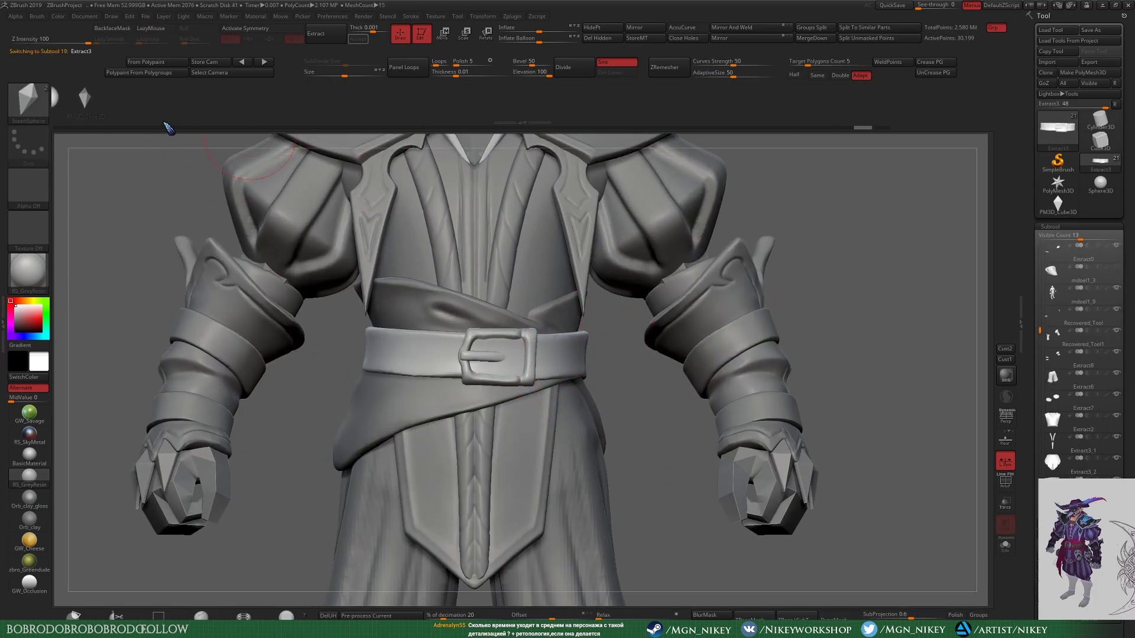
drag(575, 360, 606, 384)
key(b)
key(m)
key(v)
drag(857, 354, 432, 381)
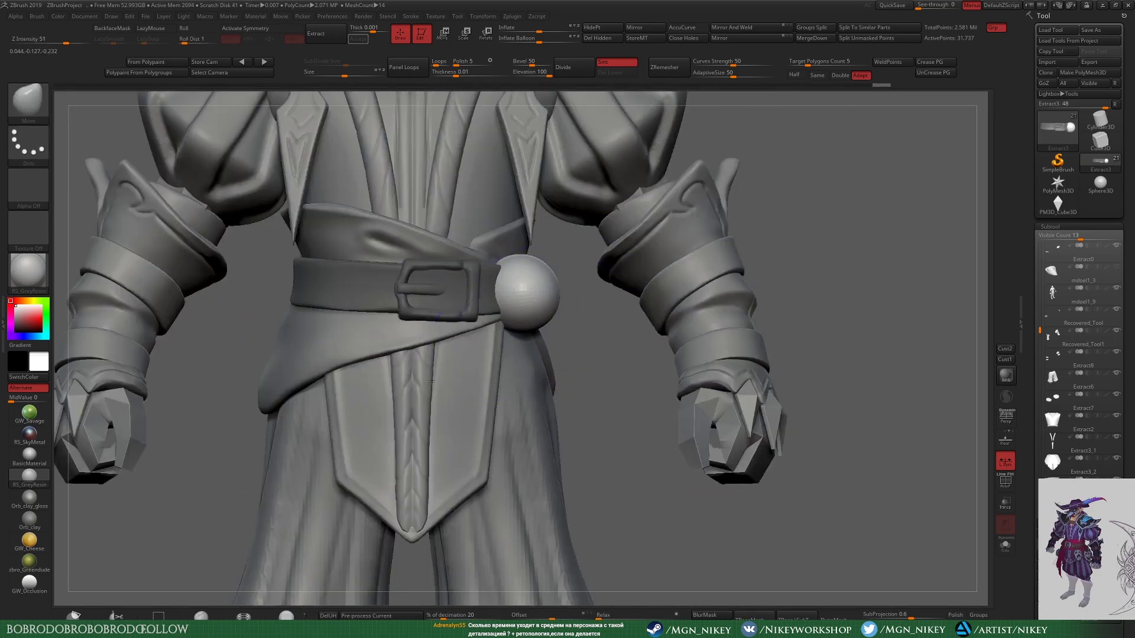
drag(540, 293, 535, 277)
mouse_move(570, 319)
mouse_down()
mouse_move(555, 315)
mouse_move(633, 372)
mouse_up()
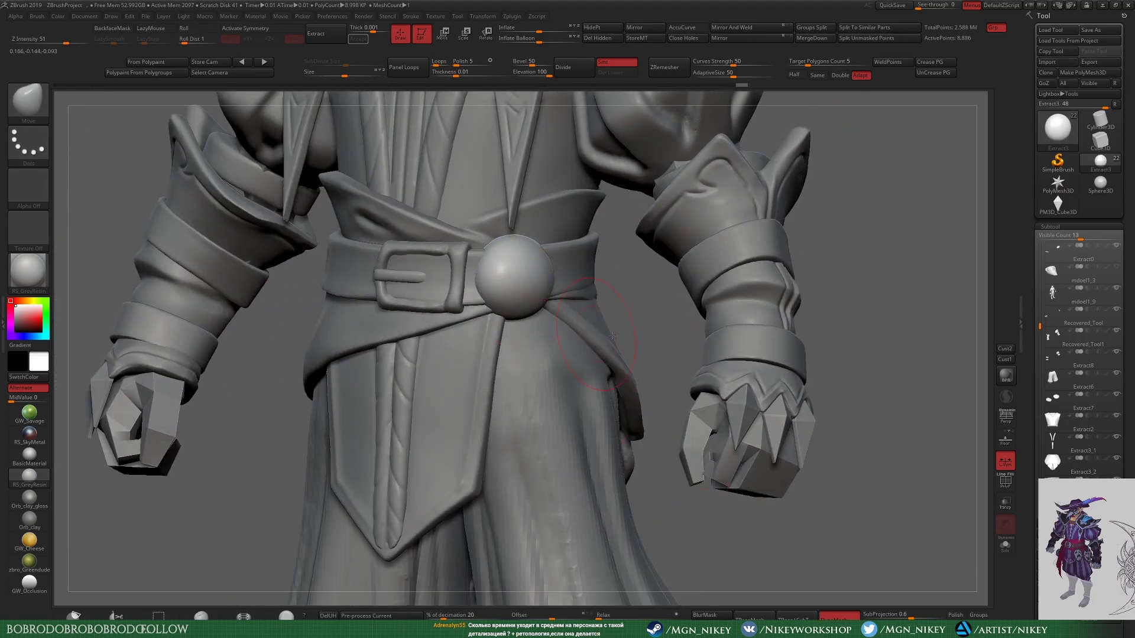
Step: Carve creases into the belt knot with DamStandard and Move
key(b)
key(d)
key(s)
mouse_move(612, 336)
alt+mouse_down()
mouse_move(473, 292)
mouse_move(558, 303)
mouse_move(519, 331)
mouse_move(213, 309)
mouse_move(497, 242)
alt+mouse_up()
key(b)
key(m)
key(v)
Step: Continue cutting the knot's folds with DamStandard from several angles
key(b)
key(d)
key(s)
drag(598, 293, 467, 270)
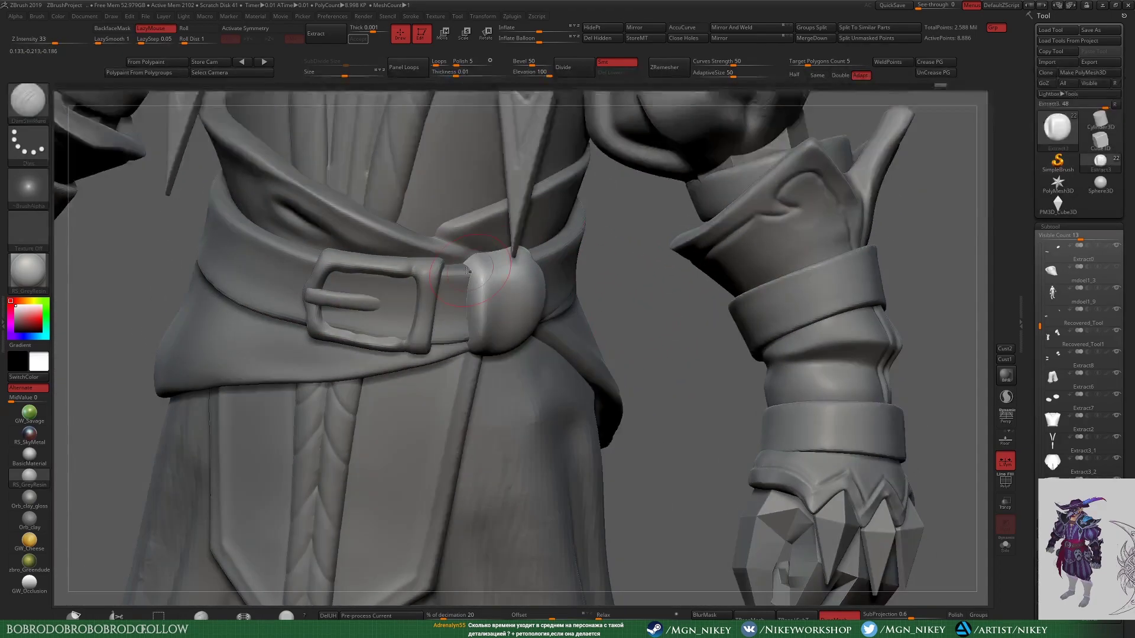
mouse_move(623, 312)
mouse_down()
mouse_move(501, 313)
mouse_move(555, 334)
mouse_up()
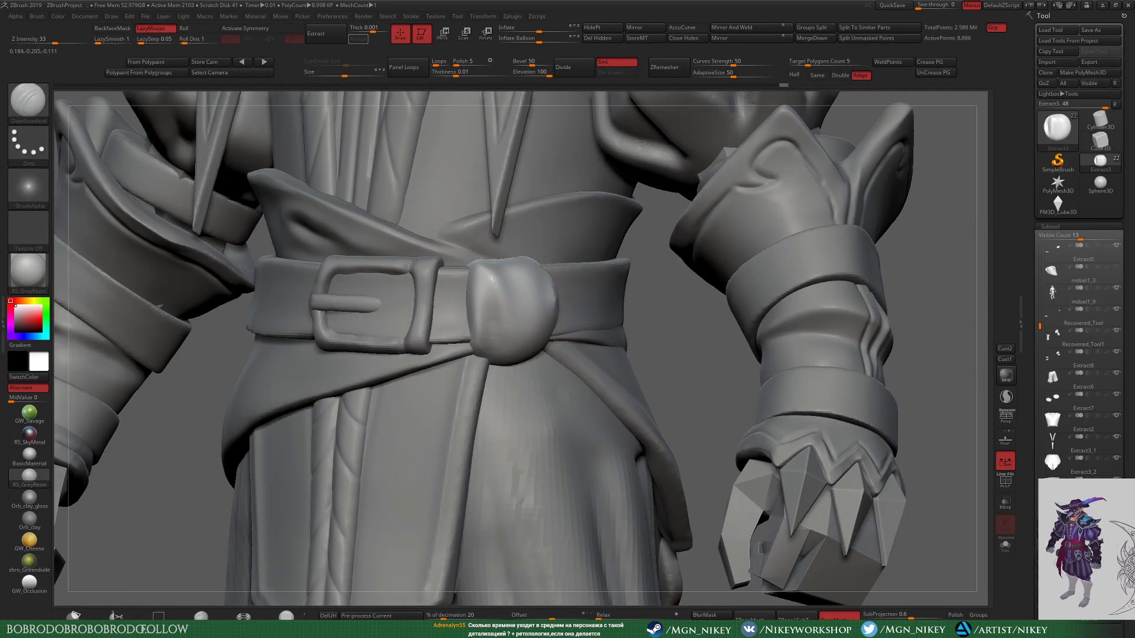
alt+drag(540, 294, 522, 209)
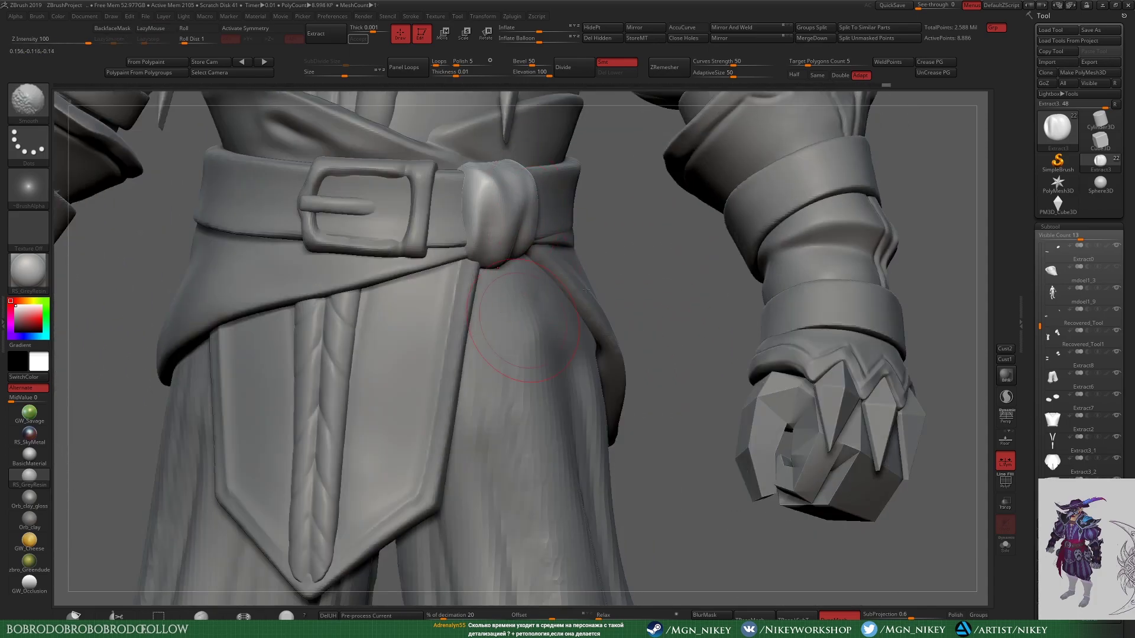
Step: Push and pull the knot with Move, checking it from side and front
key(b)
key(m)
key(v)
drag(650, 177, 501, 178)
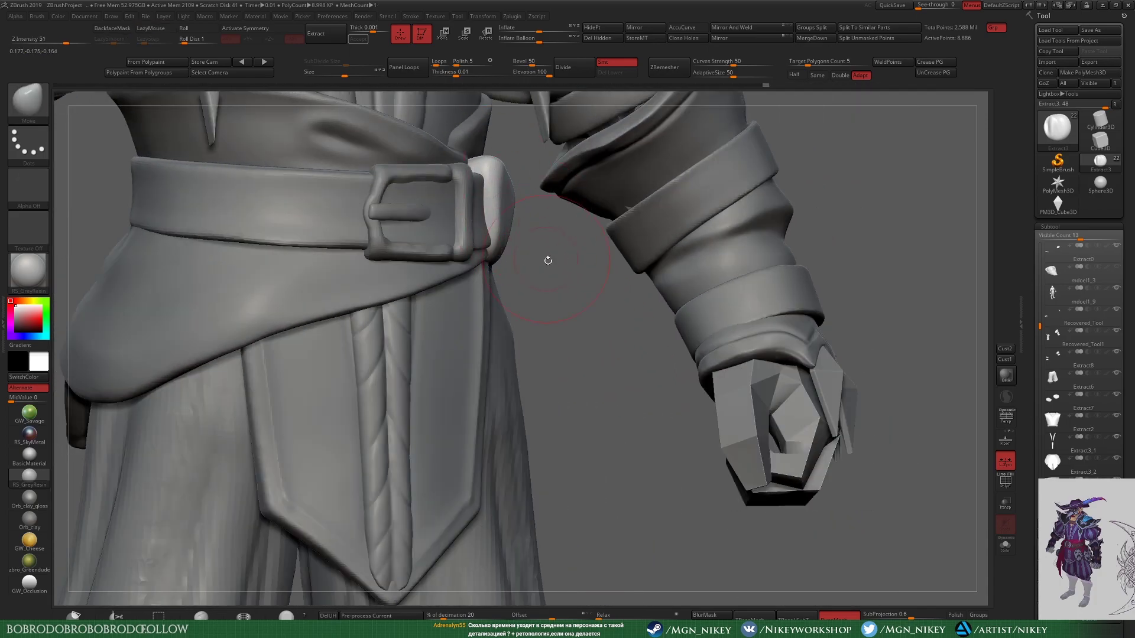
mouse_move(548, 261)
mouse_down()
mouse_move(562, 184)
mouse_move(591, 236)
mouse_up()
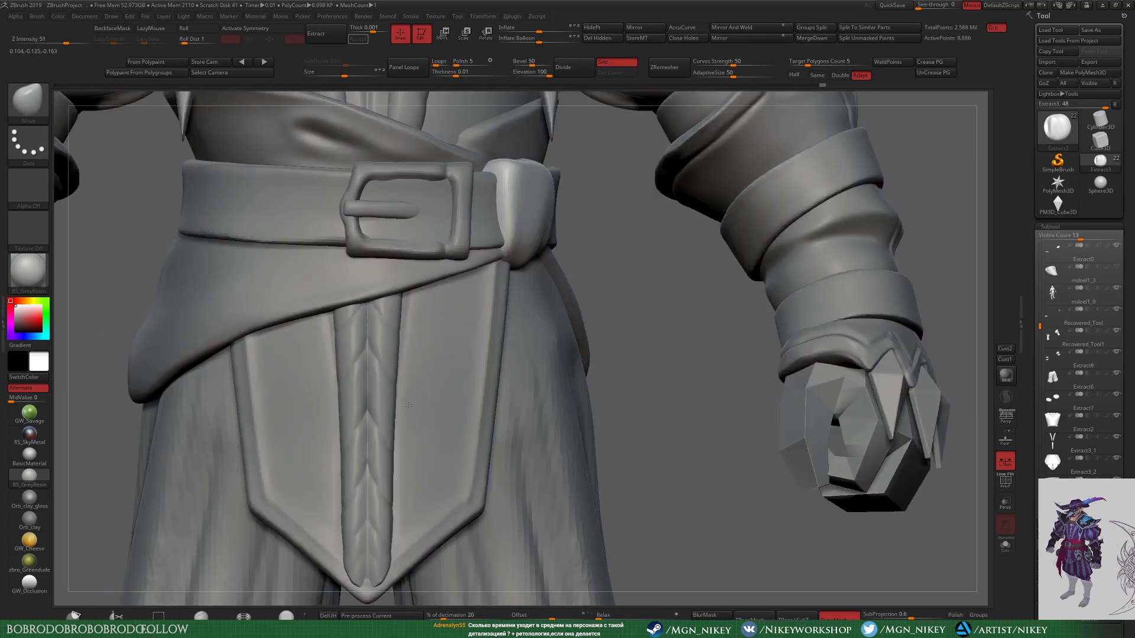
key(f)
mouse_move(621, 355)
alt+mouse_down()
mouse_move(661, 291)
mouse_move(531, 252)
mouse_move(626, 365)
mouse_move(591, 473)
alt+mouse_up()
key(w)
key(w)
Step: Stretch the knot copy into a long narrow blade reaching past the knee
drag(355, 414, 233, 345)
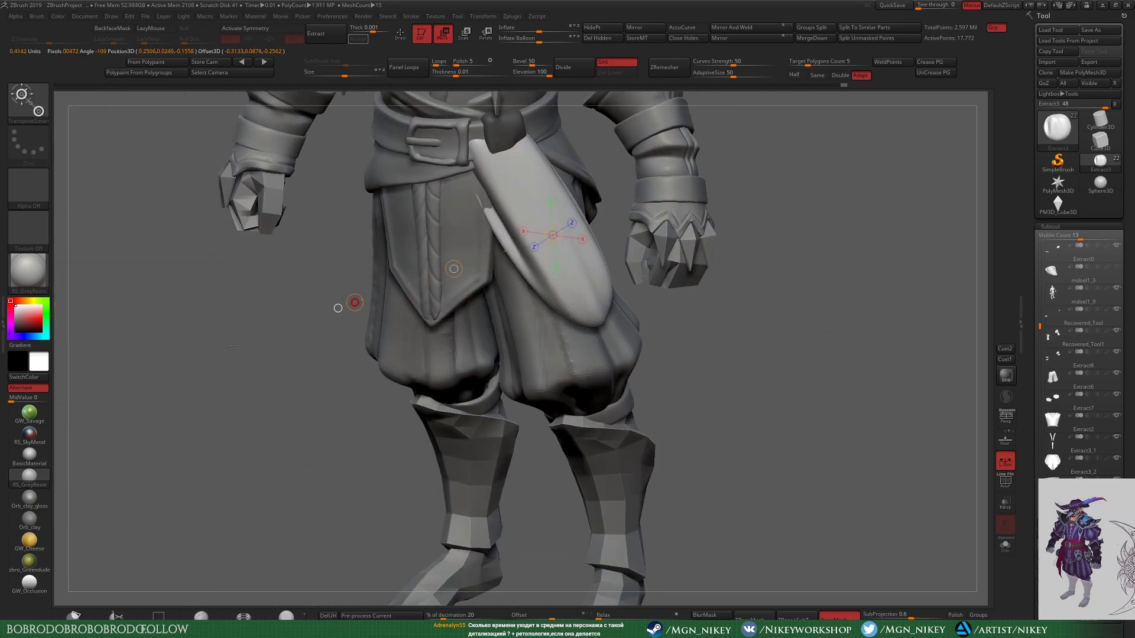
drag(523, 231, 531, 201)
mouse_move(576, 301)
mouse_down()
mouse_move(576, 316)
mouse_move(583, 302)
mouse_up()
key(ctrl+shift+s)
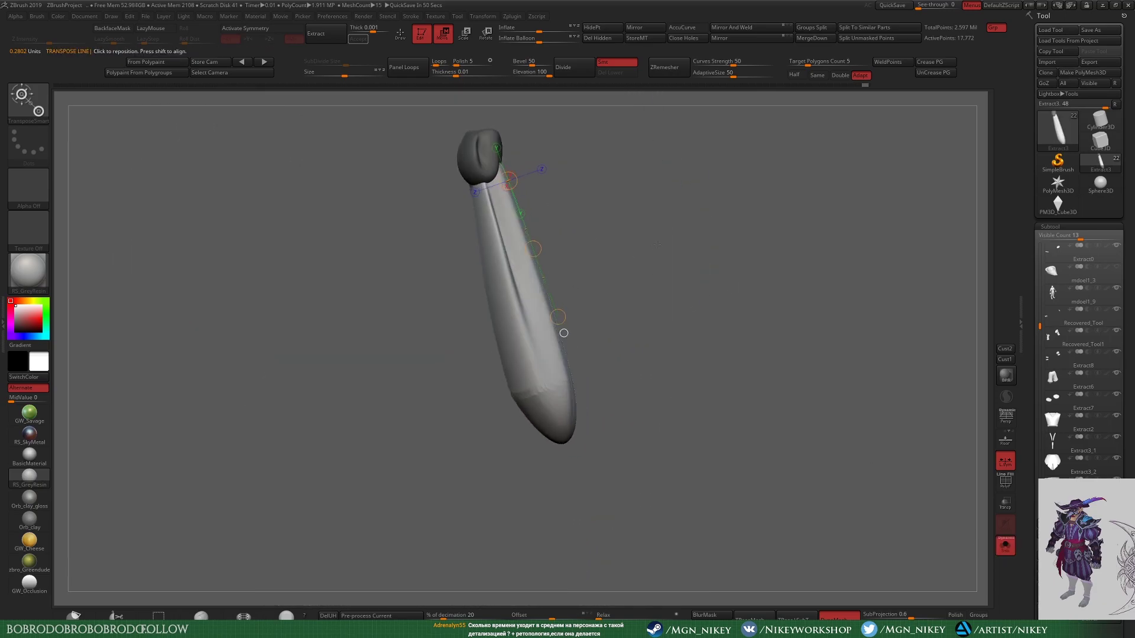
Step: Clear the blade's mask in Solo, then rotate it to hang along the leg
key(q)
drag(665, 235, 557, 286)
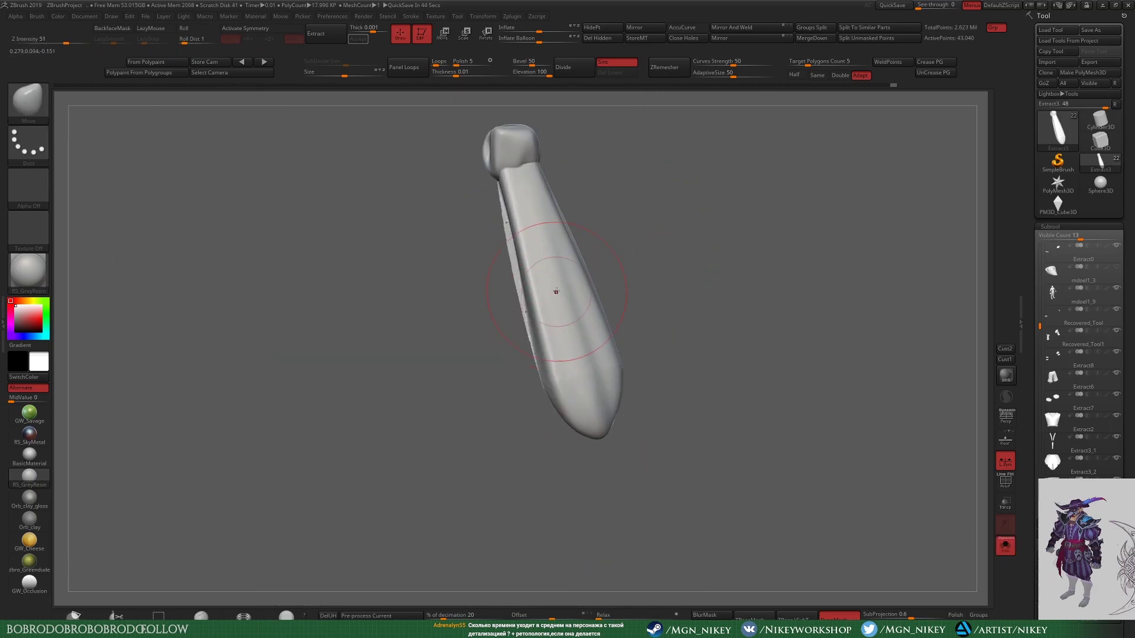
ctrl+drag(955, 591, 977, 575)
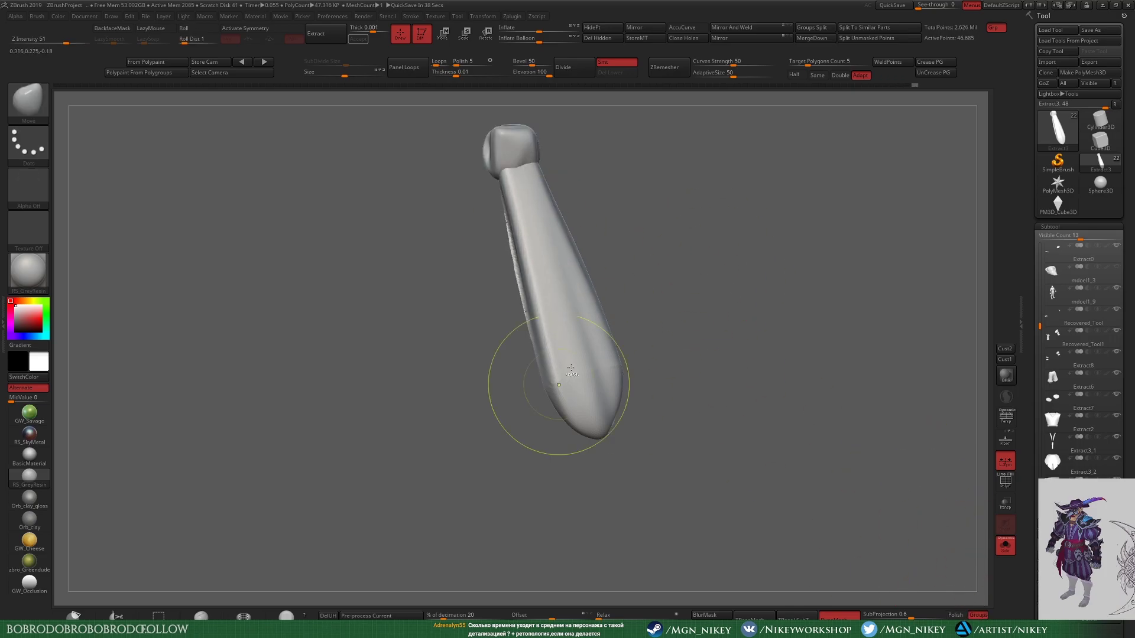
key(ctrl+shift+s)
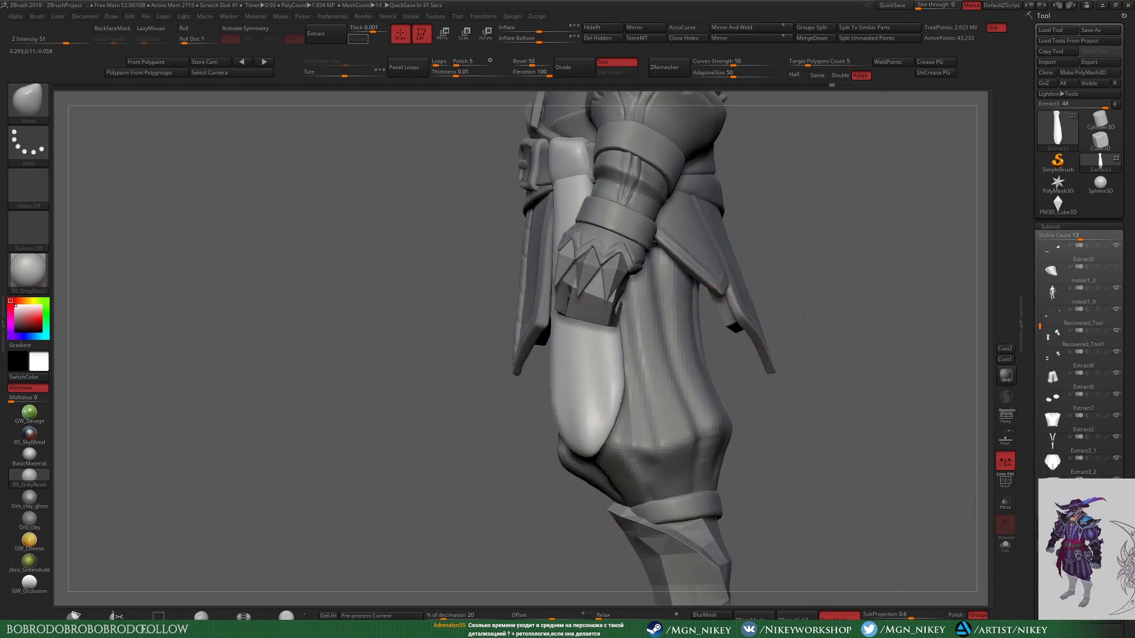
mouse_move(607, 280)
mouse_down()
mouse_move(678, 208)
mouse_move(651, 464)
mouse_move(575, 287)
mouse_up()
key(r)
mouse_move(647, 467)
mouse_down()
mouse_move(499, 489)
mouse_move(494, 520)
mouse_move(587, 481)
mouse_up()
key(q)
mouse_move(656, 364)
alt+mouse_down()
mouse_move(639, 319)
mouse_move(511, 225)
mouse_move(523, 157)
alt+mouse_up()
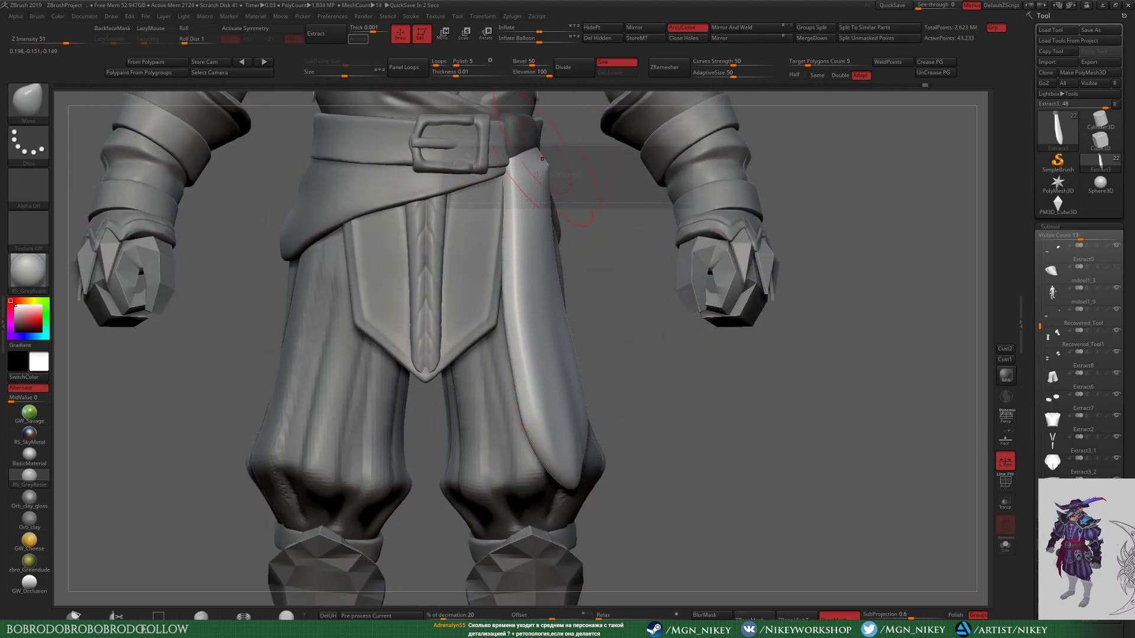
Step: Smooth the sash tail from its tip upward
key(b)
key(d)
key(s)
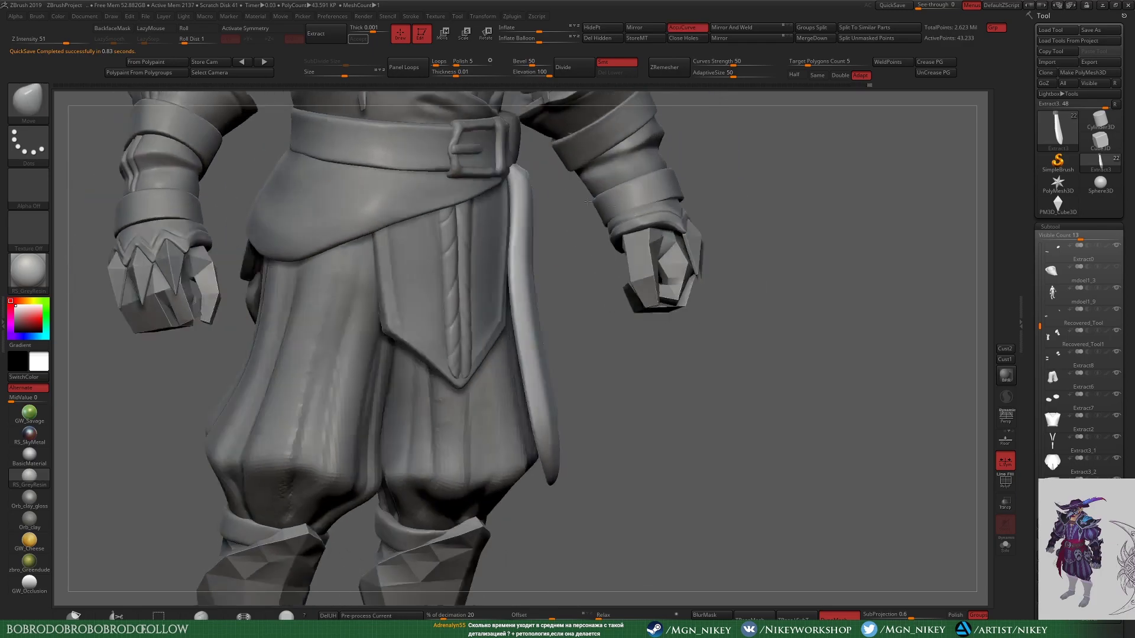
drag(525, 168, 529, 211)
mouse_move(598, 466)
shift+mouse_down()
mouse_move(531, 219)
mouse_move(582, 246)
shift+mouse_up()
Step: Polish the sash tail with hPolish, mask part of the trousers, and smooth the fold
key(b)
key(h)
key(p)
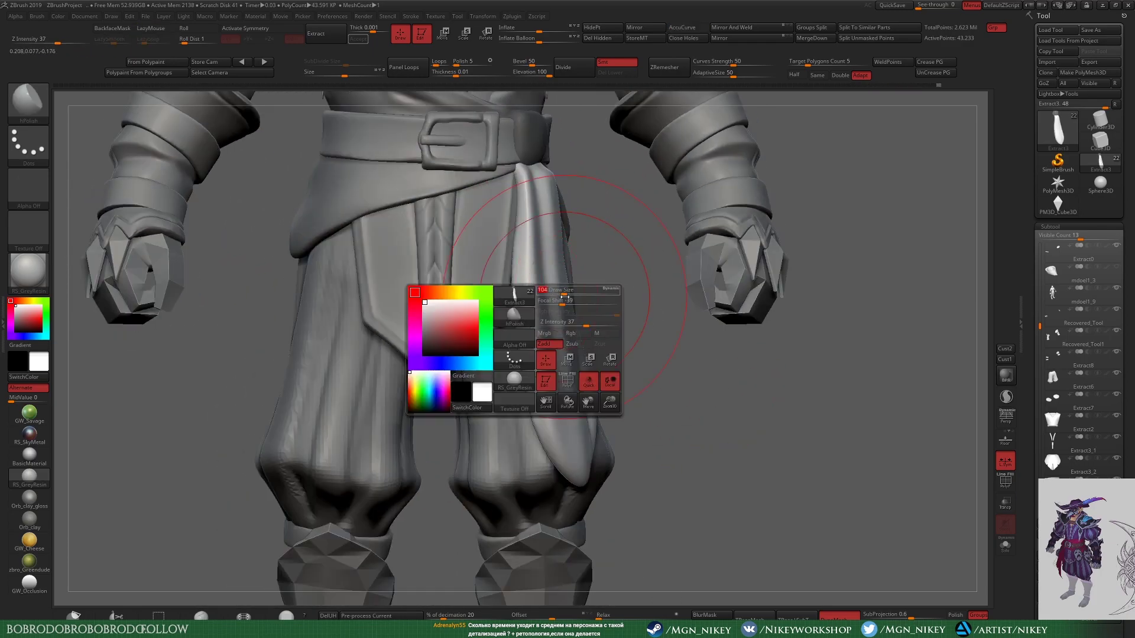
drag(558, 421, 601, 221)
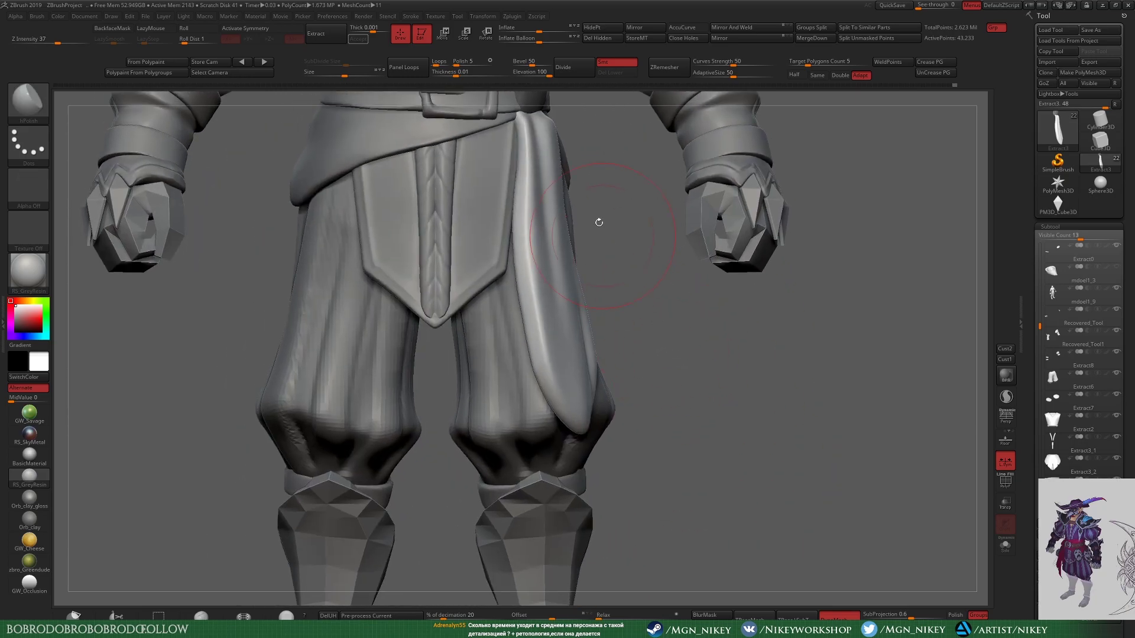
drag(629, 284, 645, 302)
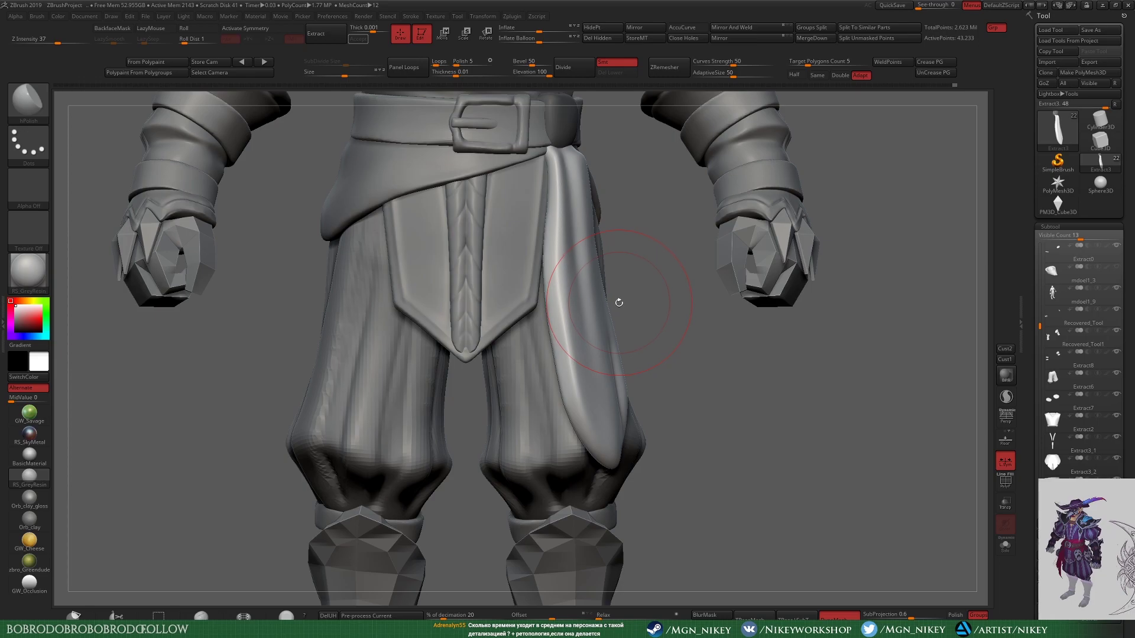
drag(655, 359, 631, 360)
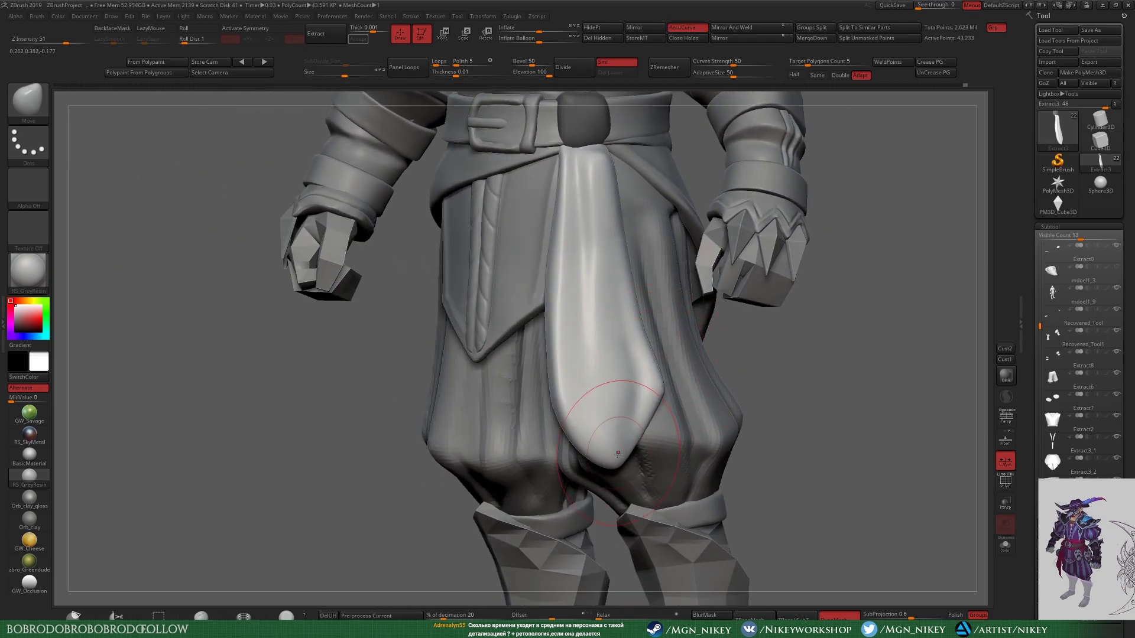
drag(596, 405, 604, 381)
mouse_move(600, 341)
mouse_down()
mouse_move(638, 284)
mouse_move(532, 414)
mouse_move(495, 490)
mouse_move(646, 315)
mouse_up()
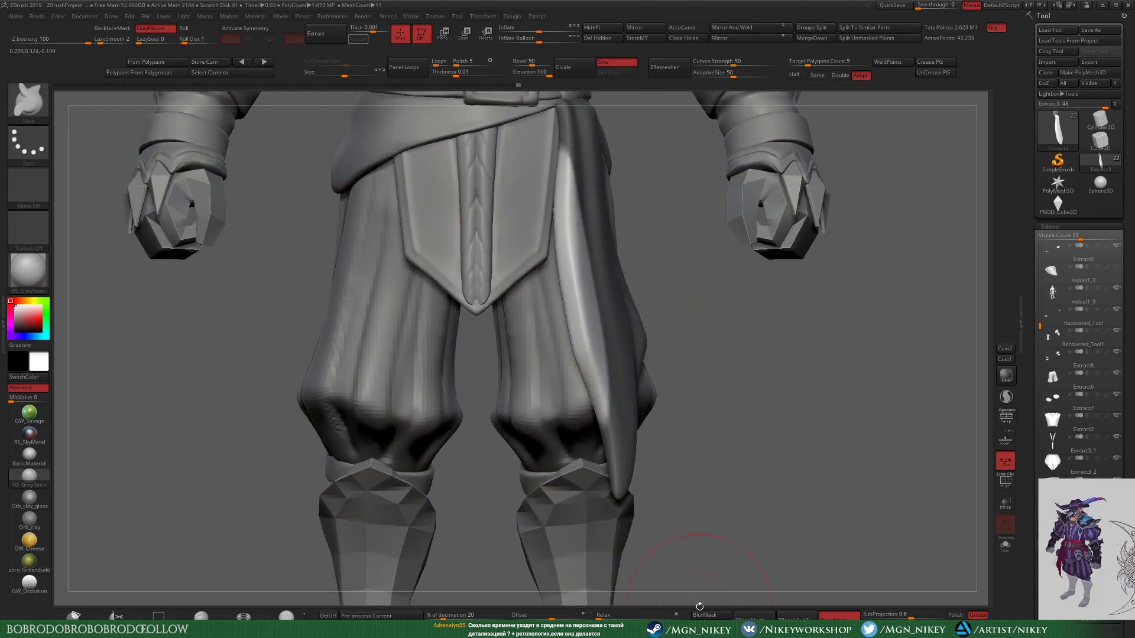
mouse_move(711, 395)
alt+mouse_down()
mouse_move(731, 319)
mouse_move(704, 435)
alt+mouse_up()
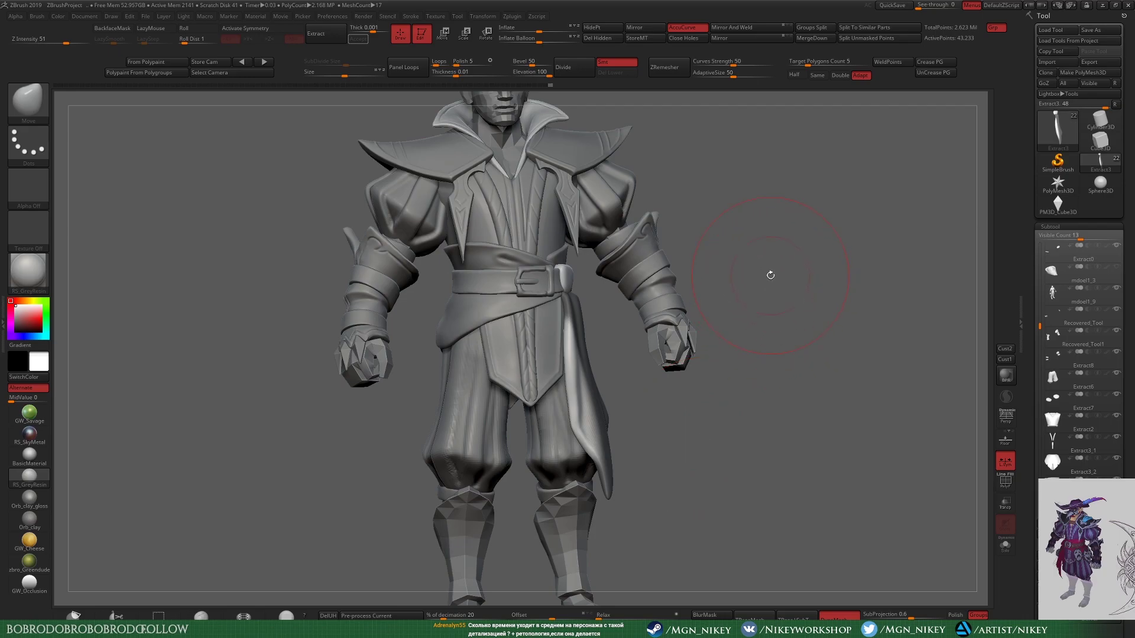
mouse_move(734, 292)
alt+mouse_down()
mouse_move(745, 446)
mouse_move(581, 412)
alt+mouse_up()
mouse_move(699, 320)
mouse_down()
mouse_move(650, 330)
mouse_move(543, 305)
mouse_up()
Step: Widen the sash tail down-right and reshape the cloth flap between the legs with Move
right_click(413, 296)
drag(545, 348, 582, 312)
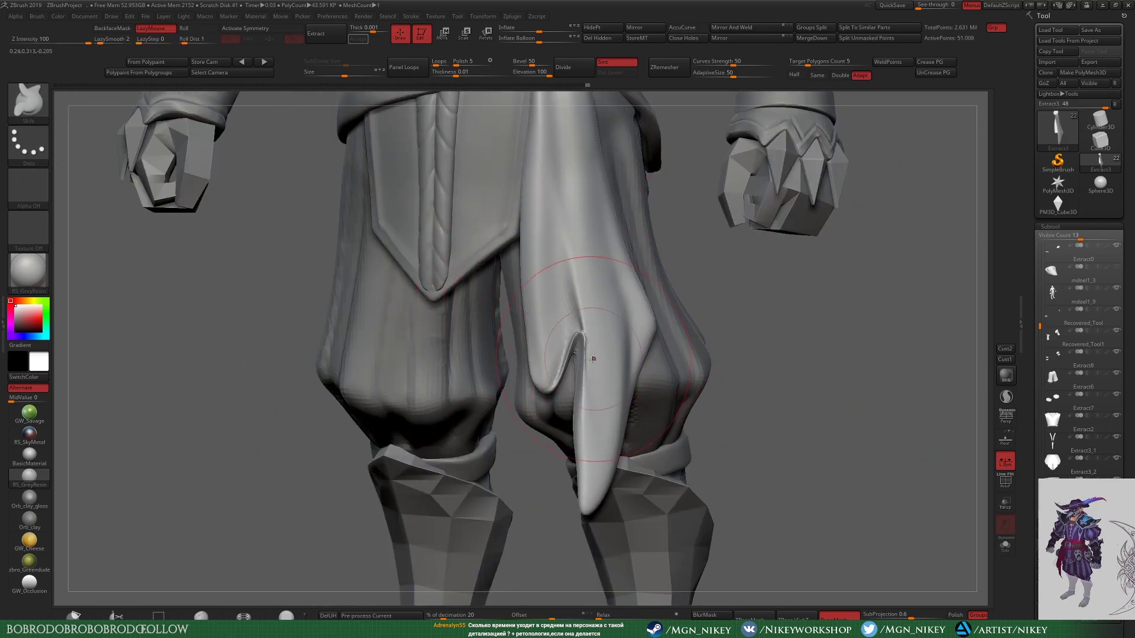
mouse_move(576, 271)
mouse_down()
mouse_move(591, 307)
mouse_move(567, 296)
mouse_up()
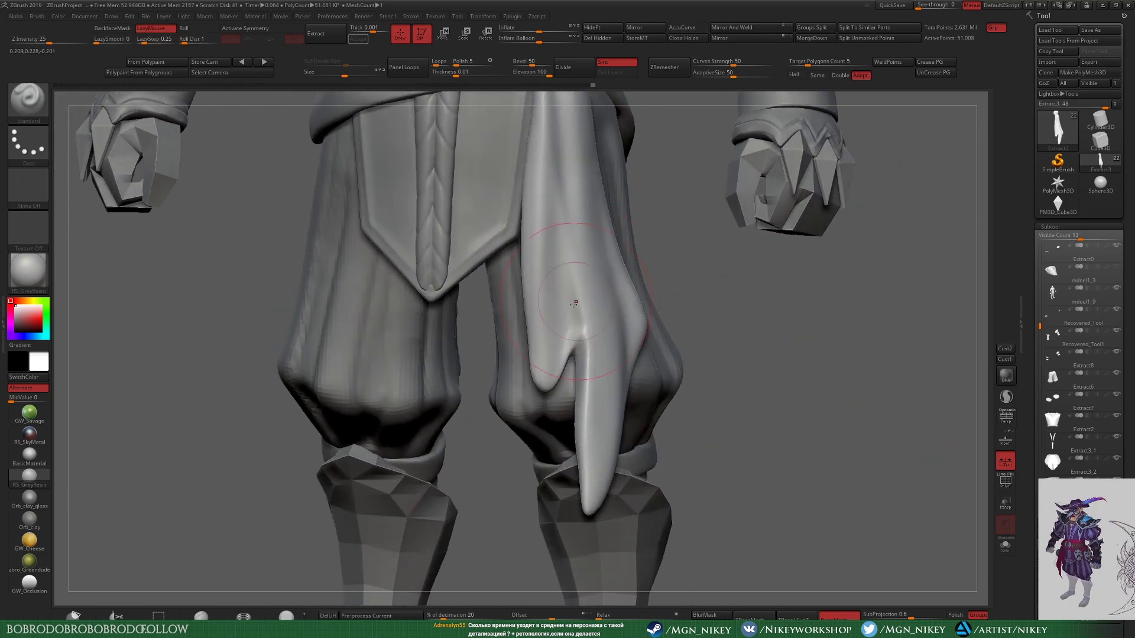
mouse_move(535, 177)
mouse_down()
mouse_move(575, 419)
mouse_move(591, 308)
mouse_up()
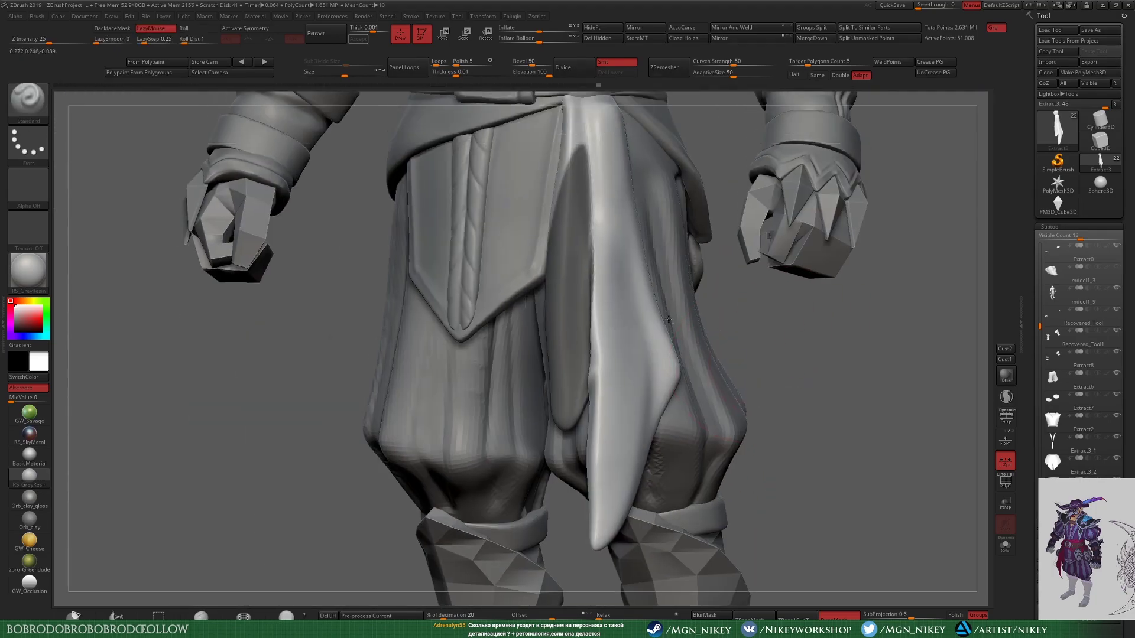
Step: Smooth the hanging strap along its full length
key(b)
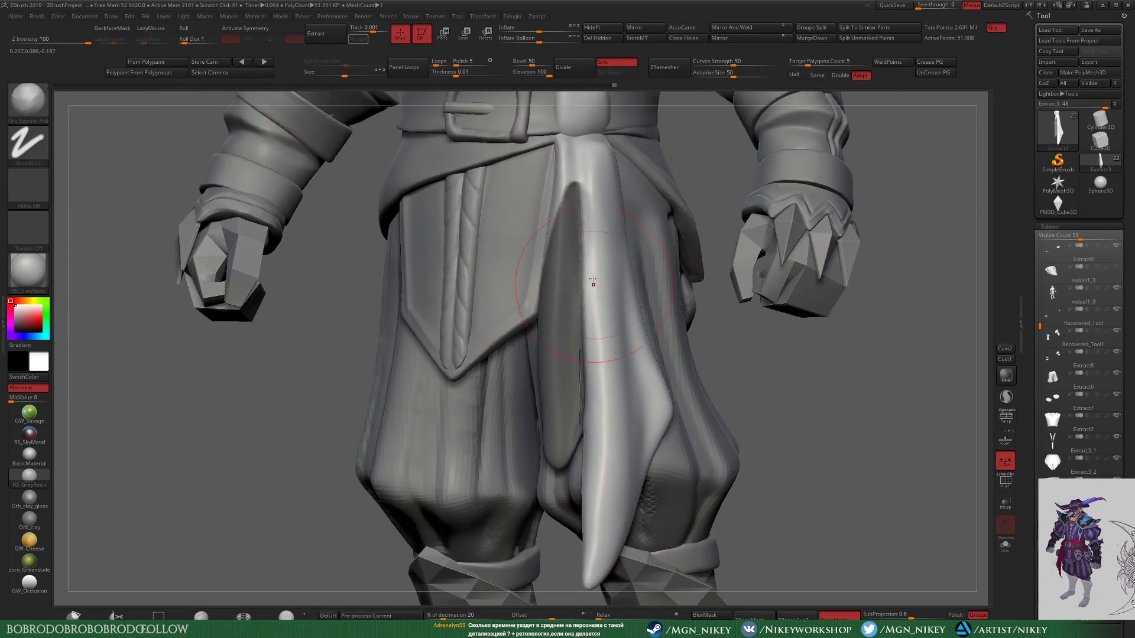
mouse_move(785, 418)
mouse_down()
mouse_move(651, 365)
mouse_move(760, 352)
mouse_move(564, 390)
mouse_move(595, 188)
mouse_up()
key(b)
key(m)
key(v)
key(b)
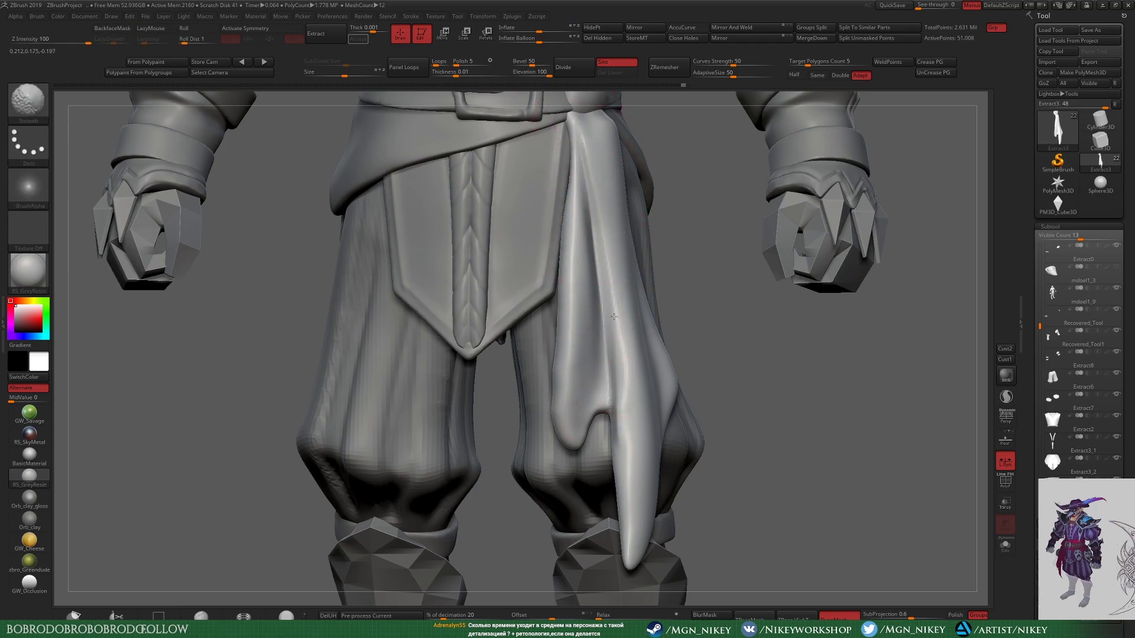
key(space)
mouse_move(626, 307)
mouse_down()
mouse_move(637, 291)
mouse_move(615, 465)
mouse_up()
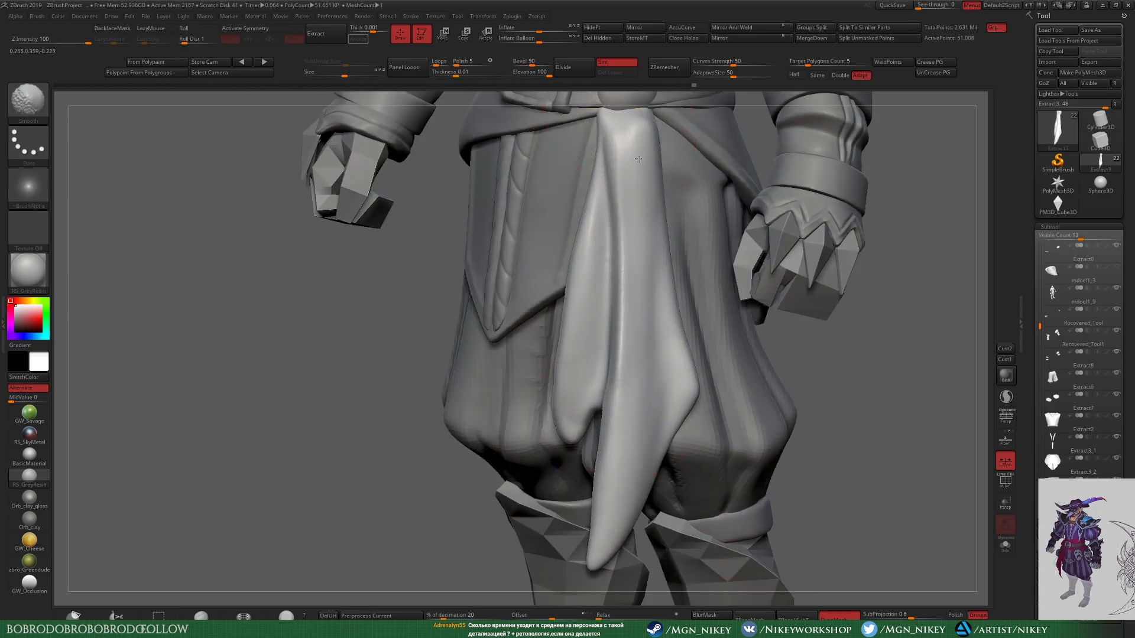
shift+drag(651, 220, 653, 413)
shift+drag(639, 154, 648, 467)
Step: Smooth where the strap meets the belt knot, checking front and three-quarter views
key(b)
key(d)
key(s)
alt+right_drag(638, 158, 647, 227)
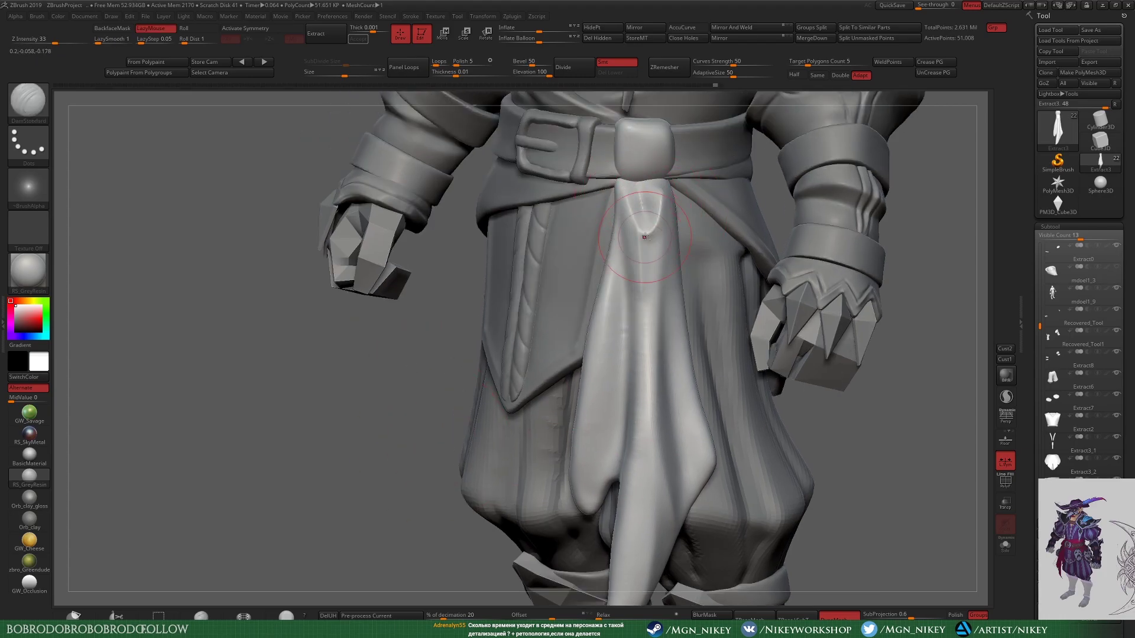
right_drag(666, 225, 538, 368)
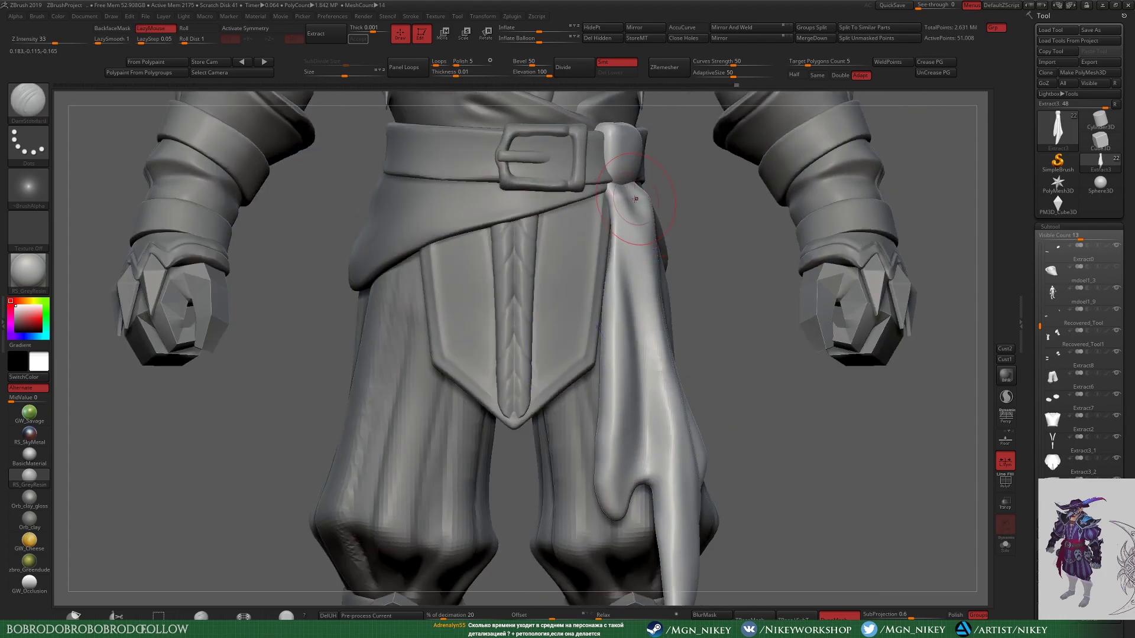
mouse_move(636, 206)
right_down()
mouse_move(627, 175)
mouse_move(634, 227)
mouse_move(633, 213)
right_up()
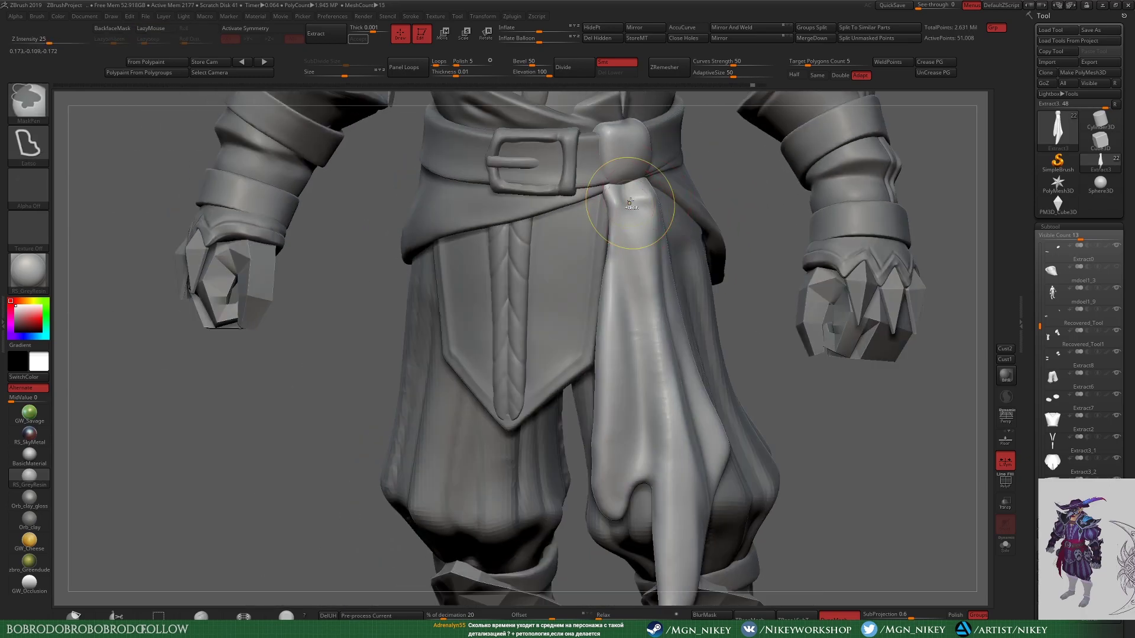
shift+drag(632, 212, 636, 175)
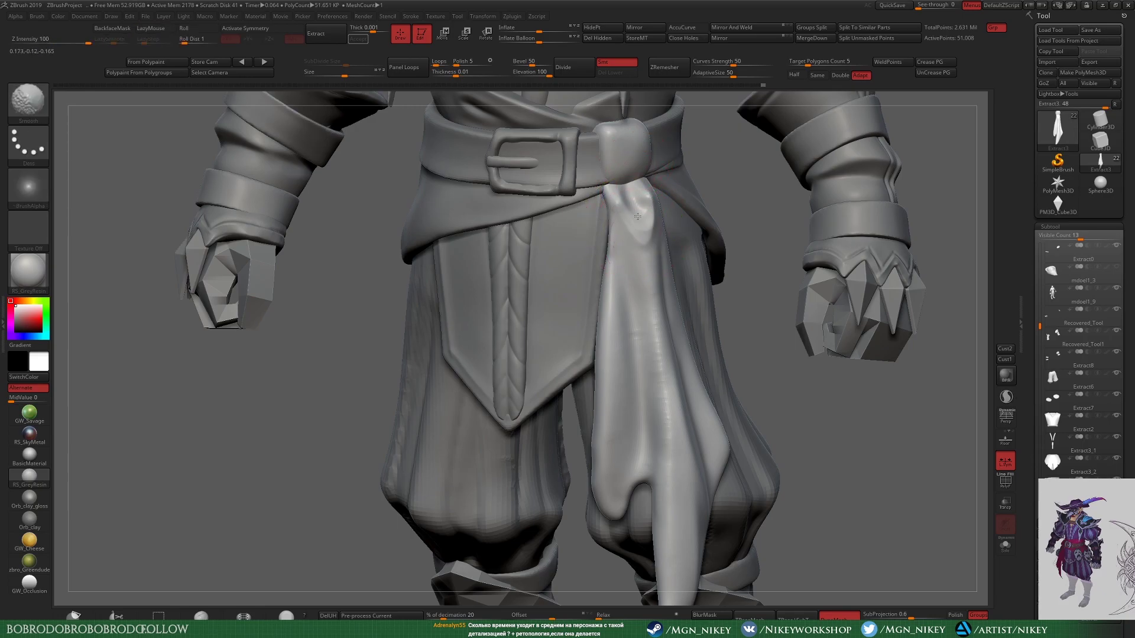
mouse_move(637, 216)
ctrl+right_down()
mouse_move(683, 287)
mouse_move(607, 270)
ctrl+right_up()
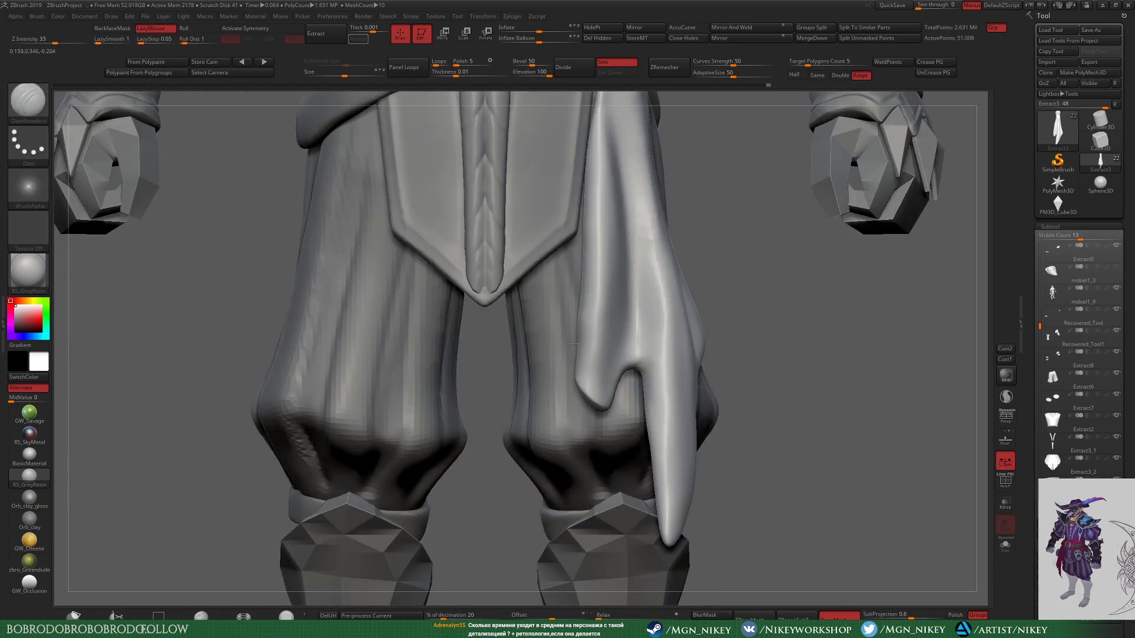
mouse_move(598, 403)
ctrl+right_down()
mouse_move(641, 402)
mouse_move(588, 348)
ctrl+right_up()
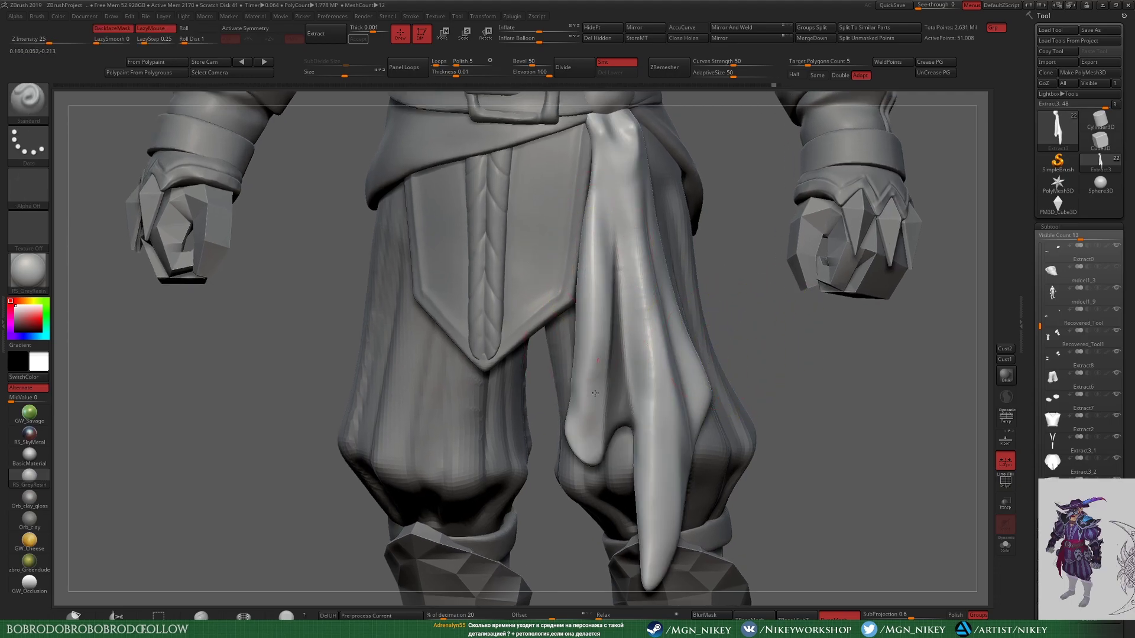
right_drag(610, 279, 606, 330)
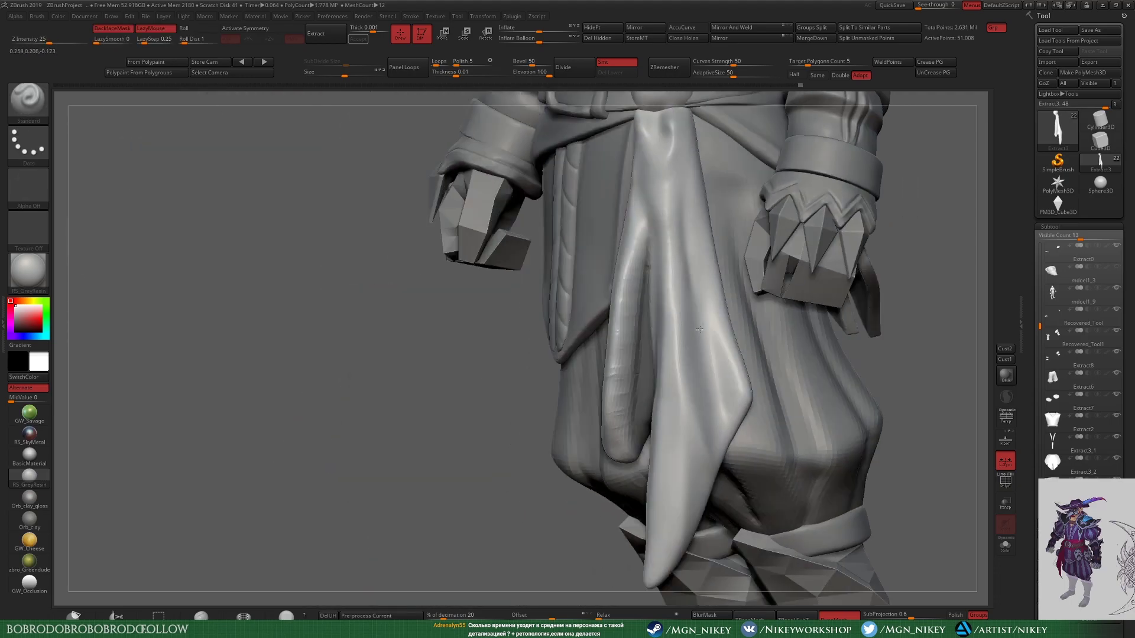
Step: Work the hanging sash's folds with Move and DamStandard from side views
key(b)
key(m)
key(v)
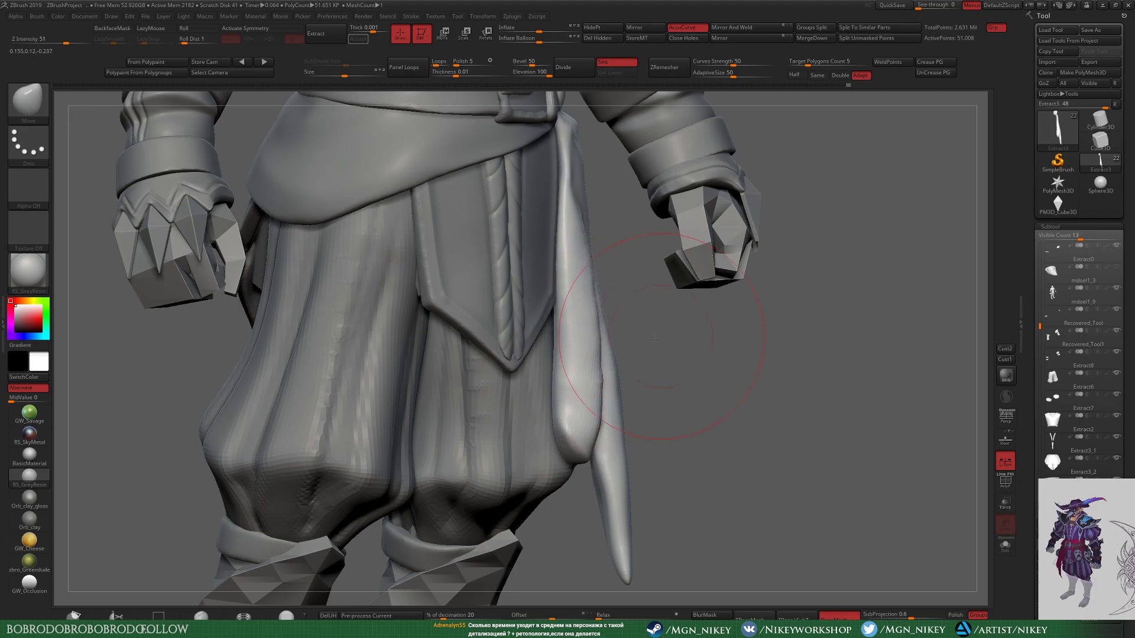
right_drag(601, 407, 616, 306)
key(b)
key(d)
key(s)
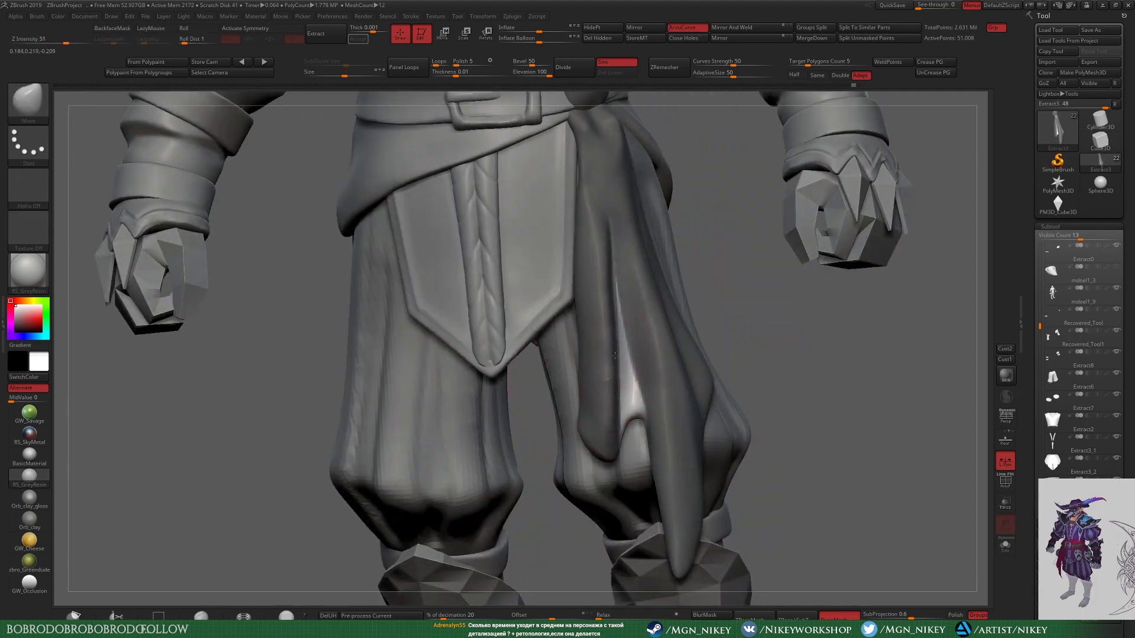
right_drag(616, 412, 624, 371)
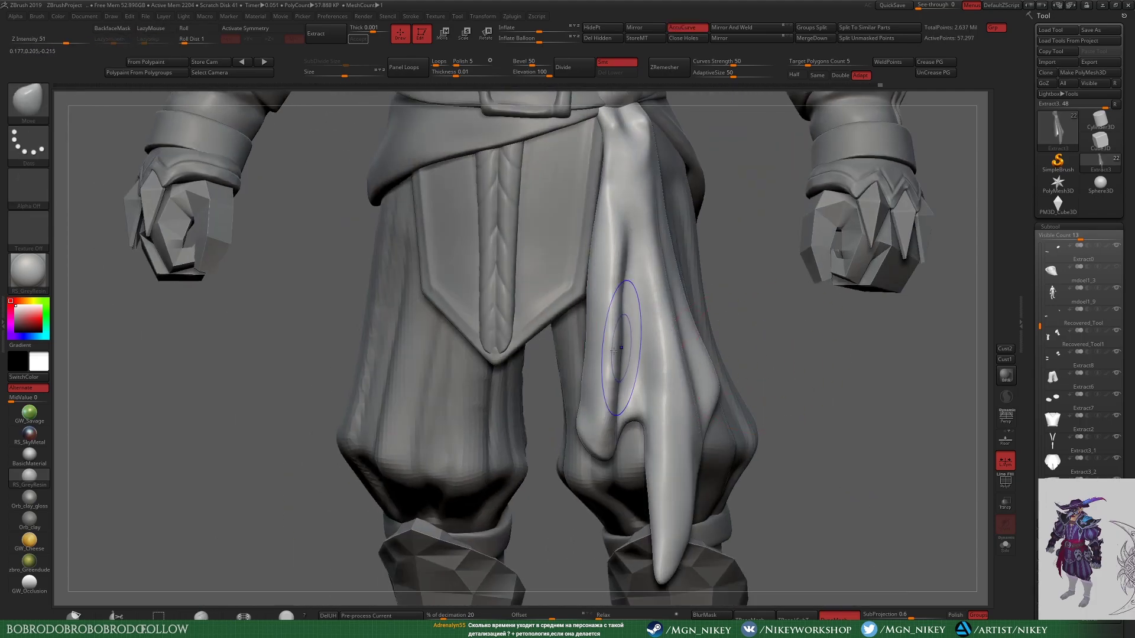
right_drag(453, 462, 615, 388)
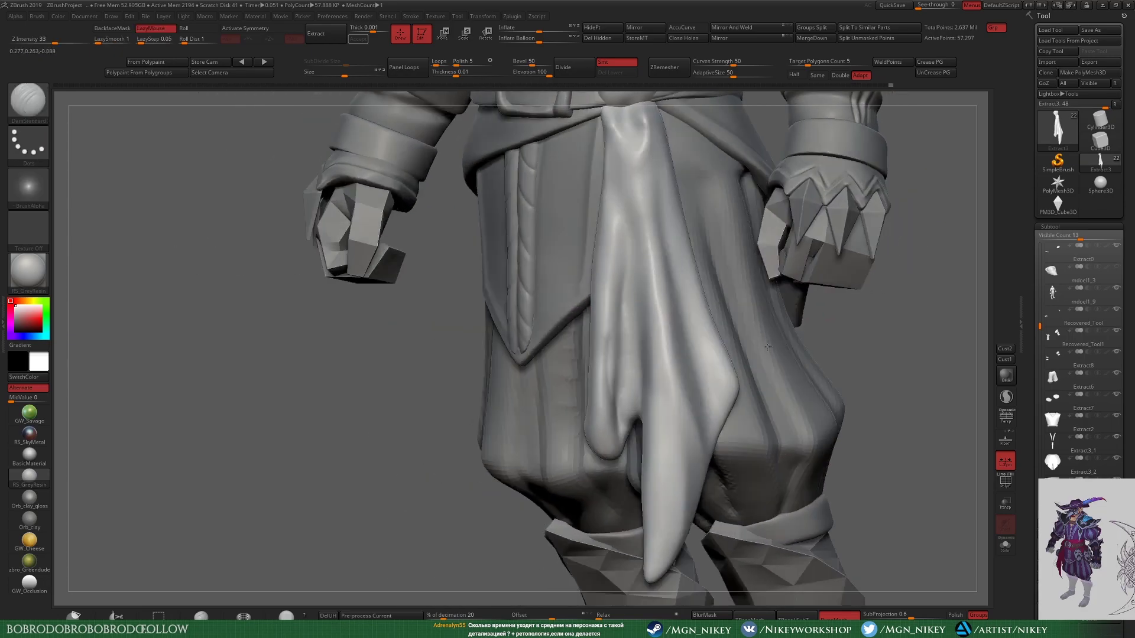
Step: Smooth the side of the sash, then isolate the sash subtool with Solo
right_drag(630, 172, 597, 312)
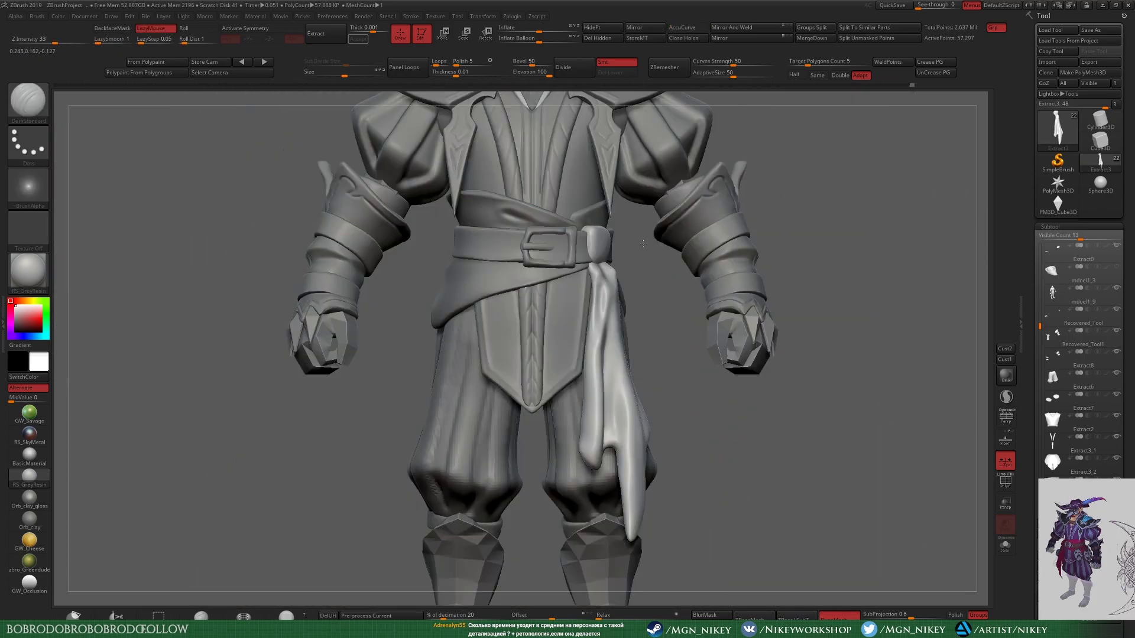
right_drag(580, 389, 593, 242)
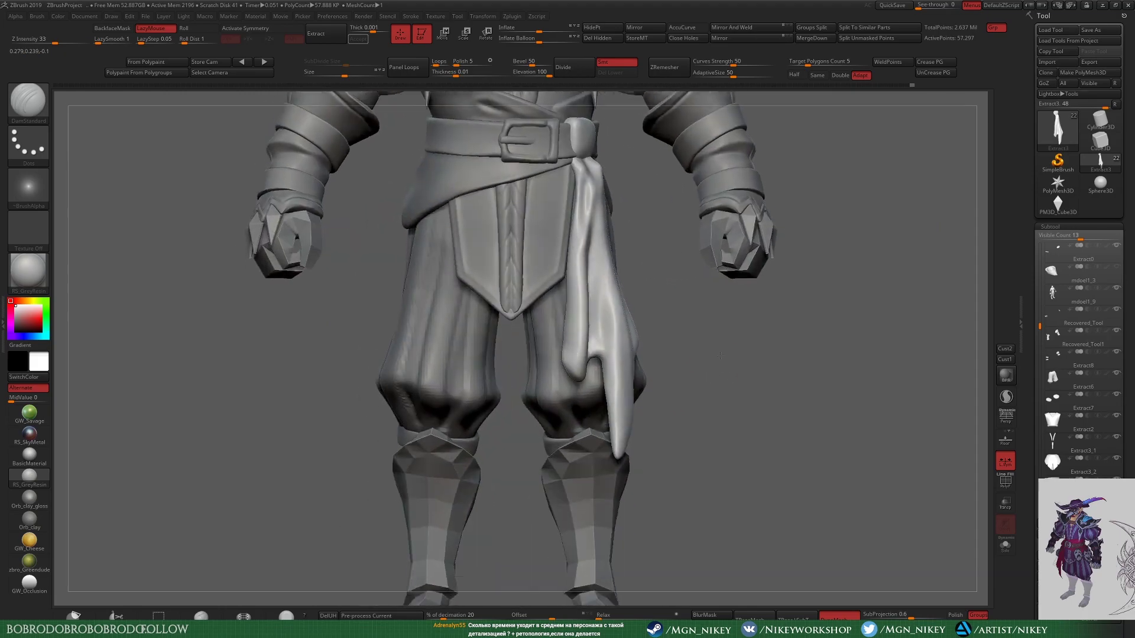
key(space)
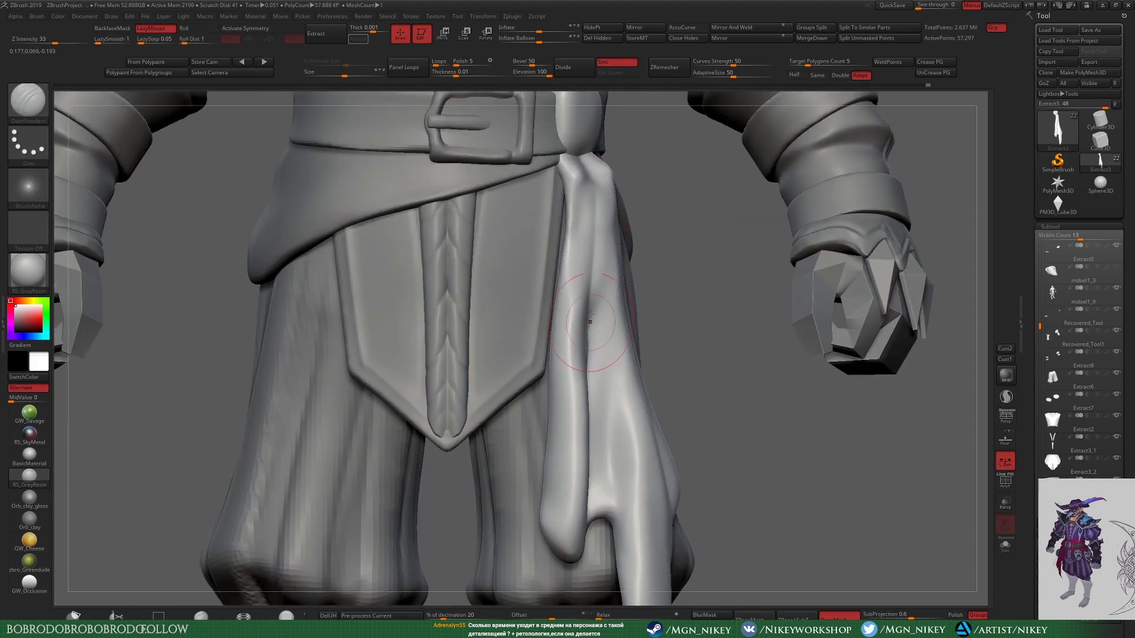
shift+drag(579, 437, 565, 329)
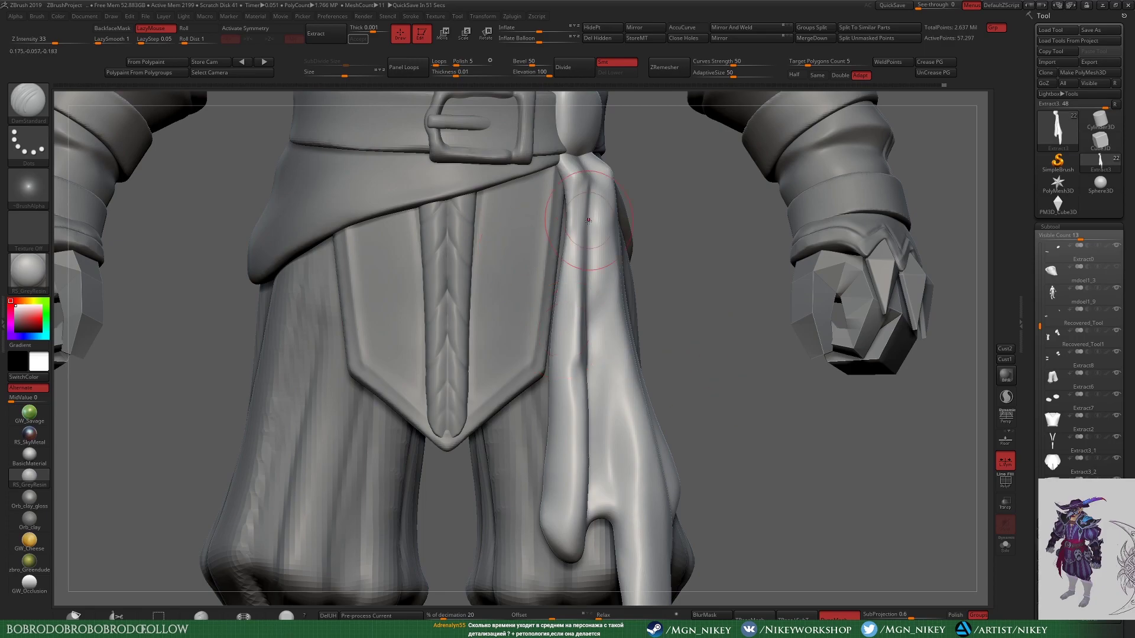
mouse_move(588, 220)
right_down()
mouse_move(655, 395)
mouse_move(745, 340)
mouse_move(698, 301)
mouse_move(702, 313)
mouse_move(679, 249)
mouse_move(560, 203)
right_up()
key(shift+ctrl+f)
Step: Mask the sash tail and invert the mask to free its right side for Move
key(b)
key(m)
key(v)
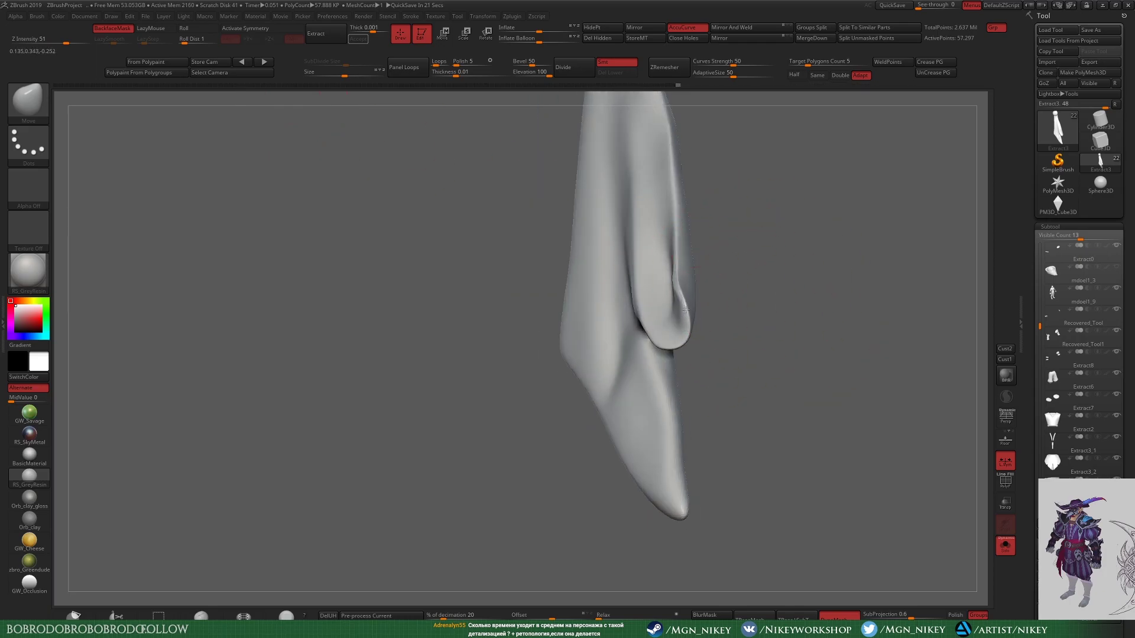
mouse_move(689, 286)
right_down()
mouse_move(701, 289)
mouse_move(555, 370)
mouse_move(753, 367)
mouse_move(761, 393)
mouse_move(748, 433)
right_up()
key(space)
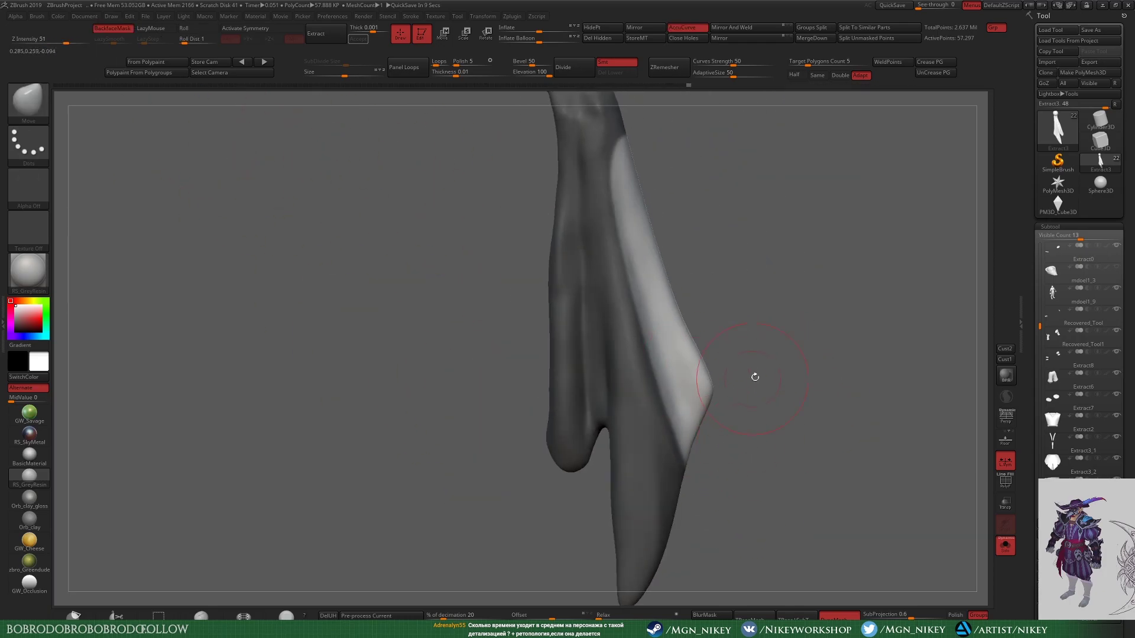
ctrl+drag(769, 408, 753, 375)
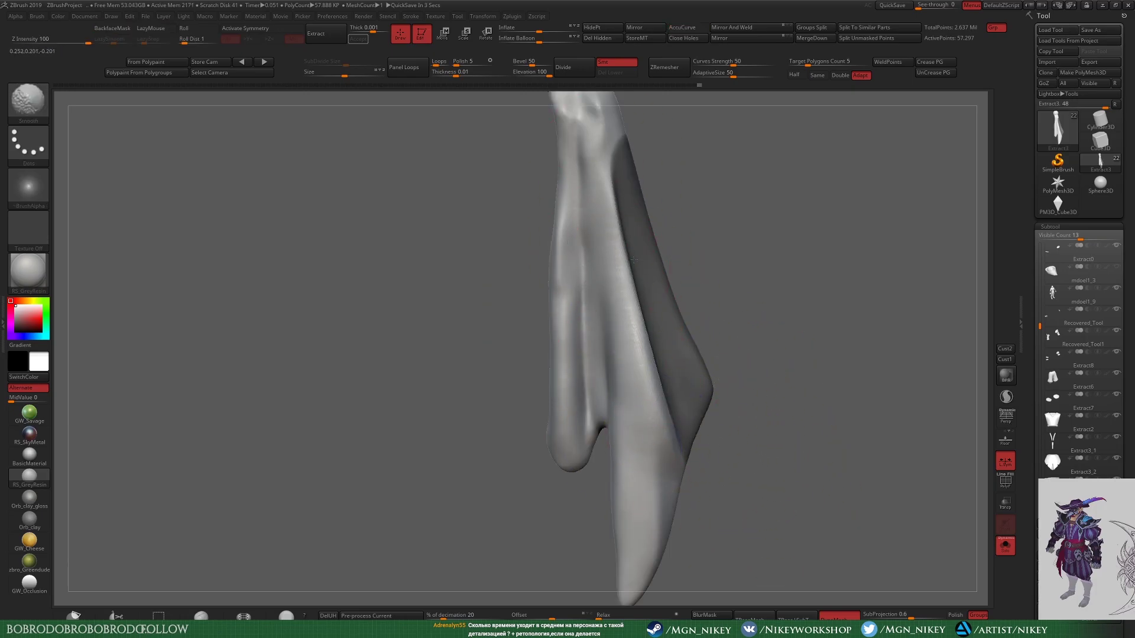
key(b)
key(m)
key(v)
key(ctrl+i)
mouse_move(699, 426)
alt+mouse_down()
mouse_move(687, 379)
mouse_move(698, 408)
mouse_move(546, 387)
alt+mouse_up()
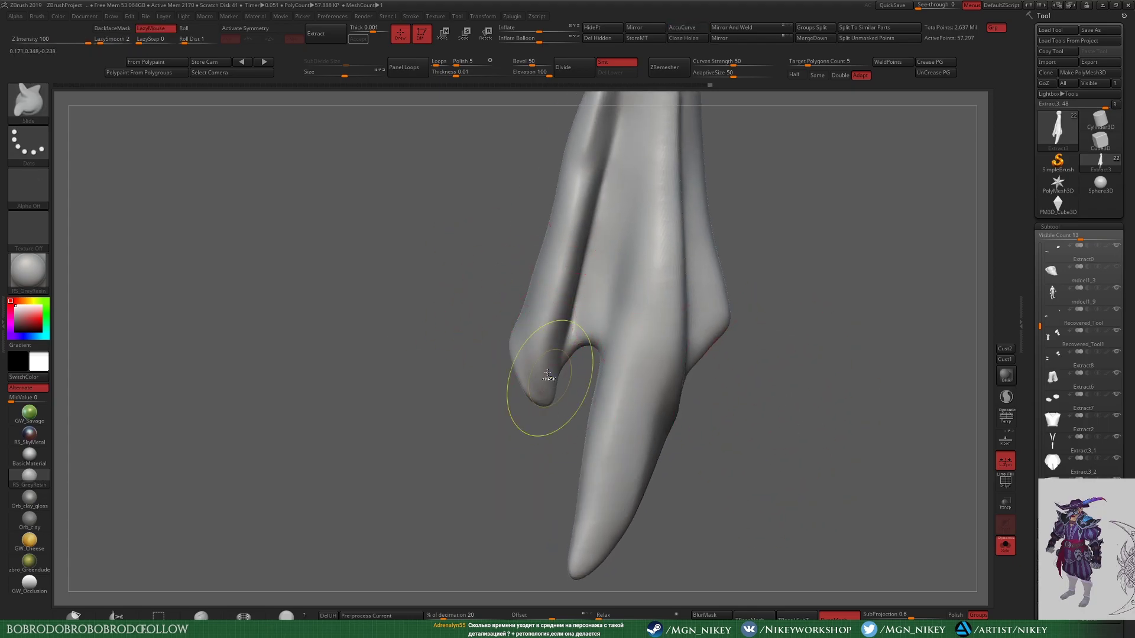
mouse_move(449, 378)
mouse_down()
mouse_move(533, 366)
mouse_move(525, 254)
mouse_move(495, 236)
mouse_move(702, 361)
mouse_up()
Step: Reshape the sash tail with Move and smooth its tip
key(space)
key(b)
key(m)
key(v)
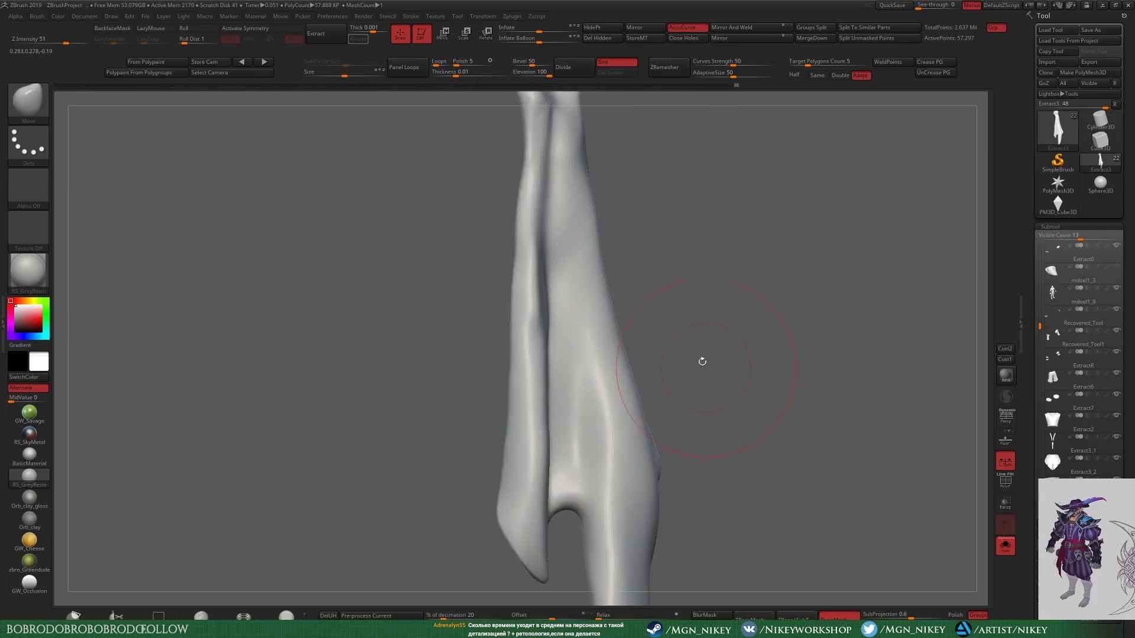
mouse_move(523, 135)
mouse_down()
mouse_move(474, 354)
mouse_move(502, 173)
mouse_move(469, 423)
mouse_move(696, 316)
mouse_move(615, 367)
mouse_move(628, 472)
mouse_up()
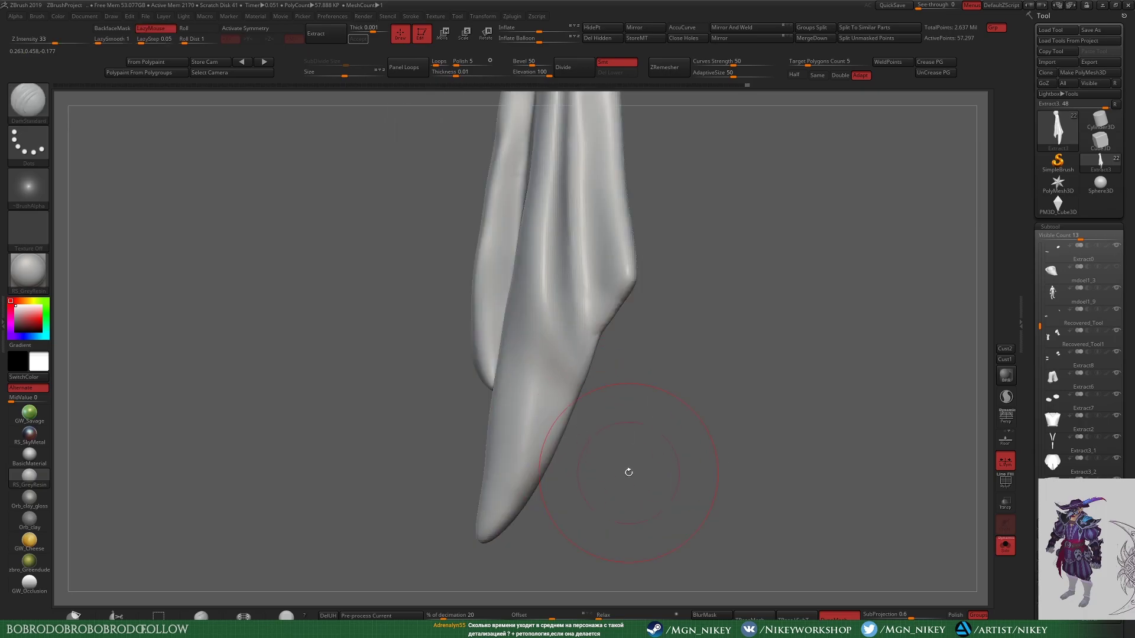
mouse_move(764, 437)
mouse_down()
mouse_move(602, 397)
mouse_move(557, 423)
mouse_move(423, 563)
mouse_move(572, 445)
mouse_move(480, 394)
mouse_move(692, 349)
mouse_move(576, 278)
mouse_move(725, 375)
mouse_move(949, 334)
mouse_up()
key(b)
key(m)
key(v)
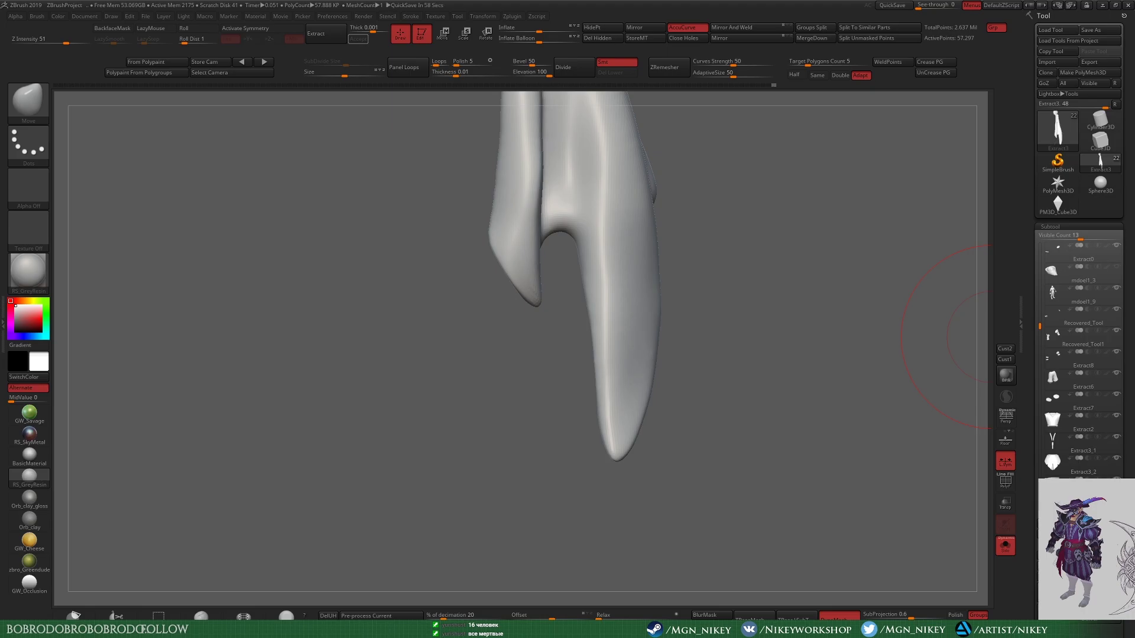
drag(836, 412, 602, 217)
mouse_move(664, 327)
mouse_down()
mouse_move(521, 260)
mouse_move(824, 370)
mouse_move(613, 420)
mouse_move(654, 223)
mouse_move(379, 461)
mouse_move(549, 247)
mouse_up()
Step: Carve creases into the tail's fins with DamStandard at brush strength 15
key(b)
key(d)
key(s)
key(space)
key(l)
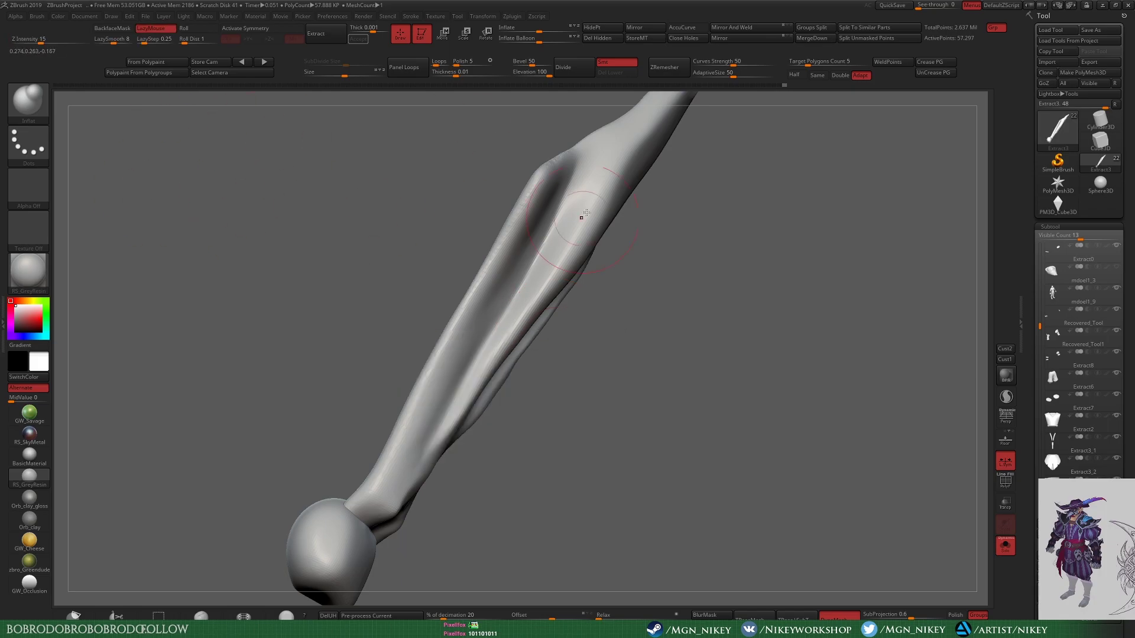
mouse_move(604, 151)
mouse_down()
mouse_move(405, 418)
mouse_move(532, 393)
mouse_up()
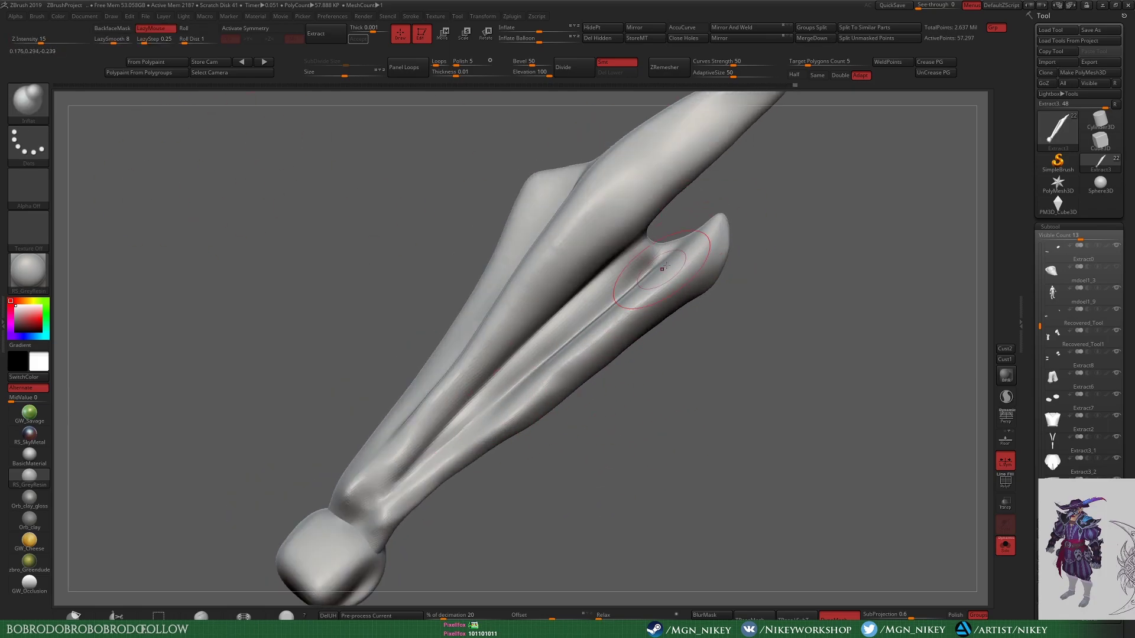
mouse_move(665, 266)
mouse_down()
mouse_move(663, 464)
mouse_move(659, 377)
mouse_move(754, 140)
mouse_move(585, 329)
mouse_move(443, 254)
mouse_up()
key(b)
key(m)
key(v)
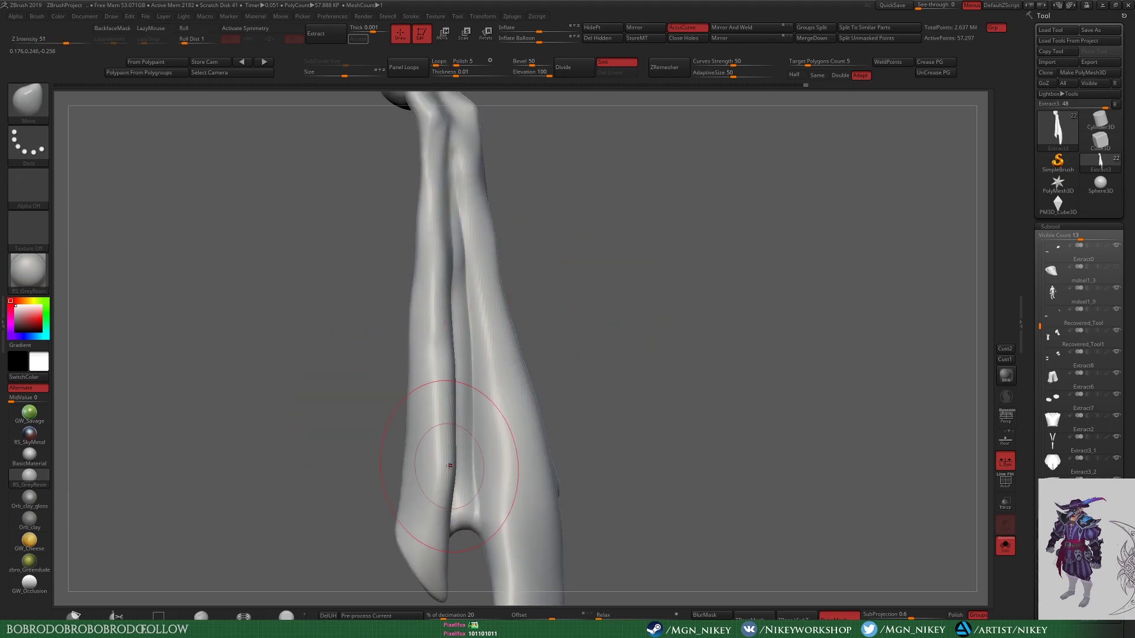
Step: Turn Solo off to show the full character and ZRemesh the sash
click(1005, 546)
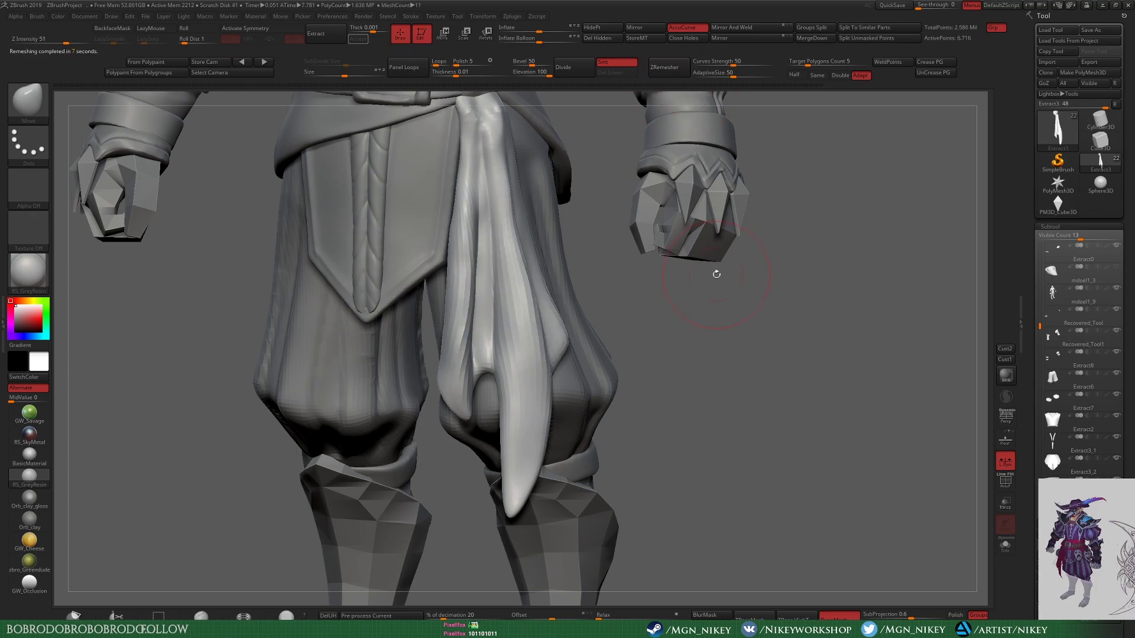
key(f)
alt+drag(702, 372, 727, 182)
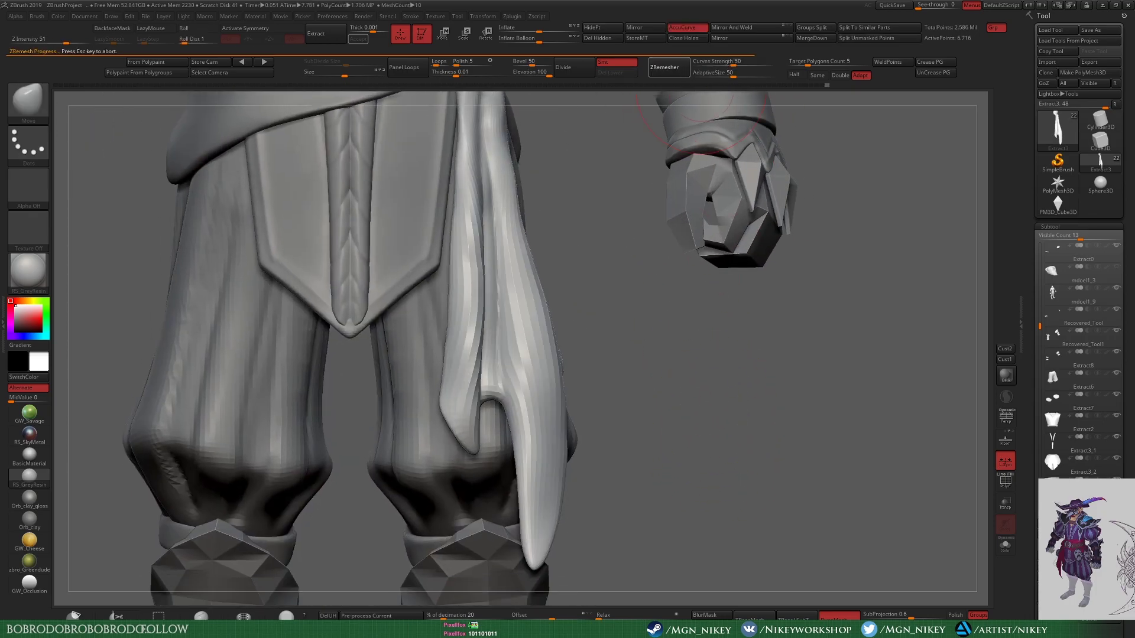
alt+drag(613, 329, 469, 412)
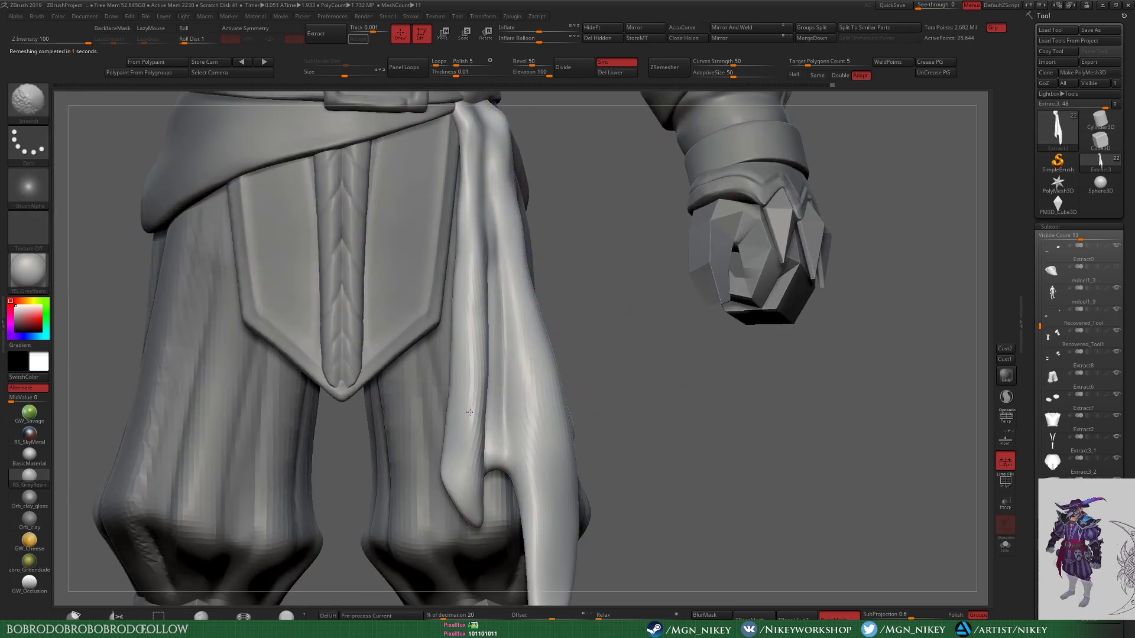
key(ctrl)
alt+drag(472, 219, 499, 227)
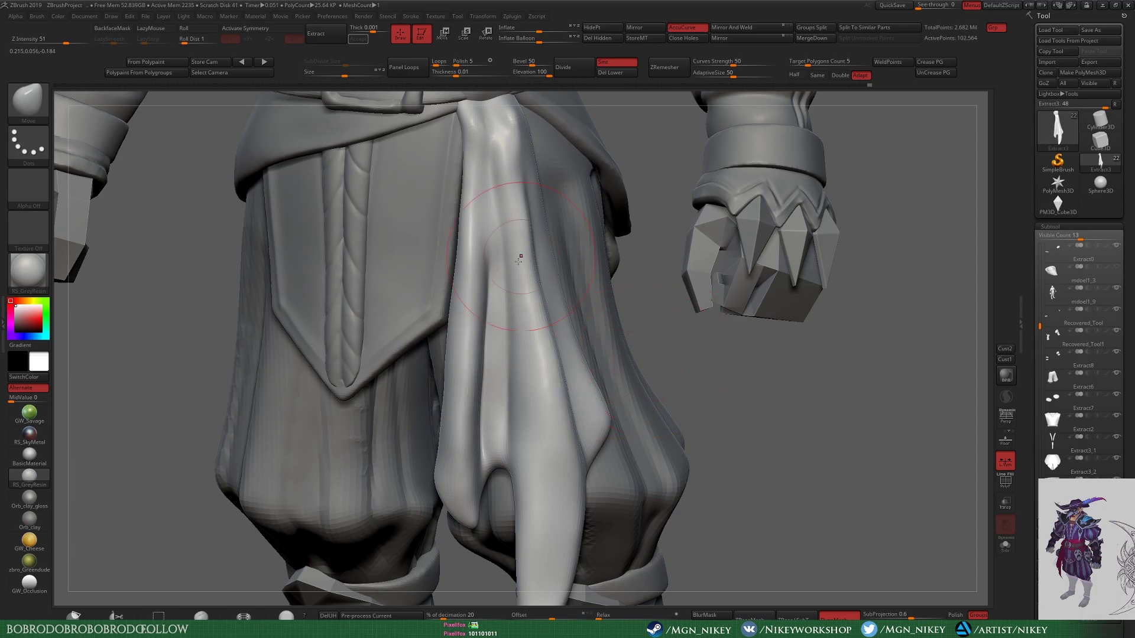
Step: Touch up the sash with DamStandard and Smooth, then select the Extract8 subtool
key(b)
key(d)
key(s)
mouse_move(502, 140)
alt+mouse_down()
mouse_move(615, 357)
mouse_move(558, 254)
mouse_move(597, 337)
mouse_move(530, 279)
mouse_move(690, 329)
mouse_move(656, 447)
mouse_move(368, 318)
mouse_move(413, 336)
alt+mouse_up()
key(shift)
key(space)
alt+click(368, 318)
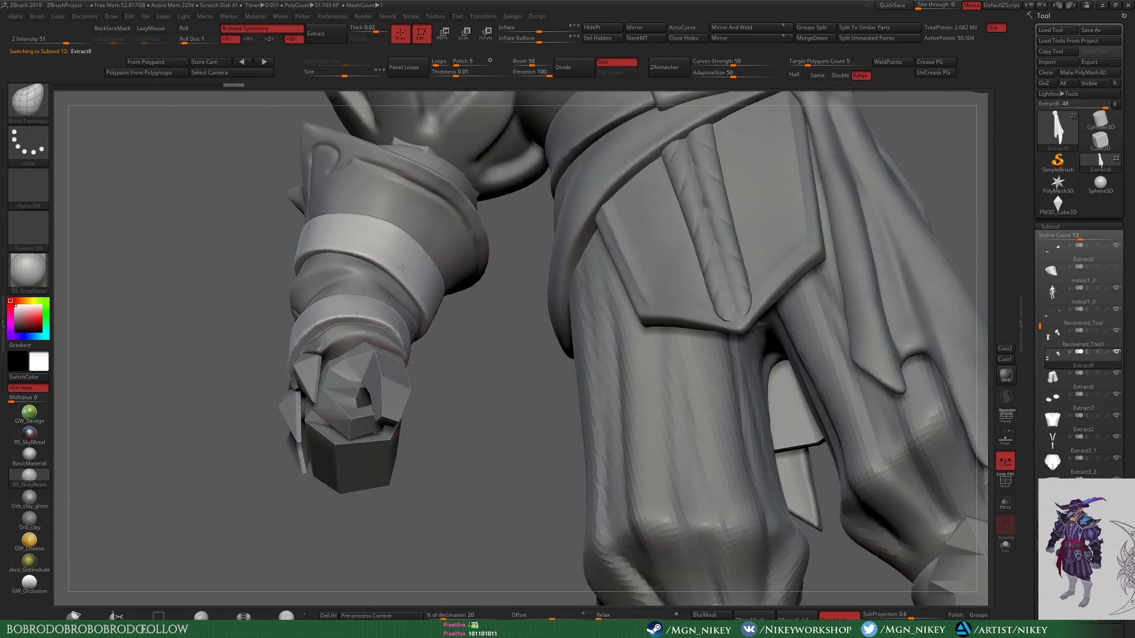
mouse_move(403, 268)
mouse_down()
mouse_move(462, 392)
mouse_move(634, 461)
mouse_move(764, 299)
mouse_up()
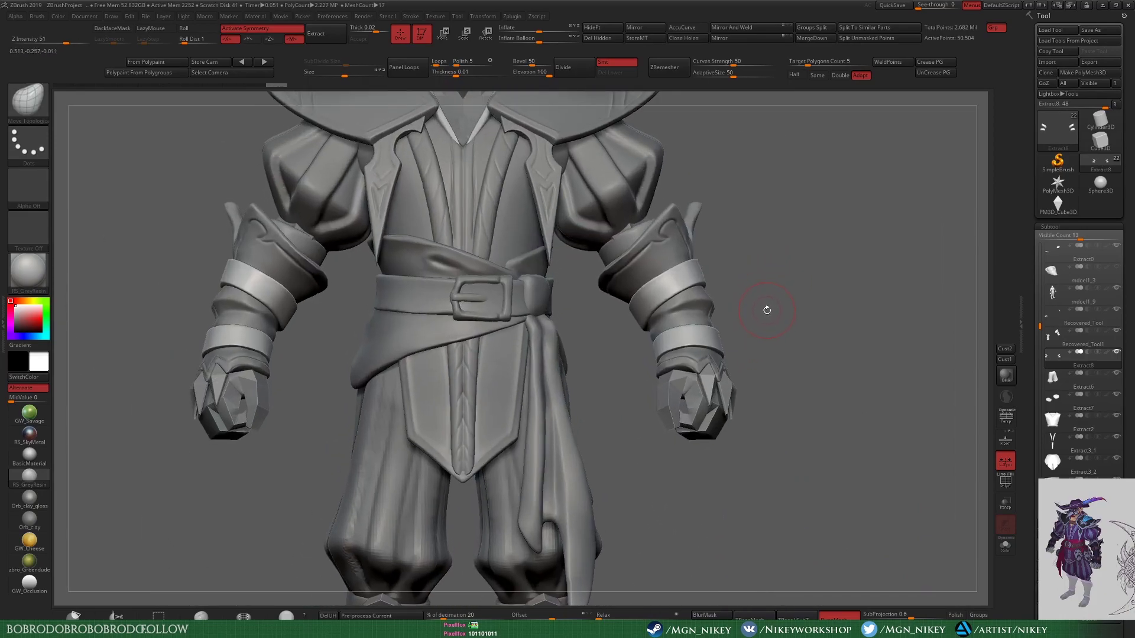
drag(766, 310, 732, 397)
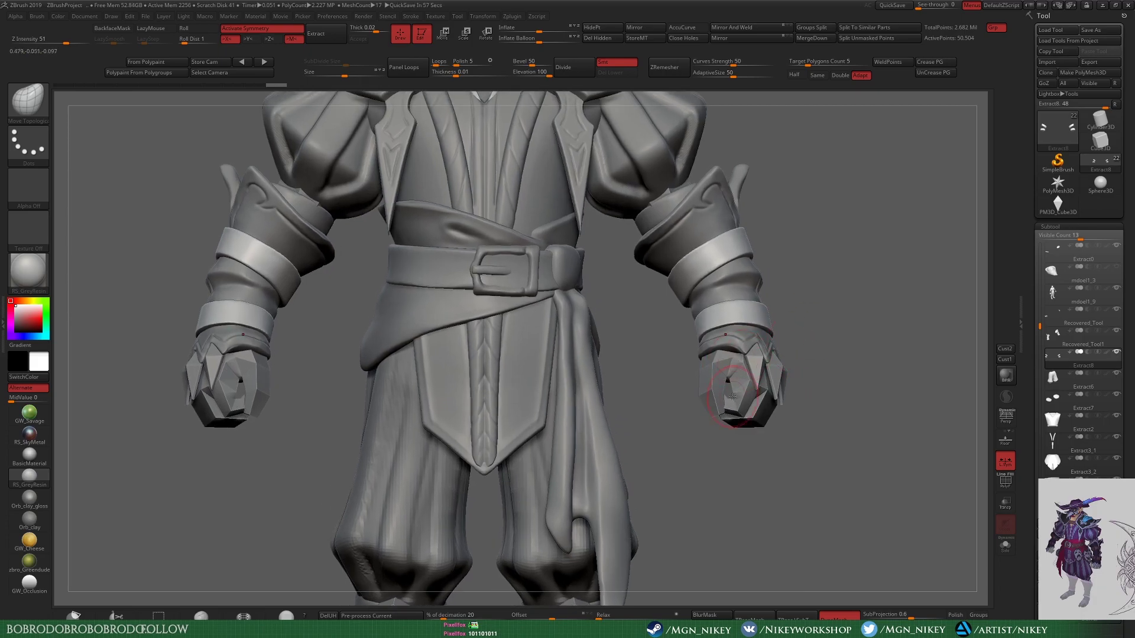
Step: Pick an insert brush, undo an oversized trial mesh, and bring in a cylinder
click(1076, 214)
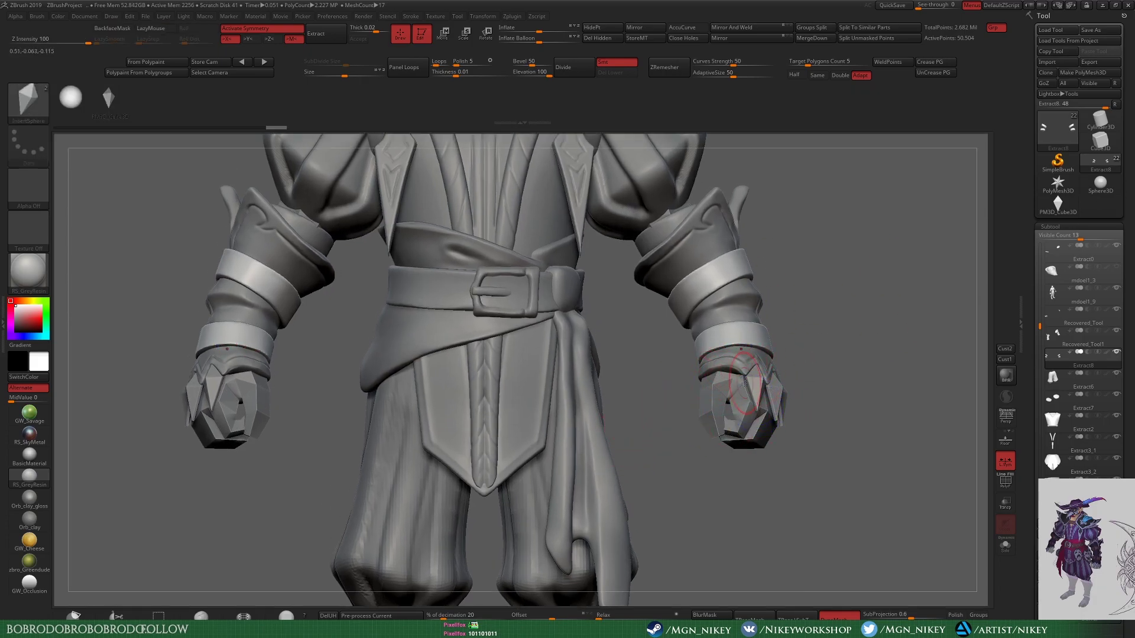
key(m)
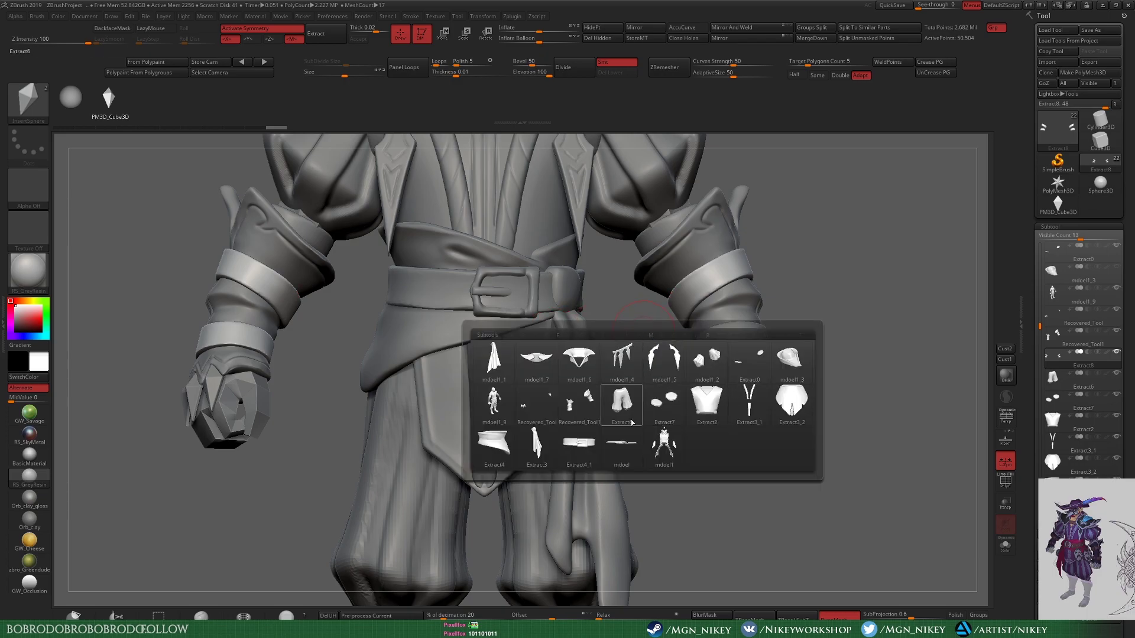
click(643, 405)
drag(838, 477, 1080, 391)
key(ctrl+z)
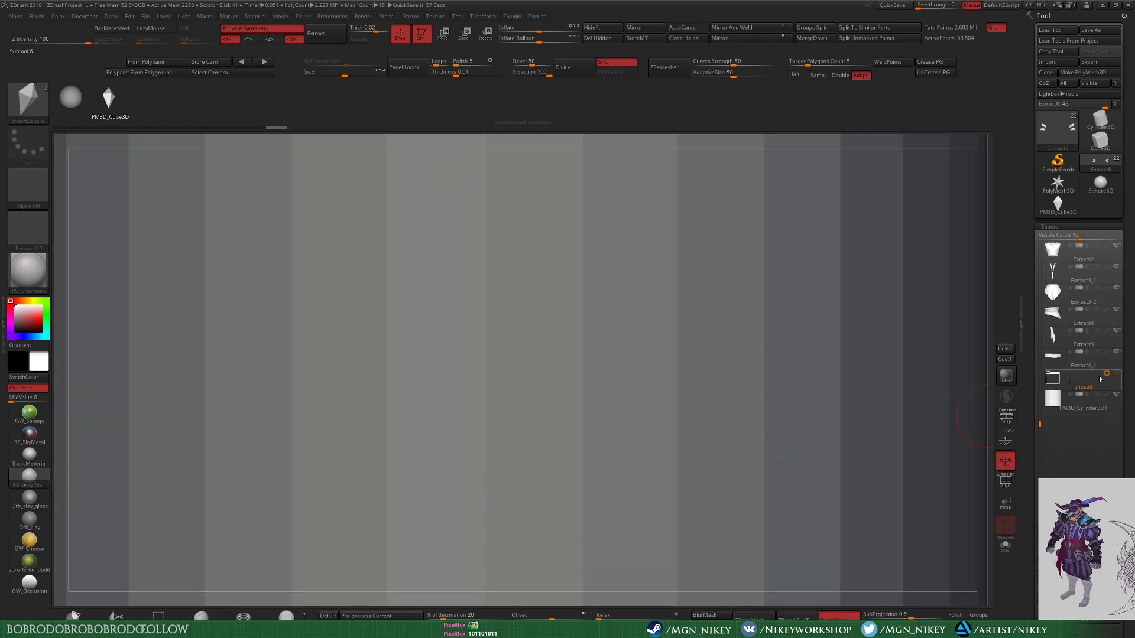
key(m)
click(739, 507)
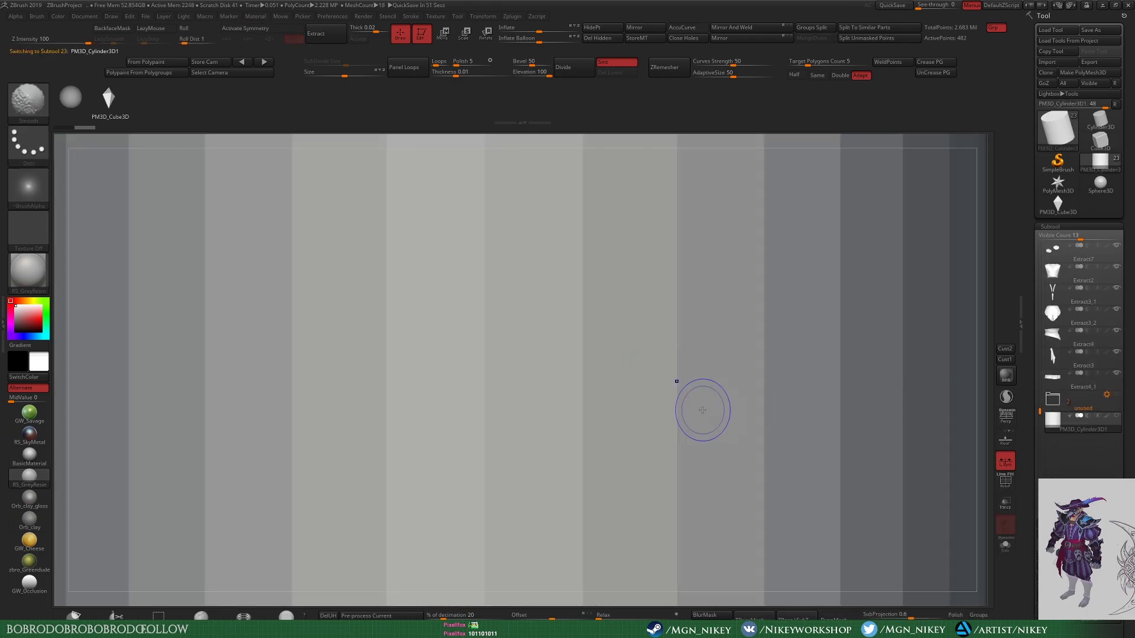
Step: Make an InsertMesh brush from PM3D_Cylinder3D1 and insert a cylinder onto the hip
key(b)
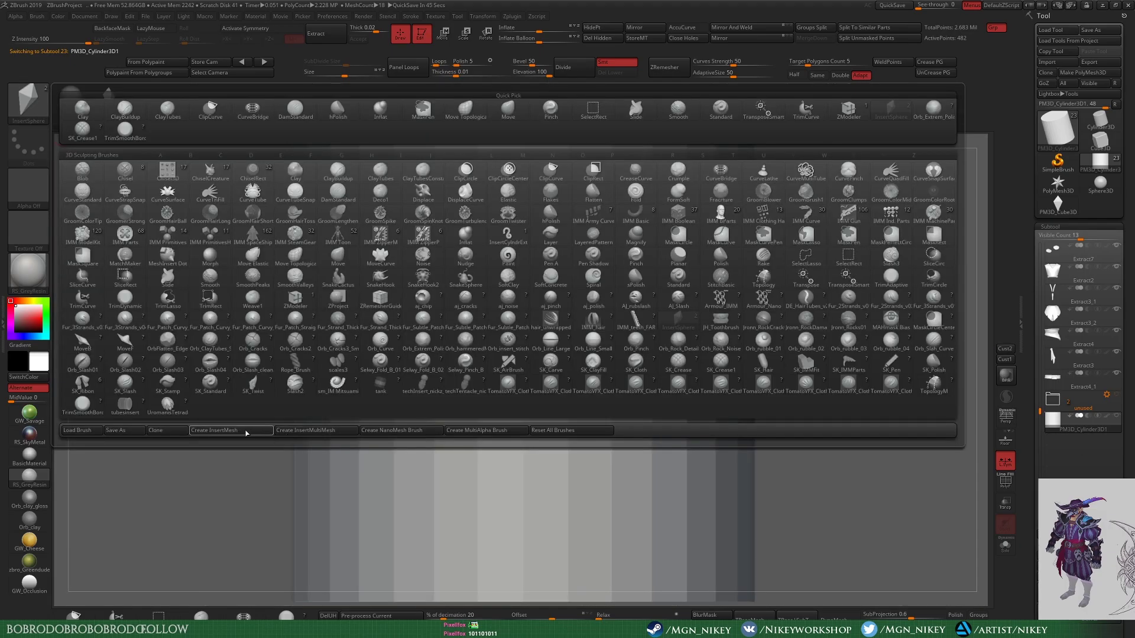
click(316, 430)
click(550, 203)
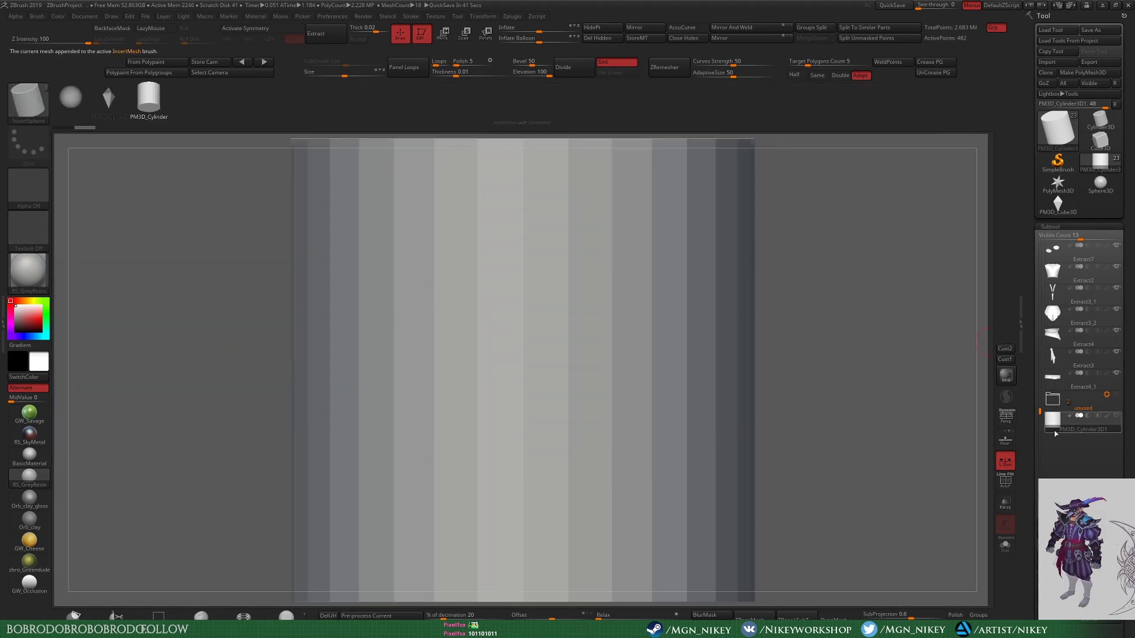
key(Delete)
mouse_move(768, 355)
mouse_down()
mouse_move(601, 322)
mouse_move(595, 337)
mouse_up()
mouse_move(590, 341)
right_down()
mouse_move(818, 375)
mouse_move(579, 369)
right_up()
Step: Stretch the inserted cylinder, split it into its own subtool, and hide the right-side copy
key(w)
drag(579, 370, 641, 387)
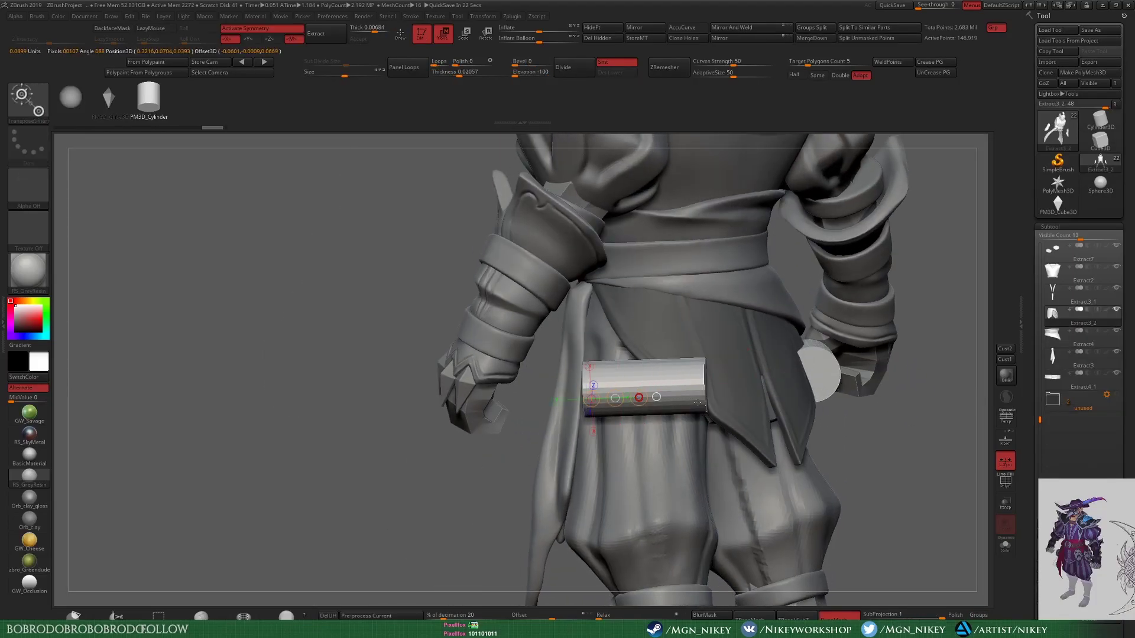
mouse_move(640, 387)
right_down()
mouse_move(590, 286)
mouse_move(695, 378)
right_up()
key(q)
key(ctrl+shift+g)
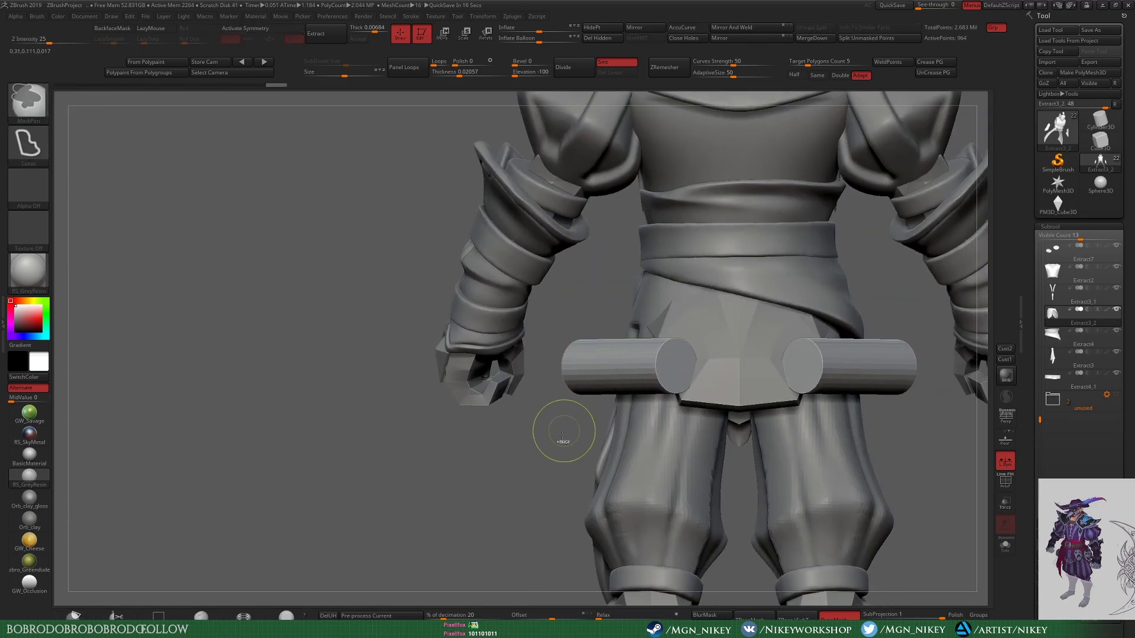
ctrl+shift+click(591, 363)
ctrl+right_drag(588, 309, 680, 414)
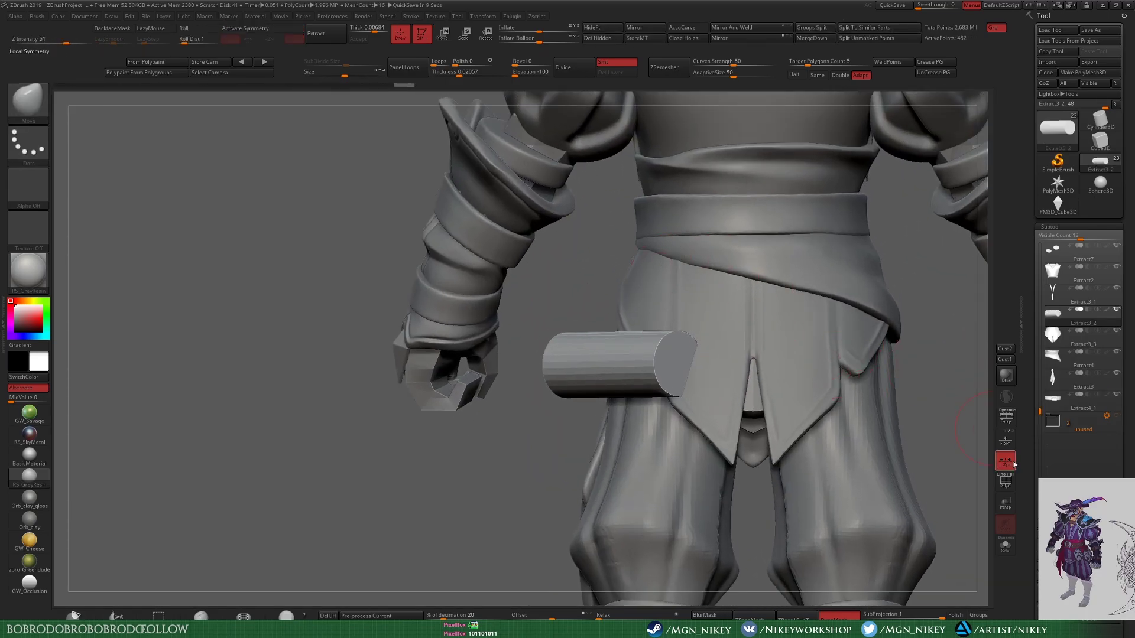
Step: Move and scale the cylinder into place, checking it from the front
key(w)
right_drag(941, 421, 752, 368)
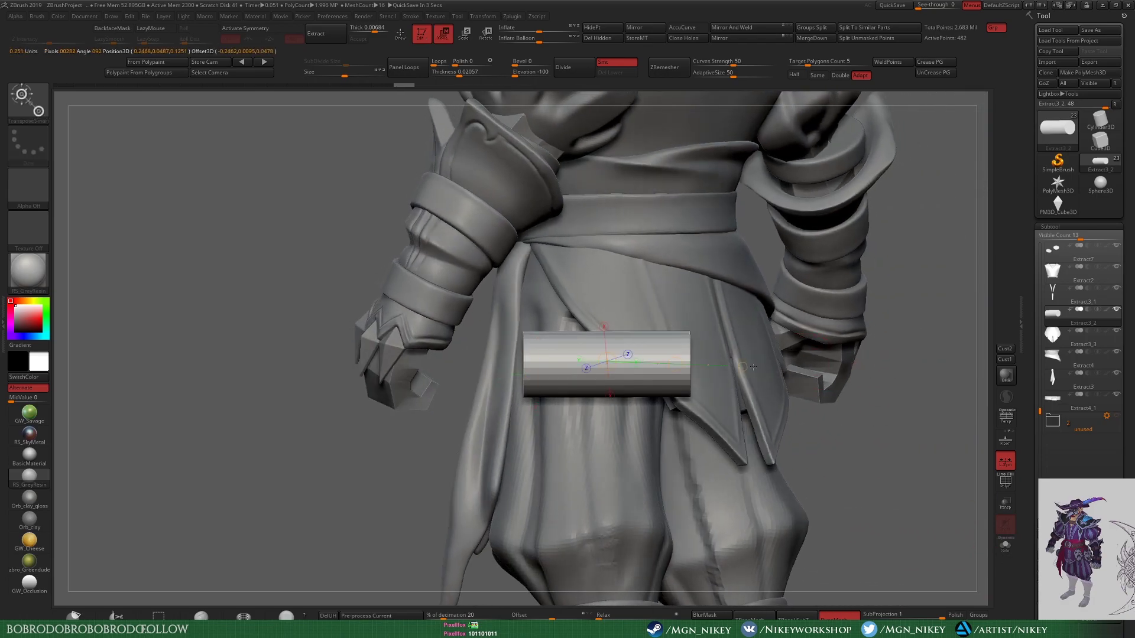
key(y)
right_drag(905, 380, 912, 385)
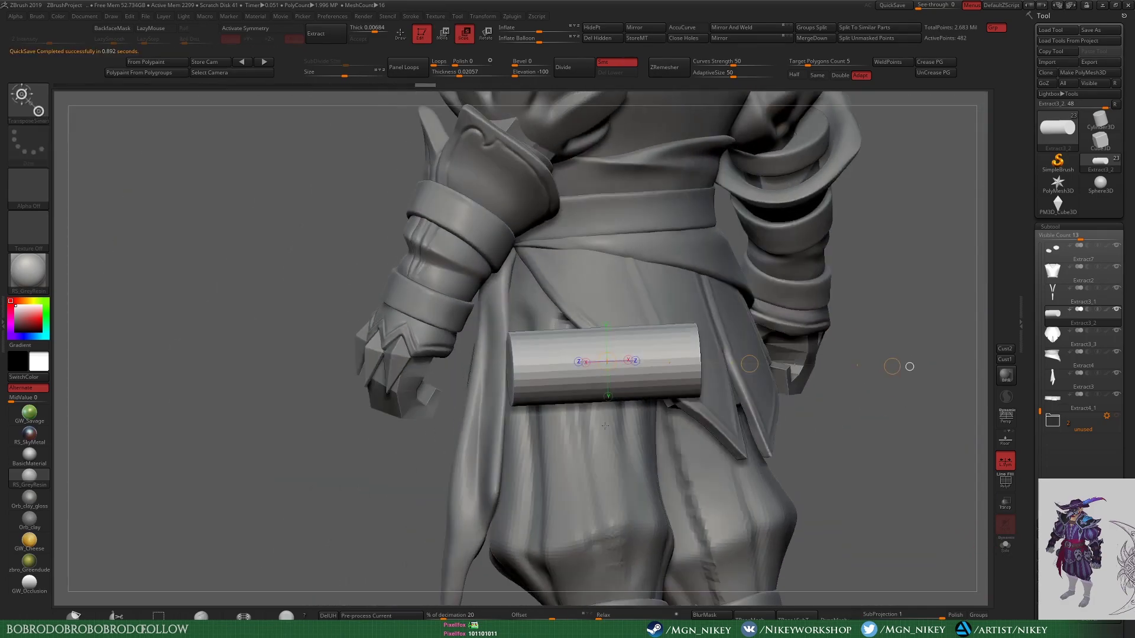
key(w)
mouse_move(719, 509)
right_down()
mouse_move(680, 413)
mouse_move(653, 385)
right_up()
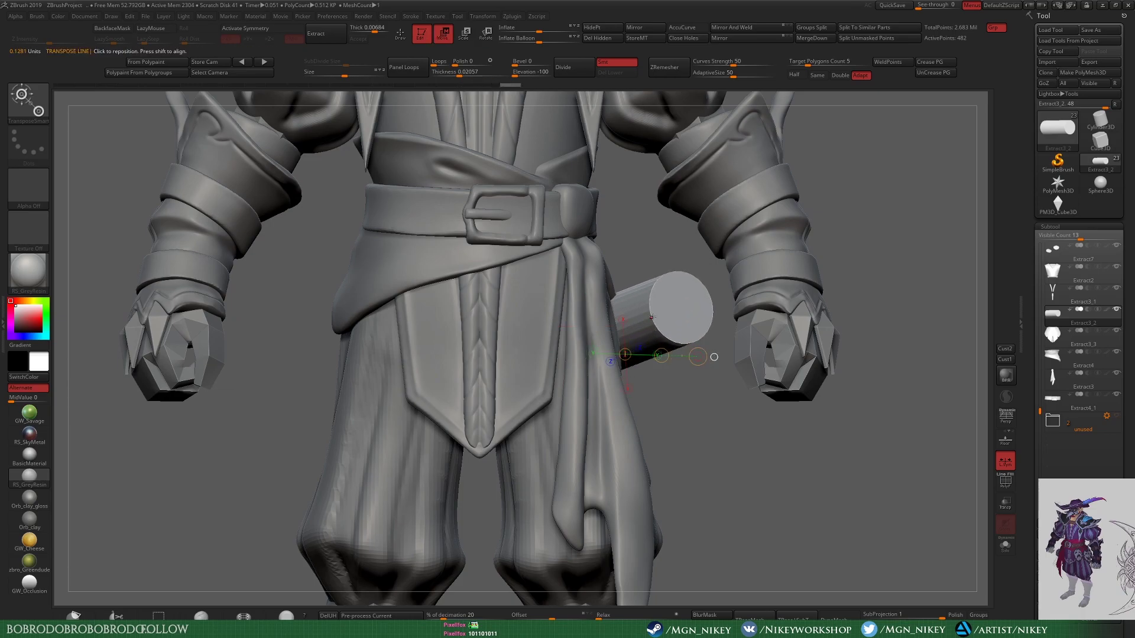
mouse_move(717, 357)
right_down()
mouse_move(703, 408)
mouse_move(717, 440)
mouse_move(697, 355)
mouse_move(650, 343)
right_up()
Step: Rotate the cylinder to lie along the hip below the belt and isolate it
key(r)
key(f)
drag(490, 313, 609, 334)
right_drag(473, 311, 497, 342)
drag(502, 343, 652, 359)
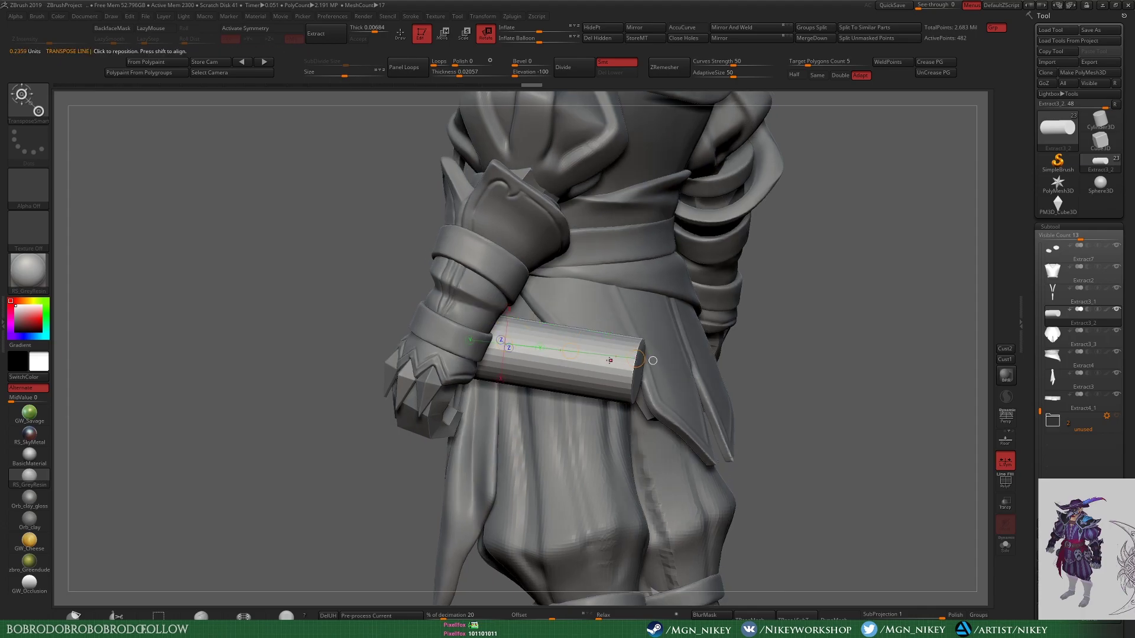
key(q)
right_drag(831, 355, 895, 415)
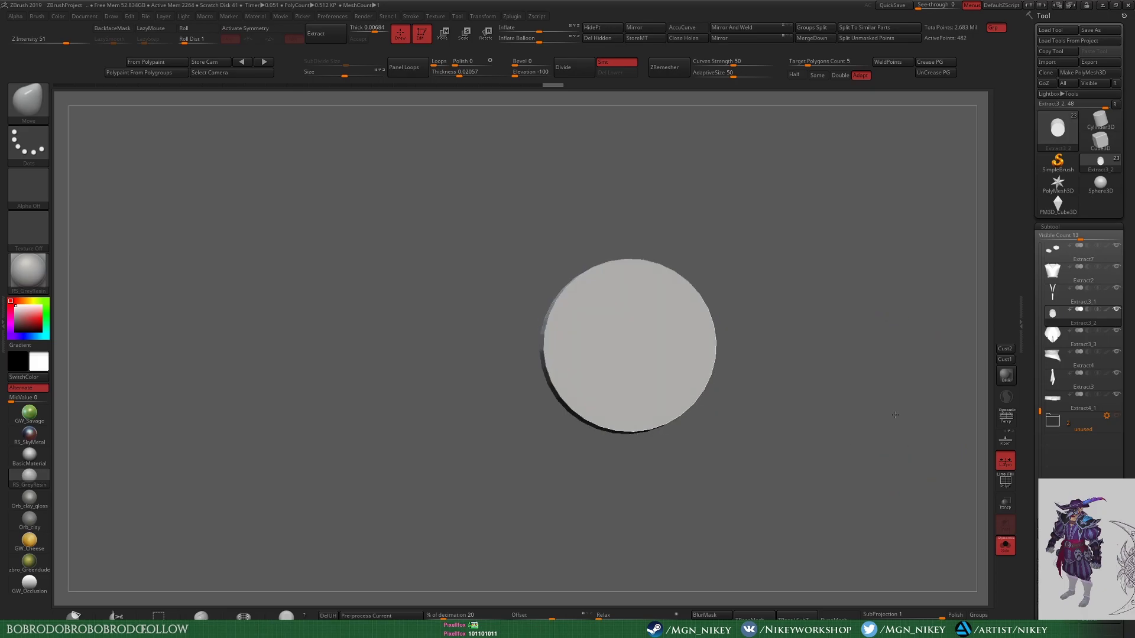
Step: Try a ClipCurve cut on the cylinder, then undo it
ctrl+shift+drag(498, 354, 612, 277)
key(ctrl+z)
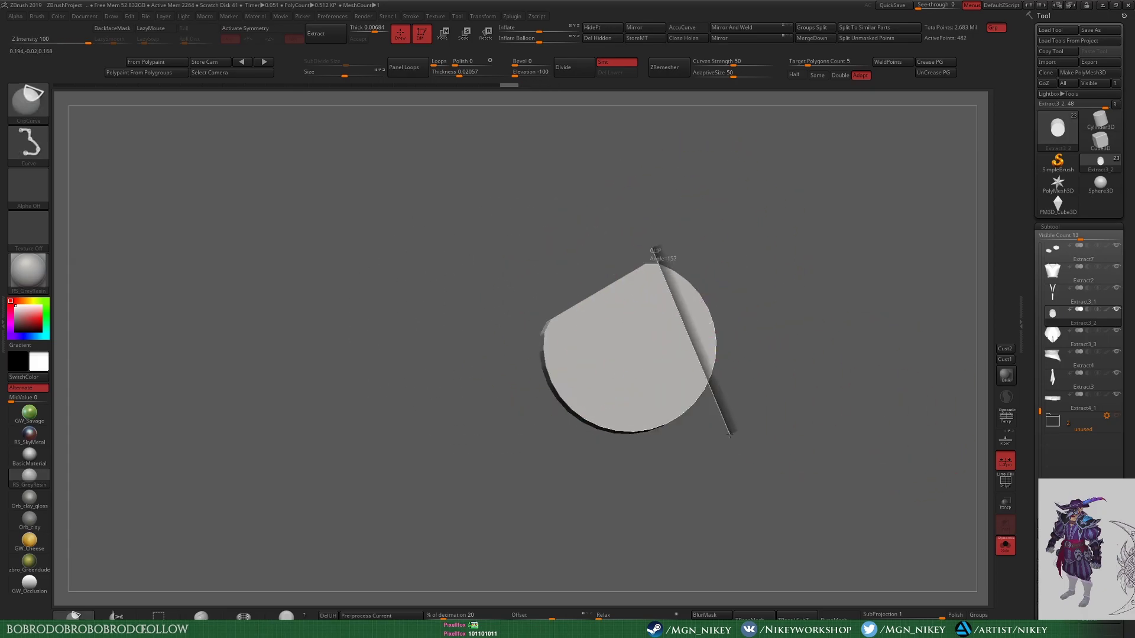
mouse_move(595, 419)
right_down()
mouse_move(638, 436)
mouse_move(654, 364)
right_up()
key(alt+Tab)
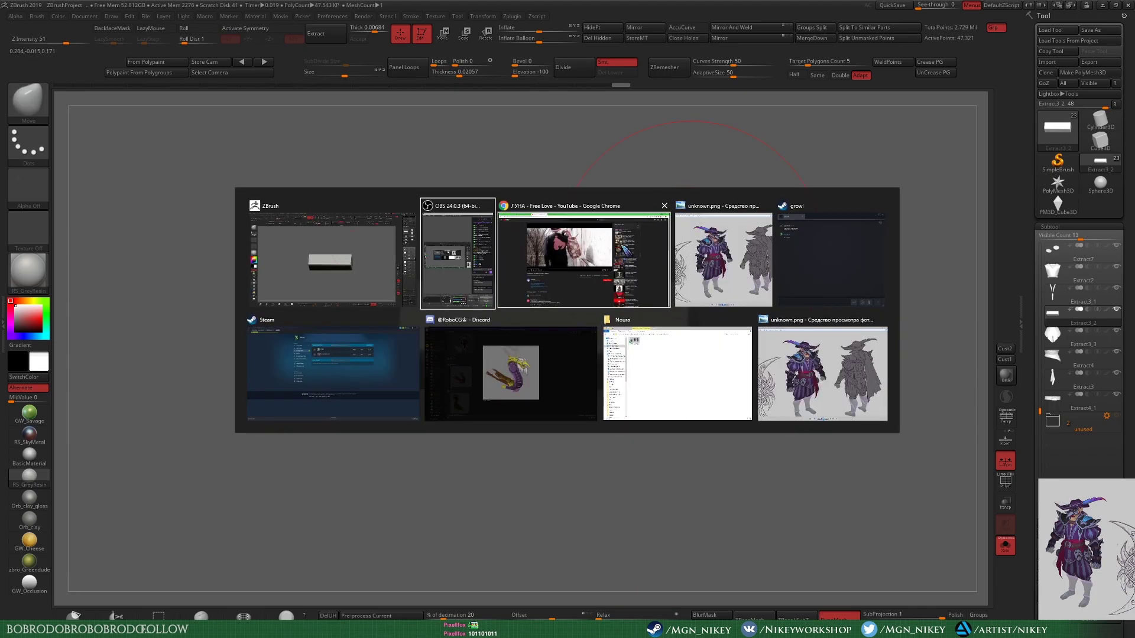
mouse_move(571, 322)
right_down()
mouse_move(781, 297)
mouse_move(679, 347)
mouse_move(669, 251)
right_up()
Step: Clip the box's right end straight and mask both of its ends
ctrl+shift+drag(669, 251, 704, 435)
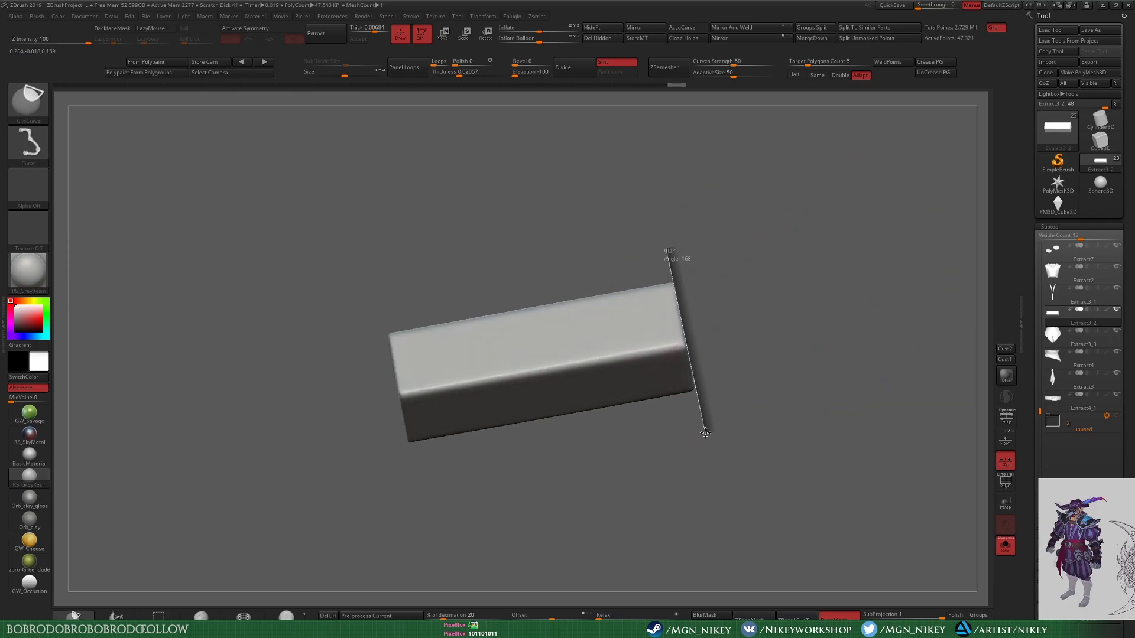
mouse_move(704, 436)
right_down()
mouse_move(811, 290)
mouse_move(698, 222)
right_up()
ctrl+drag(697, 222, 715, 482)
ctrl+drag(304, 254, 396, 535)
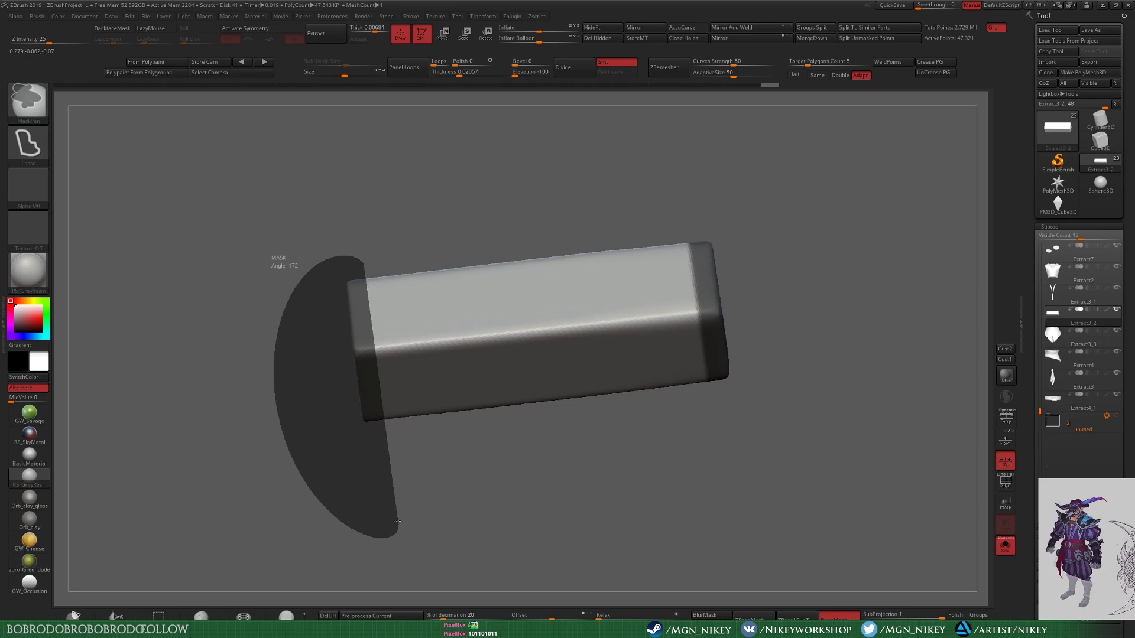
ctrl+drag(309, 254, 398, 550)
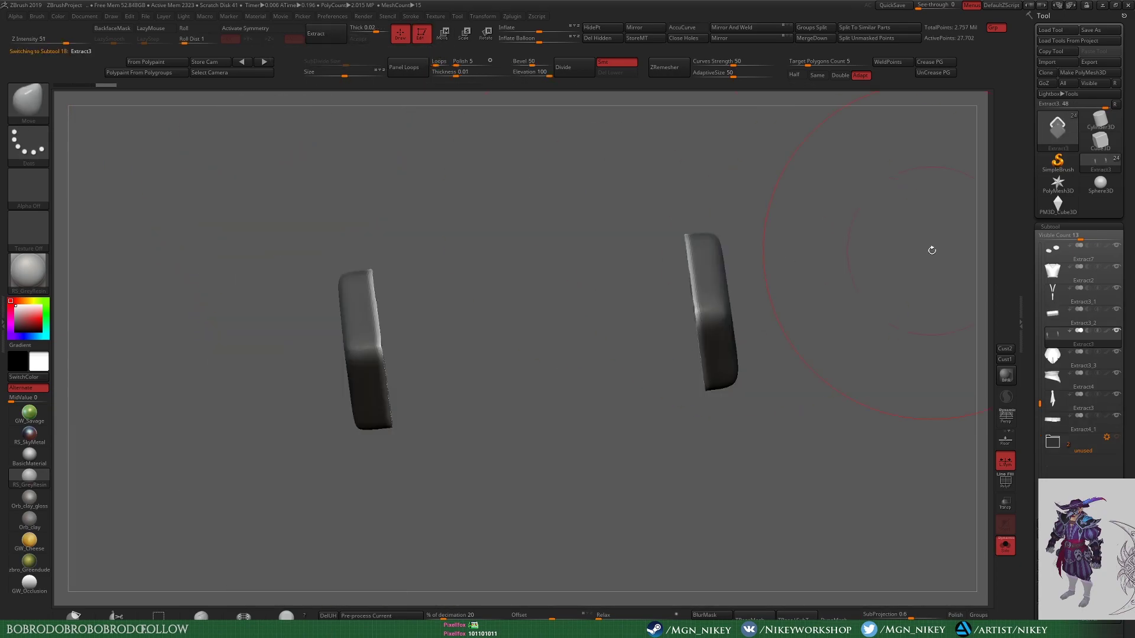
right_drag(930, 248, 804, 417)
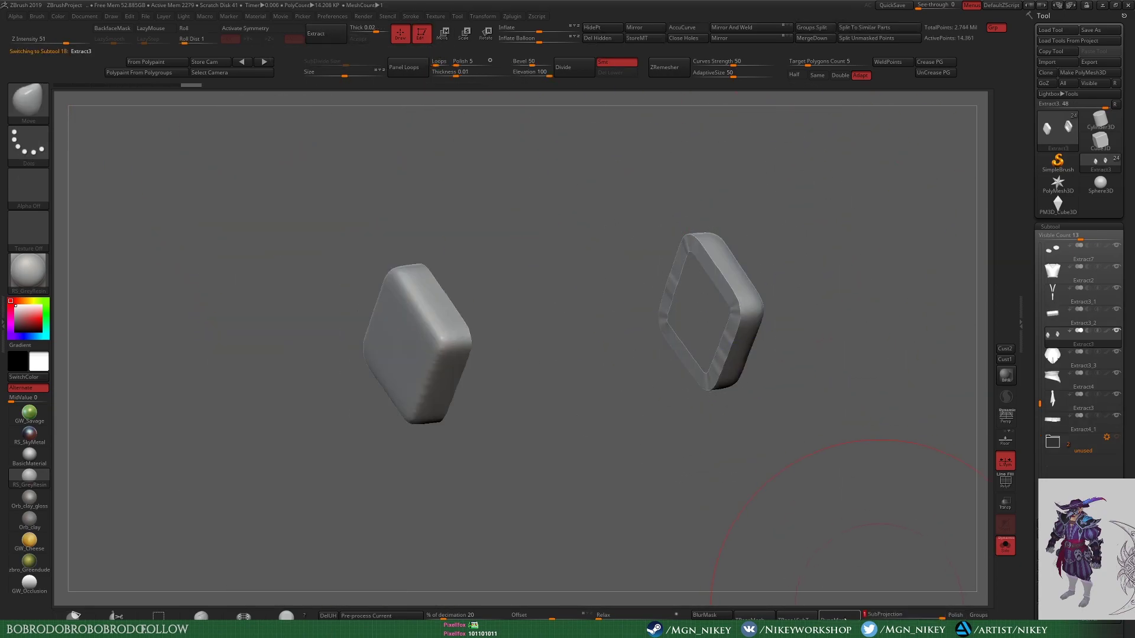
Step: Turn the diamond to face the camera and subdivide it twice for more detail
mouse_move(627, 331)
right_down()
mouse_move(589, 377)
mouse_move(506, 347)
mouse_move(469, 307)
right_up()
key(space)
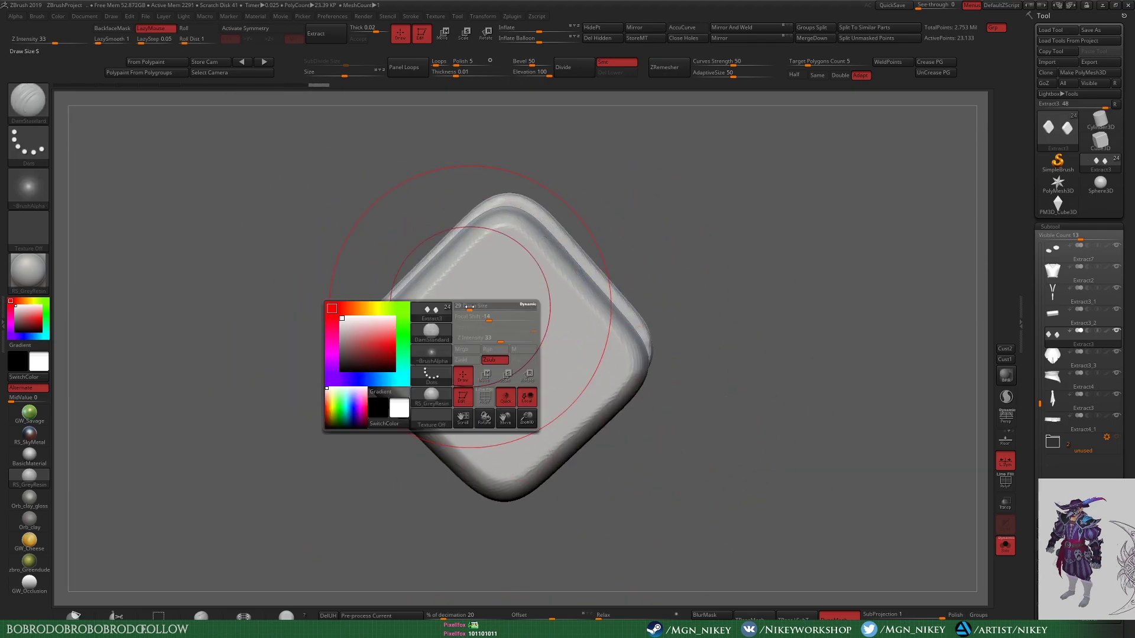
drag(406, 370, 508, 260)
key(ctrl+z)
key(ctrl+d)
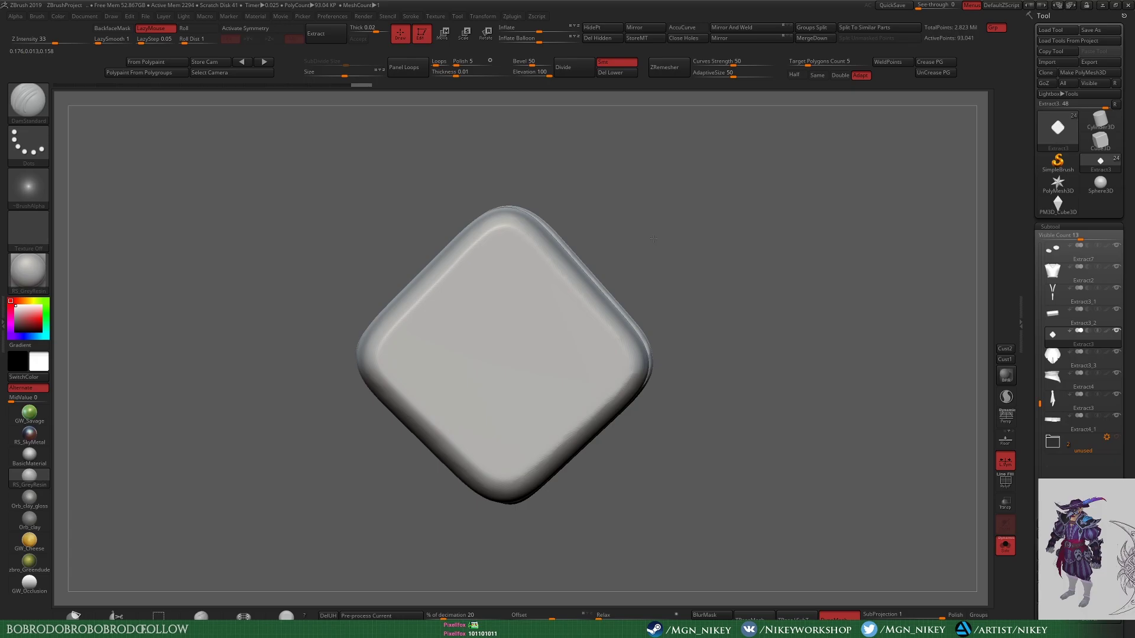
right_drag(627, 253, 851, 253)
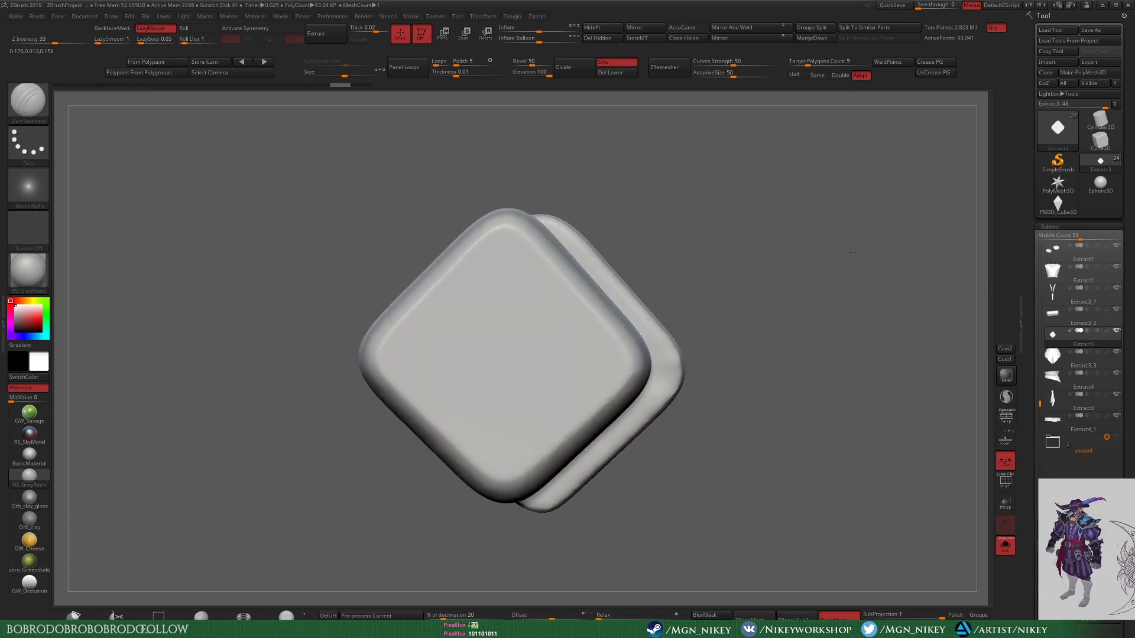
Step: Mask the diamond's rim and inflate the unmasked centre into a raised pyramid
ctrl+drag(420, 275, 417, 349)
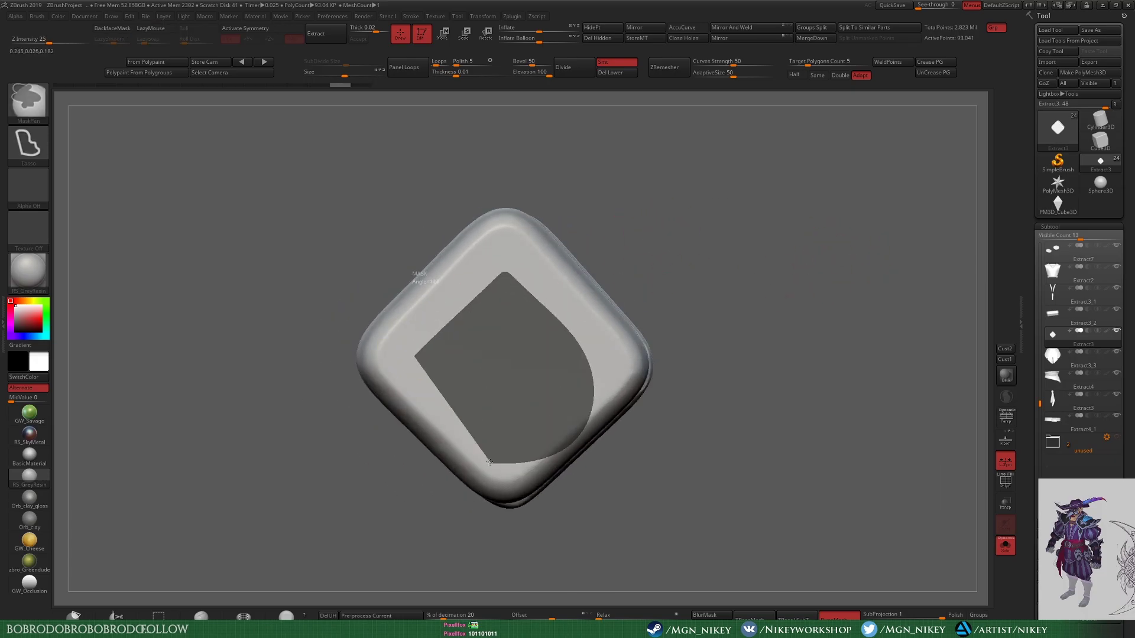
mouse_move(338, 413)
ctrl+mouse_down()
mouse_move(605, 158)
mouse_move(413, 541)
ctrl+mouse_up()
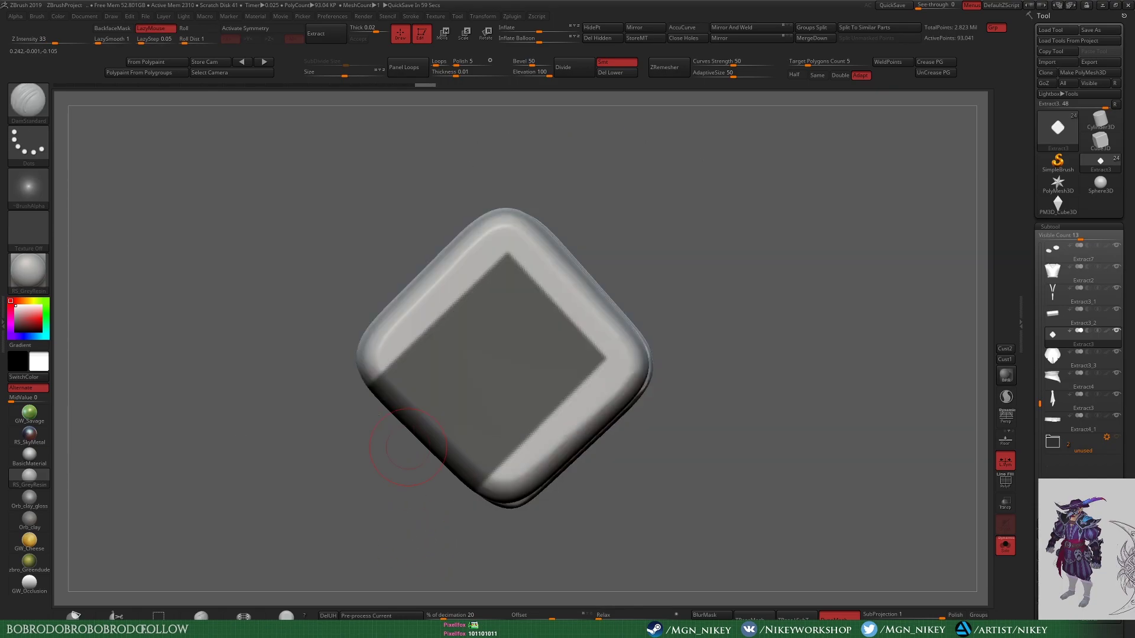
ctrl+alt+drag(298, 349, 336, 299)
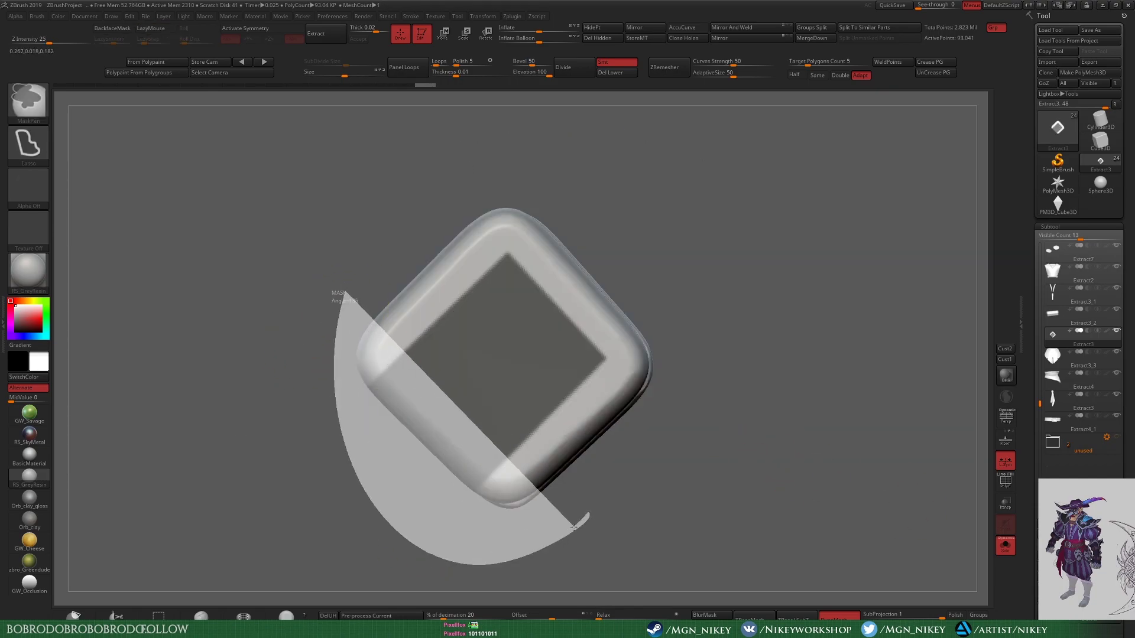
ctrl+click(704, 363)
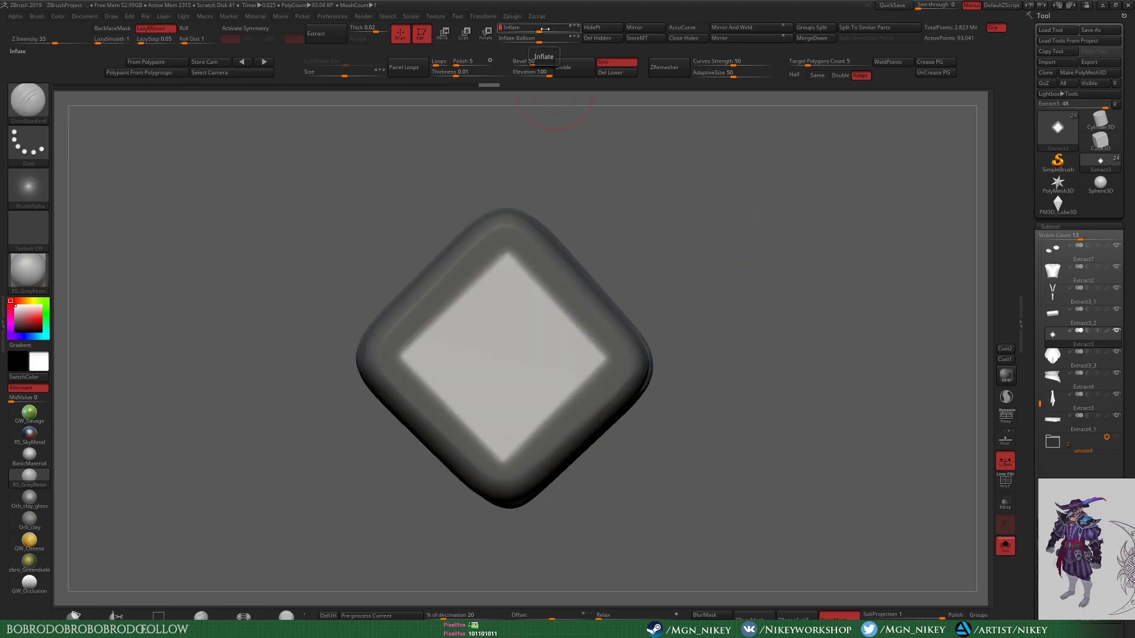
key(space)
mouse_move(698, 278)
mouse_down()
mouse_move(694, 268)
mouse_move(641, 272)
mouse_up()
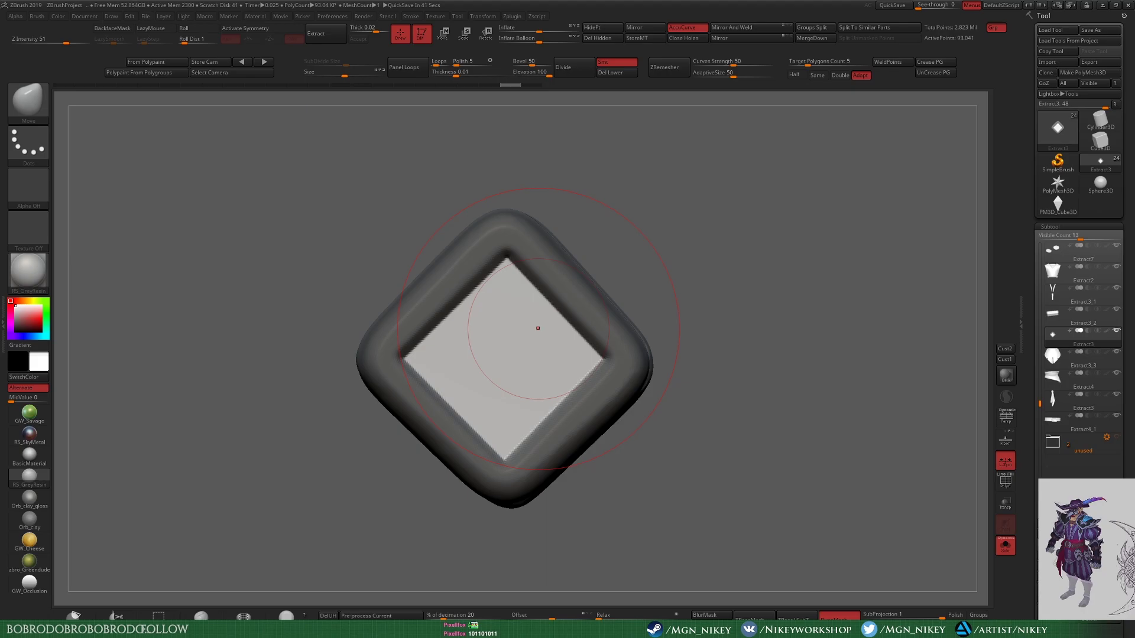
Step: Compare a smoothed centre with the sharp pyramid, keep the pyramid, and view the whole character
key(alt+Tab)
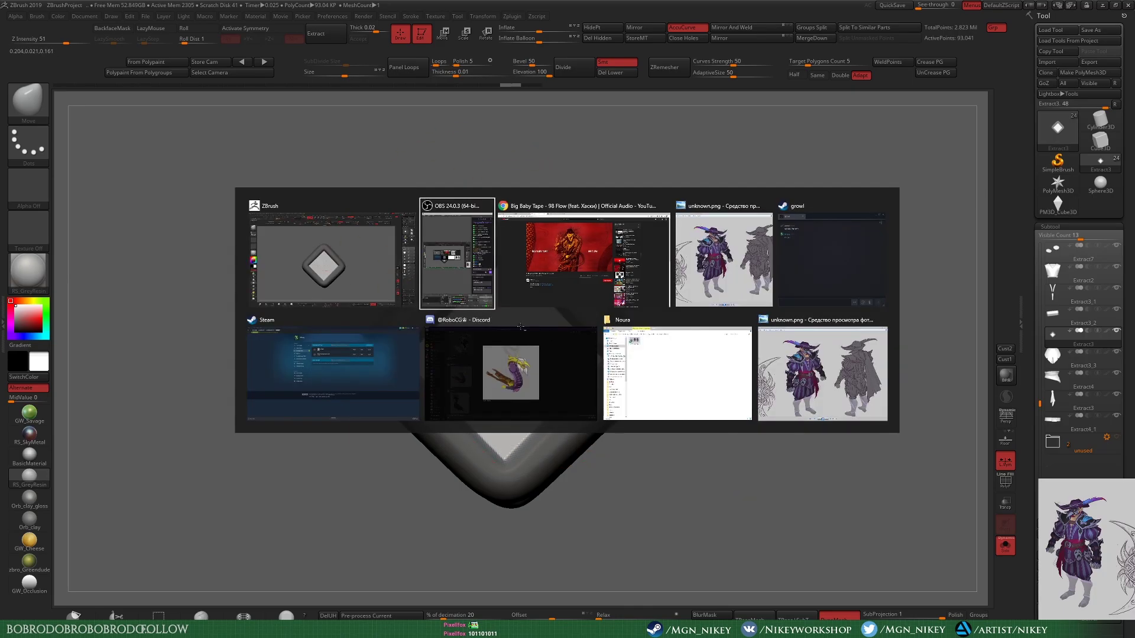
key(space)
shift+drag(499, 355, 513, 332)
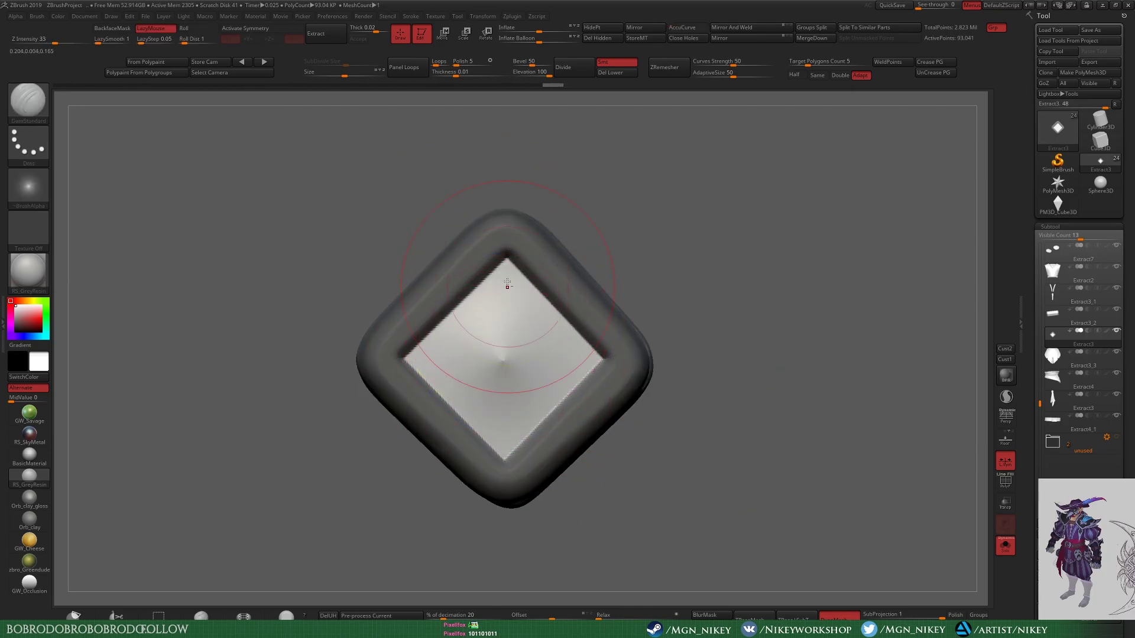
key(ctrl+z)
key(ctrl+shift+z)
key(ctrl+z)
key(ctrl+z)
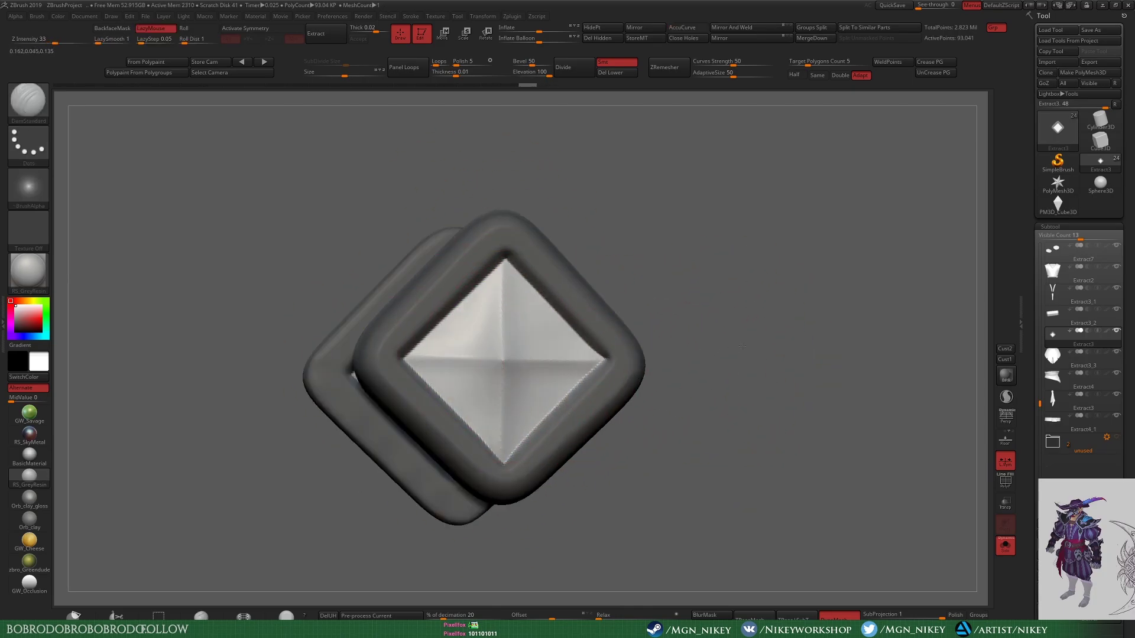
drag(742, 345, 558, 267)
alt+drag(637, 462, 652, 412)
Step: Show all subtools again and inspect the diamond stud against the hip pouch block
key(shift+ctrl+s)
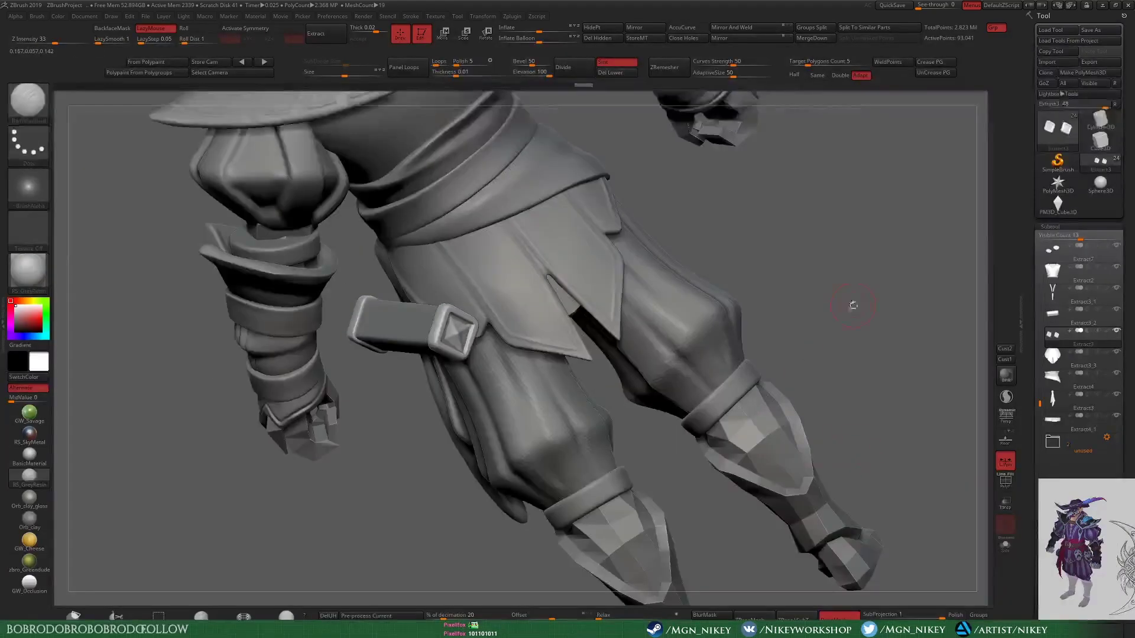
drag(850, 304, 851, 318)
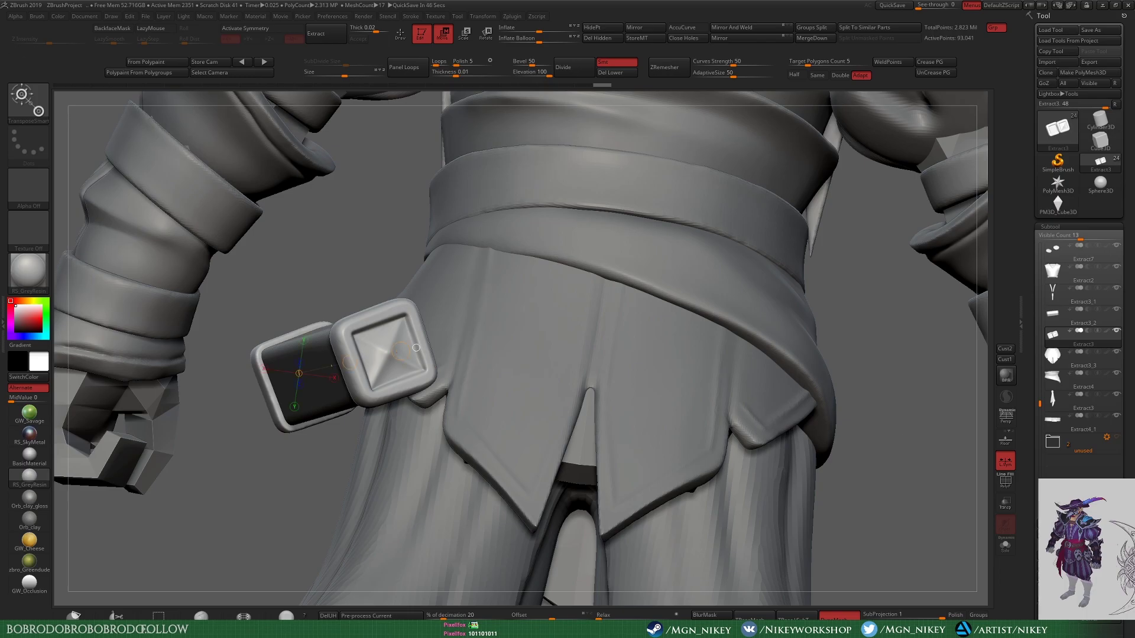
drag(416, 347, 742, 385)
Step: Solo the pouch block and lasso-mask bands near its left and right ends
alt+click(598, 392)
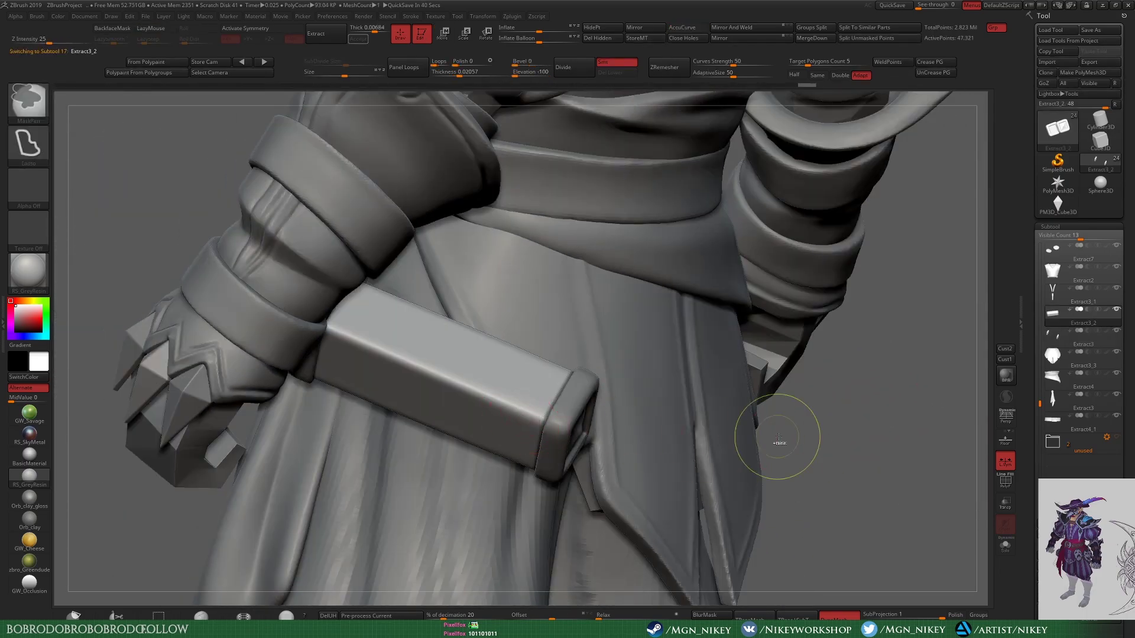
key(q)
drag(910, 402, 424, 308)
ctrl+drag(368, 260, 313, 453)
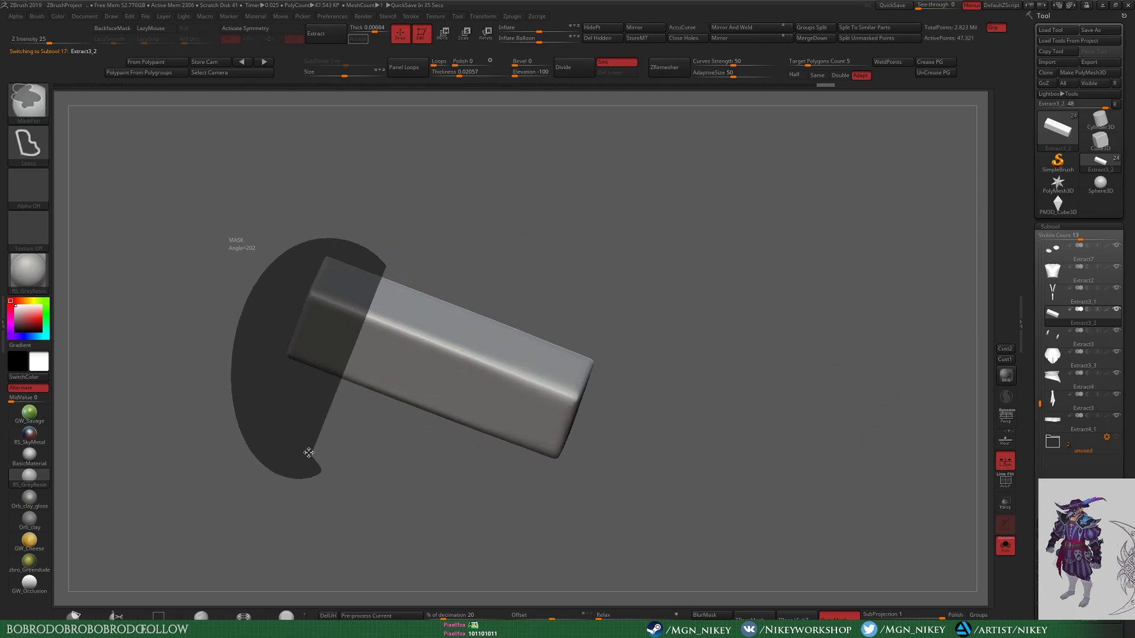
ctrl+drag(367, 251, 282, 468)
ctrl+drag(532, 300, 647, 494)
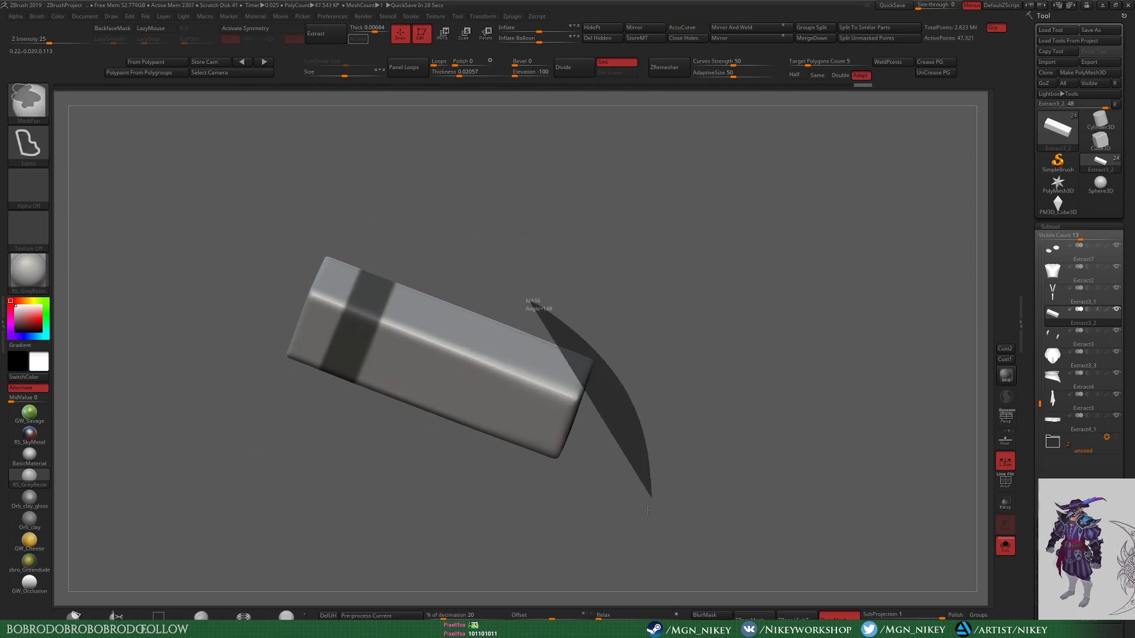
ctrl+alt+drag(532, 307, 473, 541)
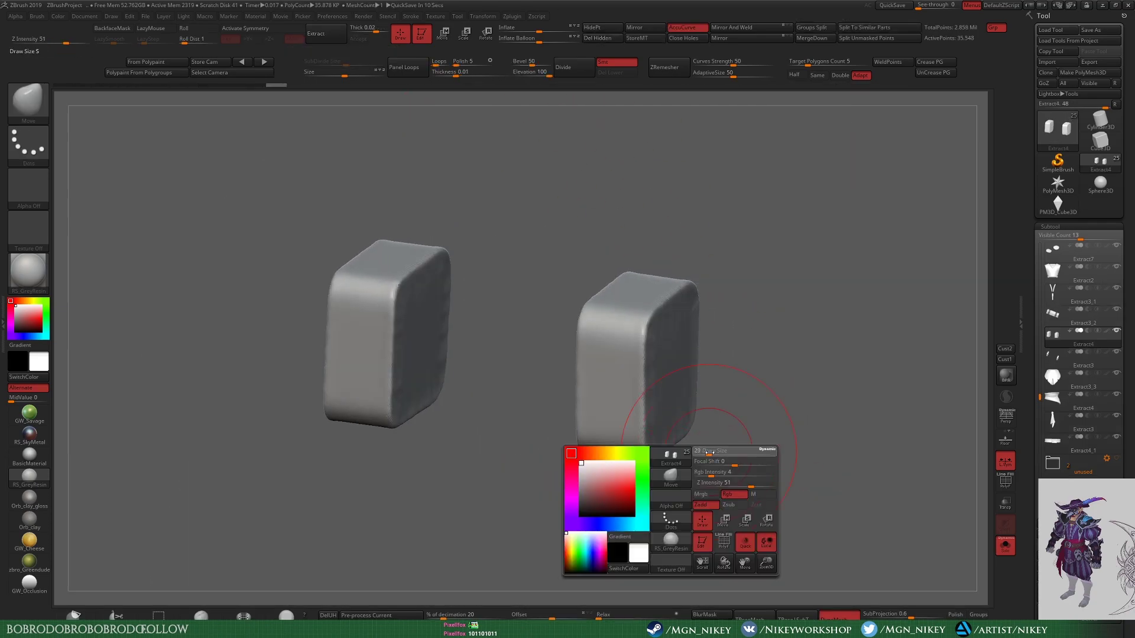
right_drag(709, 582, 922, 473)
Step: Show the whole character, then solo the belt piece and mask an area of it
click(1002, 551)
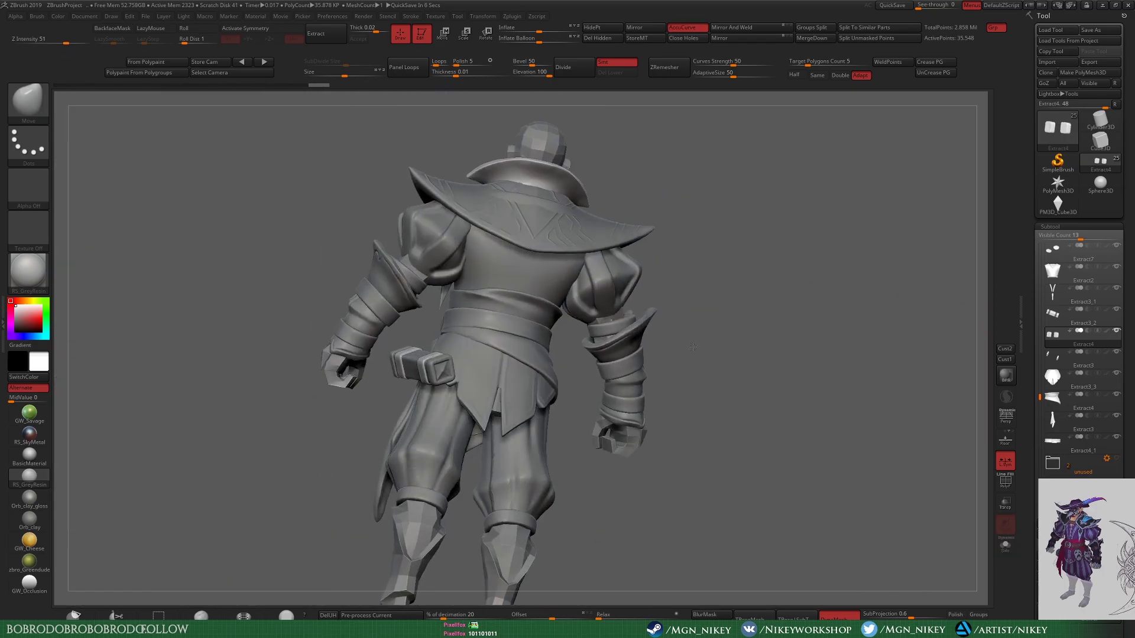
right_drag(816, 460, 469, 292)
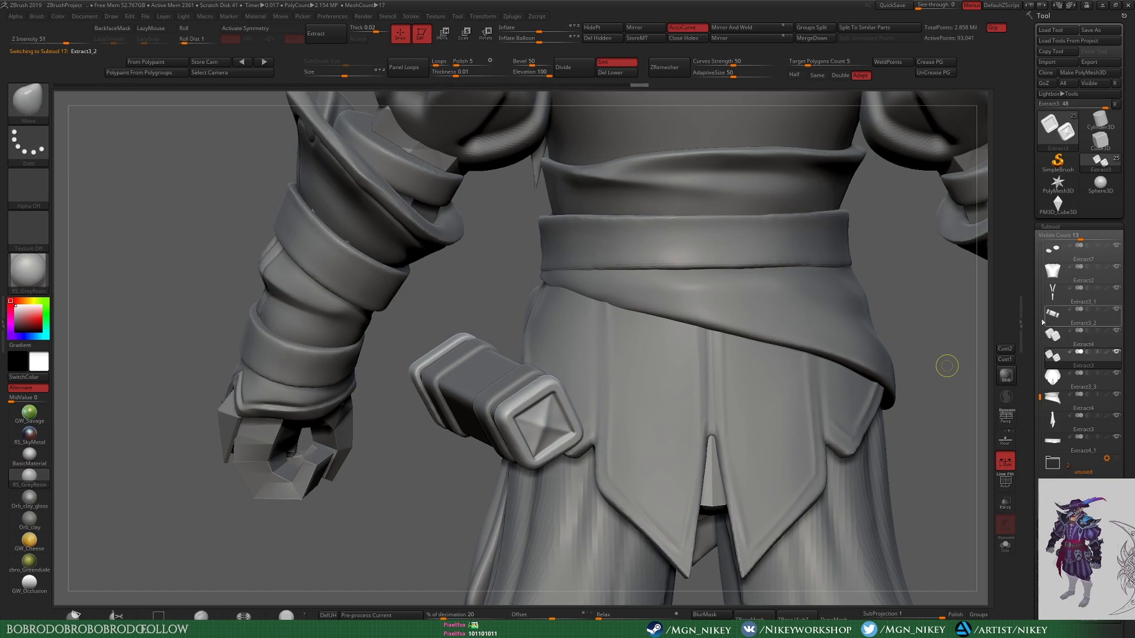
key(alt+Tab)
key(Escape)
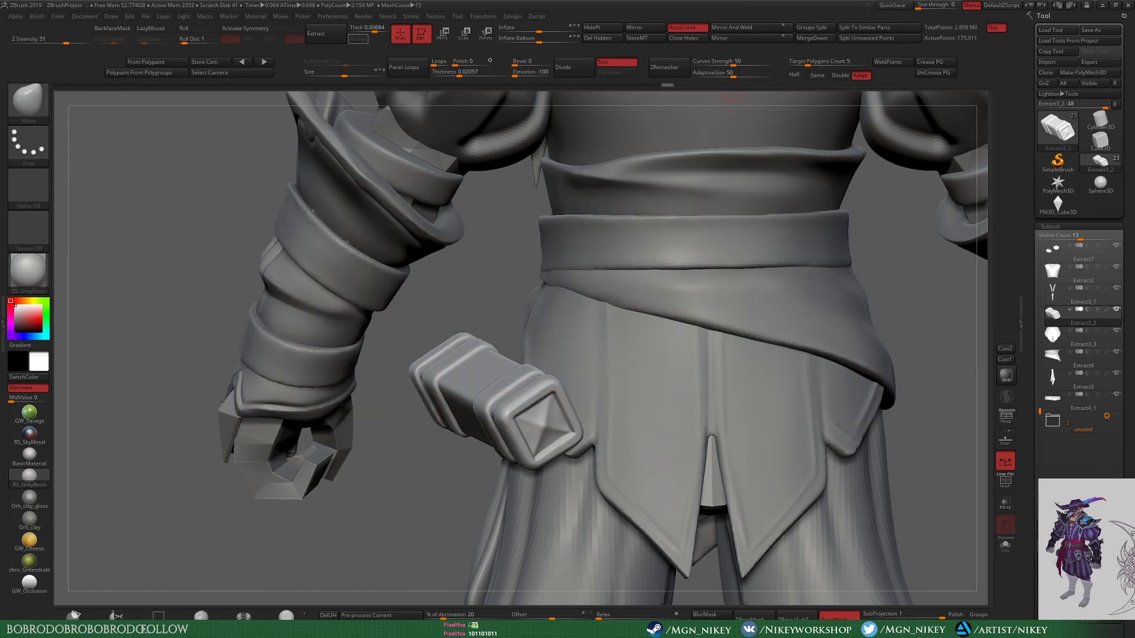
key(super)
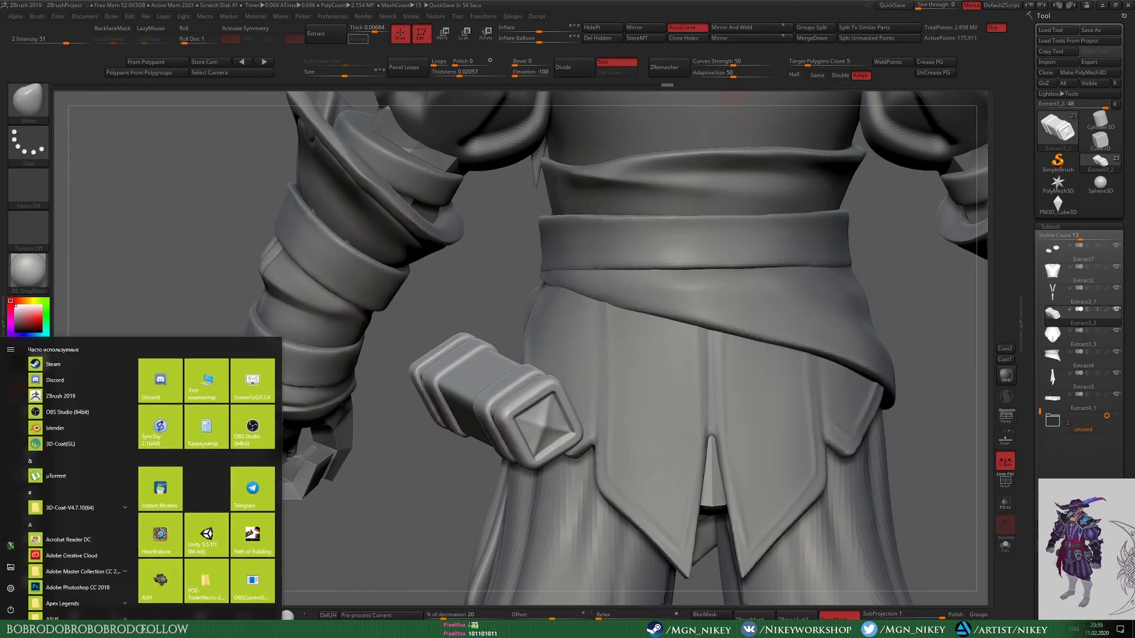
click(293, 362)
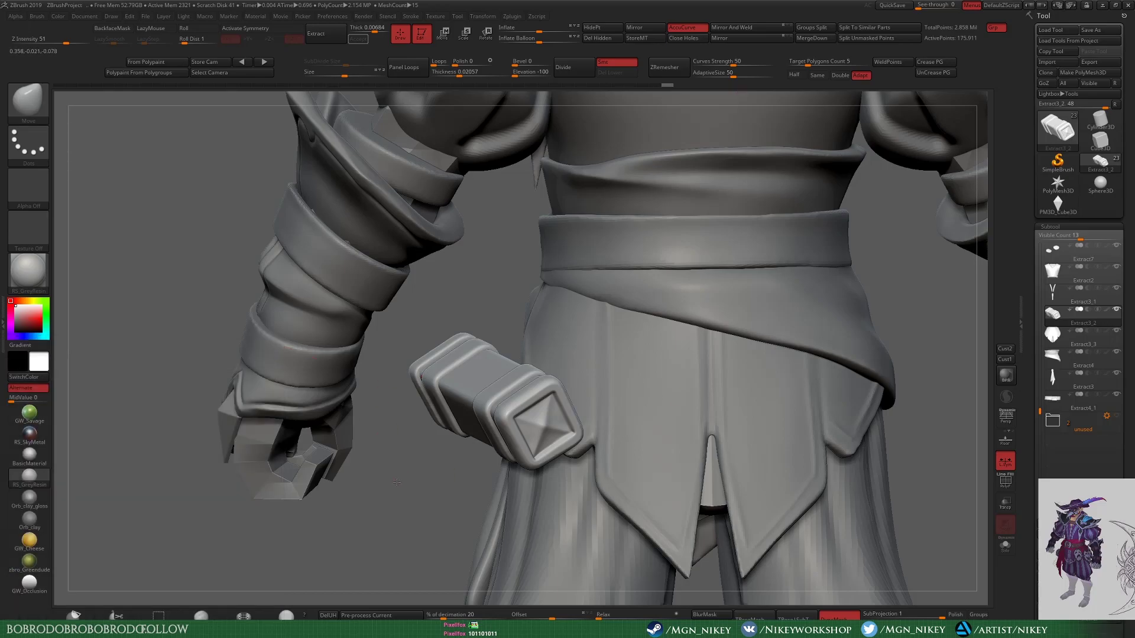
mouse_move(397, 482)
mouse_down()
mouse_move(489, 246)
mouse_move(805, 434)
mouse_move(848, 441)
mouse_up()
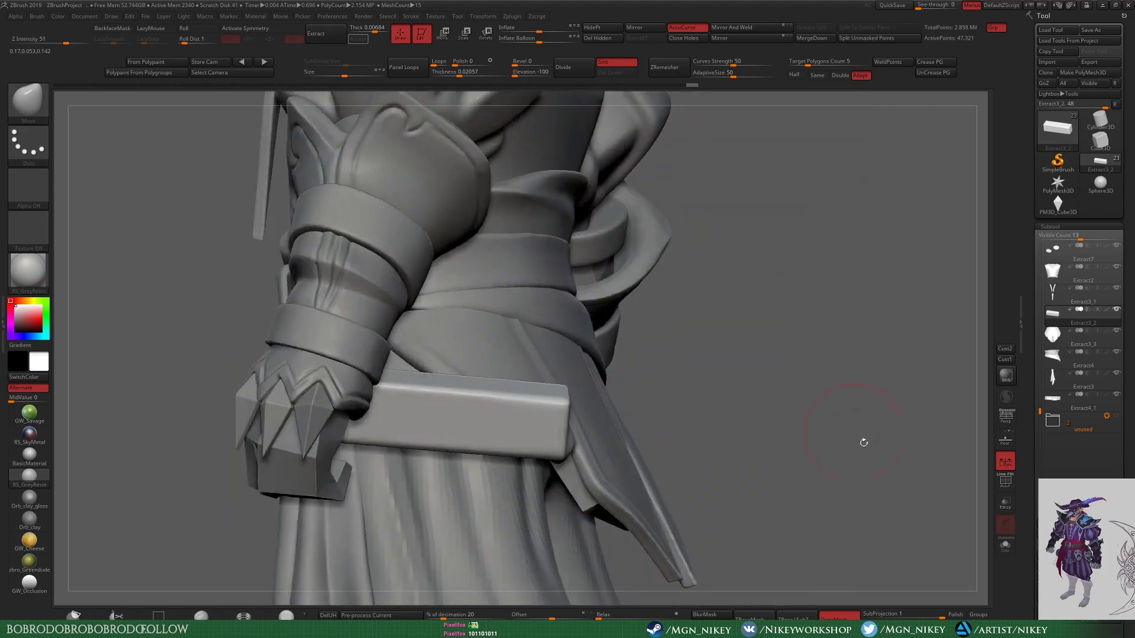
click(1005, 545)
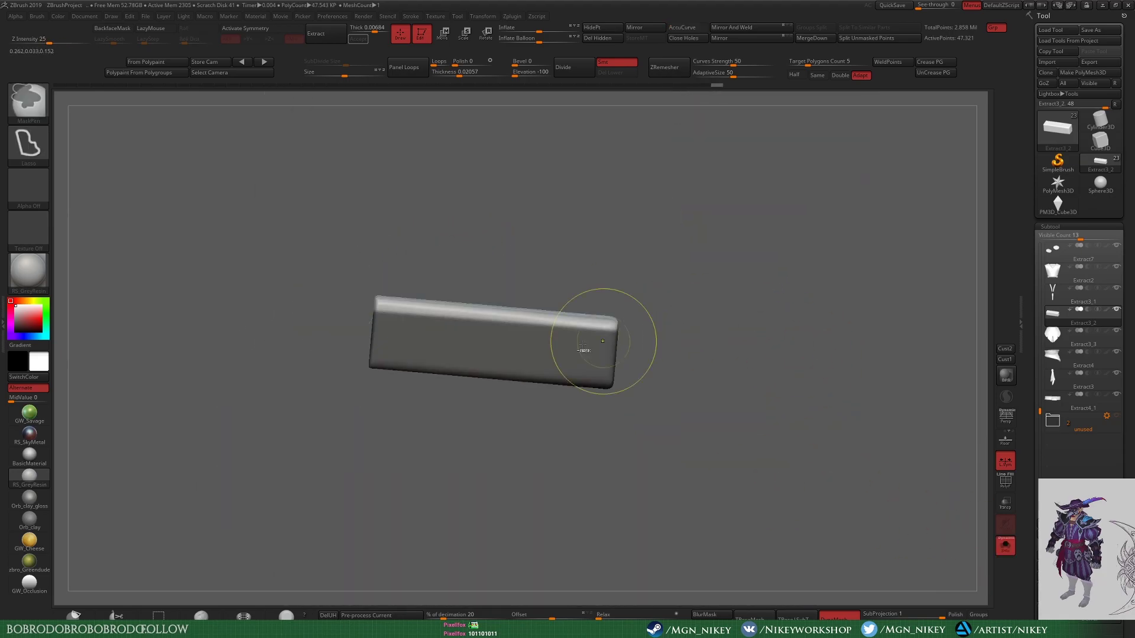
ctrl+drag(600, 336, 386, 486)
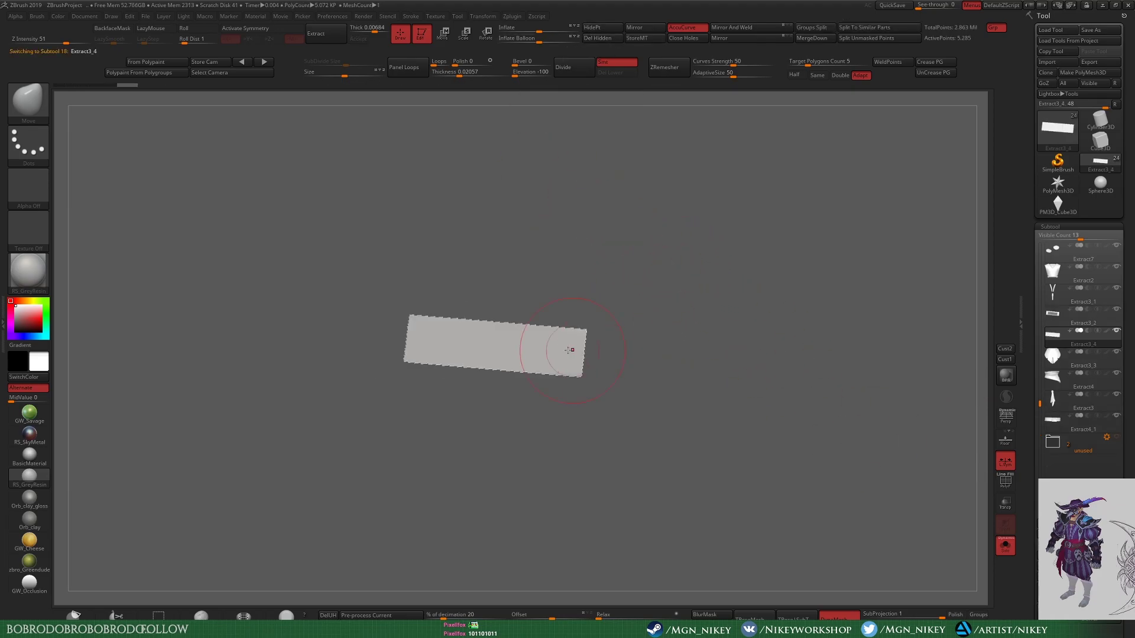
Step: Stand the extracted strip upright beside the pouch and tilt it behind the arm
key(r)
drag(570, 347, 593, 207)
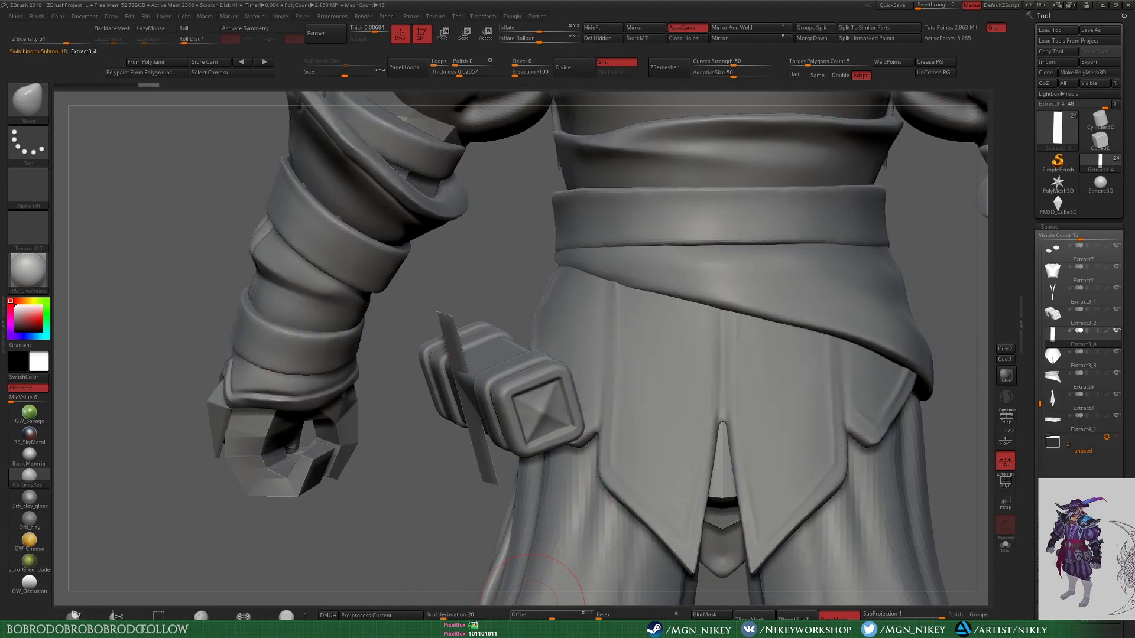
drag(532, 585, 484, 345)
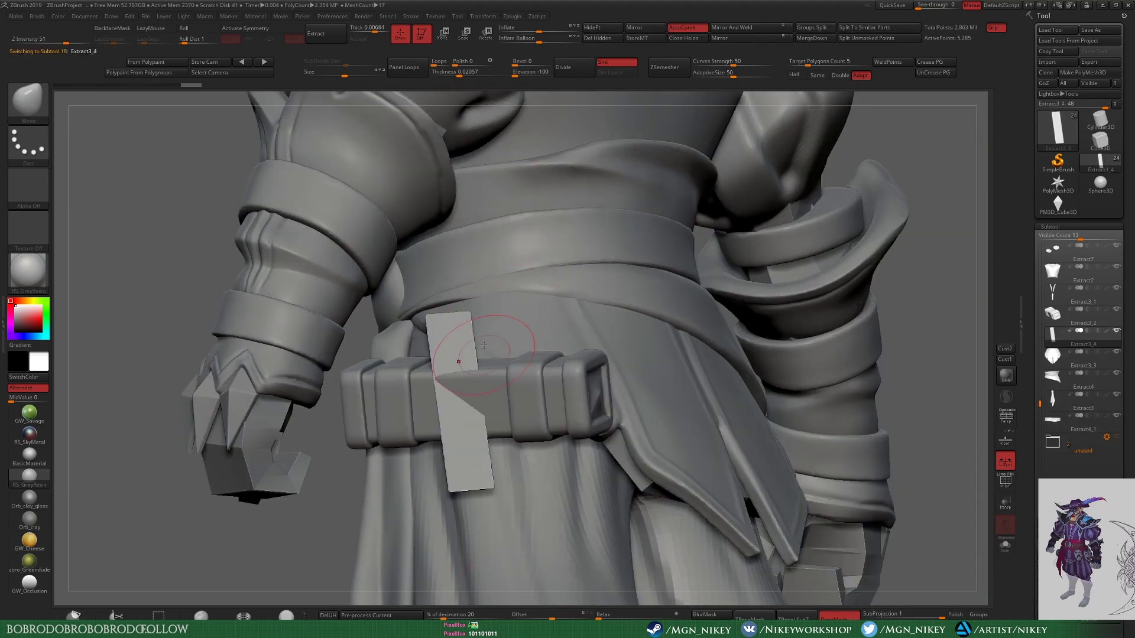
mouse_move(416, 112)
mouse_down()
mouse_move(481, 257)
mouse_move(473, 266)
mouse_up()
key(w)
mouse_move(495, 473)
mouse_down()
mouse_move(445, 313)
mouse_move(498, 267)
mouse_move(557, 280)
mouse_up()
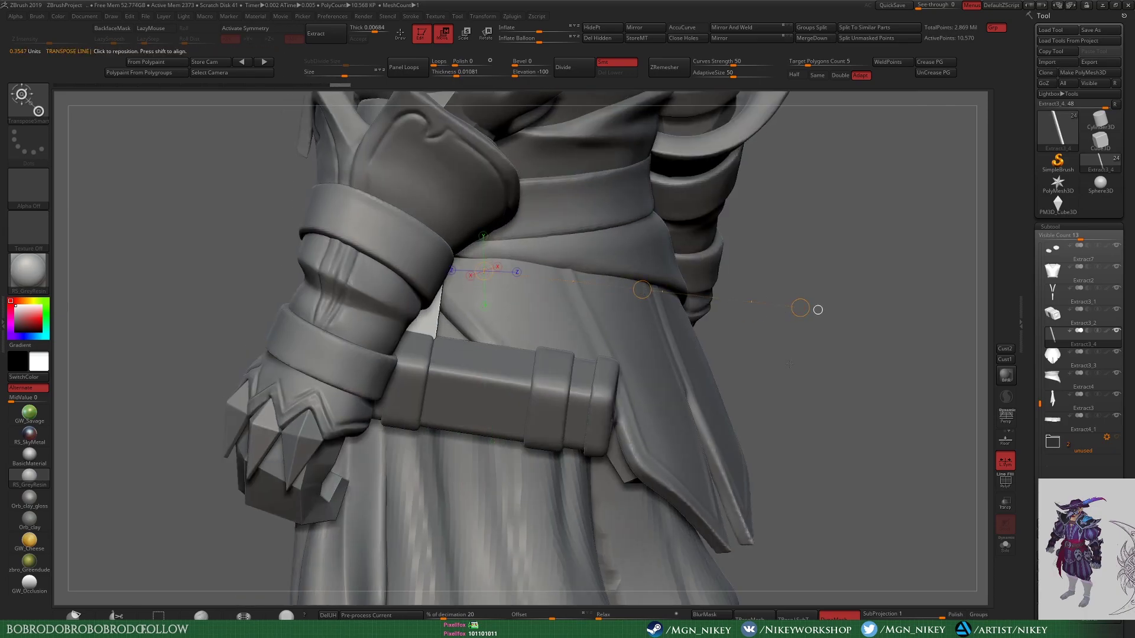
mouse_move(791, 305)
mouse_down()
mouse_move(880, 411)
mouse_move(601, 338)
mouse_up()
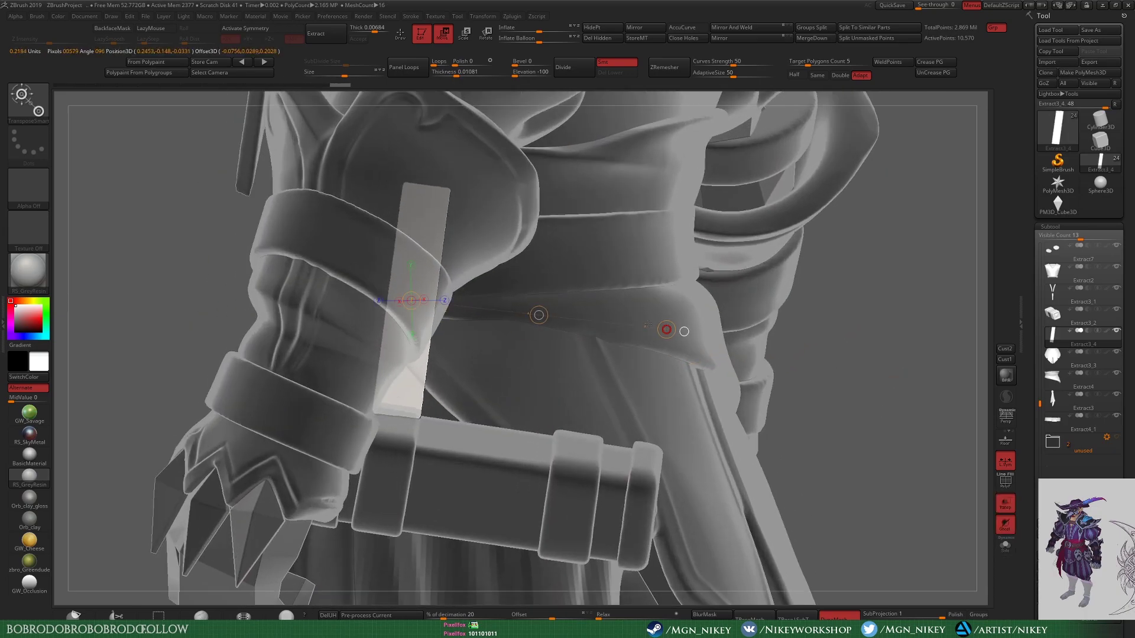
Step: Try moving the cylindrical pouch behind the arm, then undo to keep it in front
key(q)
alt+click(451, 480)
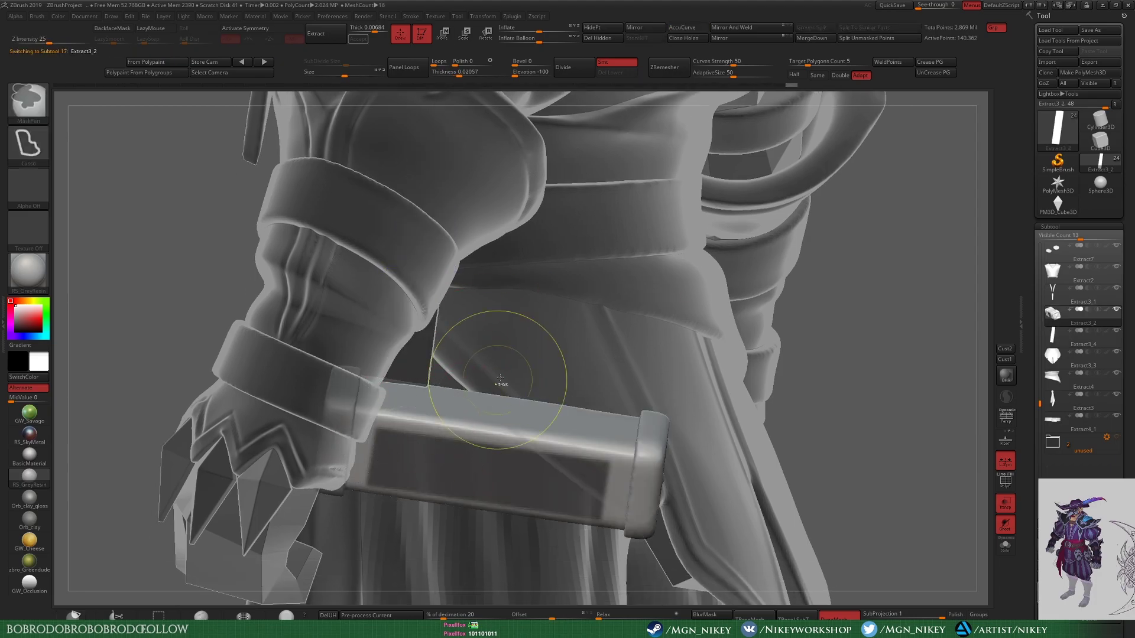
key(w)
drag(570, 437, 691, 300)
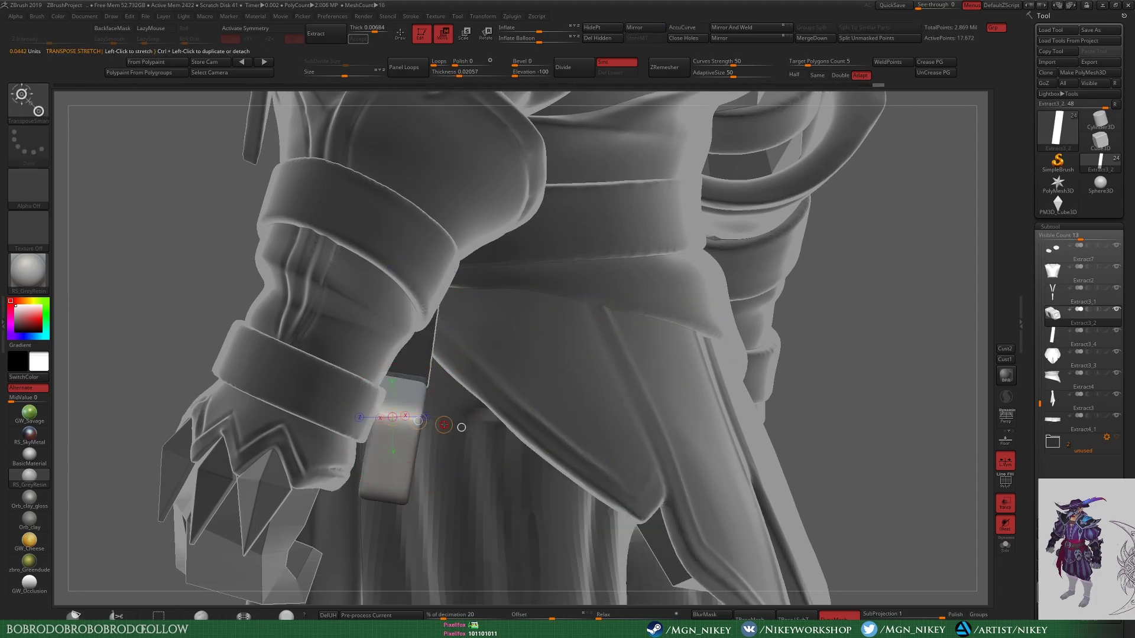
key(q)
key(ctrl+z)
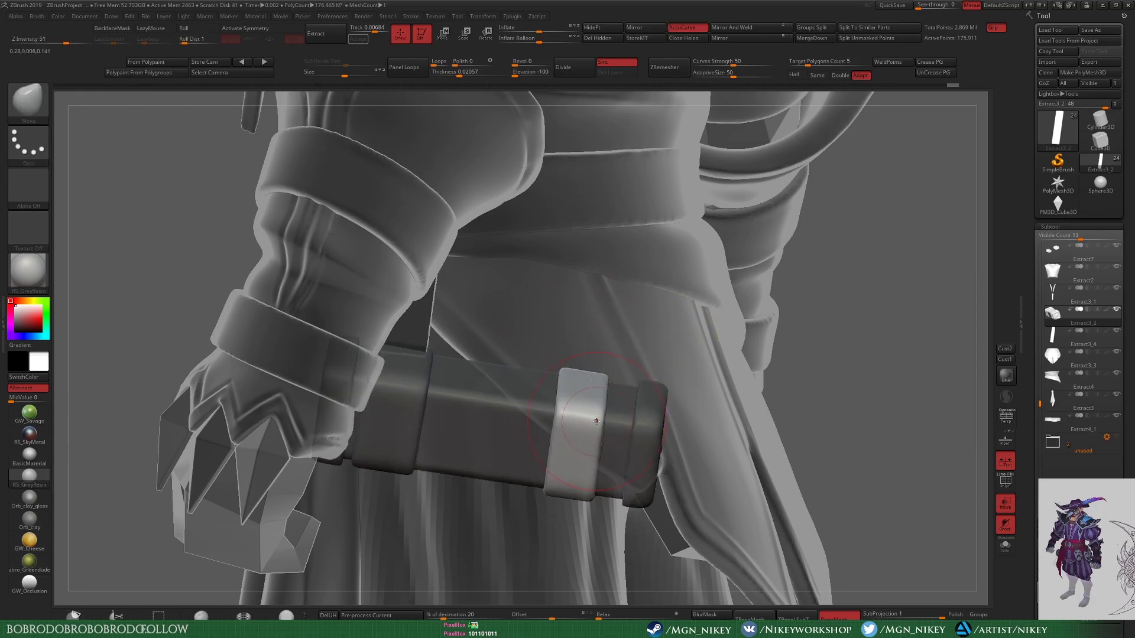
key(w)
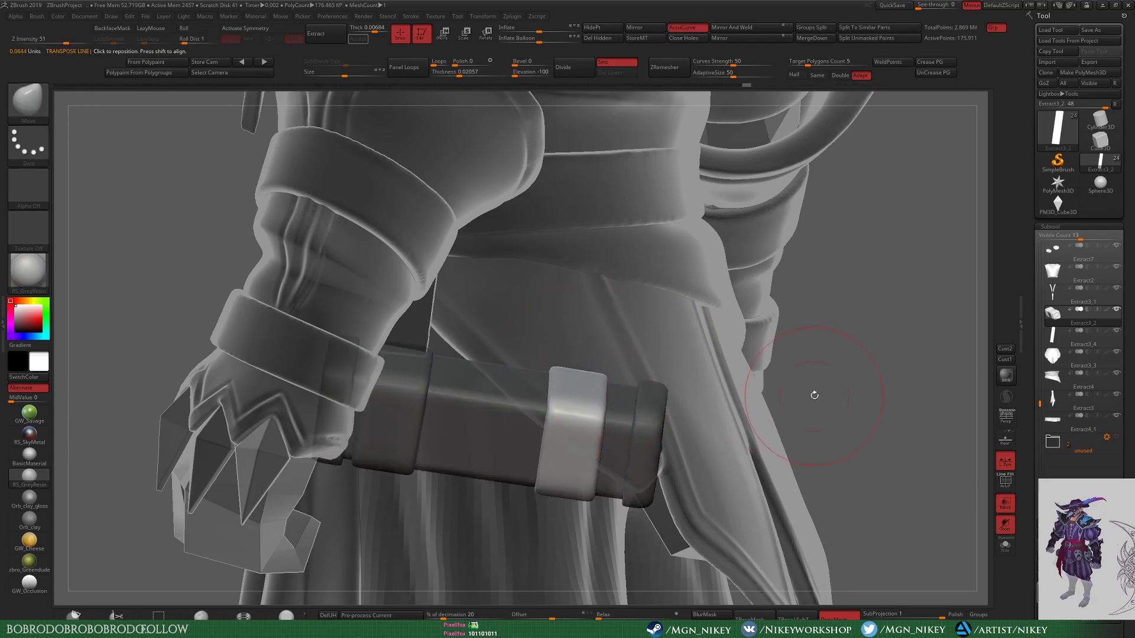
Step: Rotate the strap about its pivot and bend its lower end down onto the pouch
key(r)
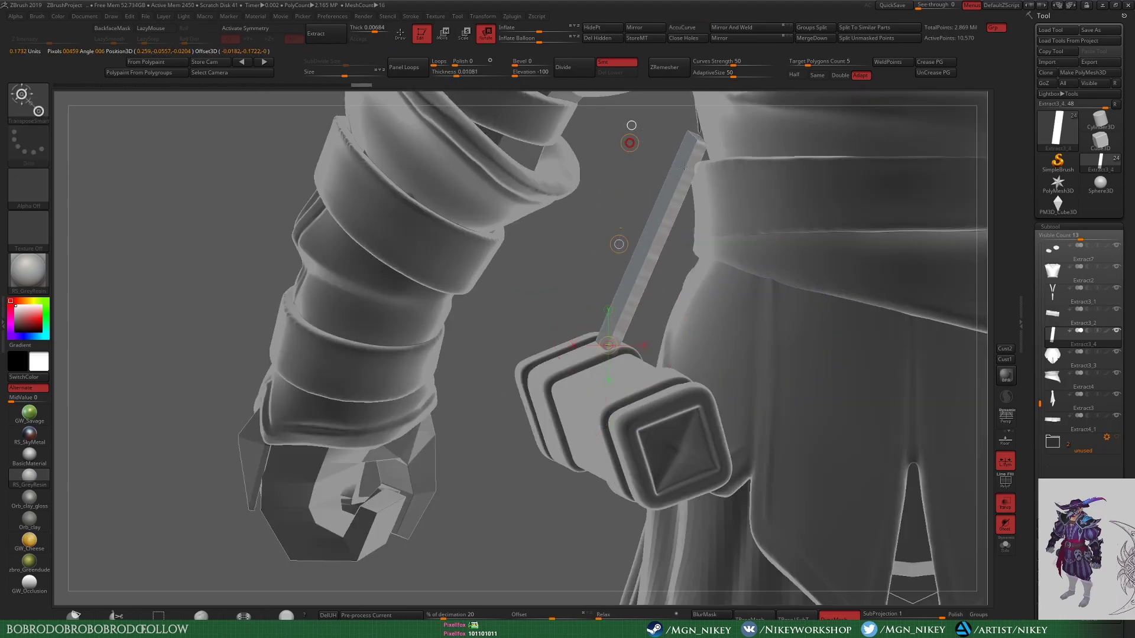
drag(647, 136, 629, 122)
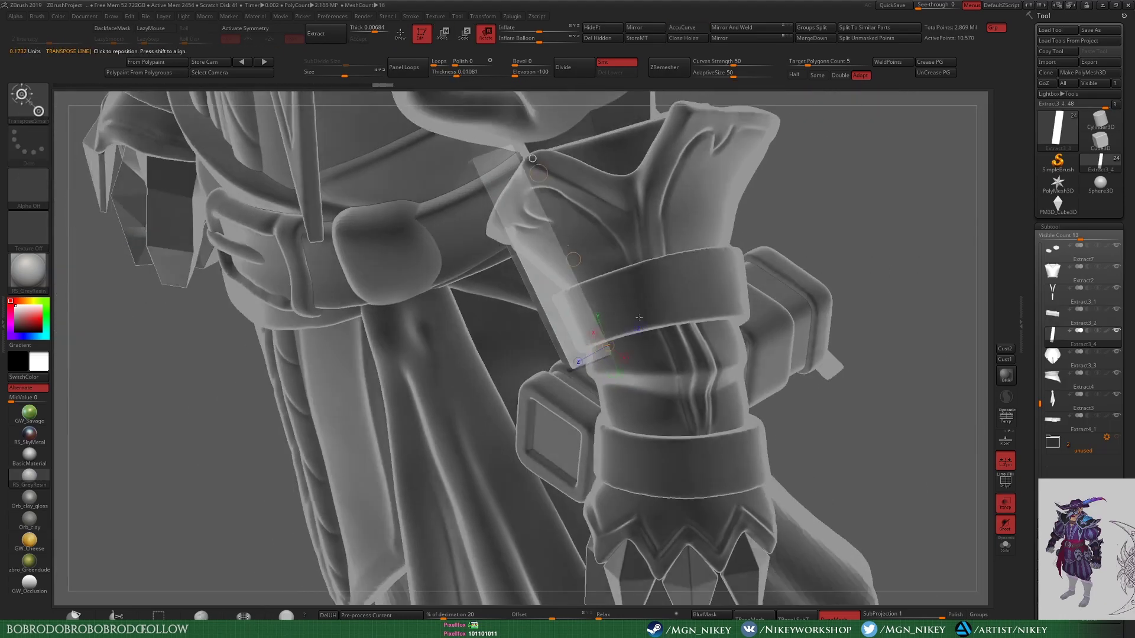
drag(638, 317, 567, 295)
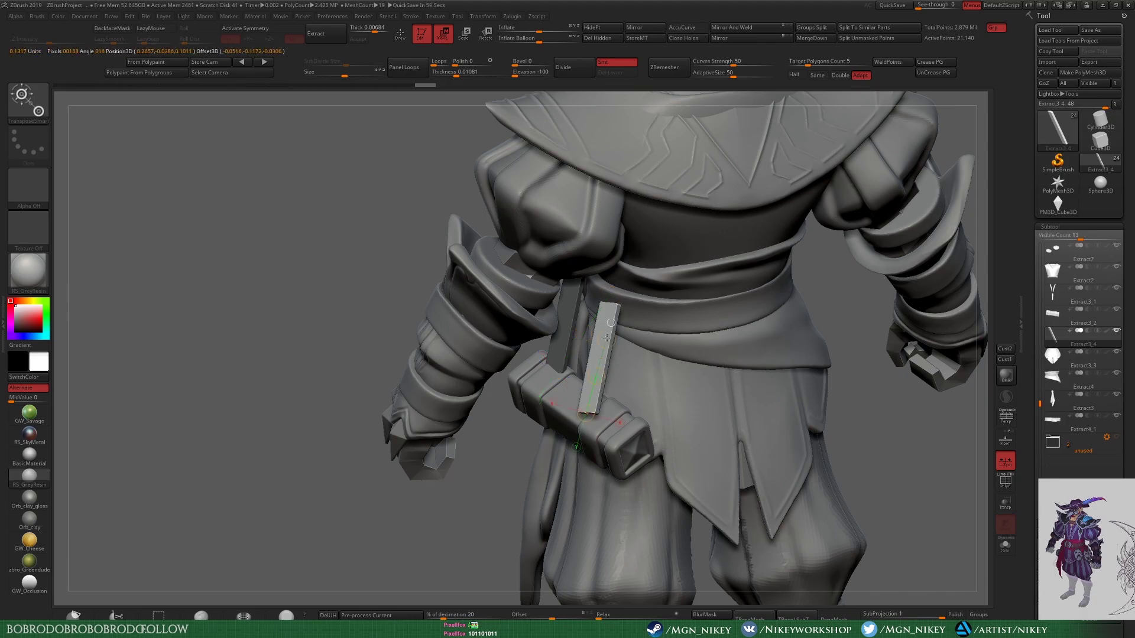
mouse_move(490, 485)
mouse_down()
mouse_move(544, 472)
mouse_move(666, 336)
mouse_up()
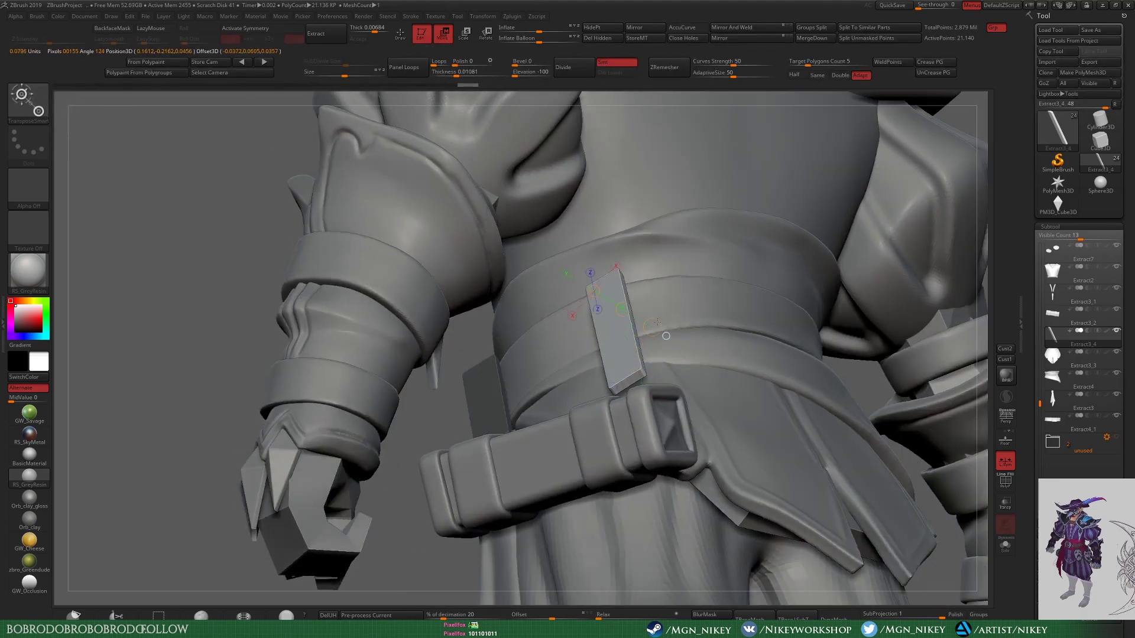
key(r)
drag(867, 378, 889, 382)
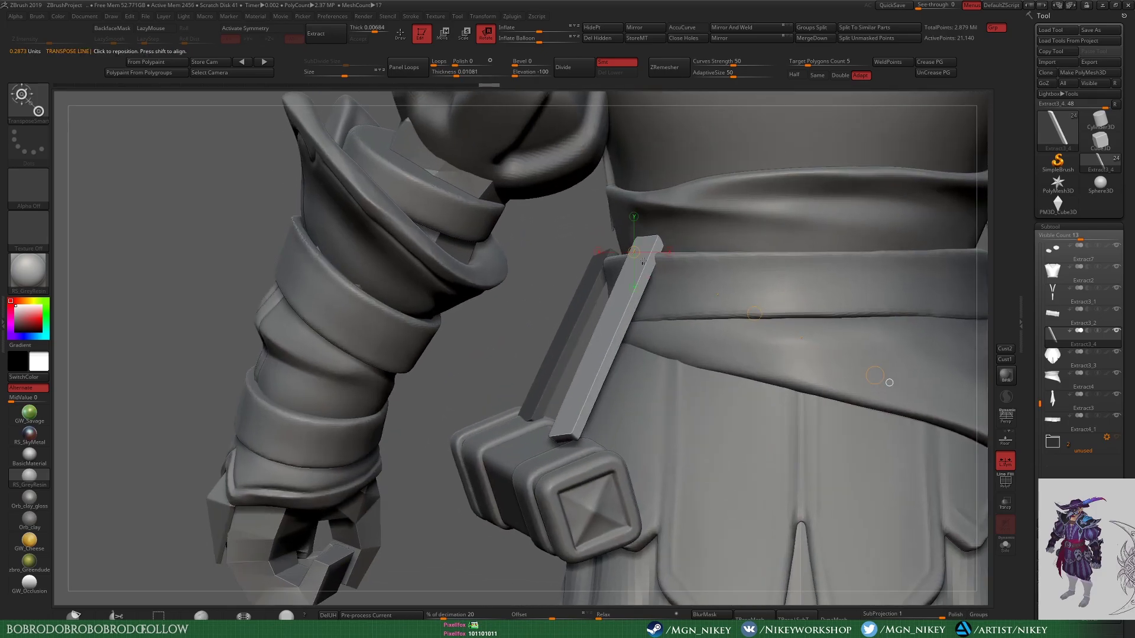
mouse_move(574, 429)
mouse_down()
mouse_move(586, 454)
mouse_move(633, 282)
mouse_up()
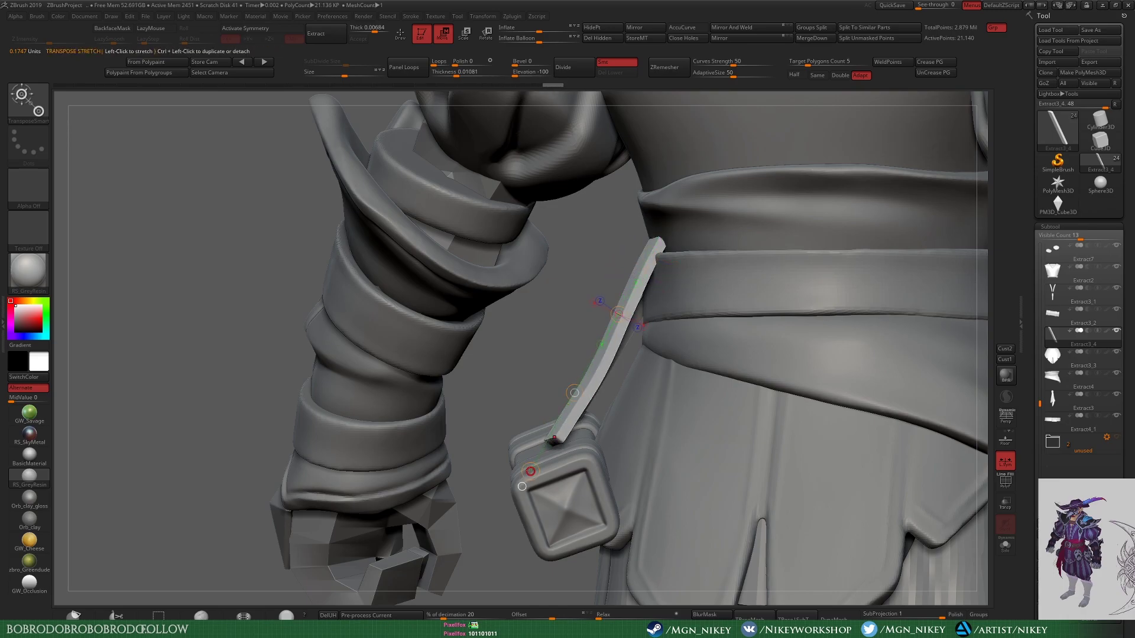
key(q)
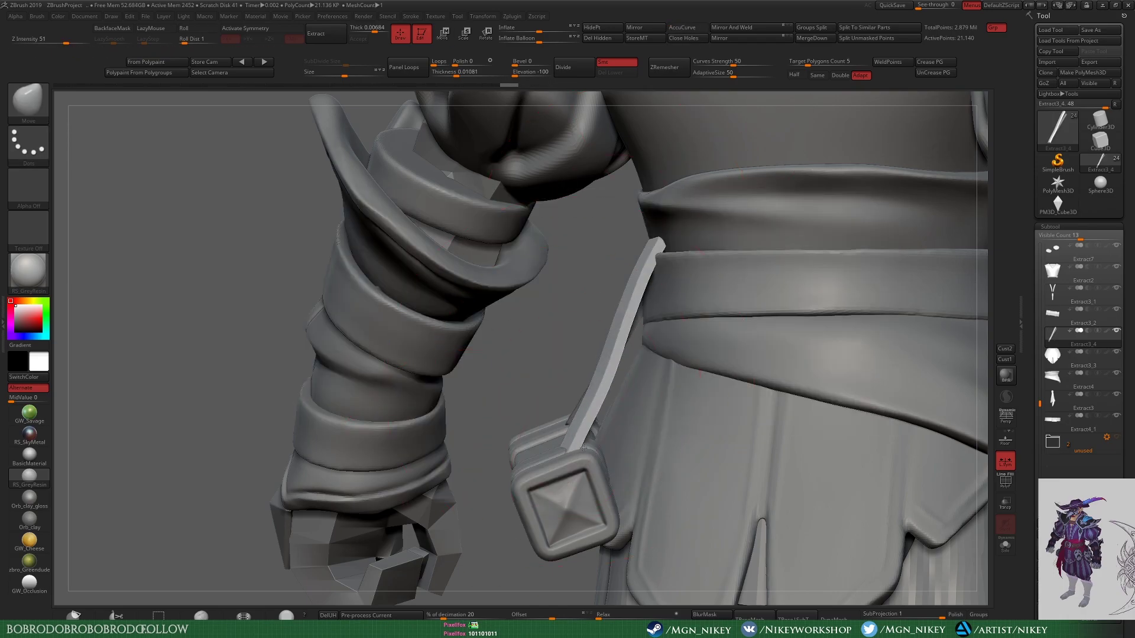
drag(653, 250, 608, 382)
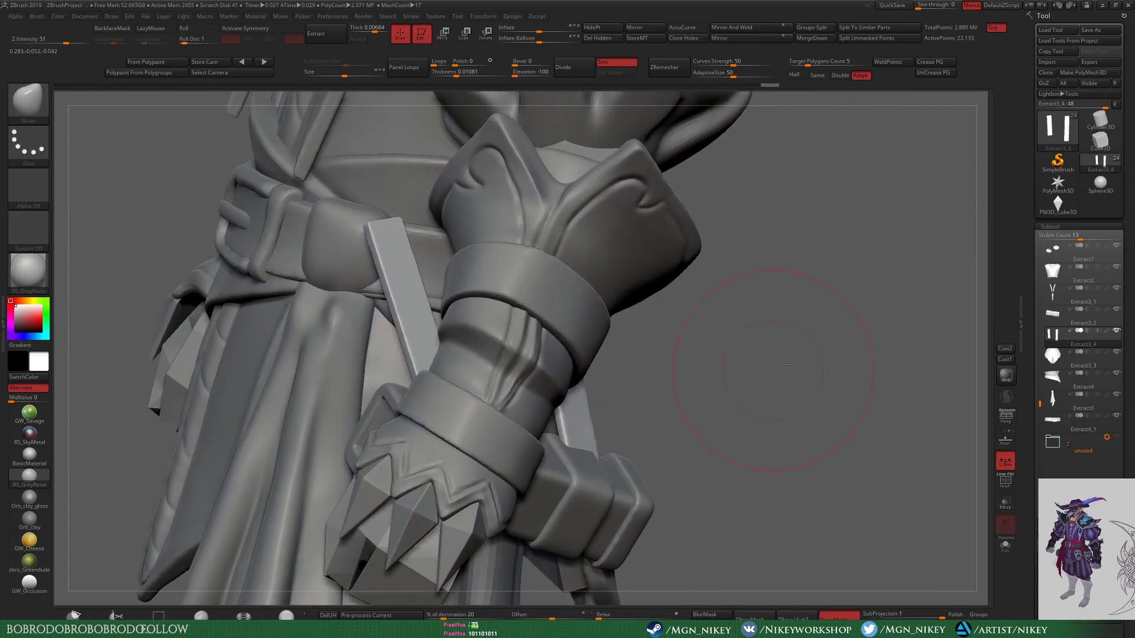
drag(788, 365, 578, 360)
Step: Undo the latest strap rotation changes
key(w)
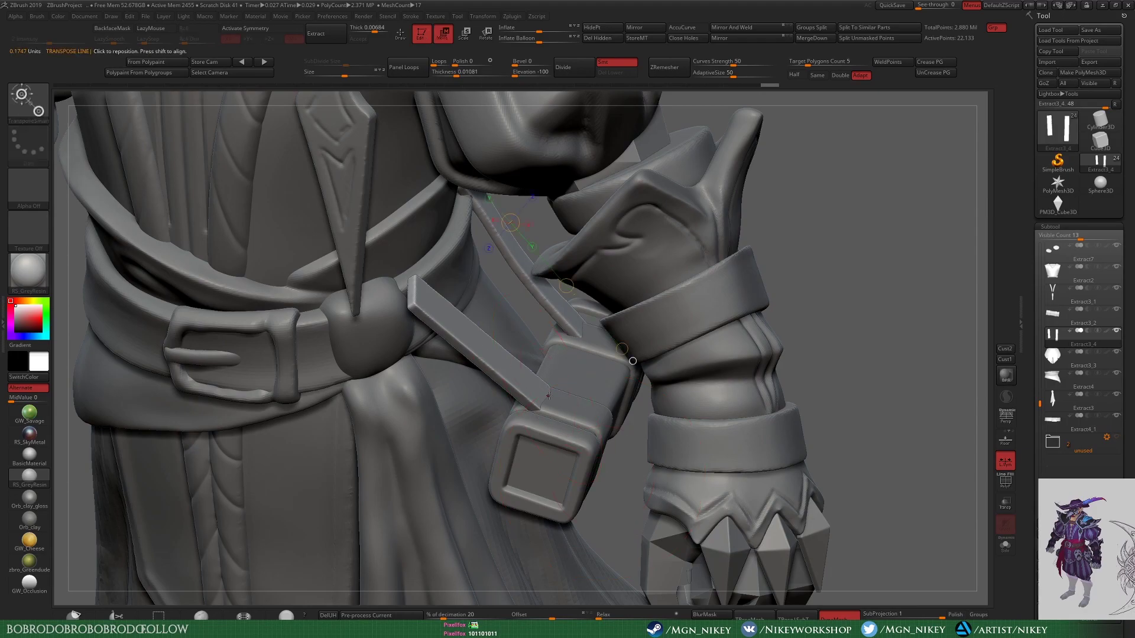
key(r)
drag(549, 395, 422, 280)
key(ctrl+z)
key(ctrl+z)
key(ctrl+z)
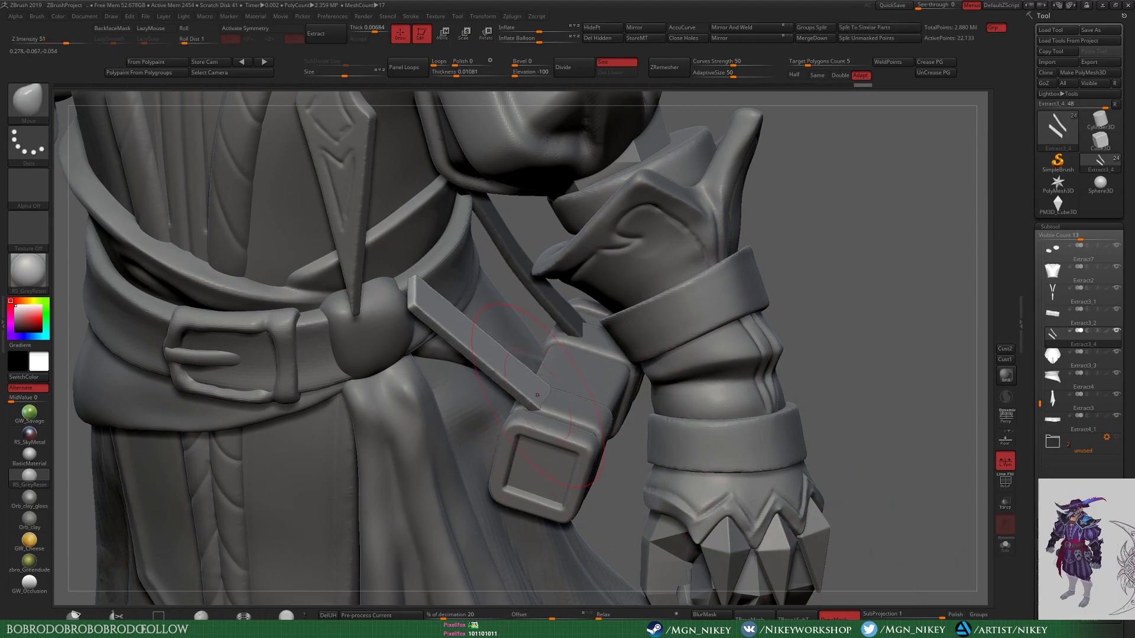
key(ctrl+z)
key(q)
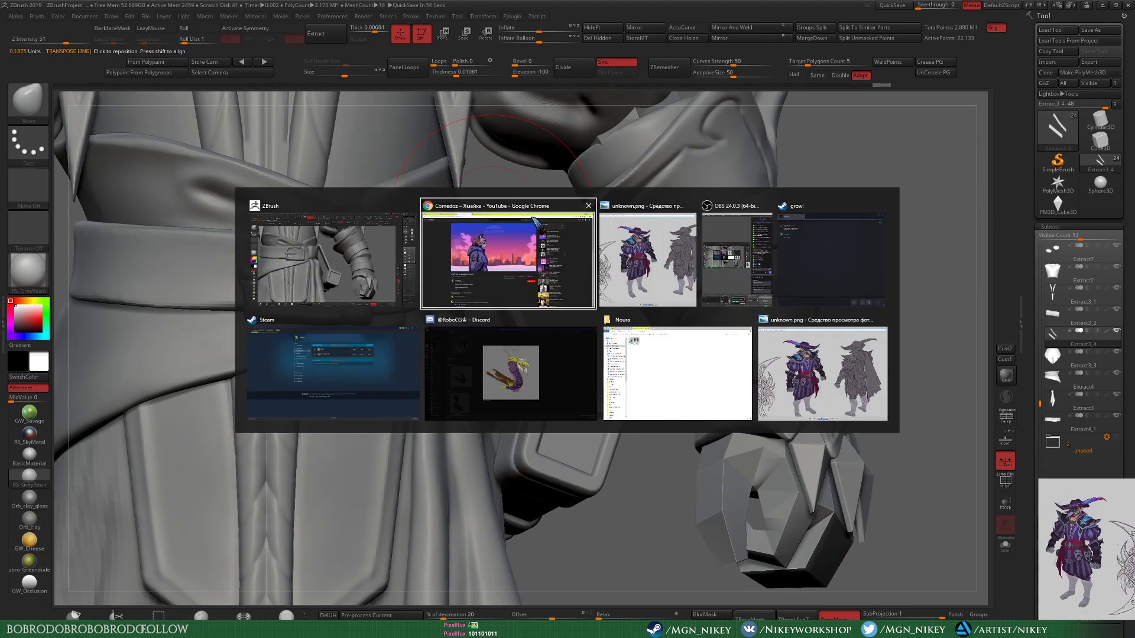
key(alt+Tab)
key(Escape)
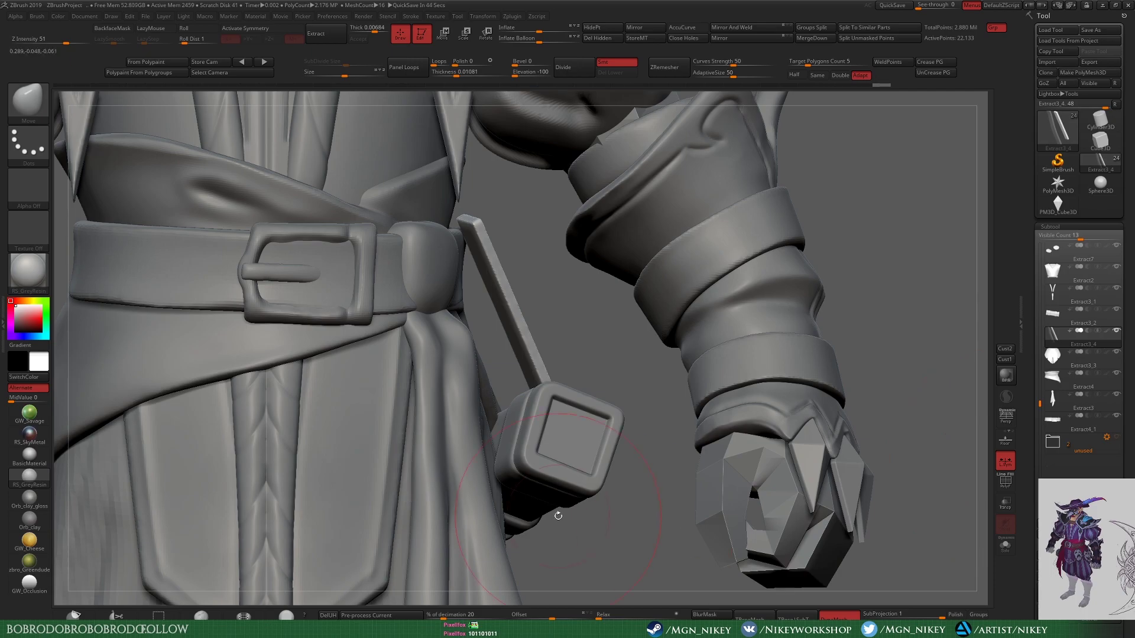
Step: Rotate the strap so it sits bent over against the belt
key(w)
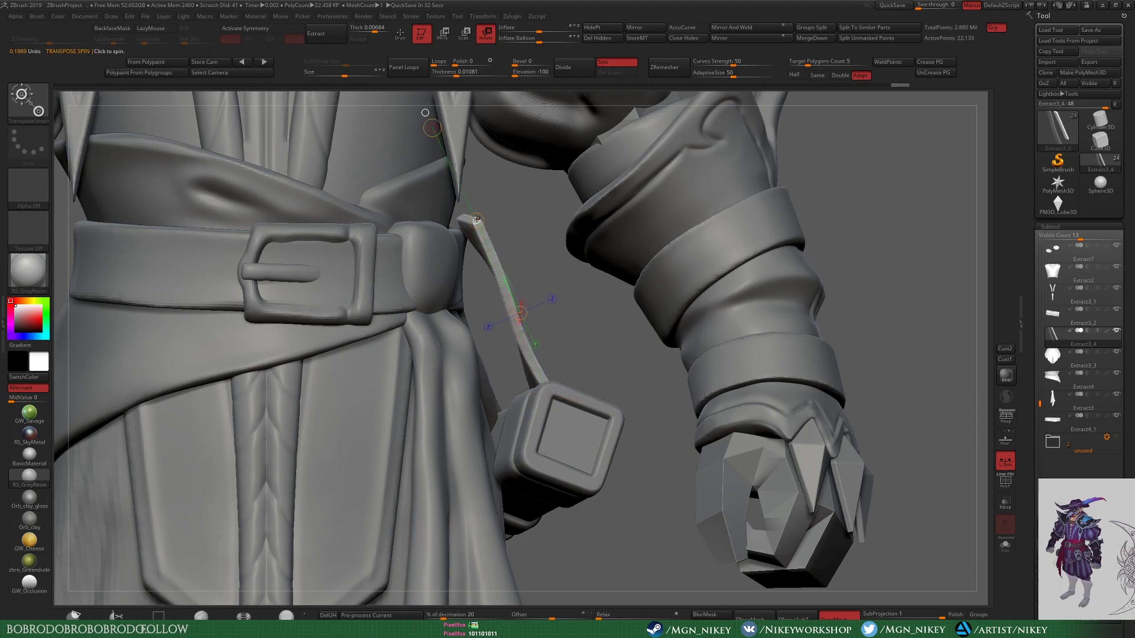
key(q)
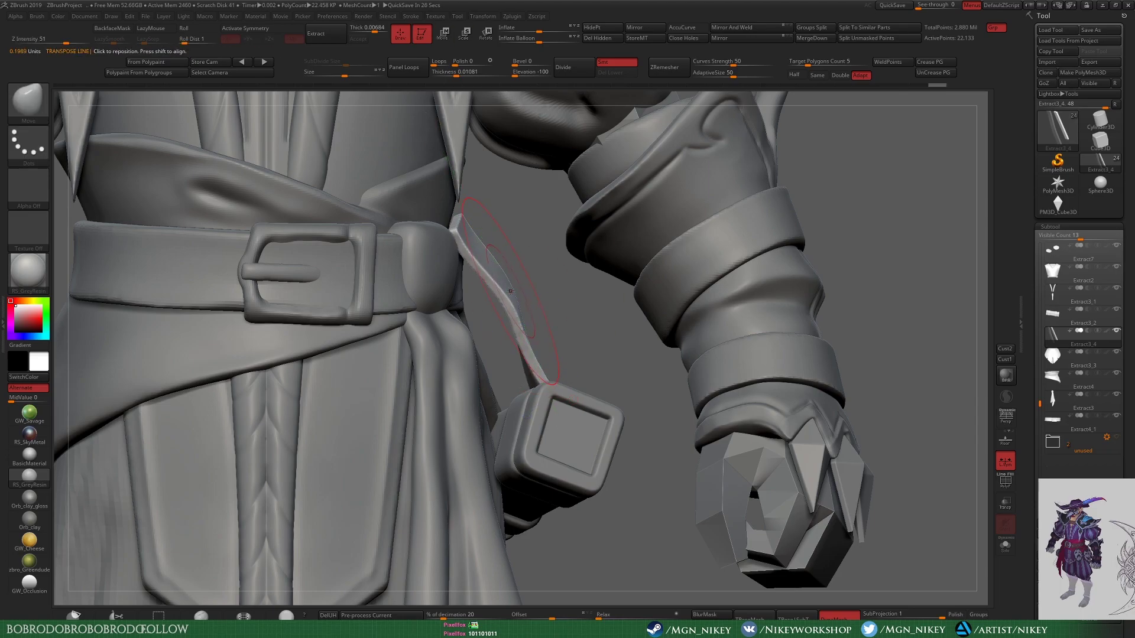
drag(485, 306, 483, 291)
key(space)
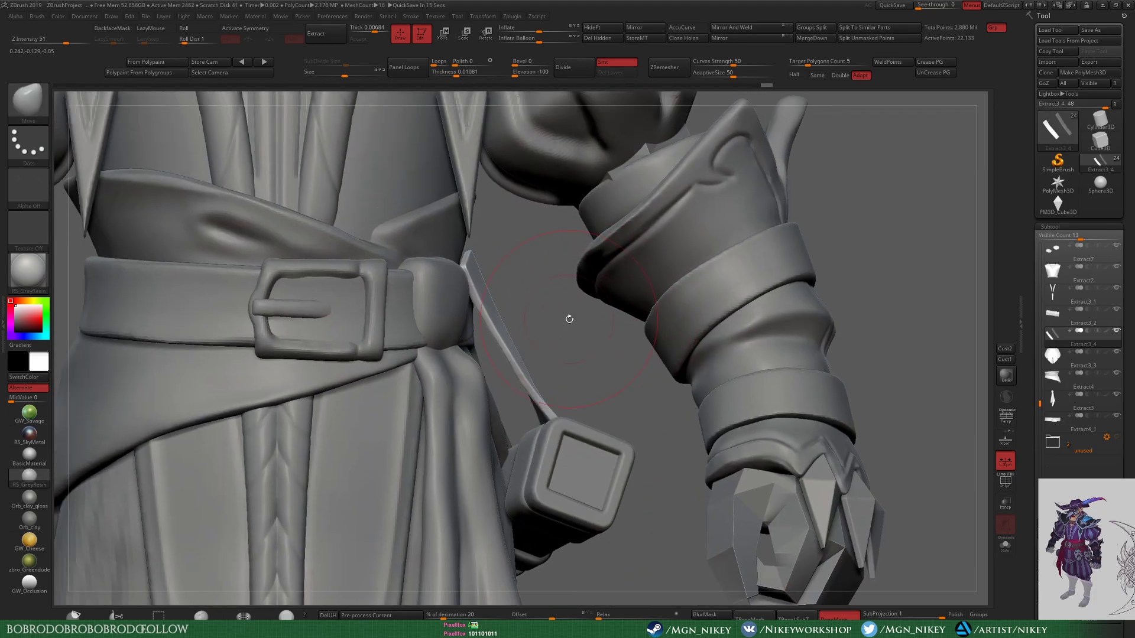
mouse_move(568, 319)
mouse_down()
mouse_move(553, 323)
mouse_move(556, 371)
mouse_up()
key(w)
key(r)
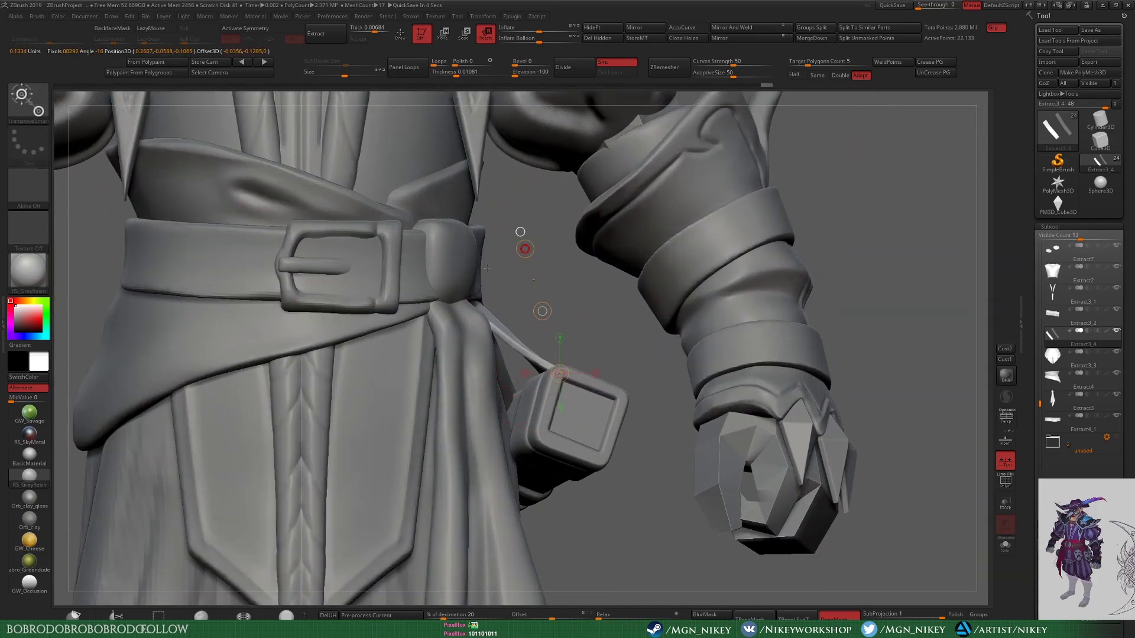
mouse_move(520, 246)
mouse_down()
mouse_move(581, 340)
mouse_move(641, 481)
mouse_move(565, 172)
mouse_up()
key(q)
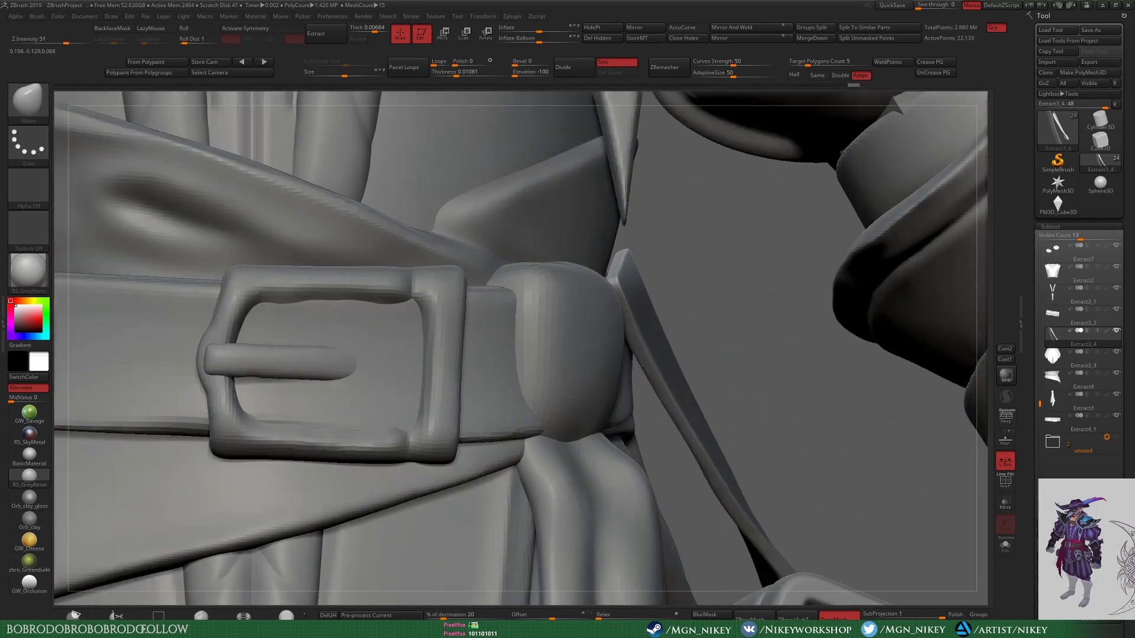
key(r)
mouse_move(627, 248)
mouse_down()
mouse_move(144, 345)
mouse_move(621, 278)
mouse_move(702, 235)
mouse_up()
key(q)
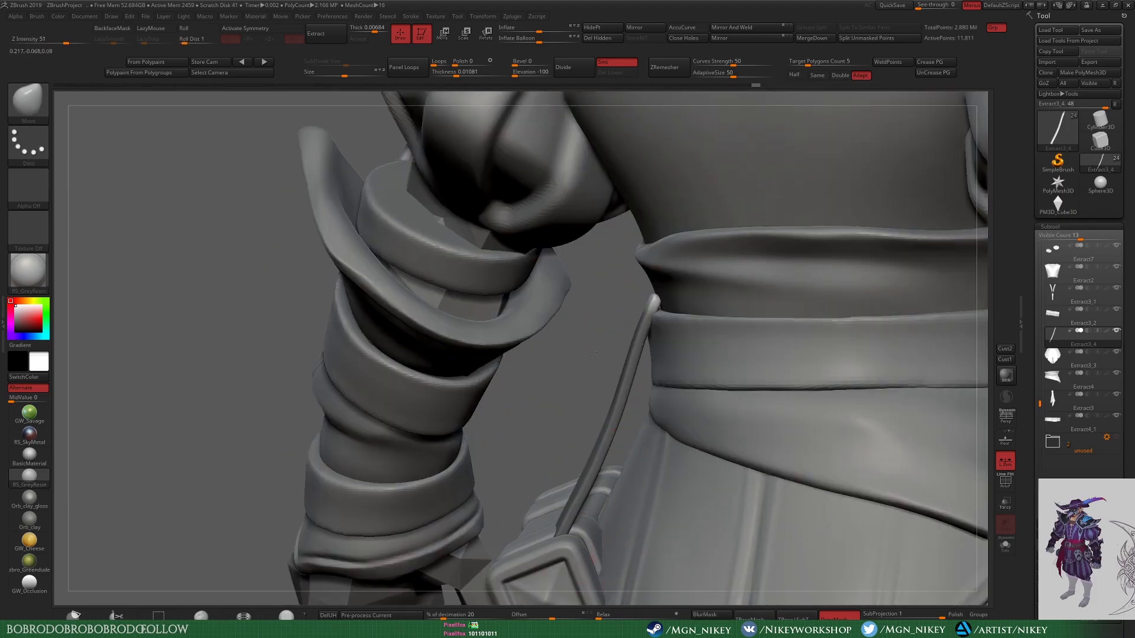
Step: Trim the strap's end where it meets the belt with ClipCurve
mouse_move(680, 413)
mouse_down()
mouse_move(591, 266)
mouse_move(571, 300)
mouse_up()
key(w)
key(q)
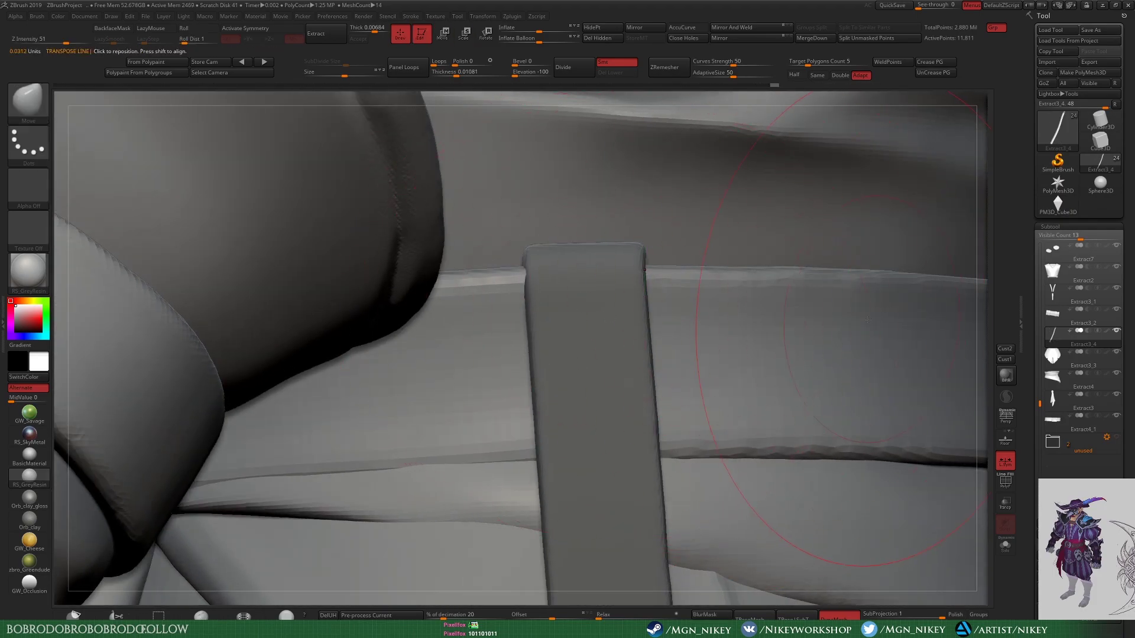
key(f)
alt+drag(786, 317, 550, 360)
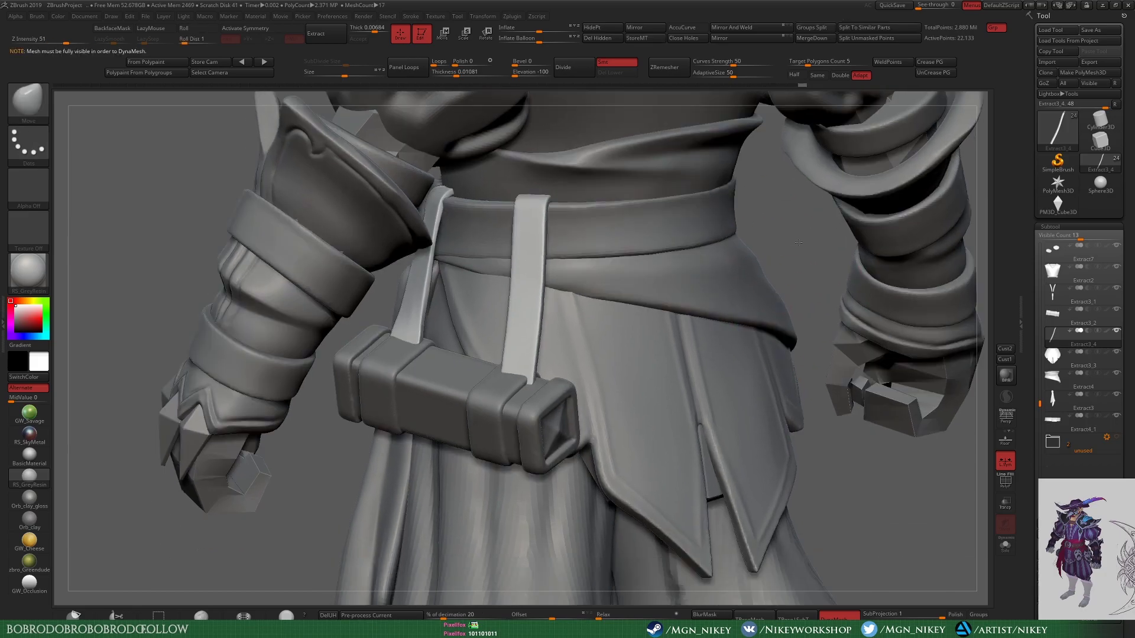
Step: Hide the armour bracers on both arms and frame the belt pouch closely
right_drag(542, 267, 545, 244)
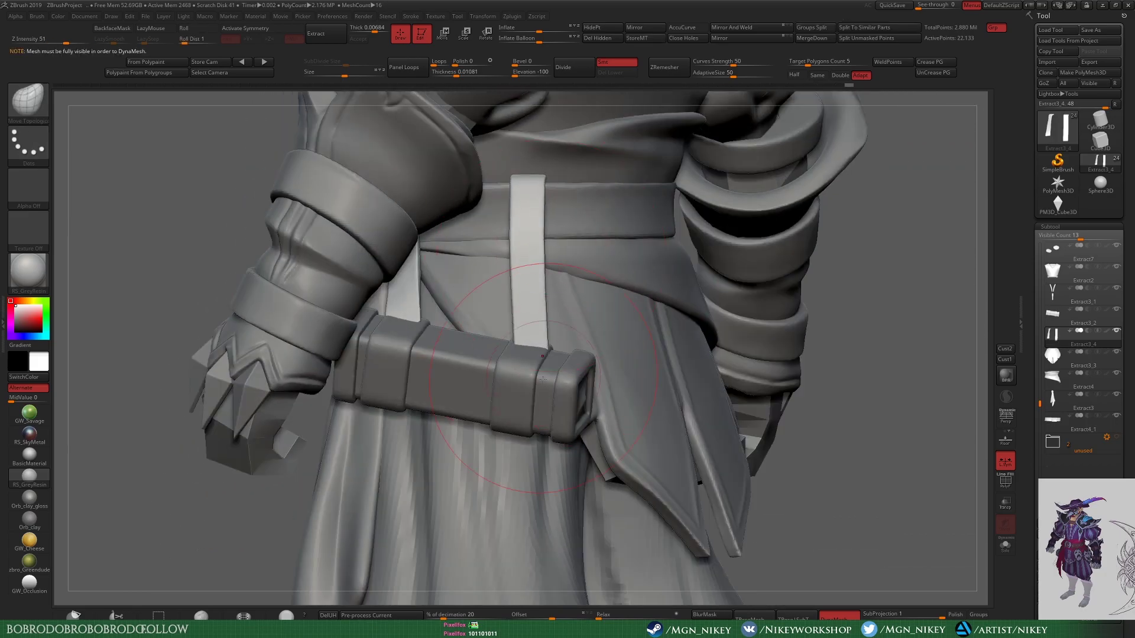
right_drag(528, 335, 591, 331)
drag(1039, 403, 1039, 311)
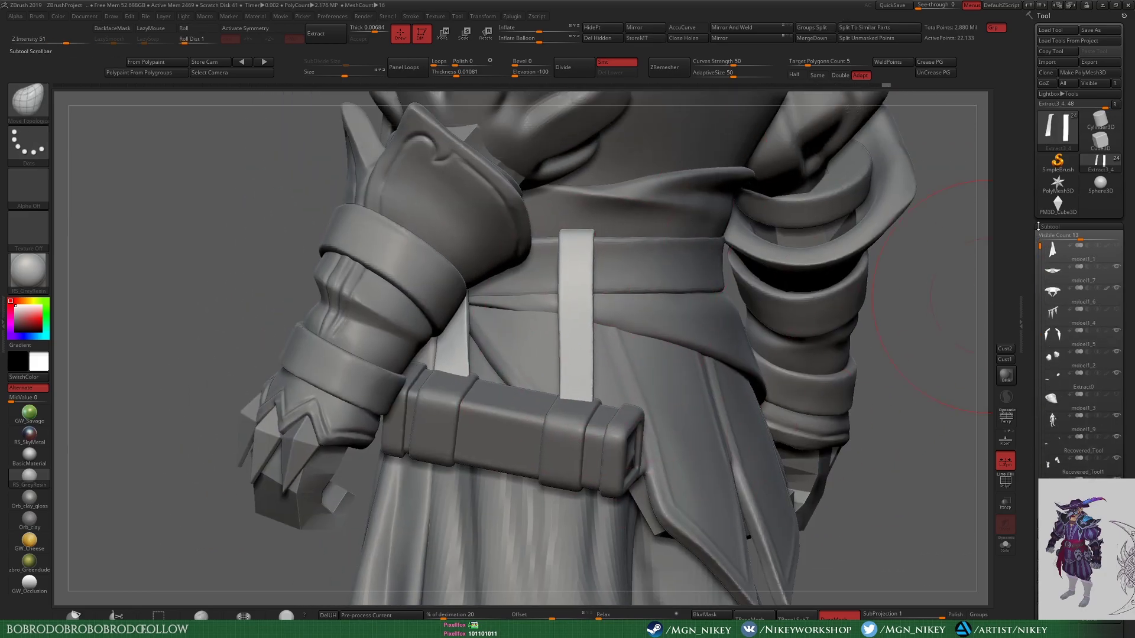
mouse_move(1077, 461)
click(1117, 460)
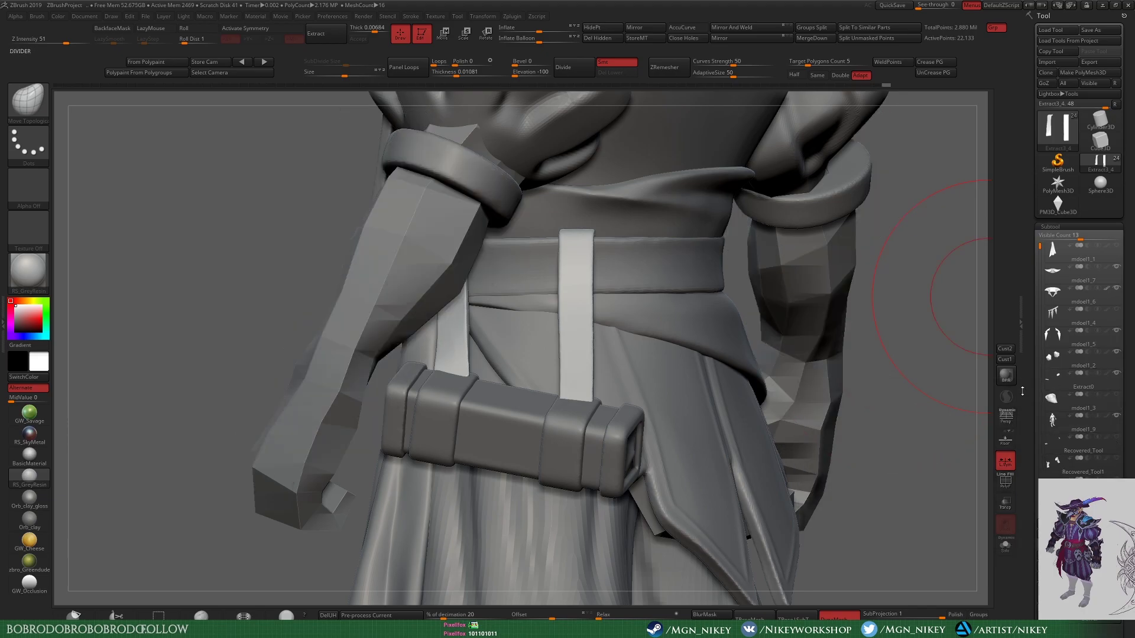
right_drag(422, 285, 405, 299)
alt+click(387, 337)
mouse_move(388, 336)
right_down()
mouse_move(406, 324)
mouse_move(479, 392)
right_up()
Step: Select the strap subtool and view it around the pouch from upright front and side angles
alt+click(558, 310)
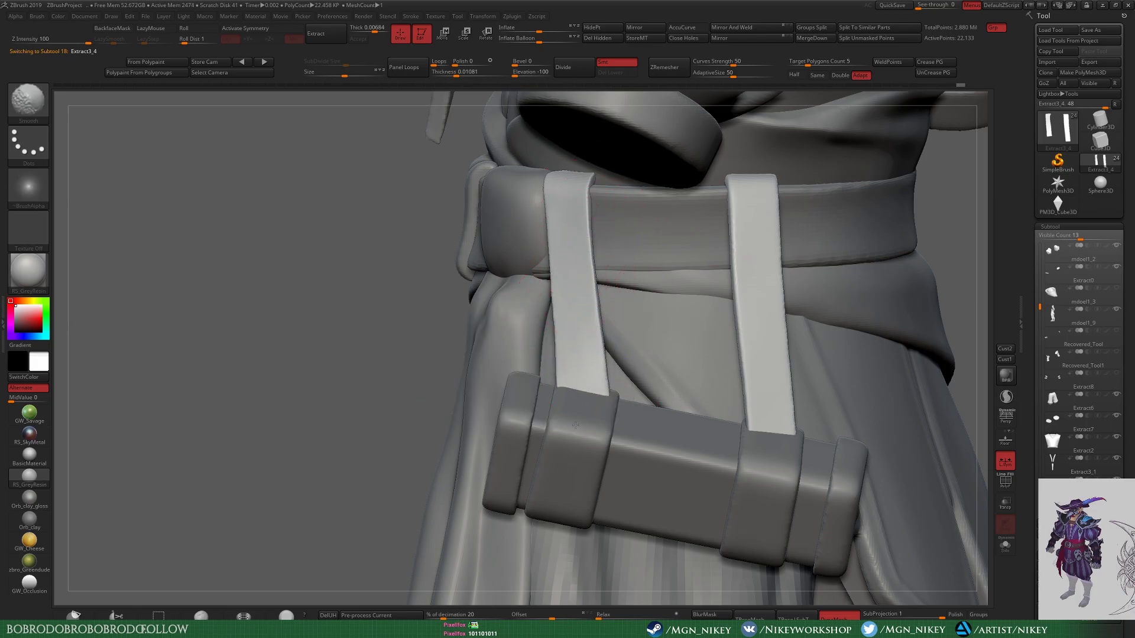
mouse_move(558, 339)
right_down()
mouse_move(684, 313)
mouse_move(786, 336)
mouse_move(608, 476)
right_up()
key(f)
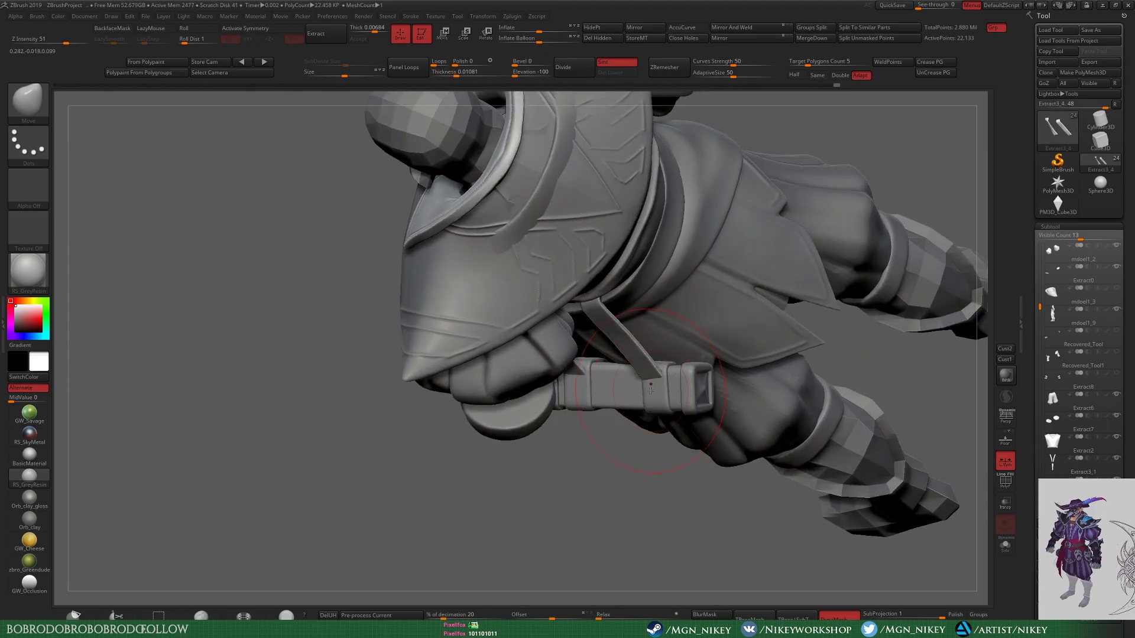
right_drag(620, 395, 611, 365)
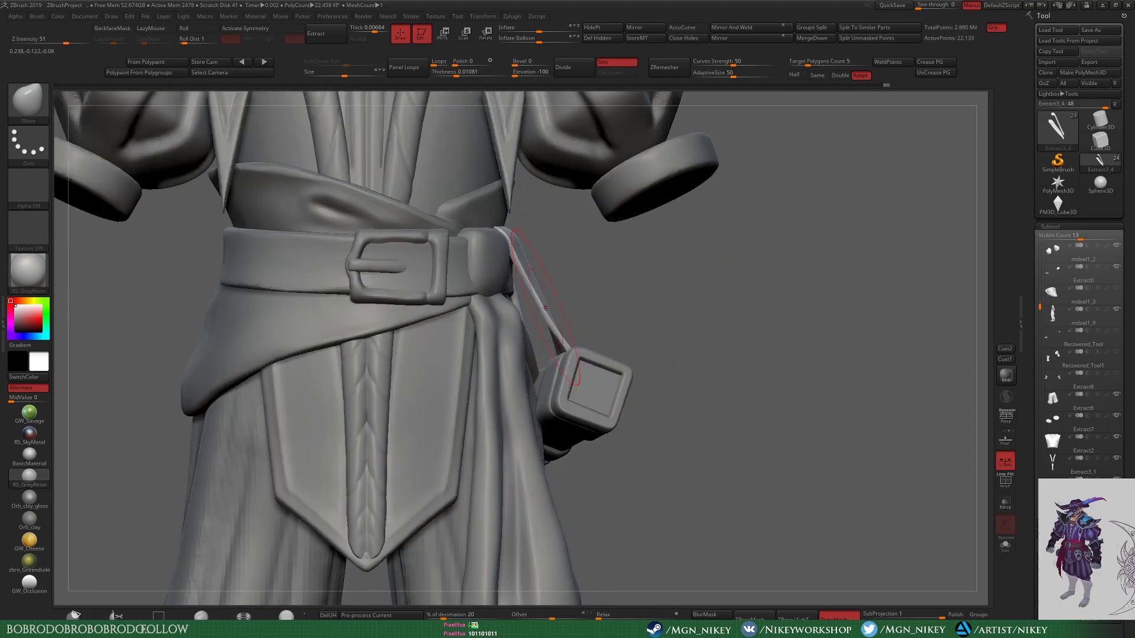
right_drag(575, 347, 575, 327)
key(alt+Tab)
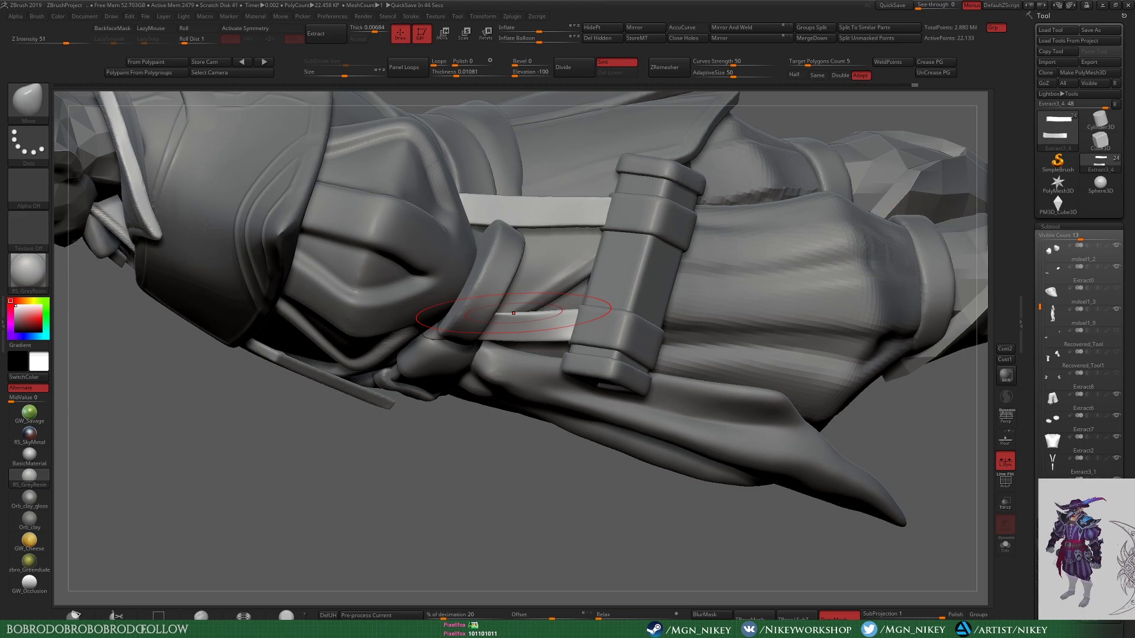
key(f)
mouse_move(617, 436)
right_down()
mouse_move(786, 356)
mouse_move(516, 434)
mouse_move(768, 343)
mouse_move(585, 500)
right_up()
key(w)
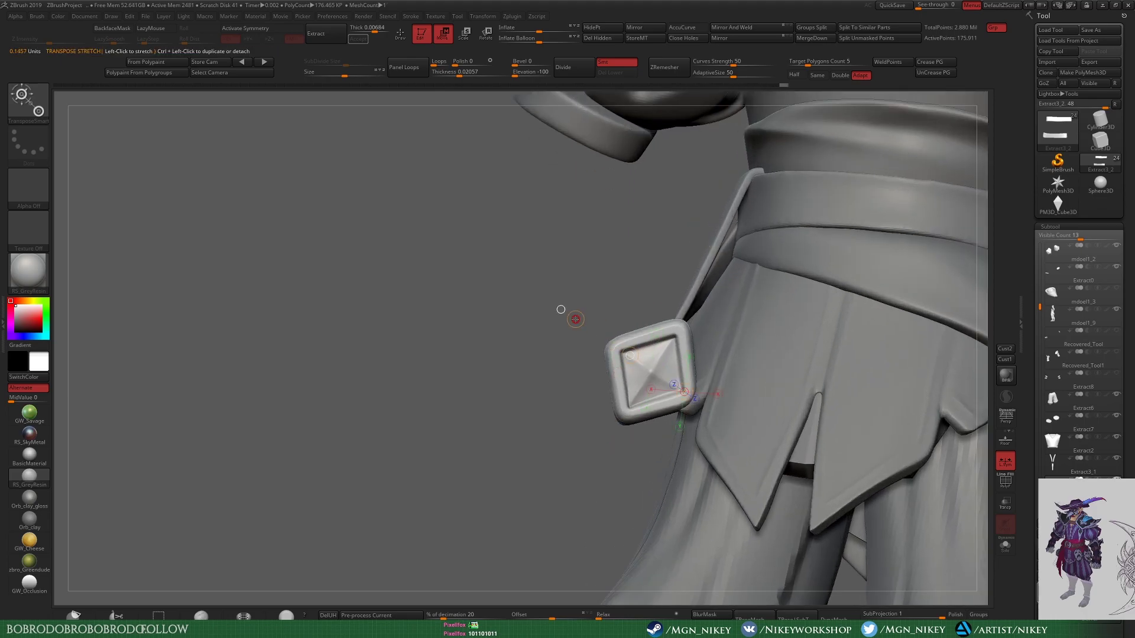
Step: Sculpt a creased pyramid stud into the pouch's square end with Inflate and DamStandard
key(q)
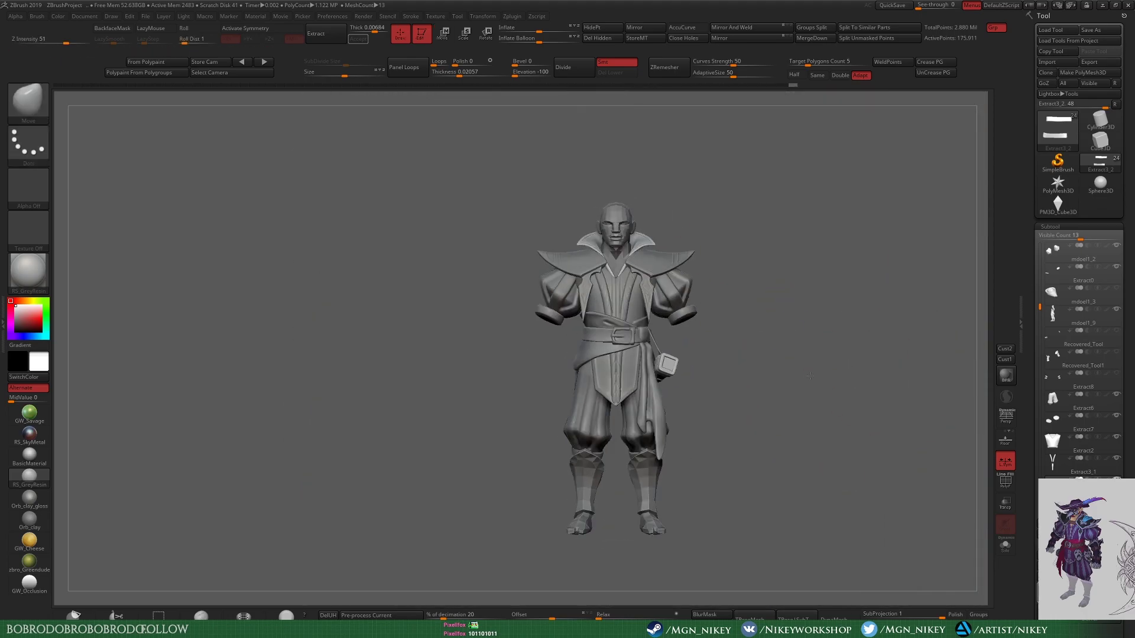
mouse_move(789, 368)
ctrl+right_down()
mouse_move(885, 393)
mouse_move(786, 423)
ctrl+right_up()
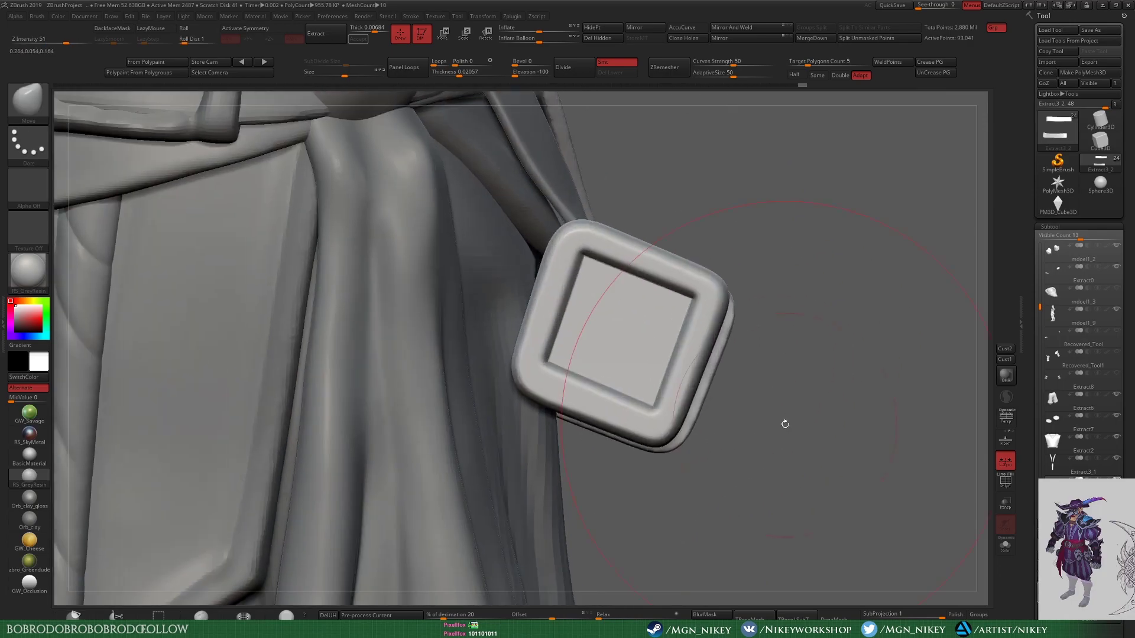
key(b)
key(i)
key(n)
mouse_move(620, 331)
mouse_down()
mouse_move(614, 319)
mouse_move(653, 396)
mouse_up()
key(b)
key(d)
key(s)
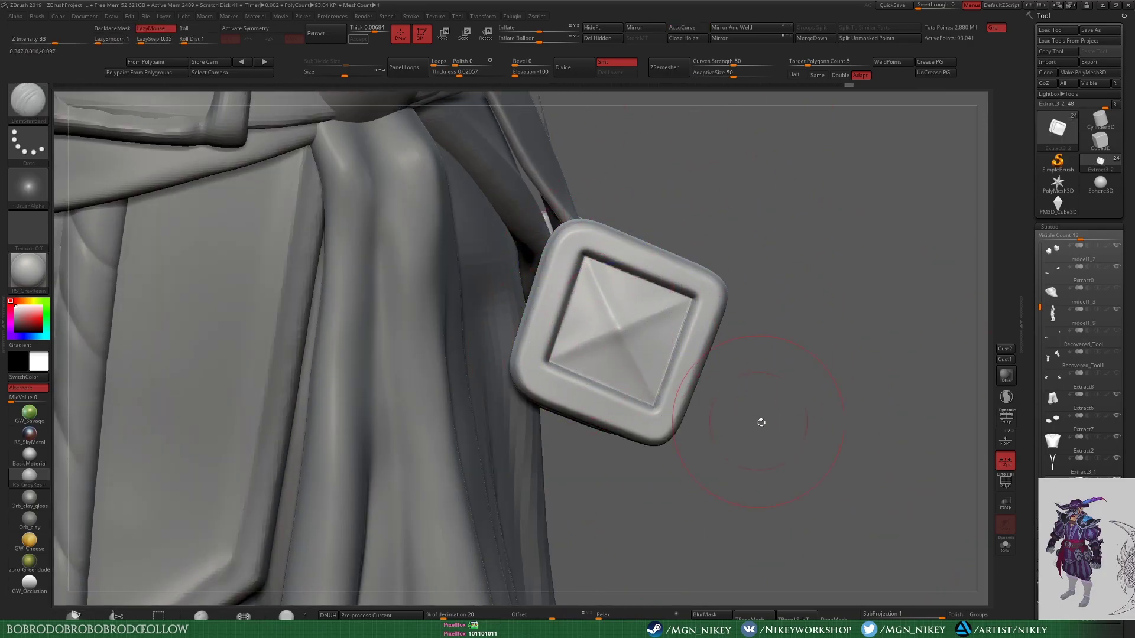
mouse_move(761, 422)
ctrl+right_down()
mouse_move(752, 392)
mouse_move(813, 437)
mouse_move(834, 353)
ctrl+right_up()
Step: Show the arm armour and cape again, select the body with X symmetry, and review all sides
ctrl+right_drag(982, 311, 984, 367)
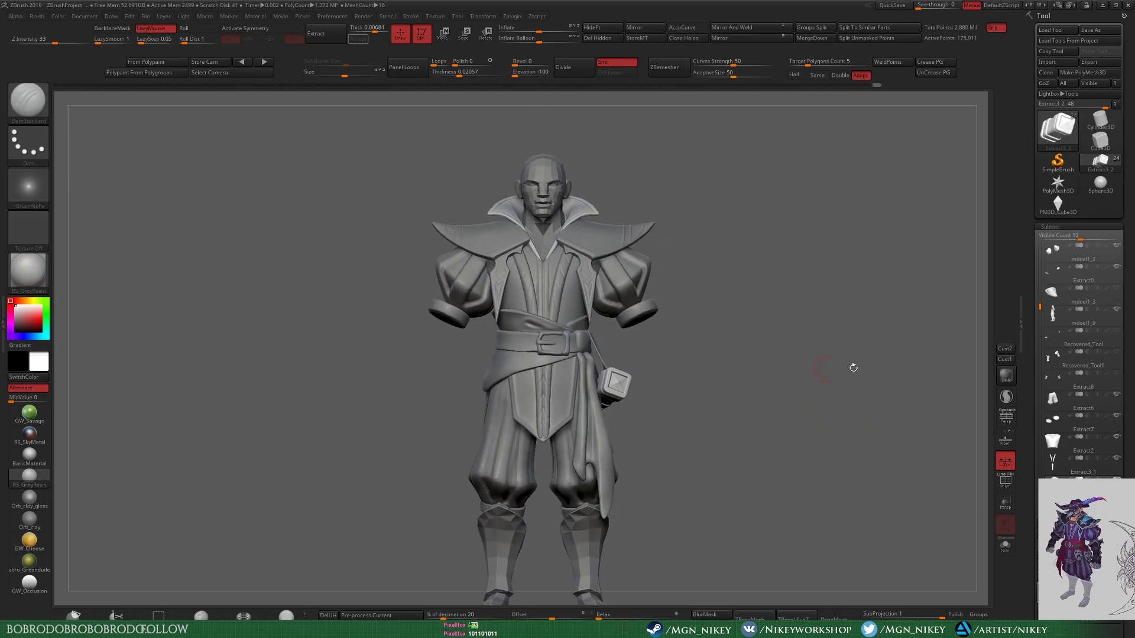
click(1081, 373)
drag(1040, 307, 1039, 232)
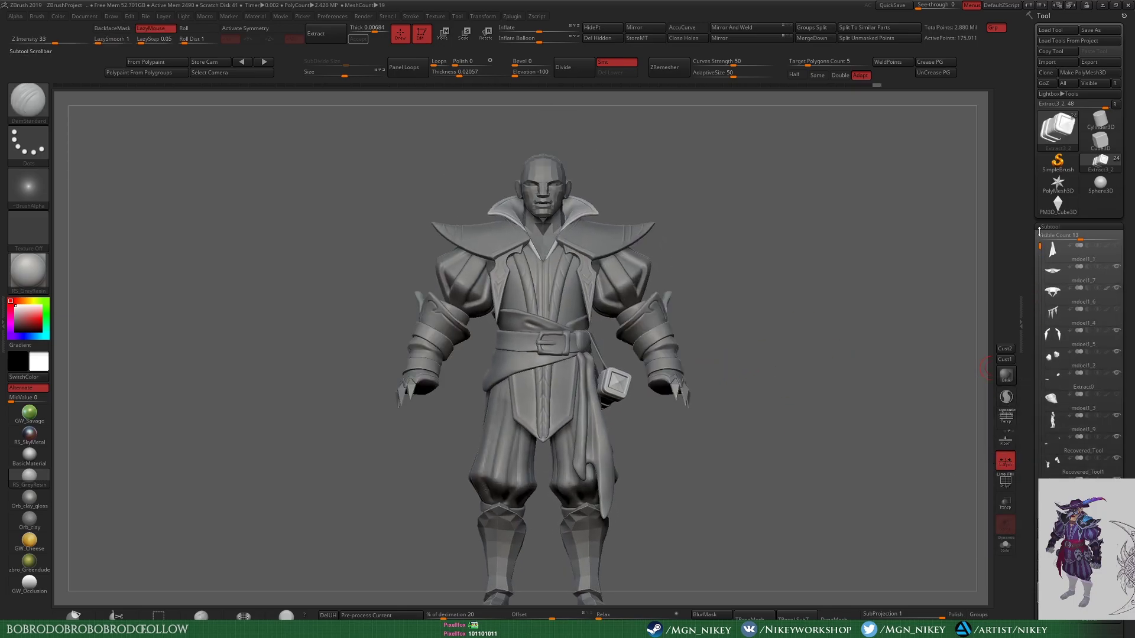
click(1116, 247)
mouse_move(845, 414)
ctrl+right_down()
mouse_move(842, 367)
mouse_move(826, 391)
ctrl+right_up()
alt+click(826, 390)
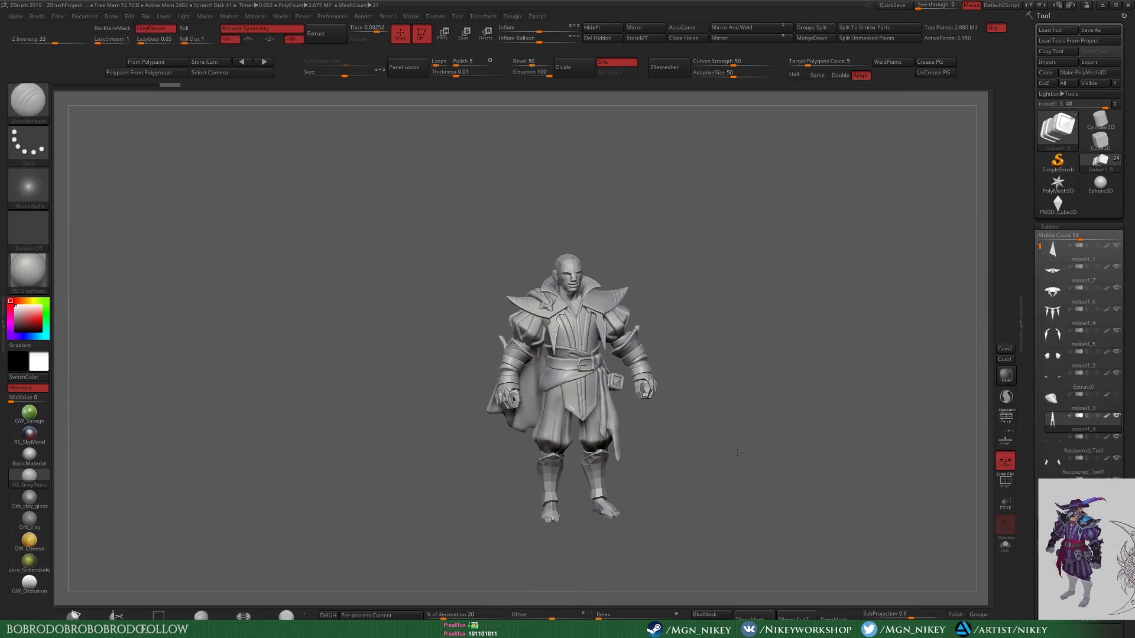
mouse_move(738, 452)
right_down()
mouse_move(816, 449)
mouse_move(532, 449)
right_up()
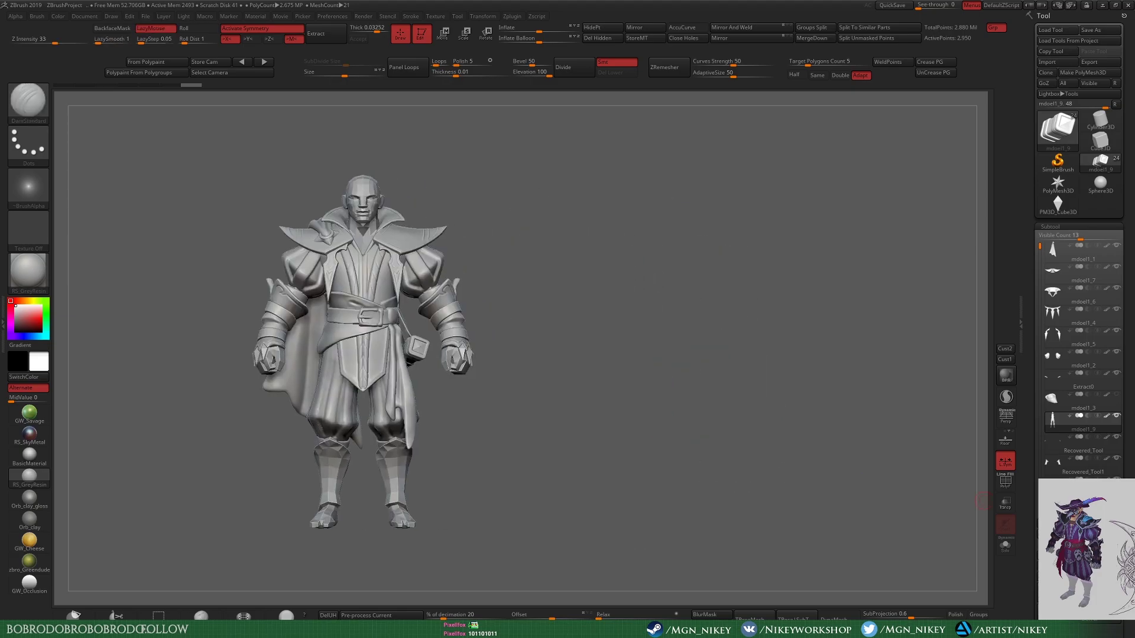